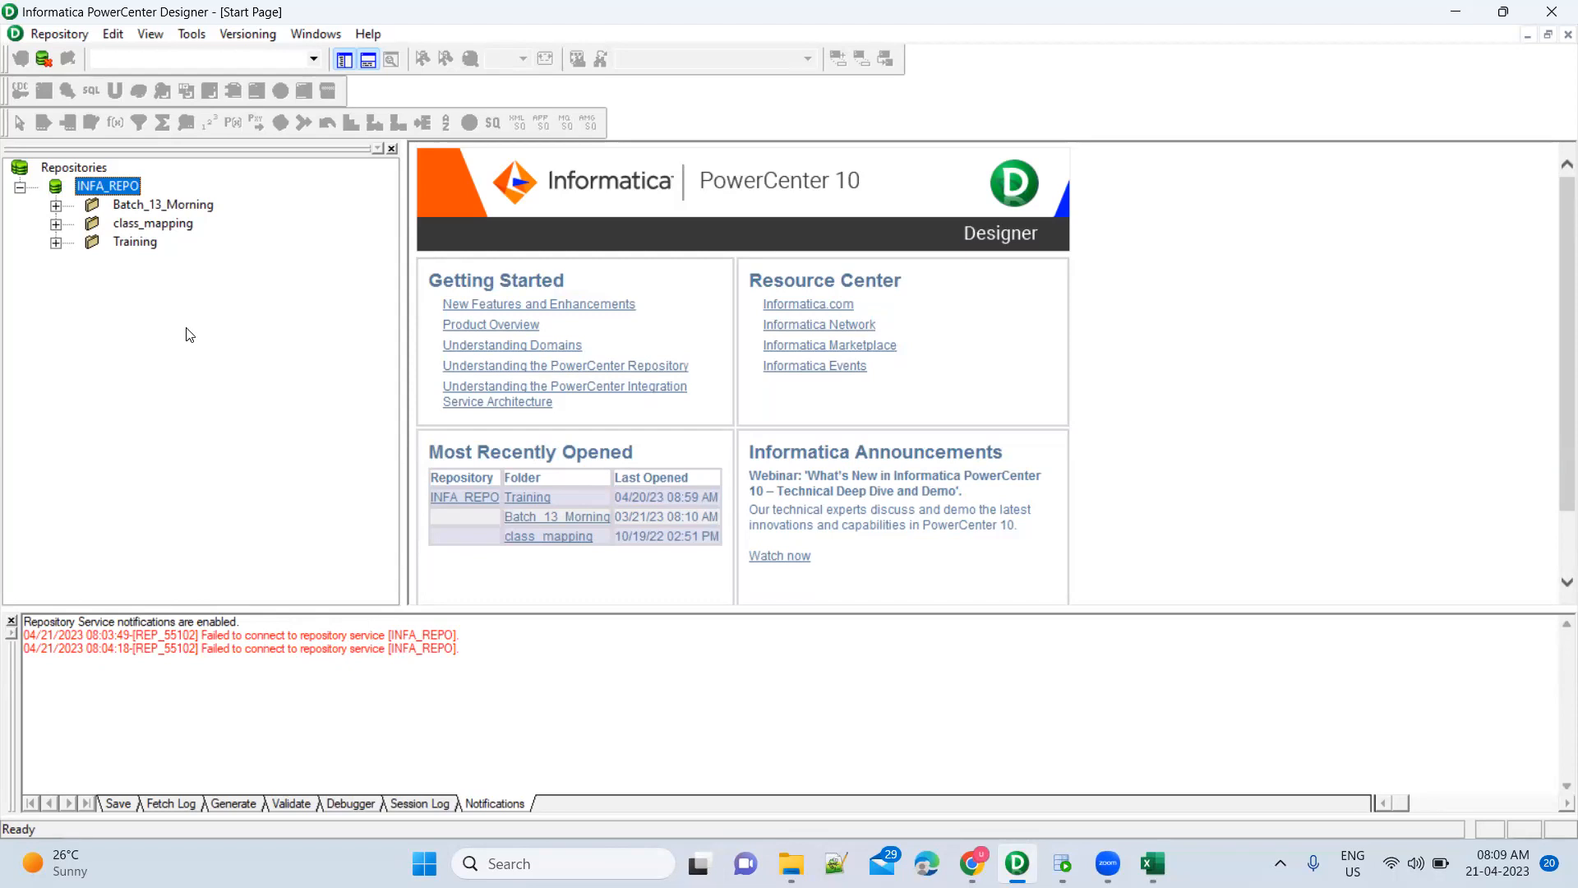
# Open the Training folder, then launch Employees.csv from File Explorer's recent files
pyautogui.doubleClick(136, 241)
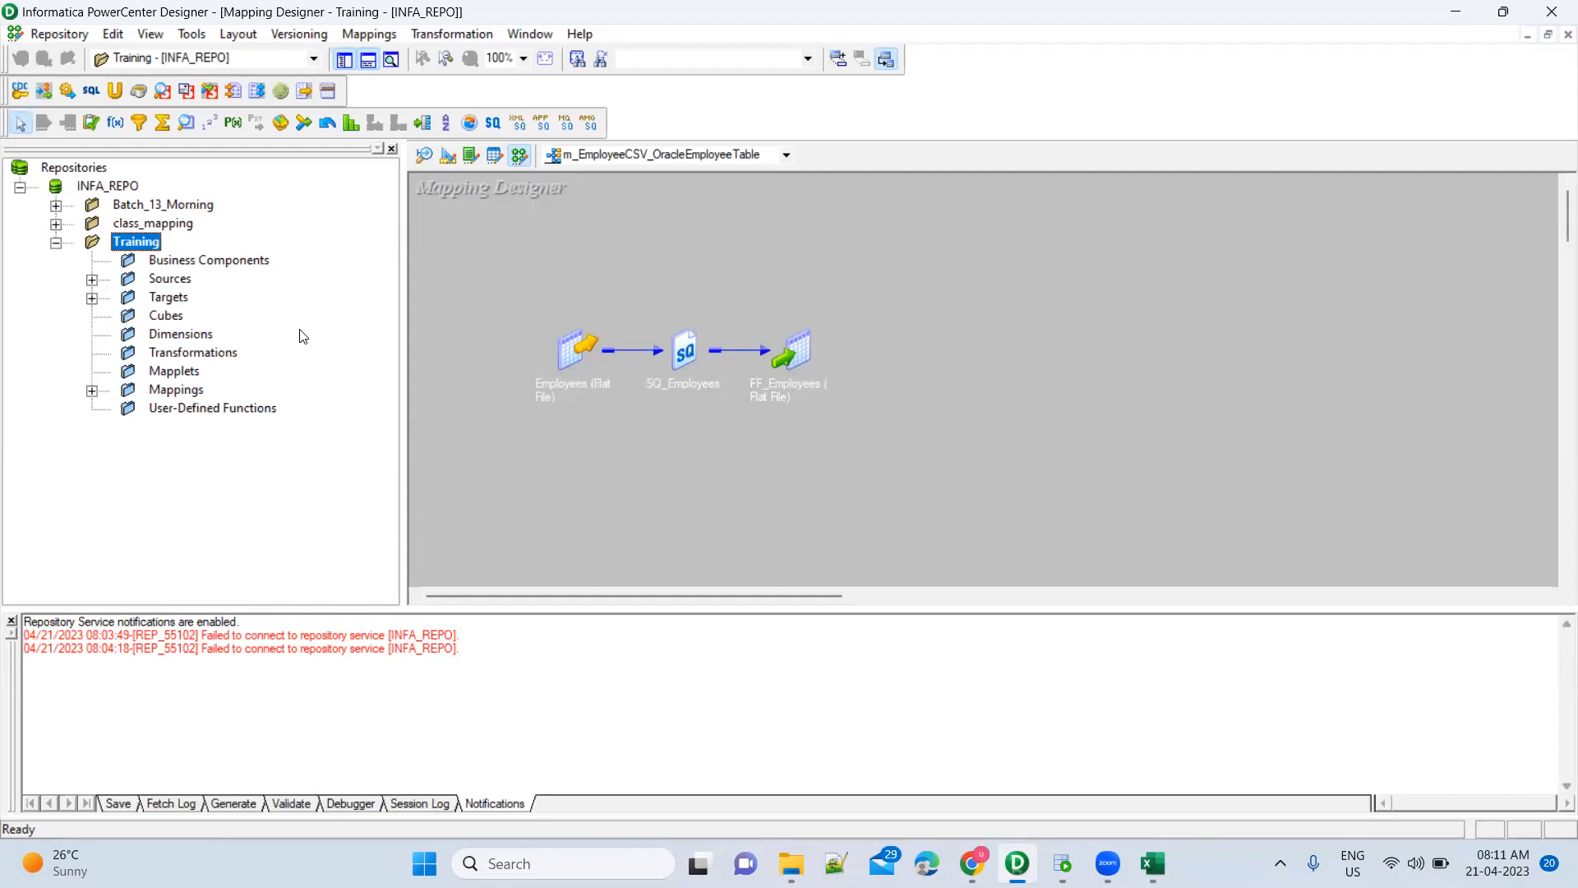
pyautogui.moveTo(791, 863)
pyautogui.click(791, 765)
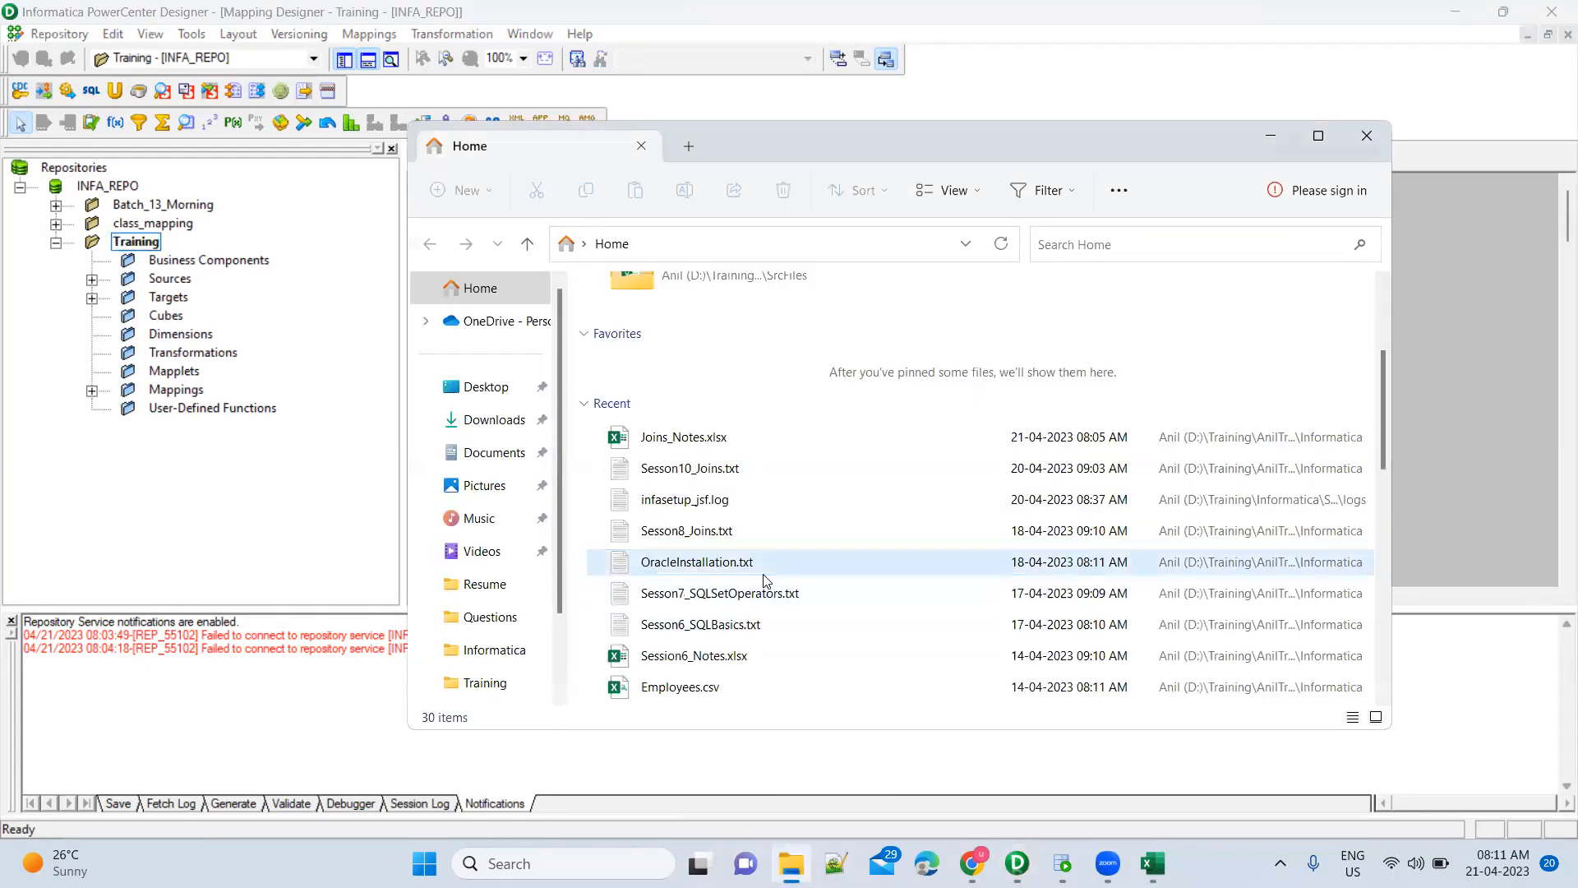
pyautogui.click(742, 694)
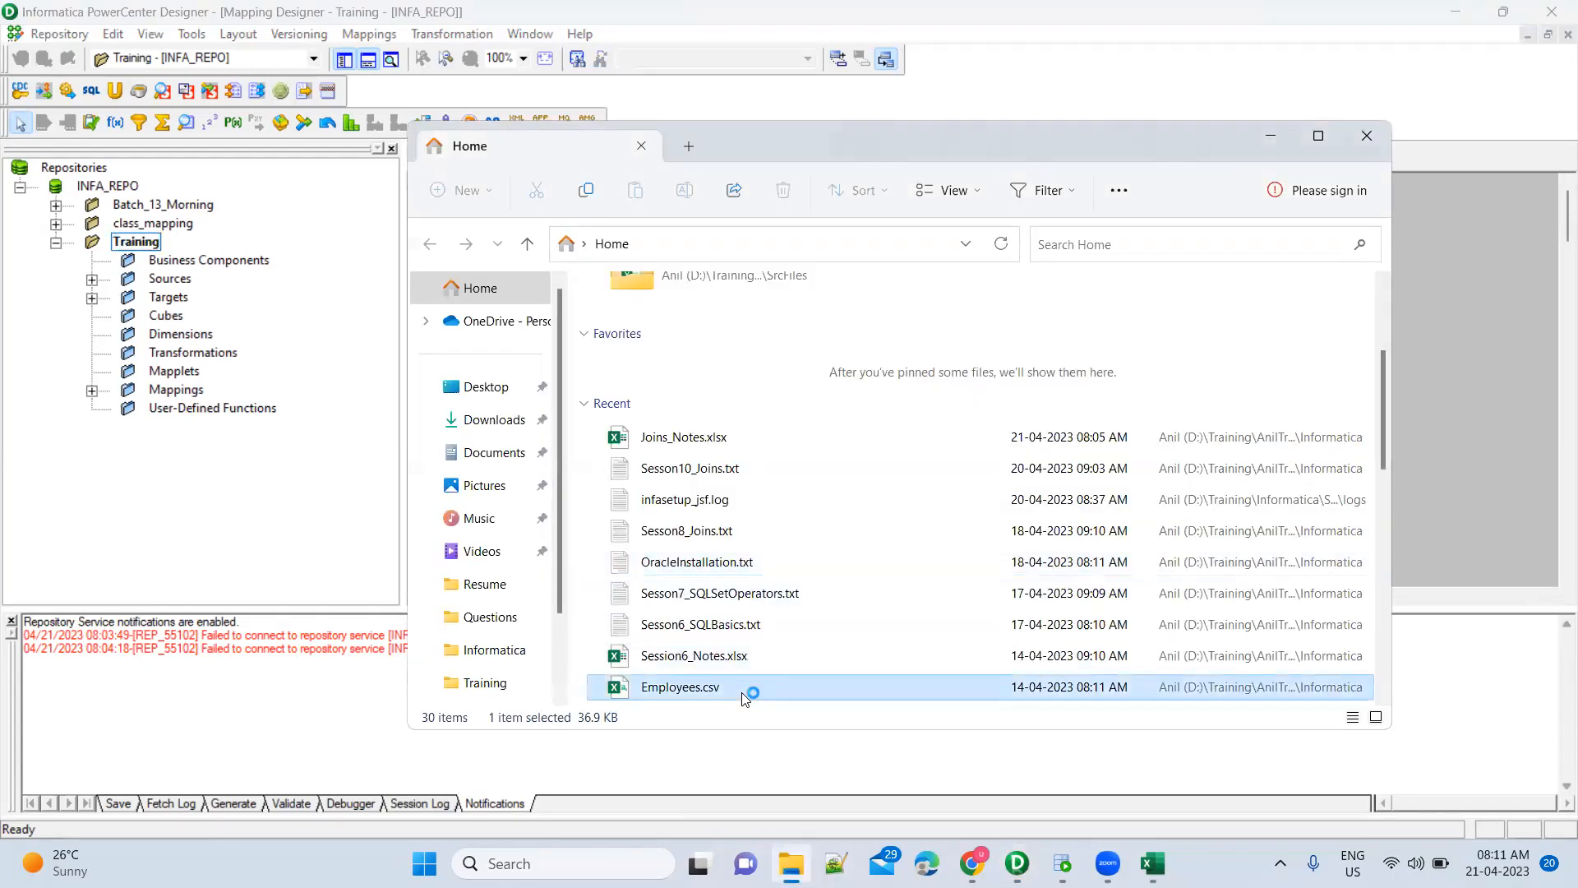
pyautogui.doubleClick(809, 448)
# AutoFit every column of the Employees sheet, then select the header row from A1
pyautogui.hotkey('ctrl', 'n')
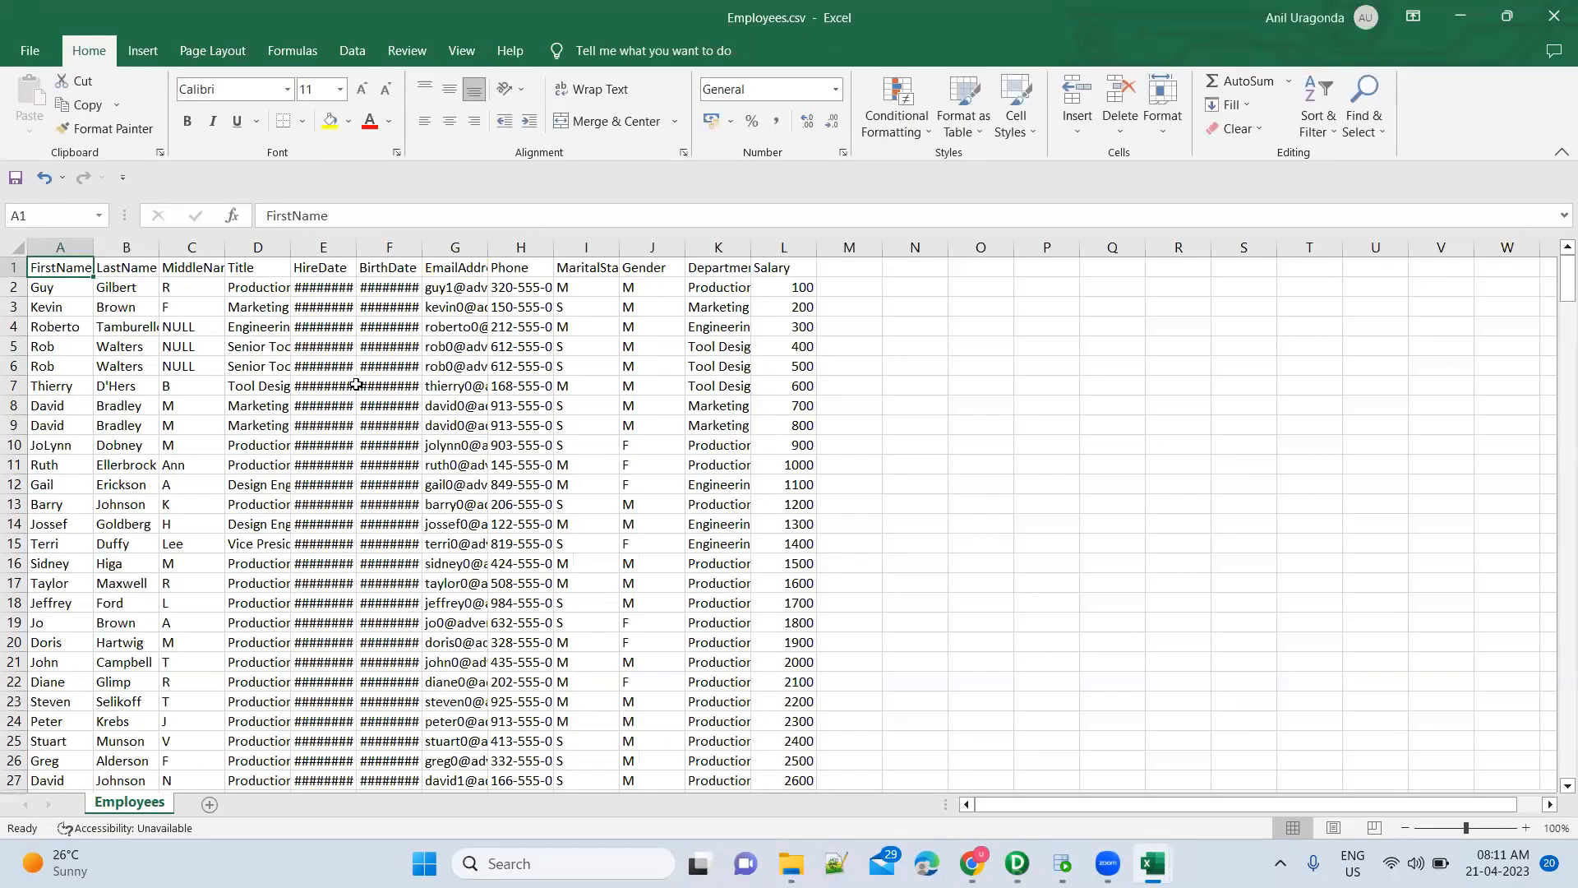
pyautogui.click(352, 383)
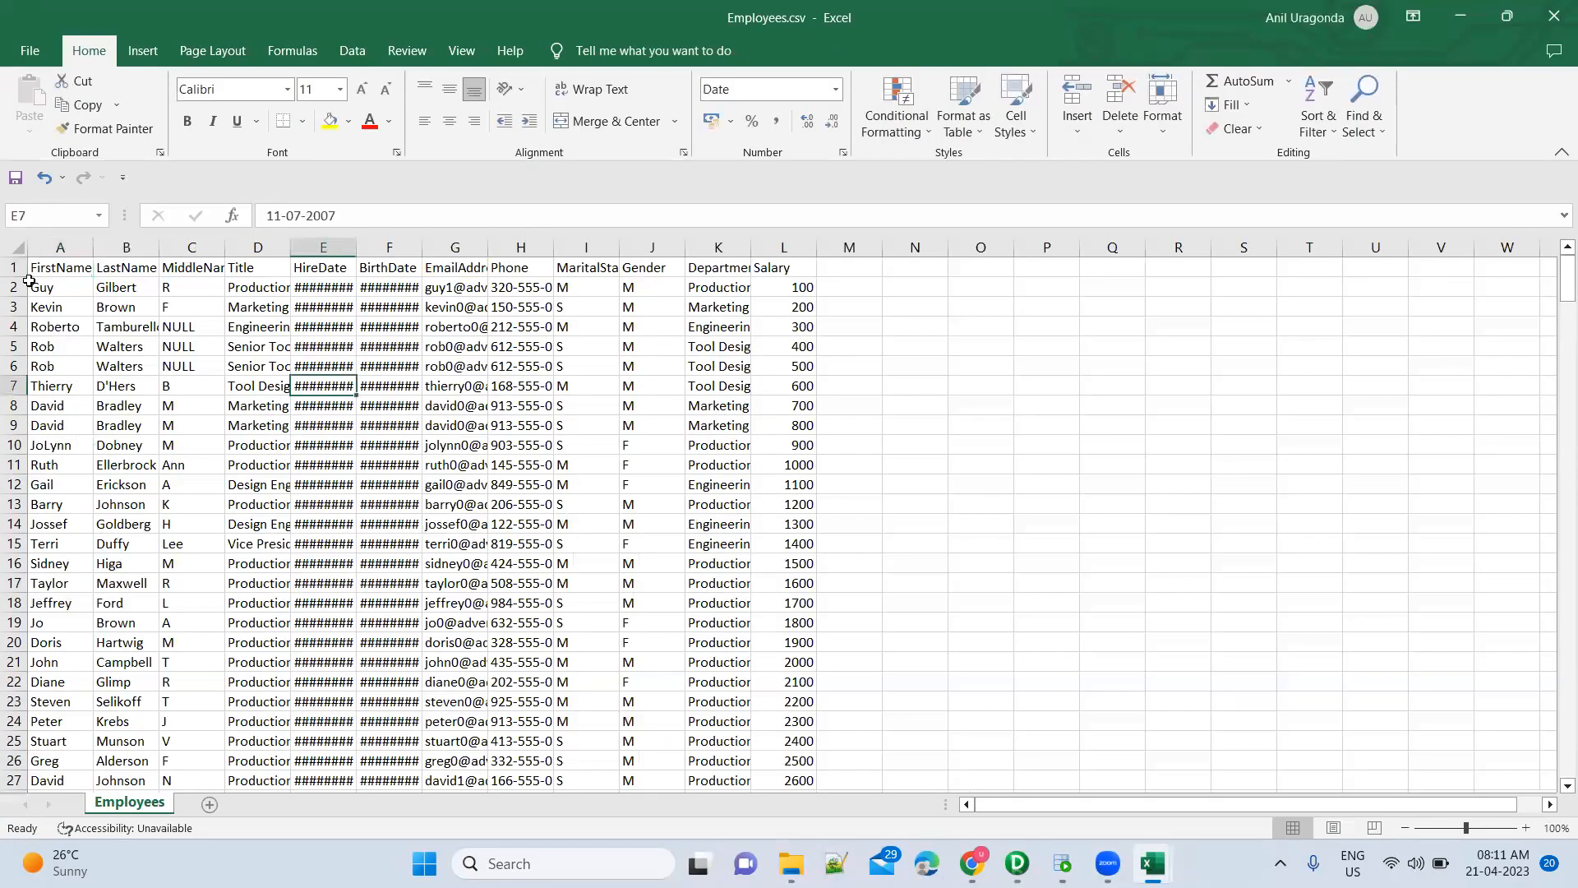
pyautogui.click(14, 246)
pyautogui.doubleClick(93, 247)
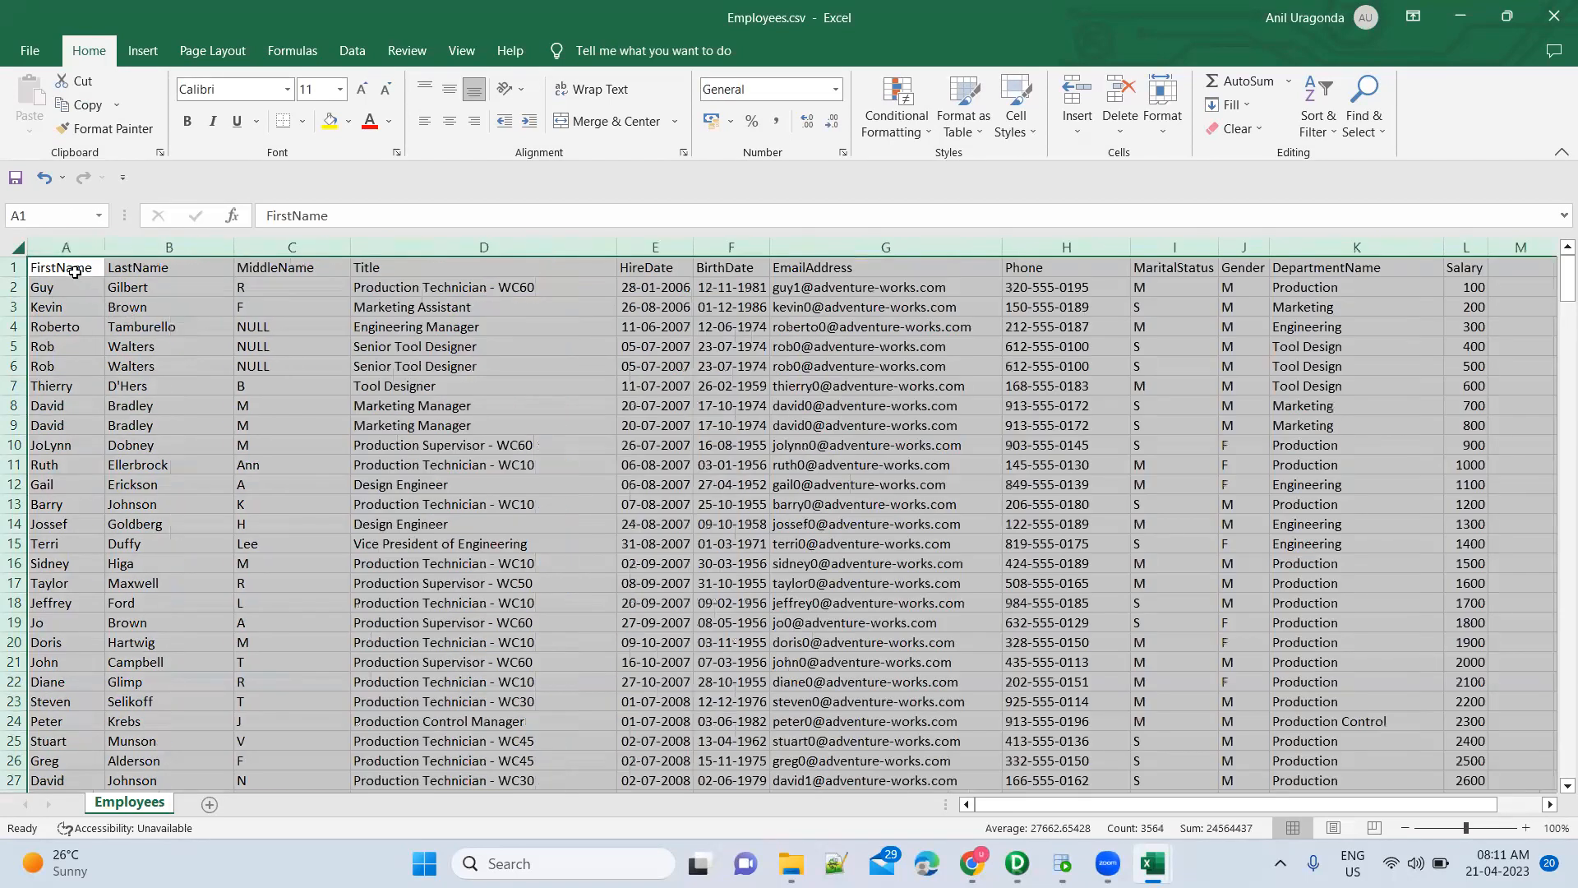
pyautogui.hotkey('ctrl', 'Home')
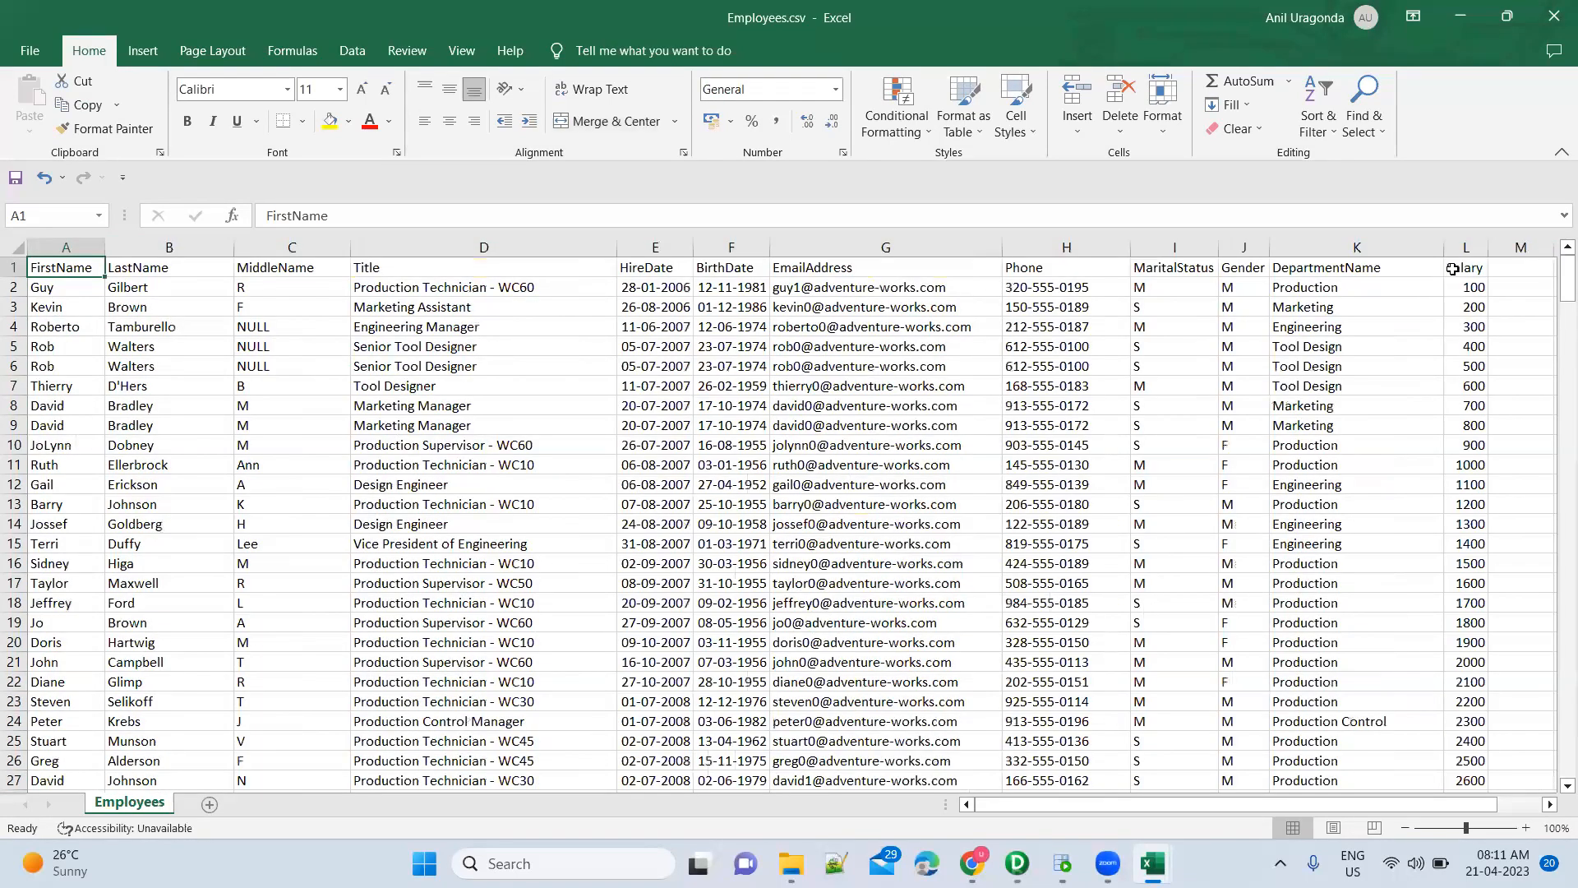
pyautogui.hotkey('ctrl', 'shift', 'Right')
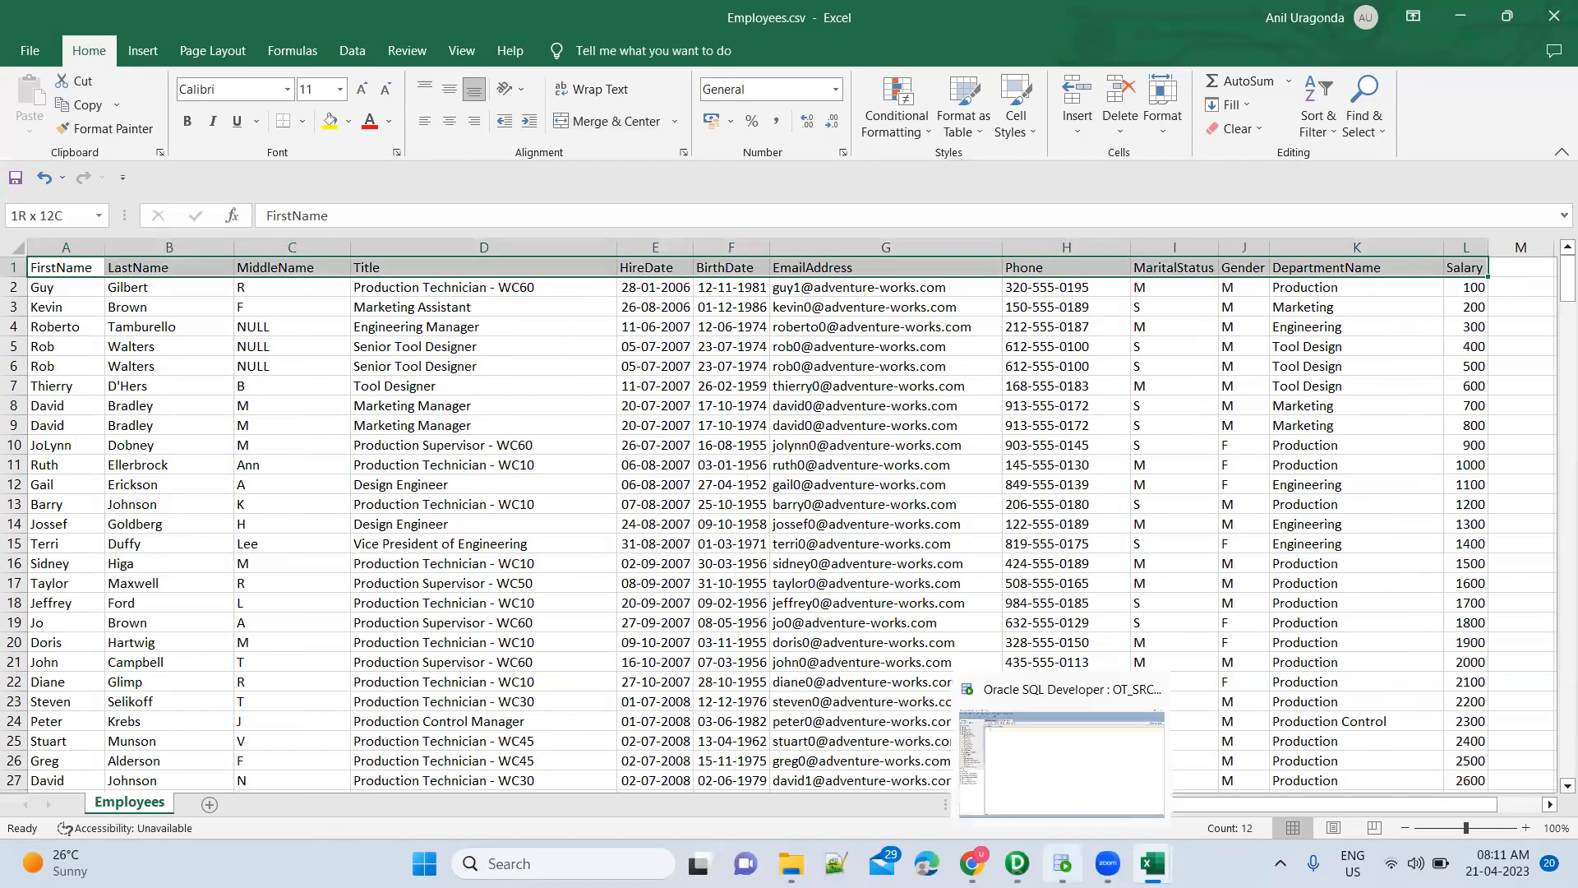
pyautogui.click(1063, 864)
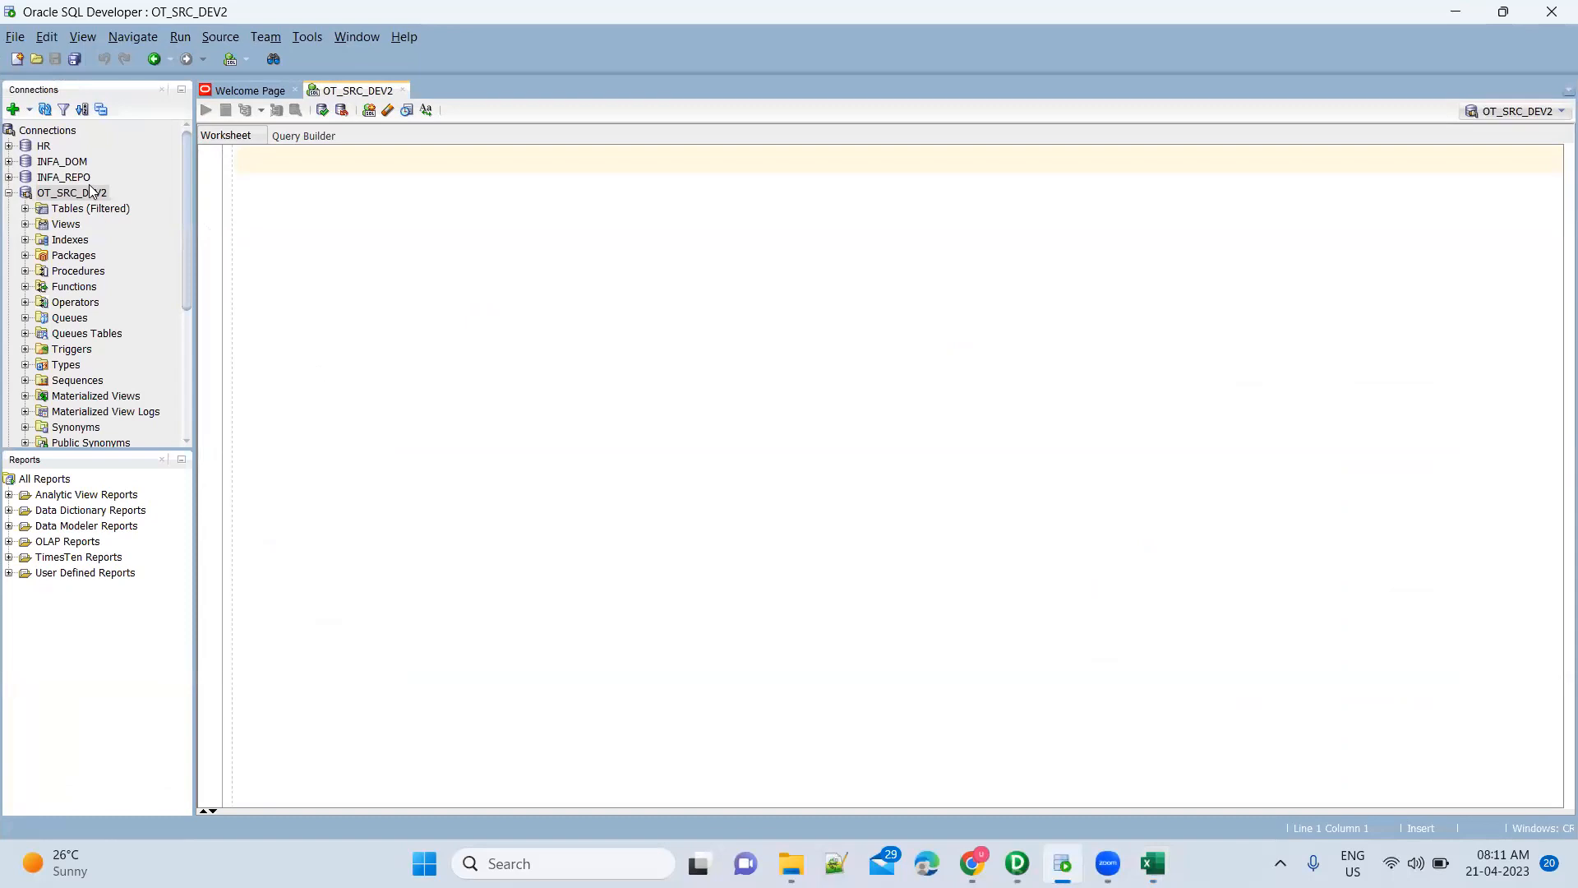
# In OT_SRC_DEV2, start then cancel Import Data, and expand Tables to show EMPLOYEES and FF_EMPLOYEES
pyautogui.click(83, 197)
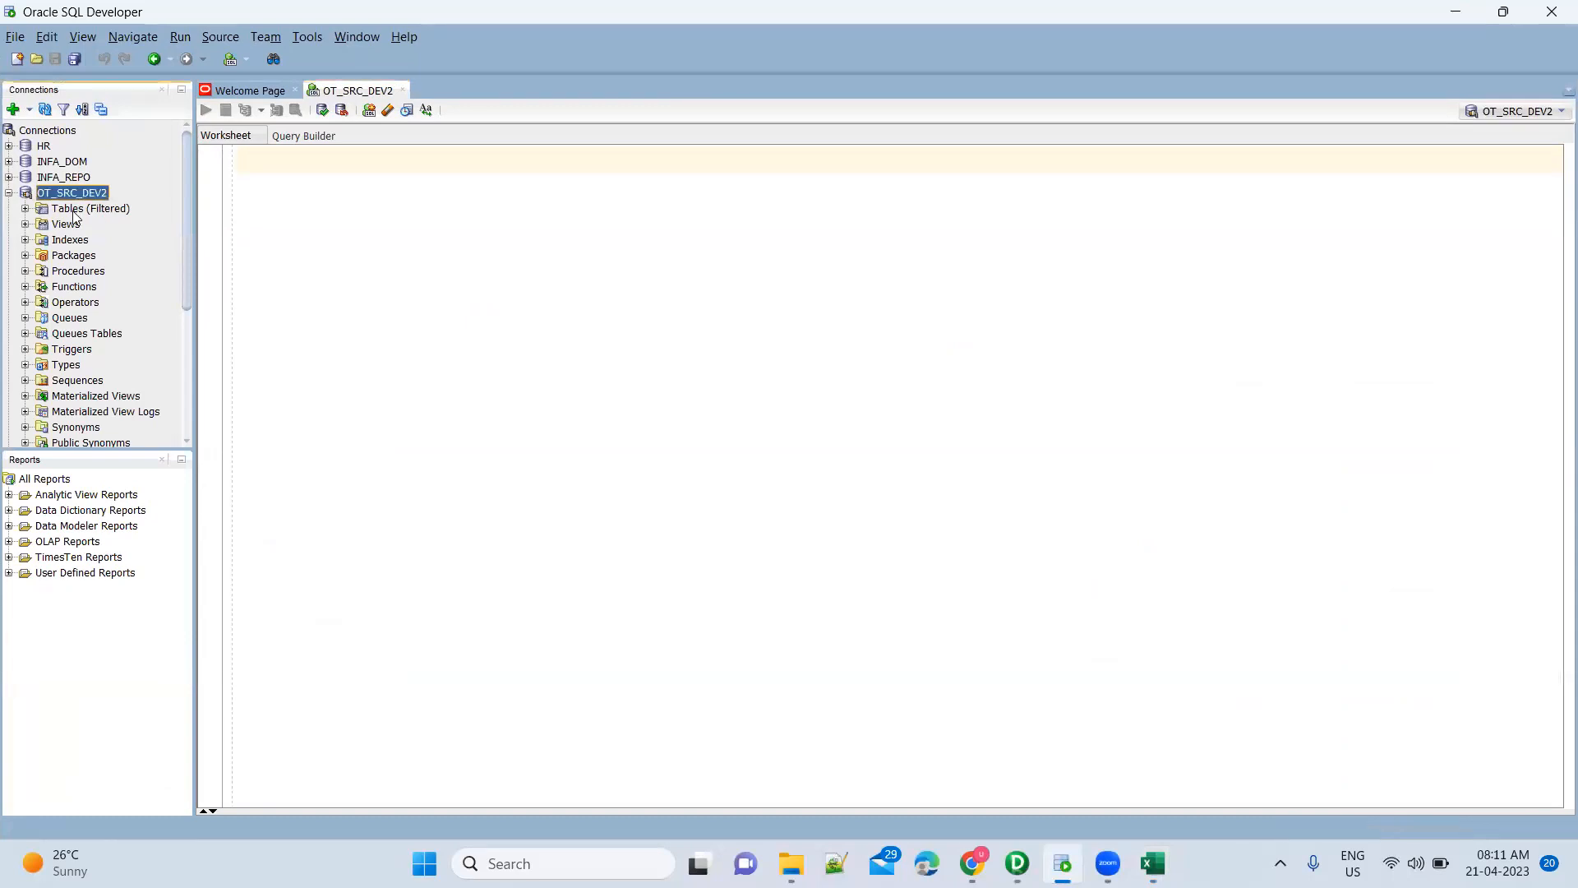
pyautogui.rightClick(74, 215)
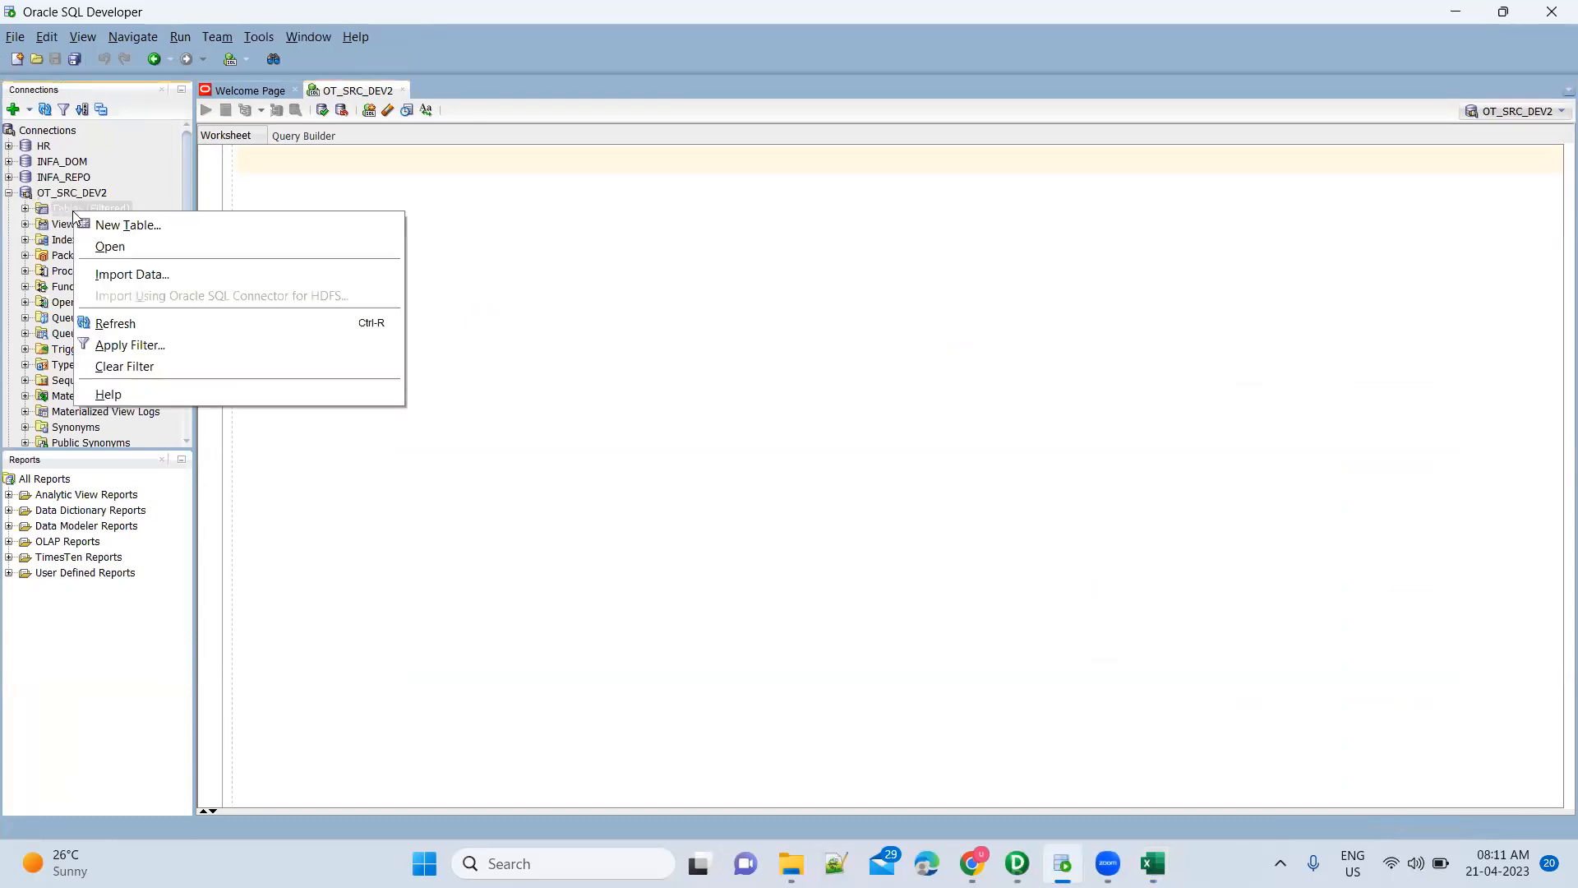
pyautogui.click(145, 284)
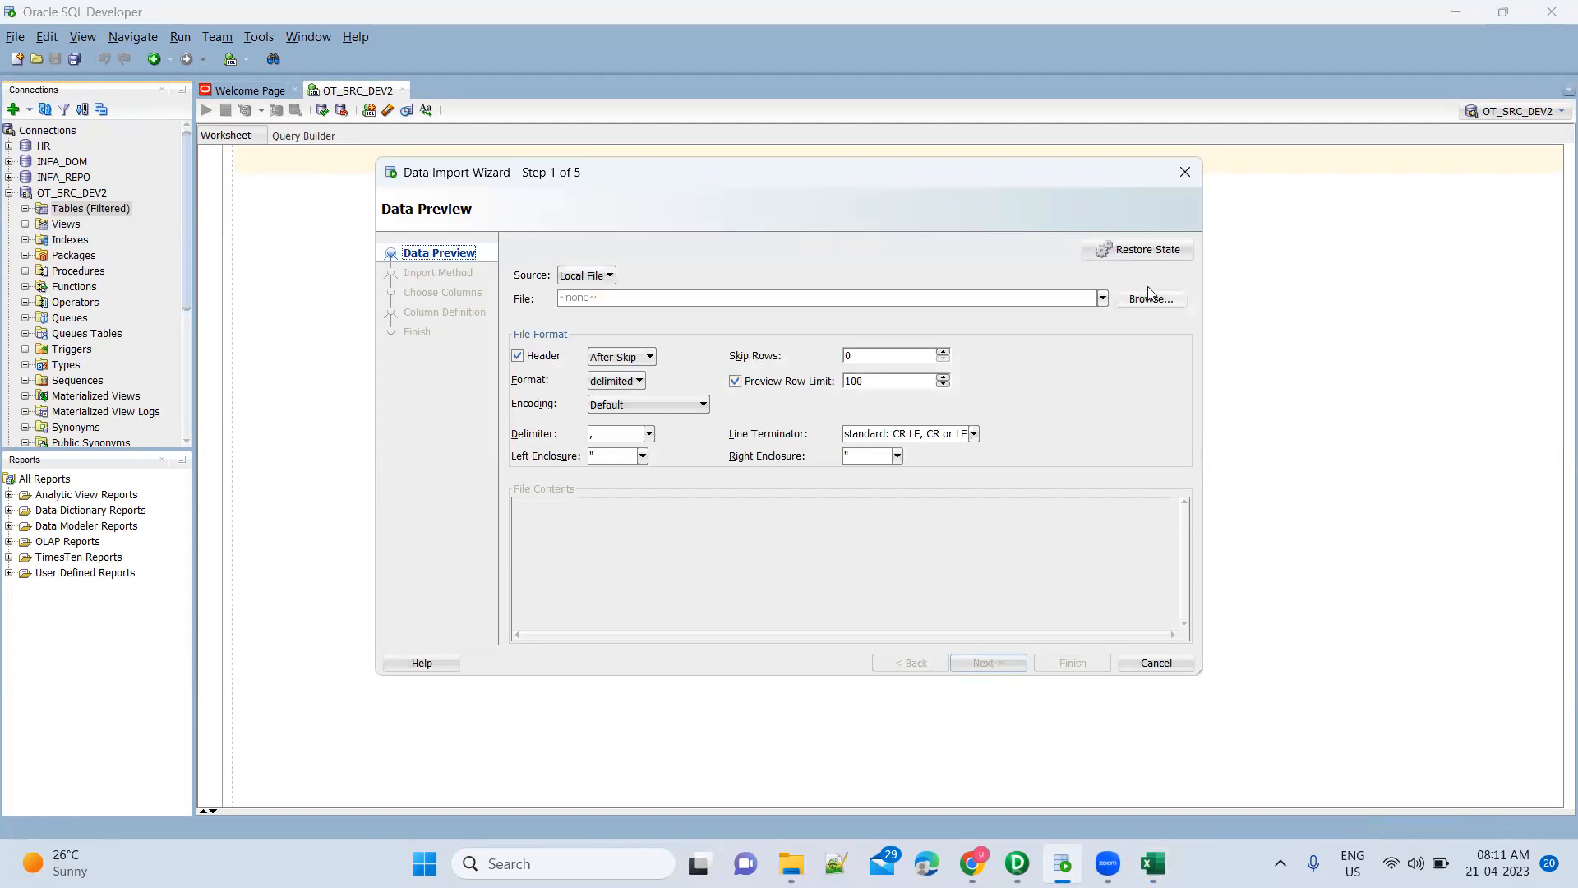
pyautogui.click(1184, 176)
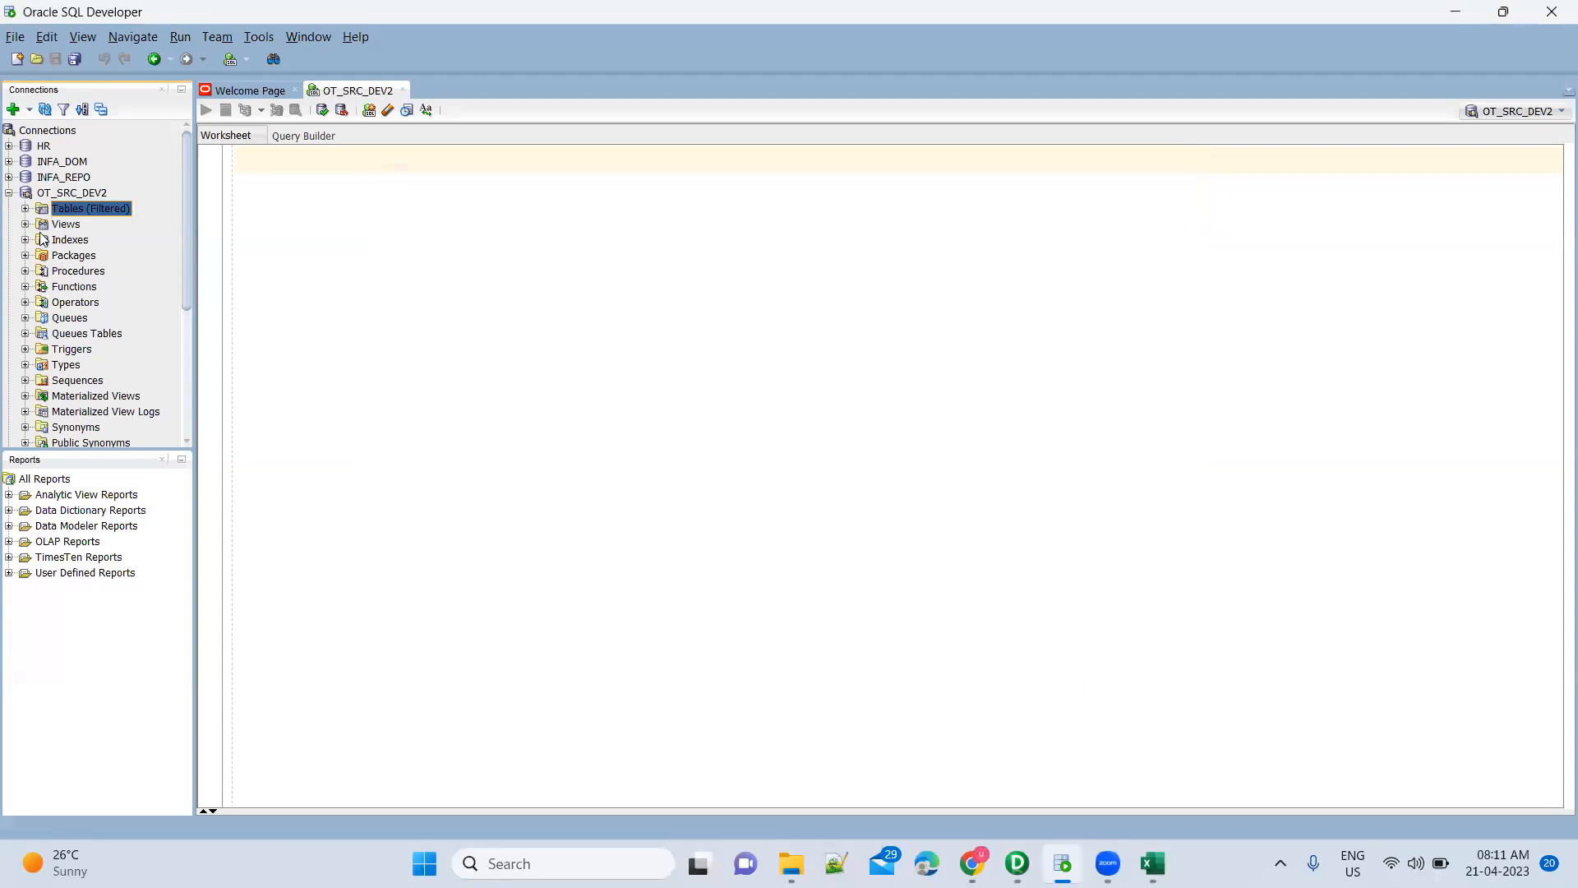
pyautogui.click(25, 209)
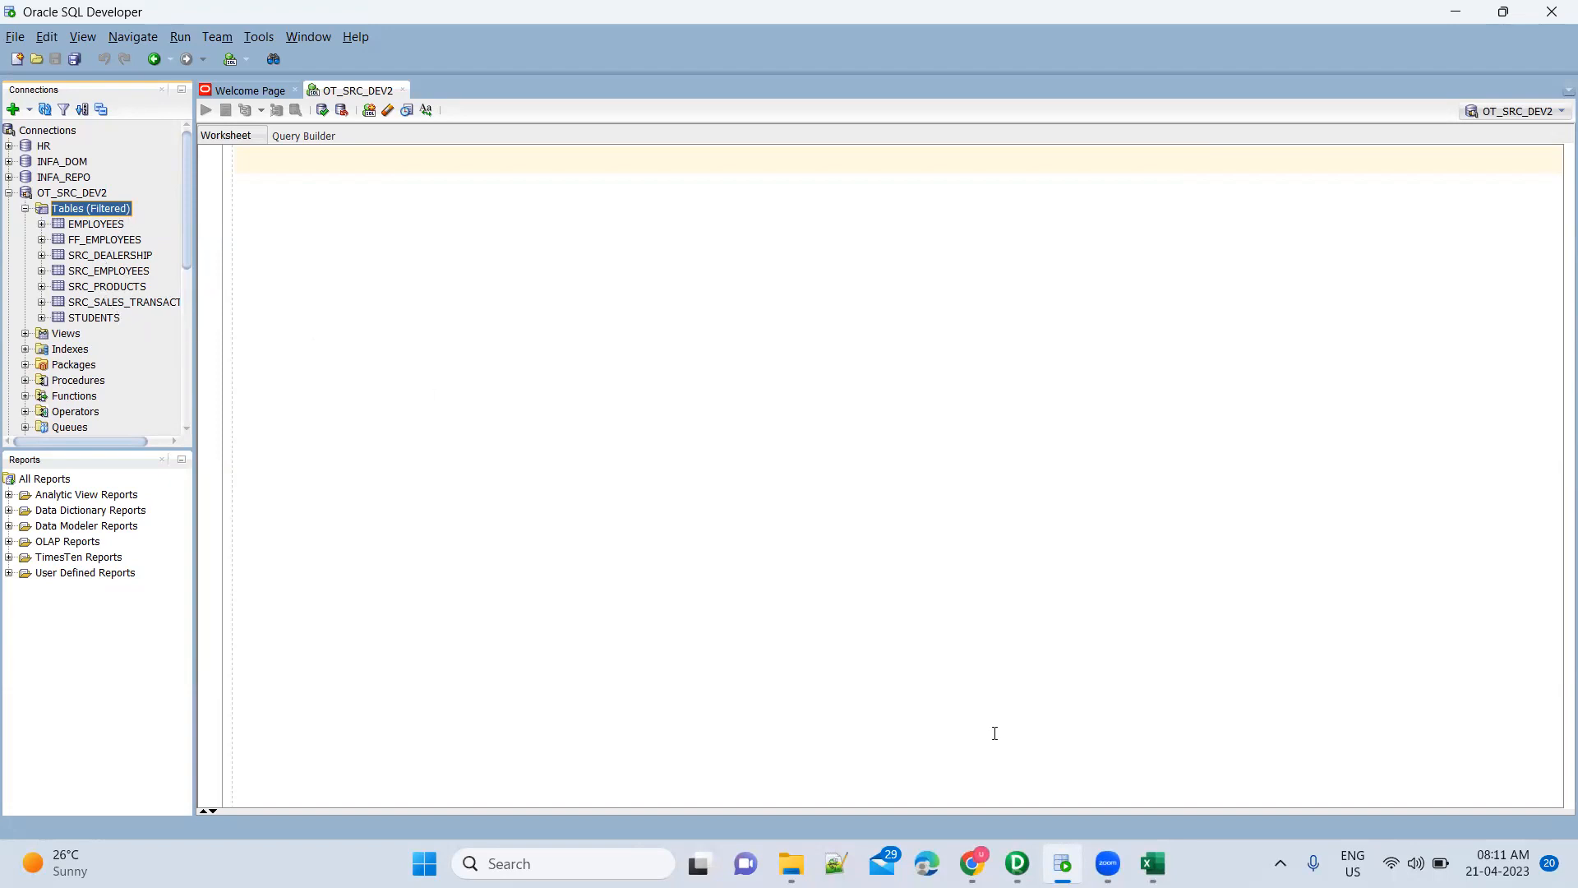
pyautogui.click(1017, 863)
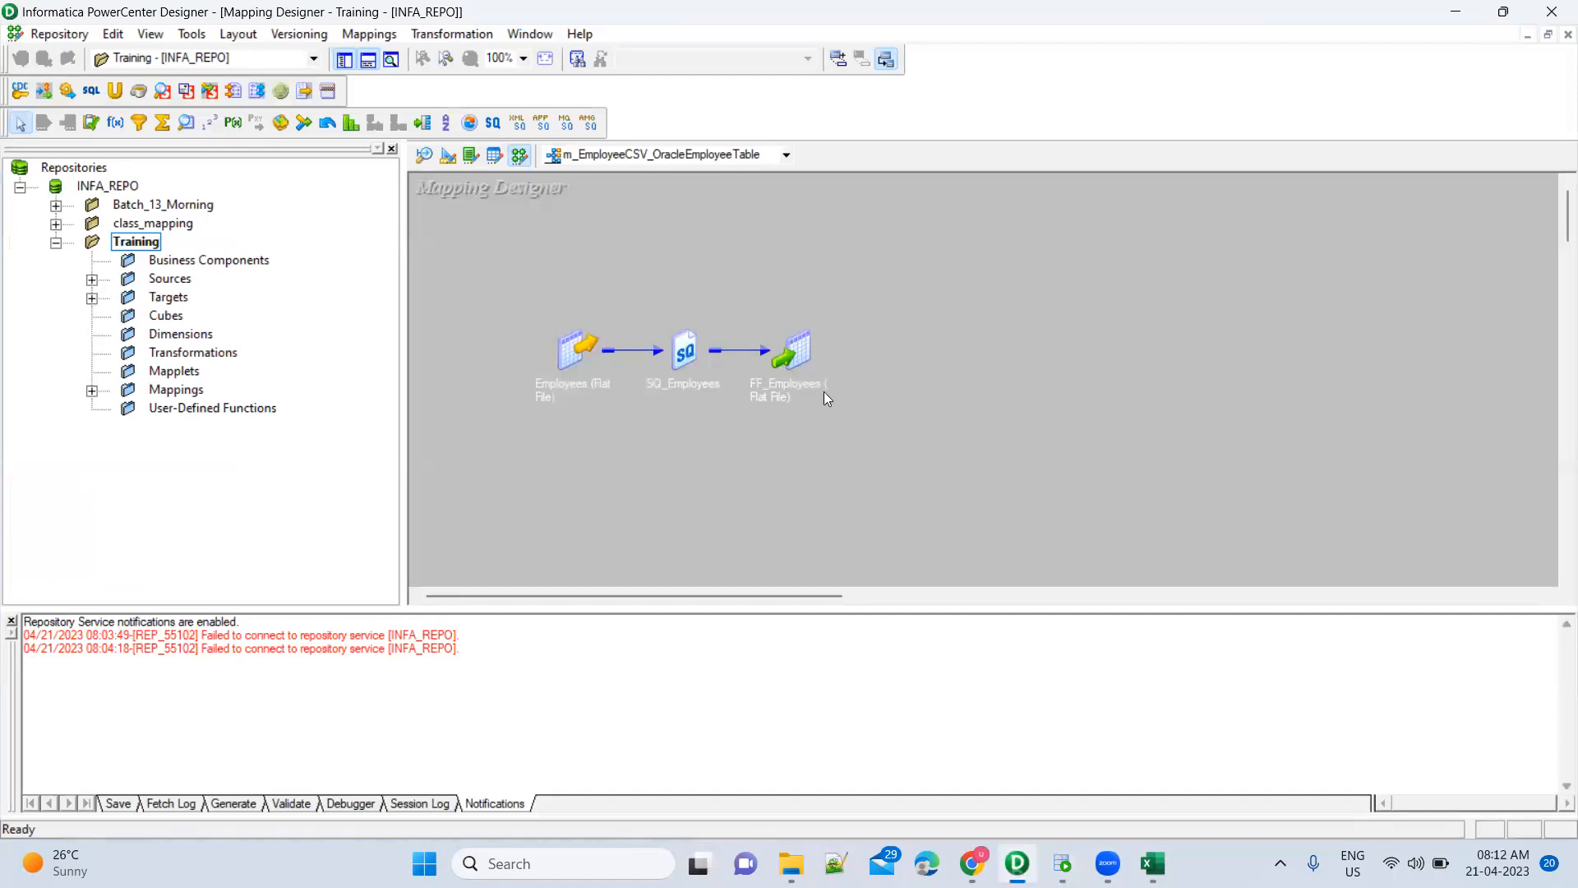
# Disconnect and reopen the Training folder, then browse the class_mapping and Batch_13_Morning folders
pyautogui.click(141, 245)
pyautogui.rightClick(142, 246)
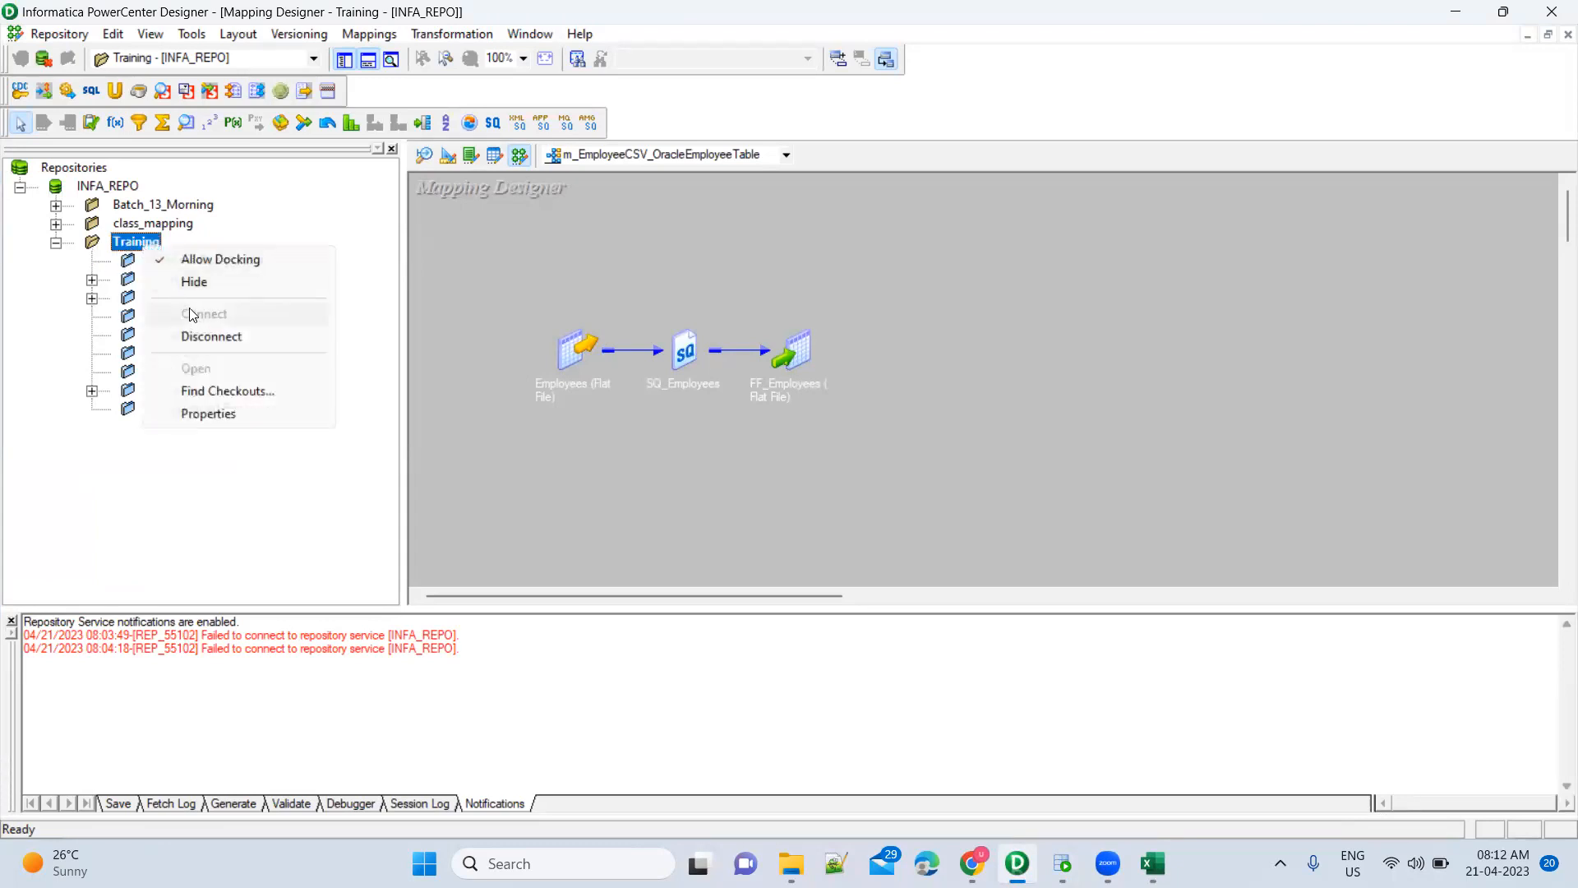
pyautogui.click(212, 337)
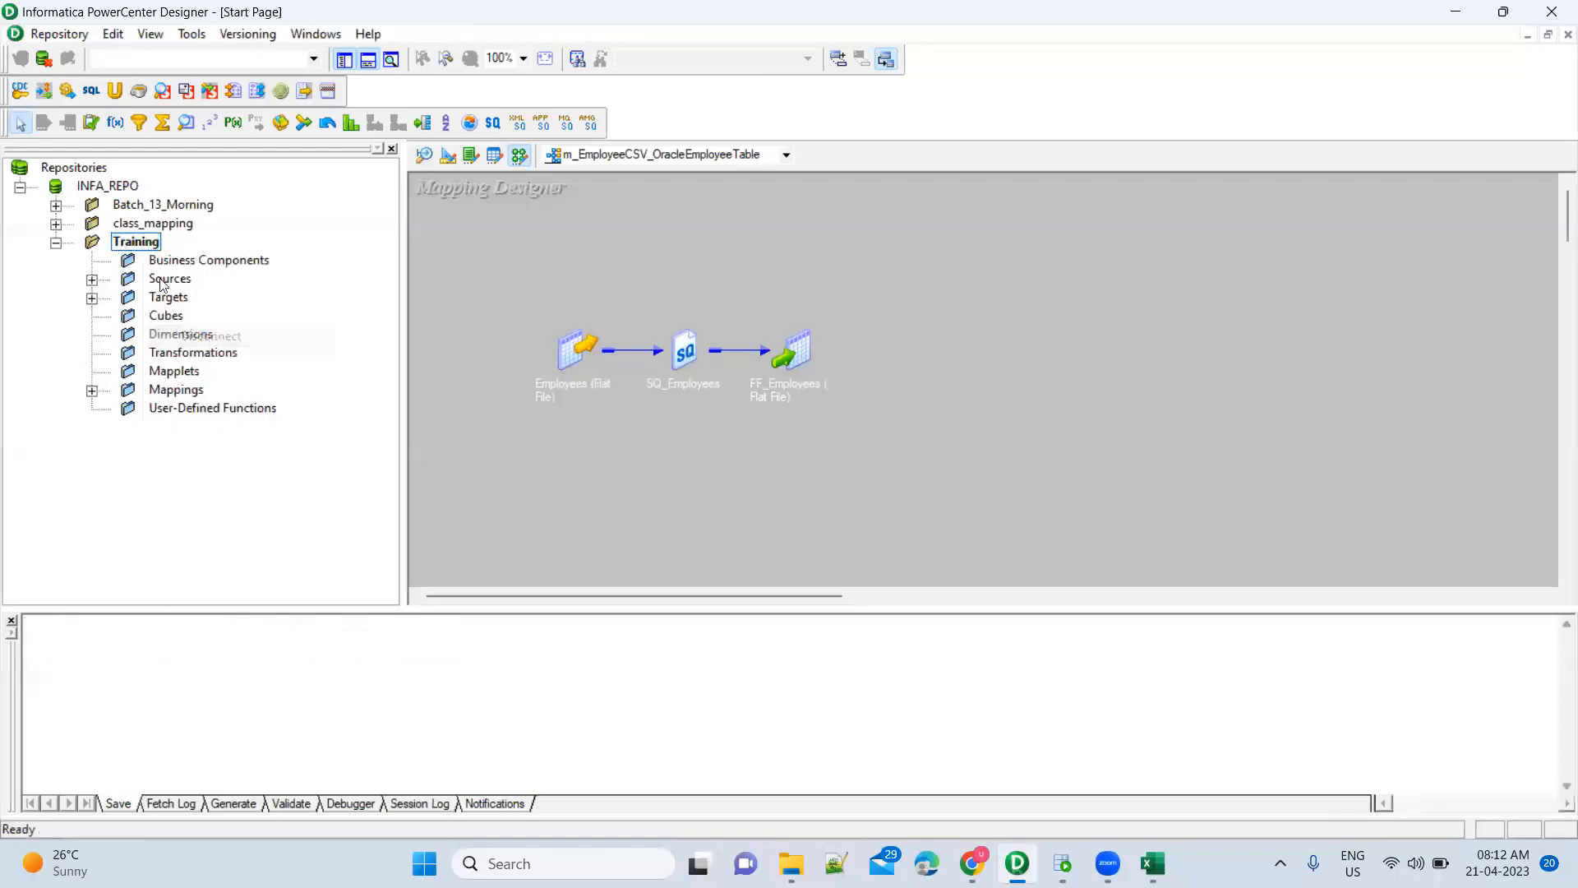
pyautogui.rightClick(136, 247)
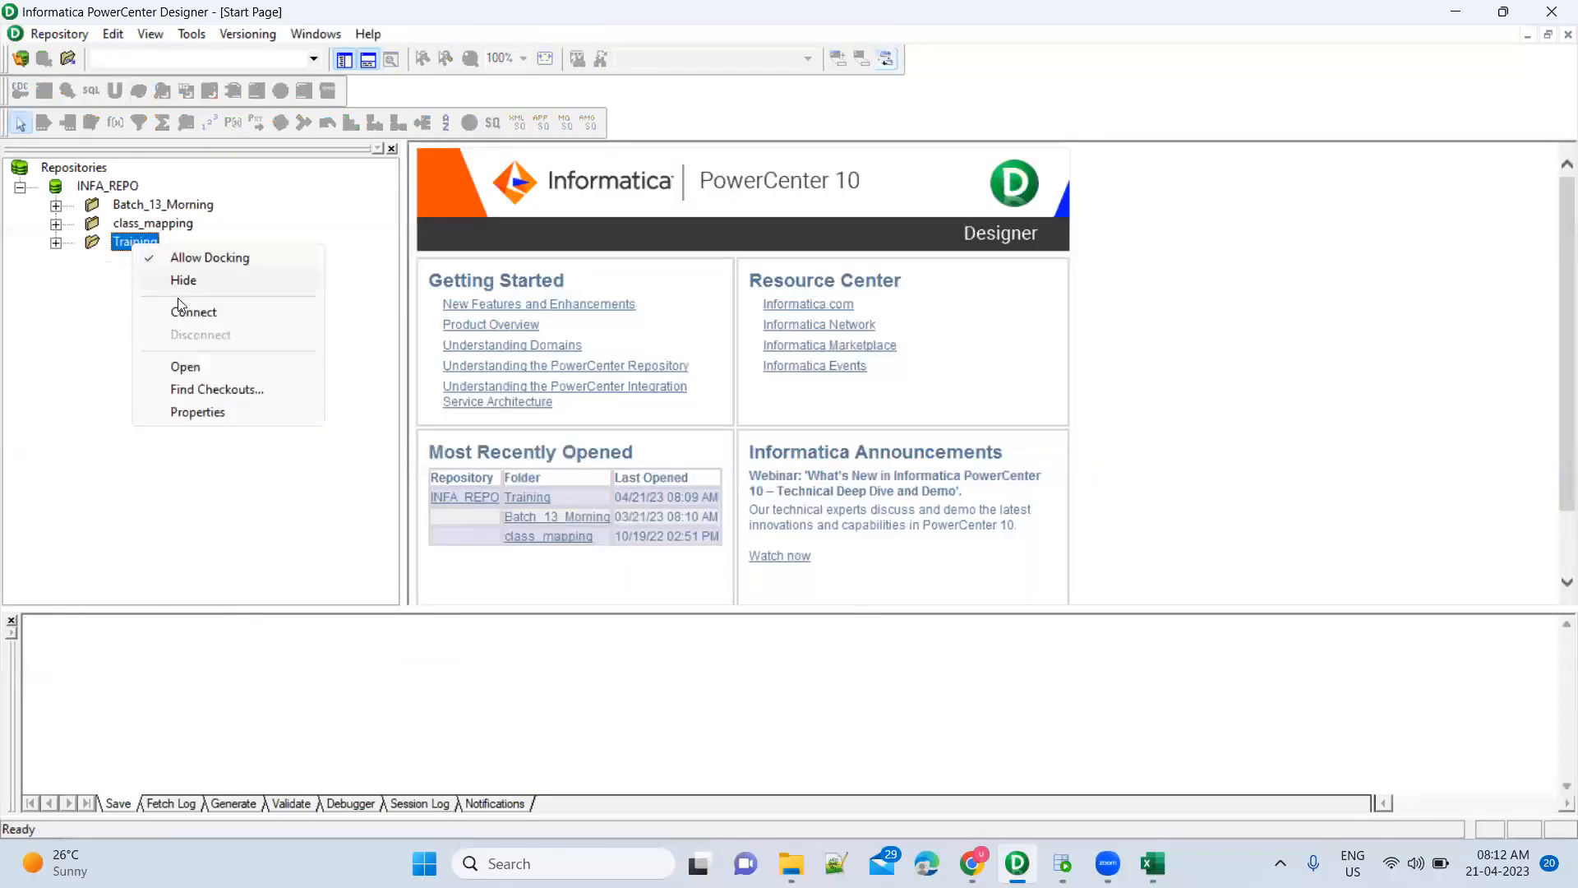
pyautogui.click(190, 375)
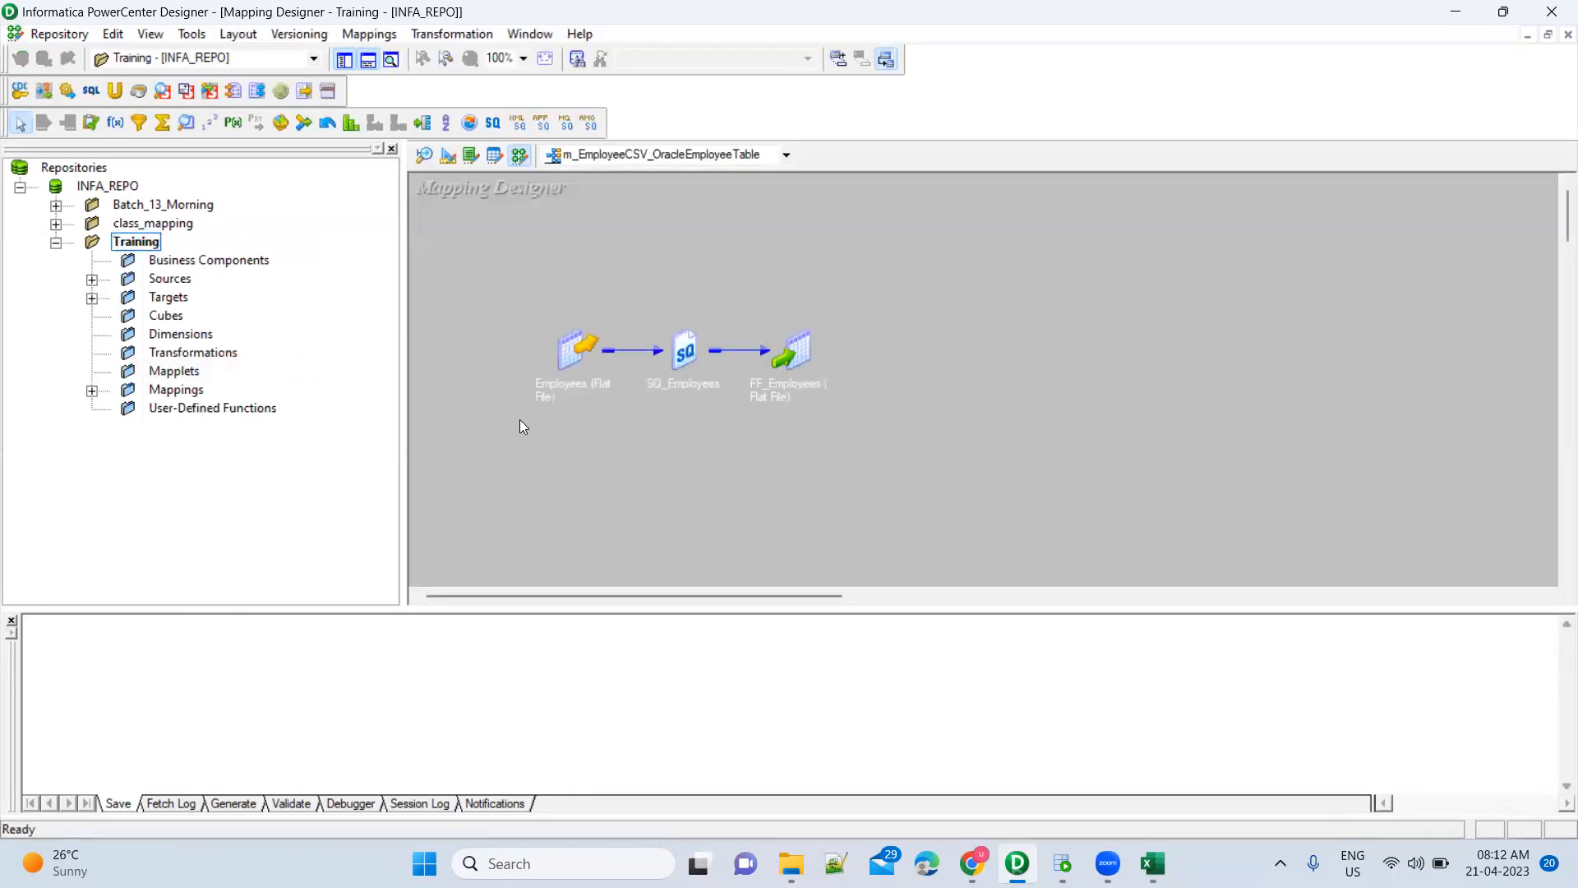
pyautogui.click(153, 223)
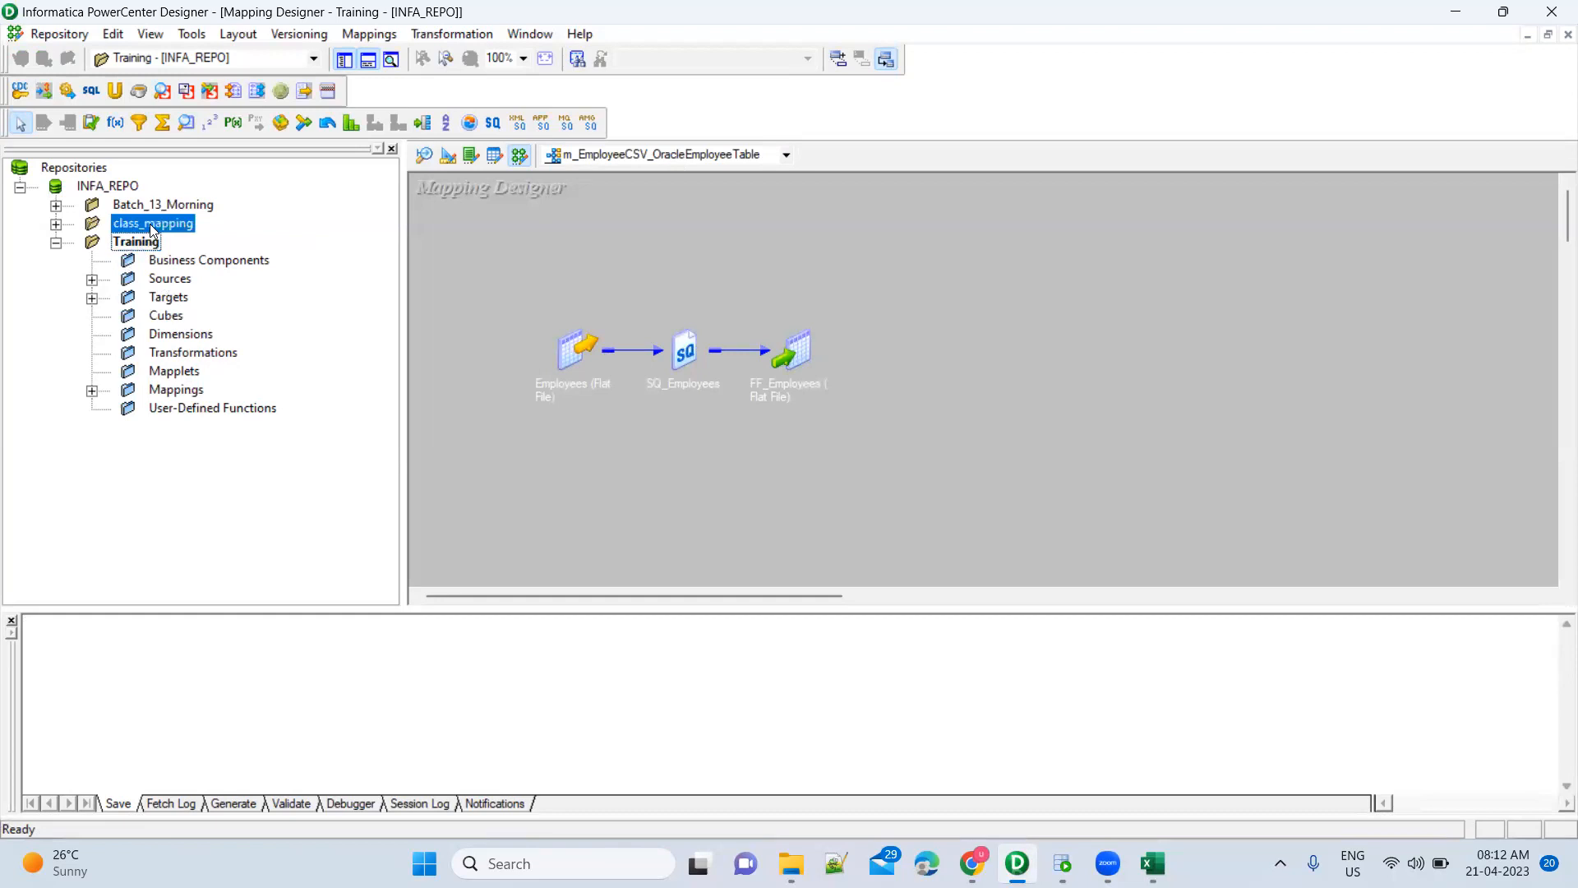
pyautogui.click(148, 203)
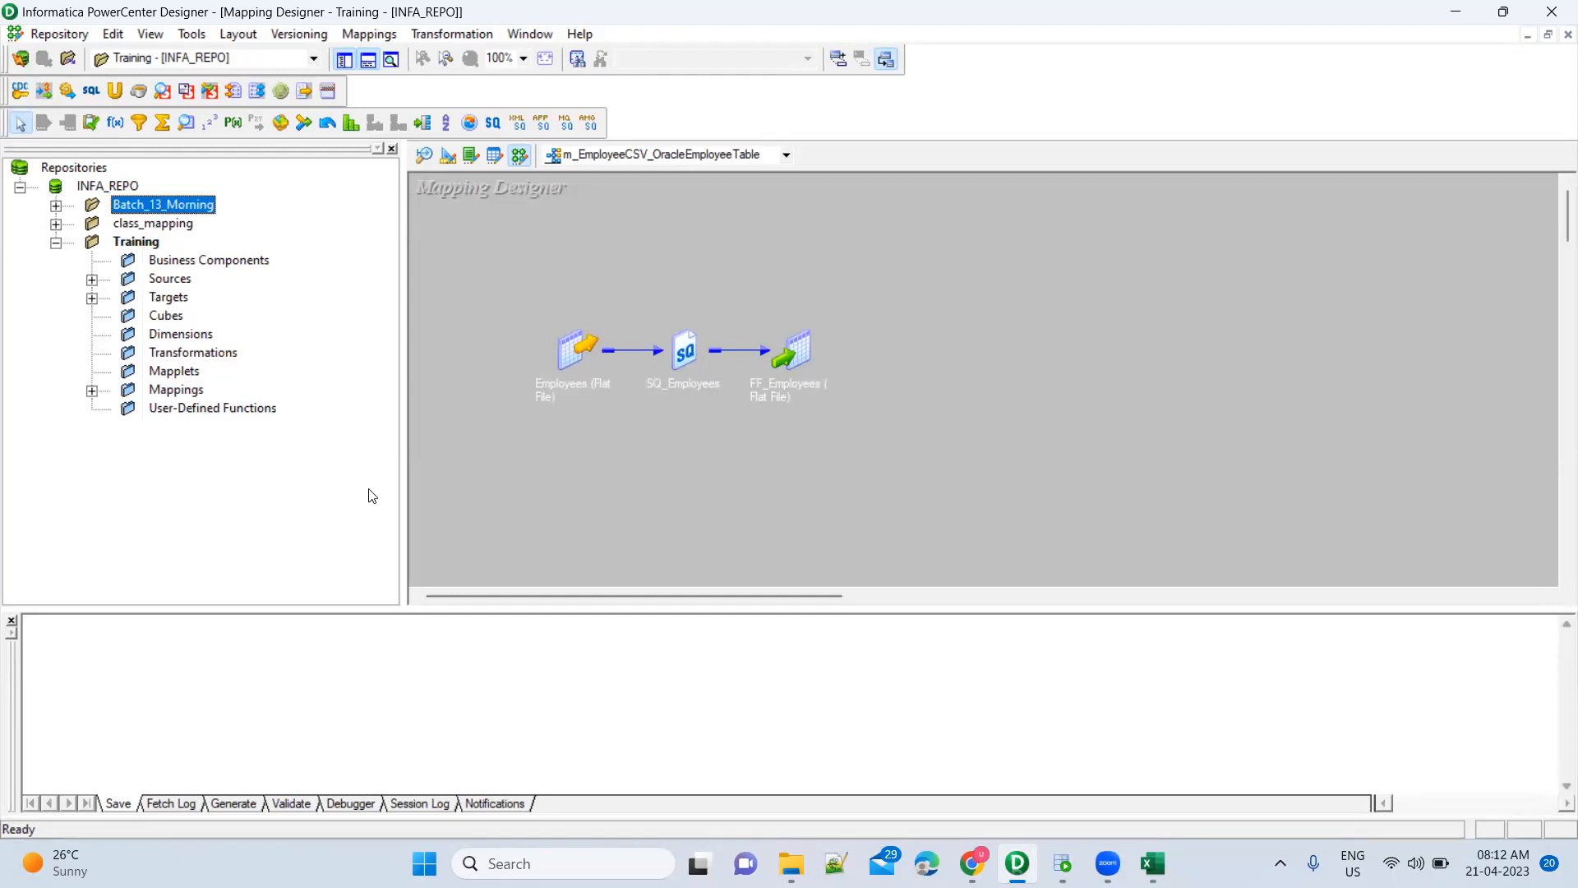
pyautogui.click(140, 242)
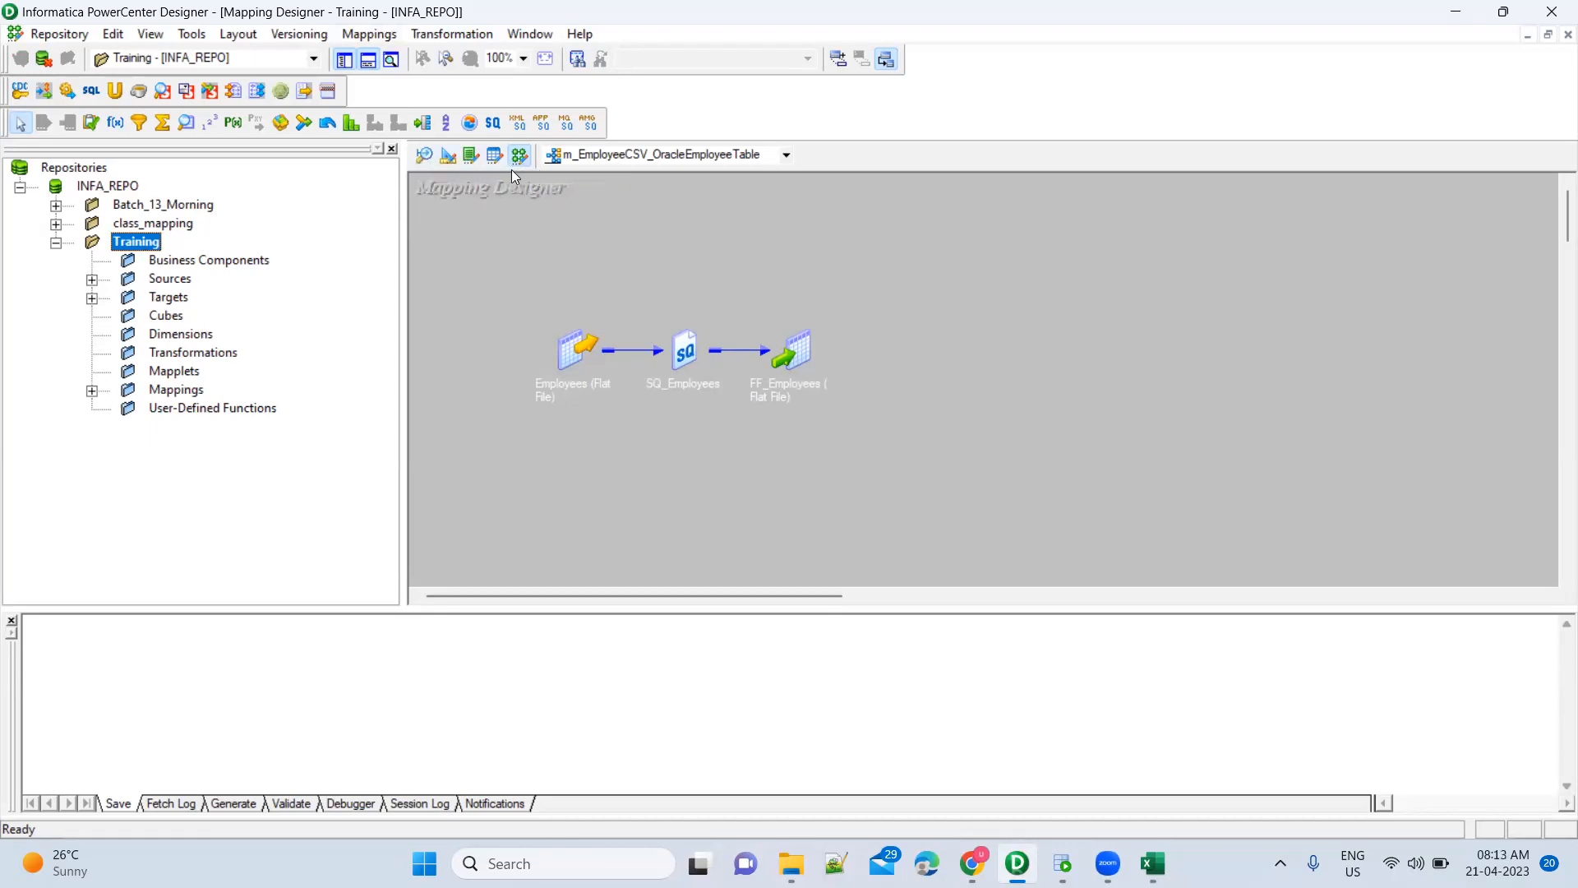
pyautogui.click(424, 163)
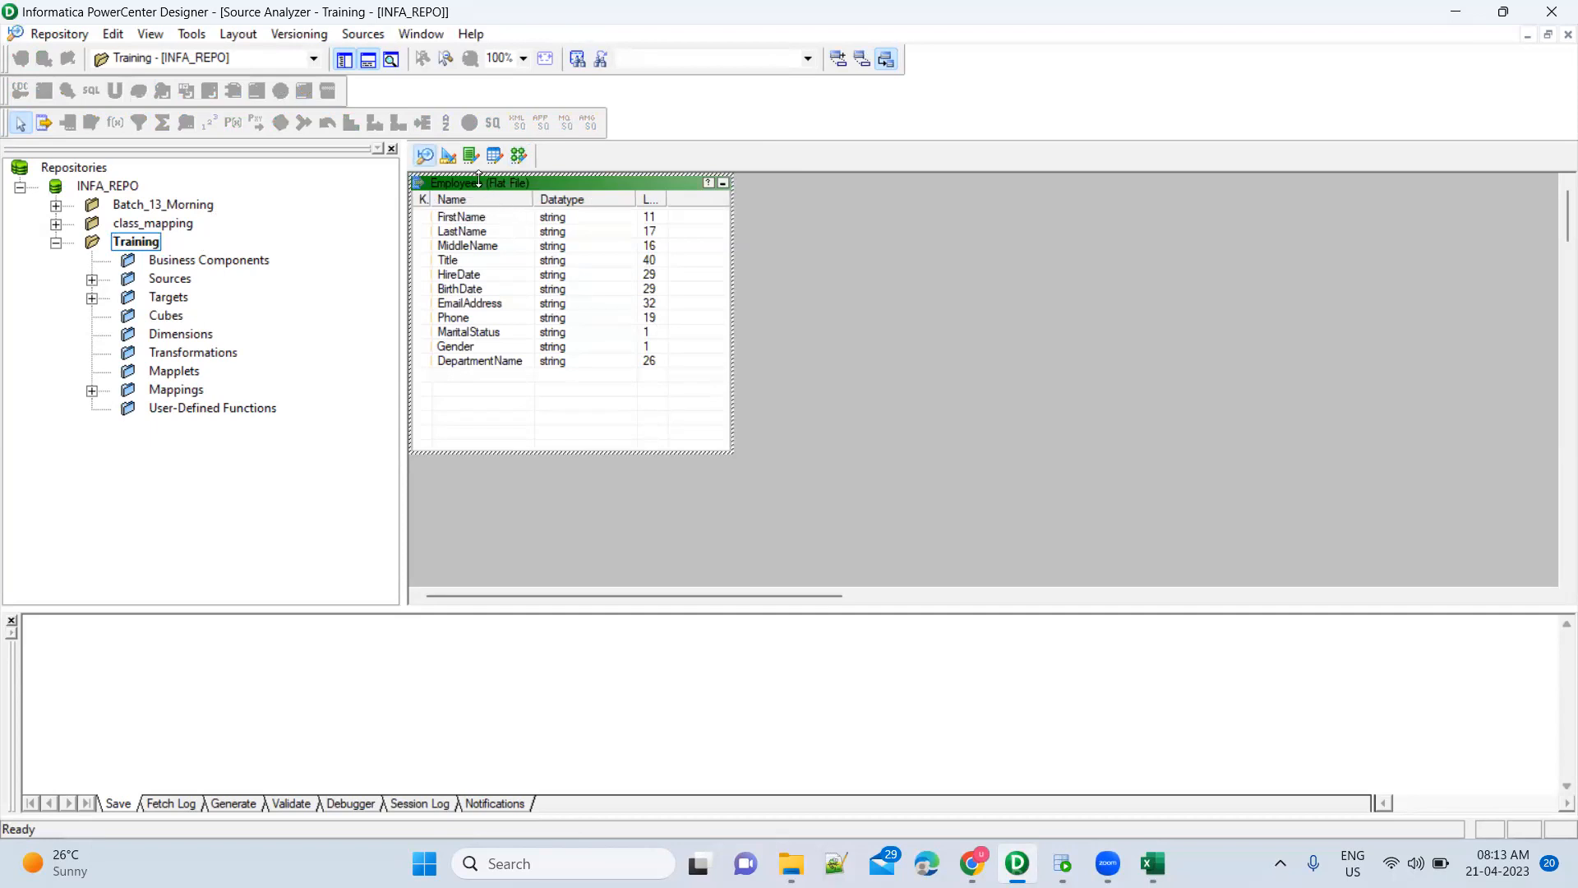
pyautogui.click(451, 159)
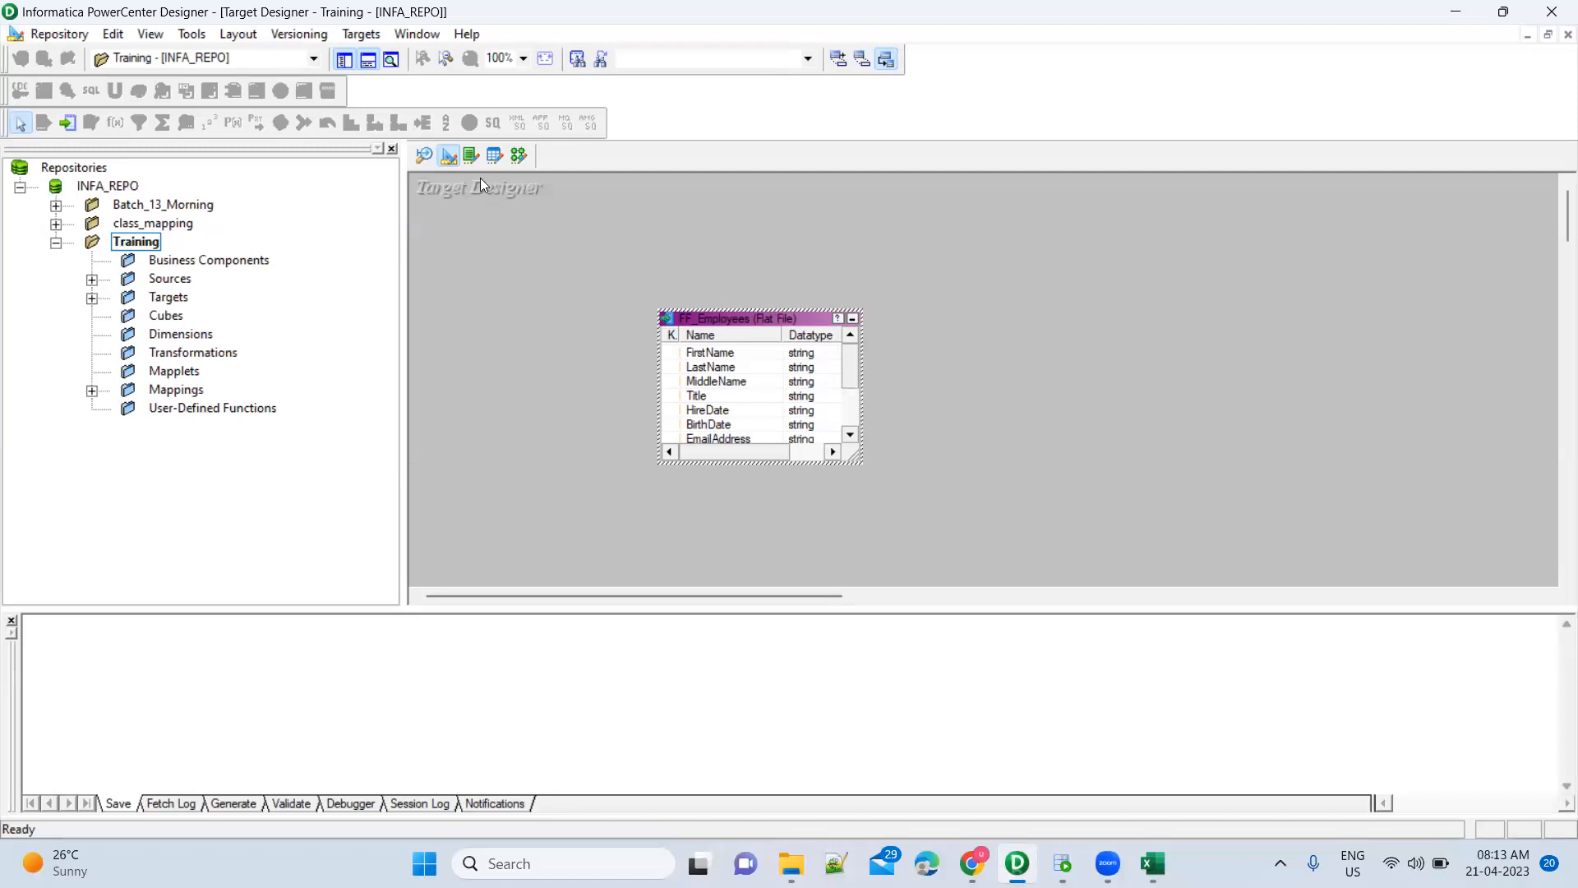
pyautogui.click(471, 158)
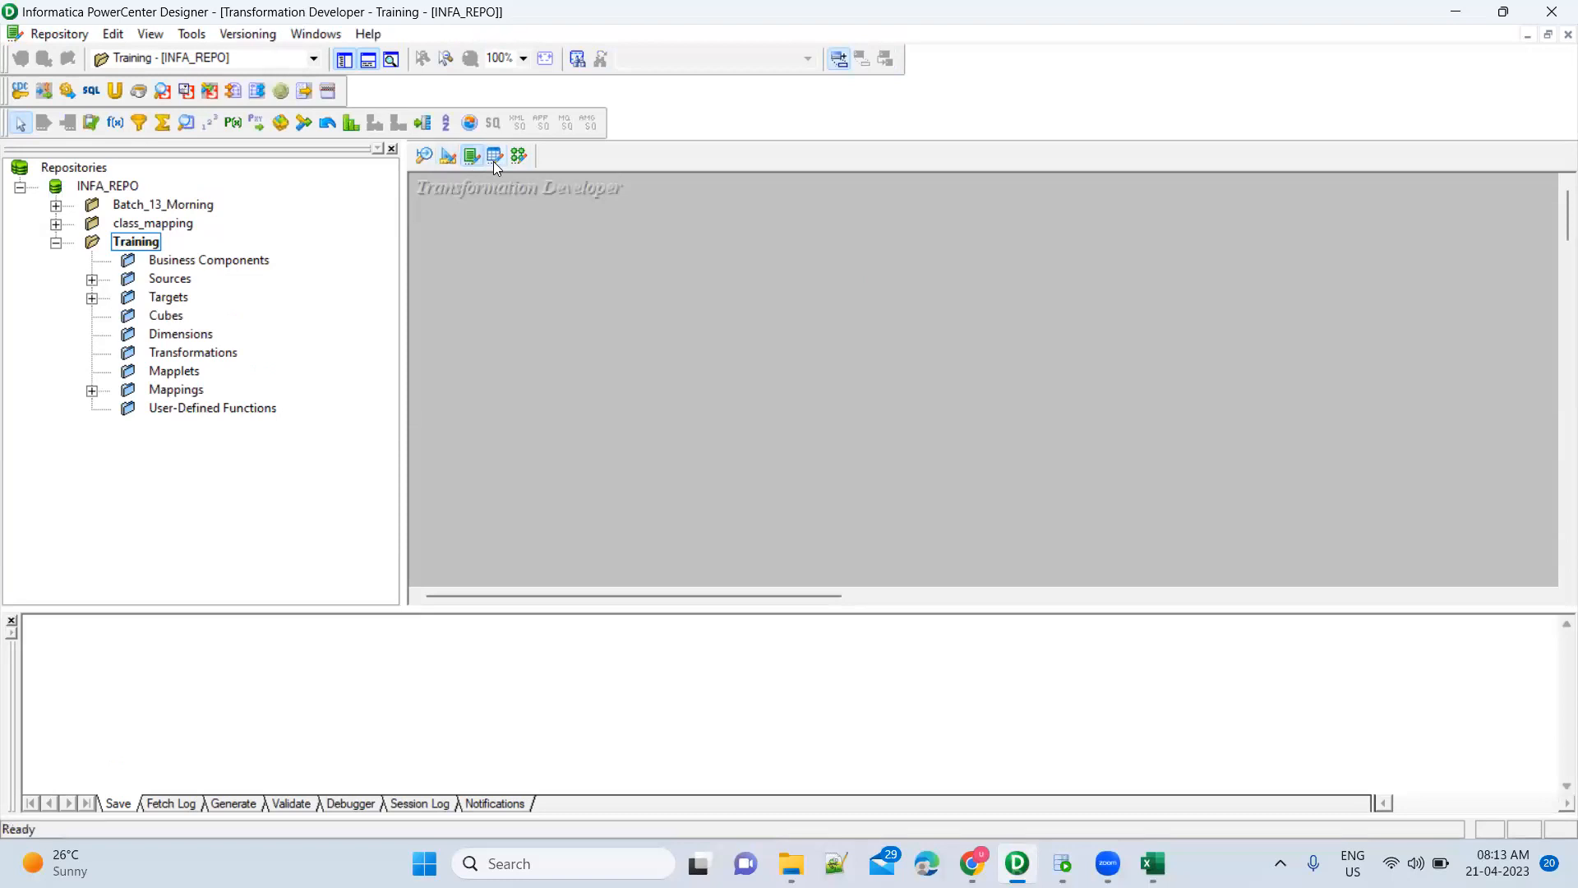
pyautogui.click(493, 158)
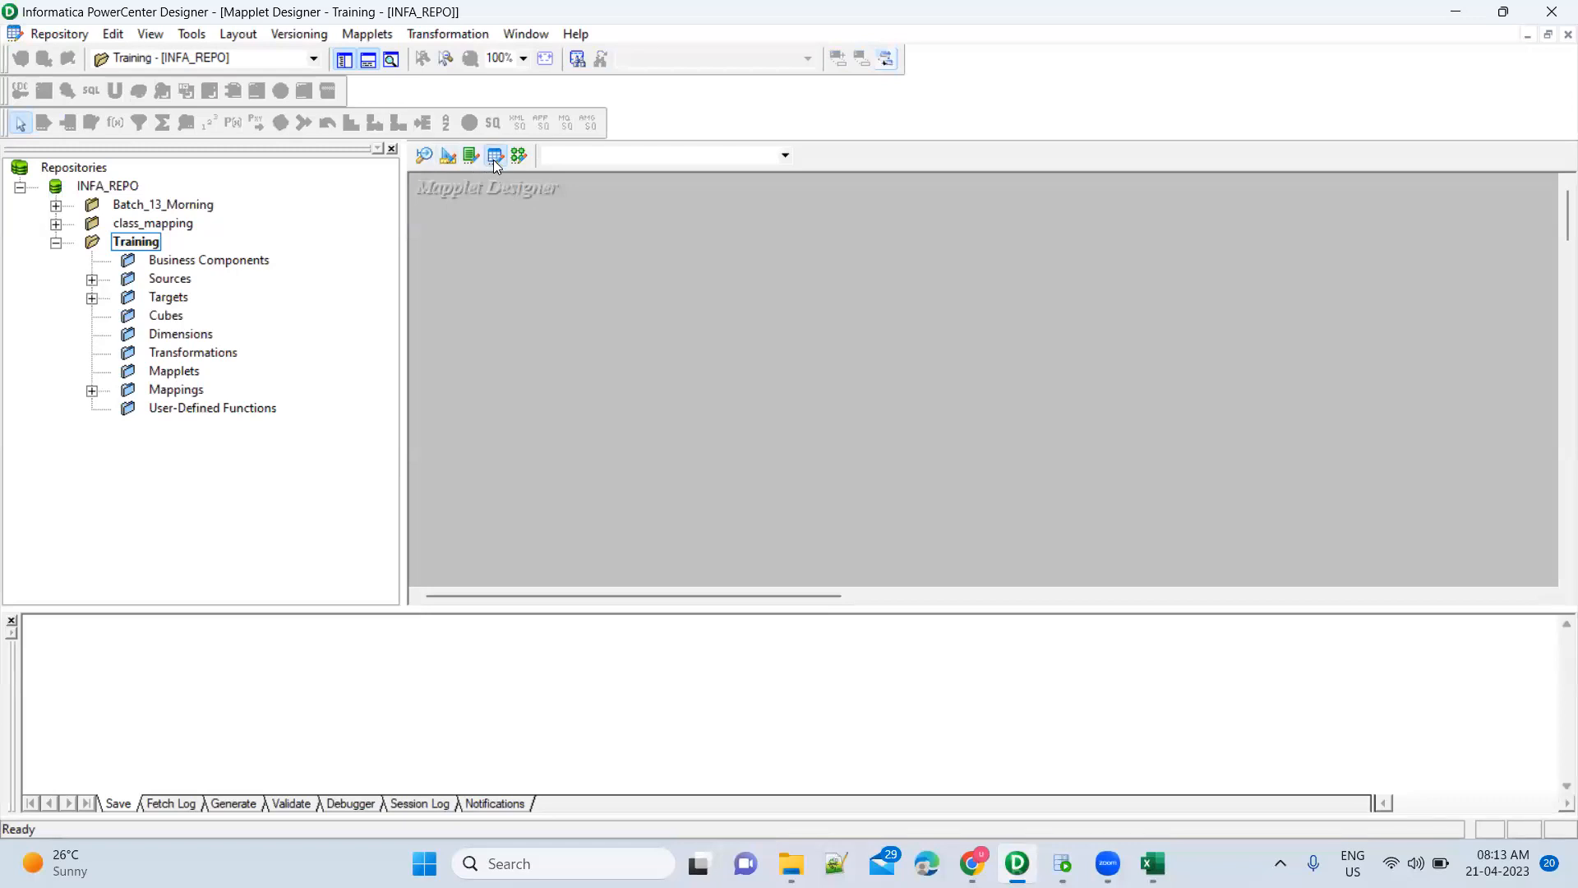
pyautogui.click(520, 157)
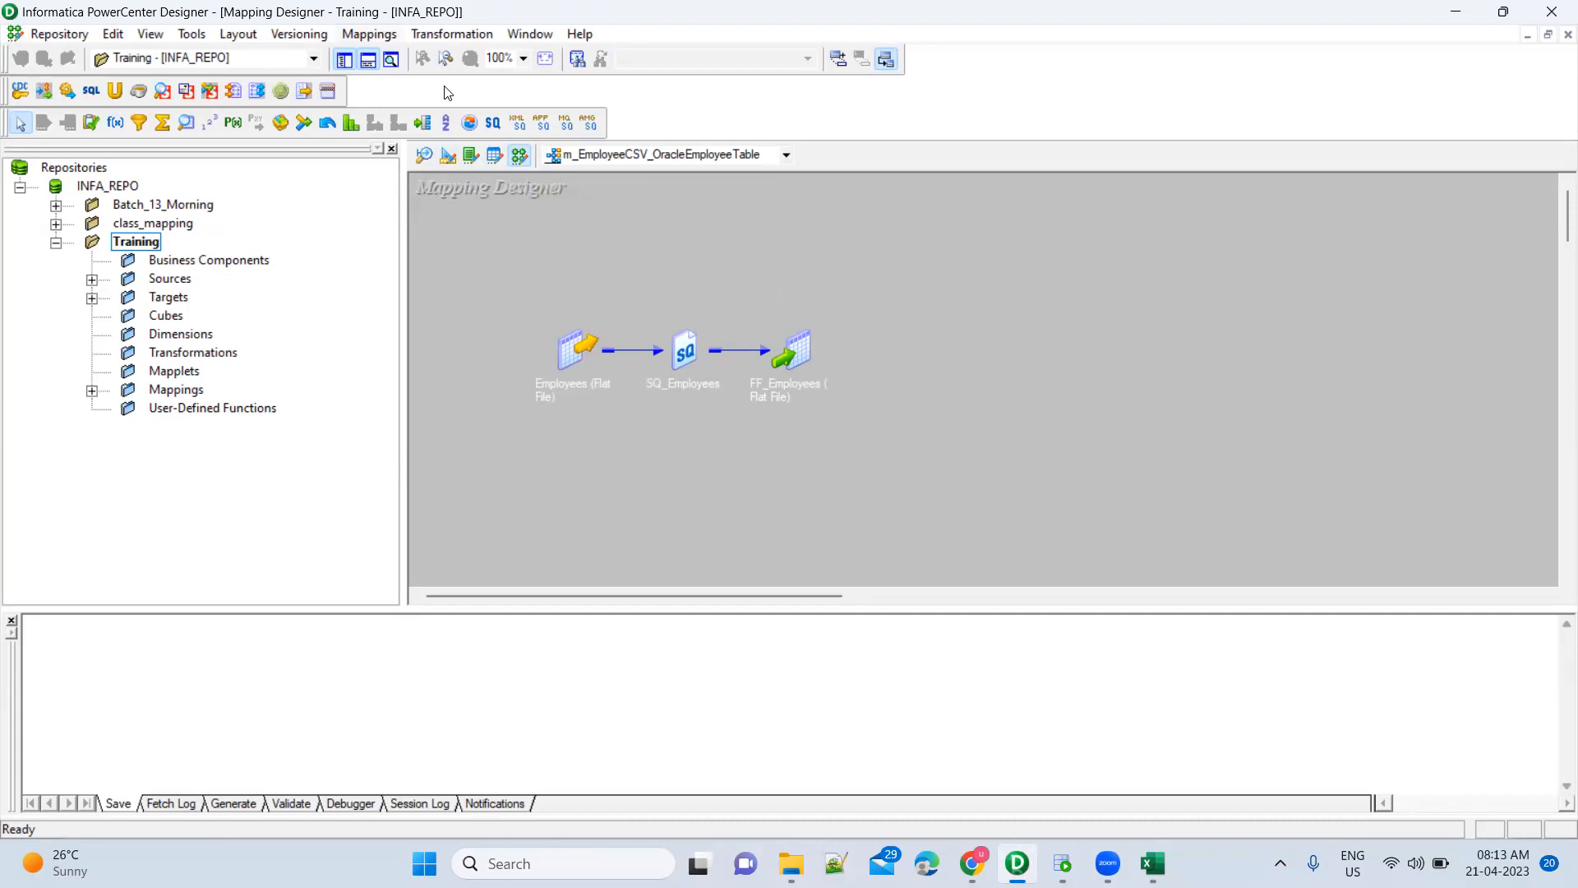
# View the Employees source, then move through Target Designer to the m_EmployeeCSV_OracleEmployeeTable mapping
pyautogui.click(418, 163)
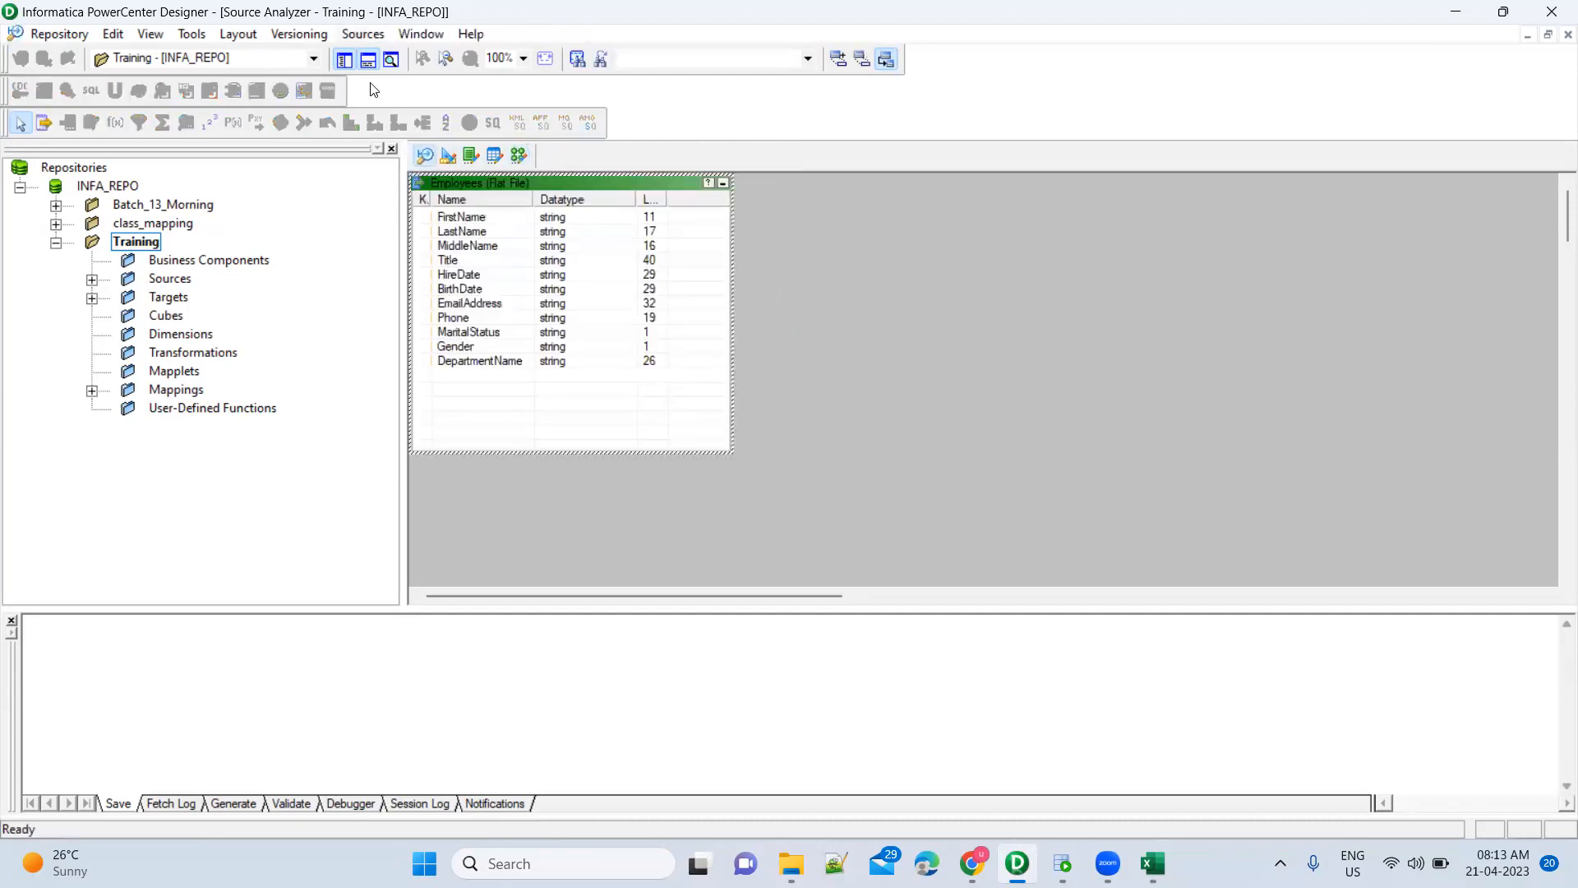
pyautogui.click(363, 33)
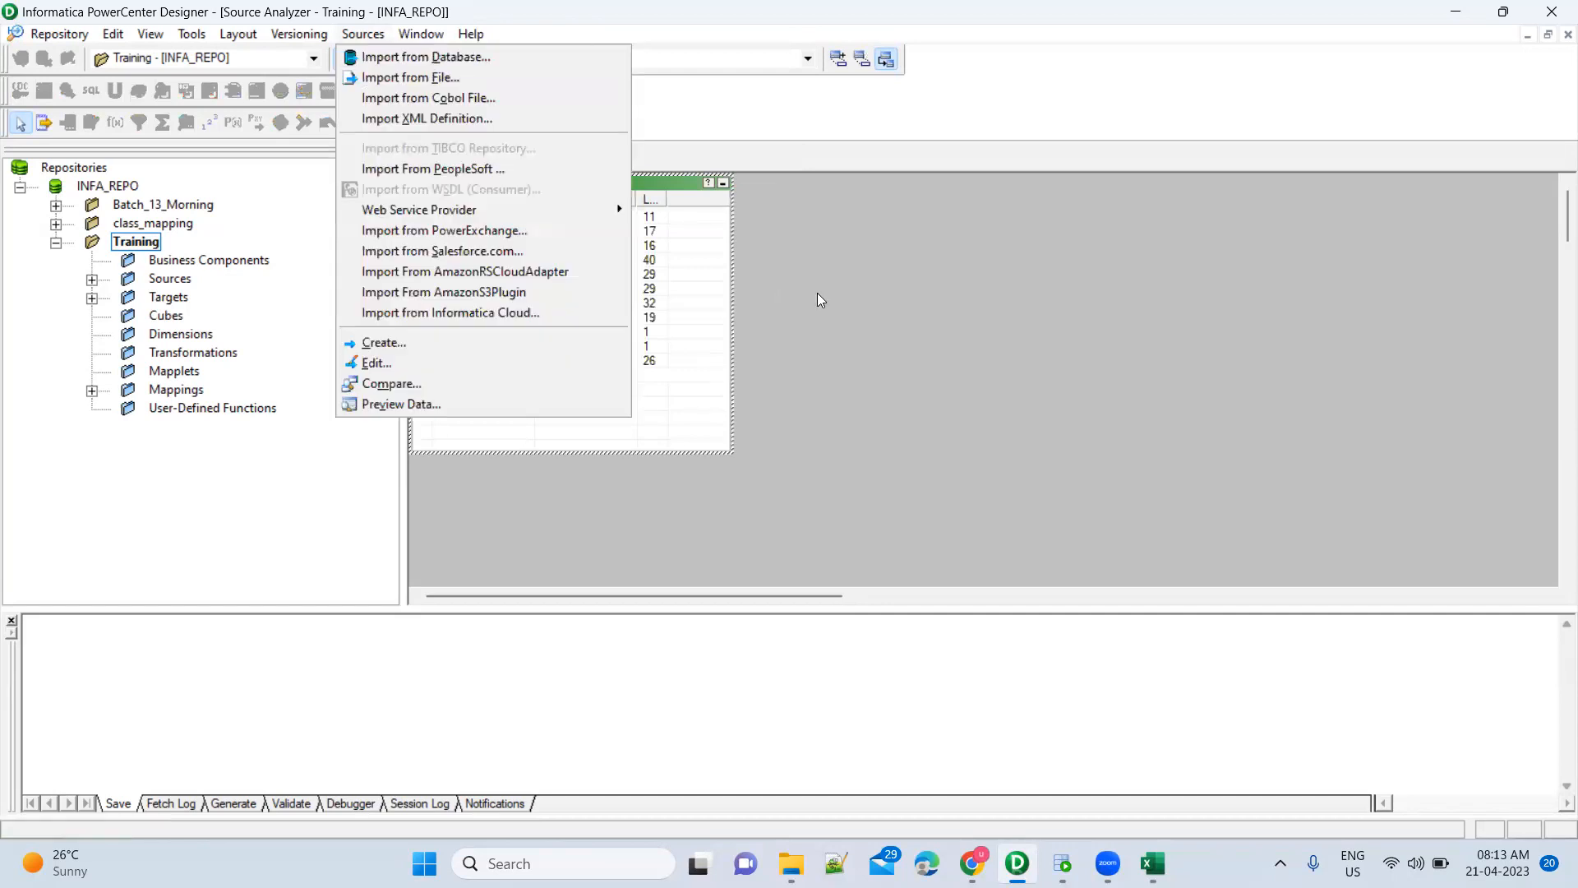
pyautogui.click(766, 325)
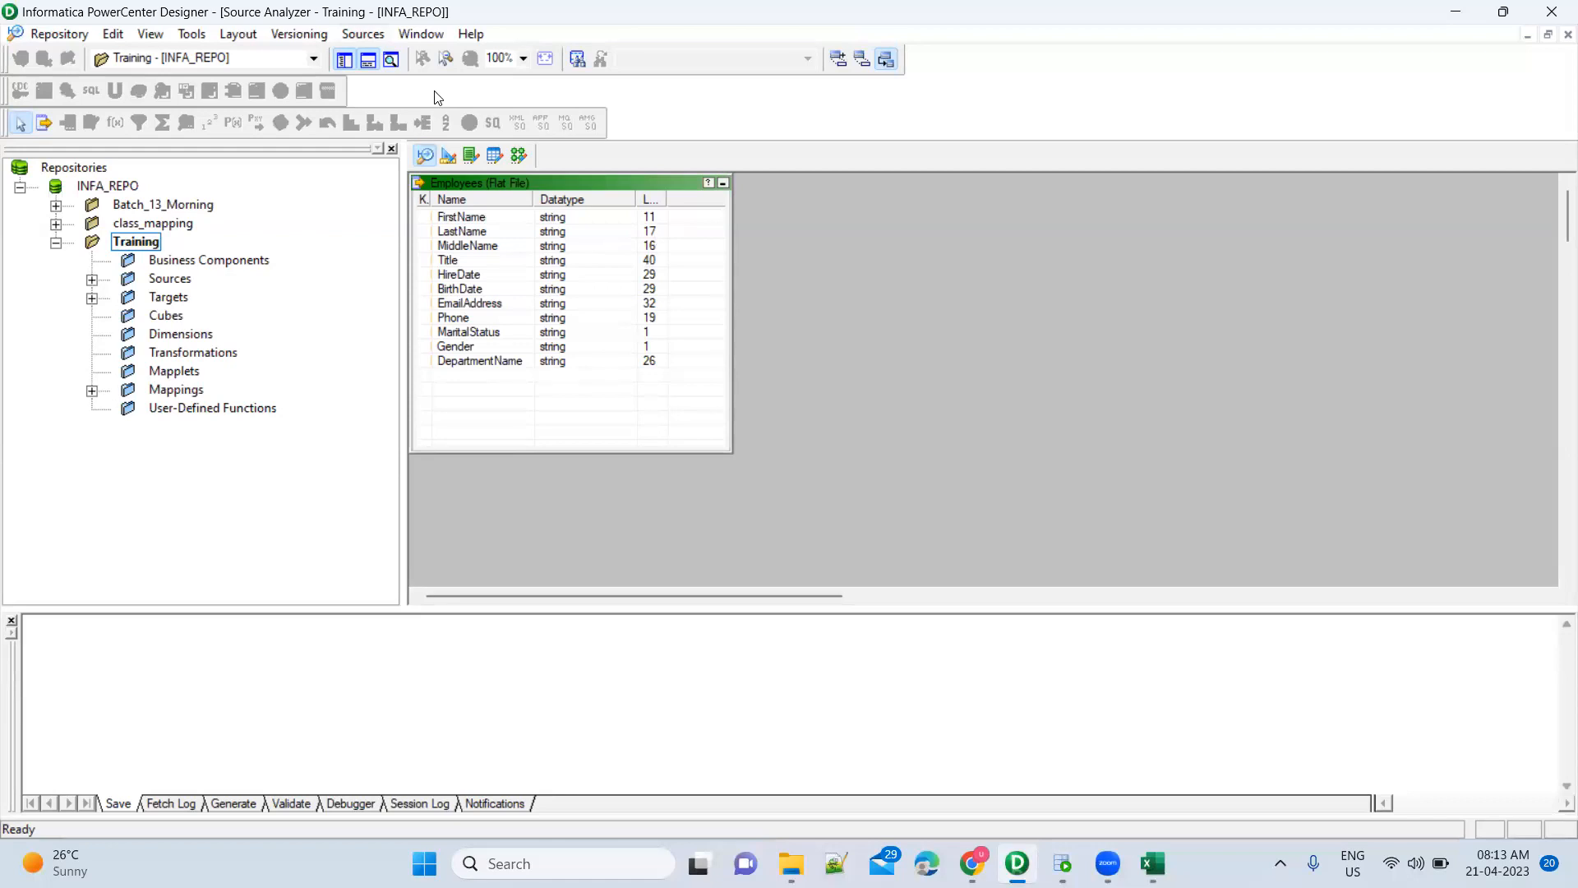
pyautogui.click(448, 158)
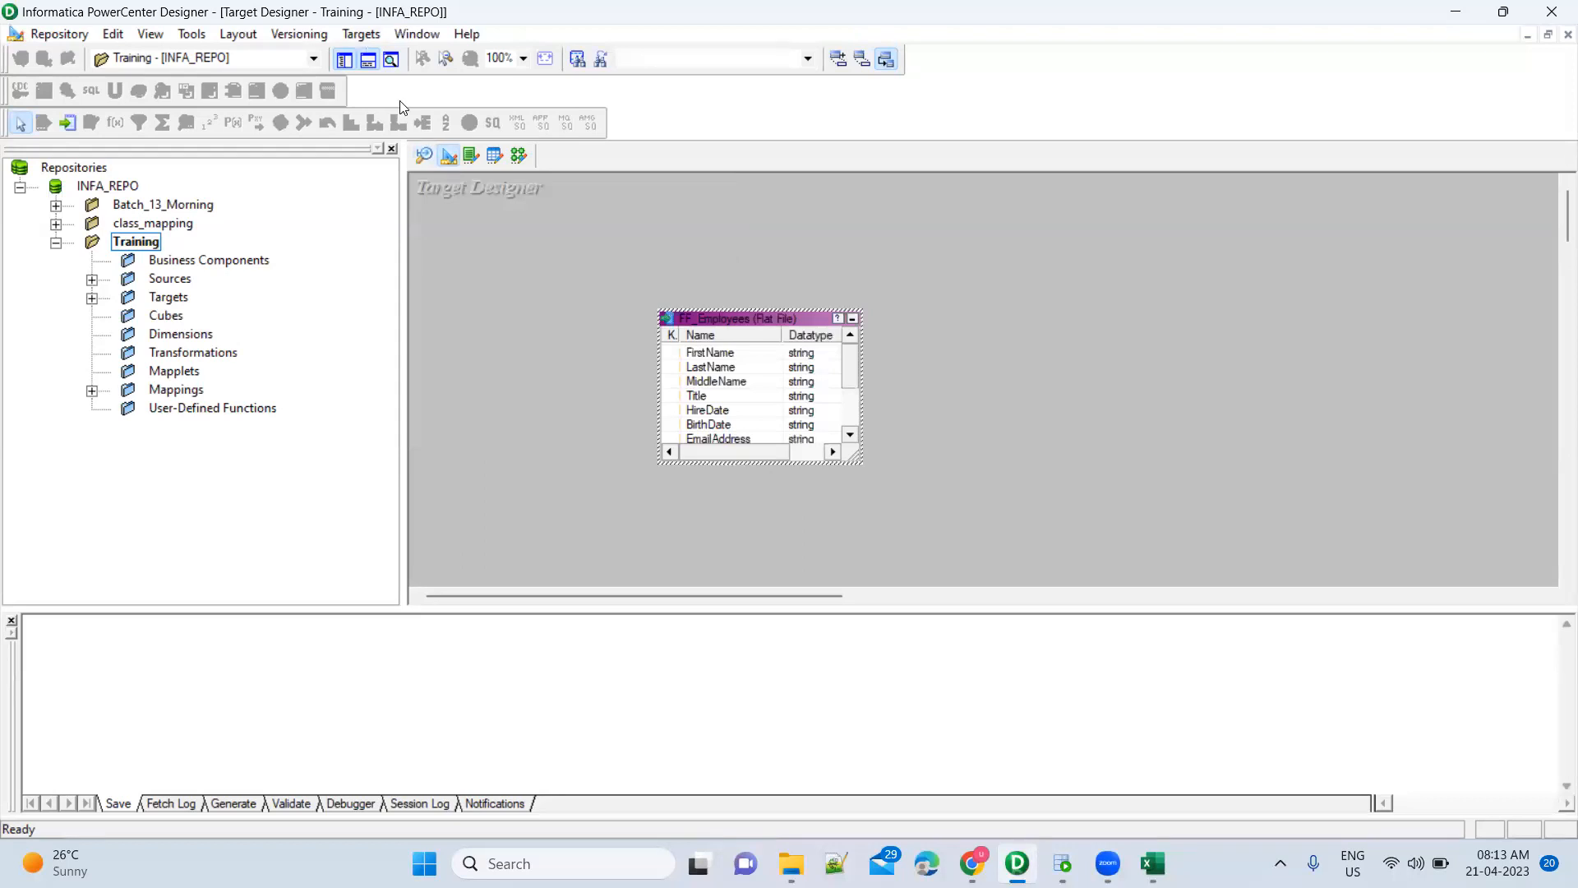
pyautogui.click(519, 157)
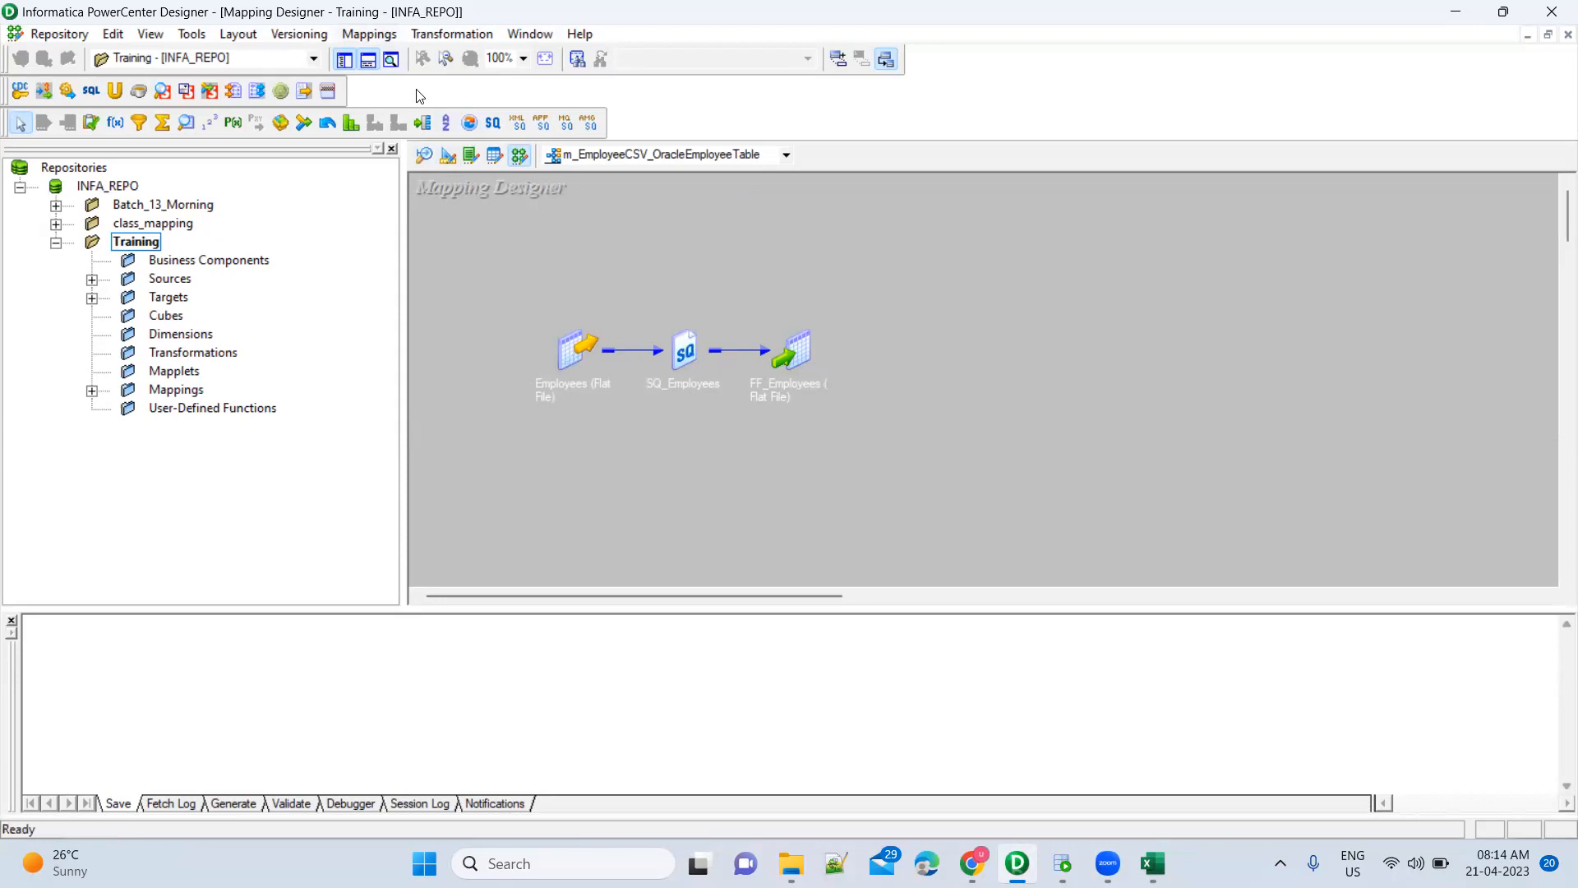
# Start a new mapping from Mappings > Create, naming it m_ while checking Employees.csv in Excel
pyautogui.click(371, 35)
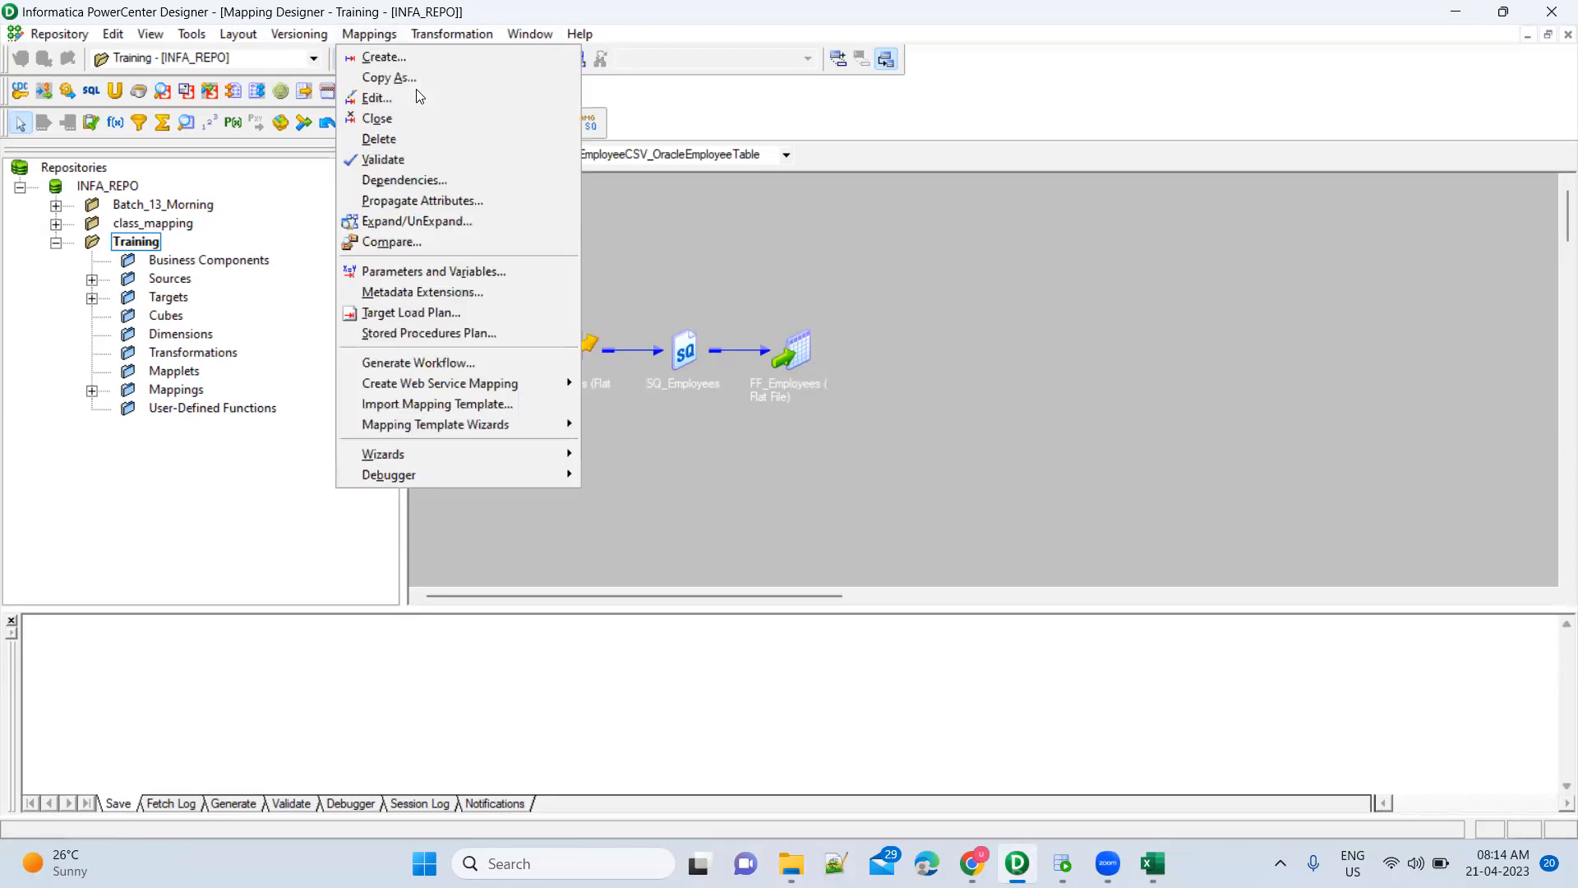
pyautogui.click(383, 57)
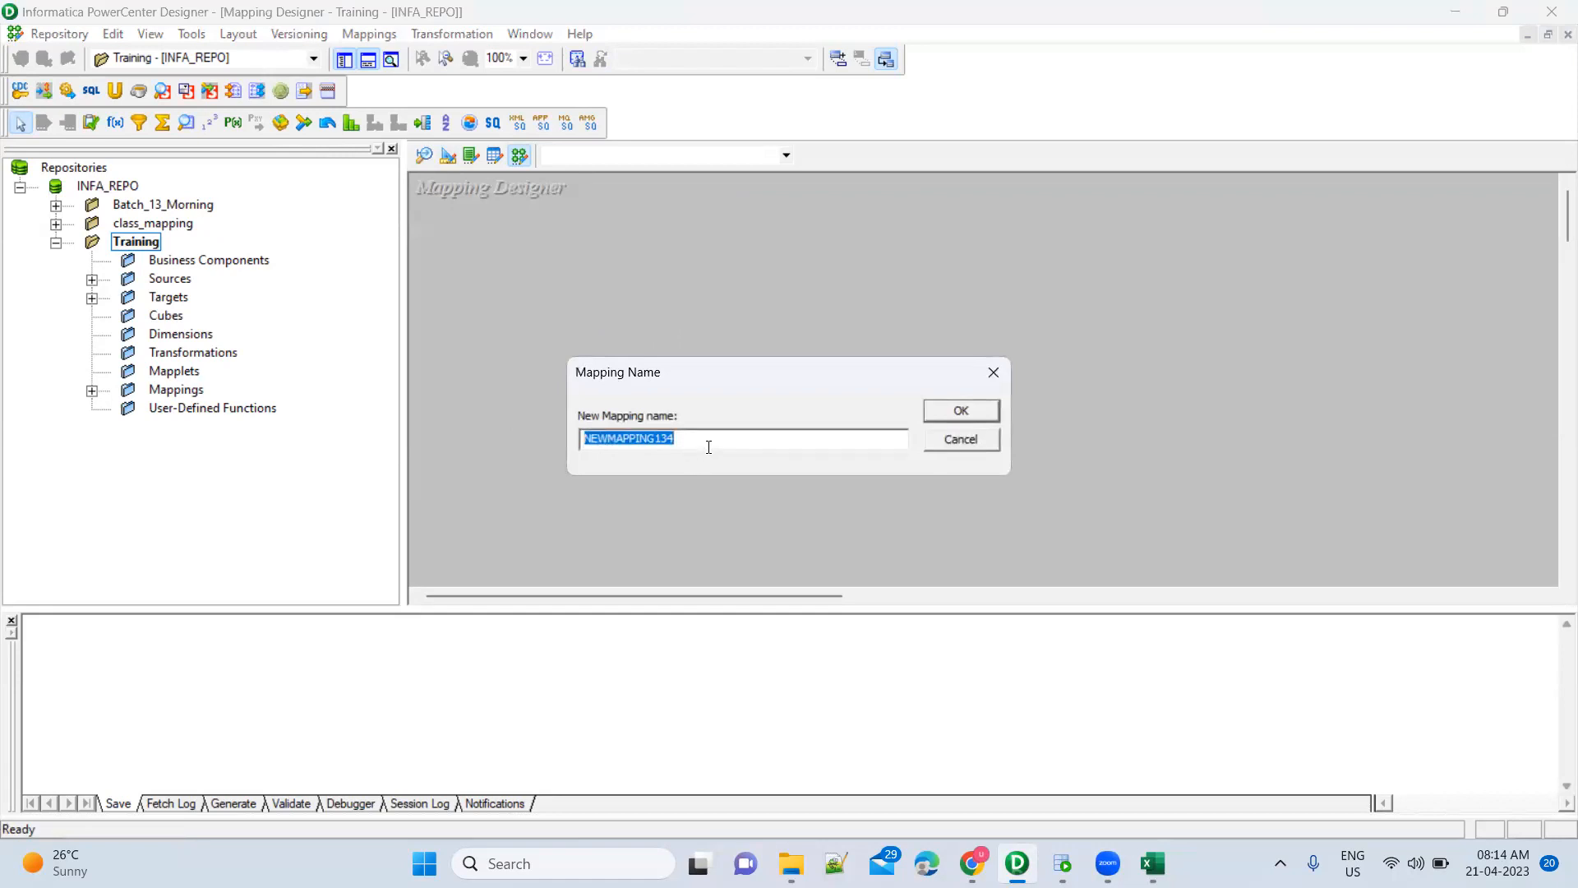
pyautogui.write('m_')
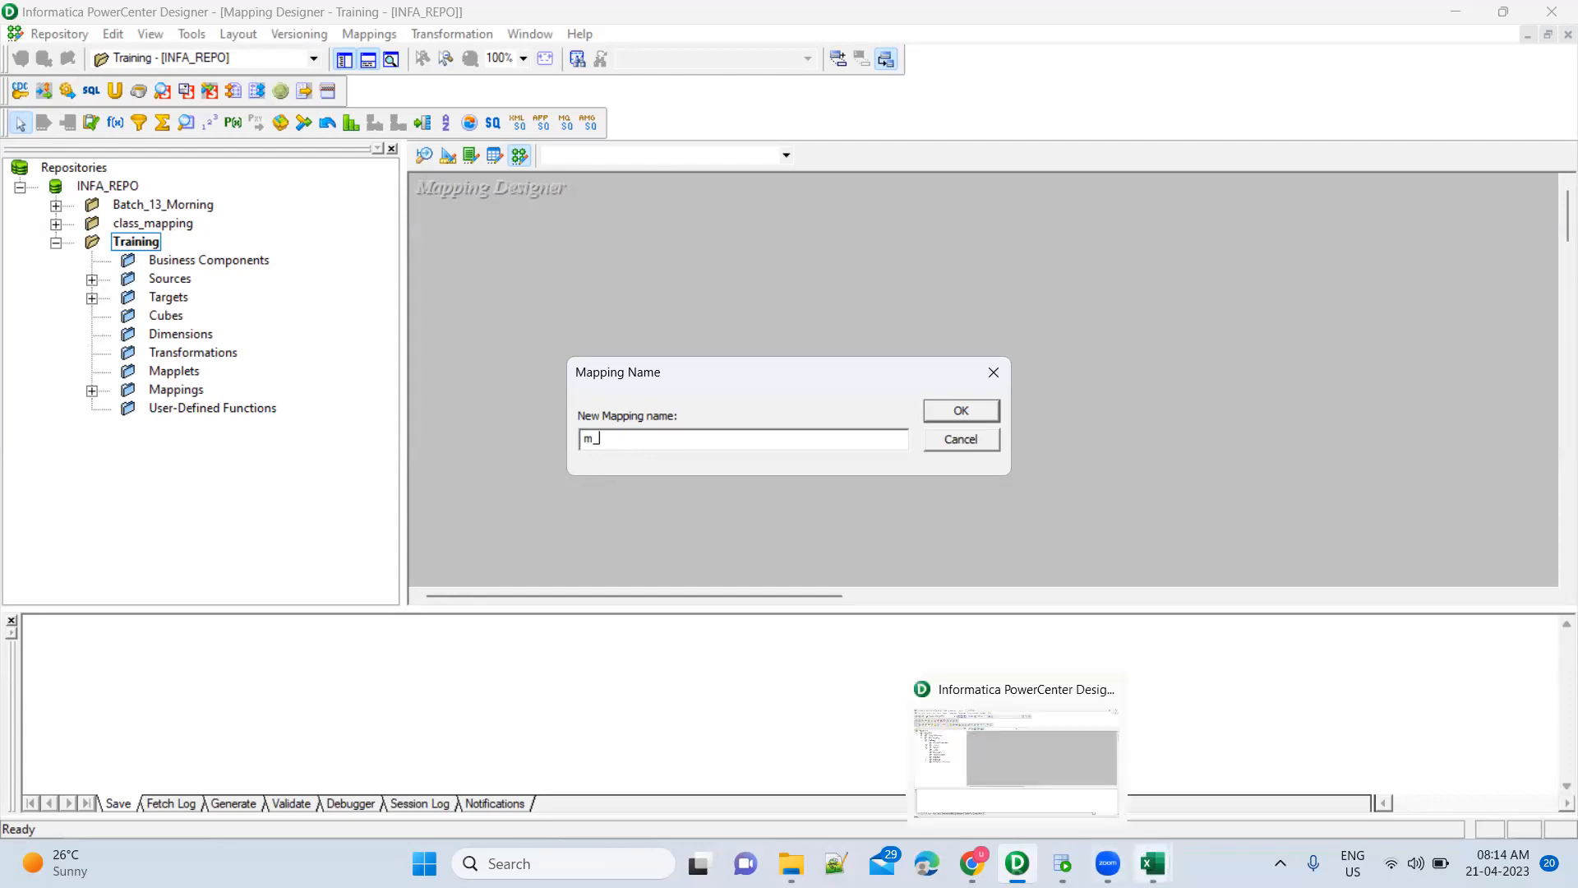
pyautogui.moveTo(1153, 863)
pyautogui.click(1214, 746)
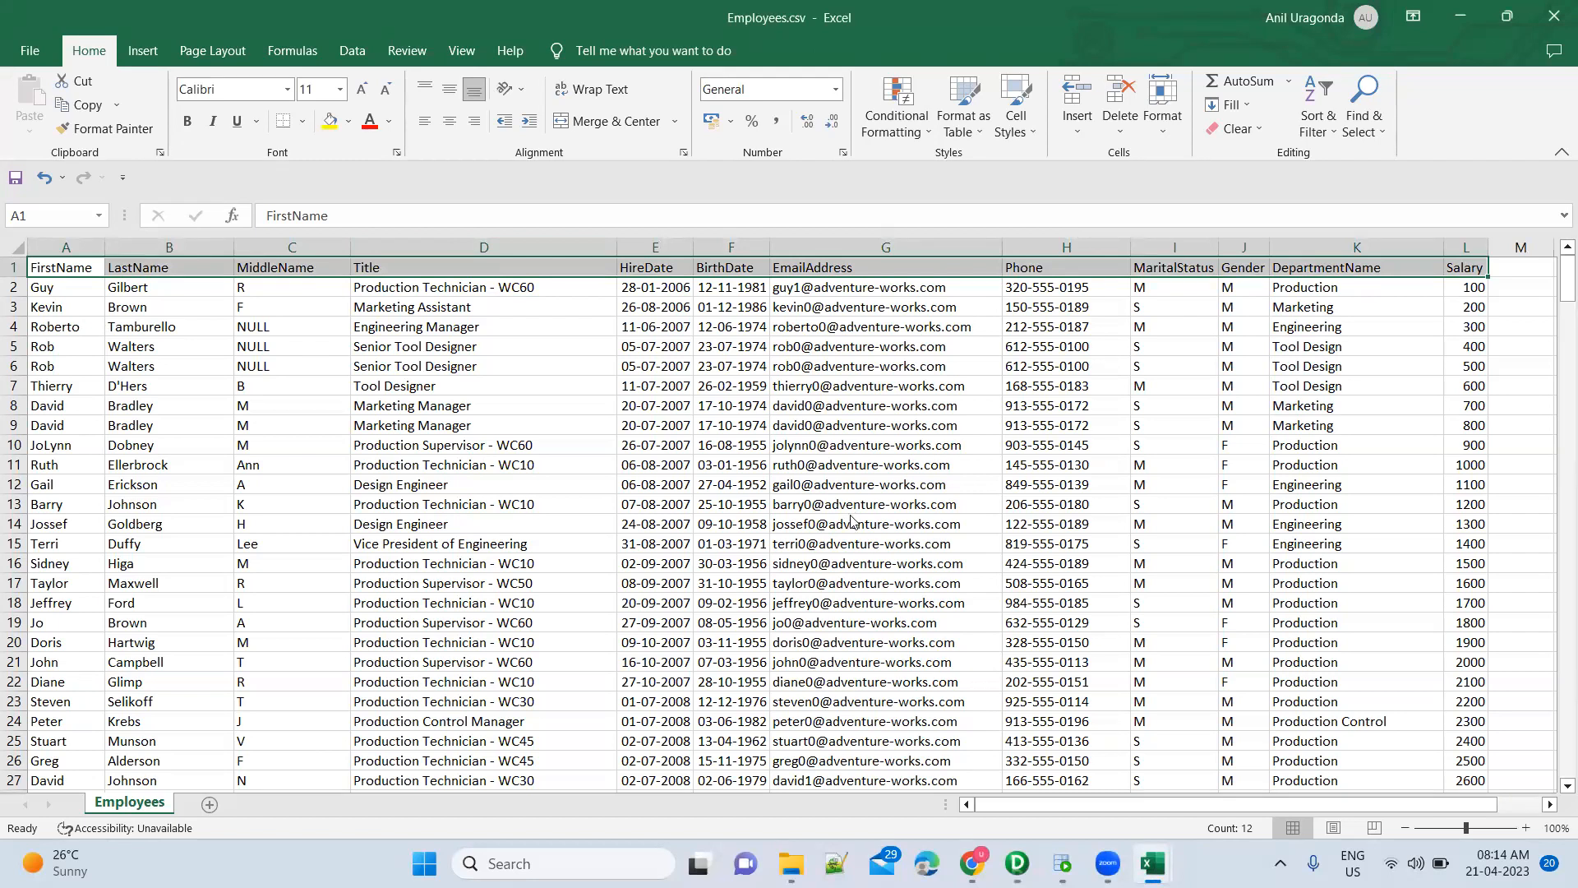
pyautogui.hotkey('alt', 'Tab')
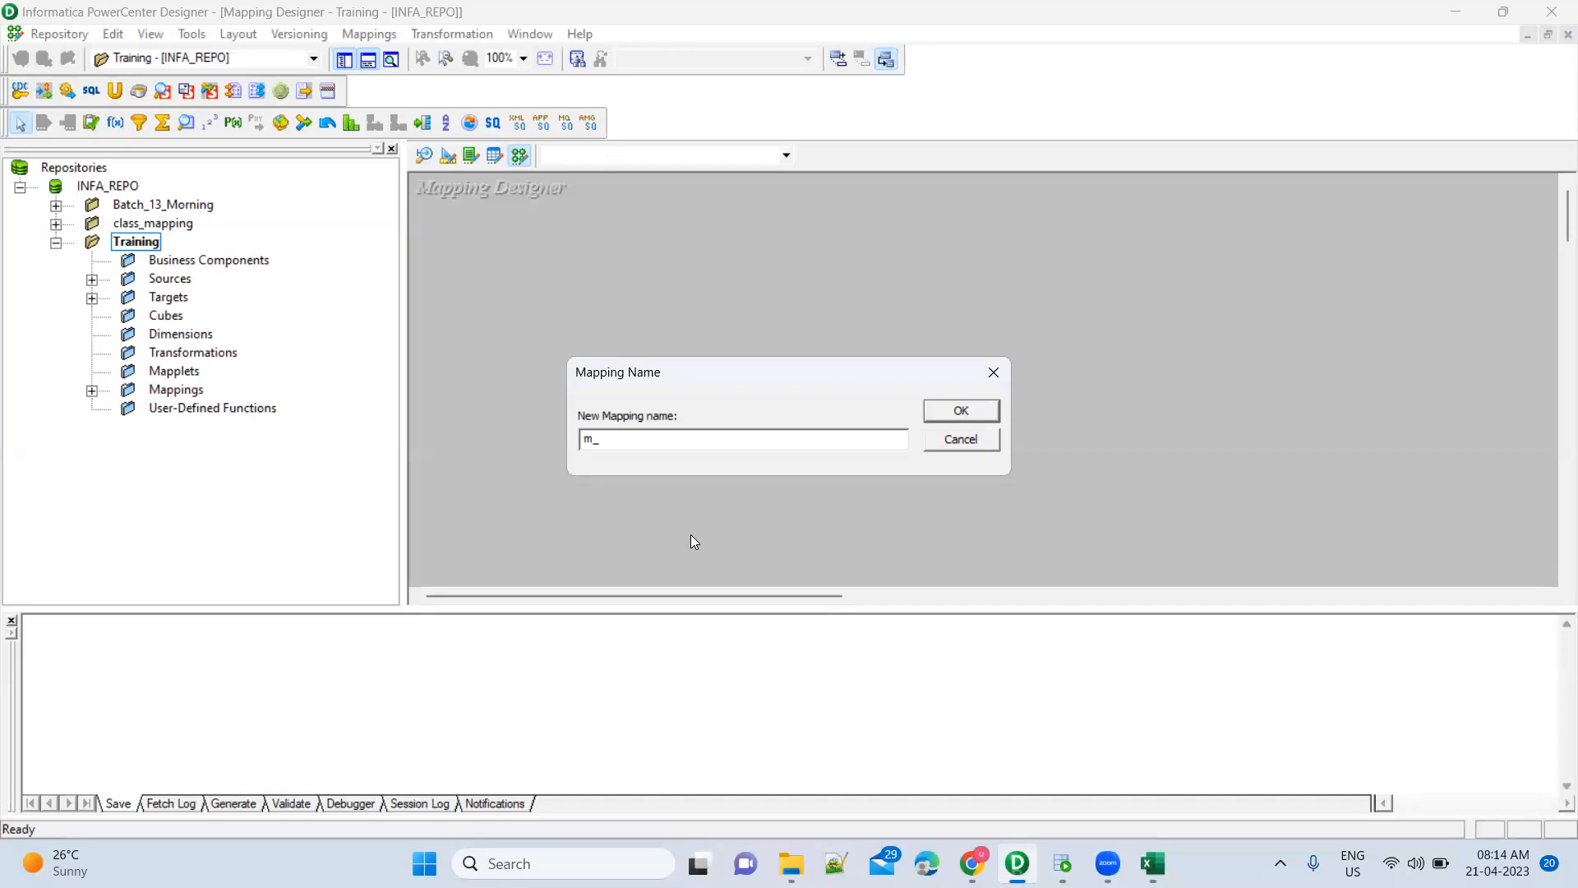
# Extend the new mapping's name to m_EmployeeFile_, briefly checking SQL Developer
pyautogui.write('EmployeeFile_')
pyautogui.click(1062, 863)
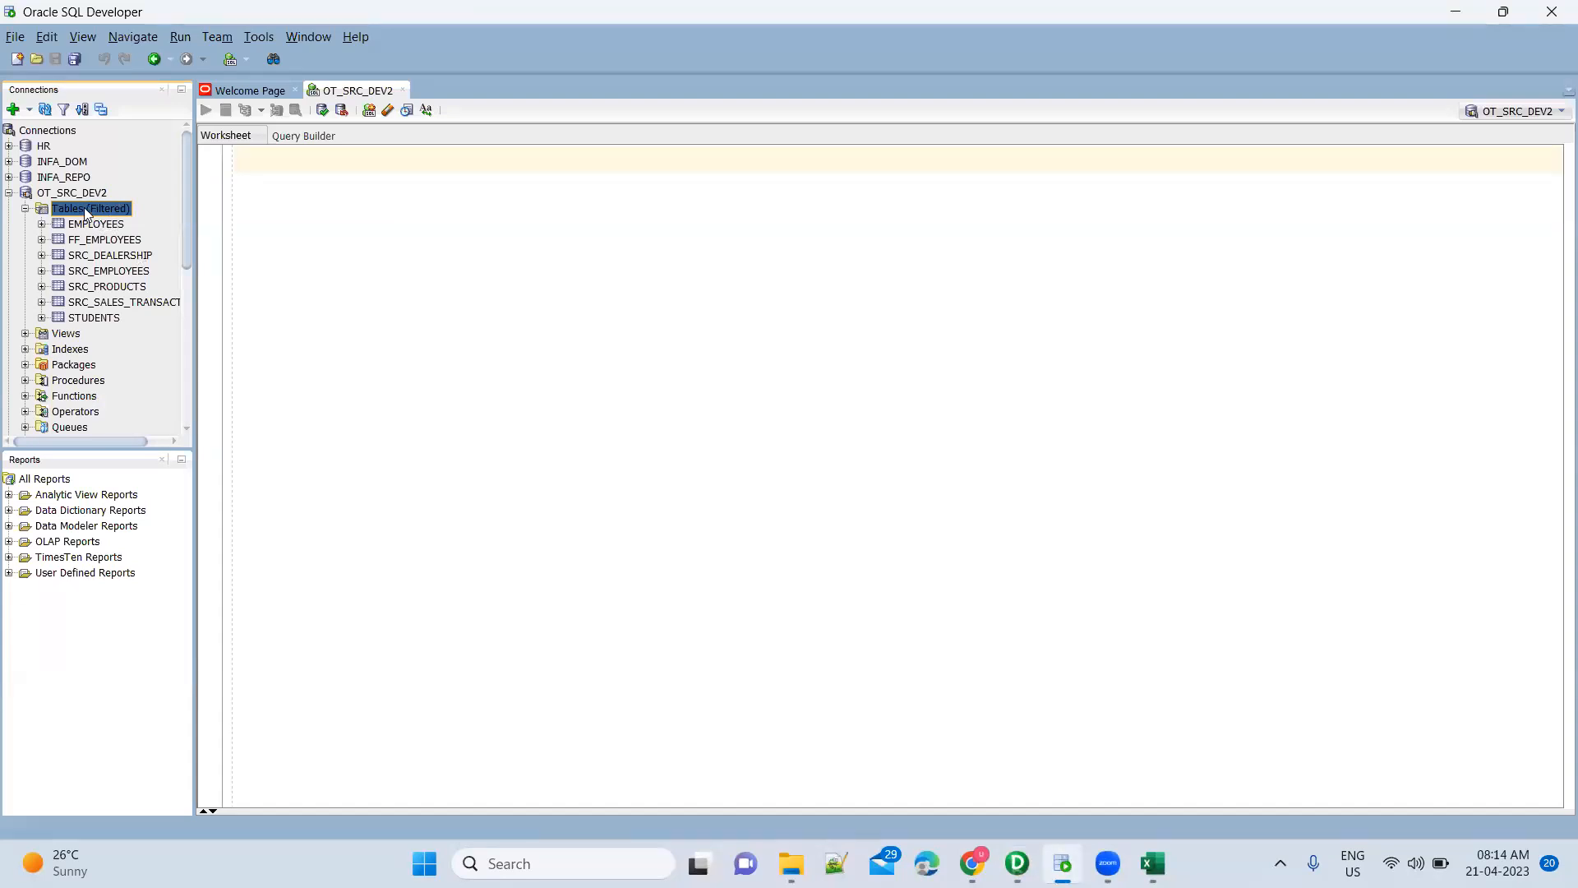
pyautogui.hotkey('alt', 'Tab')
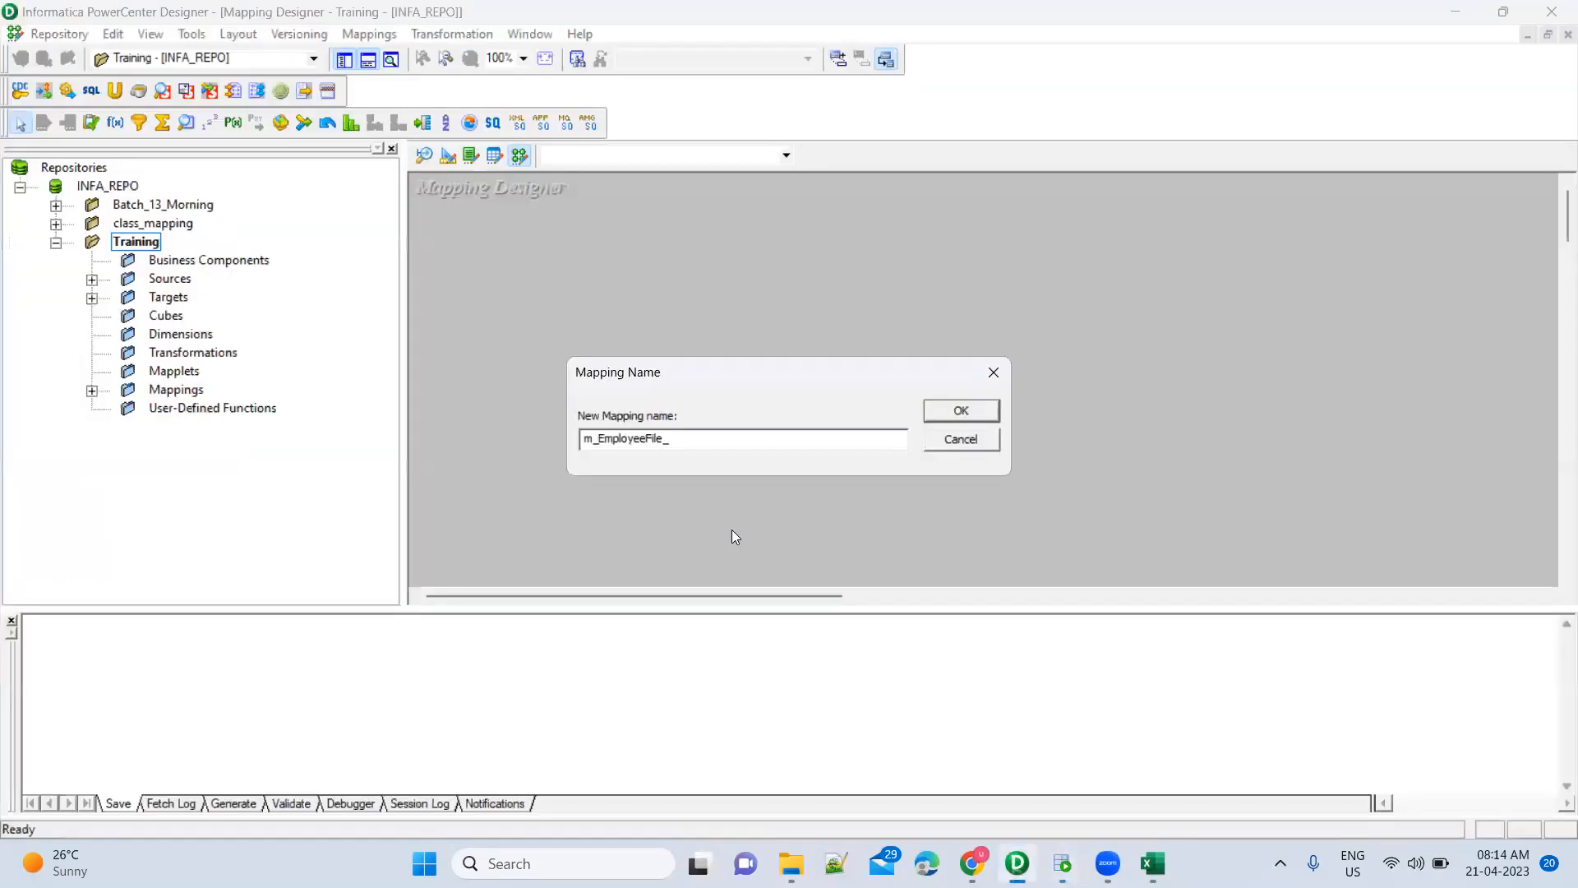
# Complete the mapping name as m_EmployeeFile_DBEmployees and review its m_ prefix
pyautogui.write('EmployeesDB')
pyautogui.moveTo(600, 439); pyautogui.dragTo(583, 439)
pyautogui.click(783, 448)
# Replace the text after m_ with a trial name about loading data from file to database
pyautogui.click(601, 439)
pyautogui.hotkey('shift', 'End')
pyautogui.hotkey('ctrl', 'c')
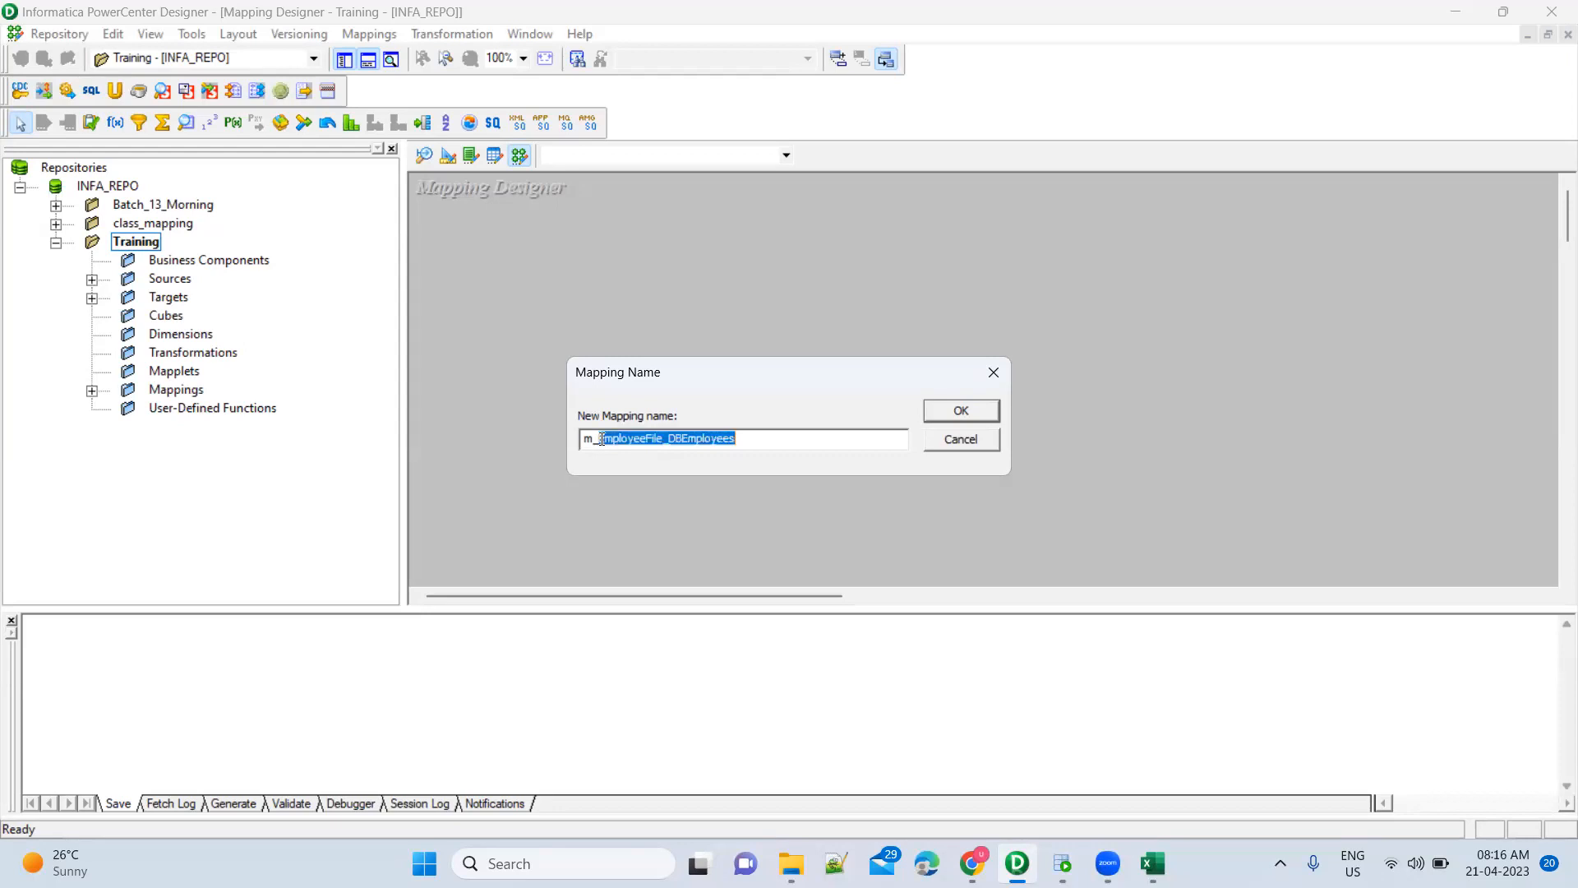
pyautogui.press('BackSpace')
pyautogui.write('load da')
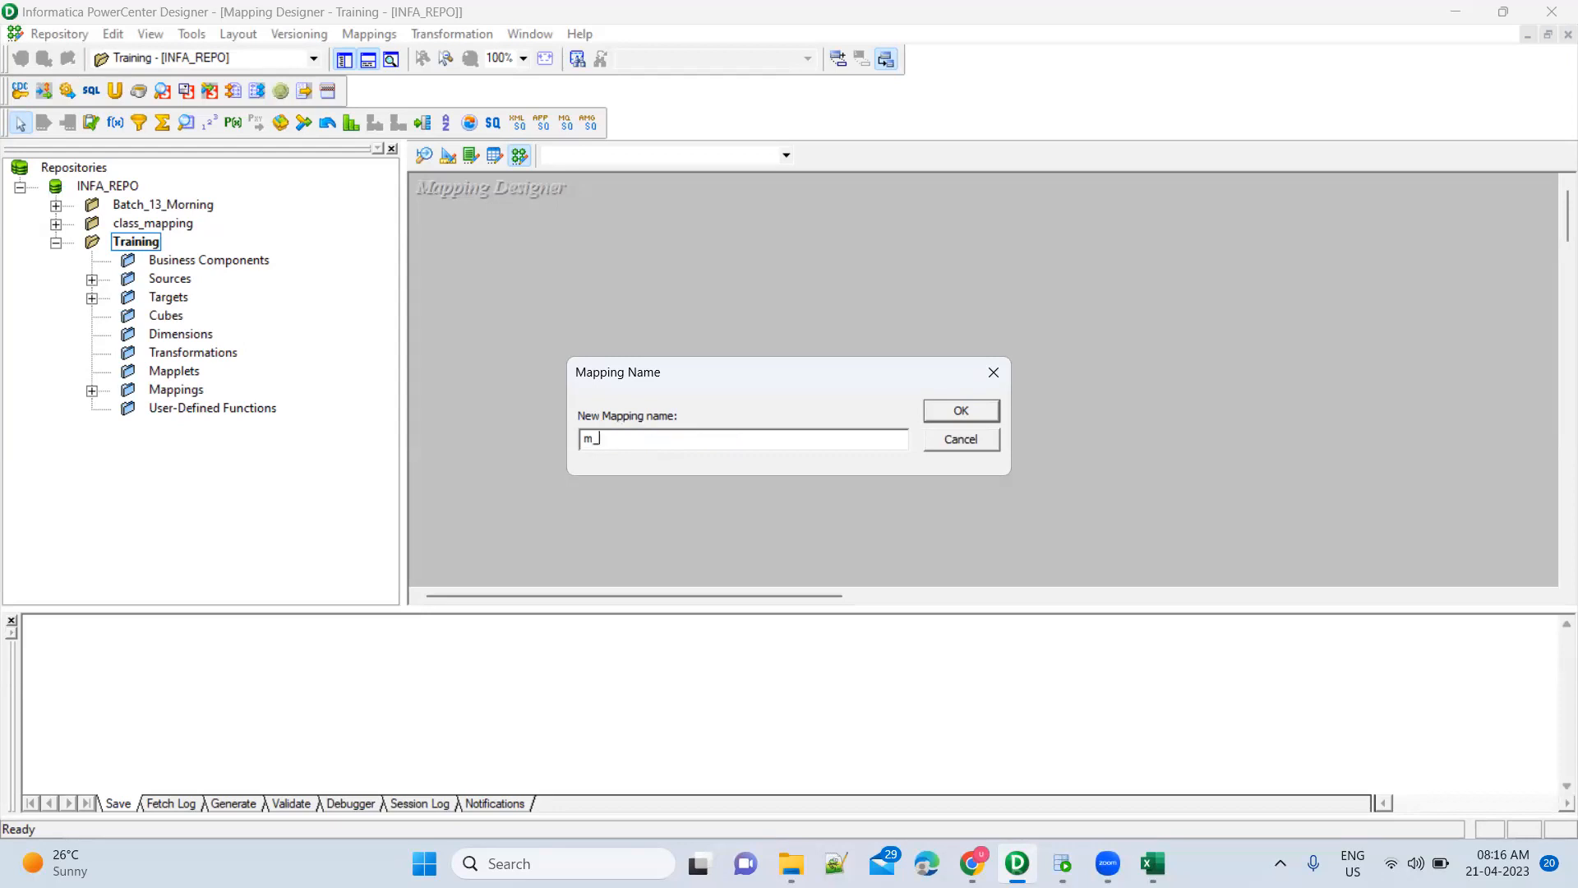
pyautogui.press('BackSpace')
pyautogui.press('BackSpace')
pyautogui.press('BackSpace')
pyautogui.write('datafrom')
pyautogui.press('BackSpace')
pyautogui.write('file')
pyautogui.write('todatabase')
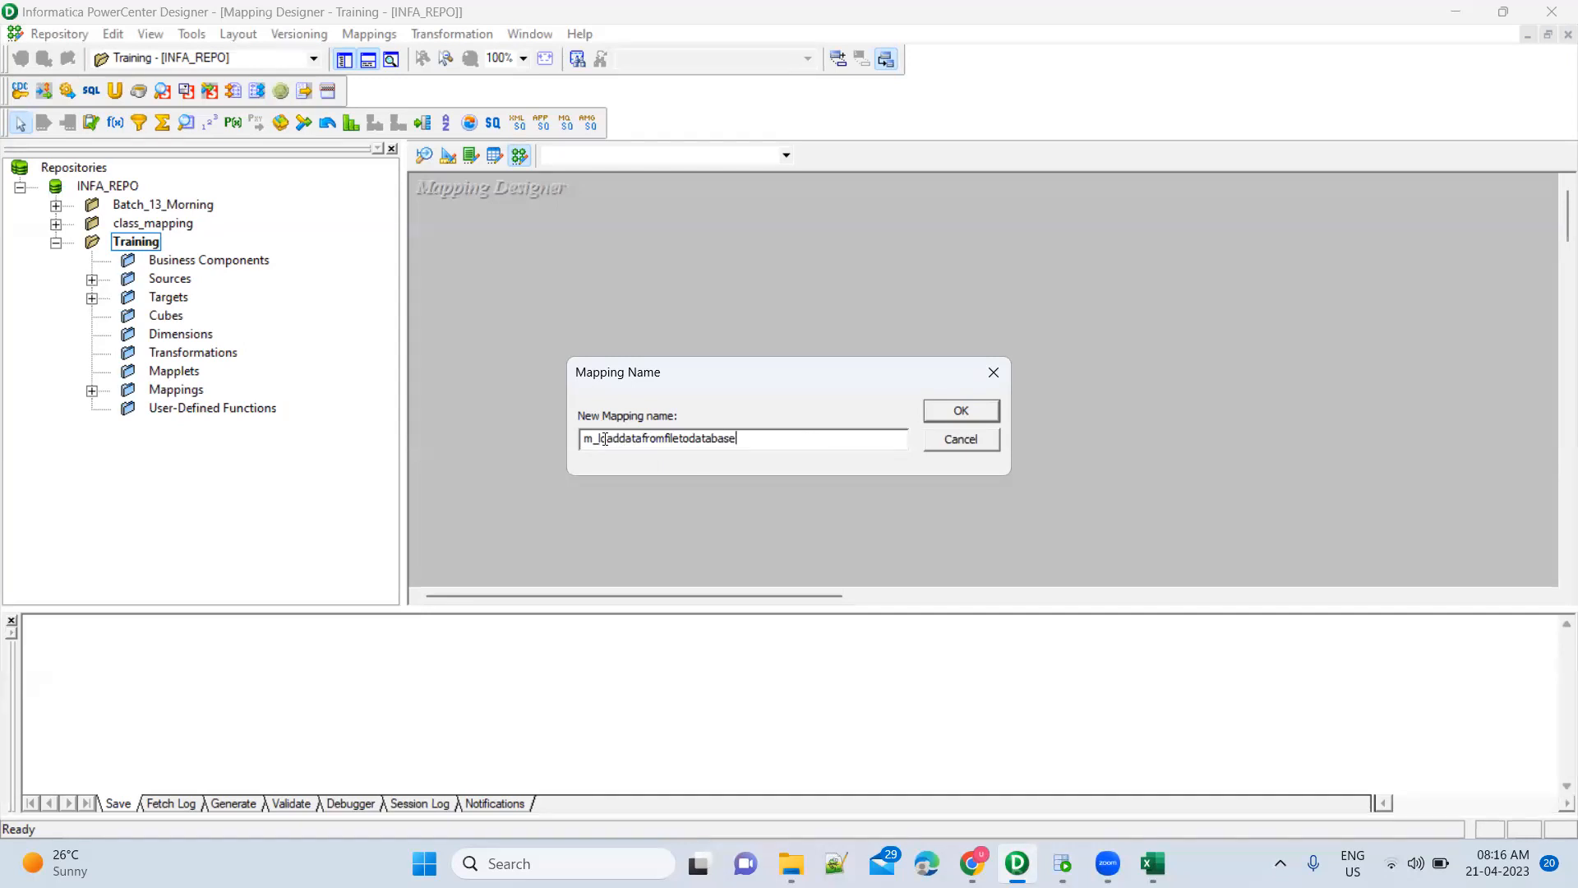
# Restore the name m_EmployeeFile_DBEmployees and confirm to create the empty mapping
pyautogui.moveTo(597, 437); pyautogui.dragTo(740, 439)
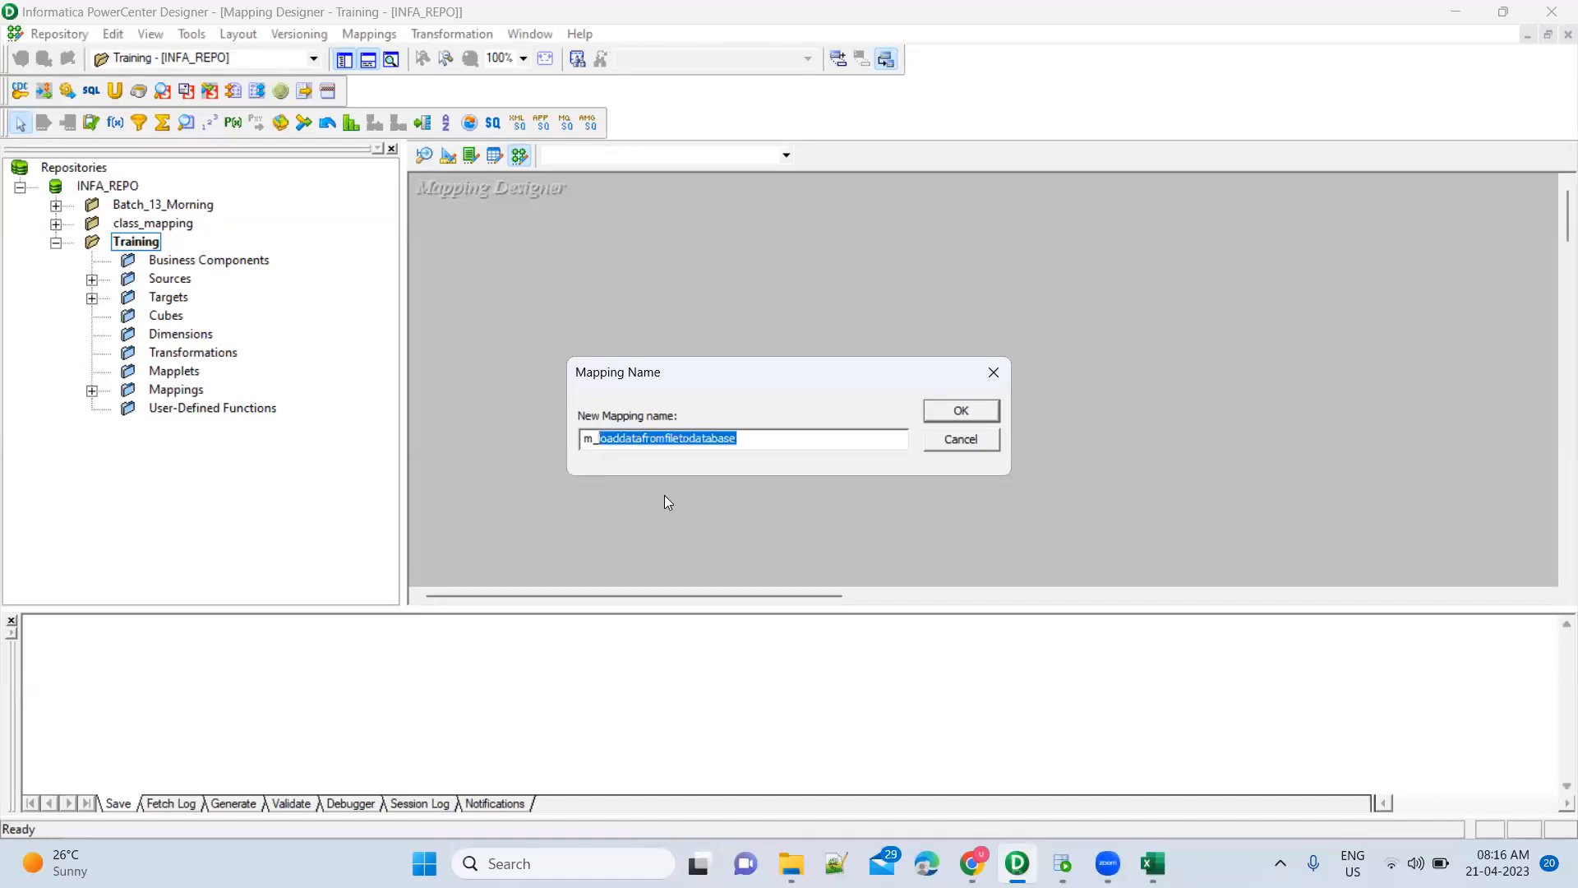
pyautogui.hotkey('ctrl', 'v')
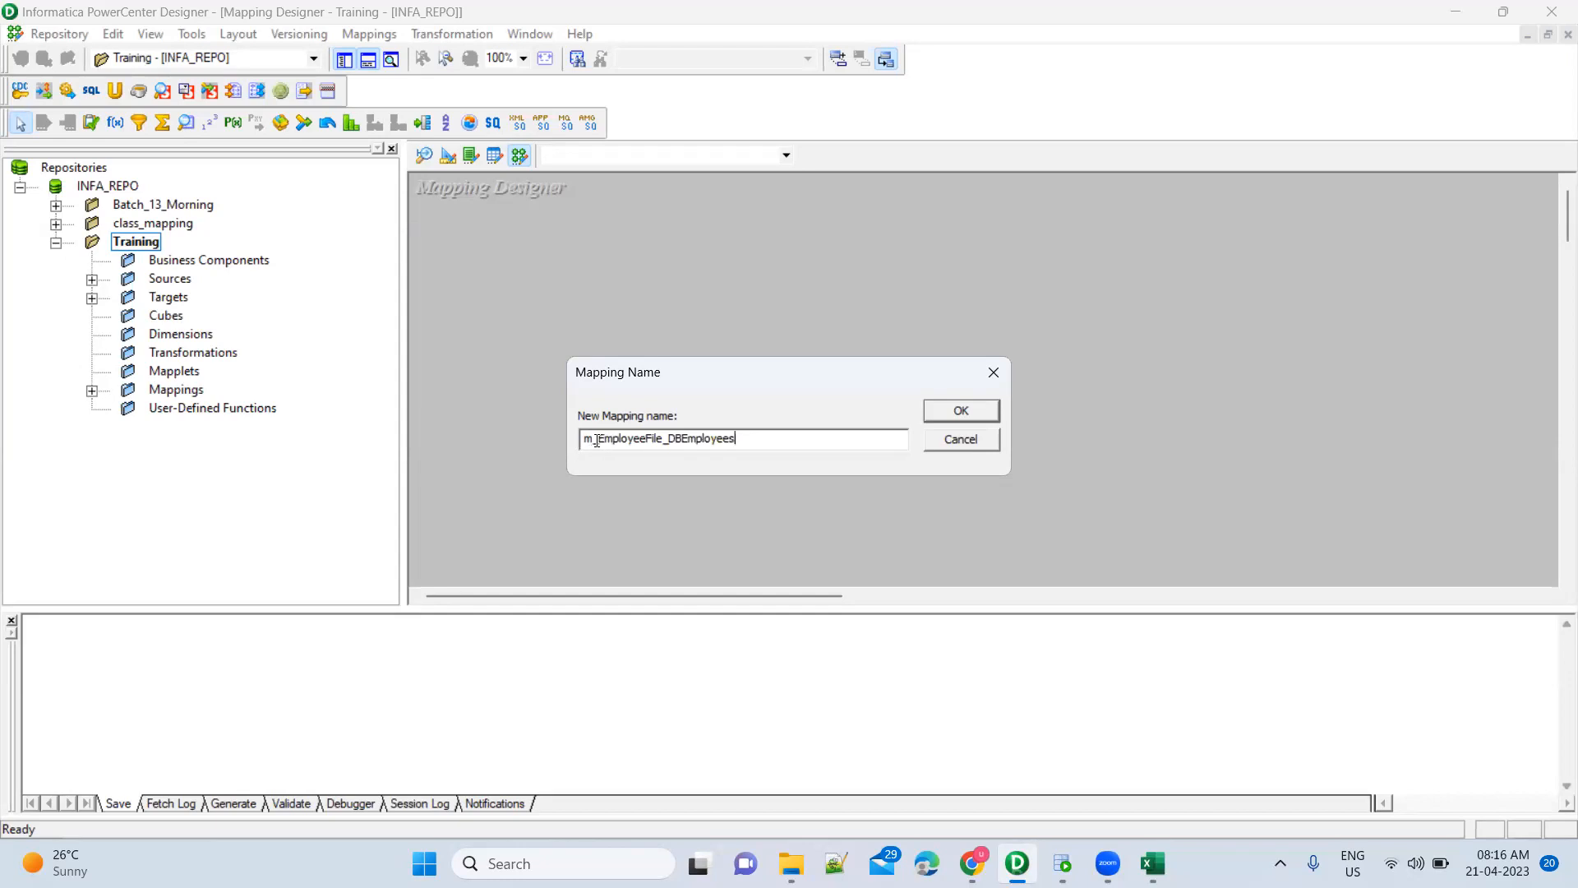
pyautogui.click(663, 439)
pyautogui.moveTo(662, 438); pyautogui.dragTo(739, 438)
pyautogui.click(703, 438)
pyautogui.click(960, 411)
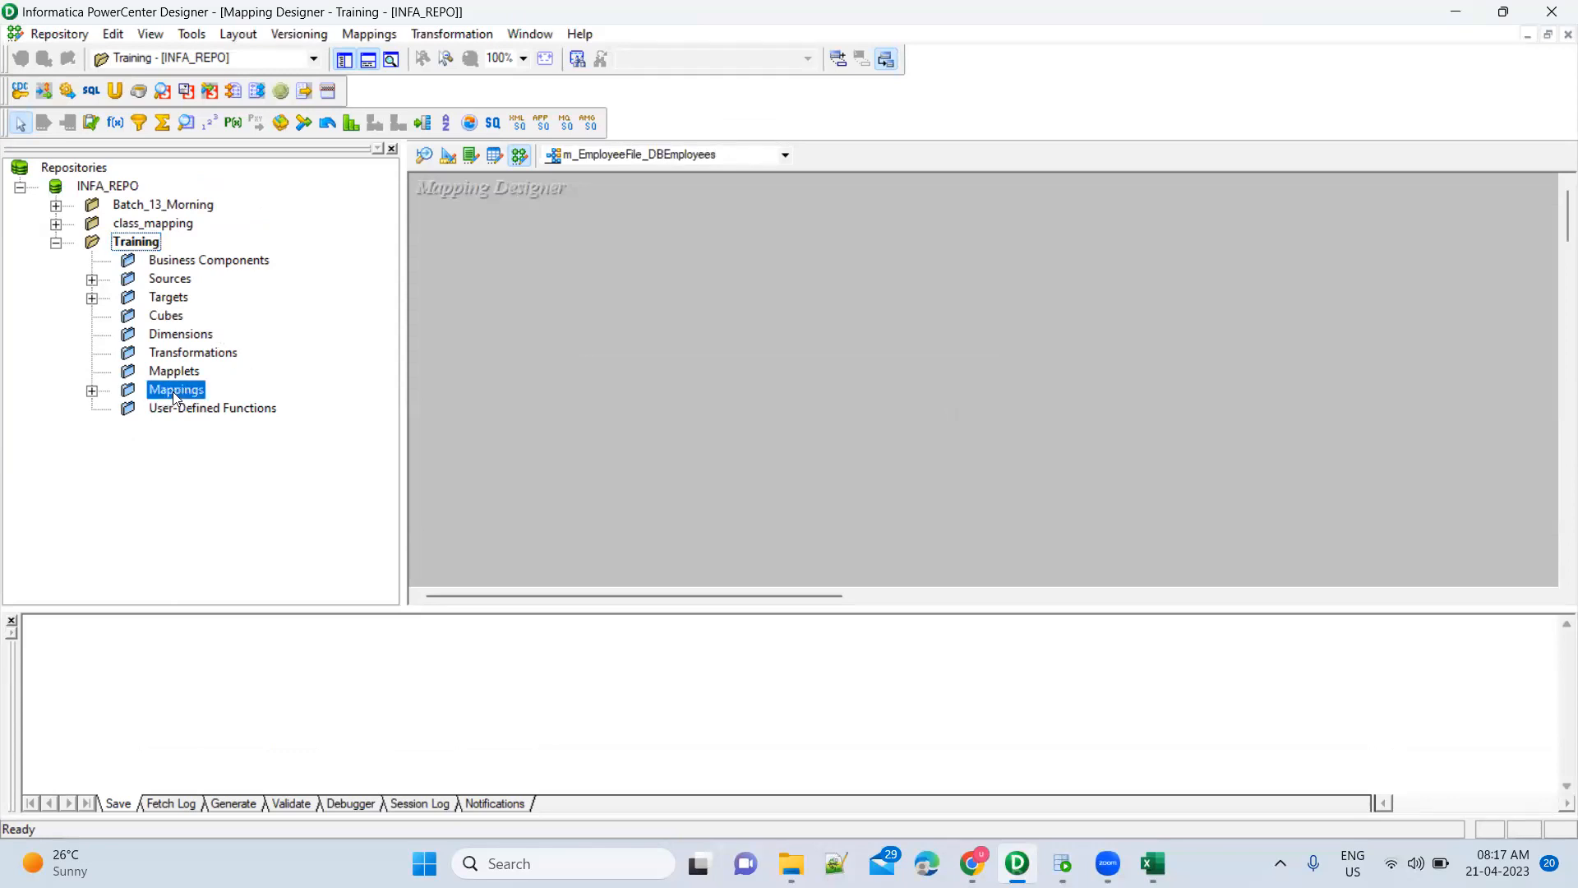
# Expand Mappings, select m_EmployeeFile_DBEmployees, then show the Employees source in Source Analyzer
pyautogui.click(92, 392)
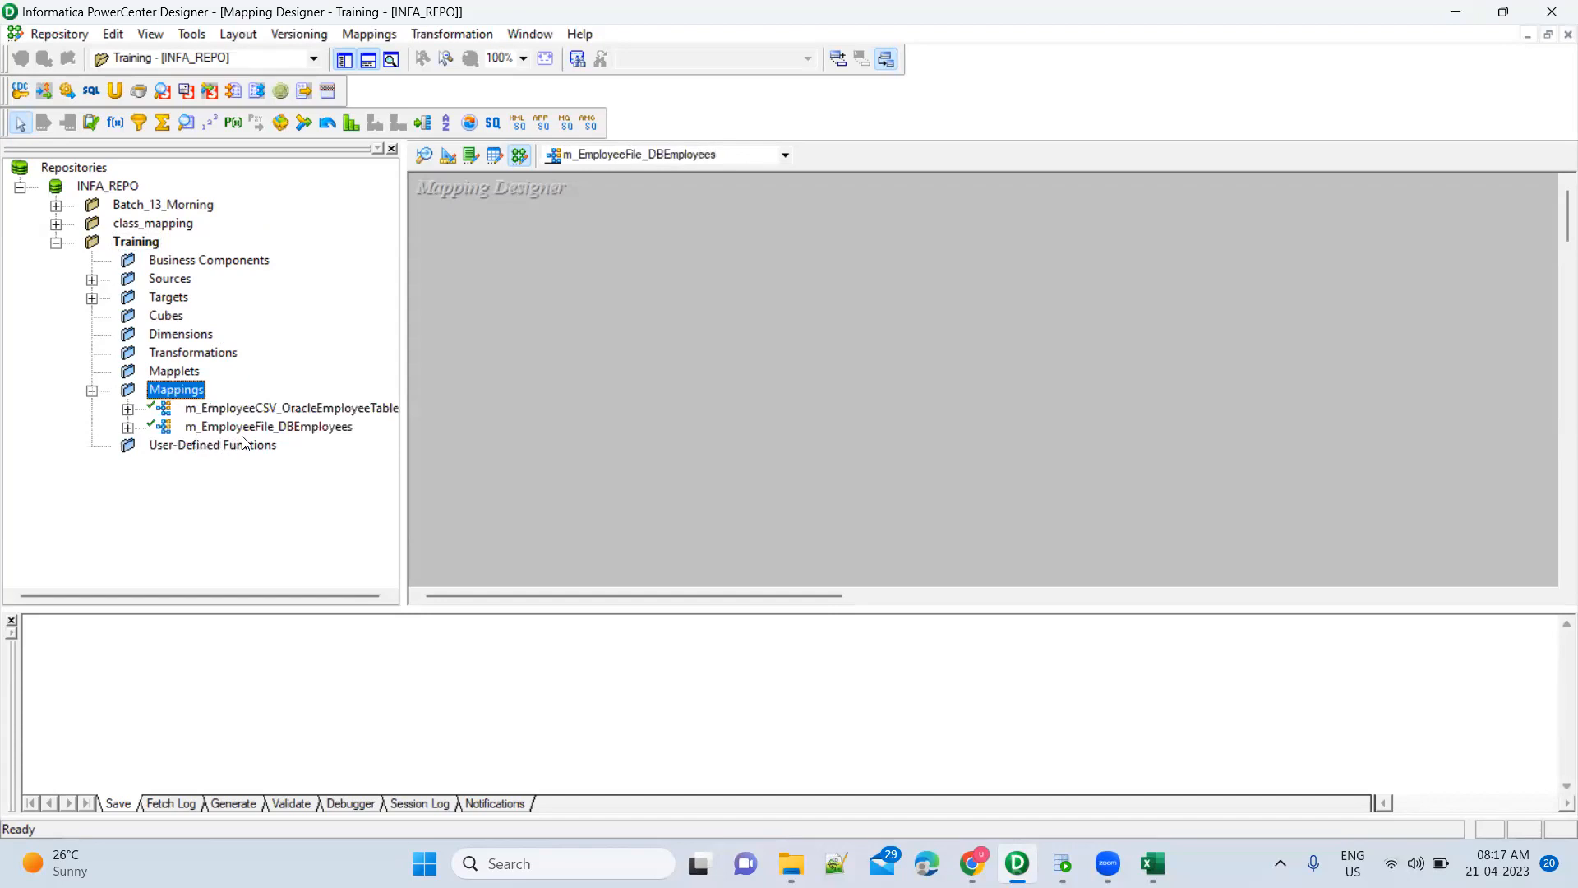
pyautogui.click(270, 429)
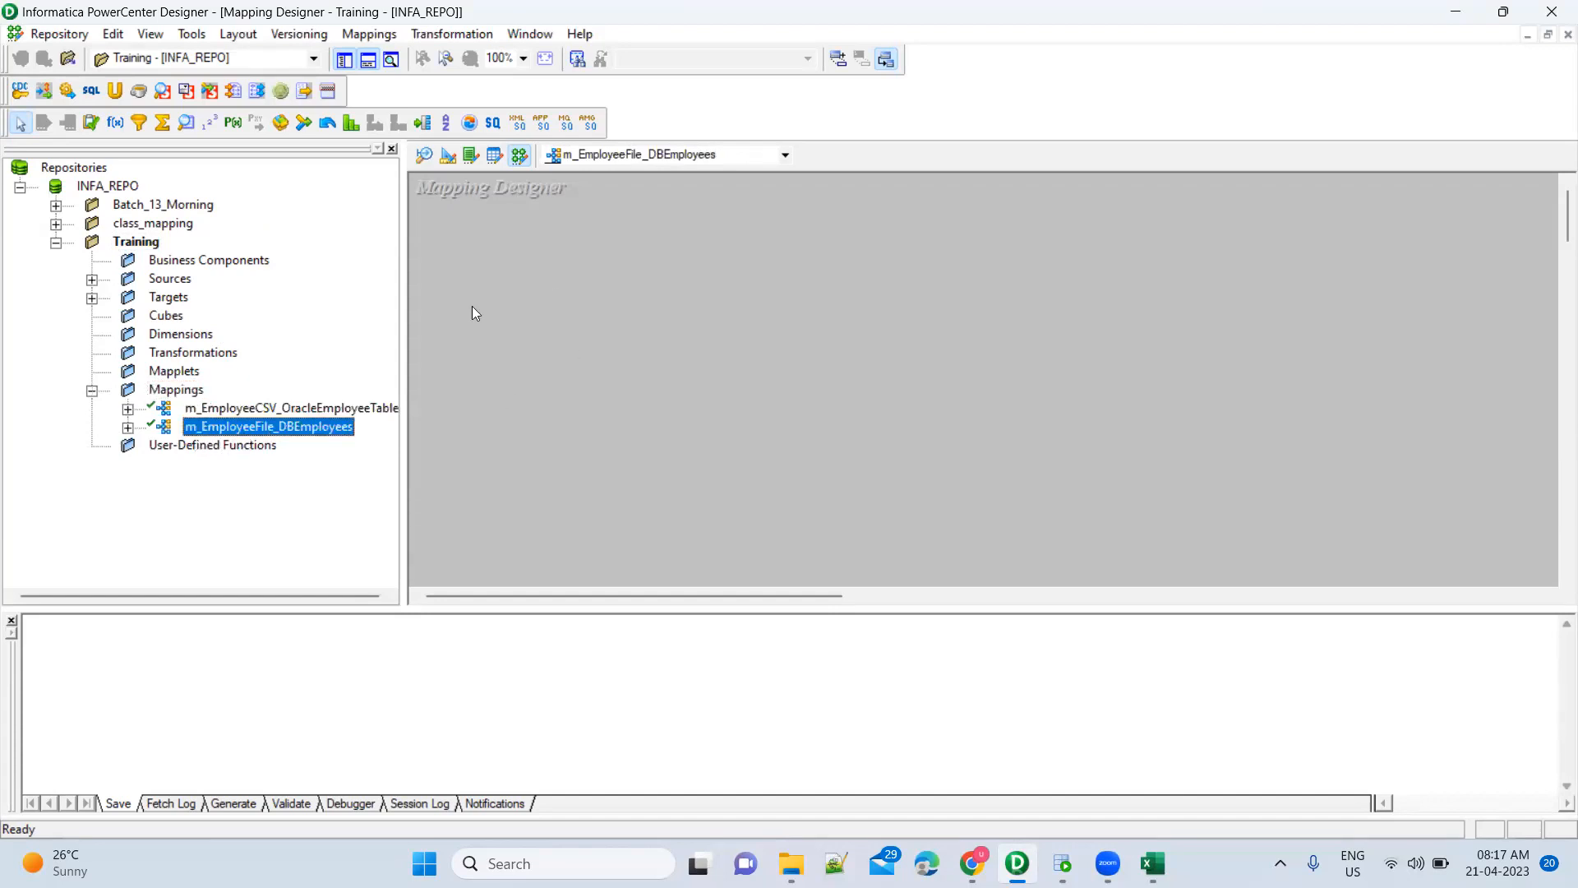
pyautogui.click(602, 345)
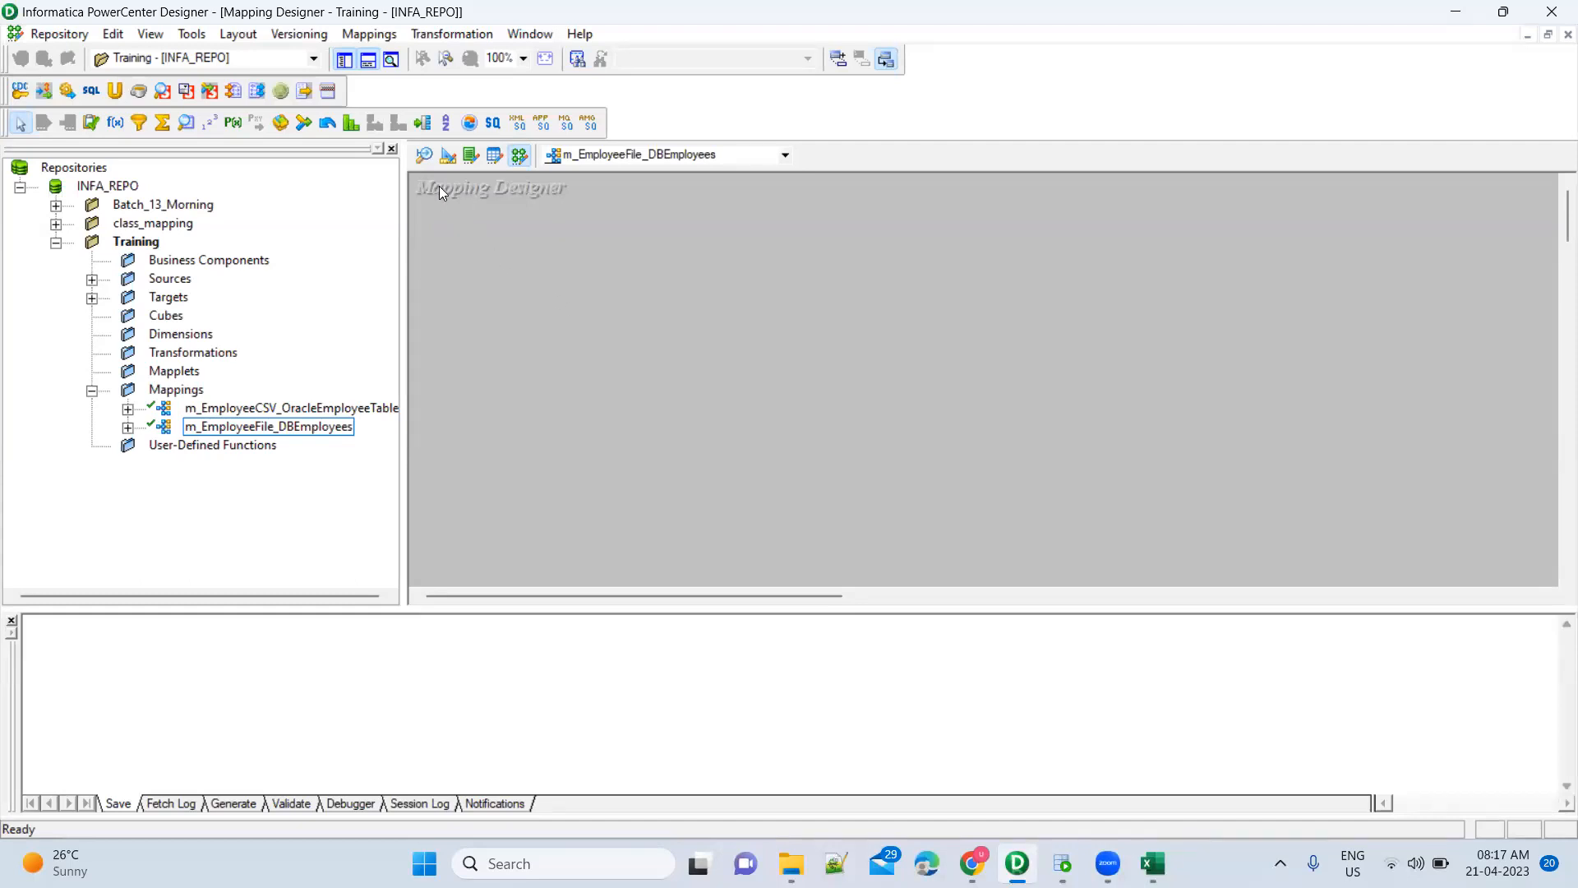
pyautogui.click(422, 160)
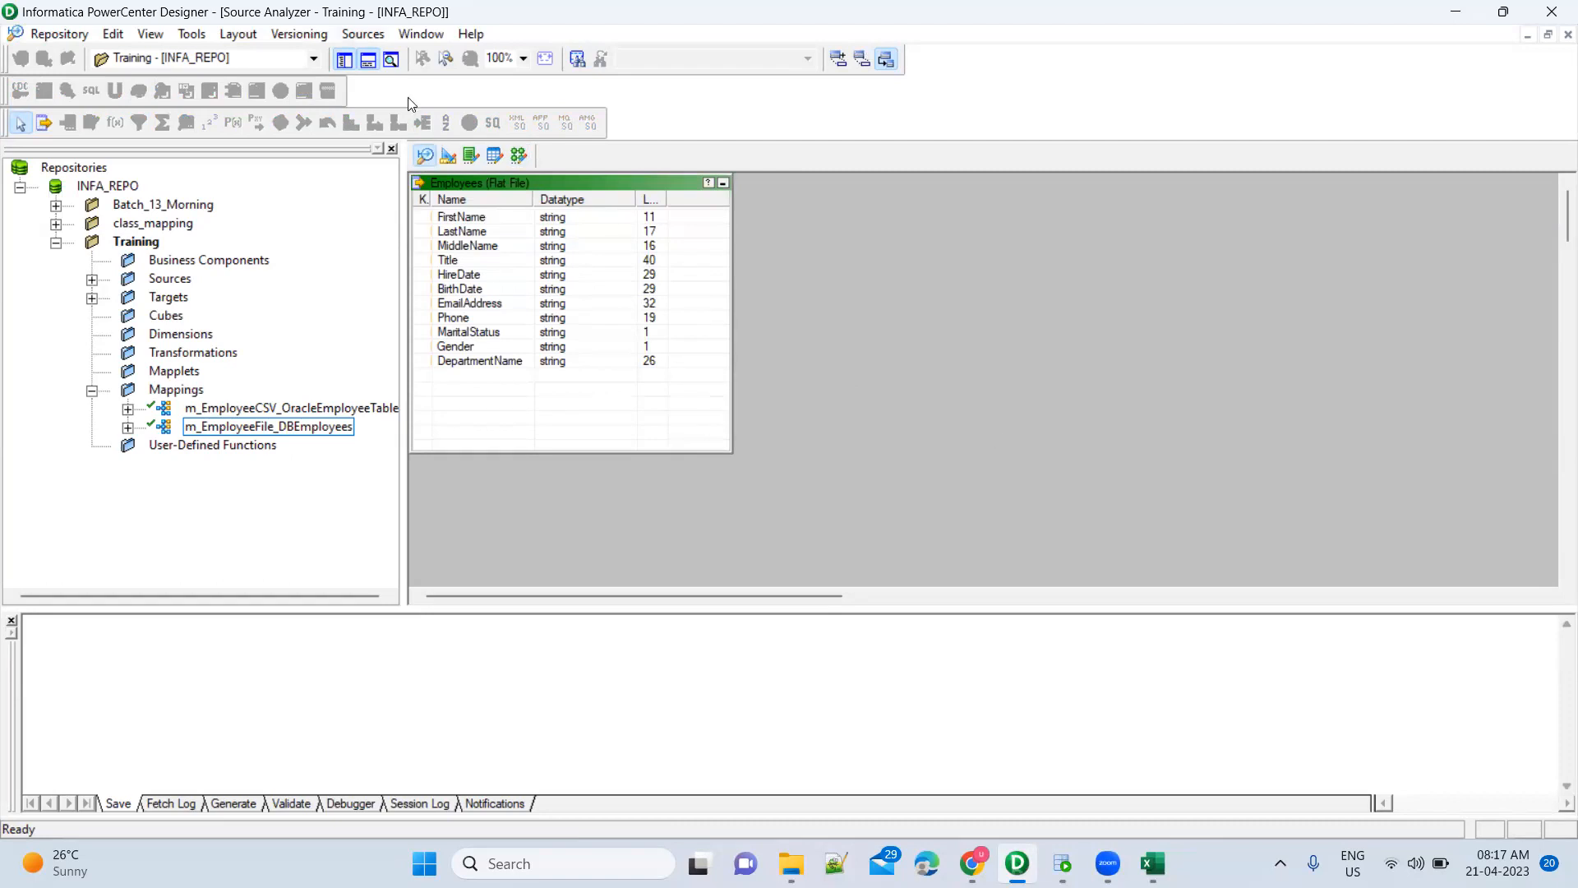
# After a cancelled first try, choose Sources > Import from File to reach the Open Flat File dialog
pyautogui.hotkey('alt', 's')
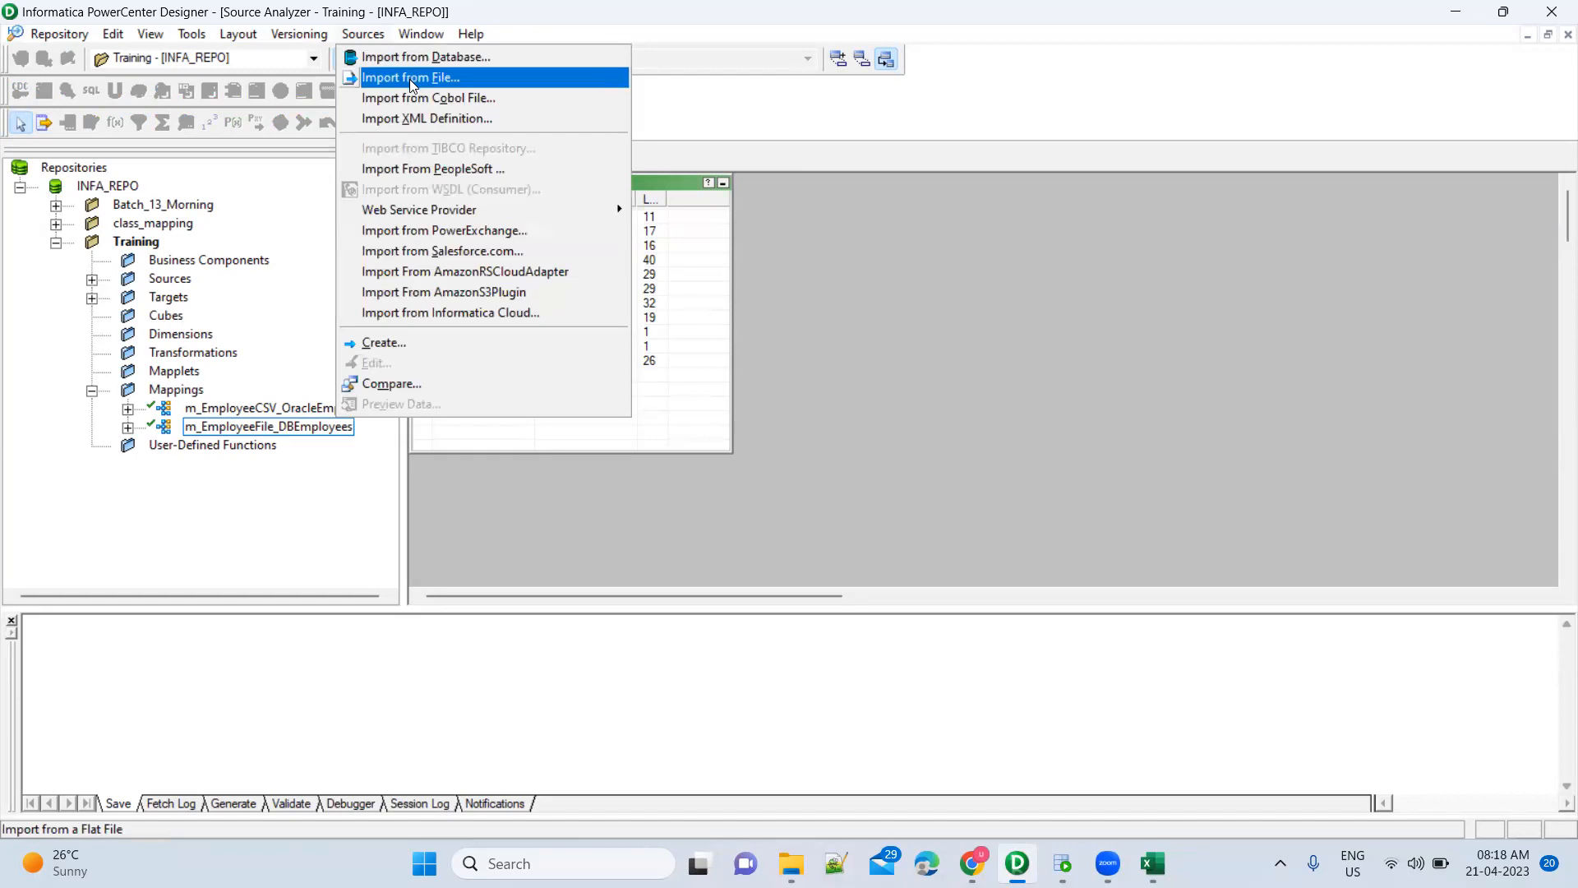
pyautogui.click(410, 79)
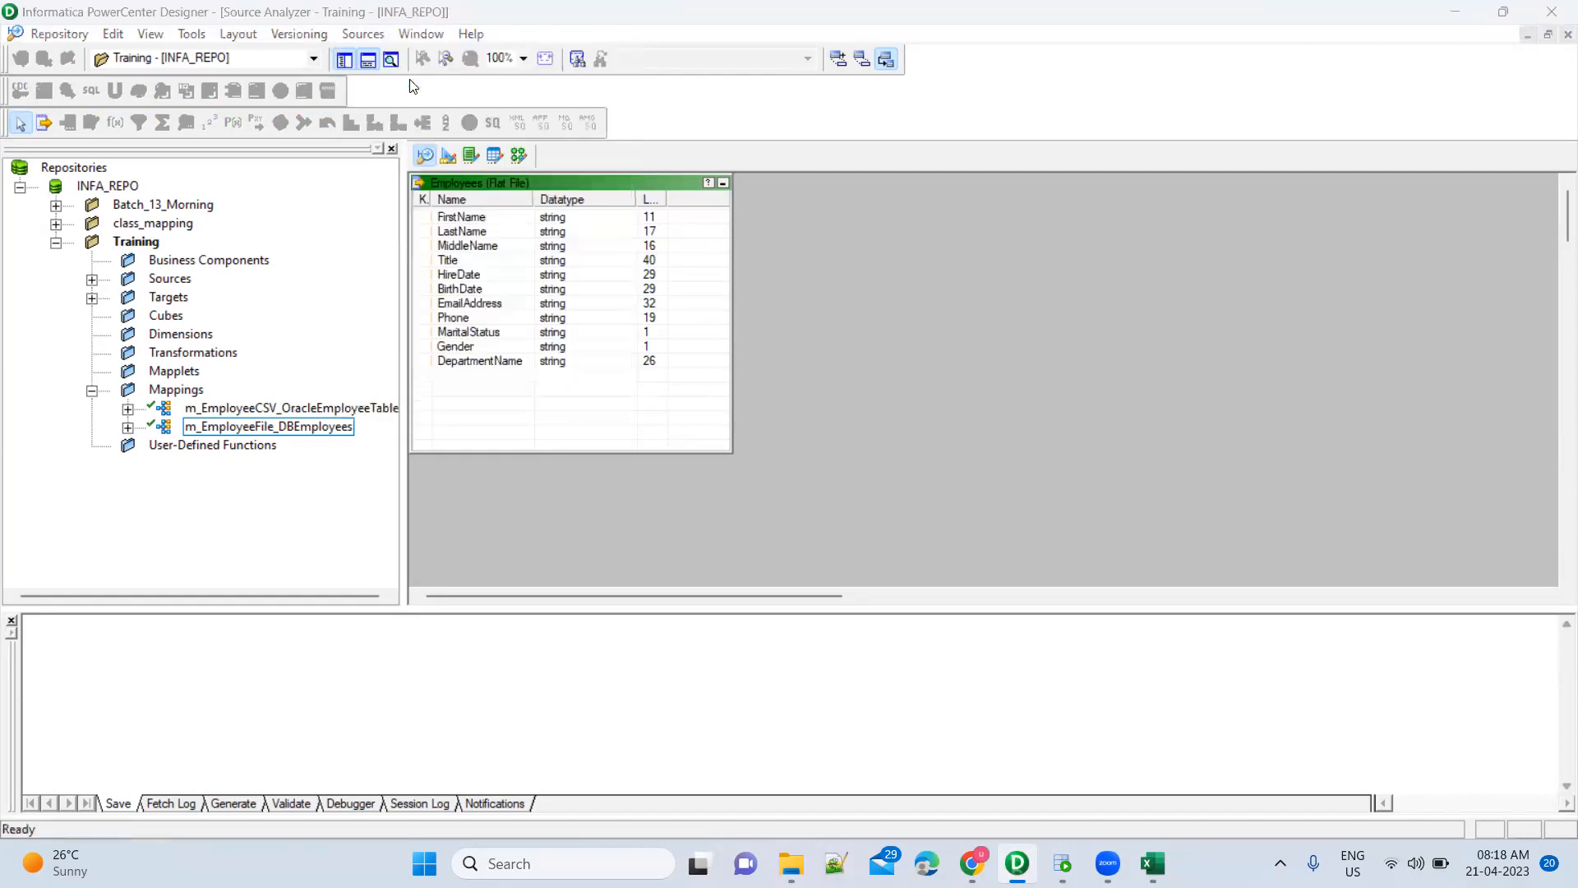
pyautogui.click(425, 152)
pyautogui.click(1047, 599)
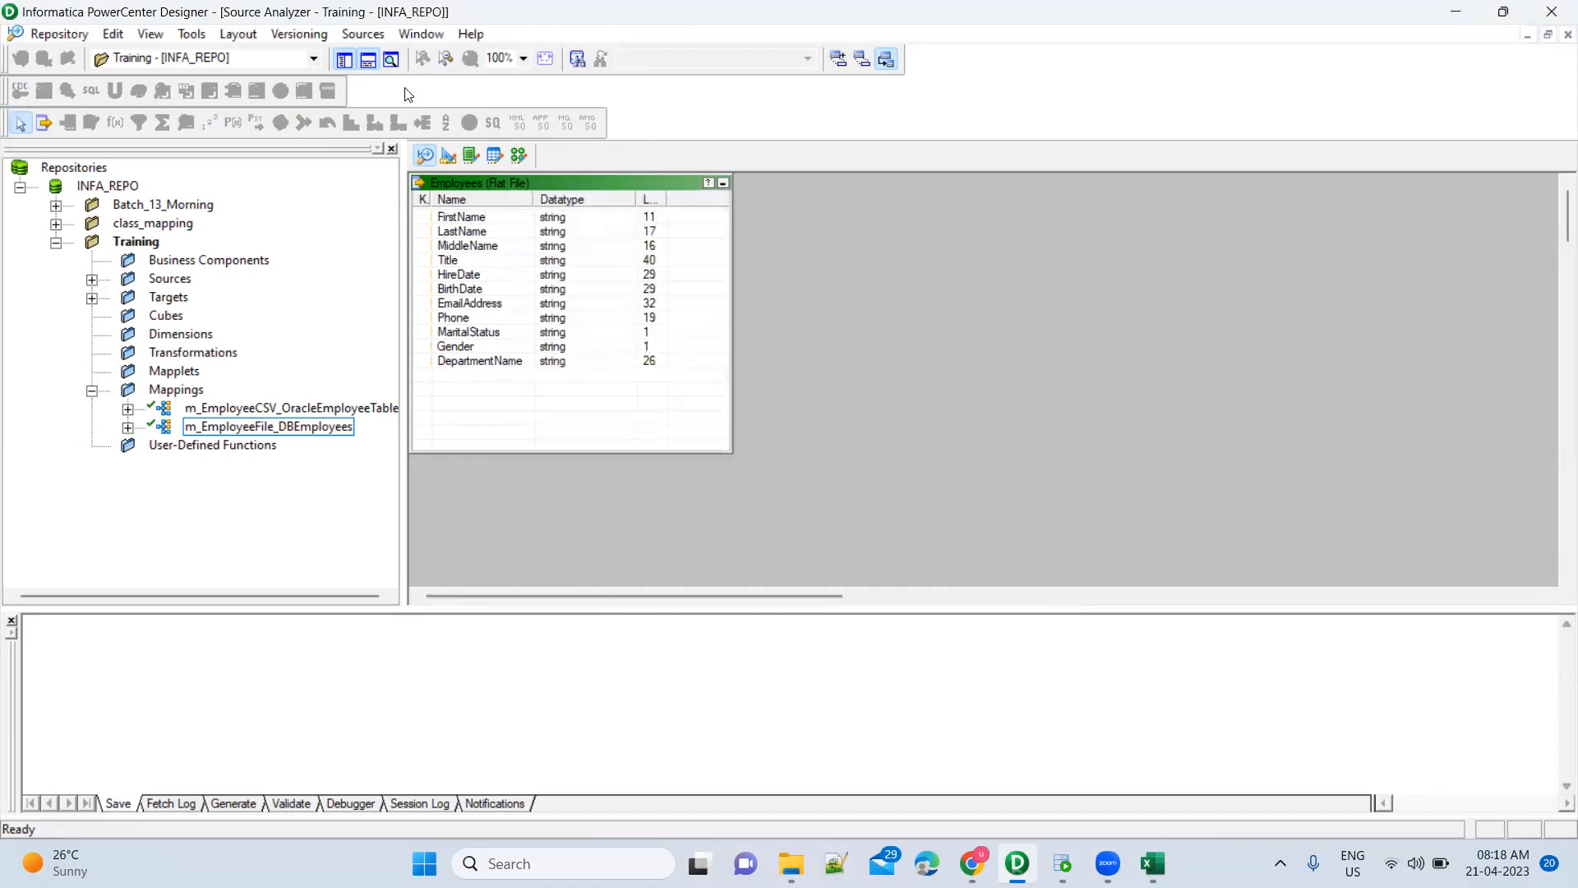
pyautogui.click(363, 33)
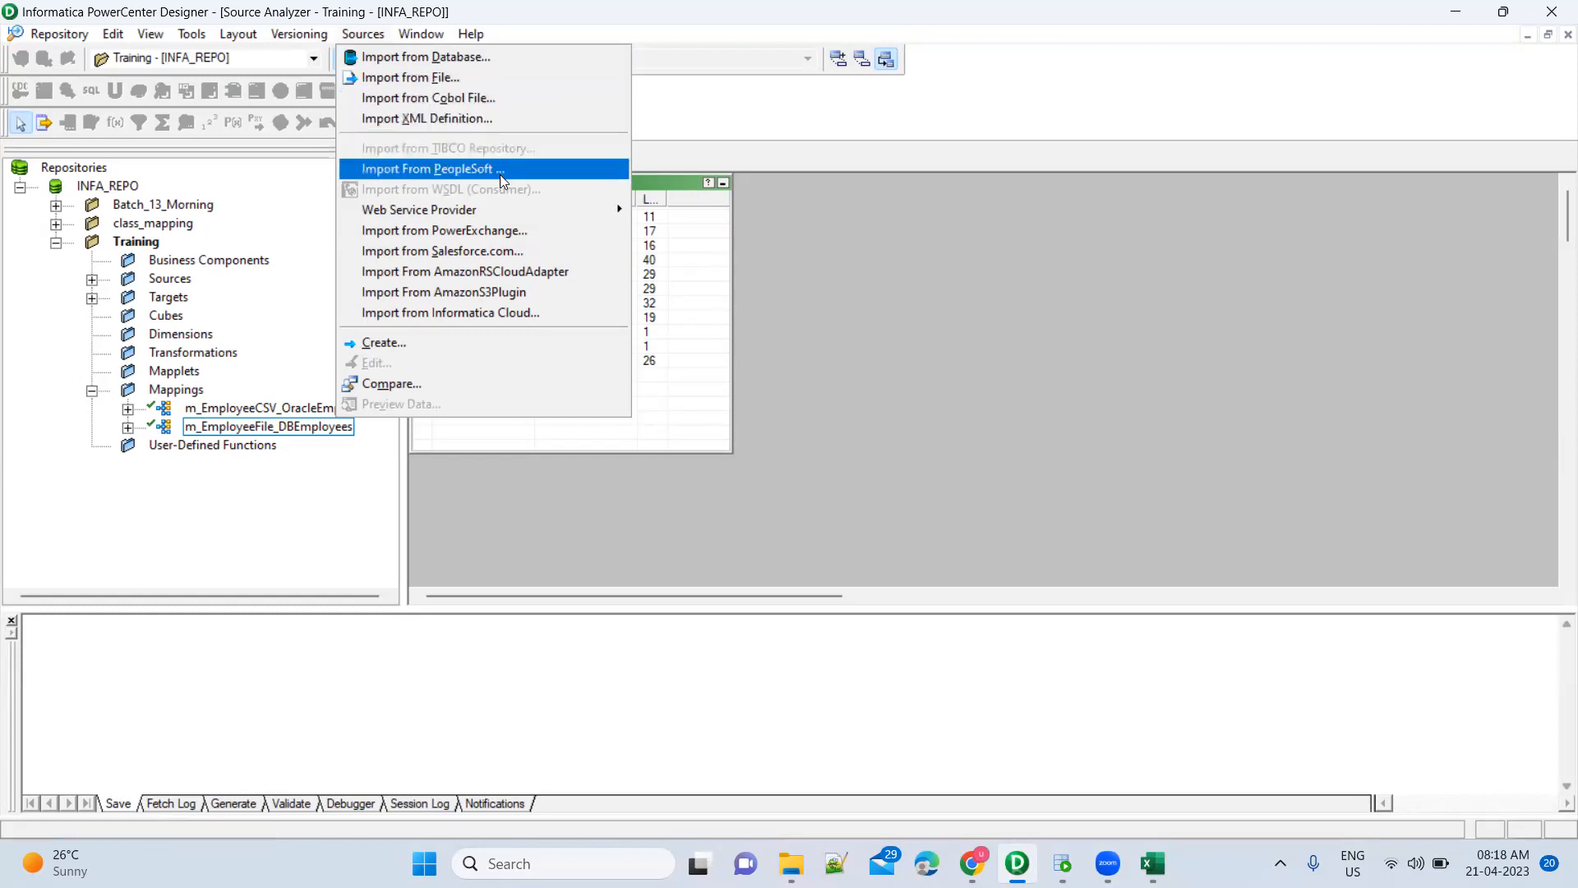
pyautogui.moveTo(501, 216)
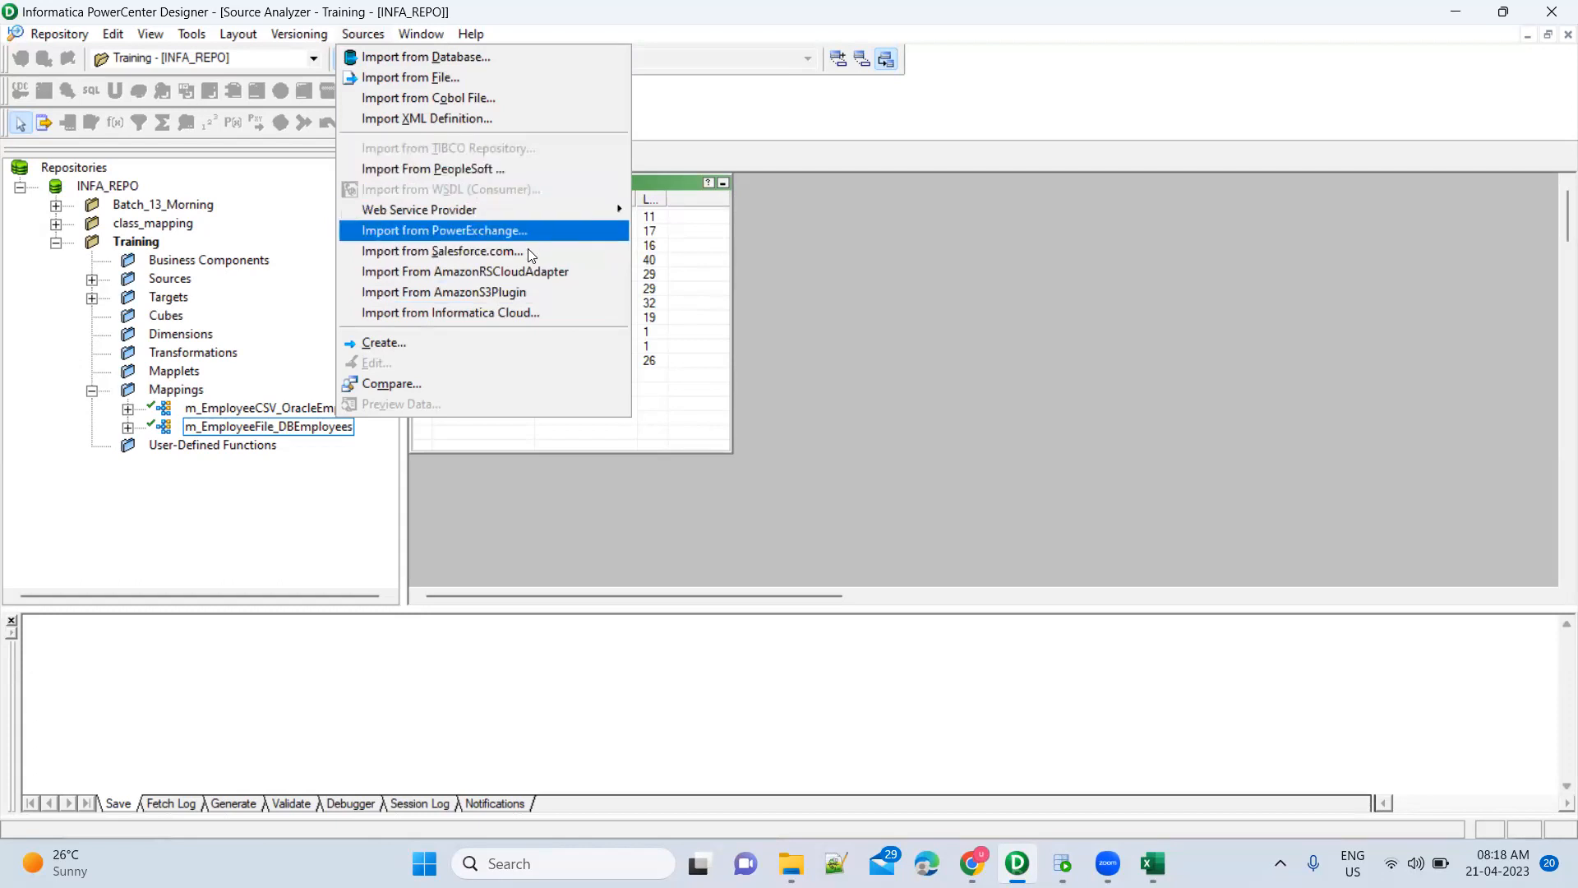
pyautogui.click(513, 77)
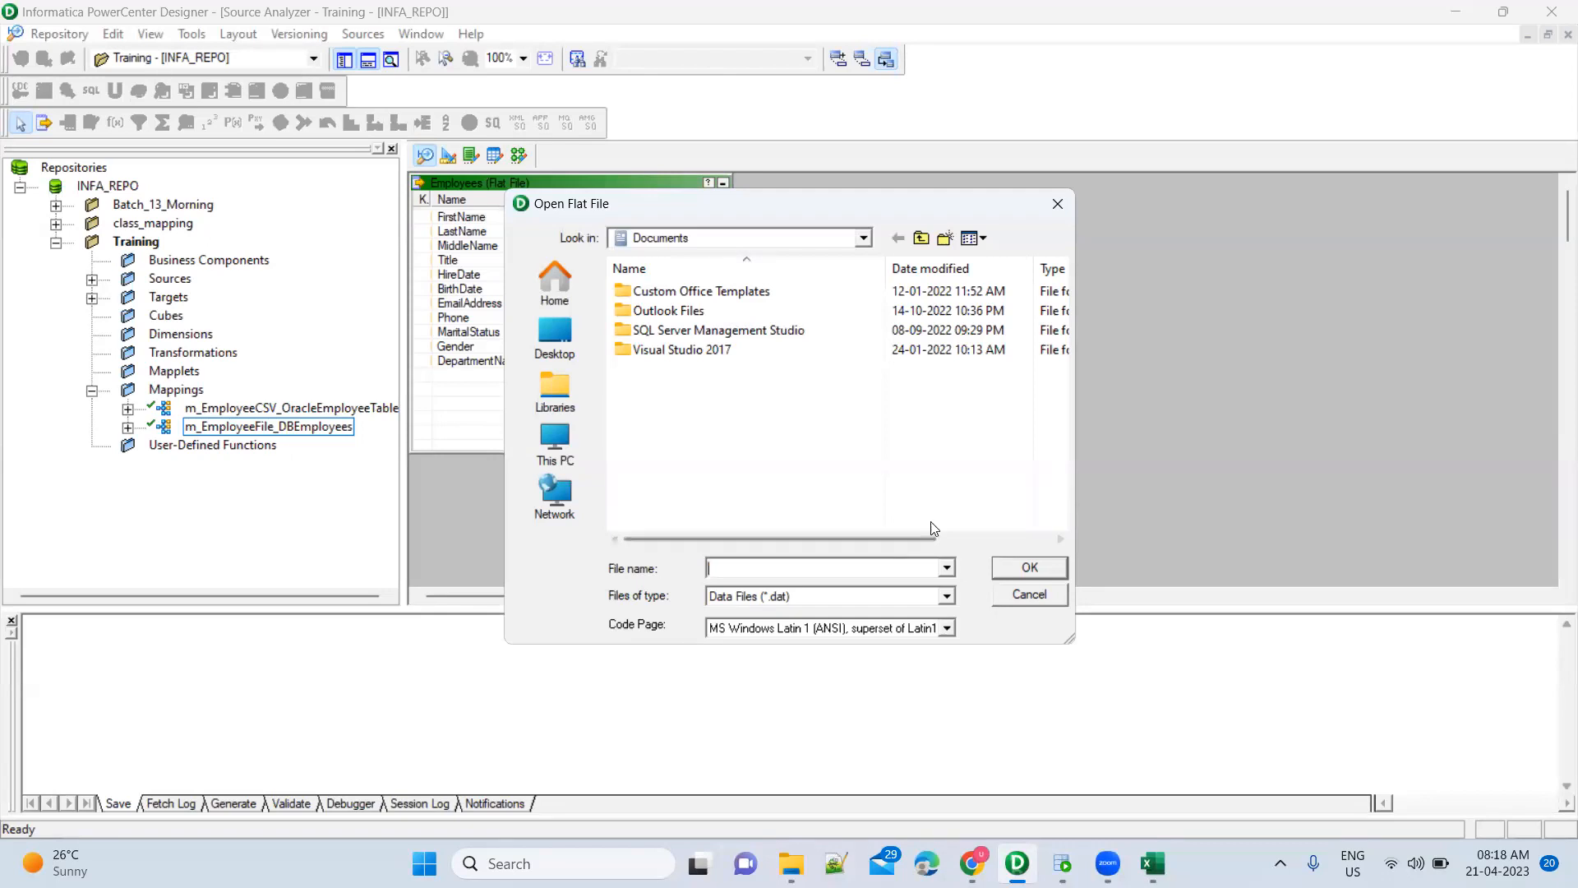
# Cancel the Open Flat File dialog and dismiss the Sources menu without importing anything
pyautogui.click(1013, 599)
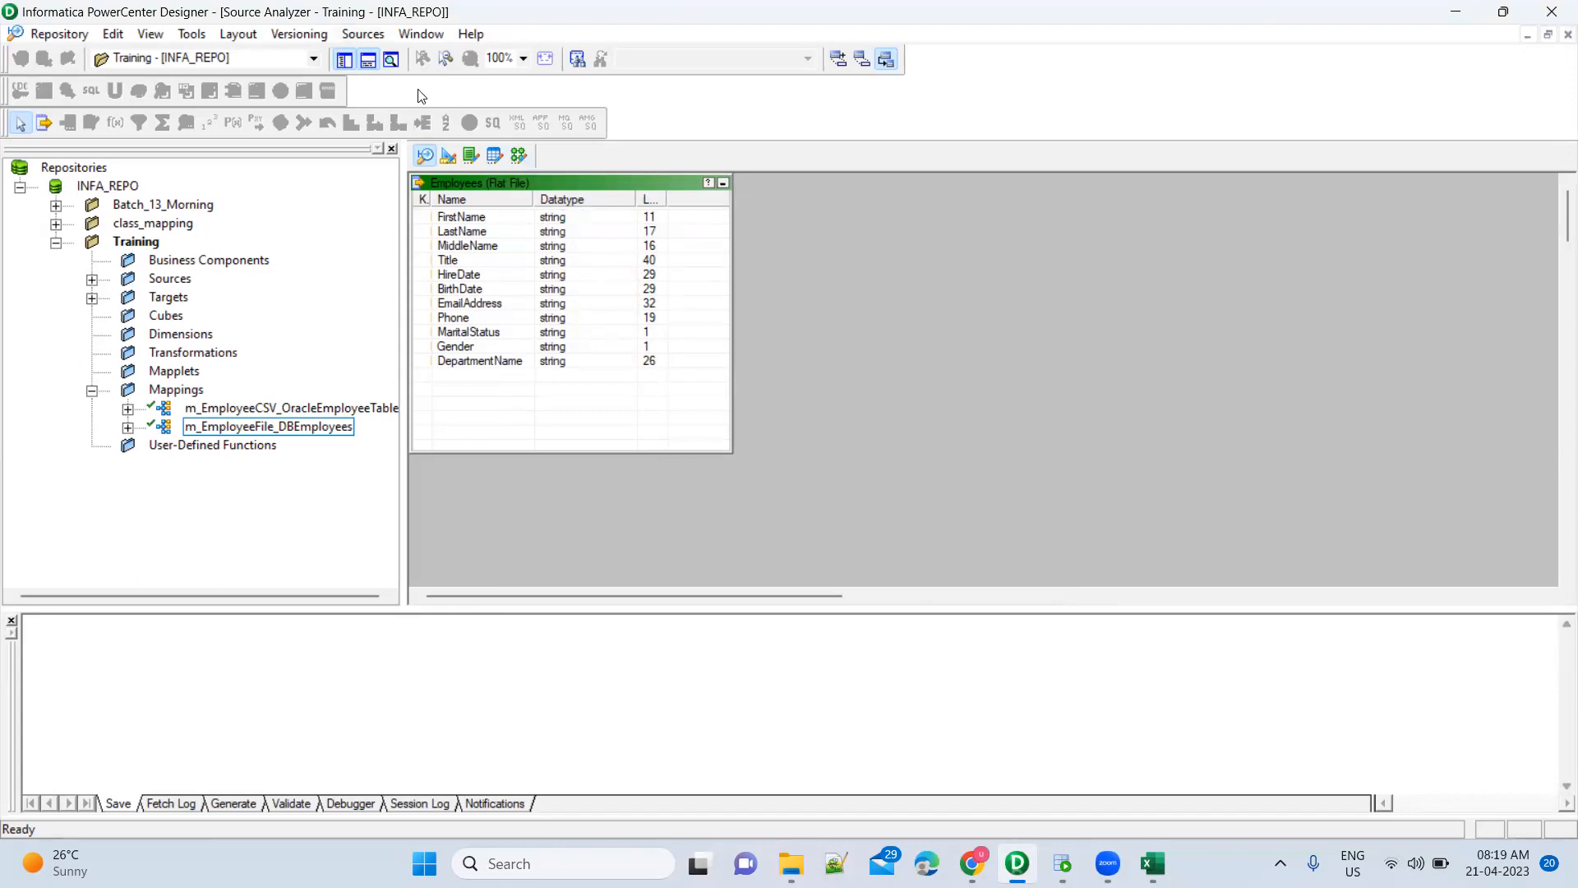
pyautogui.click(362, 33)
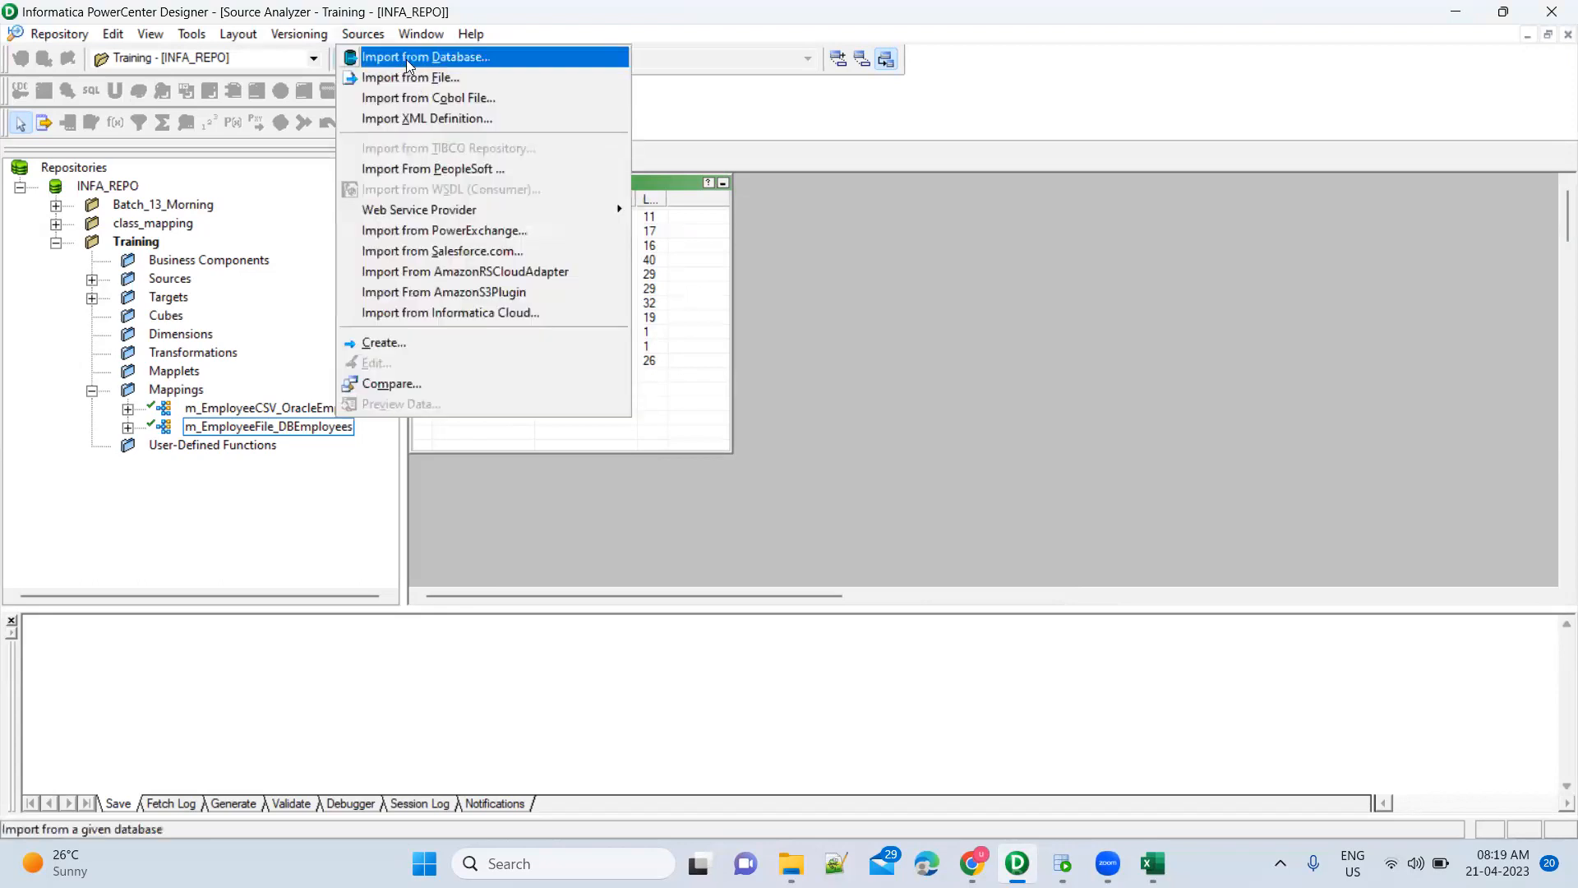
pyautogui.click(806, 351)
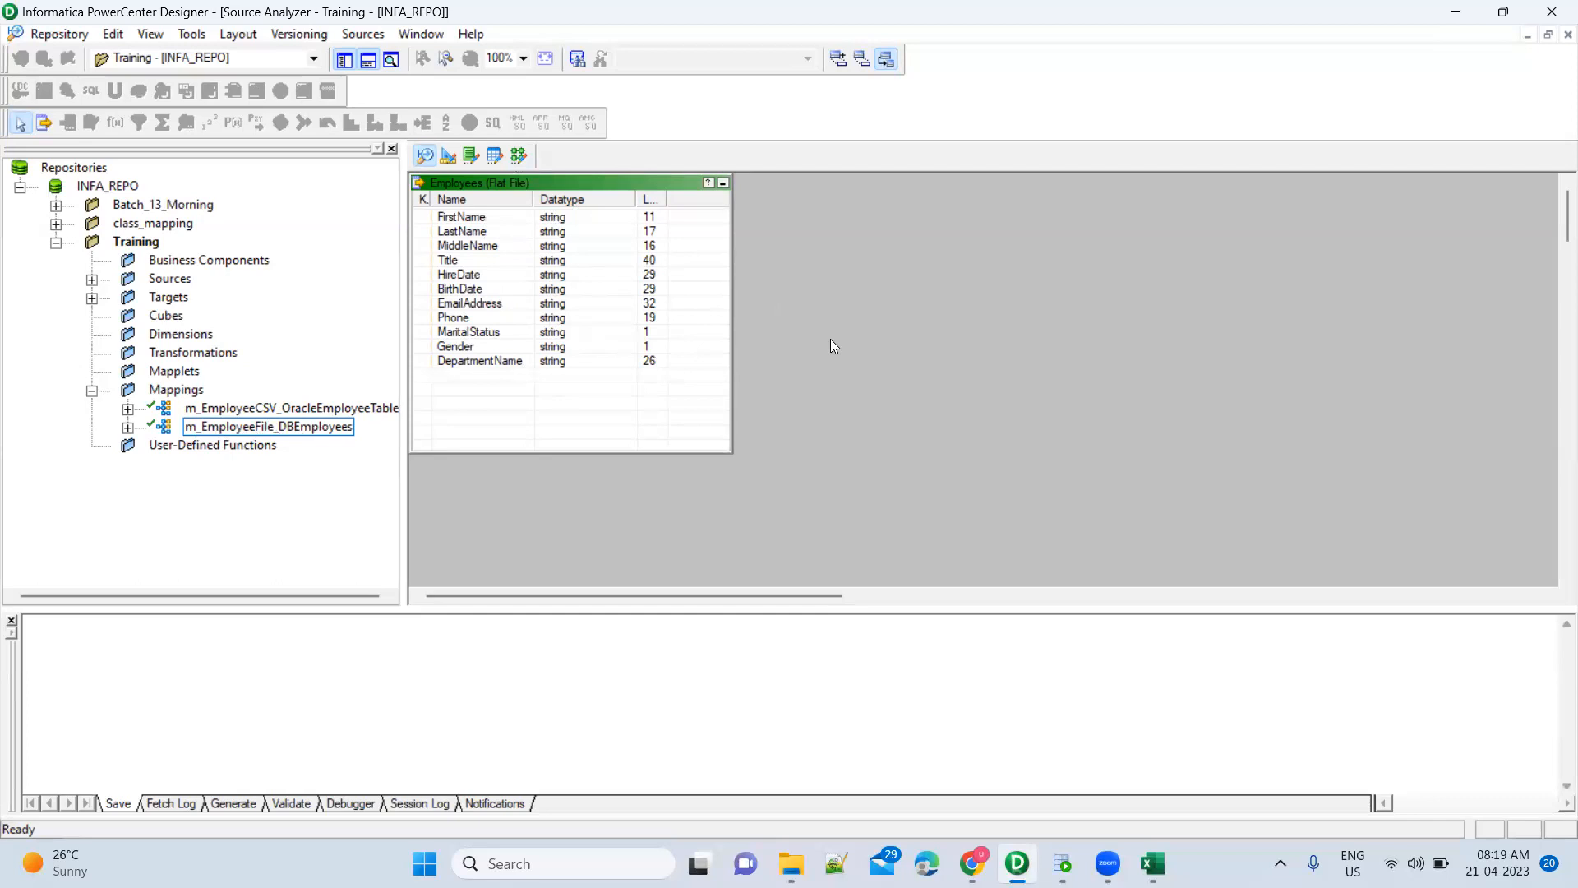
pyautogui.moveTo(1152, 863)
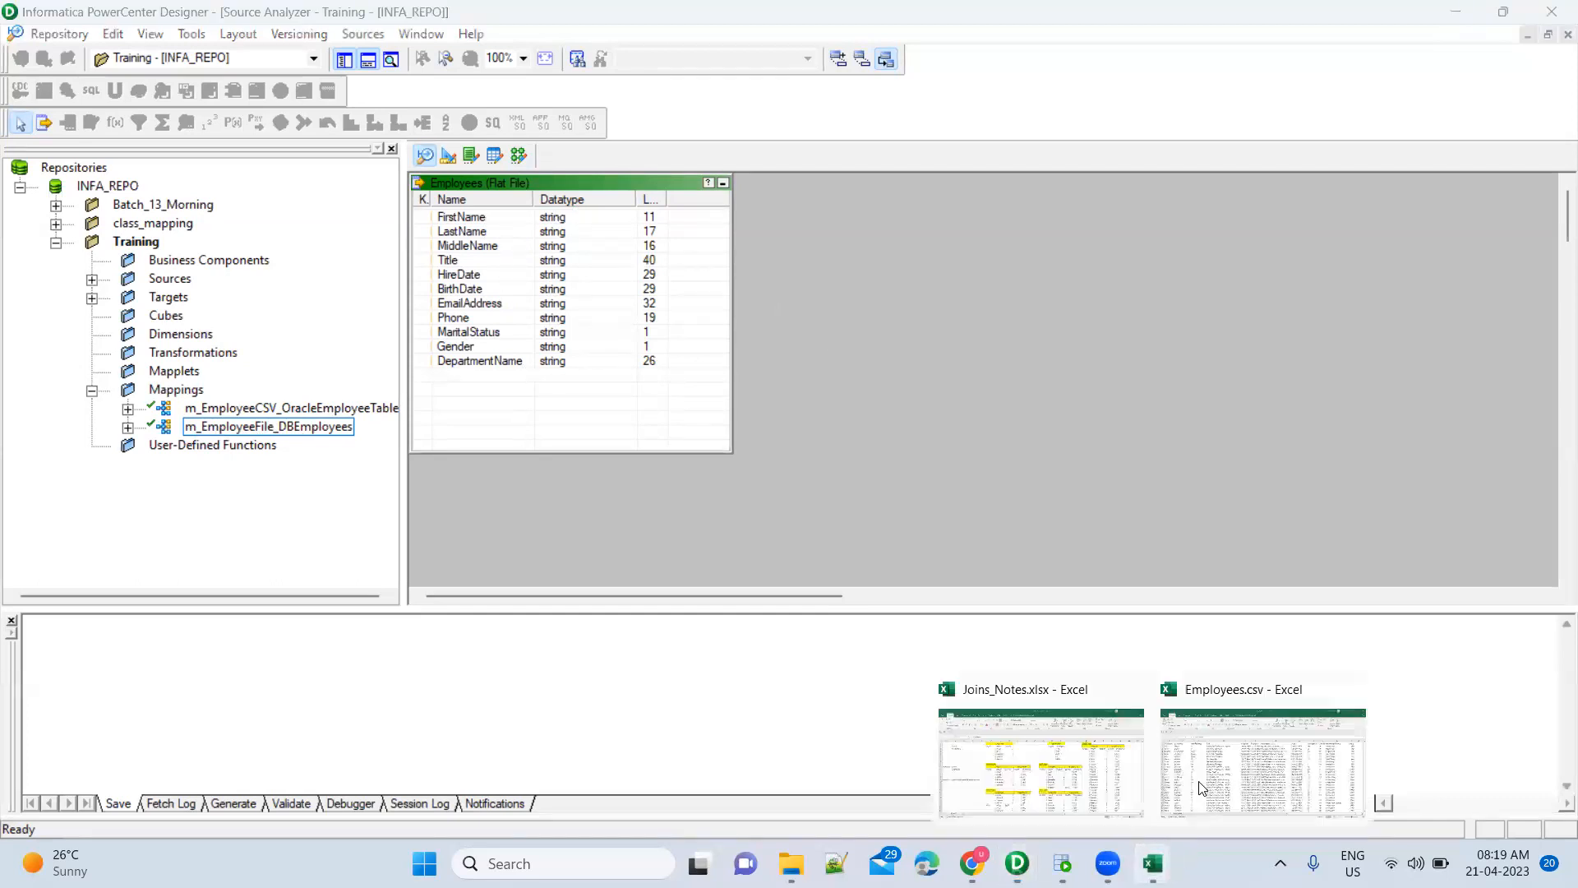
pyautogui.click(1225, 773)
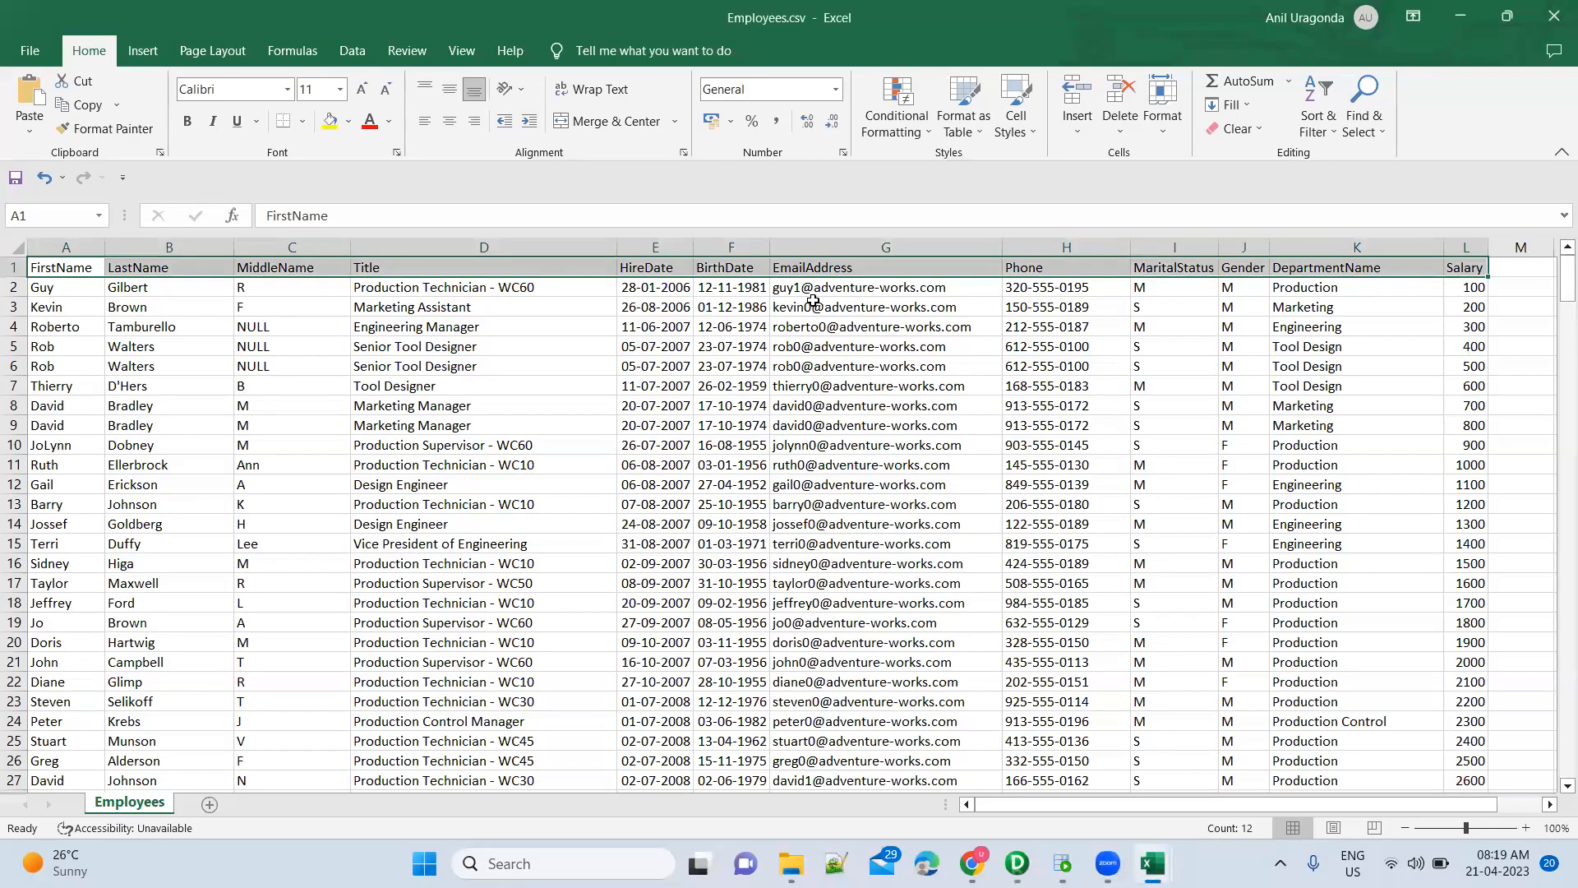
pyautogui.hotkey('alt', 'Tab')
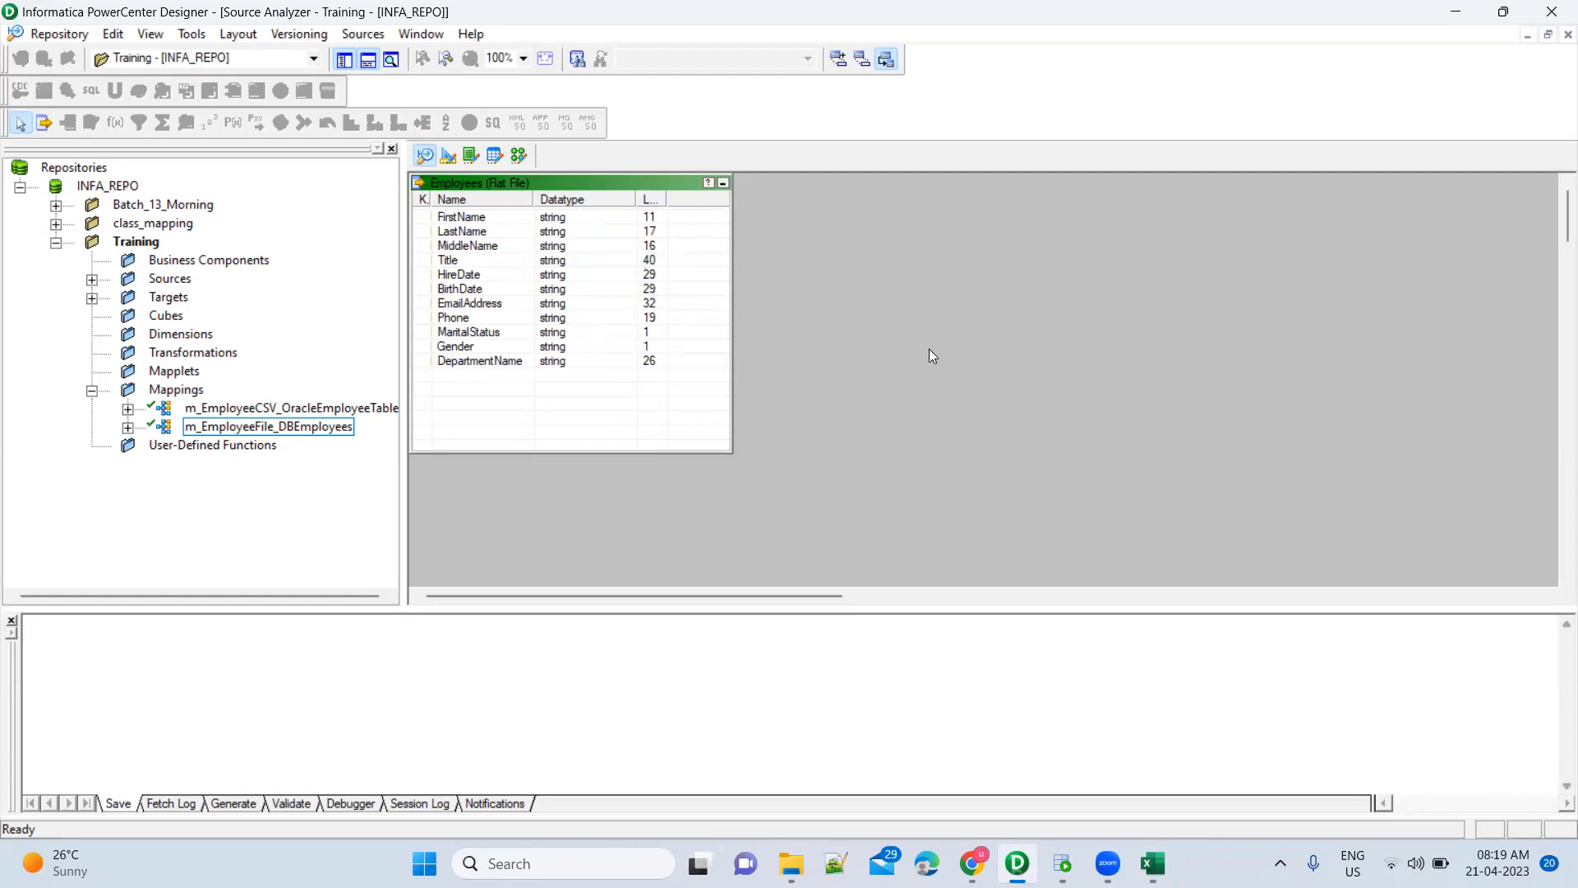
pyautogui.hotkey('alt', 'Tab')
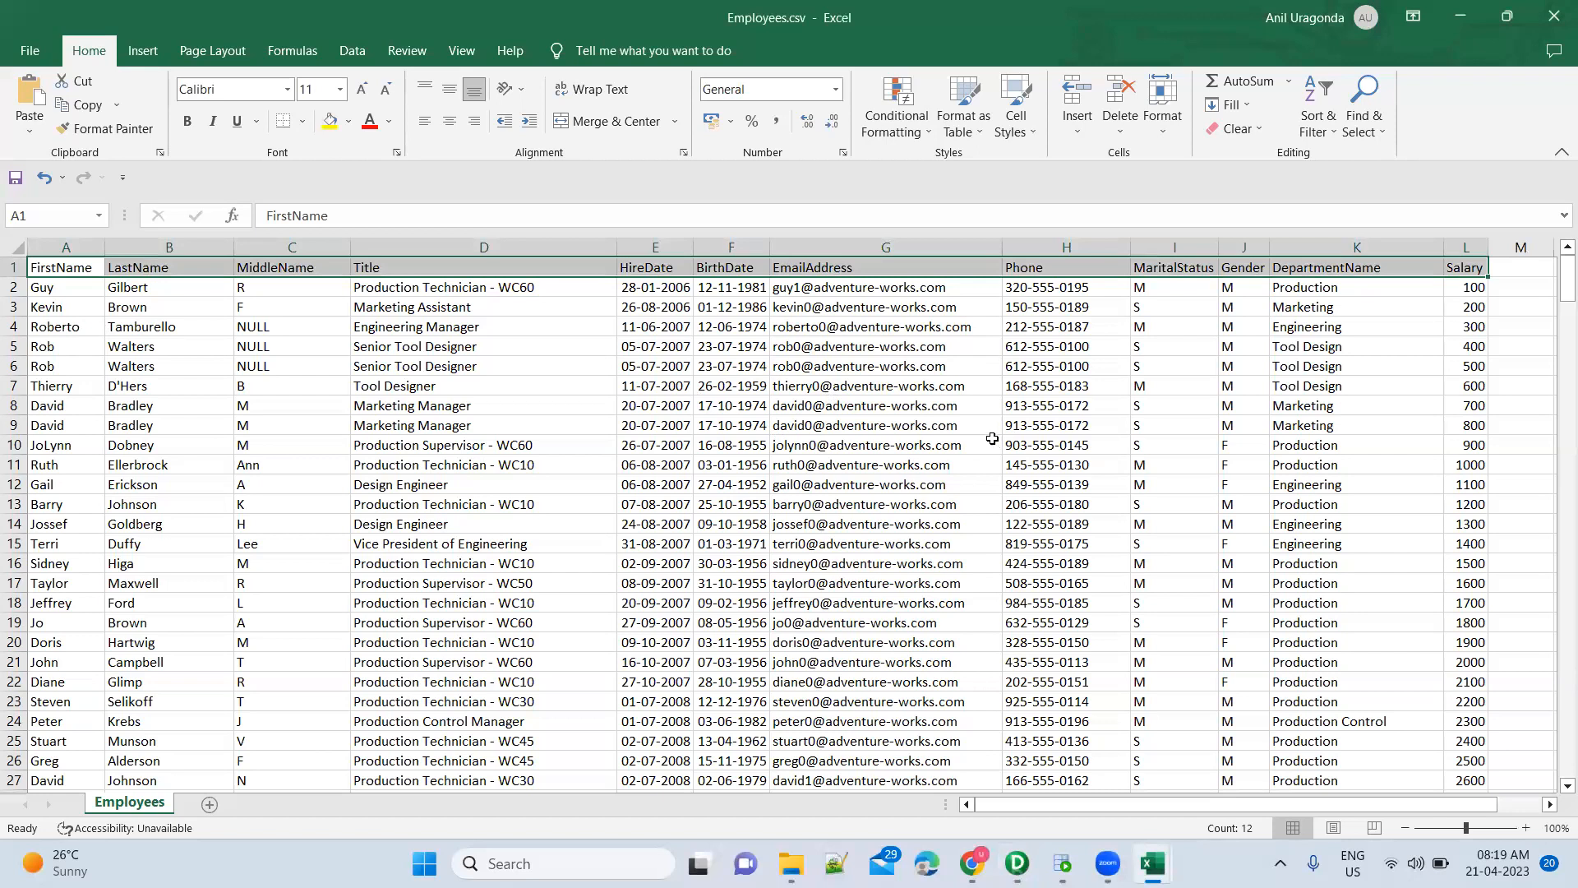
pyautogui.hotkey('alt', 'Tab')
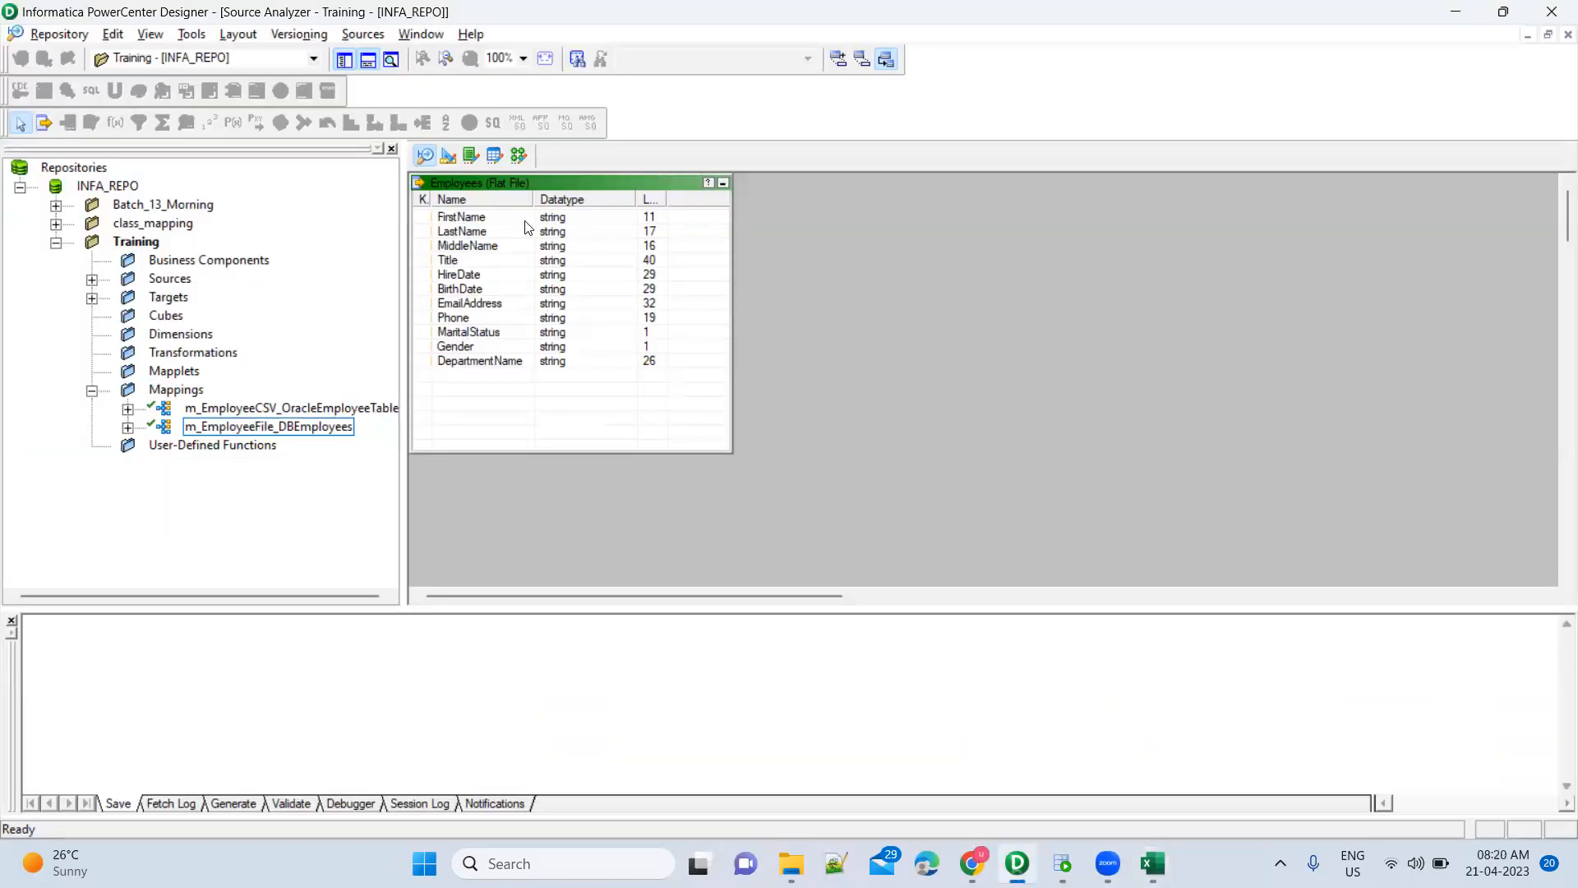
# Start a flat-file source import and browse to D:\Training\AnilTraining\Informatica
pyautogui.hotkey('alt', 's')
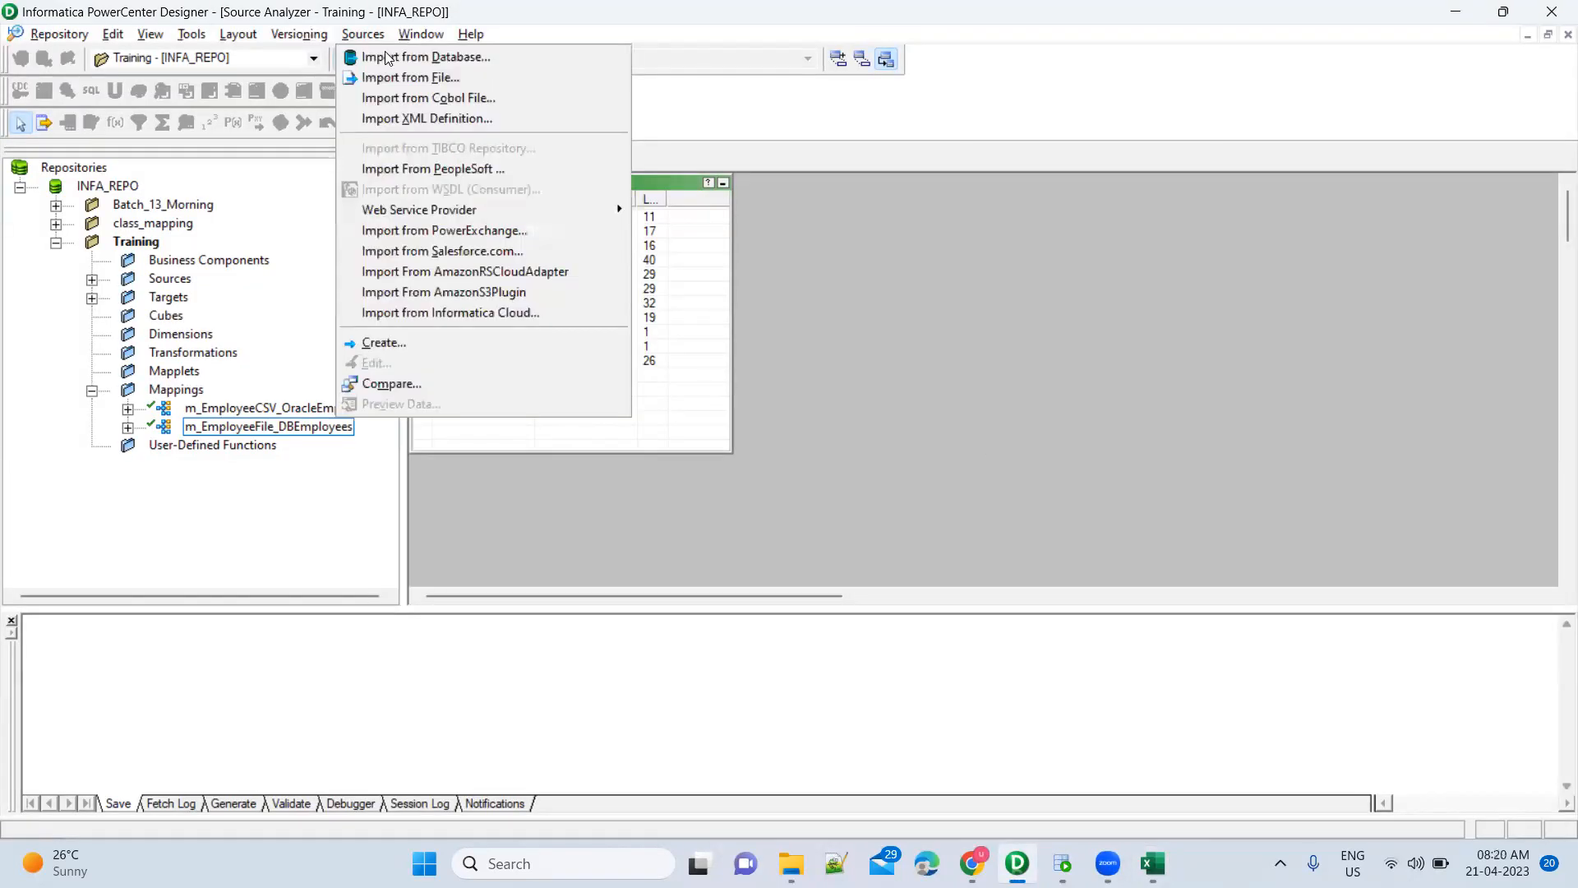
pyautogui.click(410, 78)
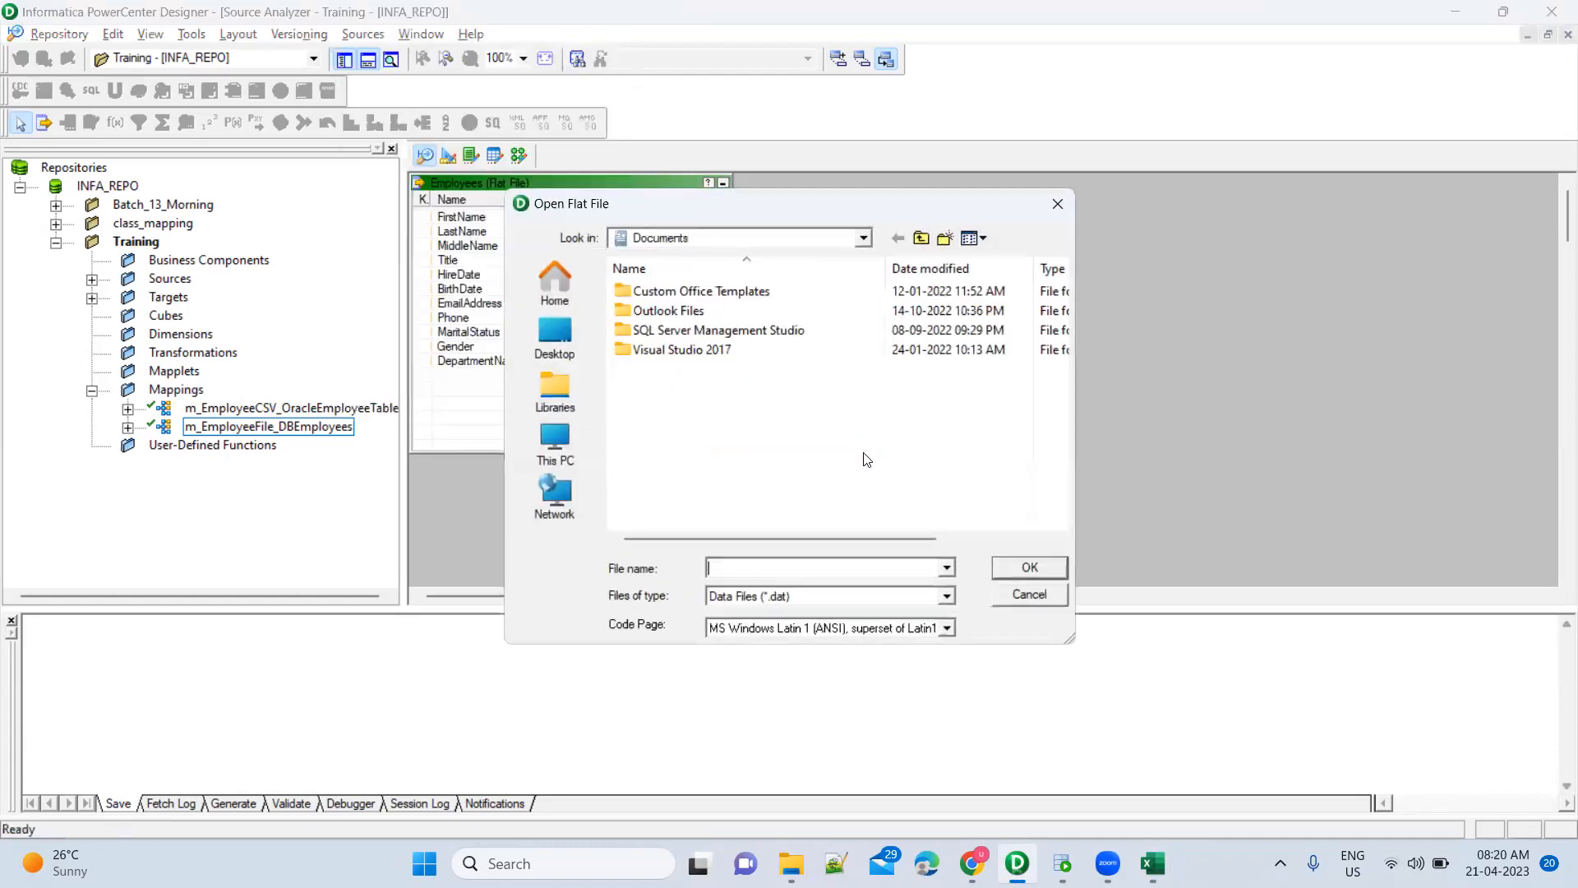
pyautogui.click(565, 451)
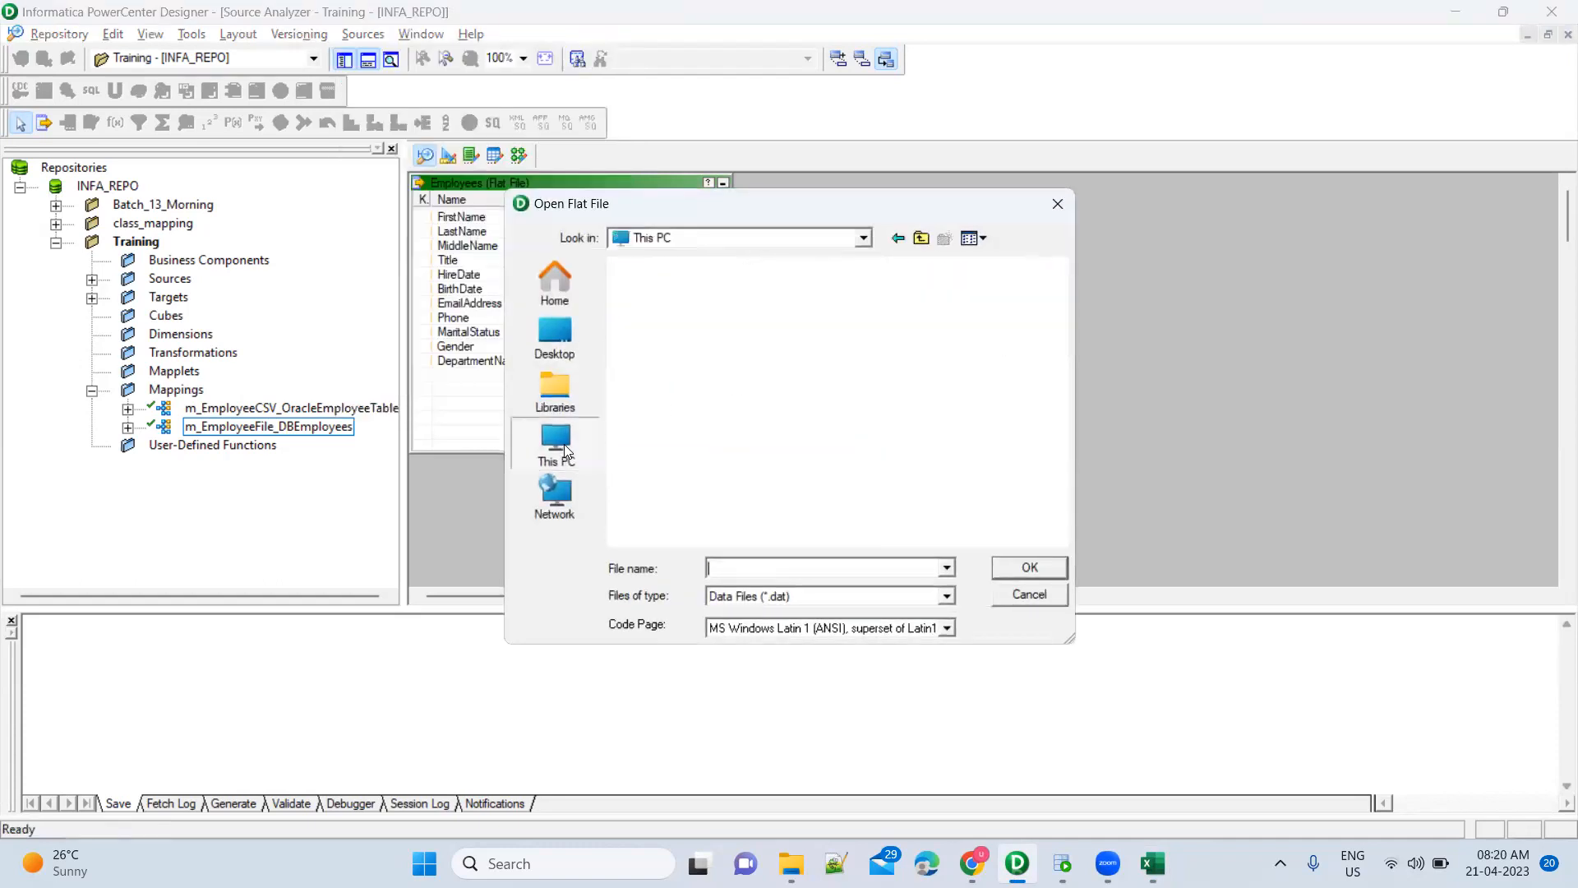
pyautogui.doubleClick(724, 364)
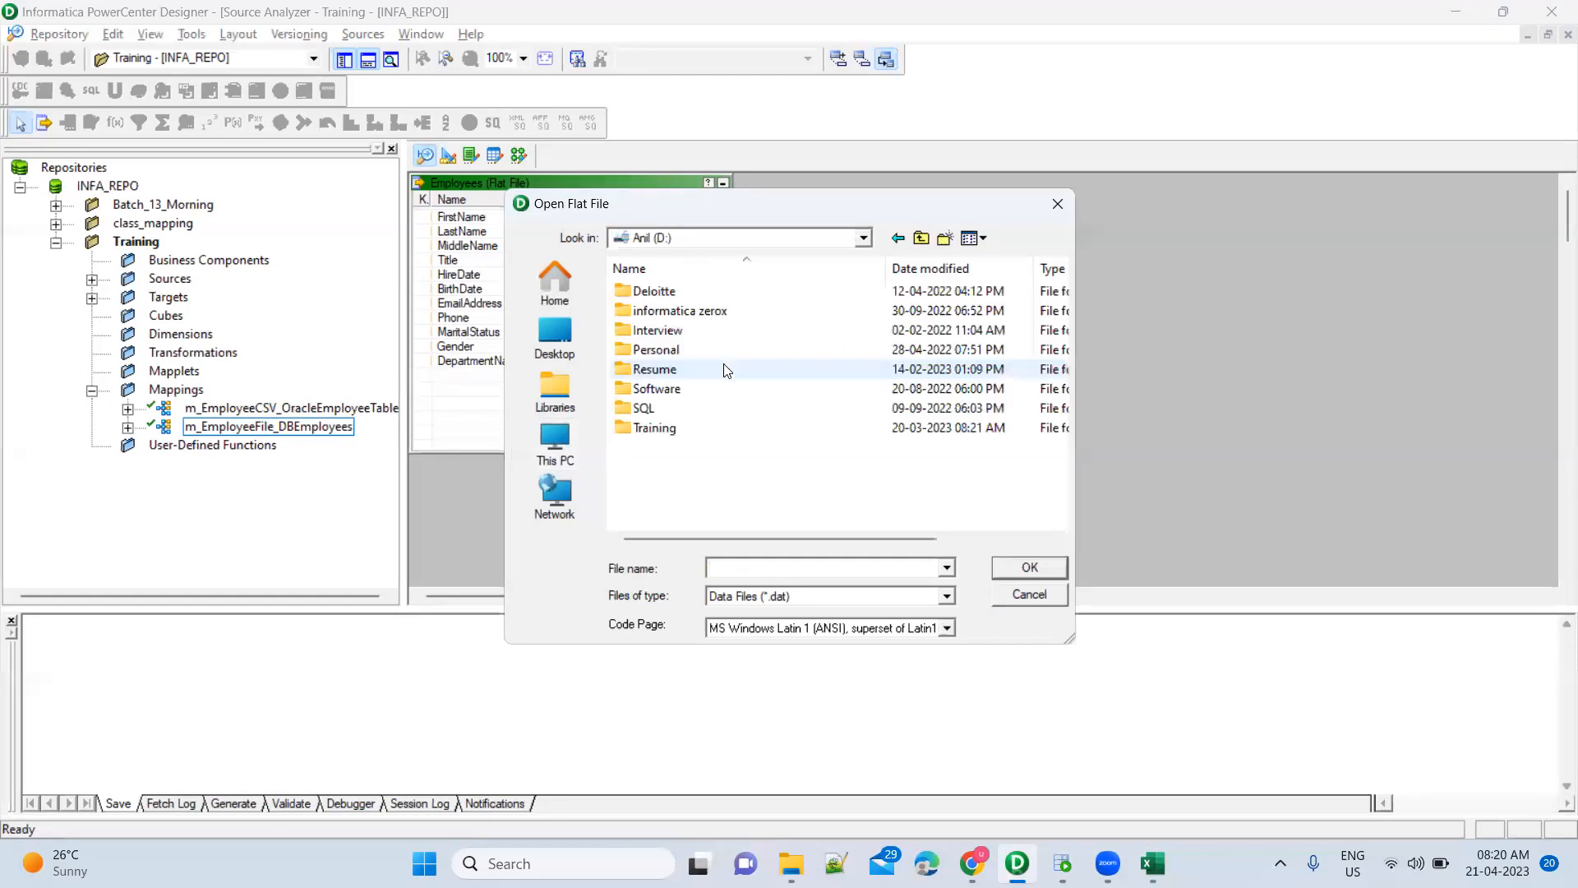
pyautogui.click(668, 433)
pyautogui.doubleClick(668, 433)
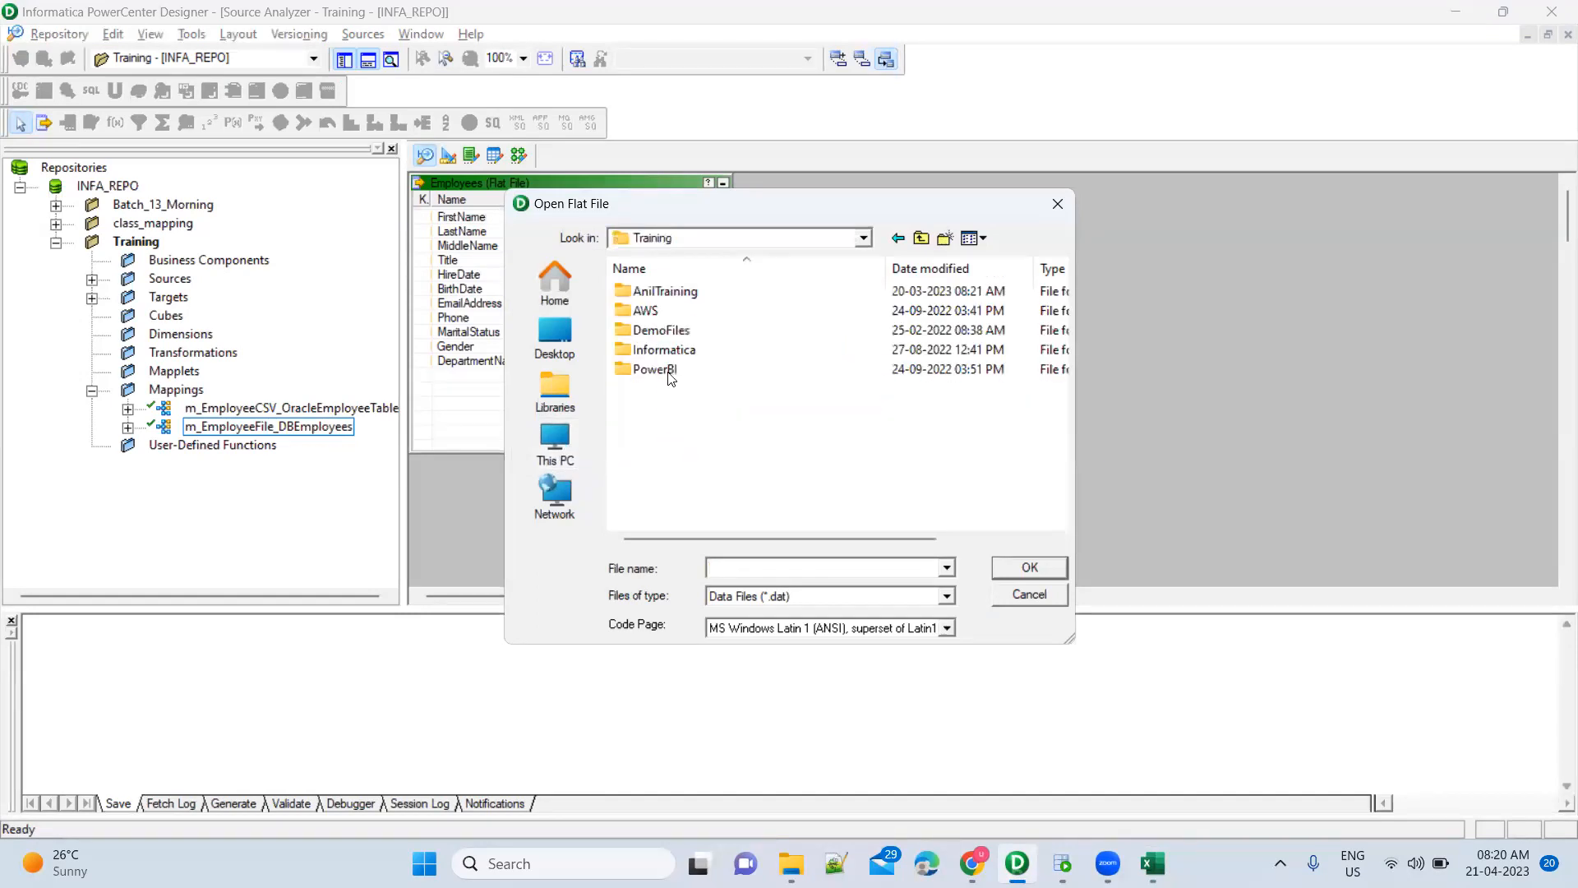
pyautogui.doubleClick(683, 293)
pyautogui.doubleClick(694, 310)
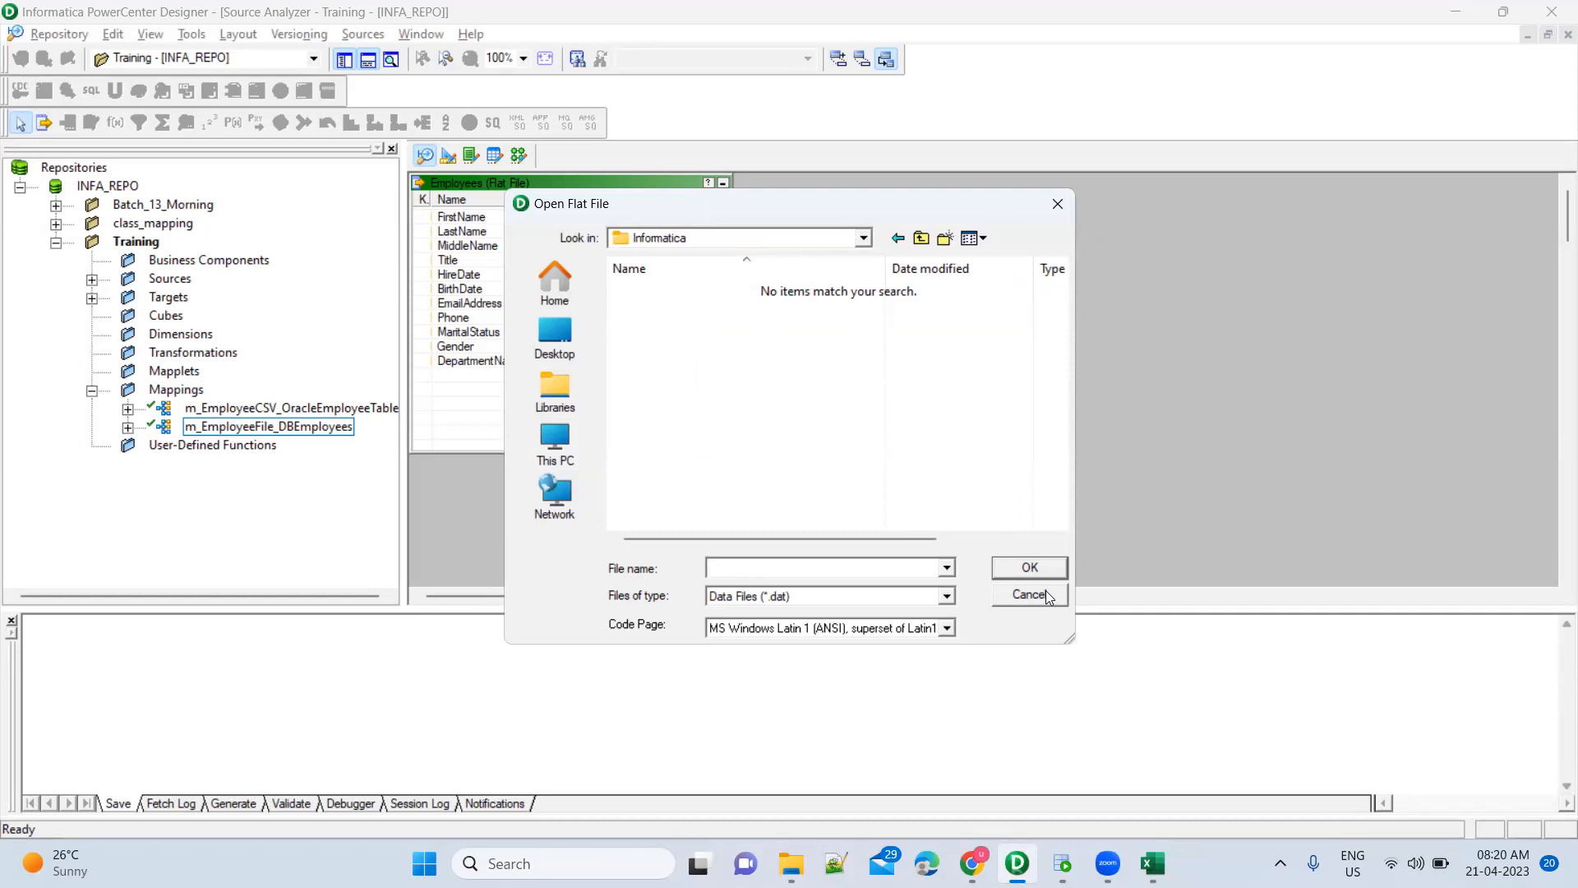
# Set Files of type to All Files and open Employees.csv in the Flat File Import Wizard
pyautogui.click(946, 595)
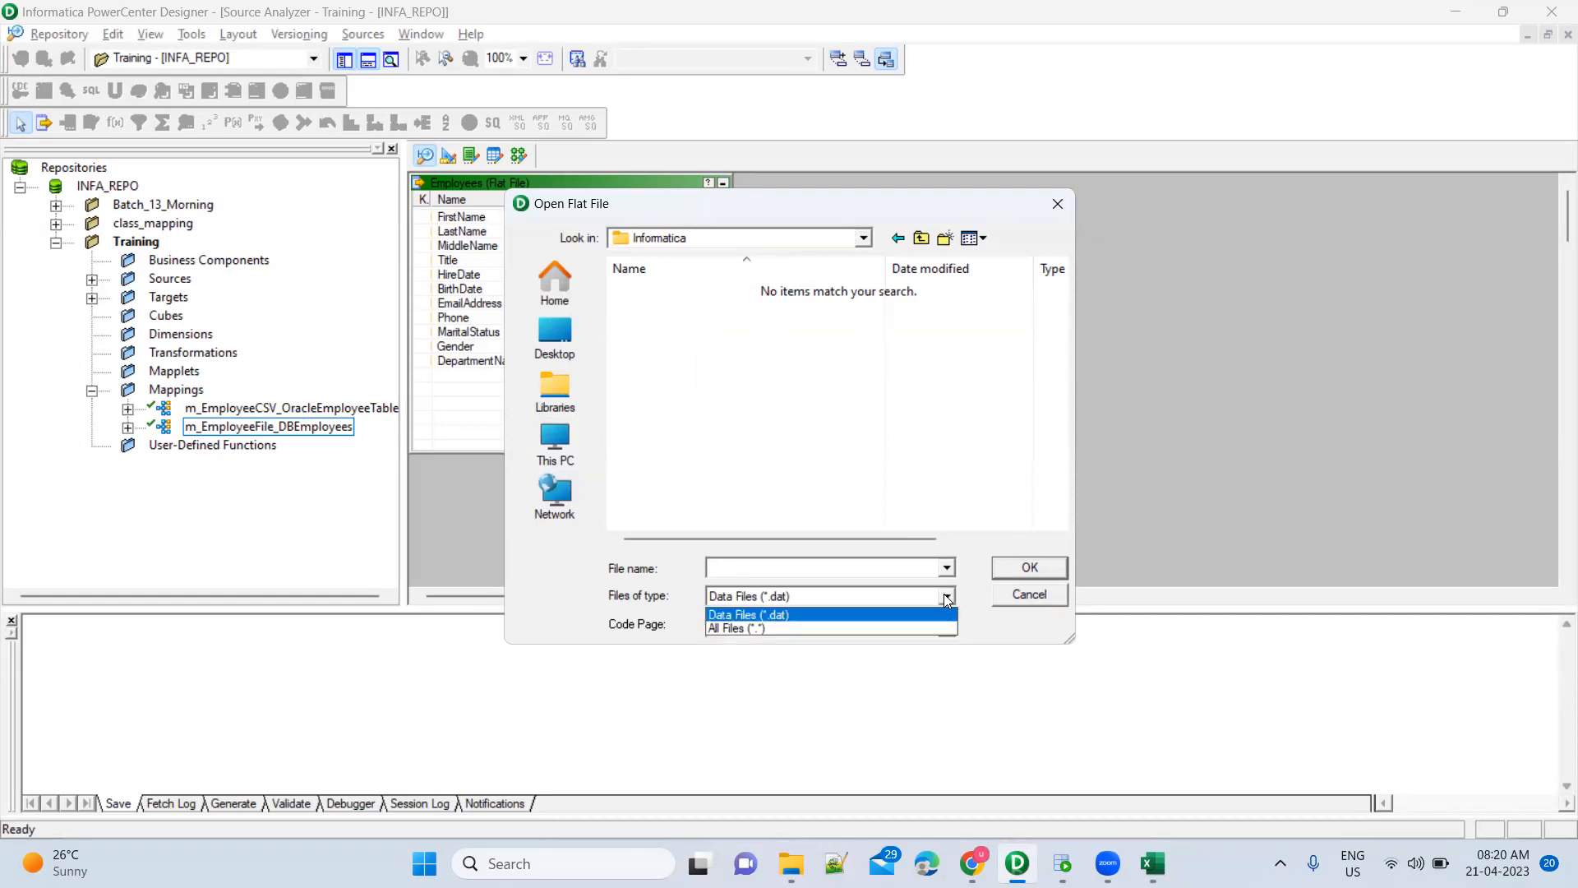
pyautogui.click(912, 628)
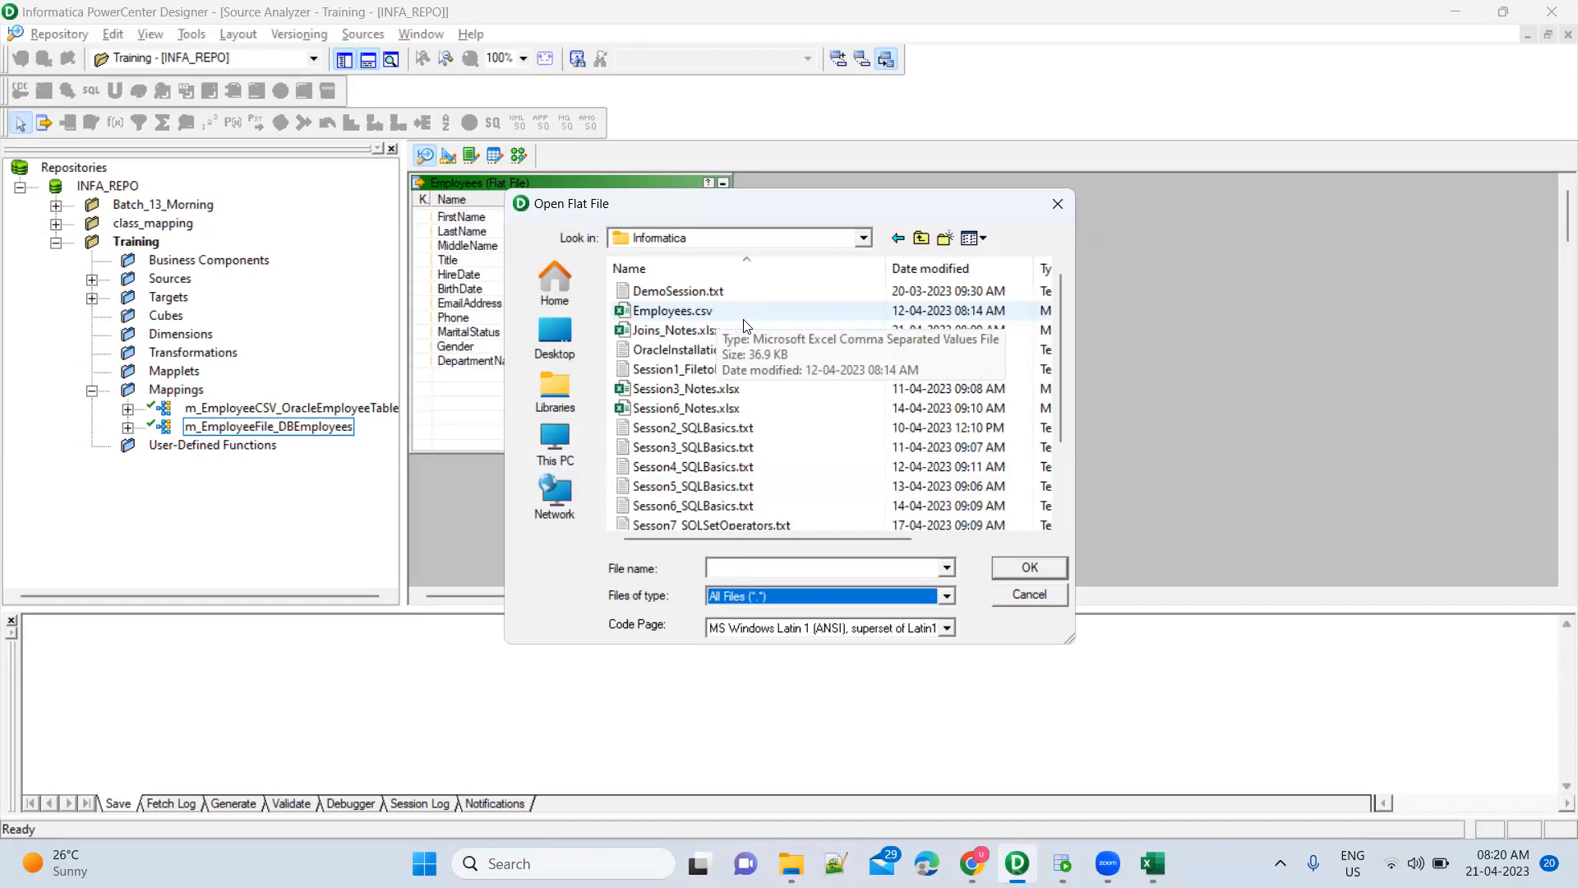
pyautogui.doubleClick(769, 311)
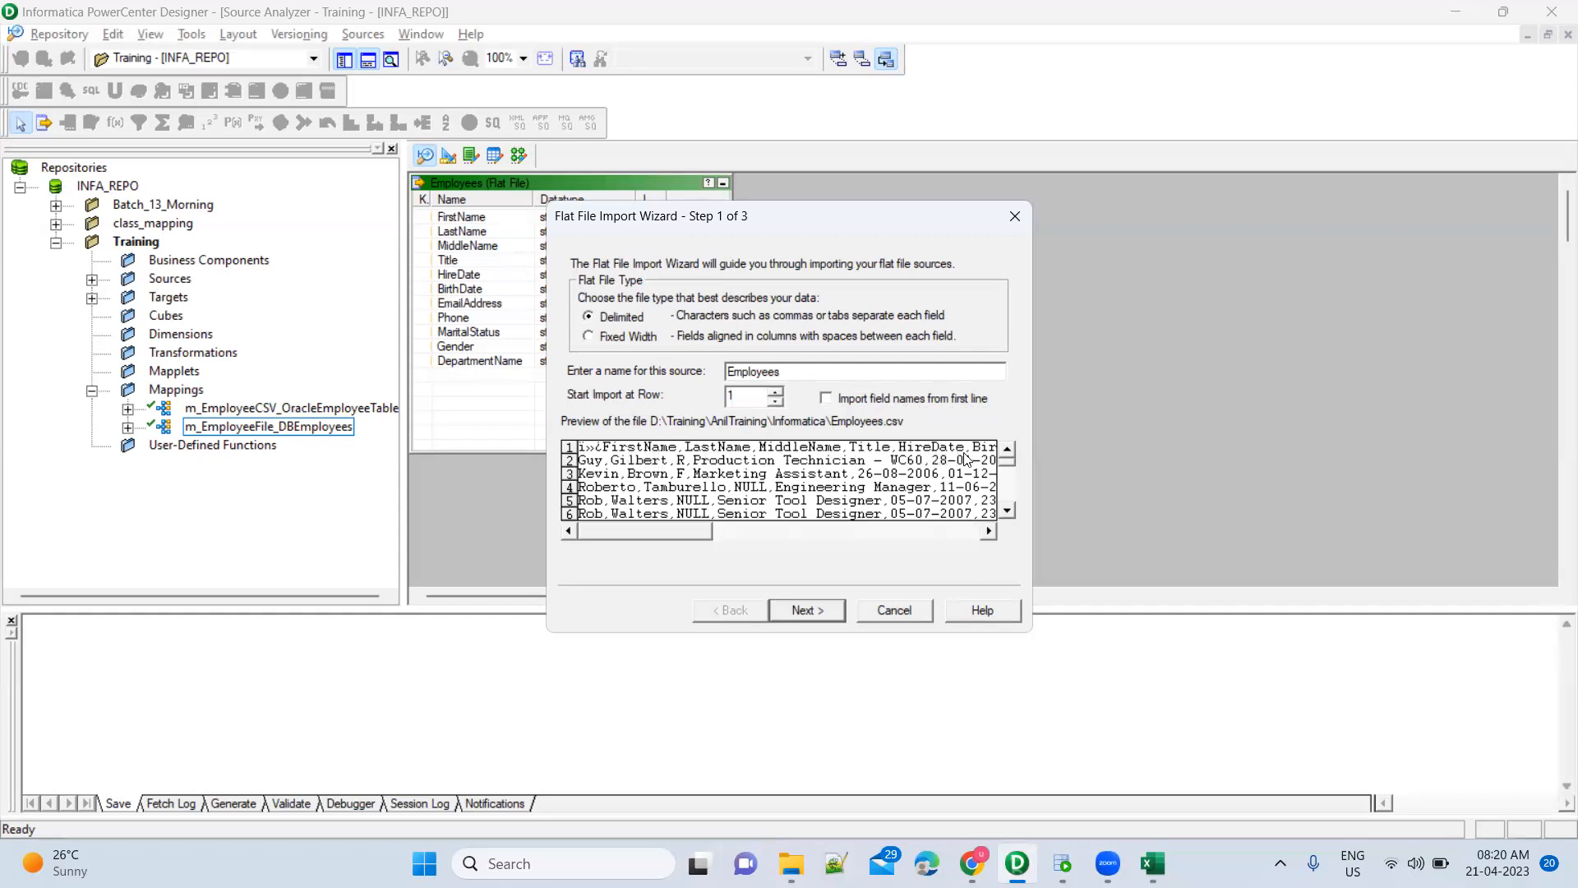
# Tick 'Import field names from first line' in wizard step 1 and advance to the delimiter settings
pyautogui.click(828, 398)
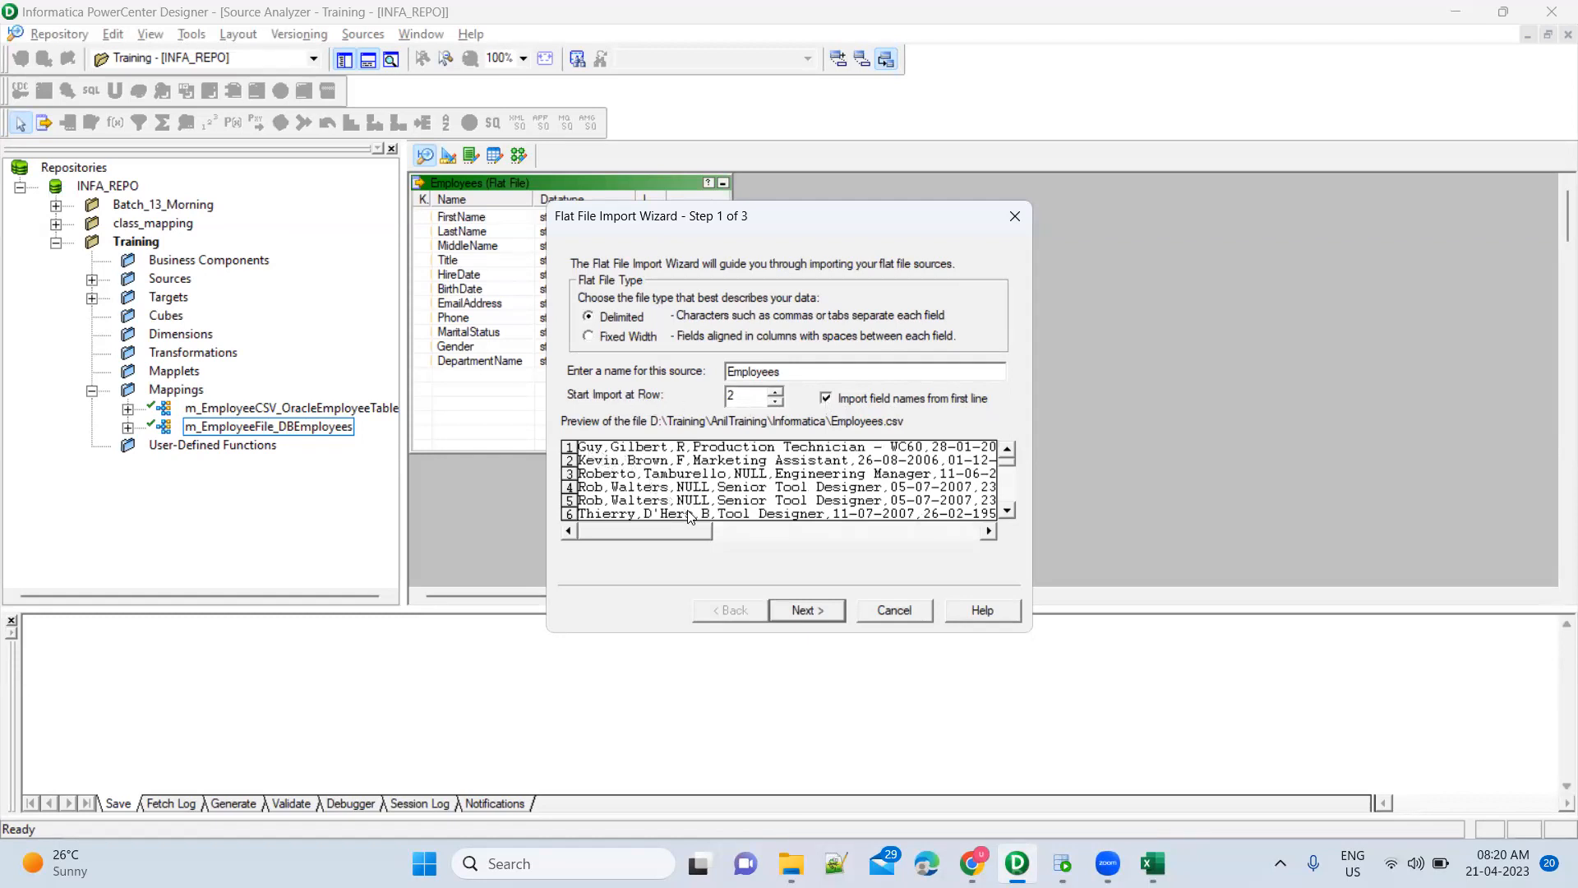
pyautogui.click(826, 398)
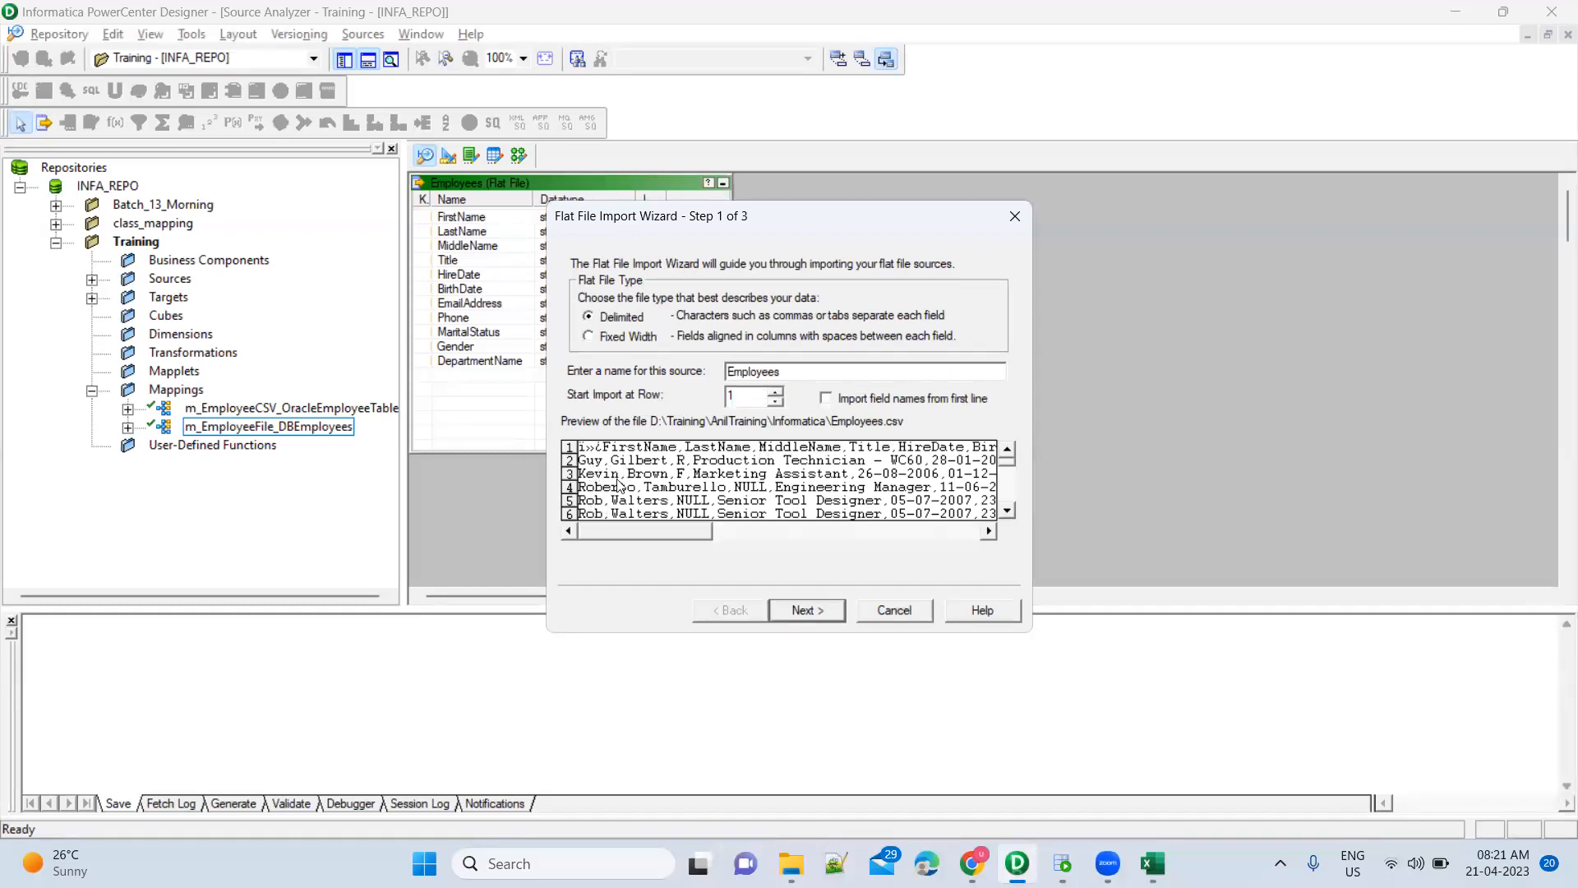
pyautogui.click(826, 400)
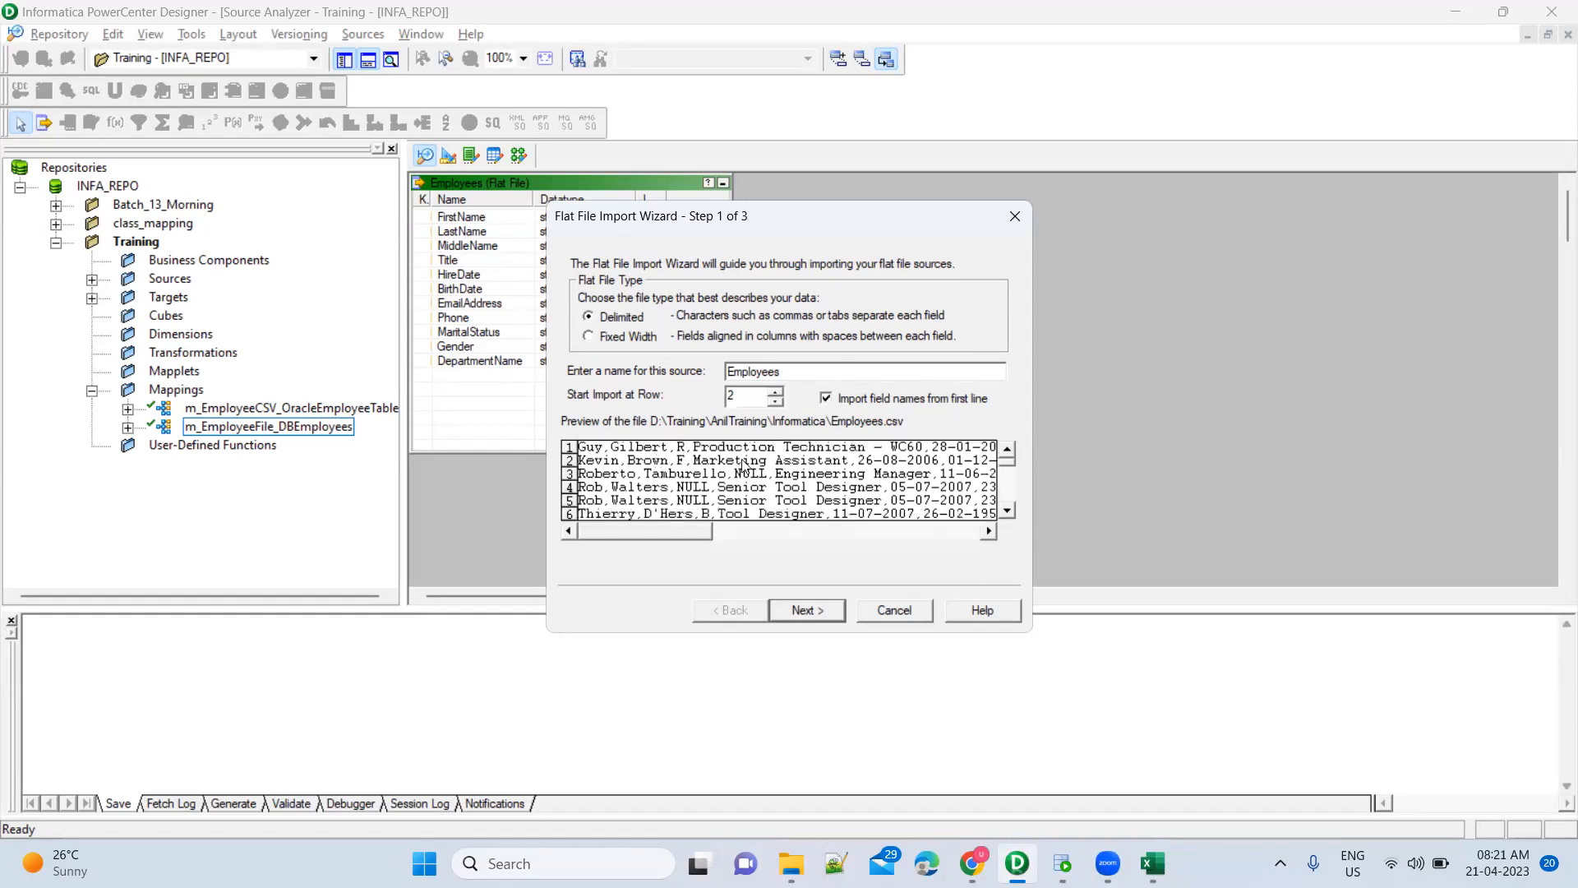
pyautogui.click(807, 610)
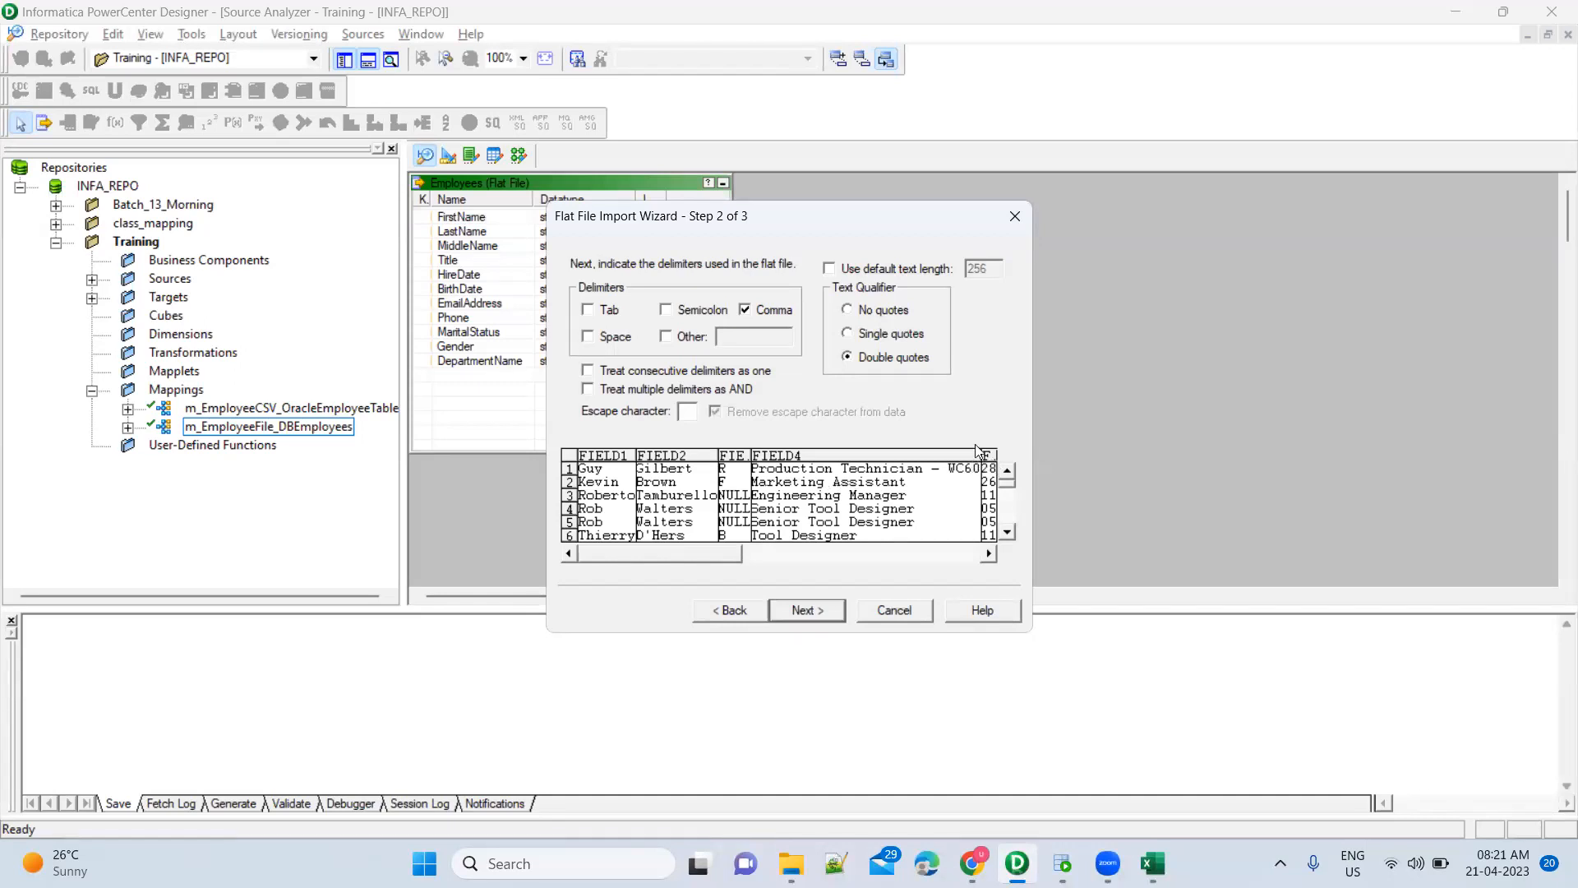
# In wizard step 3, strip the stray characters from the FirstName column name
pyautogui.click(822, 608)
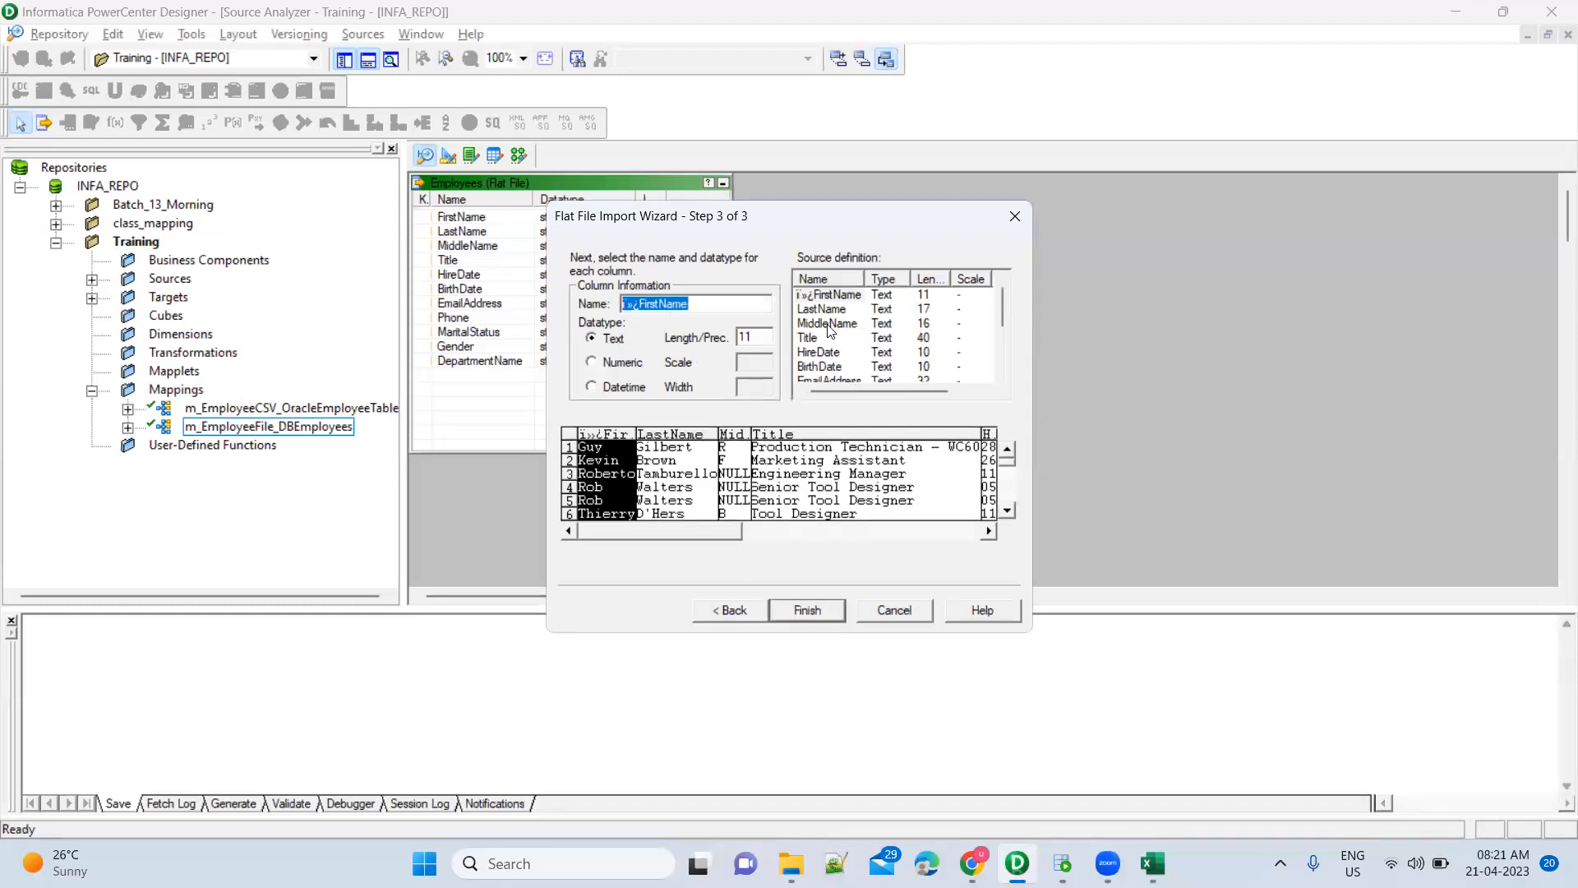
pyautogui.click(643, 305)
pyautogui.press('BackSpace')
pyautogui.press('BackSpace')
pyautogui.press('BackSpace')
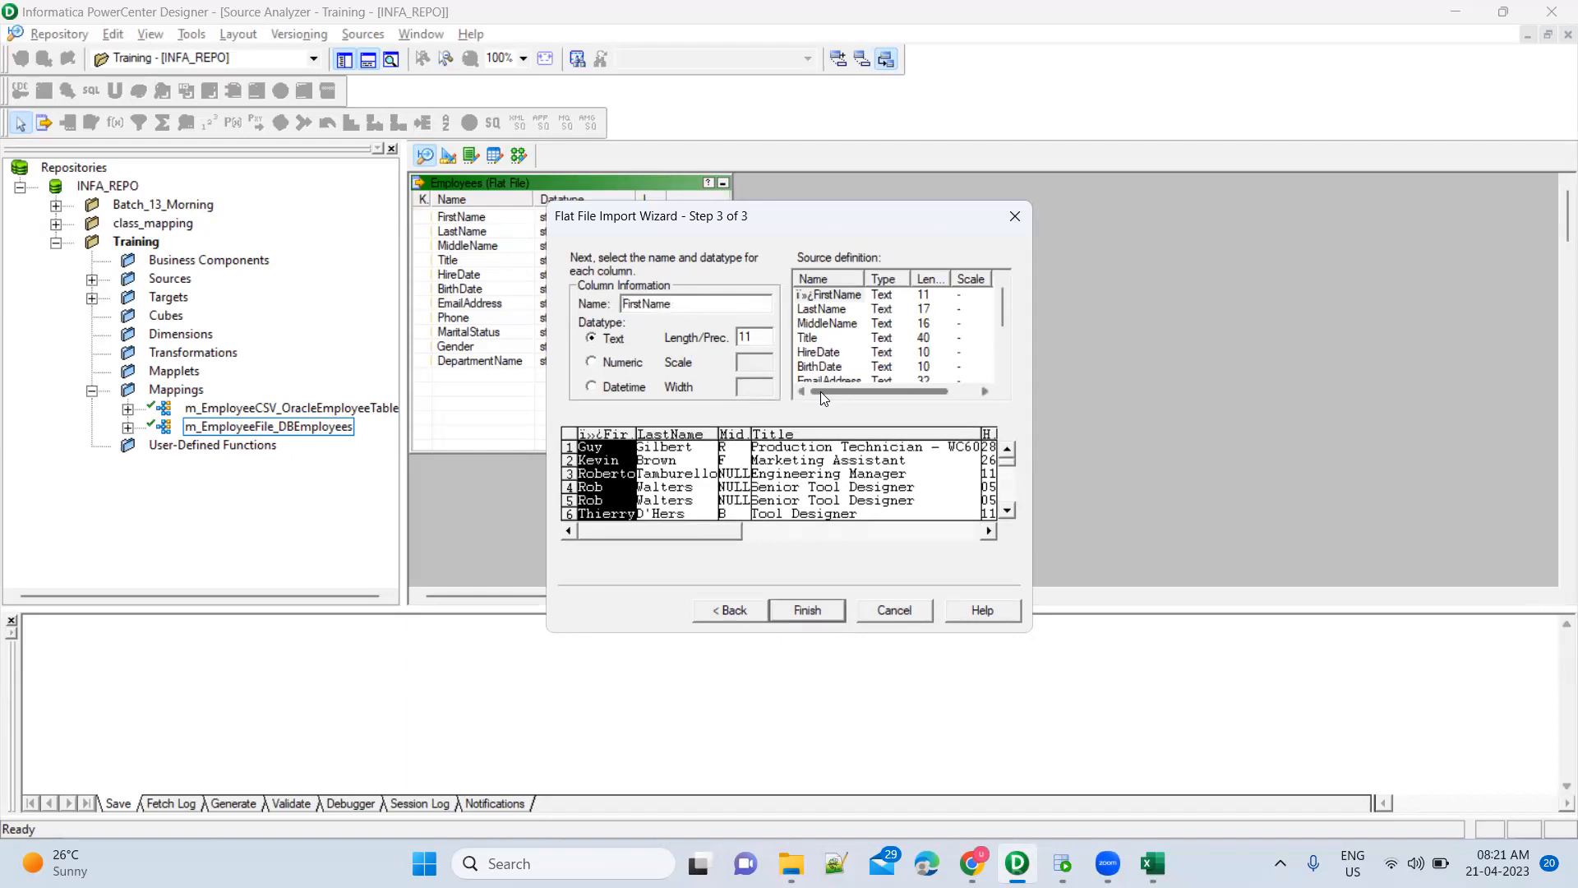
# Review the LastName, MiddleName and remaining columns through Salary, then finish the import
pyautogui.click(839, 310)
pyautogui.click(825, 299)
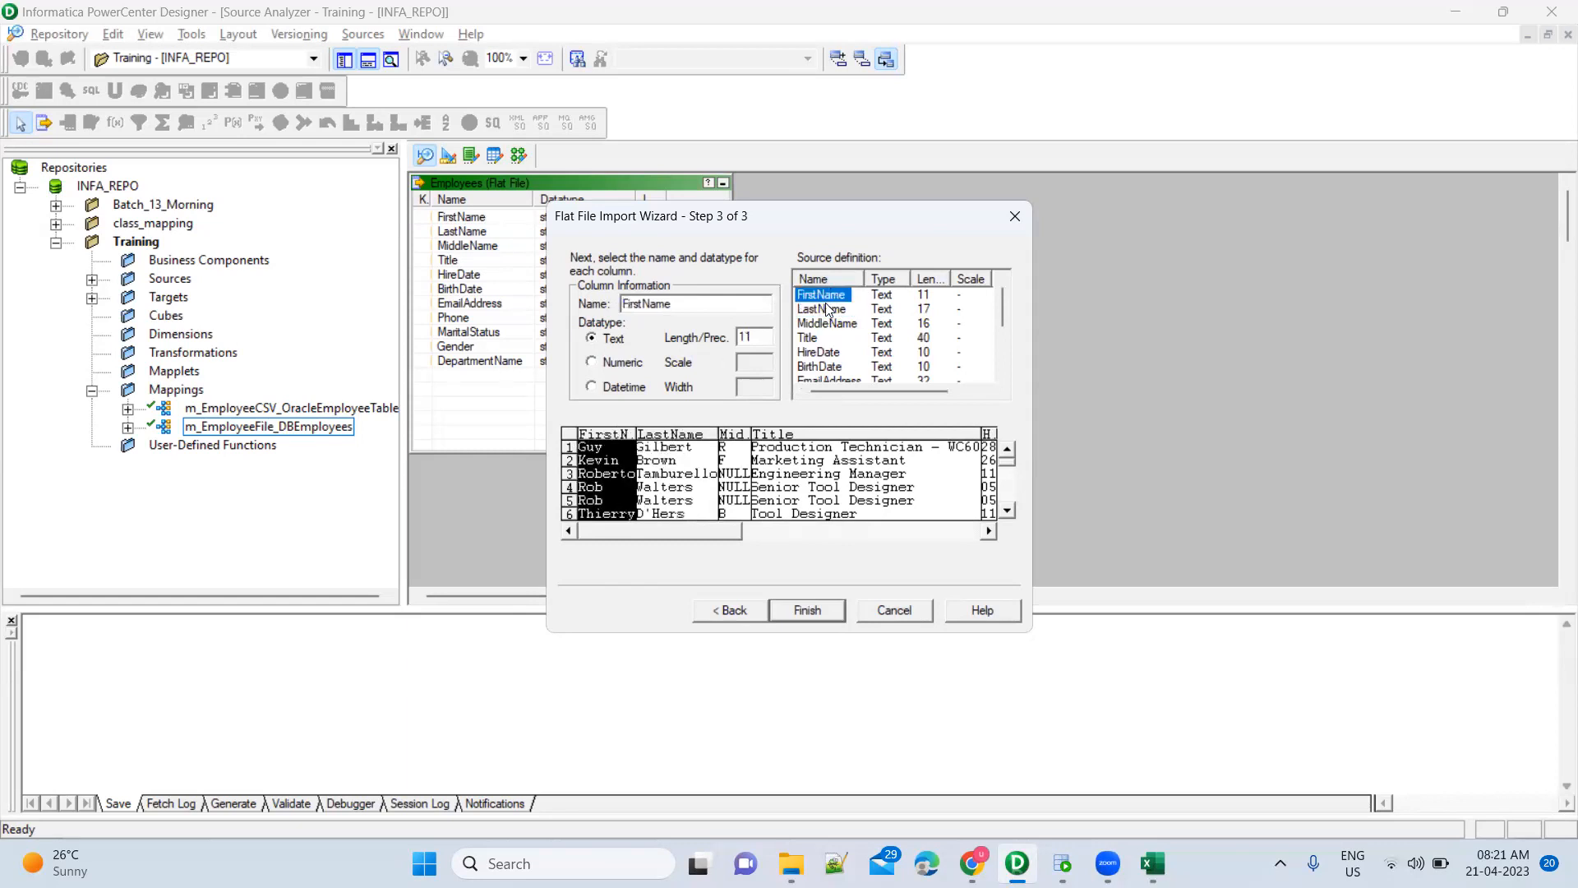
pyautogui.click(826, 310)
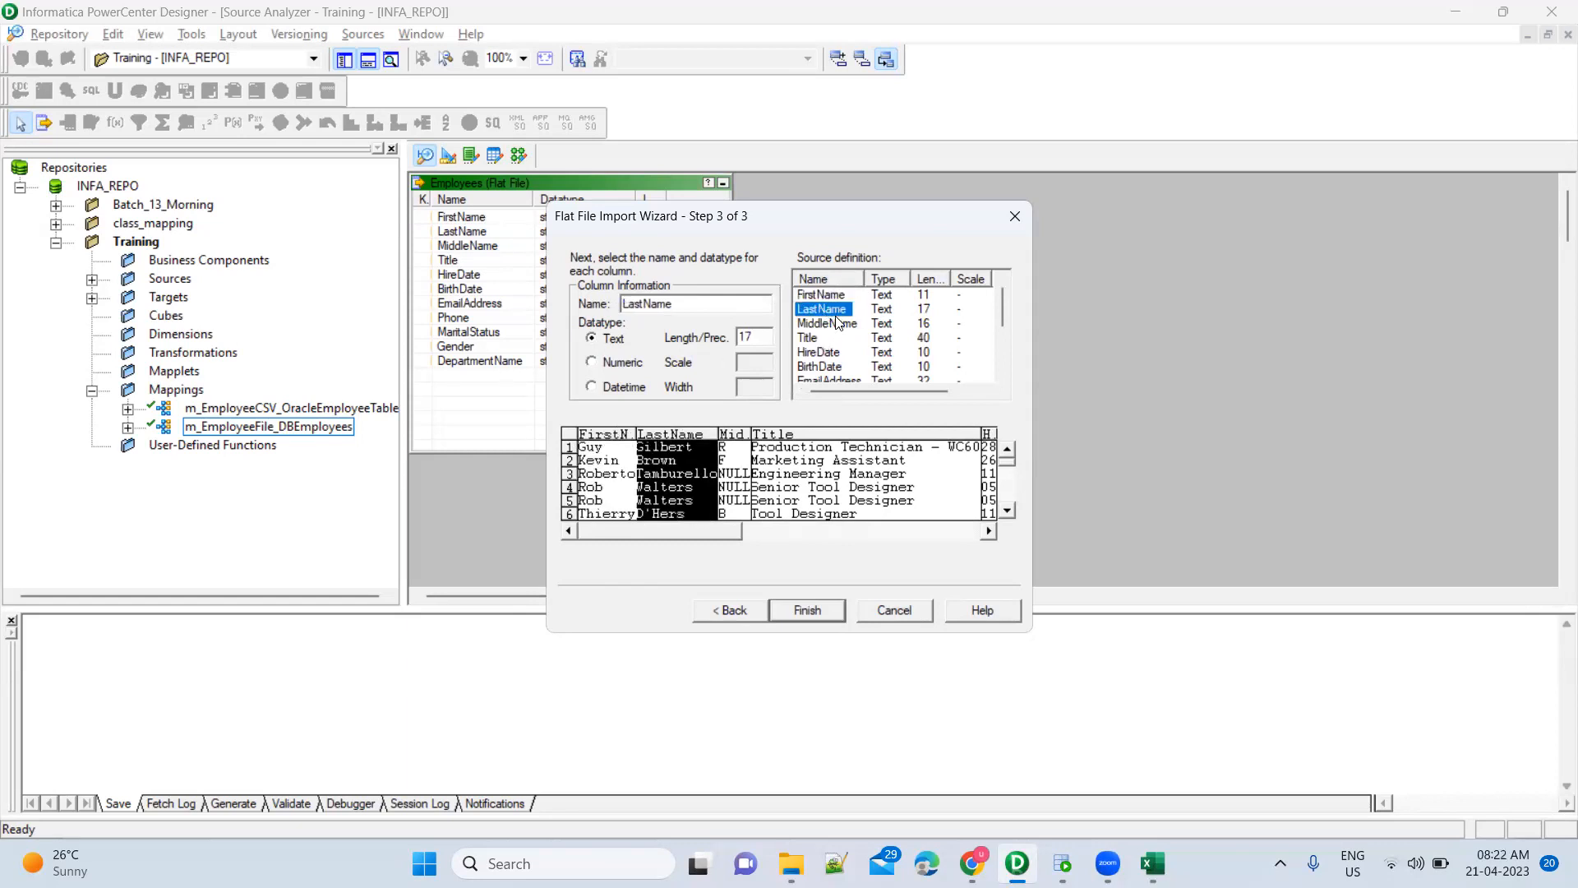
pyautogui.click(838, 322)
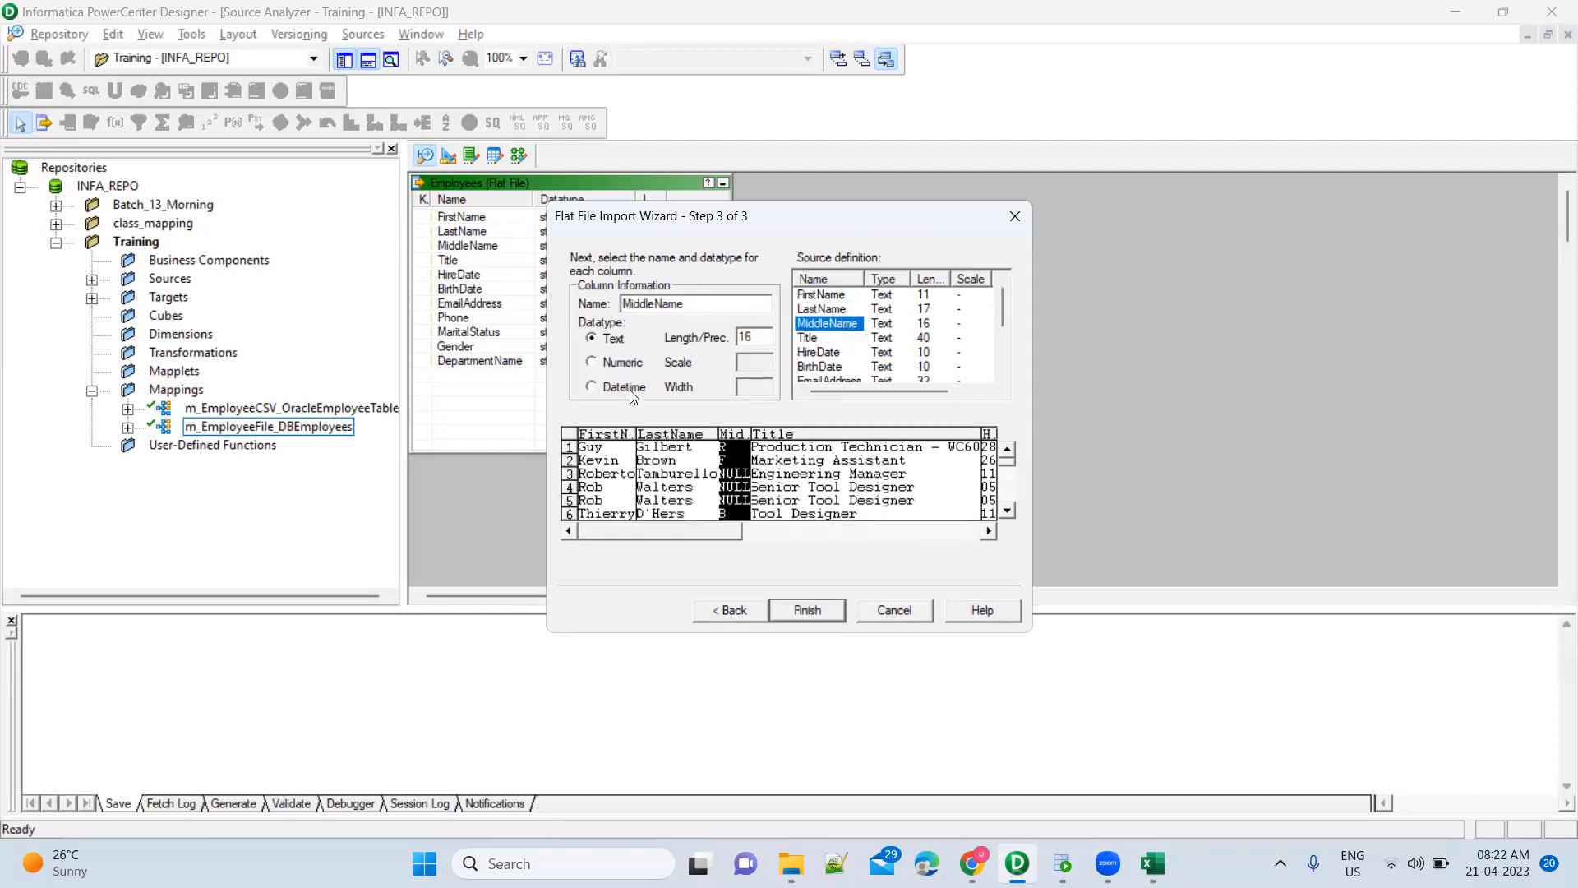
pyautogui.scroll(-1, 855, 370)
pyautogui.scroll(-1, 855, 370)
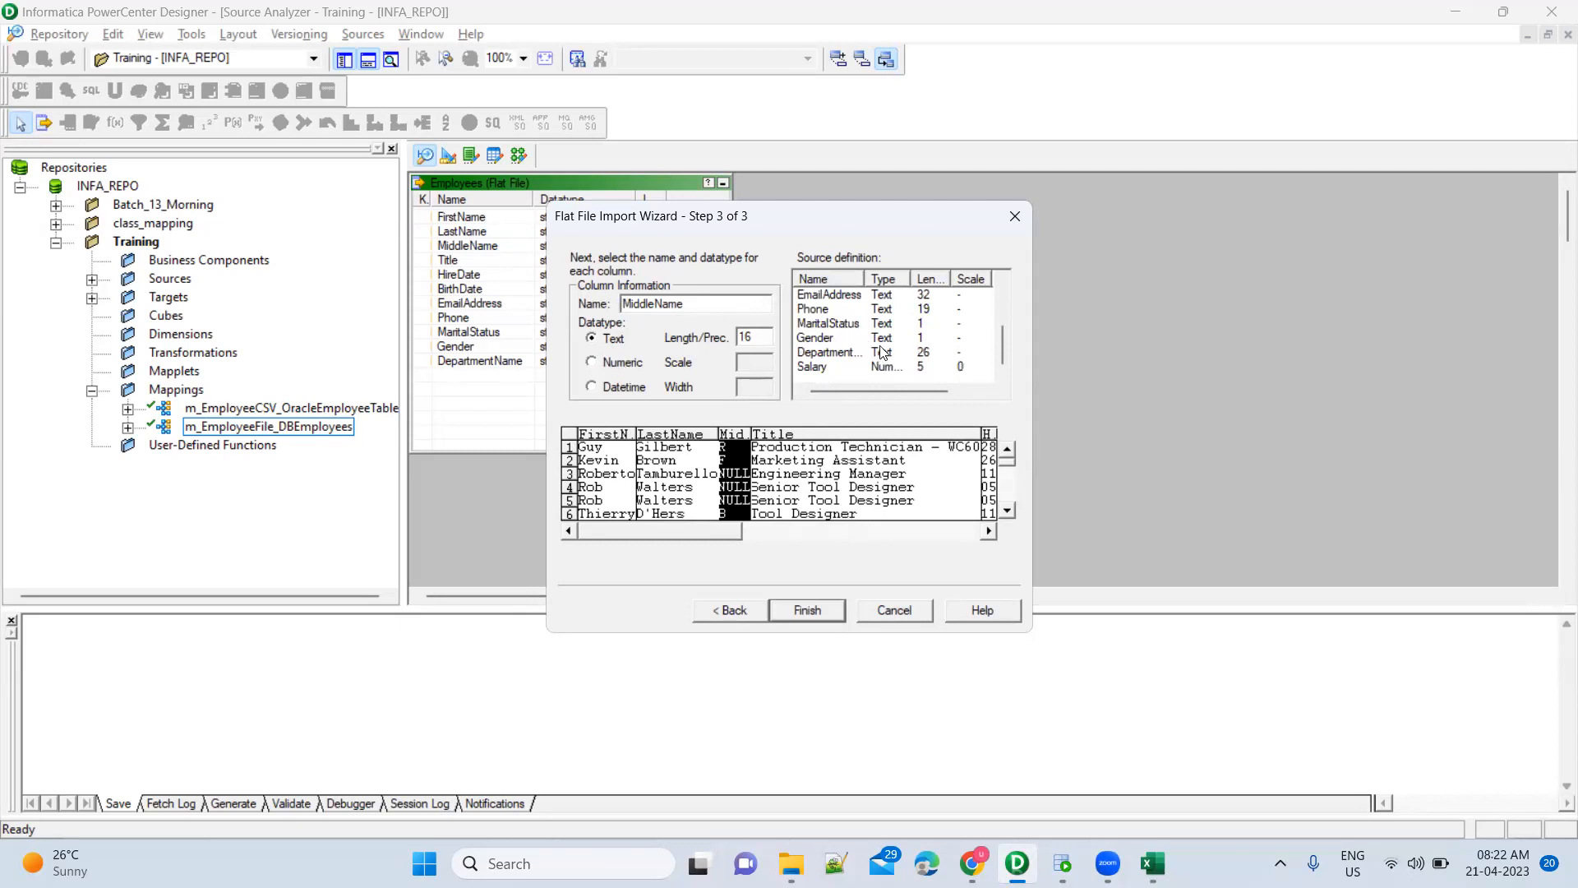
pyautogui.scroll(2, 885, 345)
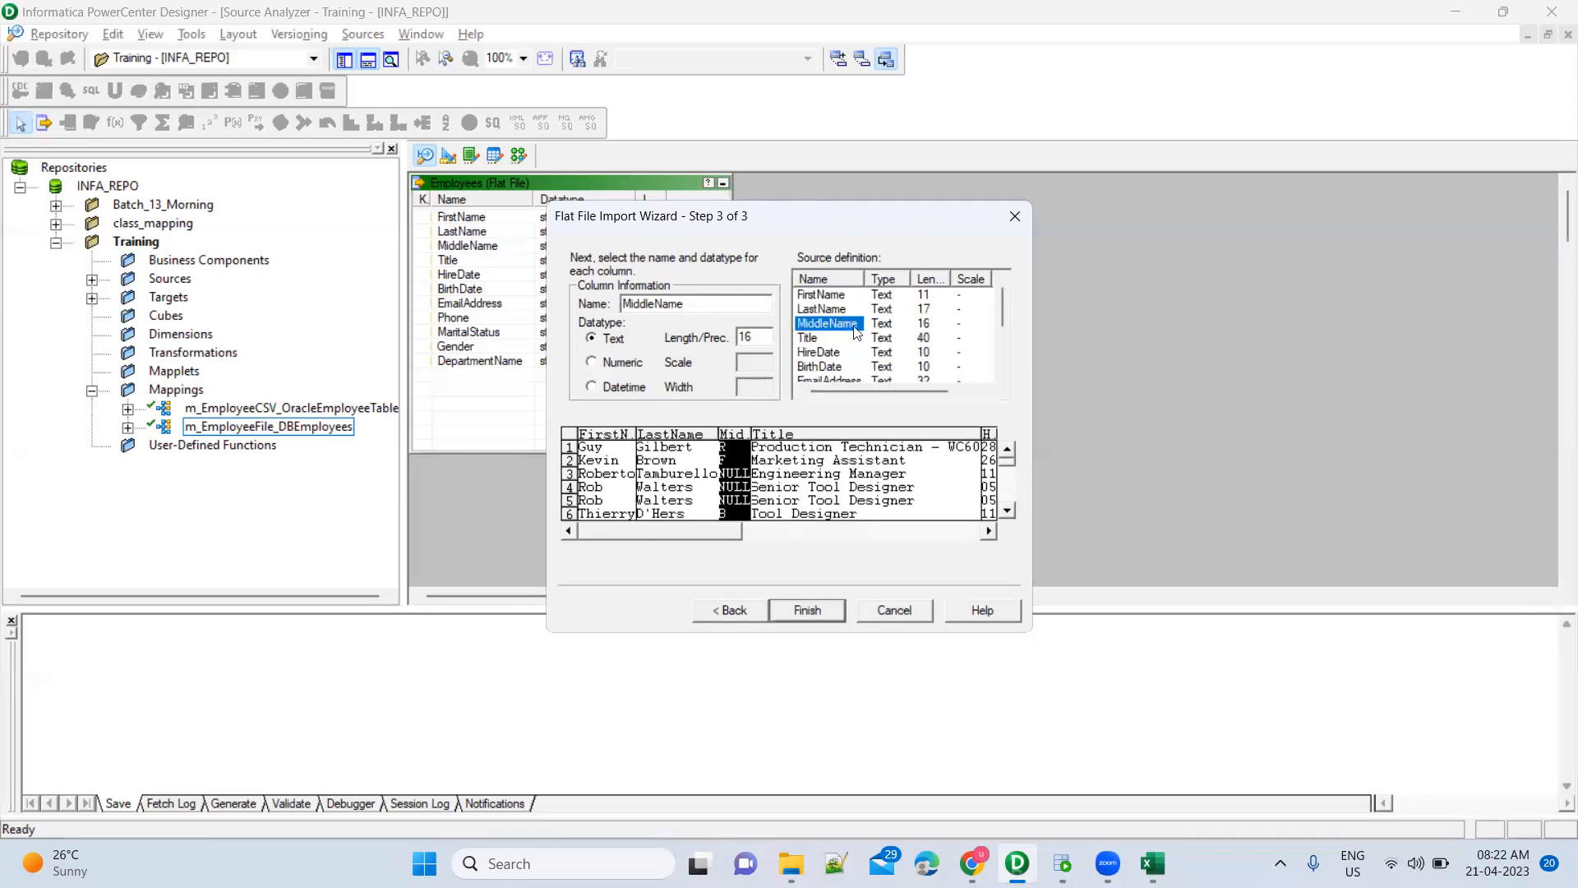
pyautogui.click(828, 613)
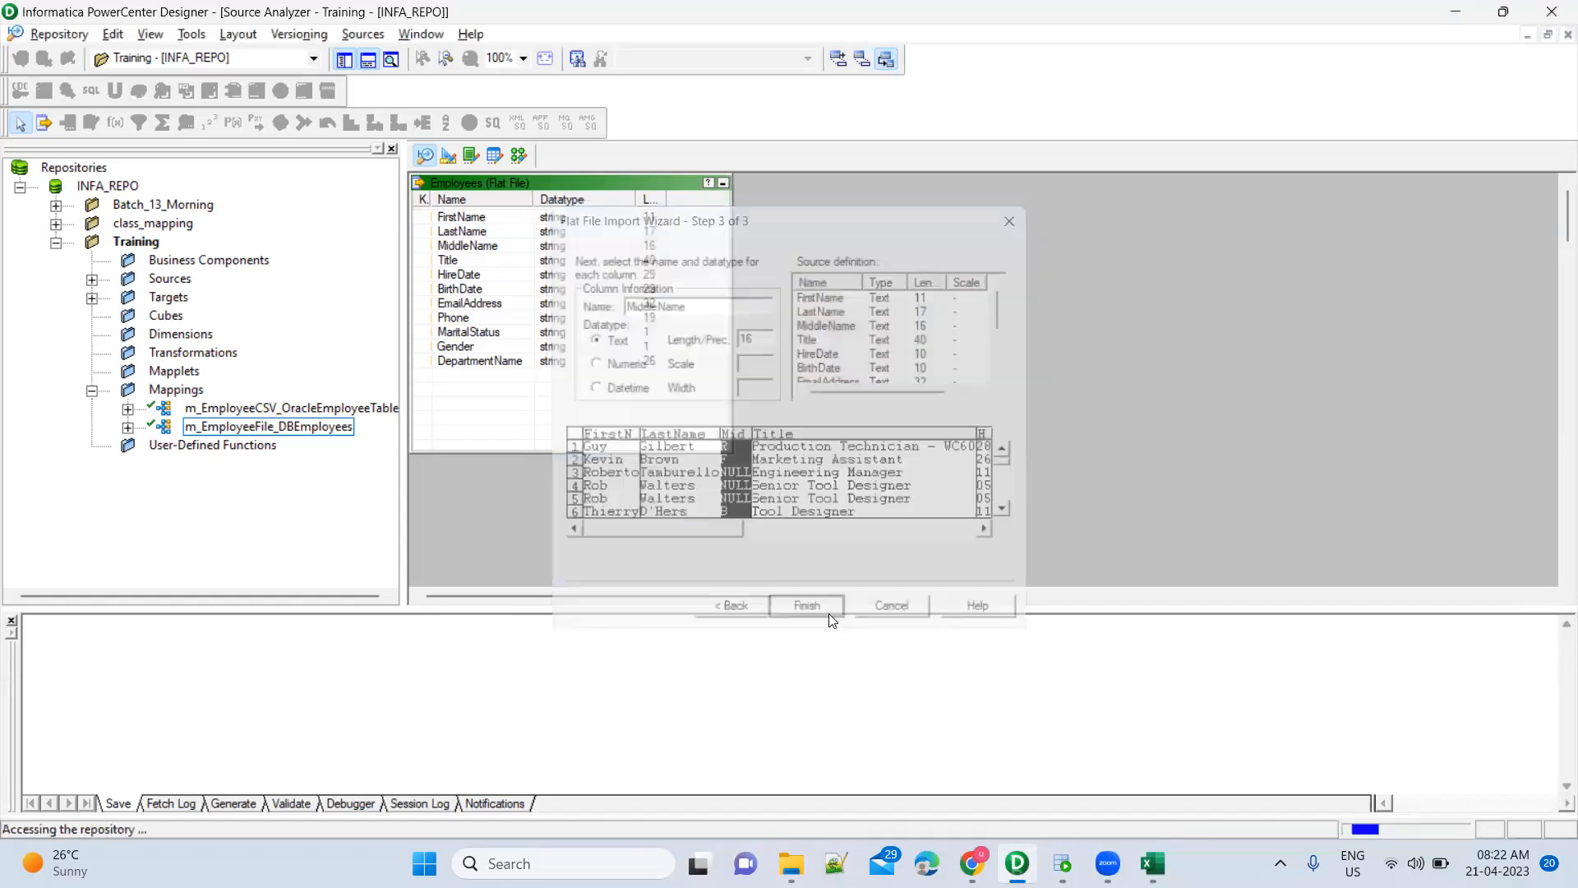
# Move the new source right of Employees and rename its table to Employees_FF
pyautogui.moveTo(501, 194); pyautogui.dragTo(1037, 263)
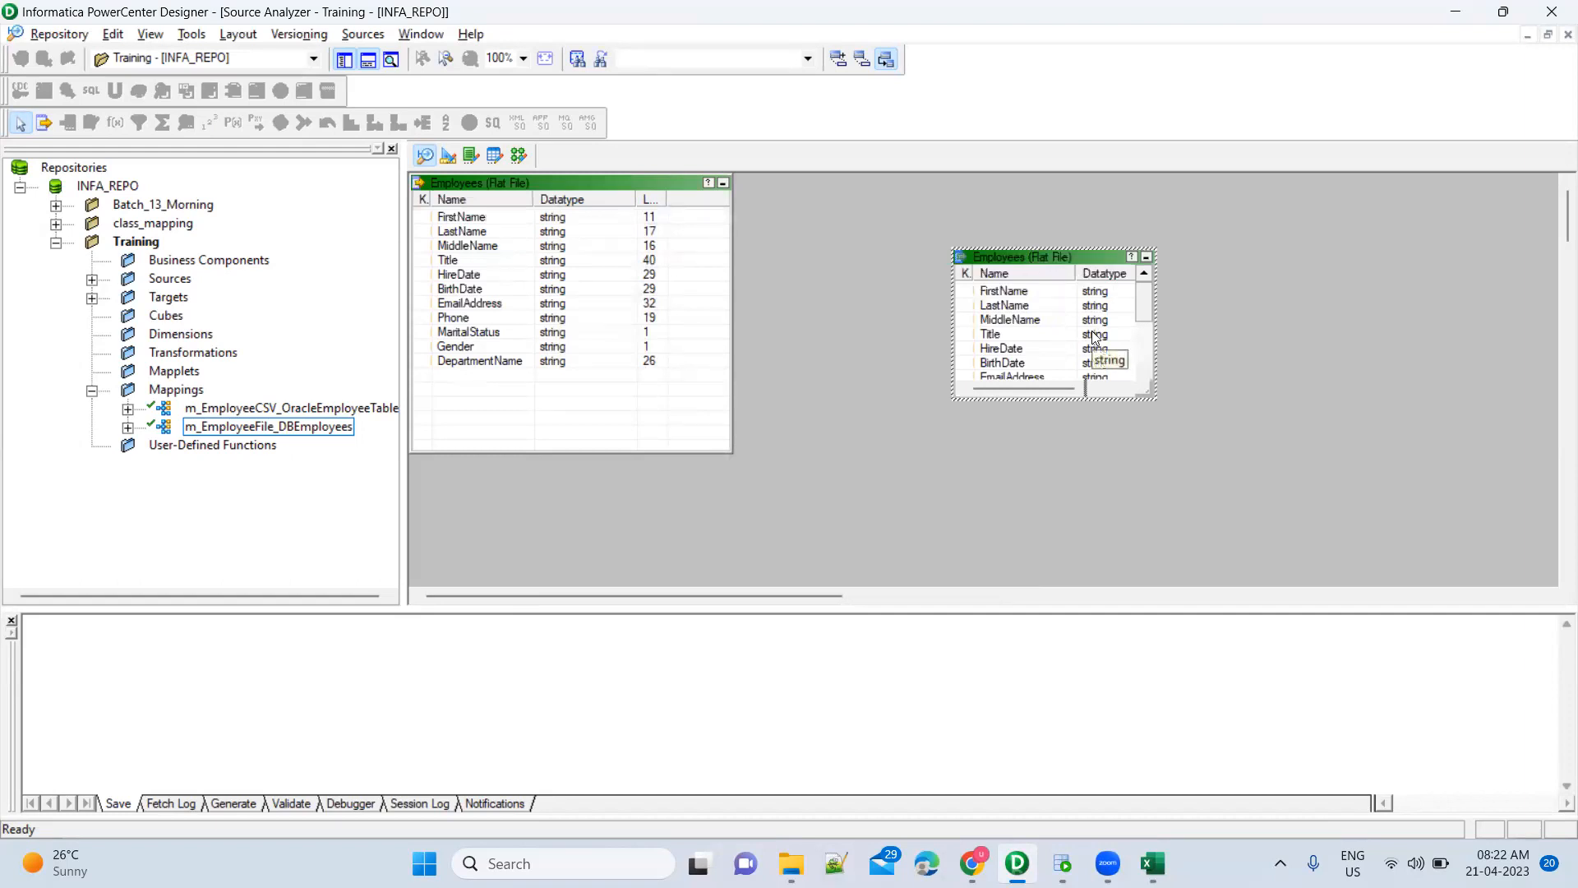
pyautogui.doubleClick(1088, 258)
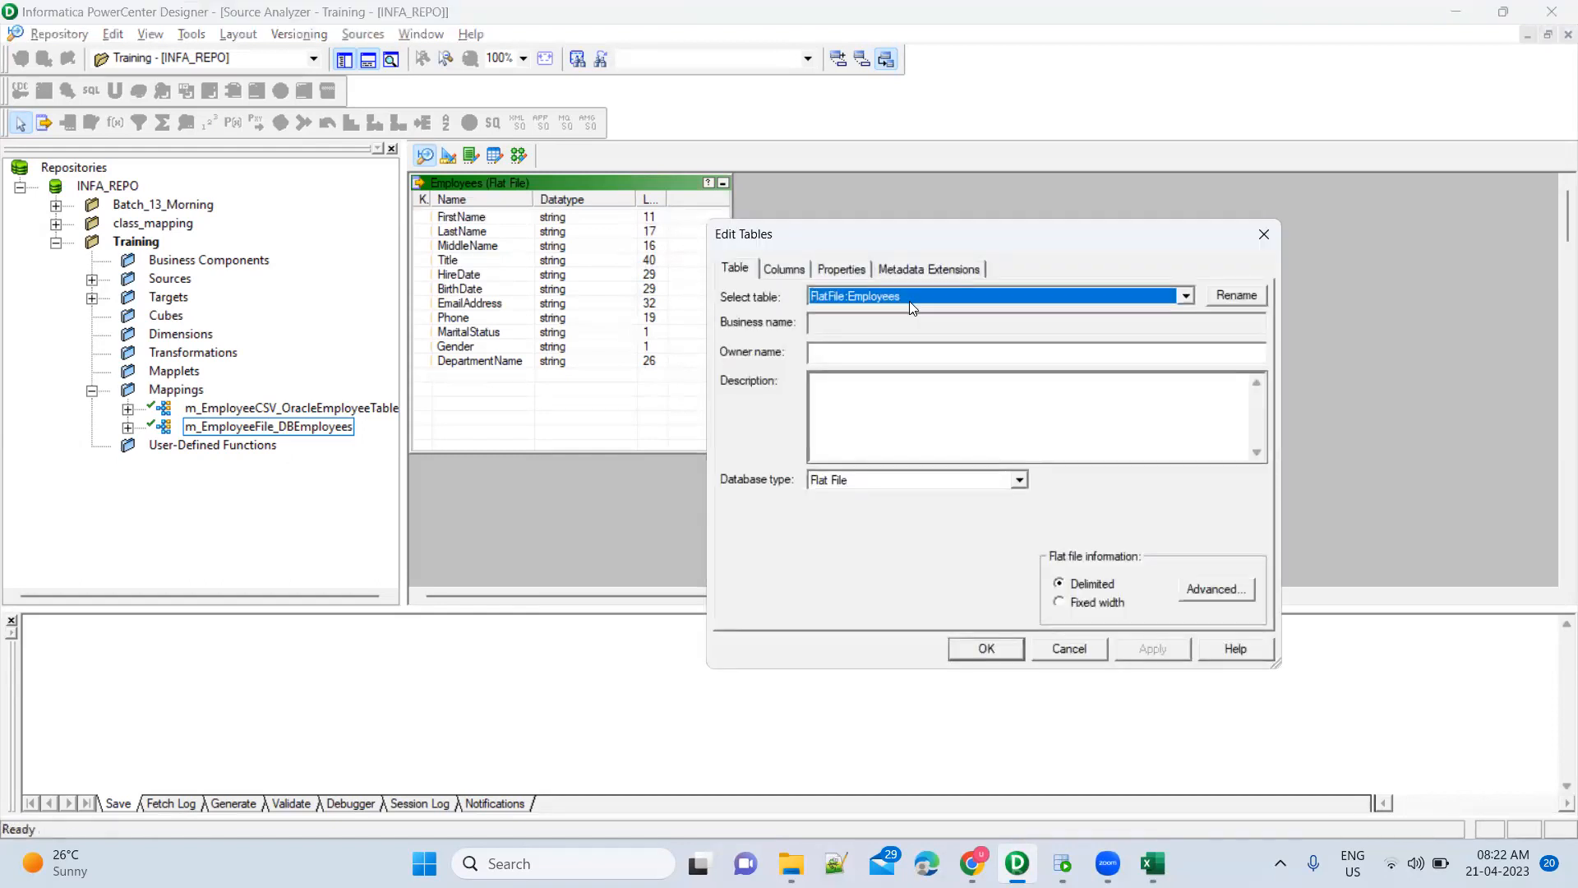
pyautogui.click(1233, 297)
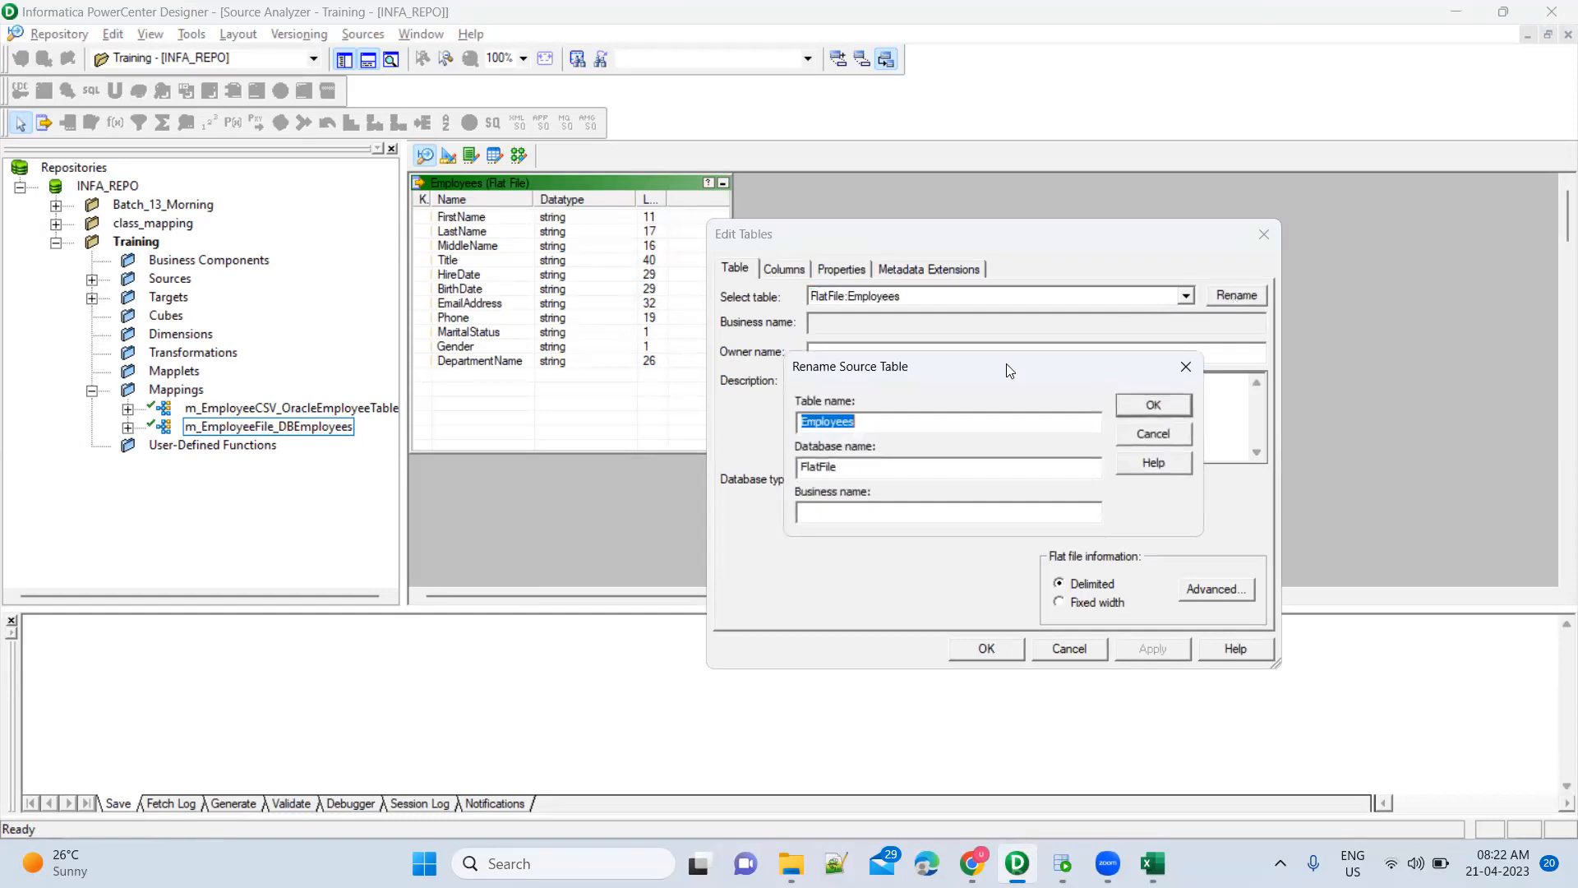
pyautogui.click(878, 424)
pyautogui.write('_FF')
pyautogui.click(1010, 650)
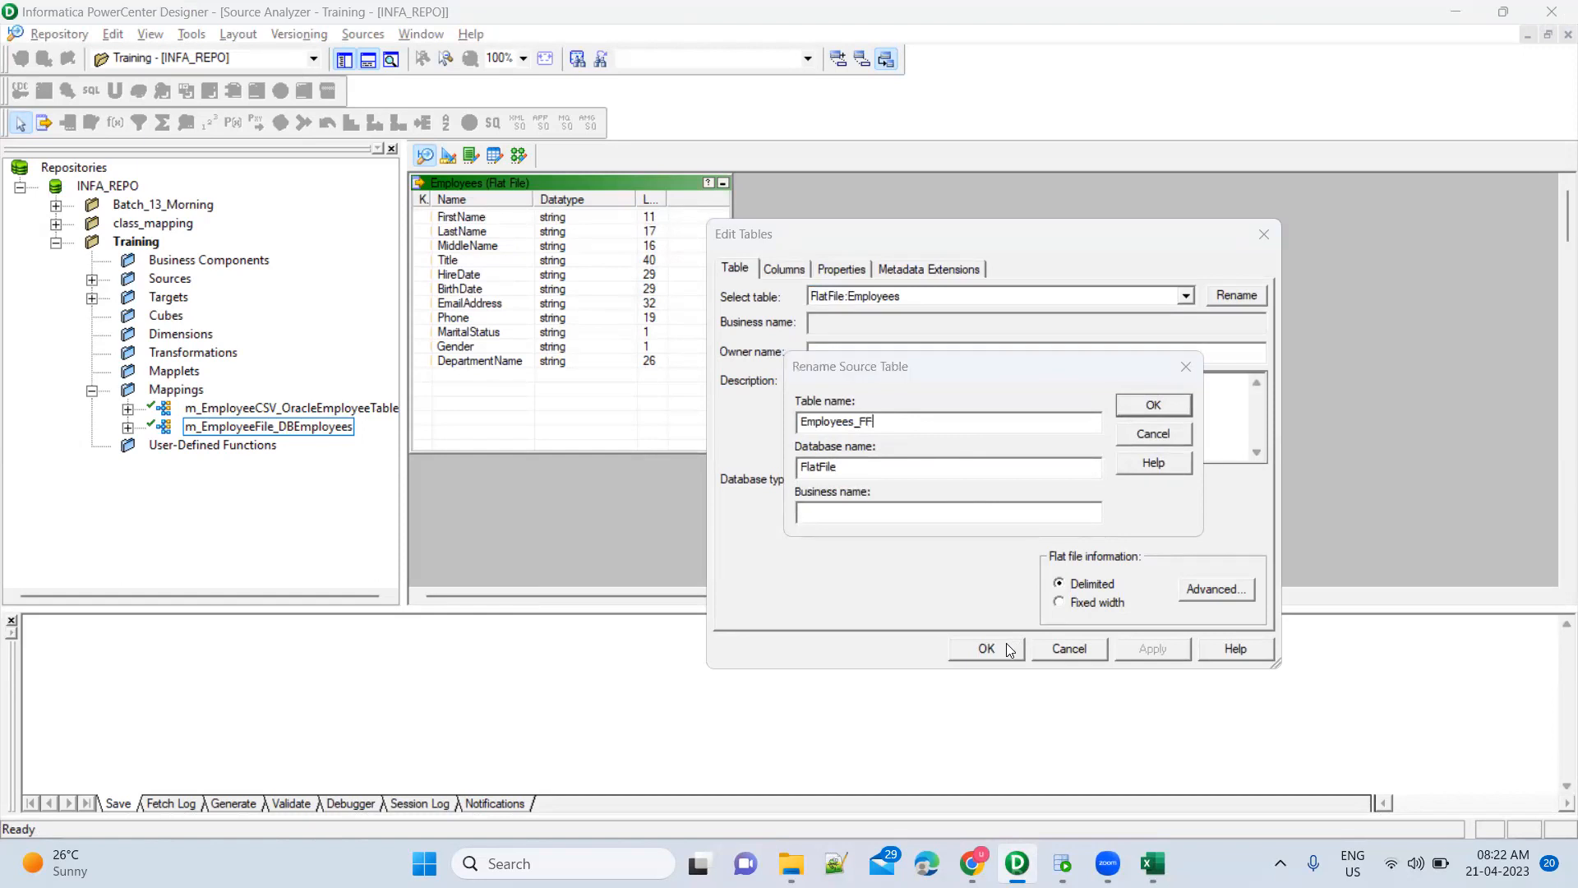
pyautogui.click(1142, 407)
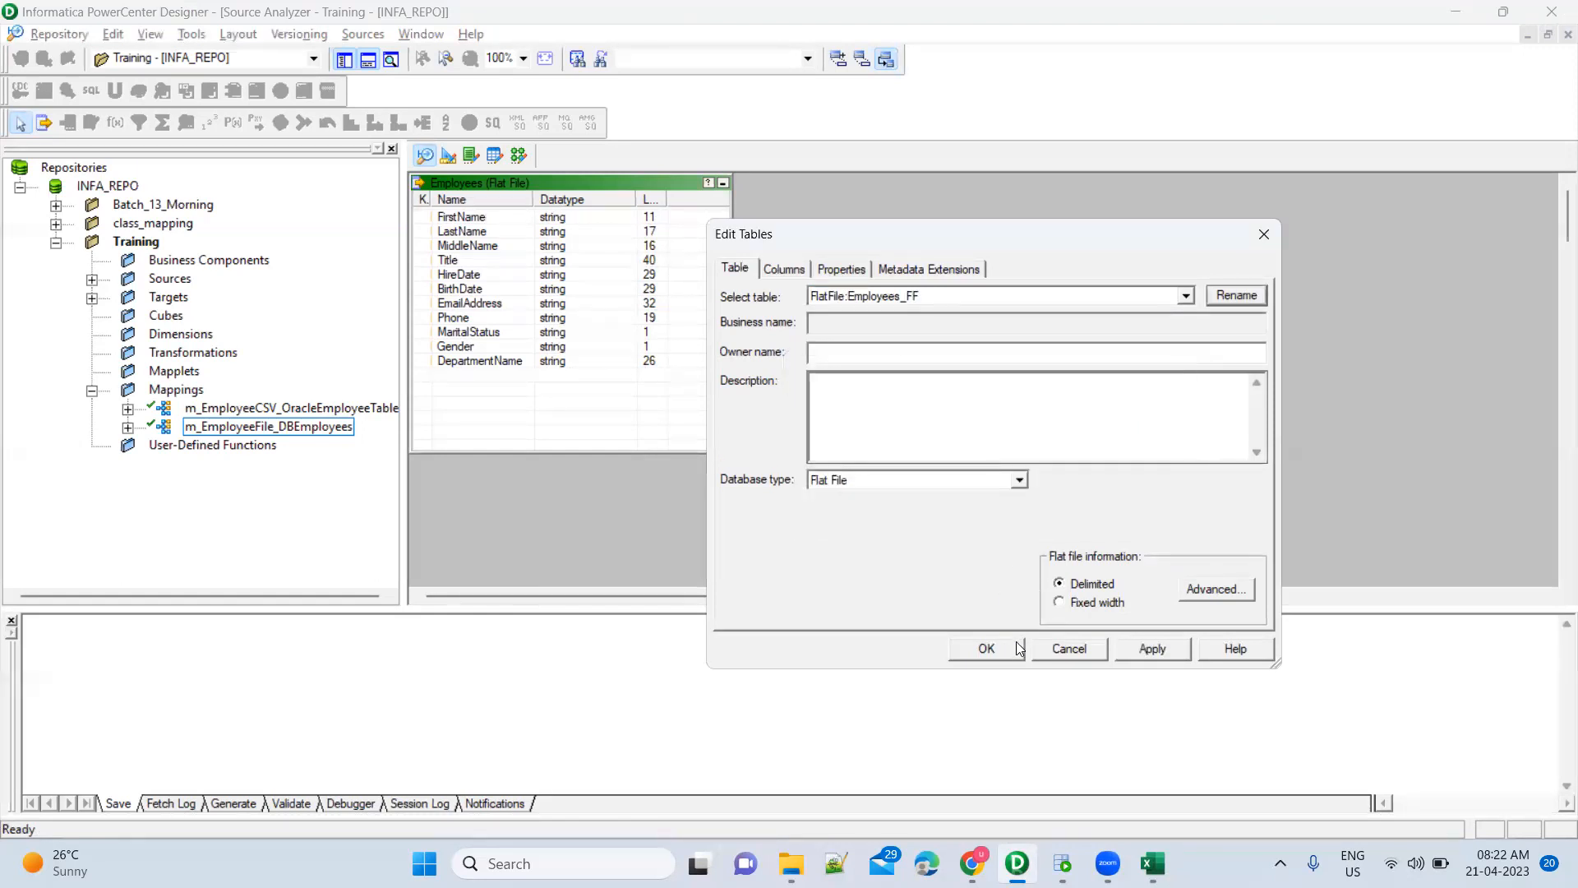
pyautogui.click(986, 648)
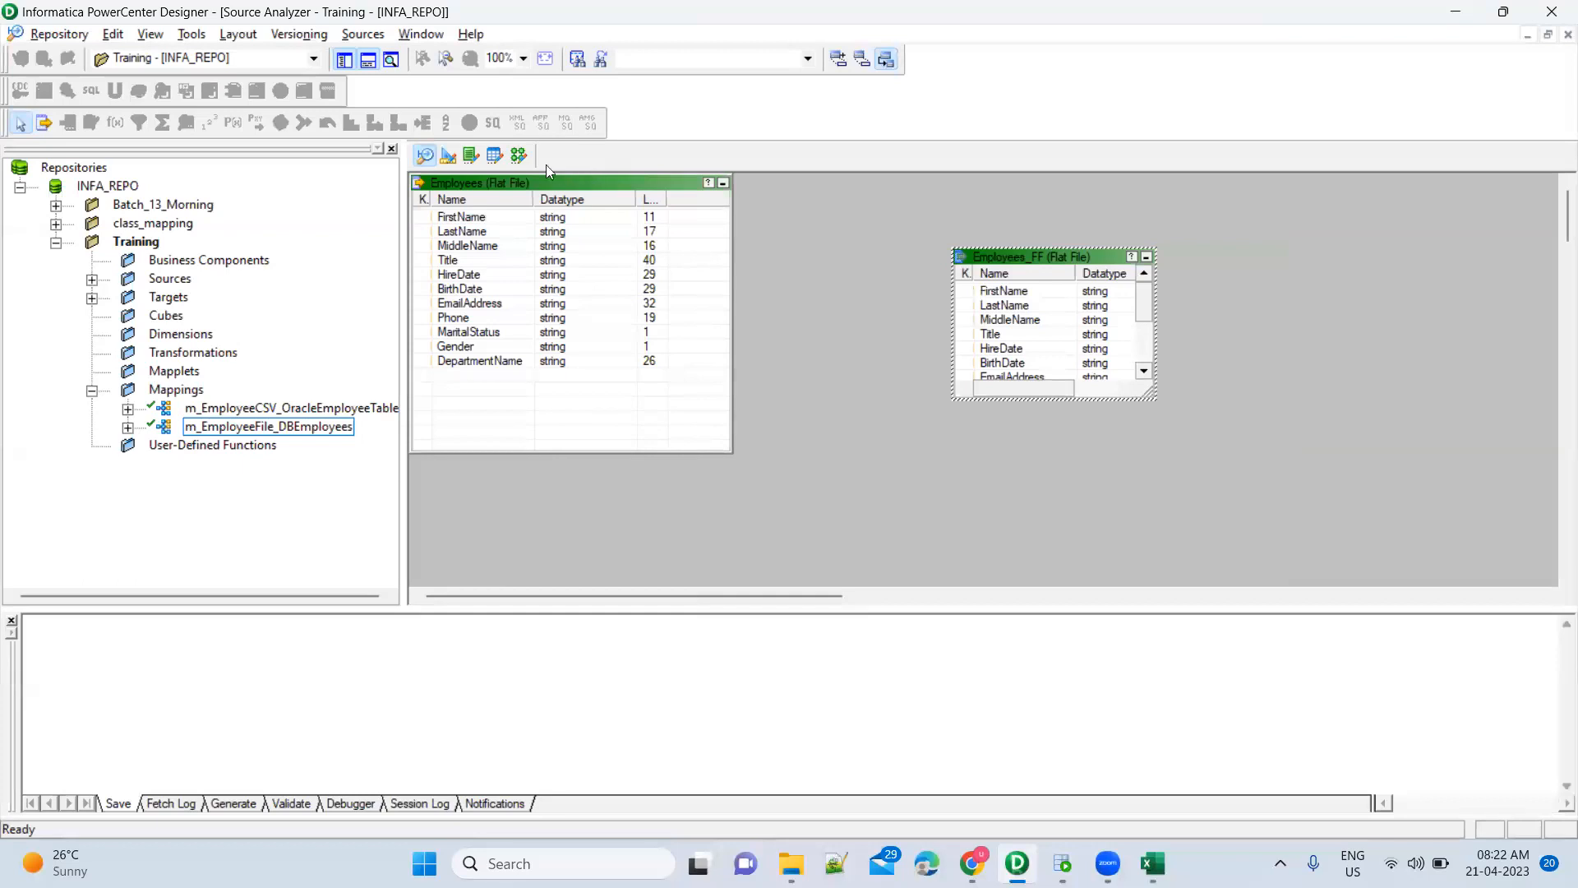
# In the Mapping Designer, drag Employees_FF from Sources > FlatFile into the mapping, creating SQ_Employees_FF
pyautogui.click(518, 156)
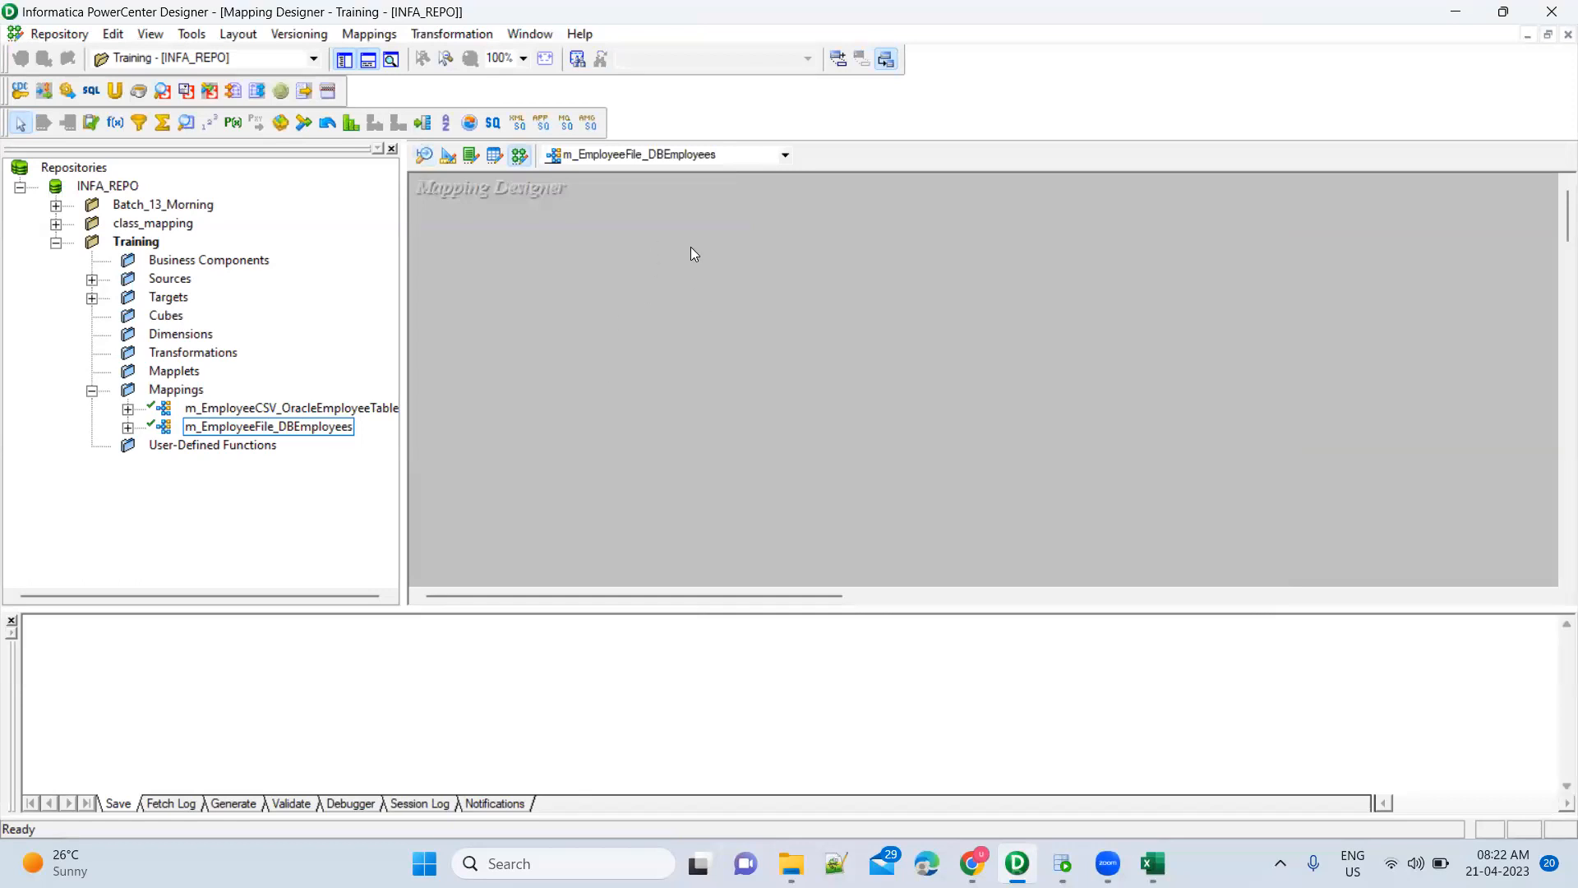
pyautogui.click(93, 281)
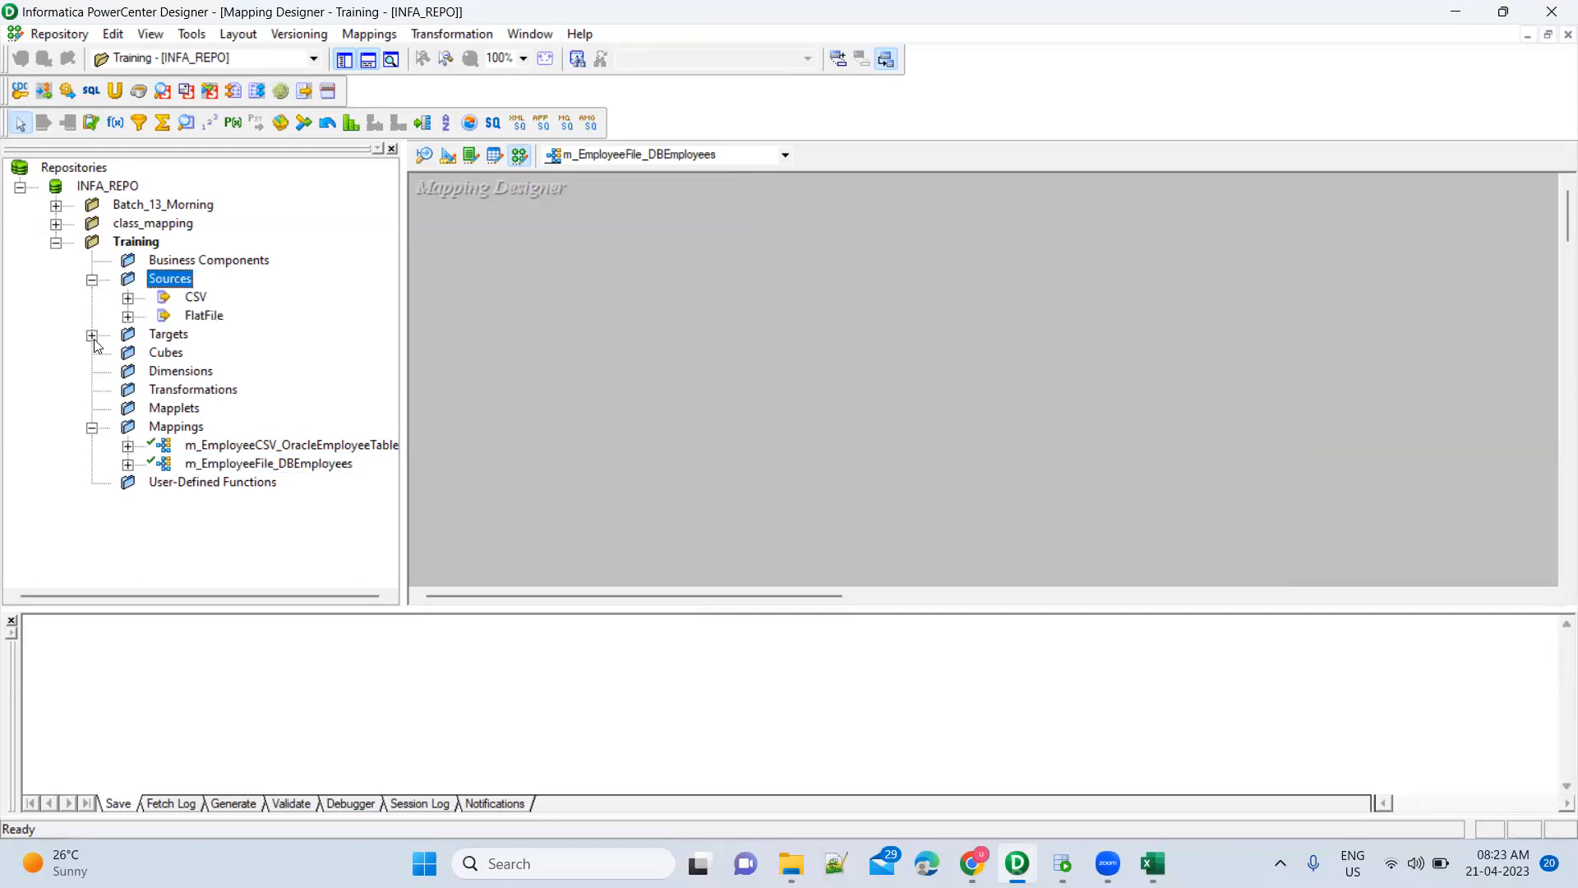
pyautogui.click(127, 317)
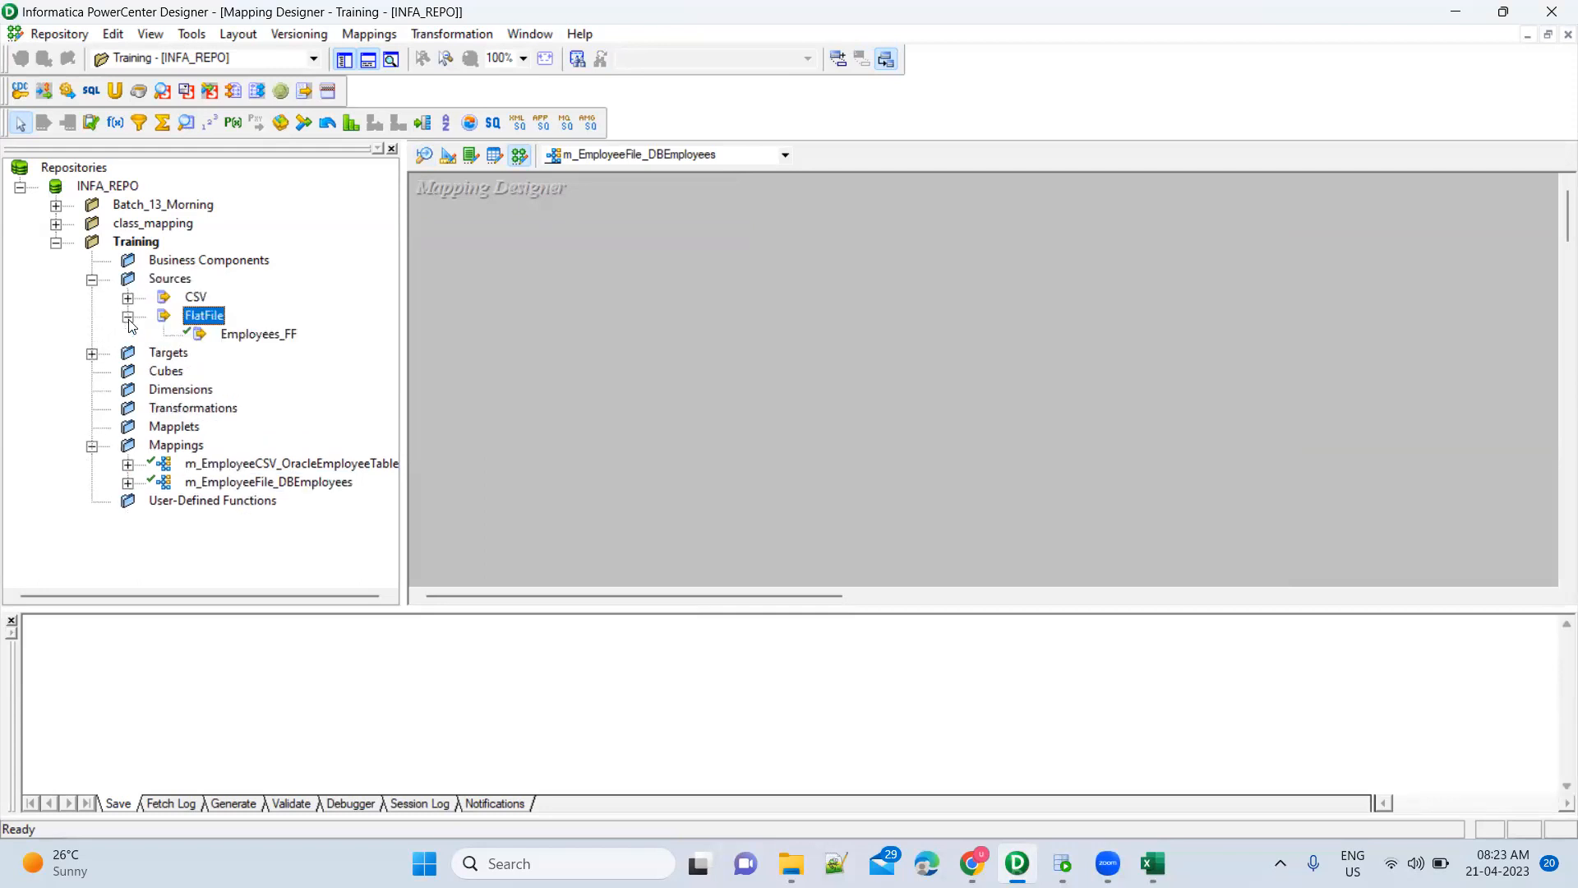
pyautogui.moveTo(262, 337); pyautogui.dragTo(479, 325)
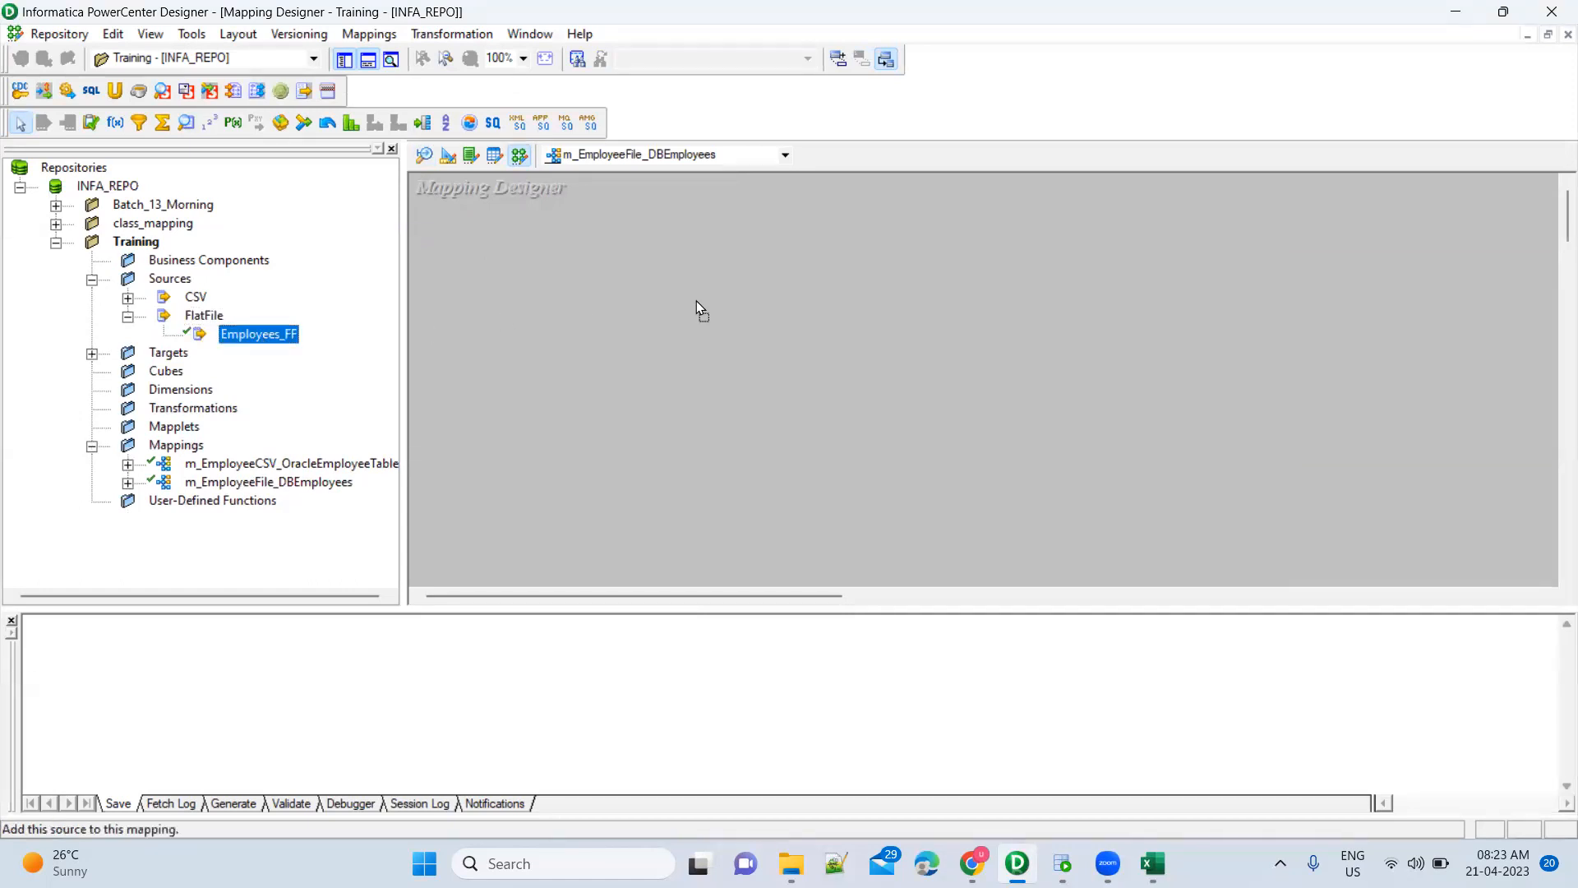
pyautogui.moveTo(790, 314); pyautogui.dragTo(790, 314)
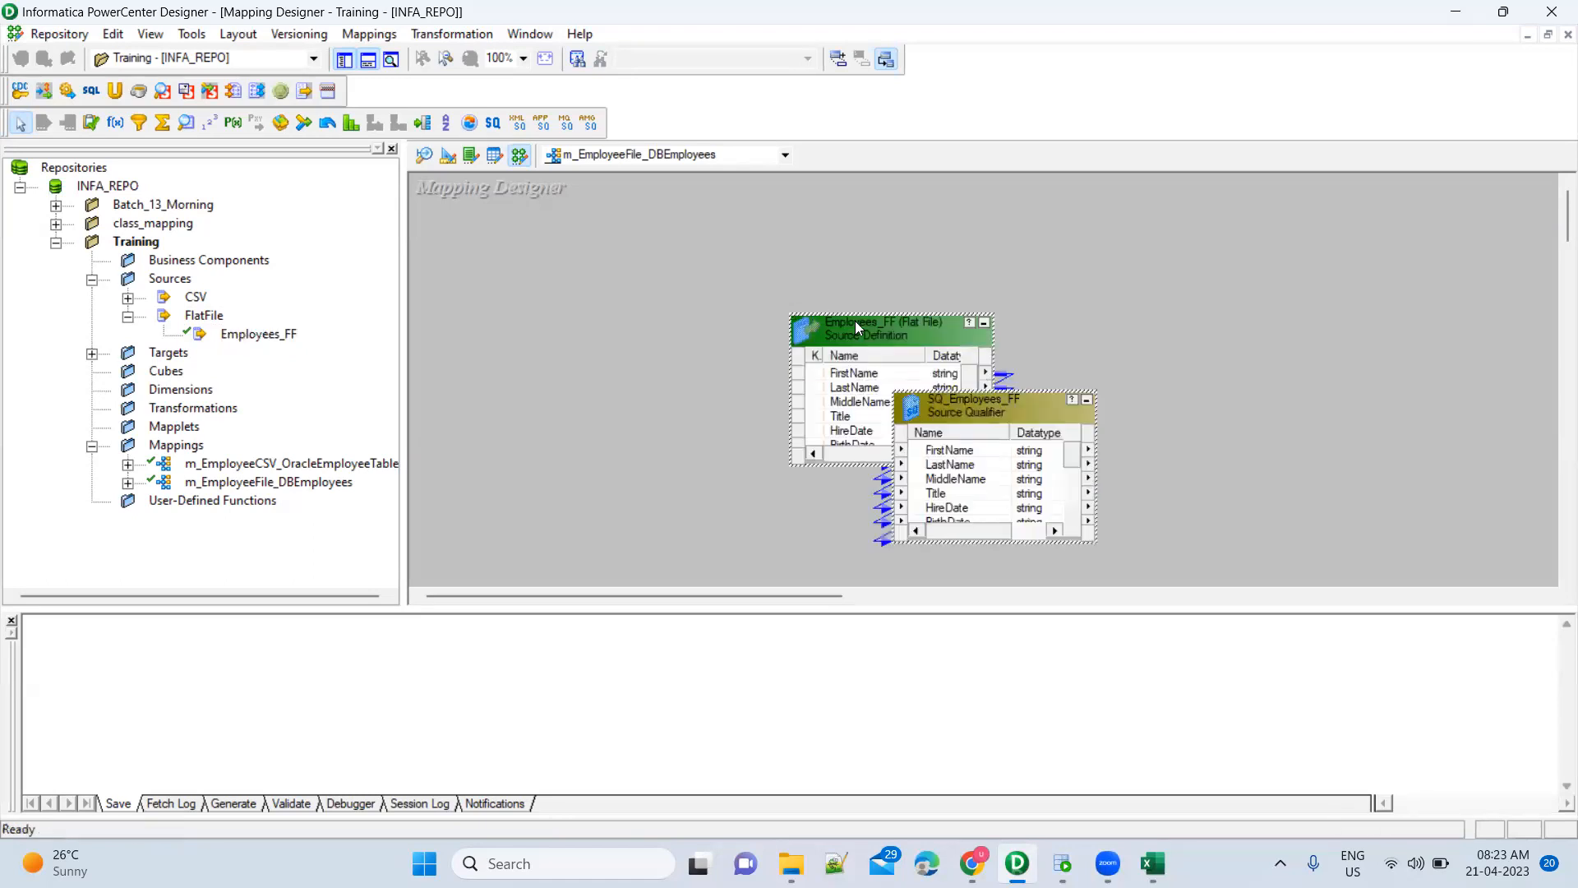
# Place Employees_FF and SQ_Employees_FF side by side, enlarging both so all ports show
pyautogui.click(860, 329)
pyautogui.moveTo(723, 332)
pyautogui.mouseDown()
pyautogui.moveTo(562, 310)
pyautogui.moveTo(547, 255)
pyautogui.mouseUp()
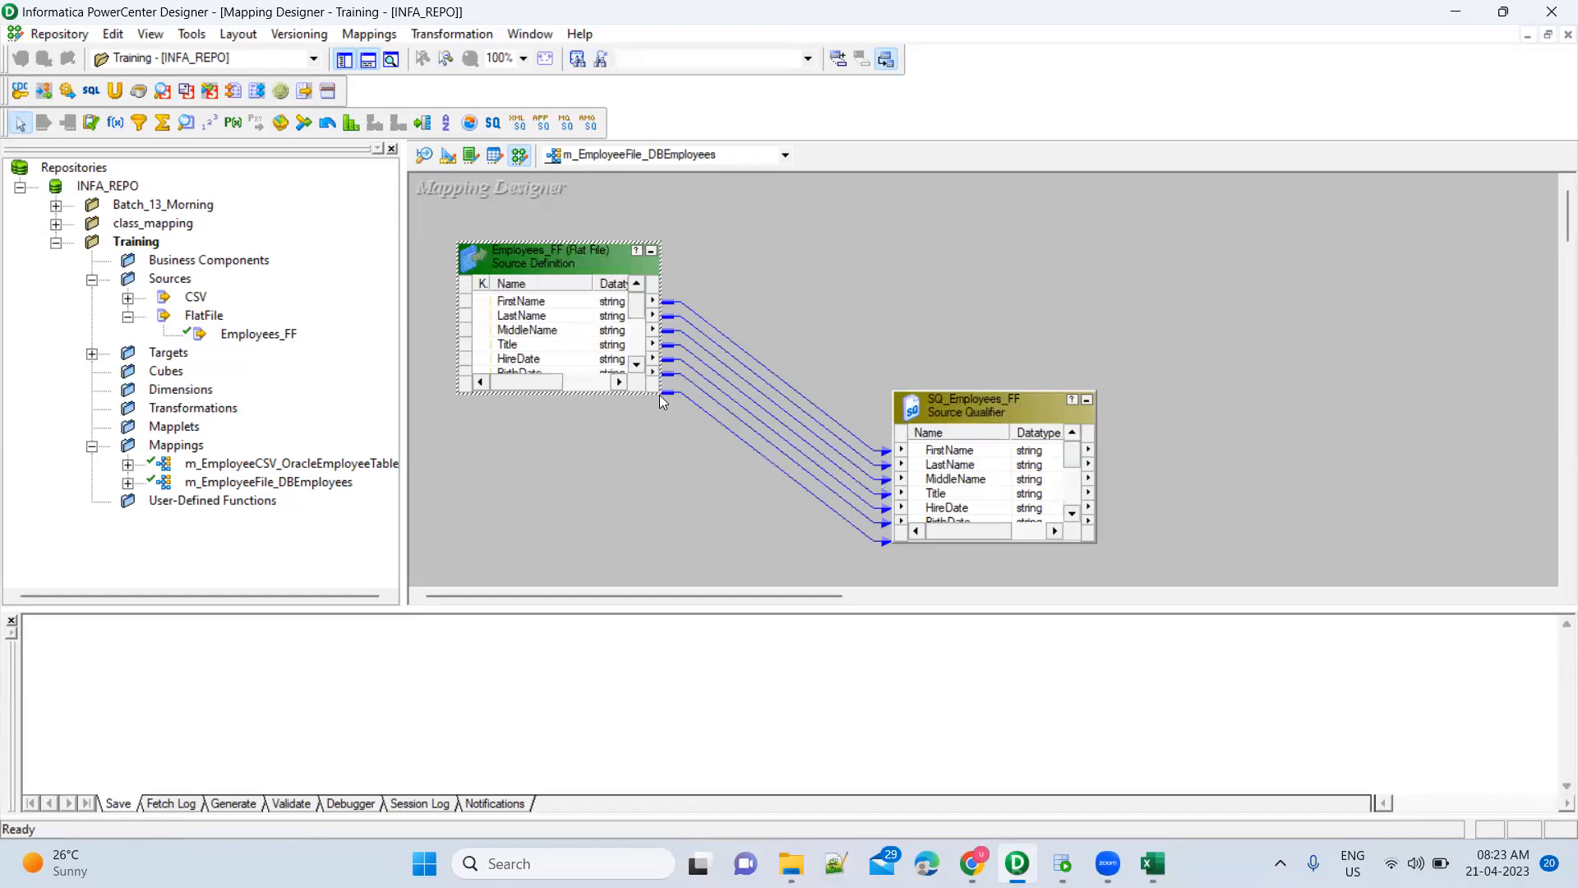
pyautogui.moveTo(662, 396); pyautogui.dragTo(693, 522)
pyautogui.moveTo(960, 402); pyautogui.dragTo(841, 255)
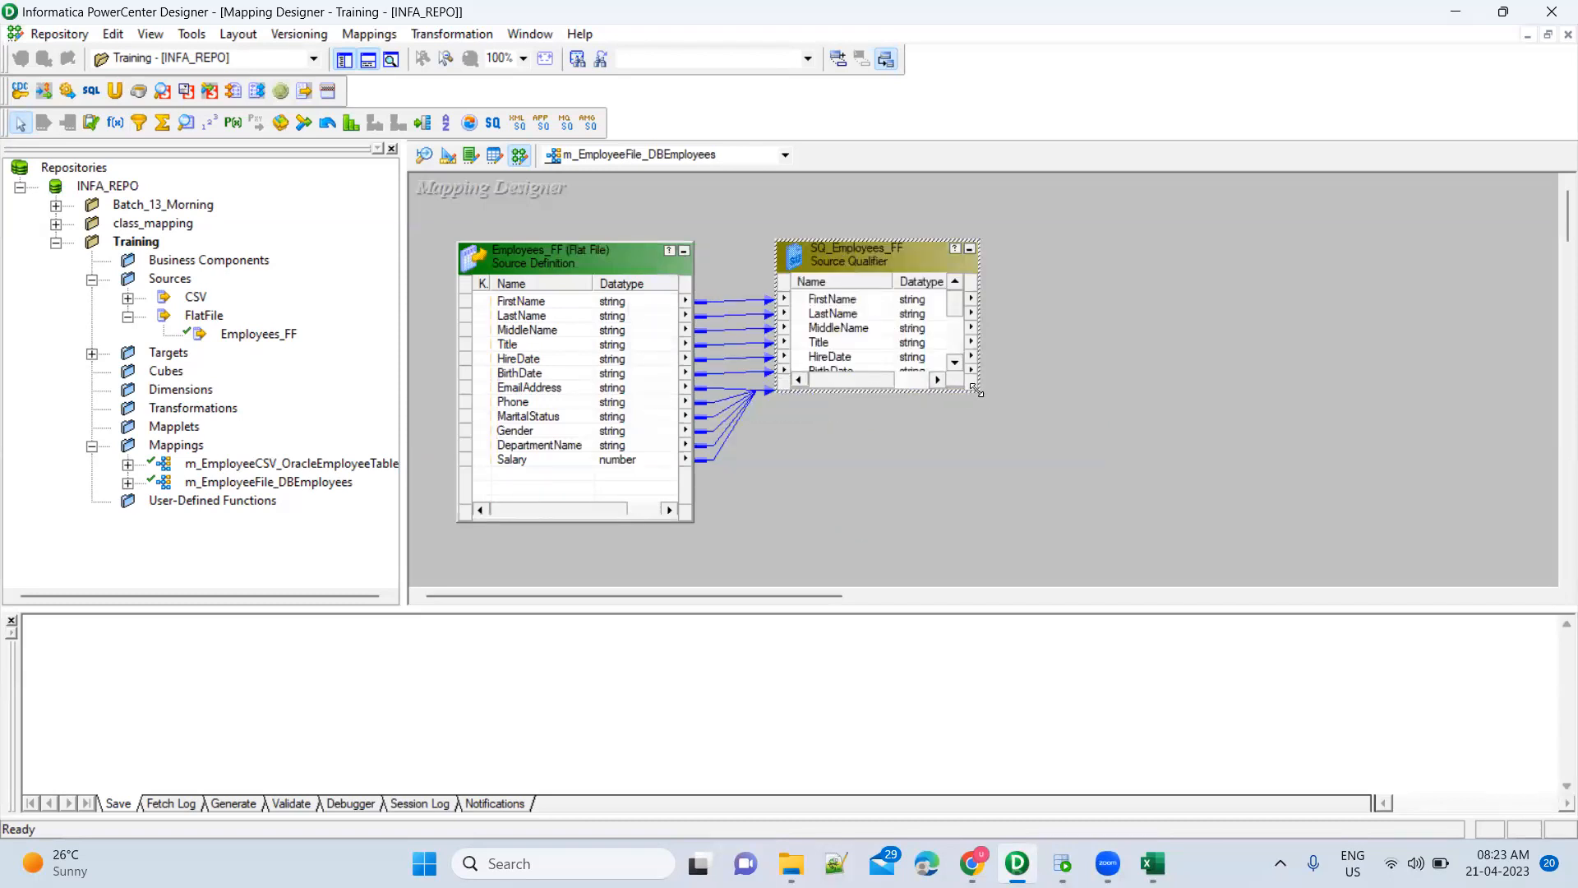
pyautogui.moveTo(978, 392); pyautogui.dragTo(1018, 513)
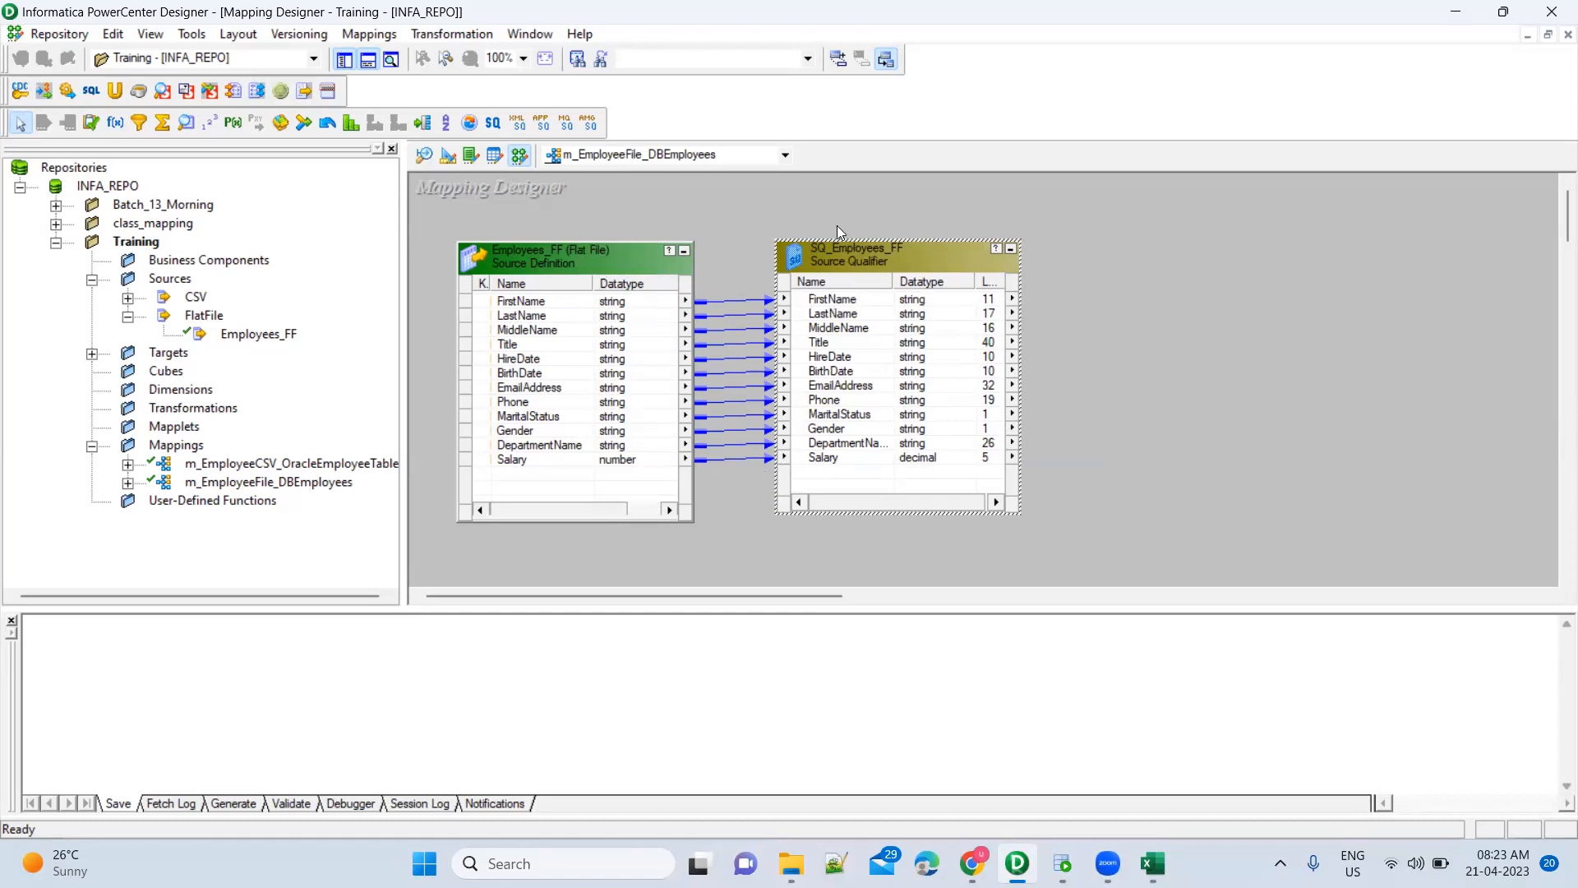
pyautogui.moveTo(746, 209); pyautogui.dragTo(1050, 533)
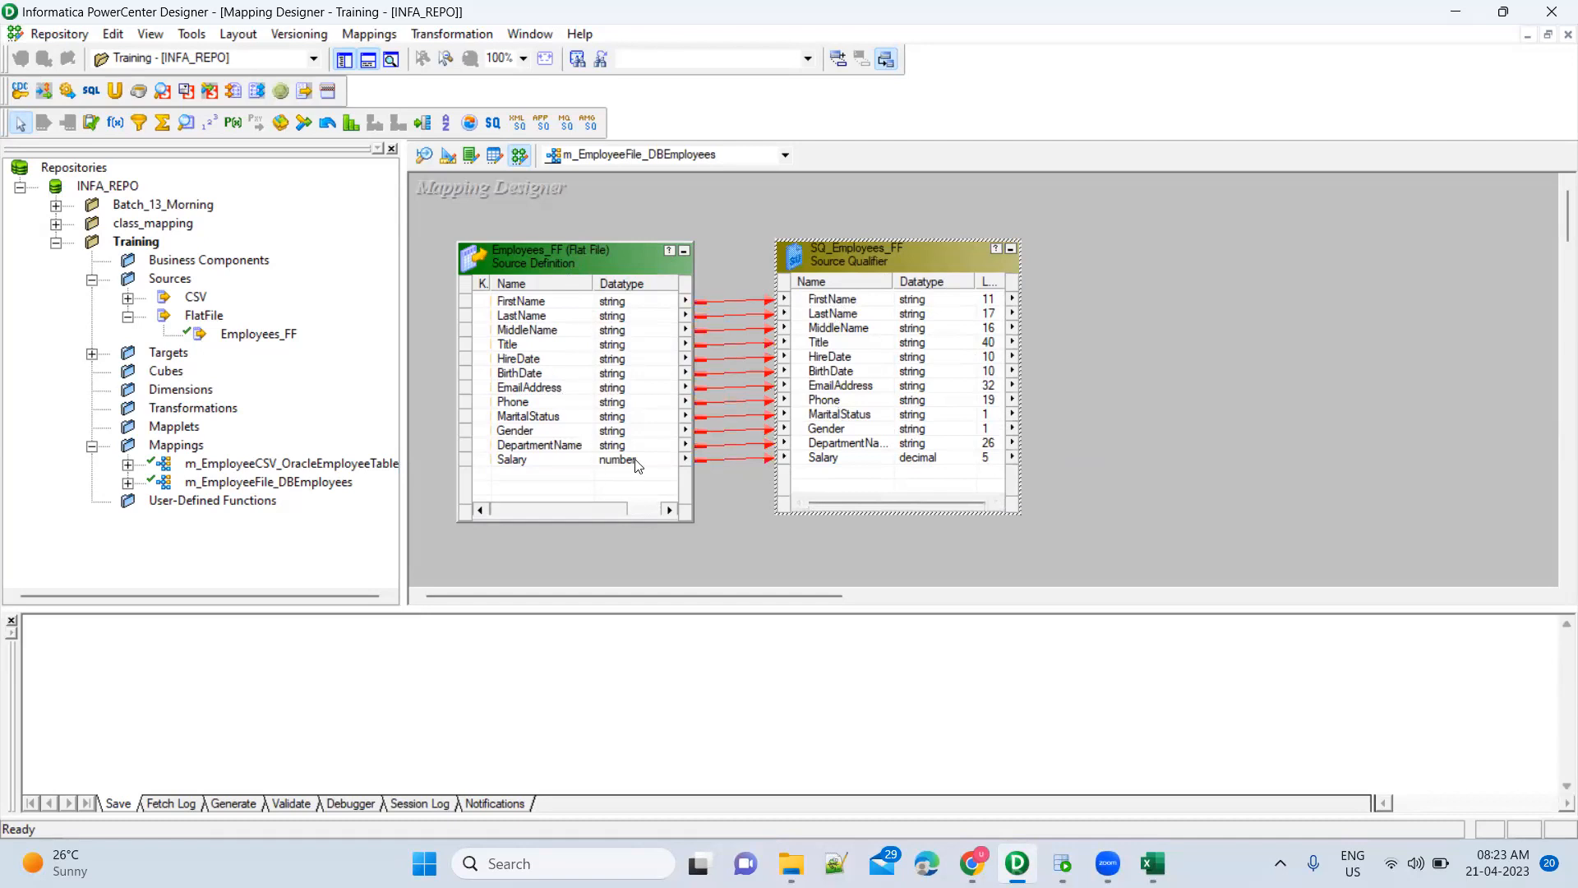
# Inspect SQ_Employees_FF ports HireDate, Title, EmailAddress through Salary, and MaritalStatus
pyautogui.click(612, 260)
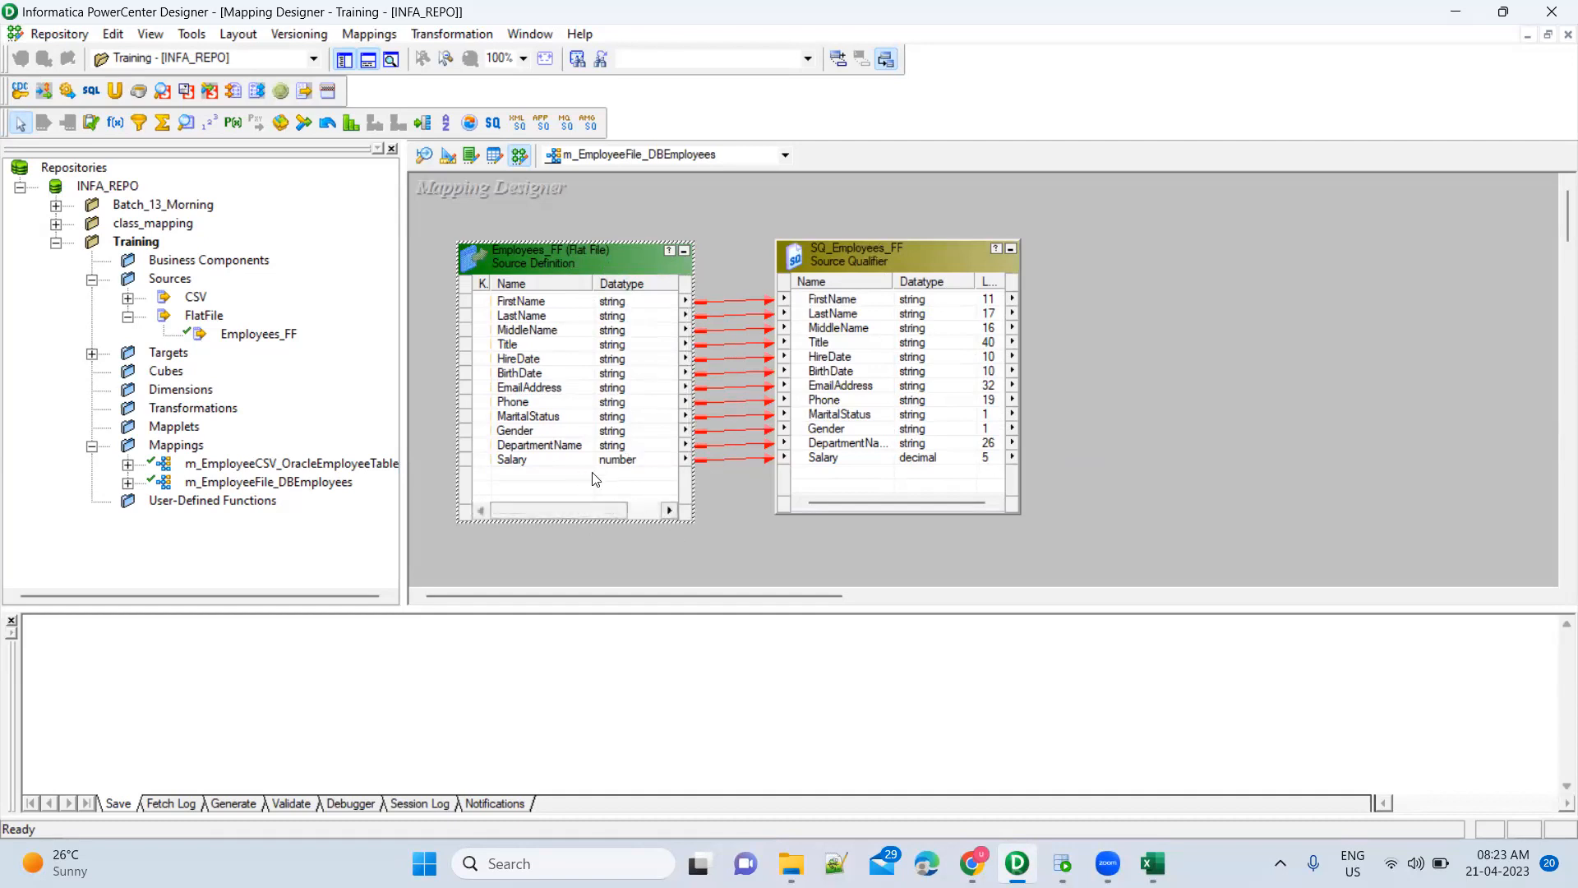
pyautogui.click(846, 358)
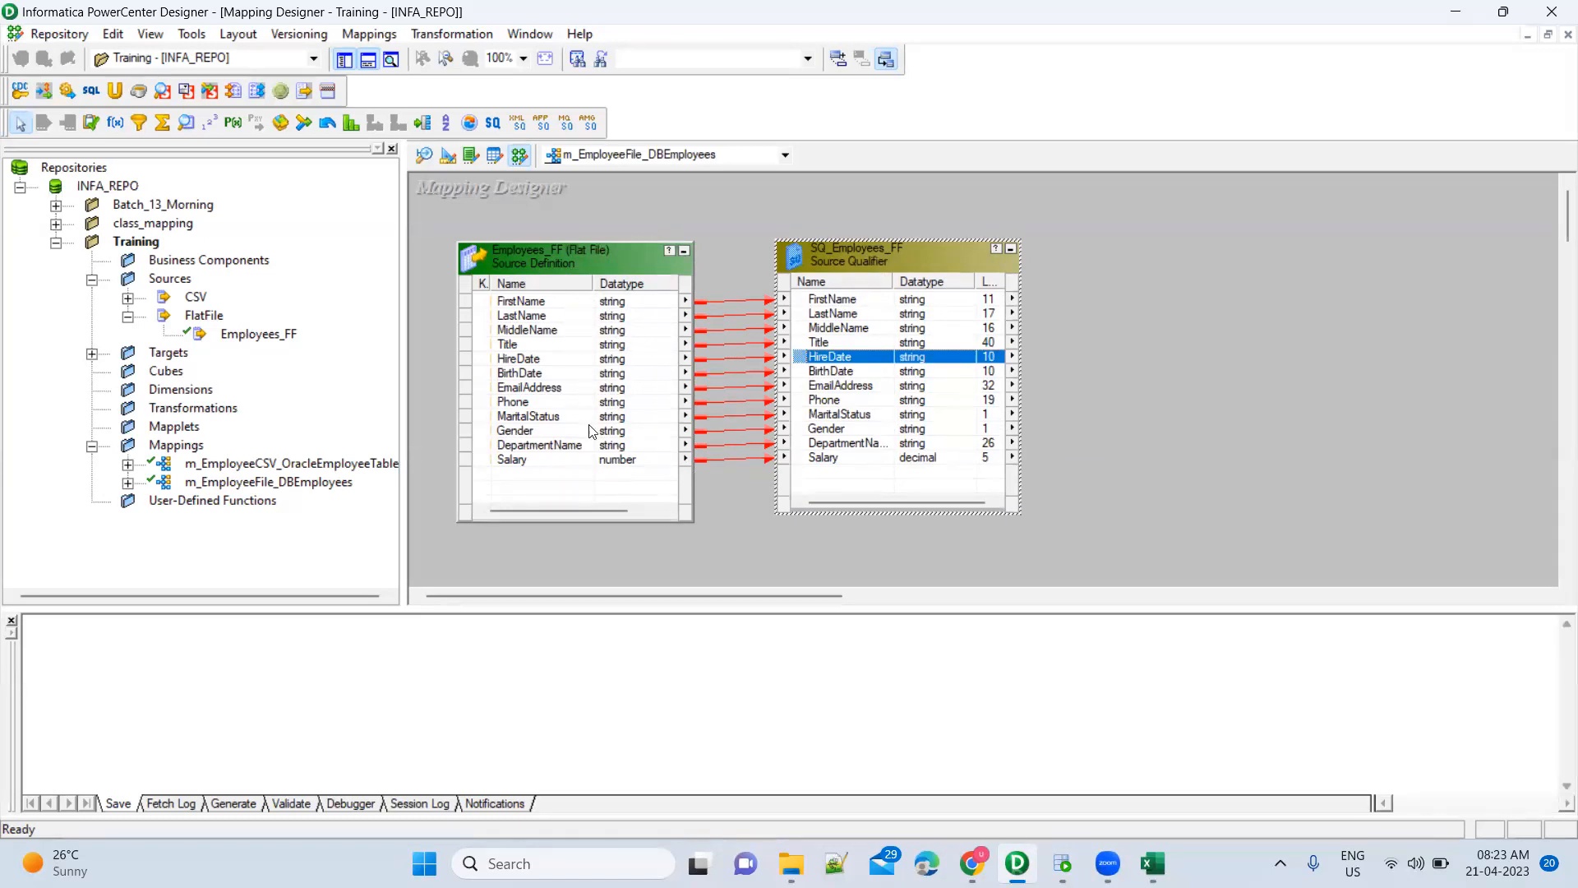
pyautogui.click(894, 342)
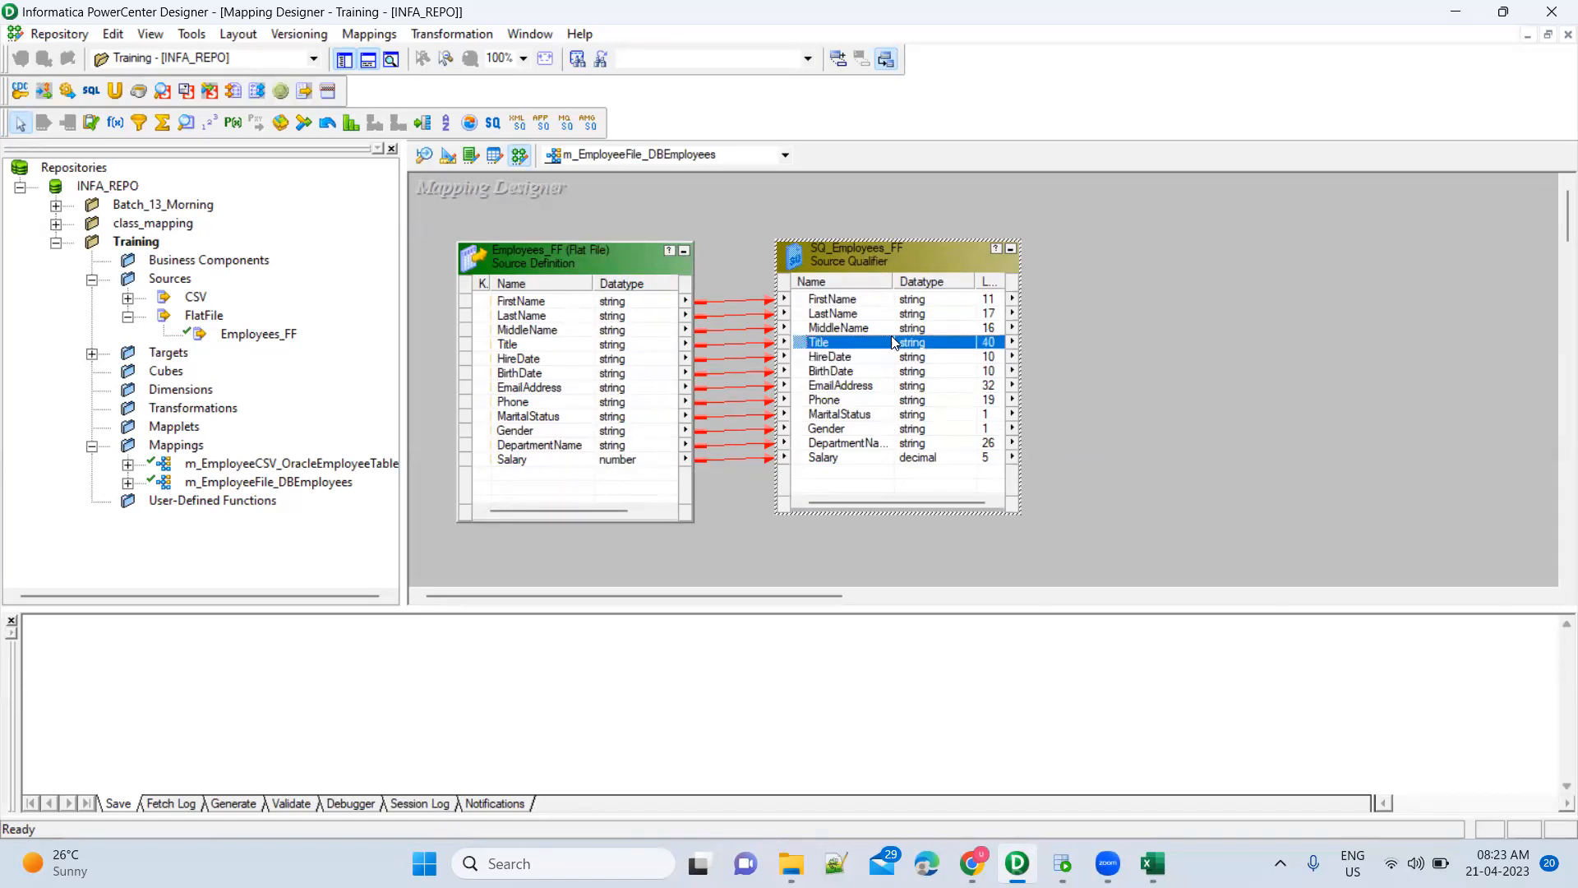
pyautogui.click(843, 387)
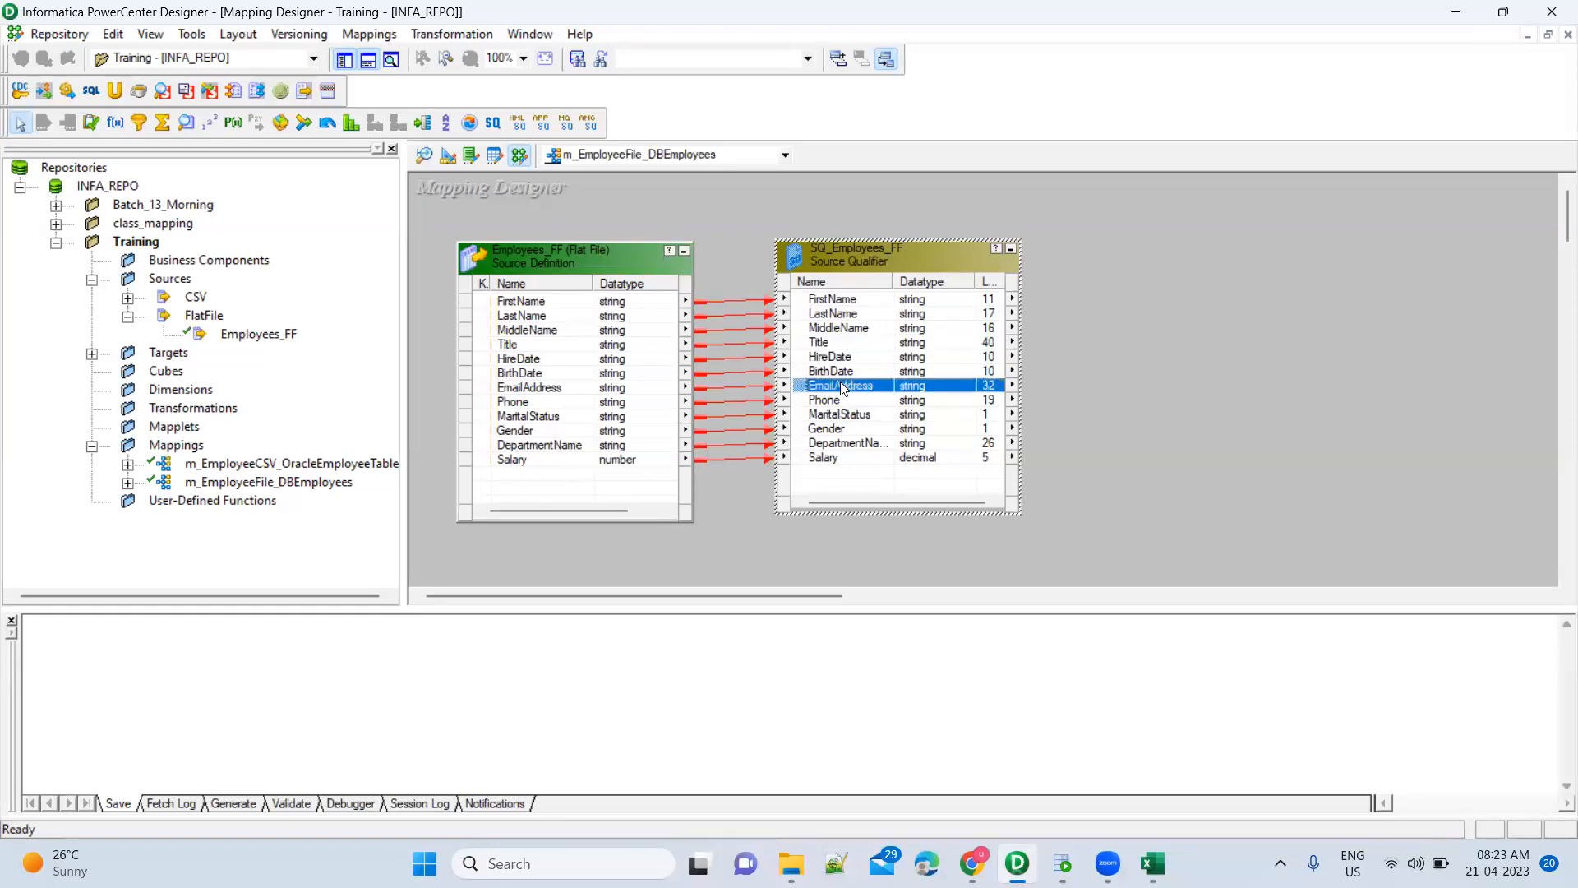
pyautogui.keyDown('shift'); pyautogui.click(842, 468); pyautogui.keyUp('shift')
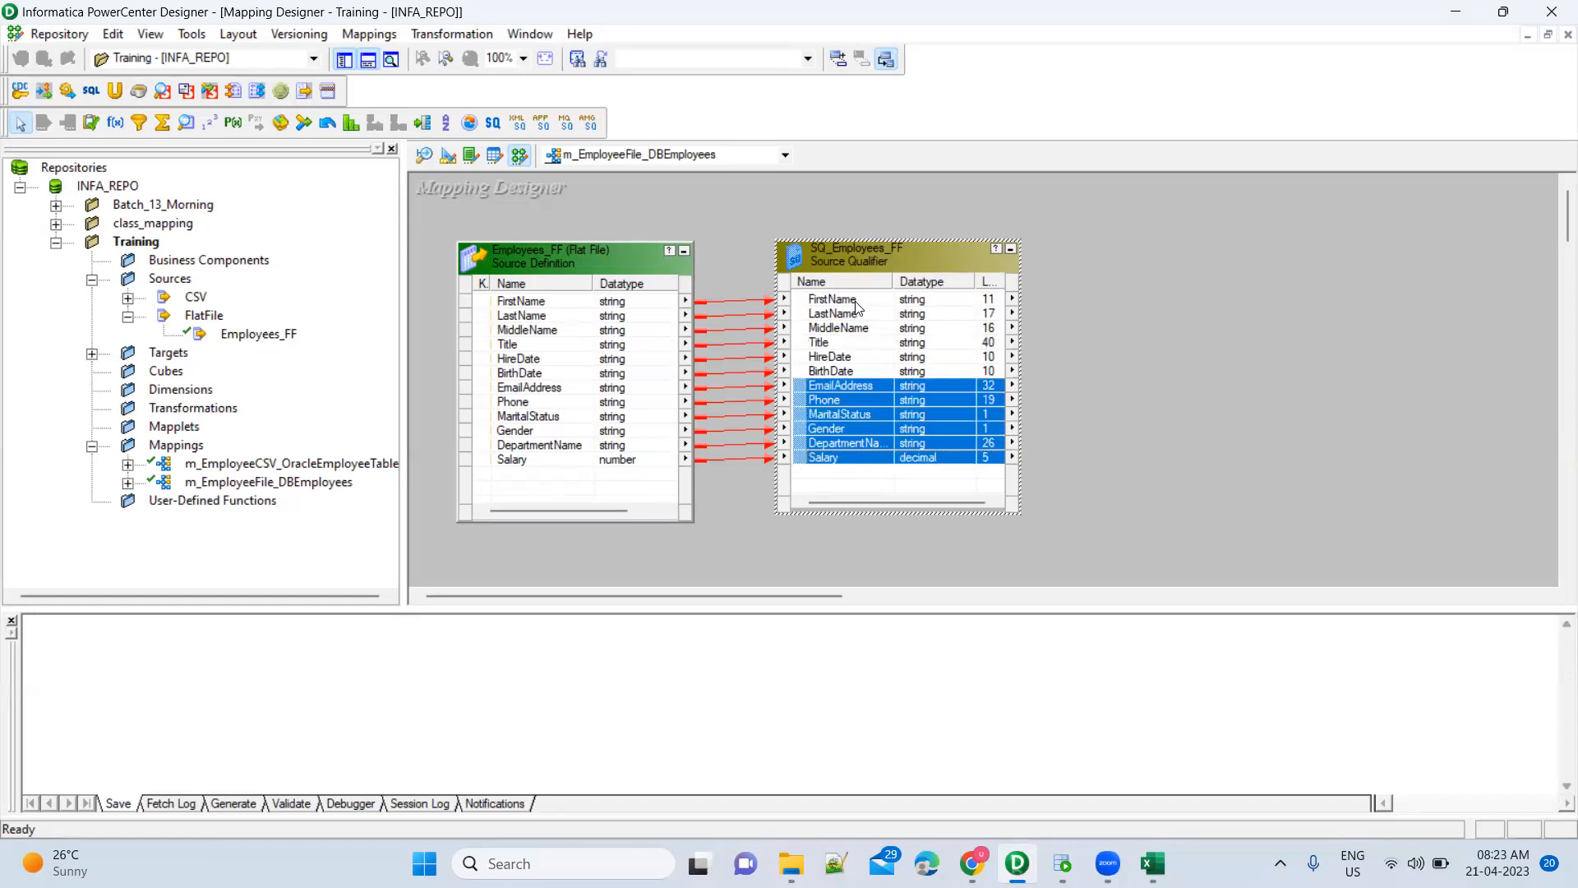
pyautogui.click(910, 359)
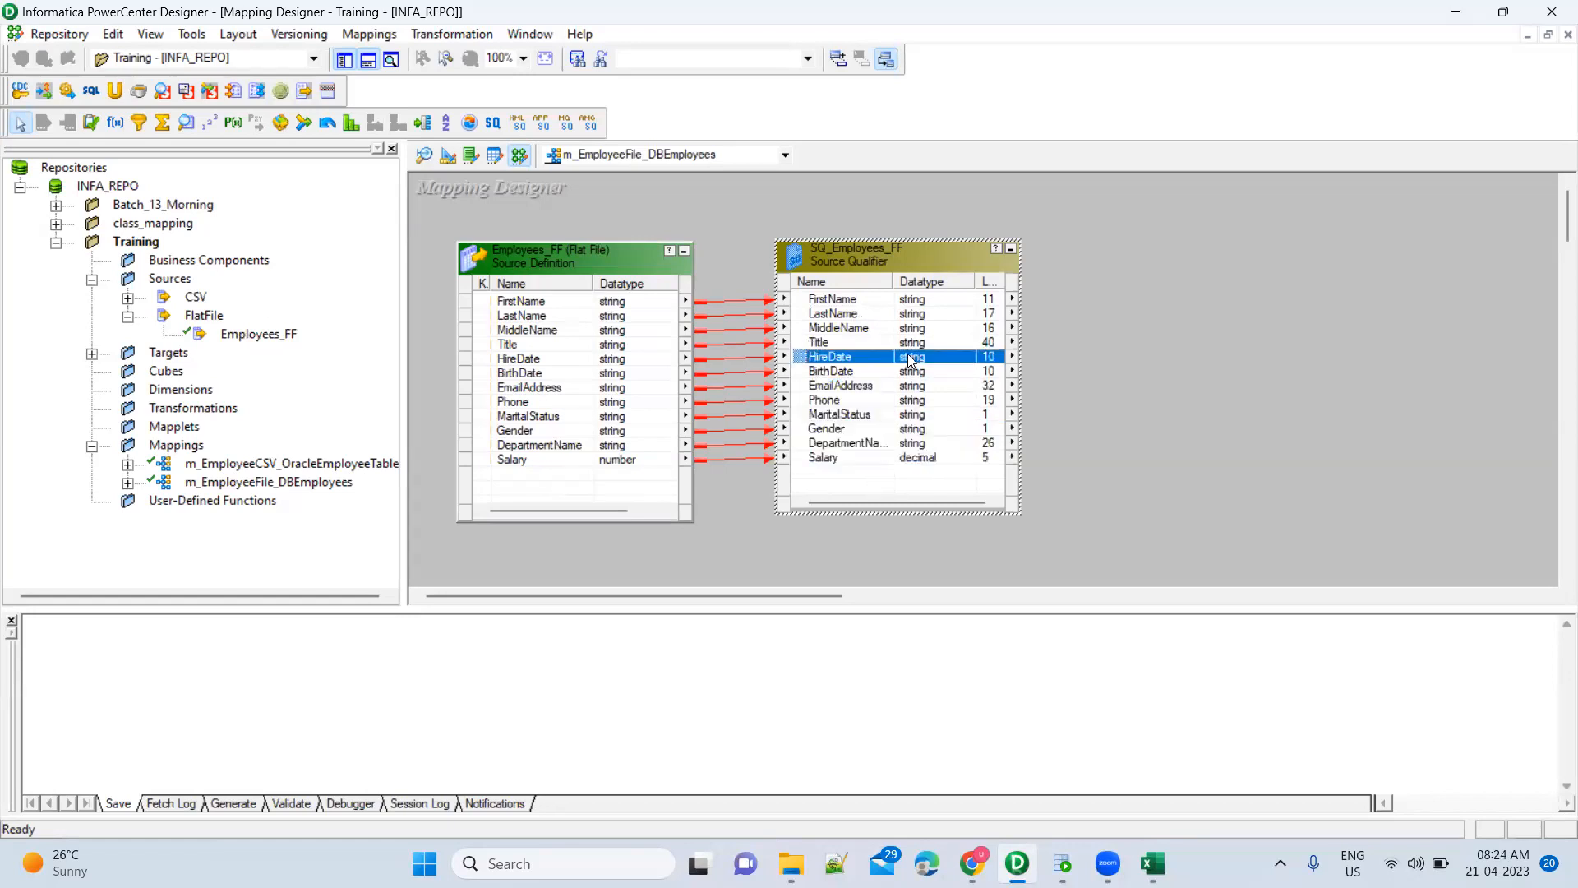
pyautogui.click(732, 258)
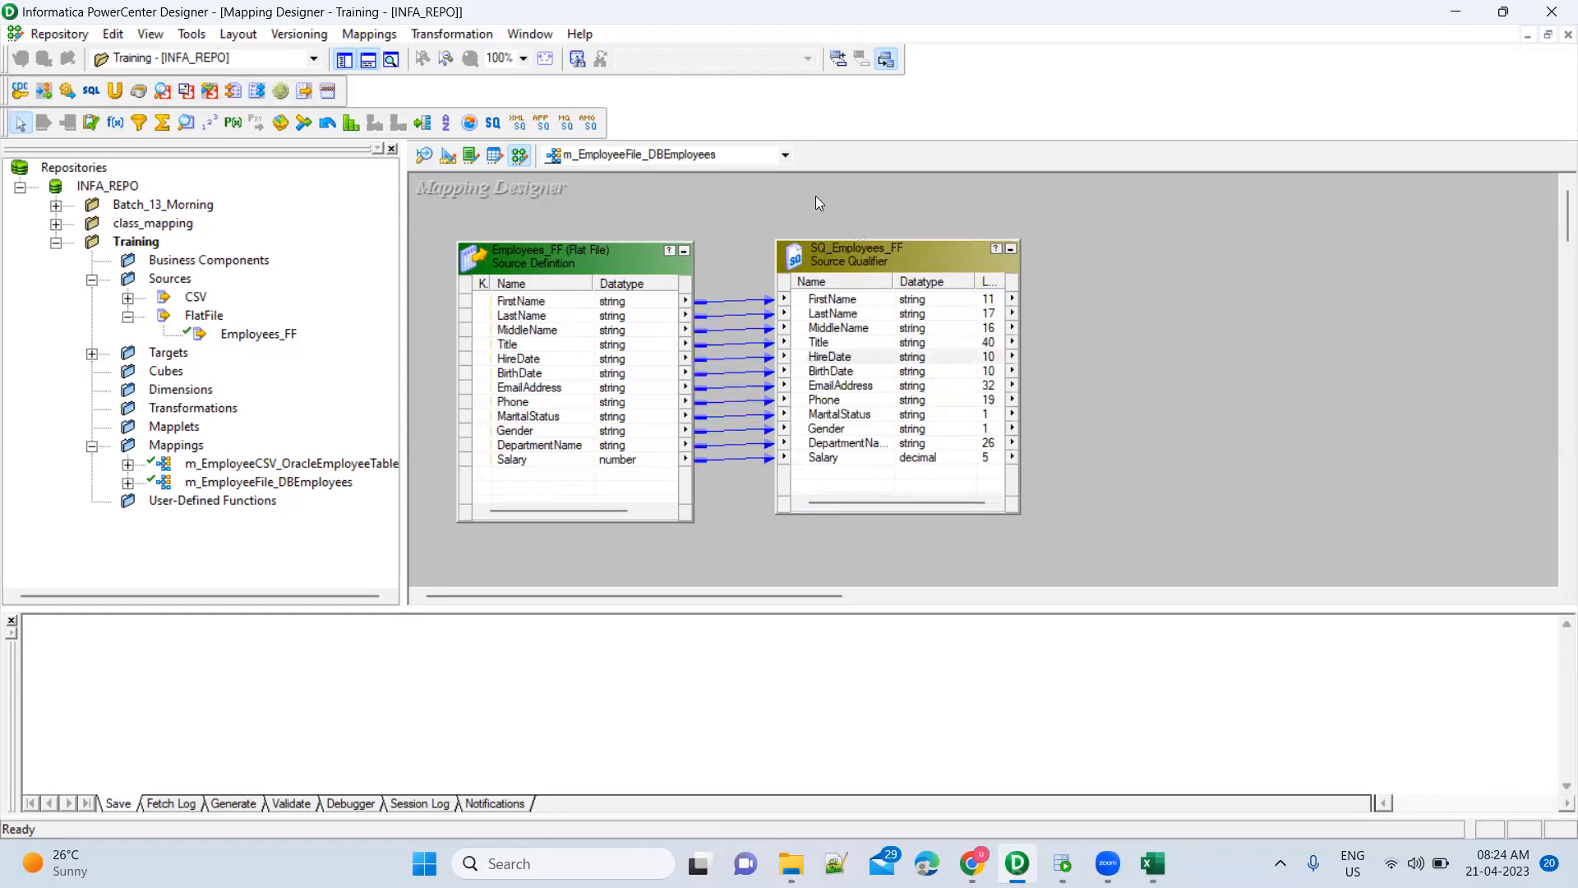
pyautogui.click(865, 412)
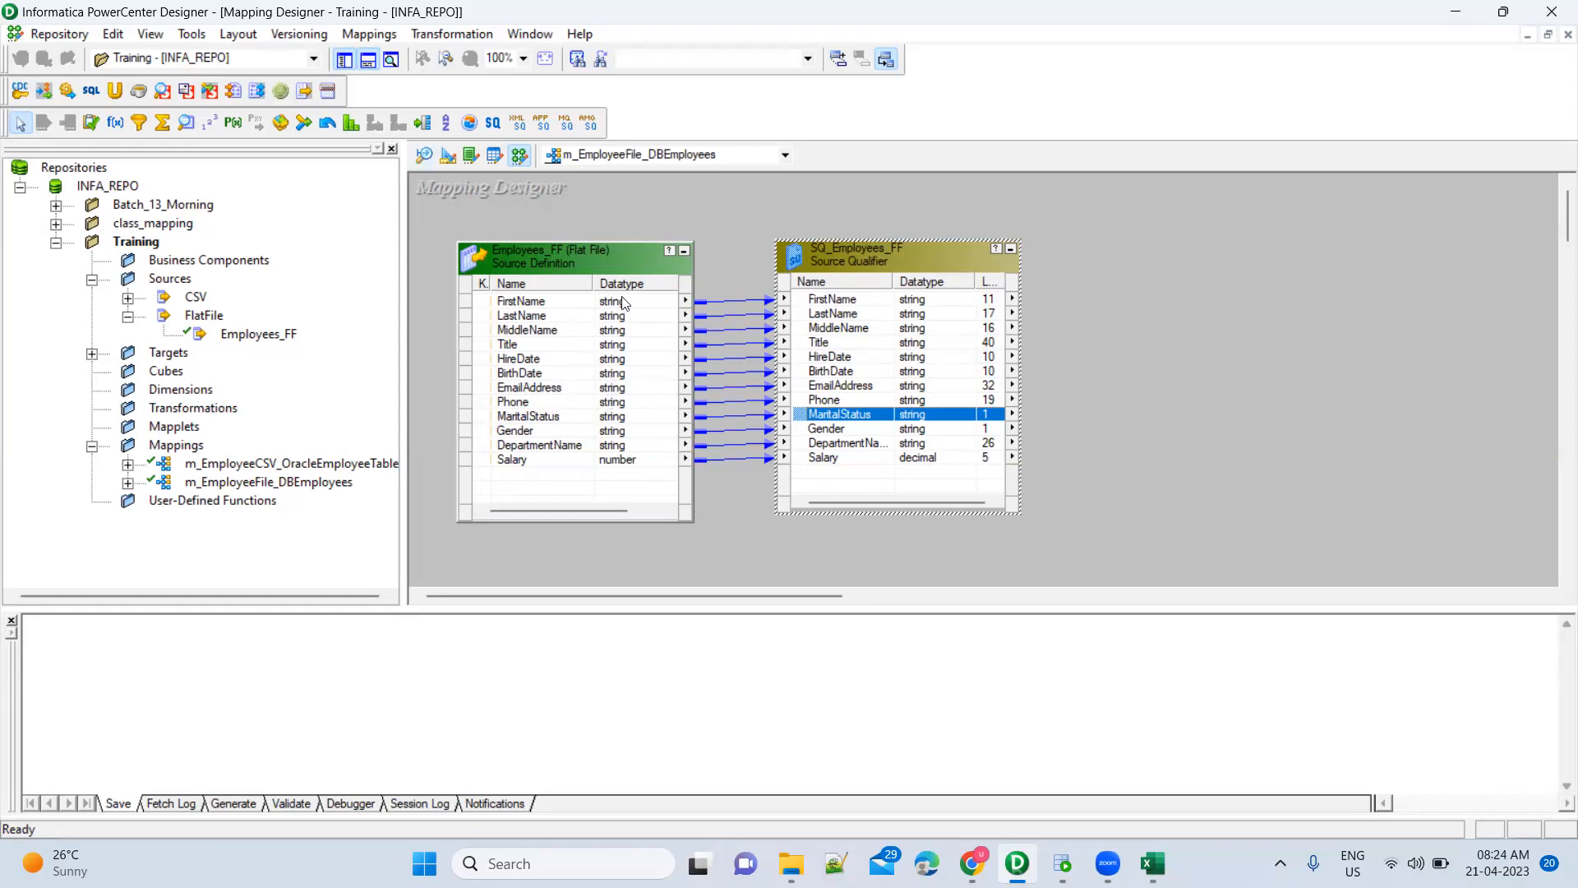
pyautogui.click(641, 284)
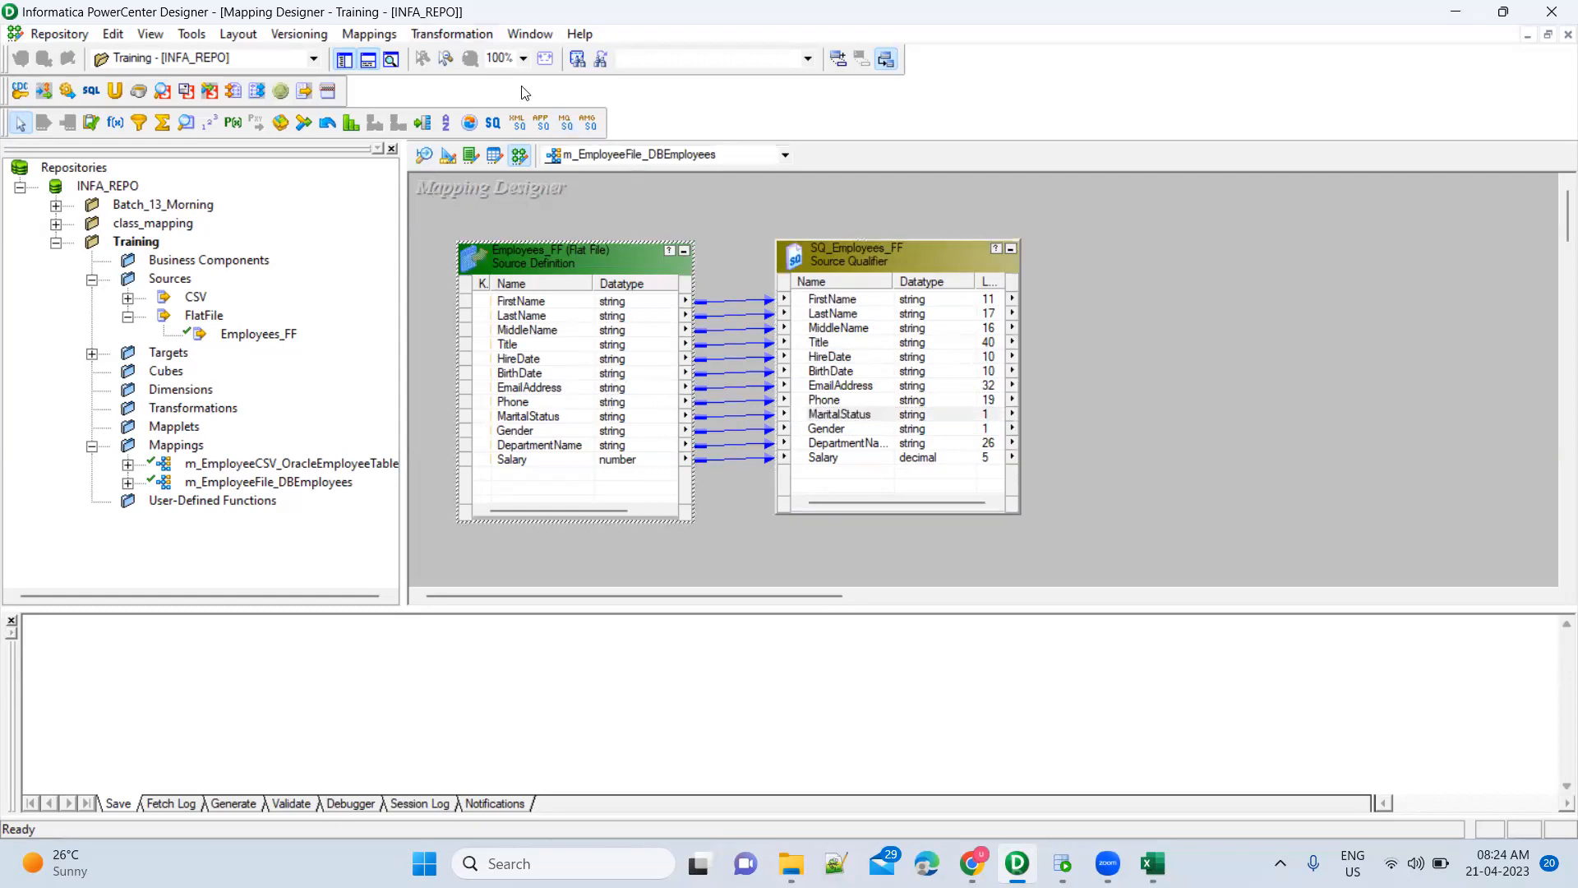
# Browse Employees_FF's LastName and Gender columns in the Source Analyzer, then bring Employees.csv up in Excel
pyautogui.click(425, 157)
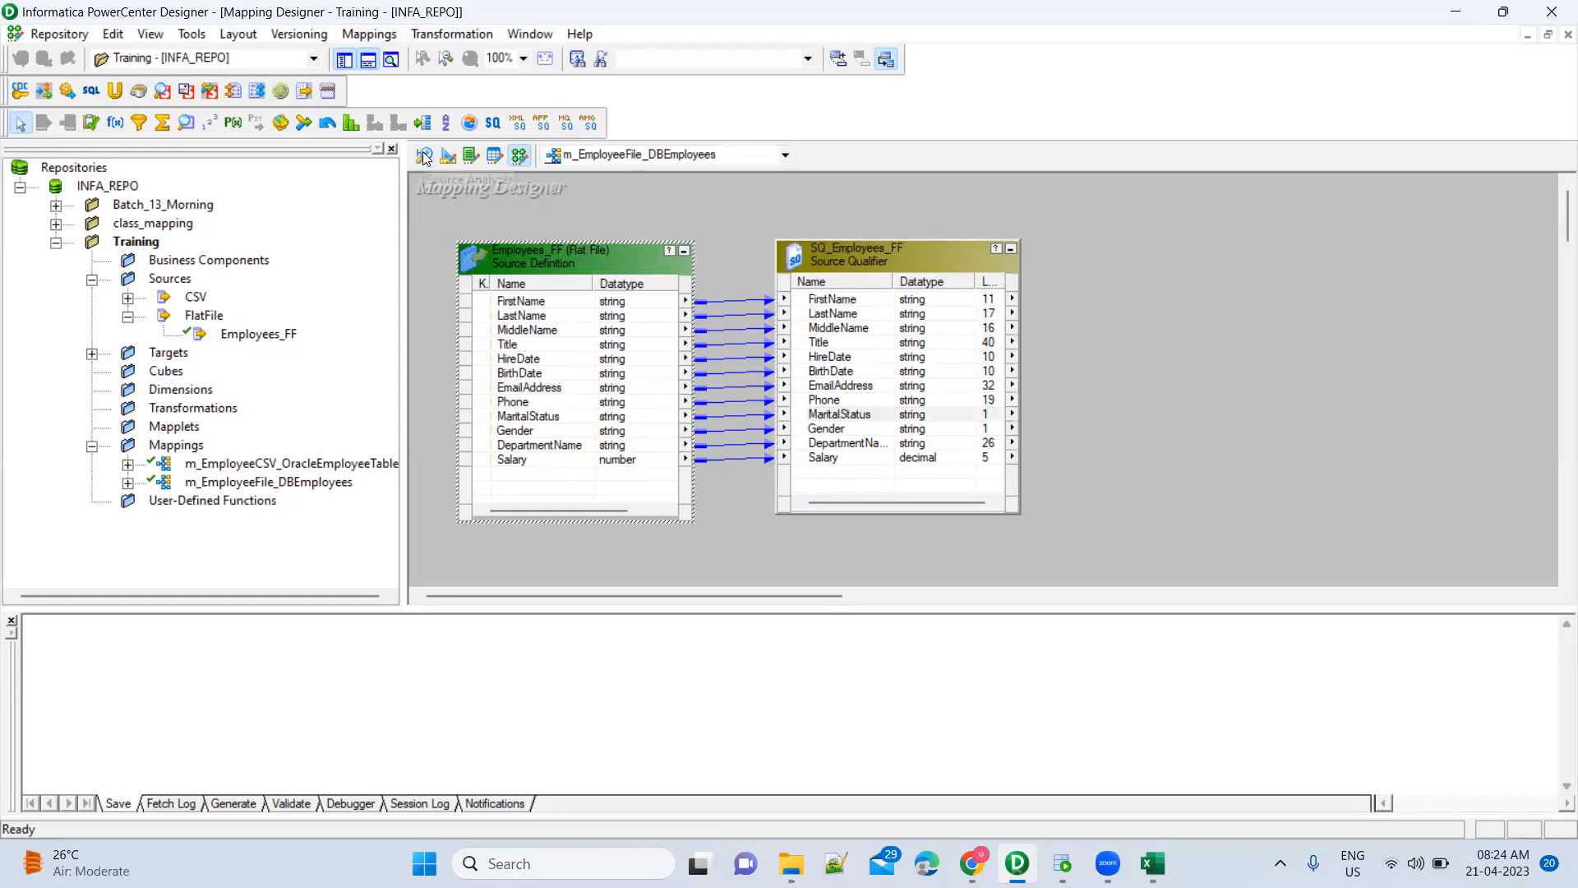
pyautogui.click(1025, 316)
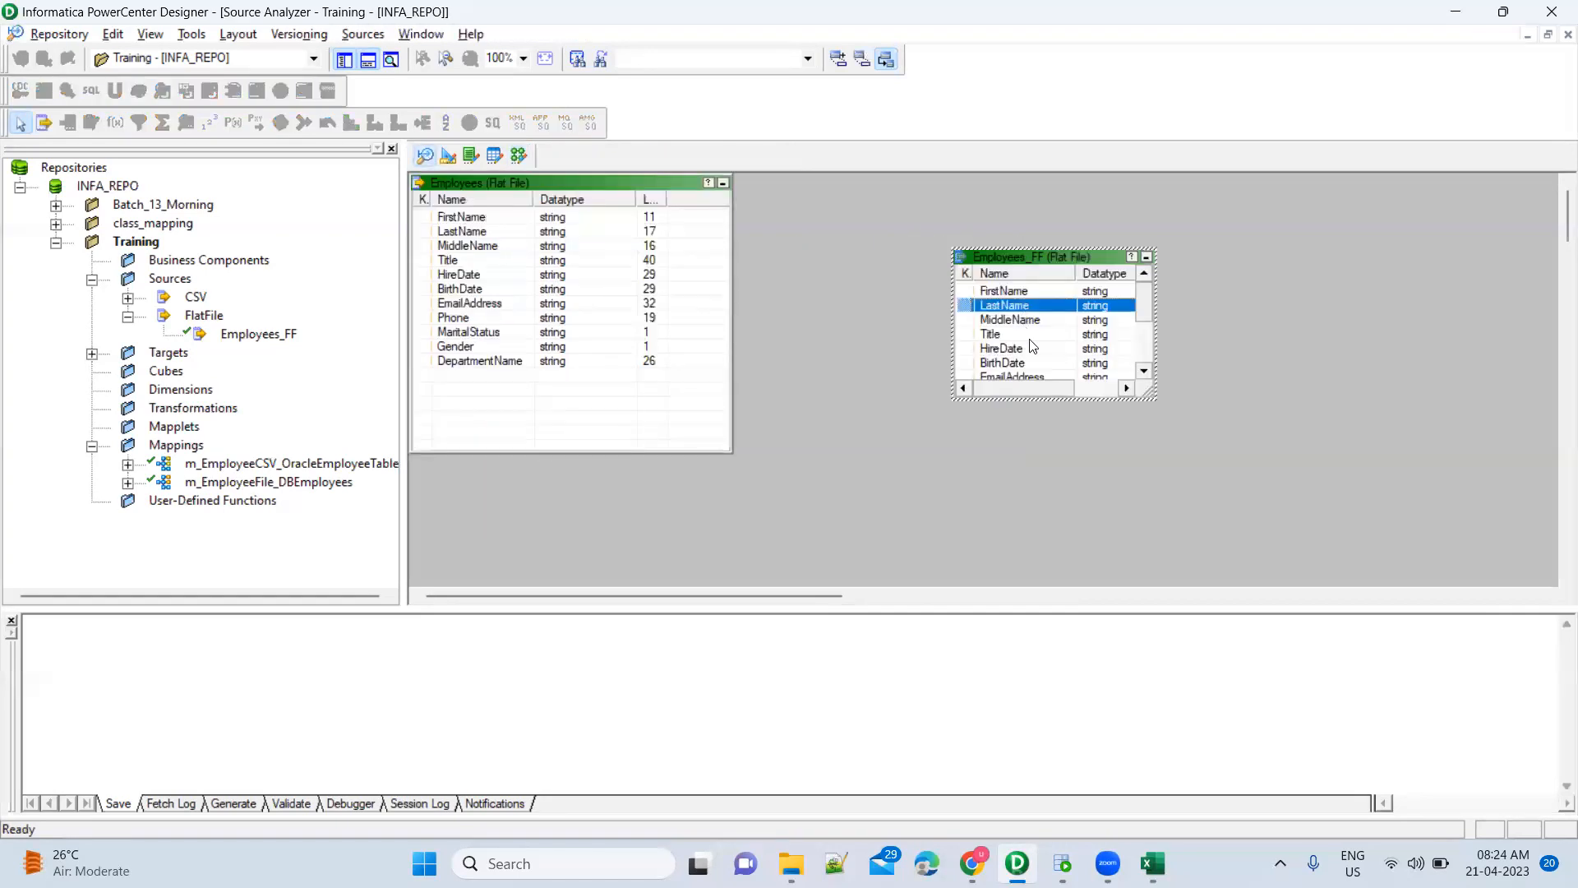
pyautogui.scroll(-2, 1046, 356)
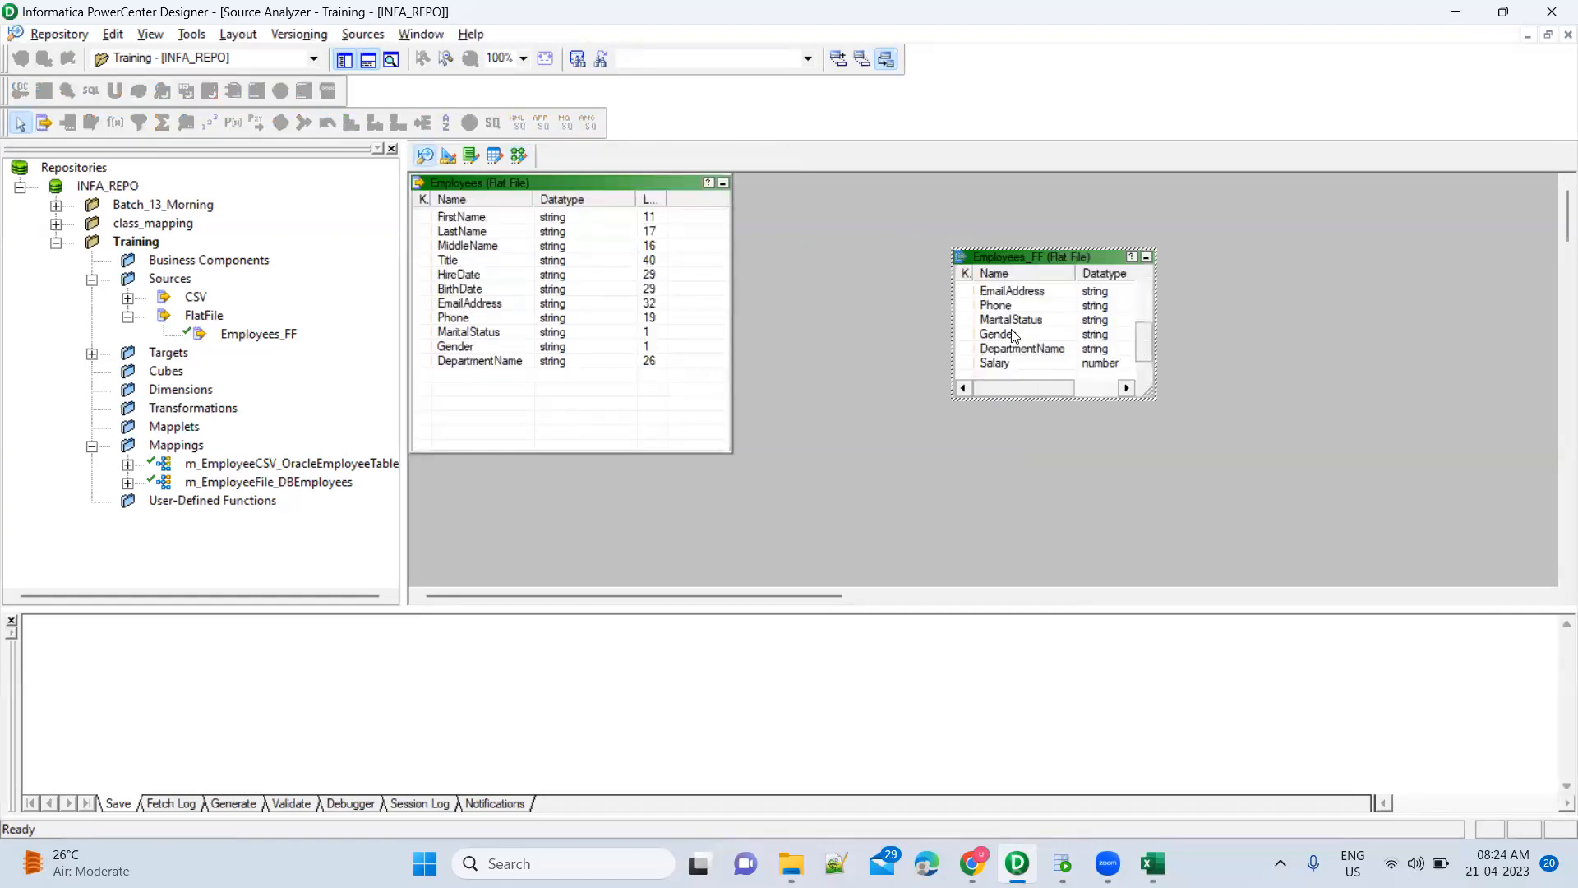
pyautogui.click(1053, 337)
pyautogui.scroll(1, 1053, 340)
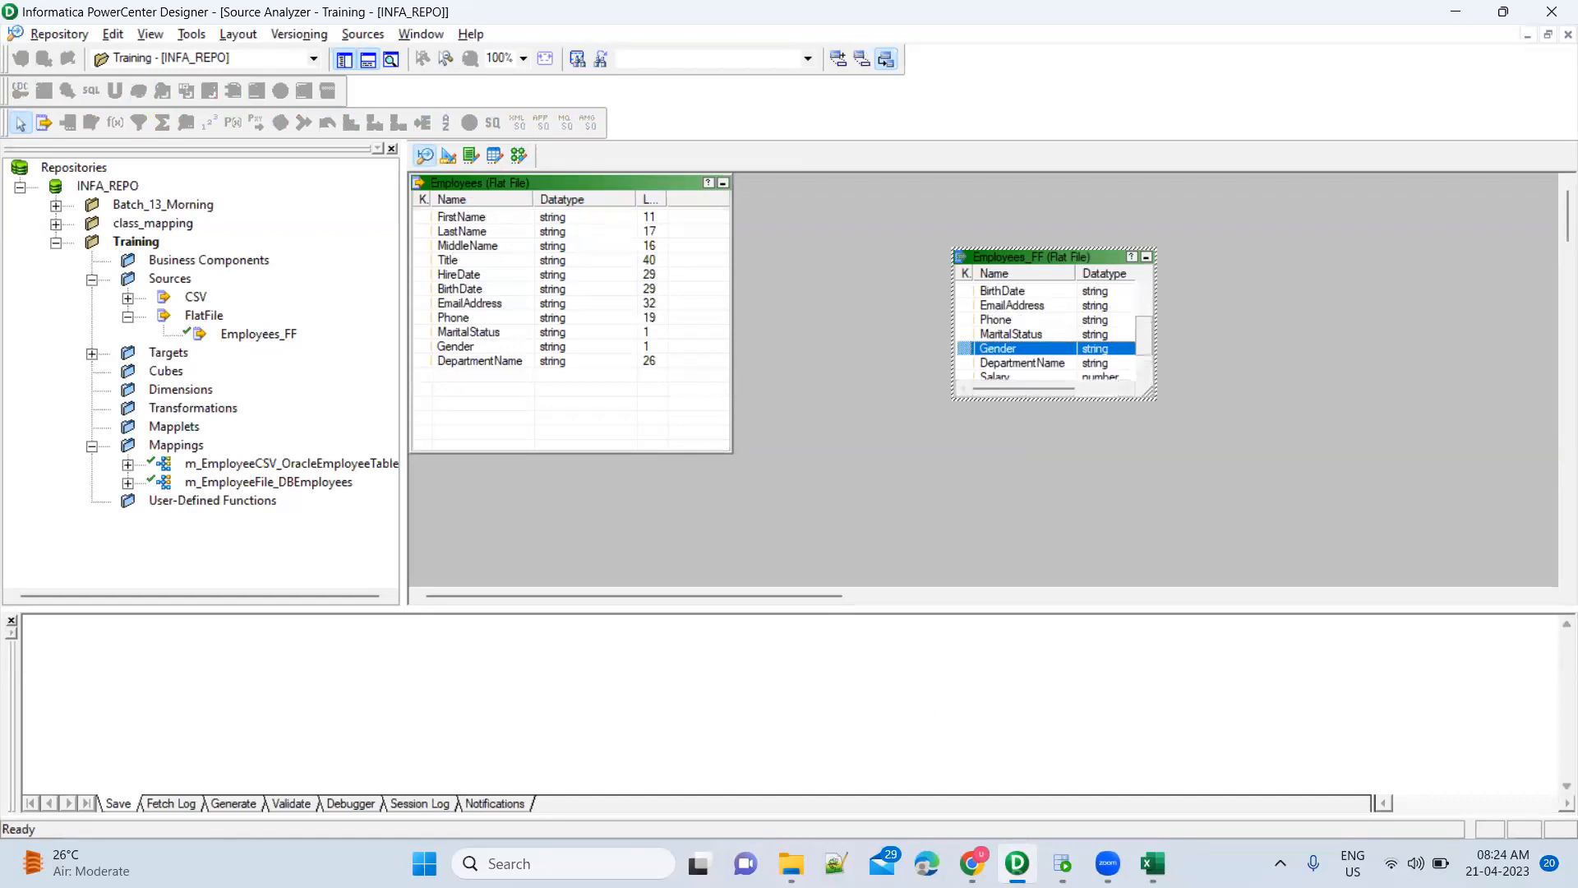
pyautogui.moveTo(1152, 863)
pyautogui.click(1242, 778)
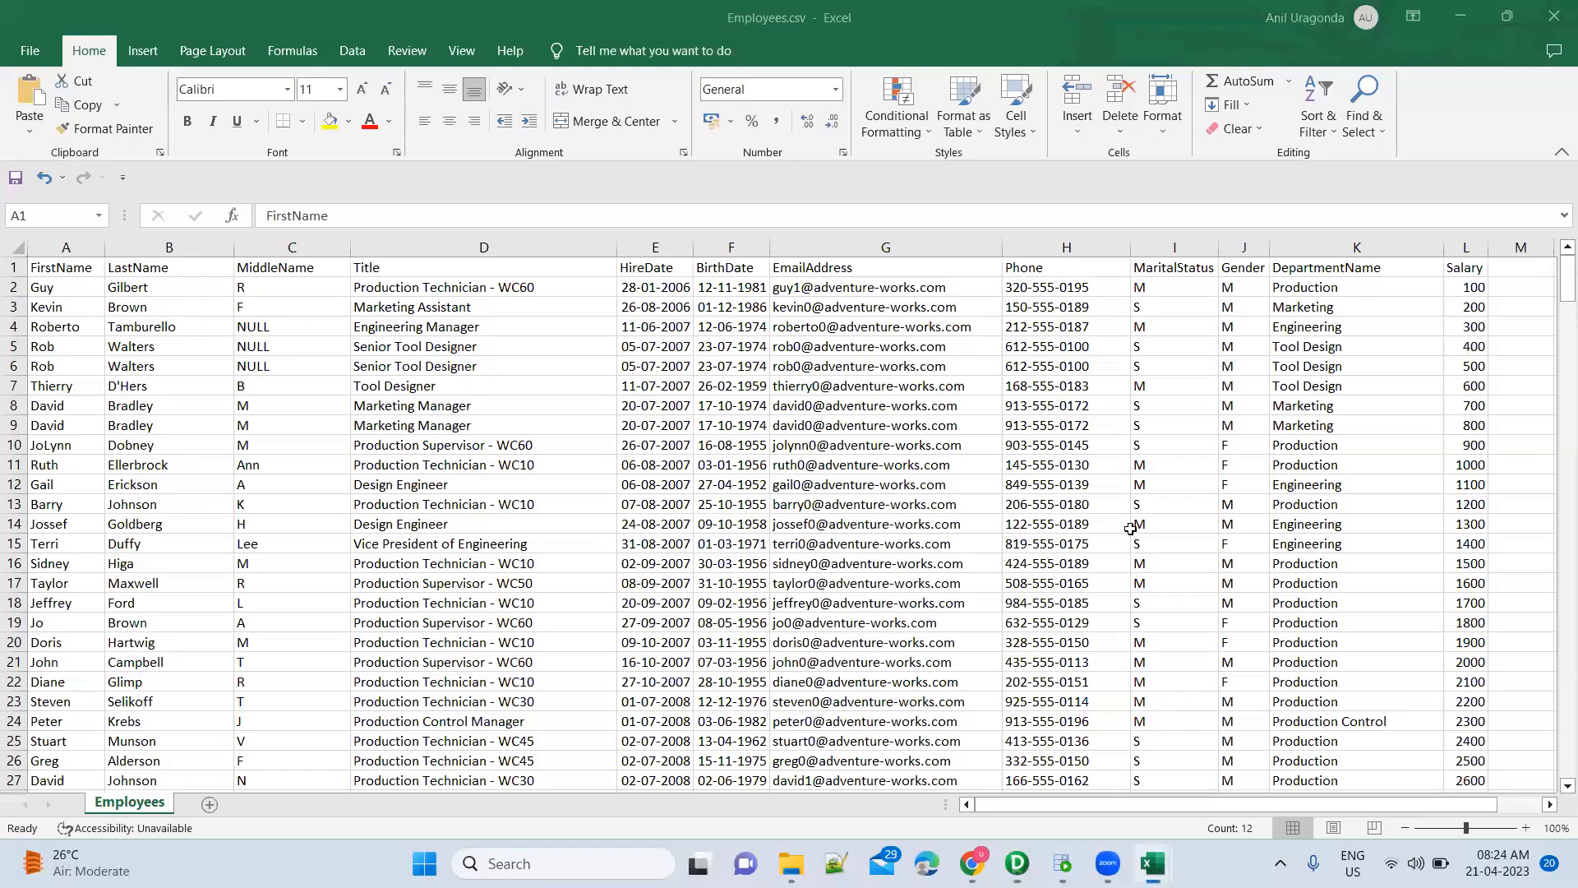
pyautogui.hotkey('alt', 'Tab')
pyautogui.click(518, 163)
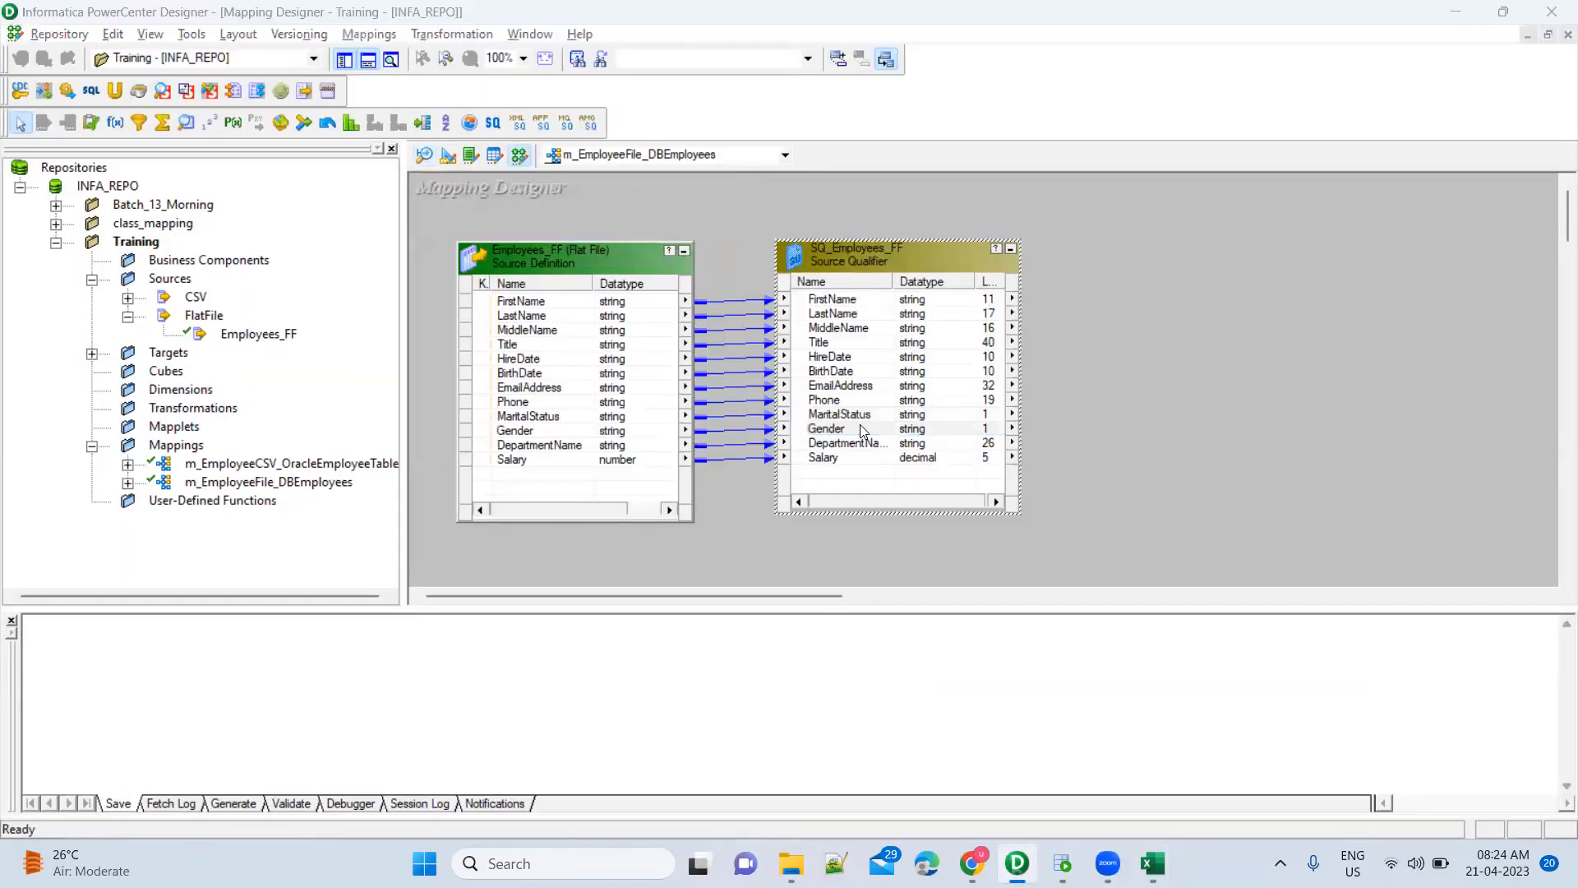
pyautogui.hotkey('alt', 'Tab')
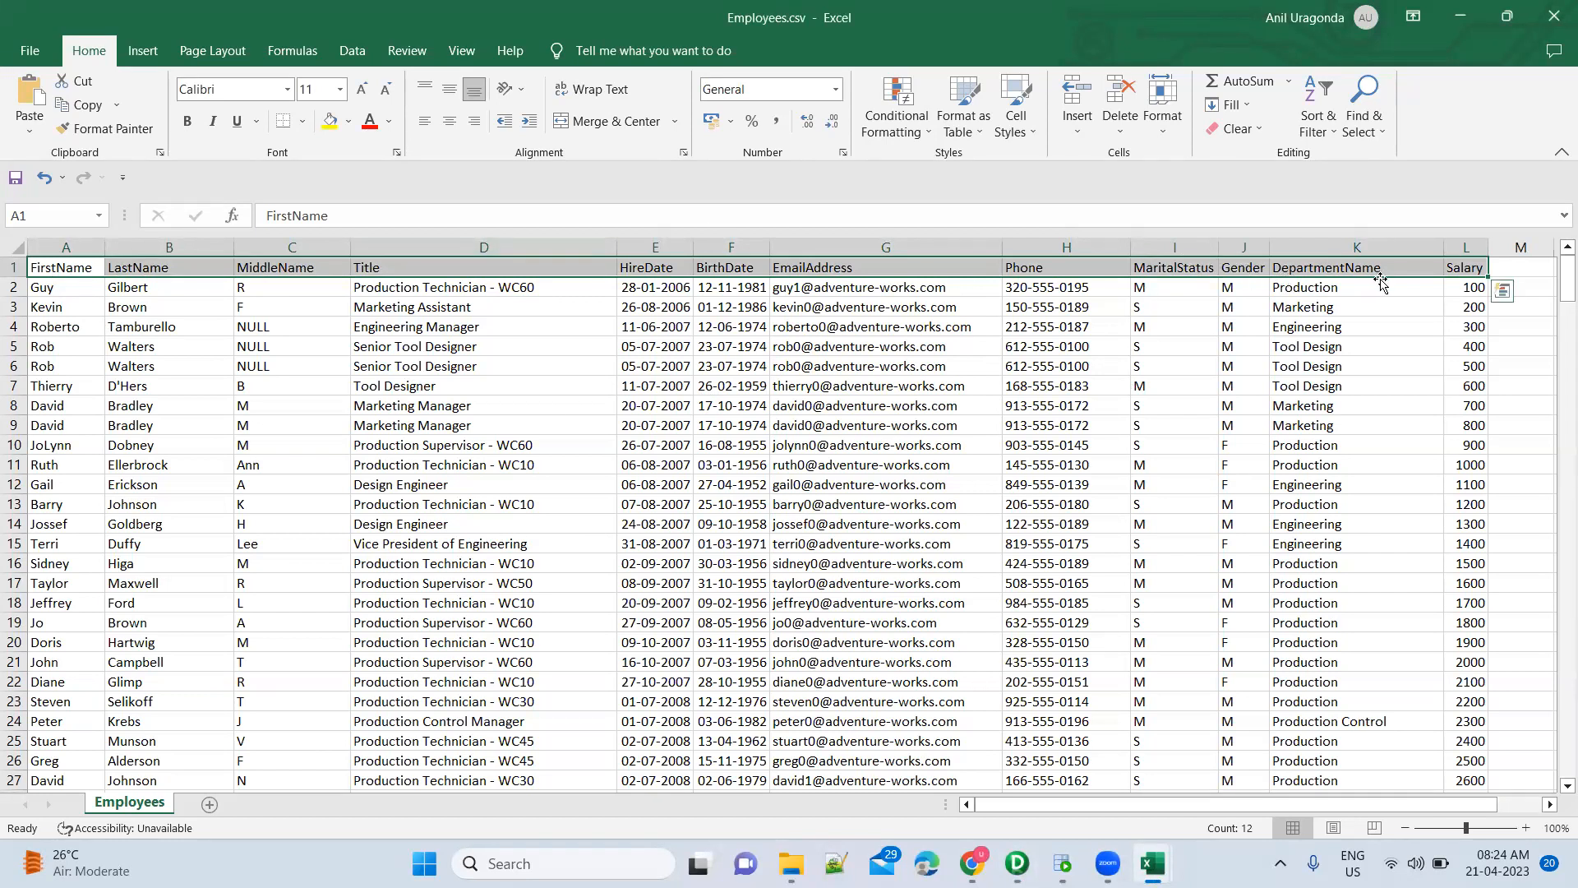
pyautogui.hotkey('alt', 'Tab')
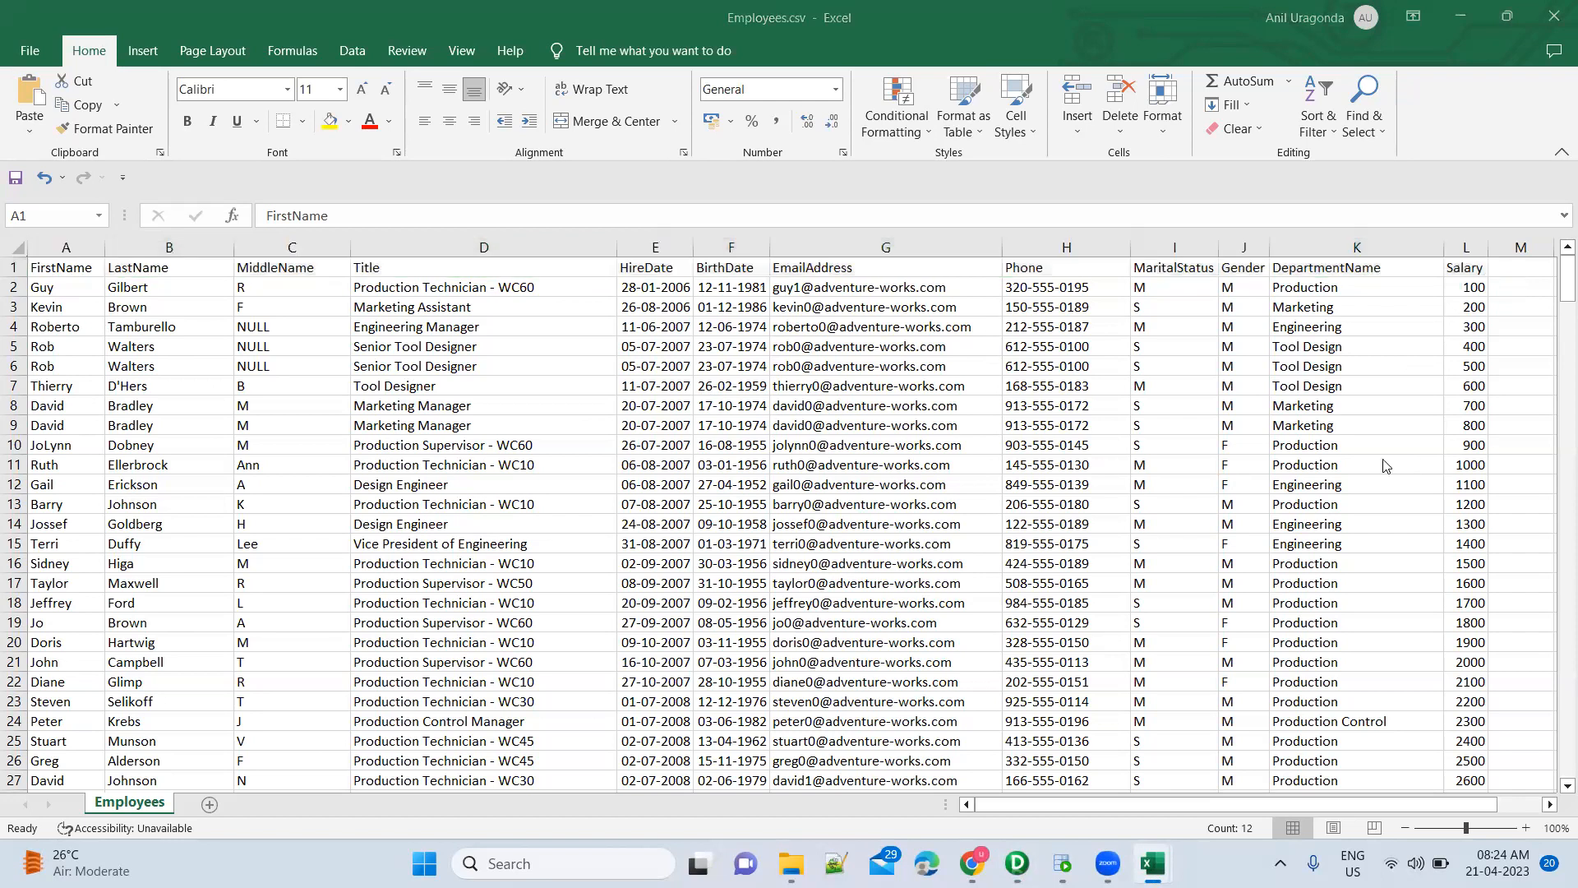
# Open SQ_Employees_FF's port editor and cut the Title port
pyautogui.doubleClick(928, 369)
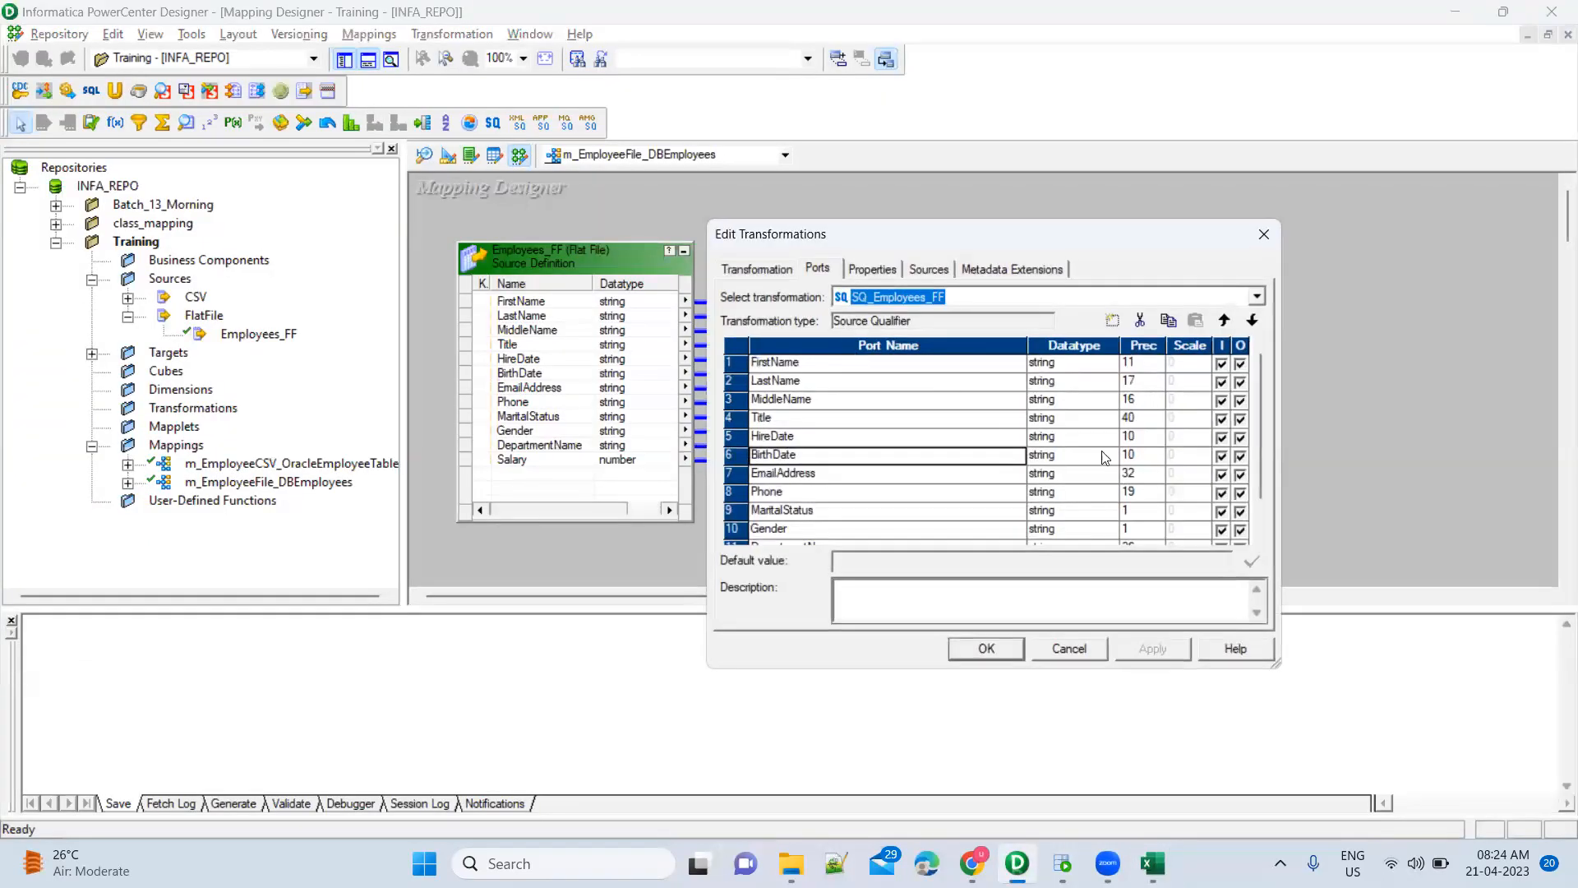
pyautogui.click(724, 418)
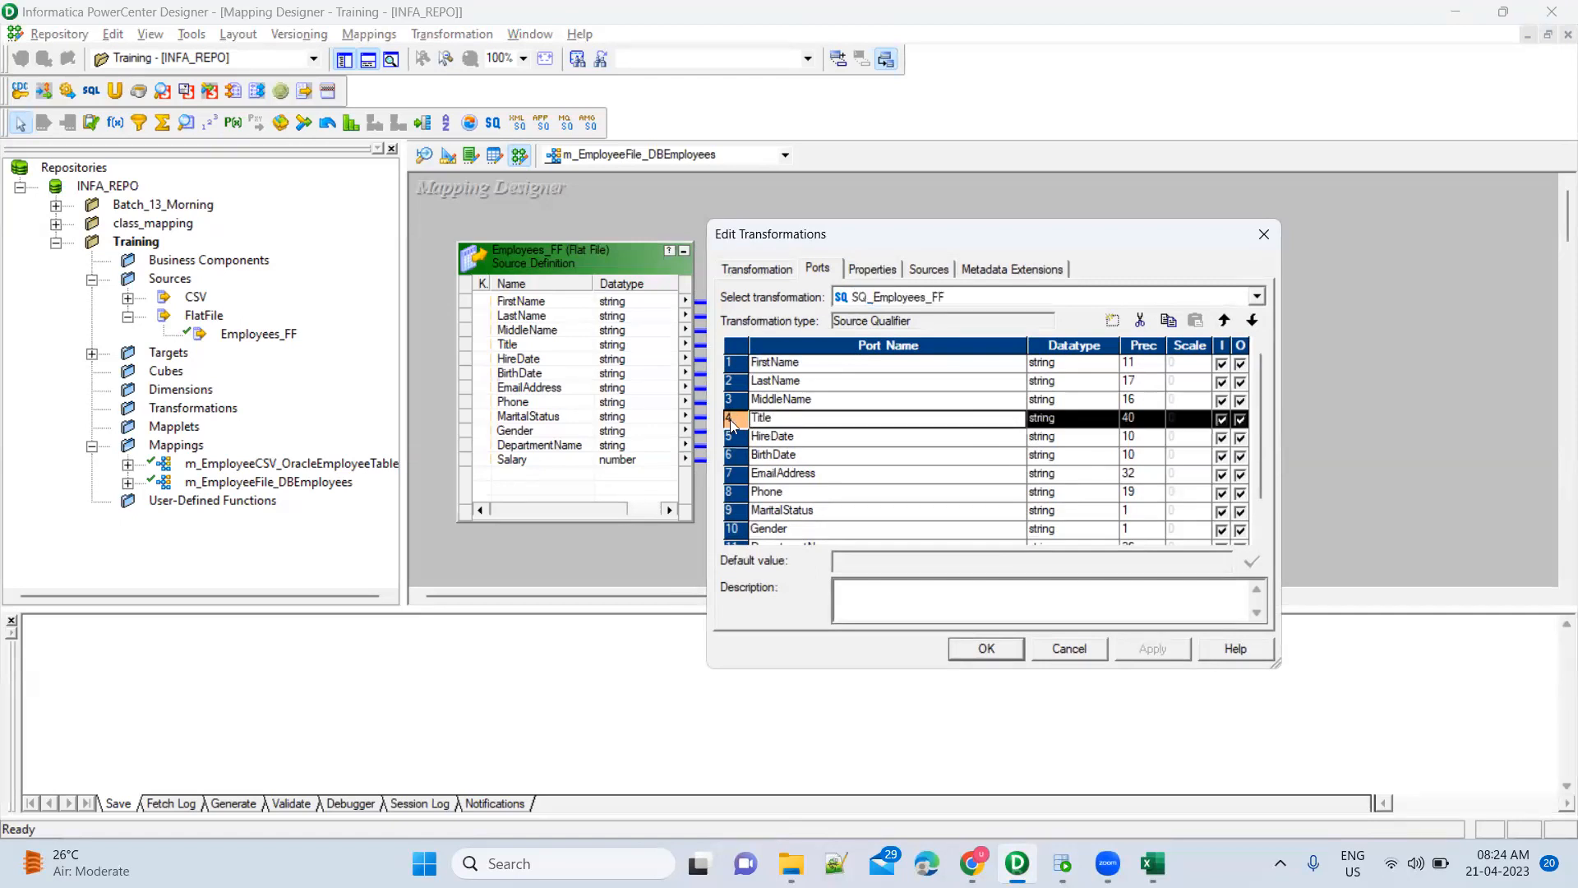
pyautogui.click(1140, 321)
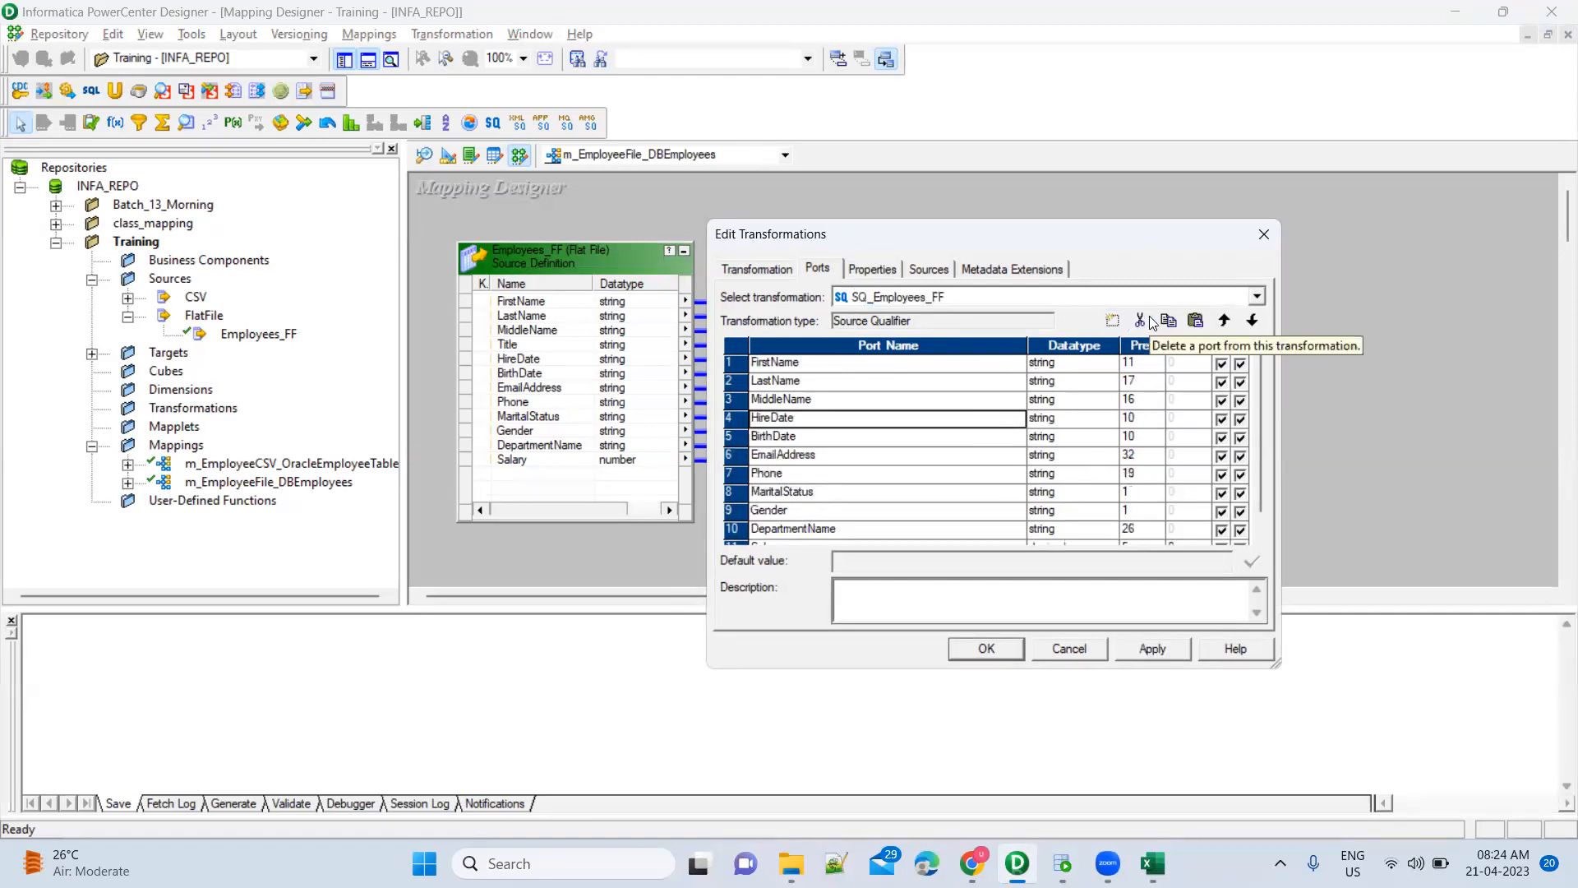
# Cut ports HireDate through MaritalStatus, then cancel and discard all port changes
pyautogui.click(727, 420)
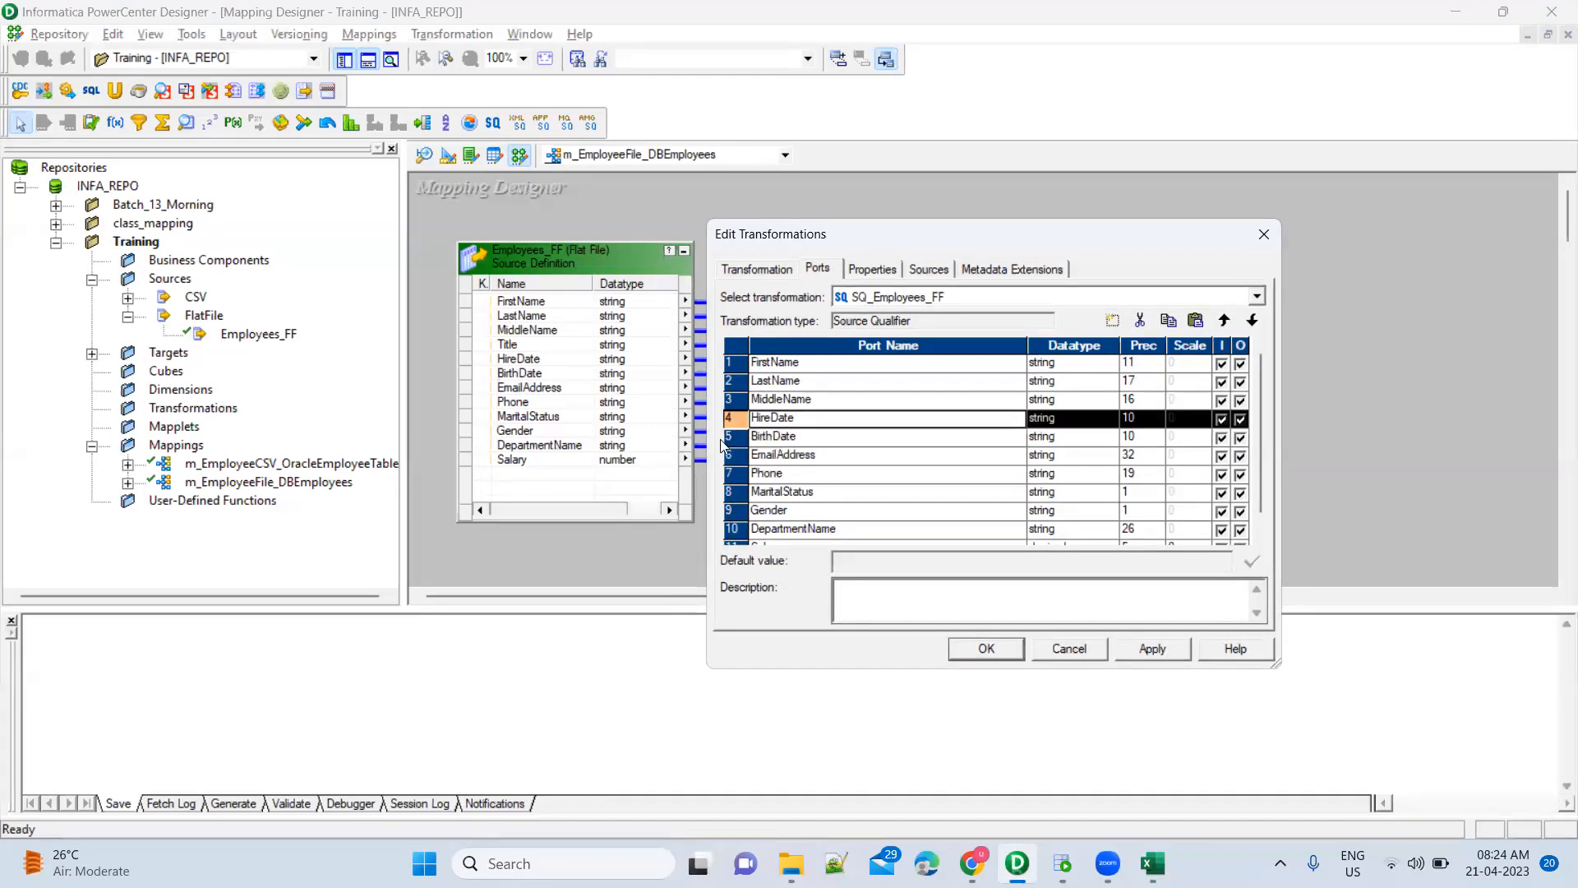
pyautogui.keyDown('shift'); pyautogui.click(730, 494); pyautogui.keyUp('shift')
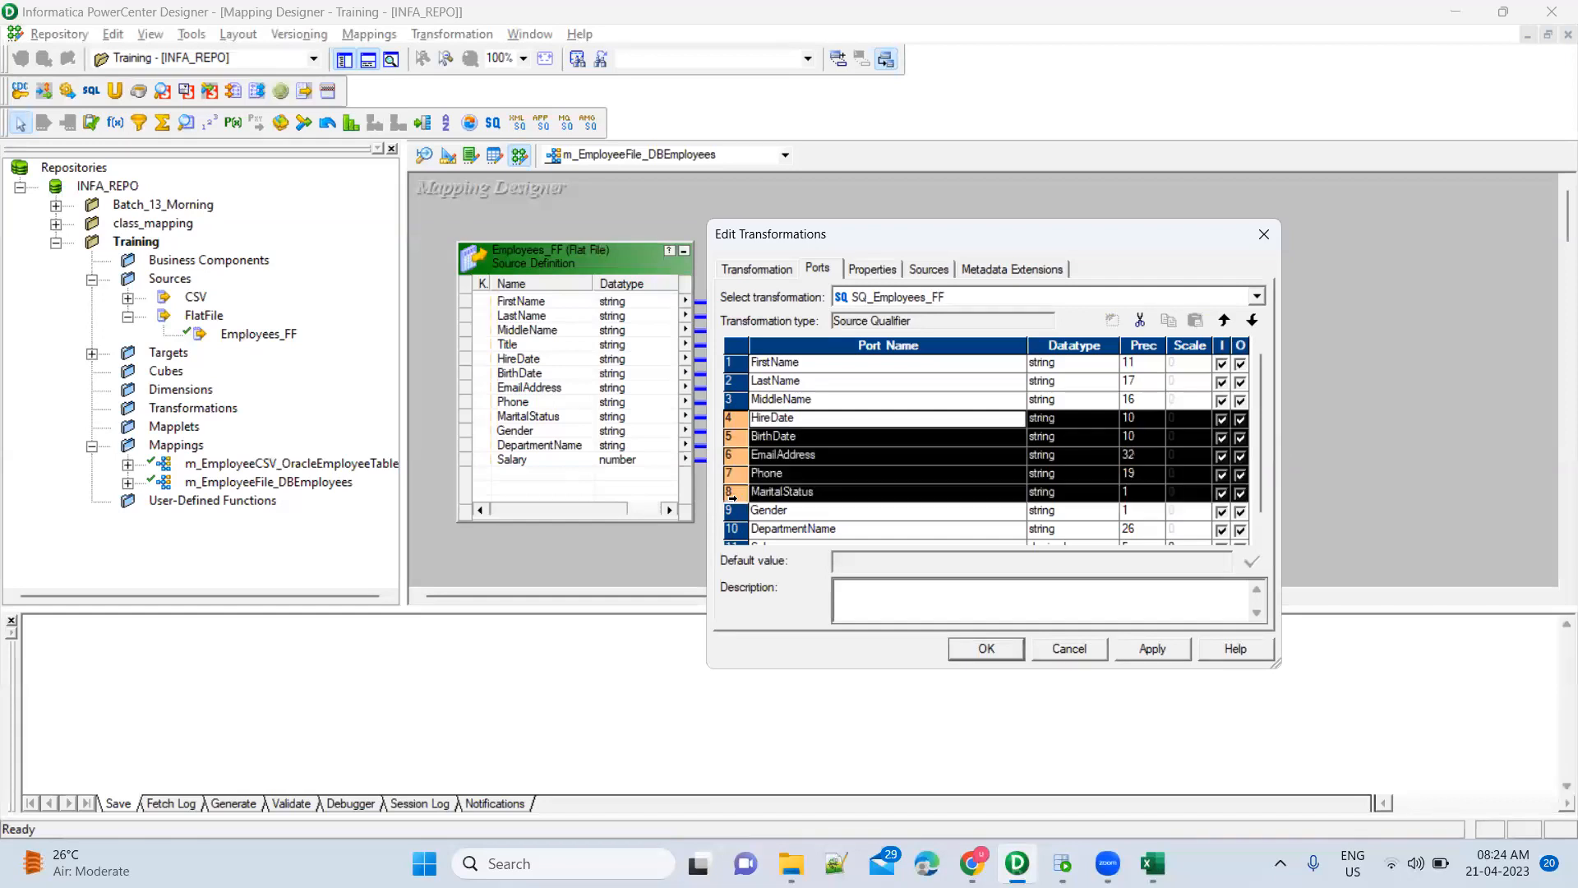
pyautogui.click(729, 421)
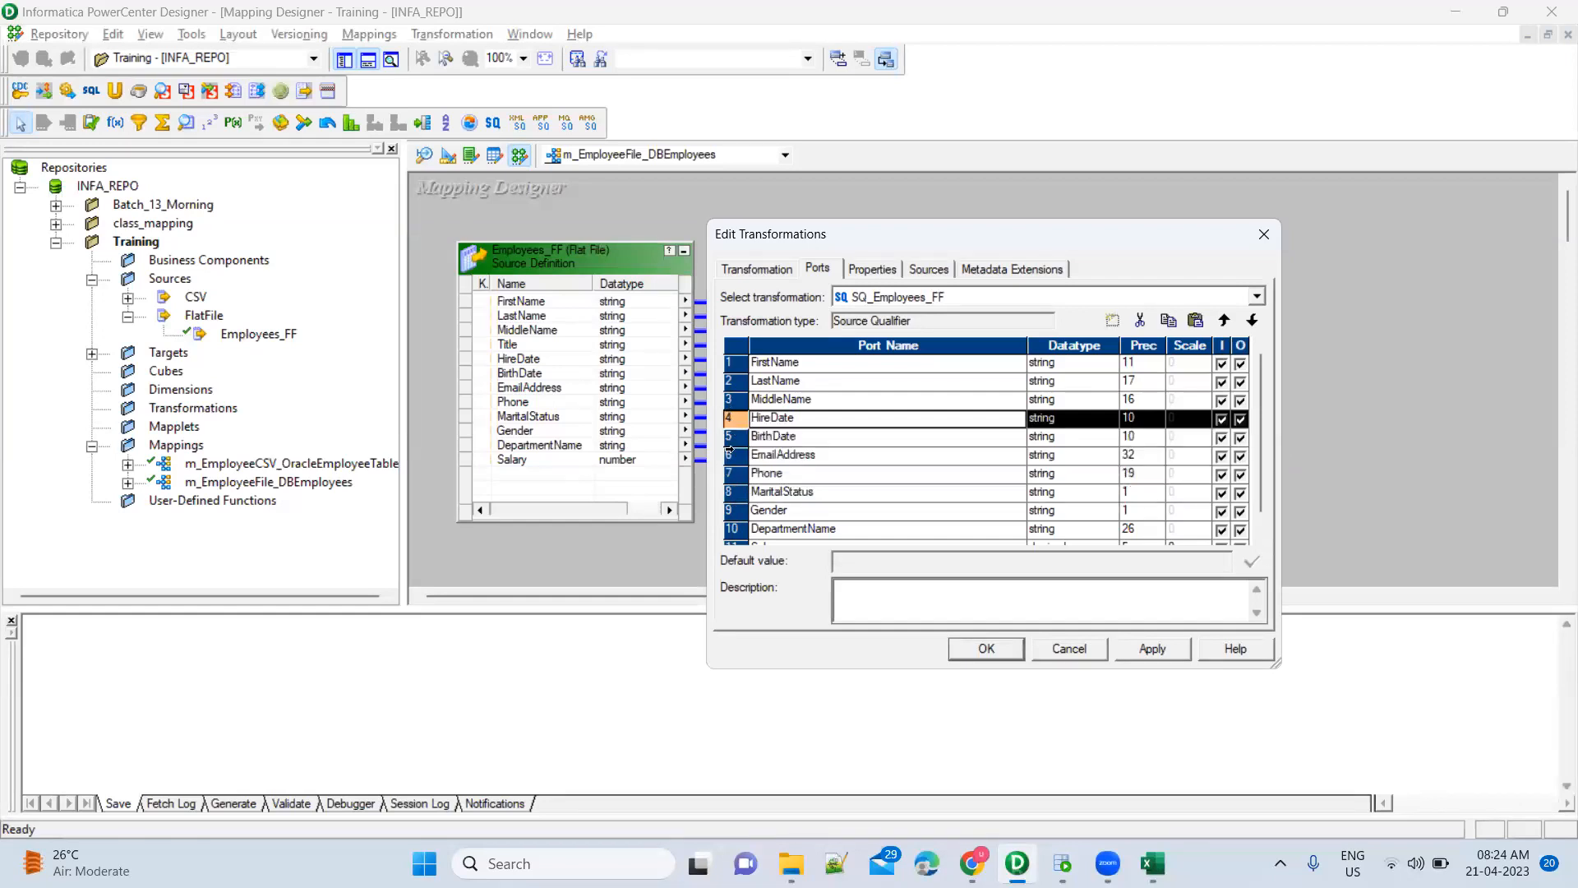
pyautogui.keyDown('shift'); pyautogui.click(731, 494); pyautogui.keyUp('shift')
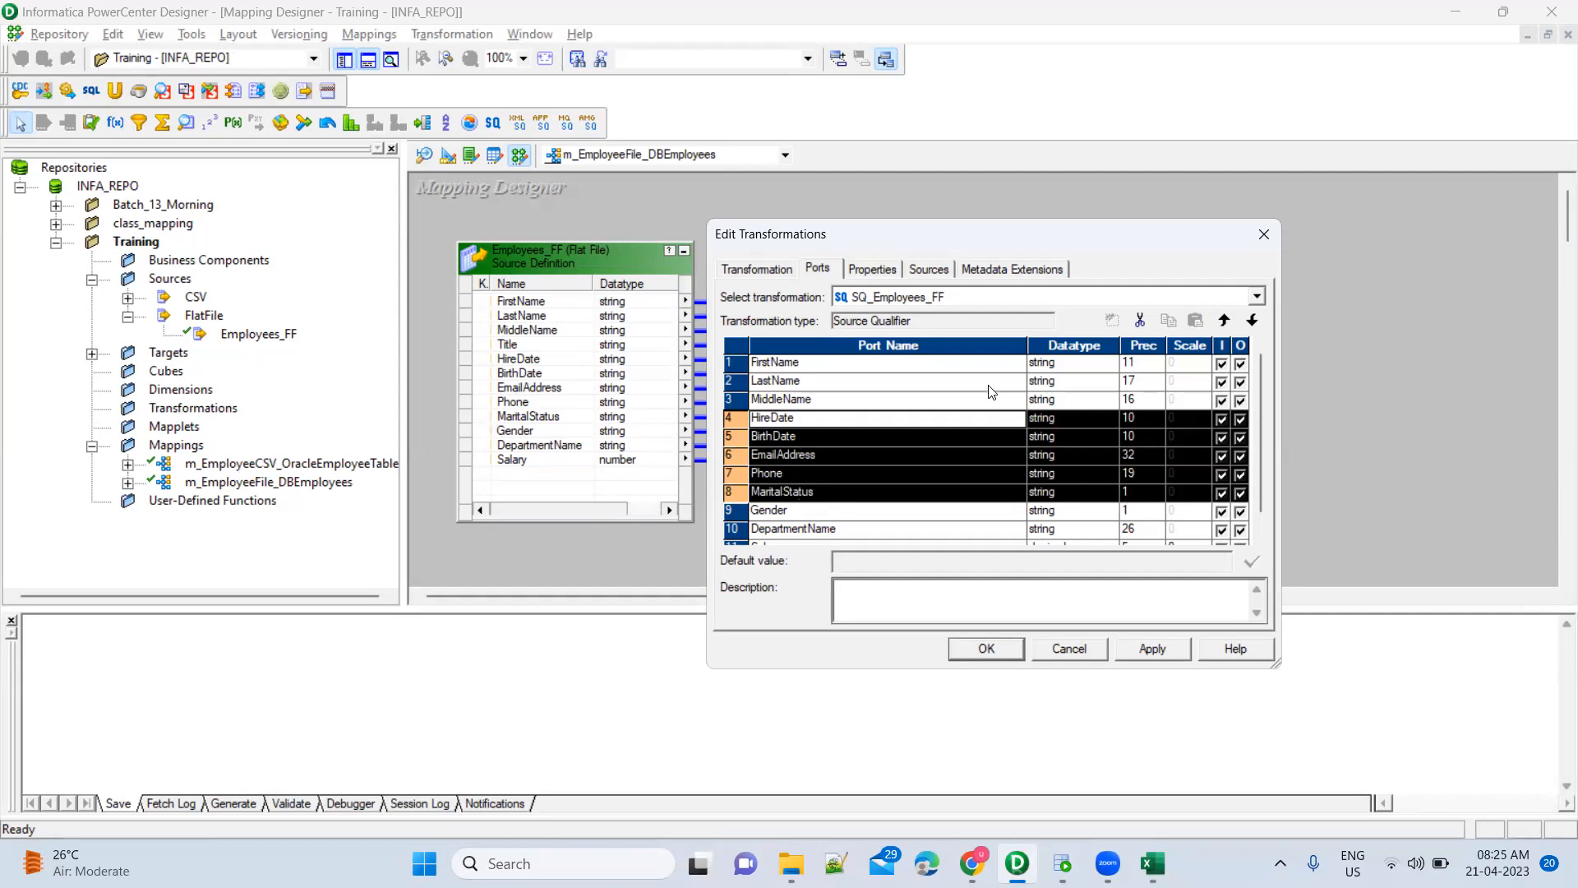
pyautogui.click(1141, 320)
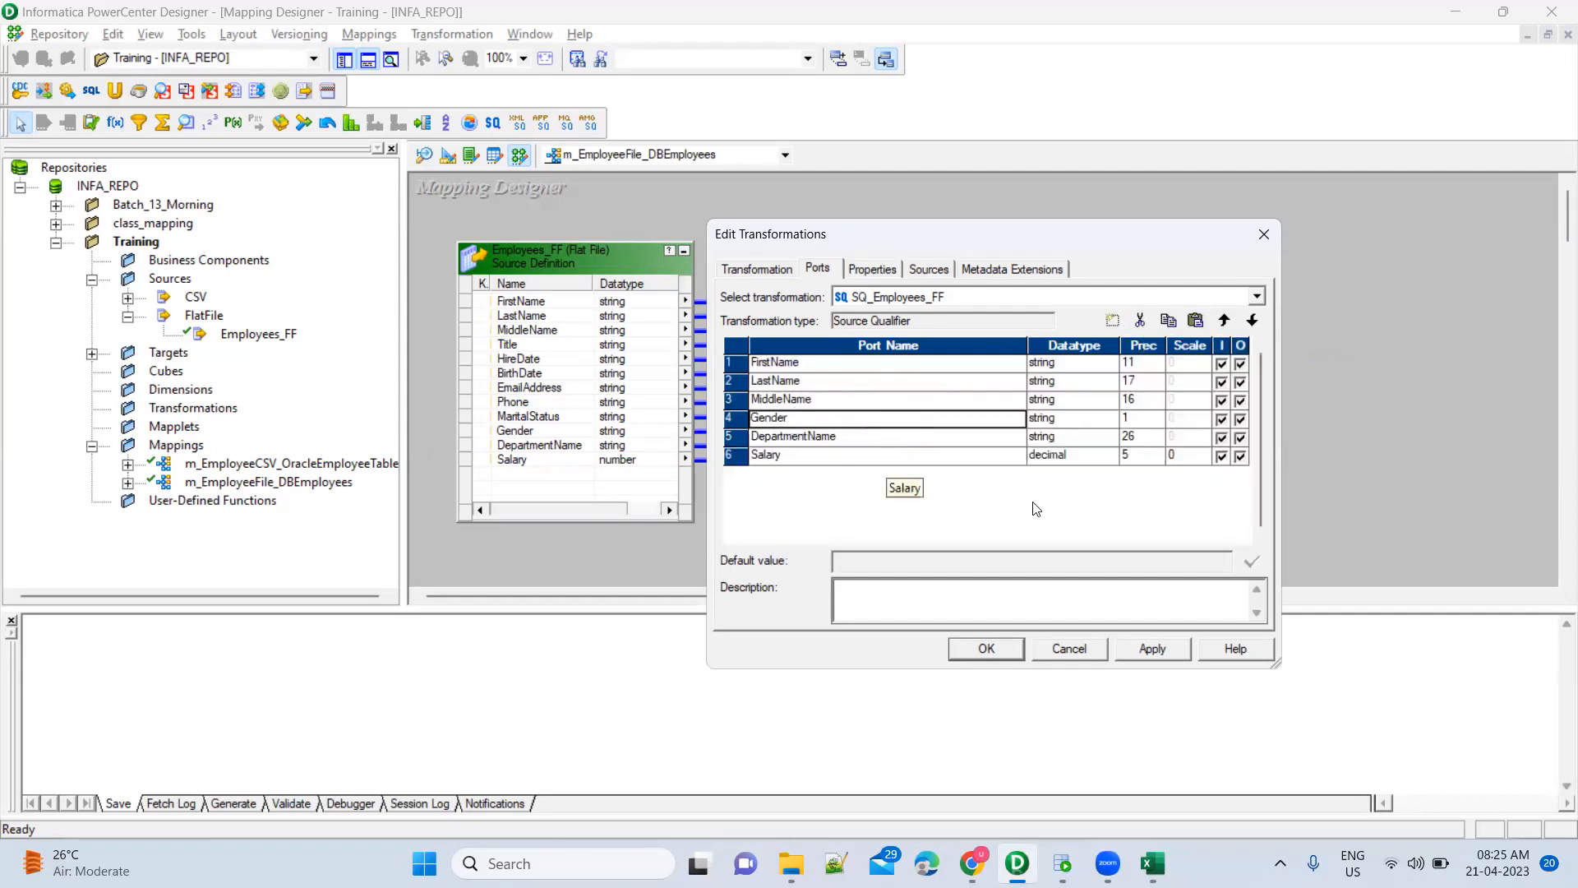
pyautogui.click(1079, 651)
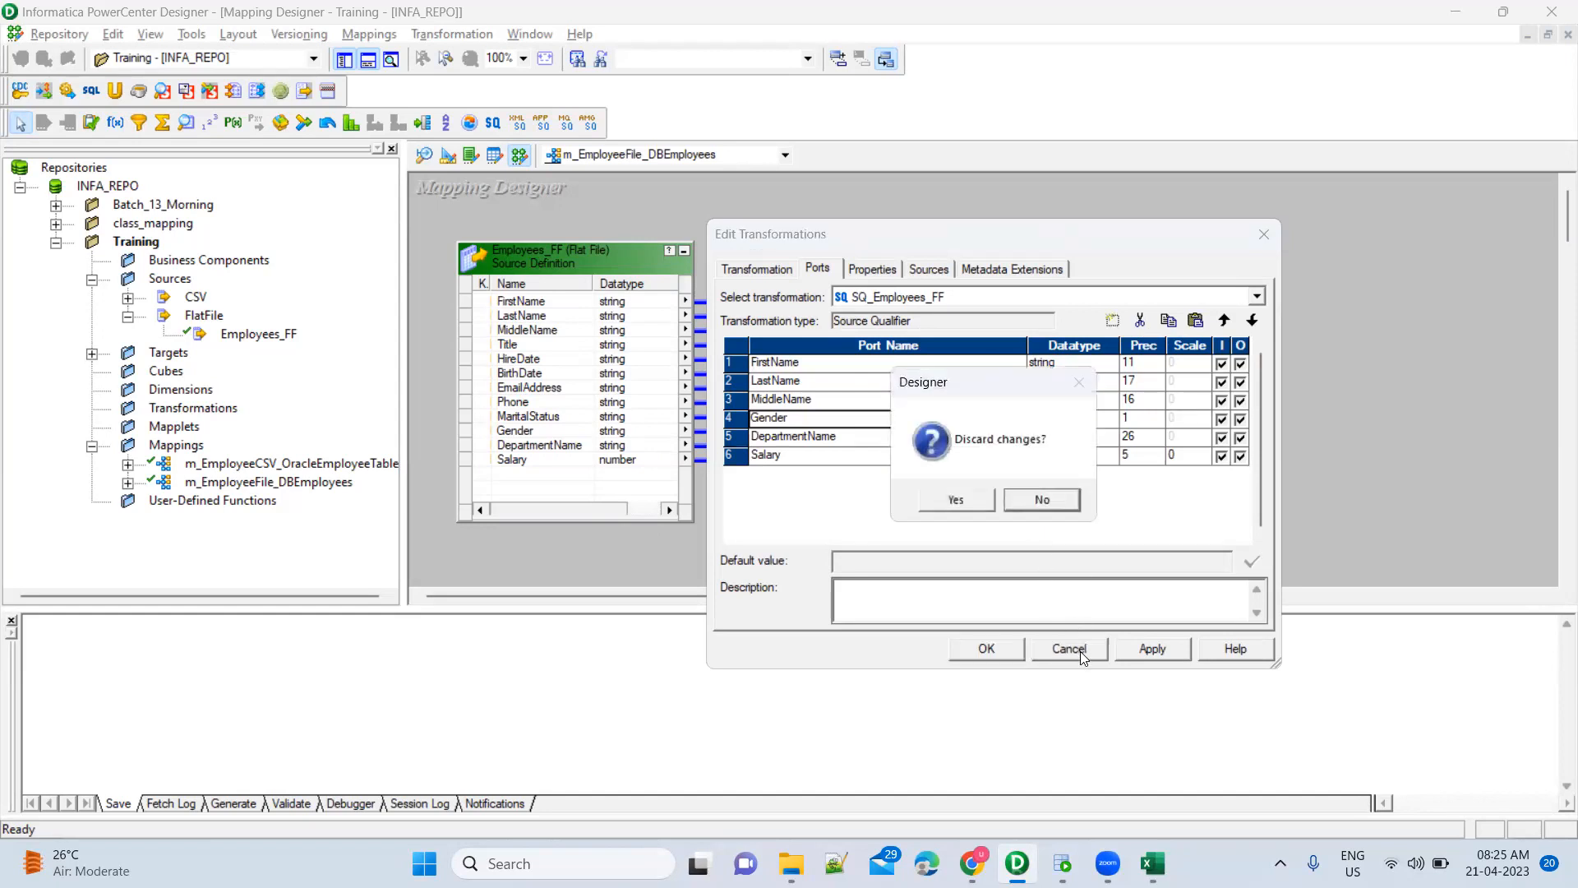
pyautogui.click(974, 501)
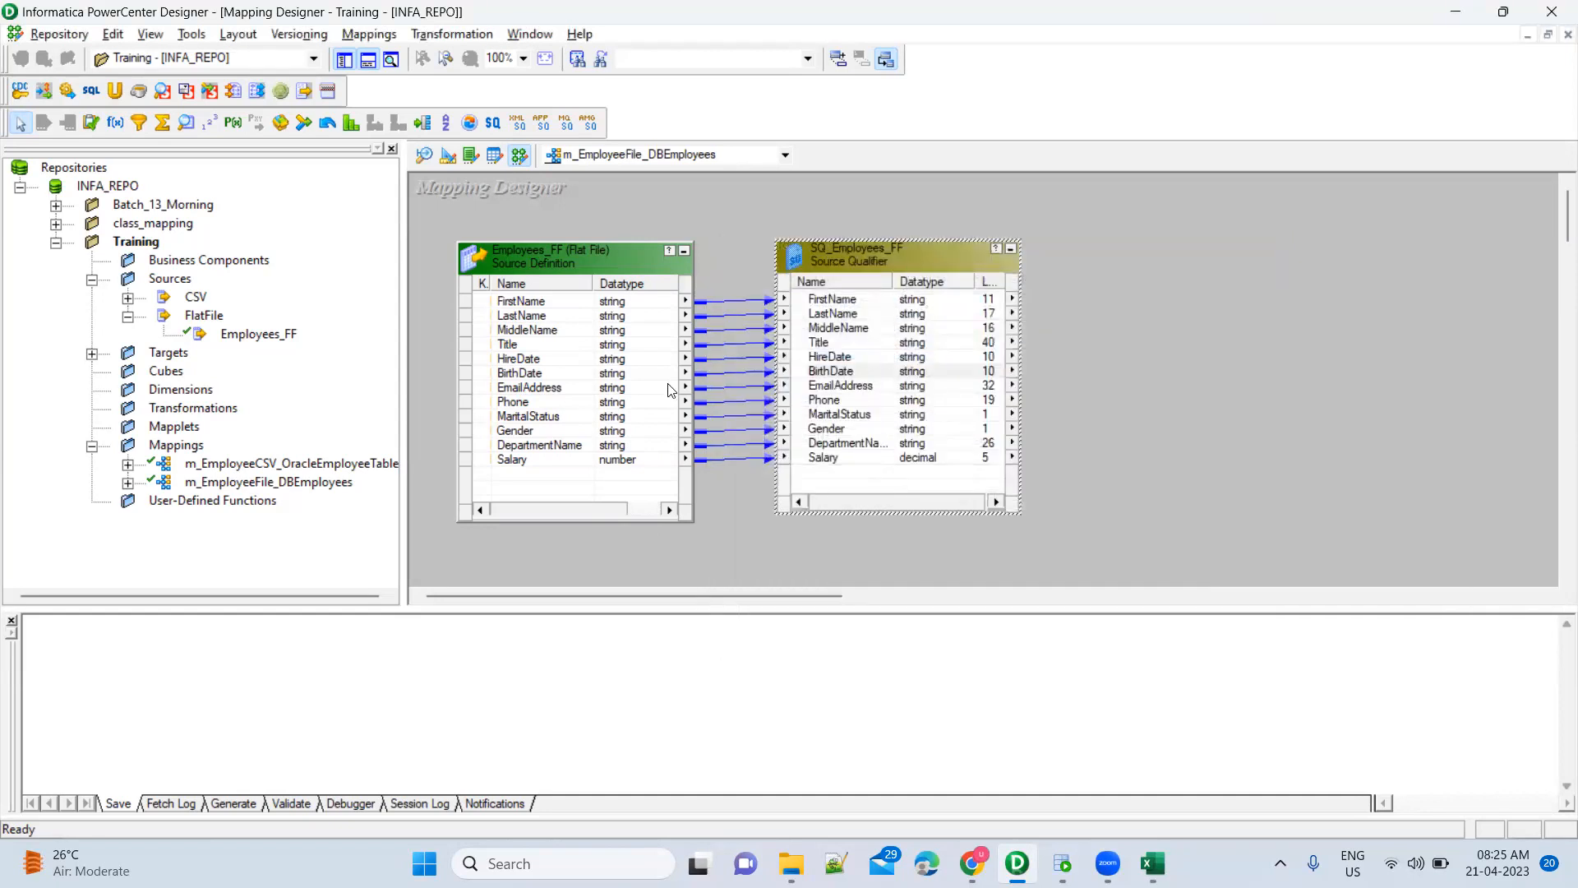
# Expand the Targets folder in the Navigator and check SQ_Employees_FF's context menu
pyautogui.click(91, 355)
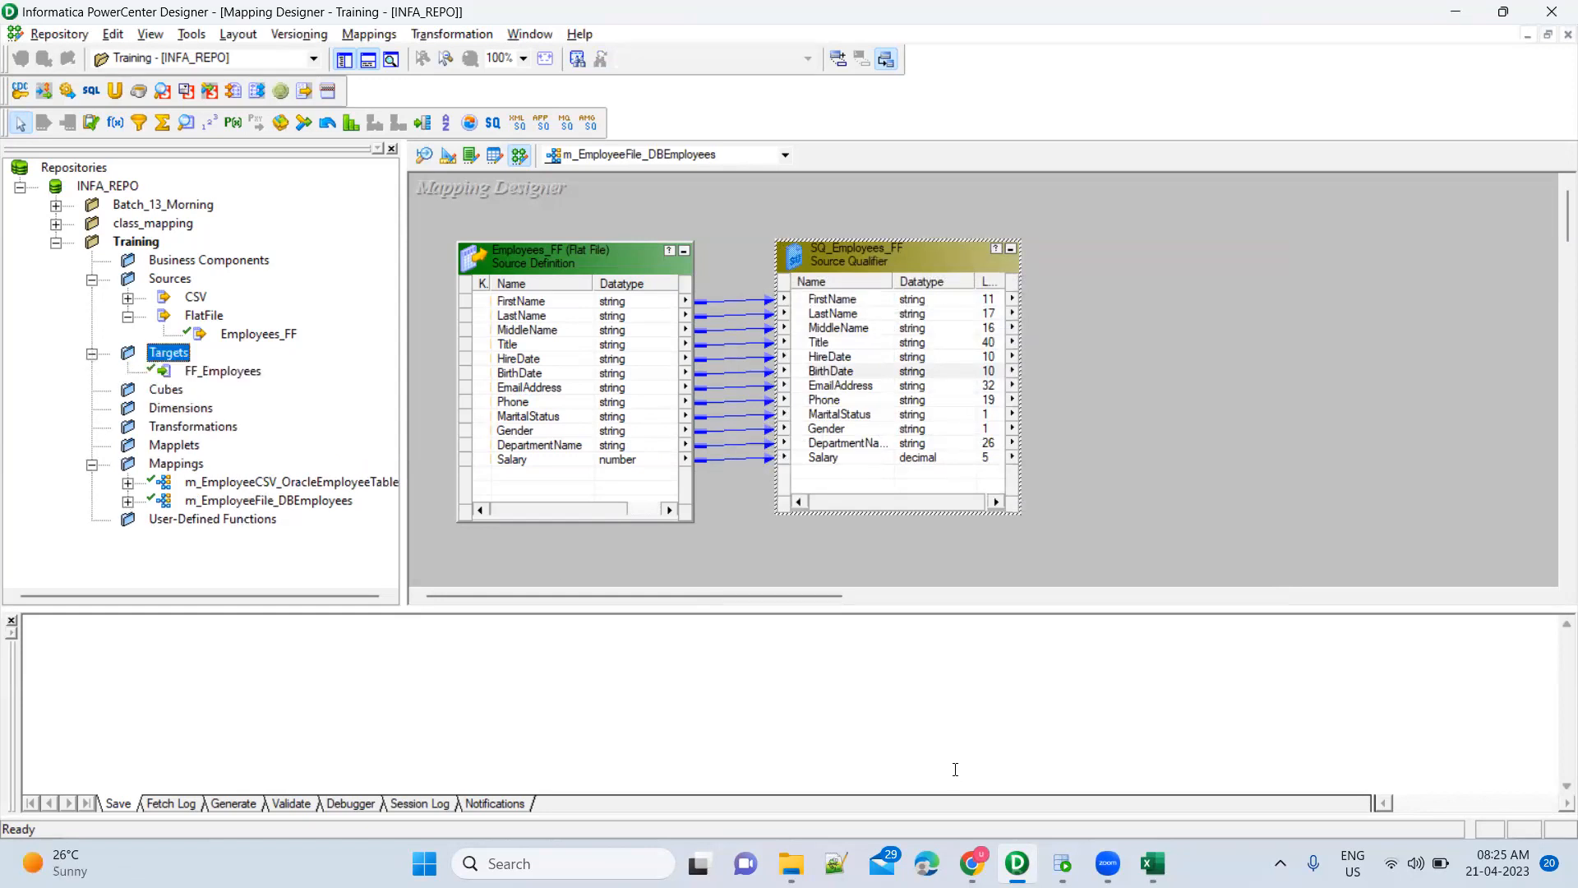
pyautogui.click(1062, 864)
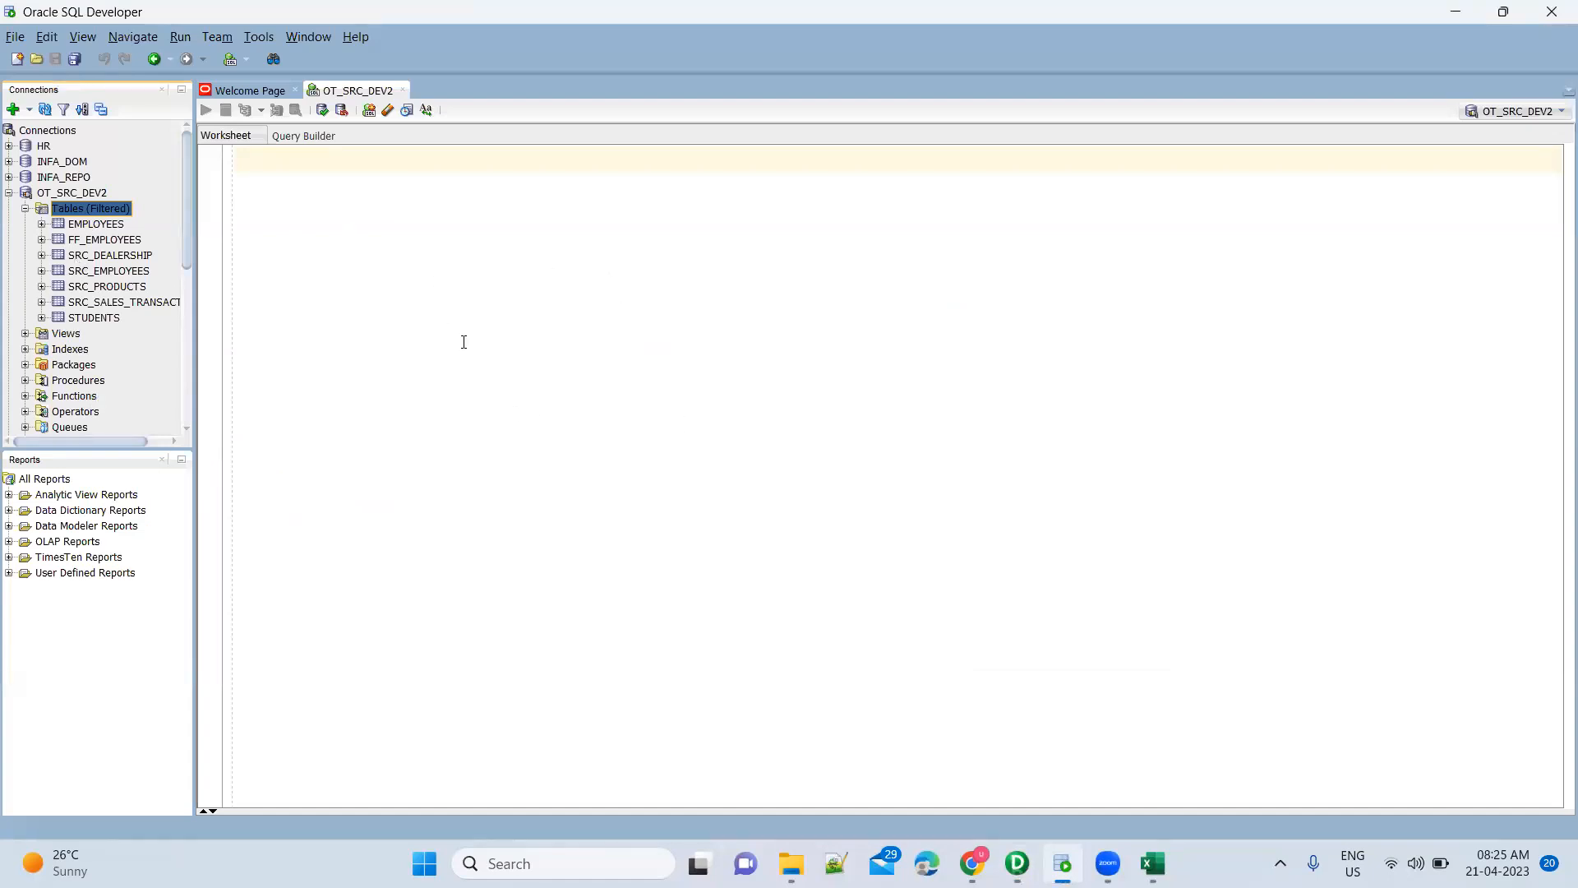
pyautogui.hotkey('alt', 'Tab')
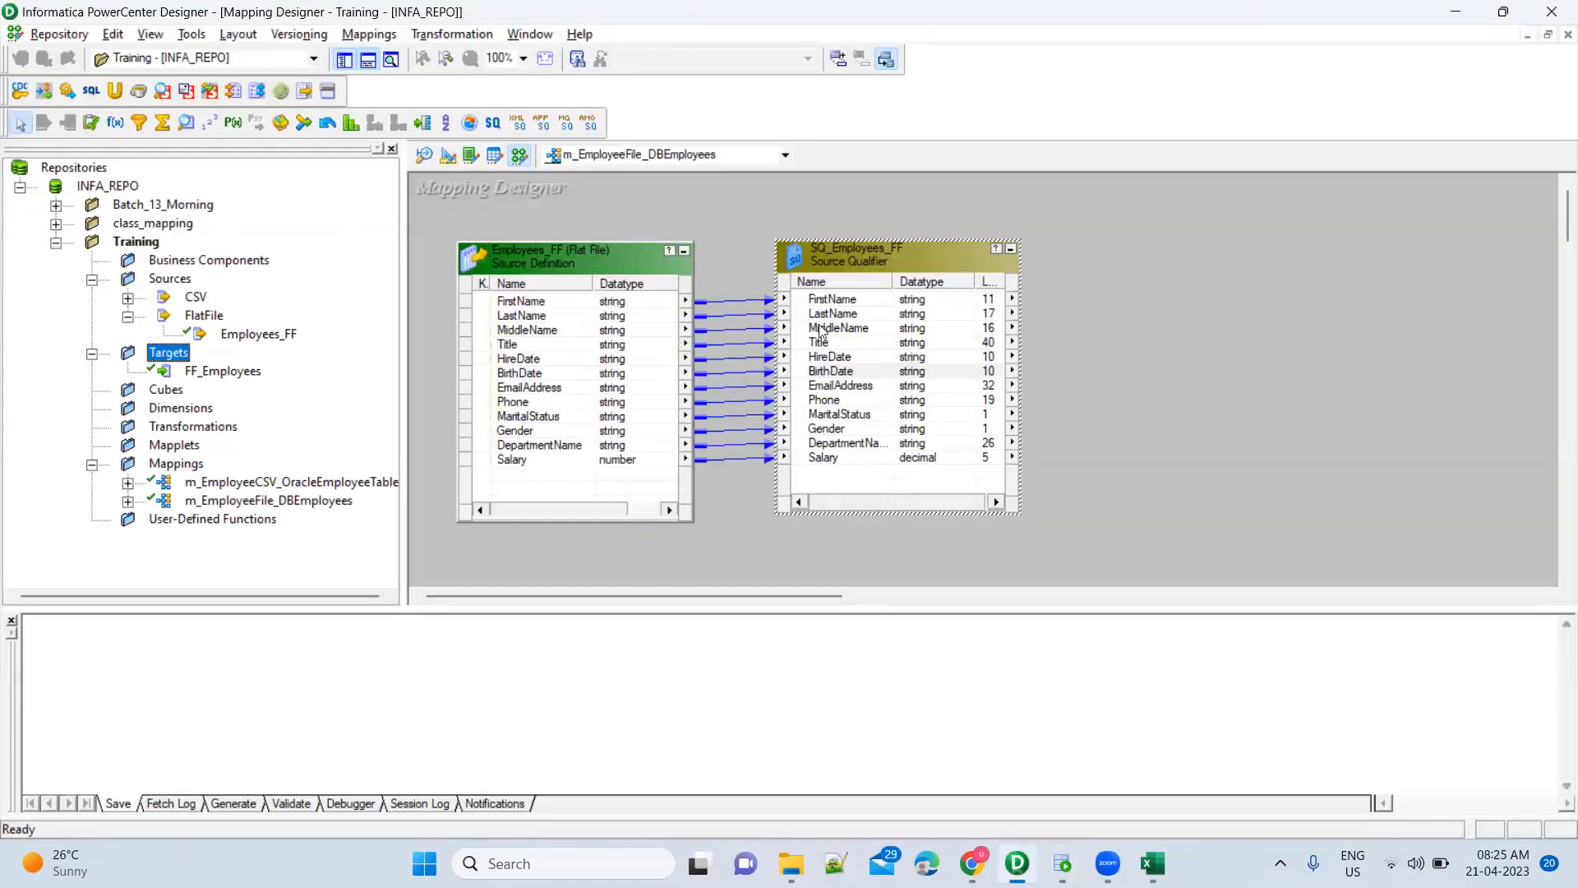
pyautogui.rightClick(932, 258)
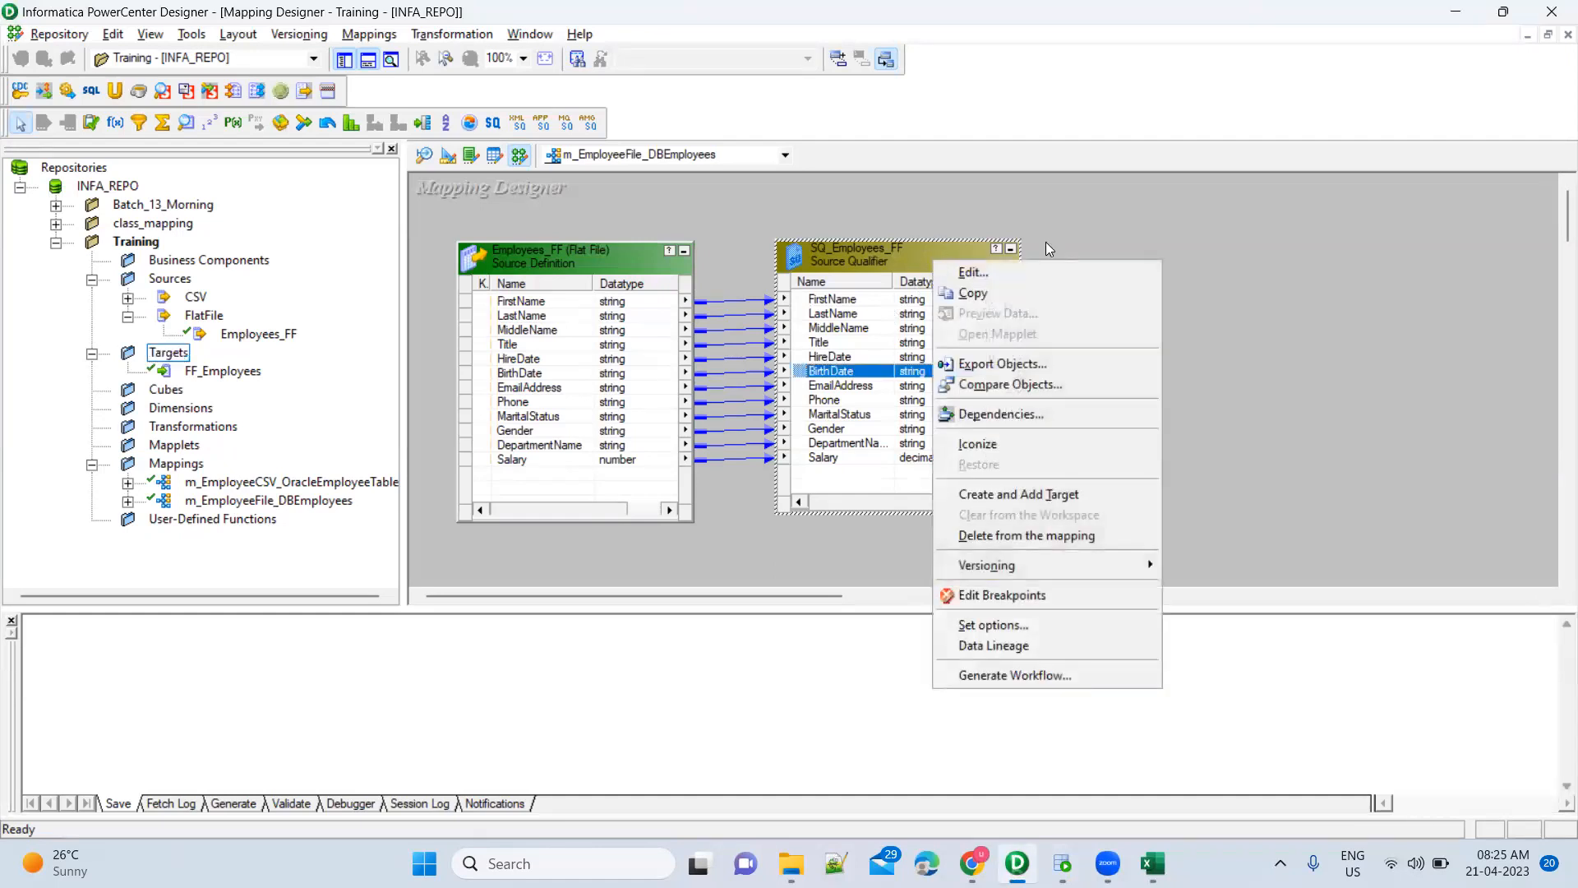
pyautogui.click(1148, 249)
# Compare the Employees.csv workbook in Excel against Oracle SQL Developer
pyautogui.hotkey('alt', 'Tab')
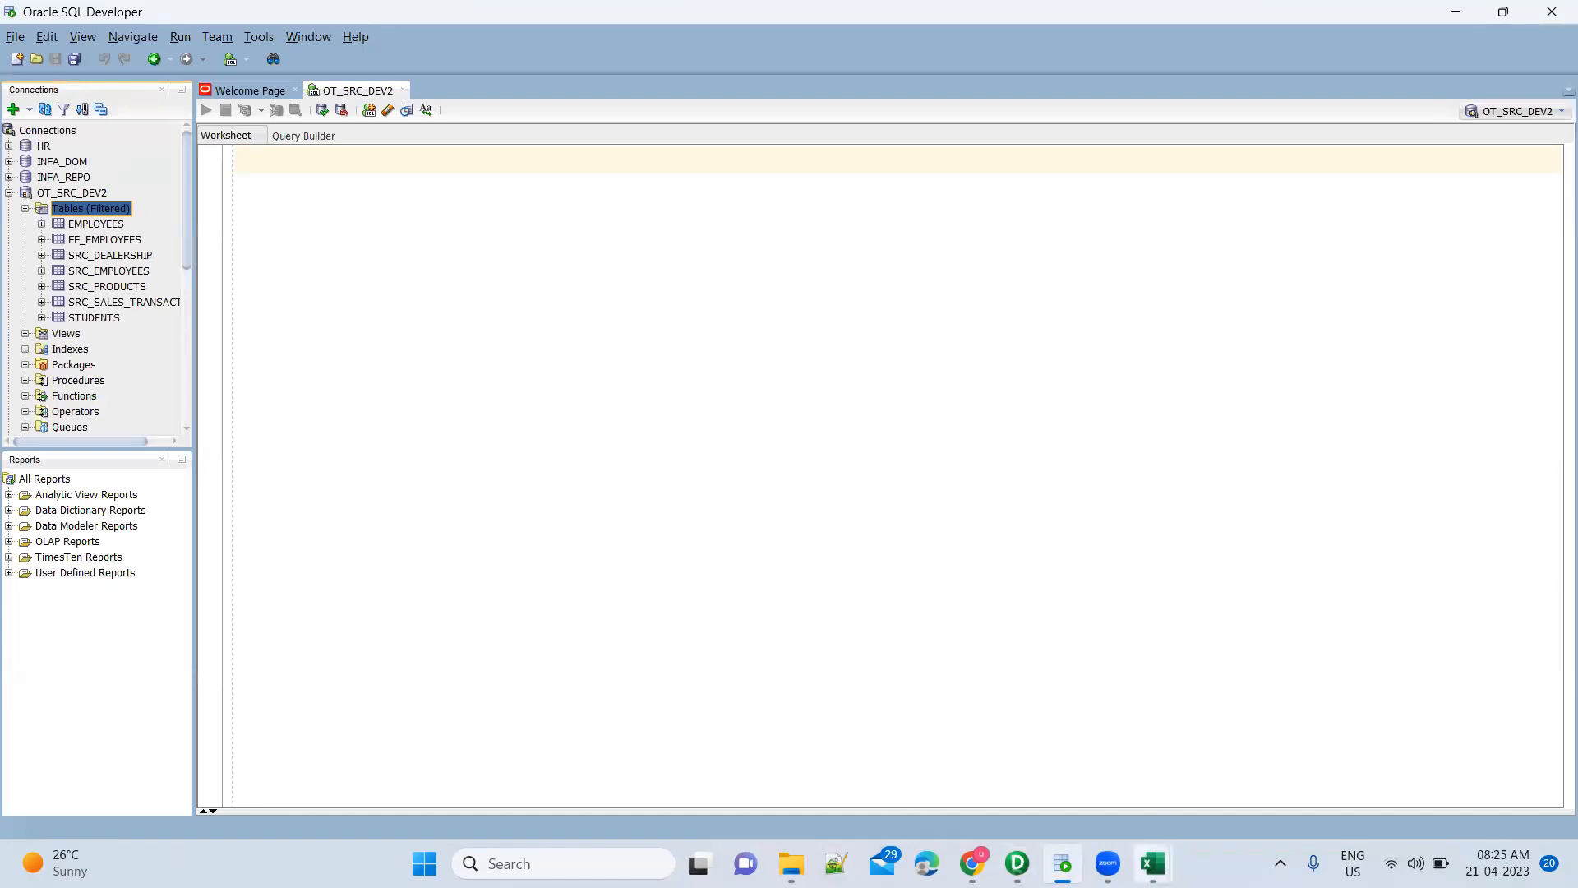
pyautogui.click(1152, 863)
pyautogui.click(1250, 761)
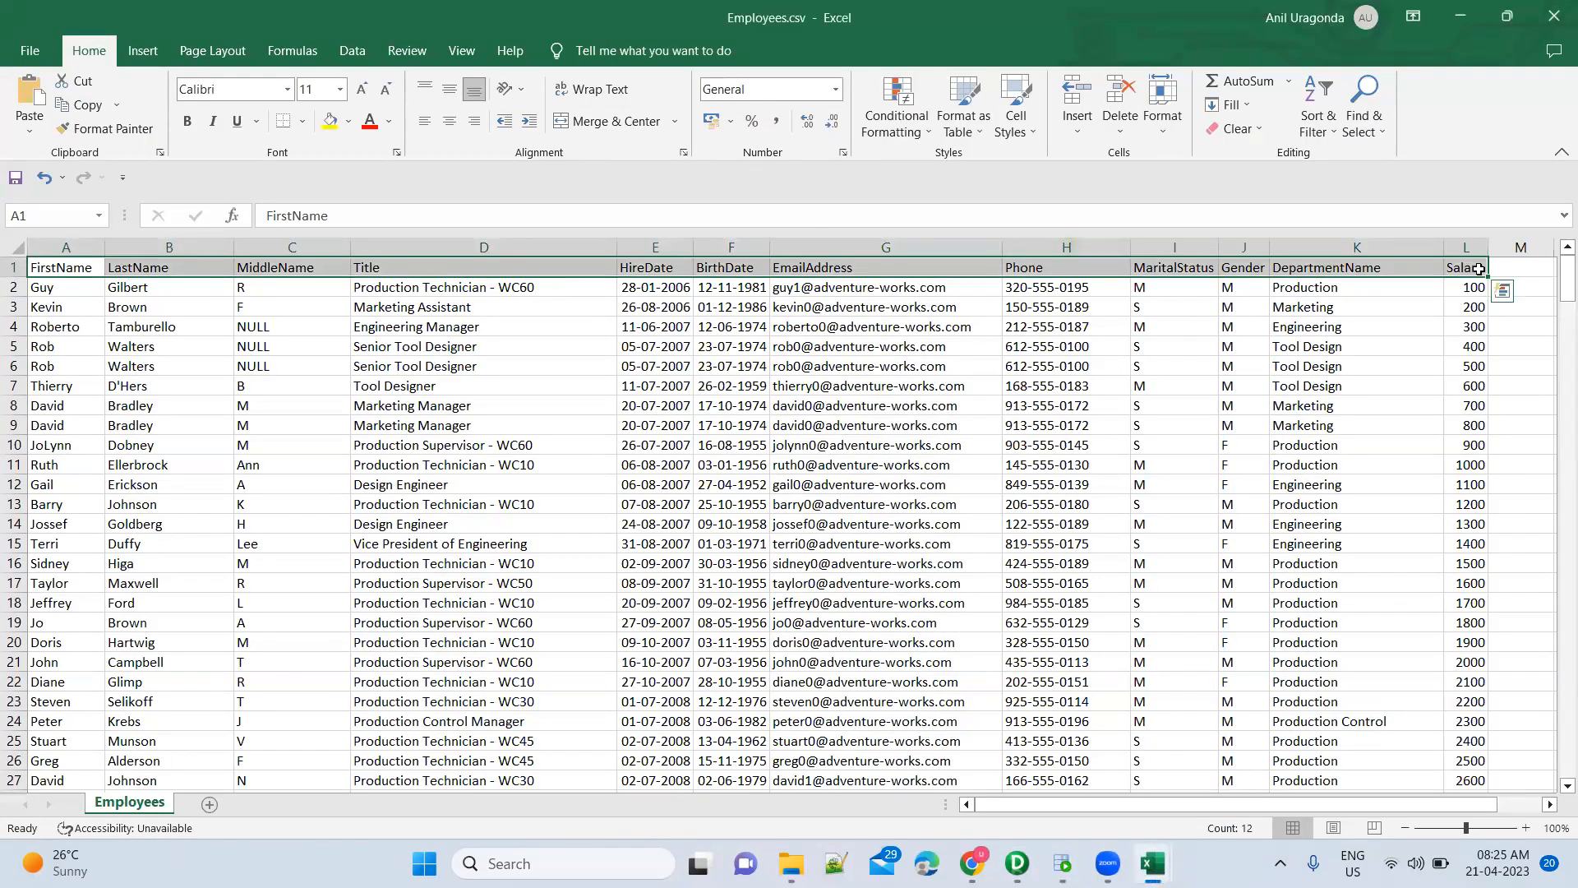
pyautogui.hotkey('alt', 'Tab')
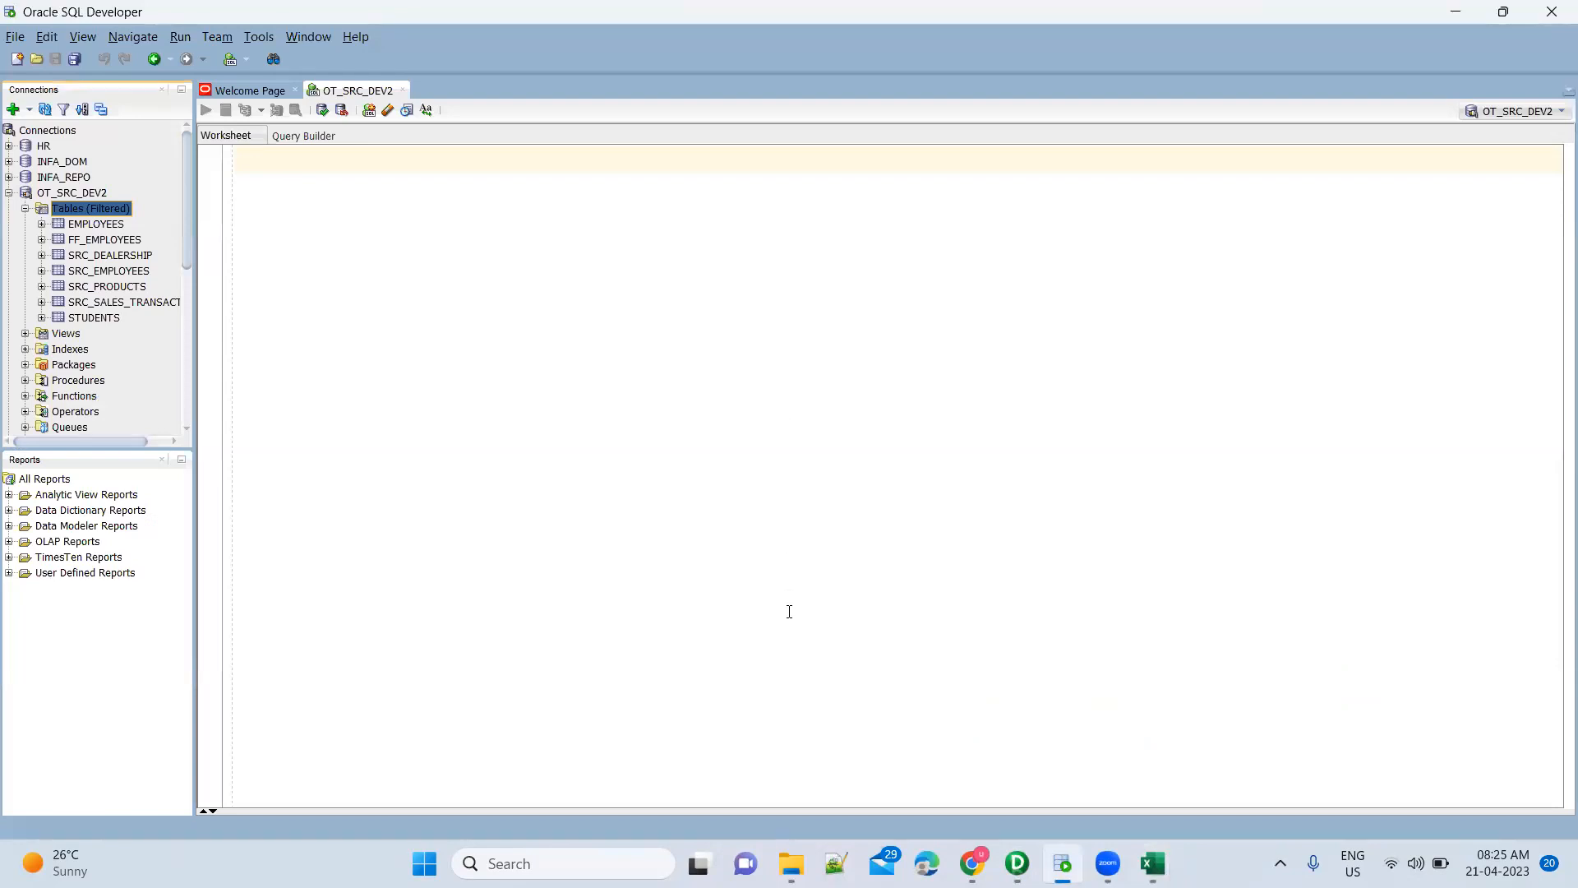
pyautogui.hotkey('alt', 'Tab')
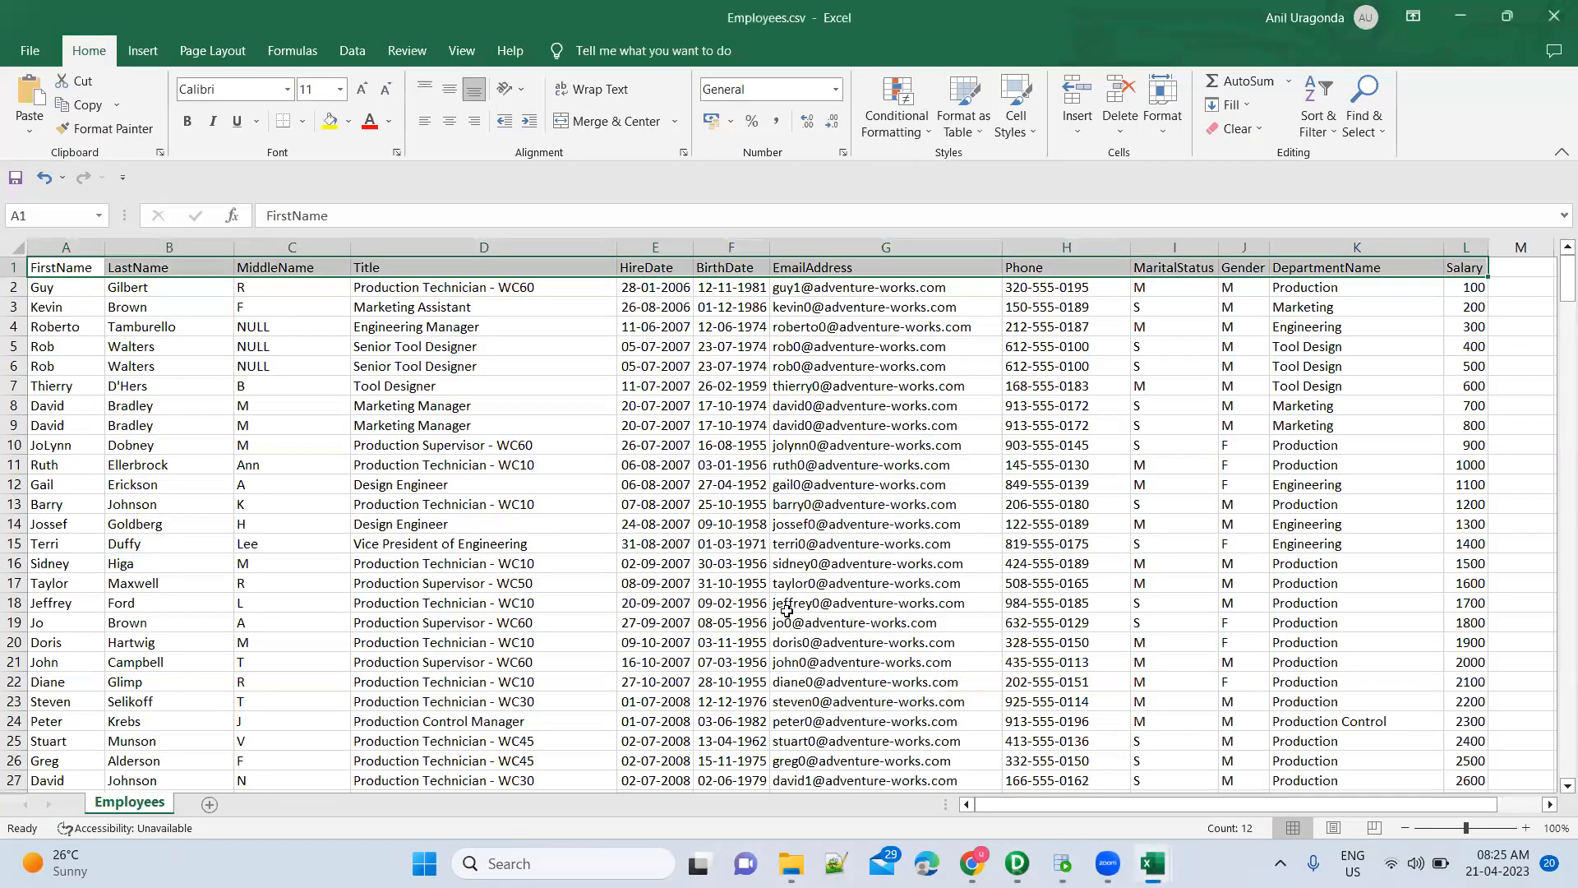
pyautogui.hotkey('alt', 'Tab')
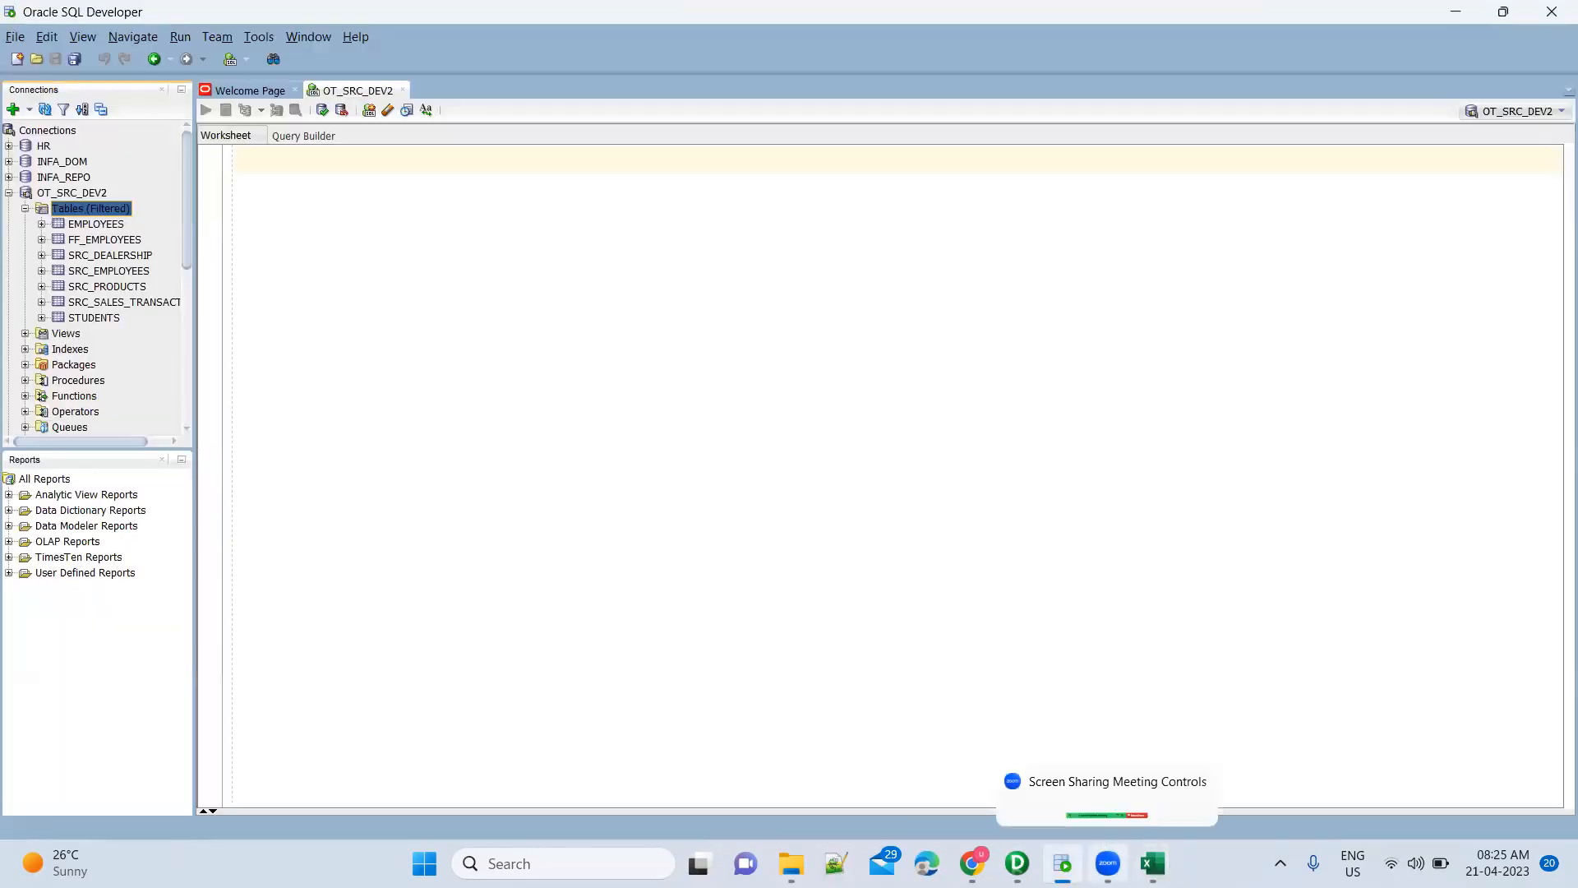
# Recheck the Employees.csv workbook, then return to PowerCenter Designer
pyautogui.moveTo(1152, 863)
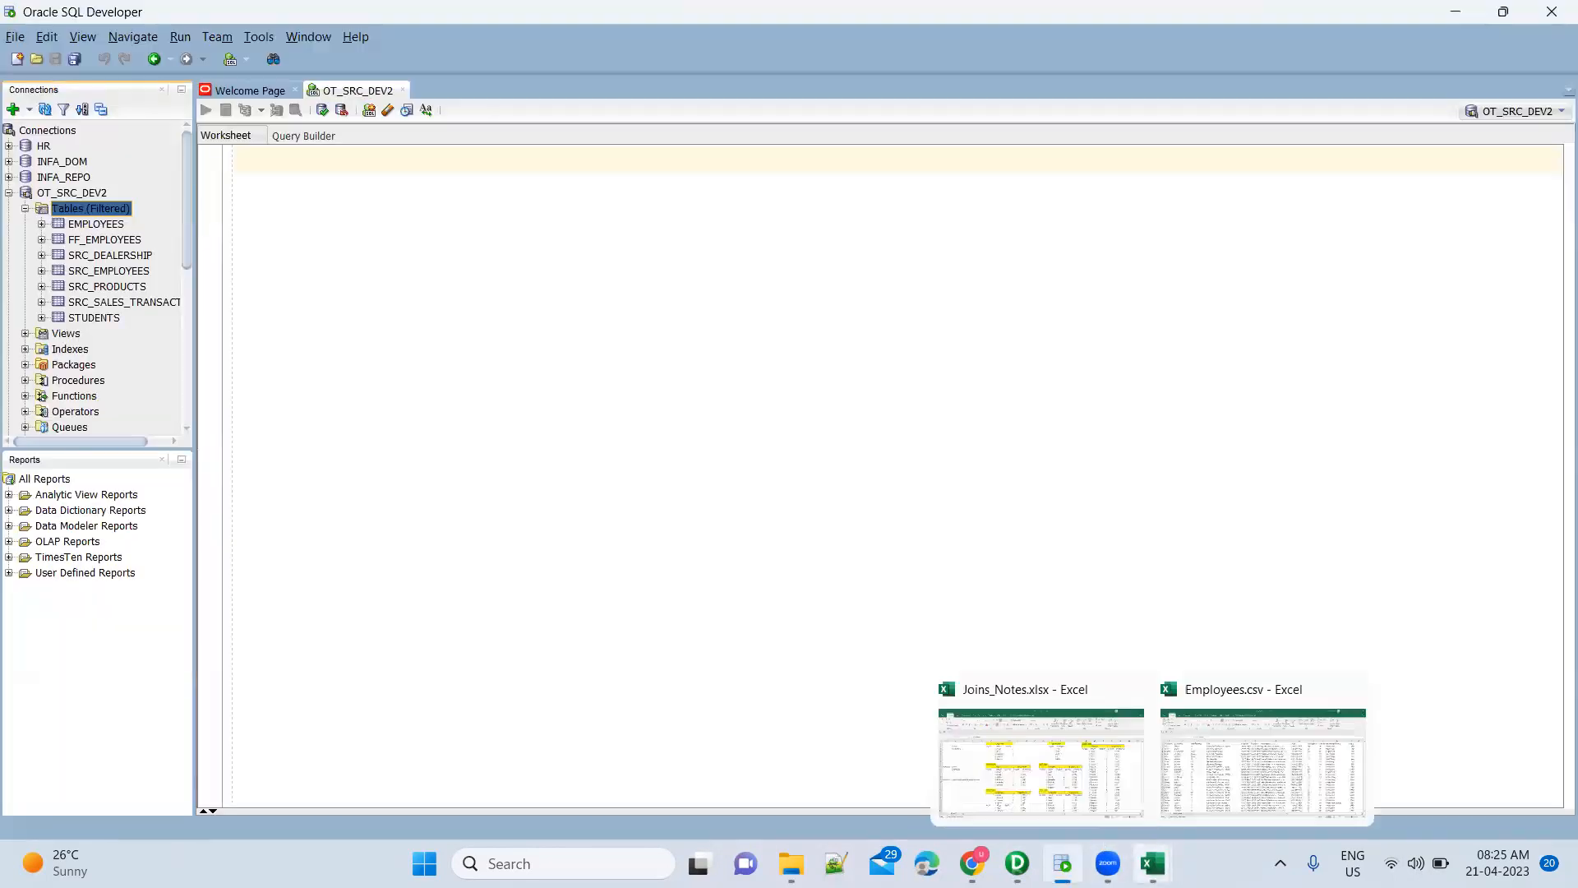
pyautogui.click(1222, 758)
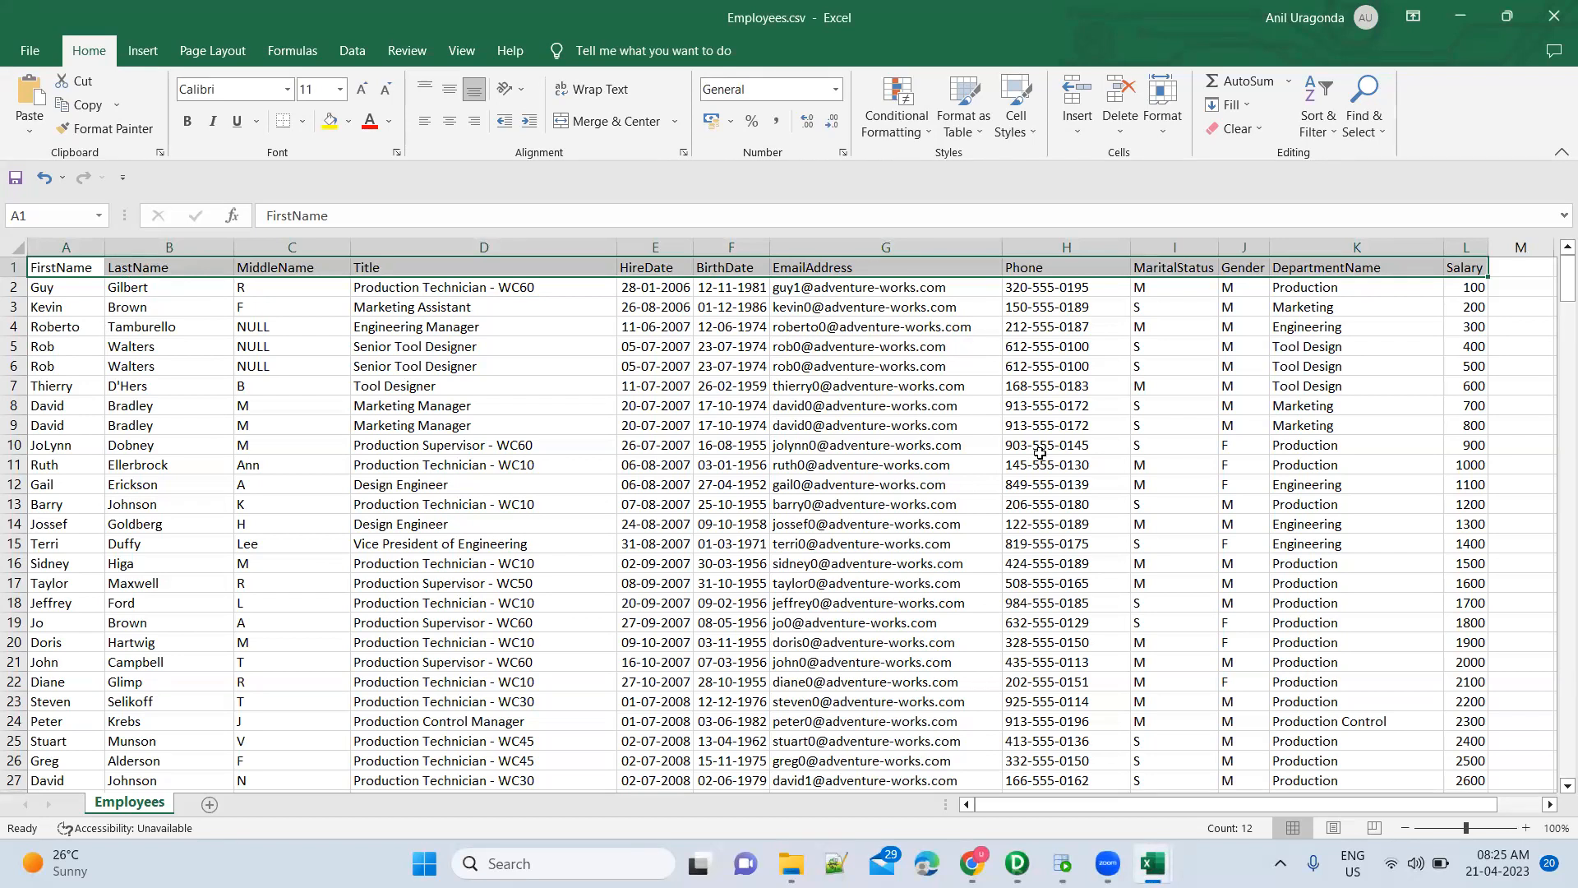
pyautogui.hotkey('alt', 'Tab')
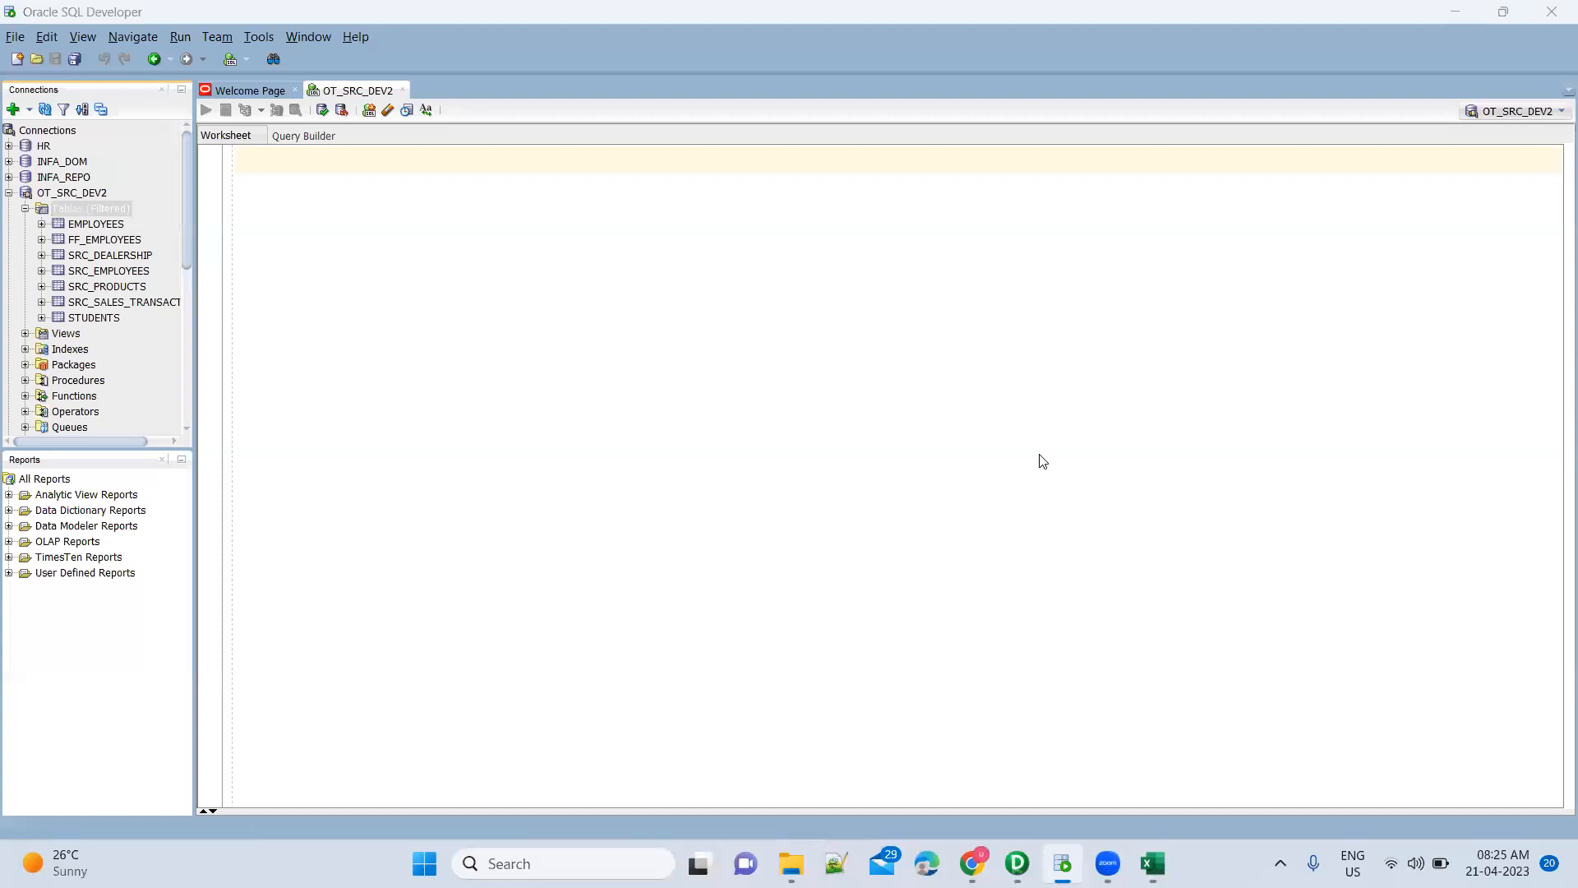
pyautogui.hotkey('alt', 'Tab')
pyautogui.click(873, 250)
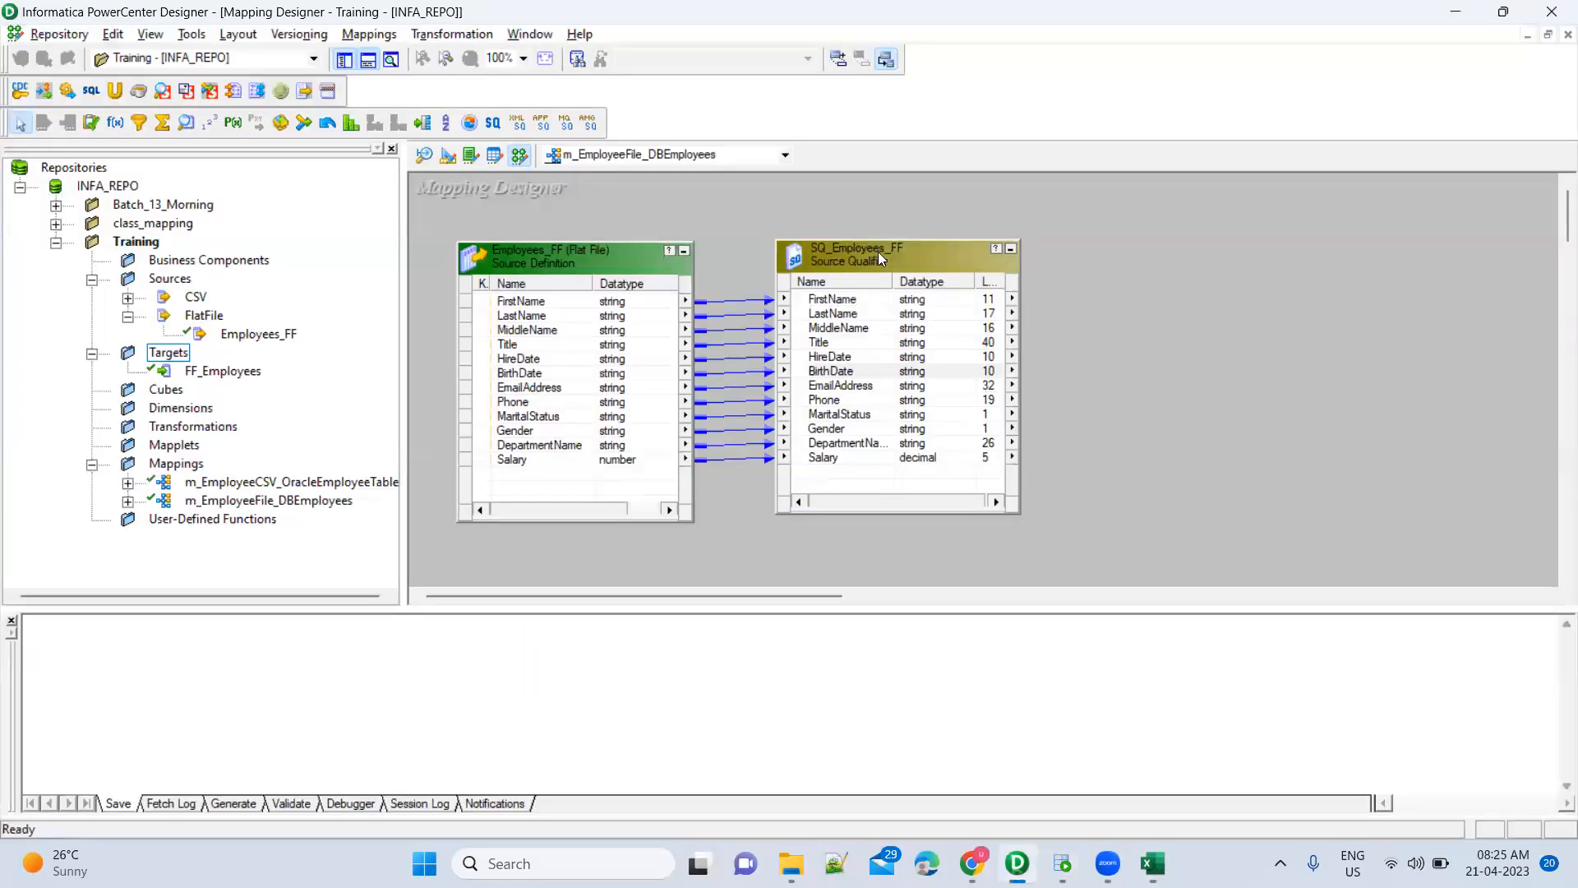
# Look over SQ_Employees_FF's context menu without running anything, then select the Source Qualifier
pyautogui.rightClick(878, 252)
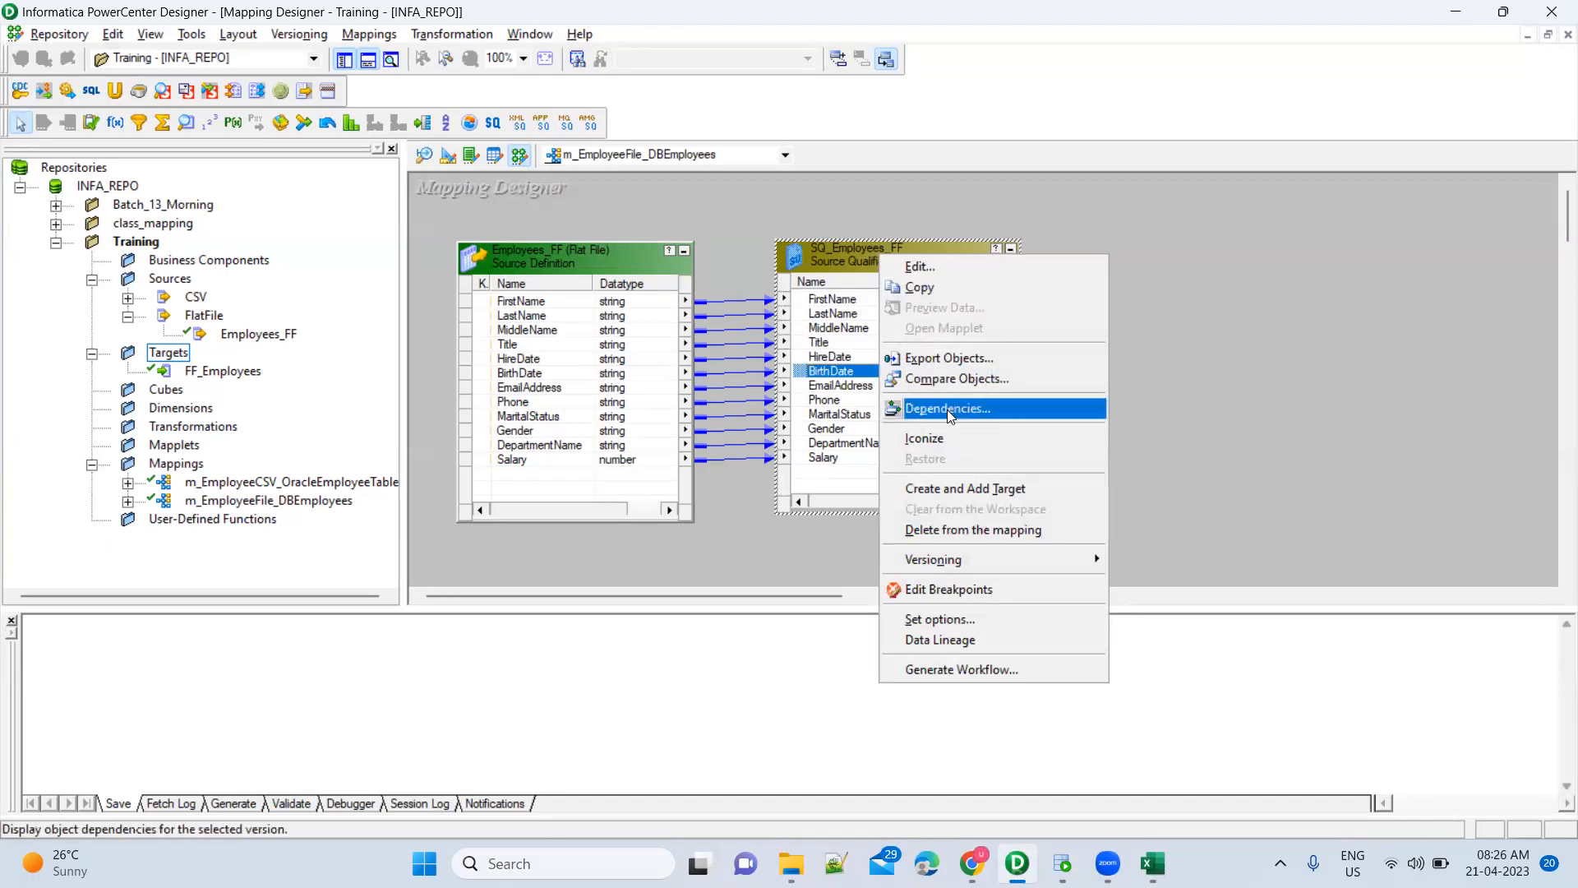
pyautogui.click(814, 284)
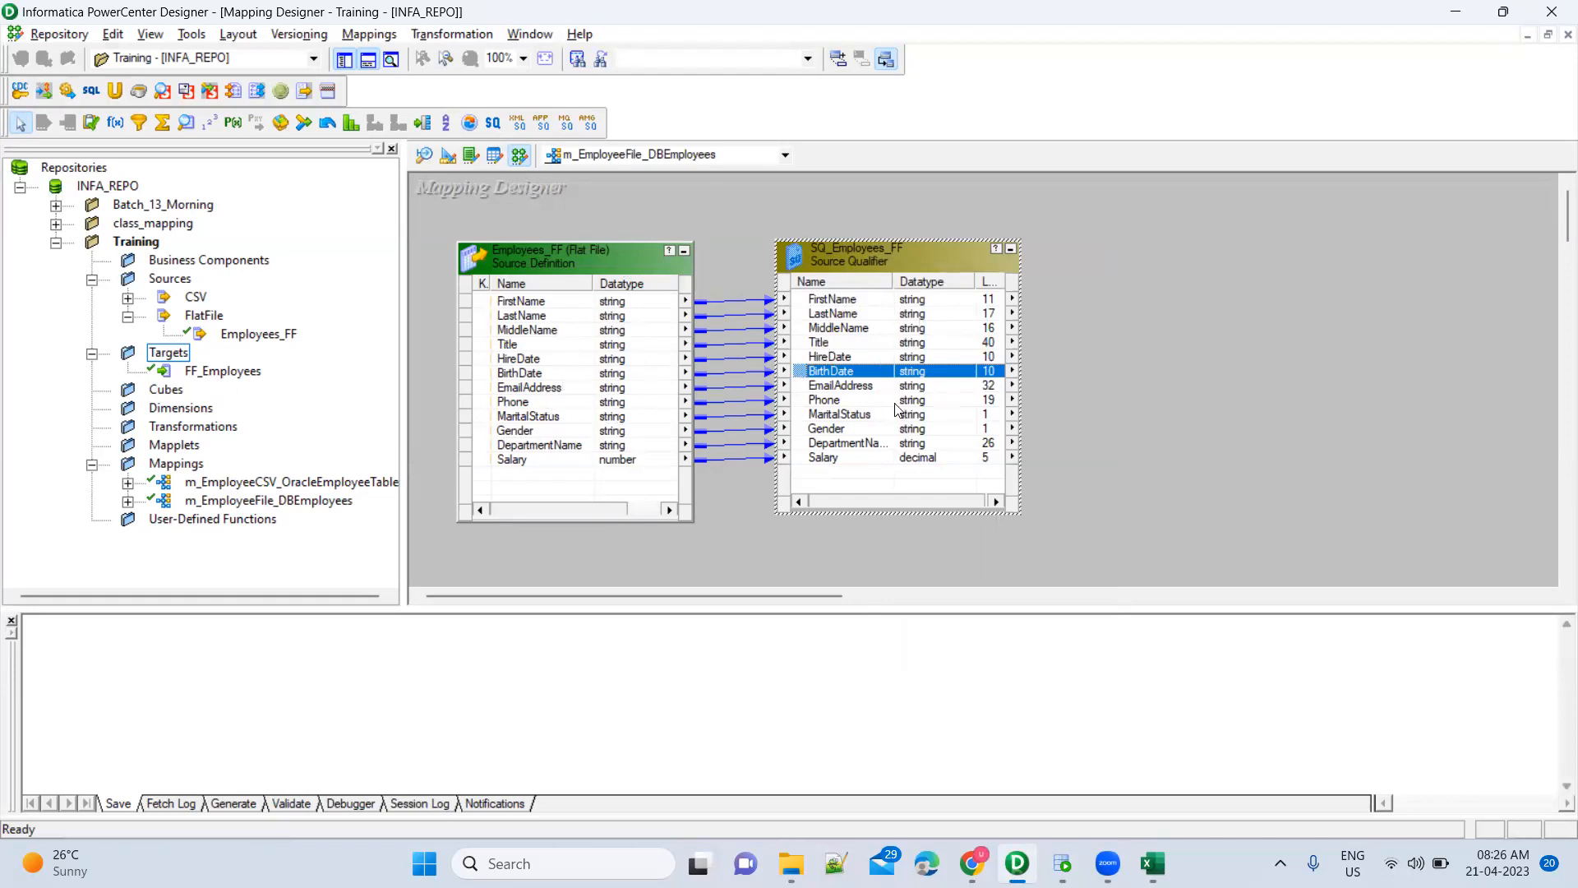
pyautogui.rightClick(880, 252)
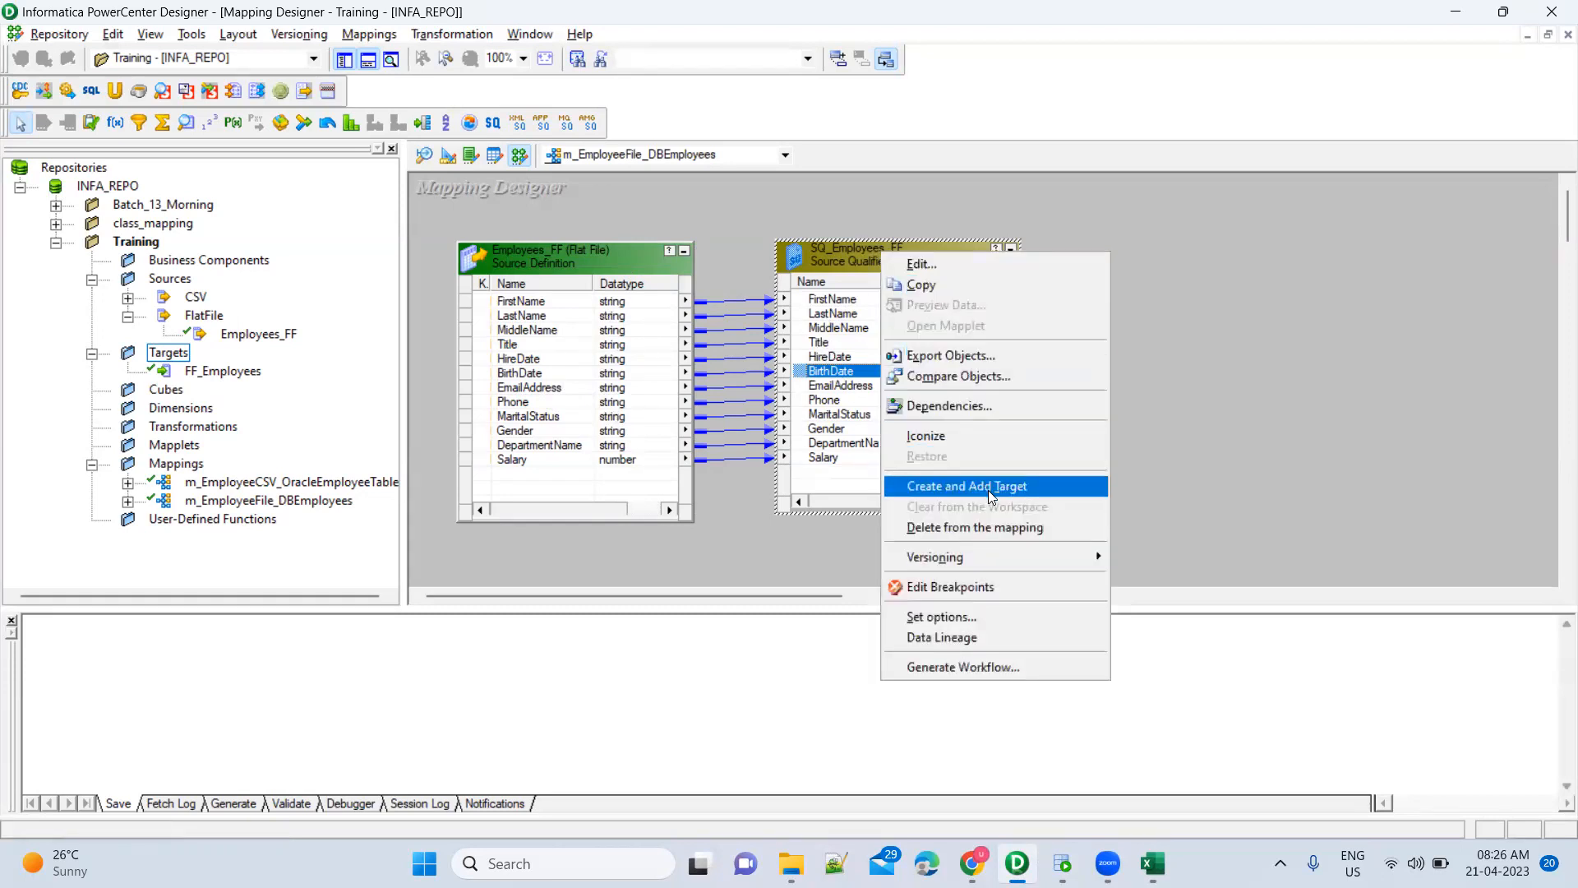
pyautogui.click(786, 554)
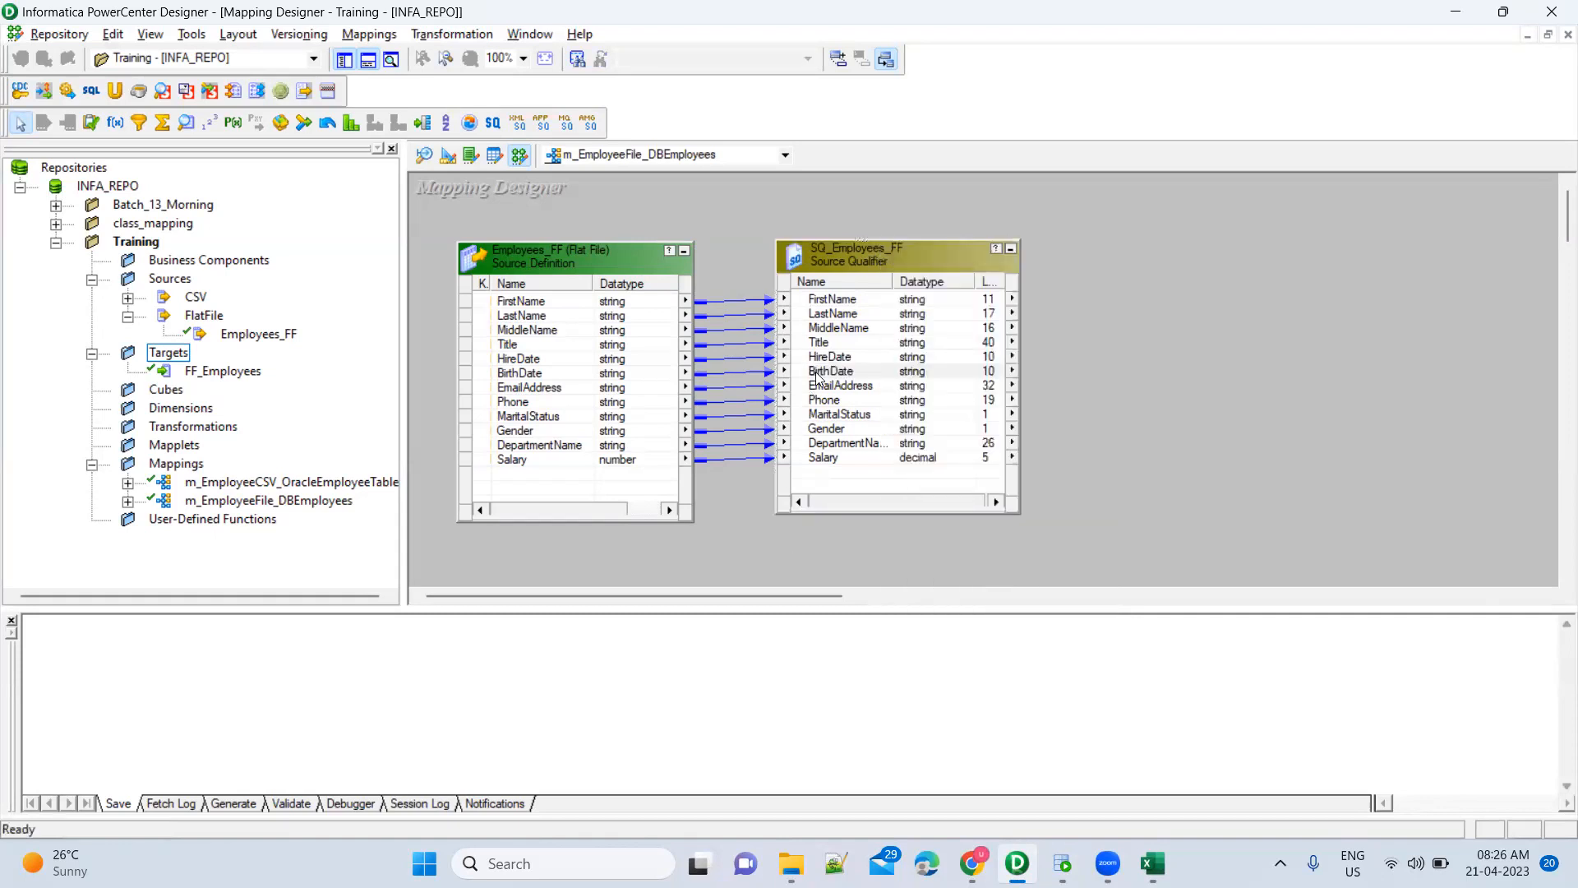
pyautogui.click(893, 265)
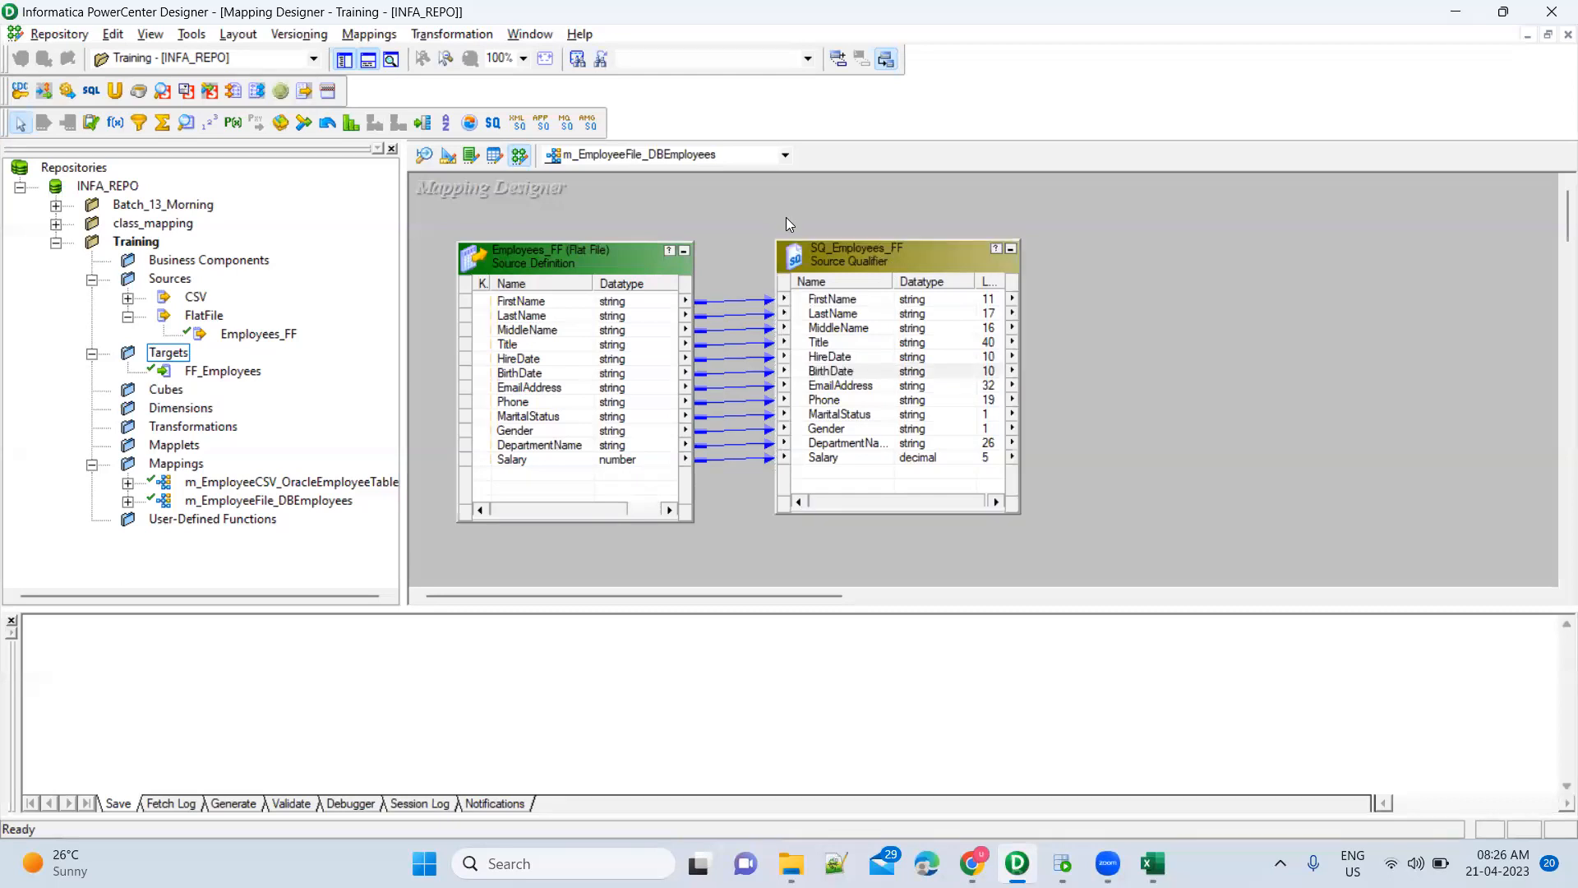
# Create target SQ_Employees_FF1 from SQ_Employees_FF, placed right and resized to show all columns
pyautogui.rightClick(848, 252)
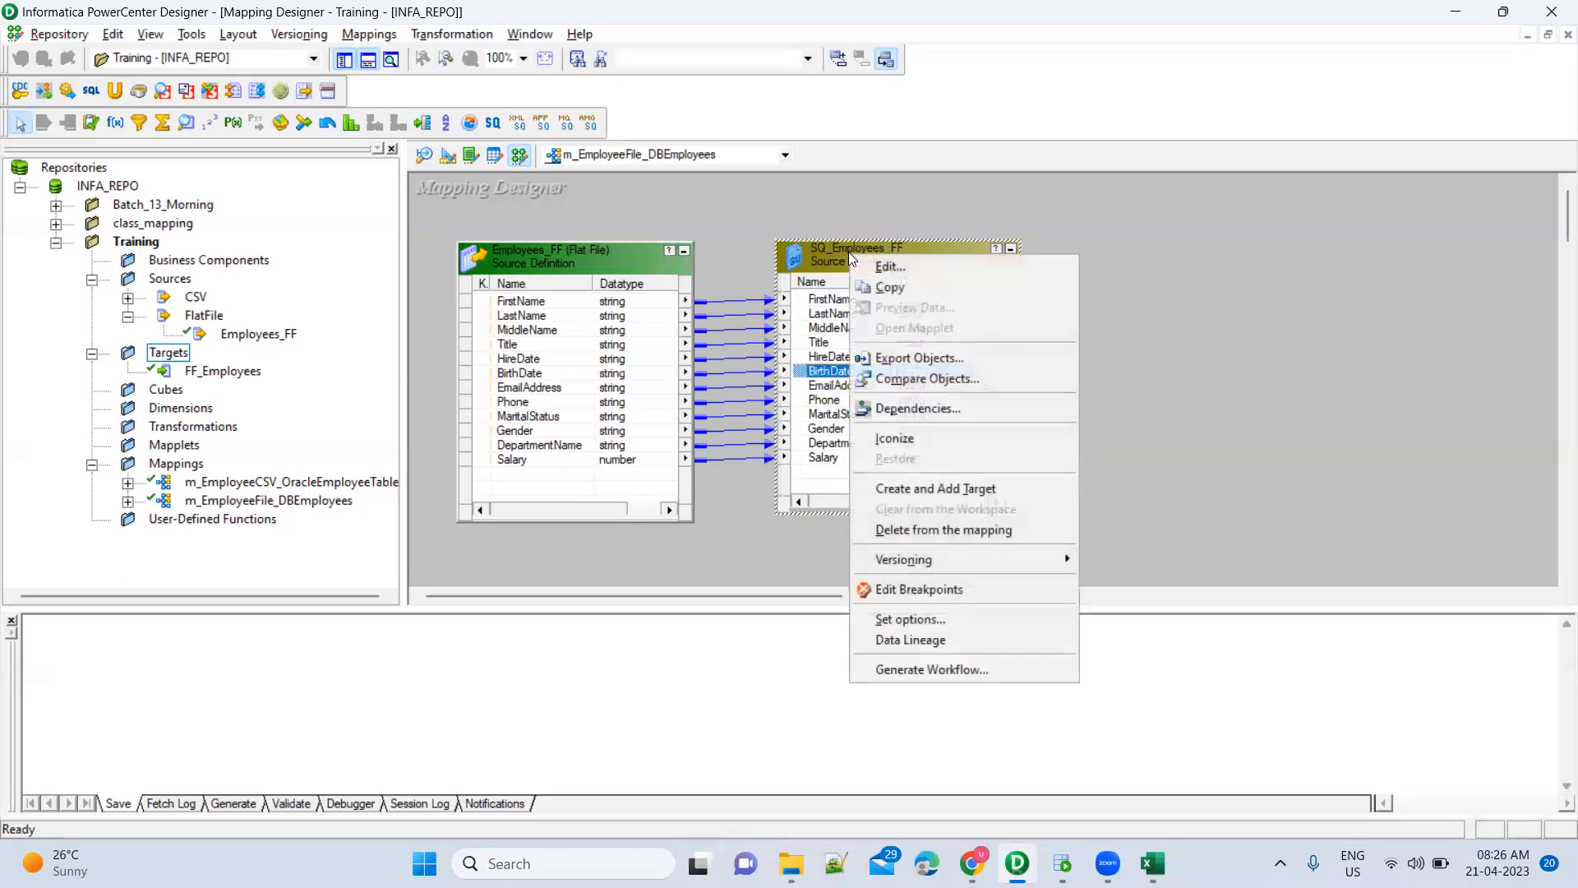
pyautogui.click(965, 488)
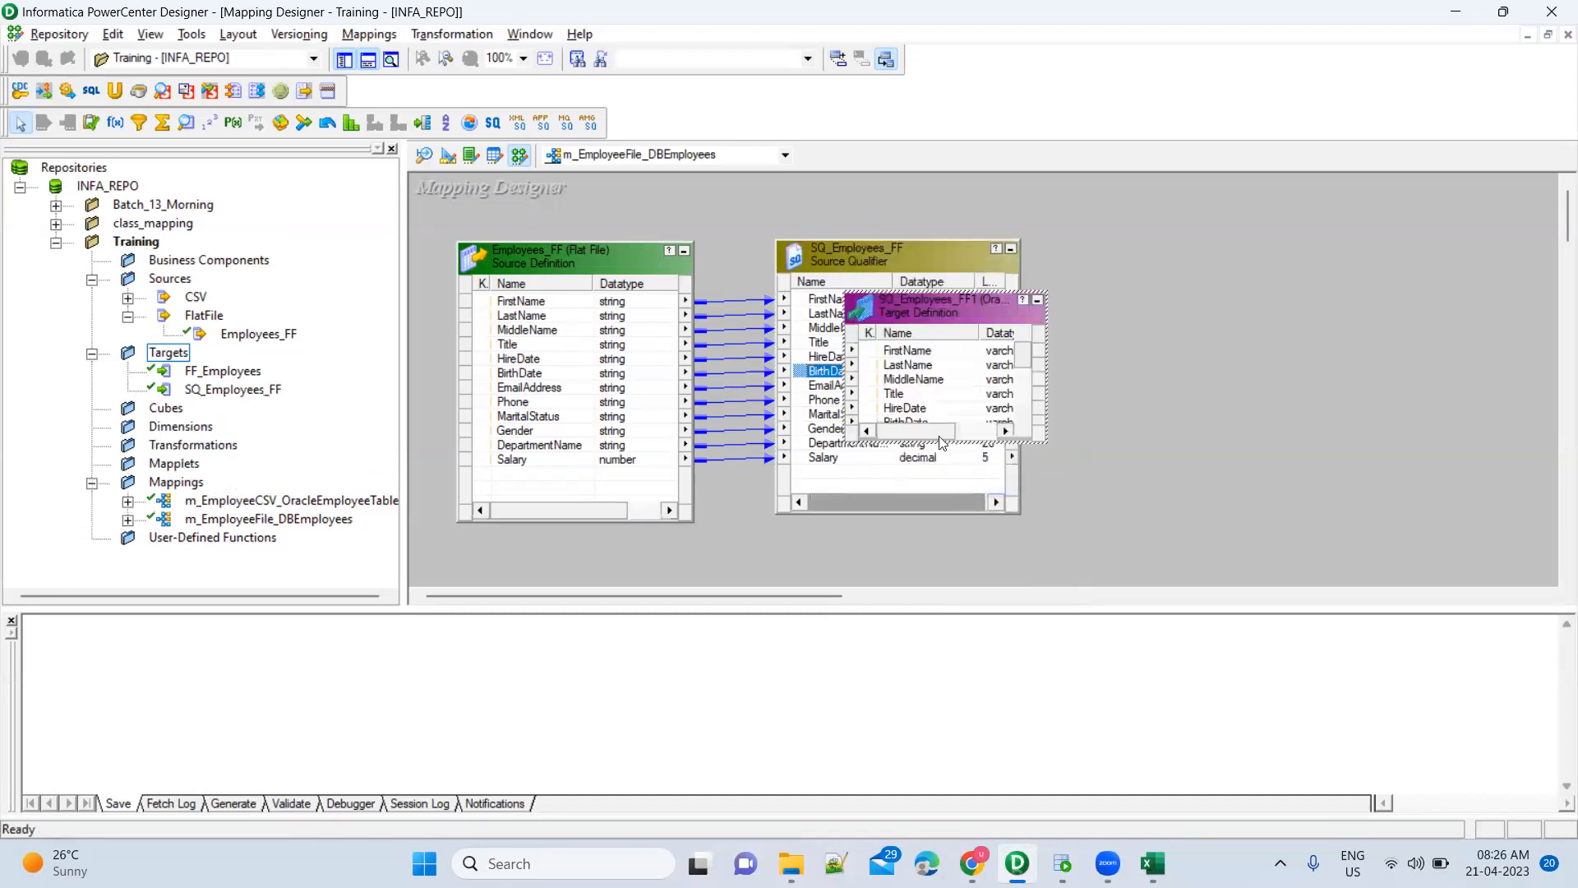
pyautogui.moveTo(918, 303); pyautogui.dragTo(1273, 228)
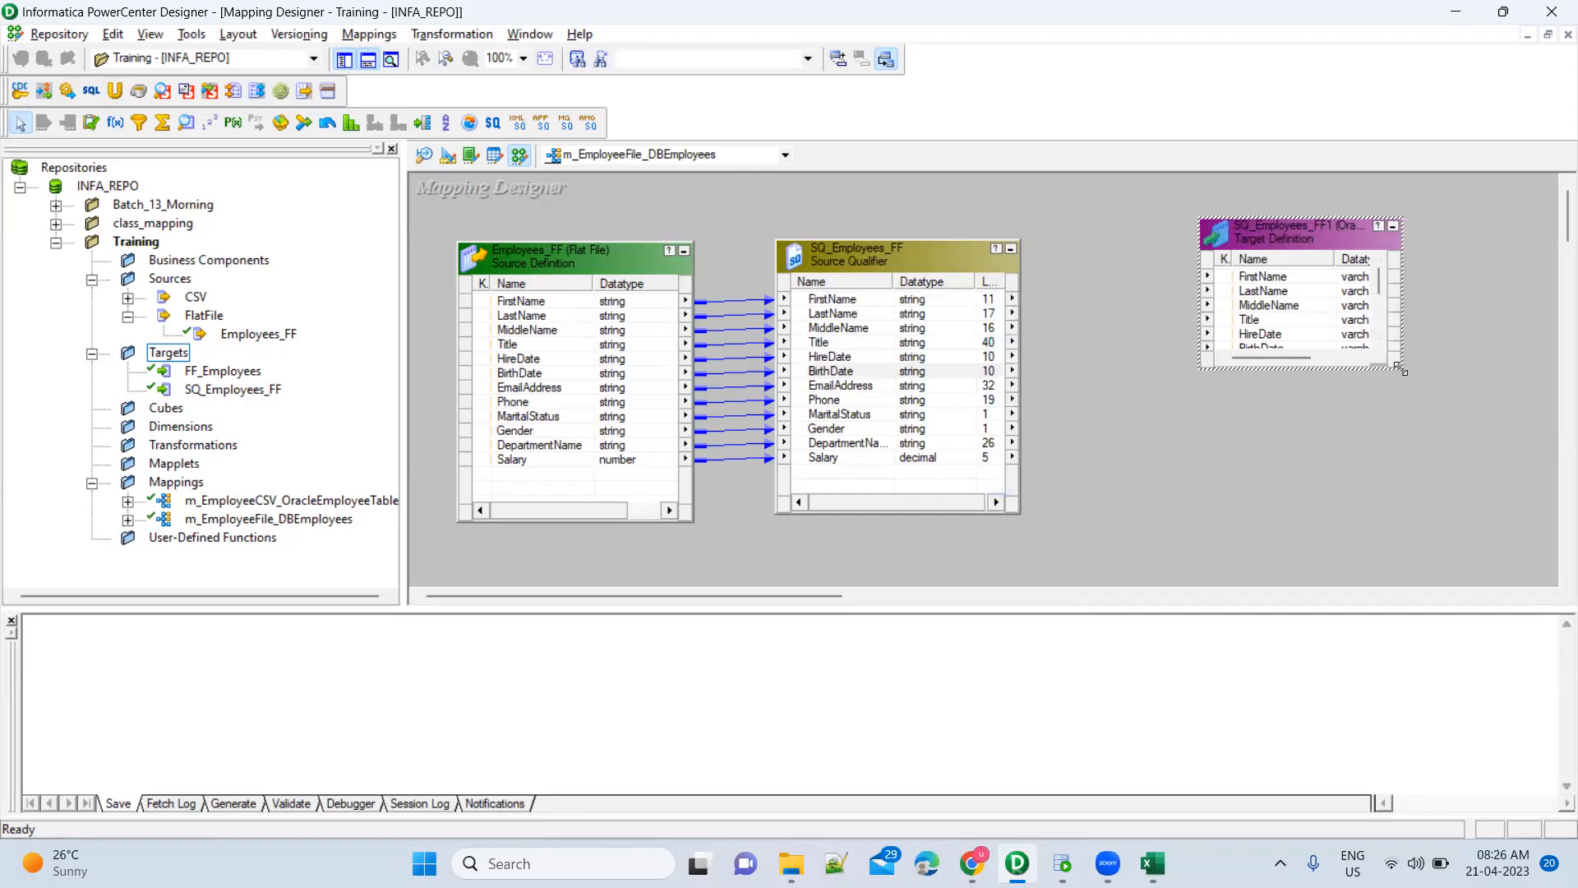
pyautogui.moveTo(1400, 370); pyautogui.dragTo(1476, 516)
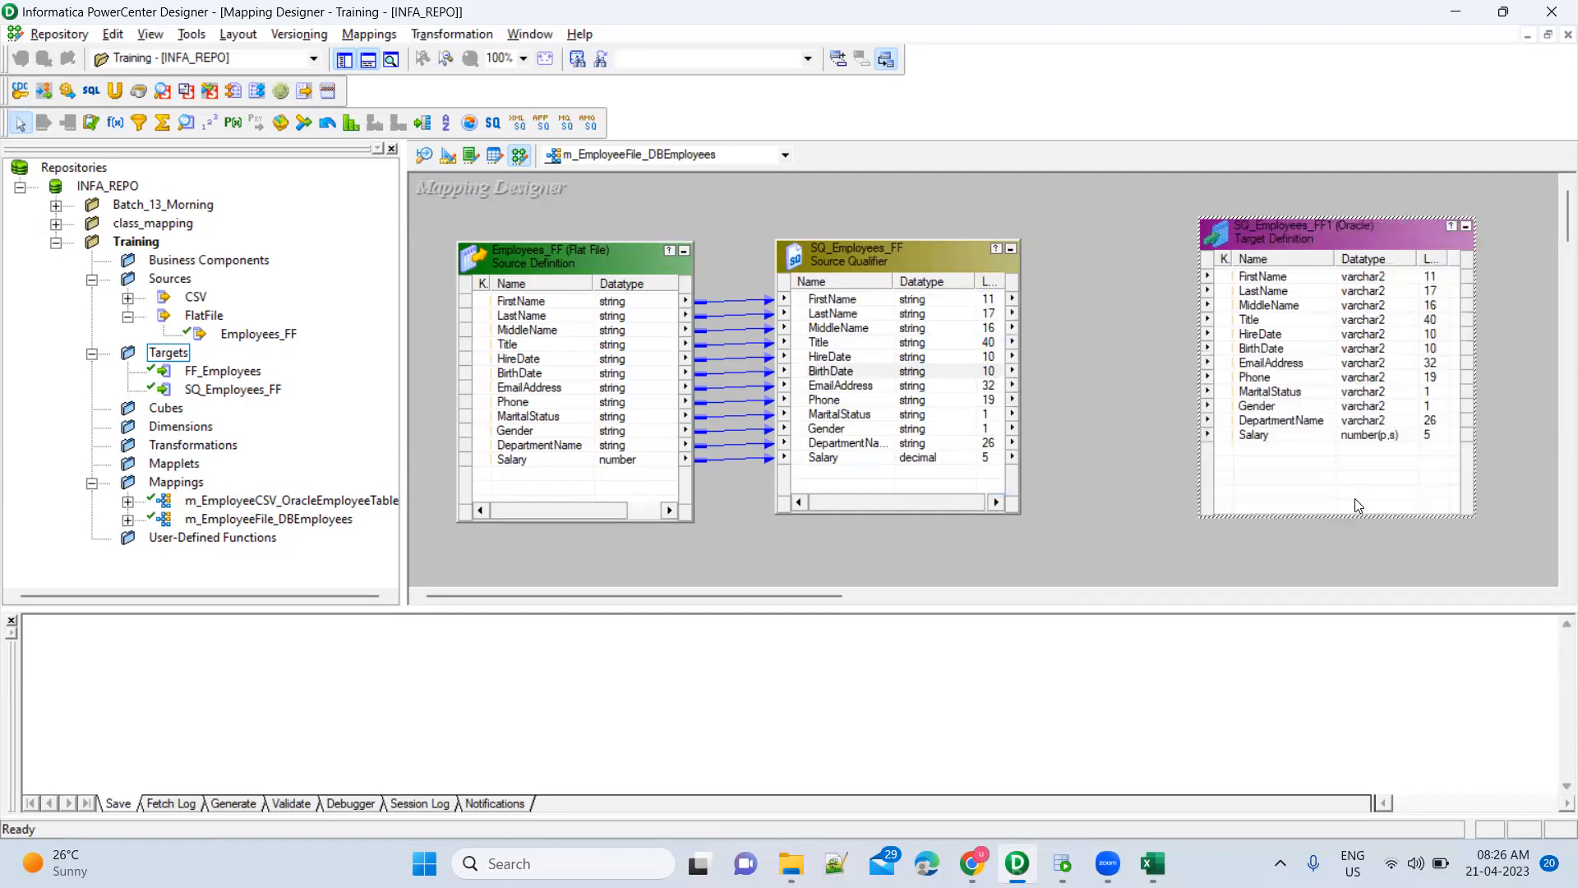
pyautogui.click(851, 370)
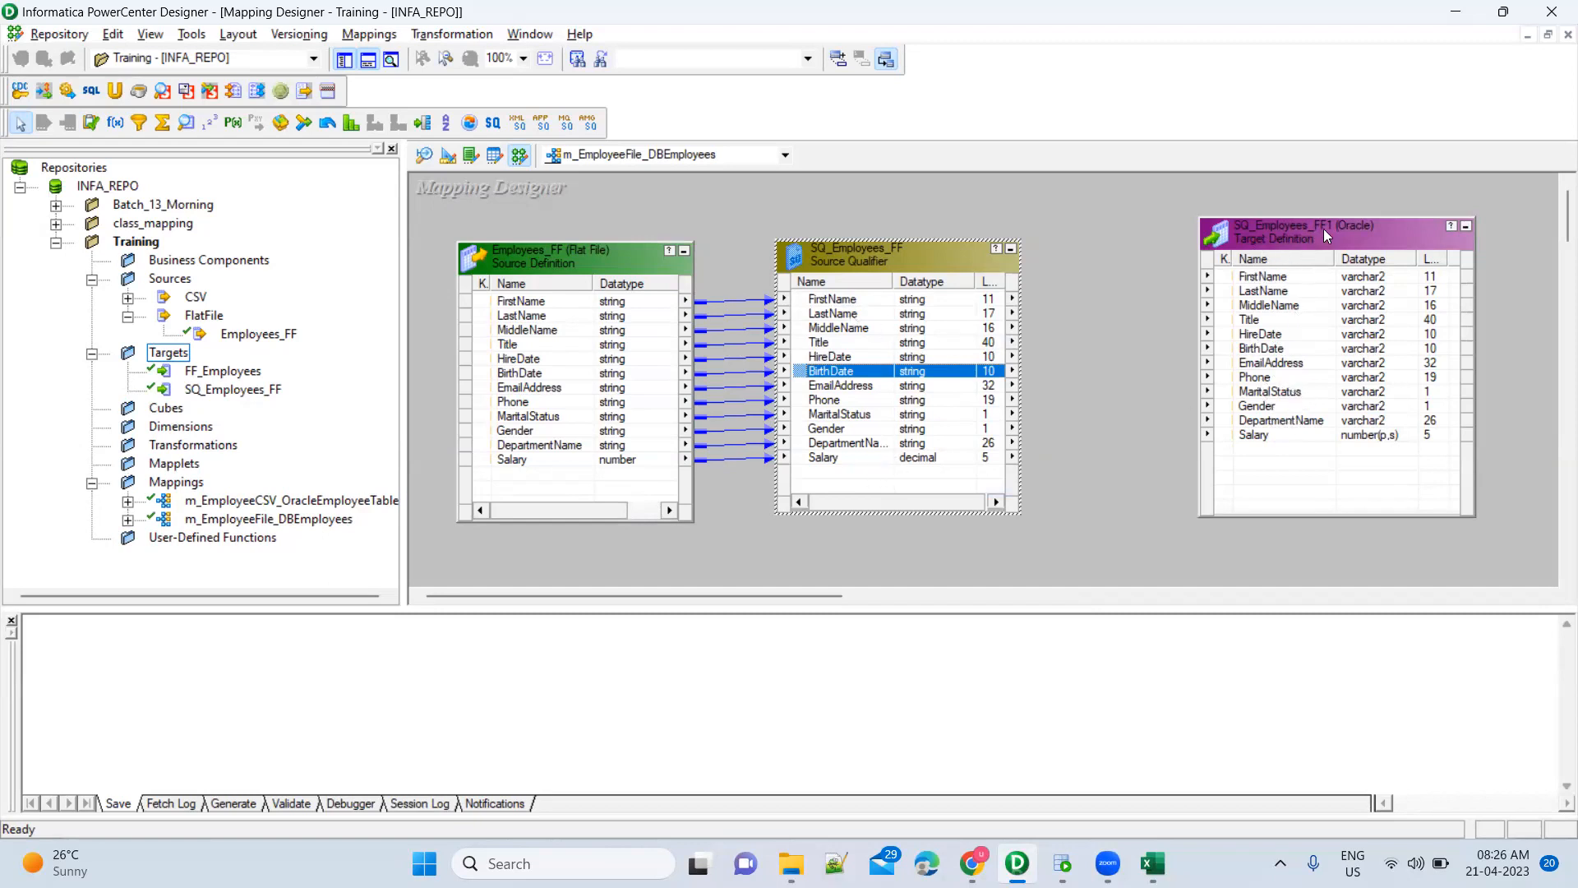
pyautogui.doubleClick(1298, 228)
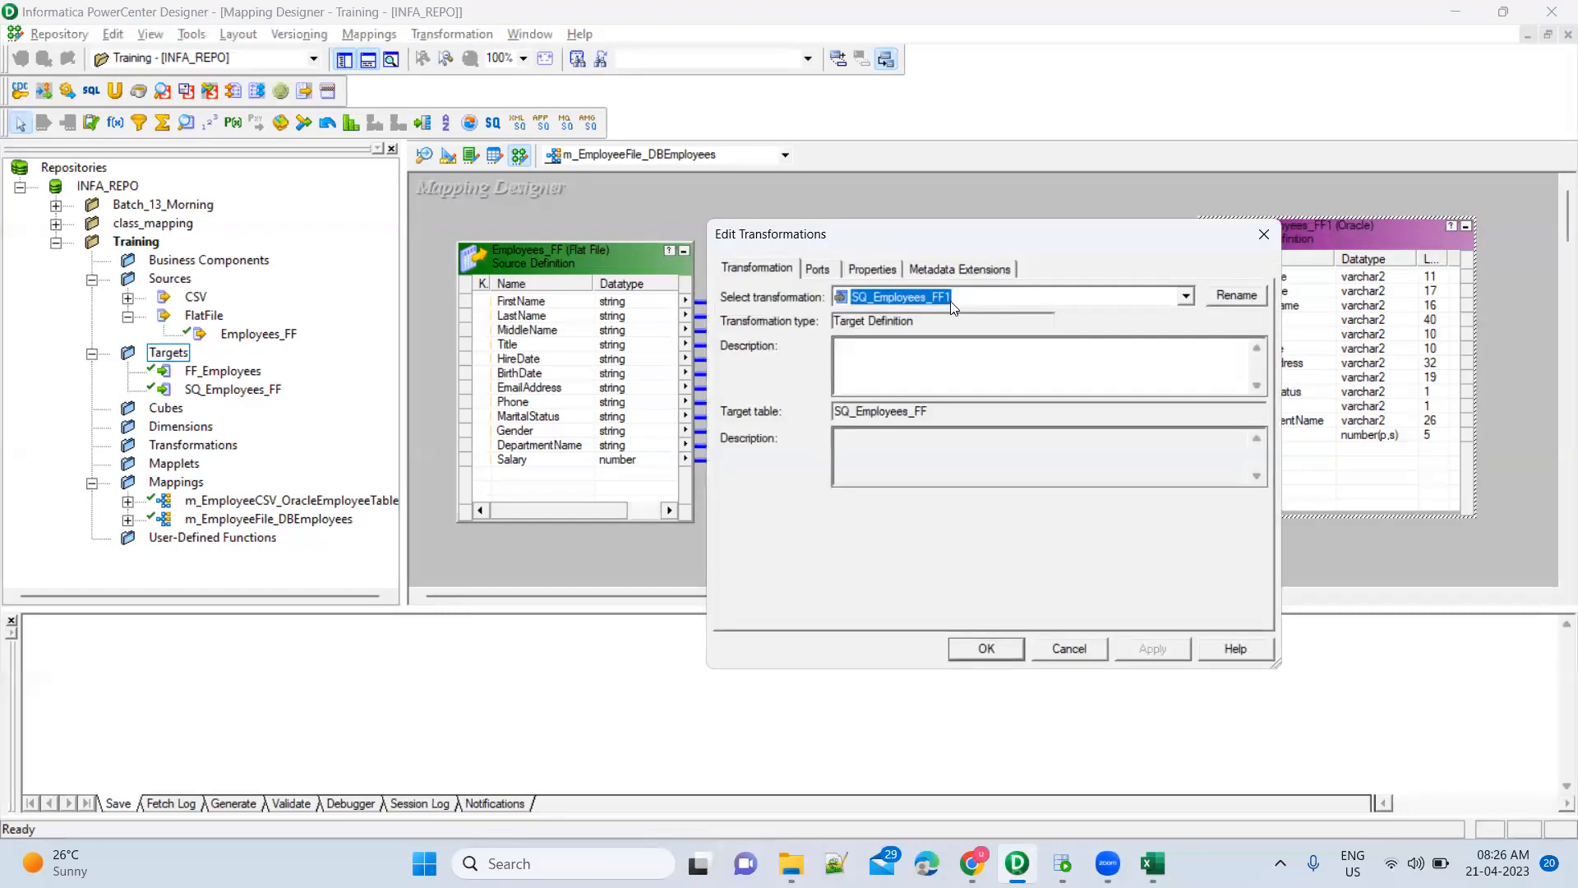
pyautogui.click(1068, 648)
pyautogui.click(253, 396)
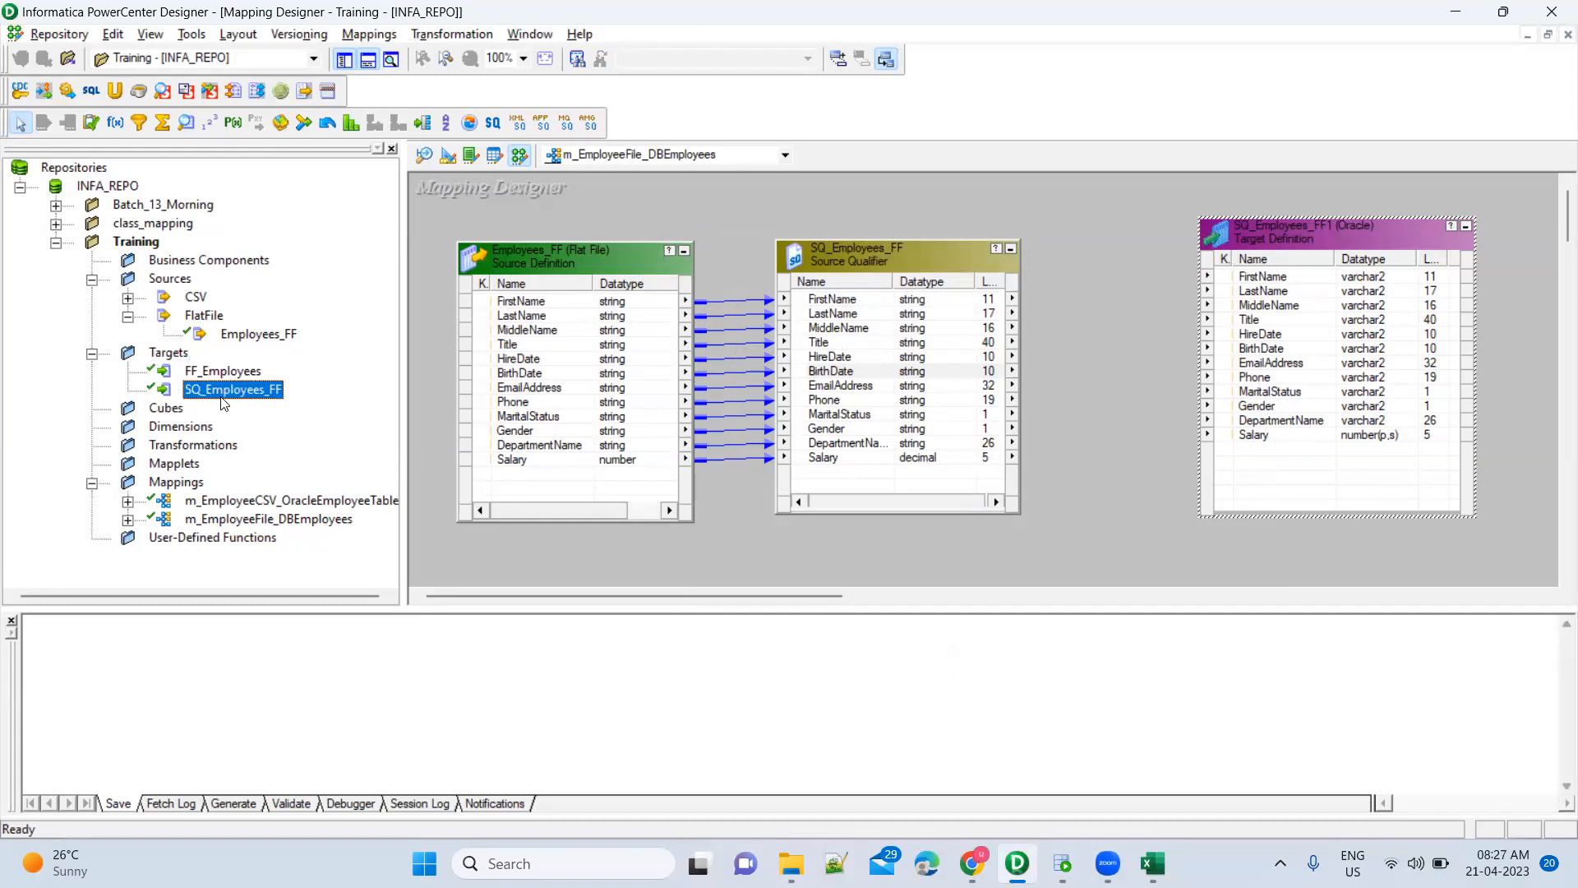
# Place SQ_Employees_FF in the Target Designer and rename it to Employees_Apr21
pyautogui.click(449, 156)
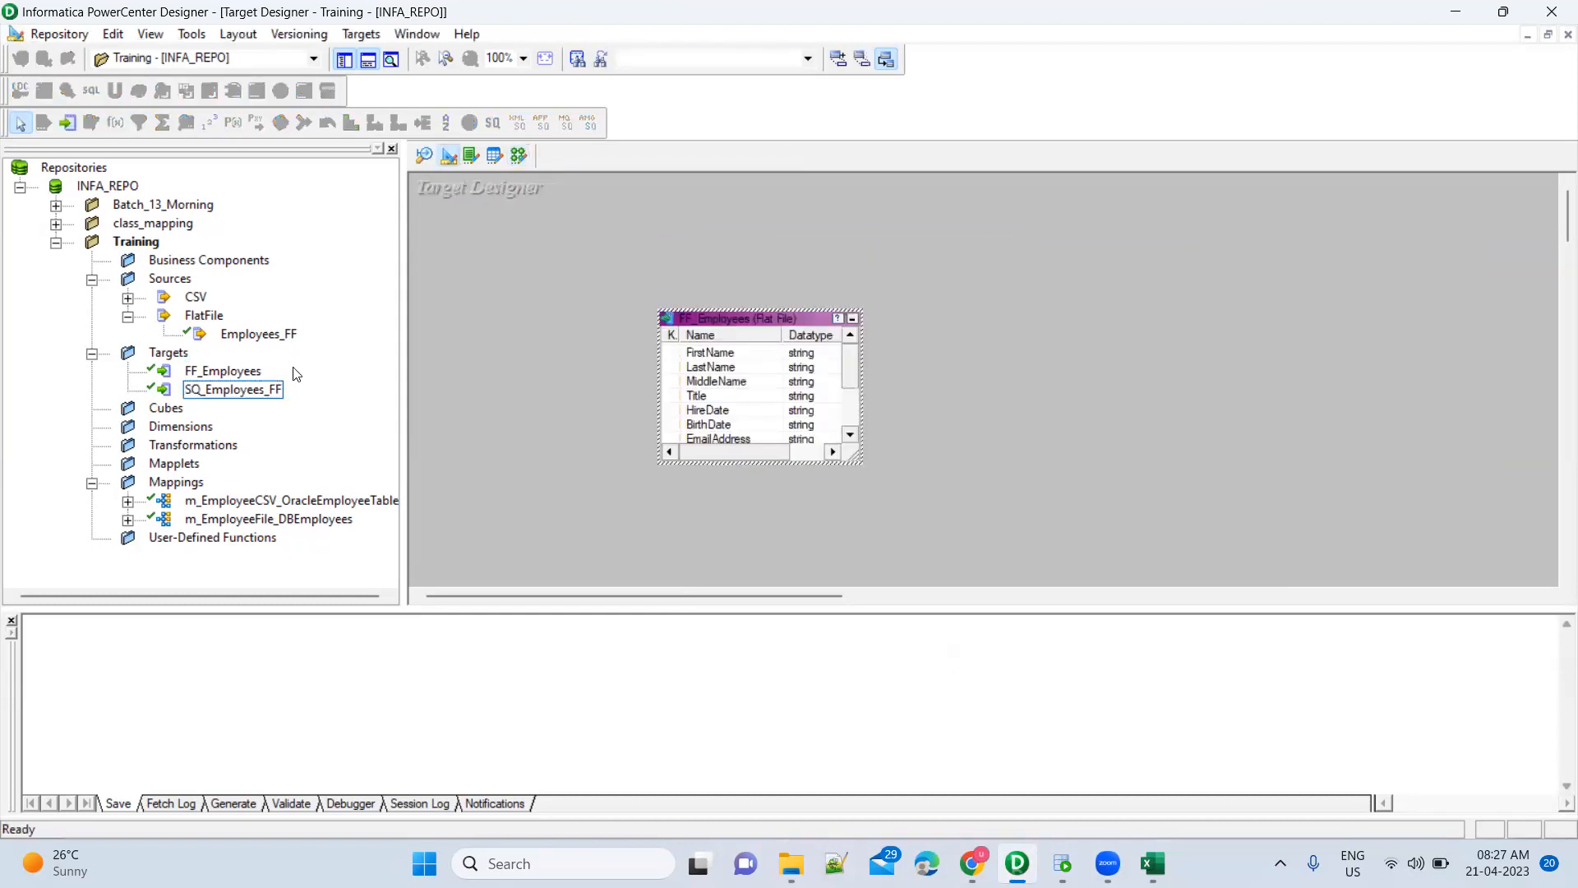
pyautogui.moveTo(251, 389); pyautogui.dragTo(1152, 318)
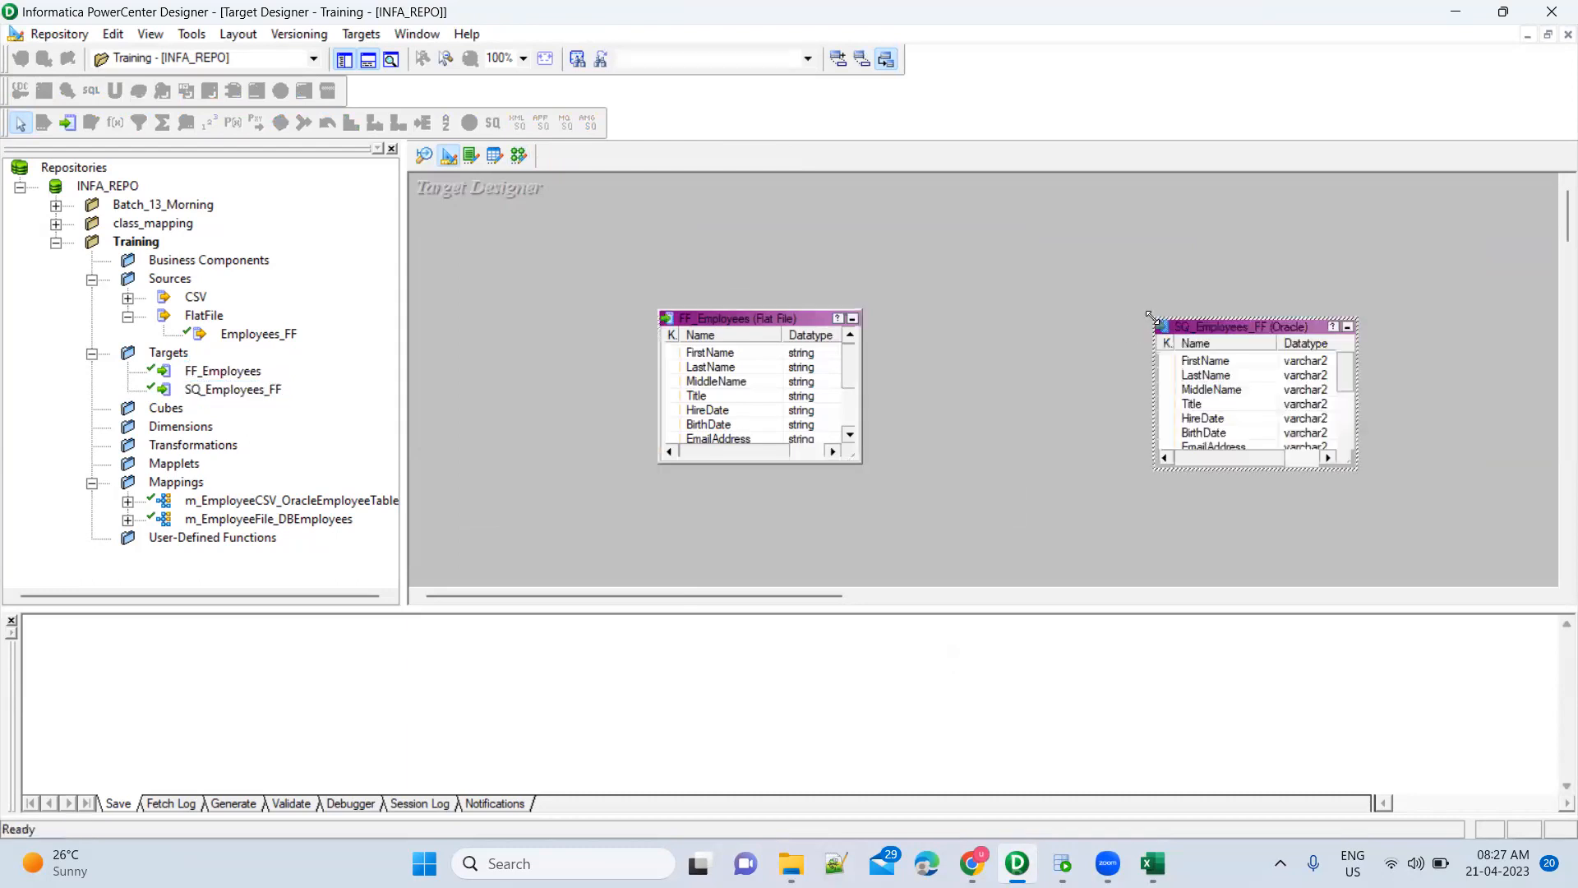
pyautogui.doubleClick(1207, 328)
pyautogui.click(1221, 298)
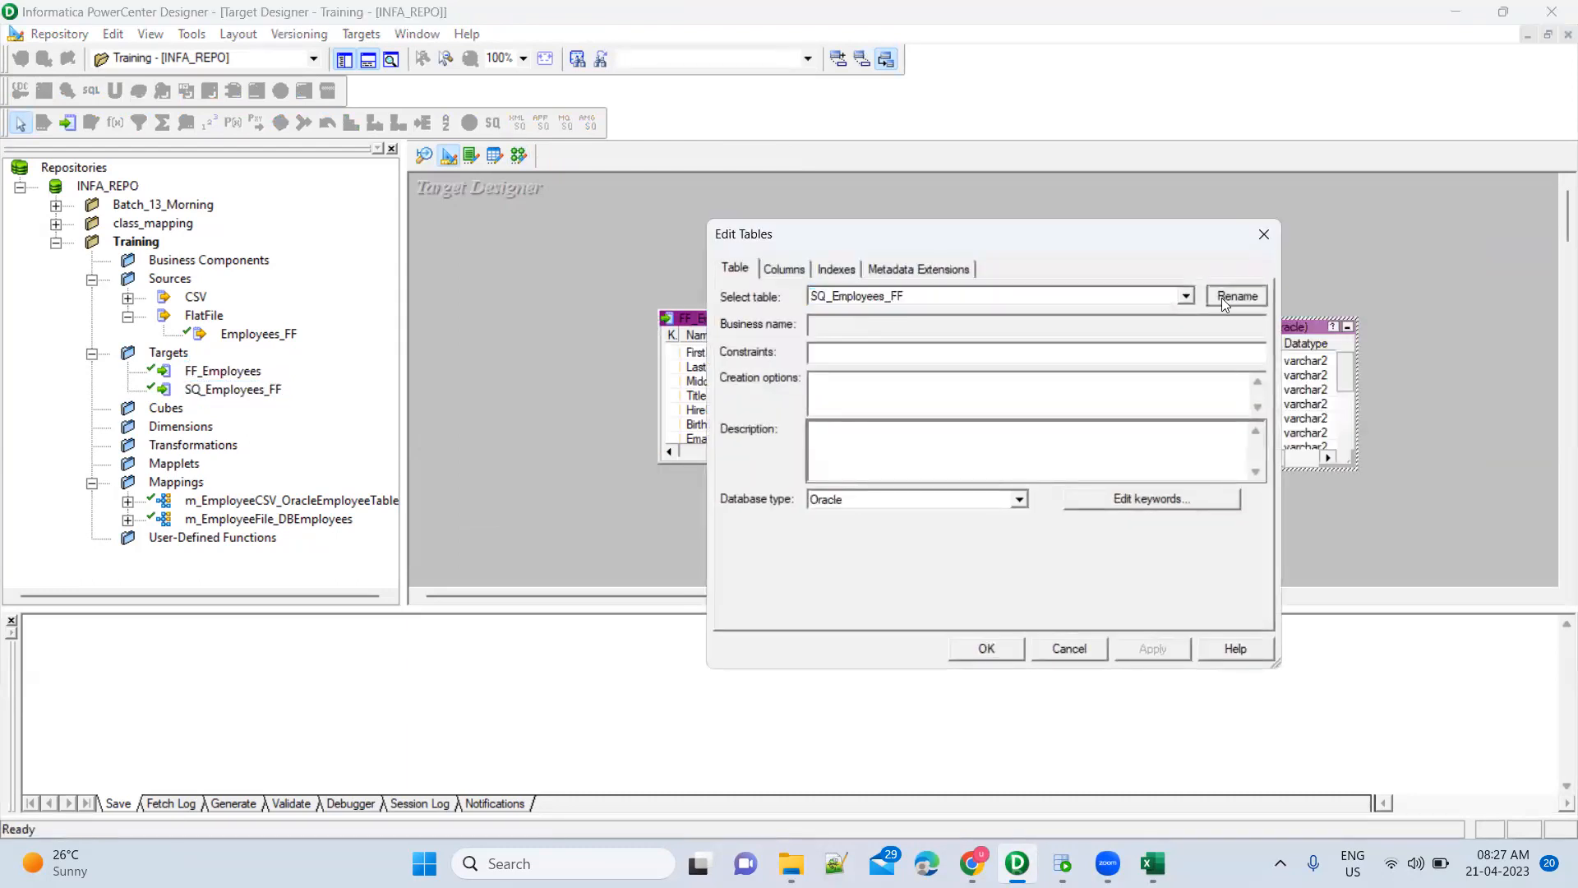
pyautogui.click(815, 447)
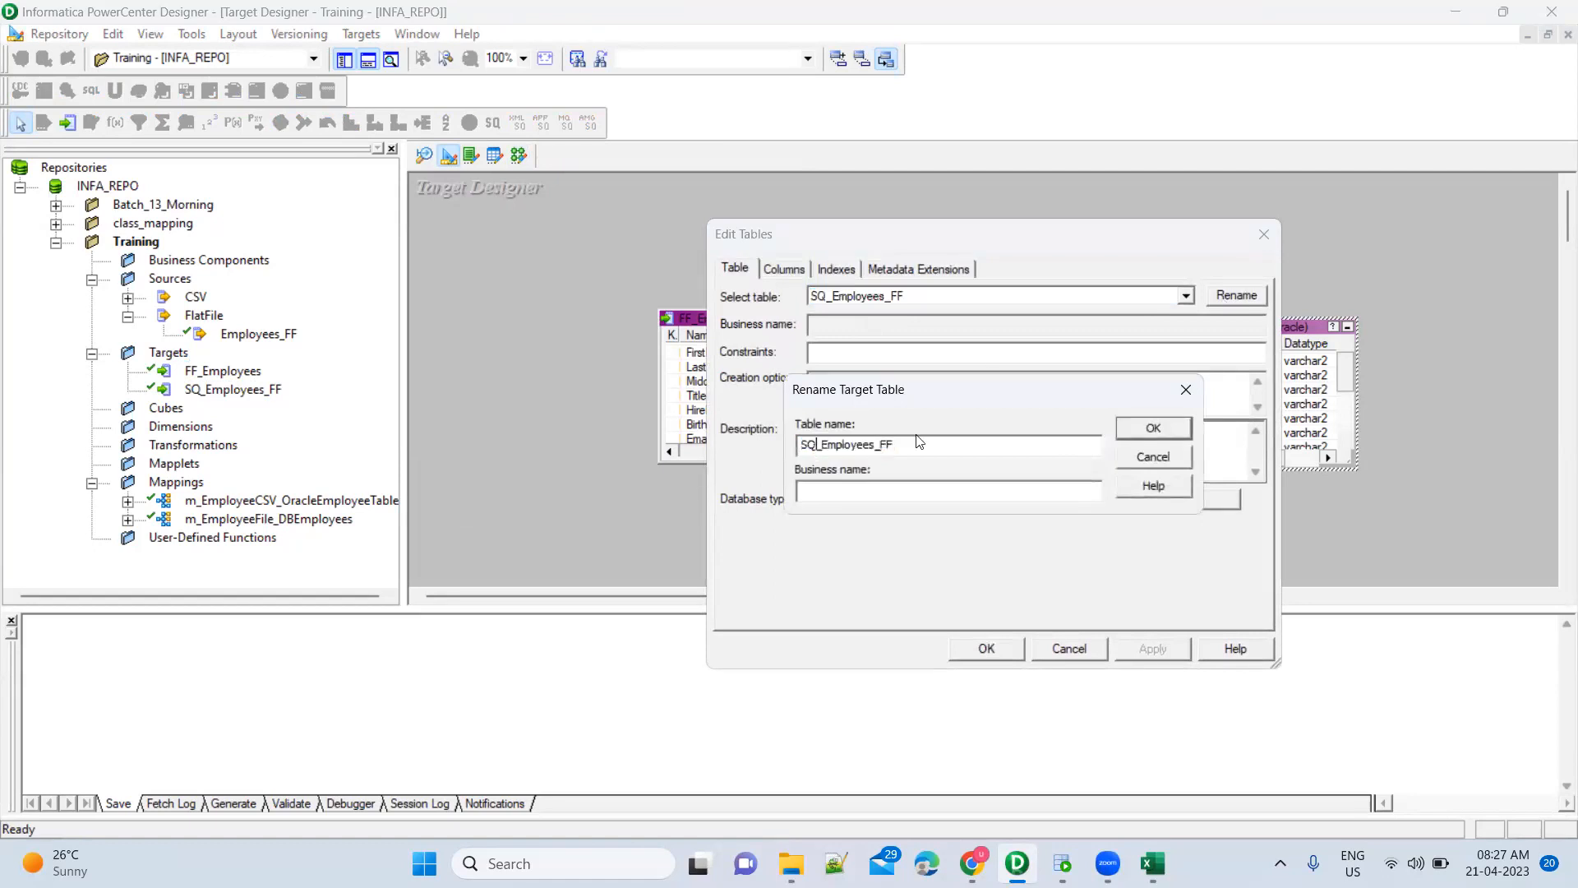
pyautogui.press('BackSpace')
pyautogui.press('BackSpace')
pyautogui.press('BackSpace')
pyautogui.press('End')
pyautogui.press('BackSpace')
pyautogui.press('BackSpace')
pyautogui.write('Apr21')
pyautogui.click(1154, 431)
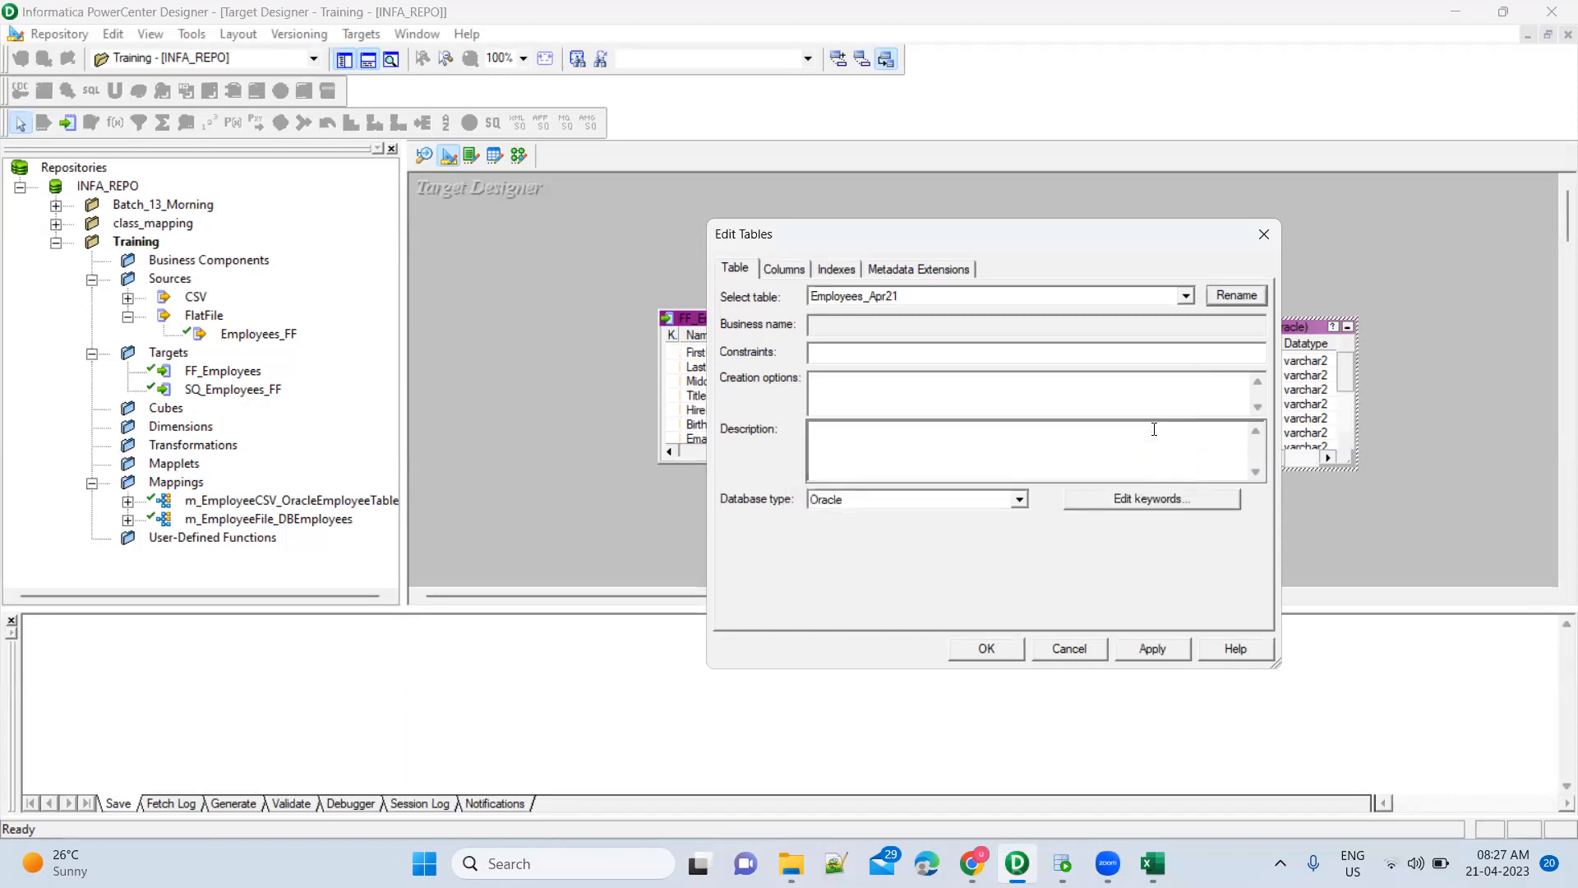
# Review the table's Columns, Indexes and Metadata Extensions, then apply and close
pyautogui.click(795, 268)
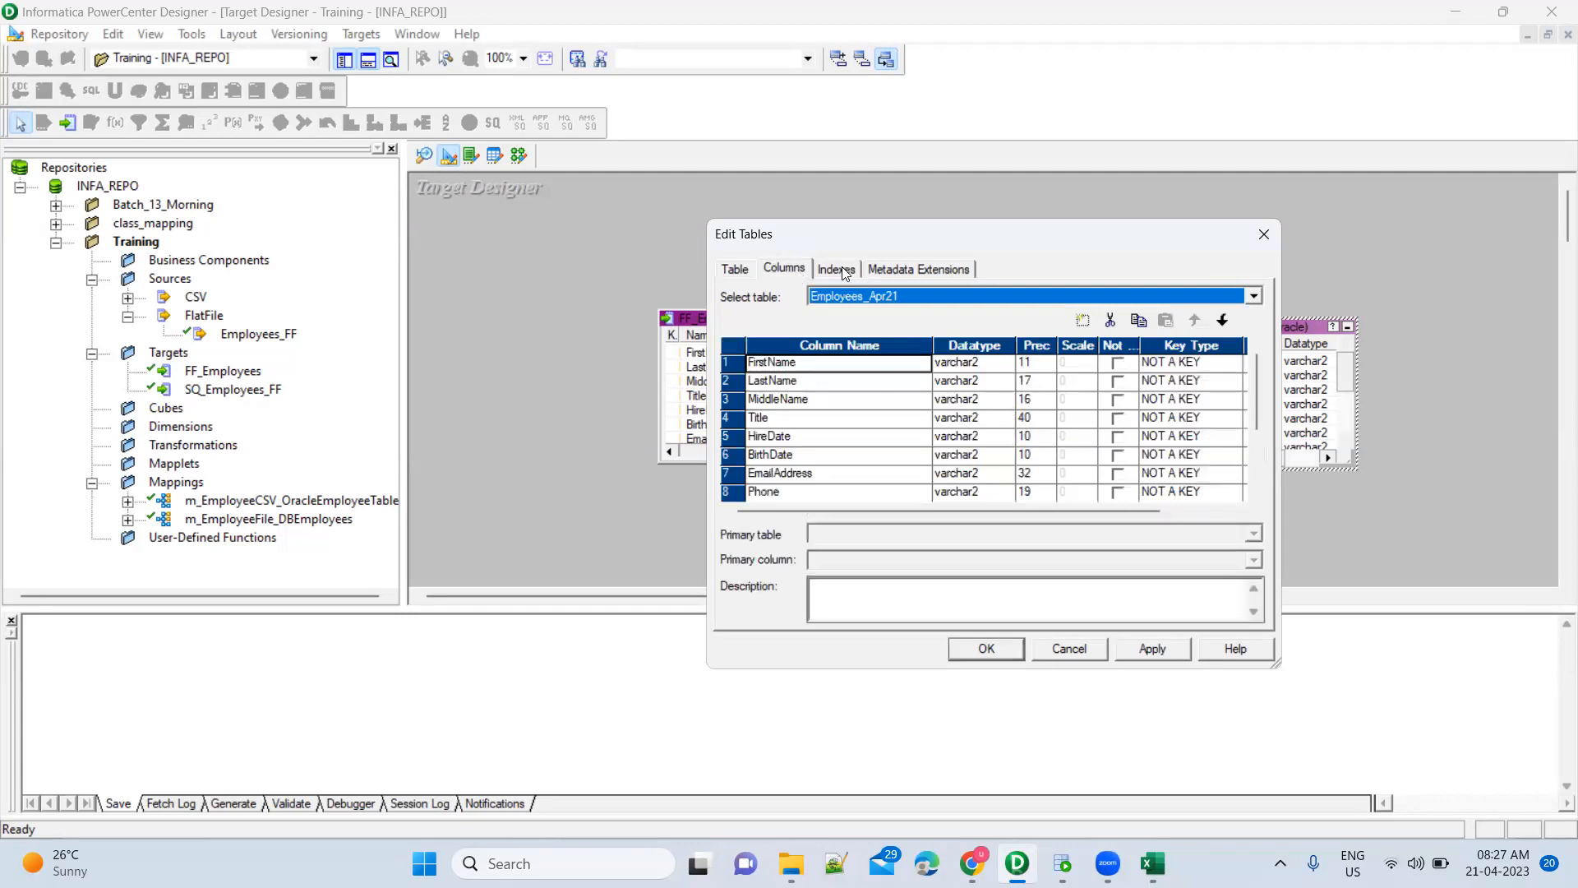
pyautogui.scroll(-1, 891, 436)
pyautogui.scroll(3, 889, 436)
pyautogui.click(838, 271)
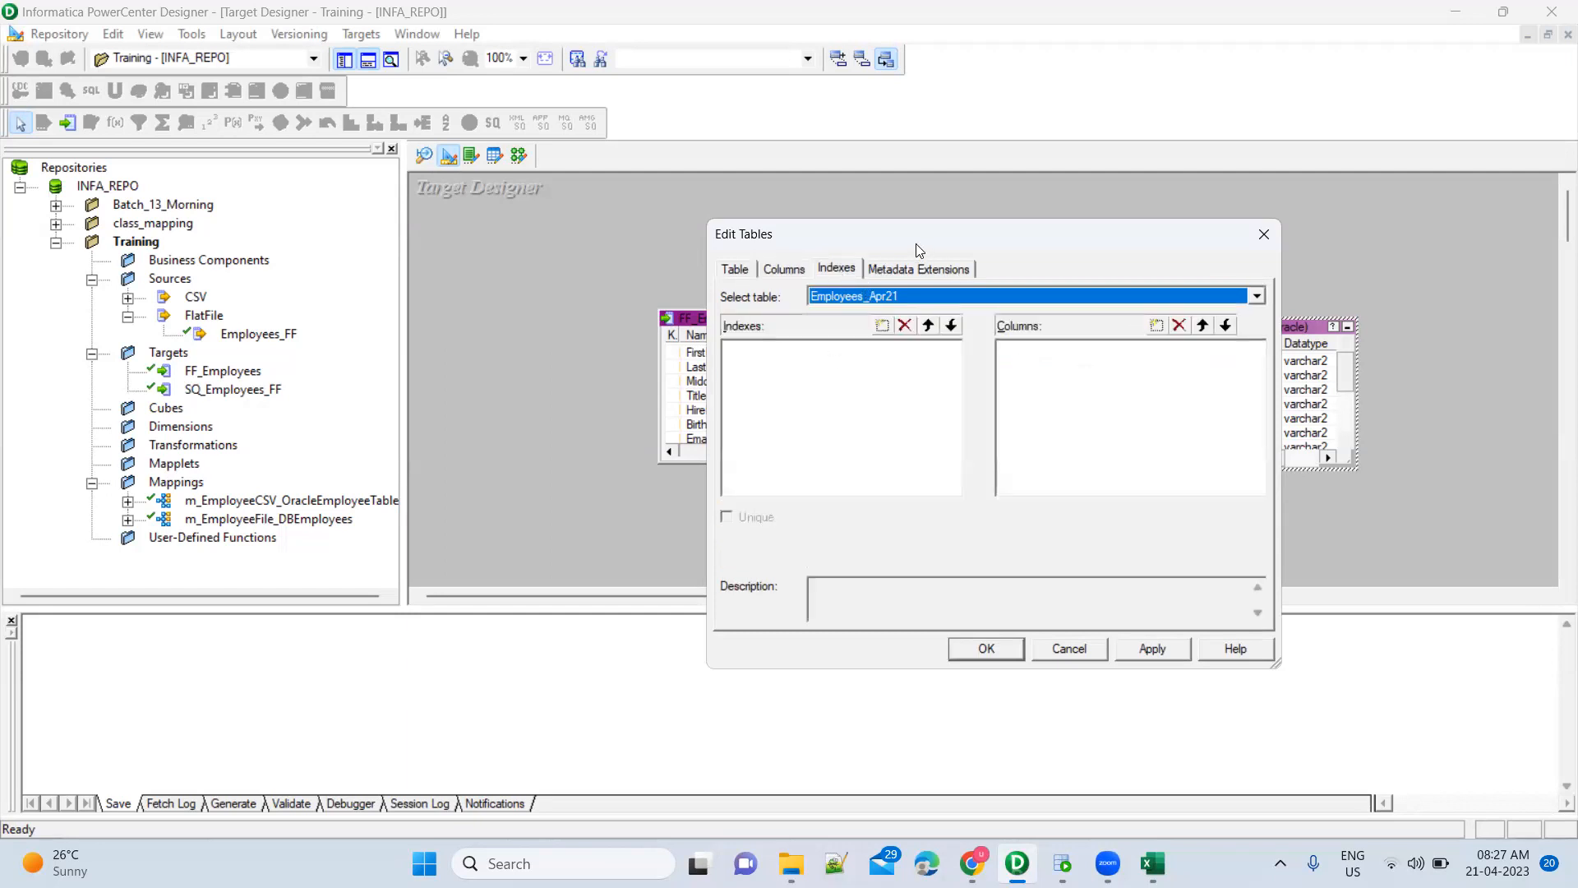
pyautogui.click(904, 269)
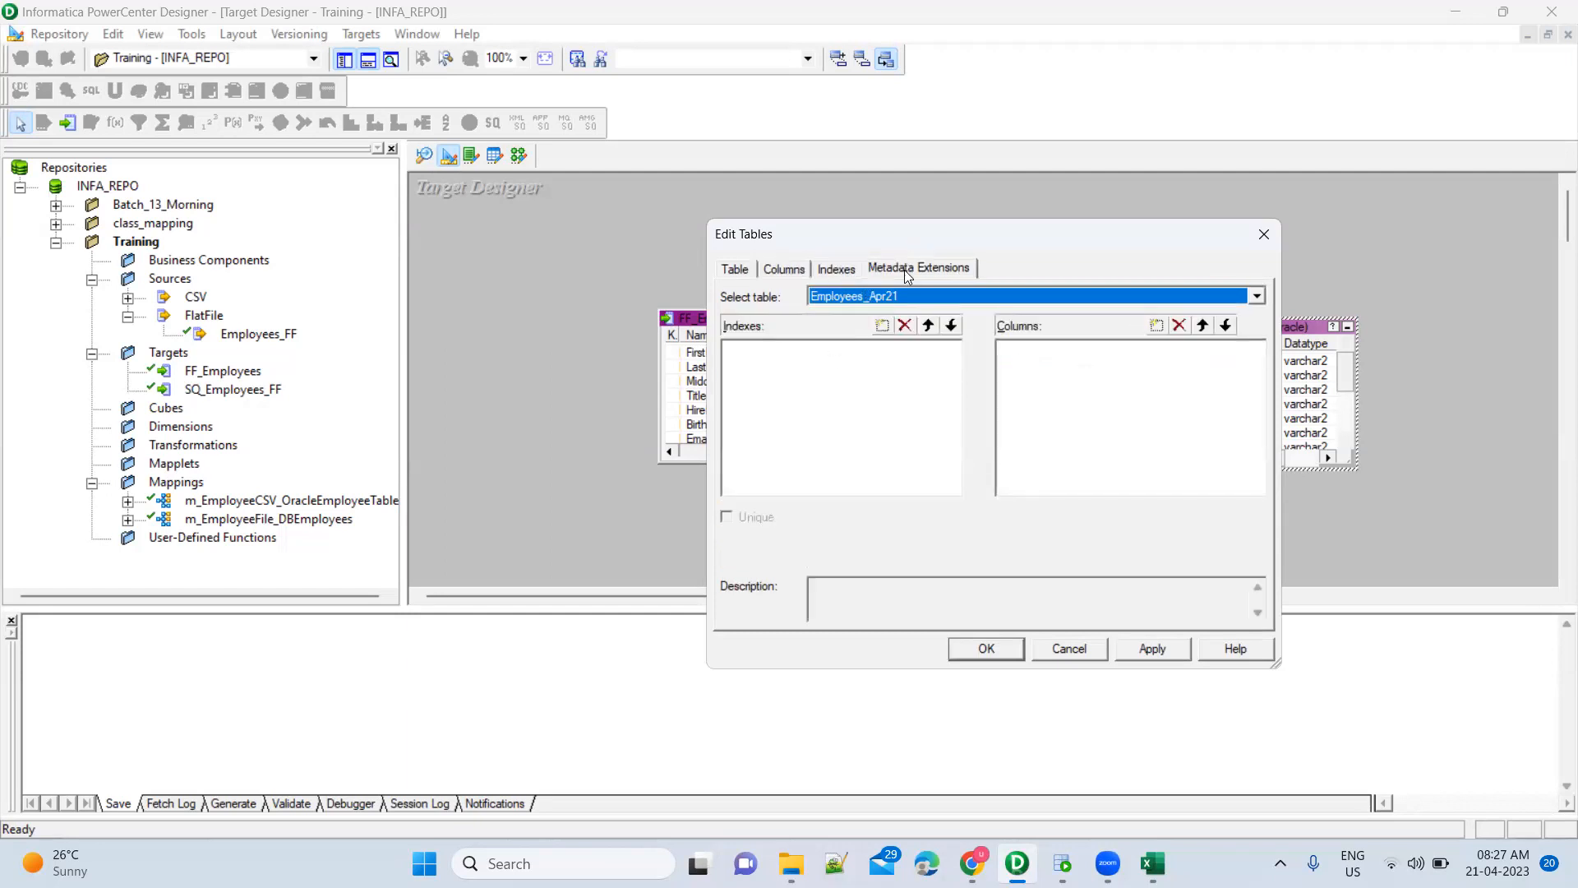
pyautogui.click(743, 270)
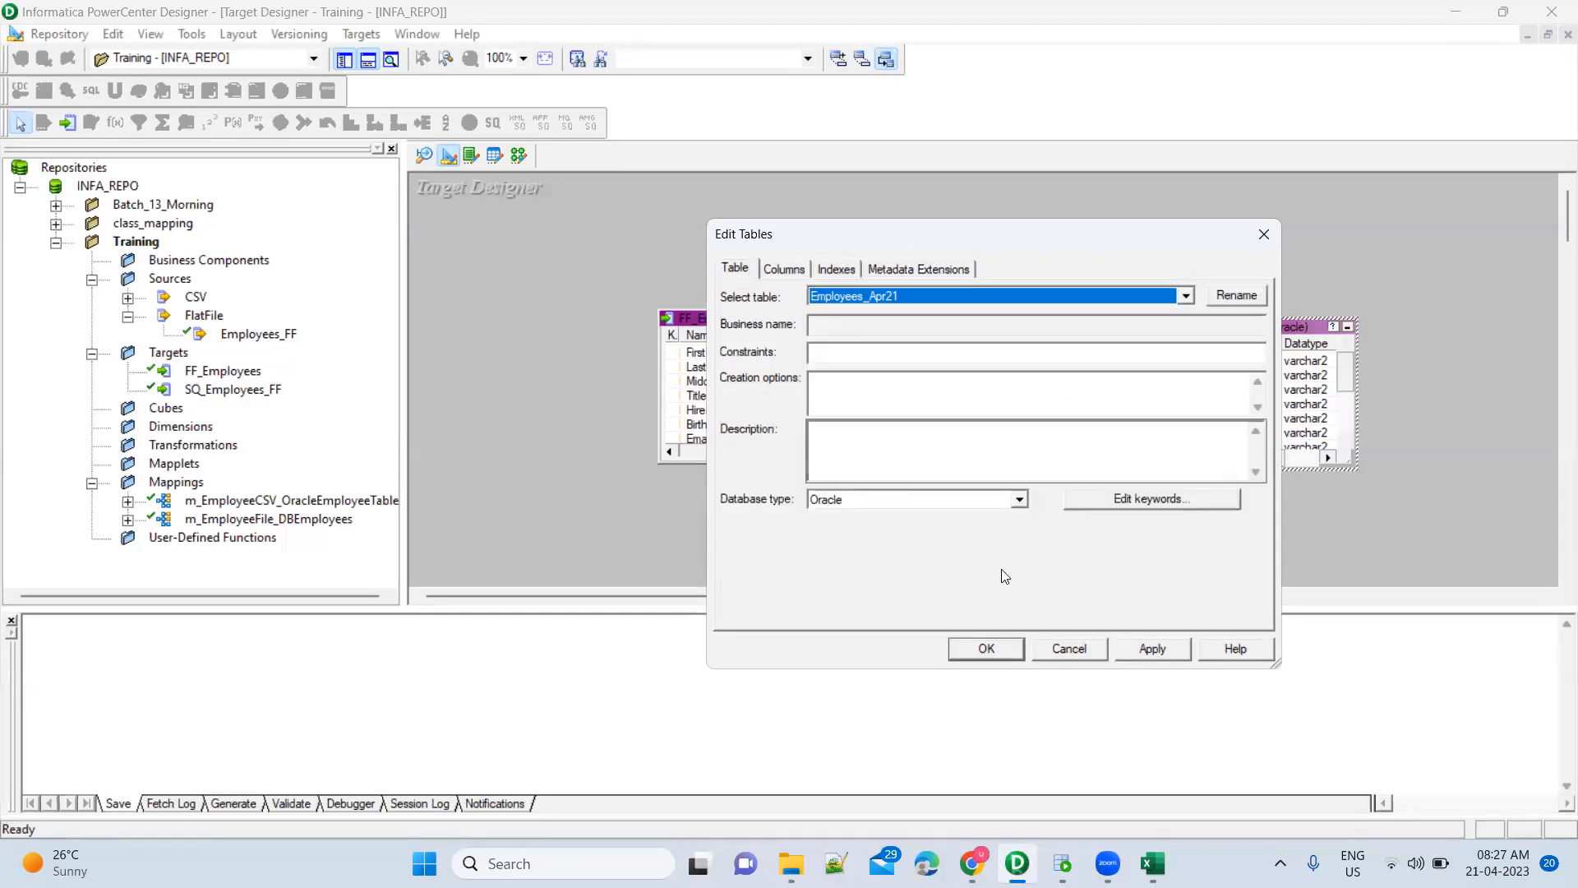
pyautogui.click(1092, 501)
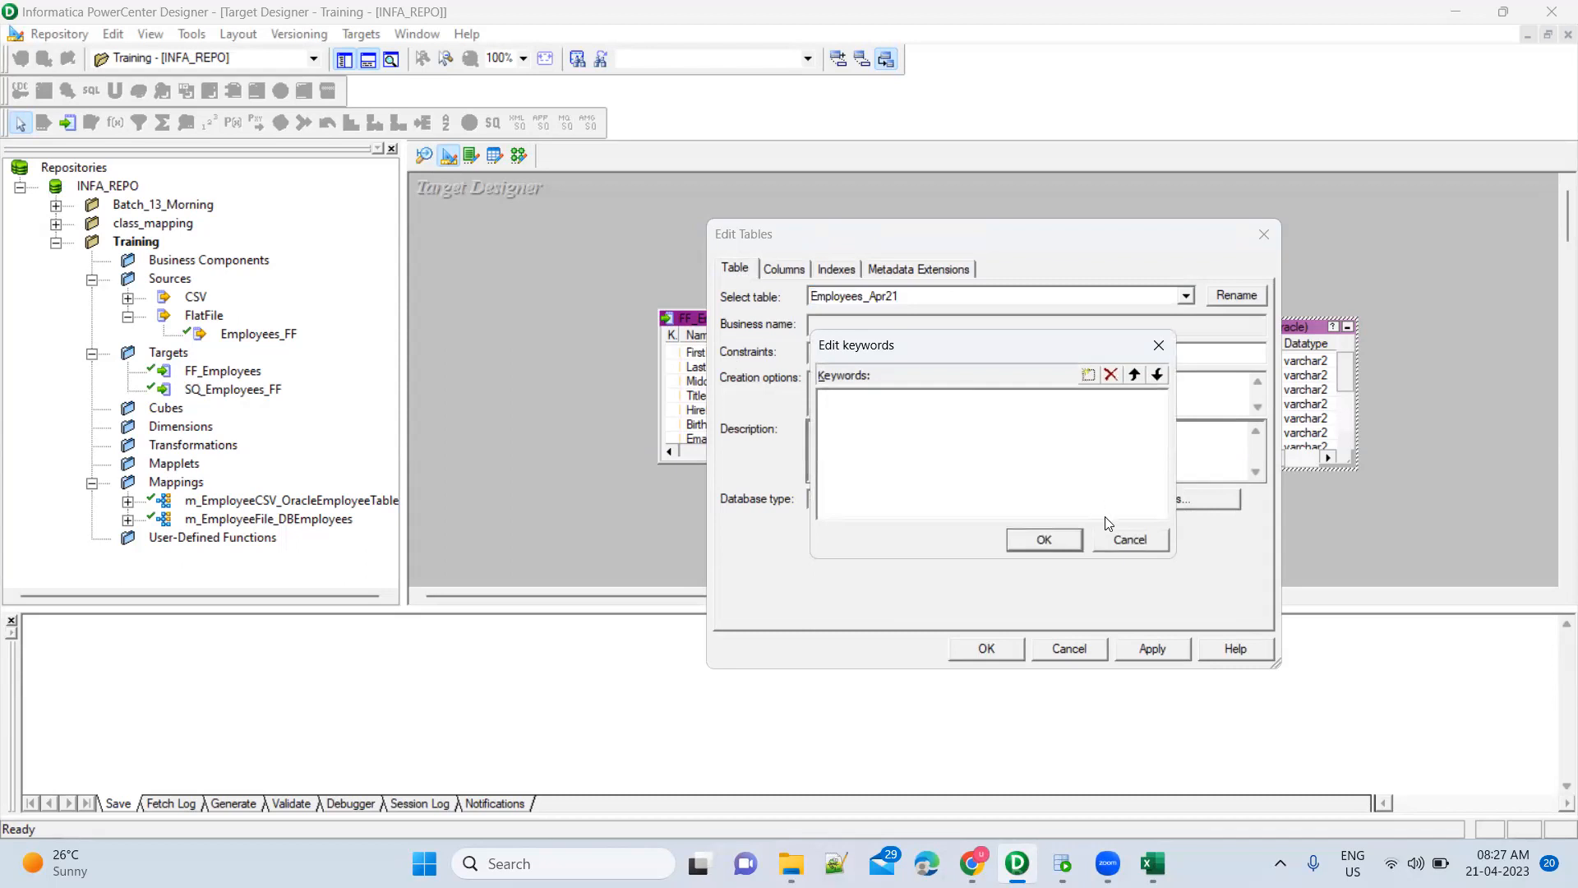
pyautogui.click(1121, 542)
pyautogui.click(1139, 650)
pyautogui.click(985, 649)
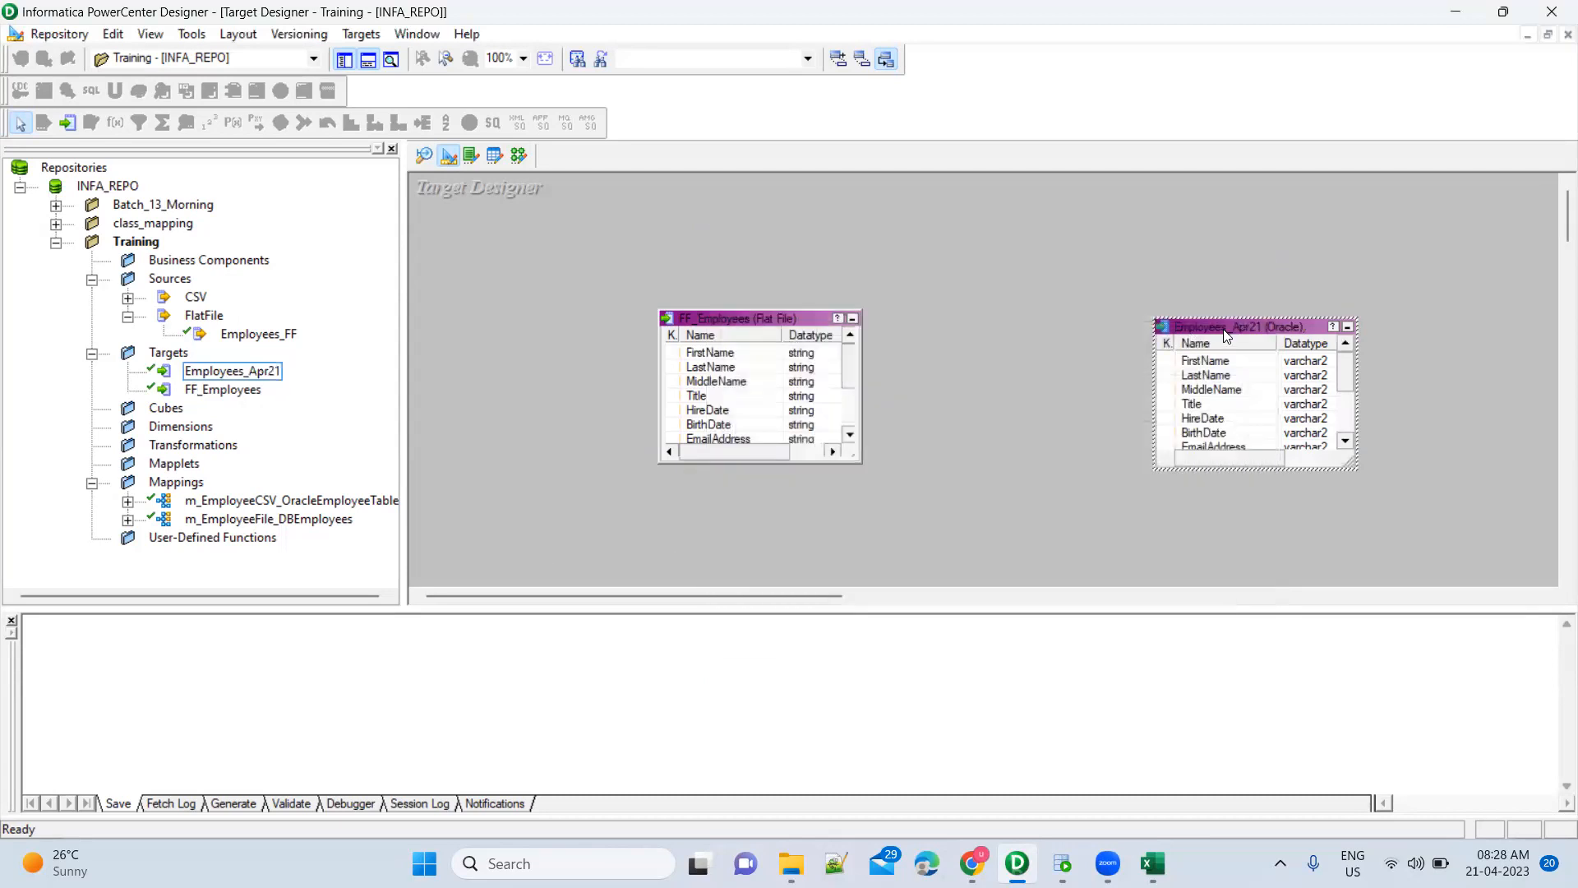
# Reopen Employees_Apr21 to recheck its columns, including BirthDate, and its indexes
pyautogui.doubleClick(1225, 329)
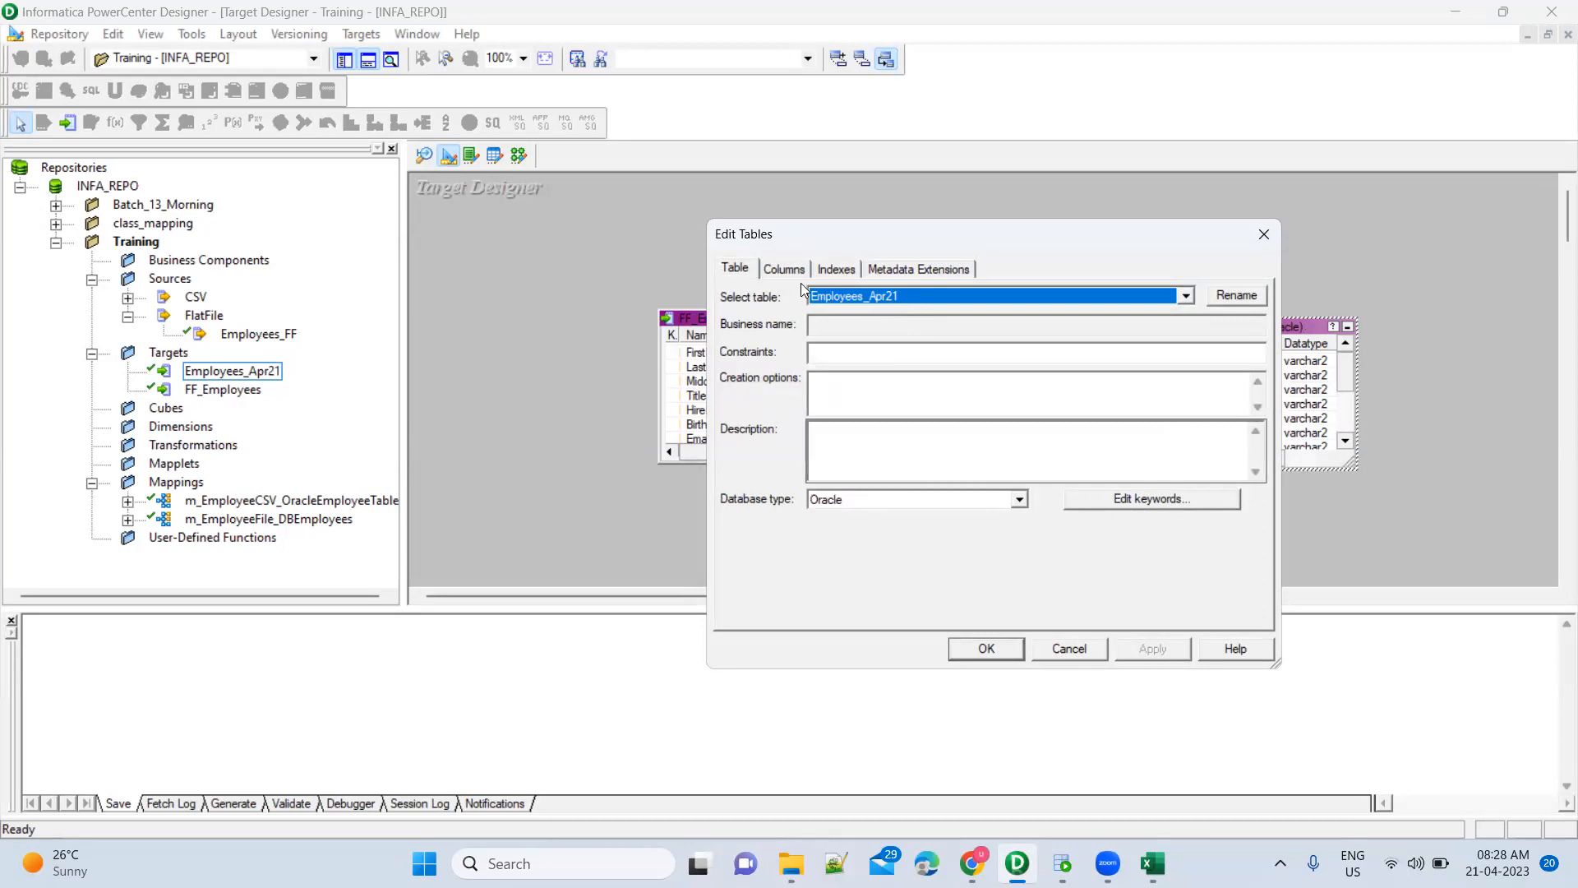
pyautogui.click(784, 270)
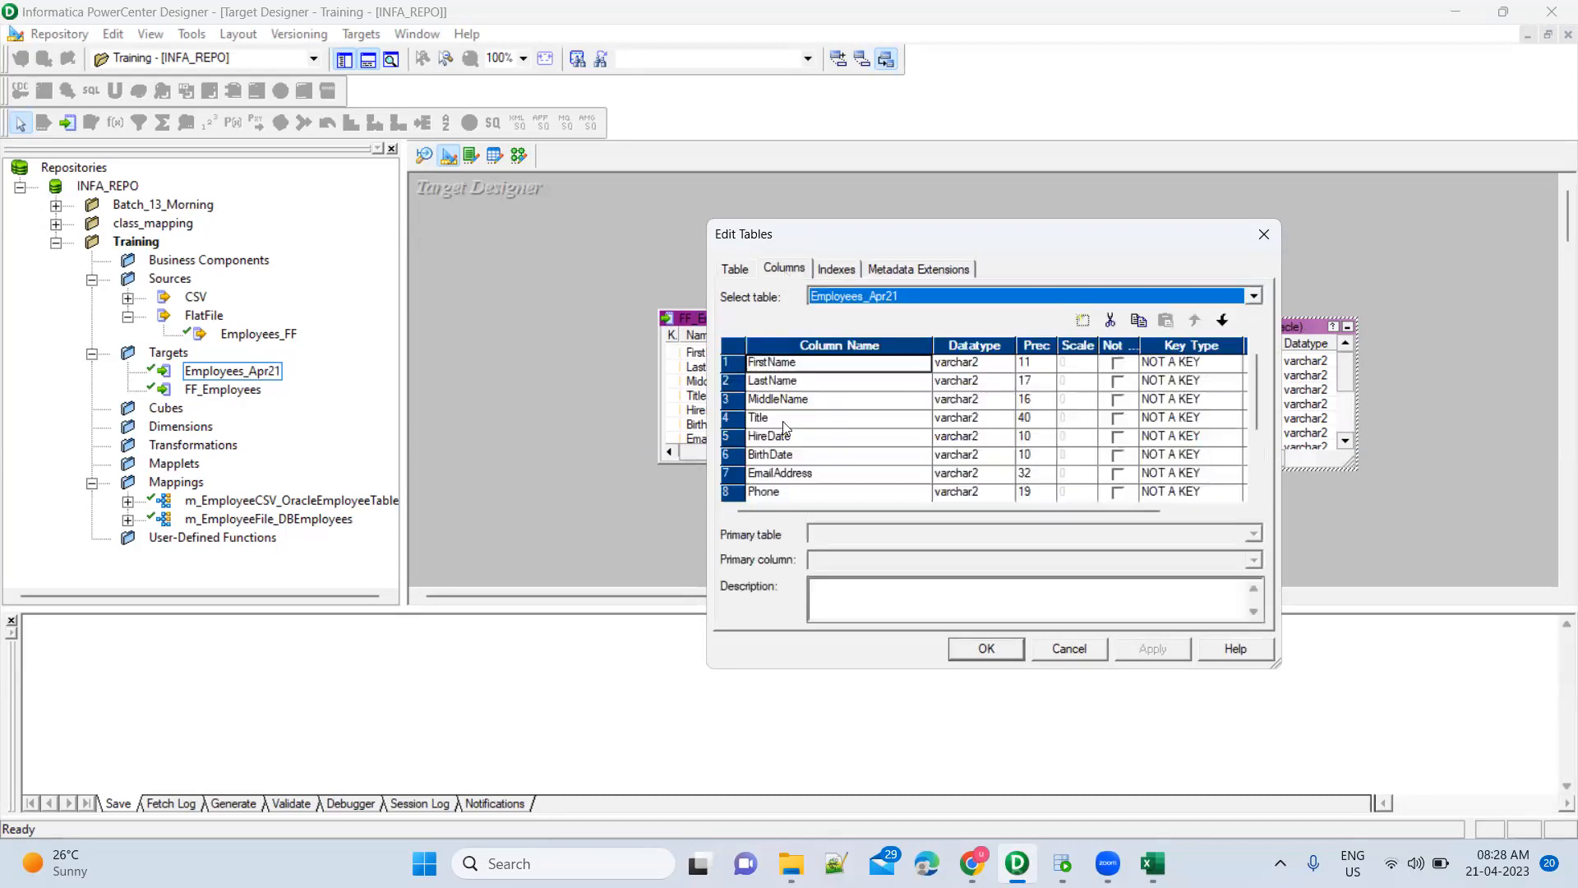
pyautogui.click(847, 461)
pyautogui.scroll(-2, 850, 468)
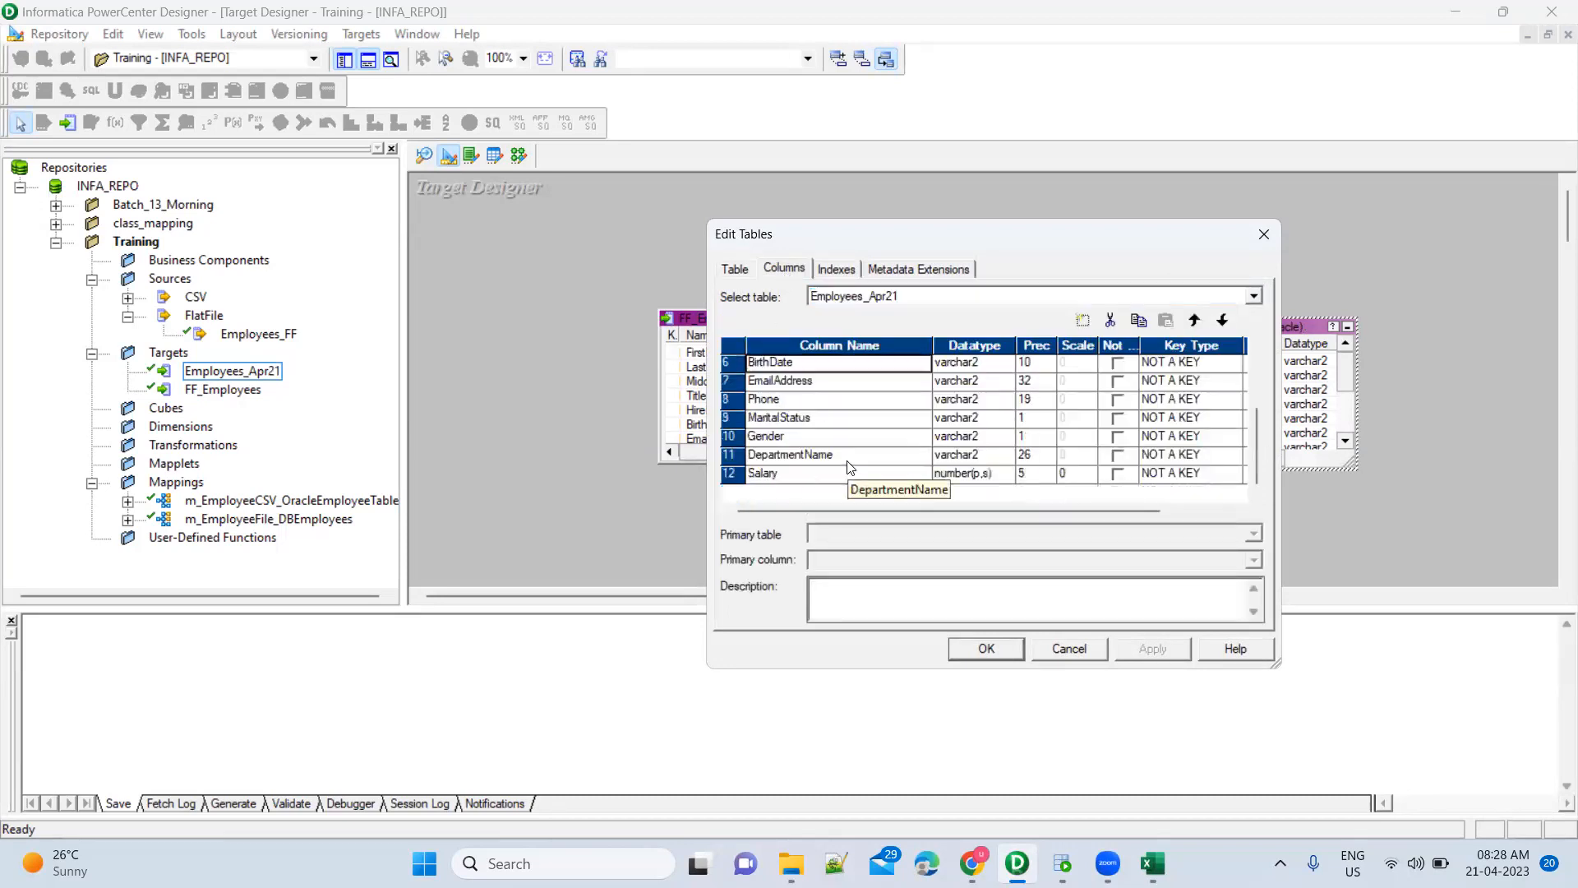
pyautogui.scroll(2, 850, 468)
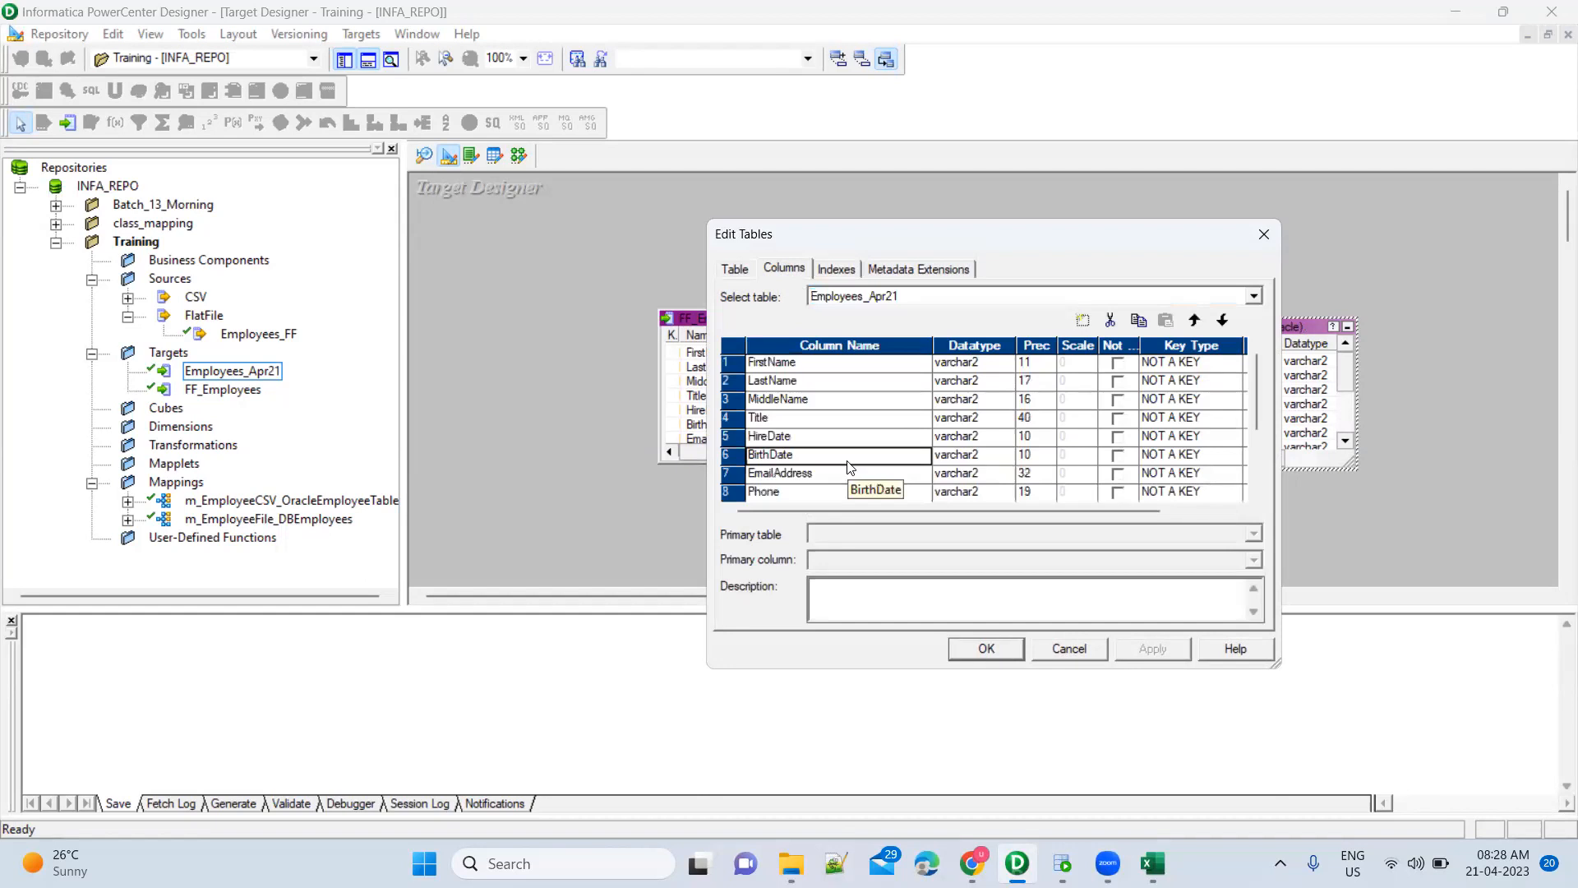
pyautogui.click(836, 272)
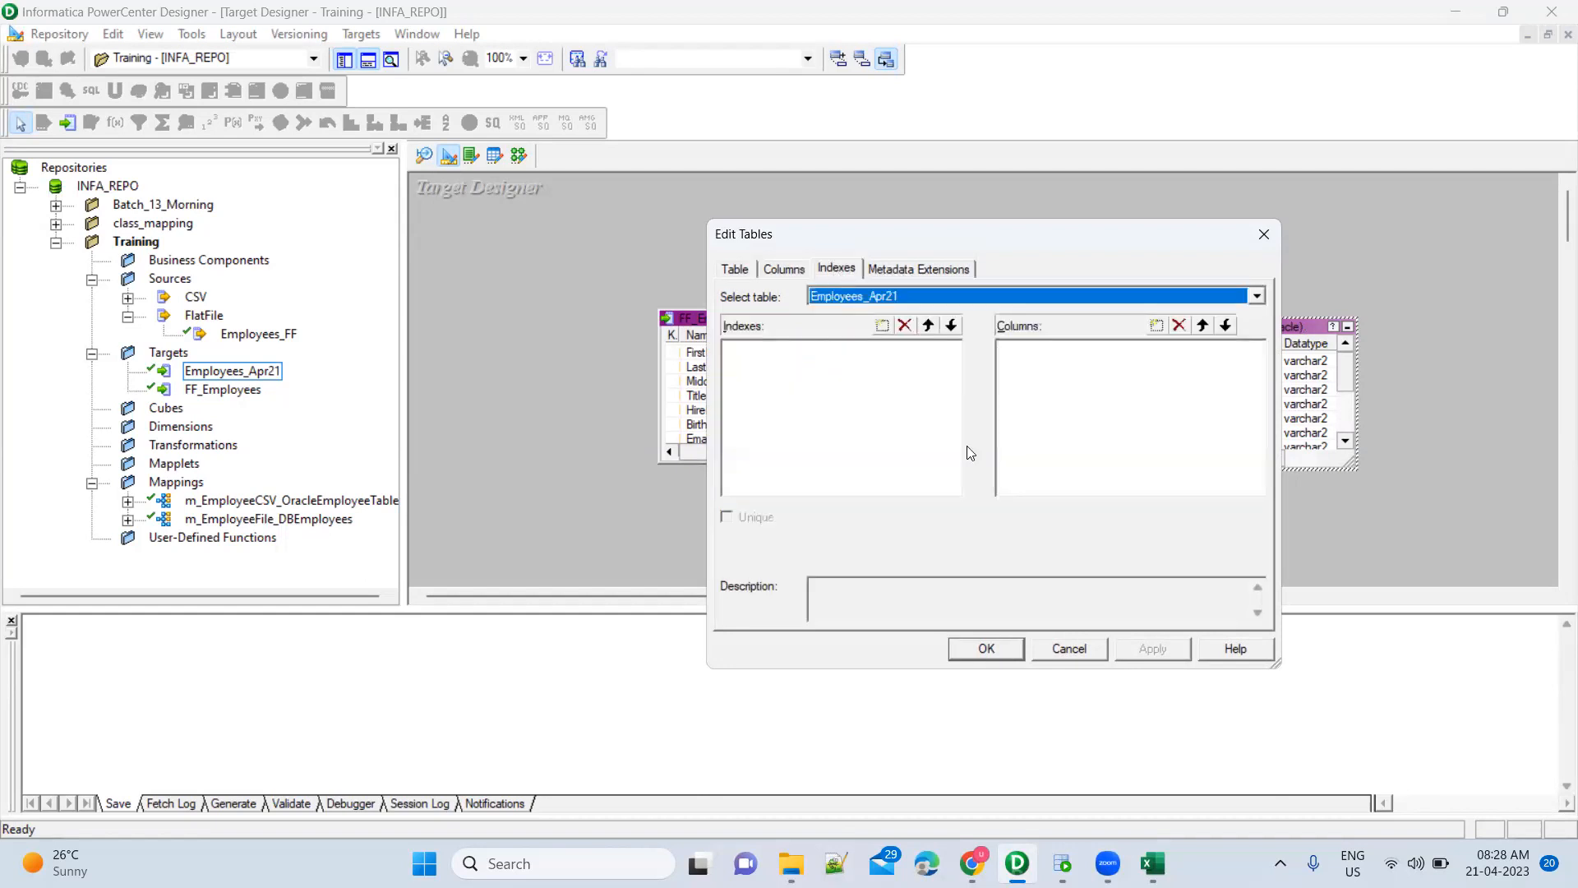
pyautogui.click(986, 649)
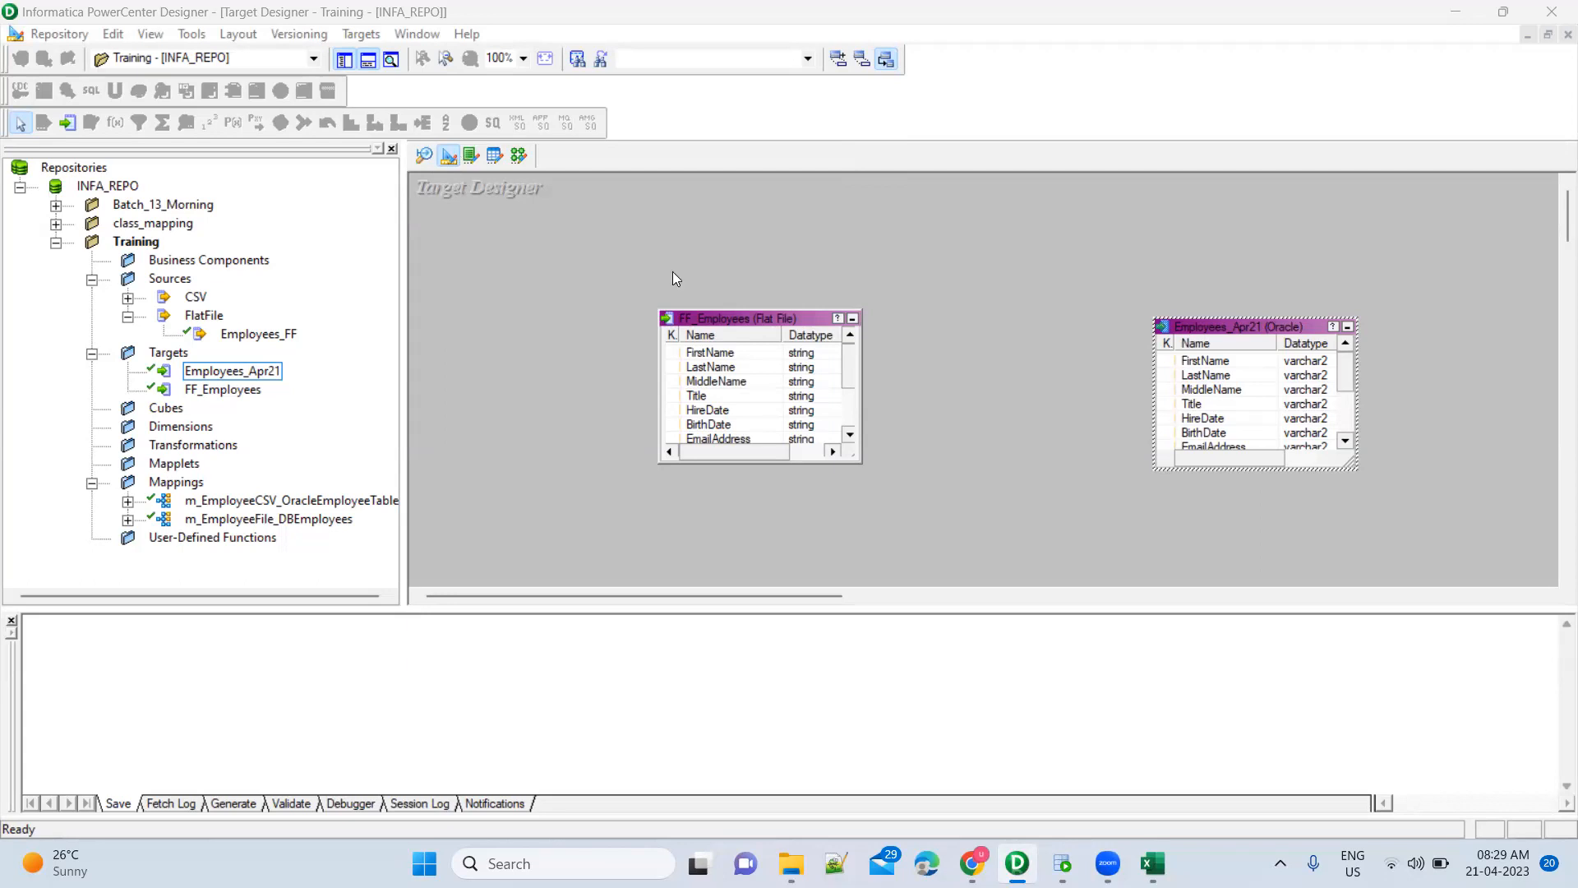
# Deselect Employees_Apr21, switch to the Mapping Designer, and bring up Oracle SQL Developer
pyautogui.click(452, 191)
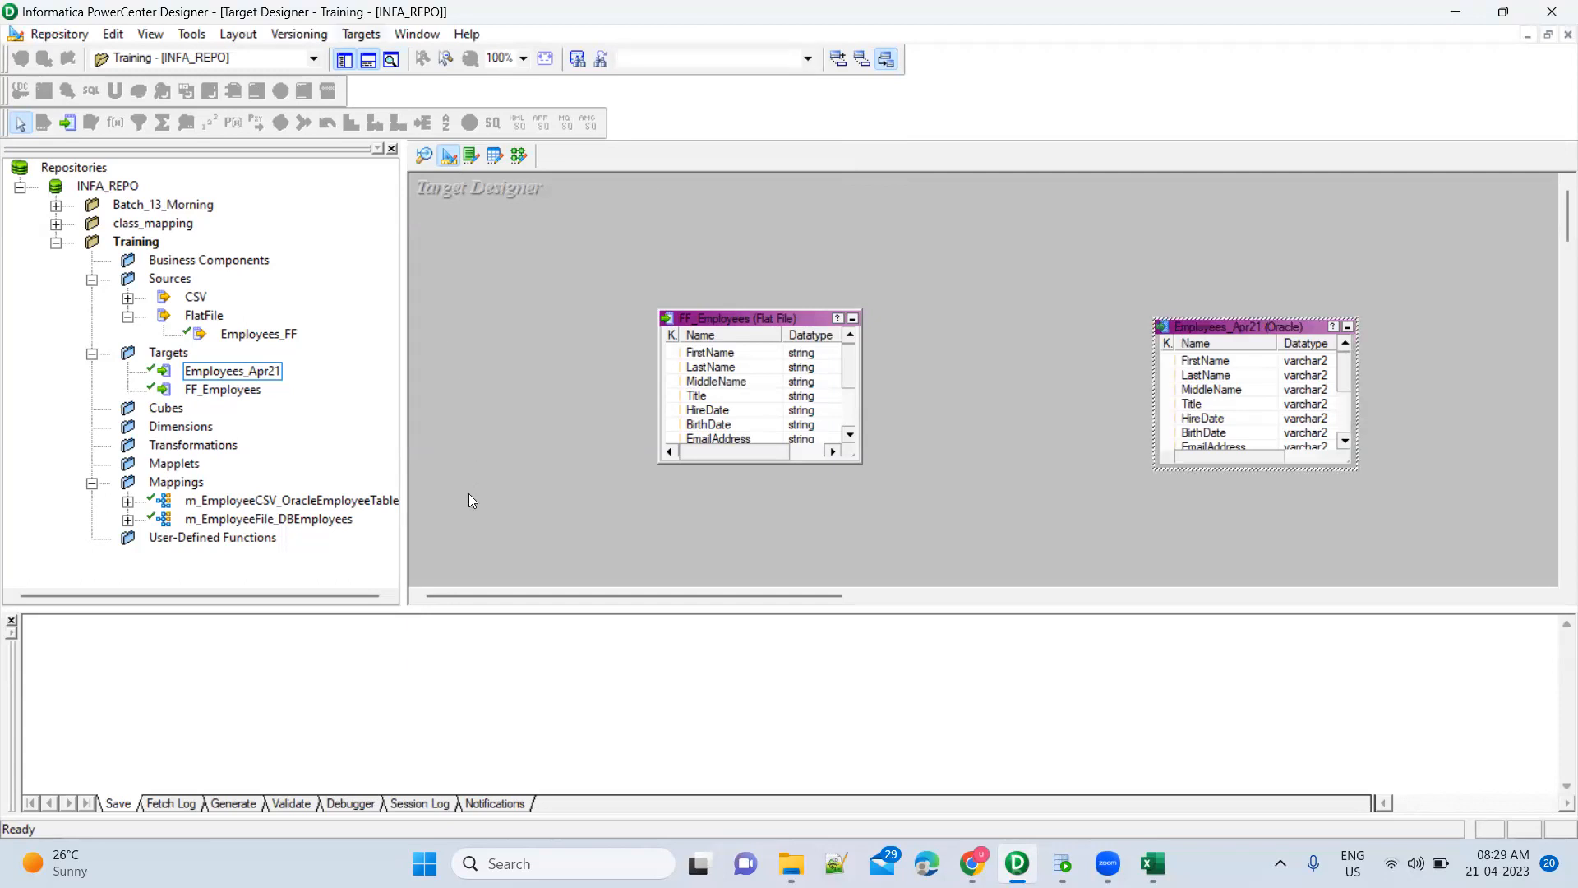
pyautogui.click(826, 286)
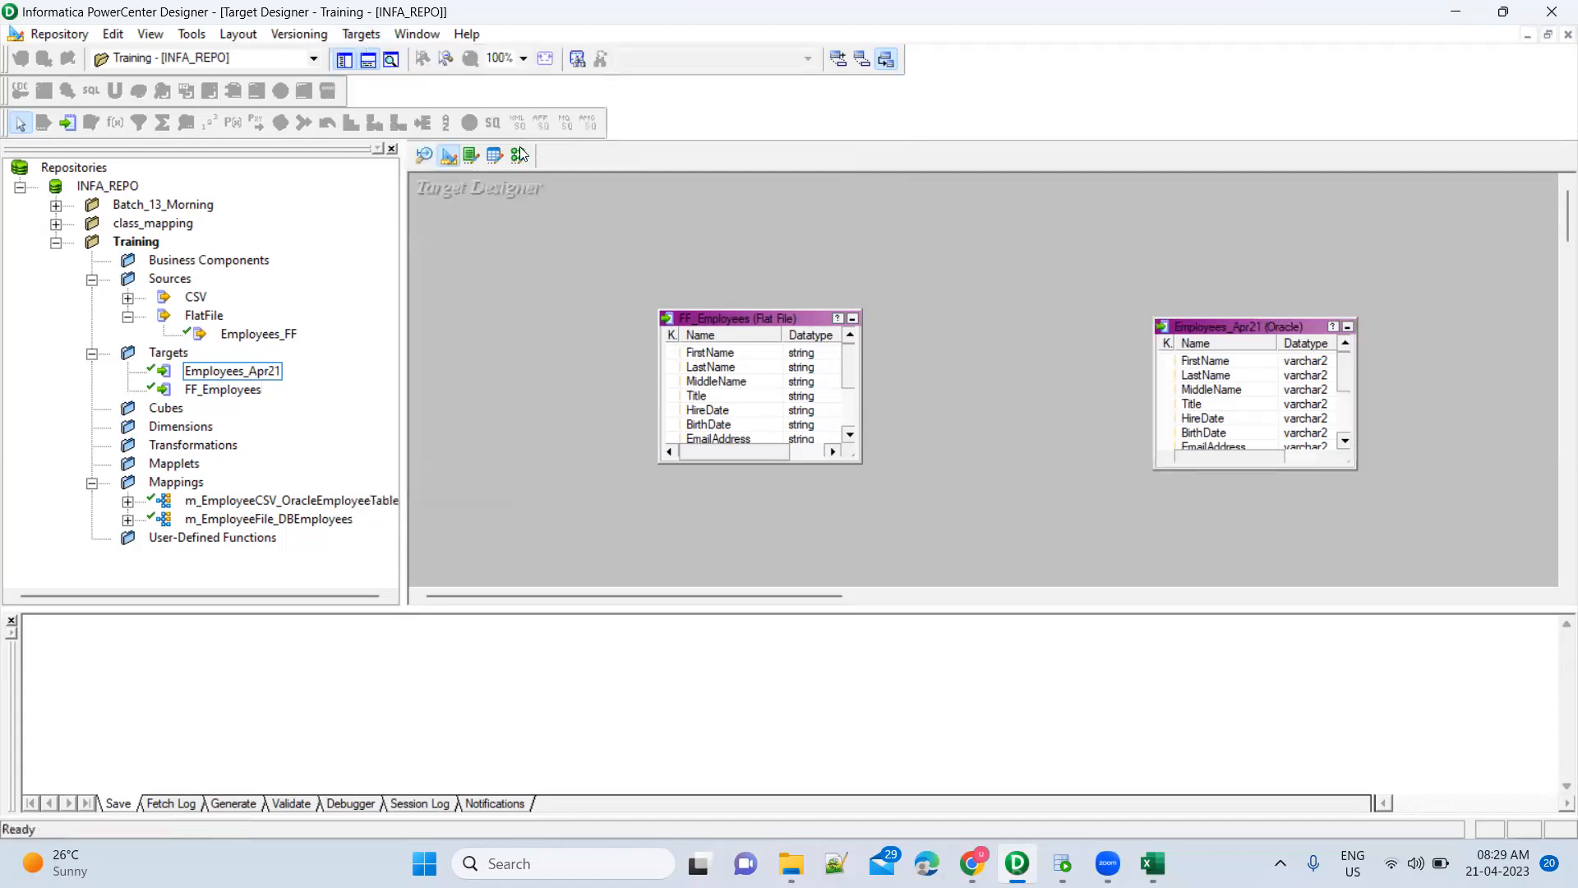
pyautogui.click(517, 162)
pyautogui.click(1078, 855)
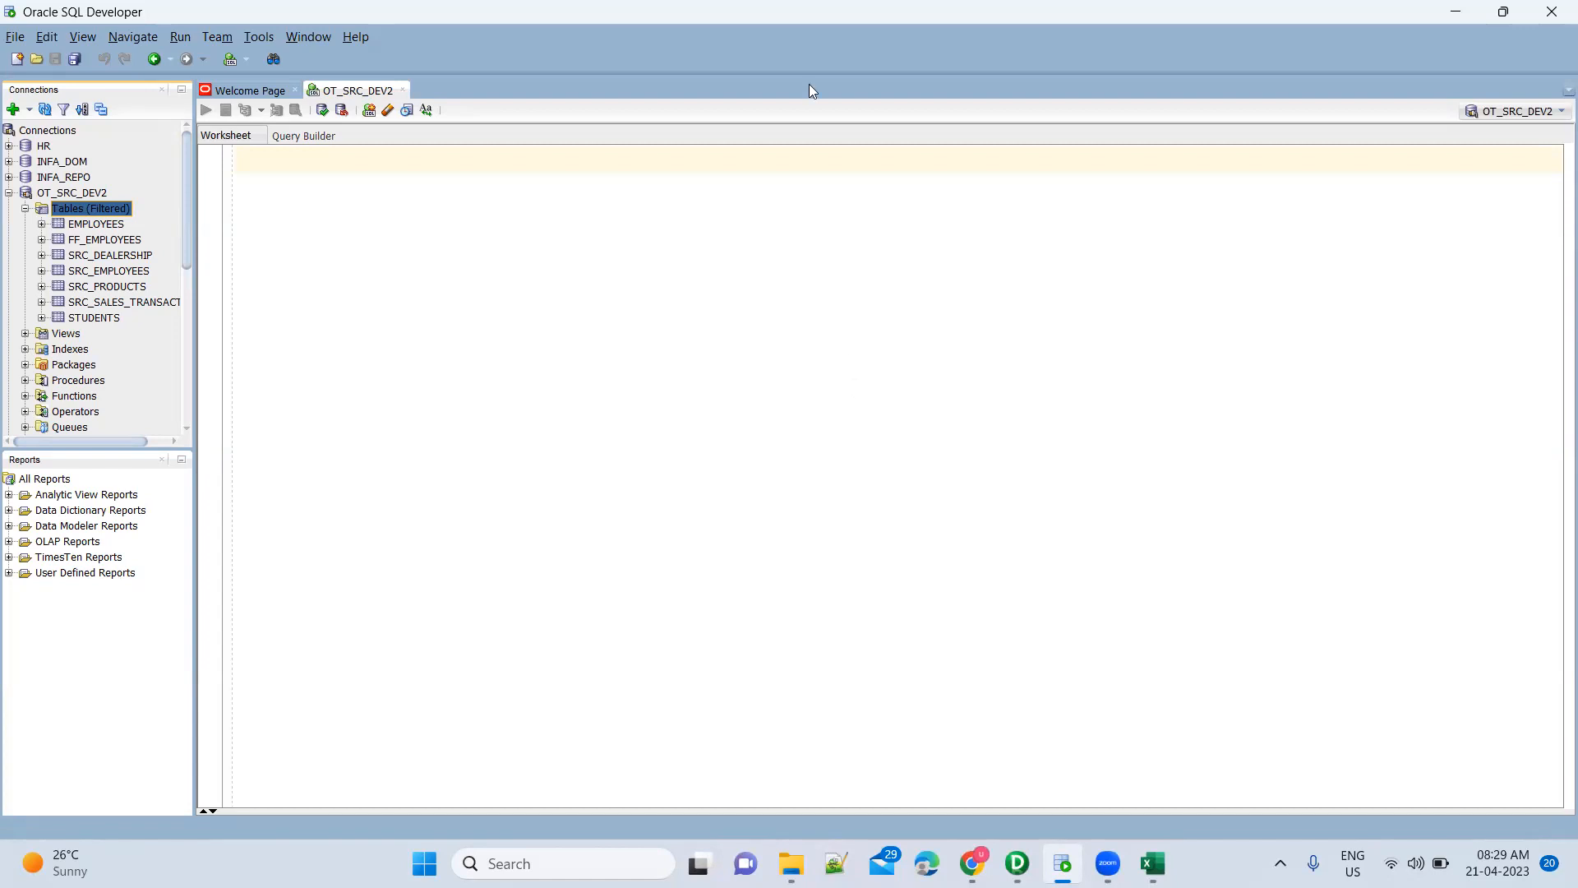
# Back in PowerCenter's Target Designer, select Employees_Apr21 and bring up the Targets menu
pyautogui.hotkey('alt', 'Tab')
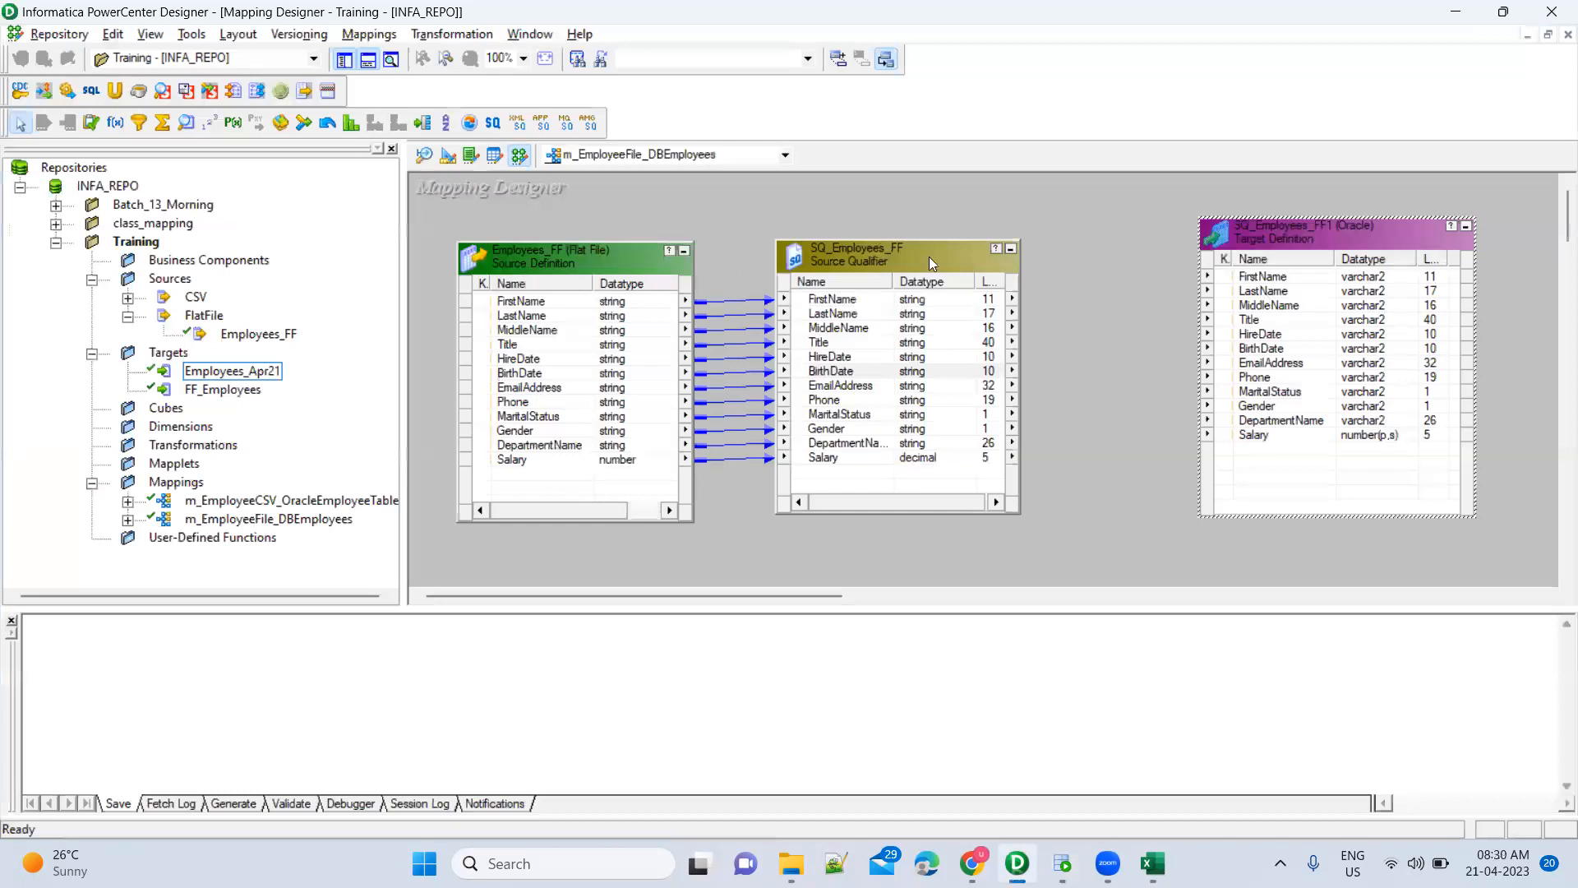
pyautogui.click(449, 157)
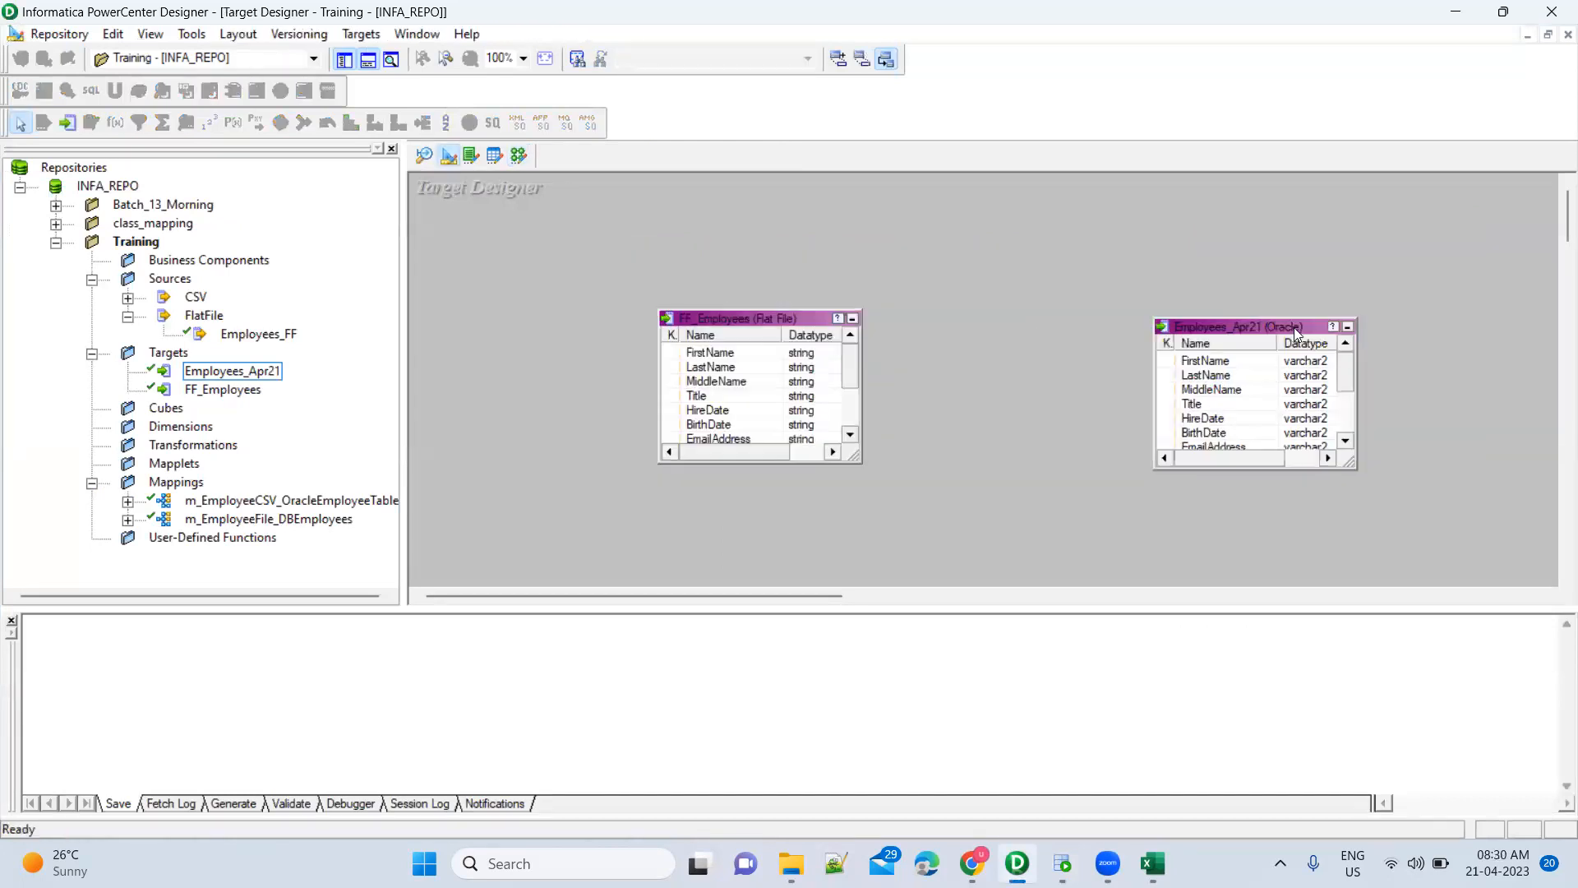
pyautogui.click(1295, 328)
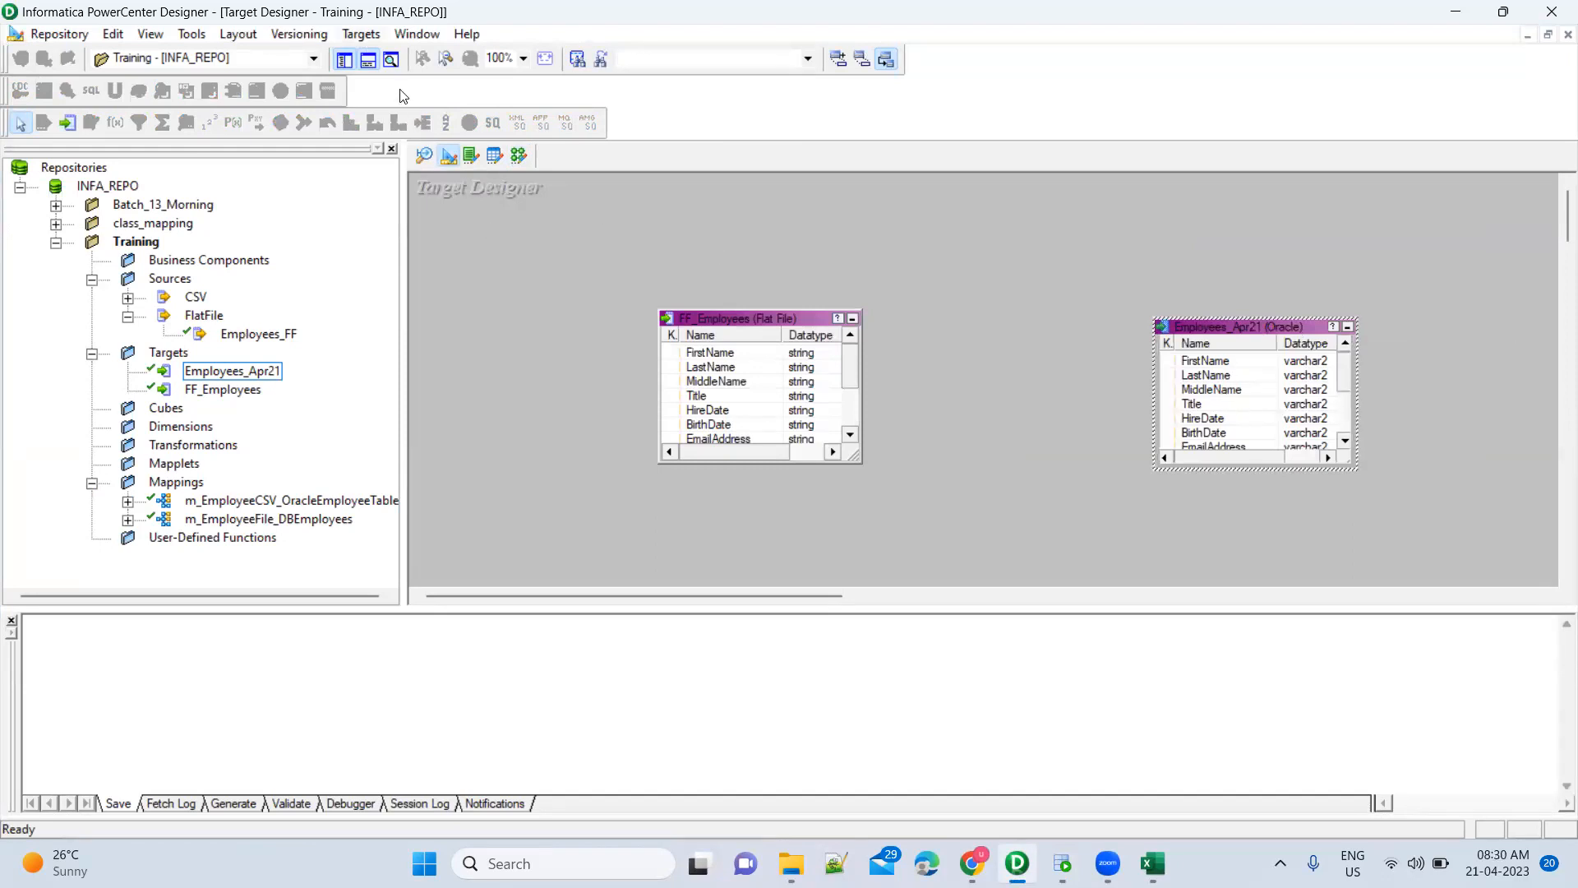
pyautogui.hotkey('alt', 't')
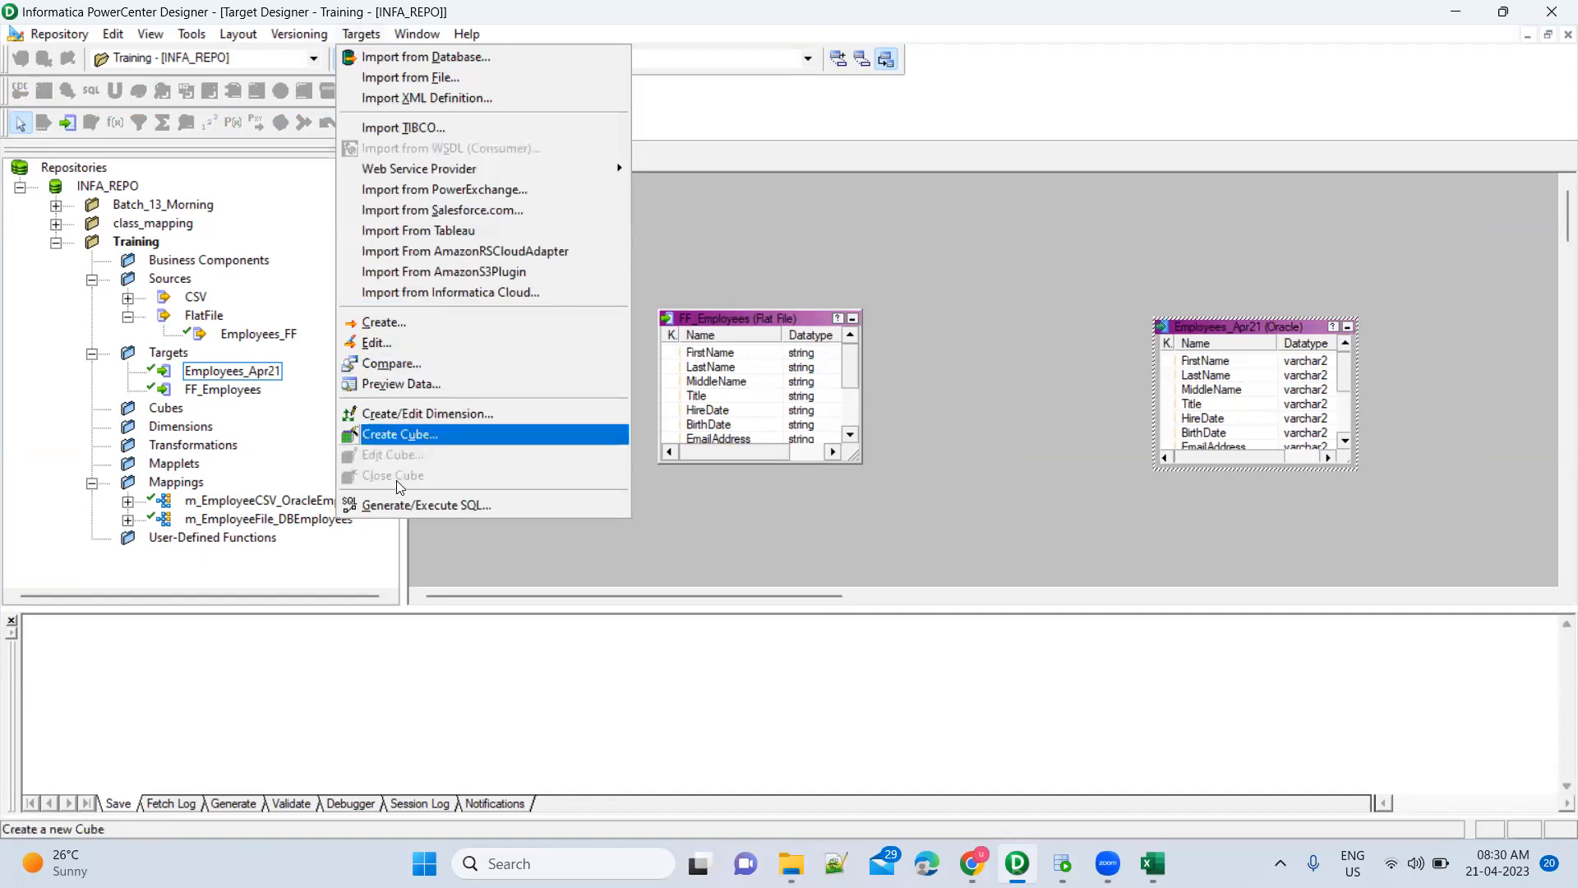
# Generate the MKTABLES.SQL script with create table statements and keys for the target
pyautogui.click(399, 505)
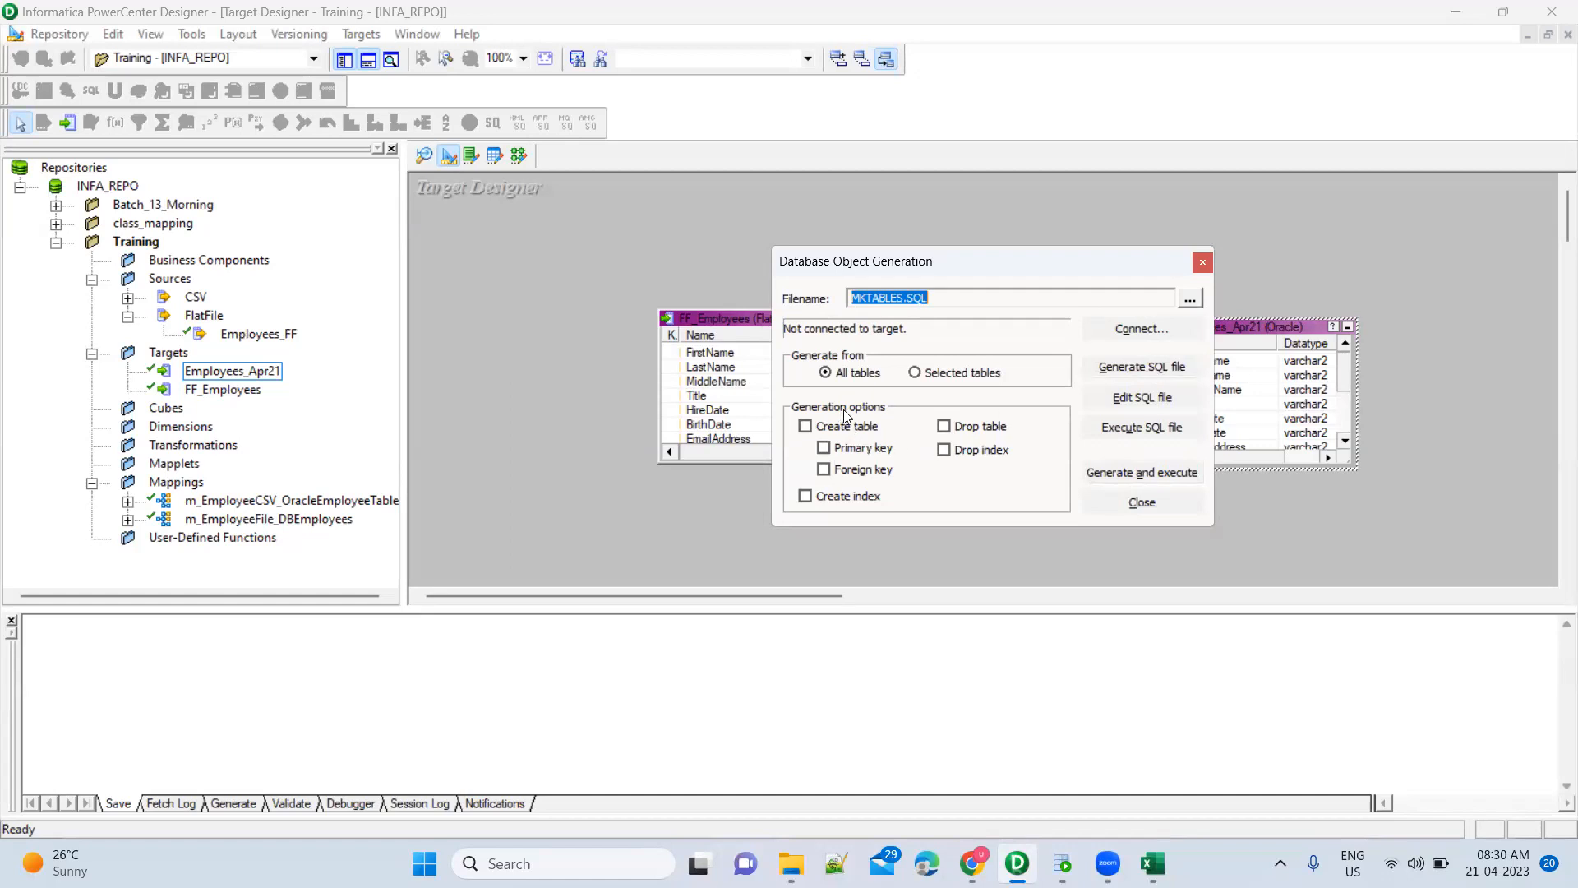
pyautogui.click(806, 426)
pyautogui.click(1131, 372)
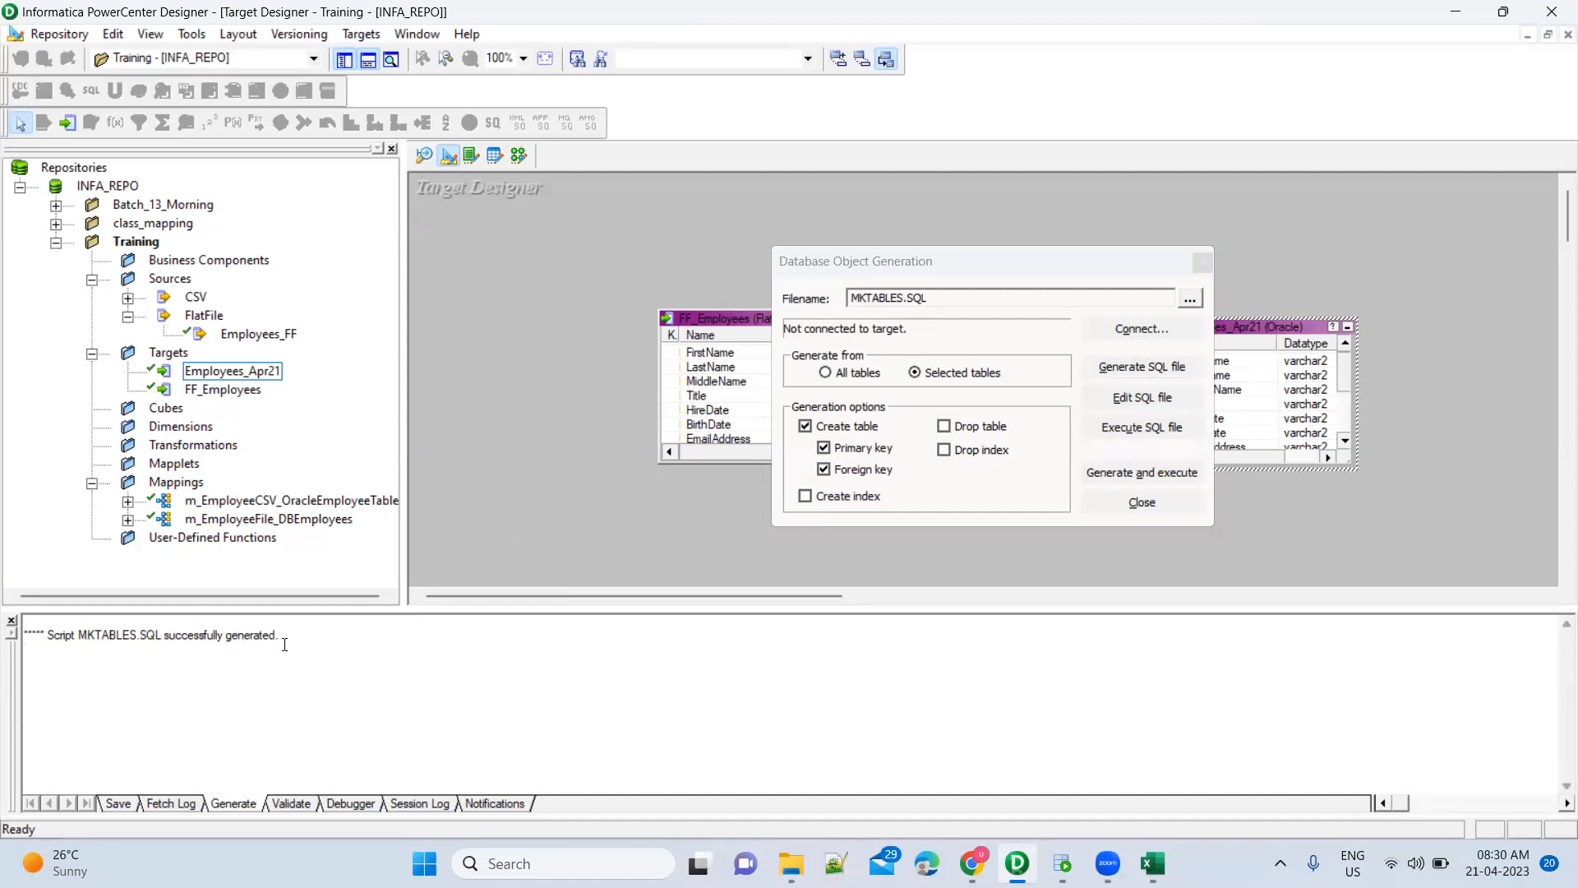
# Check the script's folder path, cancel file selection, close generation, and return to Mapping Designer
pyautogui.click(1190, 301)
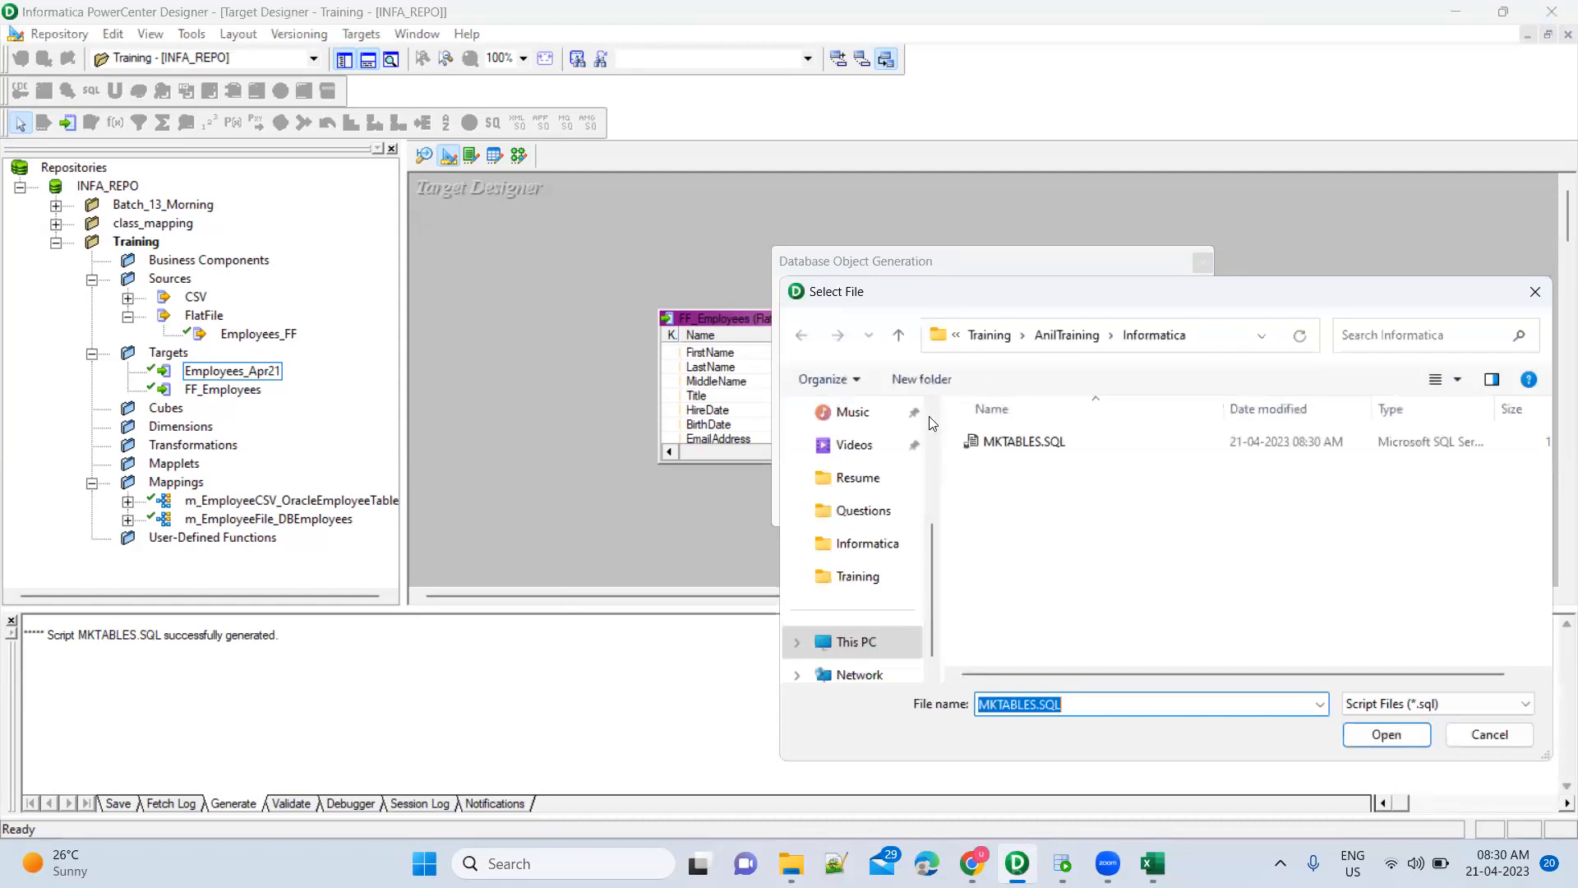
pyautogui.click(1217, 339)
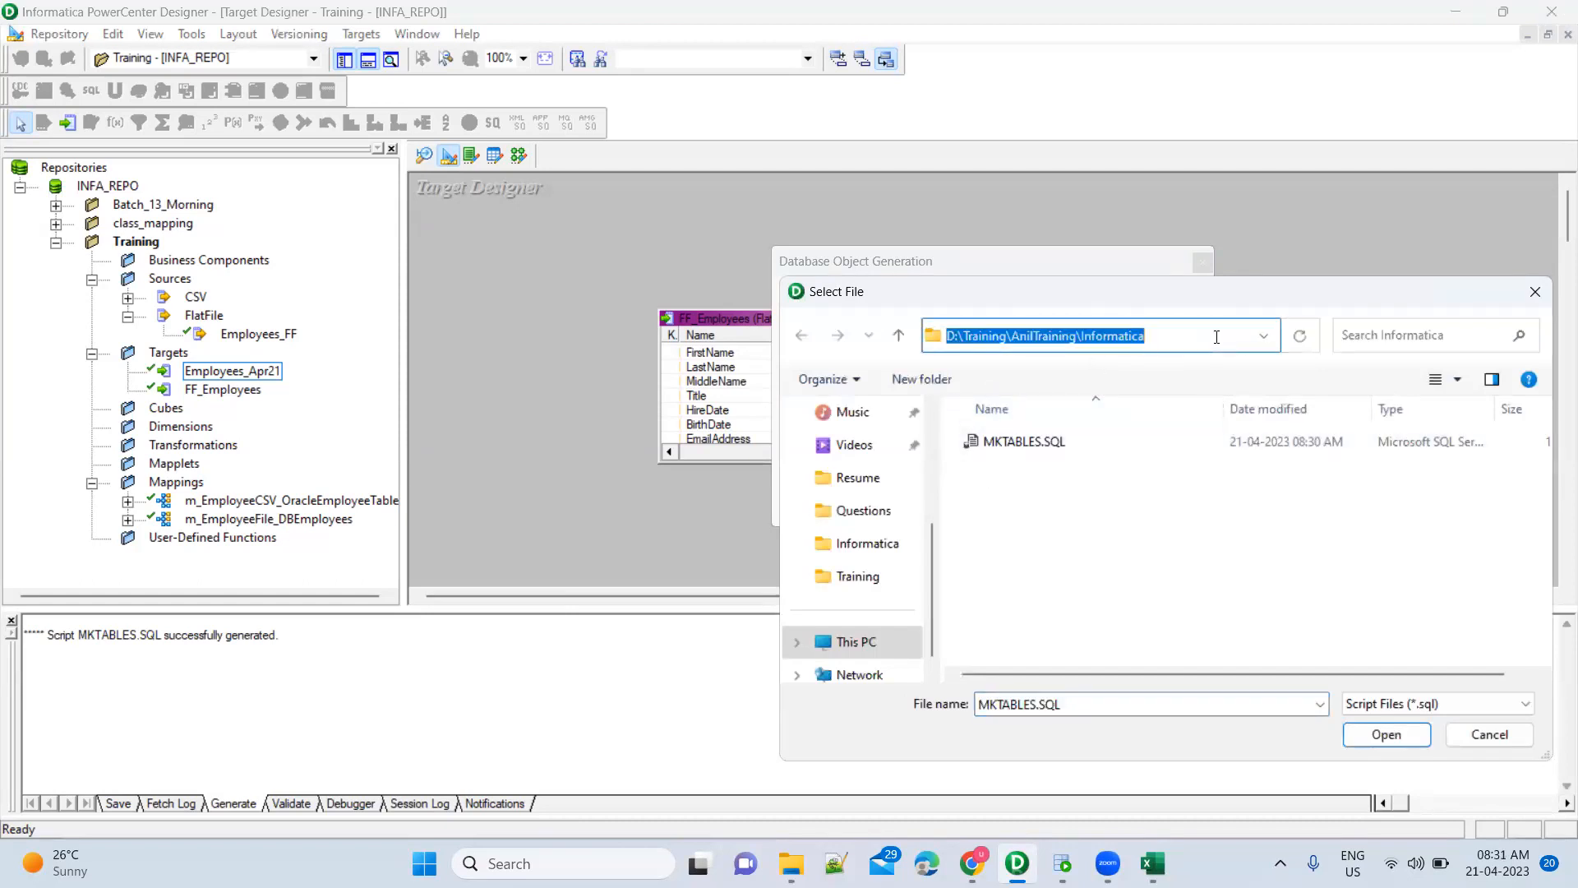
pyautogui.click(1111, 385)
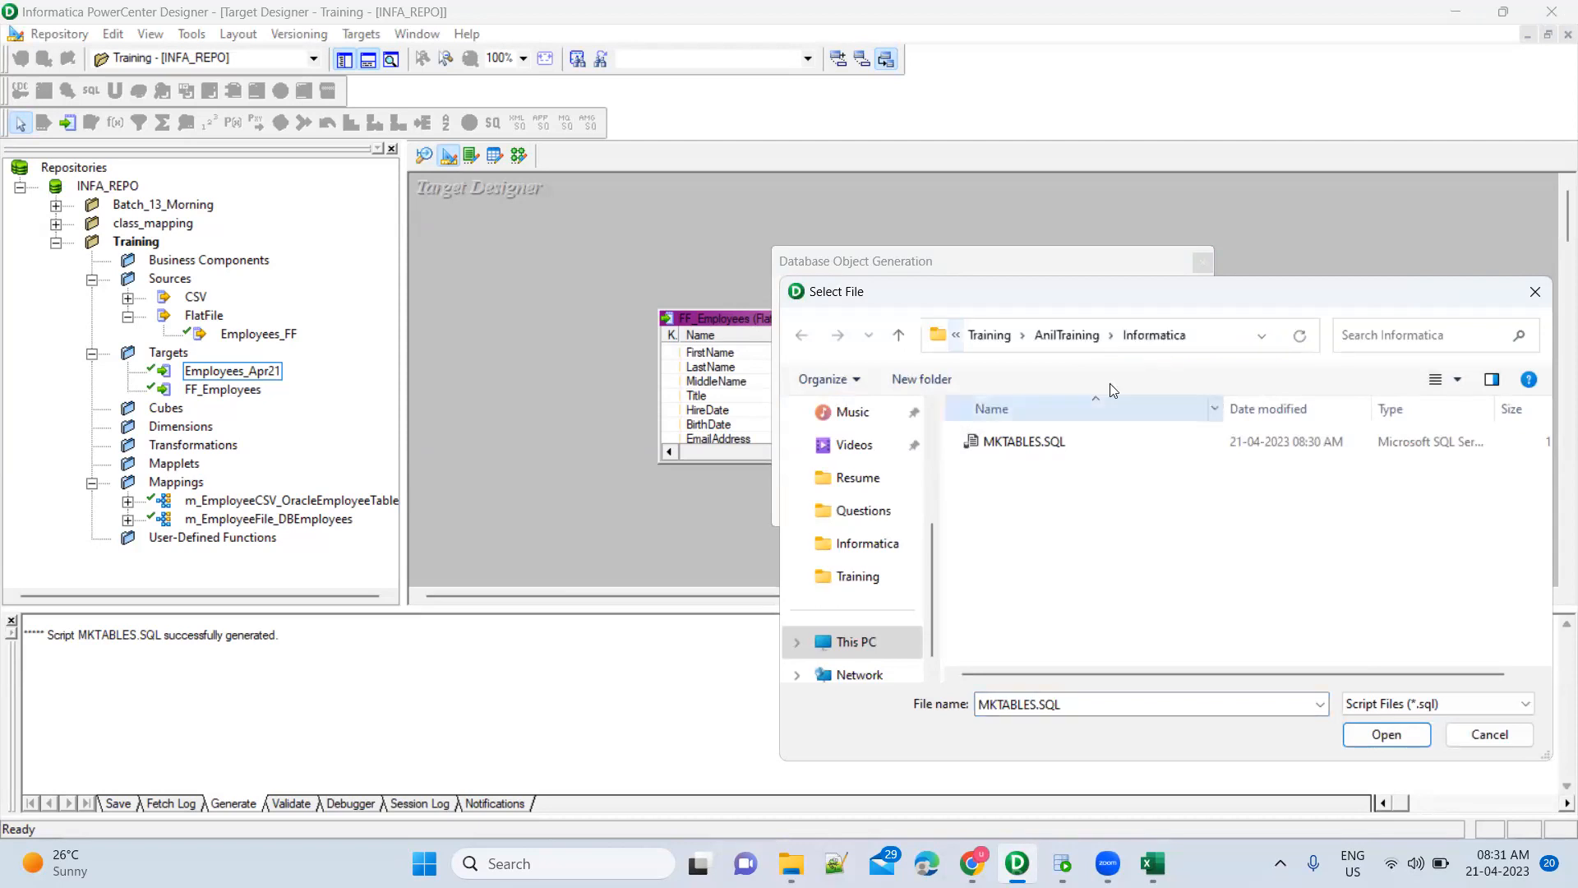
pyautogui.click(1489, 734)
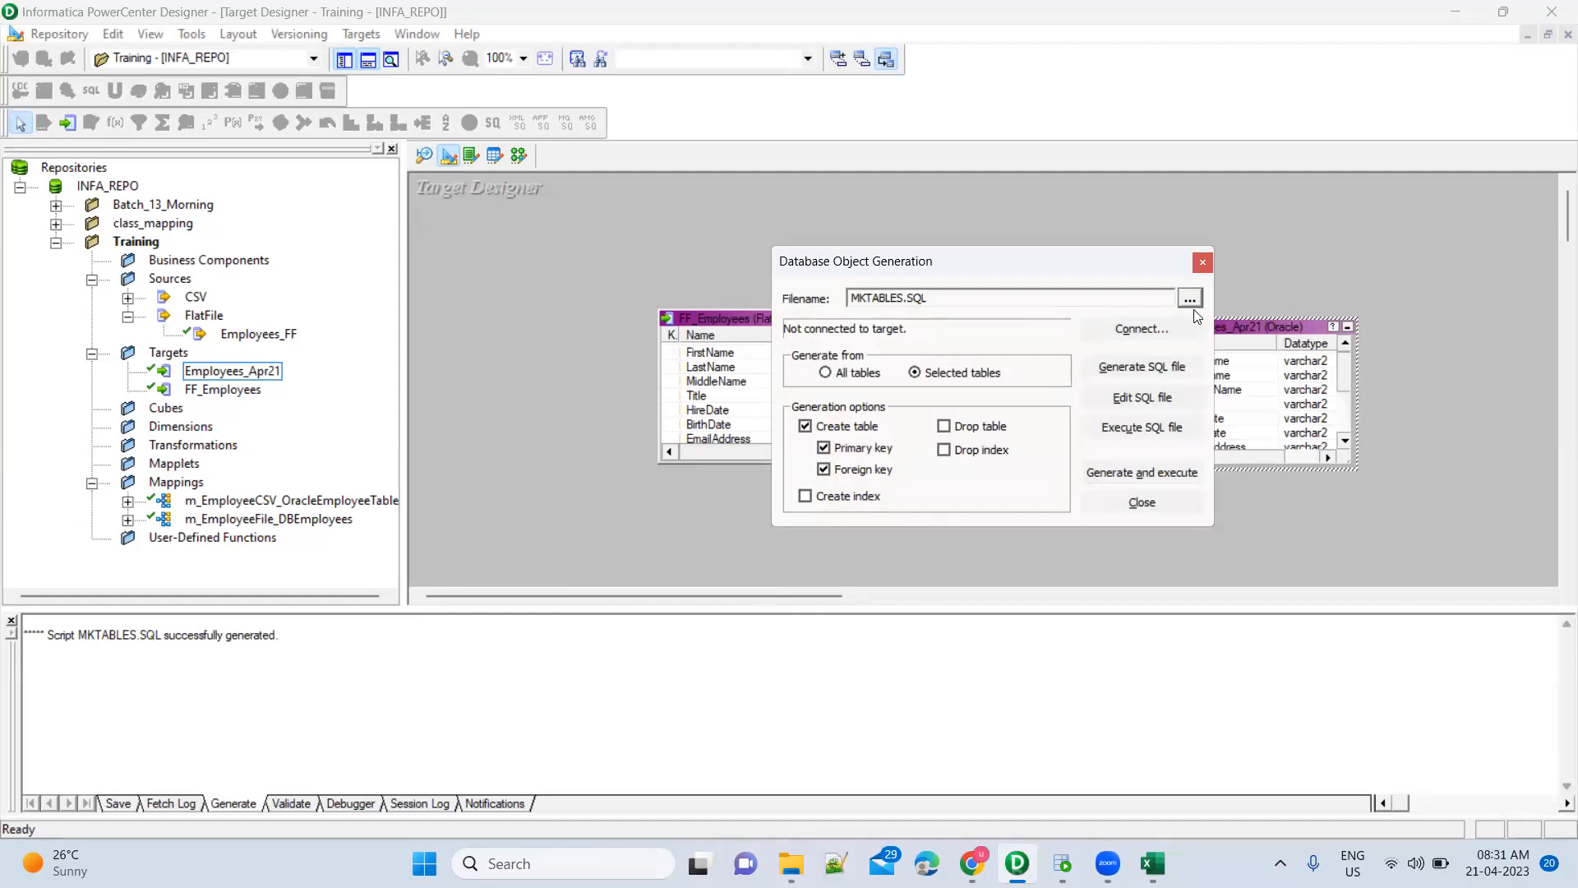
pyautogui.click(1191, 300)
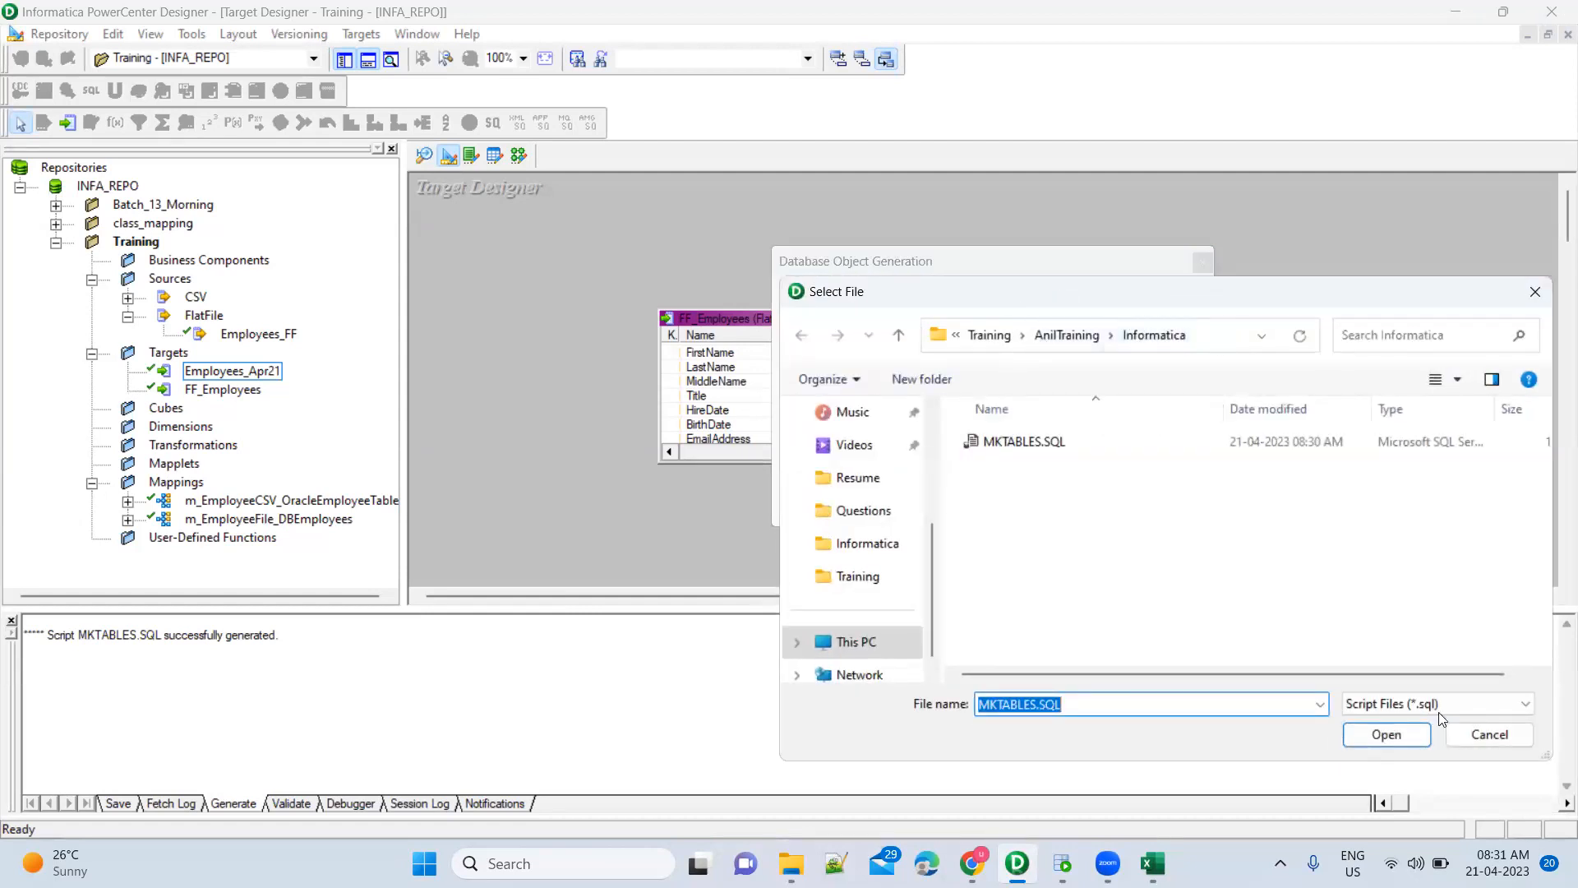
pyautogui.click(1473, 738)
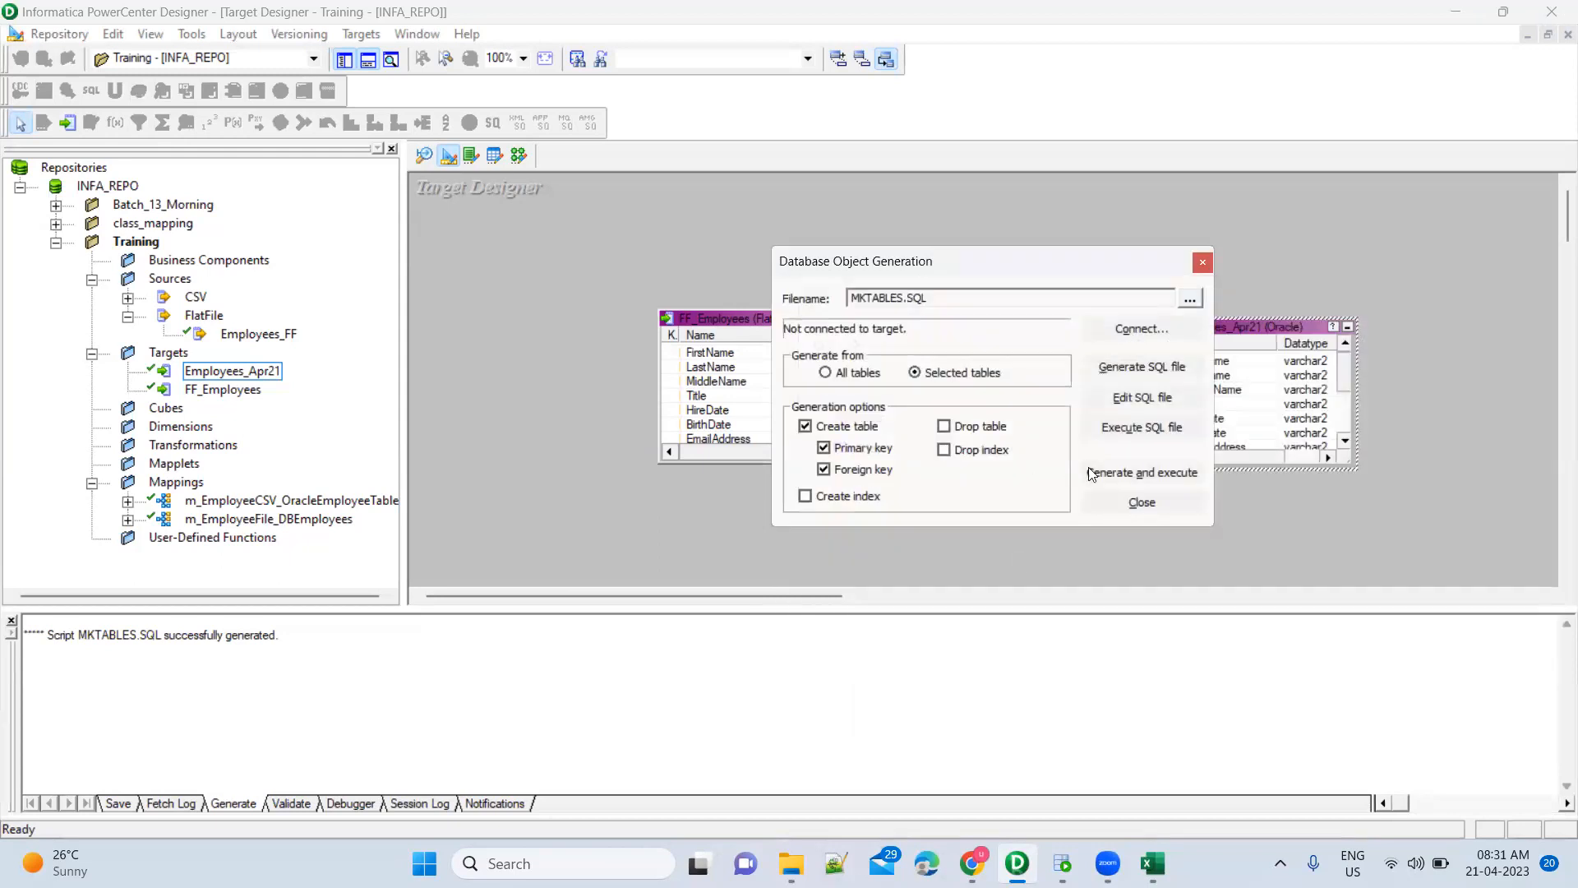
pyautogui.click(1139, 505)
pyautogui.click(521, 156)
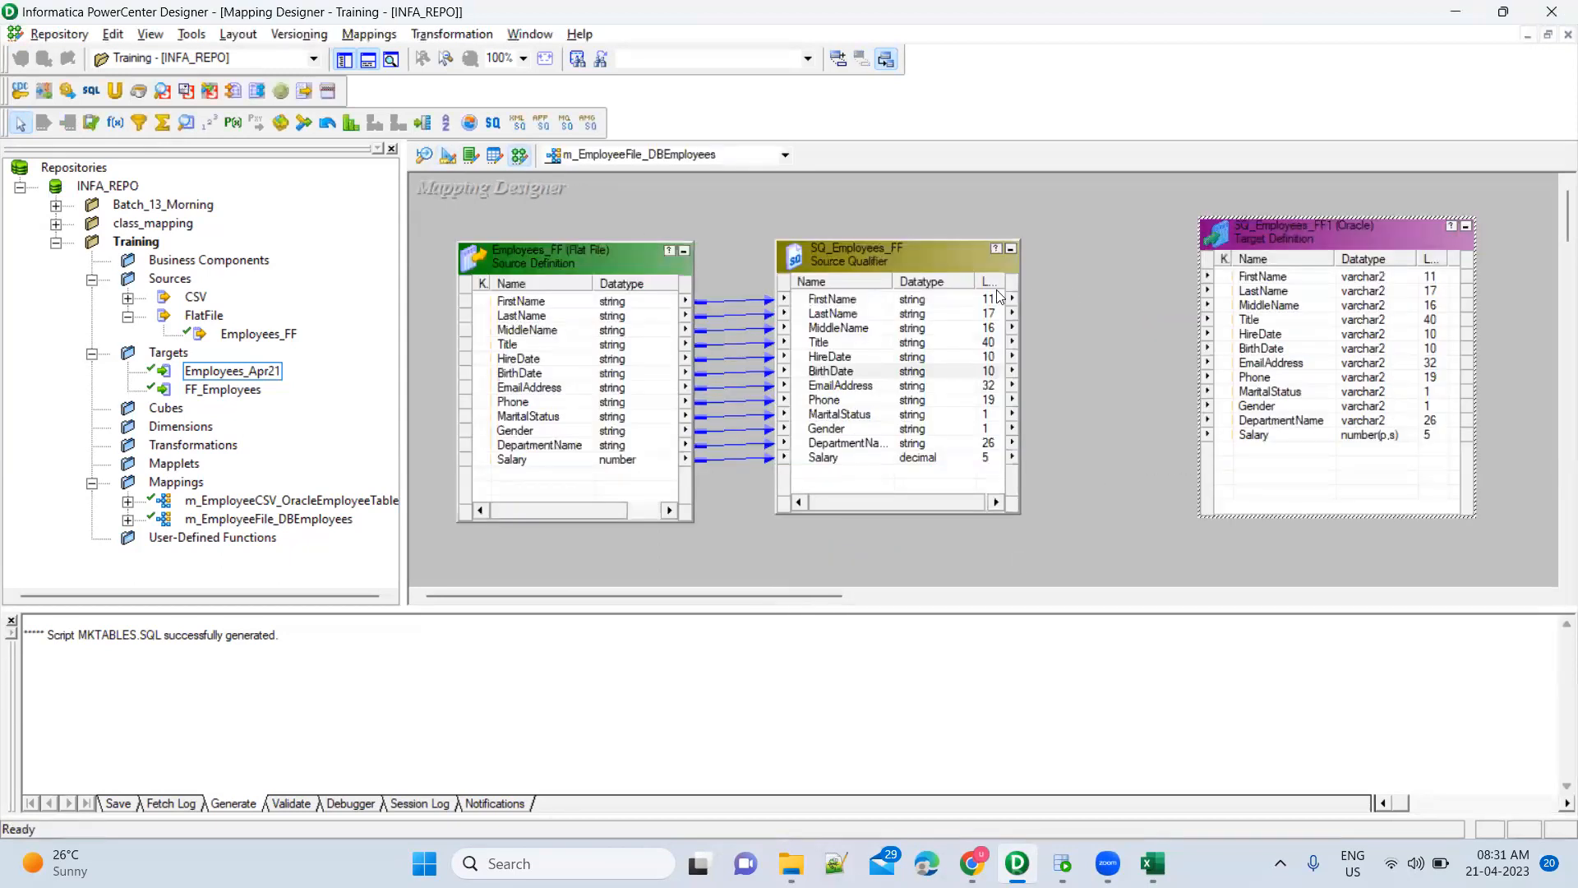
# Check SQ_Employees_FF's context menu, select SQ_Employees_FF1, then switch to the Target Designer
pyautogui.rightClick(926, 258)
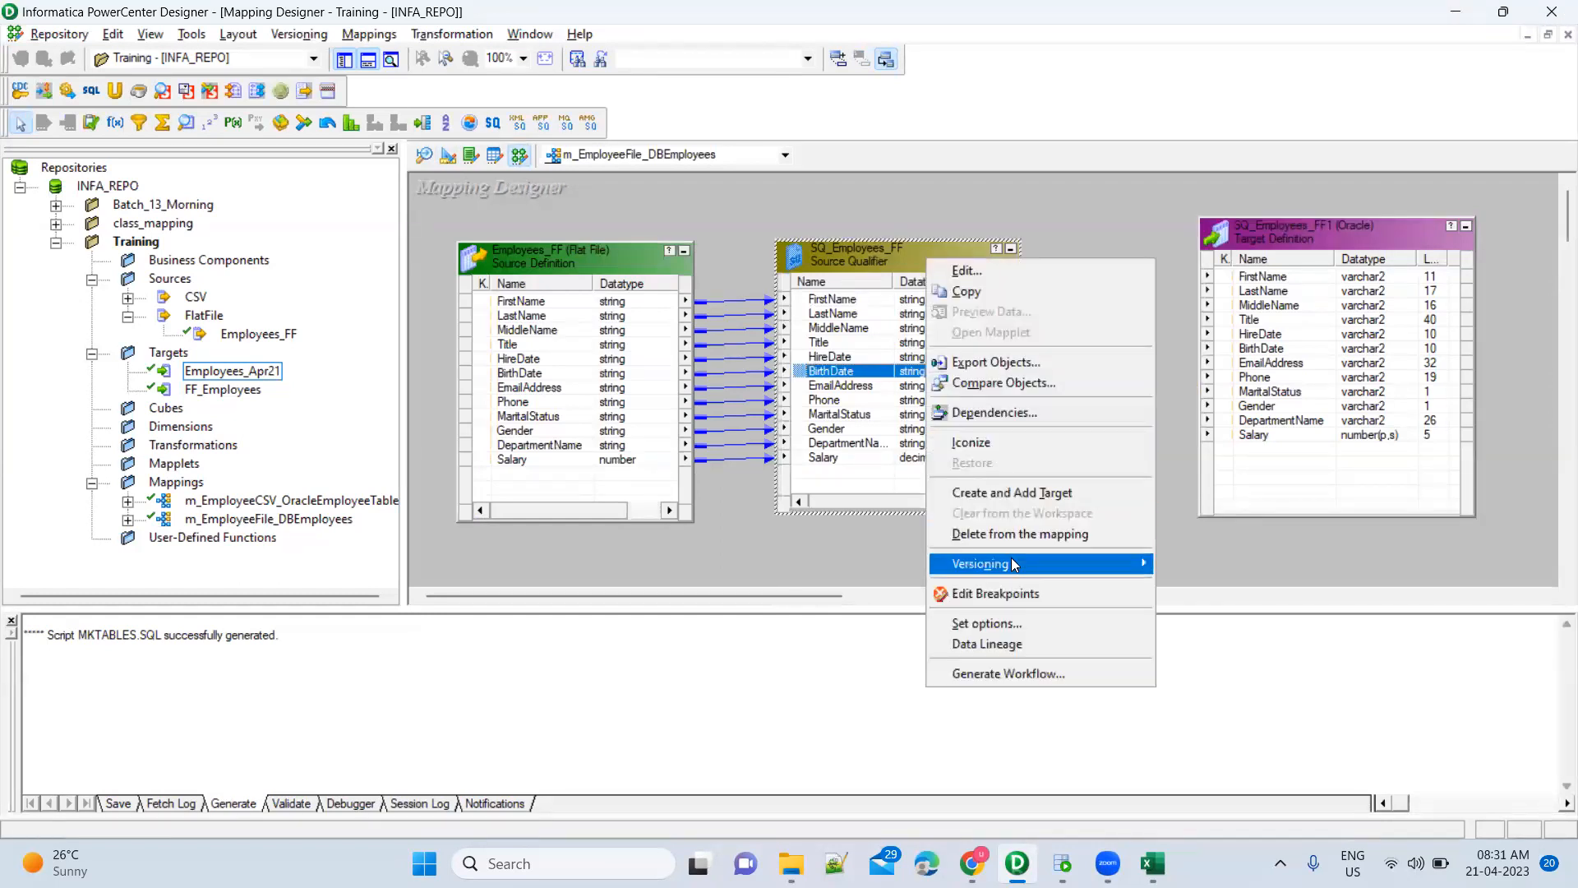
pyautogui.moveTo(1012, 561)
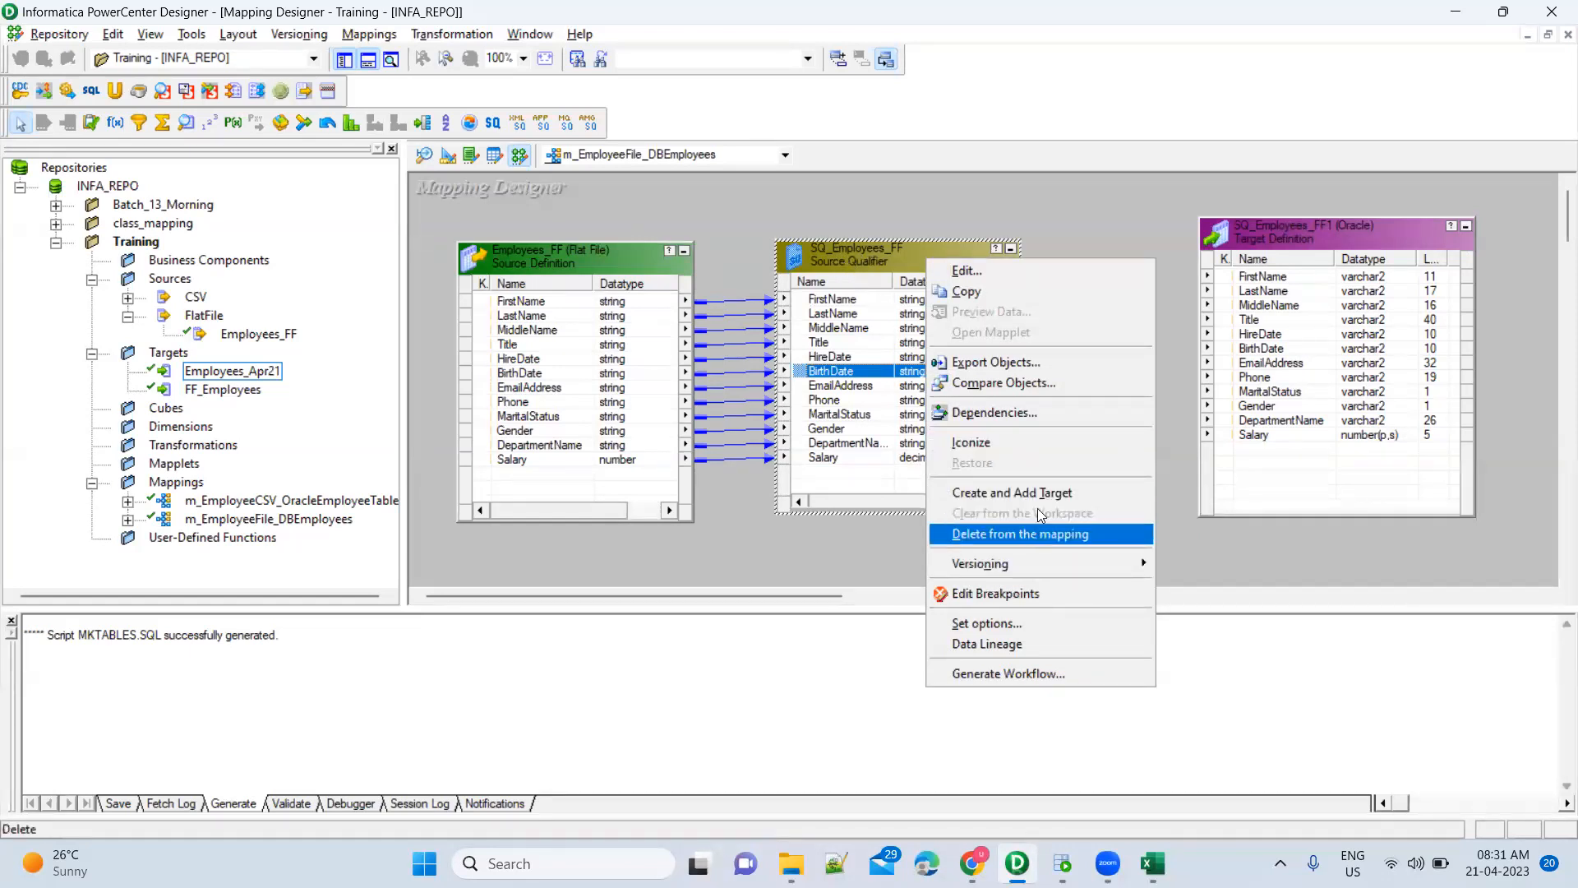
pyautogui.click(843, 255)
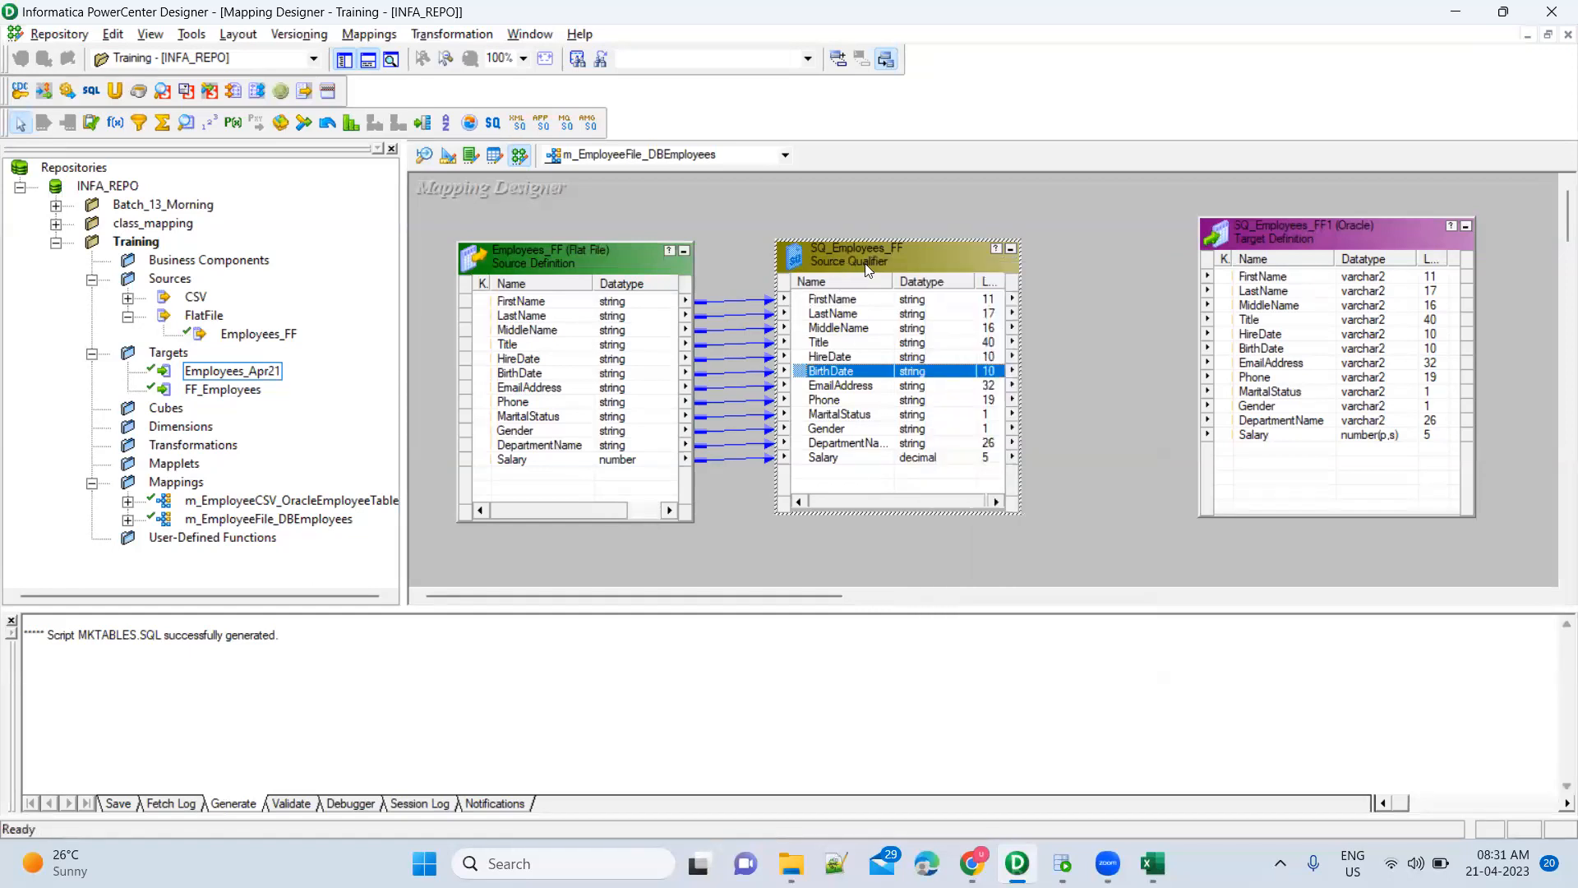
pyautogui.rightClick(879, 261)
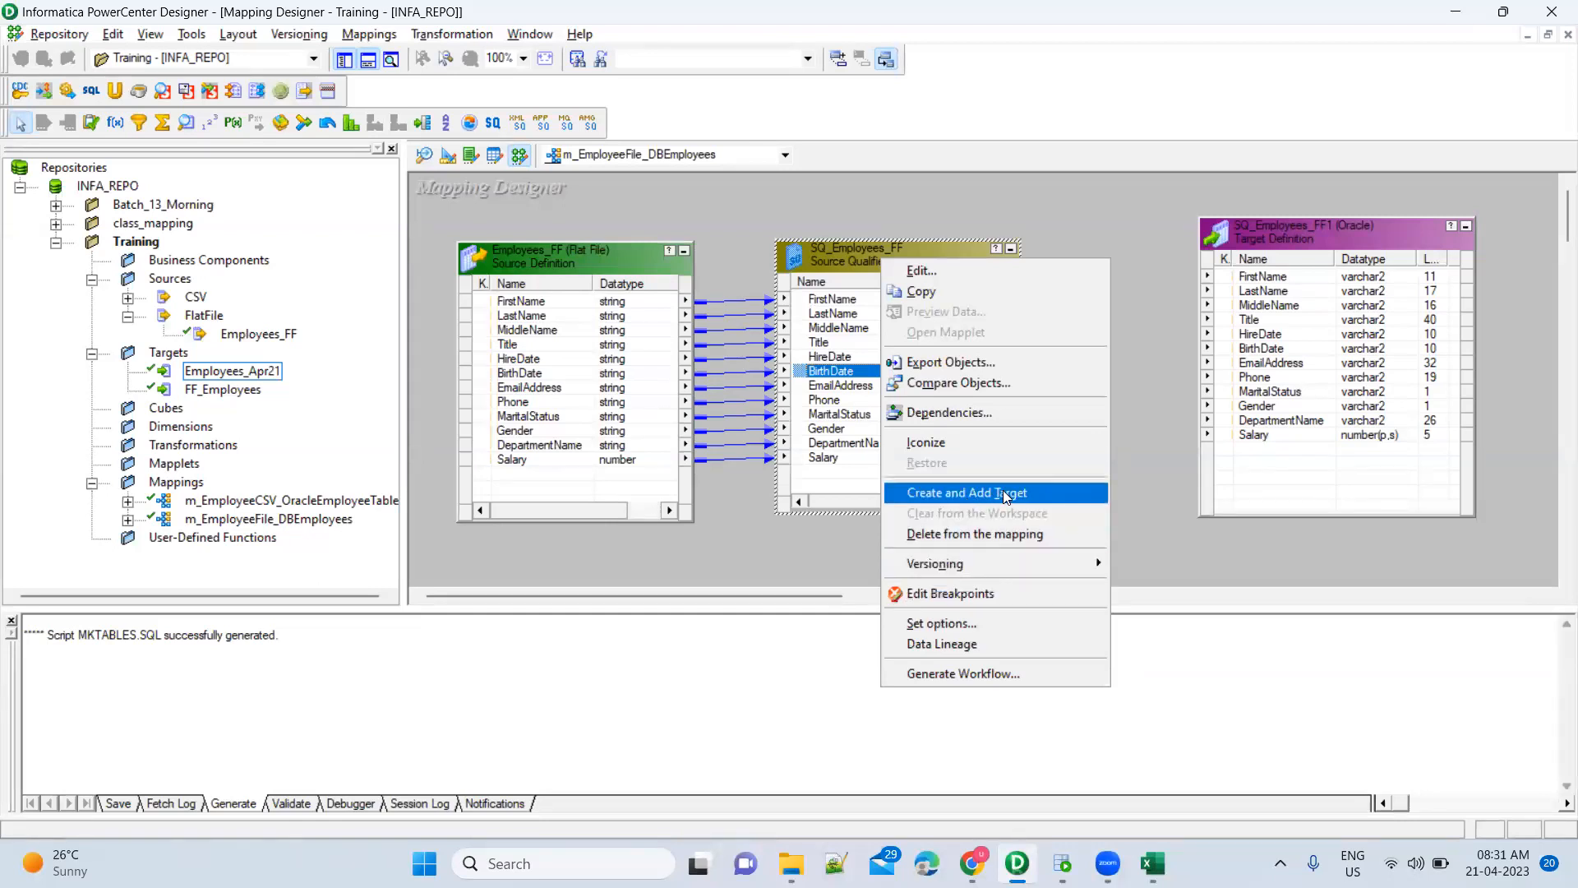
pyautogui.click(1320, 254)
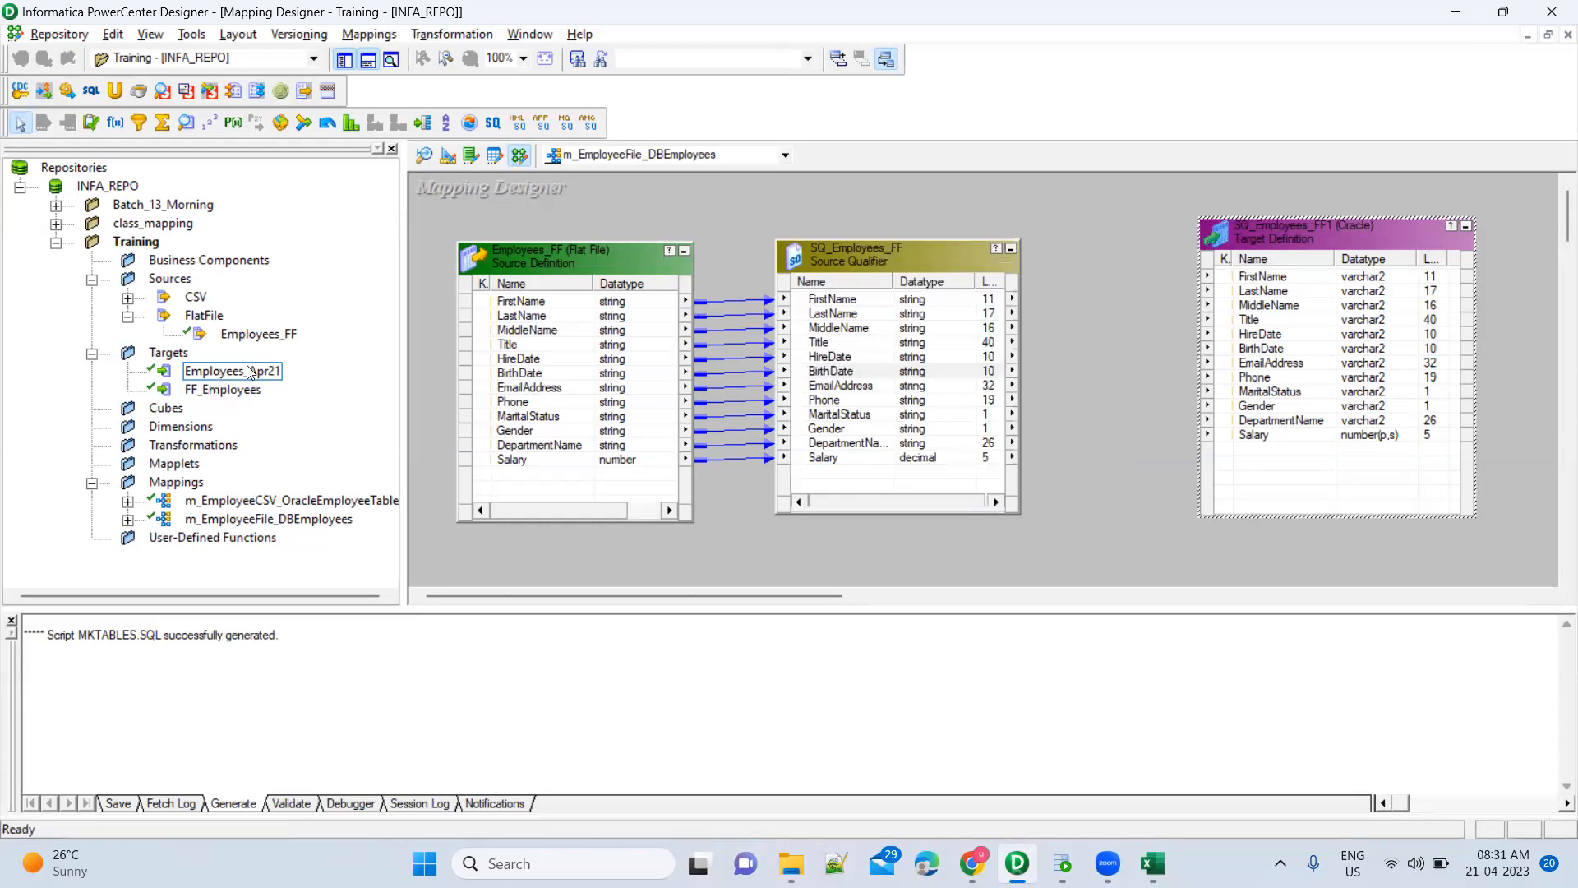
pyautogui.click(444, 158)
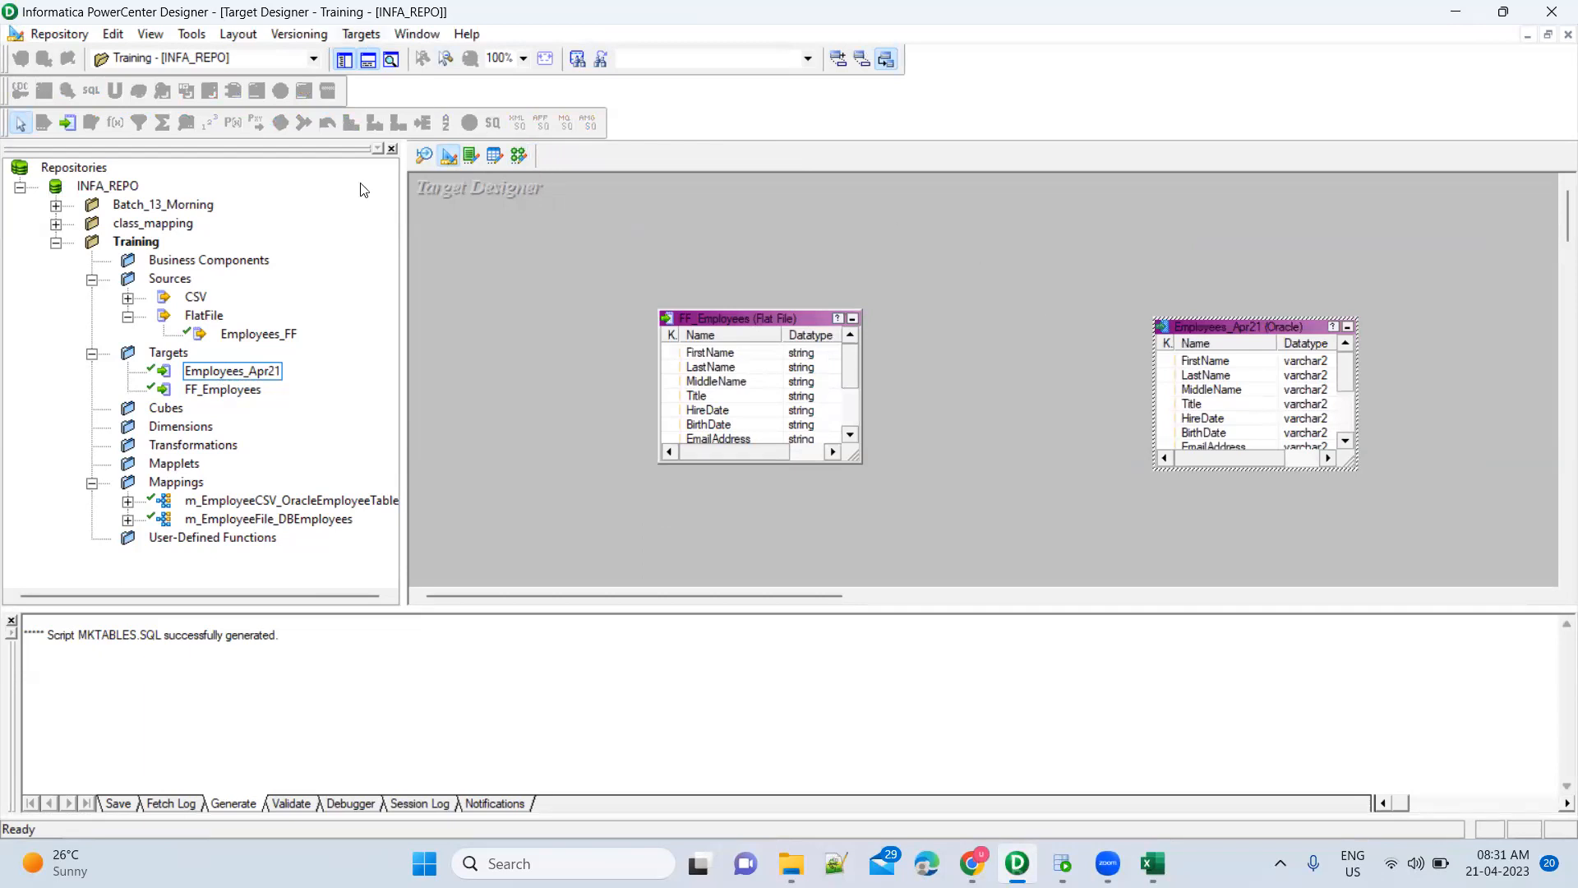
# Review the Targets > Generate/Execute SQL options without running, then bring up File Explorer
pyautogui.click(361, 34)
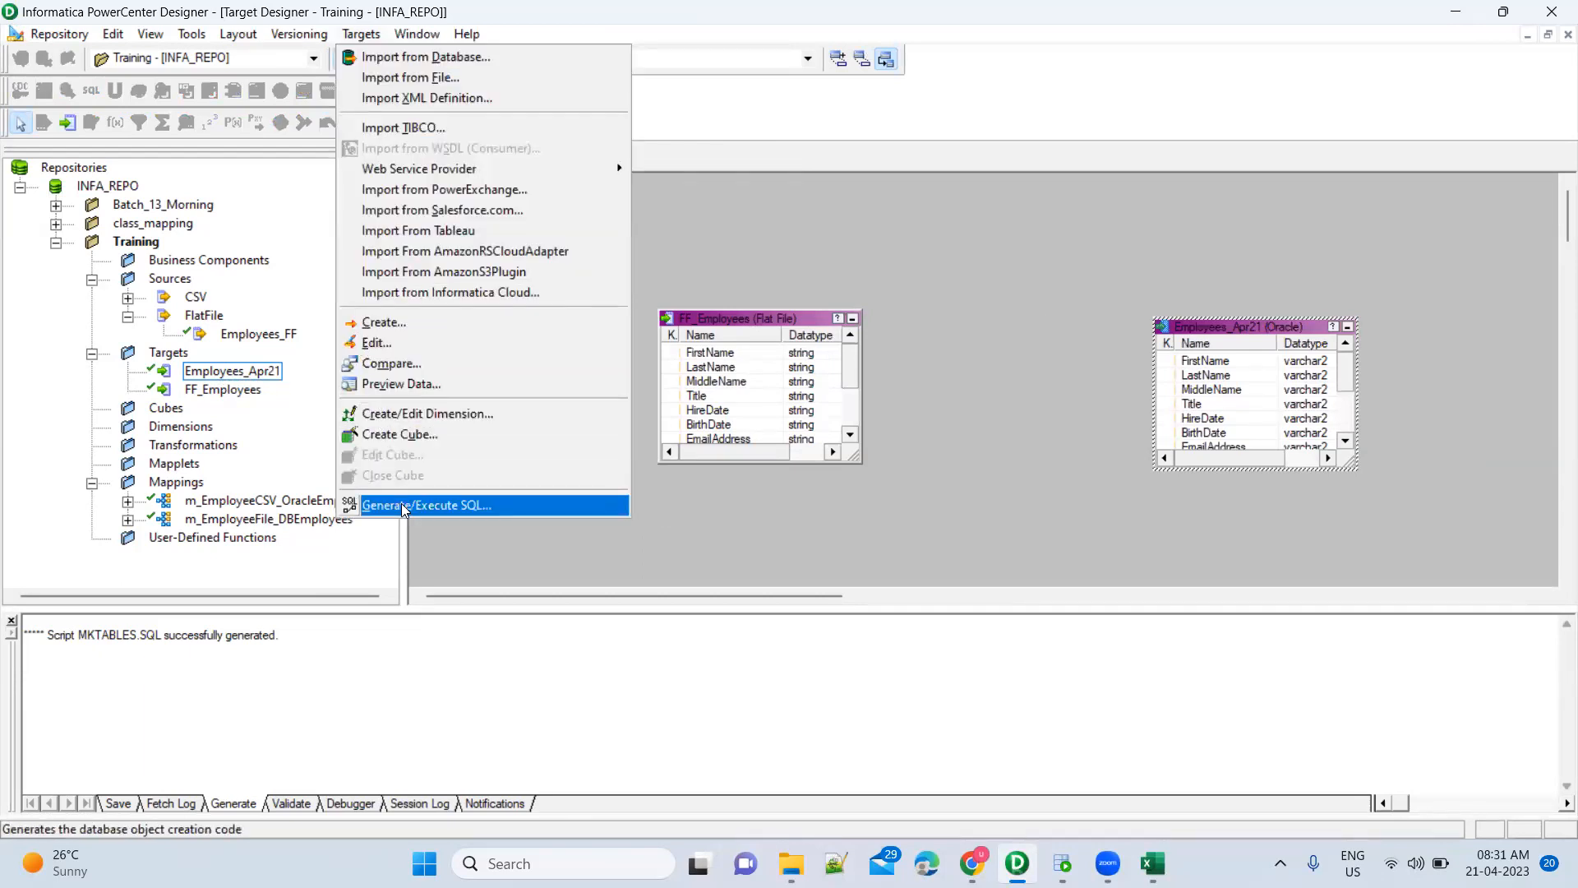
pyautogui.click(404, 505)
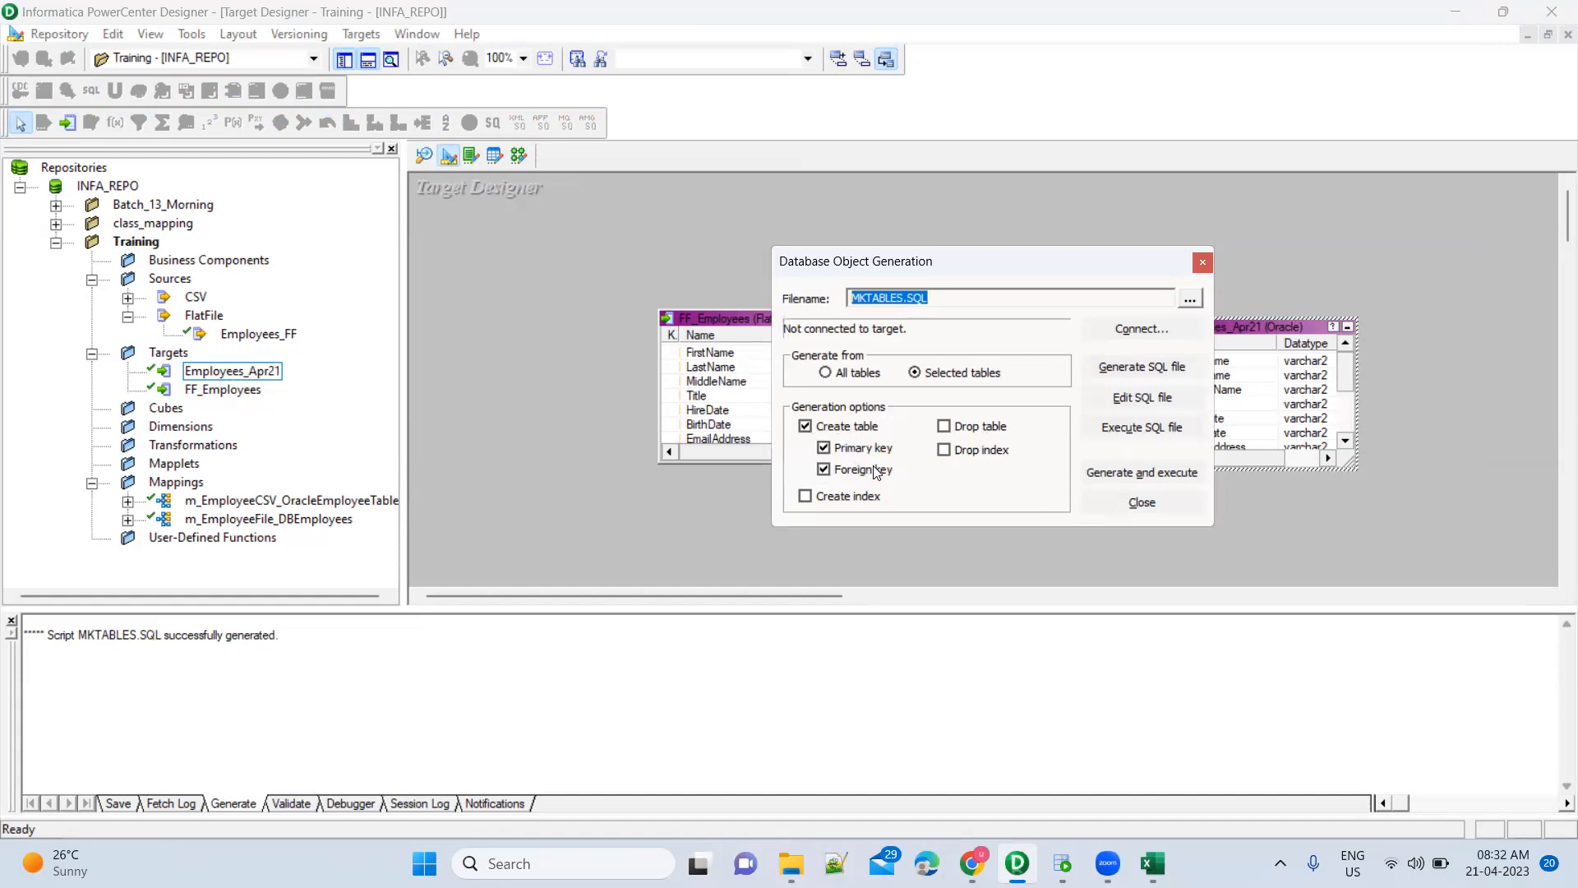
pyautogui.click(1142, 502)
pyautogui.click(791, 863)
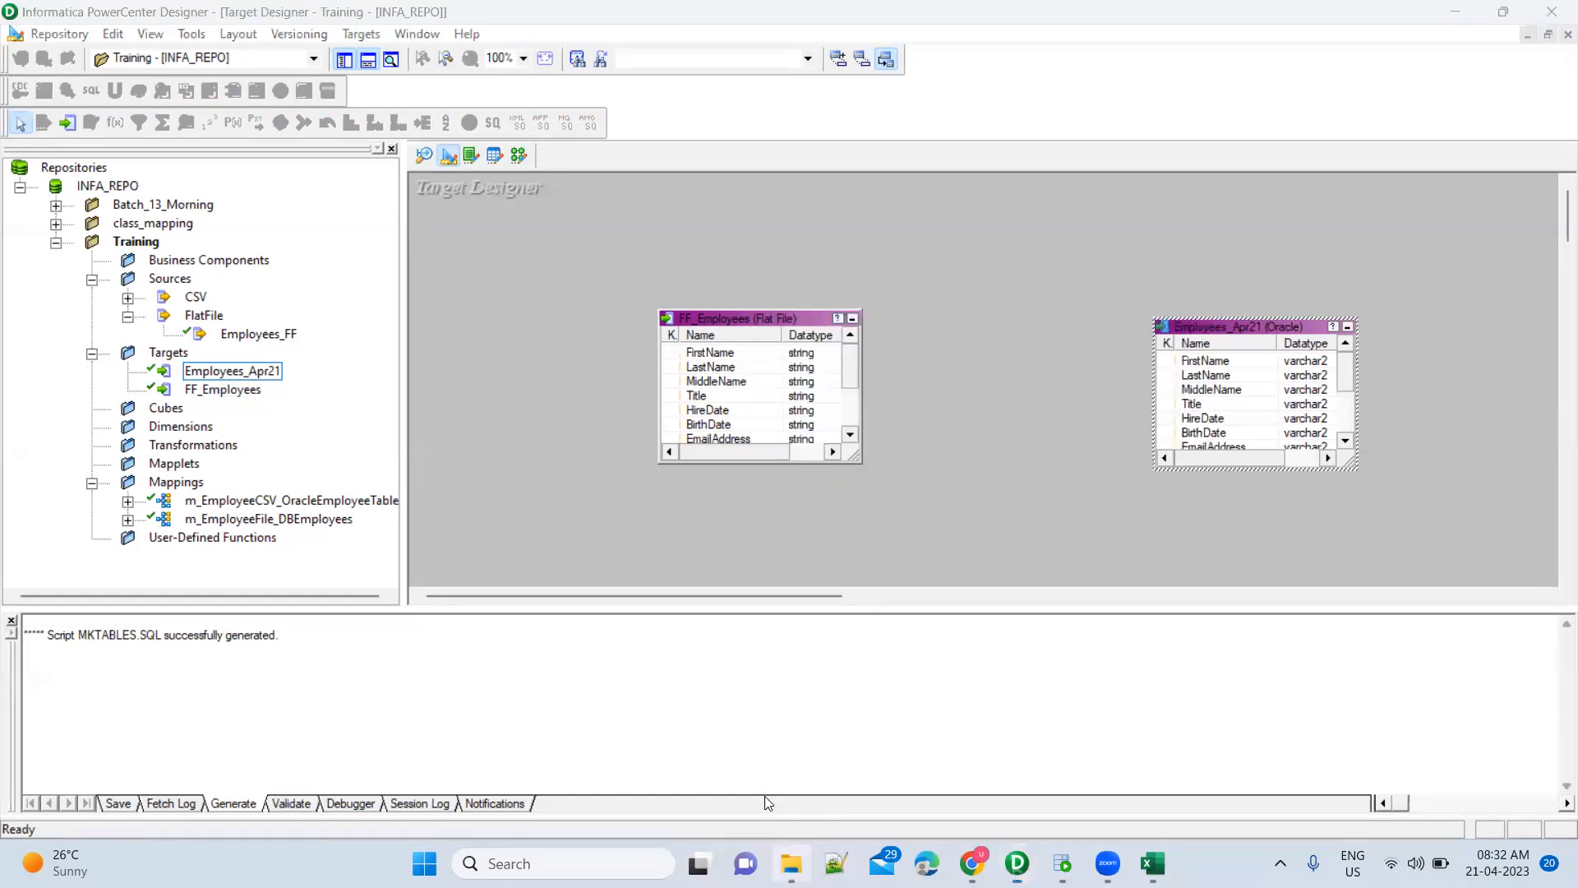
# Go to the pasted Informatica training folder path on drive D and select MKTABLES.SQL
pyautogui.click(804, 248)
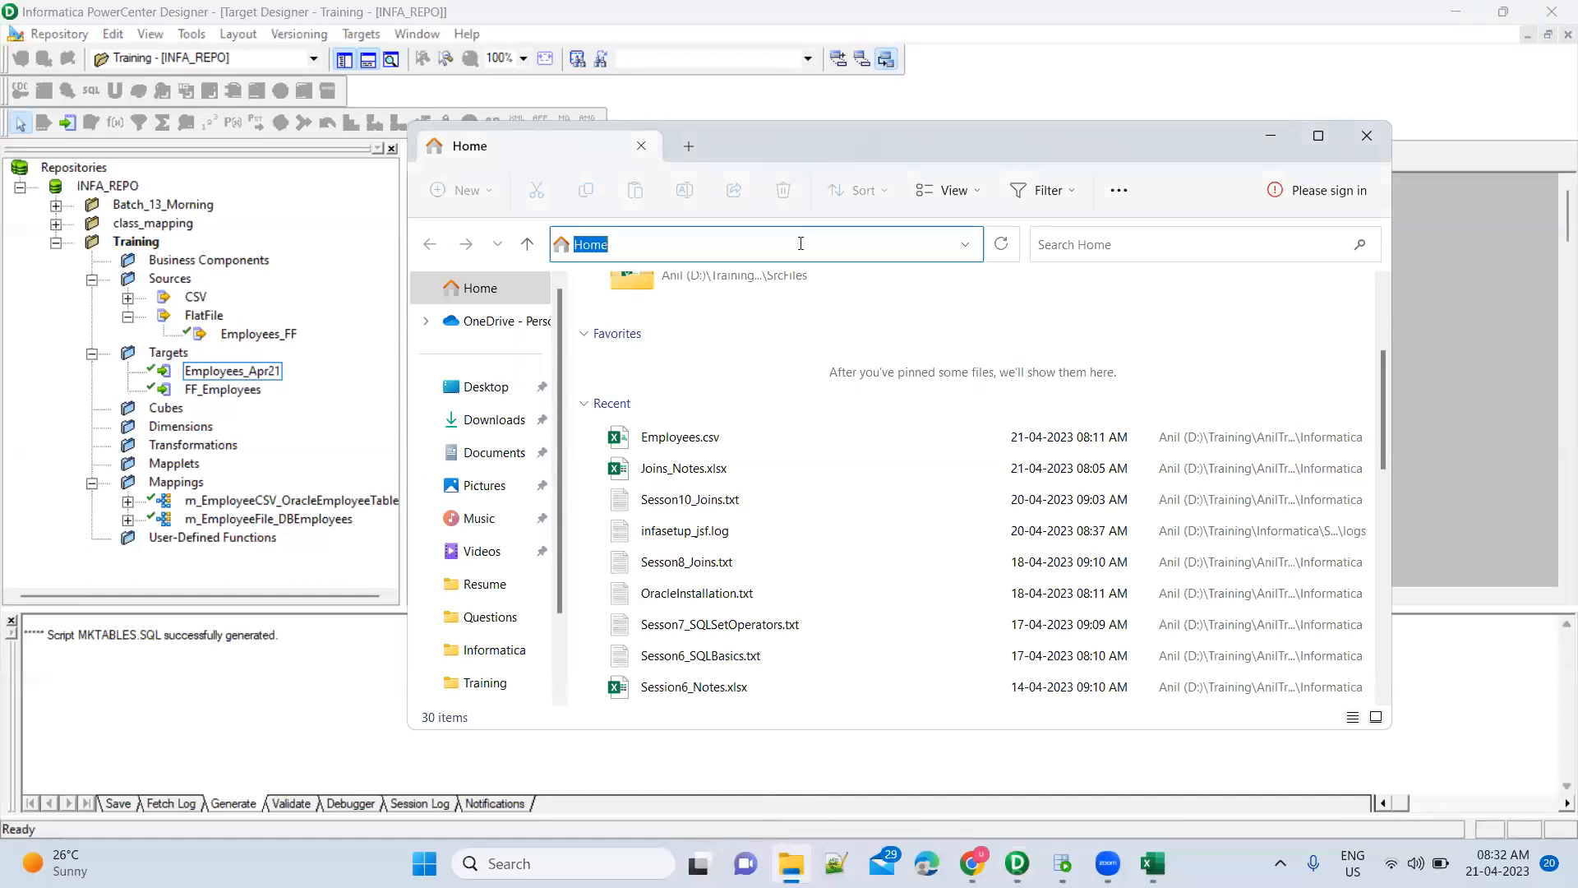
pyautogui.hotkey('ctrl', 'v')
pyautogui.press('Return')
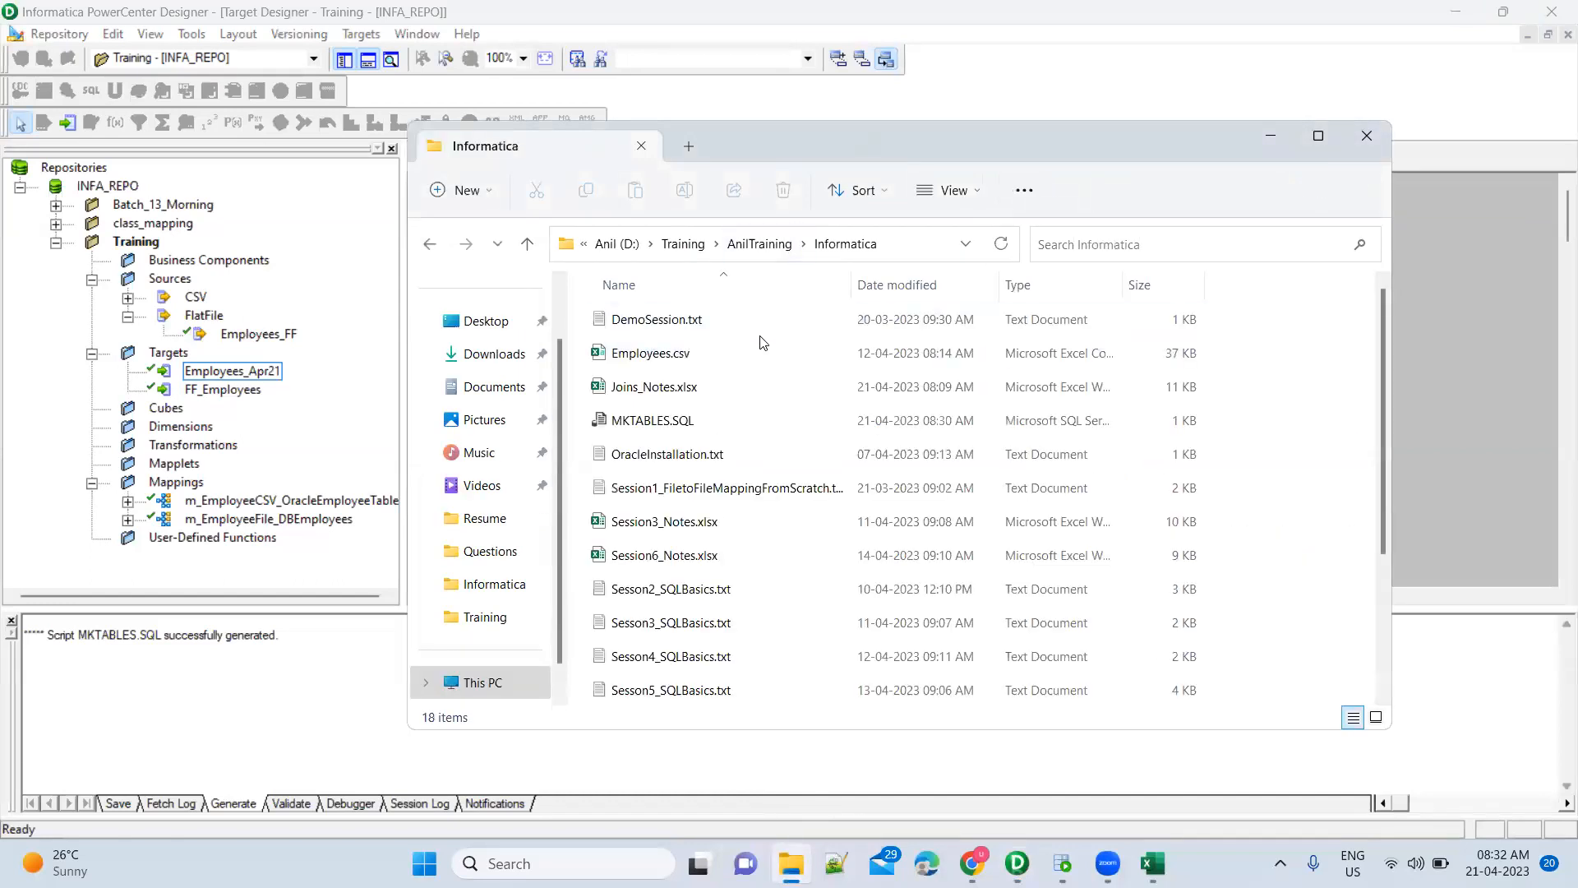
pyautogui.click(726, 420)
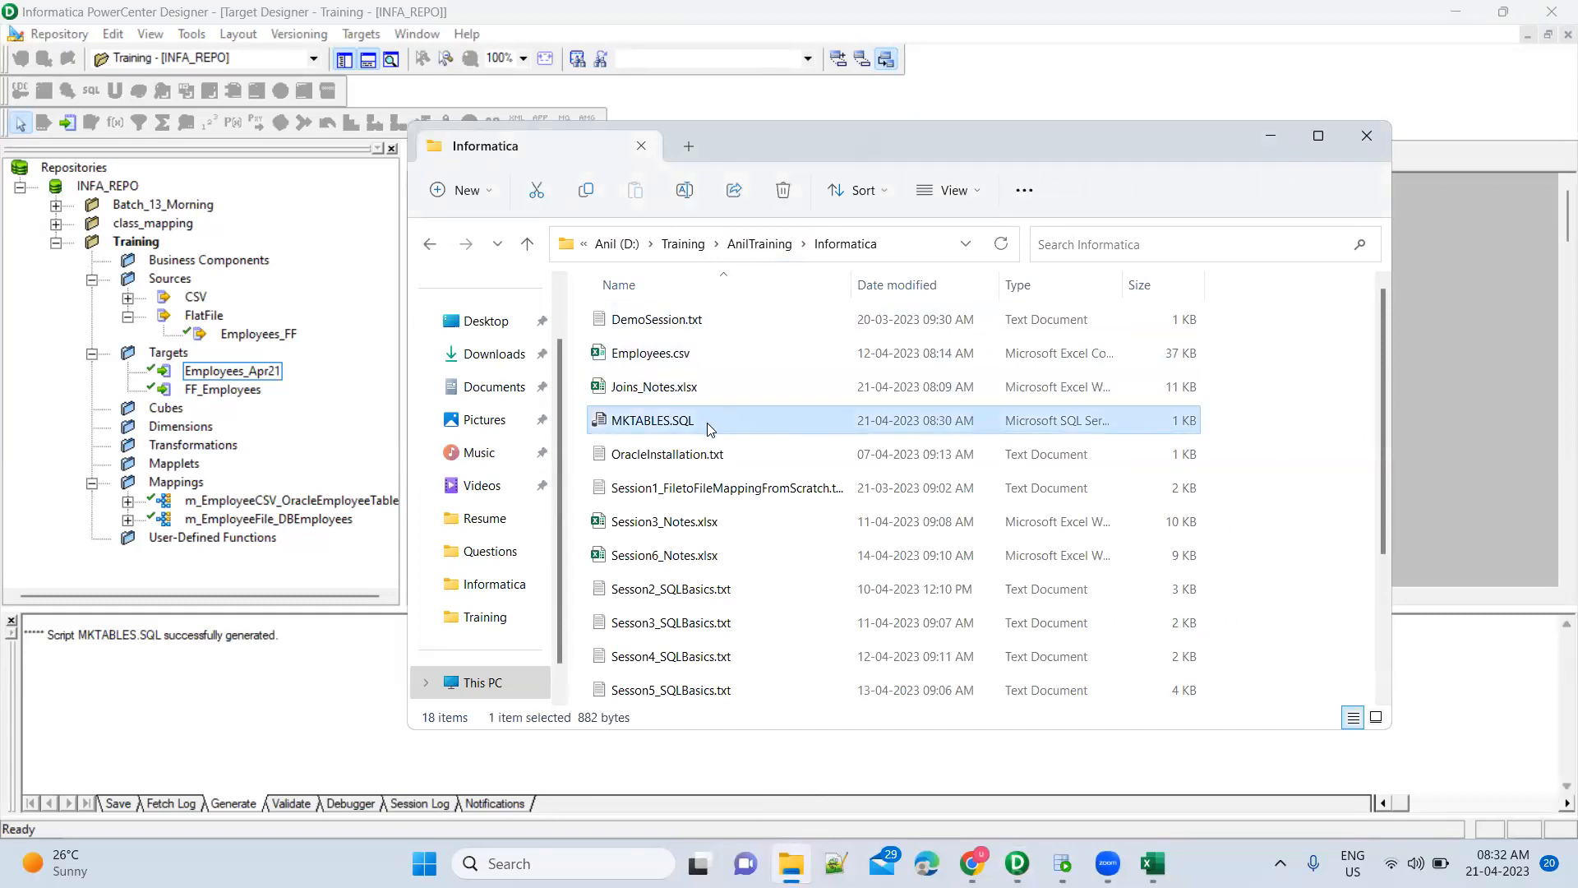
# Launch Notepad++ from the Start search for 'notepad++'
pyautogui.press('super')
pyautogui.write('no')
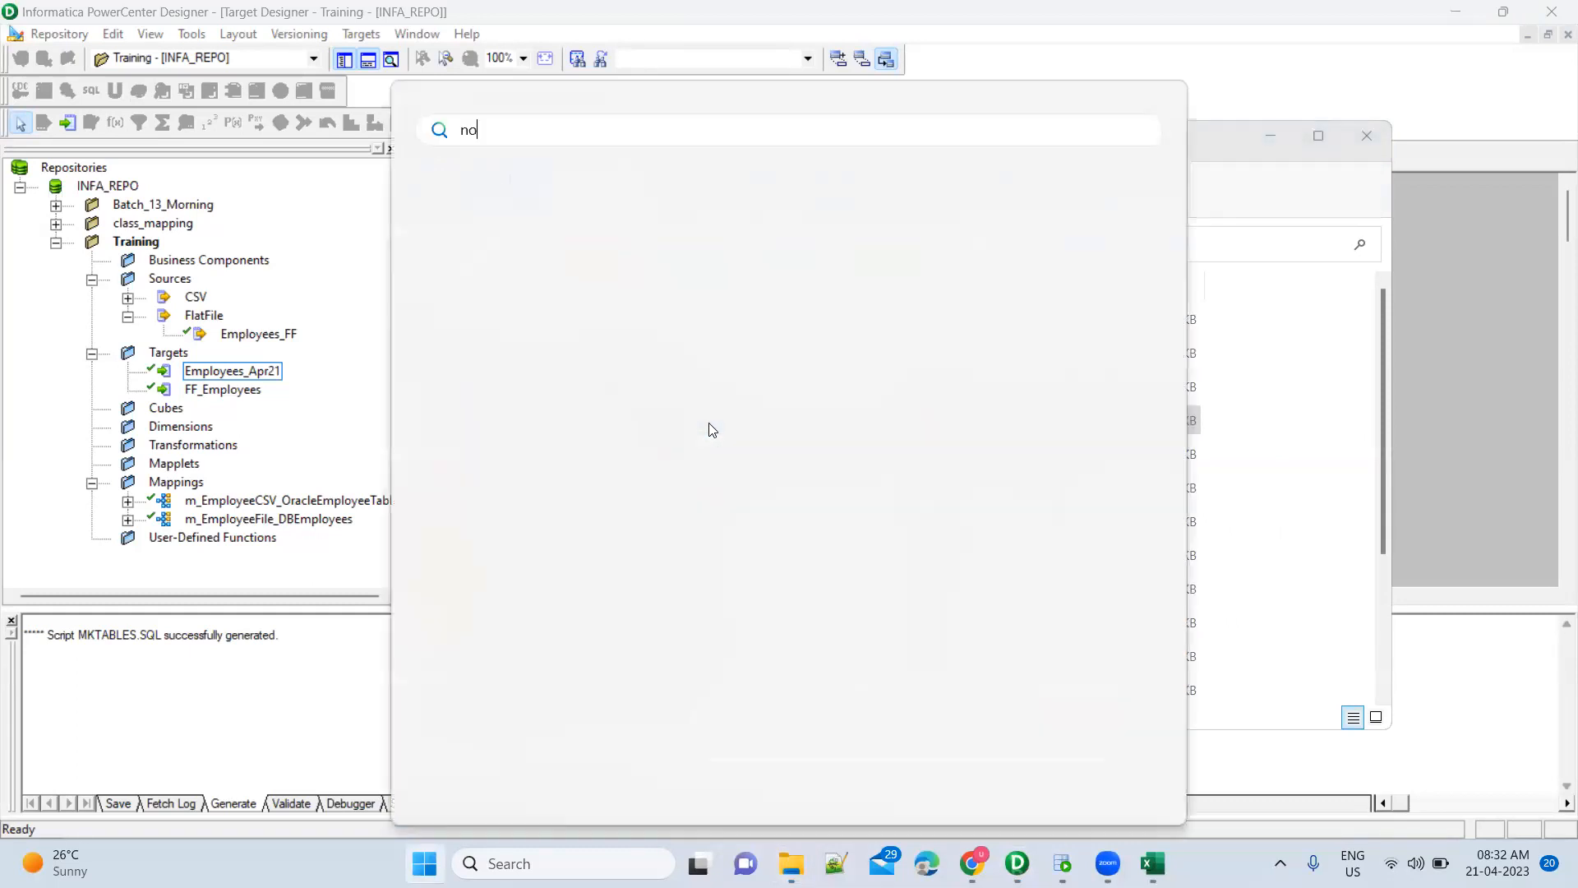
pyautogui.write('tepad++')
pyautogui.press('Down')
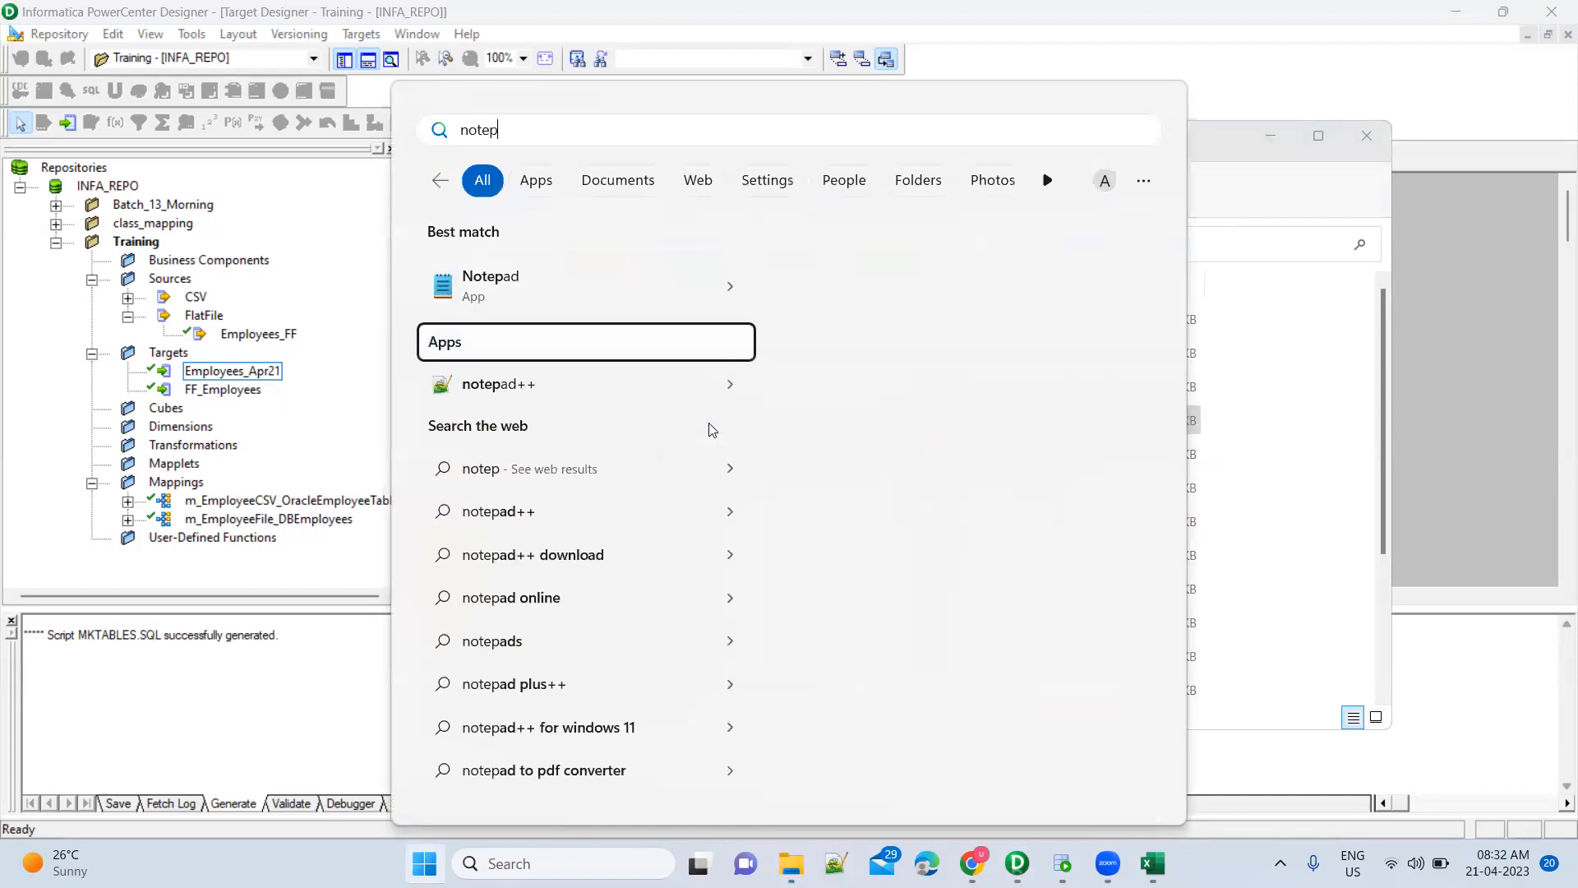
pyautogui.press('Return')
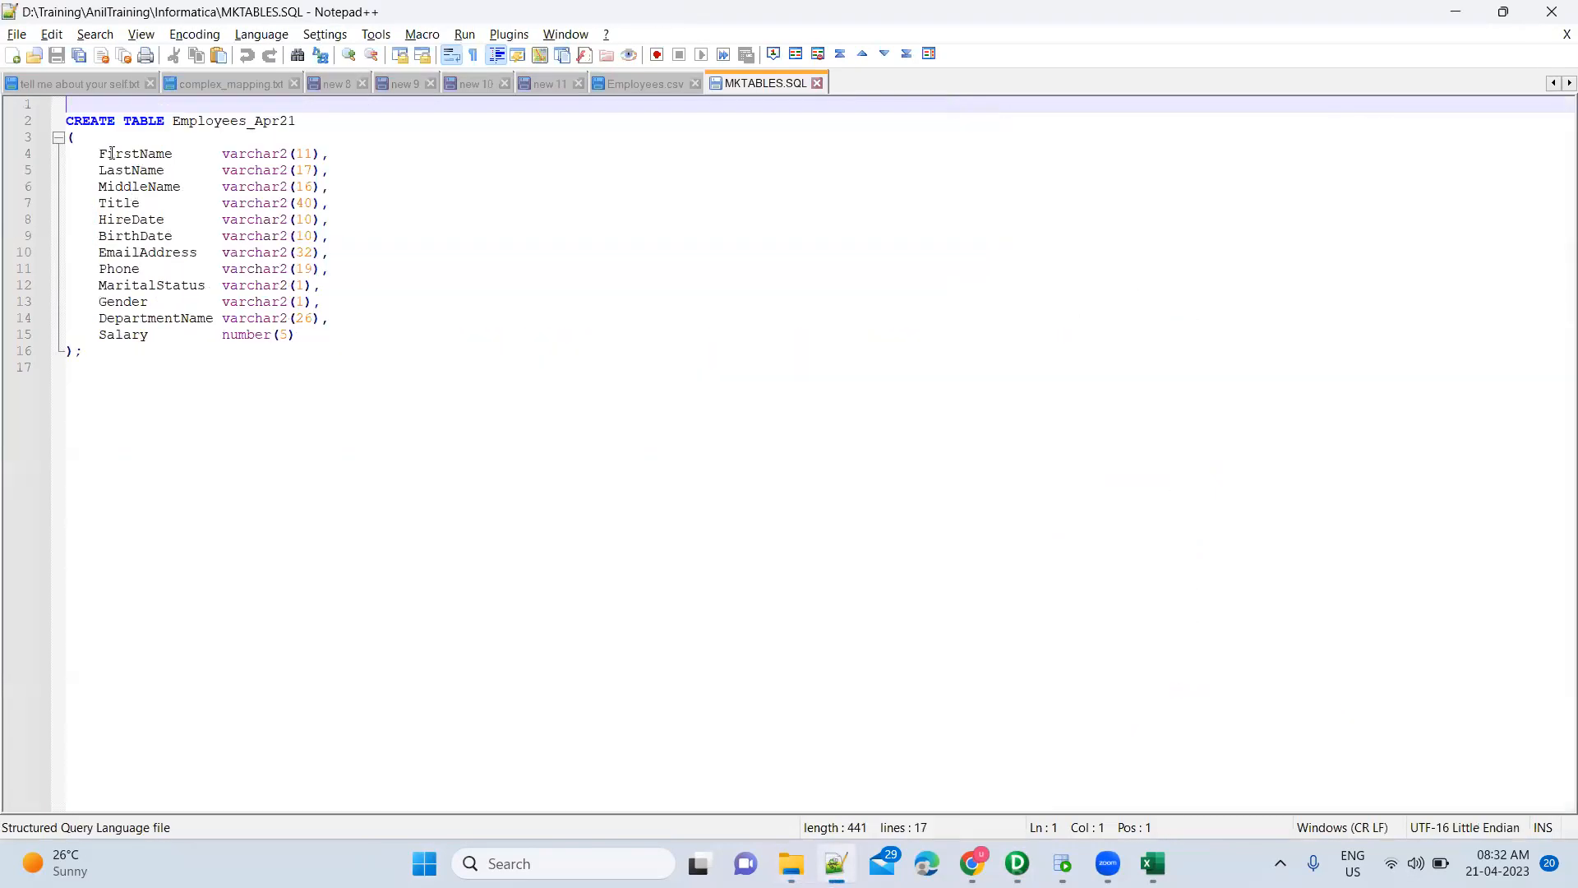
# Select the Employees_Apr21 column definitions on lines 4–16, then return to PowerCenter Designer
pyautogui.moveTo(95, 353); pyautogui.dragTo(63, 125)
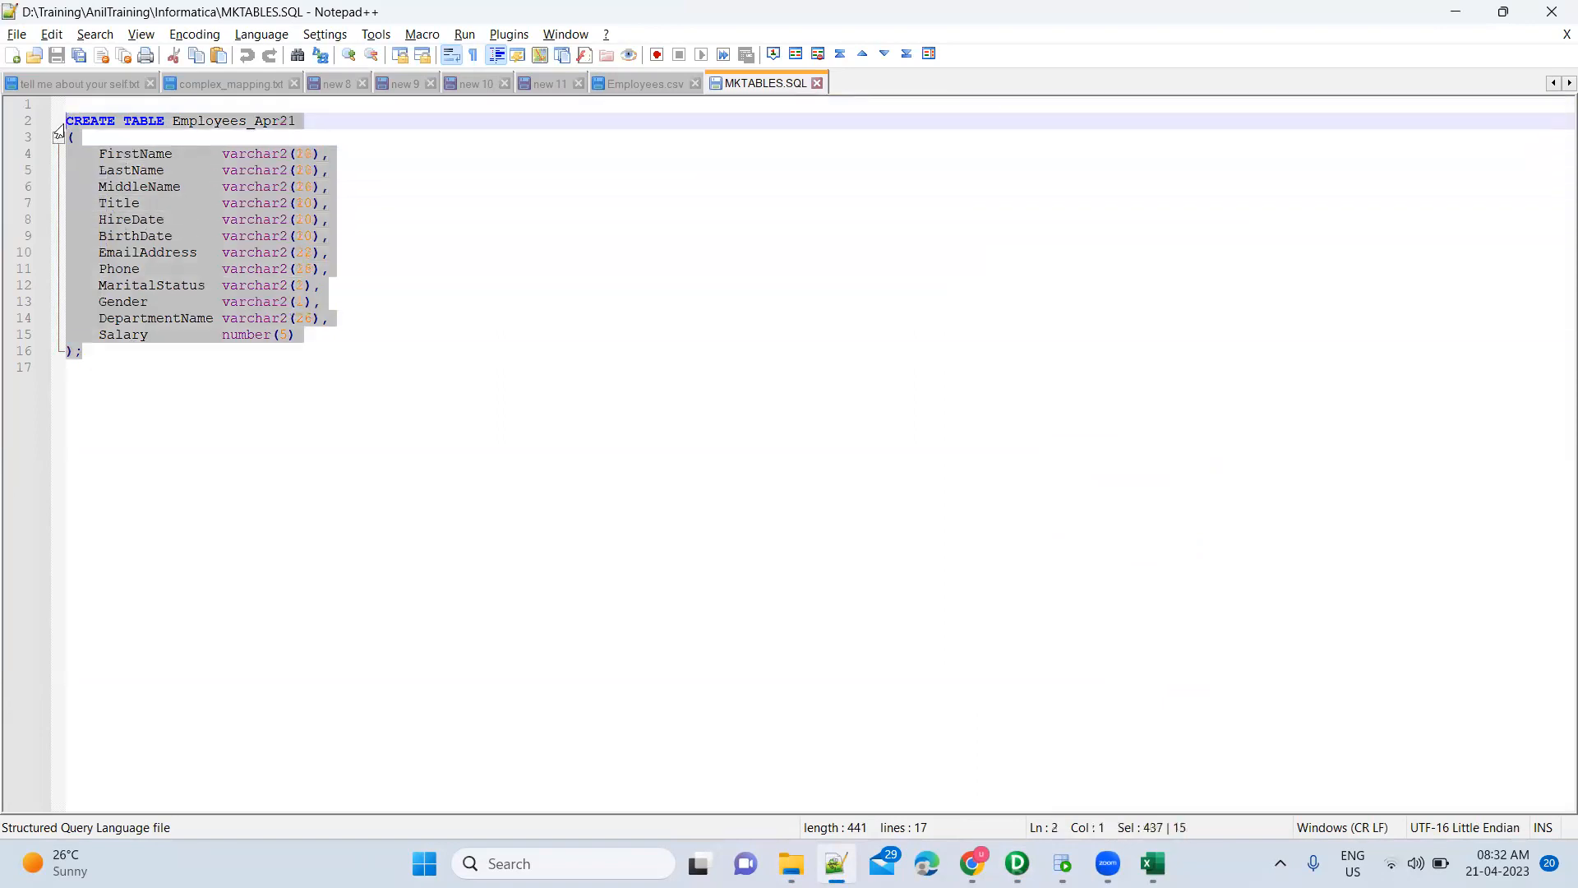
pyautogui.click(469, 302)
pyautogui.moveTo(105, 352); pyautogui.dragTo(65, 124)
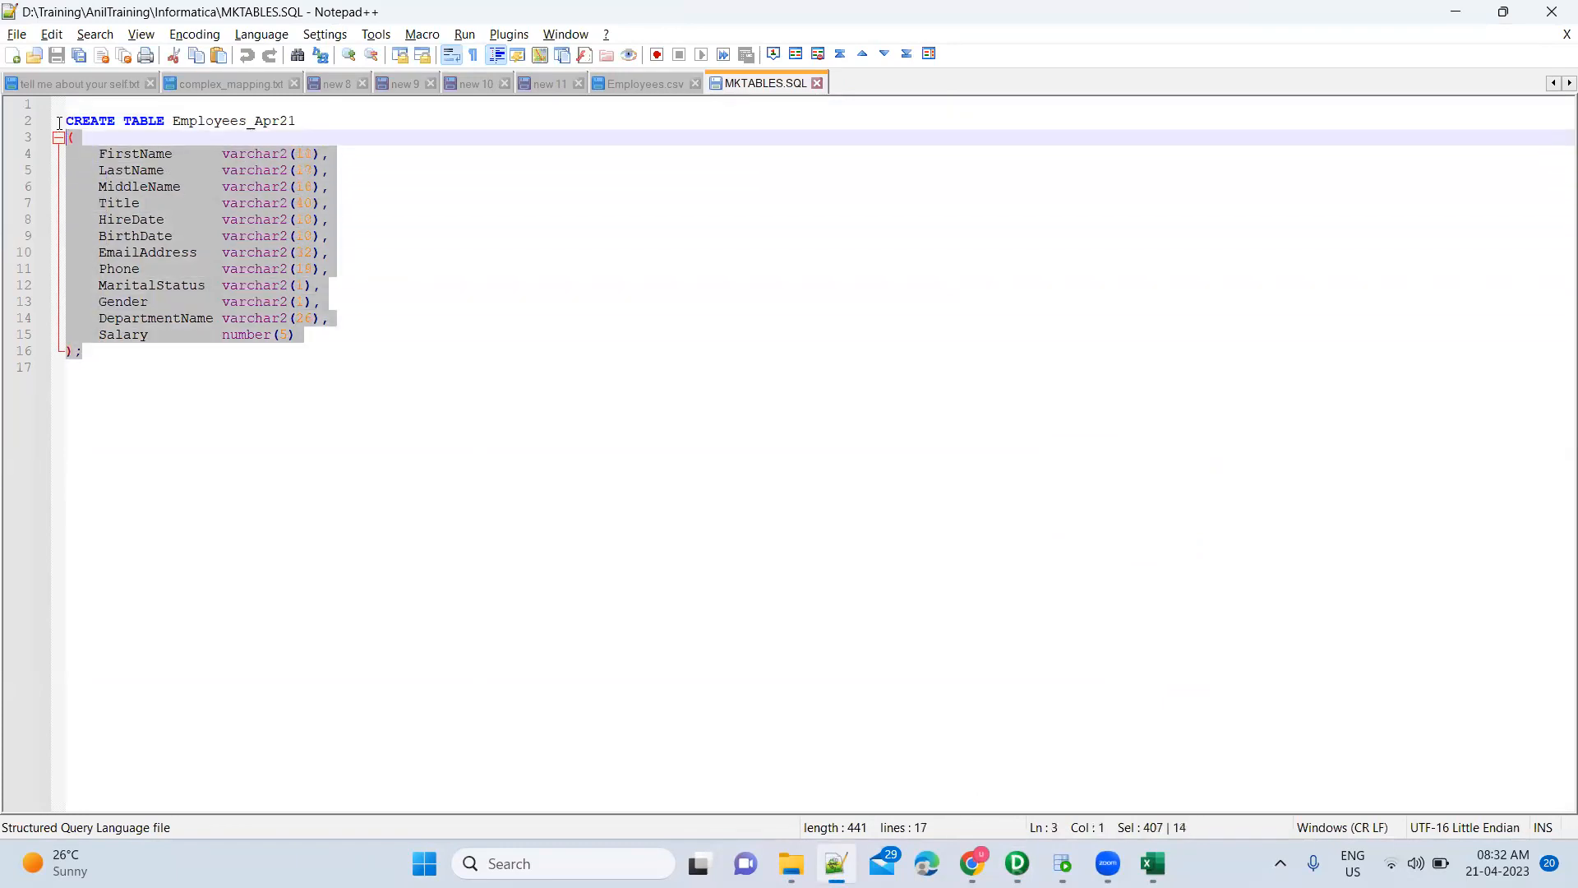
pyautogui.click(87, 367)
pyautogui.moveTo(82, 353); pyautogui.dragTo(66, 124)
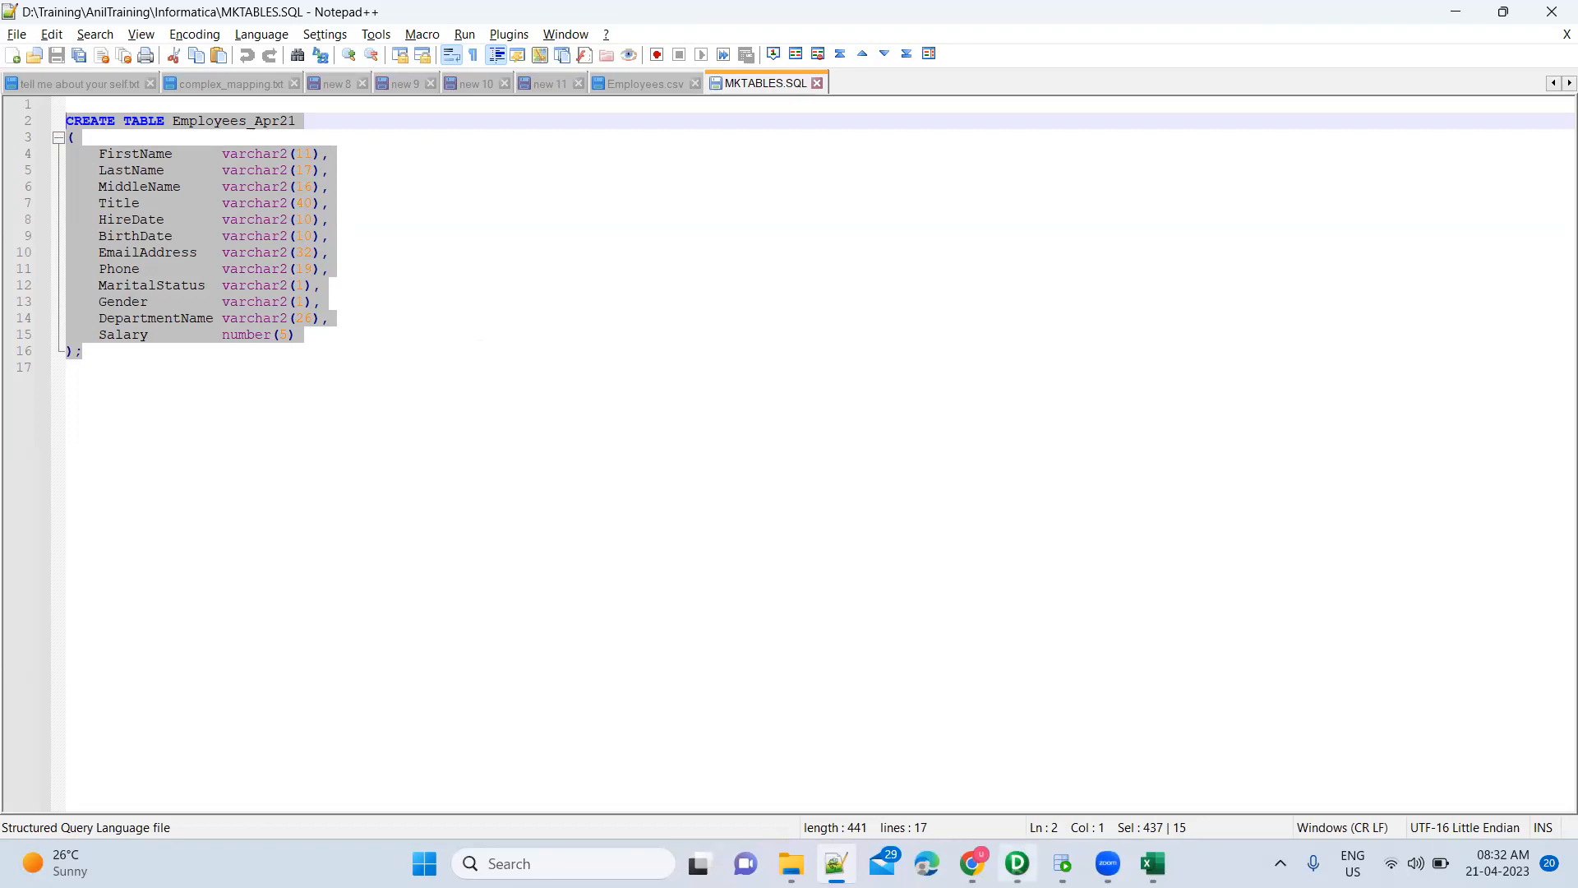
pyautogui.moveTo(1020, 865)
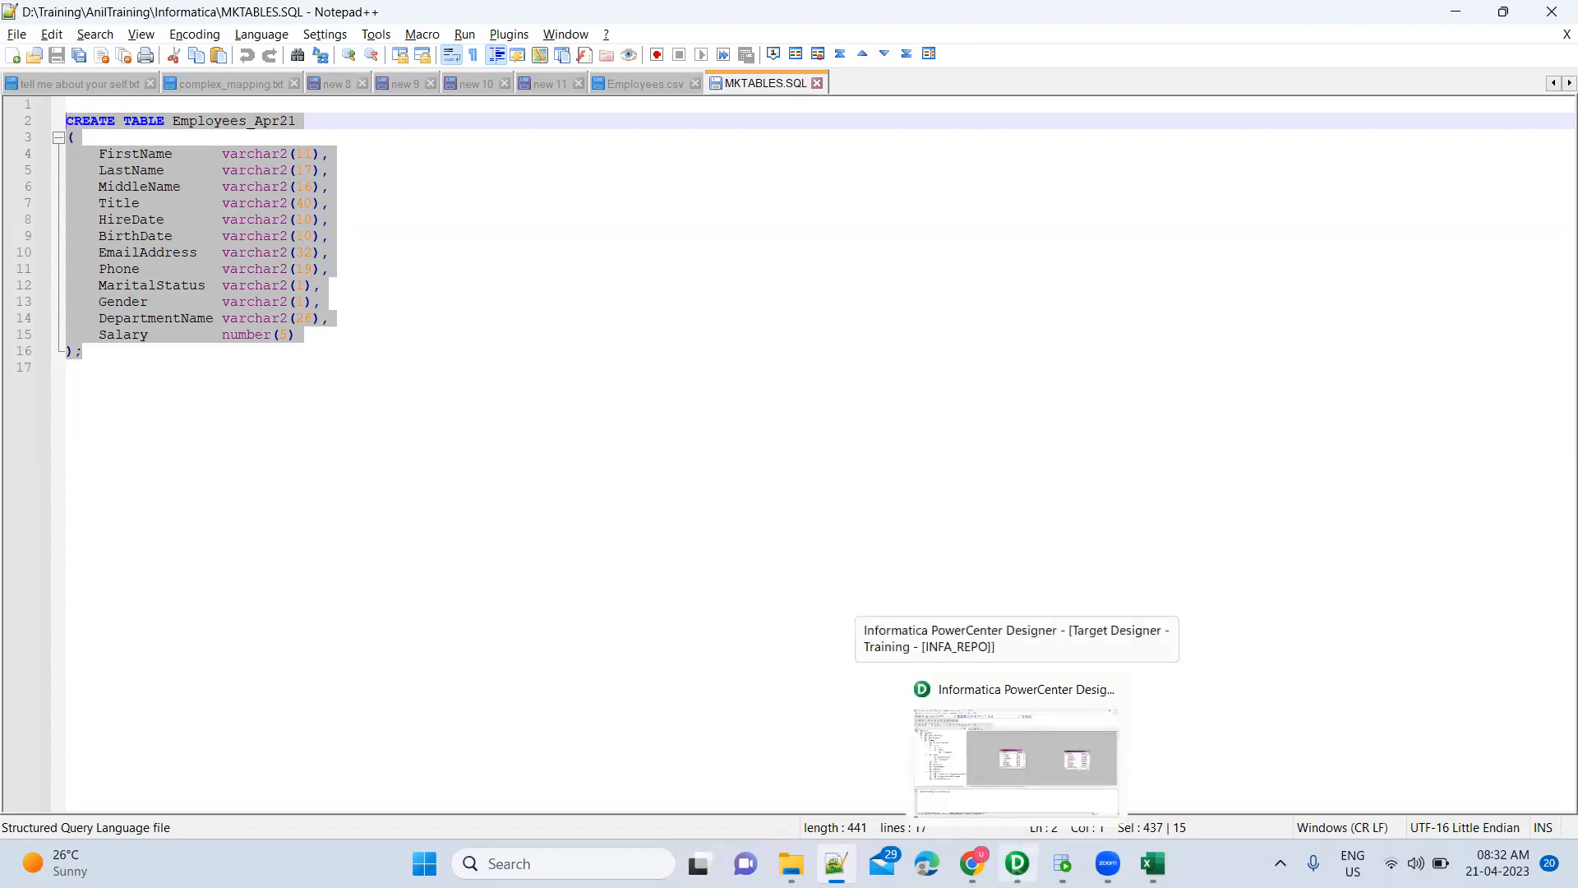
pyautogui.click(1017, 757)
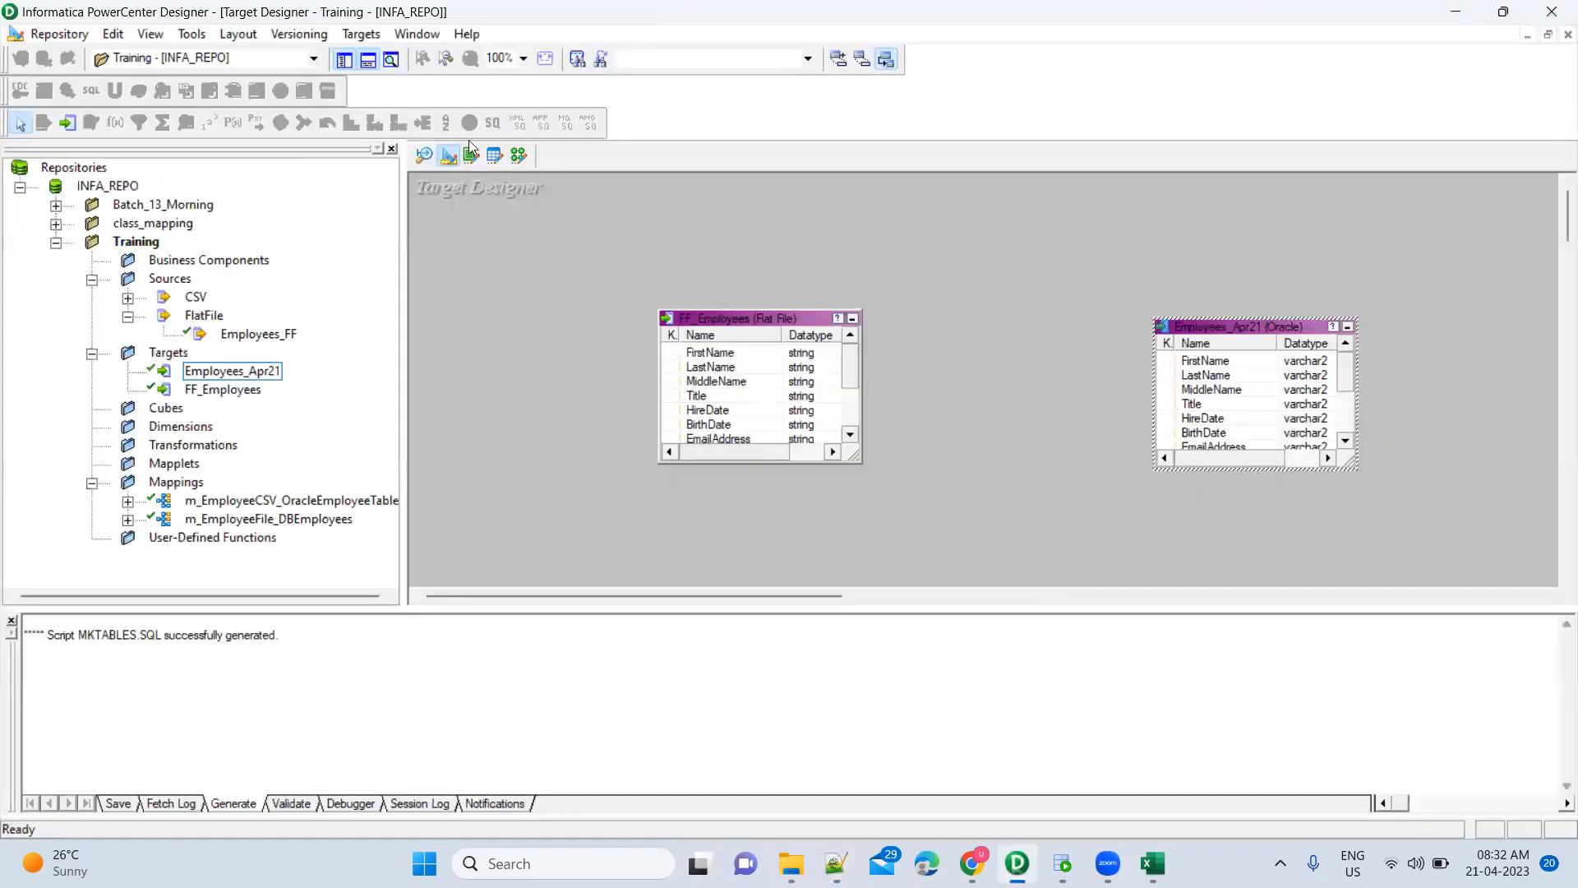
# Switch briefly to the mapping, then return to the Source Analyzer and deselect Employees_FF
pyautogui.click(523, 156)
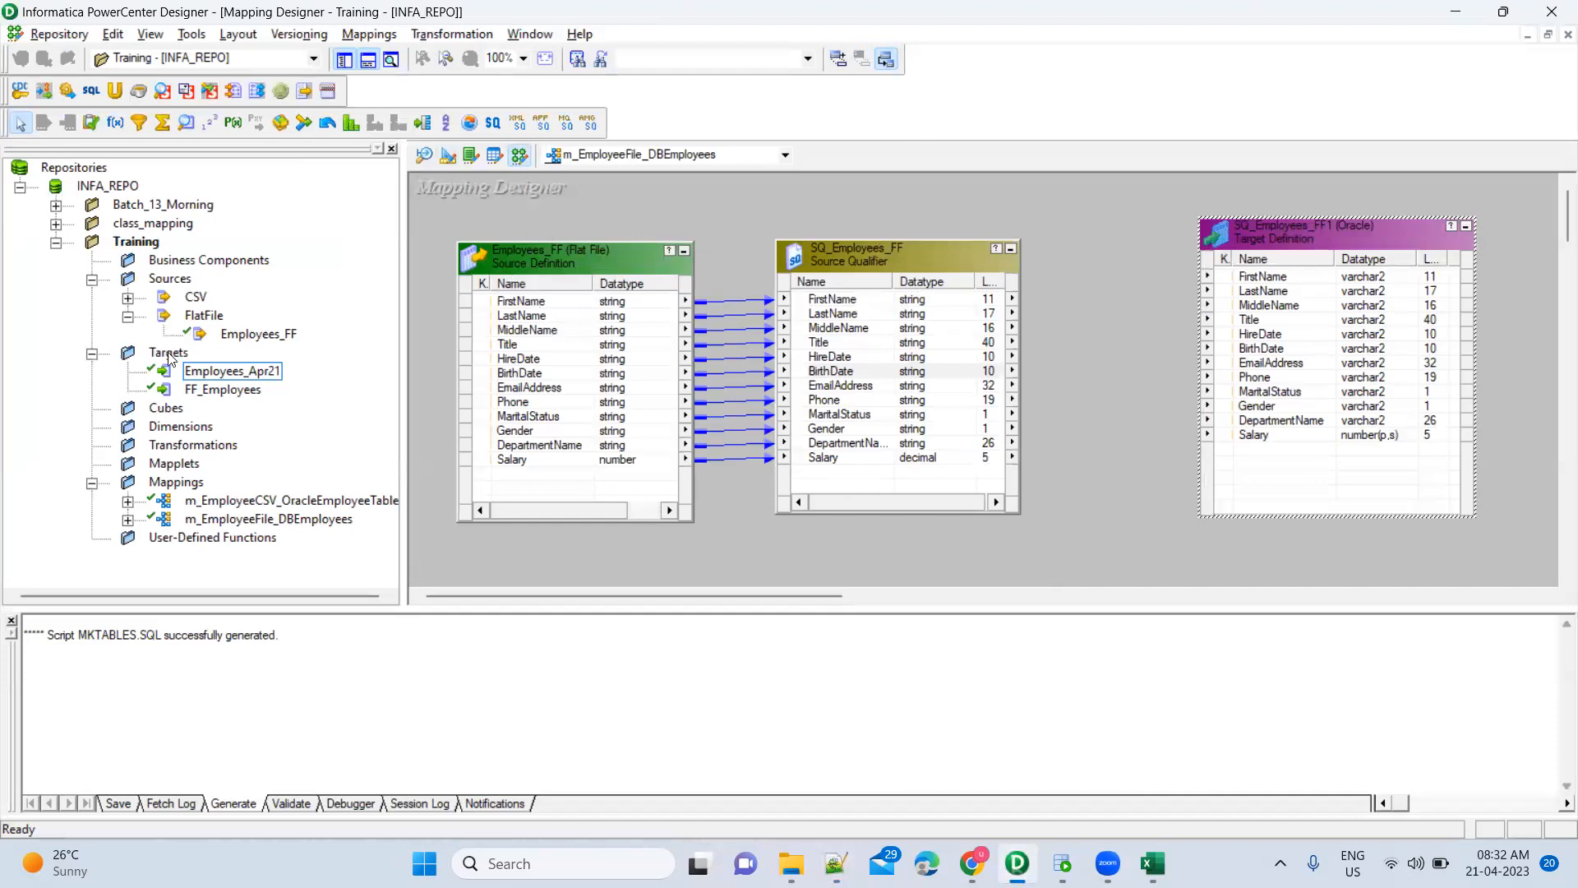
pyautogui.click(424, 156)
pyautogui.click(840, 301)
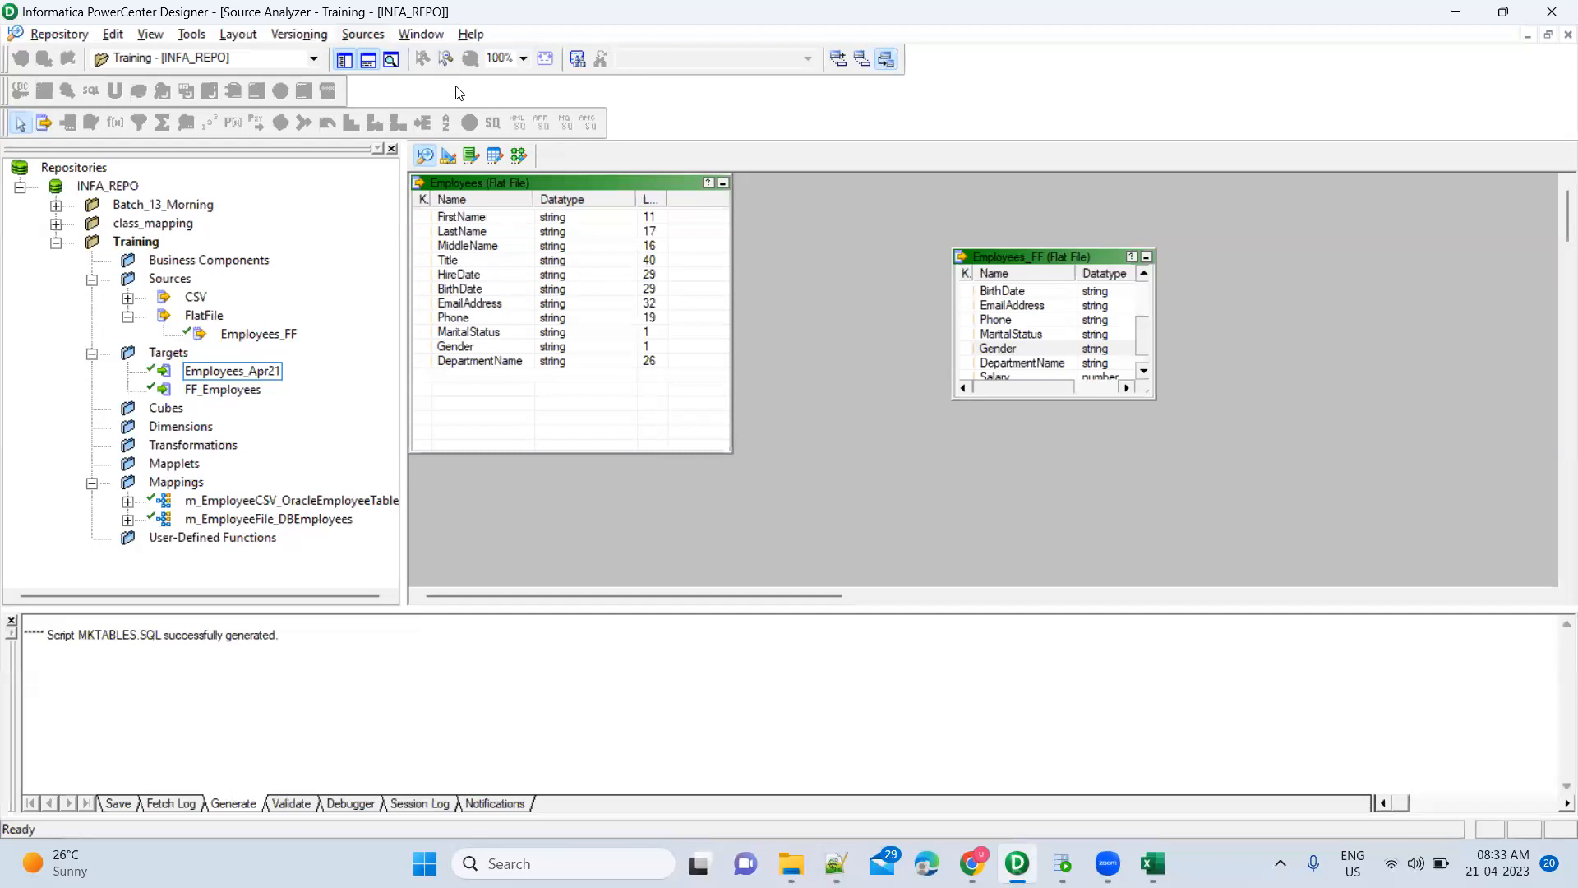
# Start a flat-file import showing all file types, pick Employees.csv, then cancel the import
pyautogui.click(362, 34)
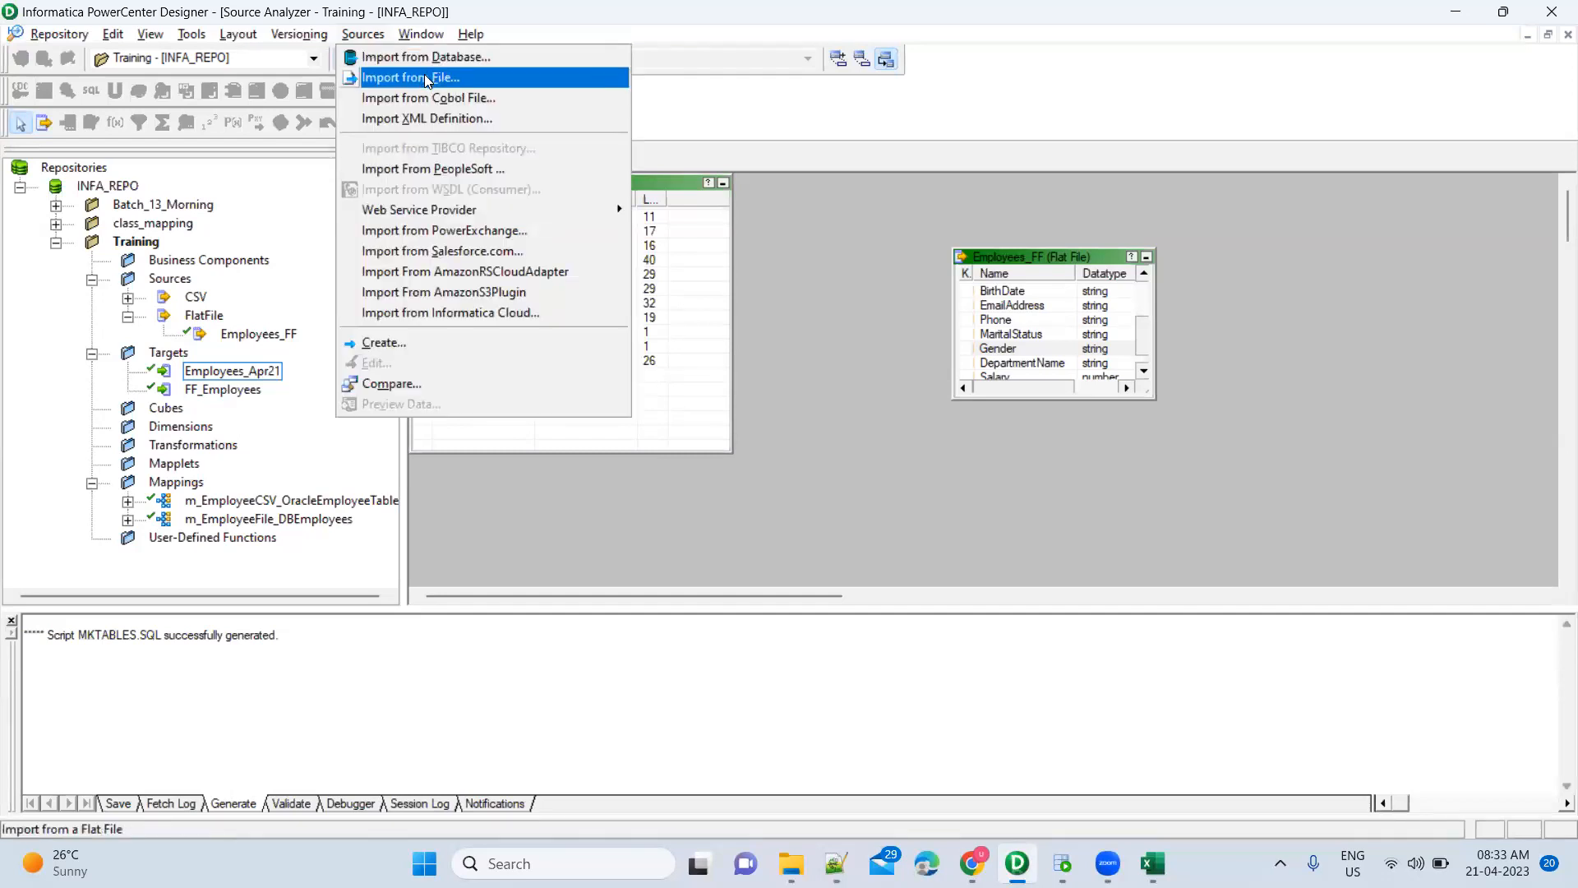
pyautogui.click(424, 76)
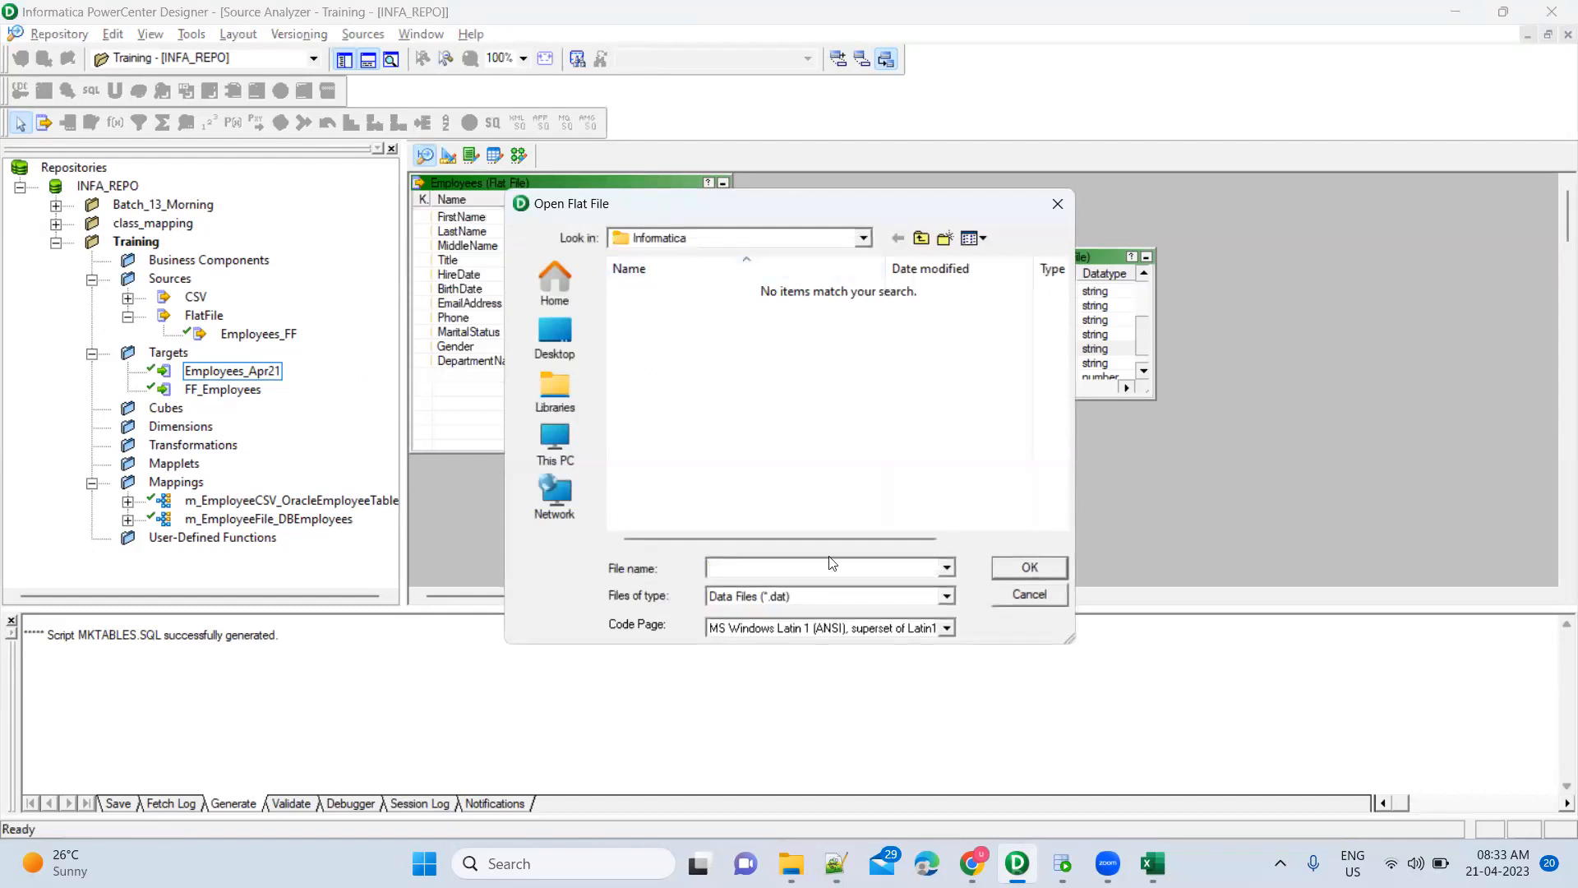
pyautogui.click(815, 605)
pyautogui.click(816, 605)
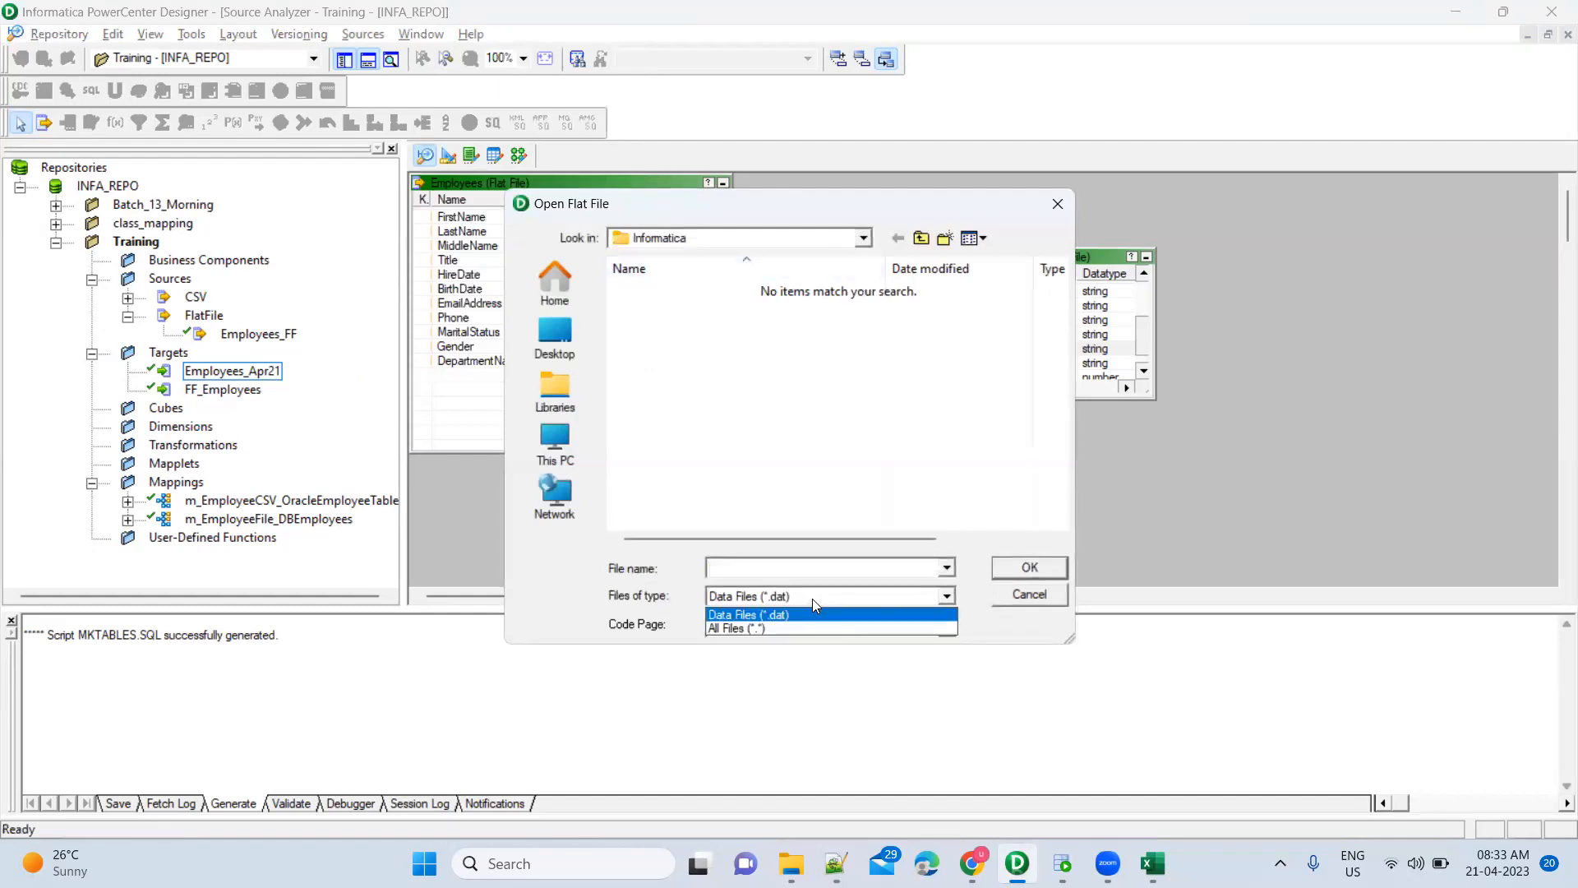
pyautogui.click(808, 630)
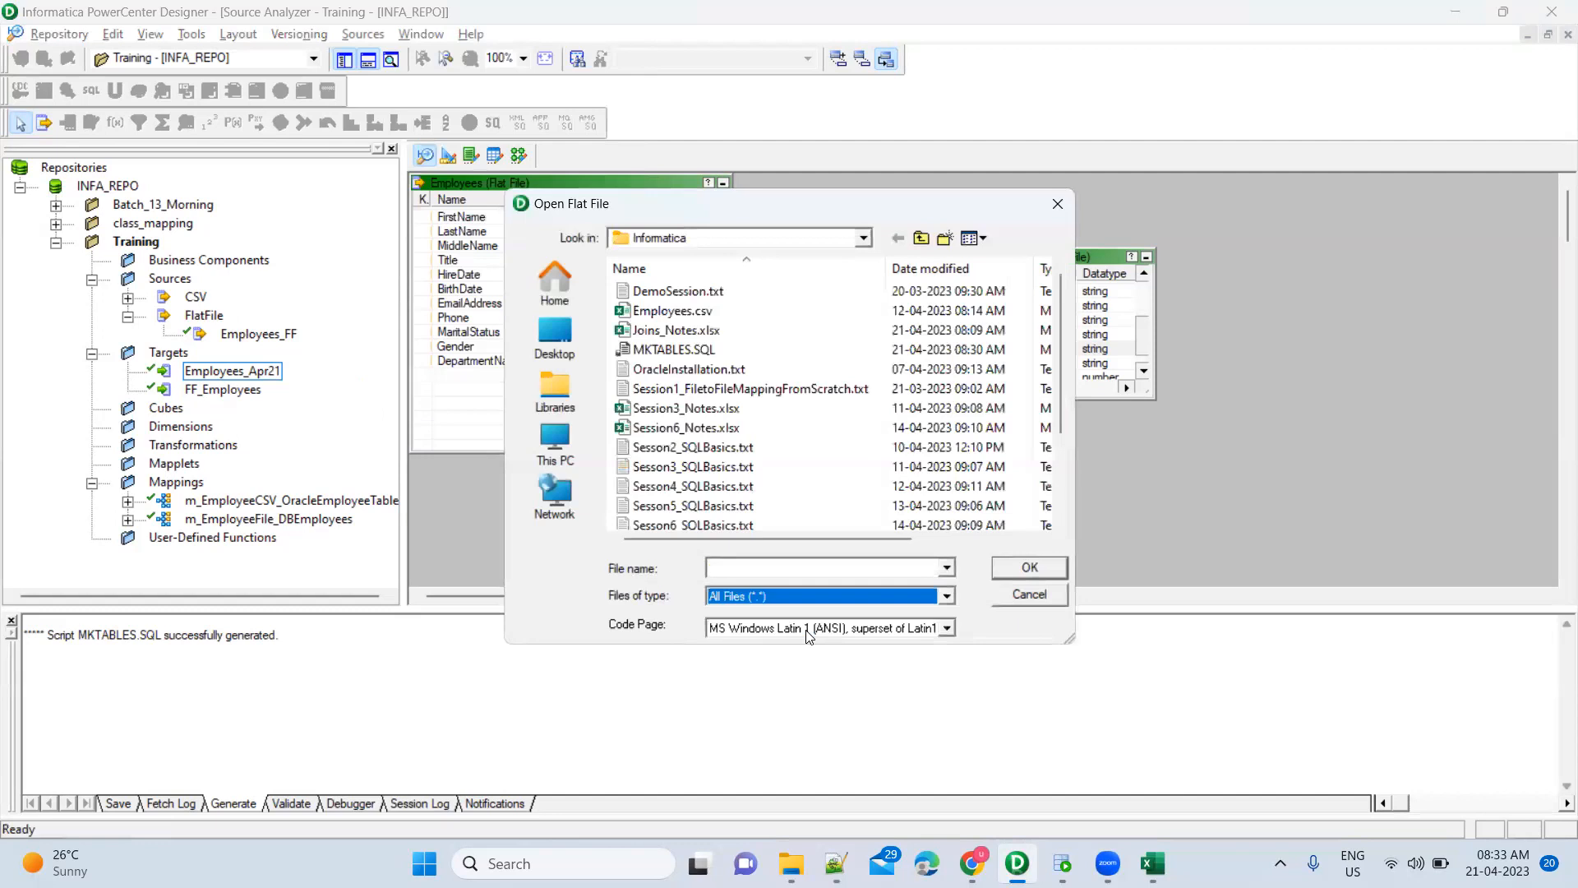
pyautogui.click(695, 314)
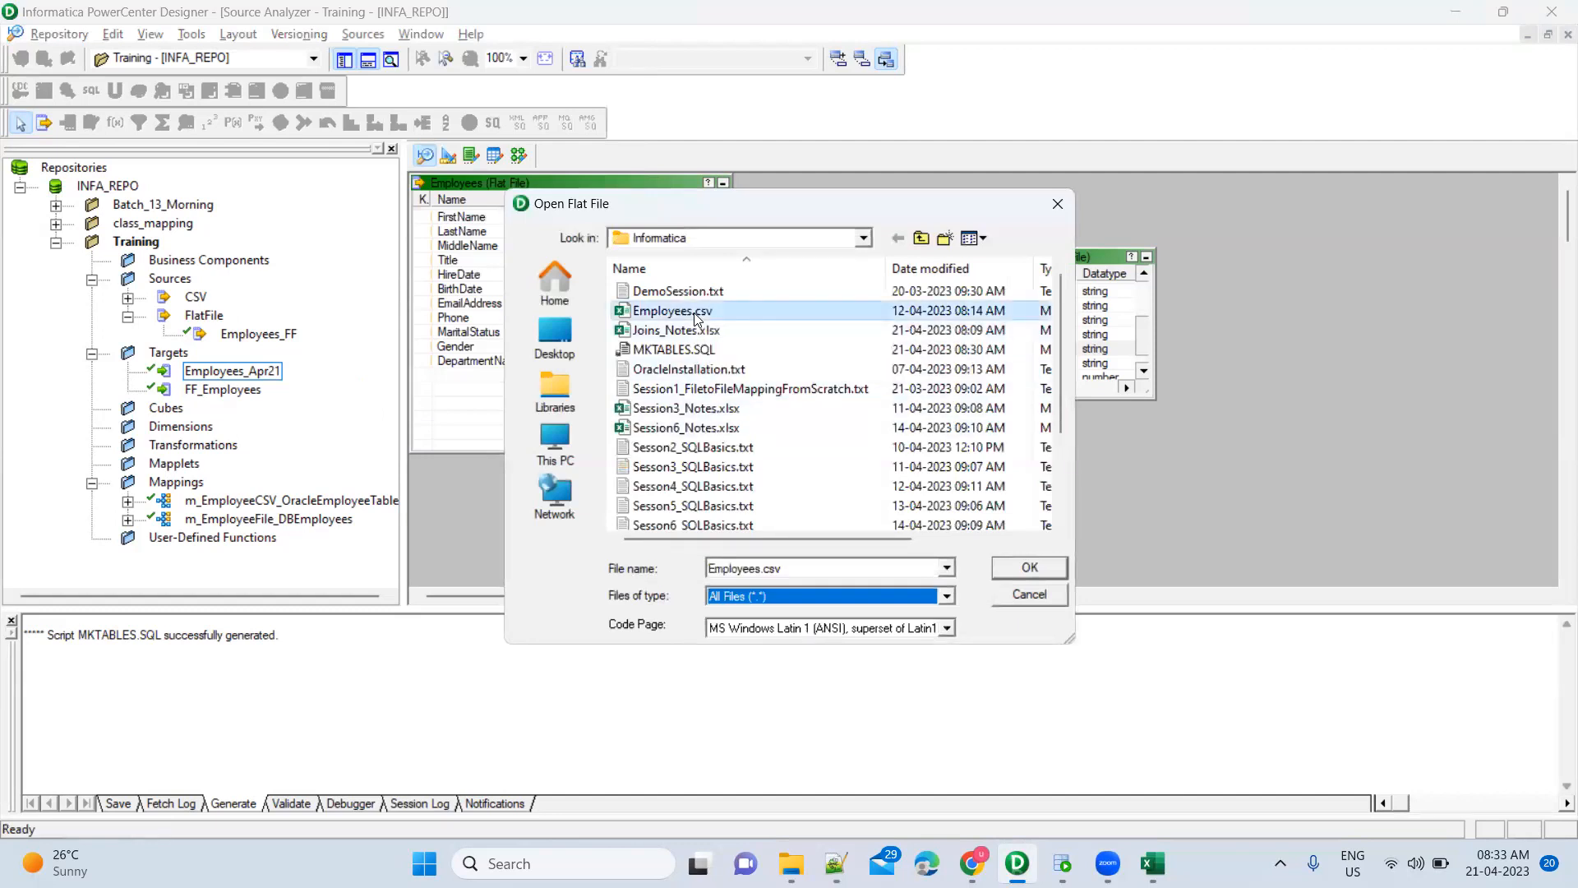
pyautogui.click(1017, 603)
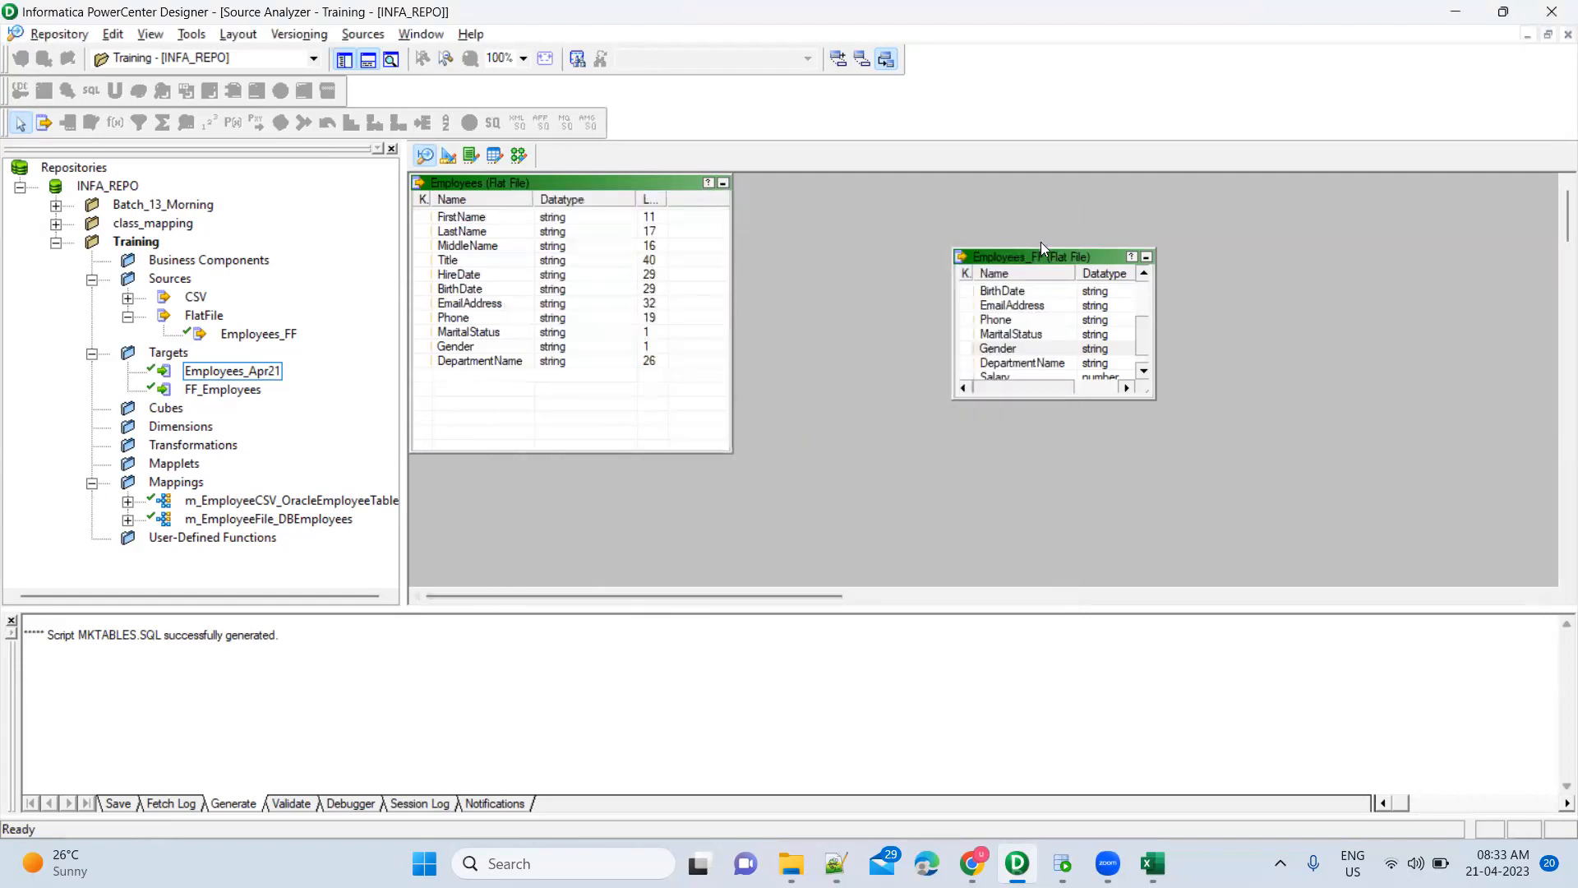
# In the Mapping Designer, select Employees_FF and SQ_Employees_FF with its FirstName and HireDate ports
pyautogui.click(521, 156)
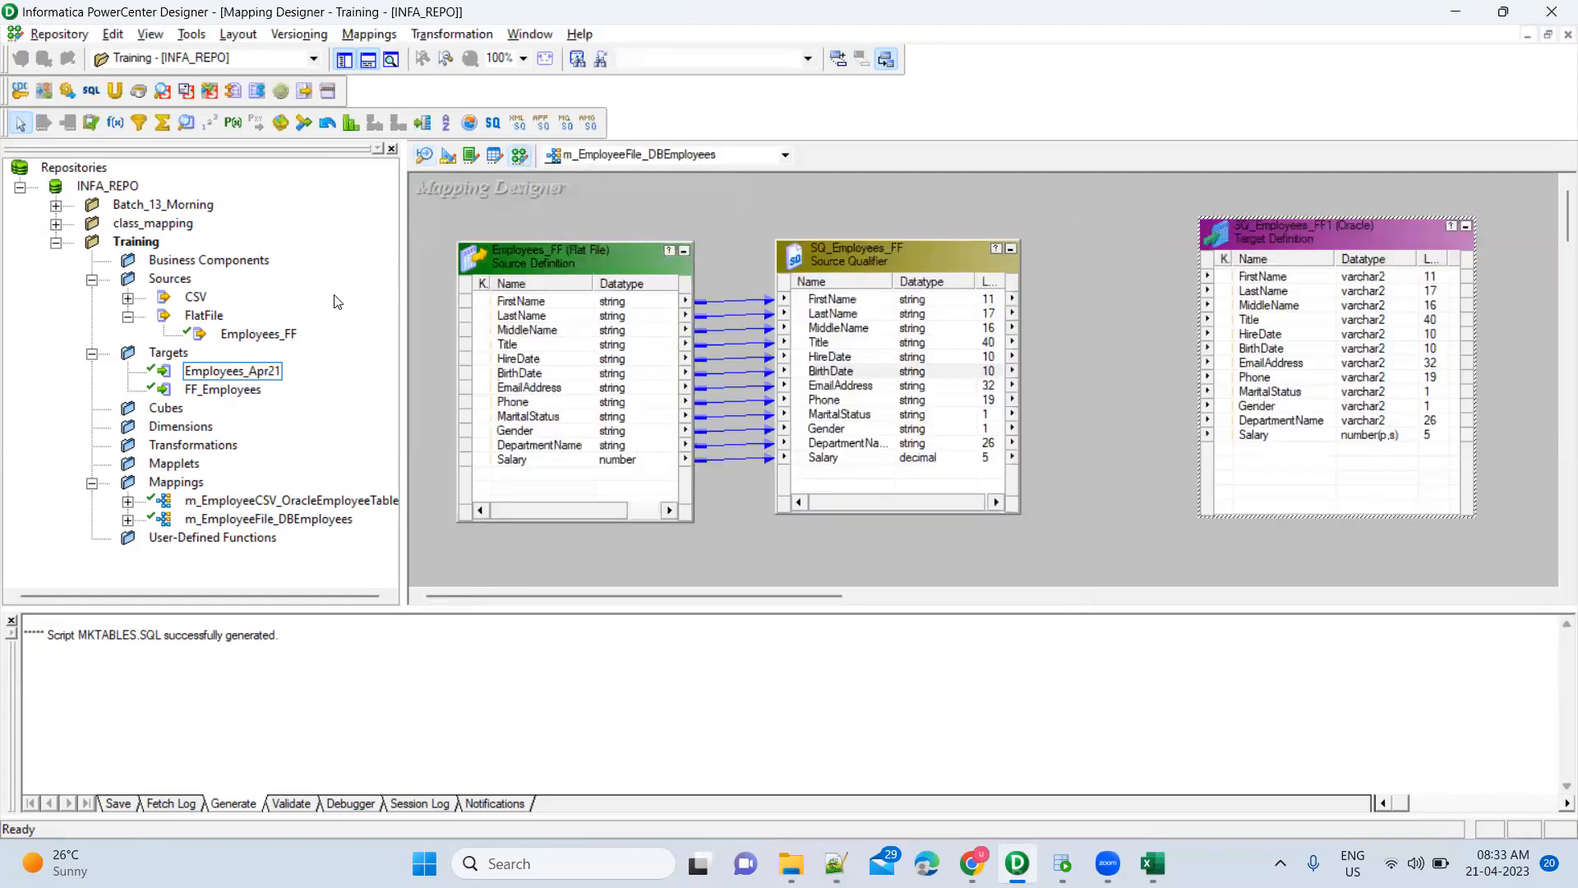
pyautogui.click(247, 335)
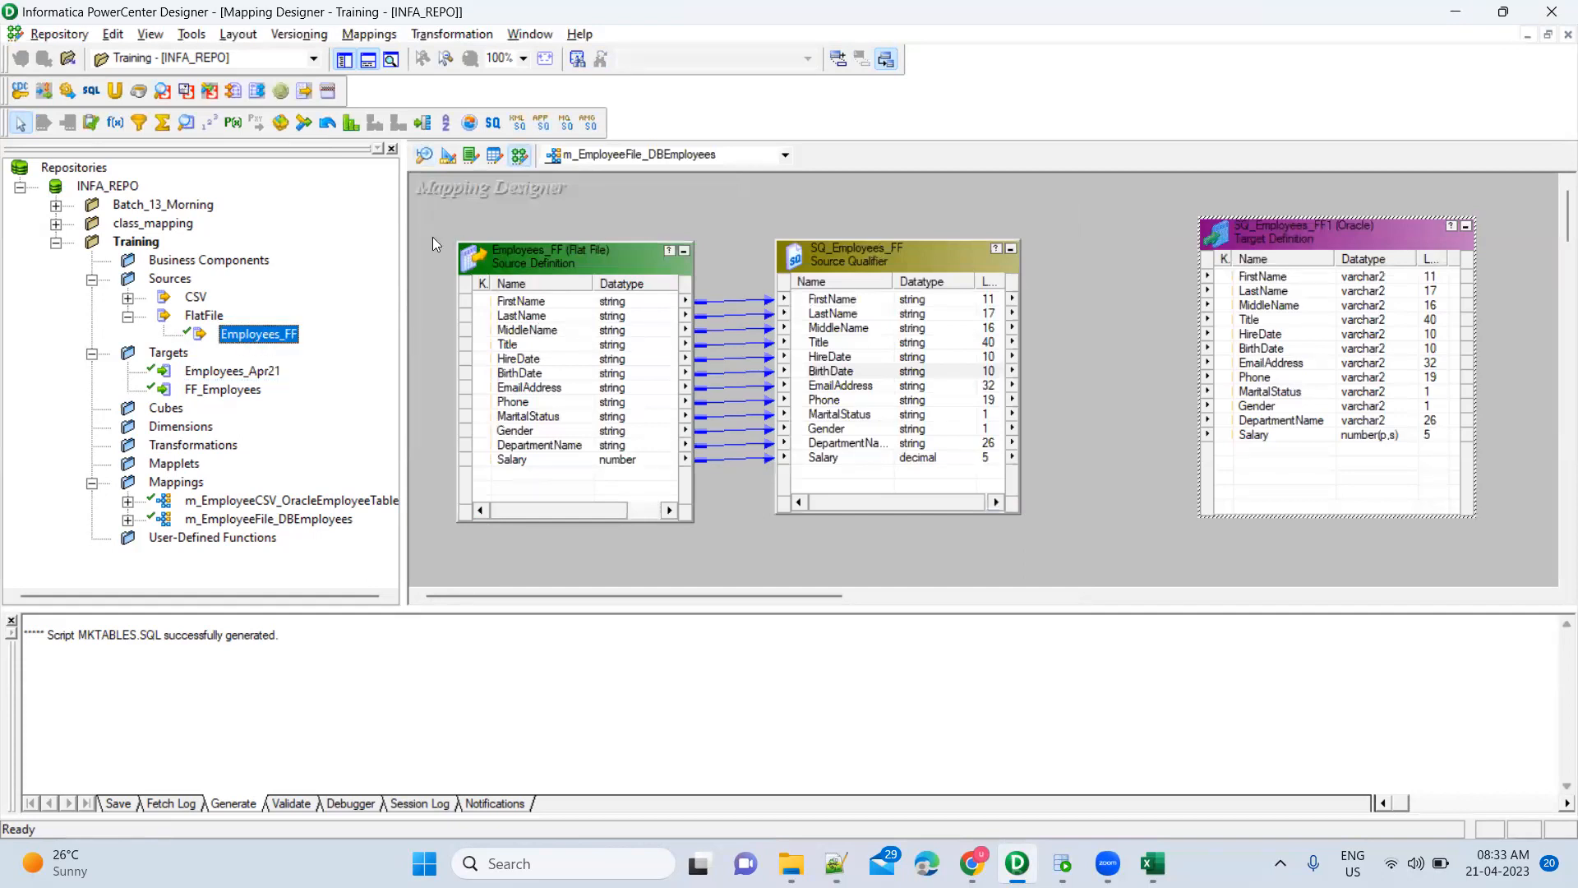
pyautogui.moveTo(430, 219)
pyautogui.mouseDown()
pyautogui.moveTo(515, 380)
pyautogui.moveTo(710, 545)
pyautogui.mouseUp()
pyautogui.moveTo(748, 207)
pyautogui.mouseDown()
pyautogui.moveTo(885, 466)
pyautogui.moveTo(1063, 547)
pyautogui.mouseUp()
pyautogui.click(836, 555)
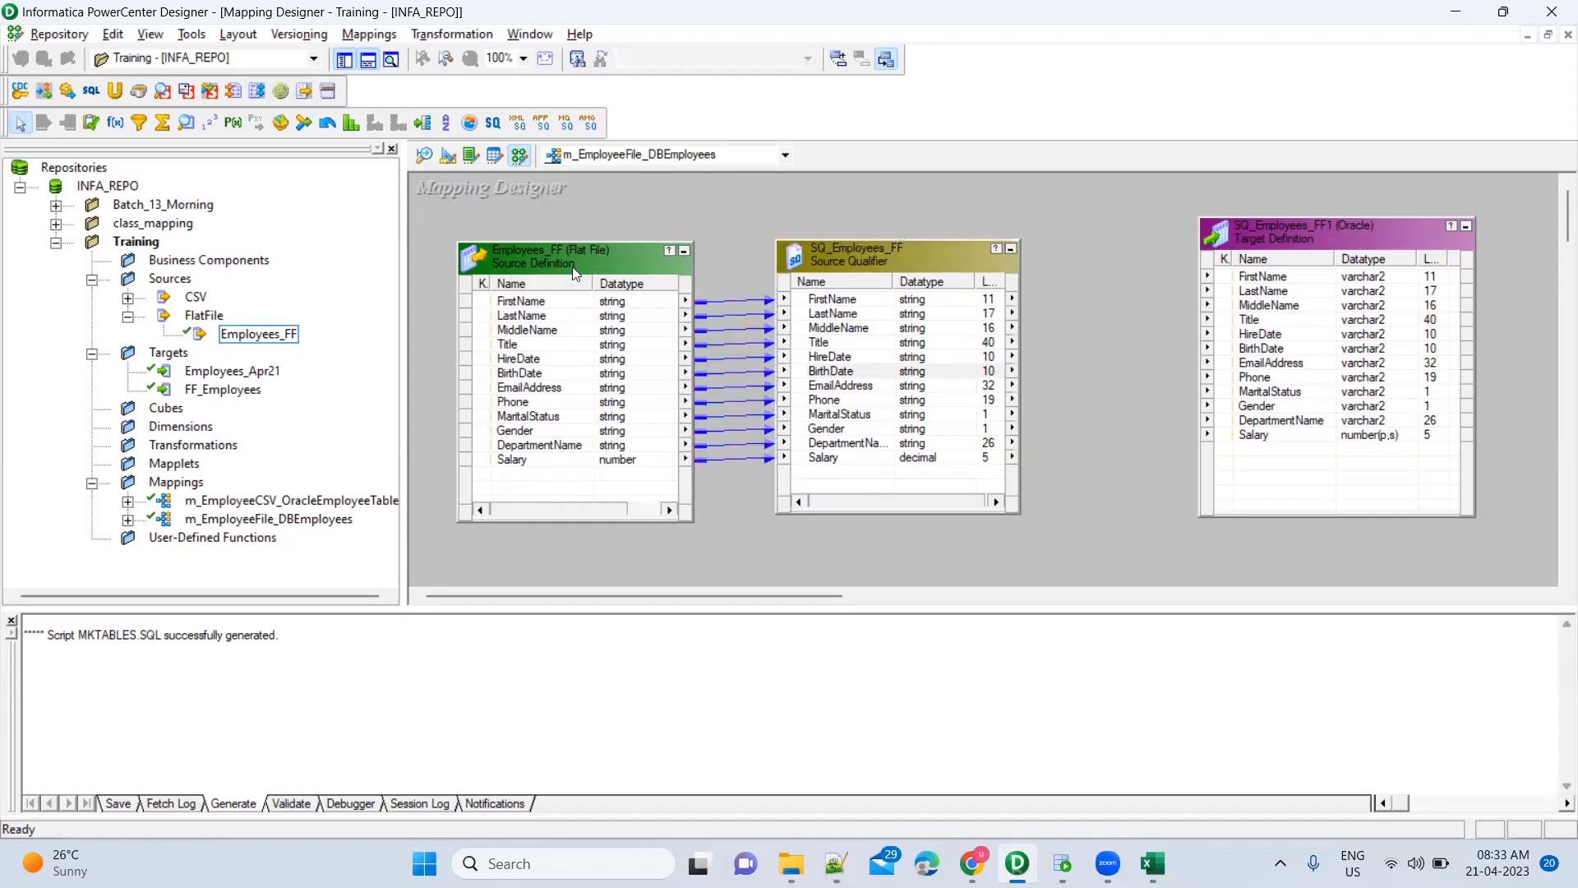
pyautogui.moveTo(743, 209)
pyautogui.mouseDown()
pyautogui.moveTo(910, 467)
pyautogui.moveTo(1065, 549)
pyautogui.mouseUp()
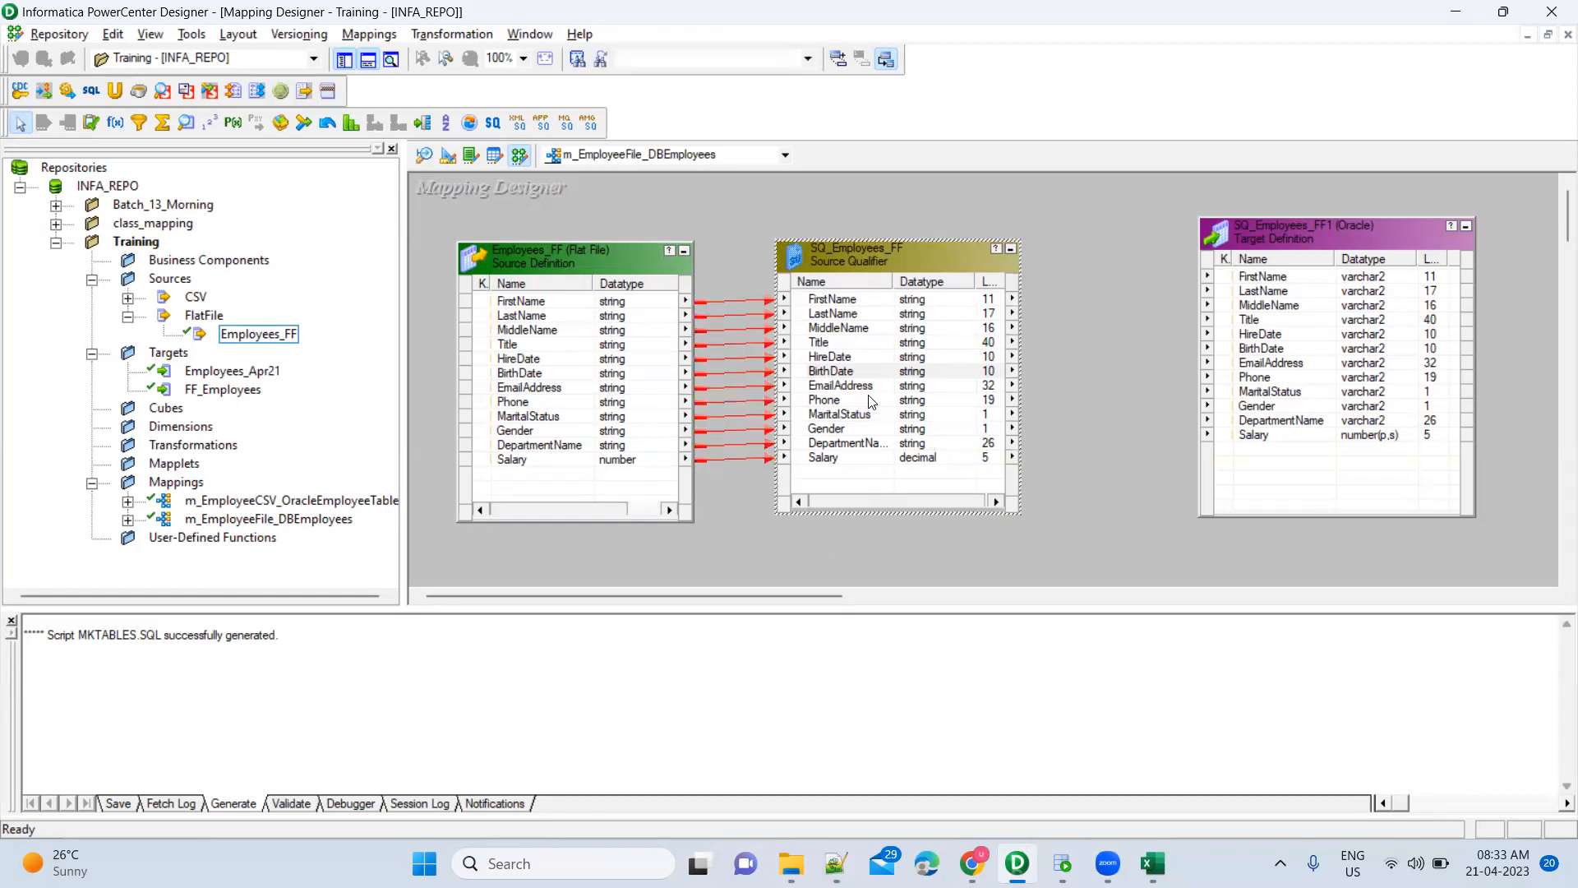
pyautogui.click(865, 306)
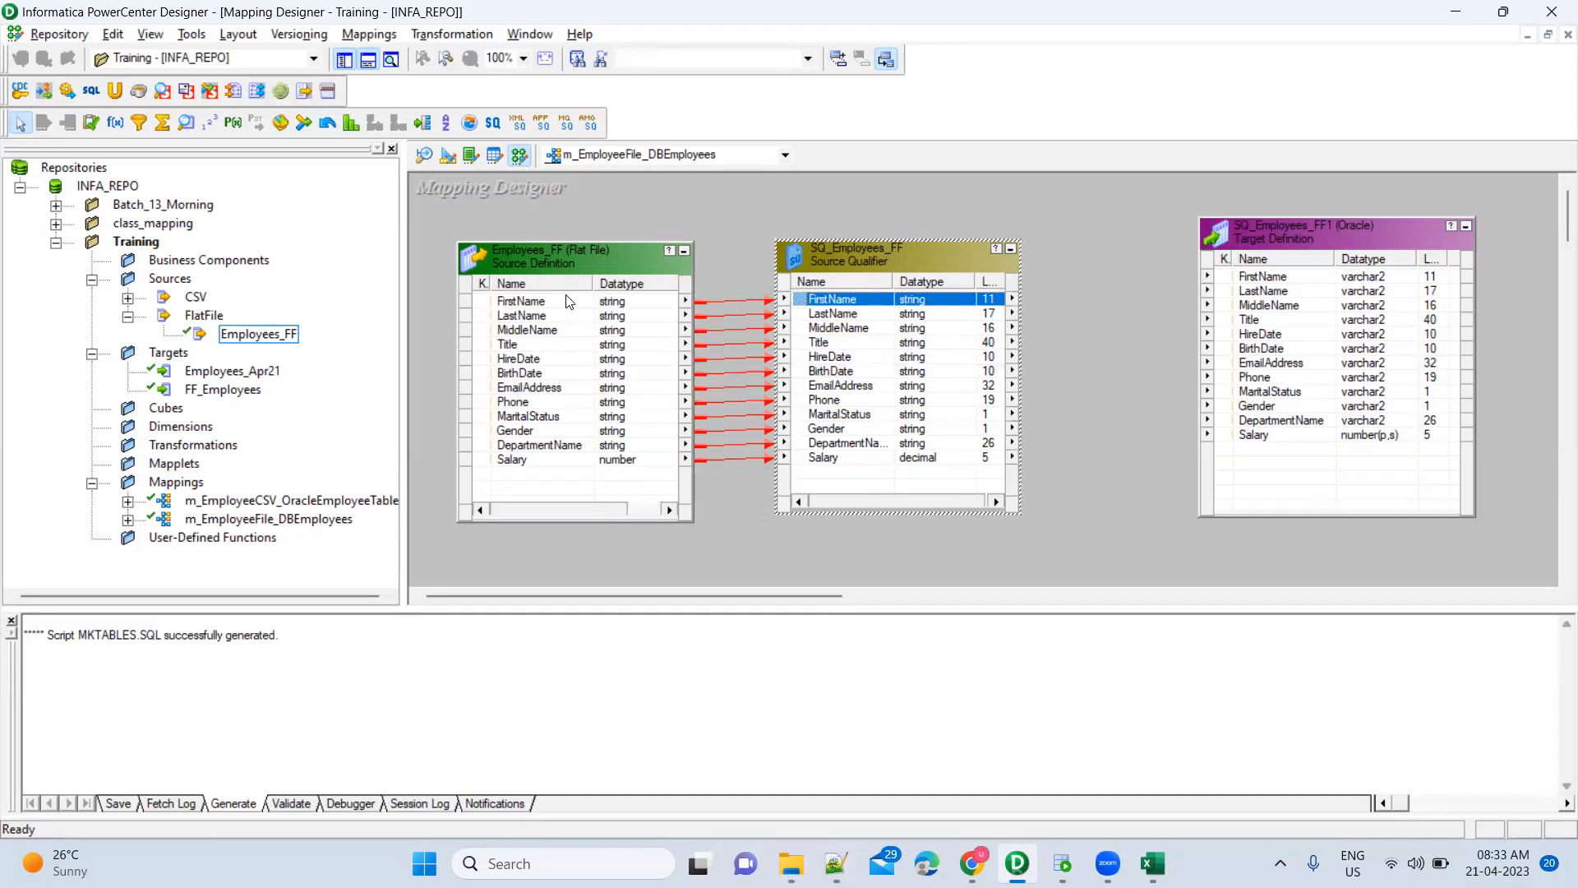
pyautogui.click(874, 356)
# Review SQ_Employees_FF's Ports tab in the transformation editor and close it unchanged
pyautogui.doubleClick(903, 264)
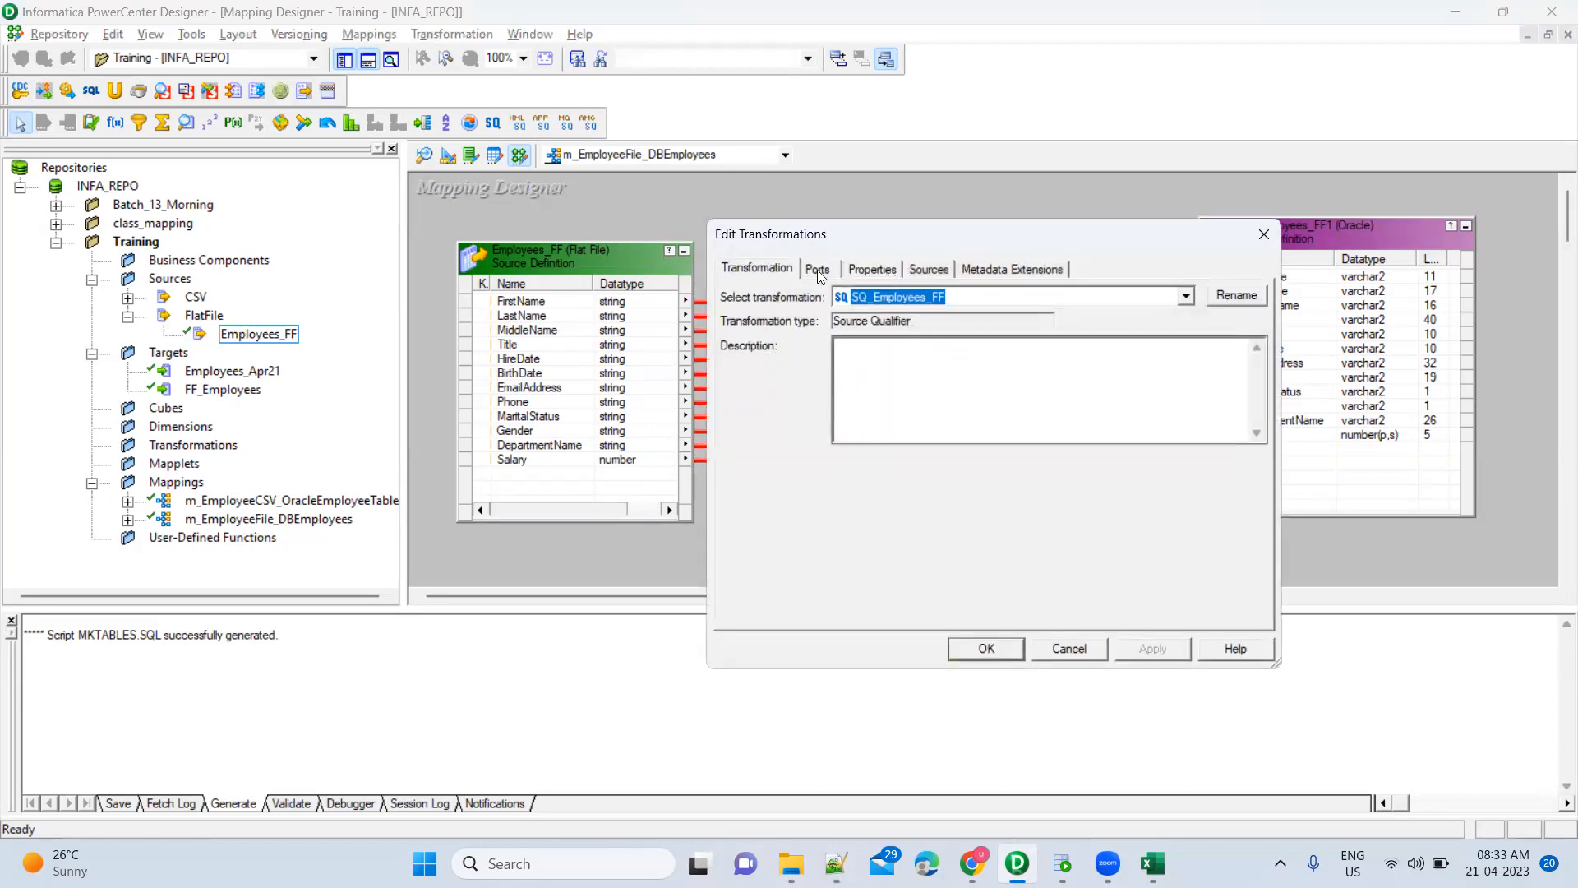
pyautogui.click(817, 269)
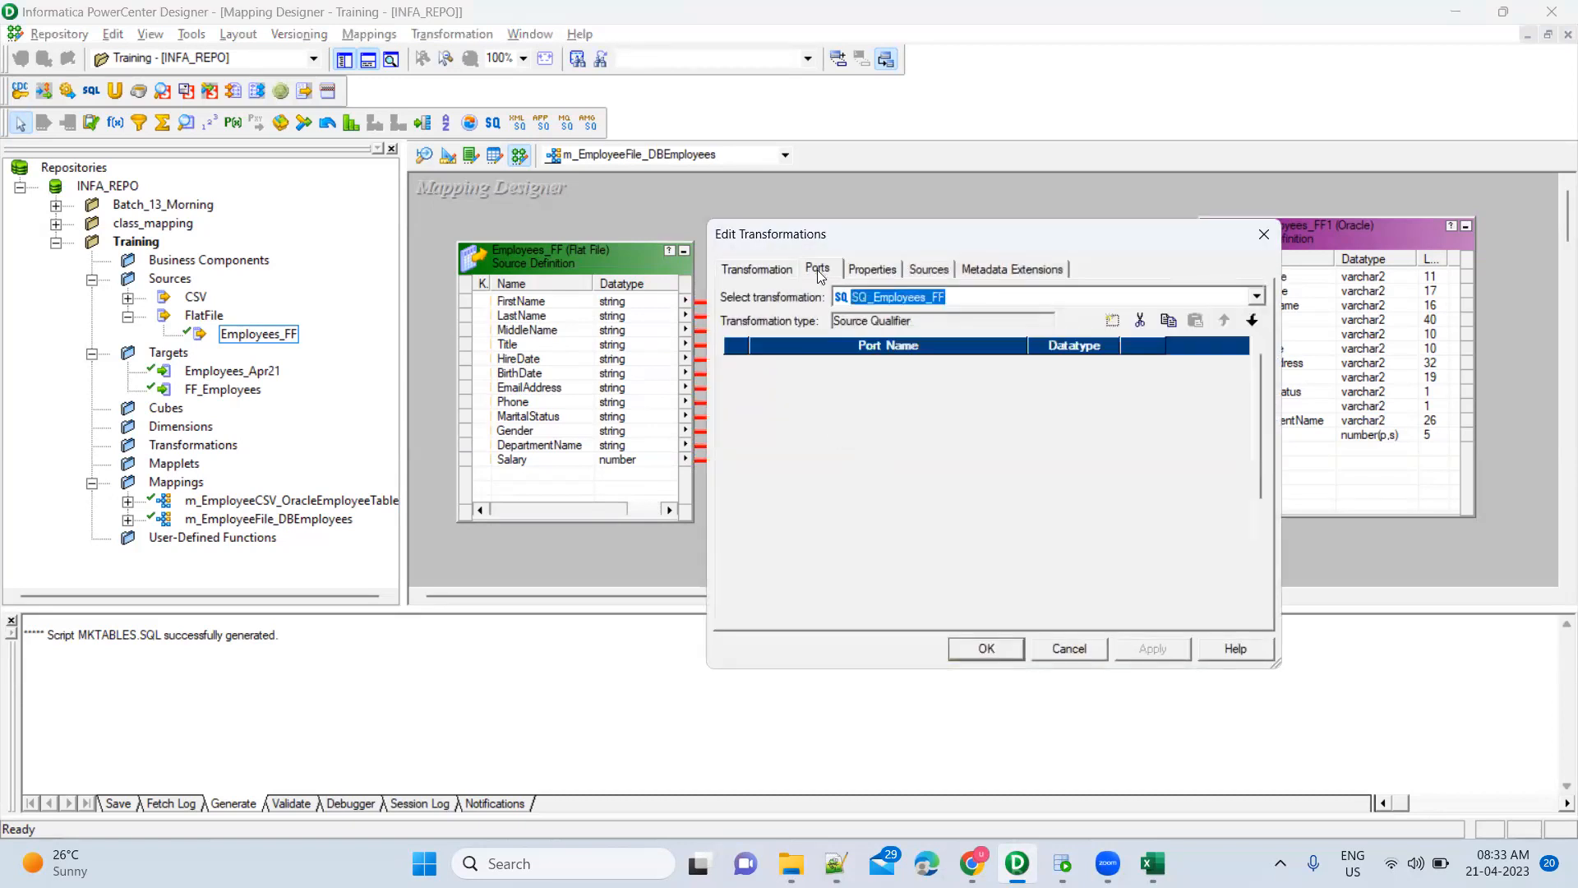
pyautogui.click(1065, 650)
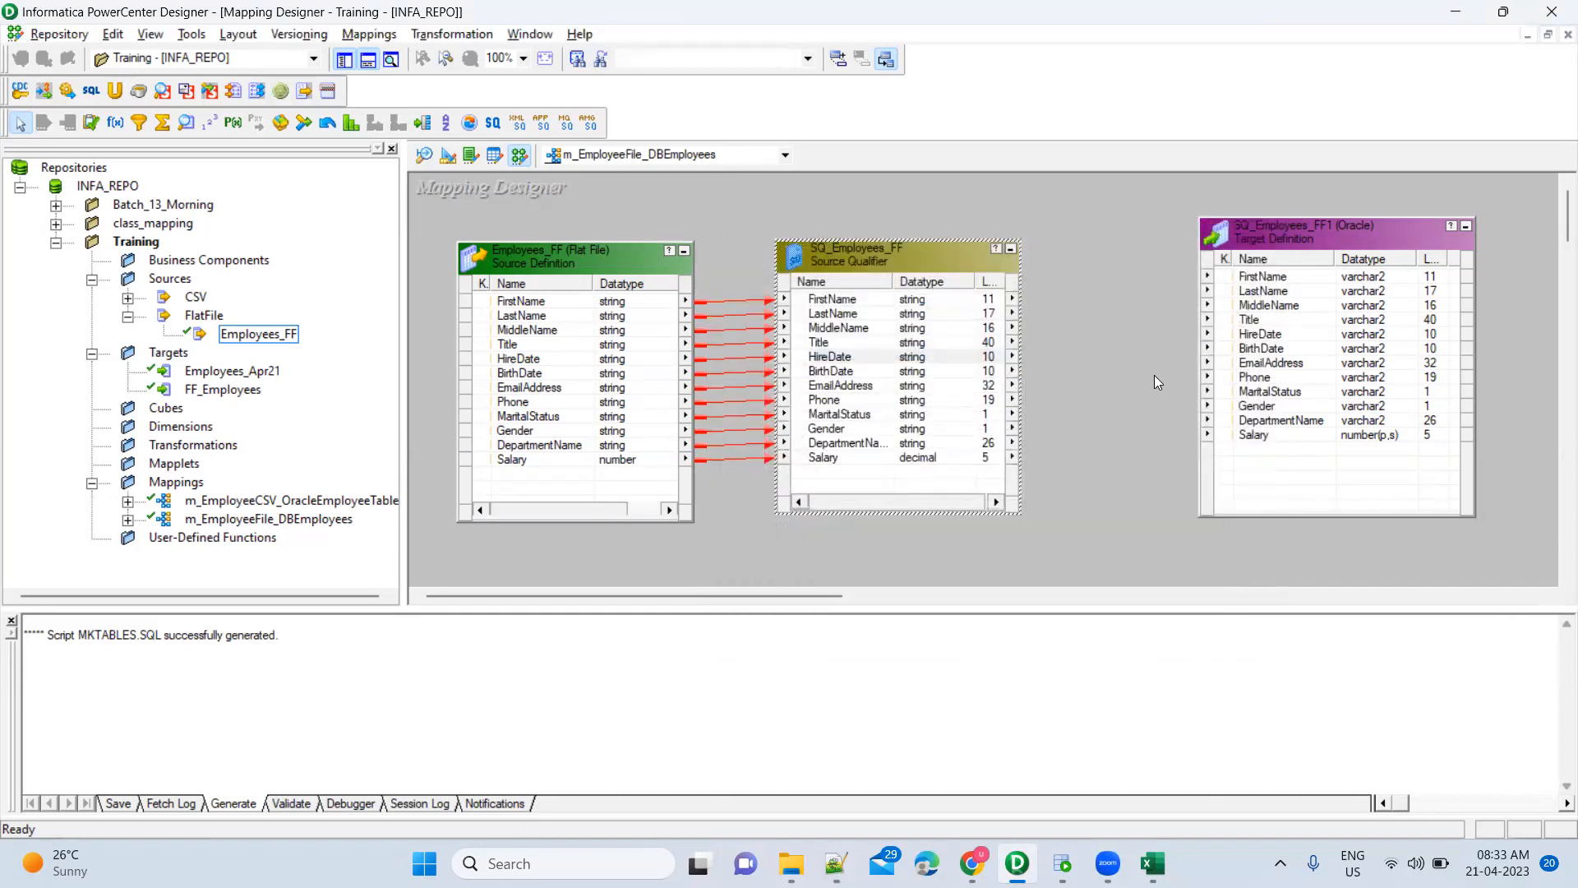
pyautogui.click(1154, 375)
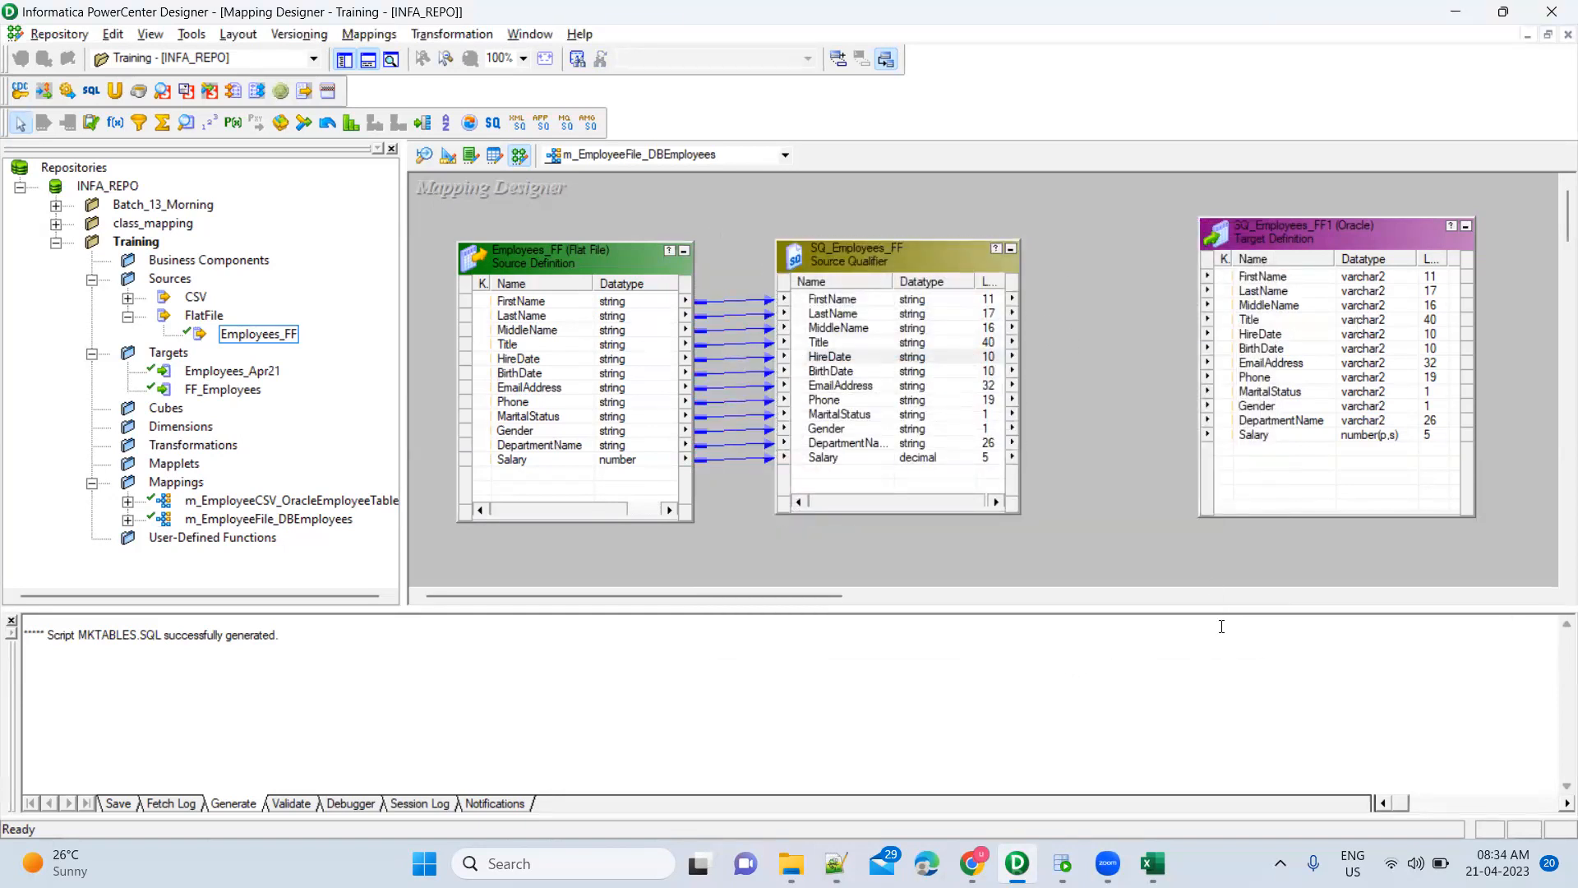
pyautogui.click(1062, 863)
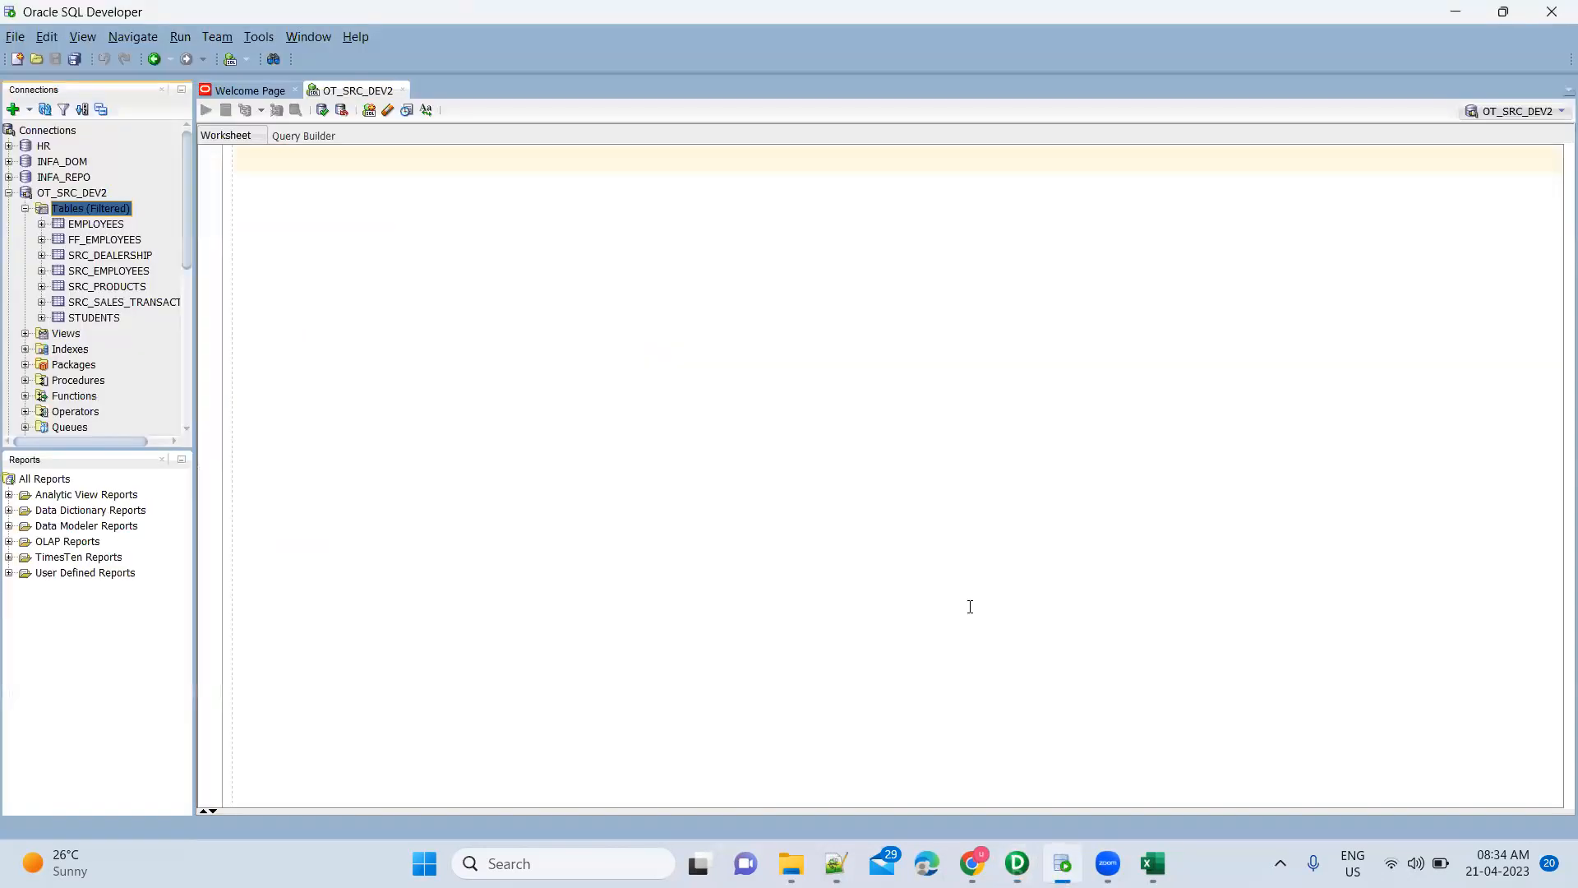
pyautogui.hotkey('alt', 'Tab')
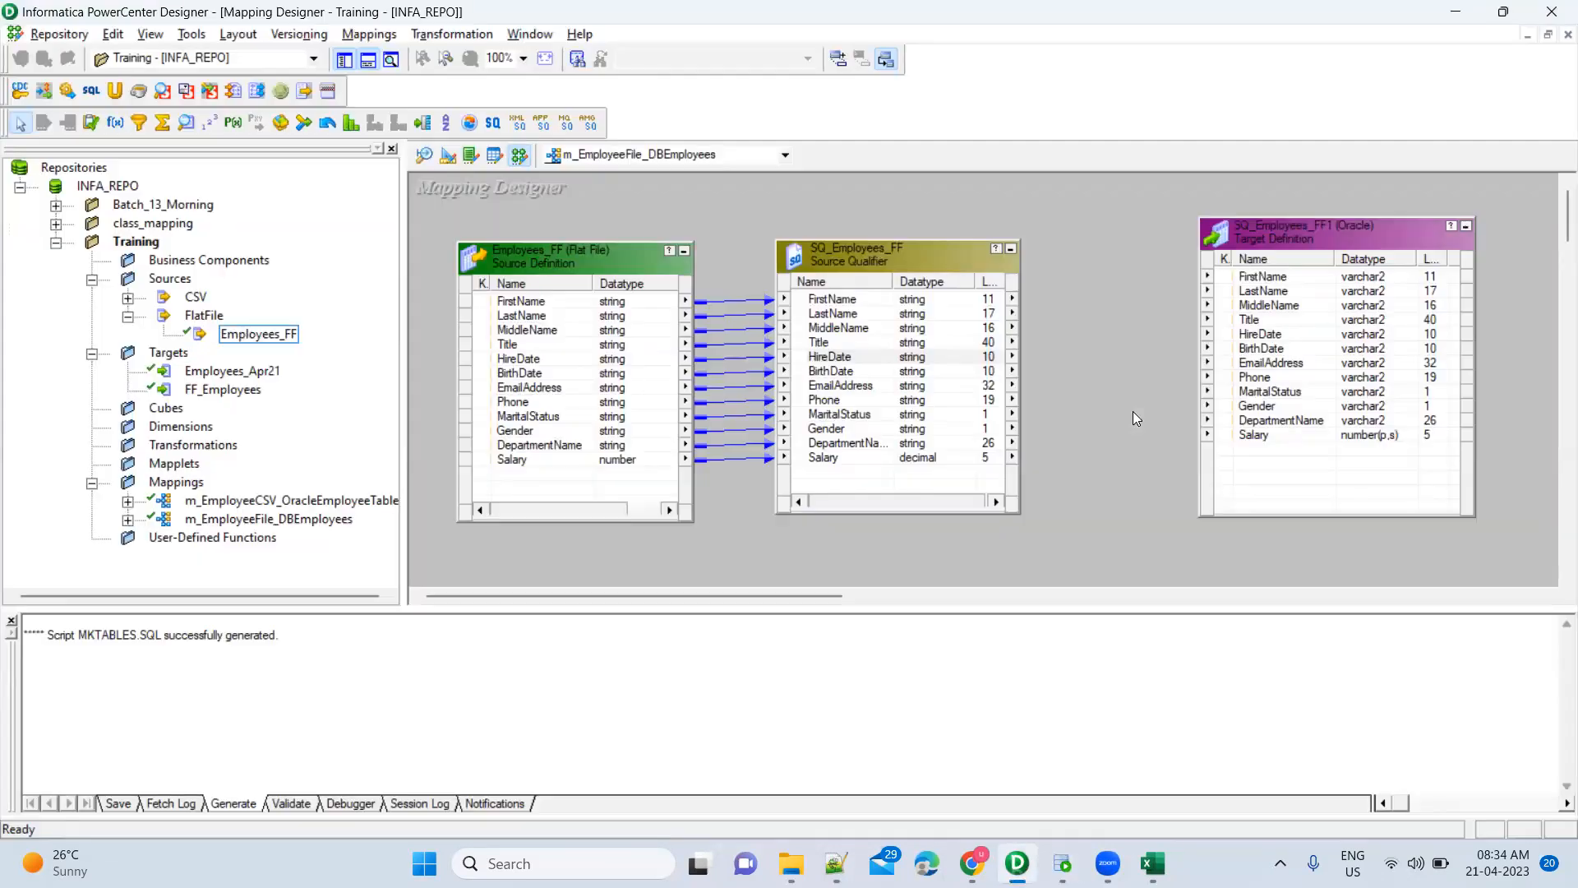
pyautogui.hotkey('alt', 'Tab')
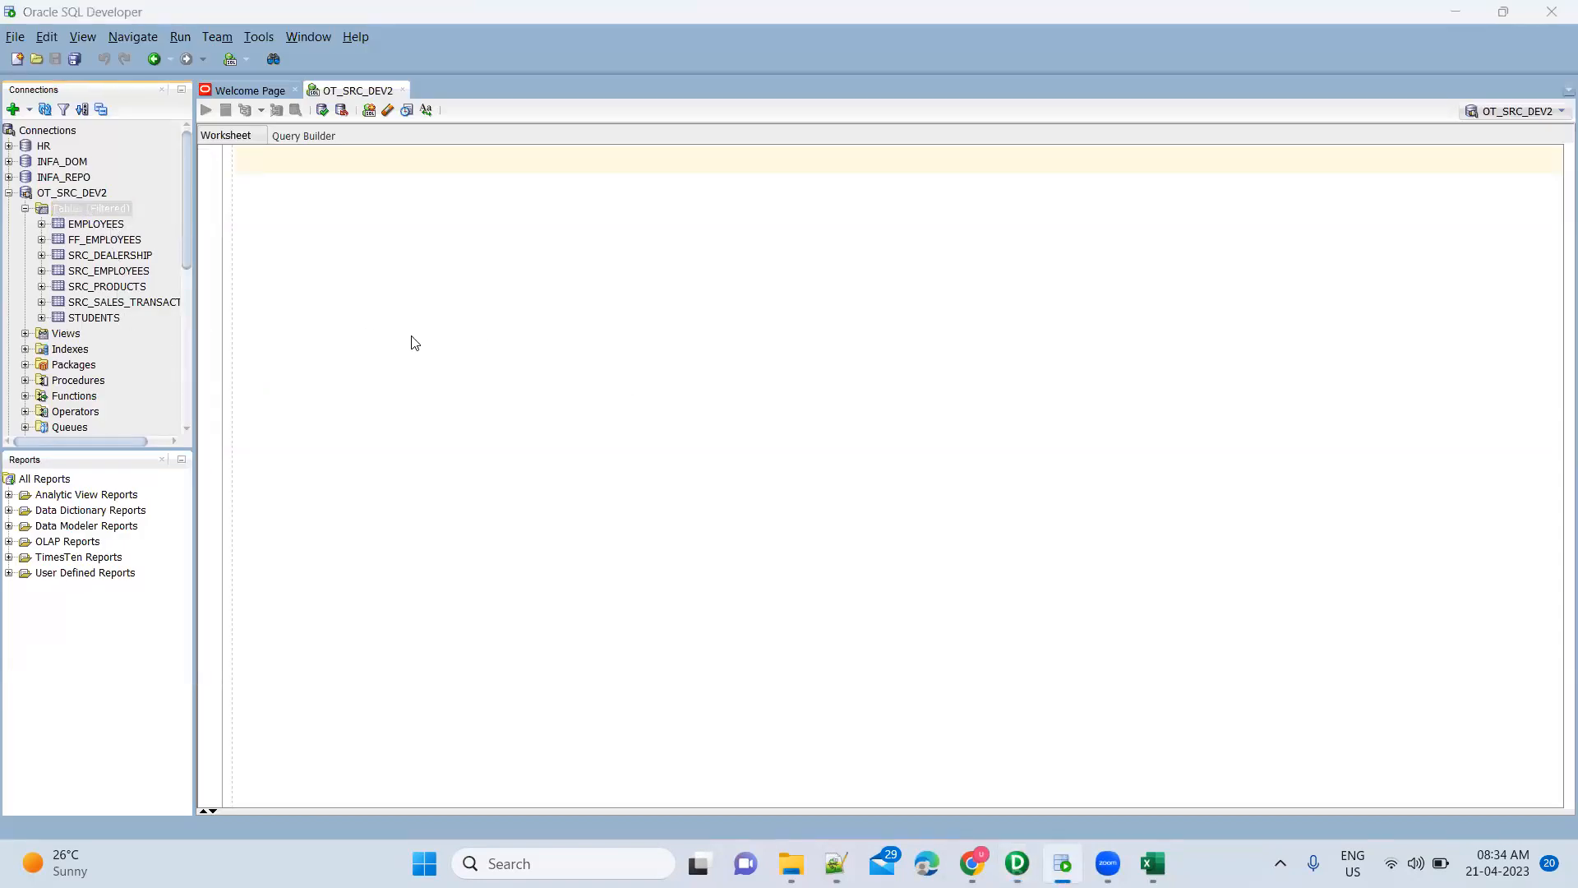
pyautogui.hotkey('alt', 'Tab')
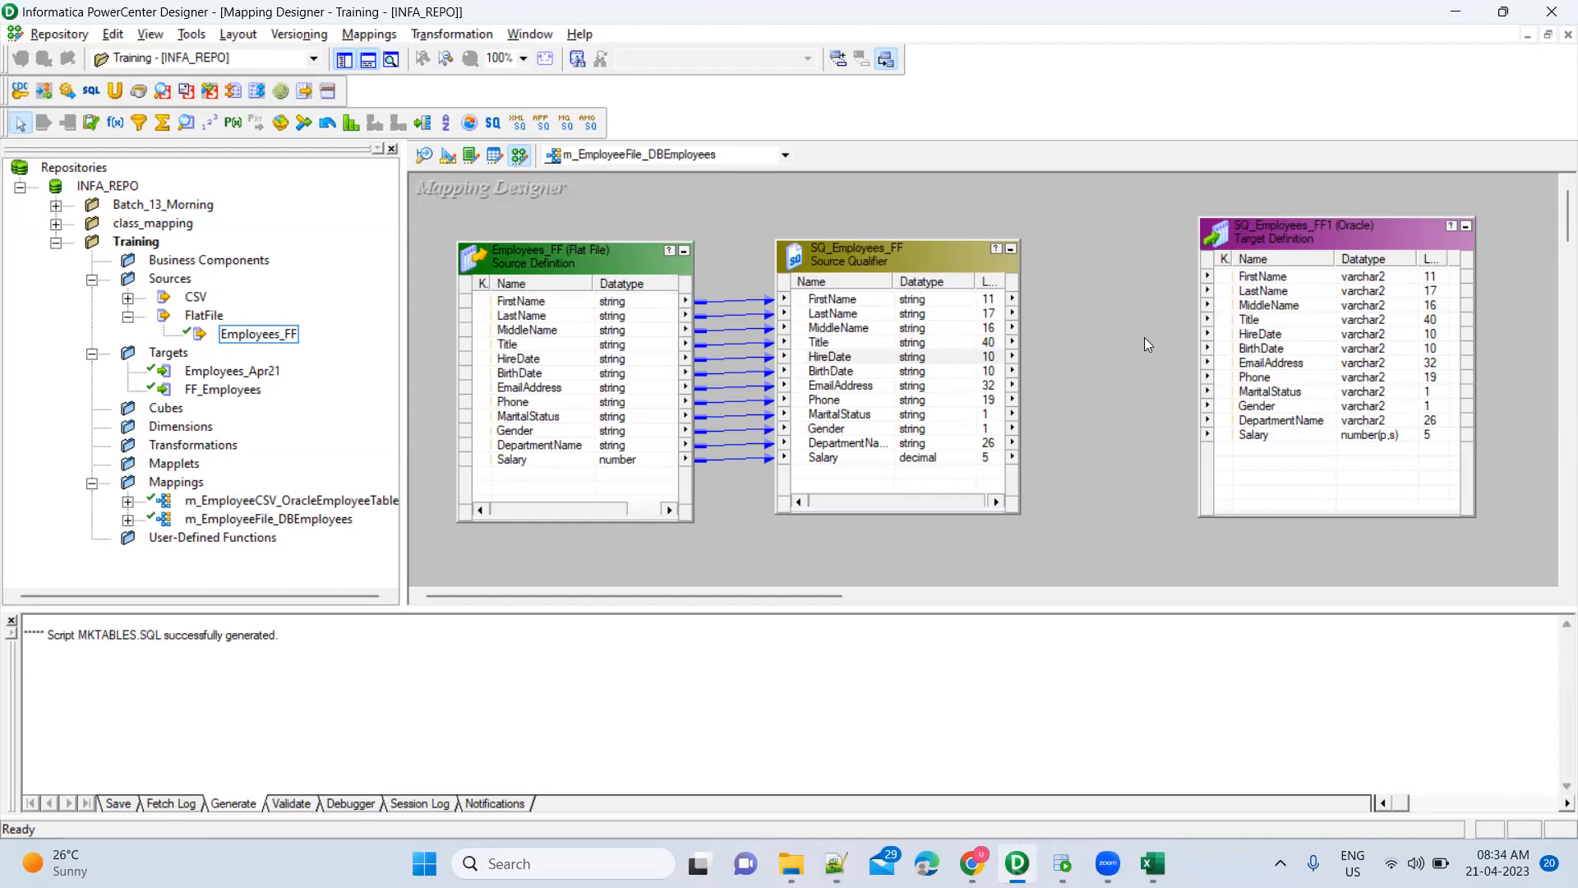
# Select SQ_Employees_FF, dismiss its context menu, and select the SQ_Employees_FF1 target
pyautogui.click(929, 264)
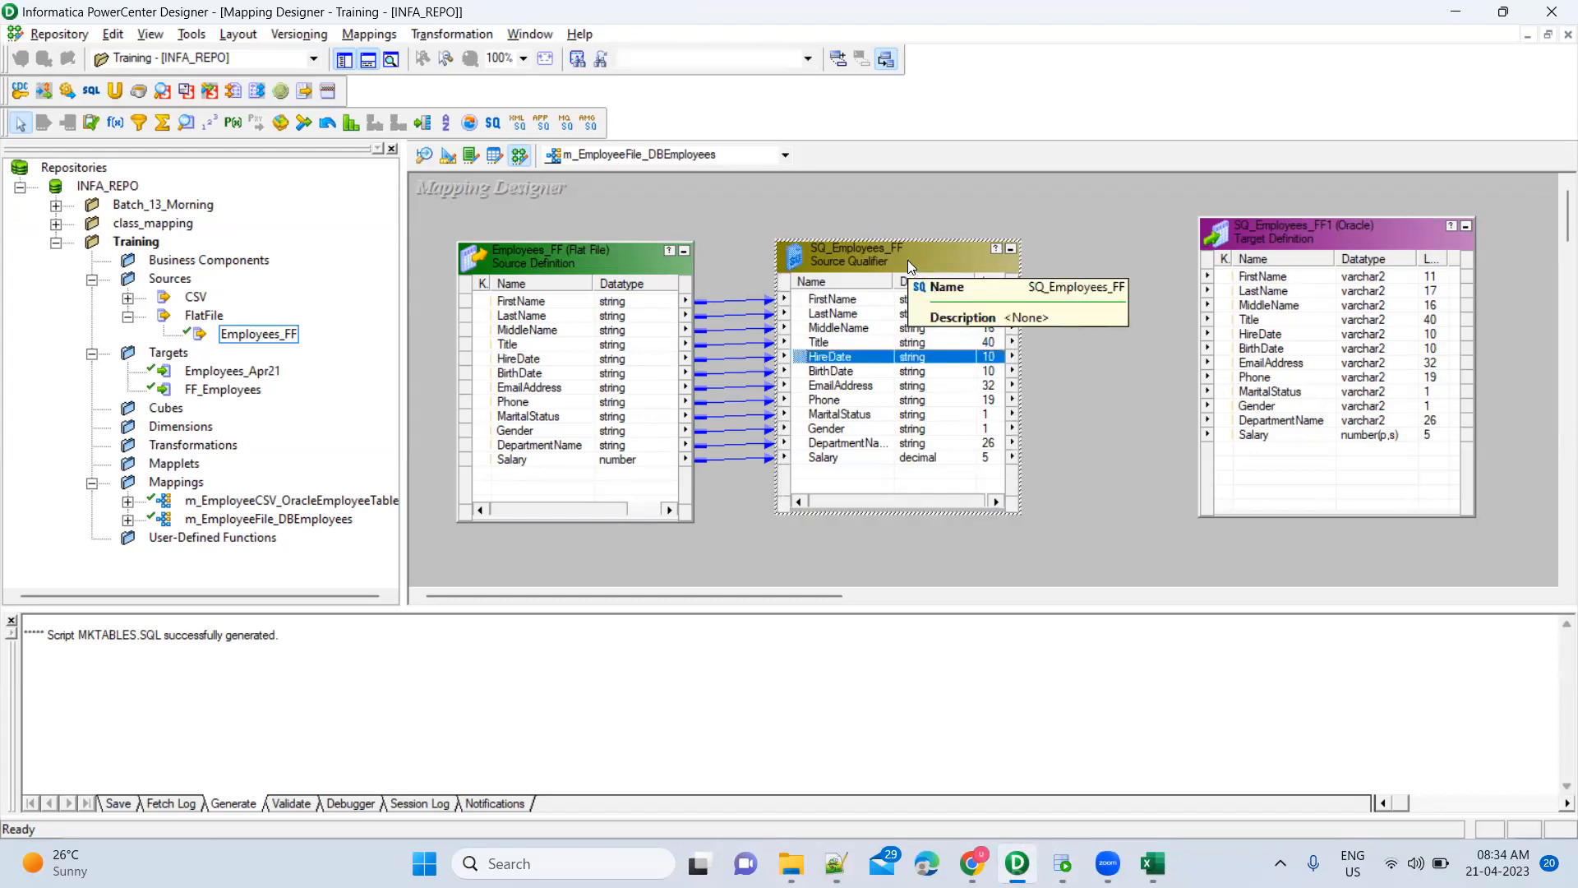
pyautogui.rightClick(907, 260)
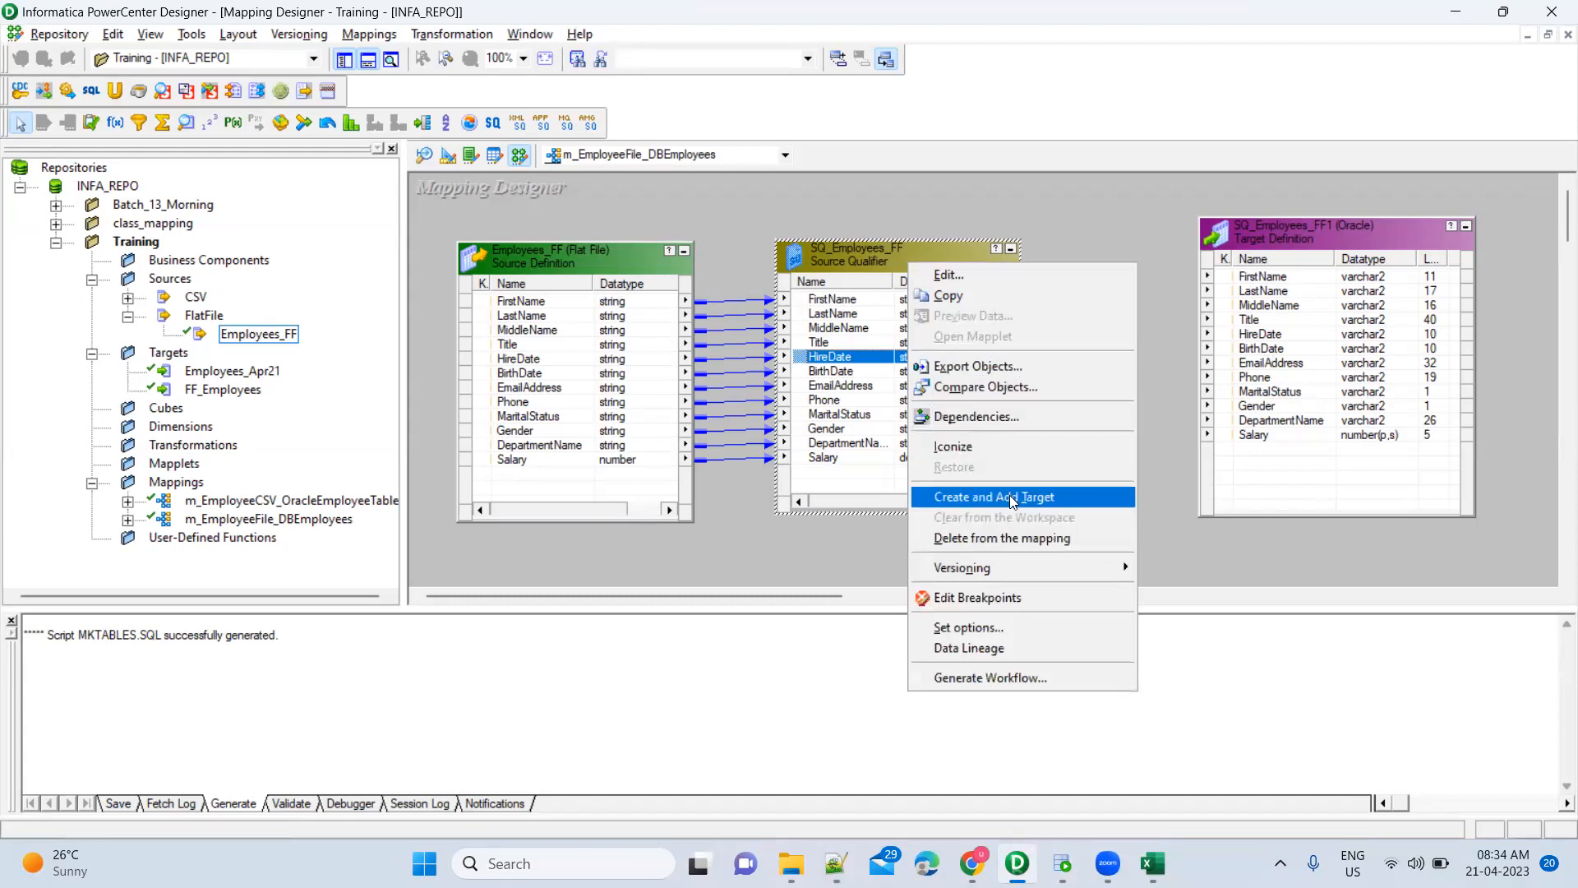
pyautogui.click(1161, 342)
pyautogui.click(1291, 256)
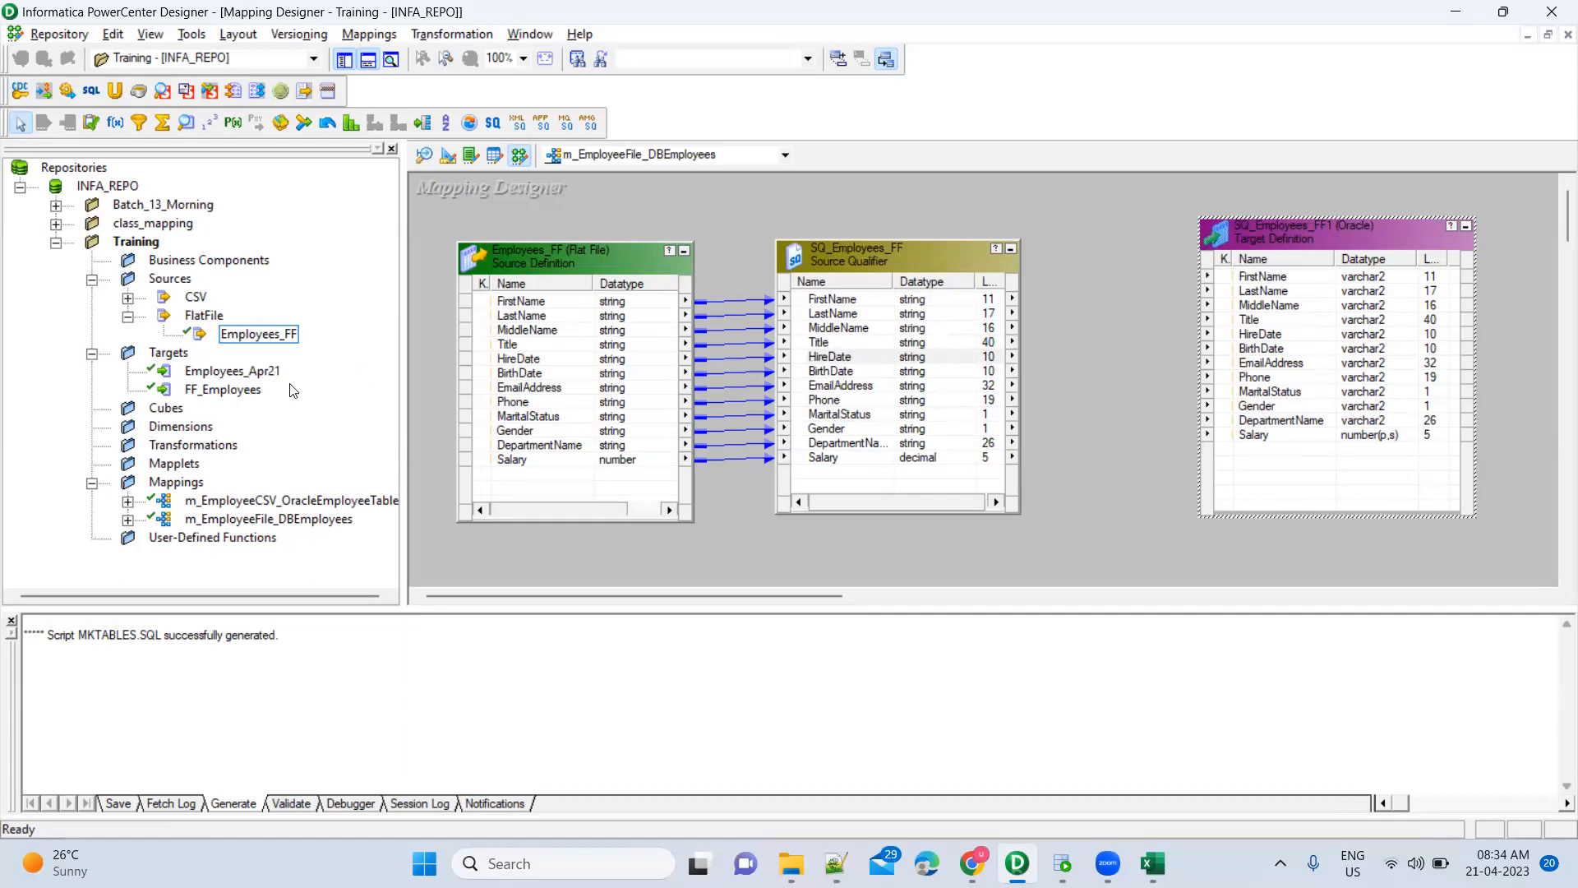
# Select the FF_Employees and Employees_Apr21 targets in the Navigator and switch to the Target Designer
pyautogui.click(223, 389)
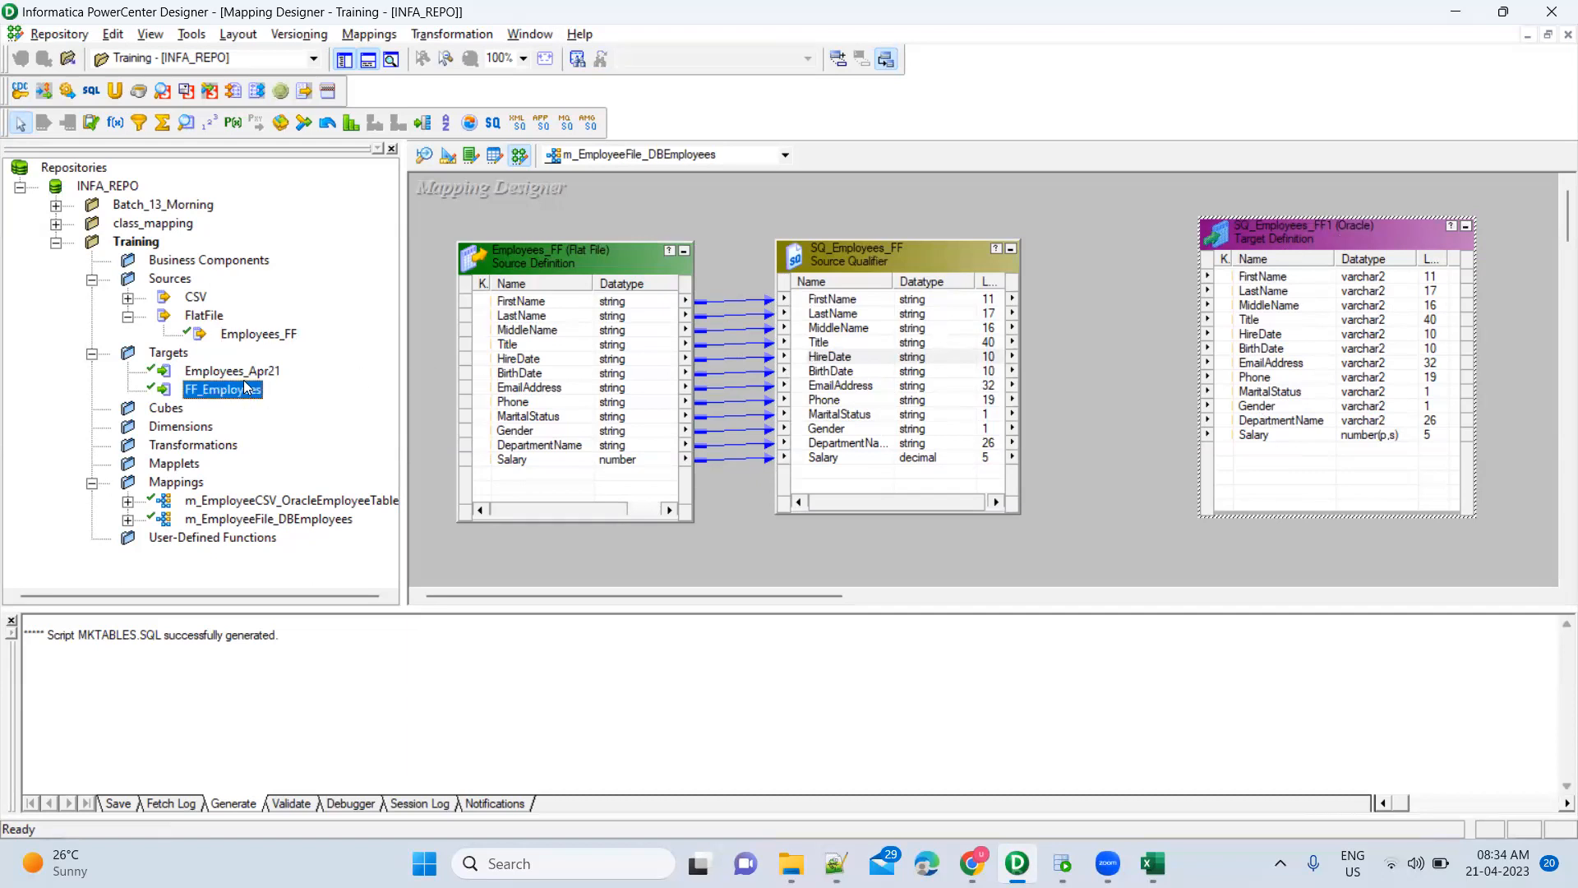
pyautogui.click(240, 371)
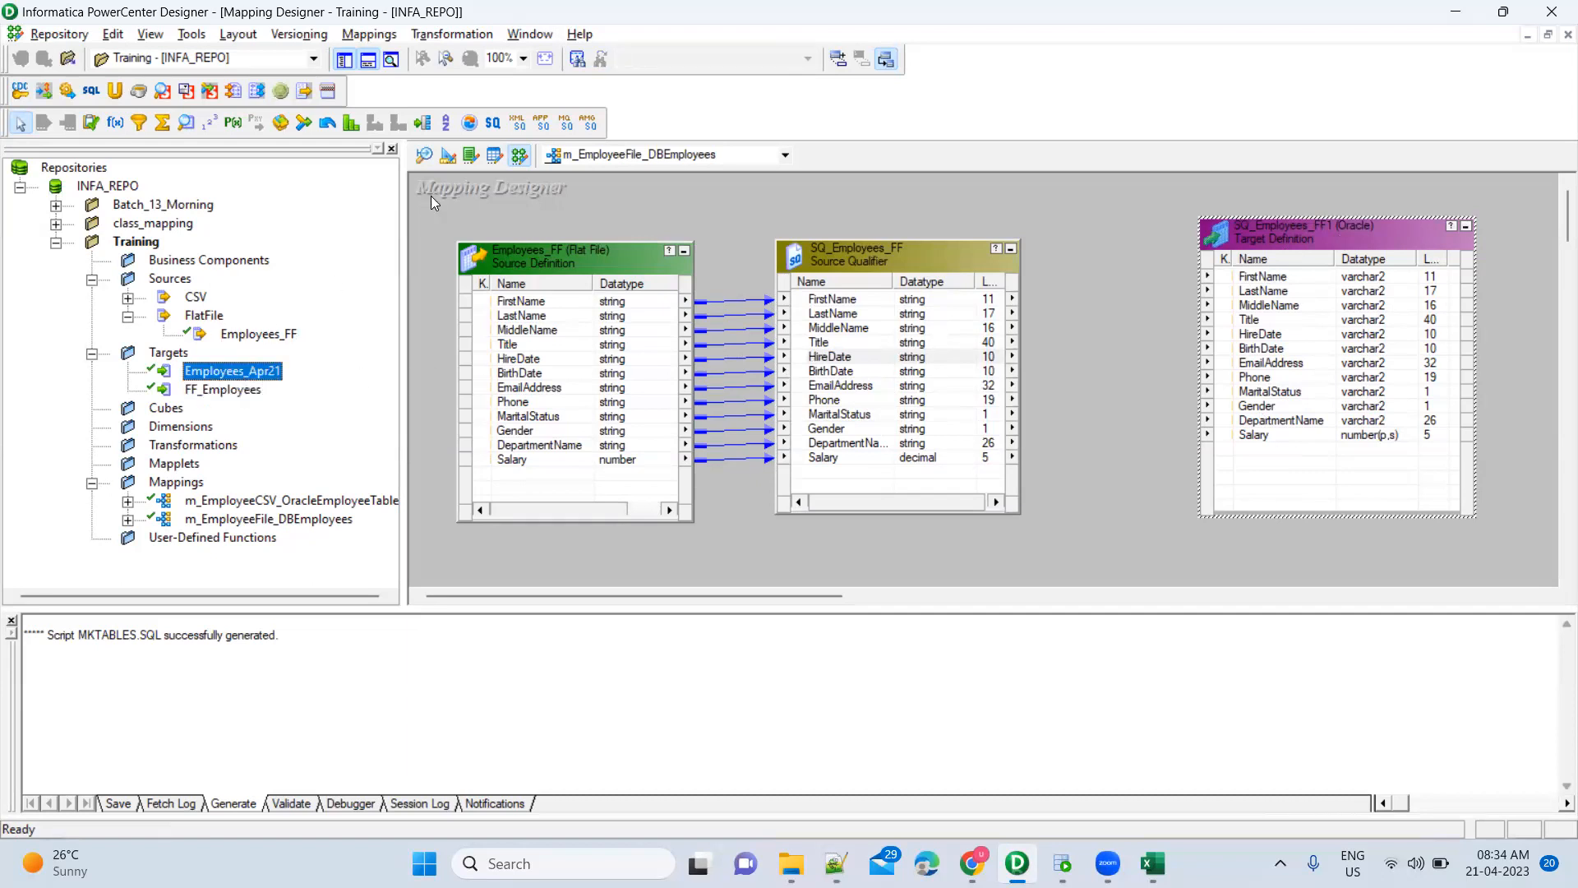
pyautogui.click(450, 164)
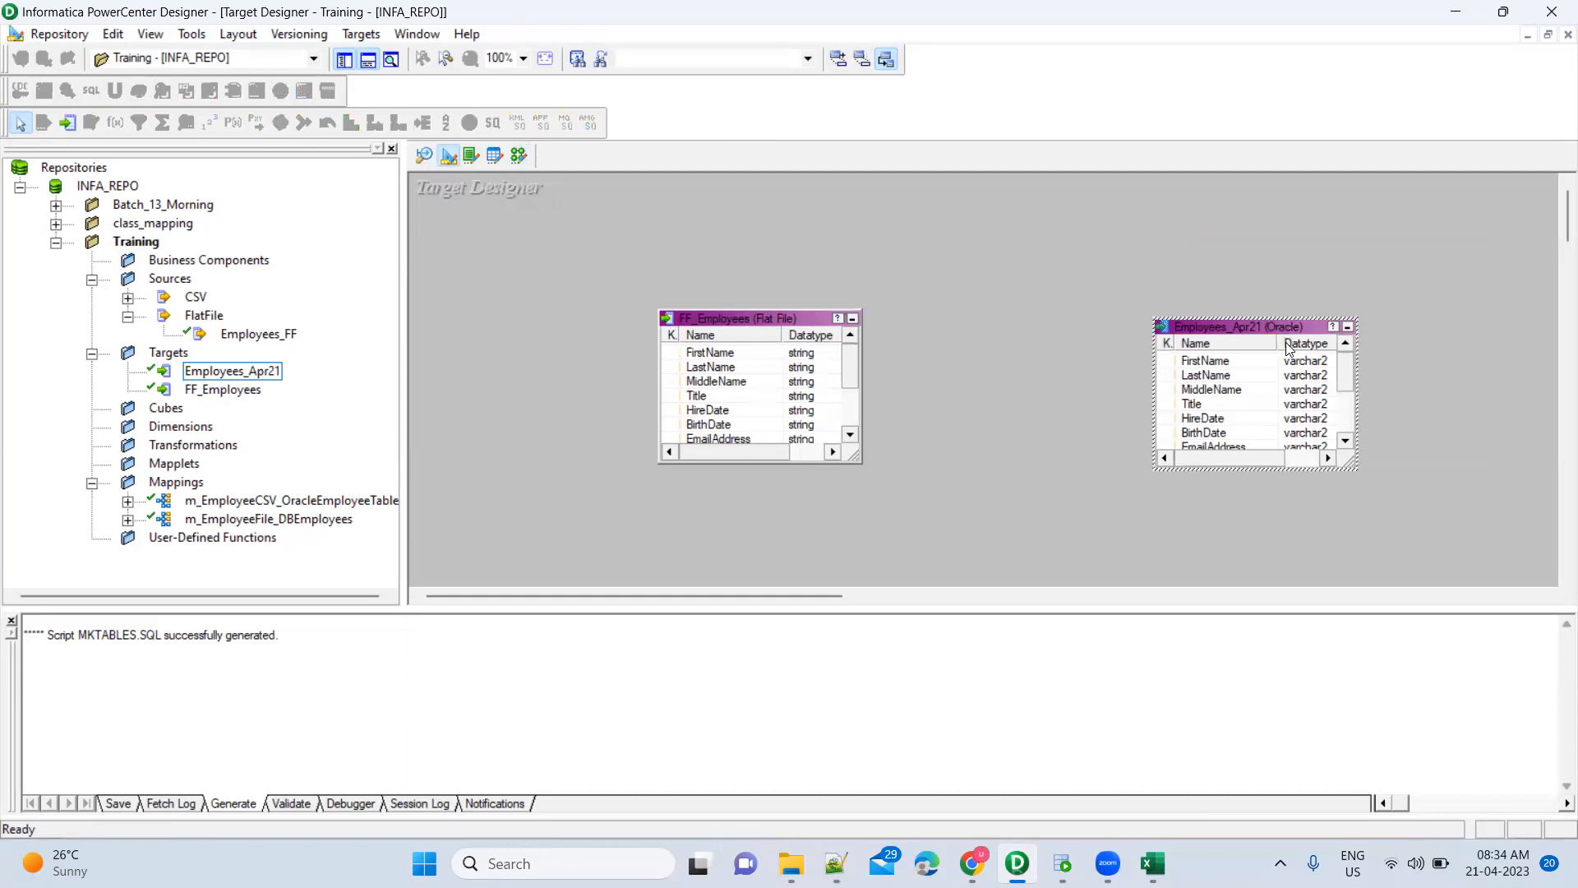
# Select the Employees_Apr21 table and bring up Targets > Generate/Execute SQL for MKTABLES.SQL
pyautogui.click(1233, 419)
pyautogui.scroll(-1, 1236, 422)
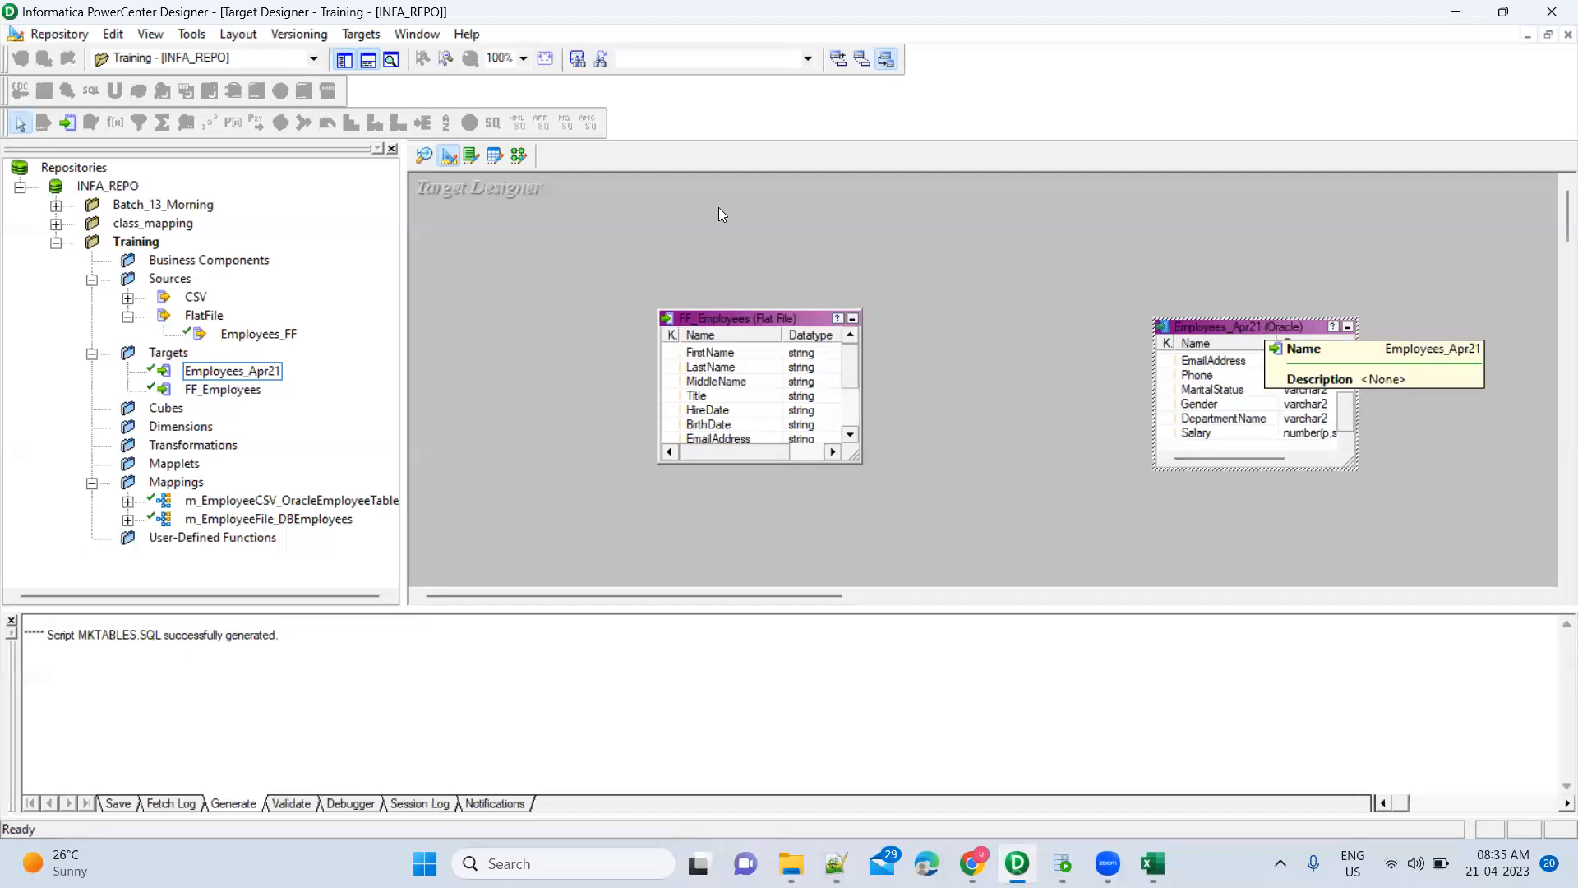
pyautogui.click(361, 34)
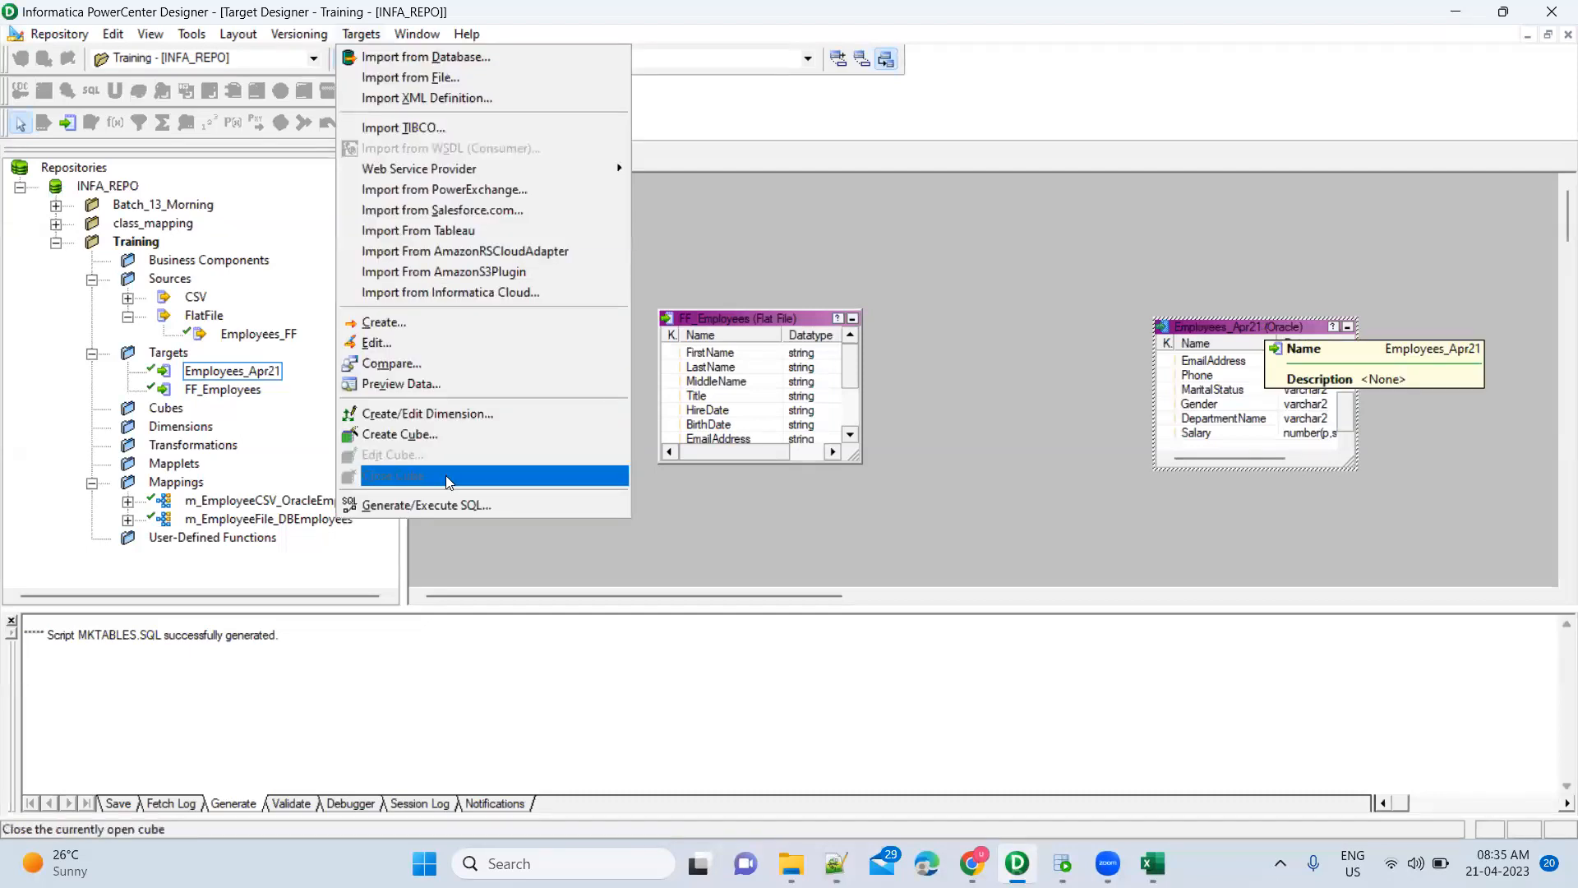
pyautogui.click(449, 510)
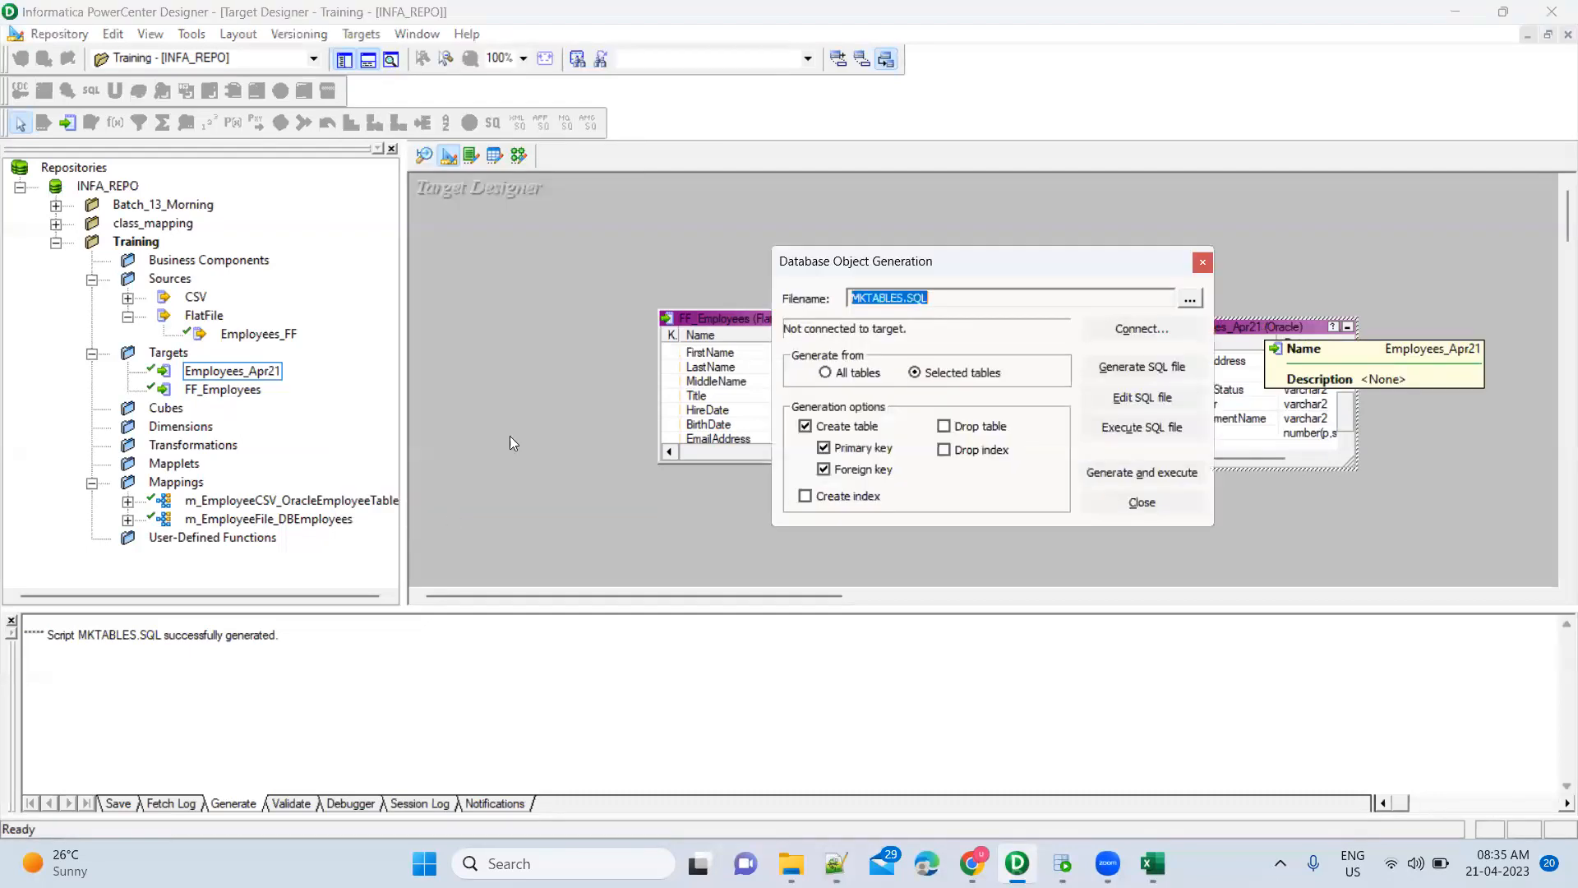
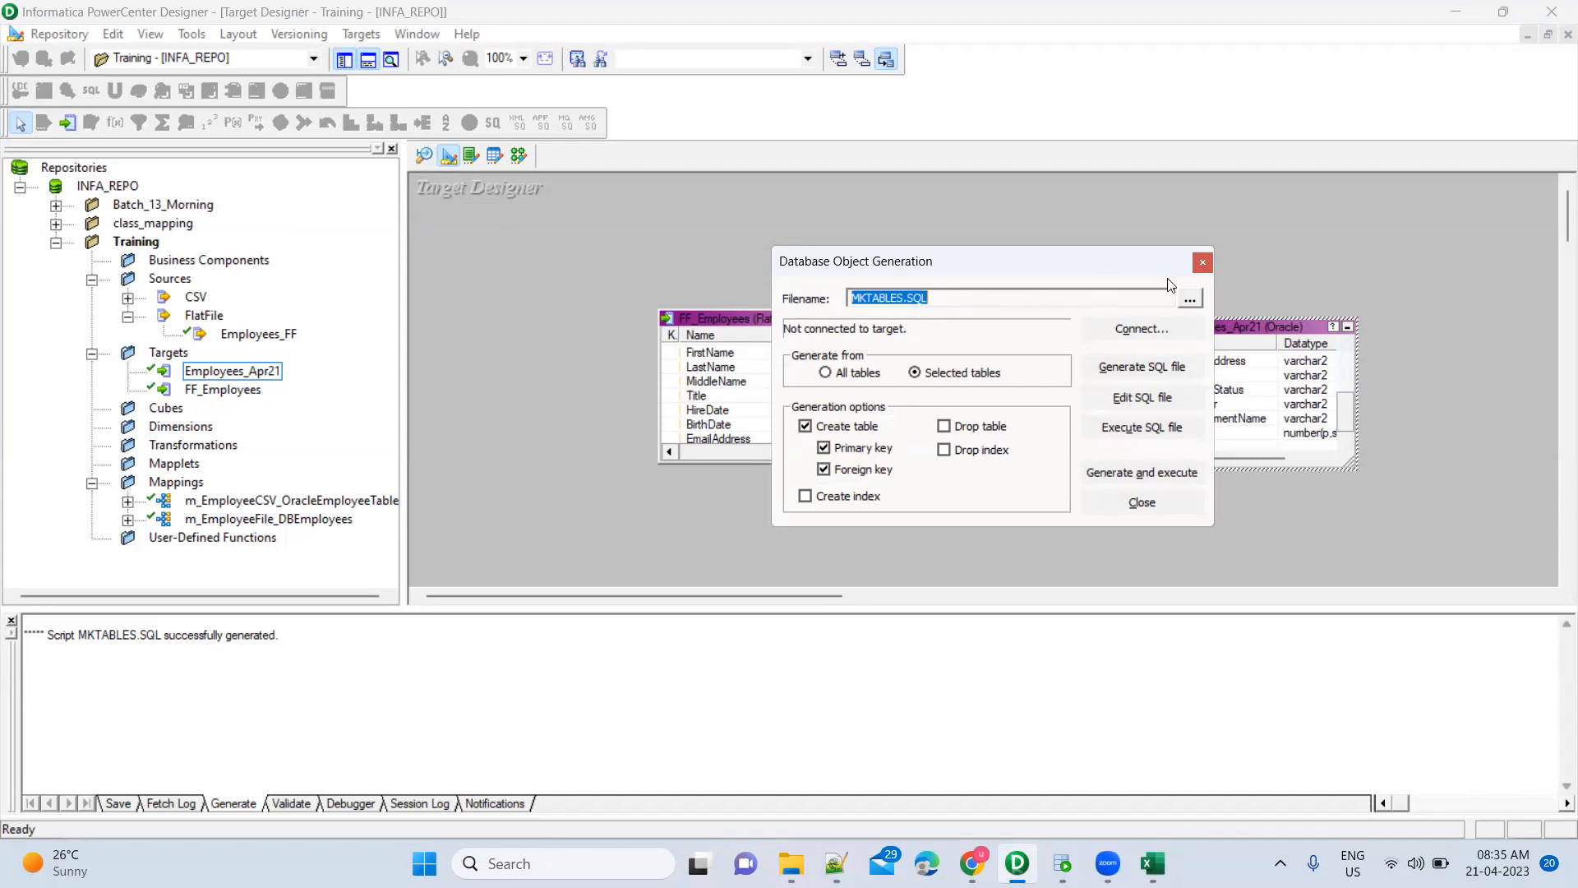
# Close the table-script generation window, bring up MKTABLES.SQL, and move to the empty OT_SRC_DEV2 worksheet
pyautogui.click(1203, 264)
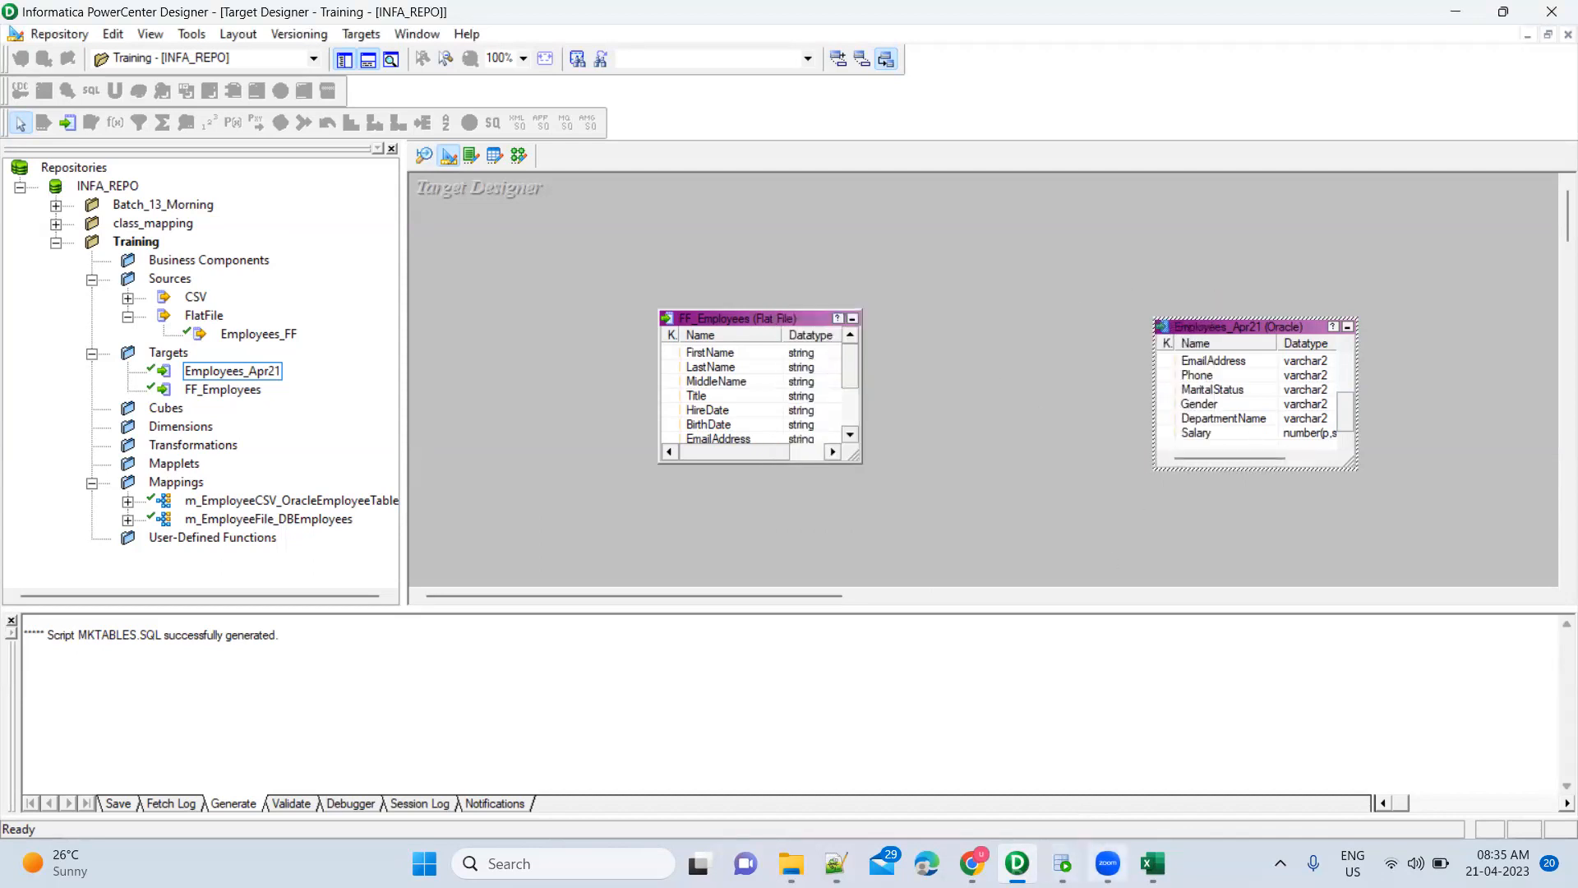
pyautogui.moveTo(972, 863)
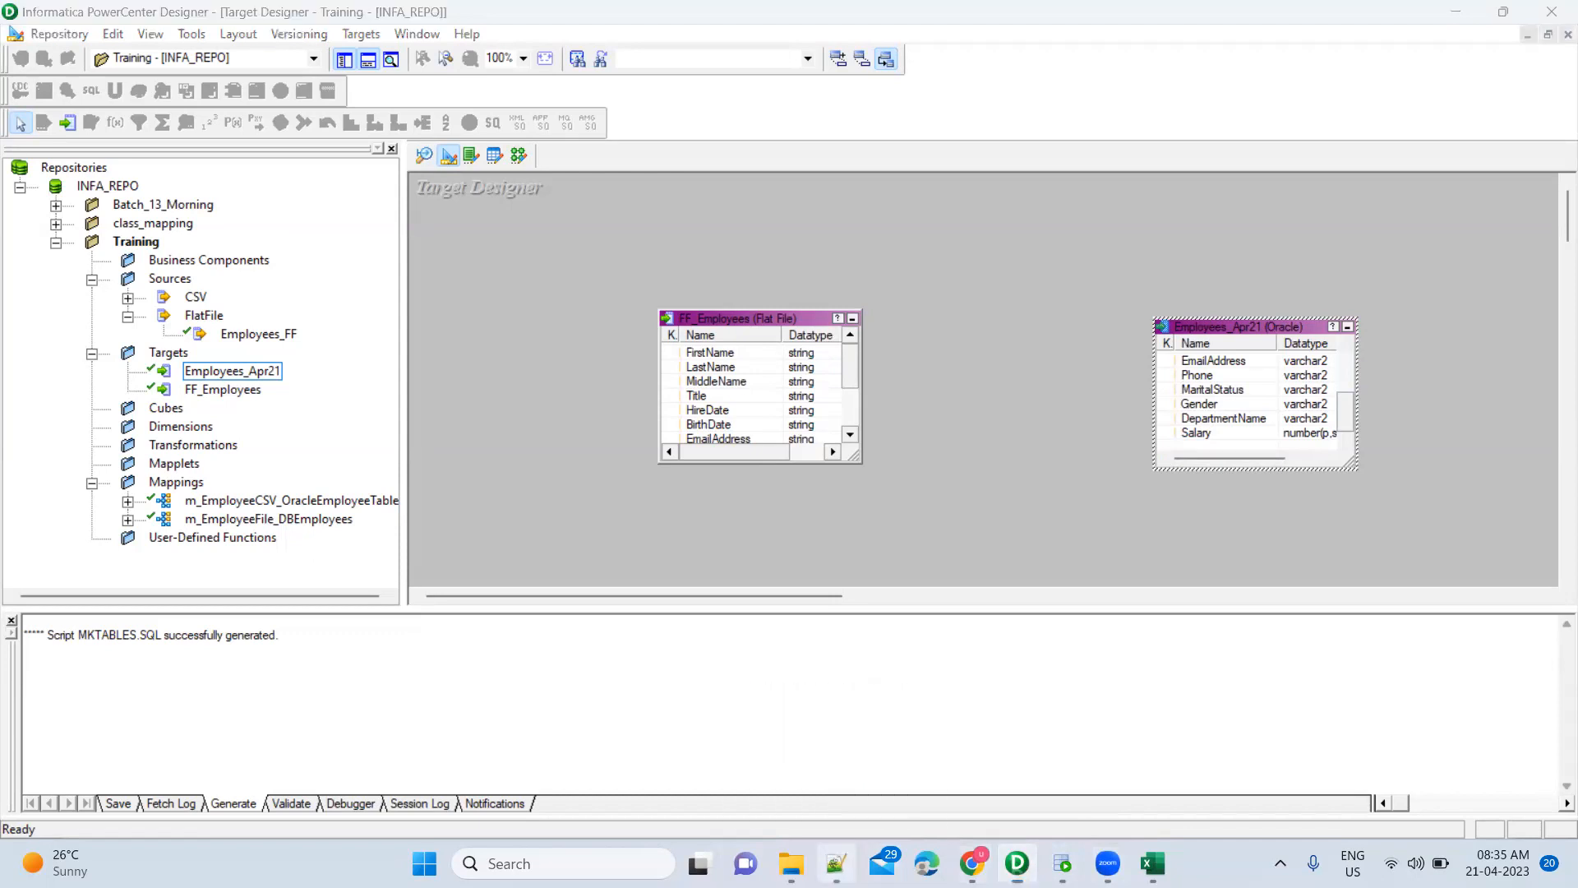
pyautogui.click(836, 864)
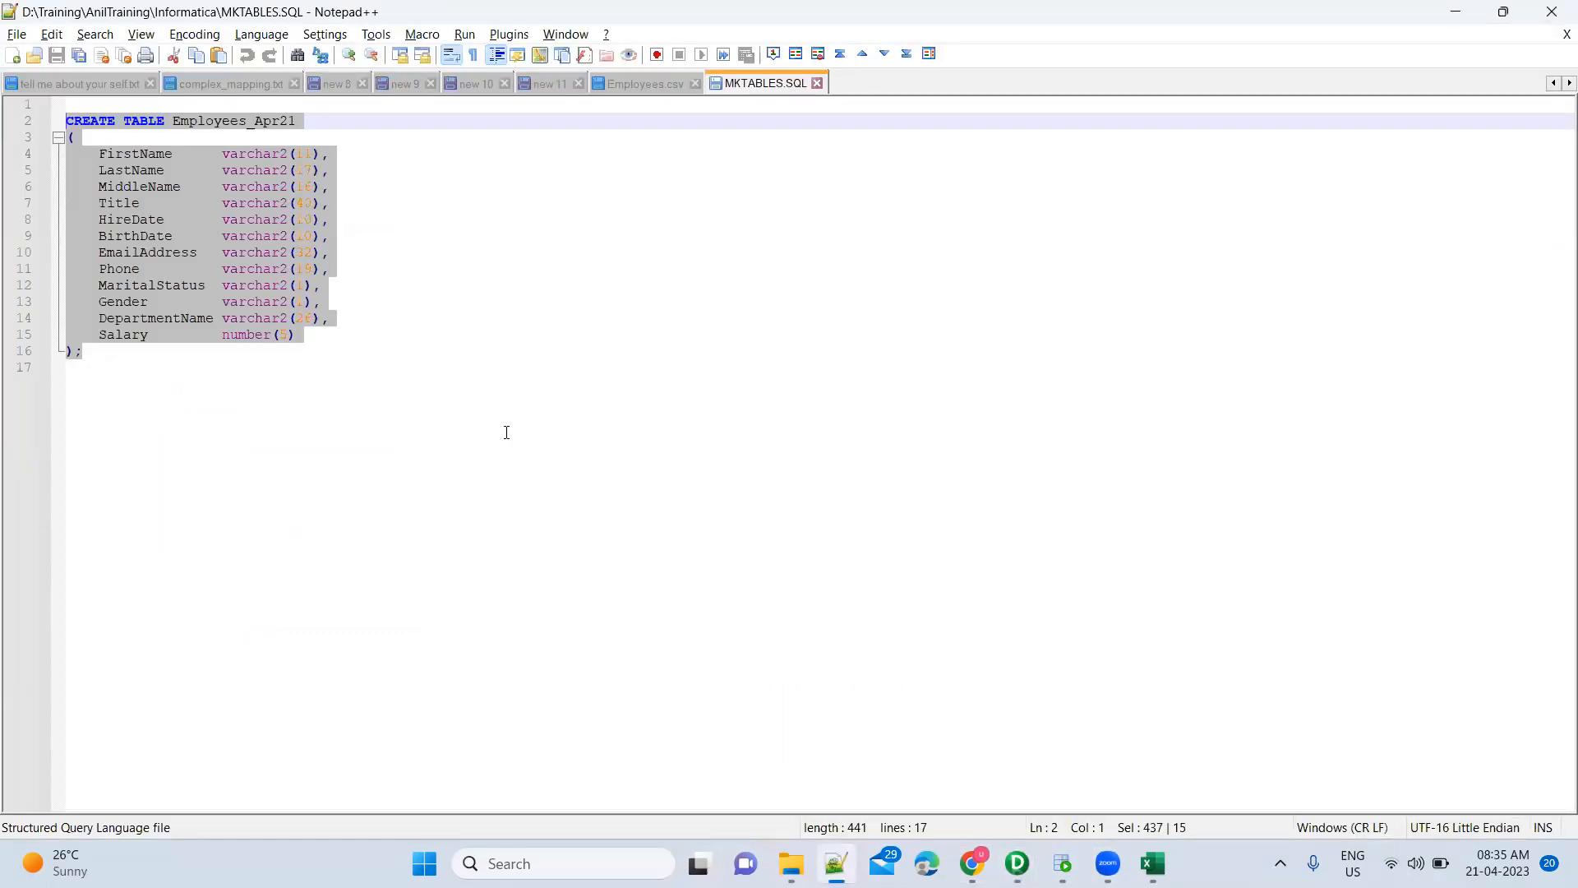
pyautogui.click(1062, 863)
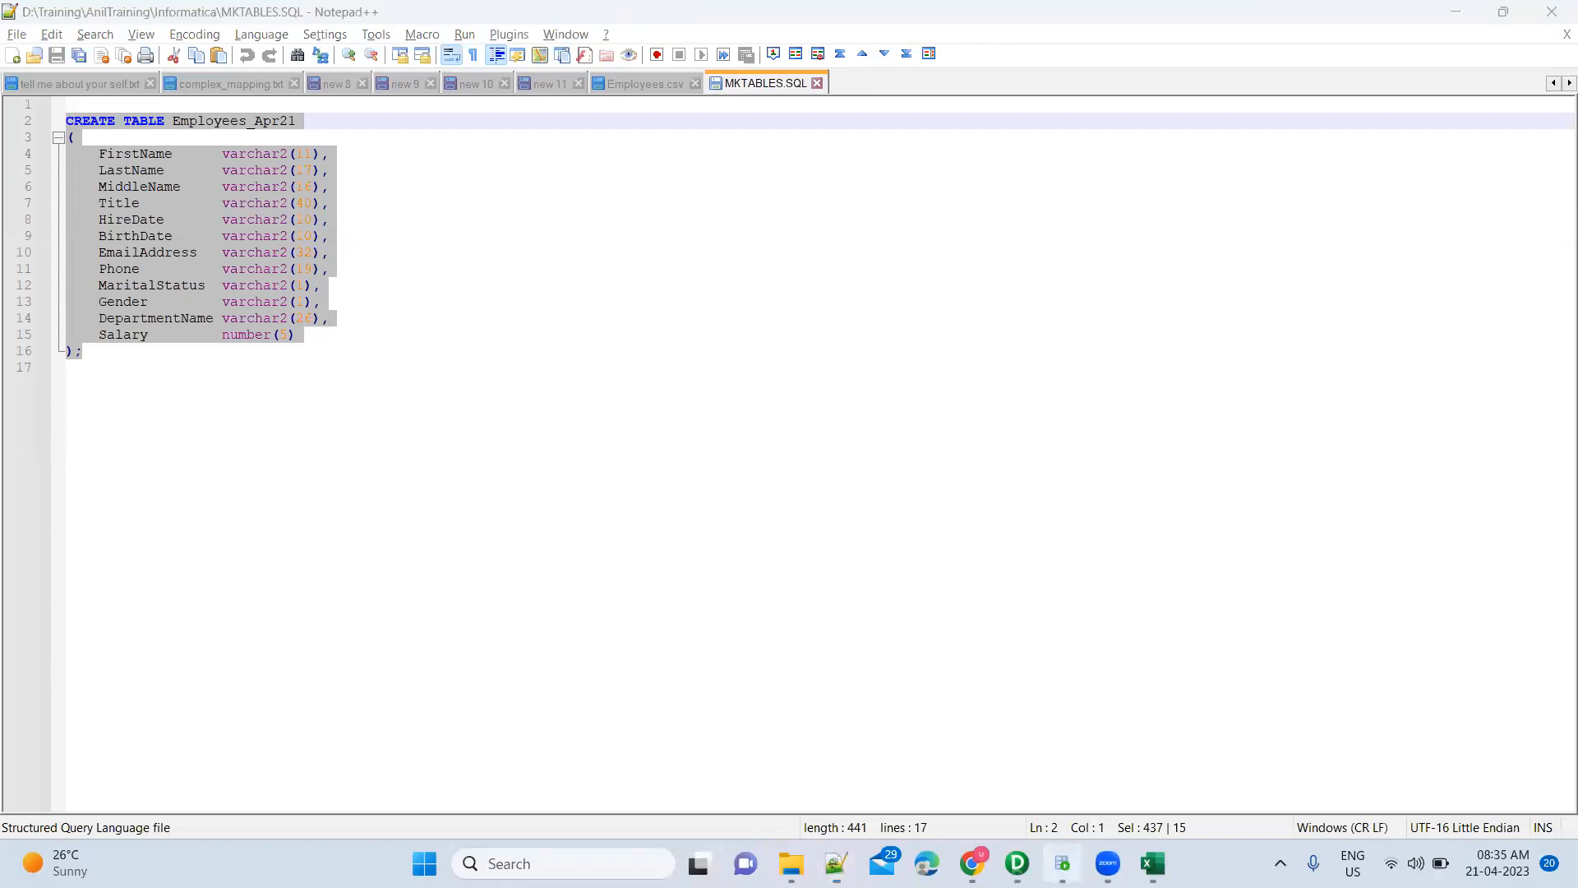
pyautogui.click(809, 413)
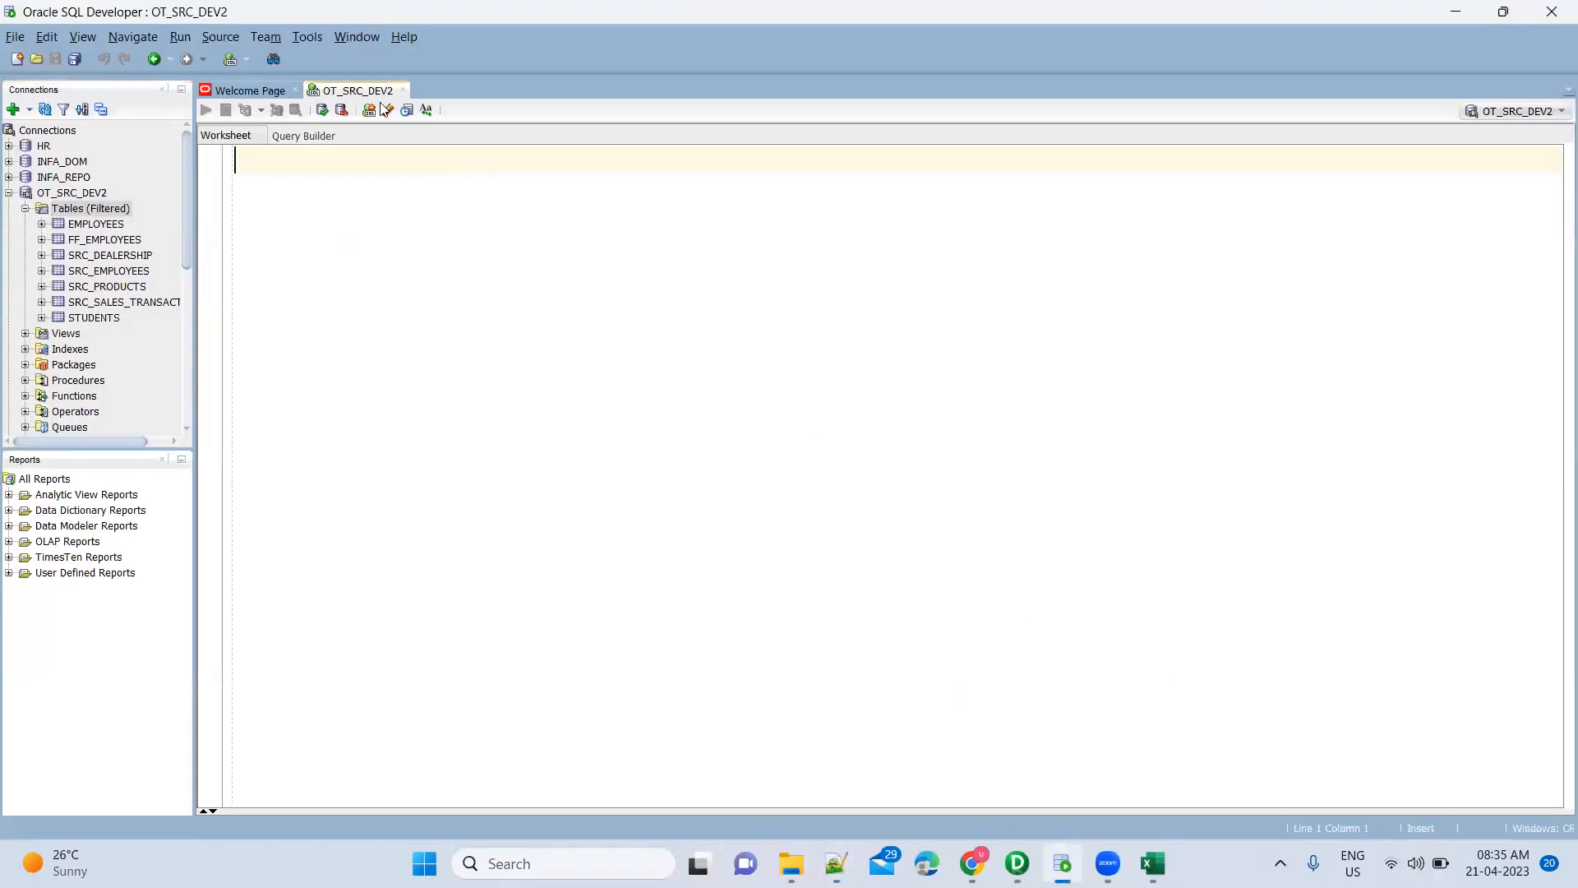
# Paste and run the CREATE TABLE script, then run SELECT * FROM Employees_Apr21 and enlarge the results
pyautogui.write('CREATE TABLE Employees_Apr21 (     FirstName      varchar2(11),     LastName       varchar2(17),     MiddleName     varchar2(16),     Title          varchar2(40),     HireDate       varchar2(10),     BirthDate      varchar2(10),     EmailAddress   varchar2(32),     Phone          varchar2(19),     MaritalStatus  varchar2(1),     Gender         varchar2(1),     DepartmentName varchar2(26),     Salary         number(5) );')
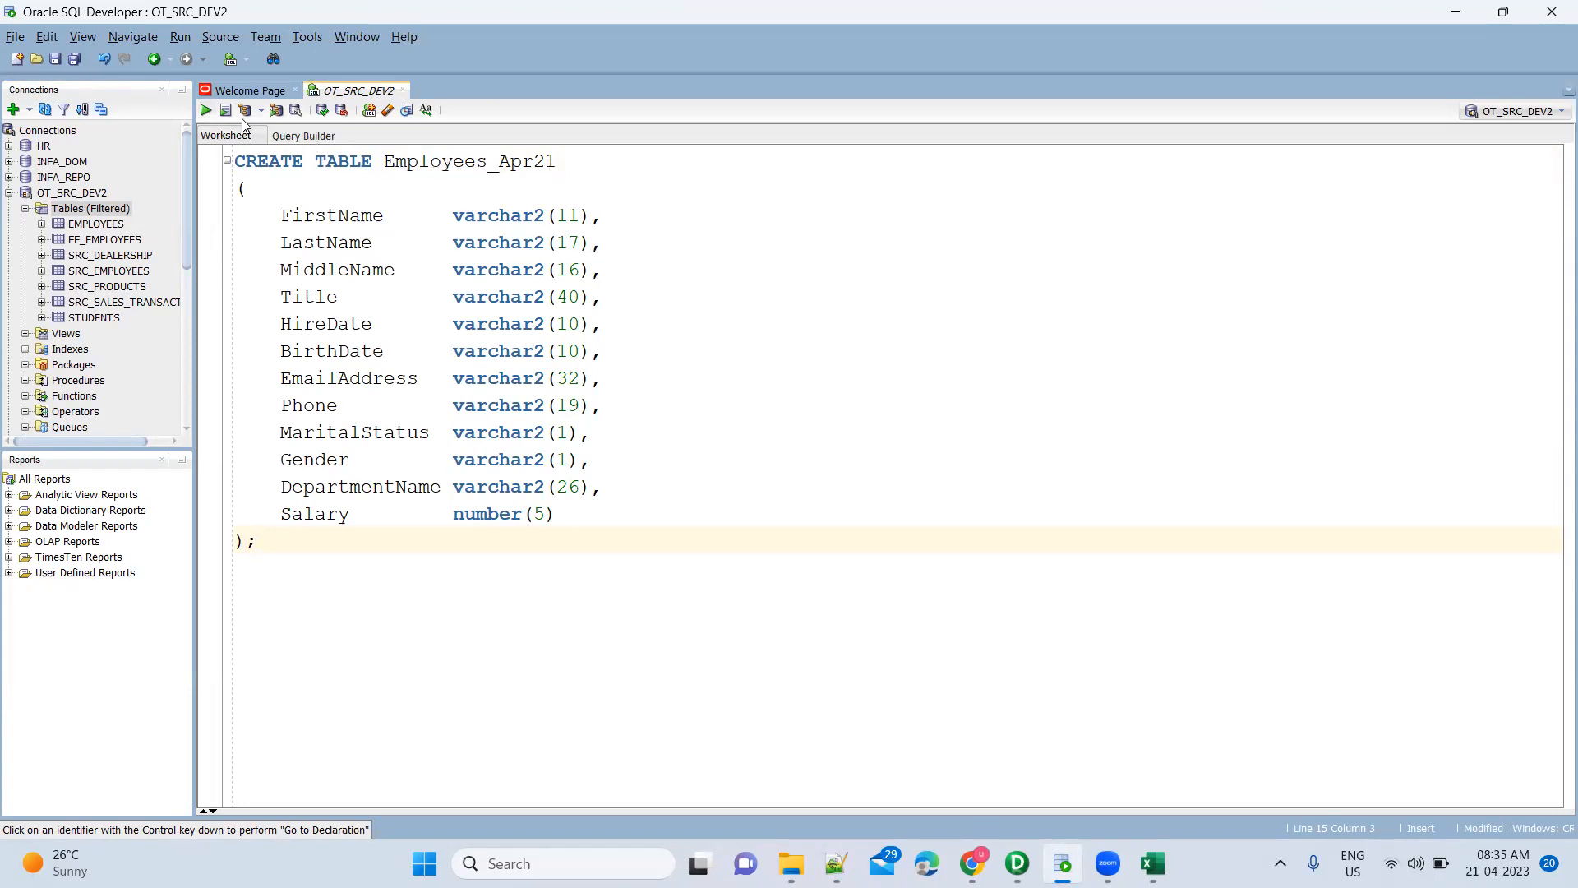
pyautogui.click(207, 112)
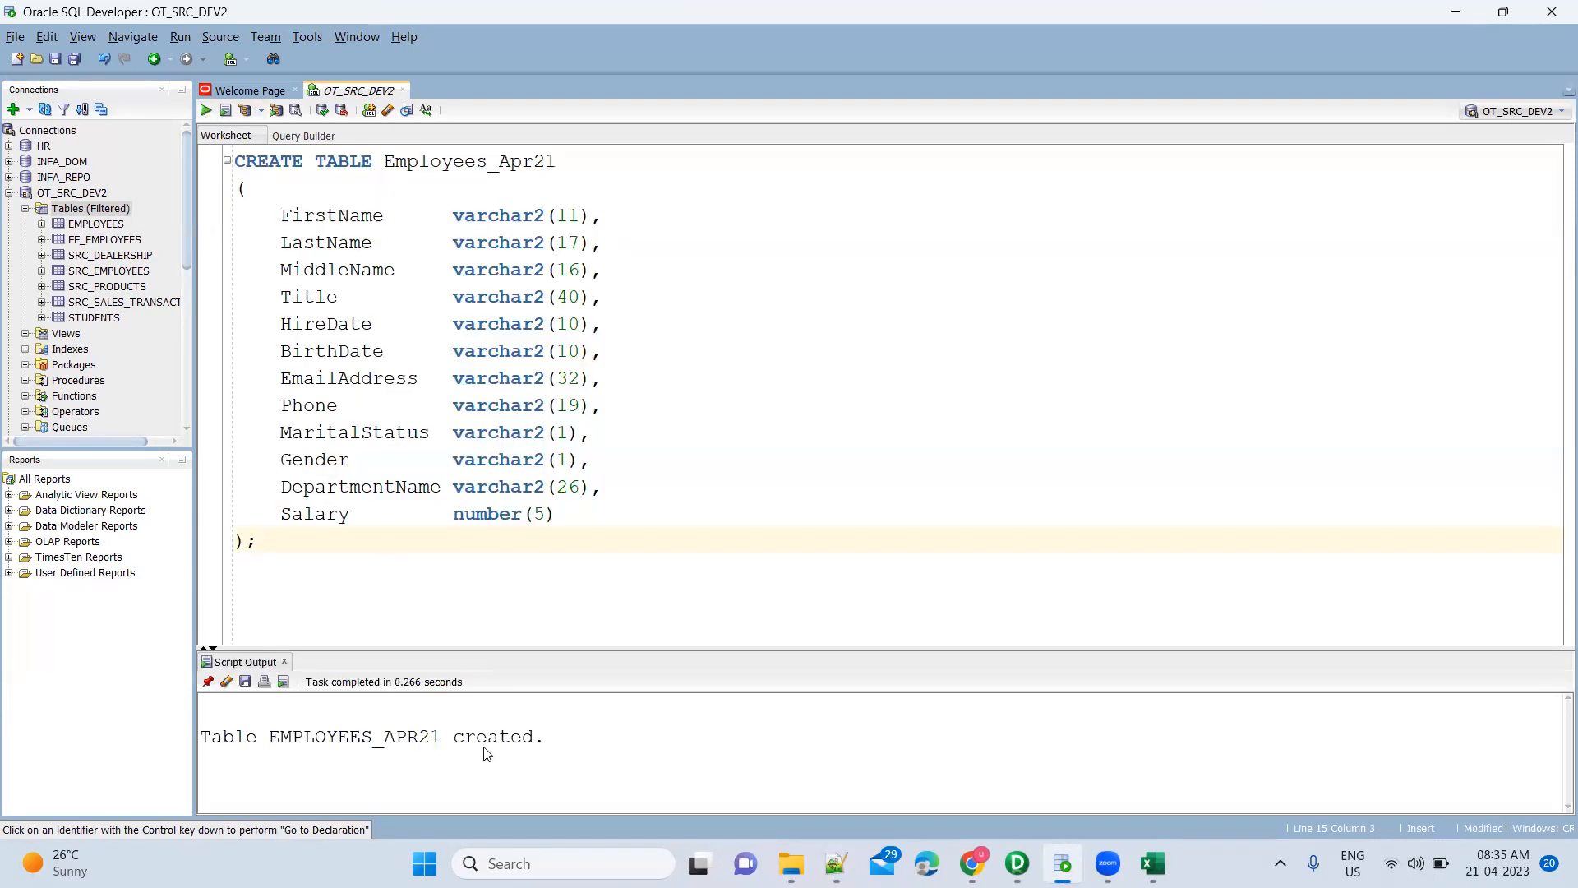
pyautogui.press('Return')
pyautogui.write('SELC')
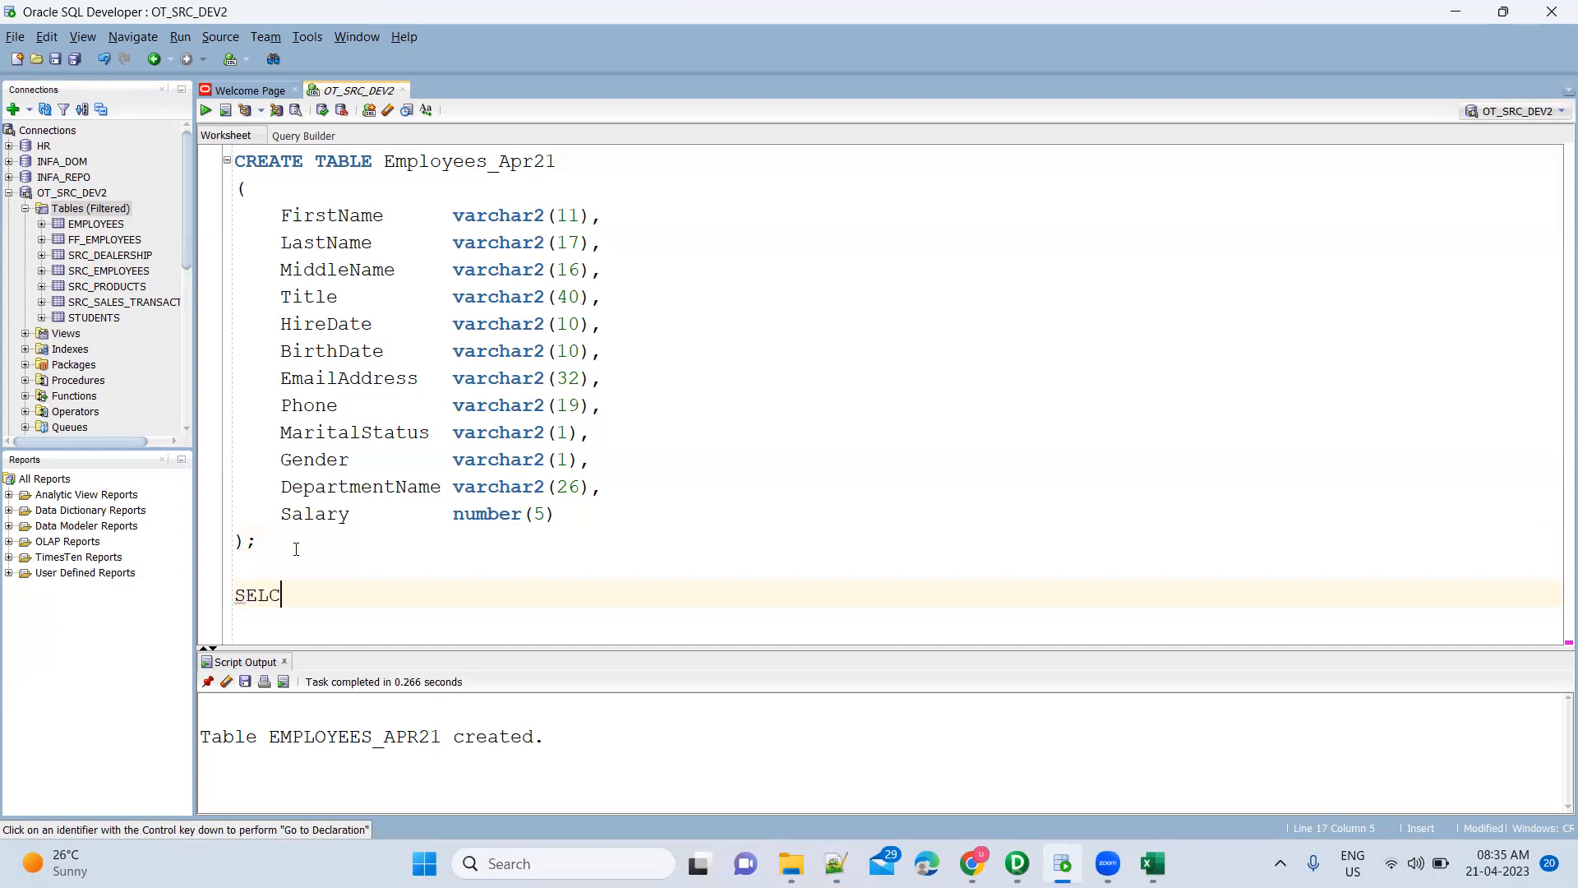
pyautogui.press('BackSpace')
pyautogui.write('ECT * FROM Emp')
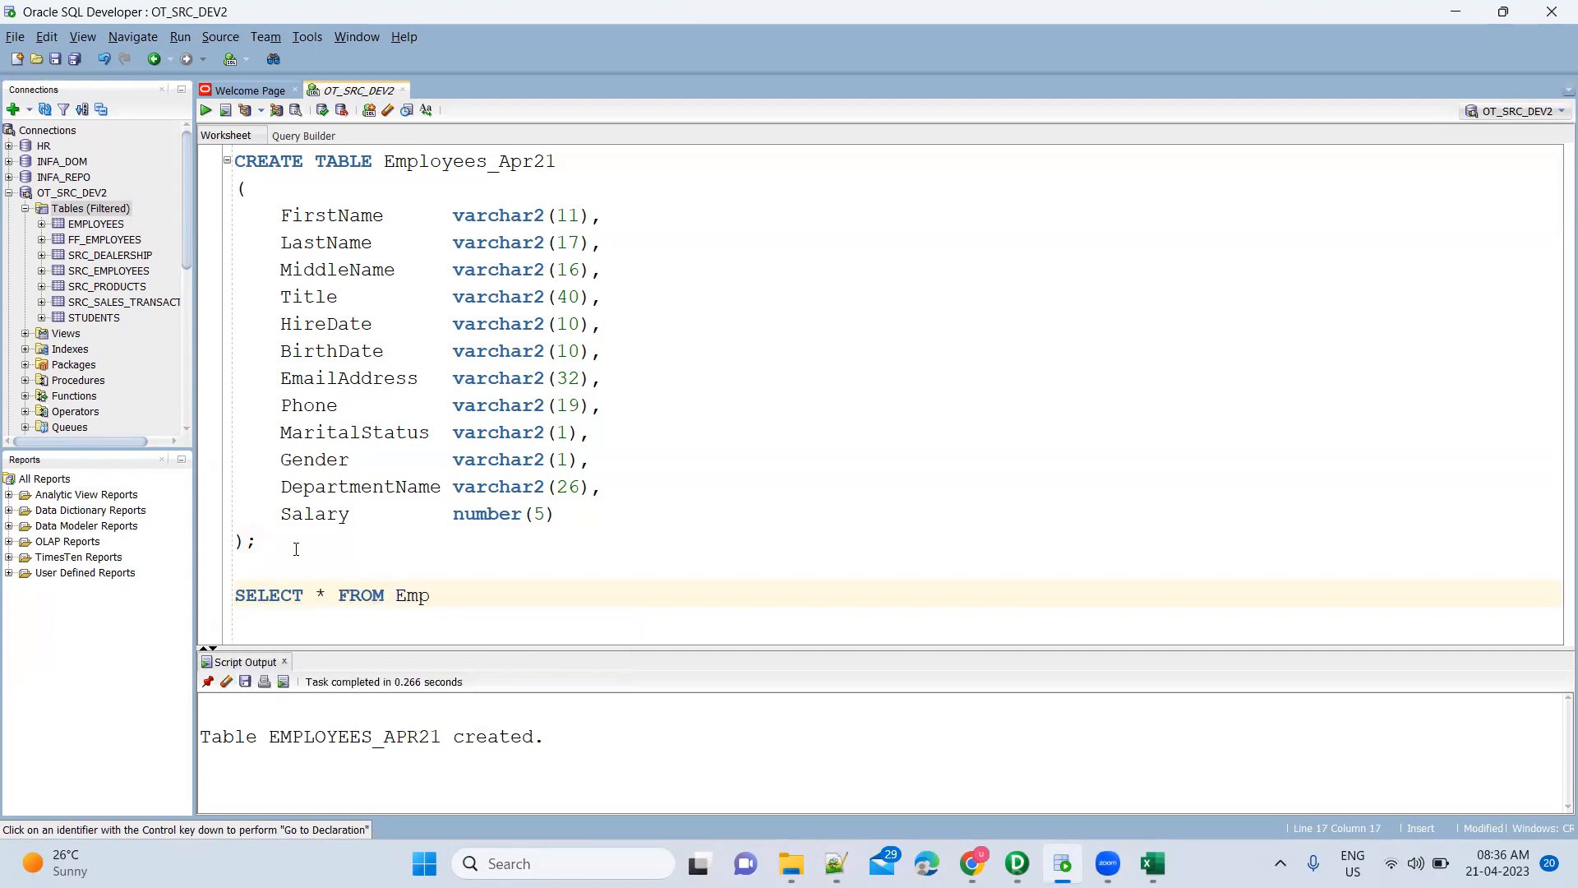
pyautogui.write('loyees_Apr21;')
pyautogui.hotkey('ctrl', 'Return')
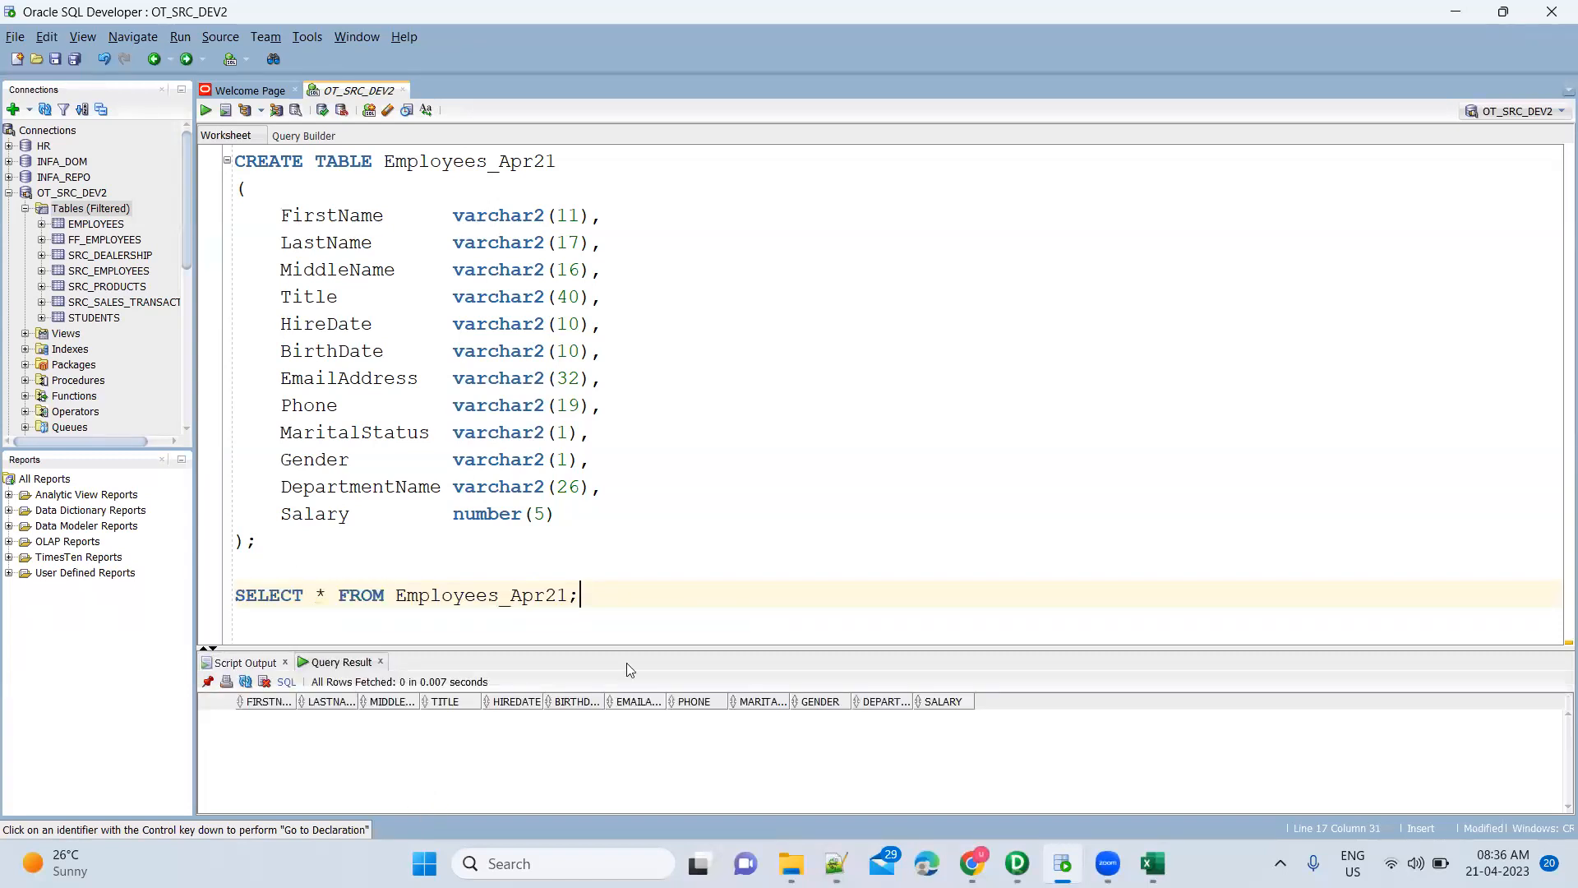
pyautogui.moveTo(711, 574); pyautogui.dragTo(716, 521)
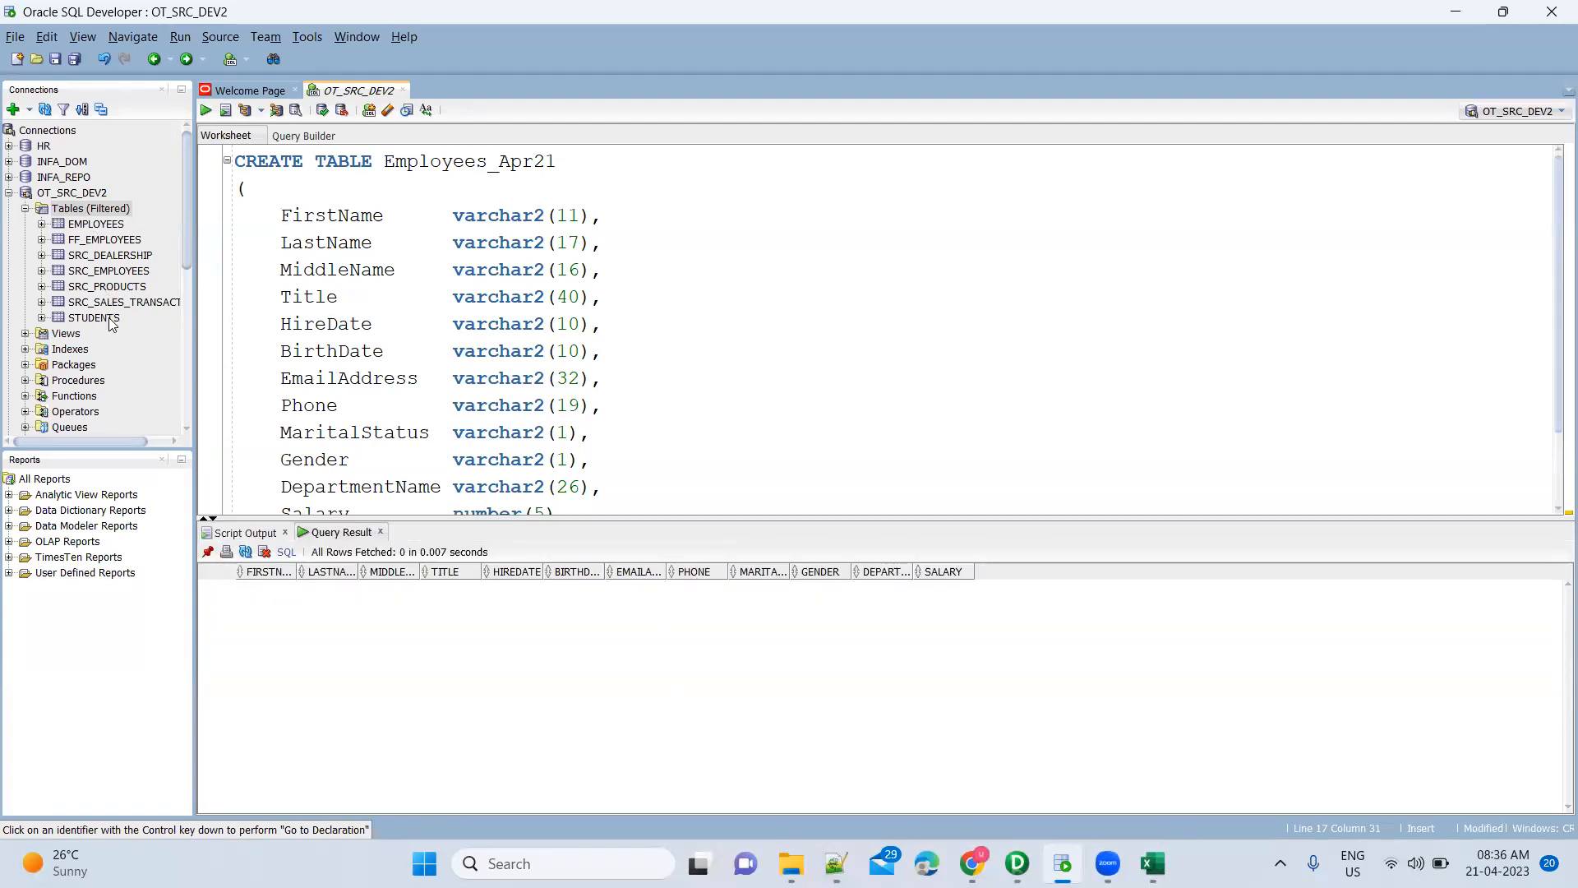
# Refresh the OT_SRC_DEV2 tables list and open EMPLOYEES_APR21 to view its columns
pyautogui.click(82, 211)
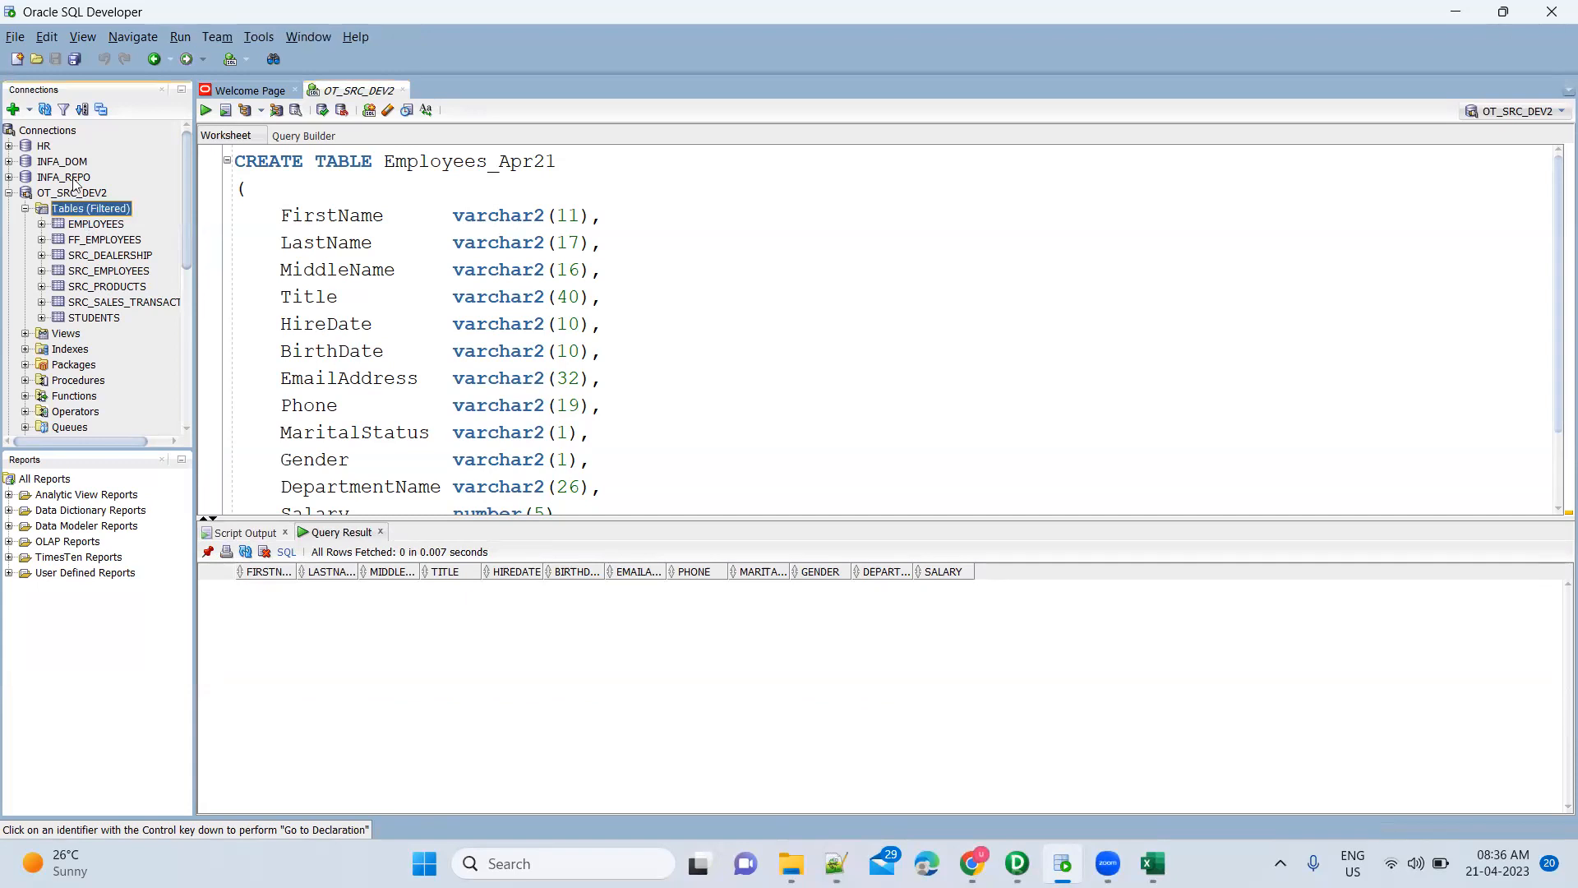
pyautogui.click(45, 111)
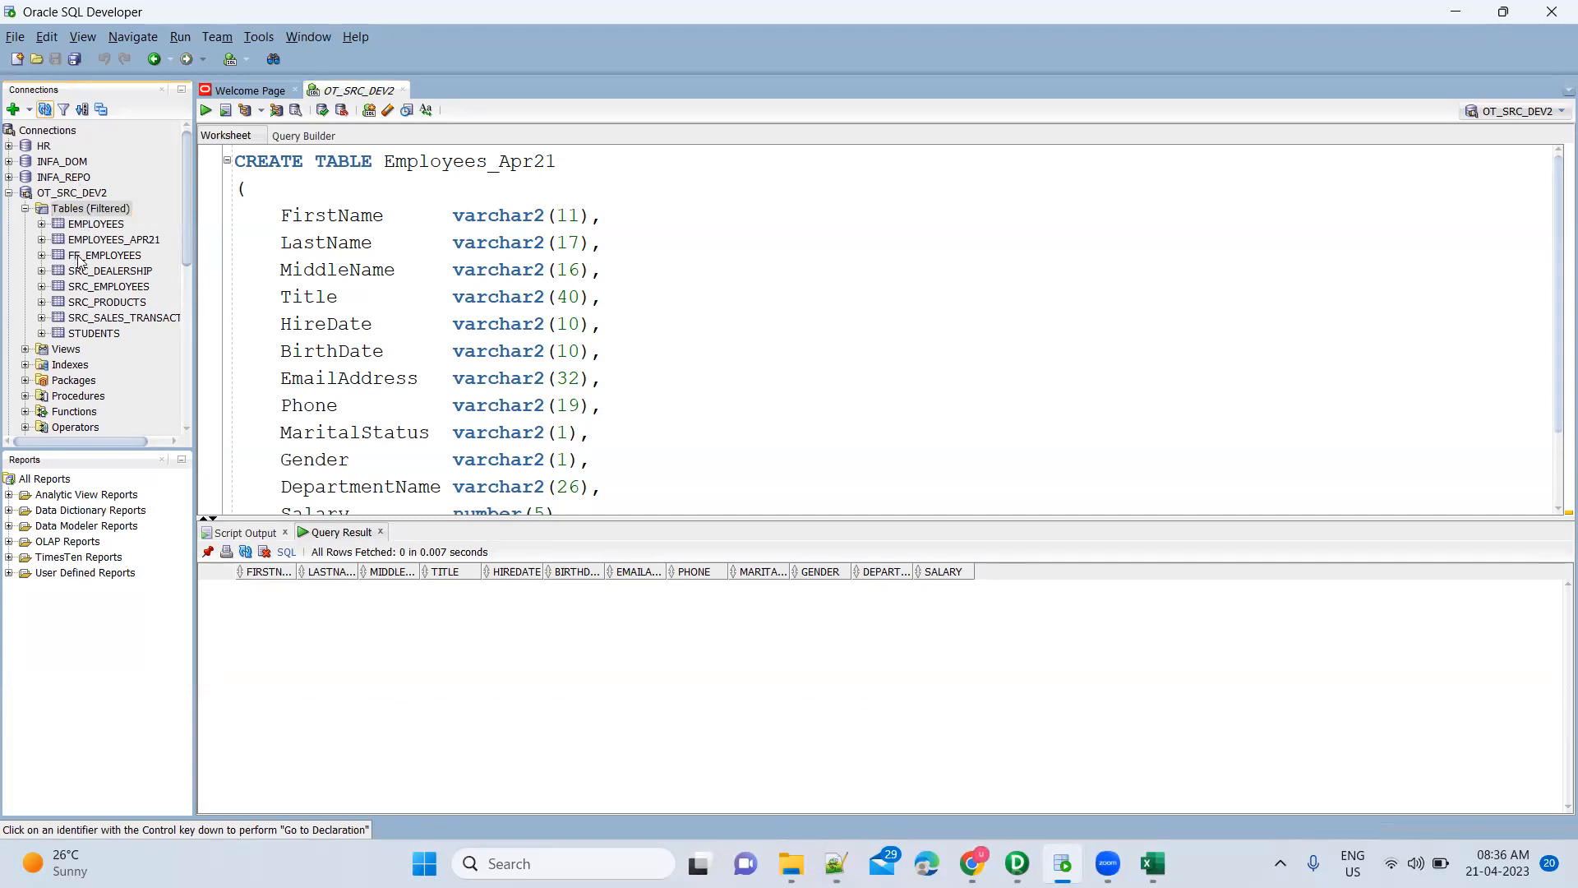
pyautogui.doubleClick(137, 242)
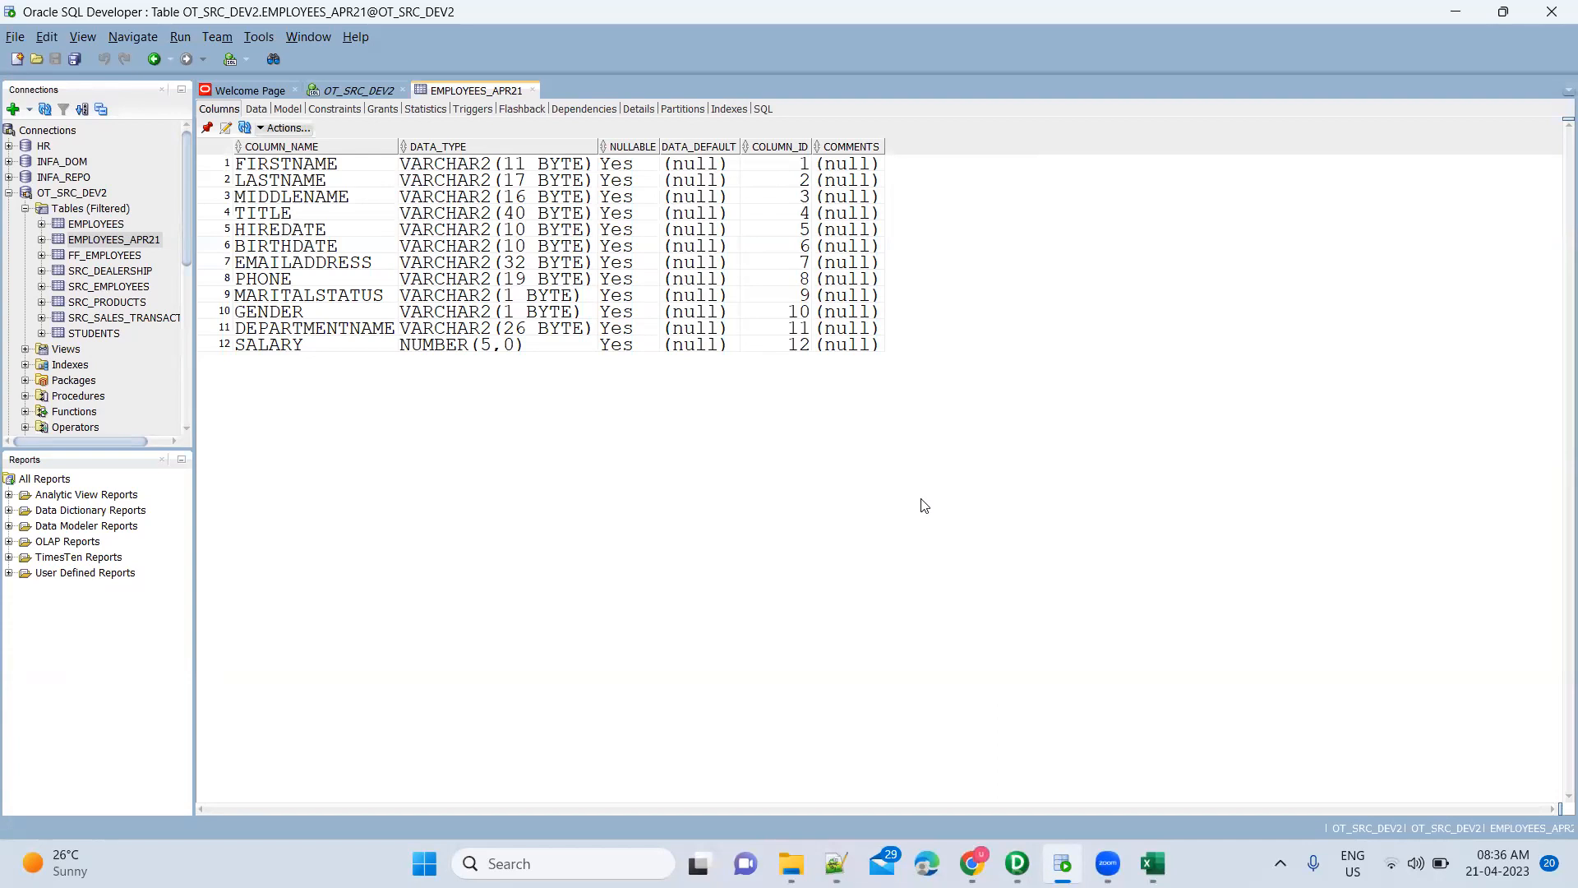
# Return to the script worksheet and switch back to PowerCenter Designer
pyautogui.click(360, 92)
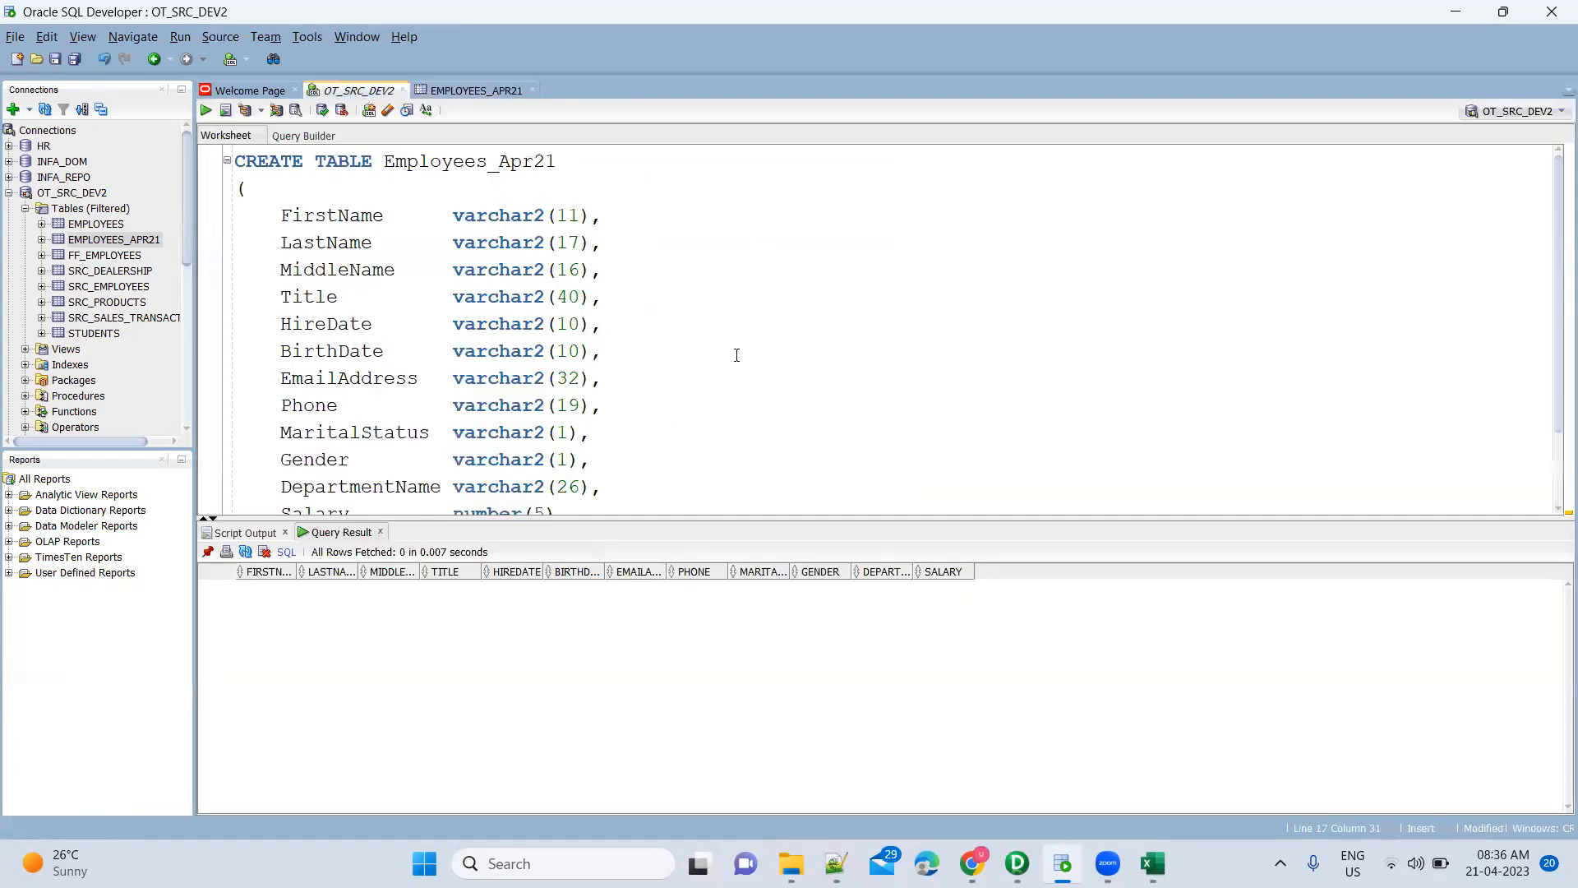
pyautogui.hotkey('alt', 'Tab')
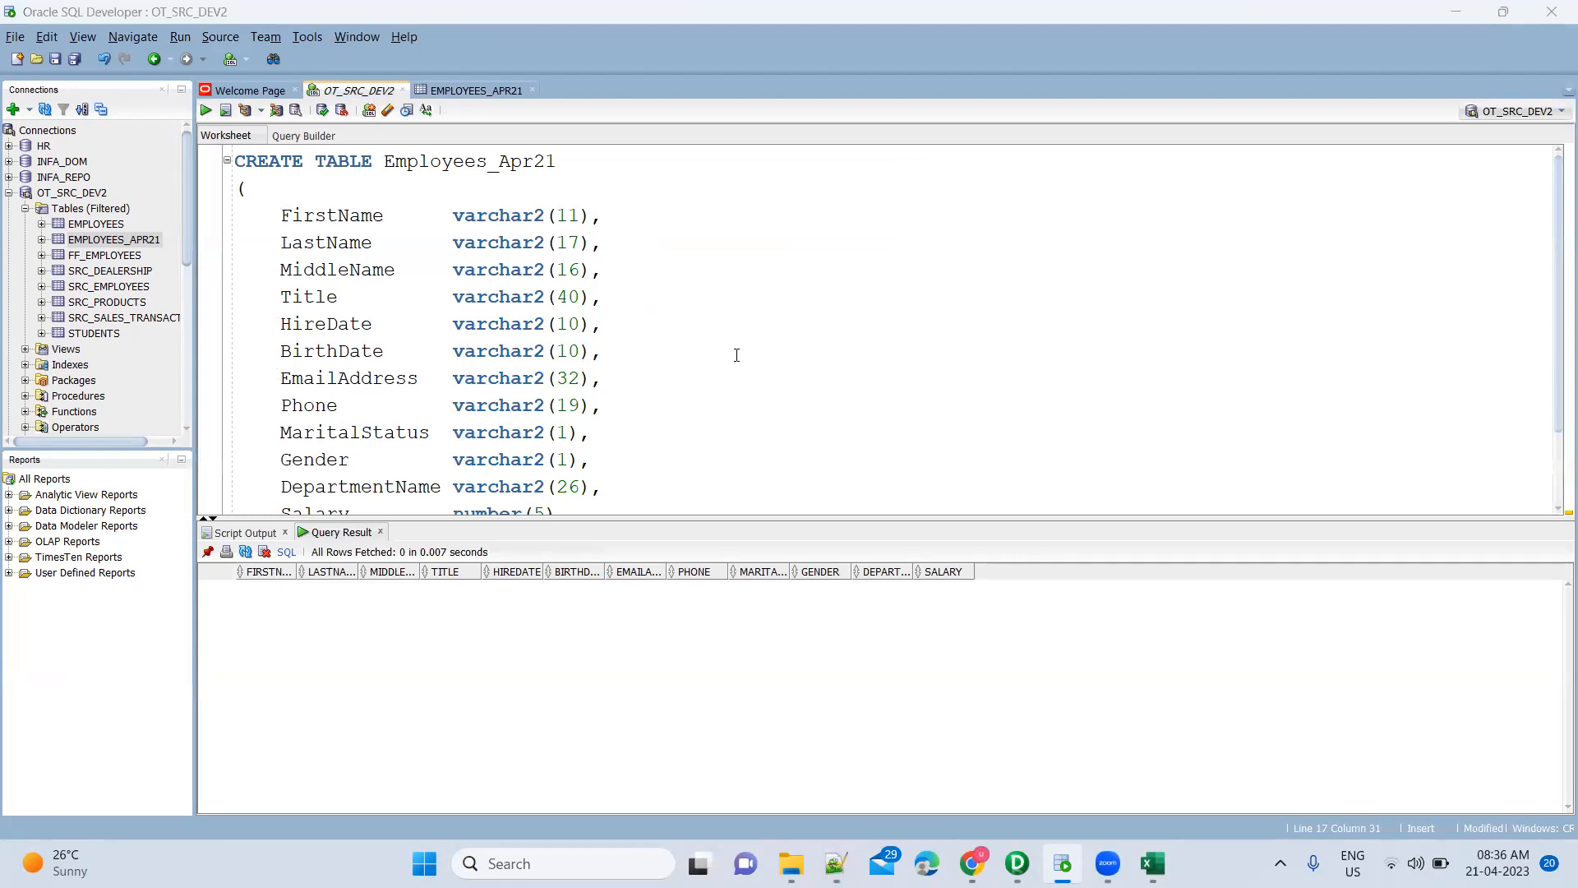
pyautogui.hotkey('alt', 'Tab')
pyautogui.hotkey('alt', 'Tab')
pyautogui.press('Tab')
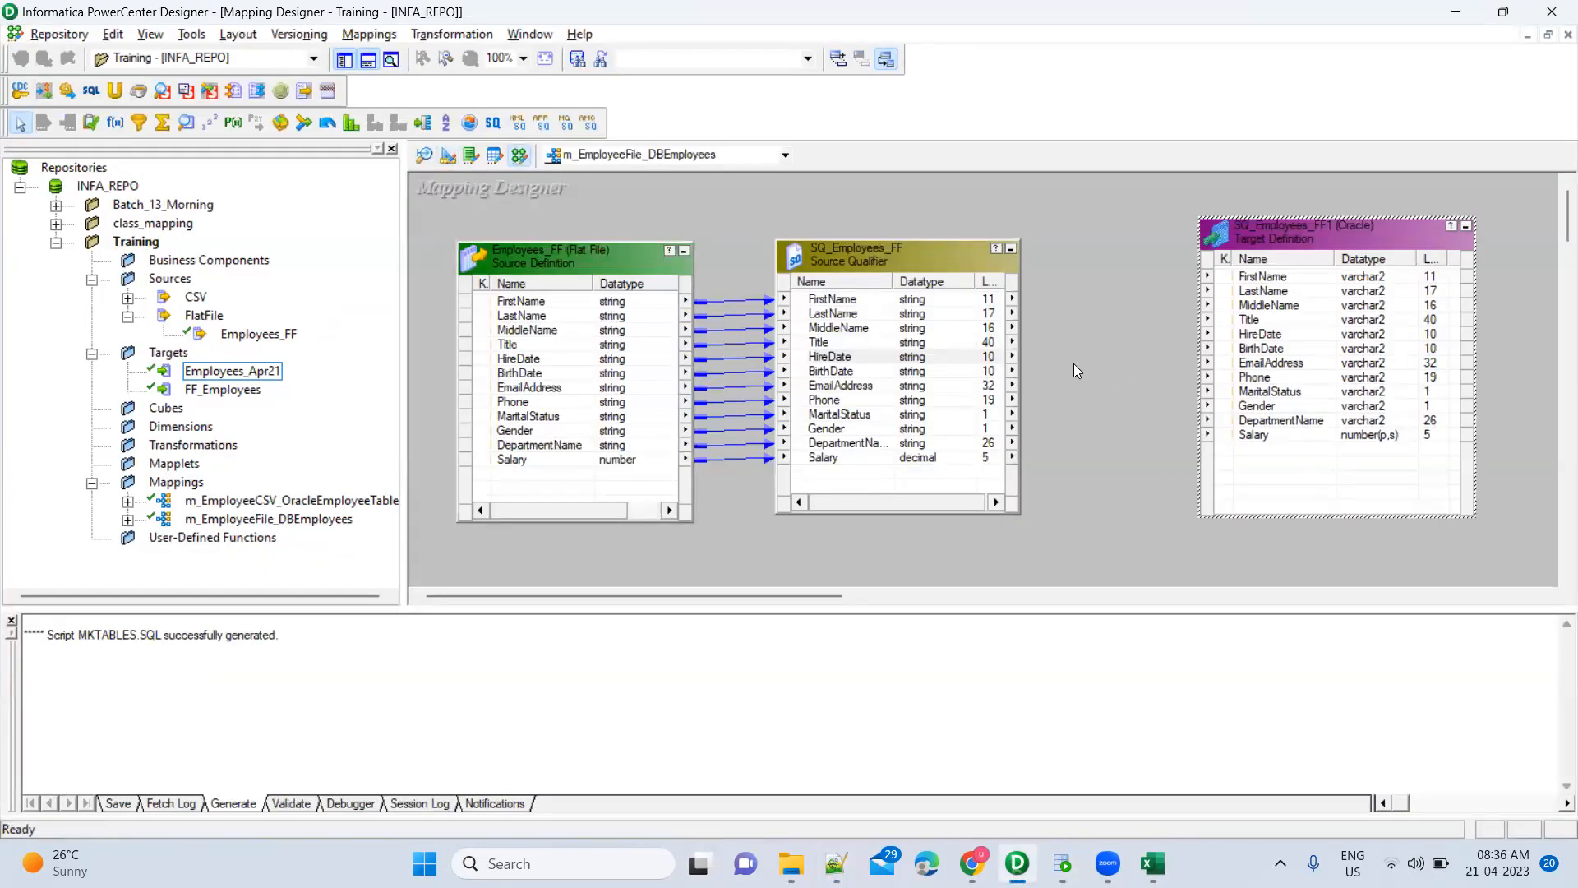
# Link SQ_Employees_FF's FirstName port to FirstName in the Oracle target definition
pyautogui.click(1074, 363)
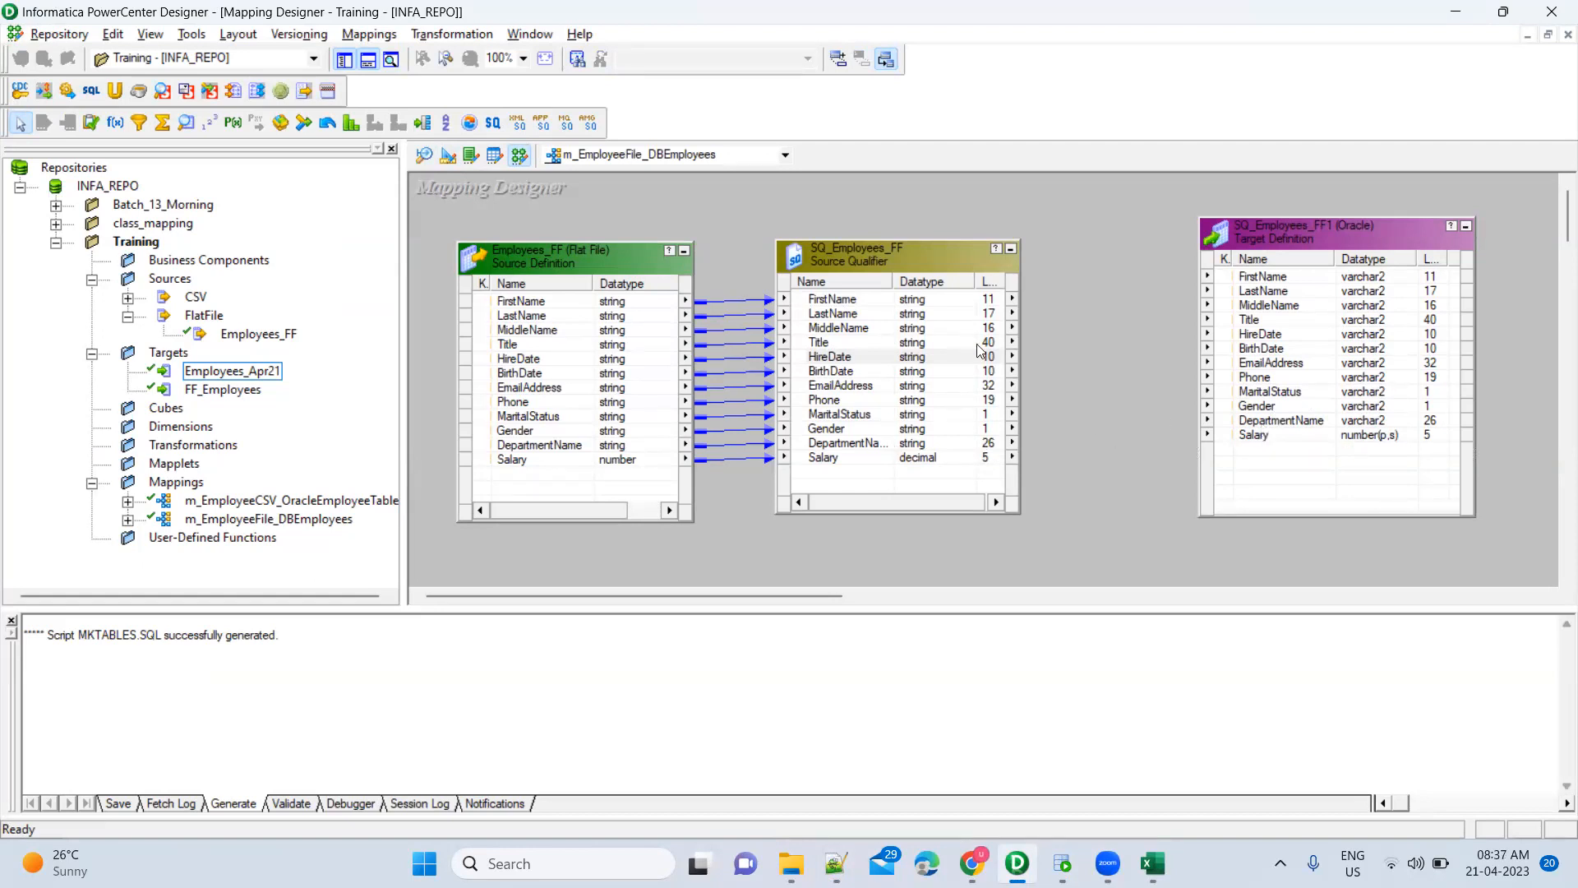
pyautogui.click(882, 318)
pyautogui.click(803, 301)
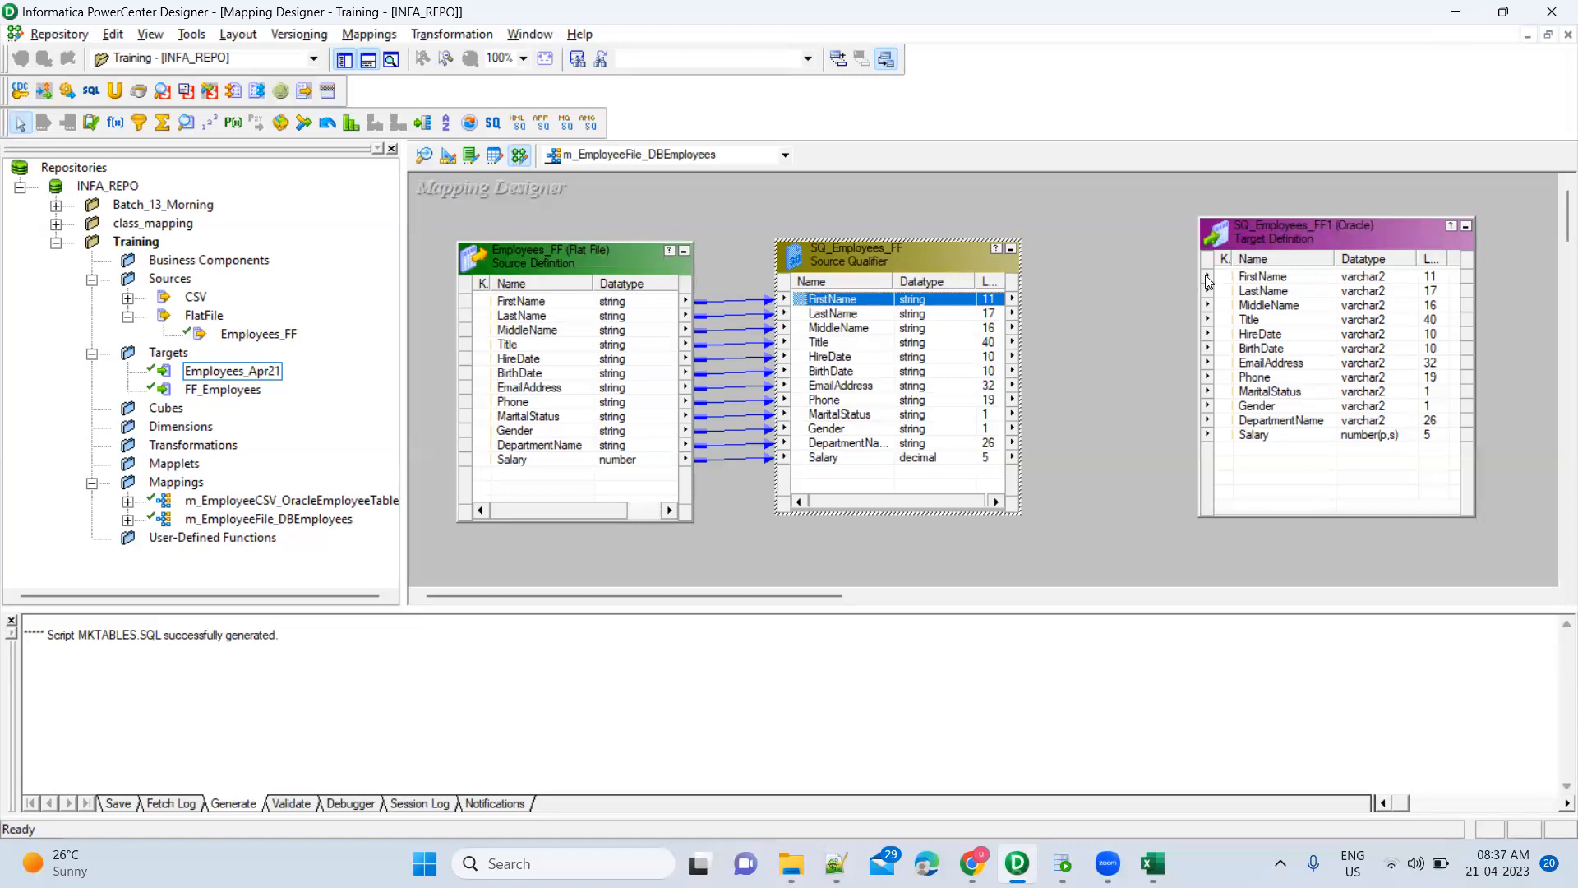
pyautogui.moveTo(1261, 279); pyautogui.dragTo(1262, 279)
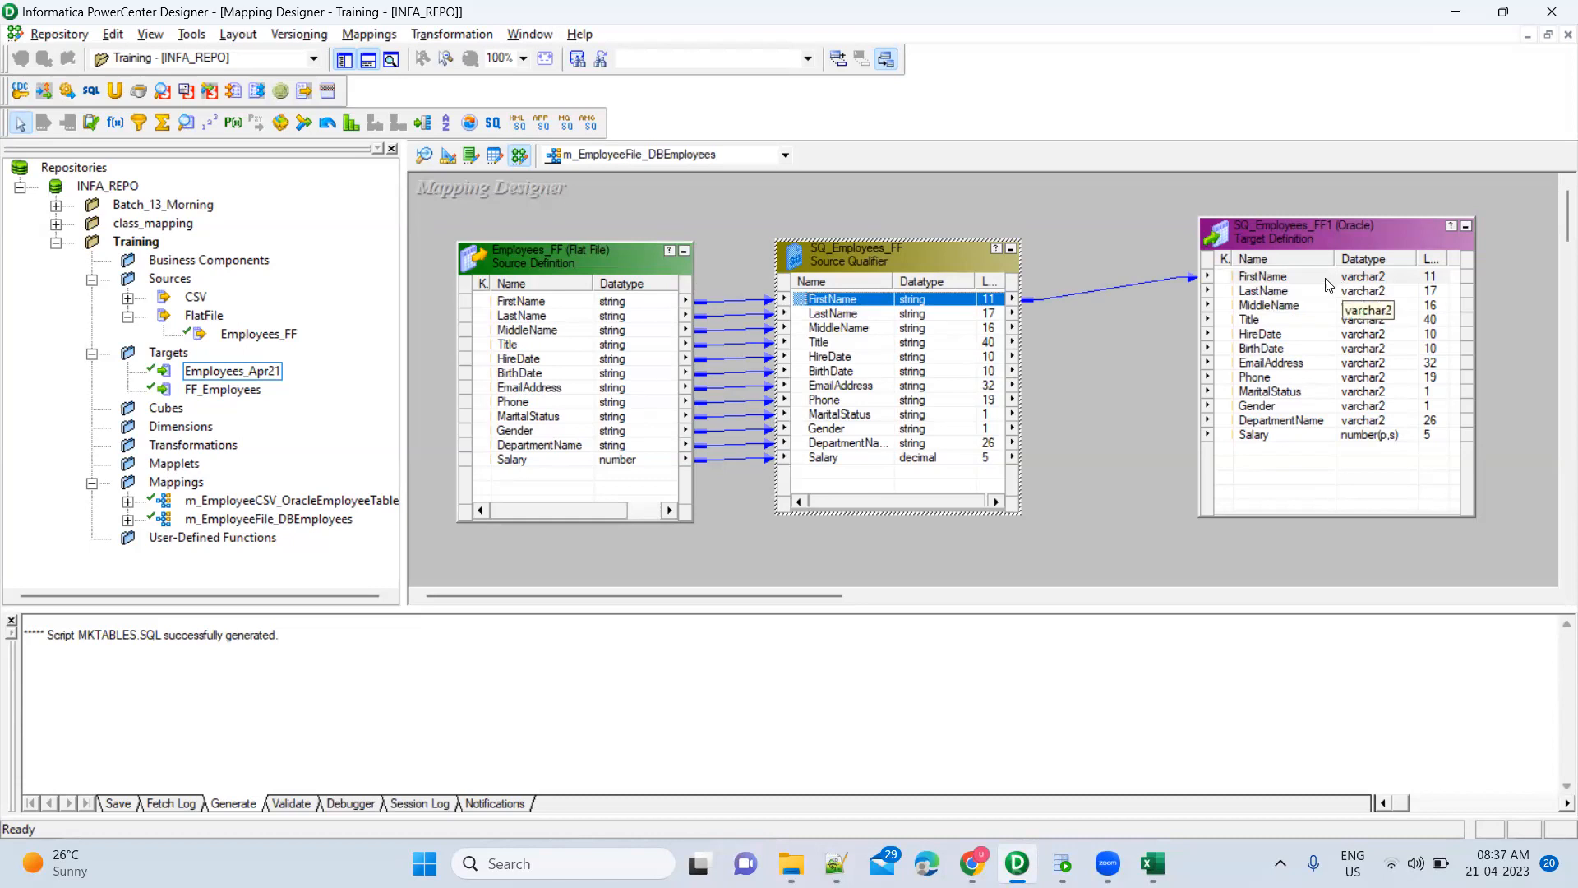
# Link the source qualifier's LastName port to the target's LastName and check the new links
pyautogui.click(936, 317)
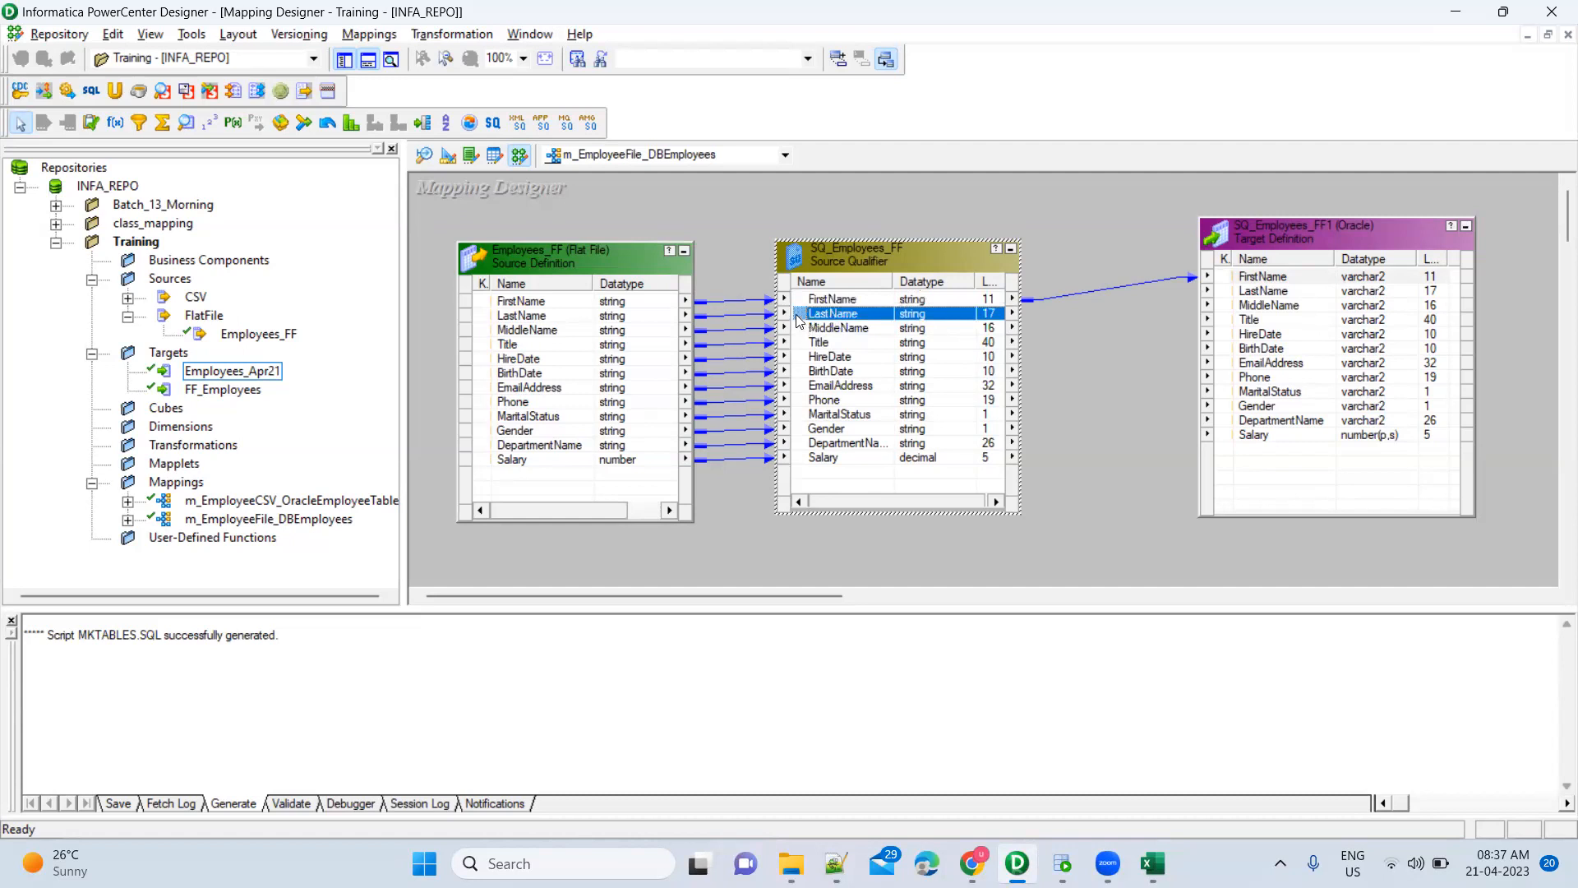
pyautogui.moveTo(798, 319)
pyautogui.mouseDown()
pyautogui.moveTo(1238, 281)
pyautogui.moveTo(1264, 295)
pyautogui.mouseUp()
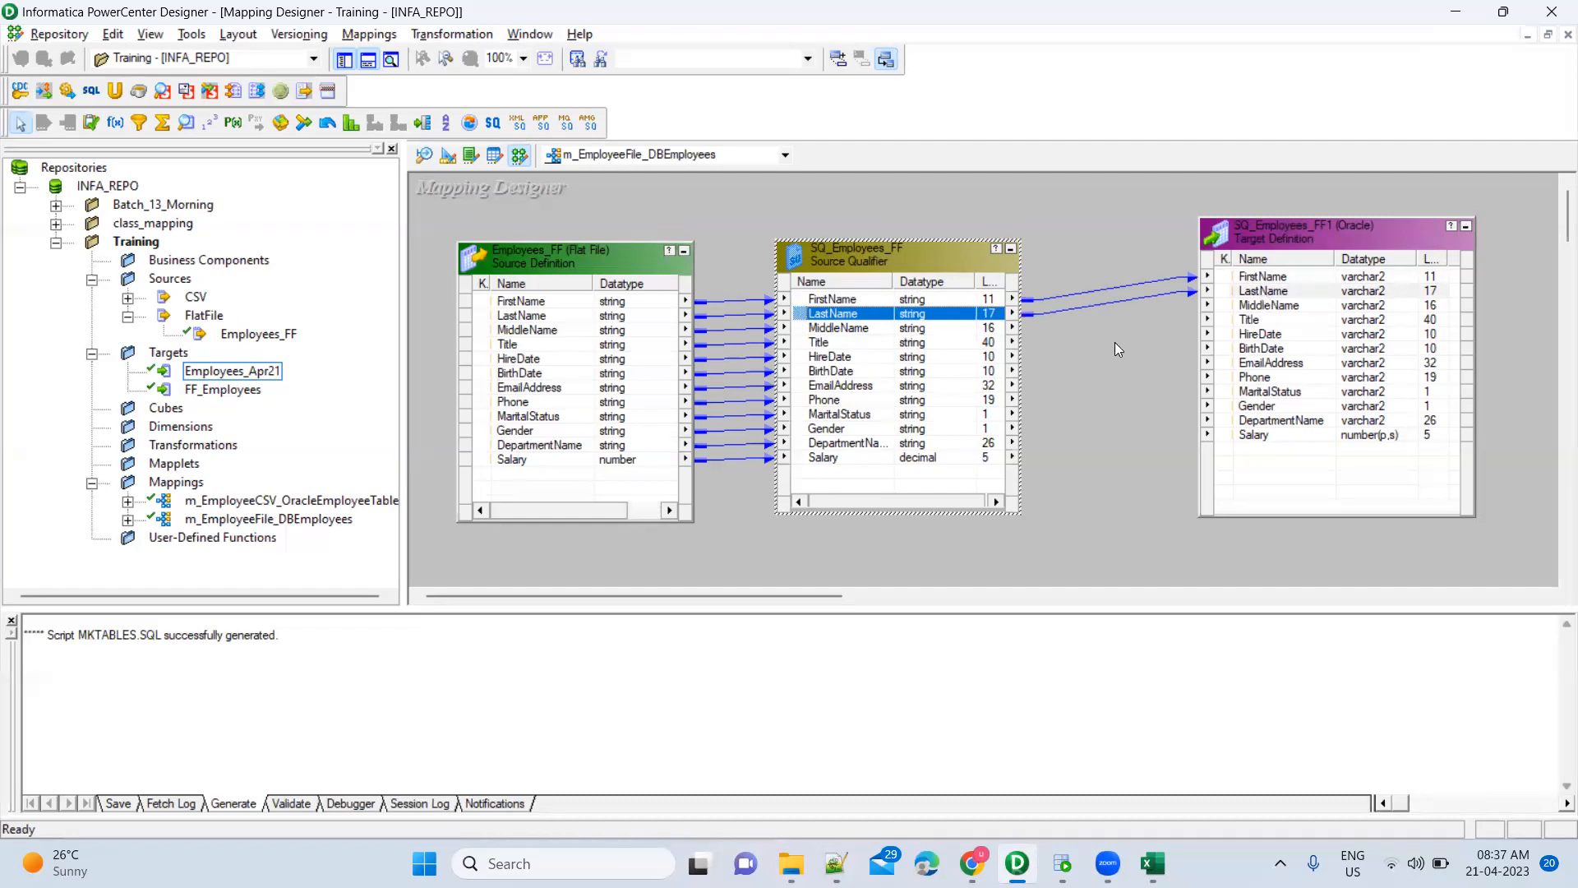
pyautogui.click(1085, 300)
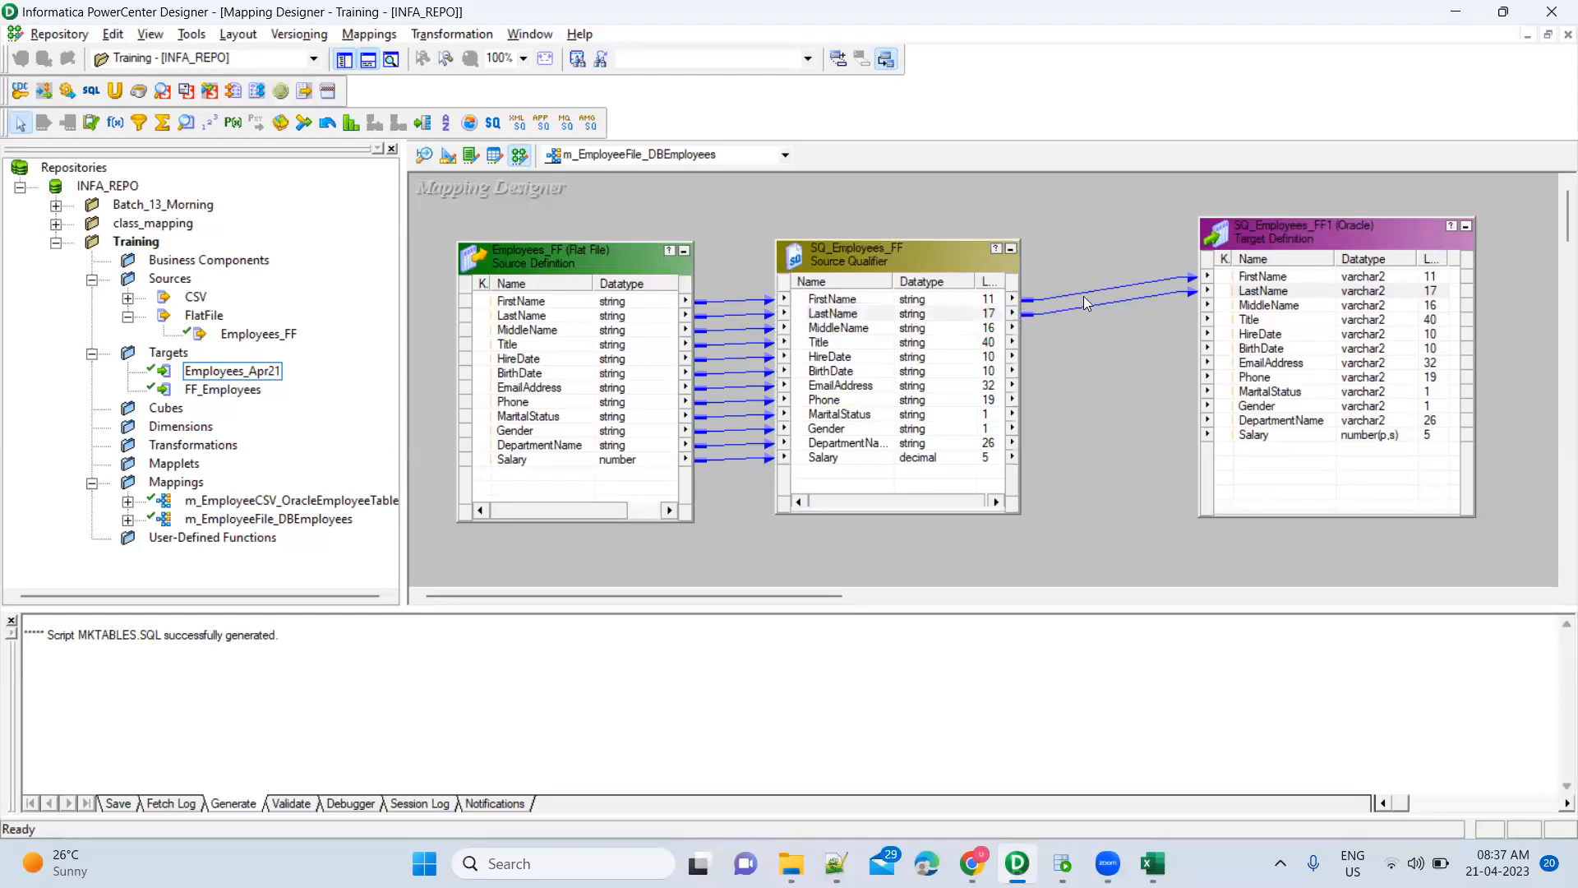
pyautogui.moveTo(1095, 335); pyautogui.dragTo(1073, 262)
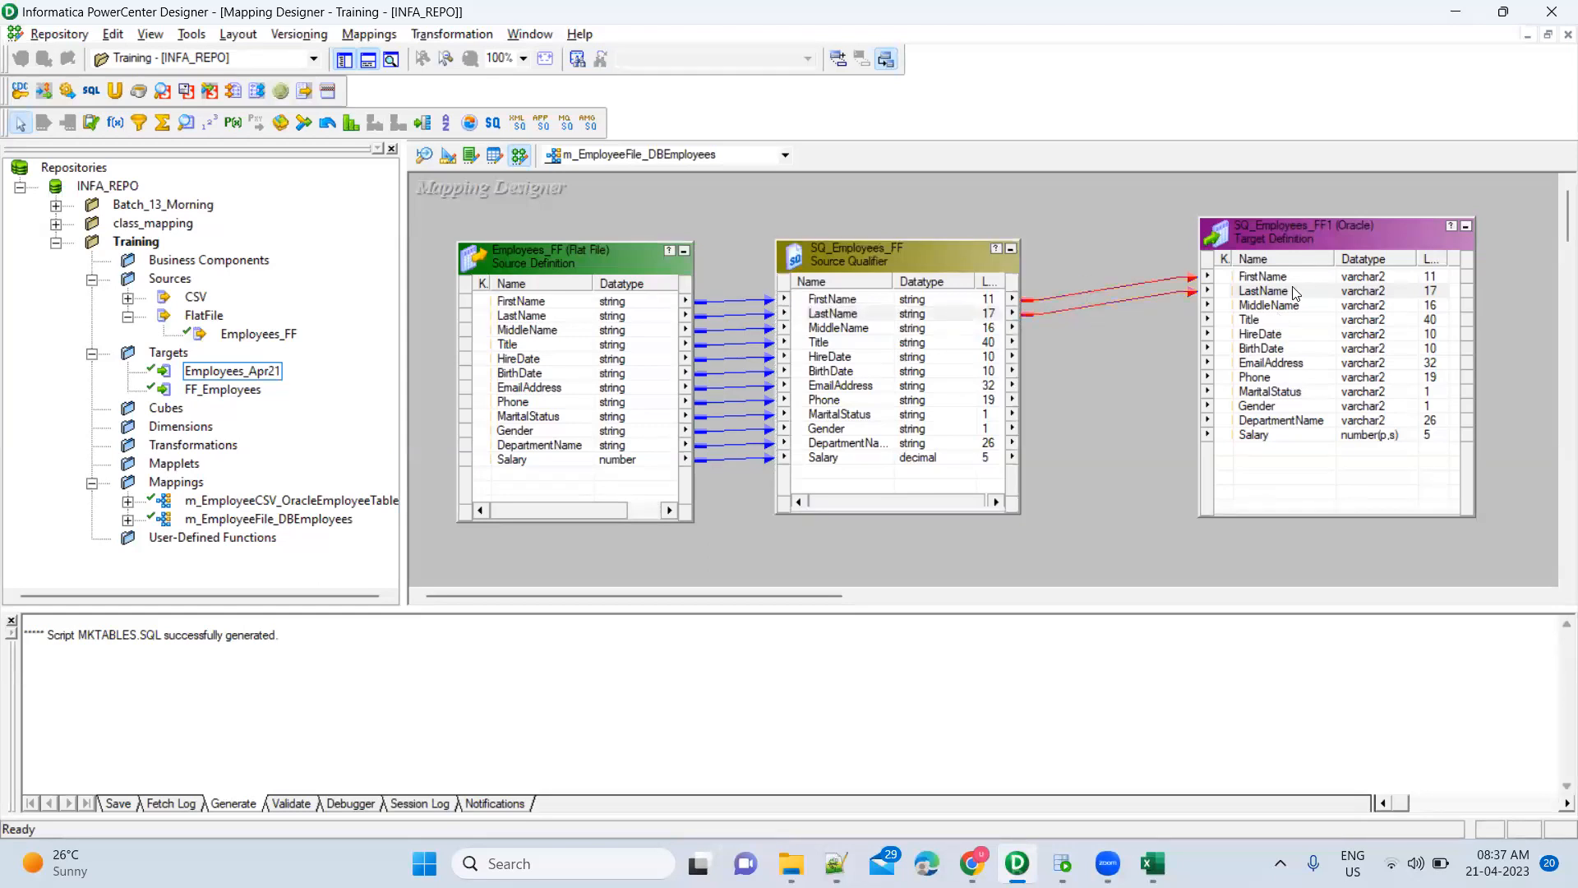
pyautogui.click(1287, 294)
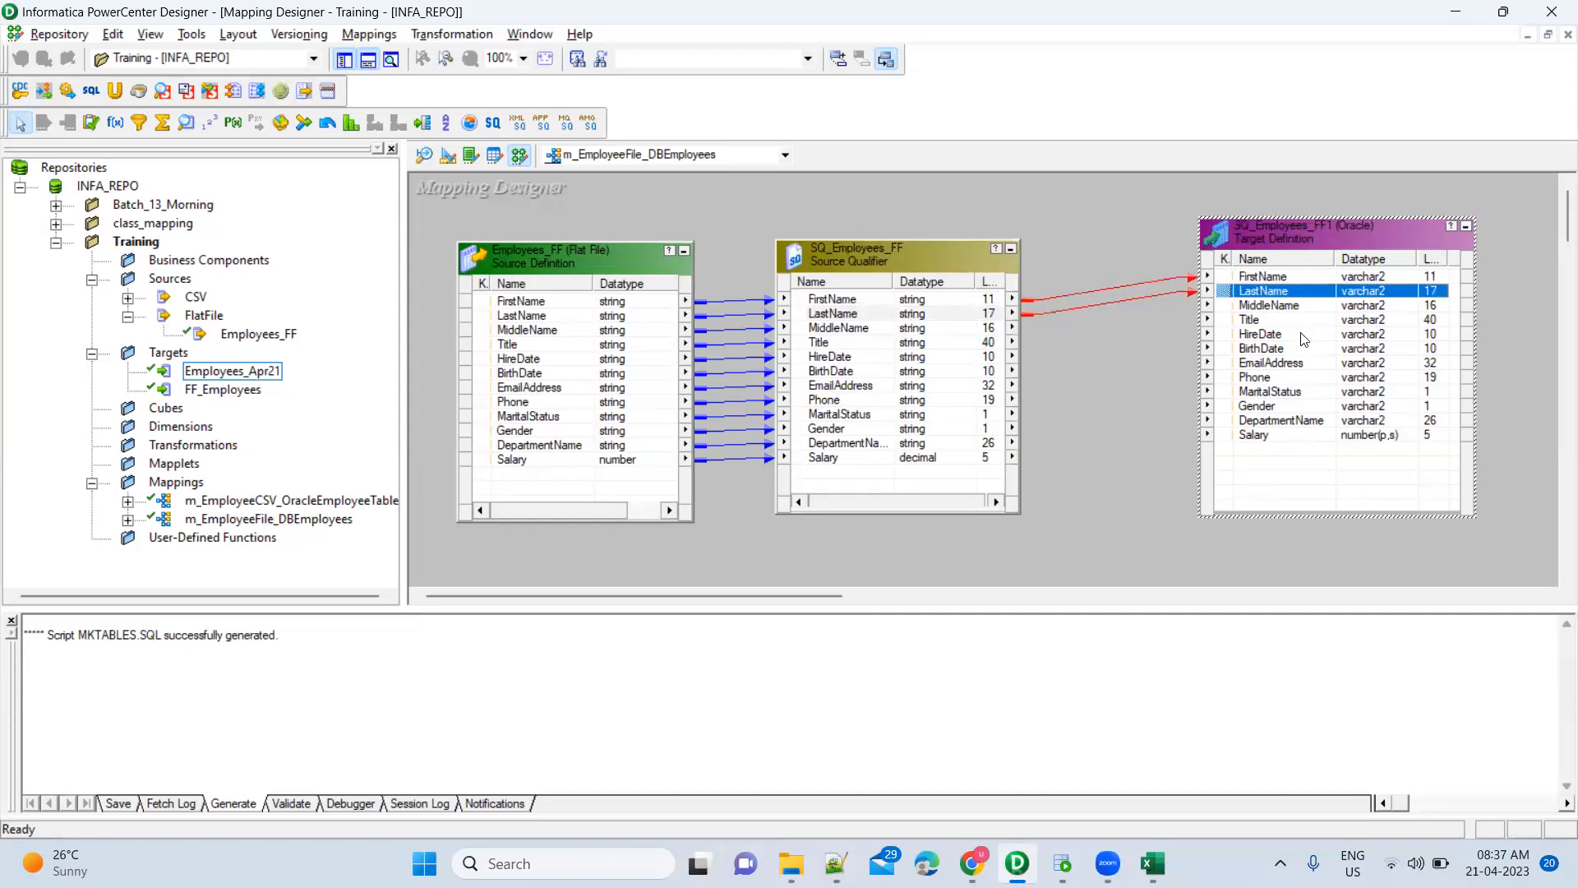
pyautogui.click(1118, 334)
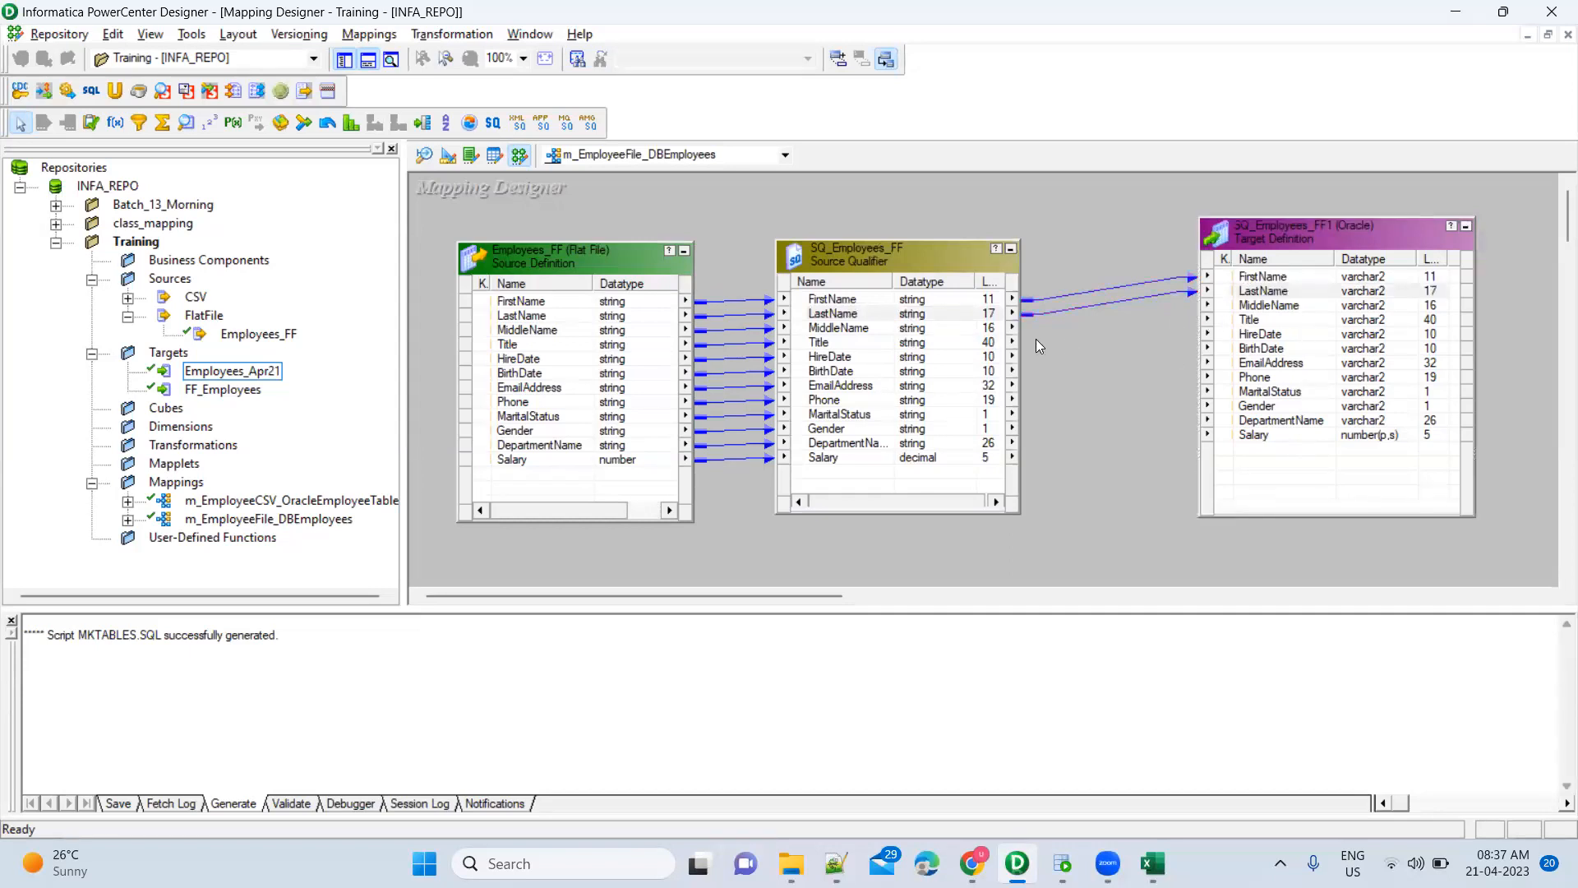
# Link MiddleName and Title from the source qualifier to their matching target ports
pyautogui.click(1275, 308)
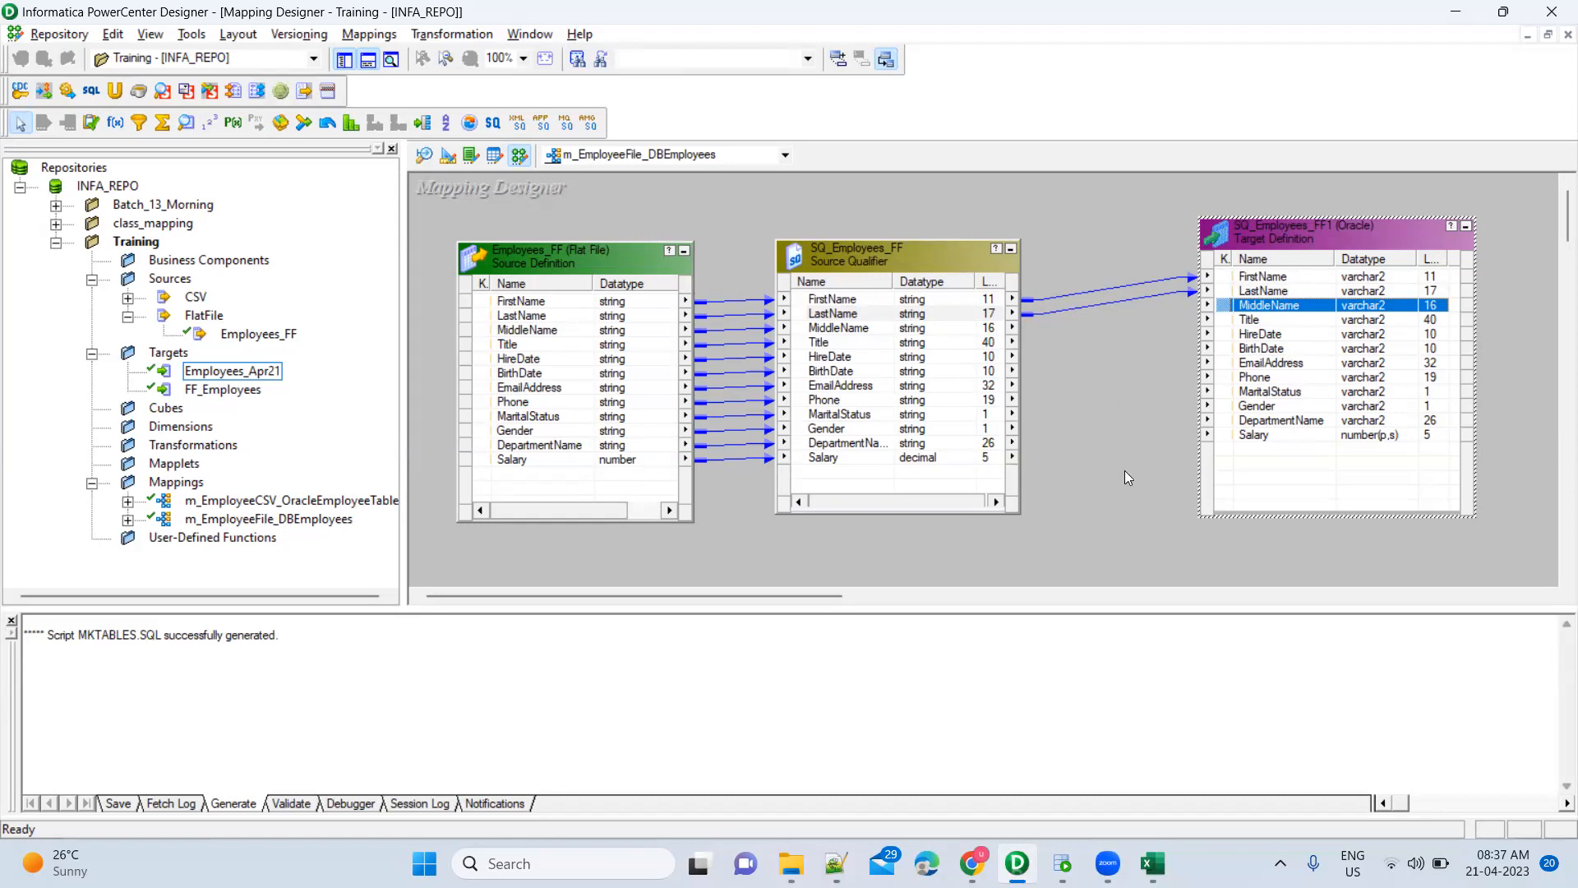
pyautogui.click(834, 328)
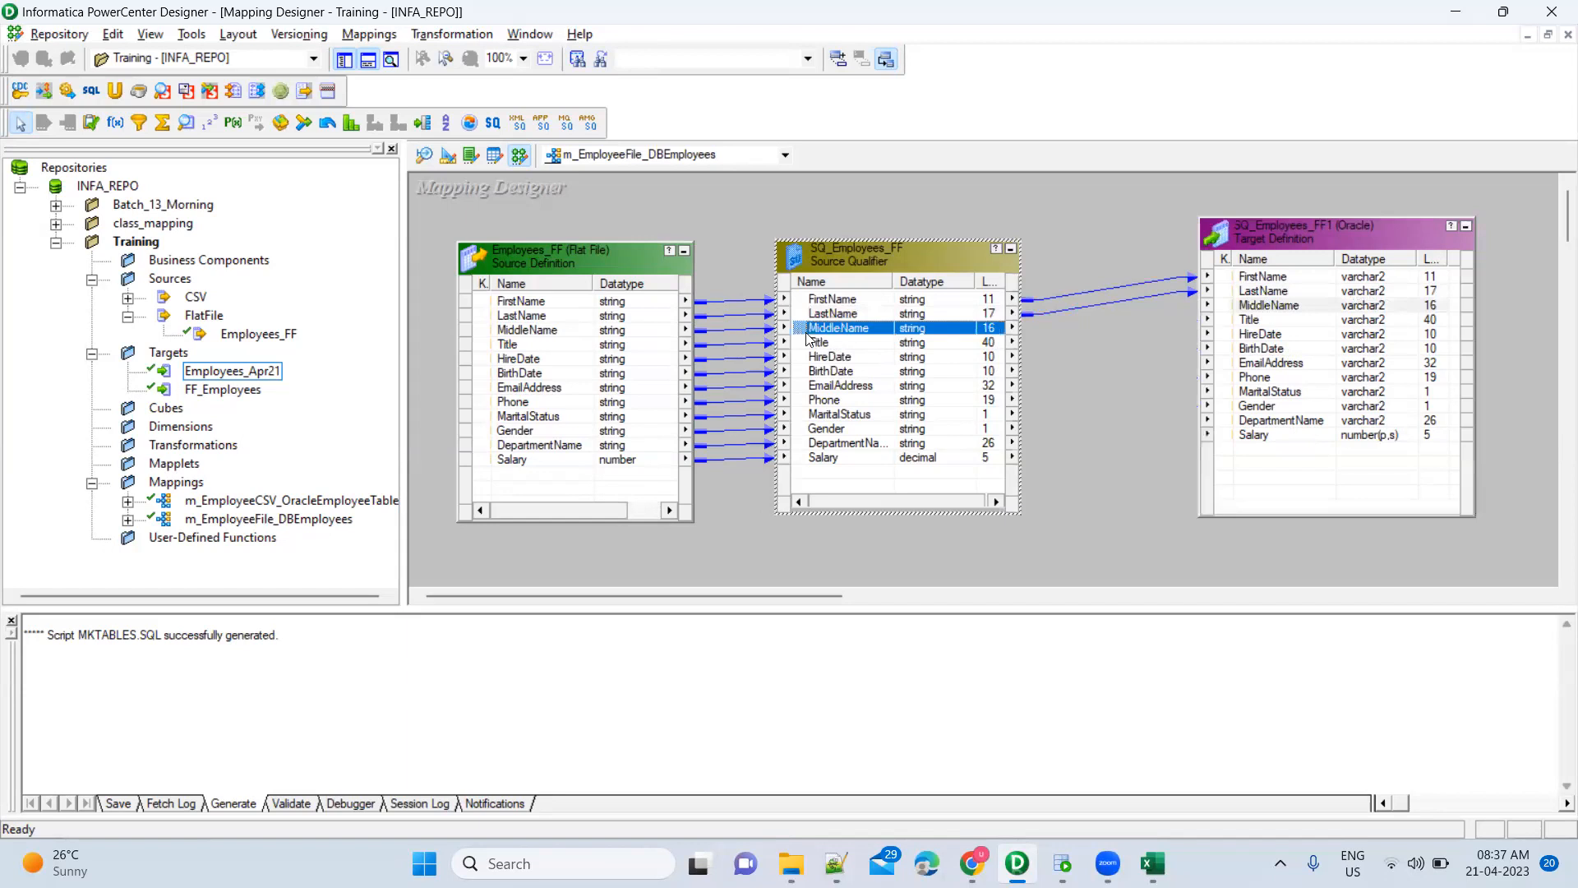
pyautogui.moveTo(803, 334); pyautogui.dragTo(1270, 311)
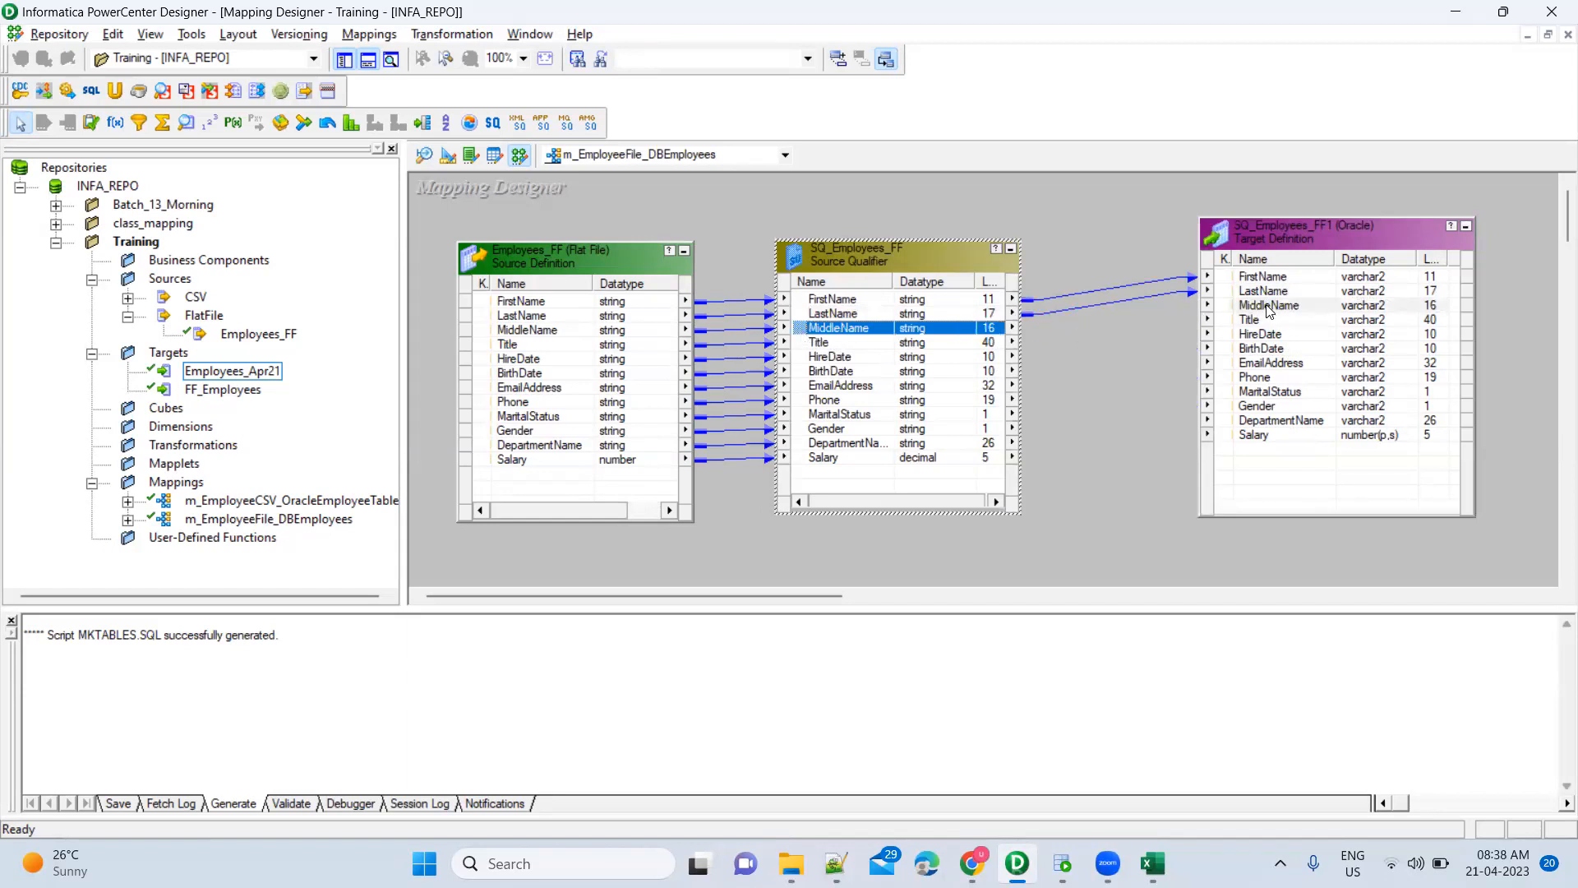
pyautogui.click(1166, 322)
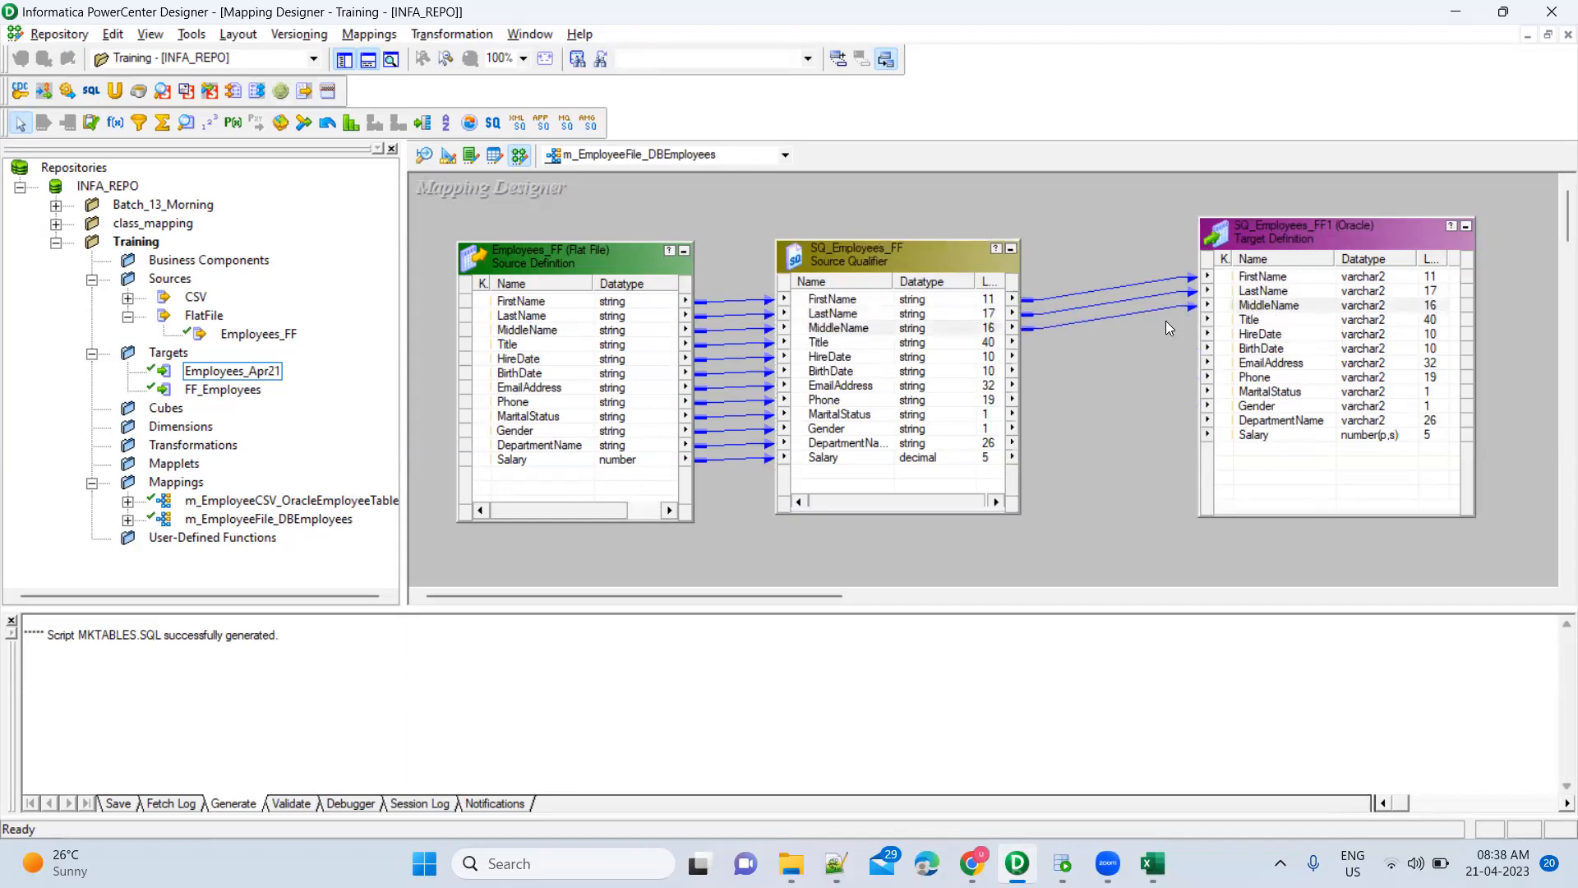
pyautogui.click(876, 345)
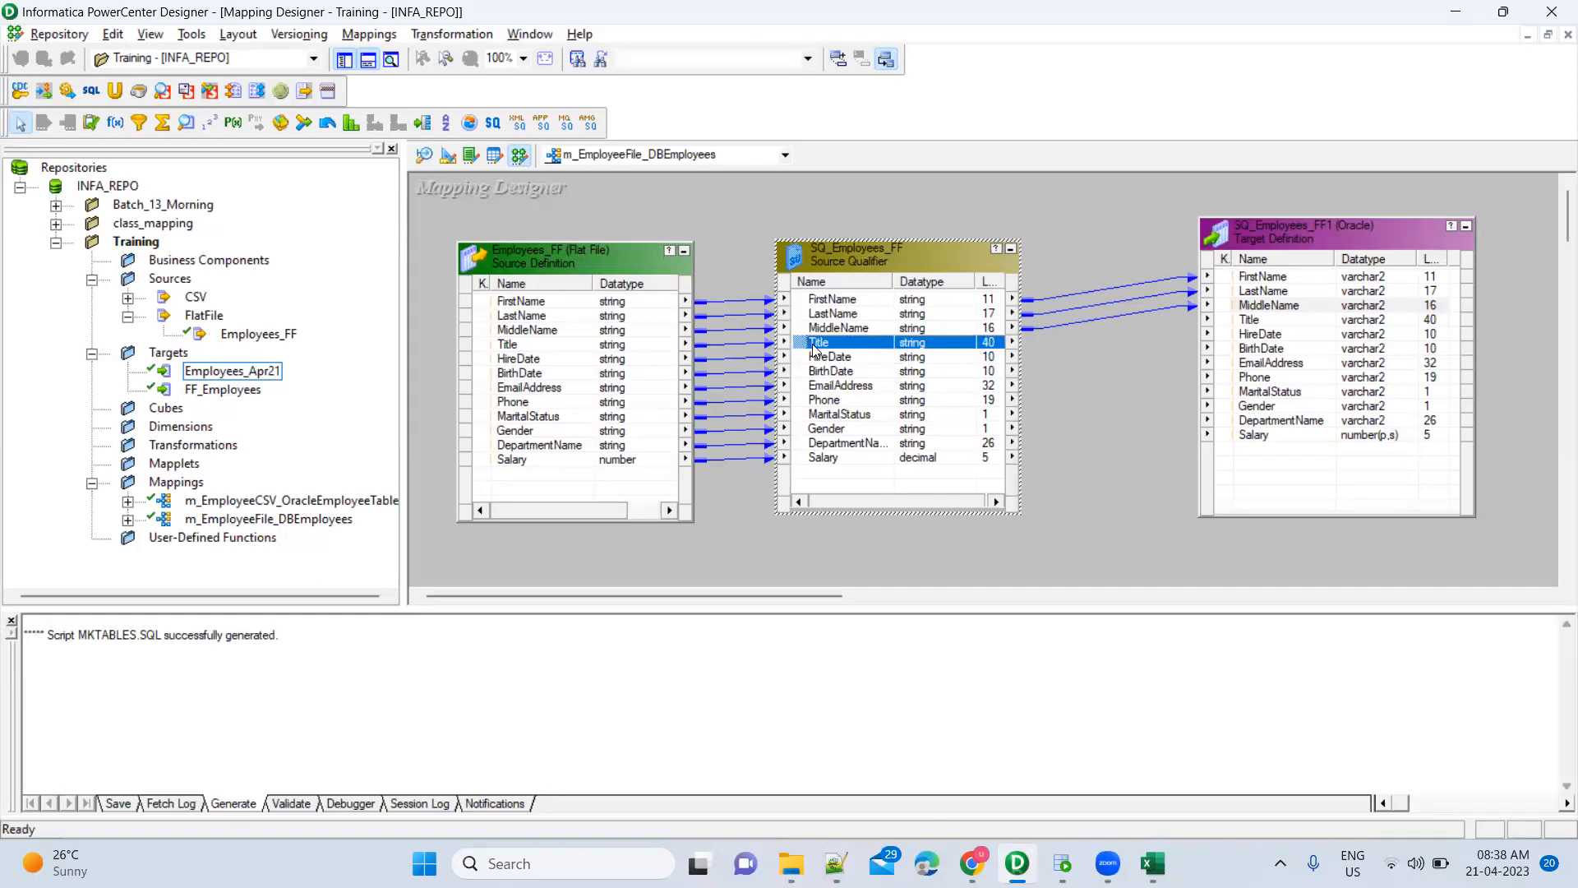
pyautogui.moveTo(814, 349); pyautogui.dragTo(1258, 319)
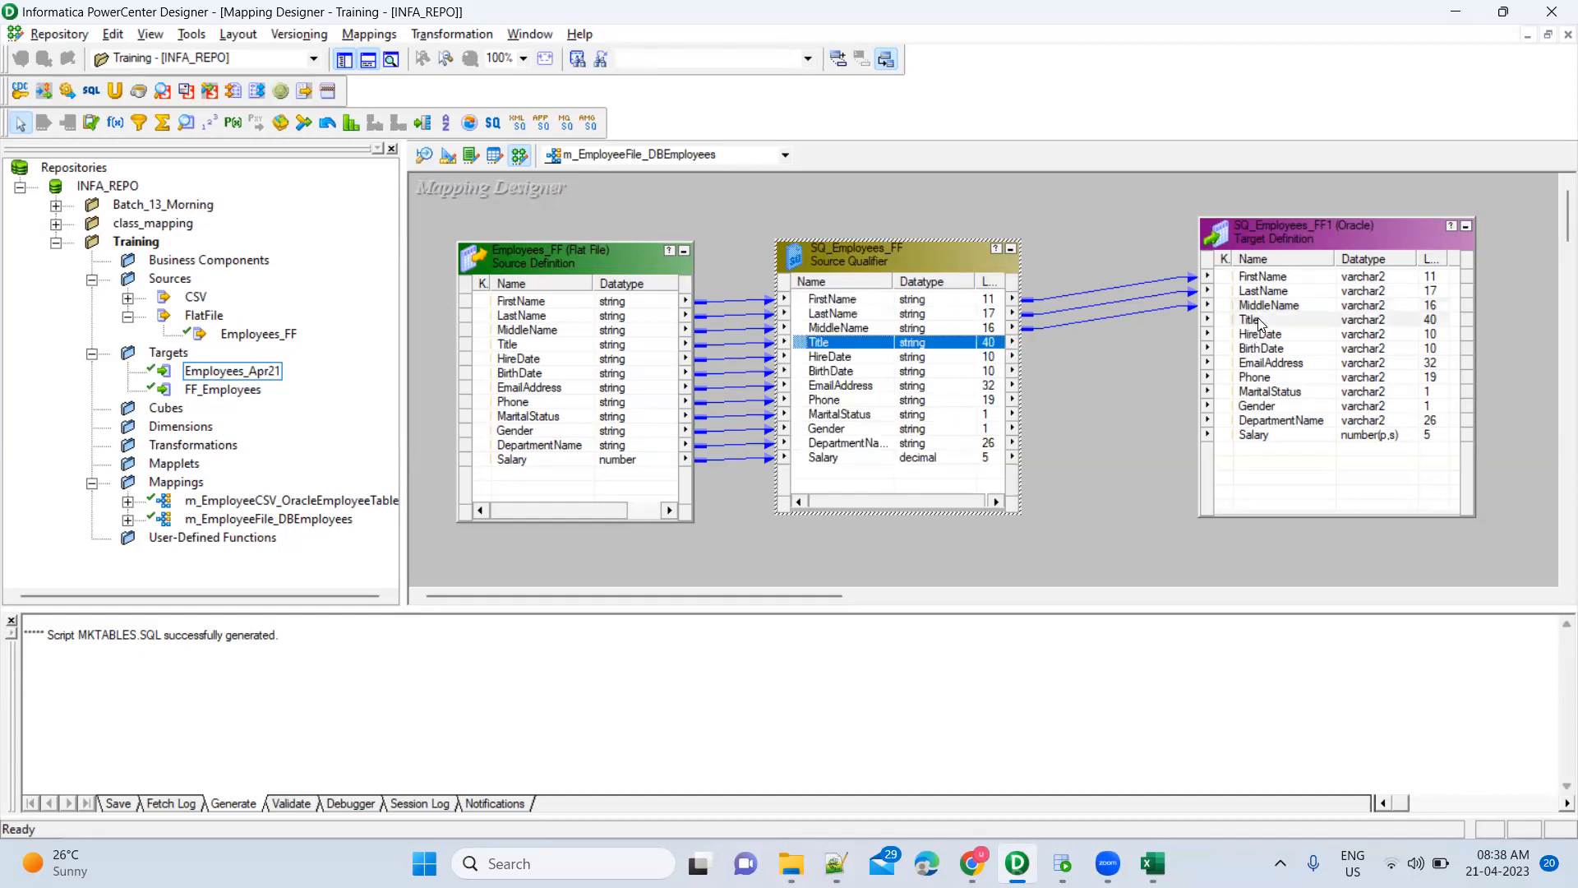
# Link HireDate, then the BirthDate-through-Salary port block, to the matching target columns starting at BirthDate
pyautogui.click(936, 362)
pyautogui.moveTo(803, 363); pyautogui.dragTo(1257, 337)
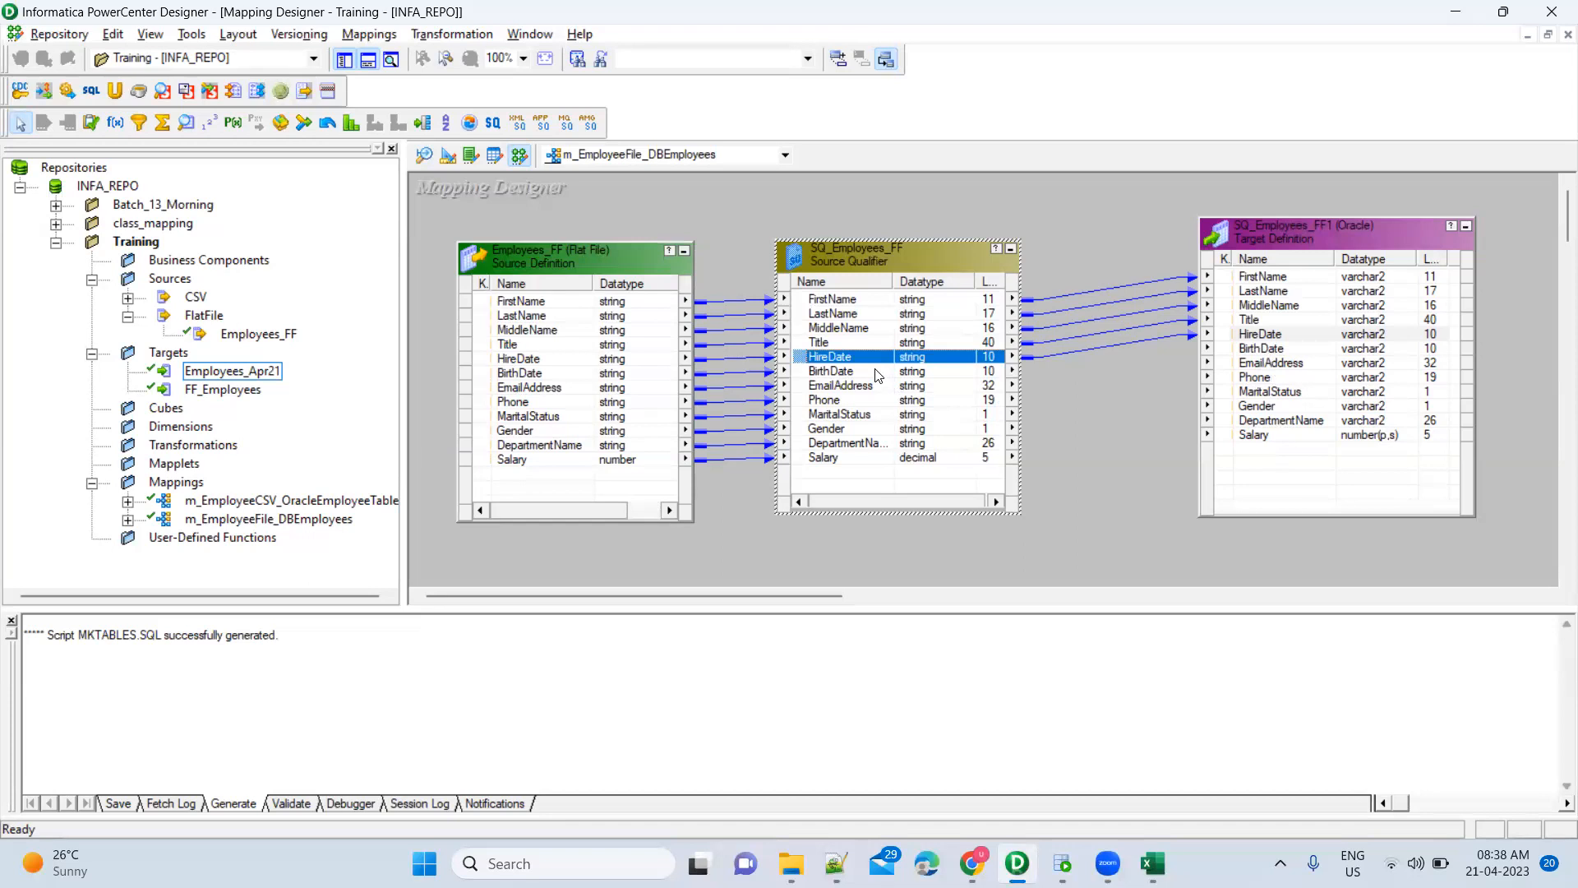
pyautogui.press('Down')
pyautogui.keyDown('shift'); pyautogui.click(859, 458); pyautogui.keyUp('shift')
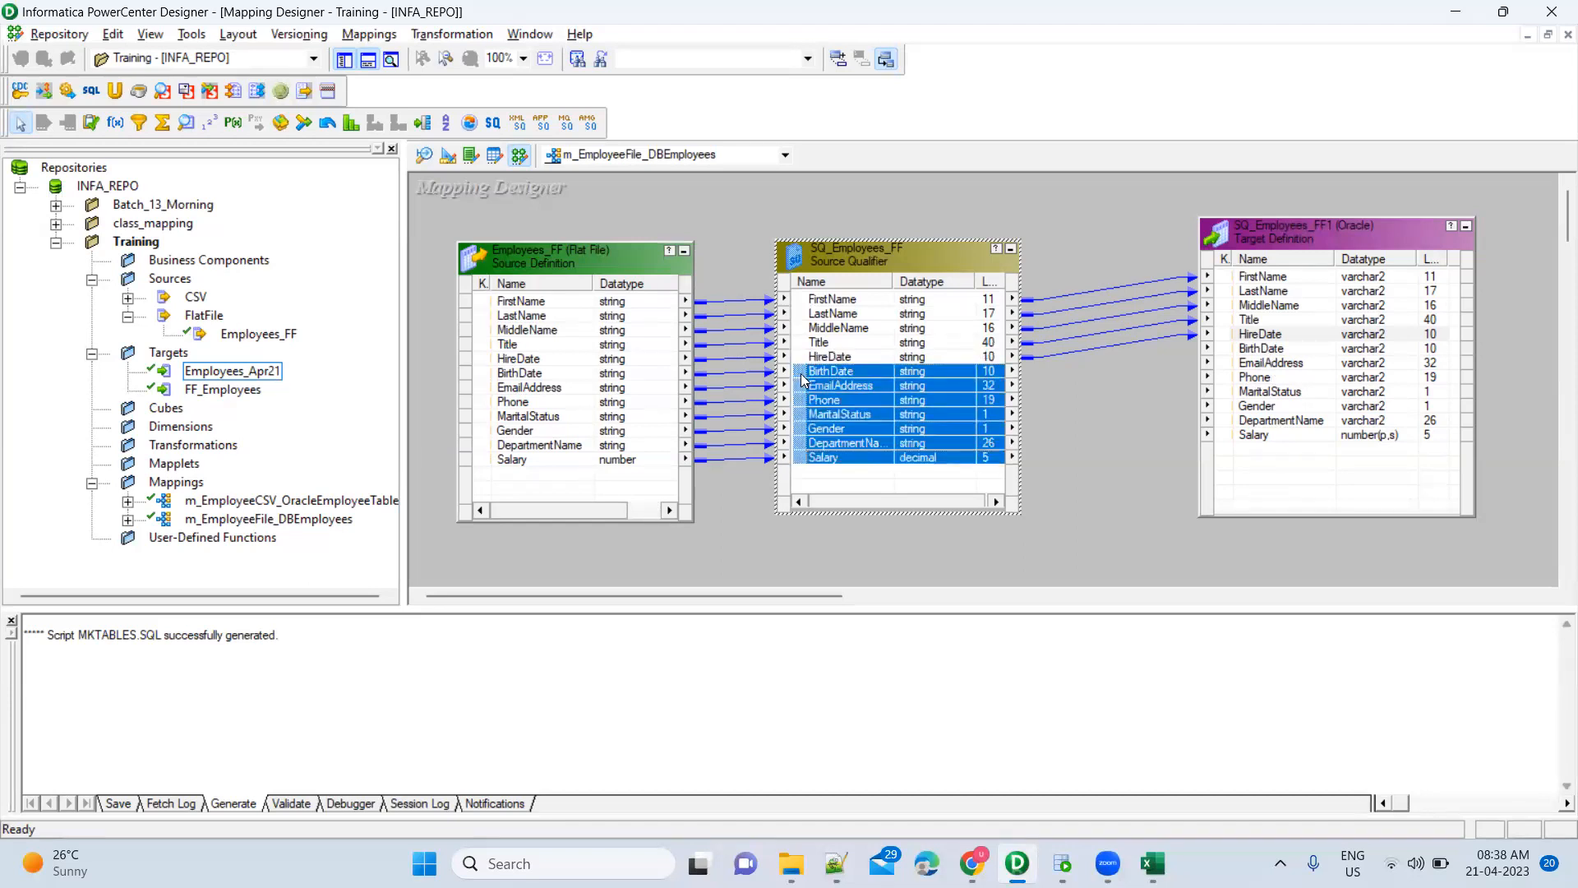
pyautogui.moveTo(804, 380); pyautogui.dragTo(1264, 353)
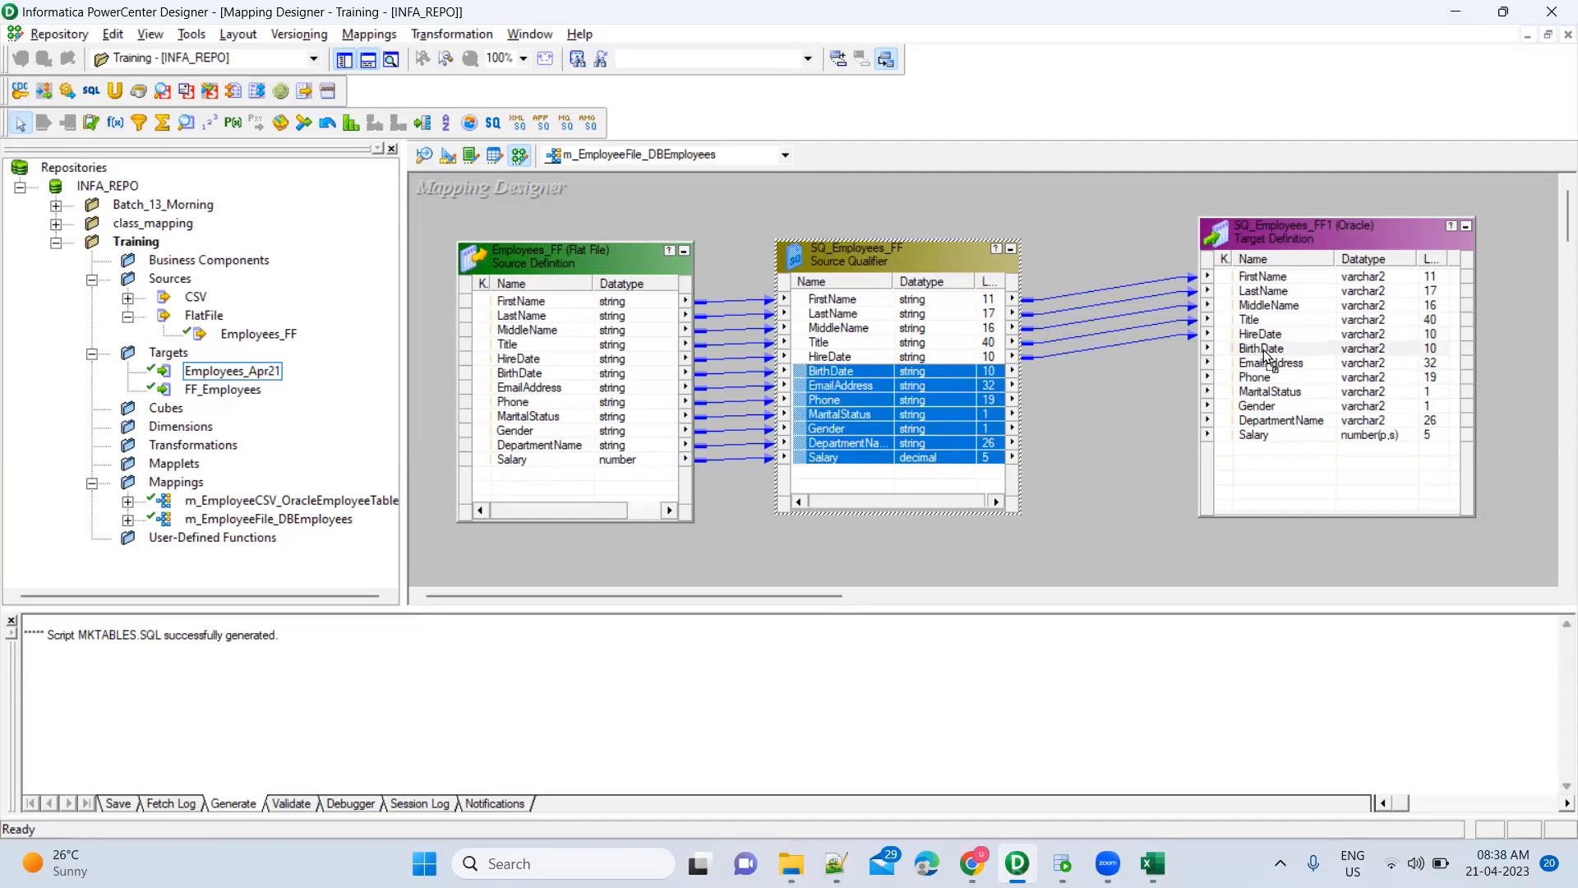
pyautogui.moveTo(1264, 351); pyautogui.dragTo(1264, 349)
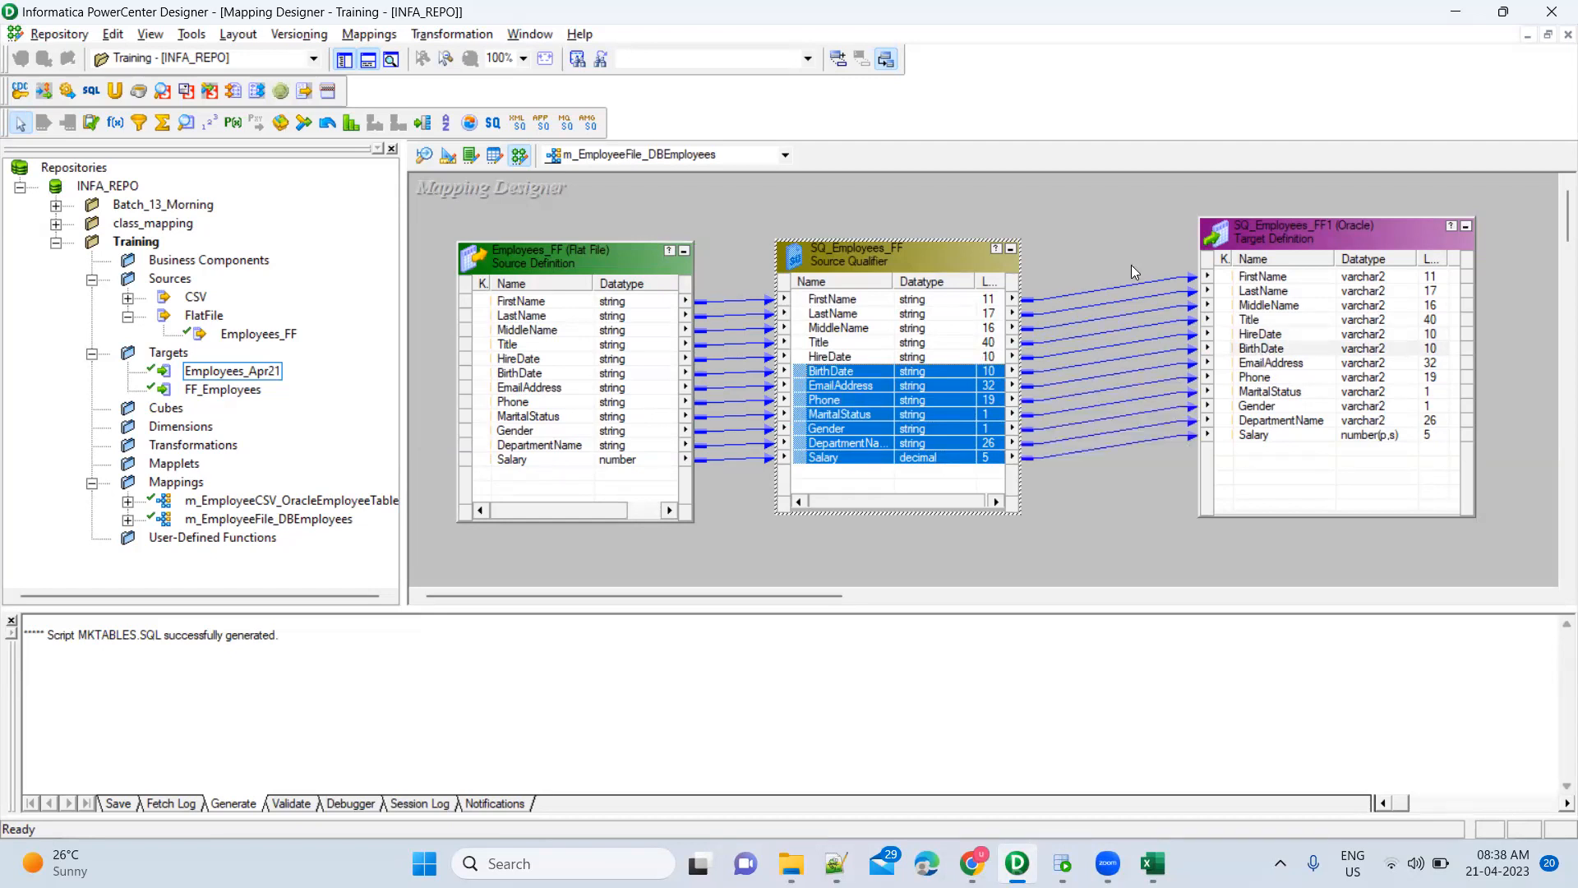
pyautogui.click(1141, 485)
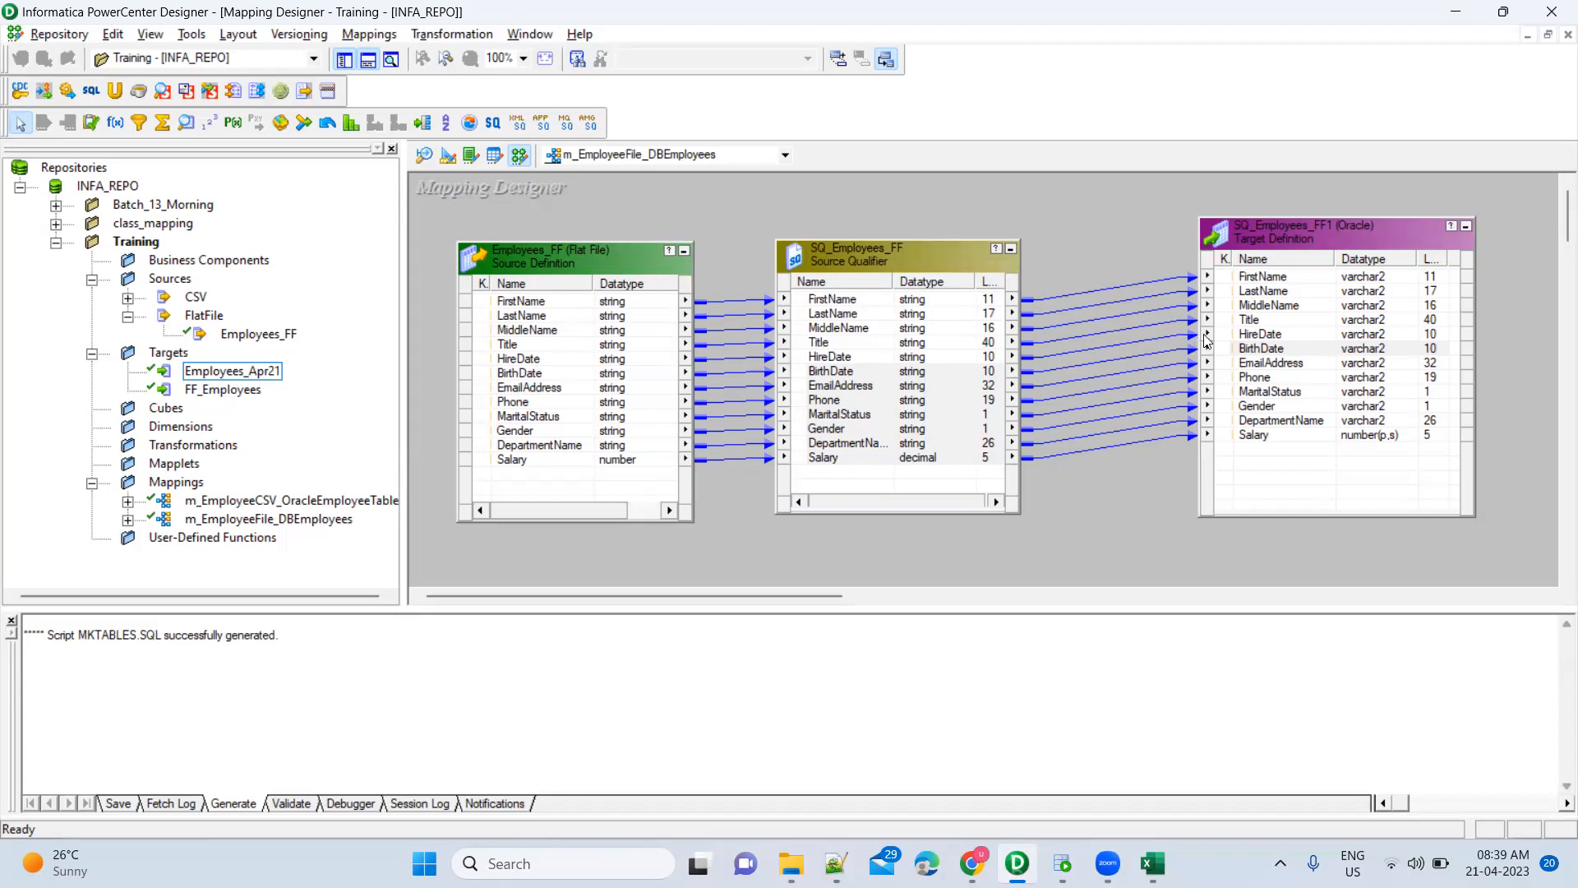
# Inspect the HireDate, Phone and MaritalStatus-through-Salary connections between Source Qualifier and target
pyautogui.click(1314, 340)
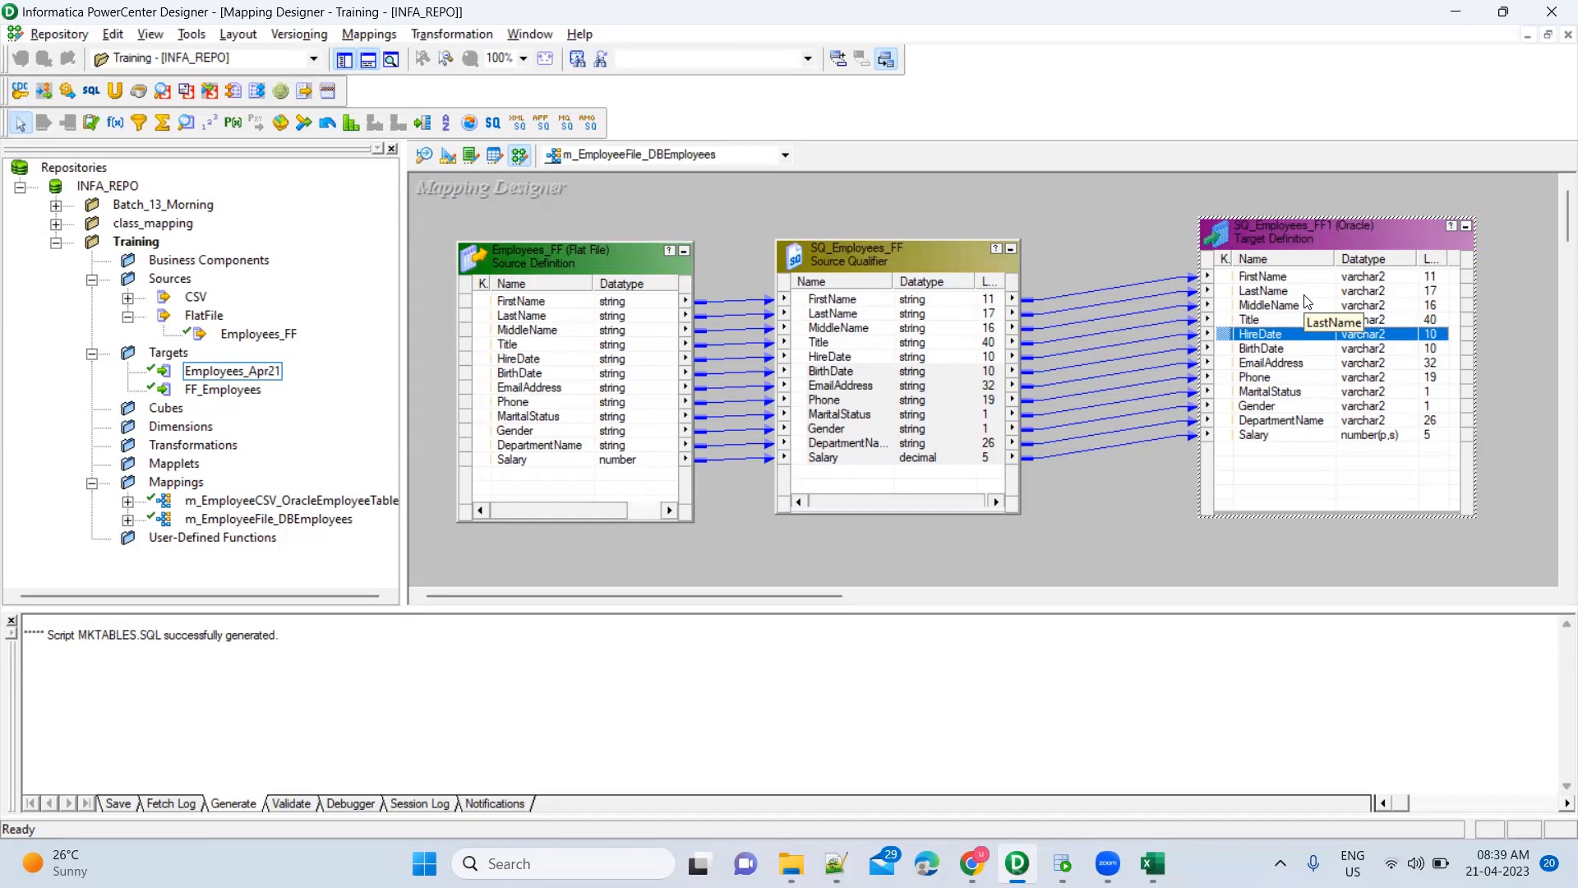
pyautogui.click(1029, 533)
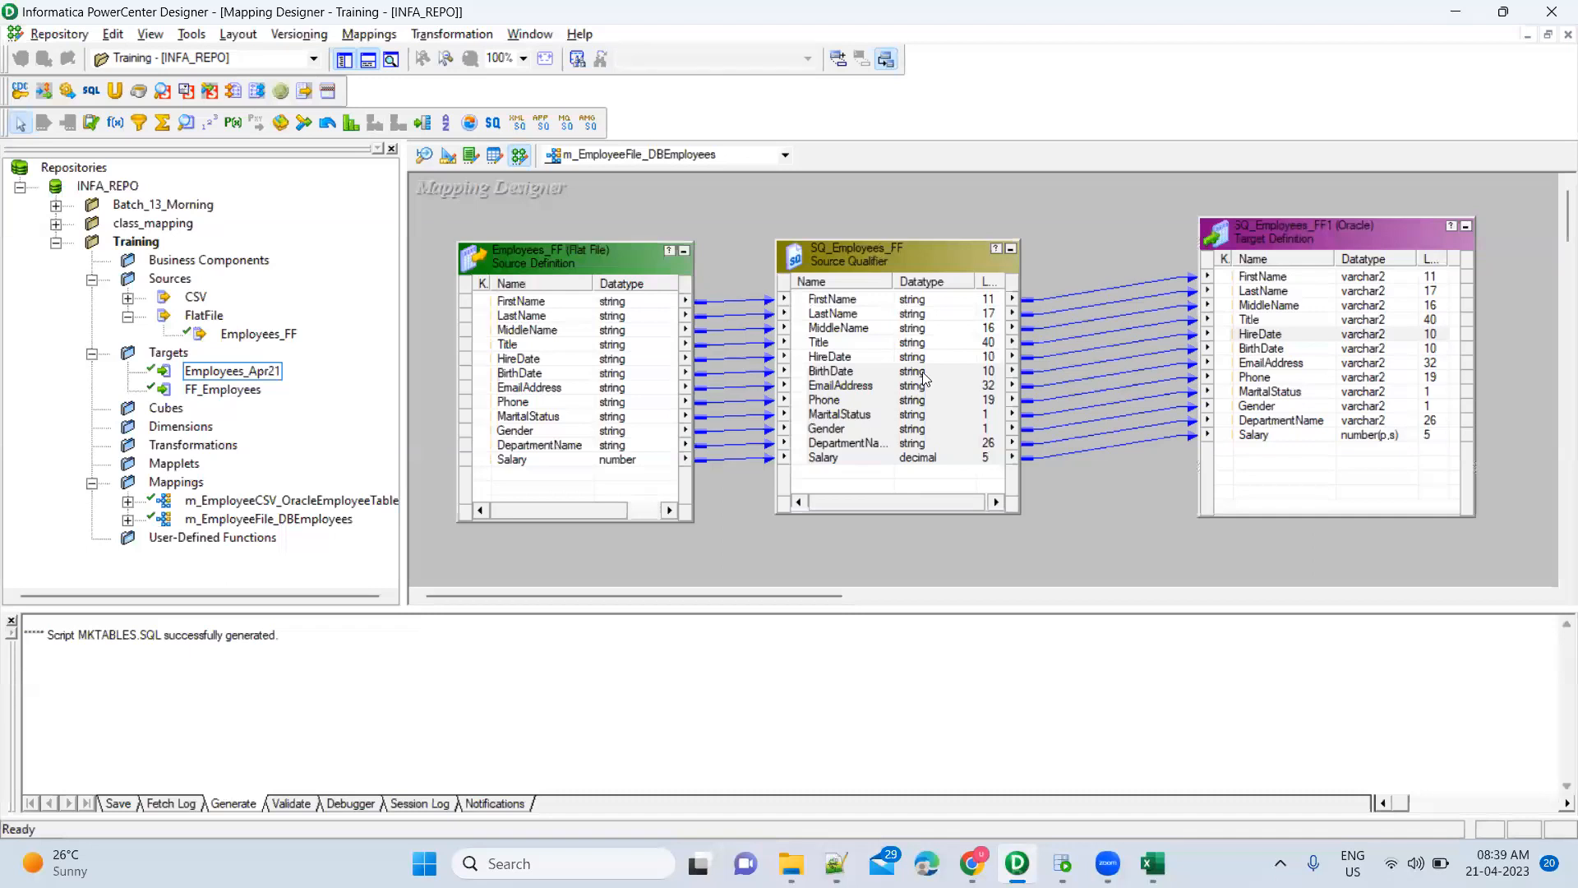
pyautogui.click(911, 460)
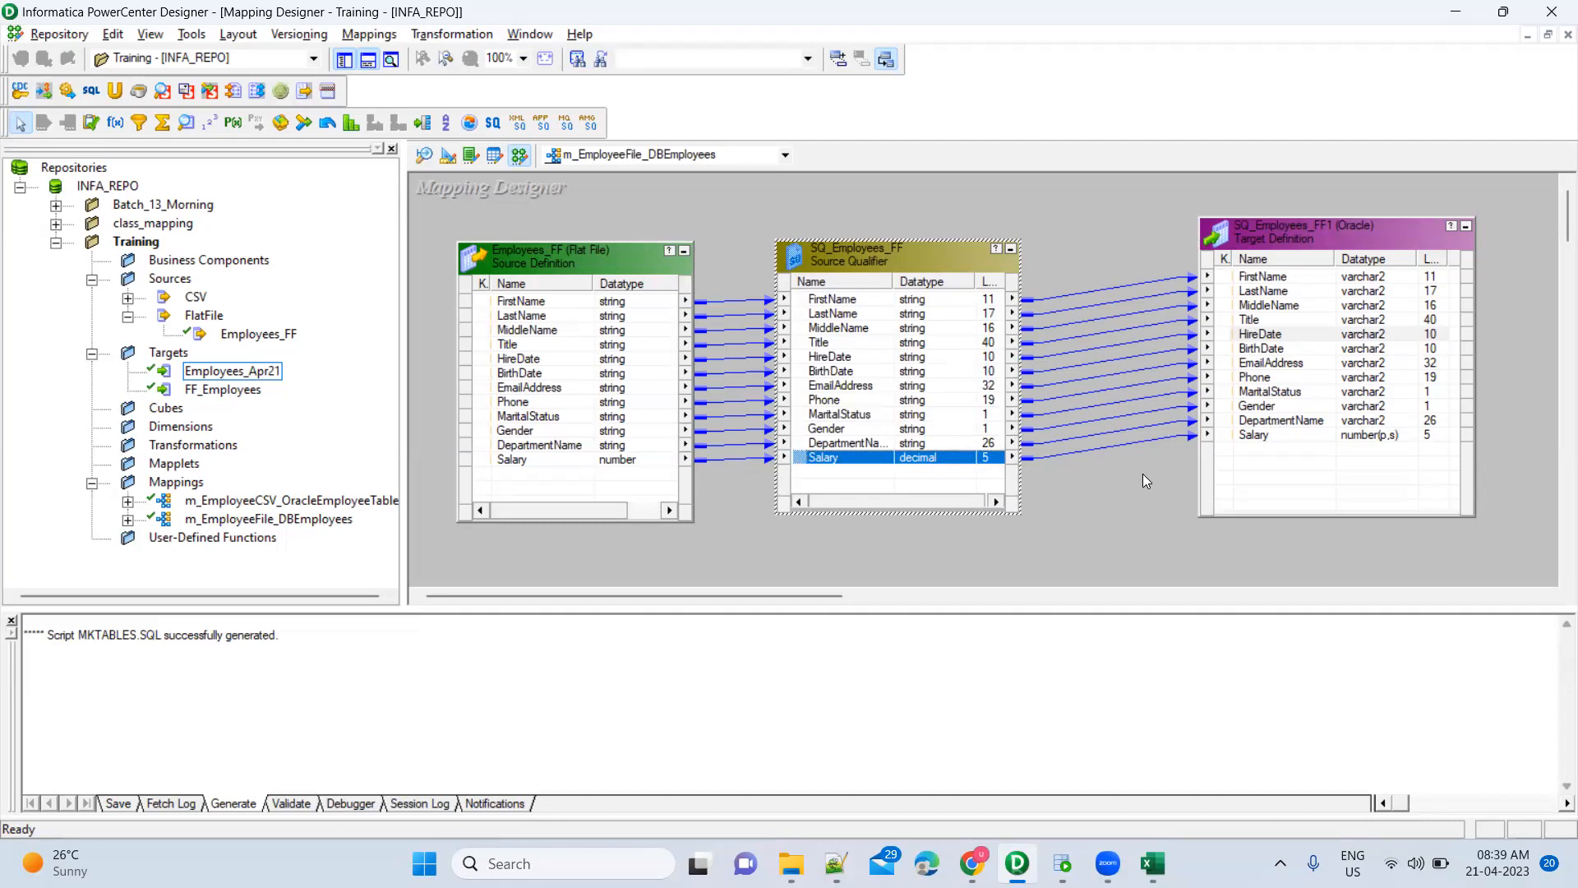
pyautogui.keyDown('shift'); pyautogui.click(898, 403); pyautogui.keyUp('shift')
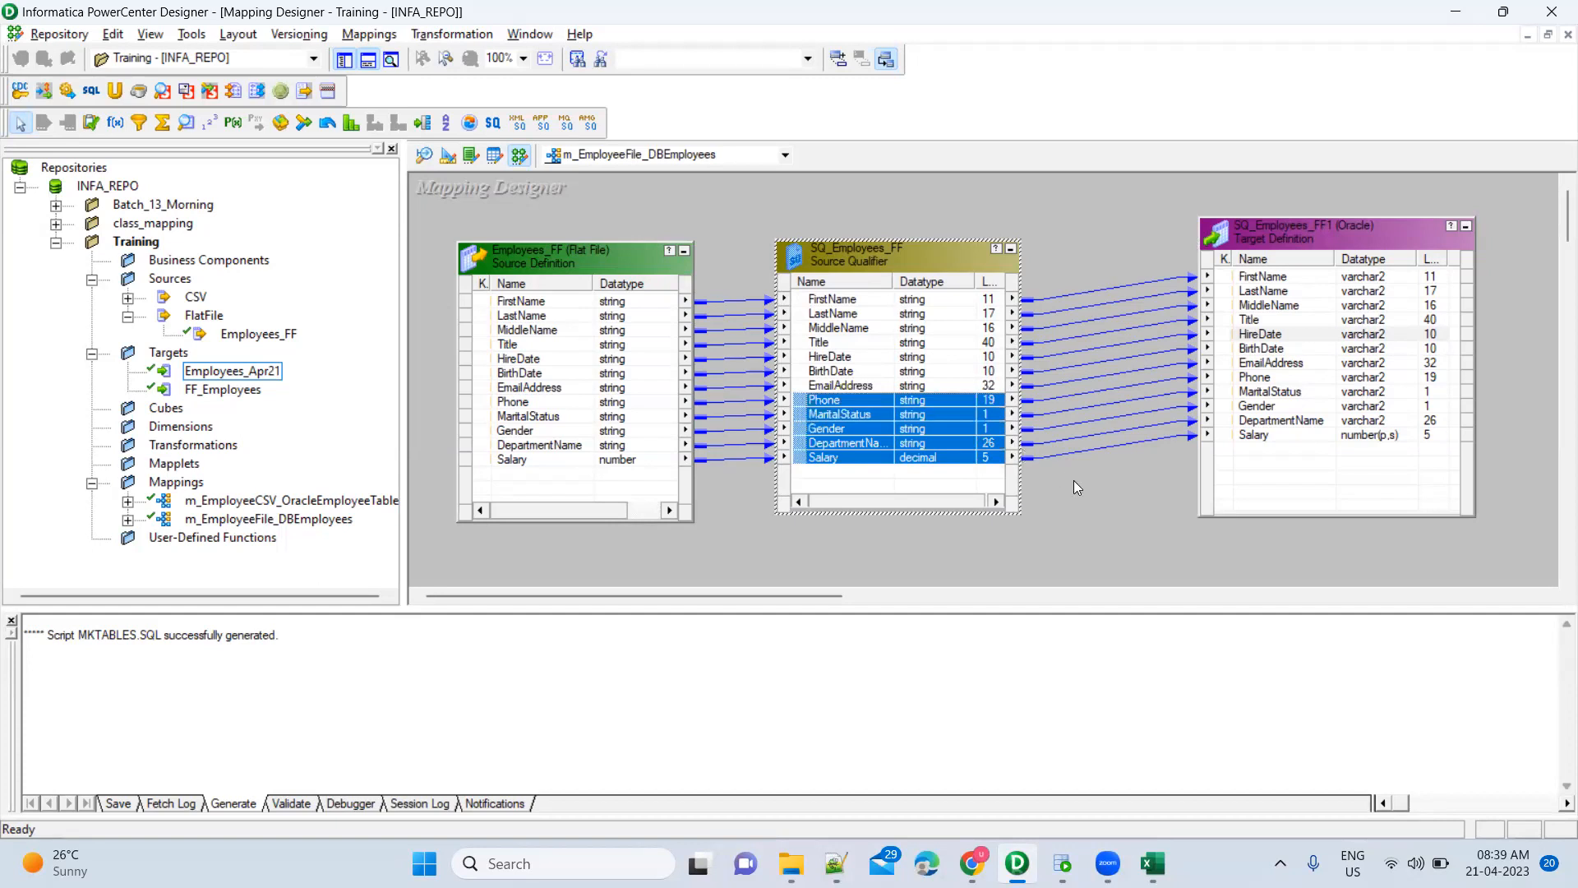
pyautogui.click(1260, 380)
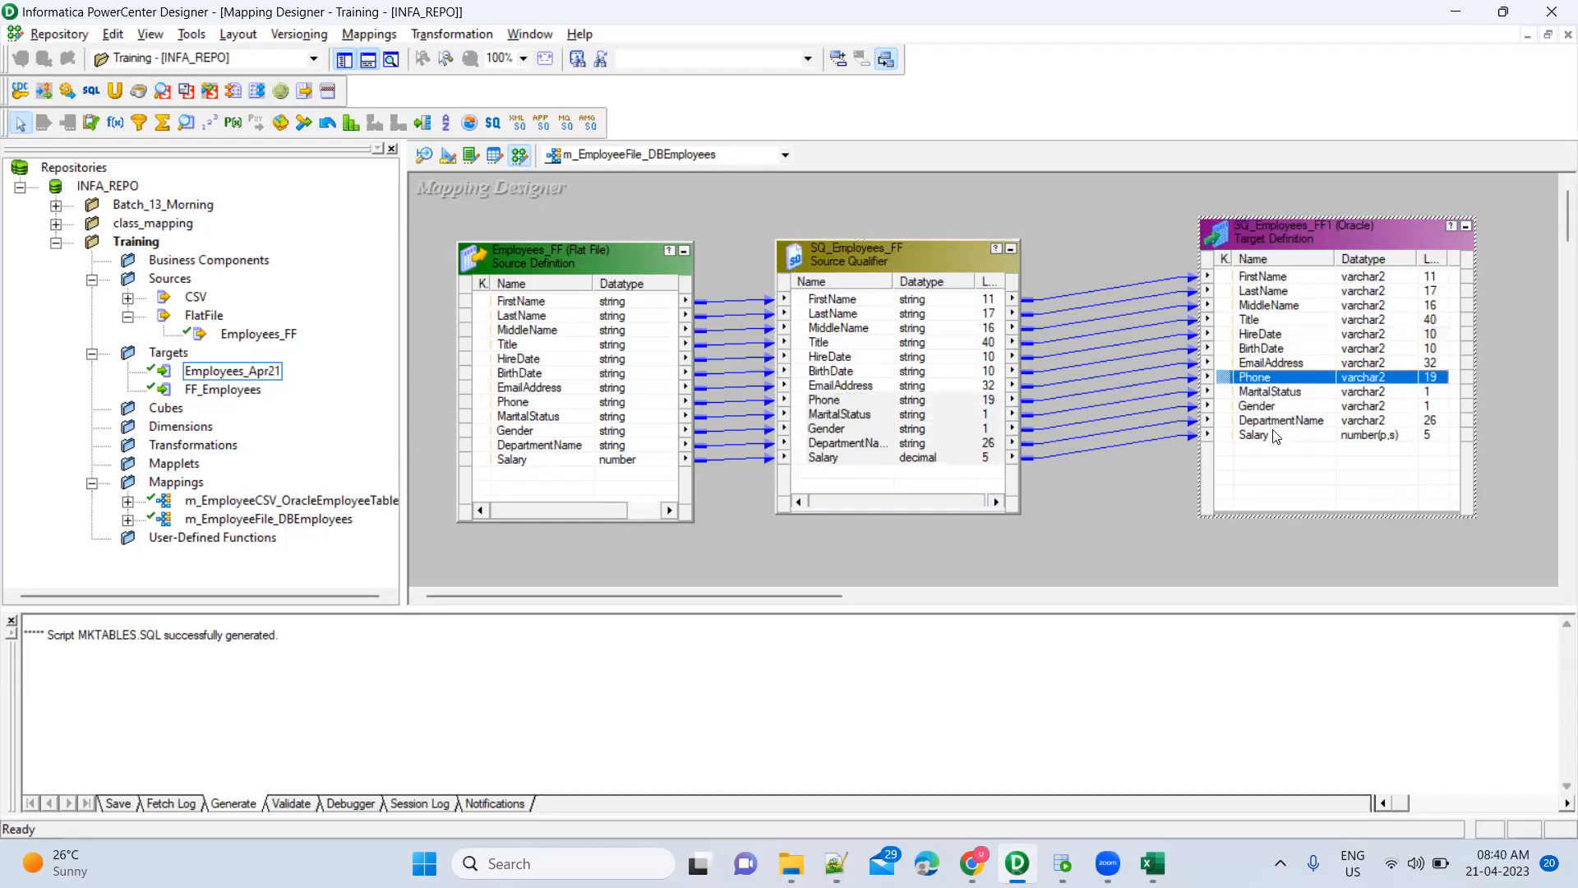
pyautogui.click(863, 400)
pyautogui.keyDown('shift'); pyautogui.click(859, 462); pyautogui.keyUp('shift')
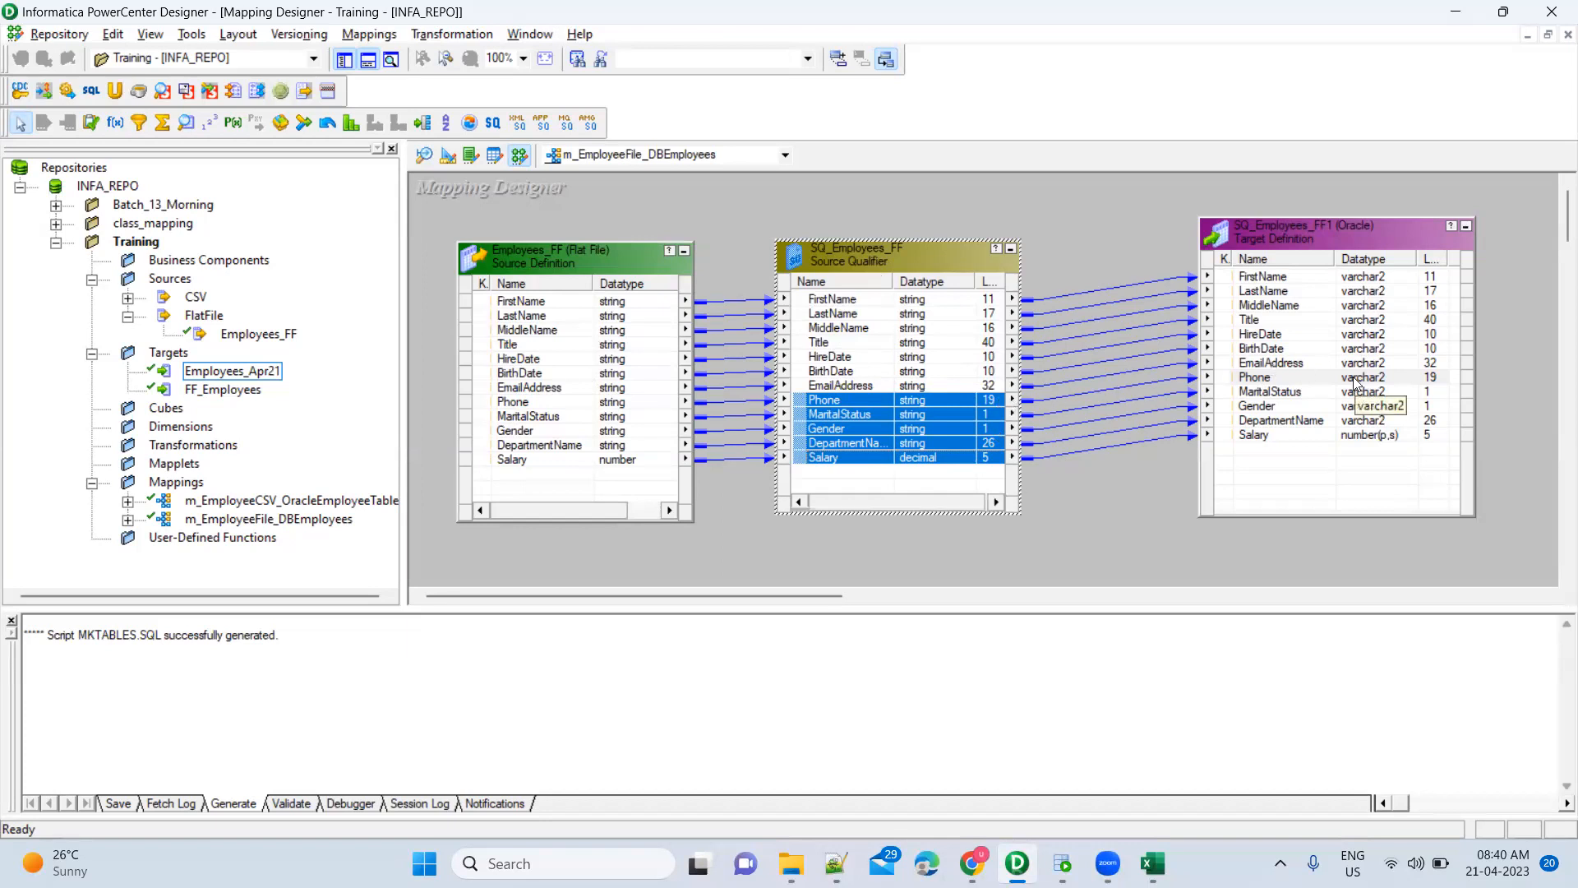
pyautogui.click(1286, 380)
pyautogui.click(921, 414)
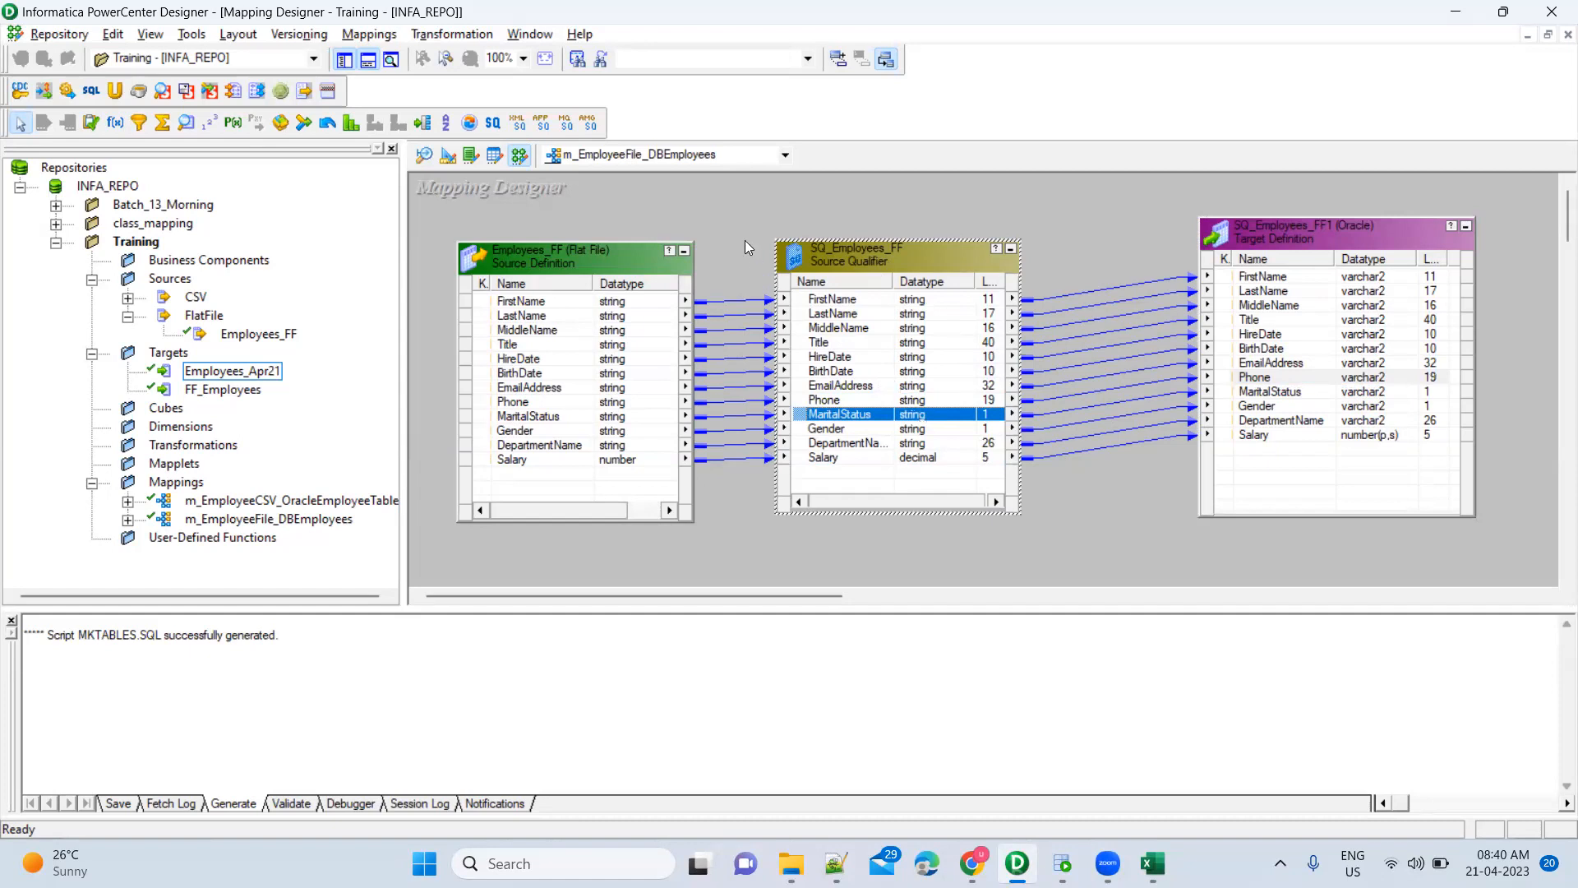
# Delete the Phone link between the Source Qualifier and target, then bring up SQL Developer
pyautogui.moveTo(745, 214); pyautogui.dragTo(1062, 549)
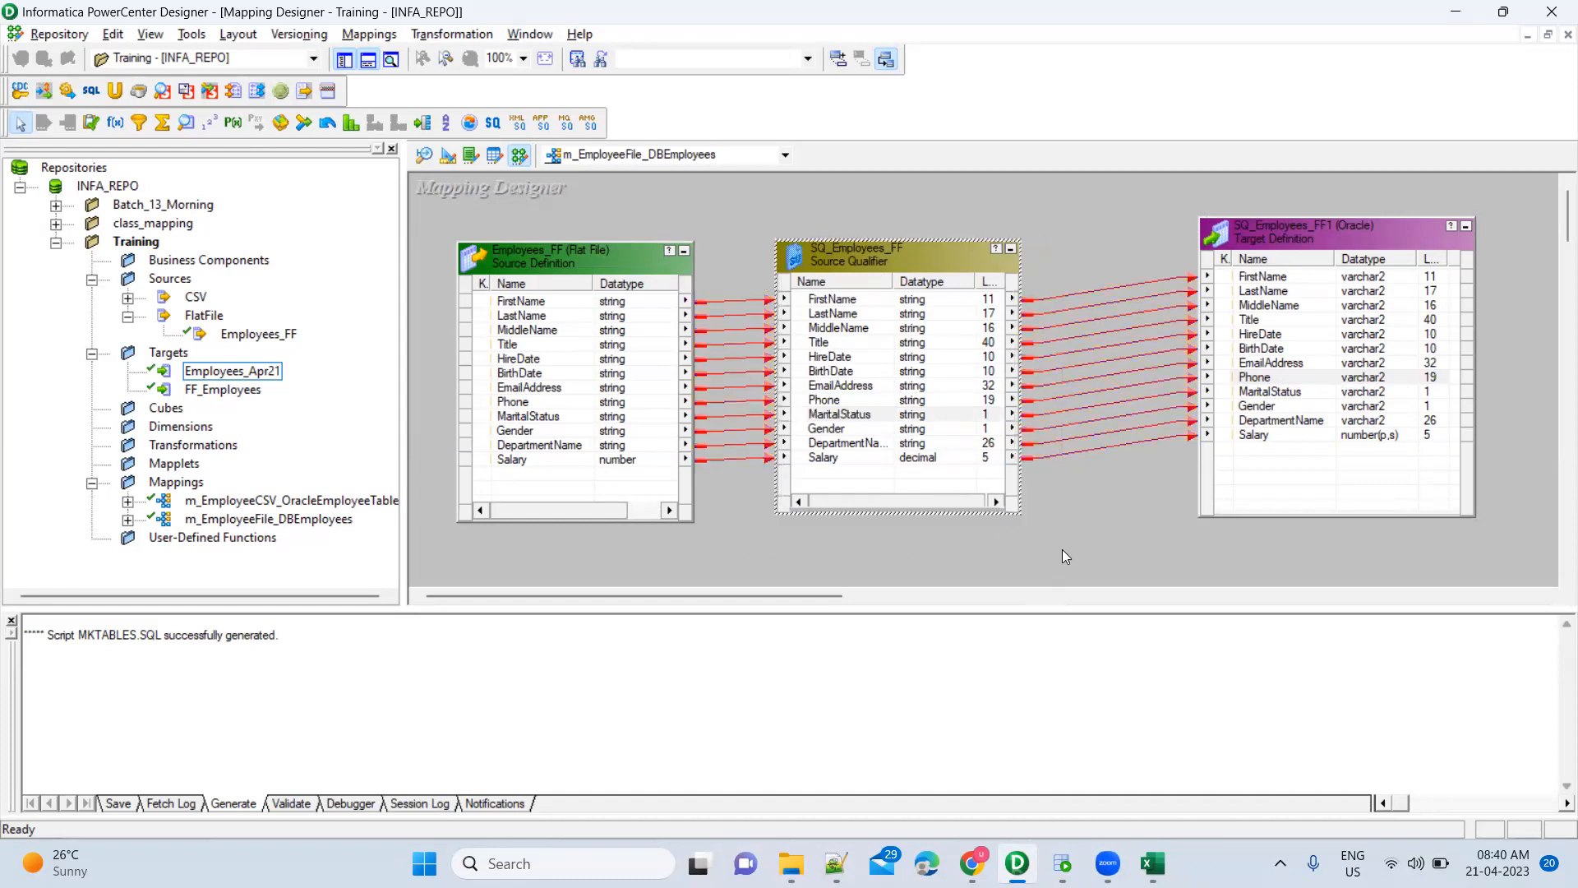
pyautogui.click(938, 356)
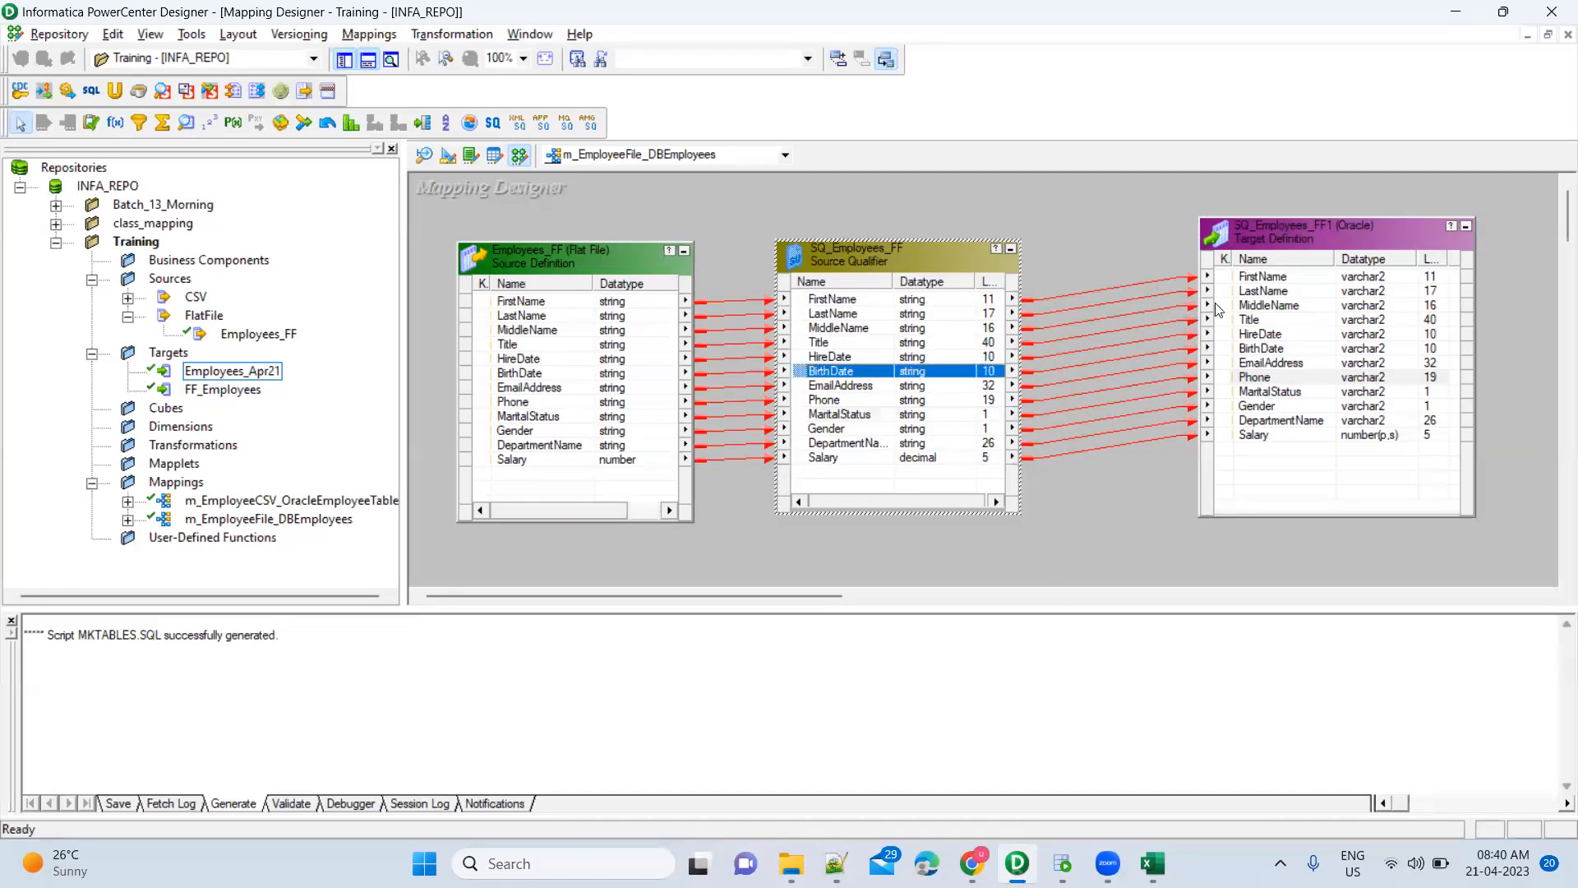
pyautogui.click(1266, 333)
pyautogui.click(863, 401)
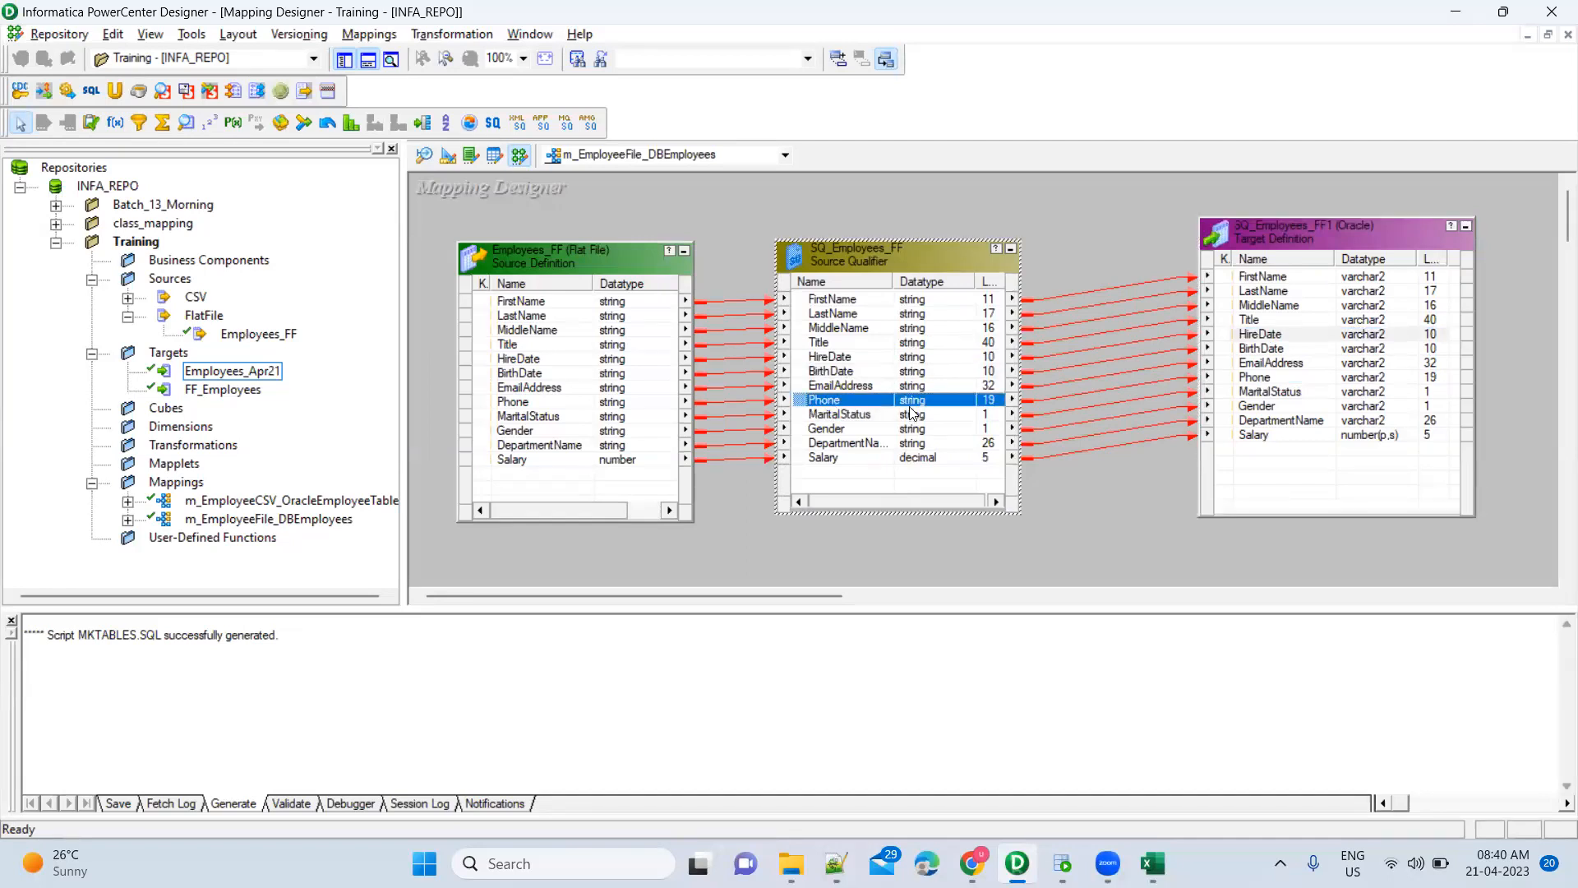
pyautogui.click(1266, 379)
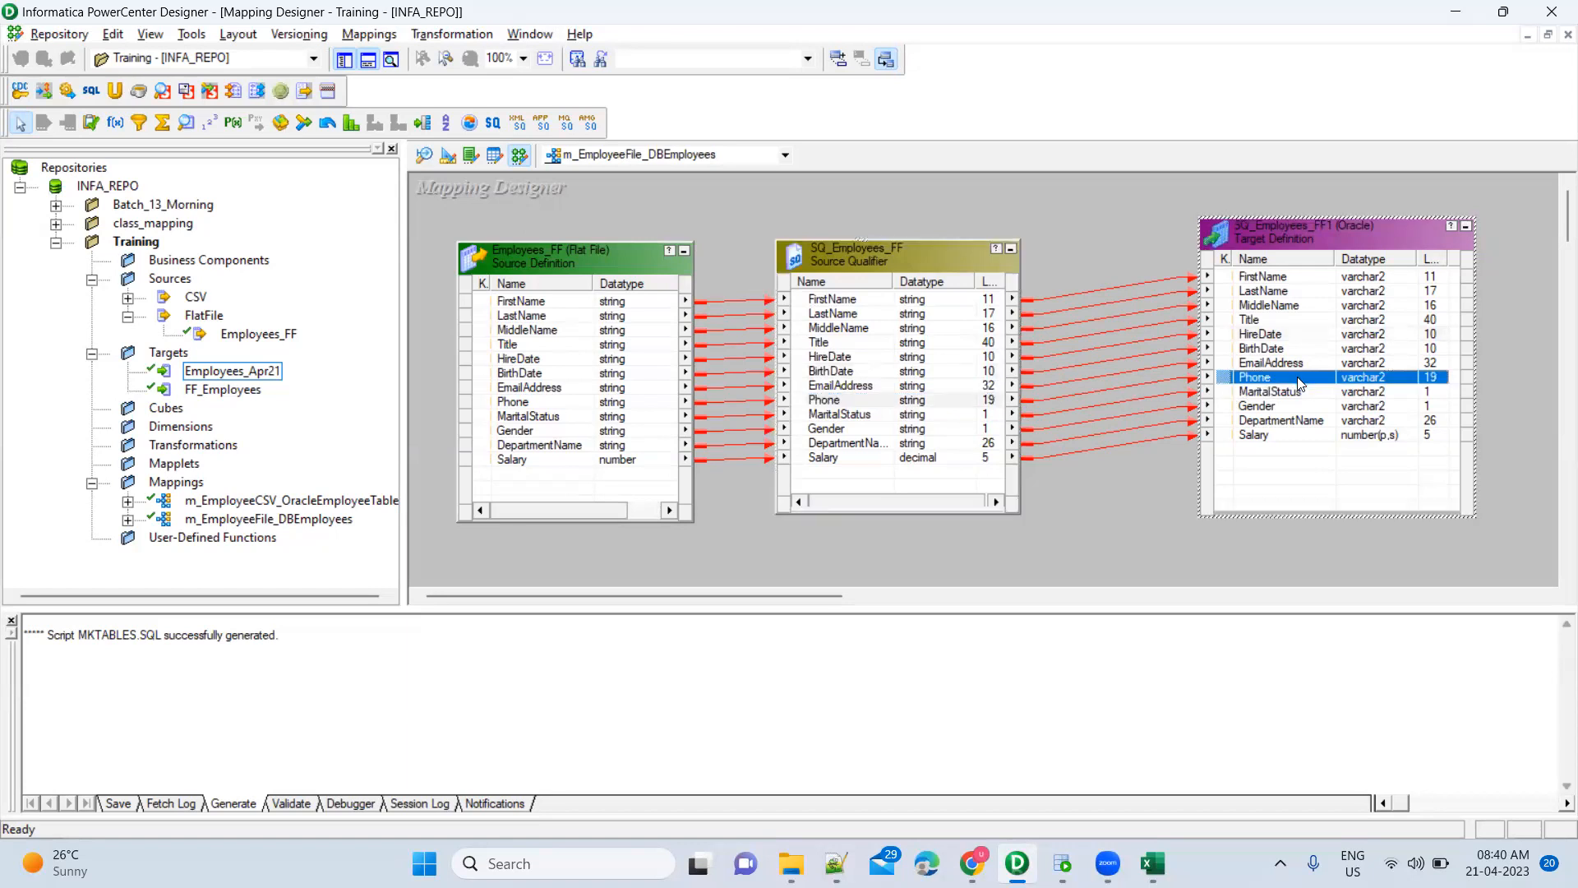
pyautogui.click(1136, 385)
pyautogui.press('Delete')
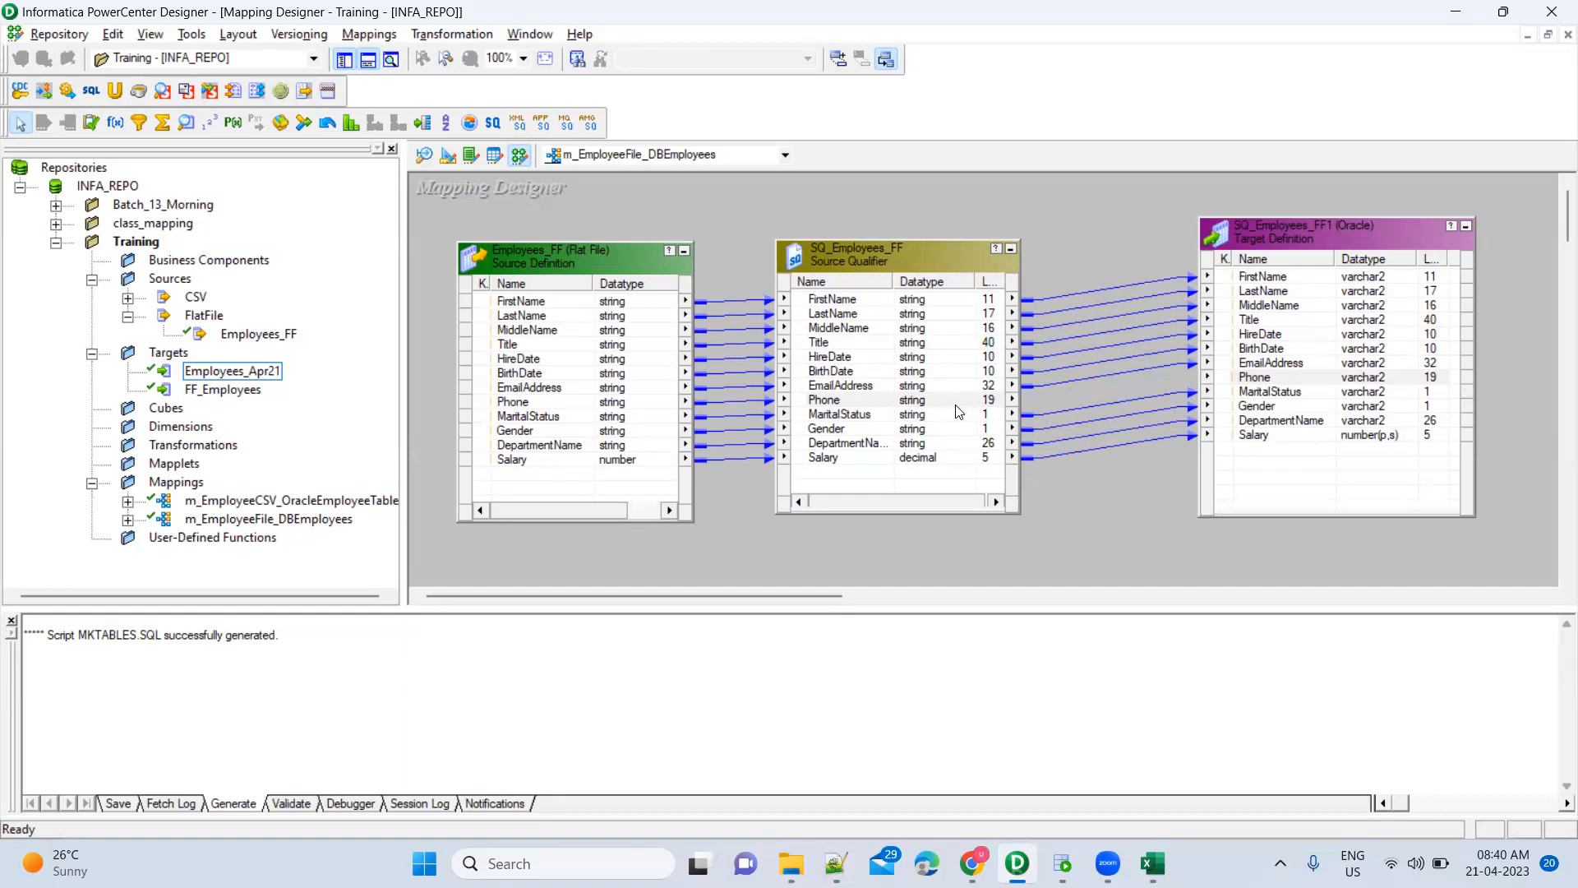
pyautogui.click(1276, 380)
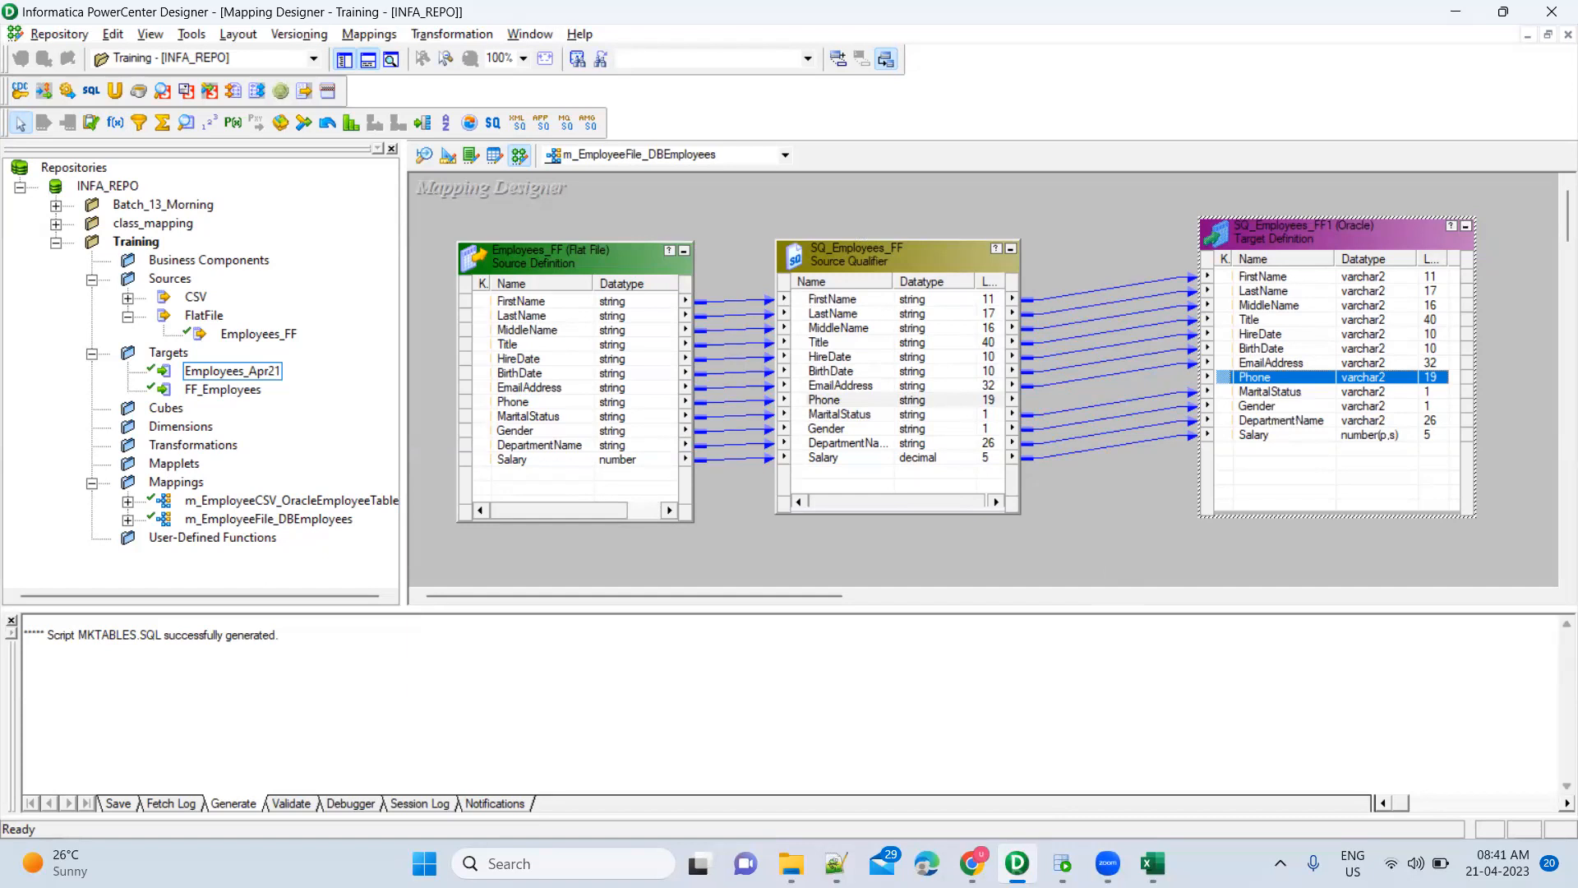
pyautogui.click(1062, 863)
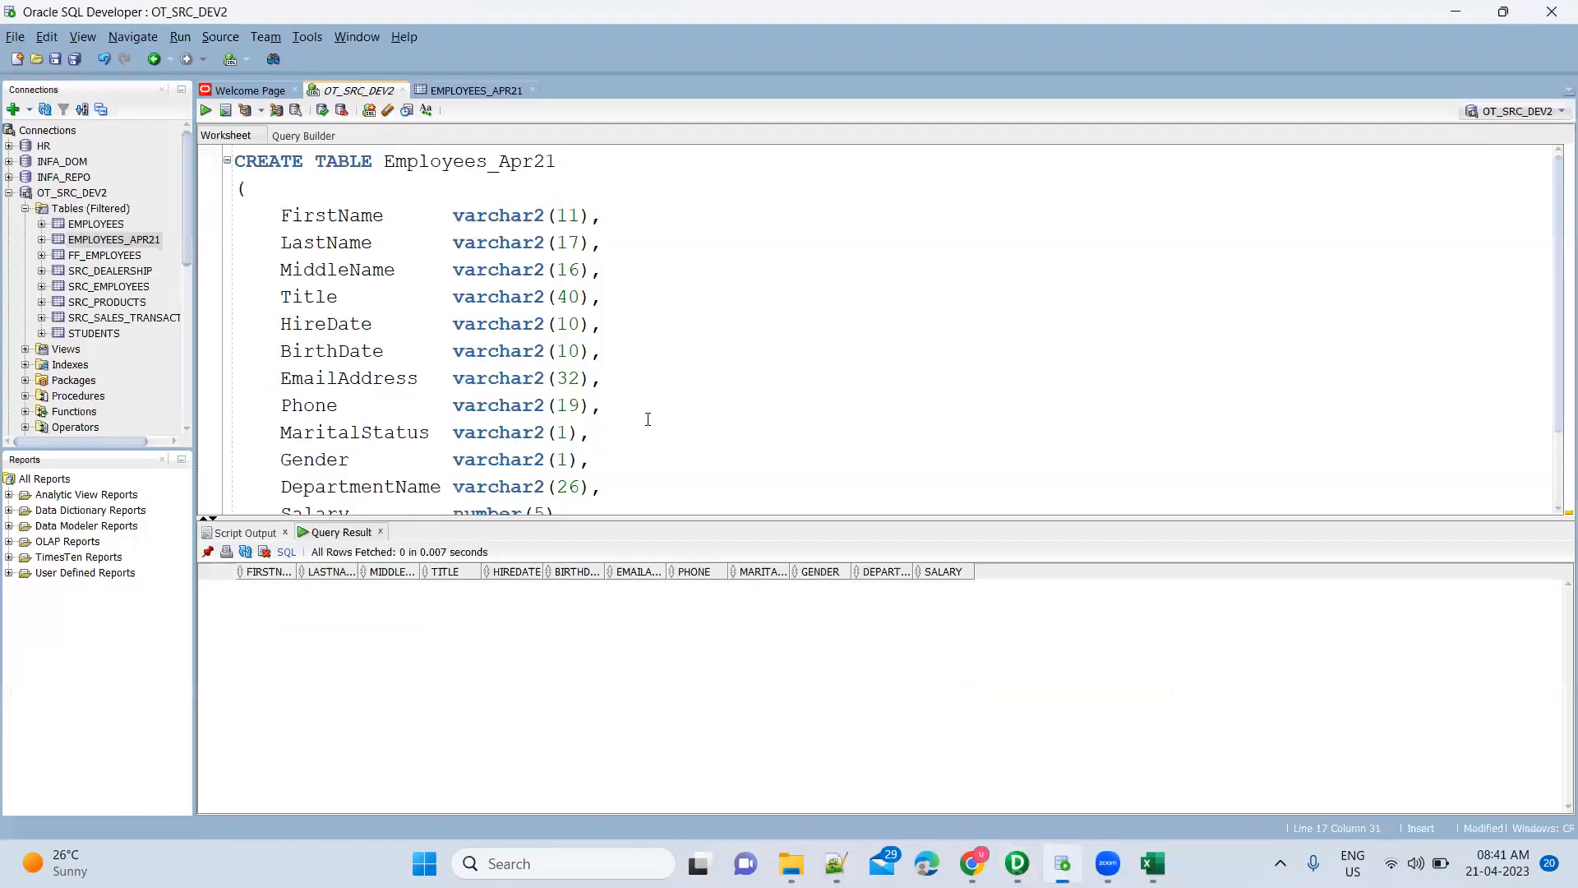
# Review the Phone, FirstName and other column definitions in the Employees_Apr21 CREATE TABLE script
pyautogui.moveTo(280, 405); pyautogui.dragTo(627, 409)
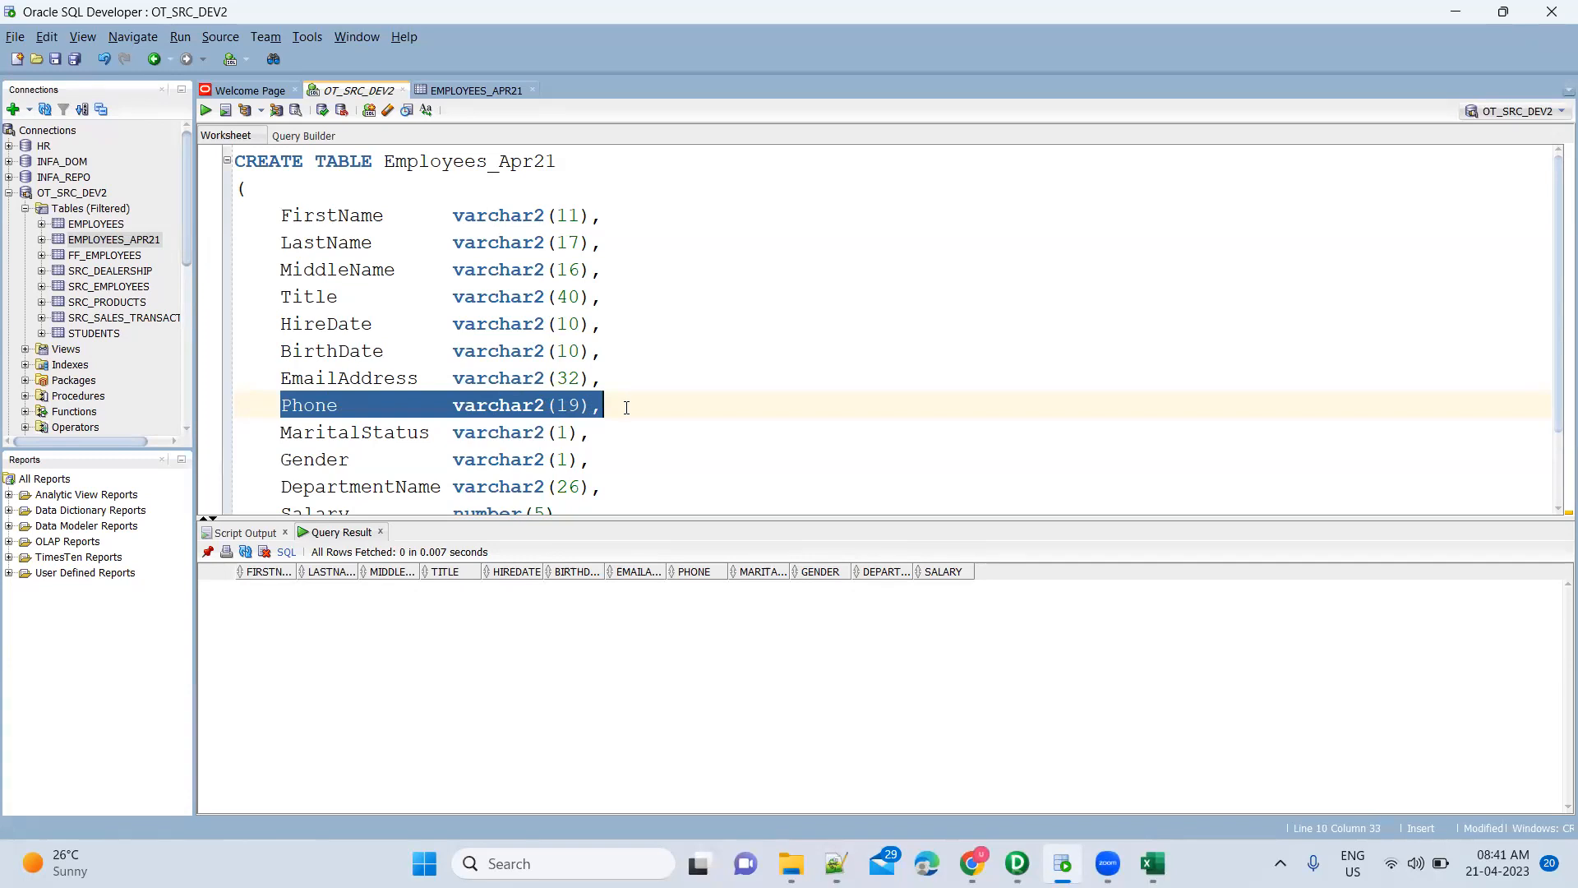
pyautogui.scroll(-1, 627, 407)
pyautogui.scroll(1, 626, 408)
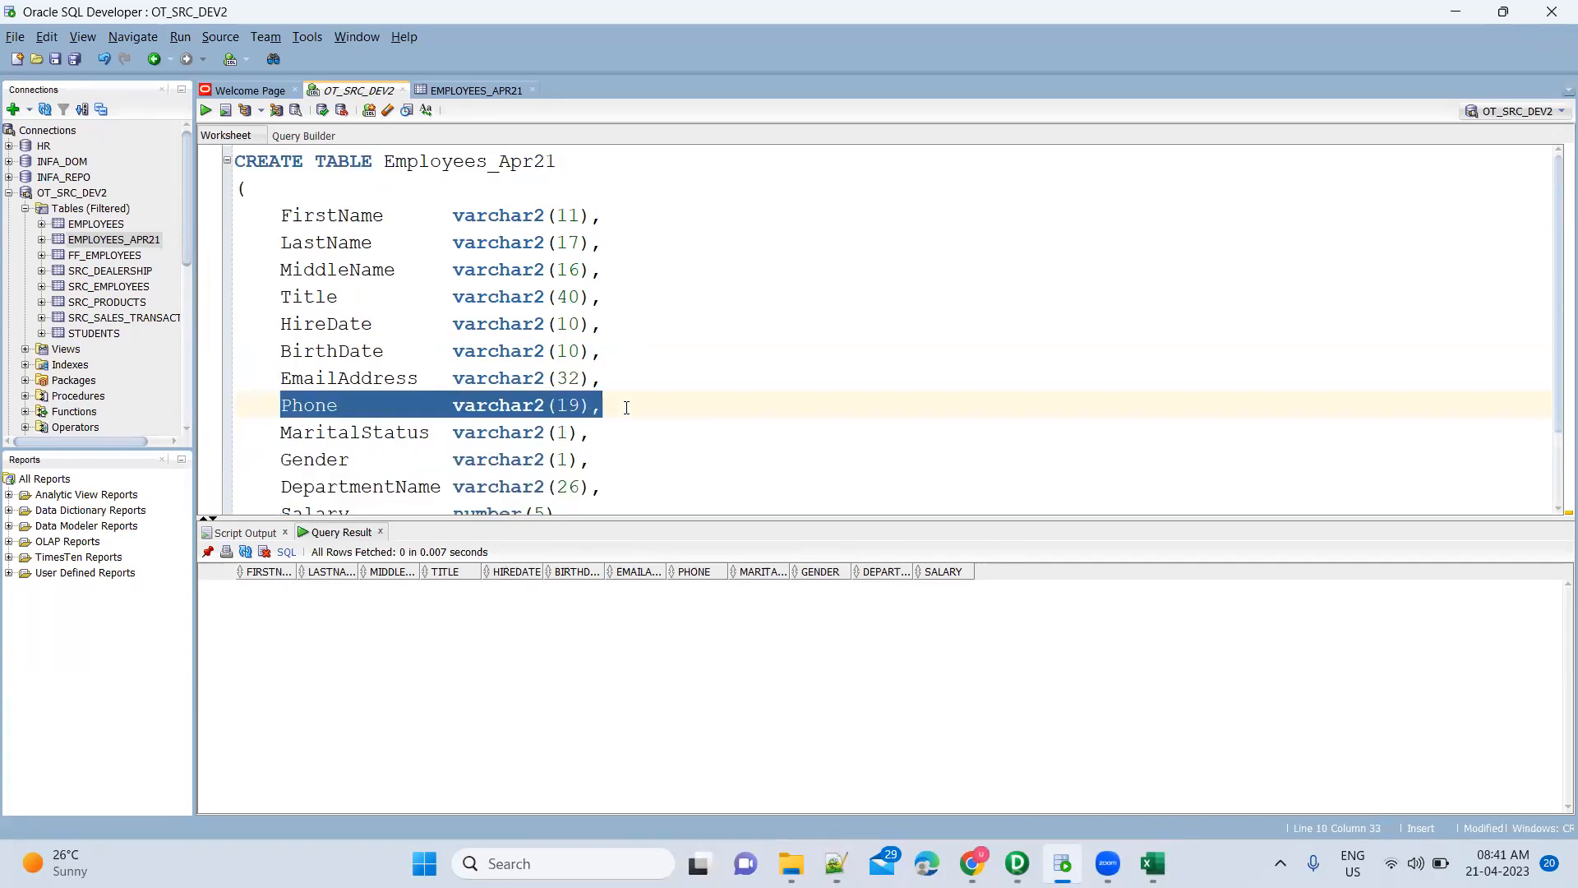
pyautogui.click(589, 216)
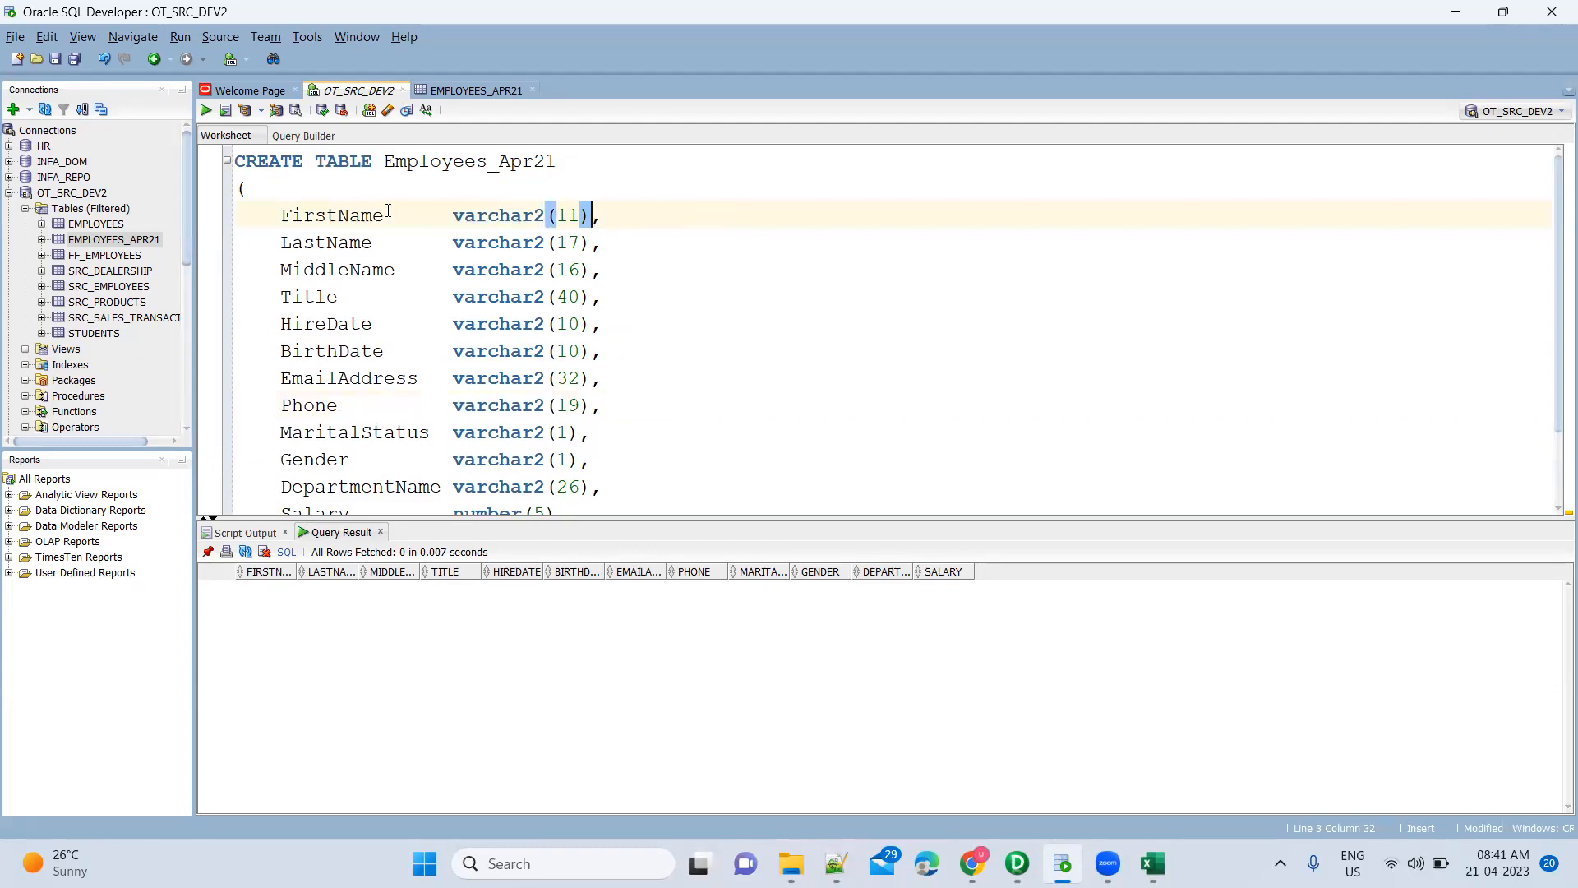
pyautogui.doubleClick(348, 214)
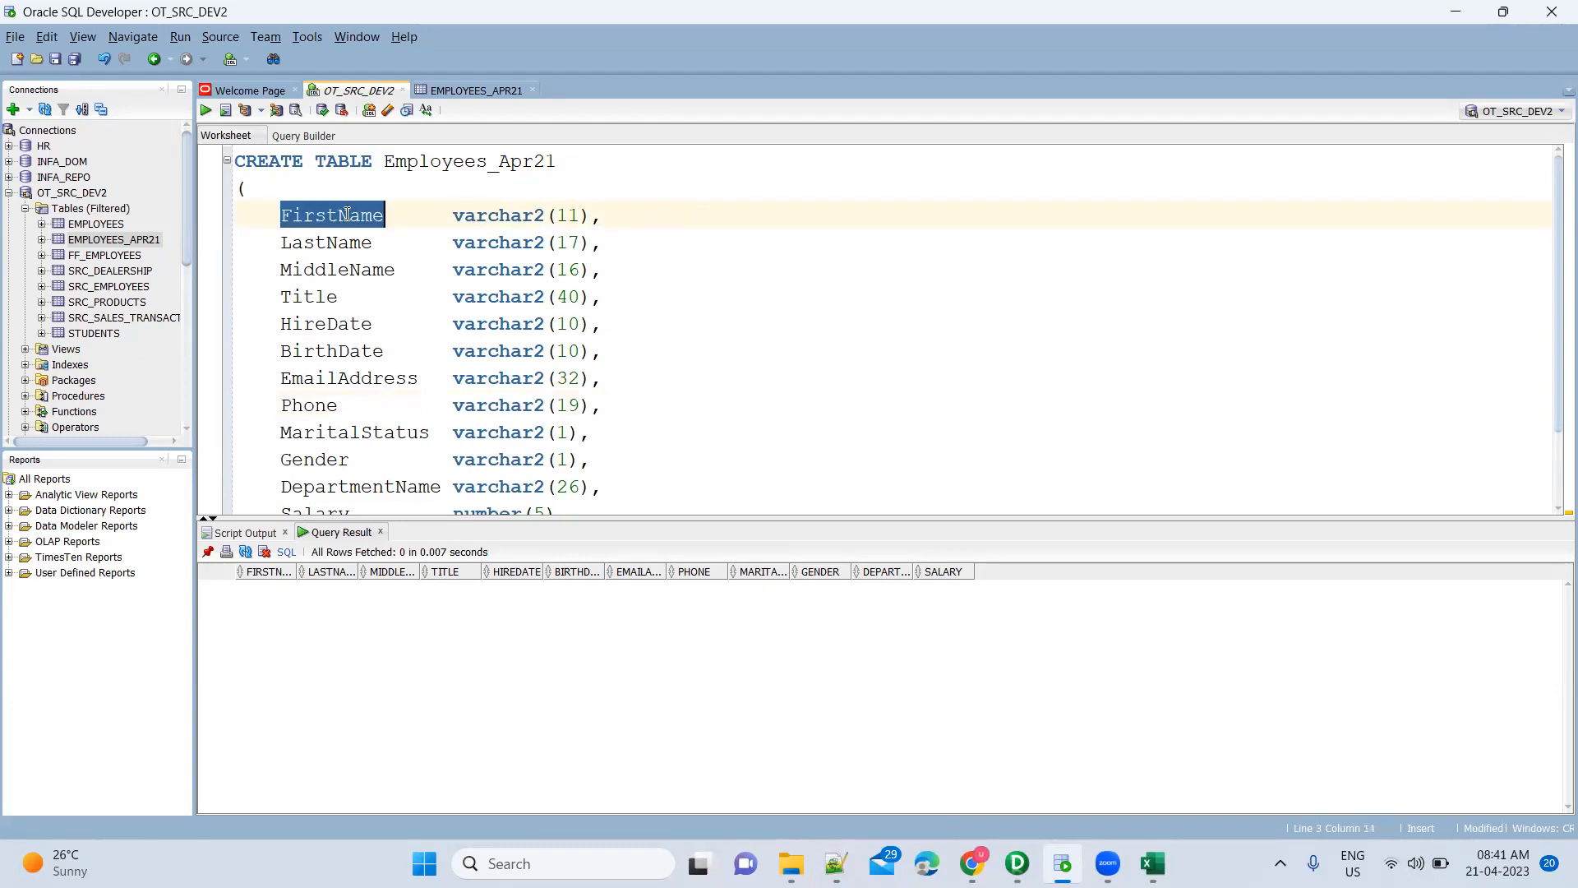
pyautogui.click(396, 242)
pyautogui.moveTo(281, 214); pyautogui.dragTo(602, 408)
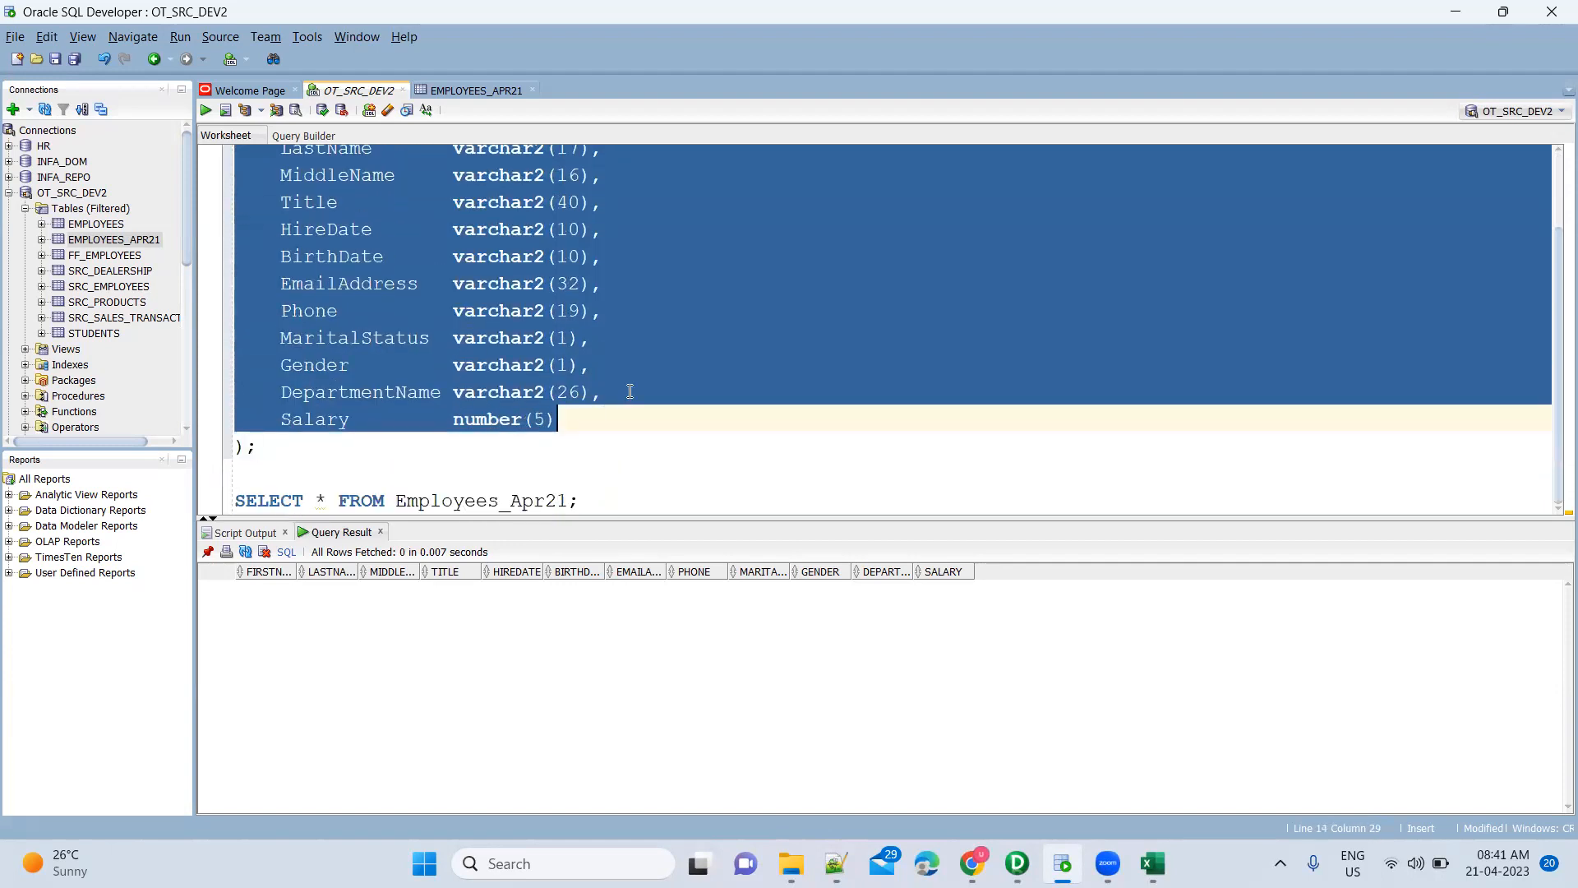
pyautogui.scroll(2, 628, 392)
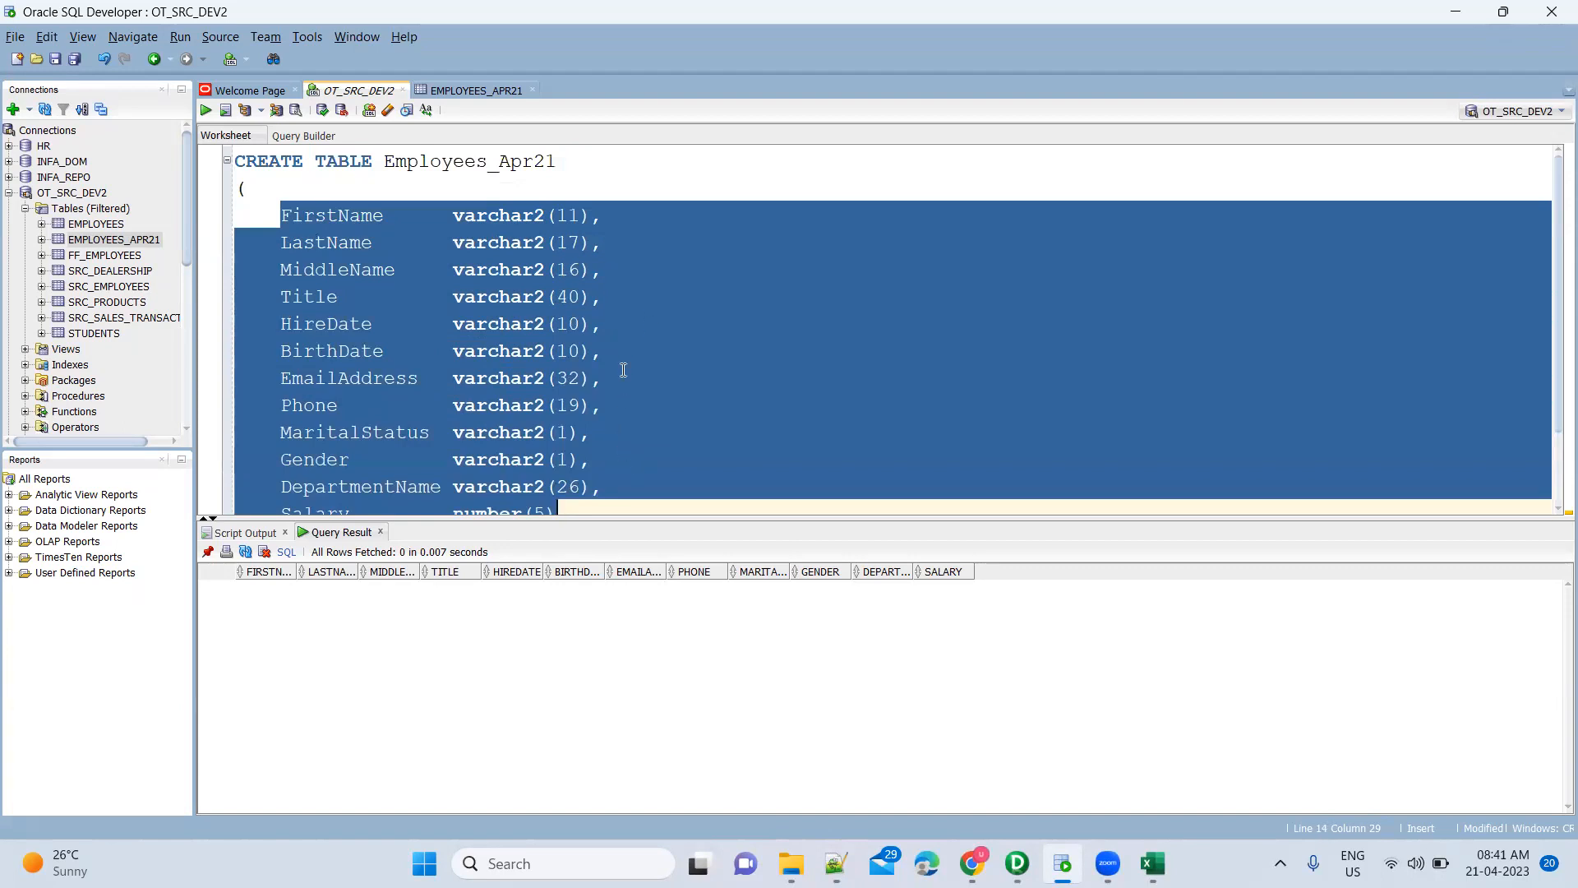
pyautogui.click(593, 219)
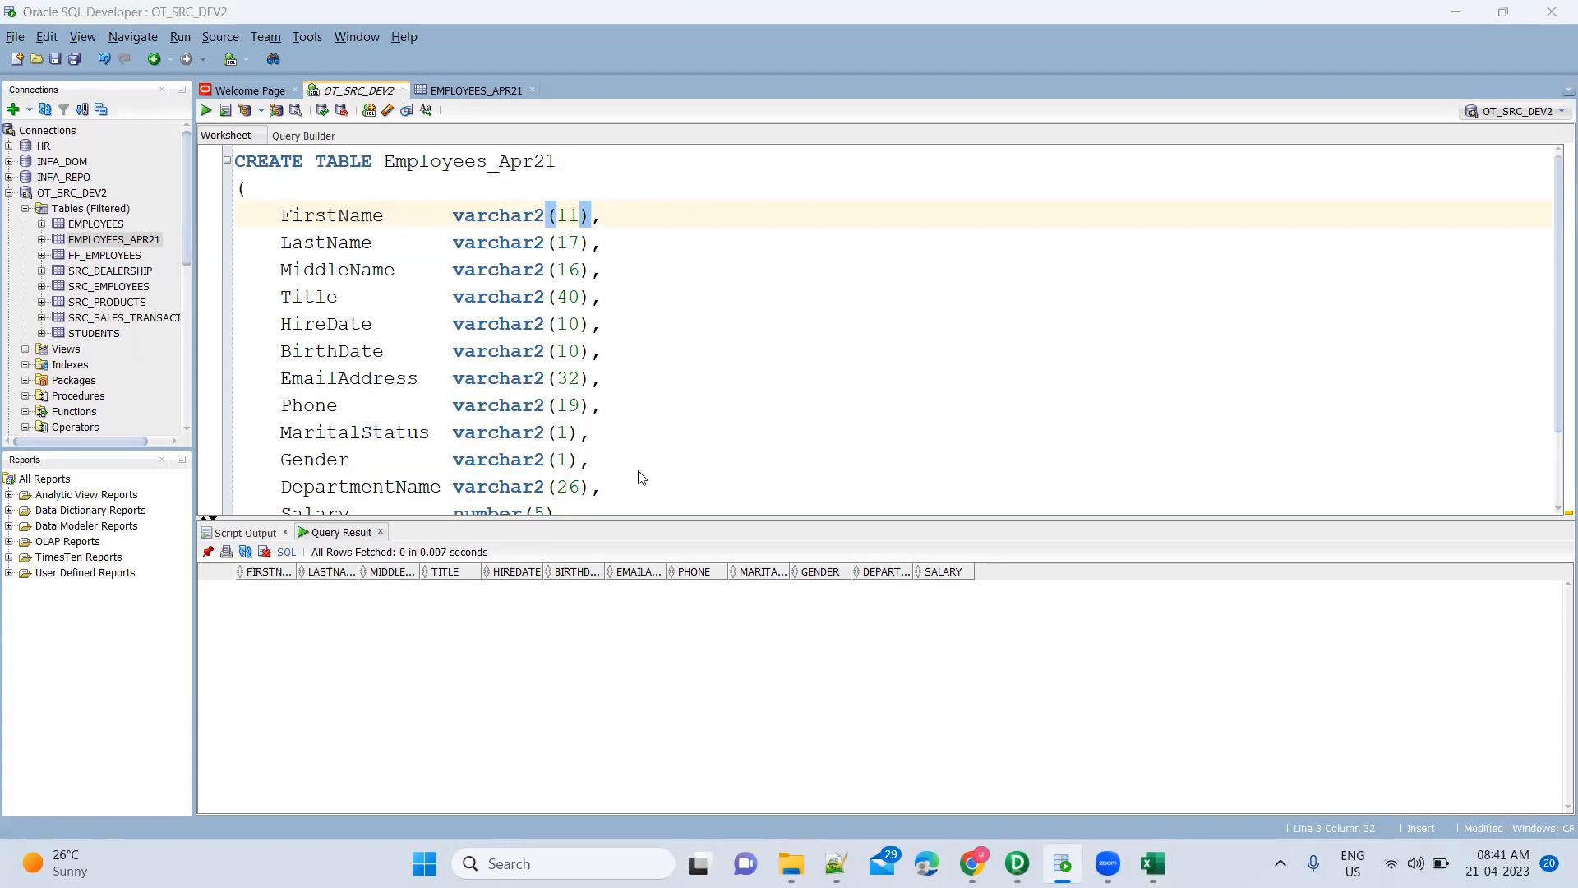
pyautogui.hotkey('alt', 'Tab')
# Re-link the Source Qualifier's Phone port to the target's Phone column
pyautogui.click(977, 406)
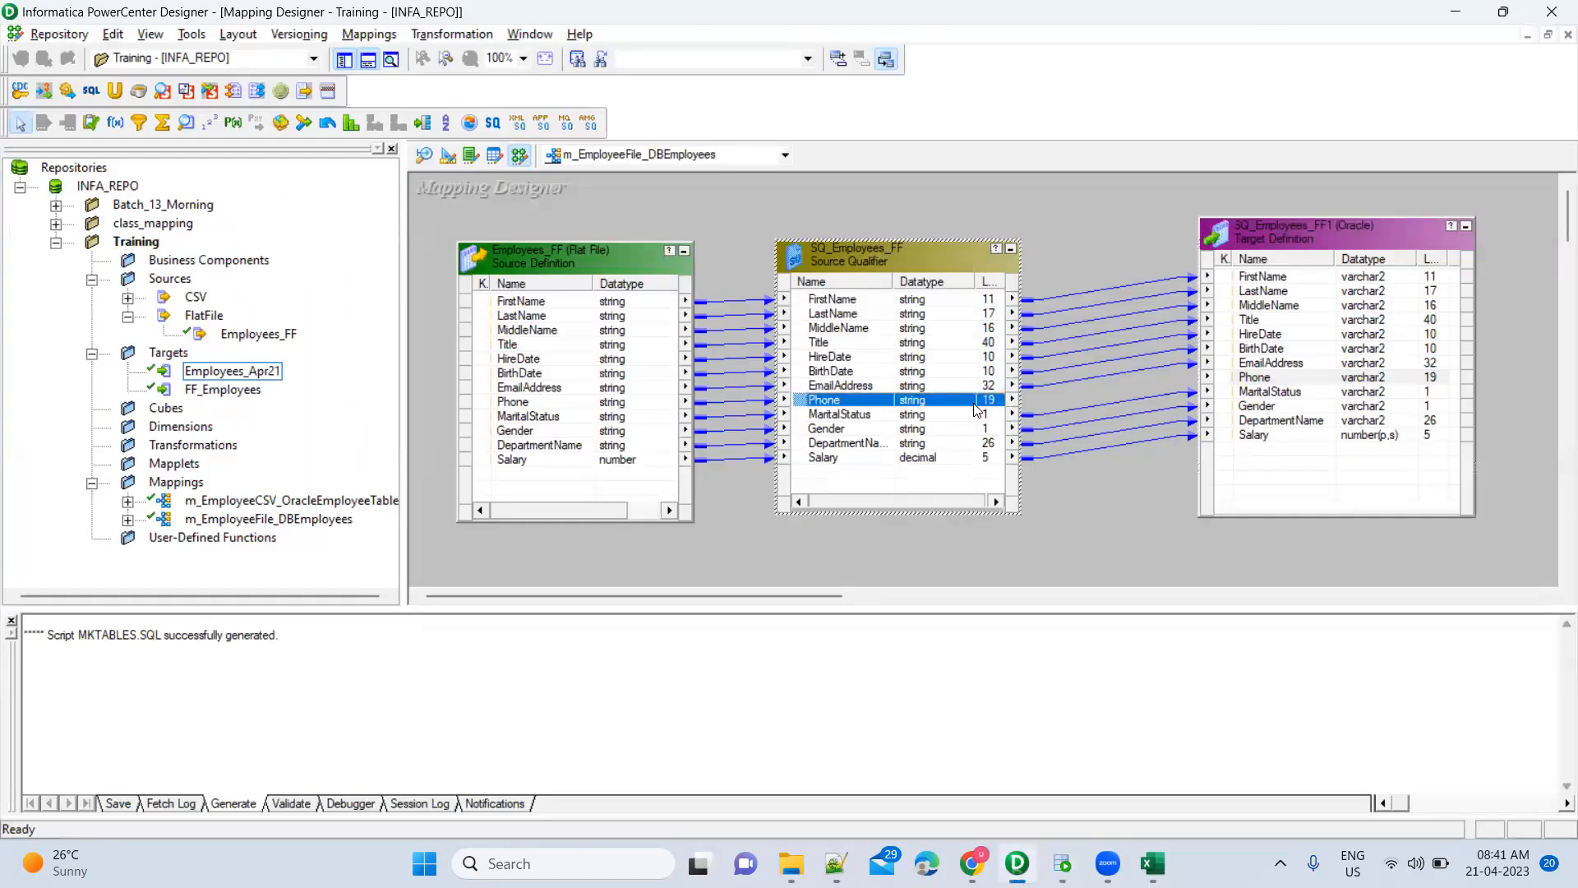
pyautogui.moveTo(805, 409); pyautogui.dragTo(1278, 375)
pyautogui.click(1142, 489)
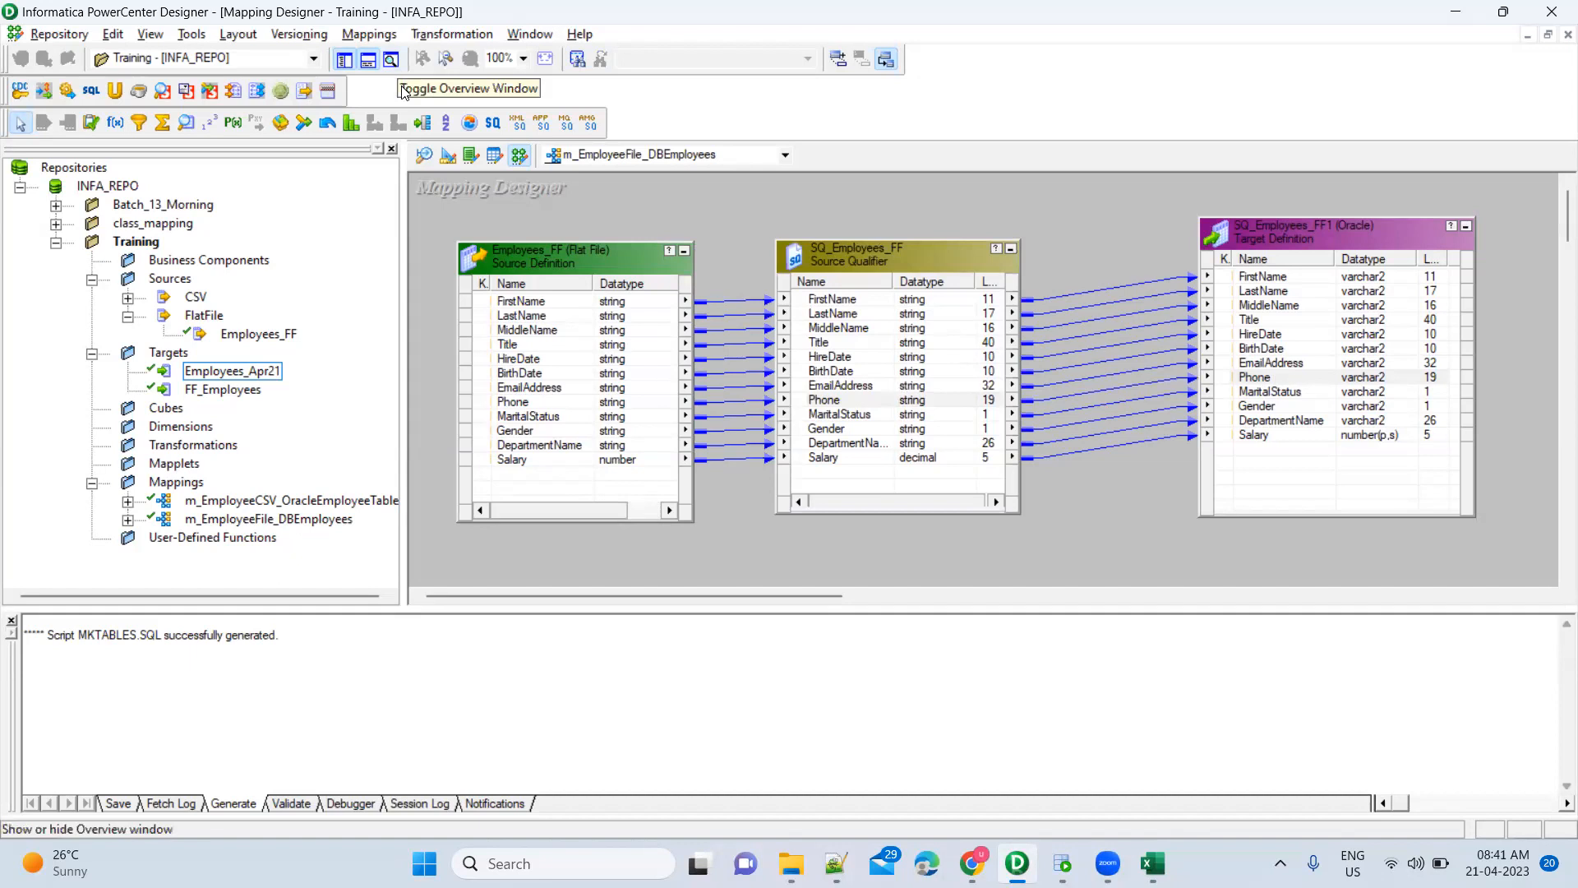
# Bring up the Mappings menu, dismiss it, and reopen it
pyautogui.hotkey('alt', 'm')
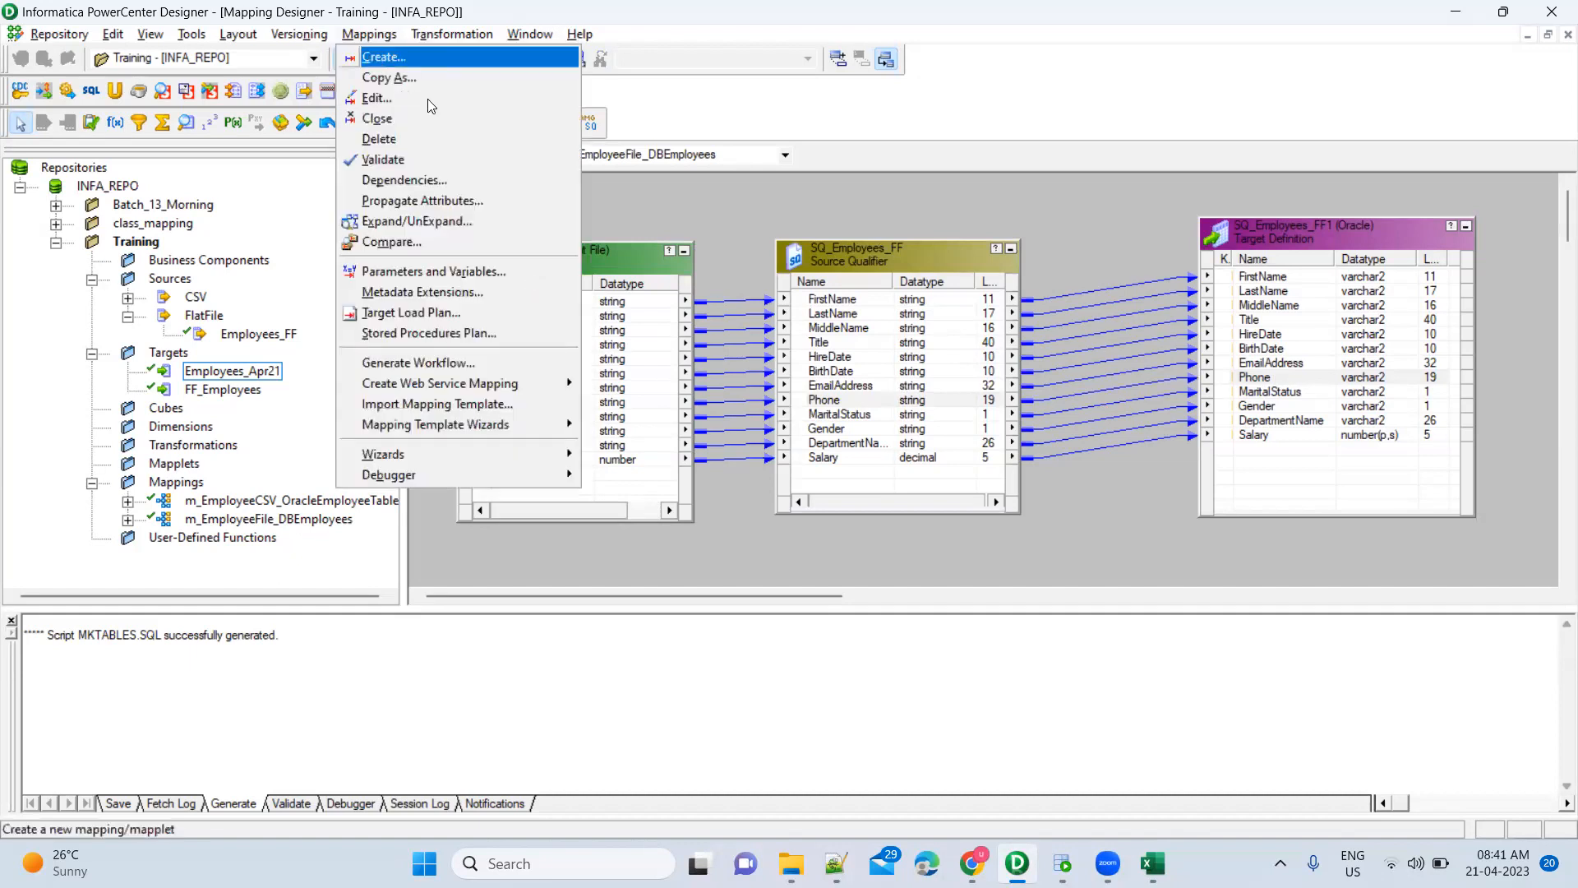
pyautogui.click(660, 225)
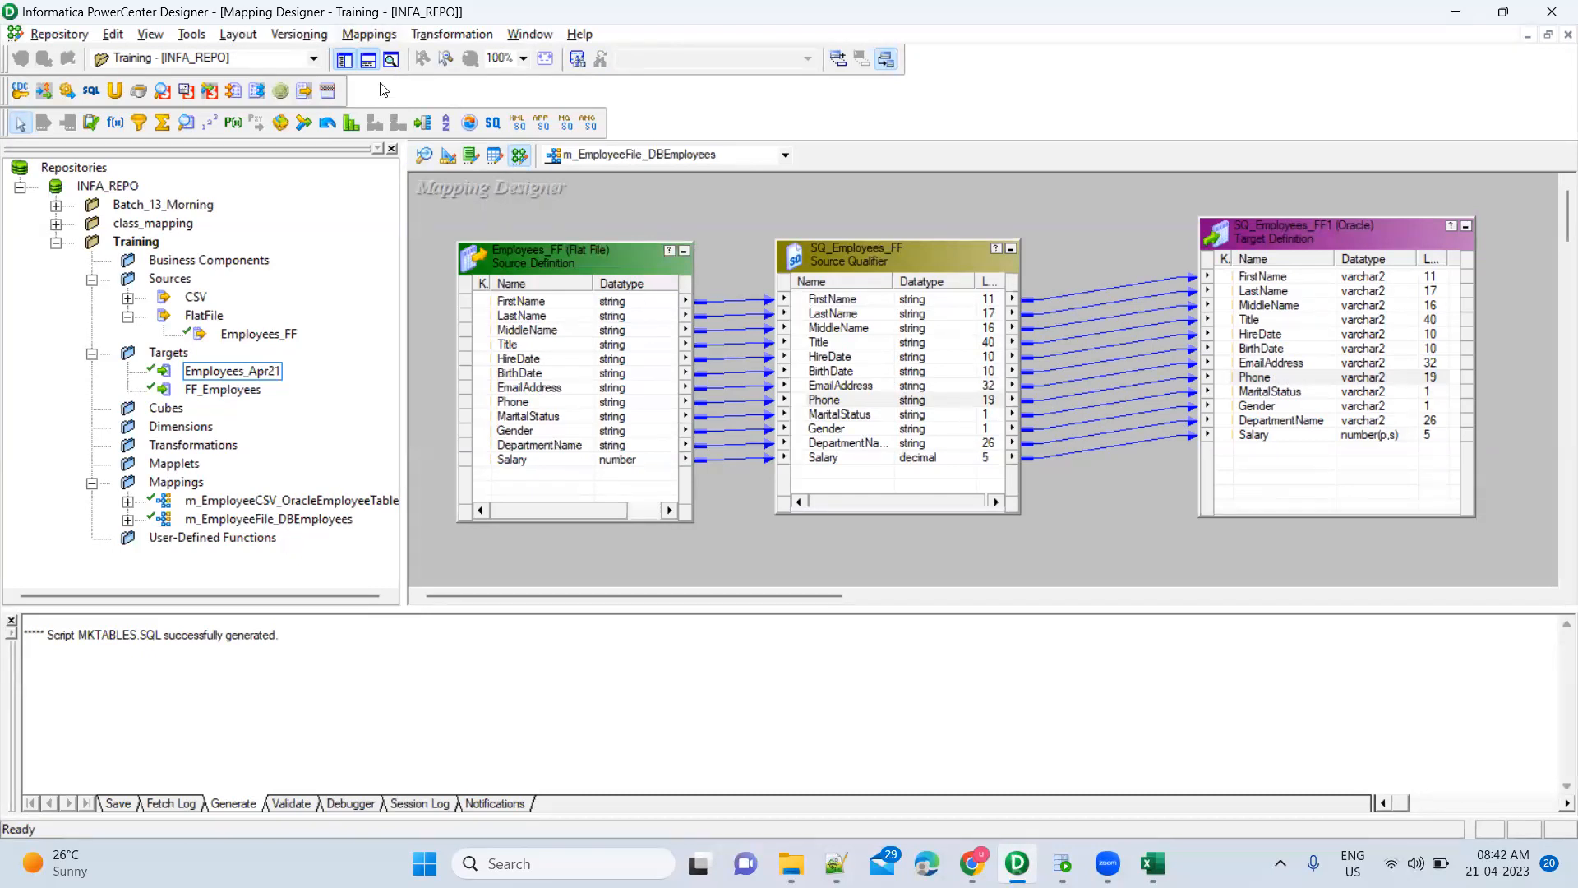
pyautogui.click(369, 34)
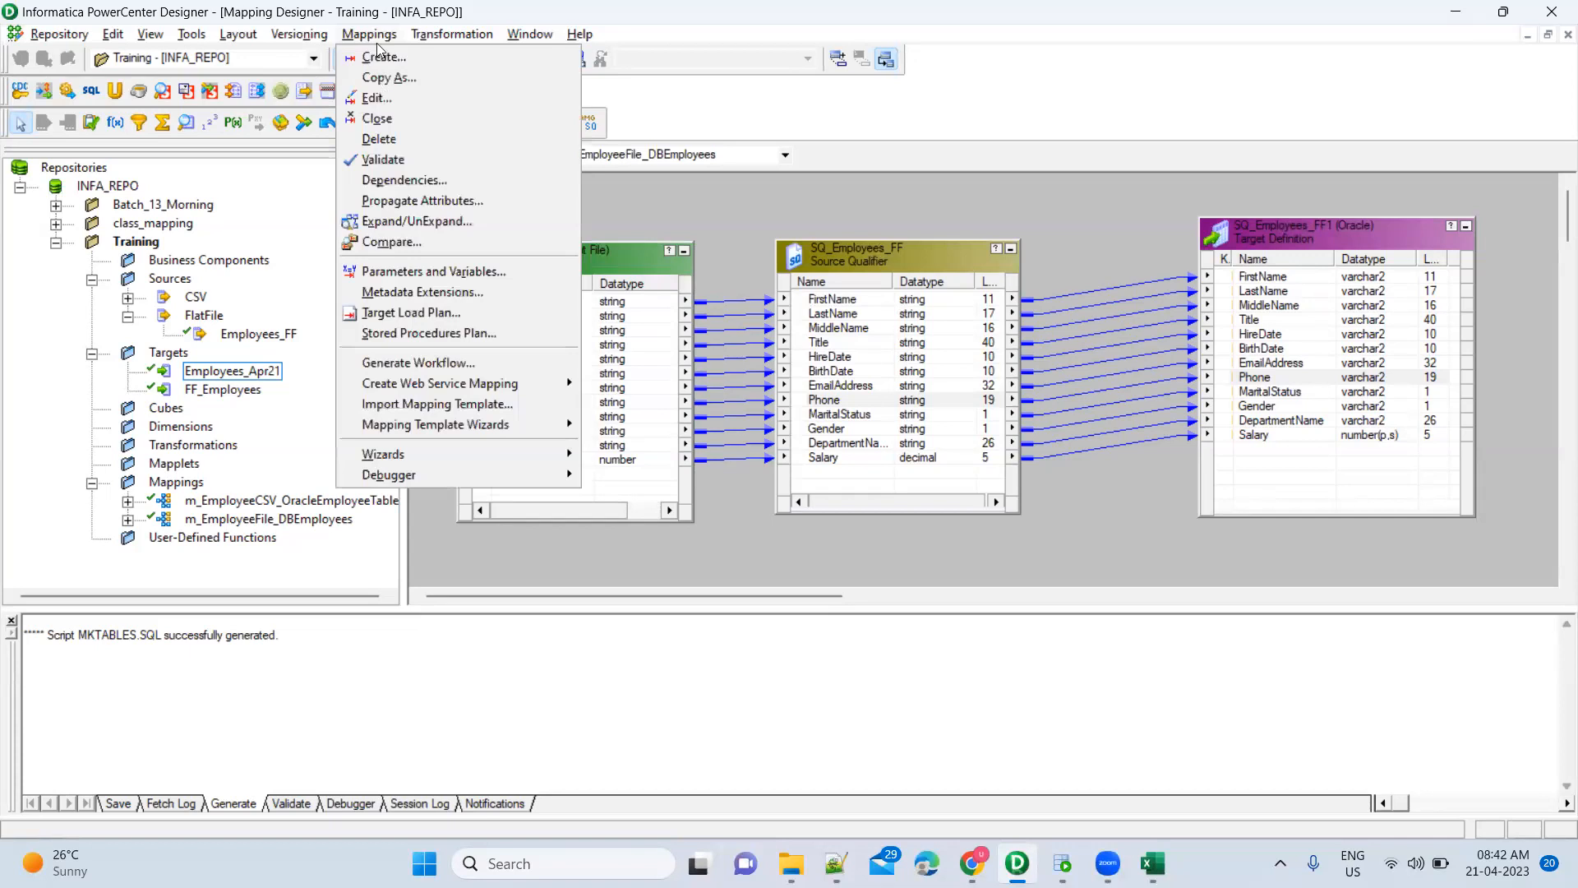
# Validate m_EmployeeFile_DBEmployees, confirm it reports VALID, and delete the Salary link into the target
pyautogui.click(397, 161)
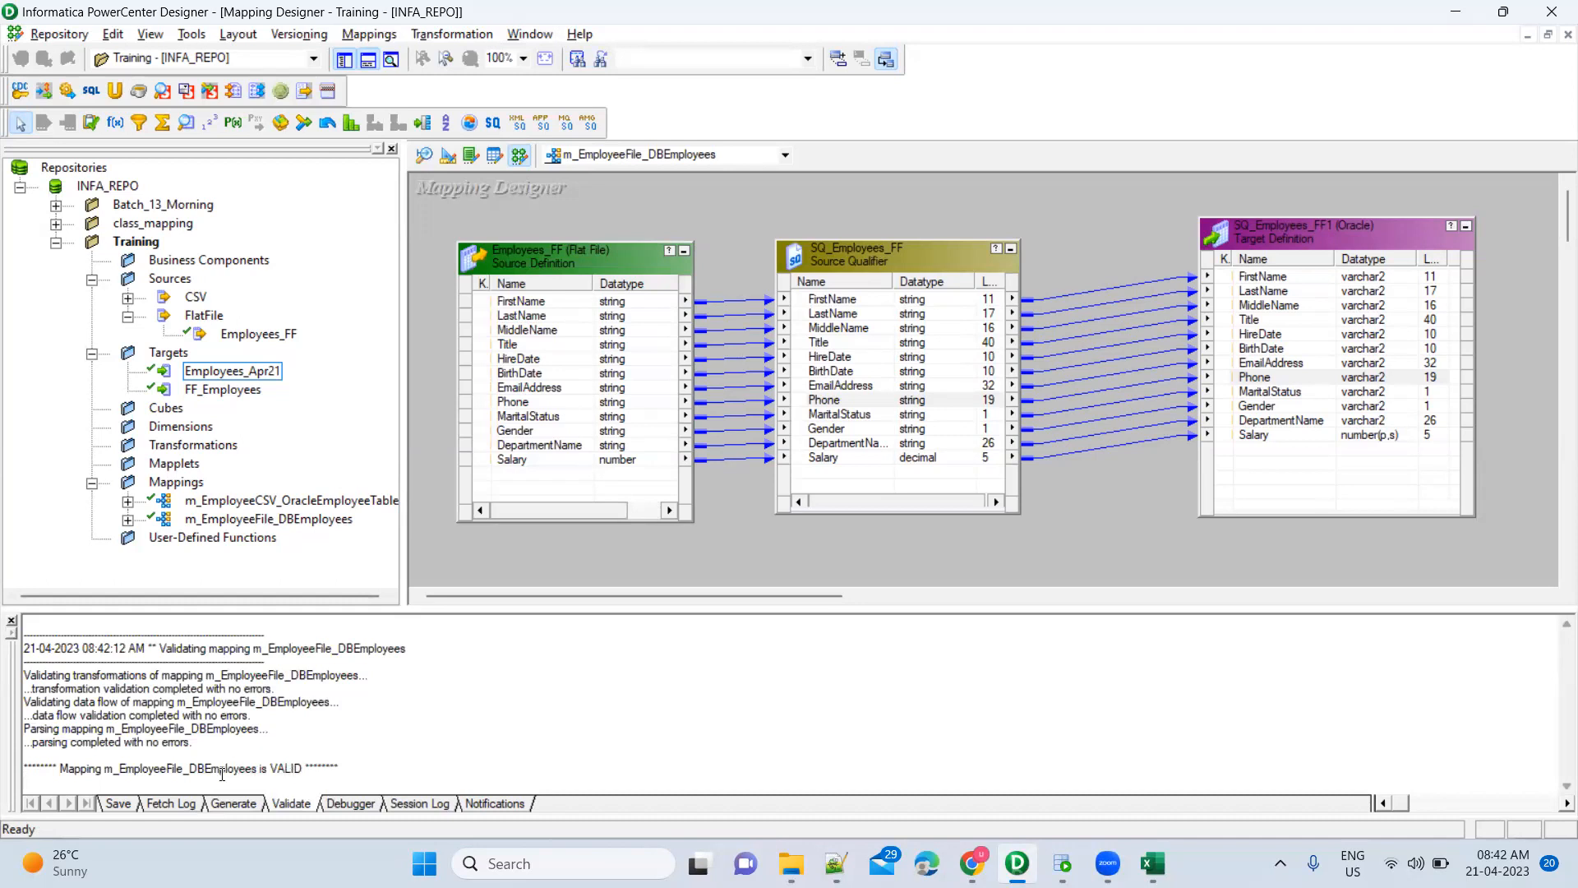
pyautogui.moveTo(64, 766); pyautogui.dragTo(303, 765)
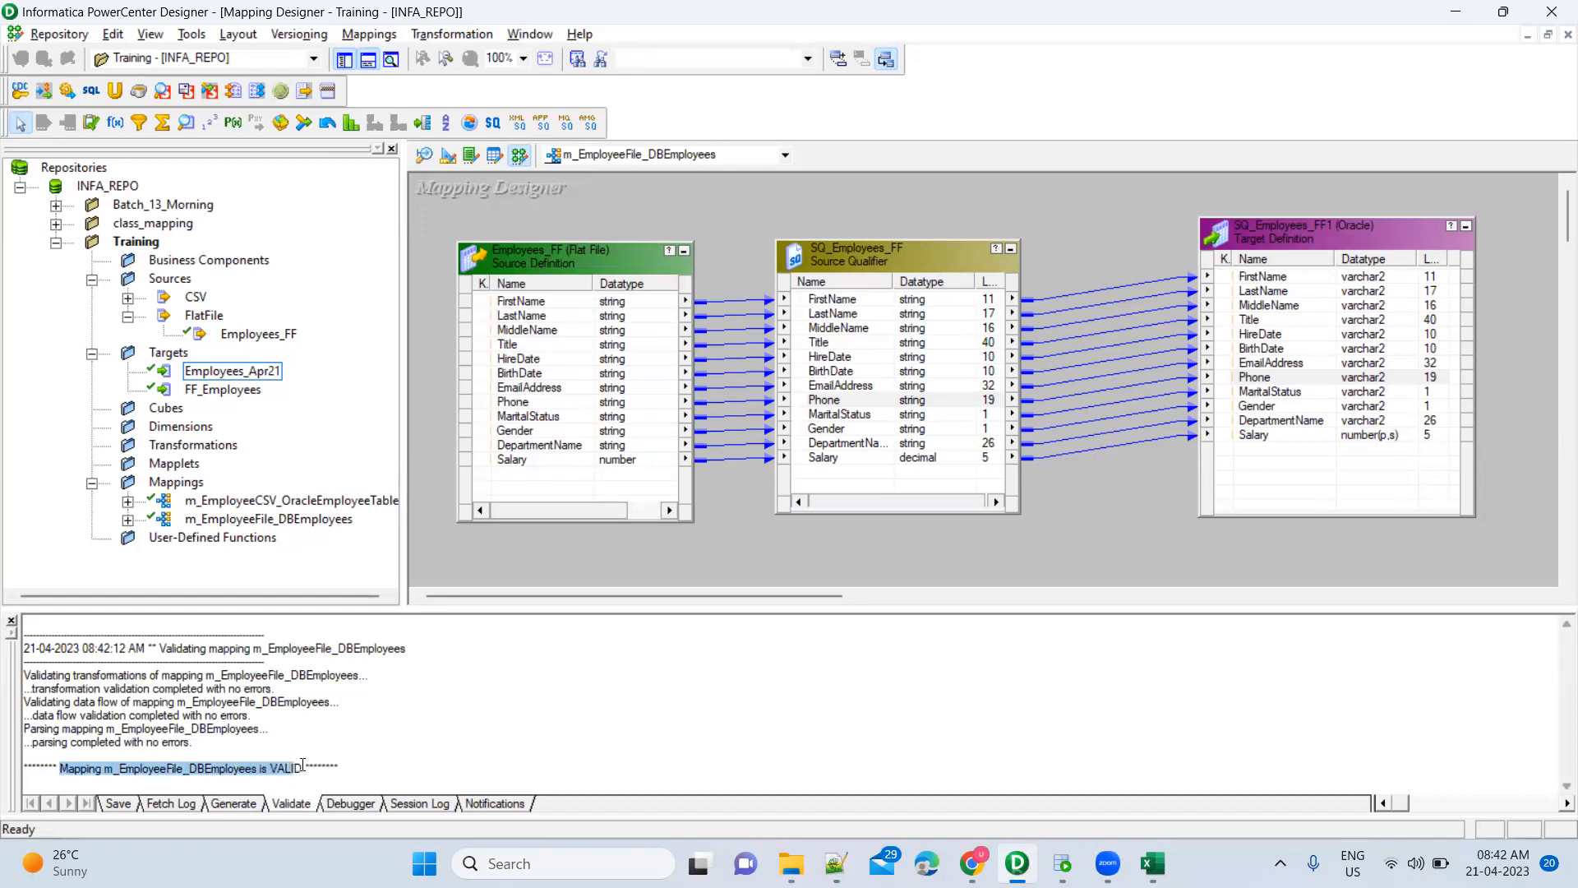
pyautogui.click(205, 769)
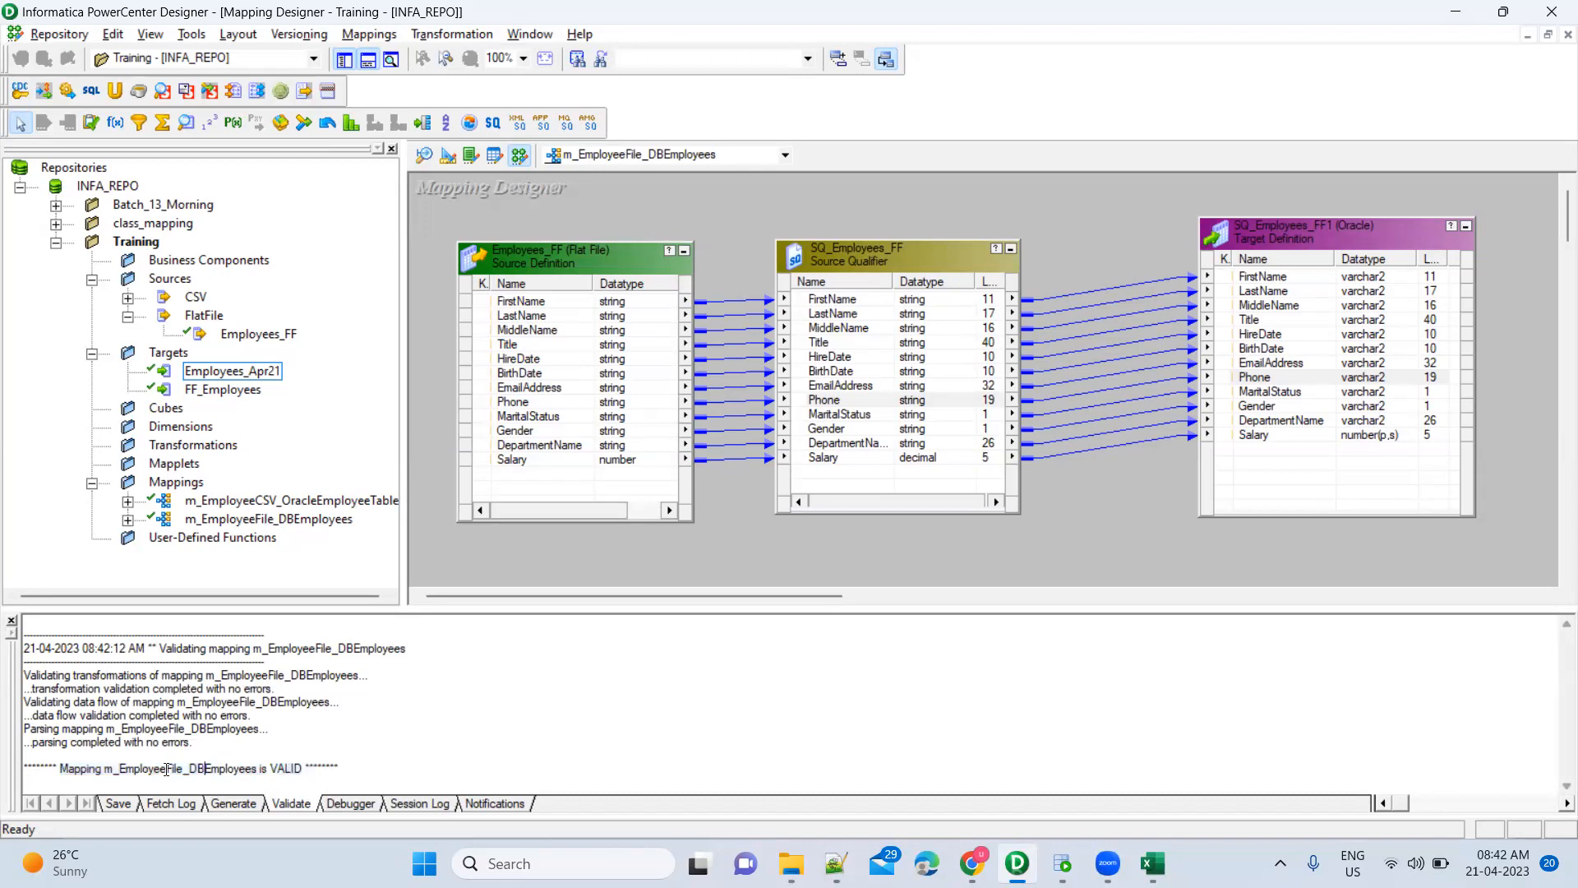
pyautogui.moveTo(105, 769); pyautogui.dragTo(294, 769)
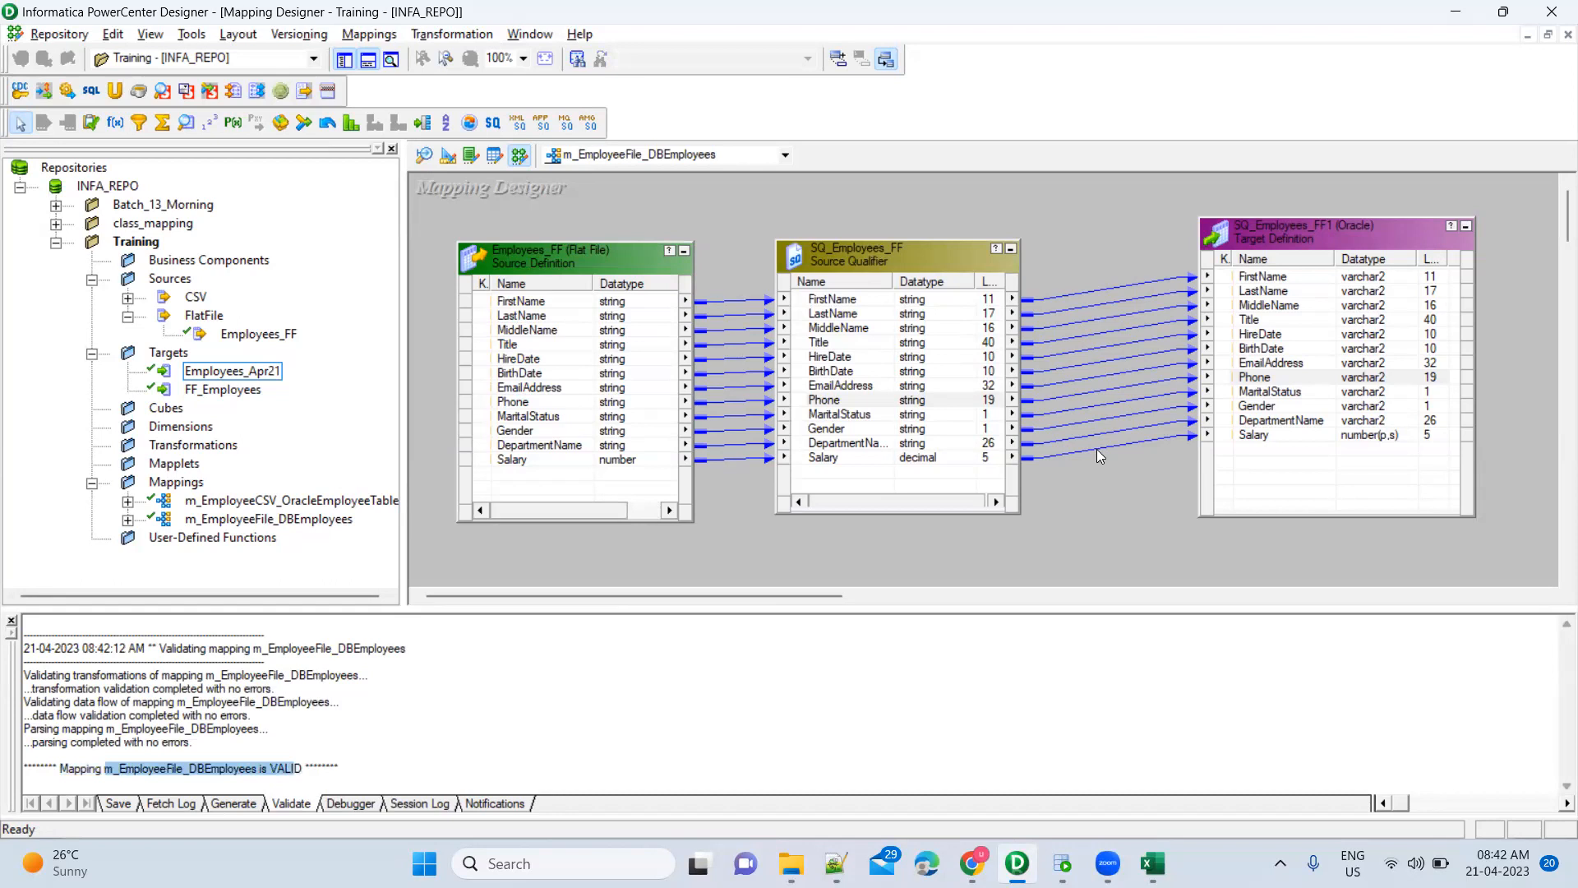
pyautogui.click(1128, 447)
pyautogui.press('Delete')
# Delete the DepartmentName link into the target and re-run Mappings > Validate, which reports VALID
pyautogui.click(1137, 428)
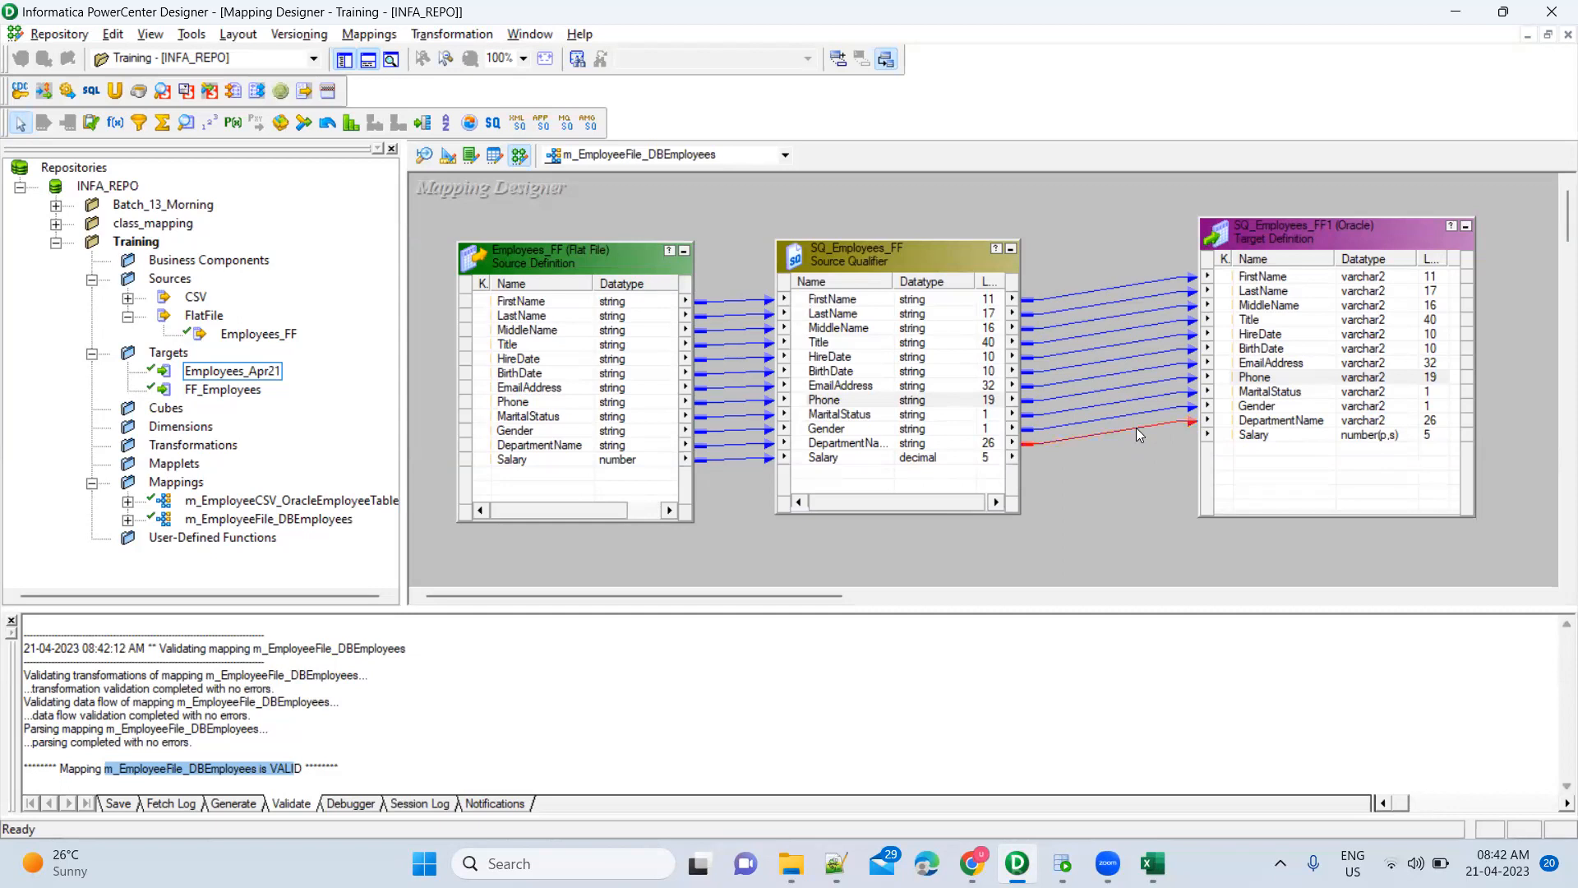
pyautogui.press('Delete')
pyautogui.click(369, 34)
pyautogui.click(374, 160)
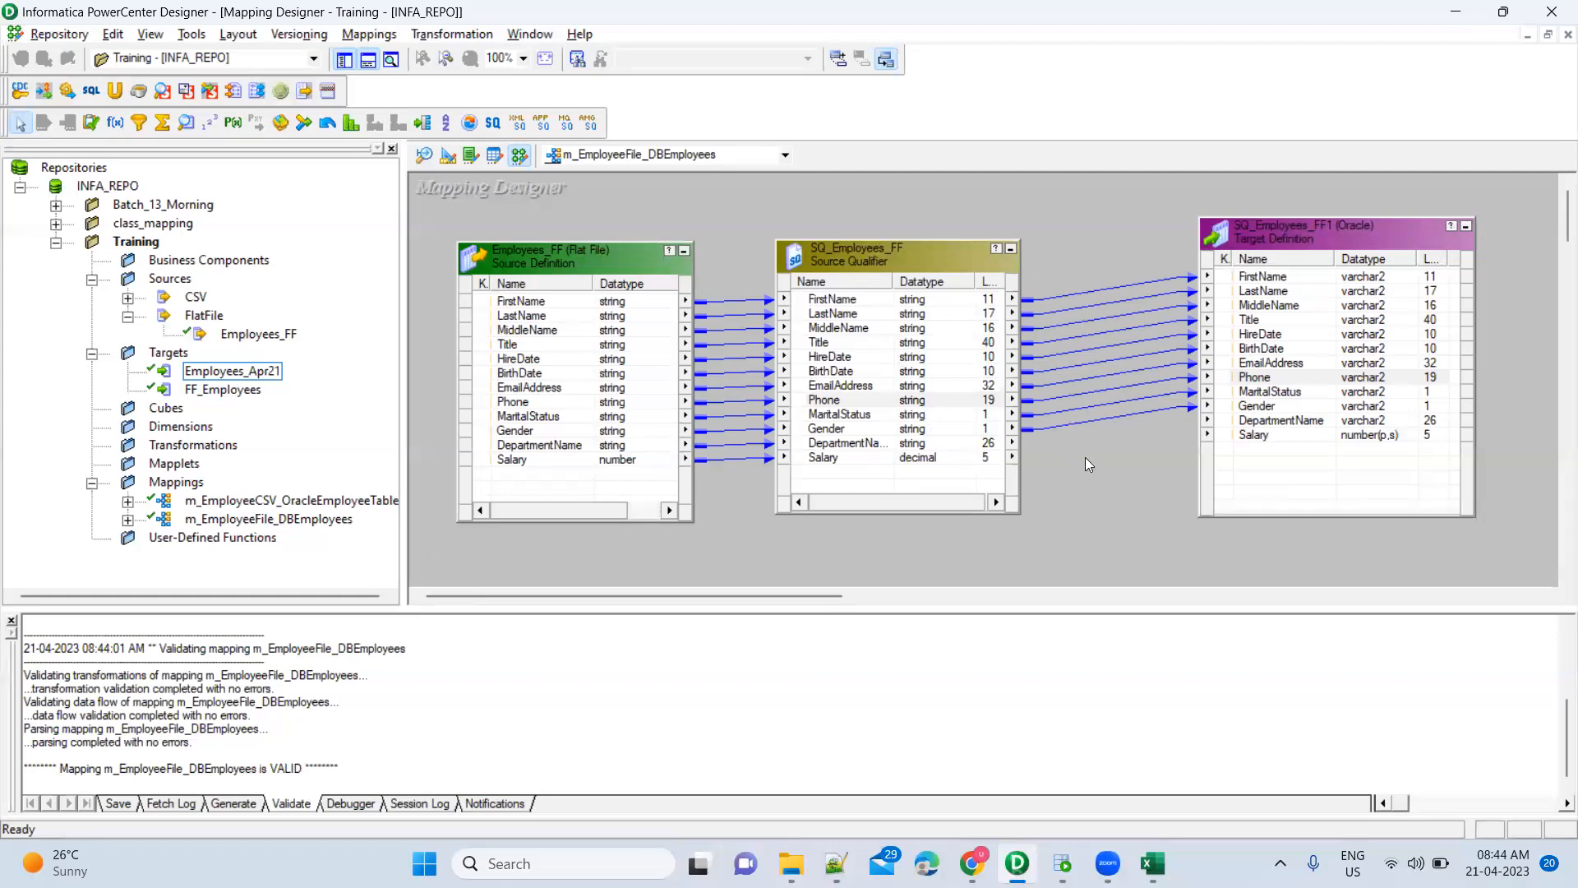
# Link the DepartmentName and Salary ports from SQ_Employees_FF to the target
pyautogui.click(912, 444)
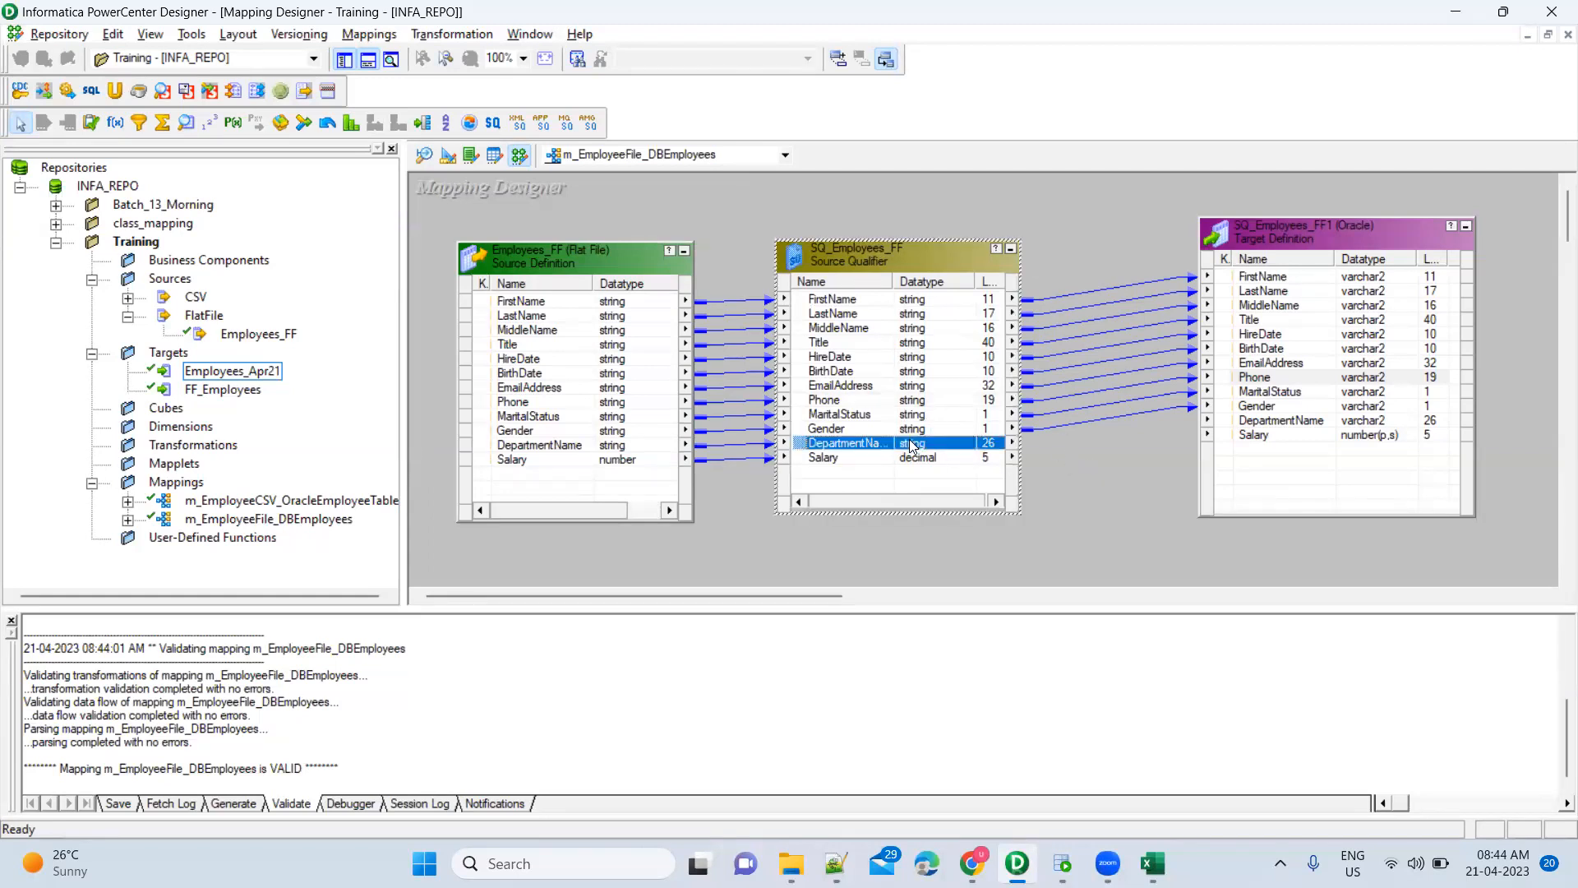
pyautogui.hotkey('shift', 'Down')
pyautogui.moveTo(806, 445); pyautogui.dragTo(1256, 423)
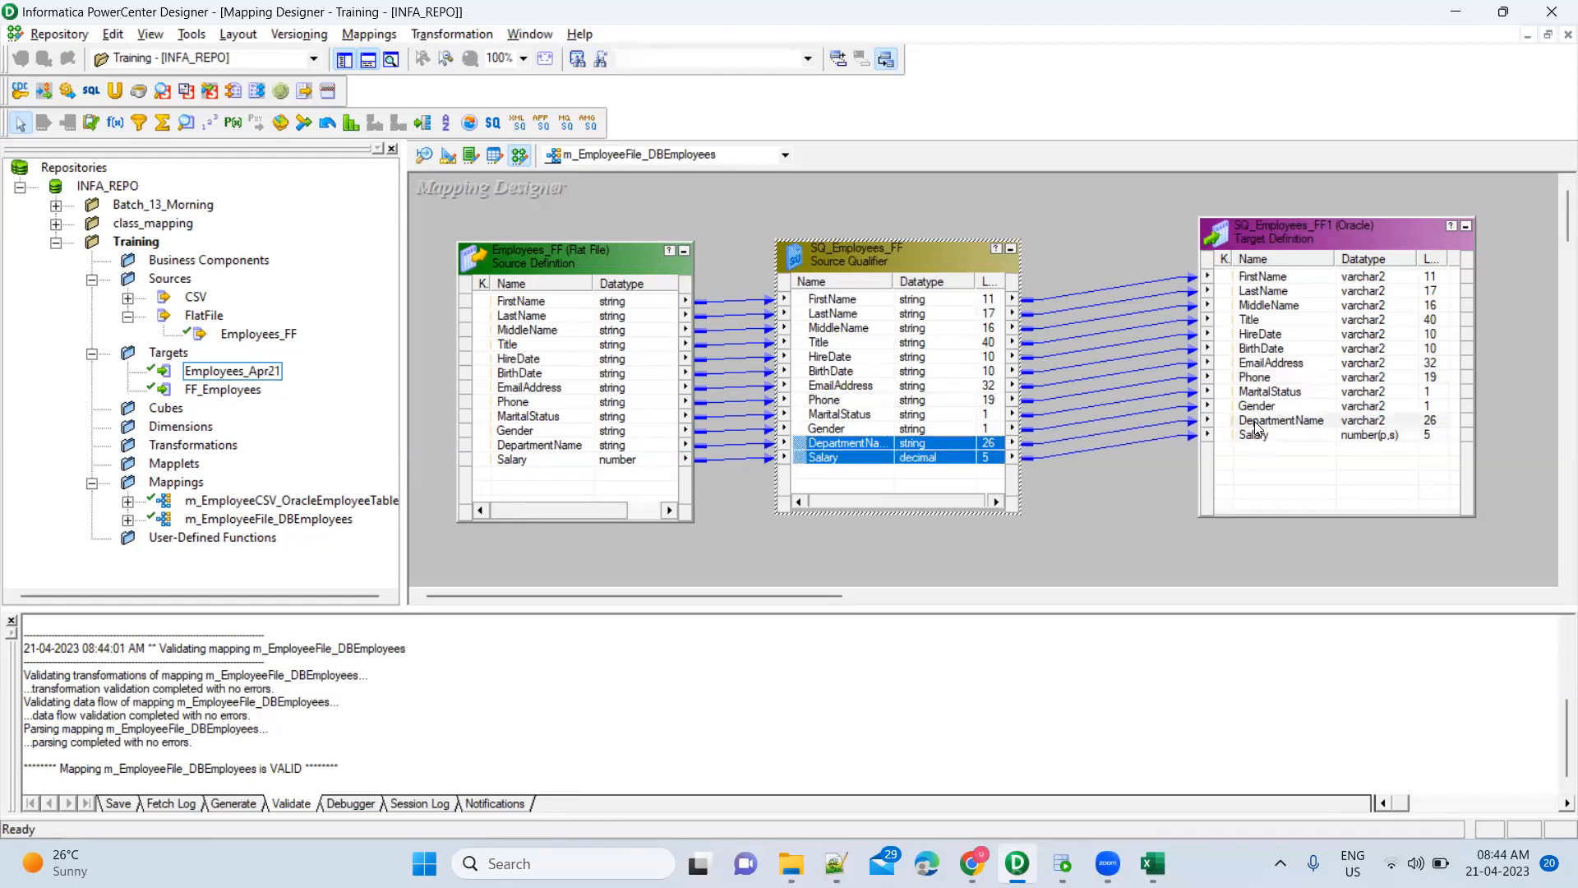
pyautogui.click(1158, 472)
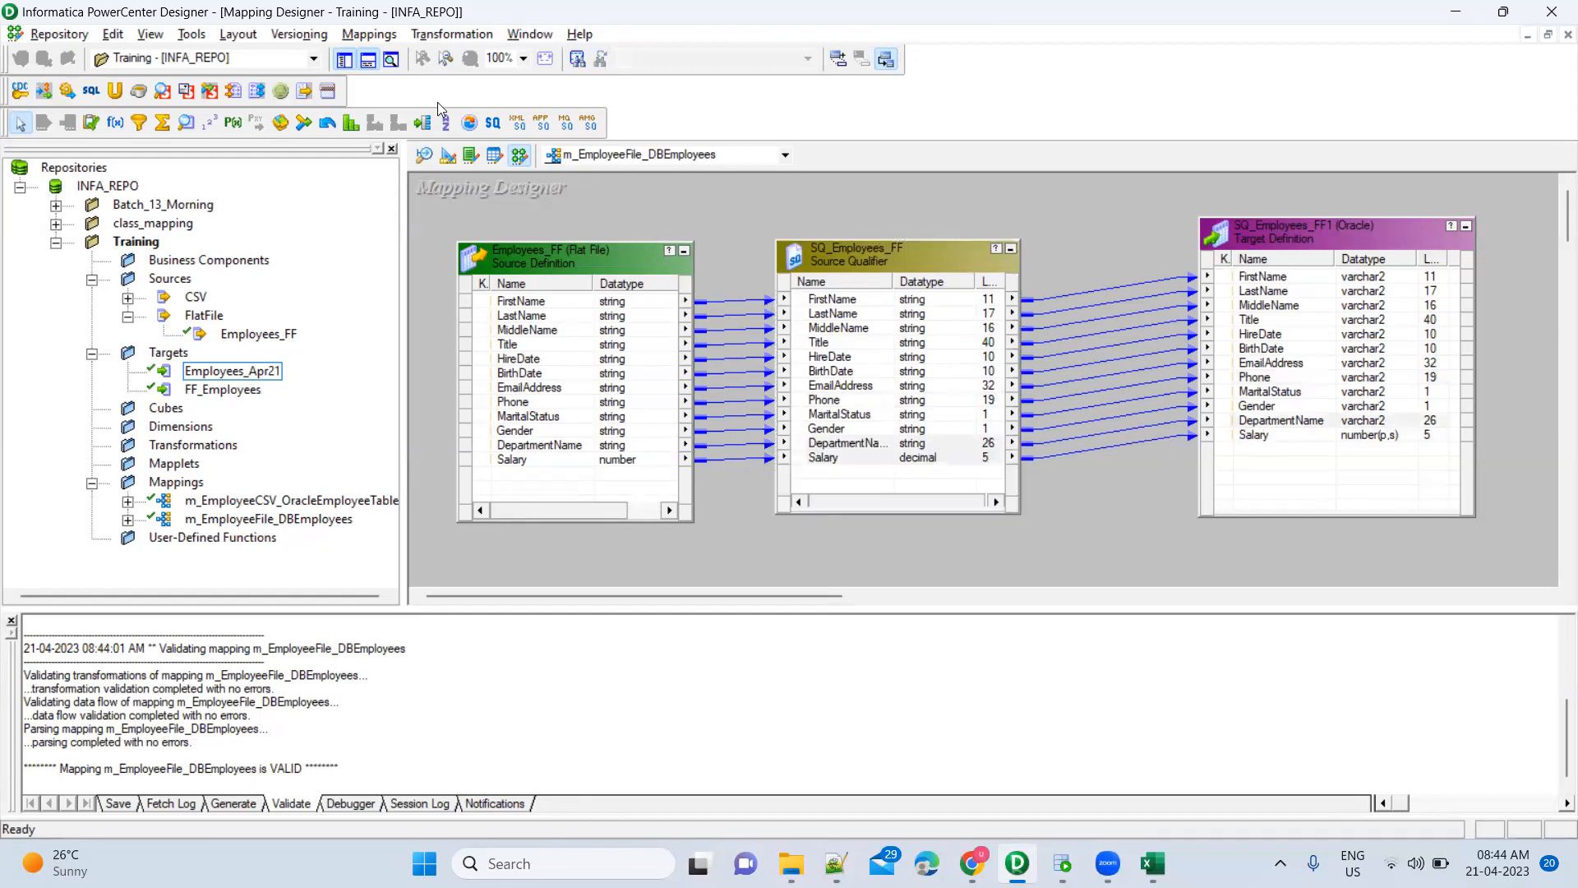
# Validate m_EmployeeFile_DBEmployees and save it to the repository
pyautogui.click(369, 35)
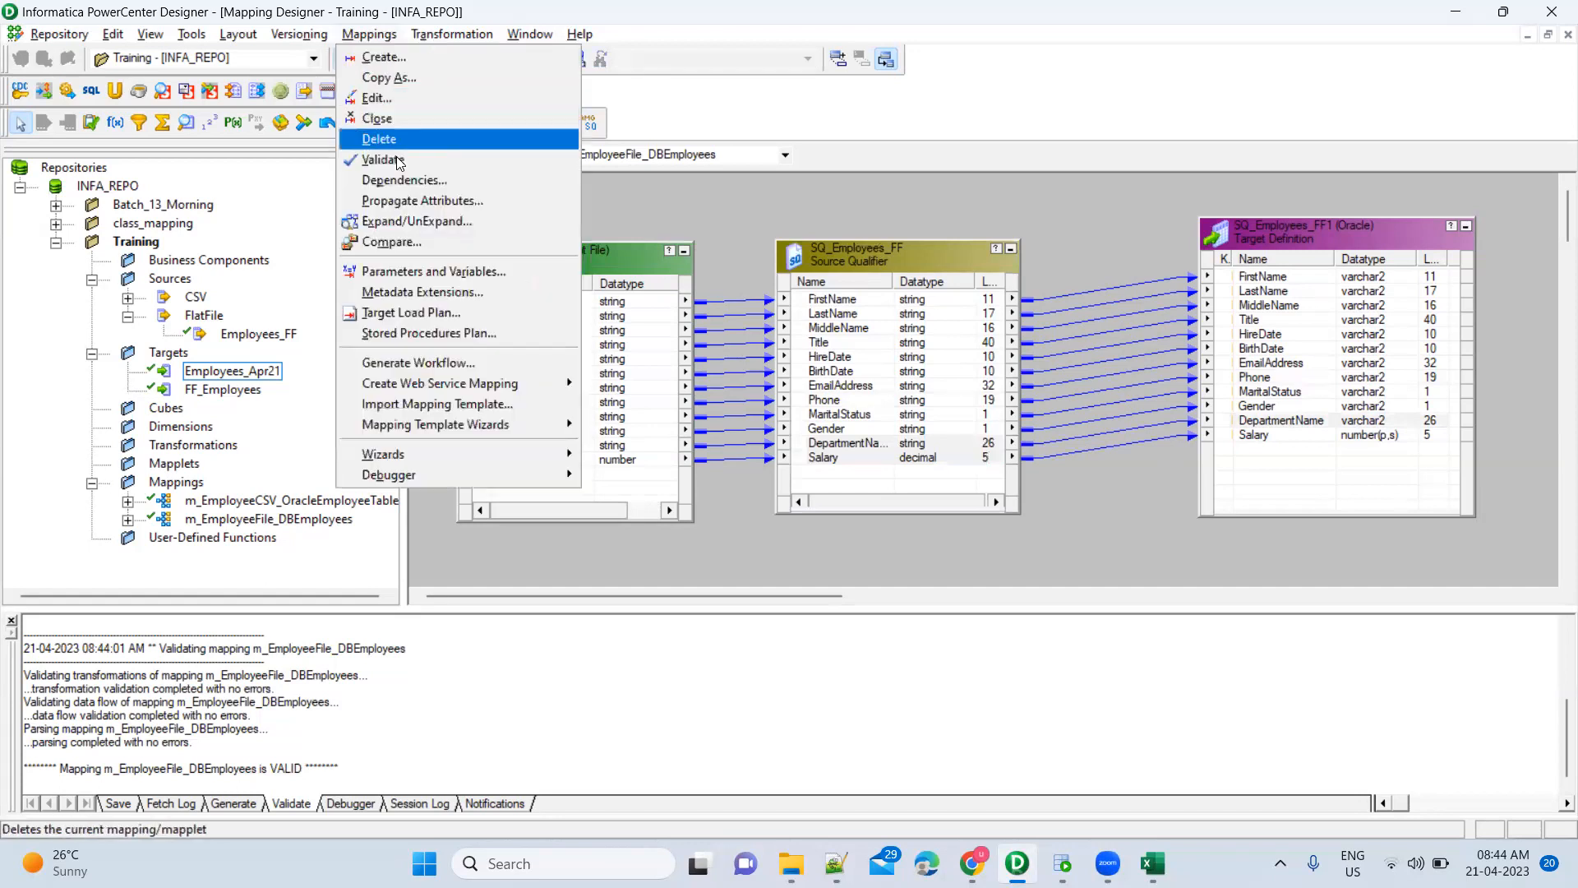
pyautogui.press('Return')
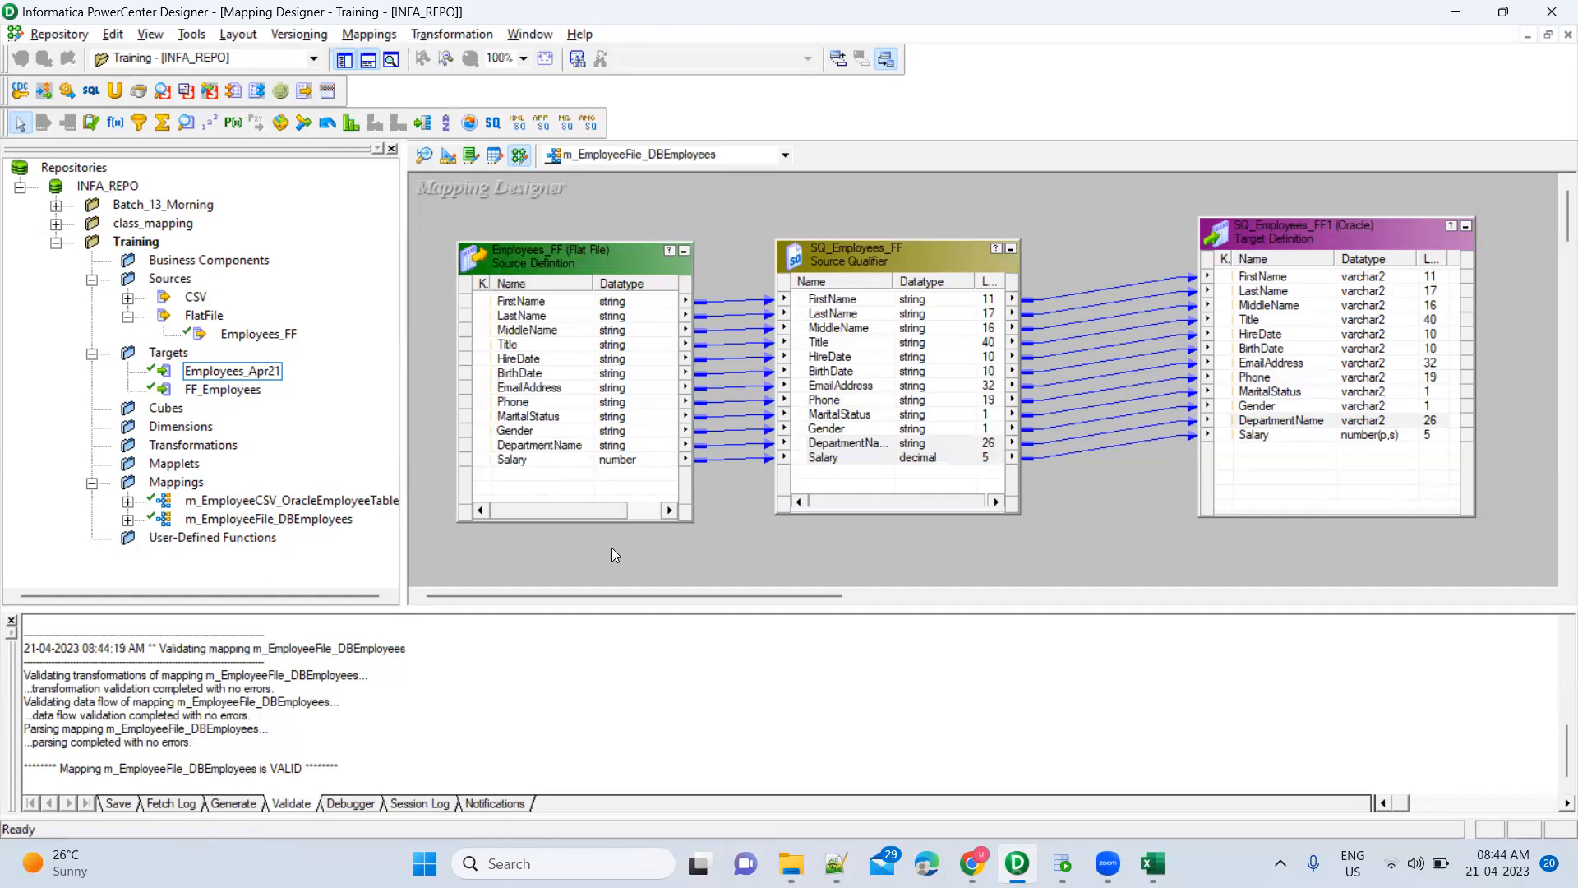
pyautogui.hotkey('ctrl', 's')
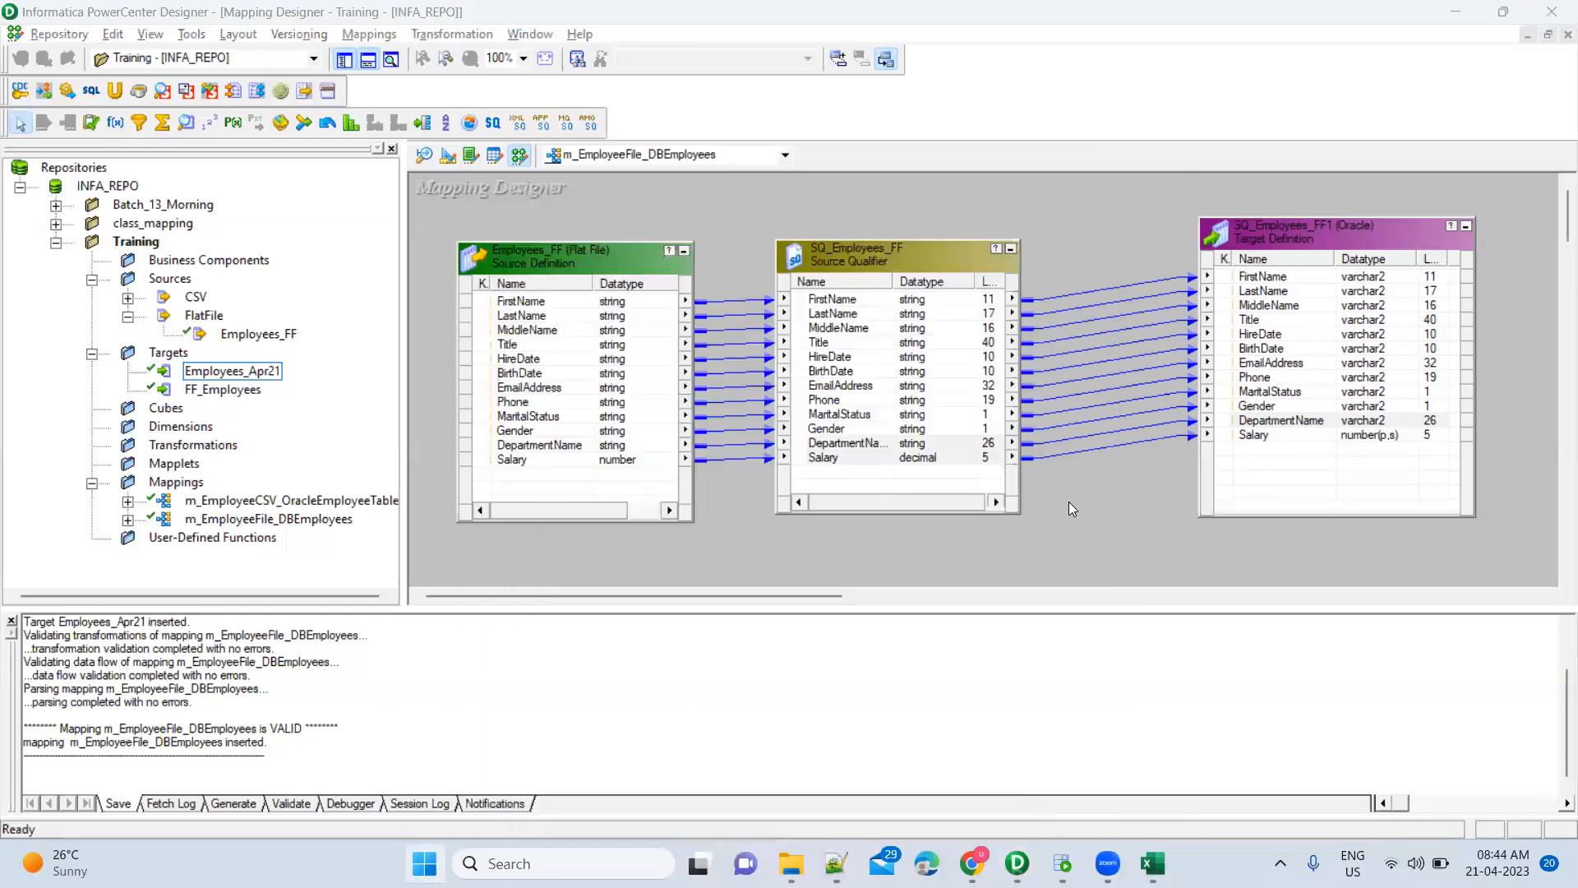
# Launch PowerCenter Workflow Manager from a 'work' Start-menu search and maximize it
pyautogui.press('super')
pyautogui.write('work')
pyautogui.press('Return')
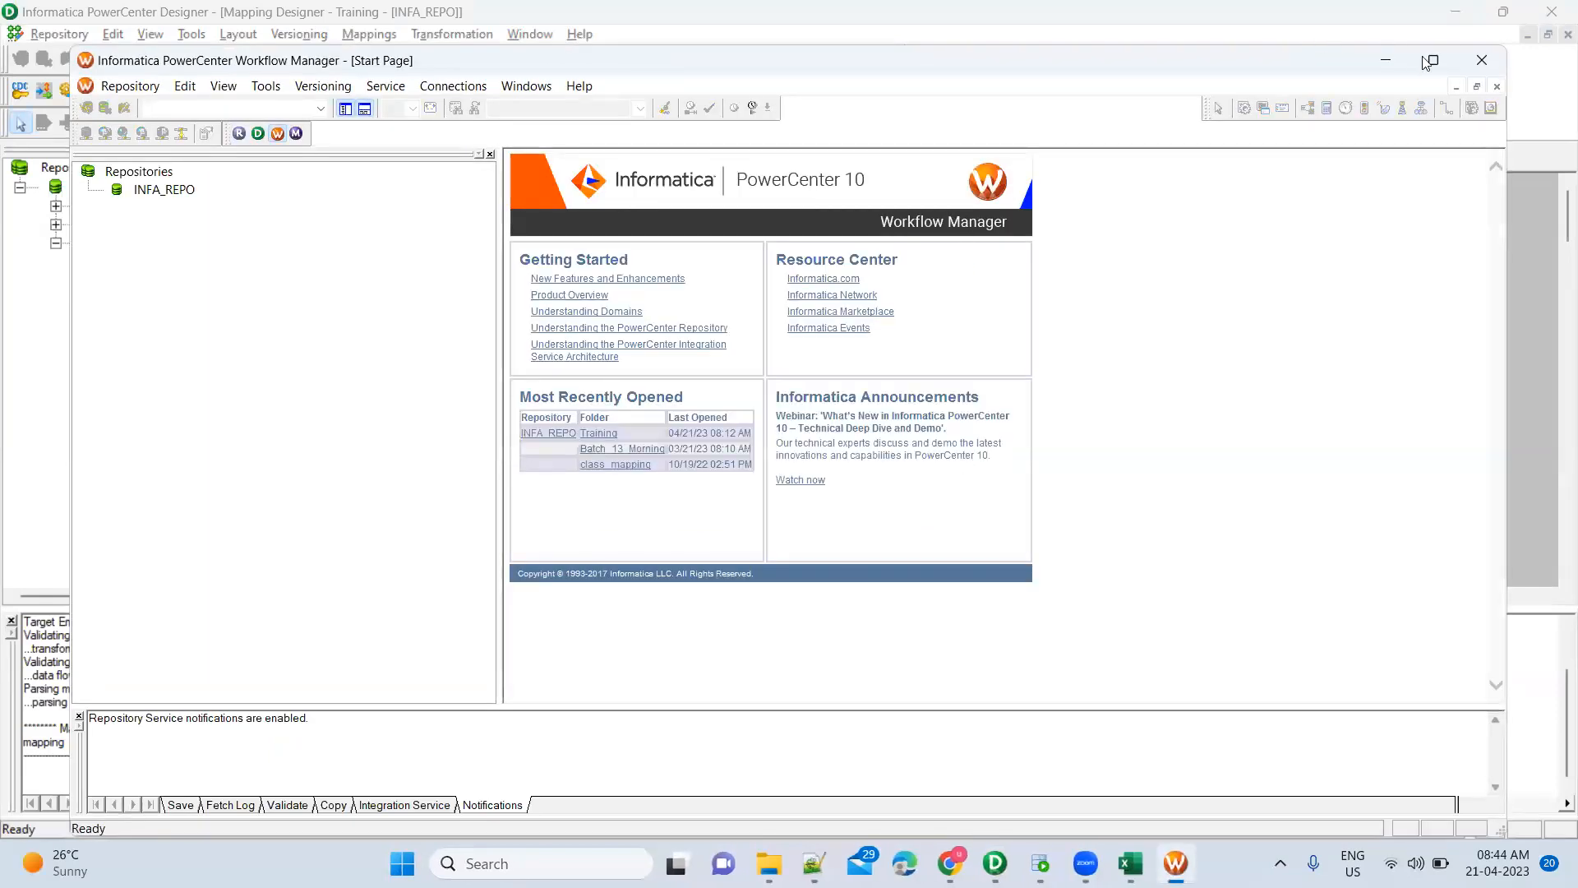
pyautogui.click(1434, 64)
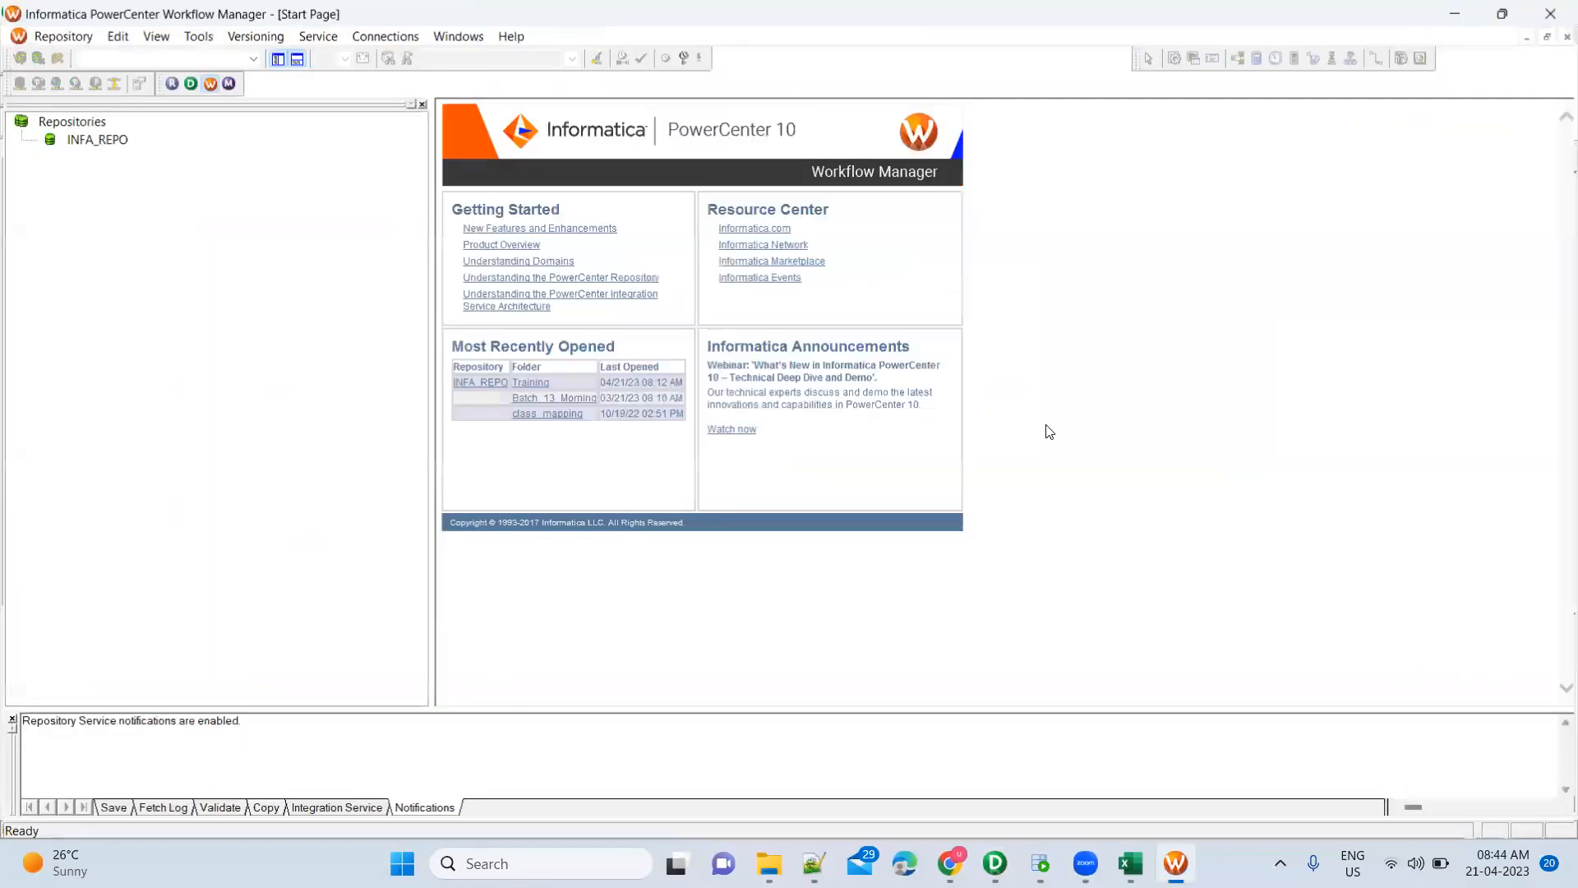
# Inspect the Source Qualifier and target links in Designer, then return to Workflow Manager
pyautogui.hotkey('alt', 'Tab')
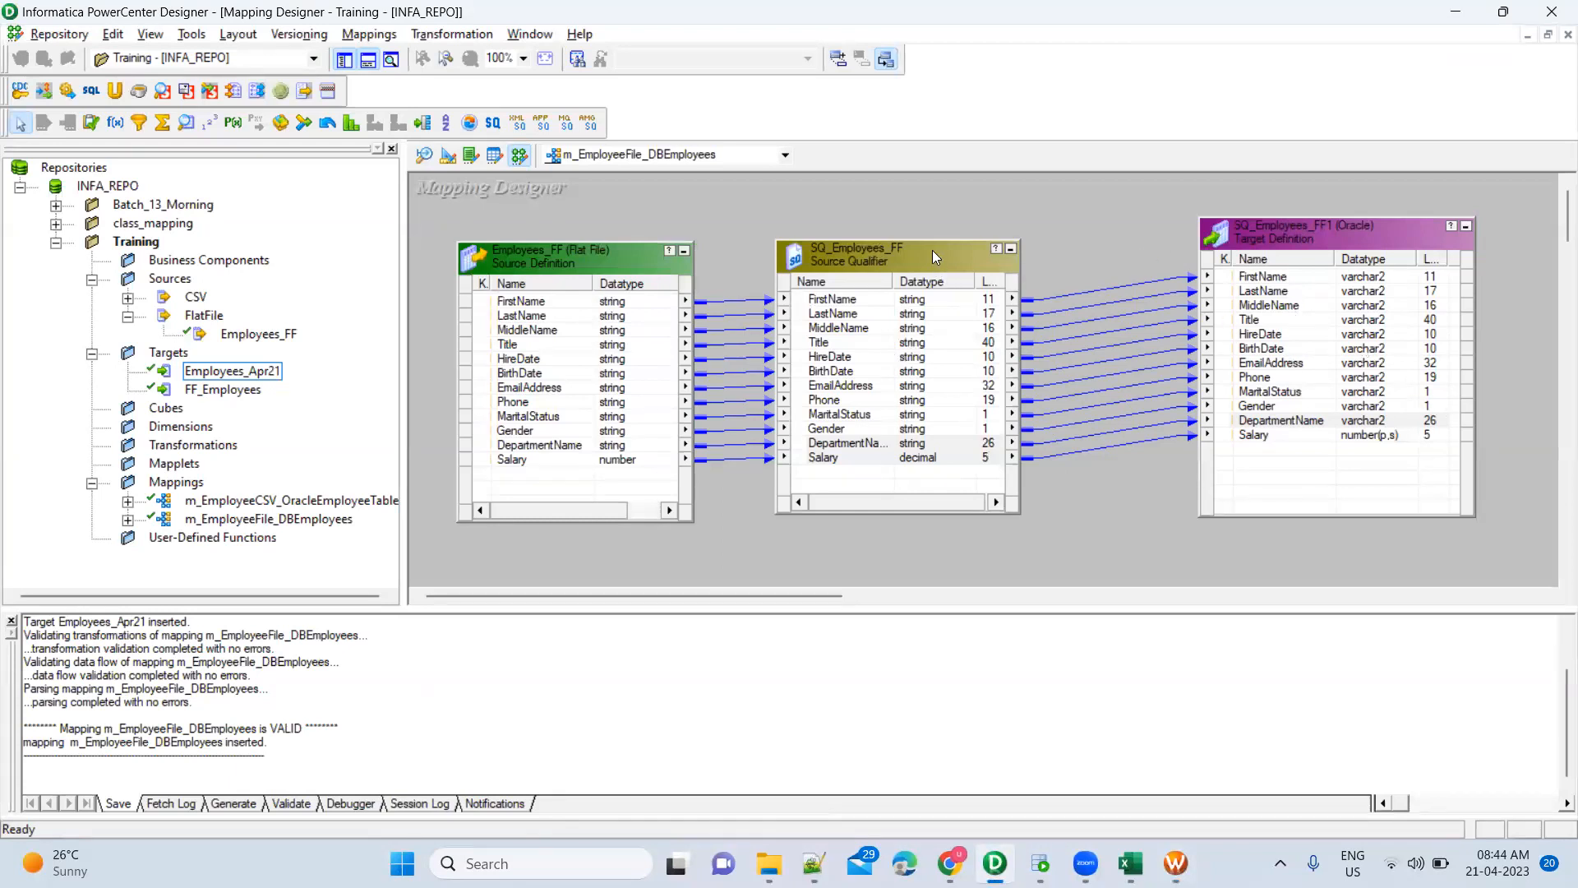
pyautogui.moveTo(753, 209); pyautogui.dragTo(1060, 530)
pyautogui.moveTo(1162, 199); pyautogui.dragTo(1504, 540)
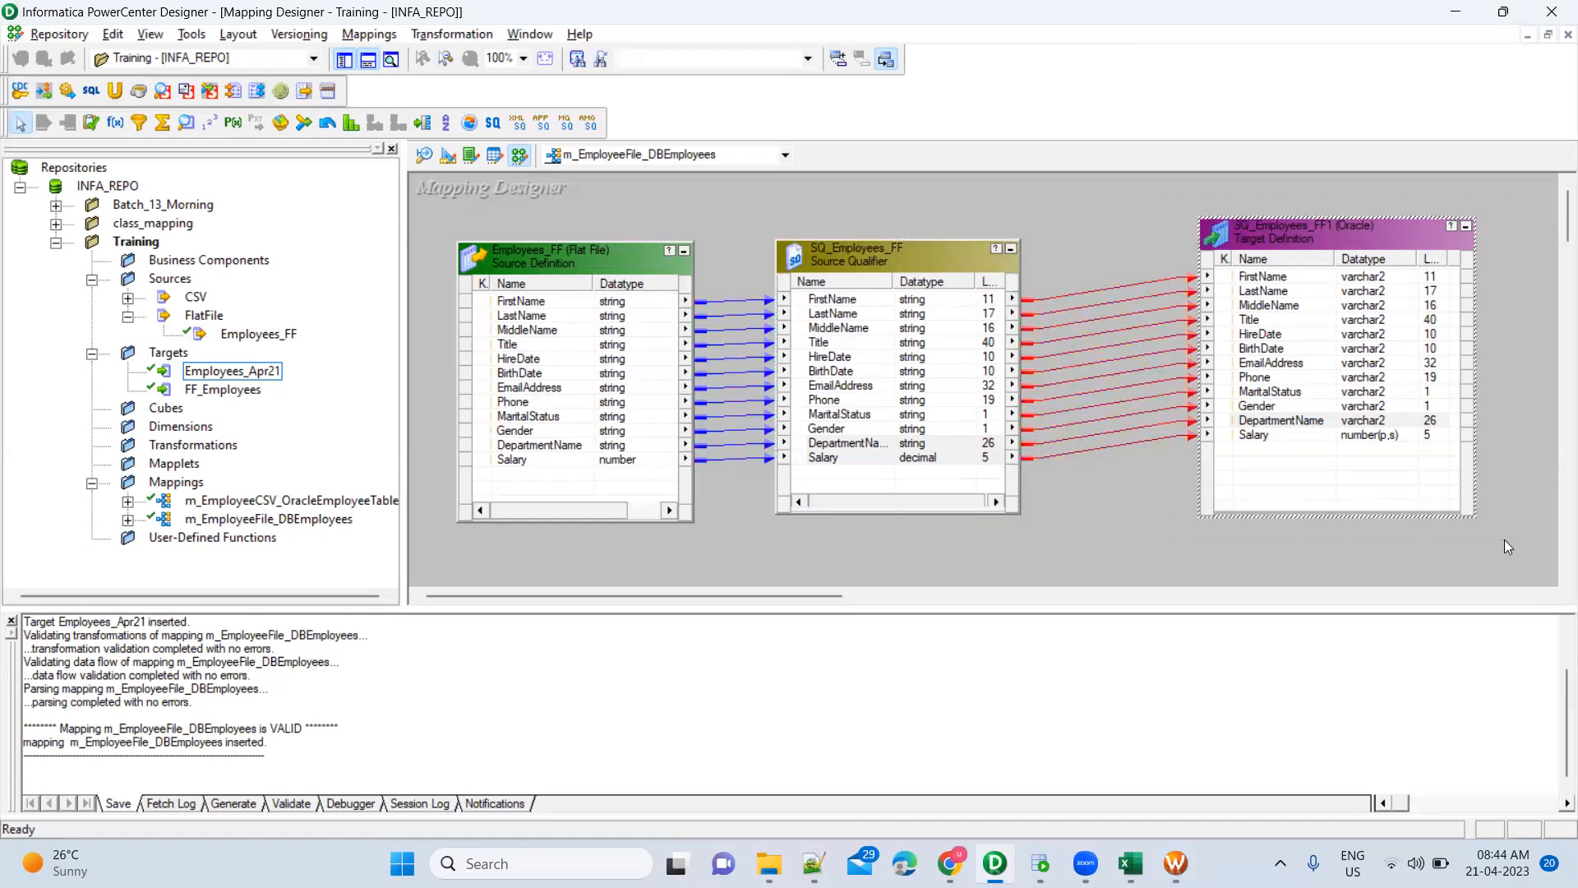
pyautogui.click(1280, 257)
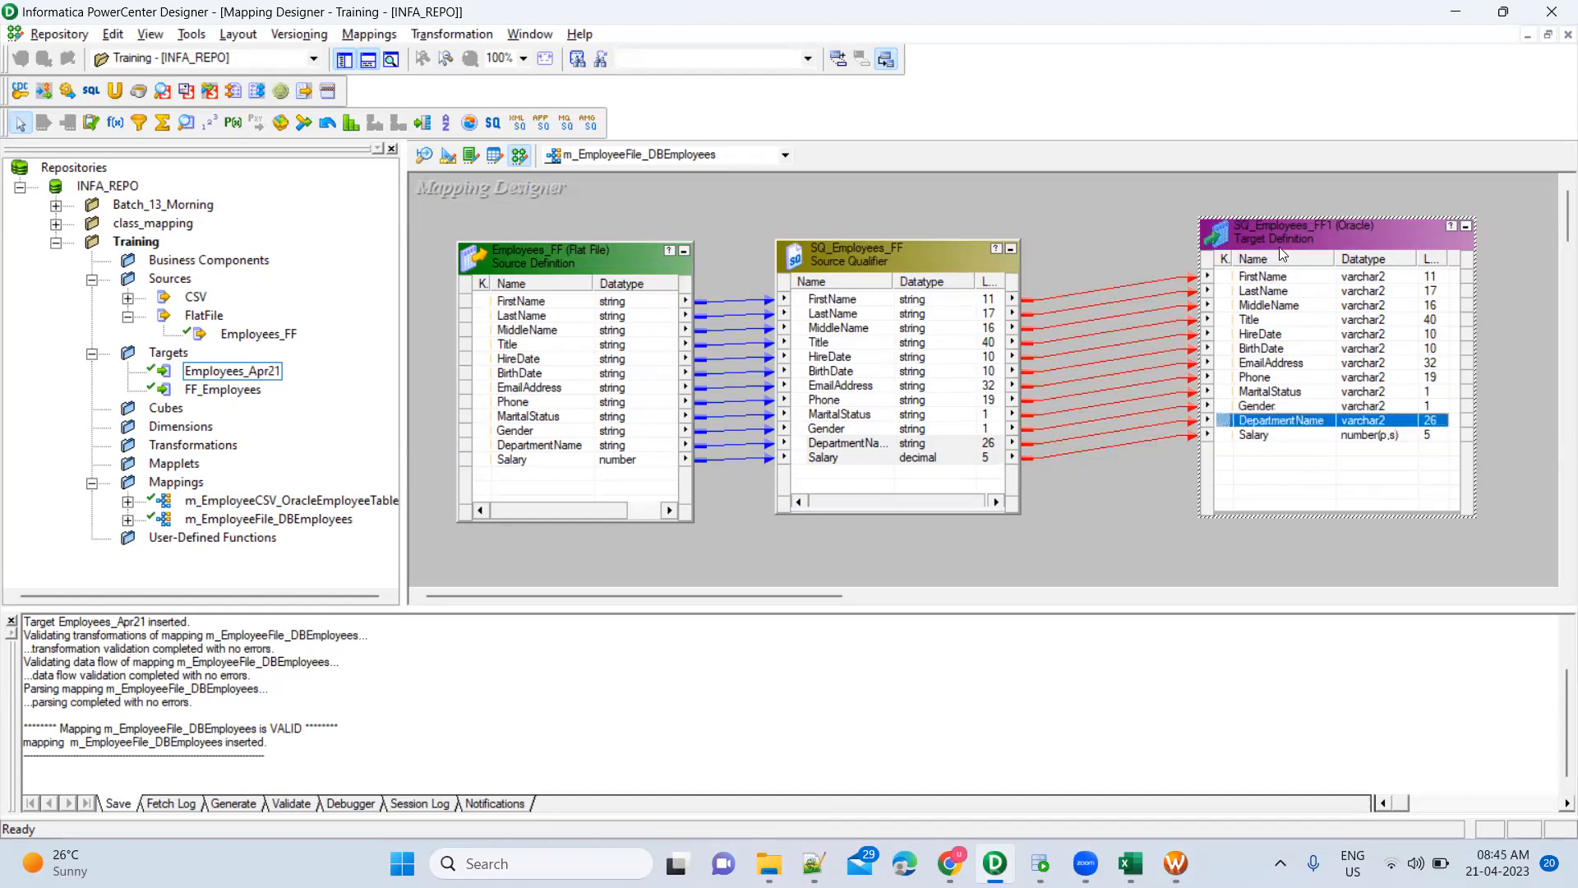
pyautogui.click(942, 256)
pyautogui.click(1072, 217)
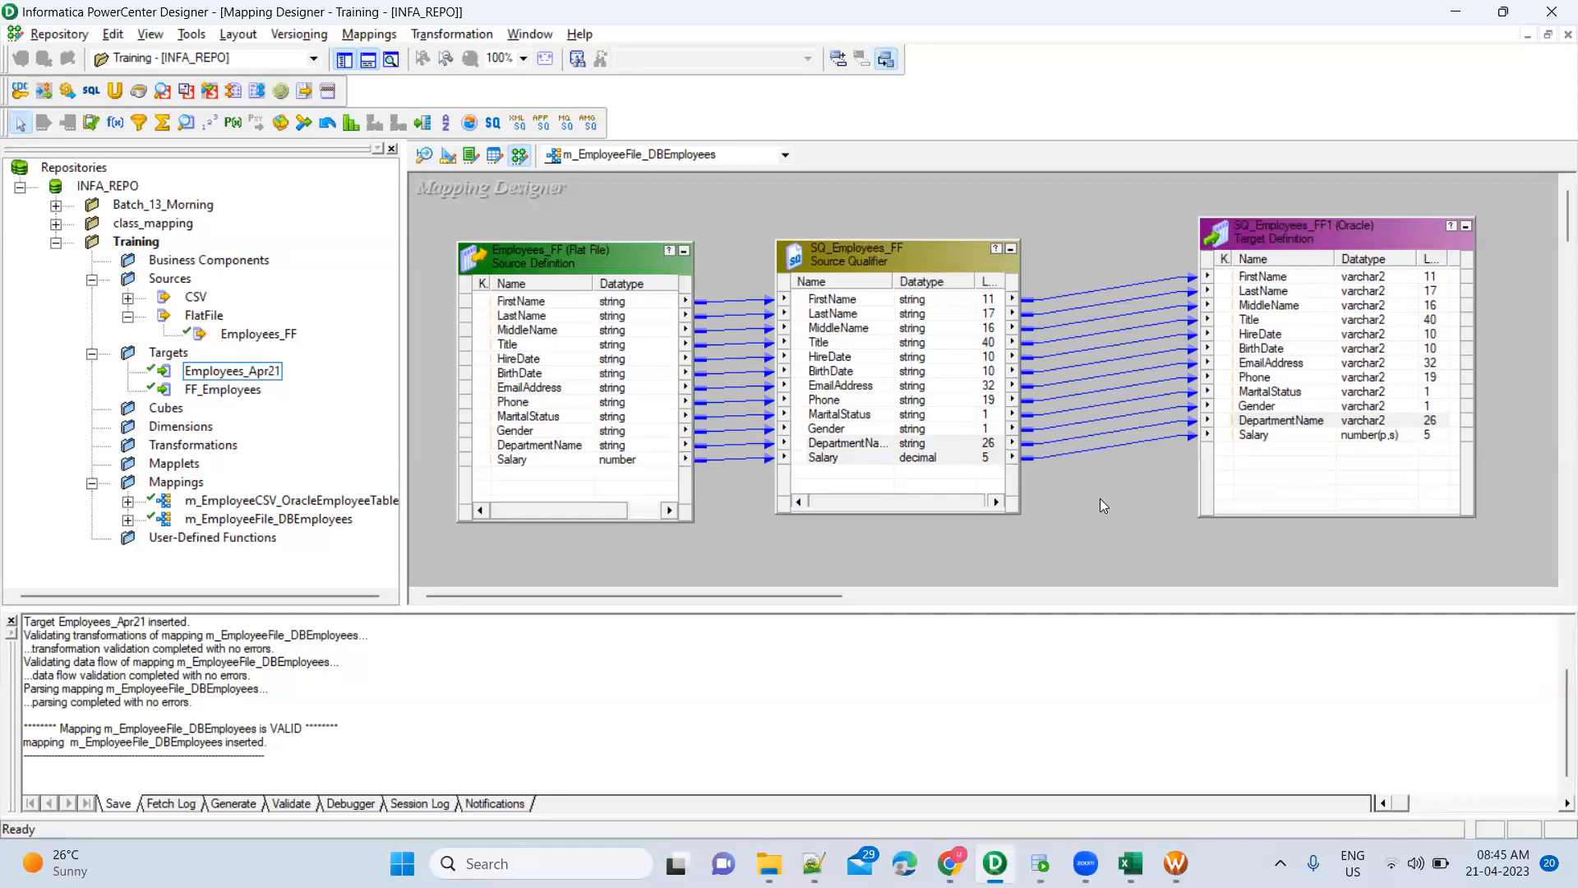
pyautogui.hotkey('alt', 'Tab')
pyautogui.hotkey('alt', 'Tab')
pyautogui.hotkey('alt', 'Tab')
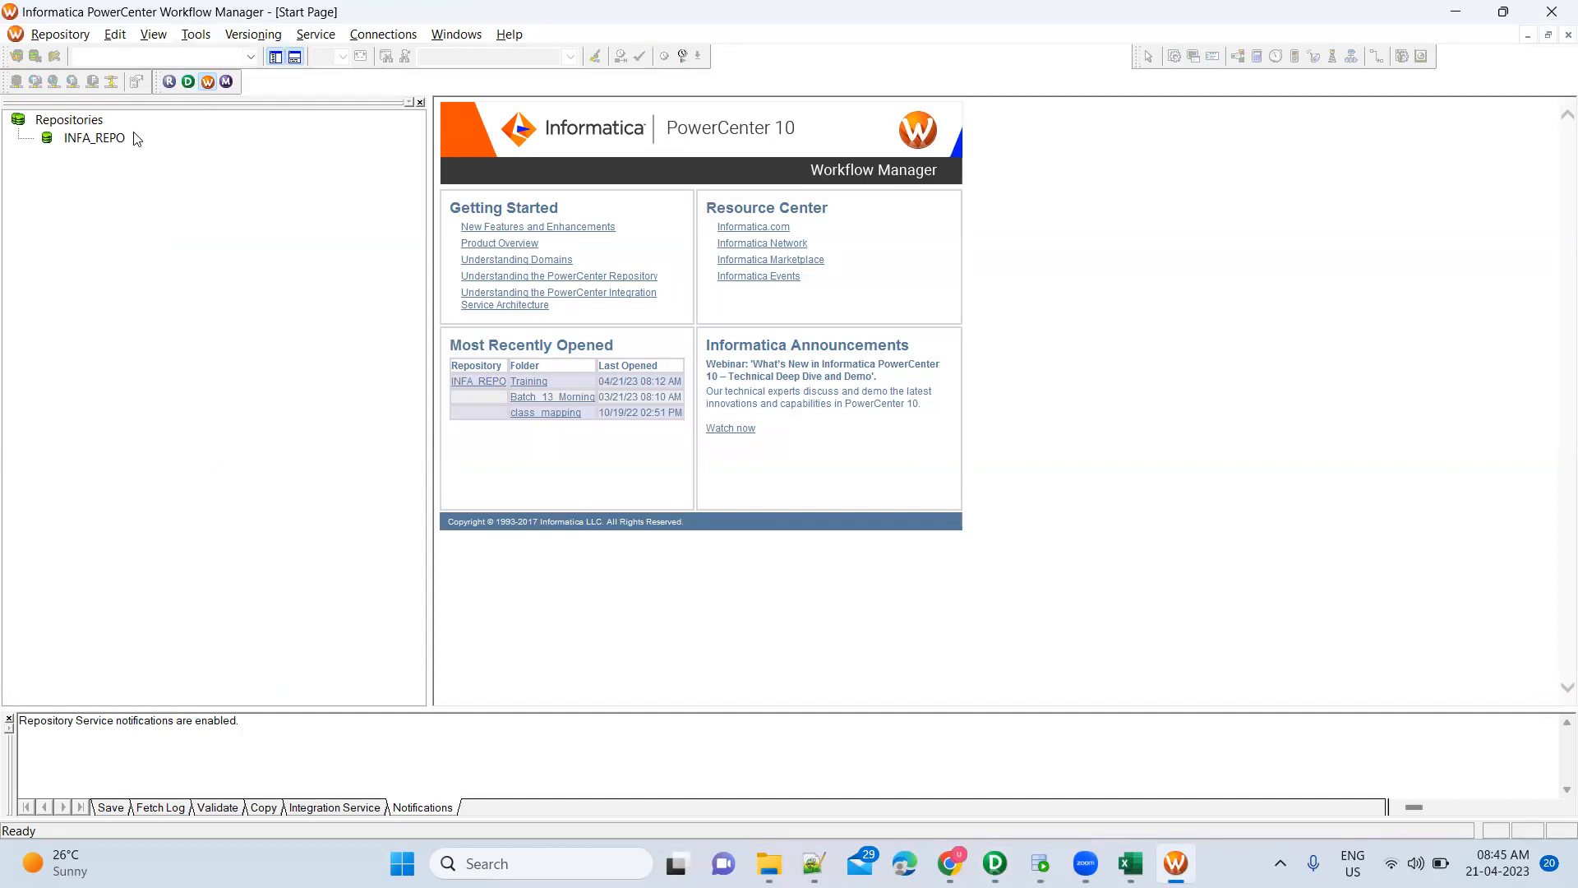
# Connect to the INFA_REPO repository, entering the account password
pyautogui.doubleClick(109, 141)
pyautogui.press('Tab')
pyautogui.write('•••••')
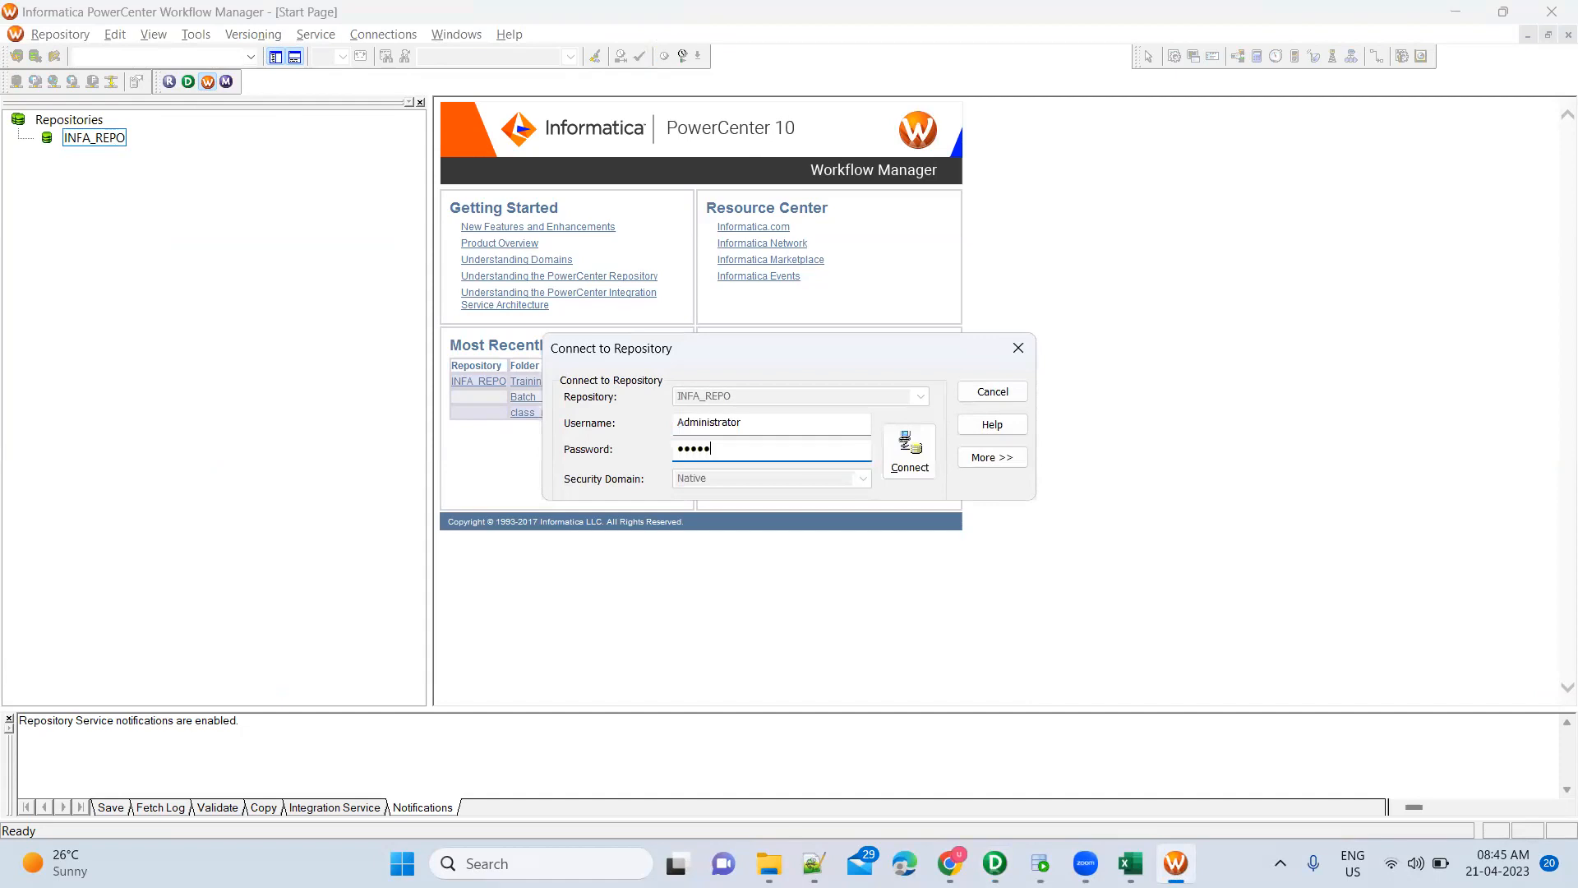
pyautogui.press('Return')
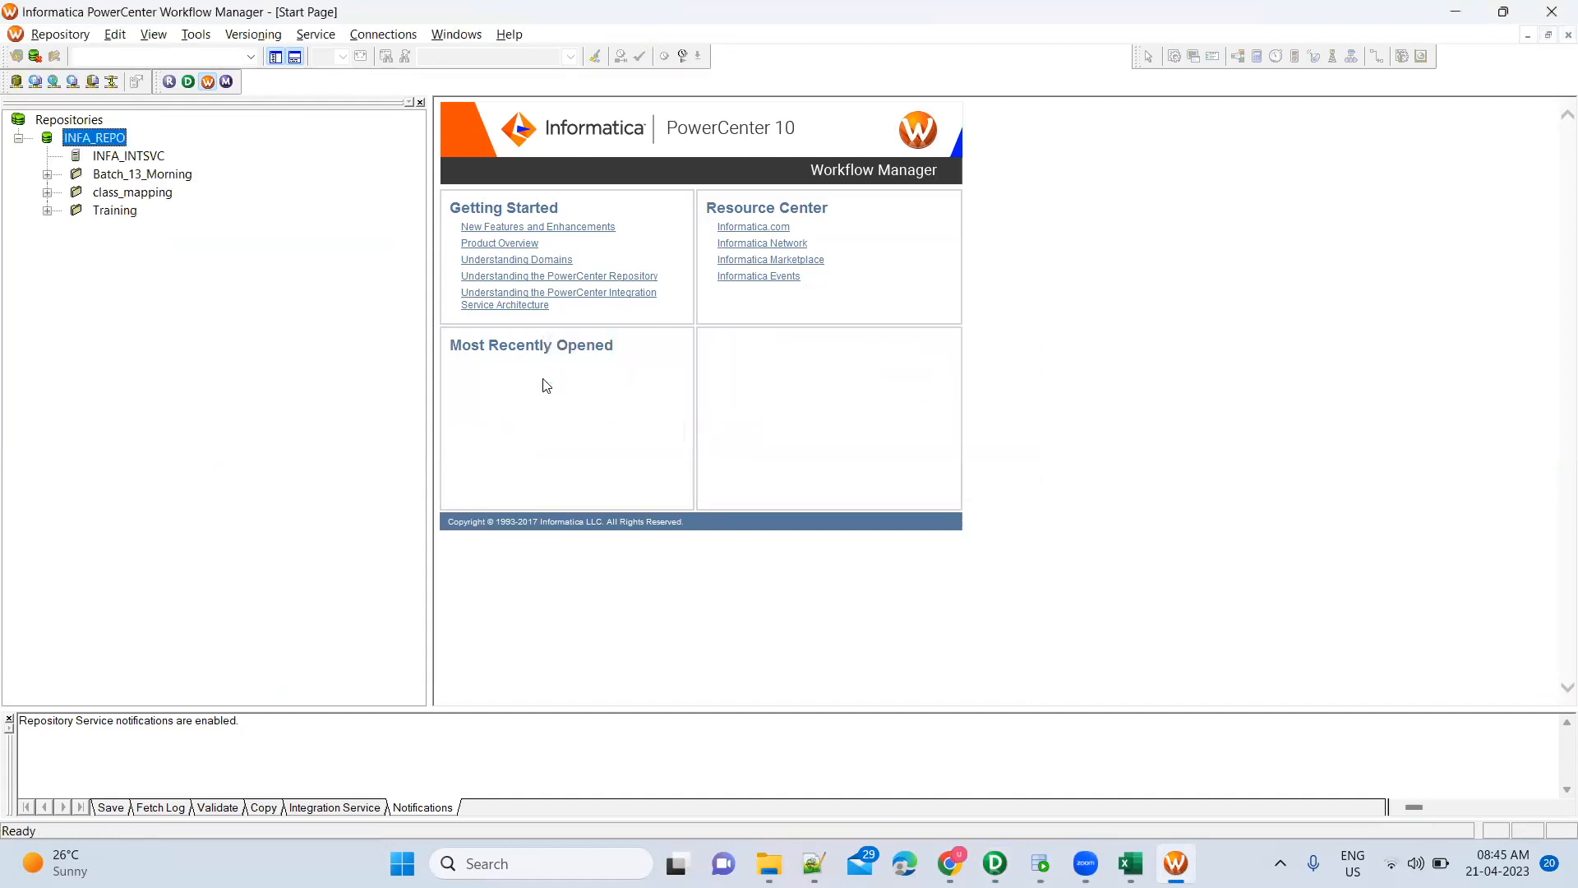
# Open workflow wf_Training in the Training folder and return from Task Developer to Workflow Designer
pyautogui.doubleClick(120, 212)
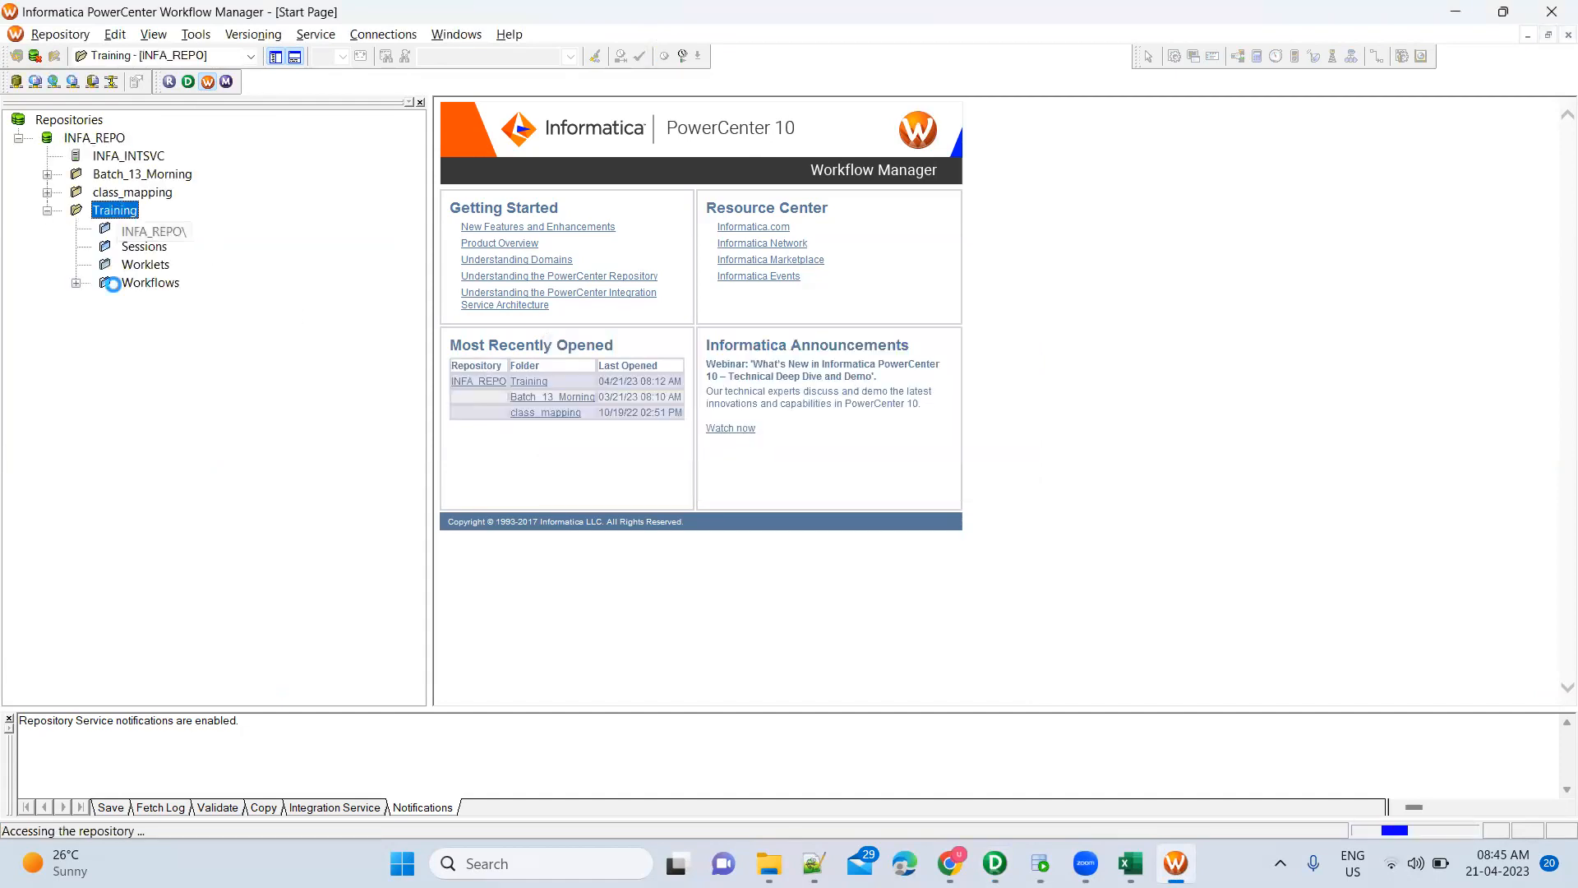
pyautogui.doubleClick(135, 284)
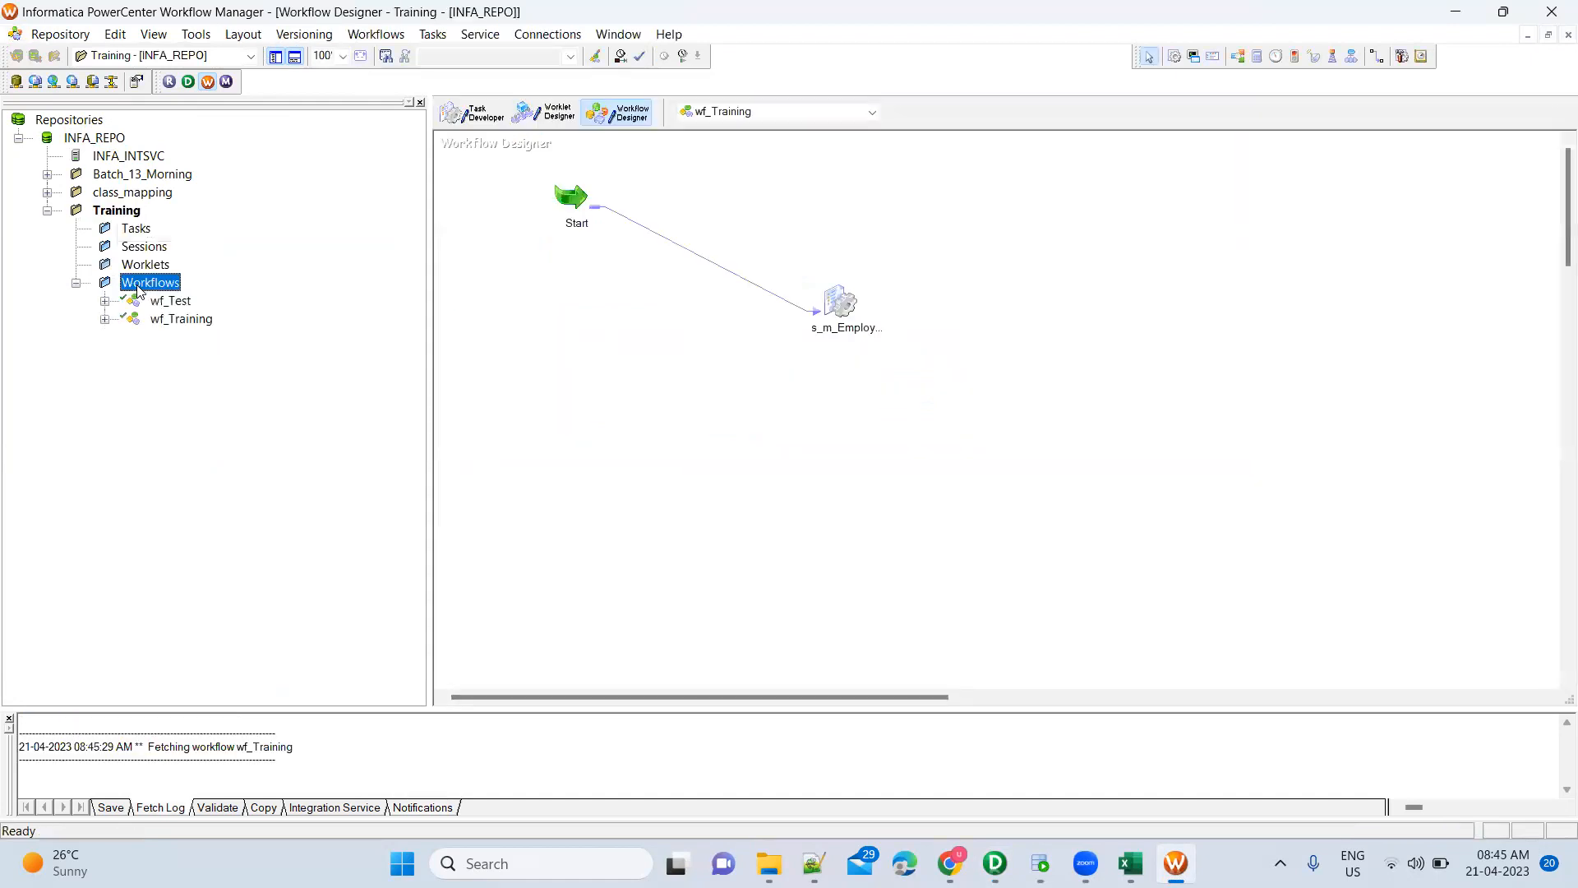
pyautogui.click(202, 325)
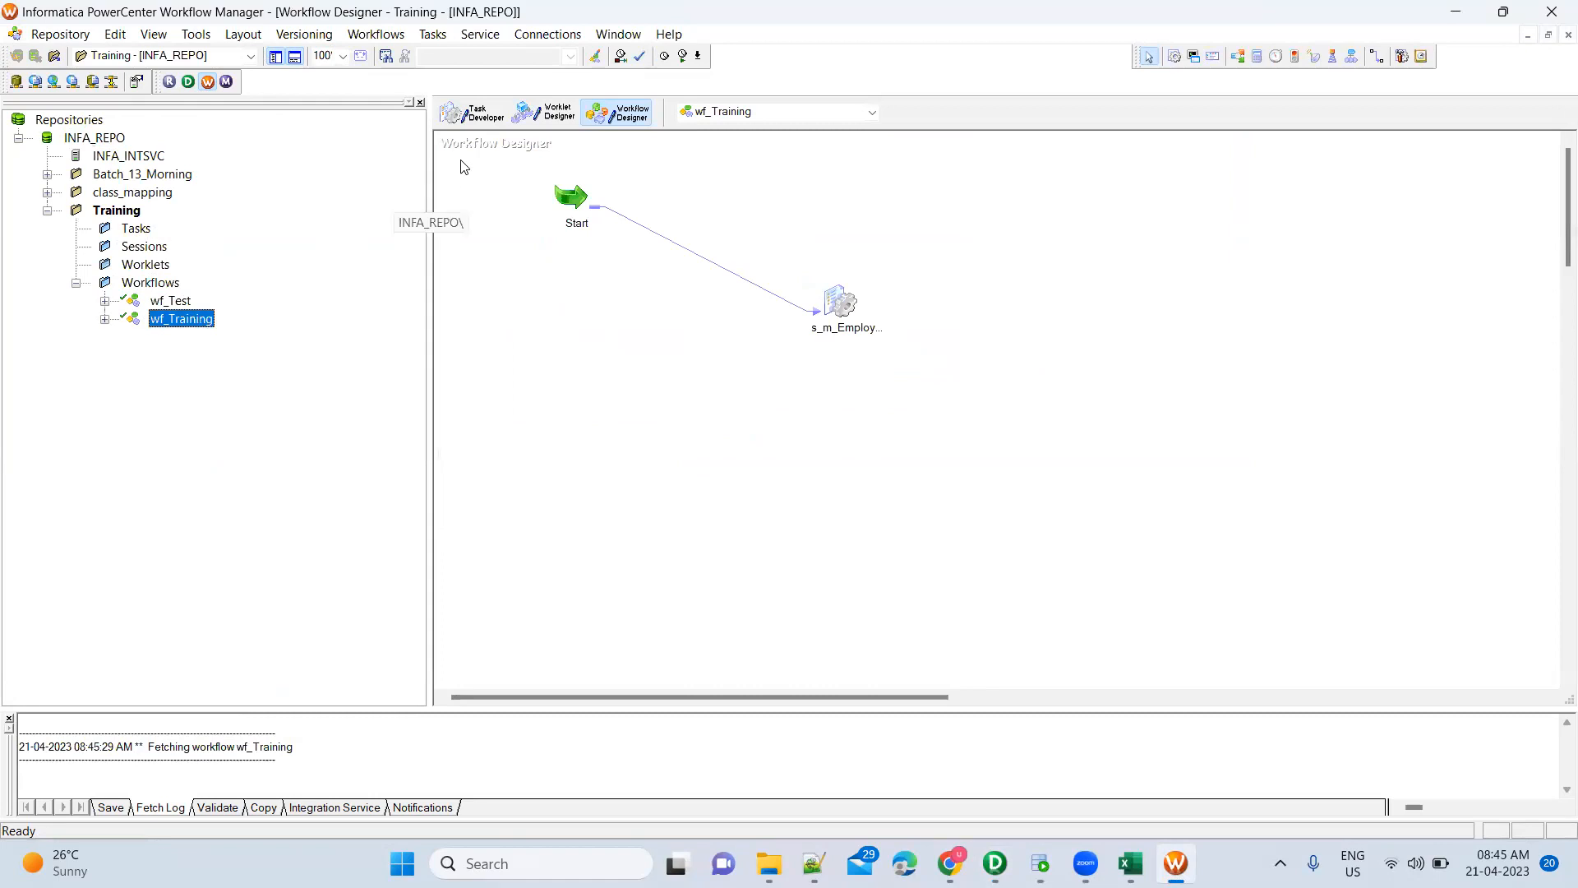
pyautogui.click(622, 283)
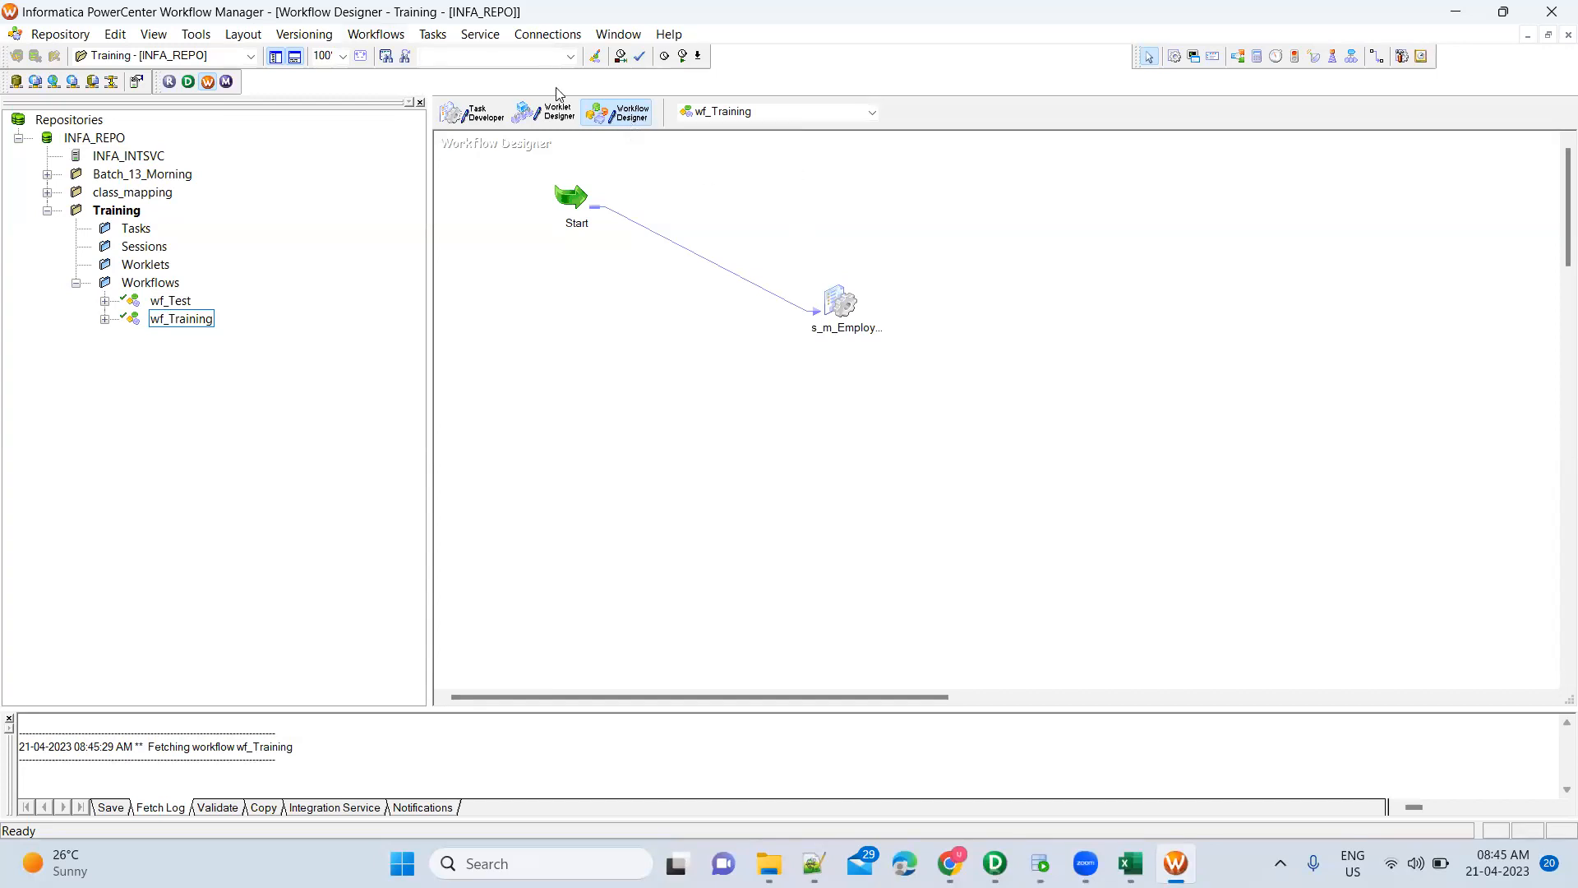
pyautogui.click(470, 116)
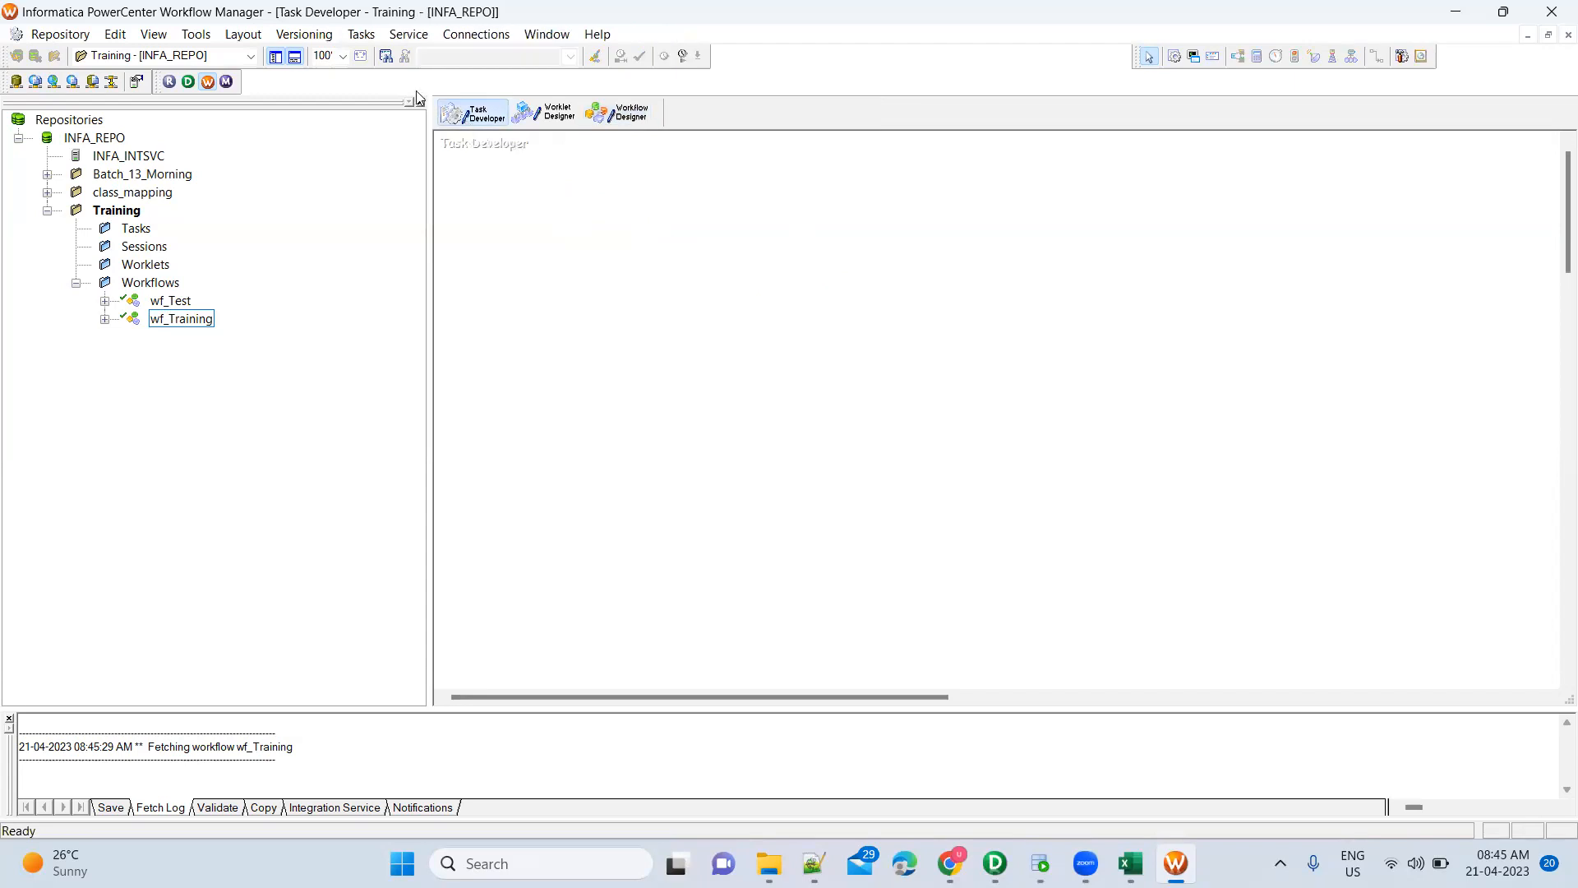
pyautogui.click(634, 128)
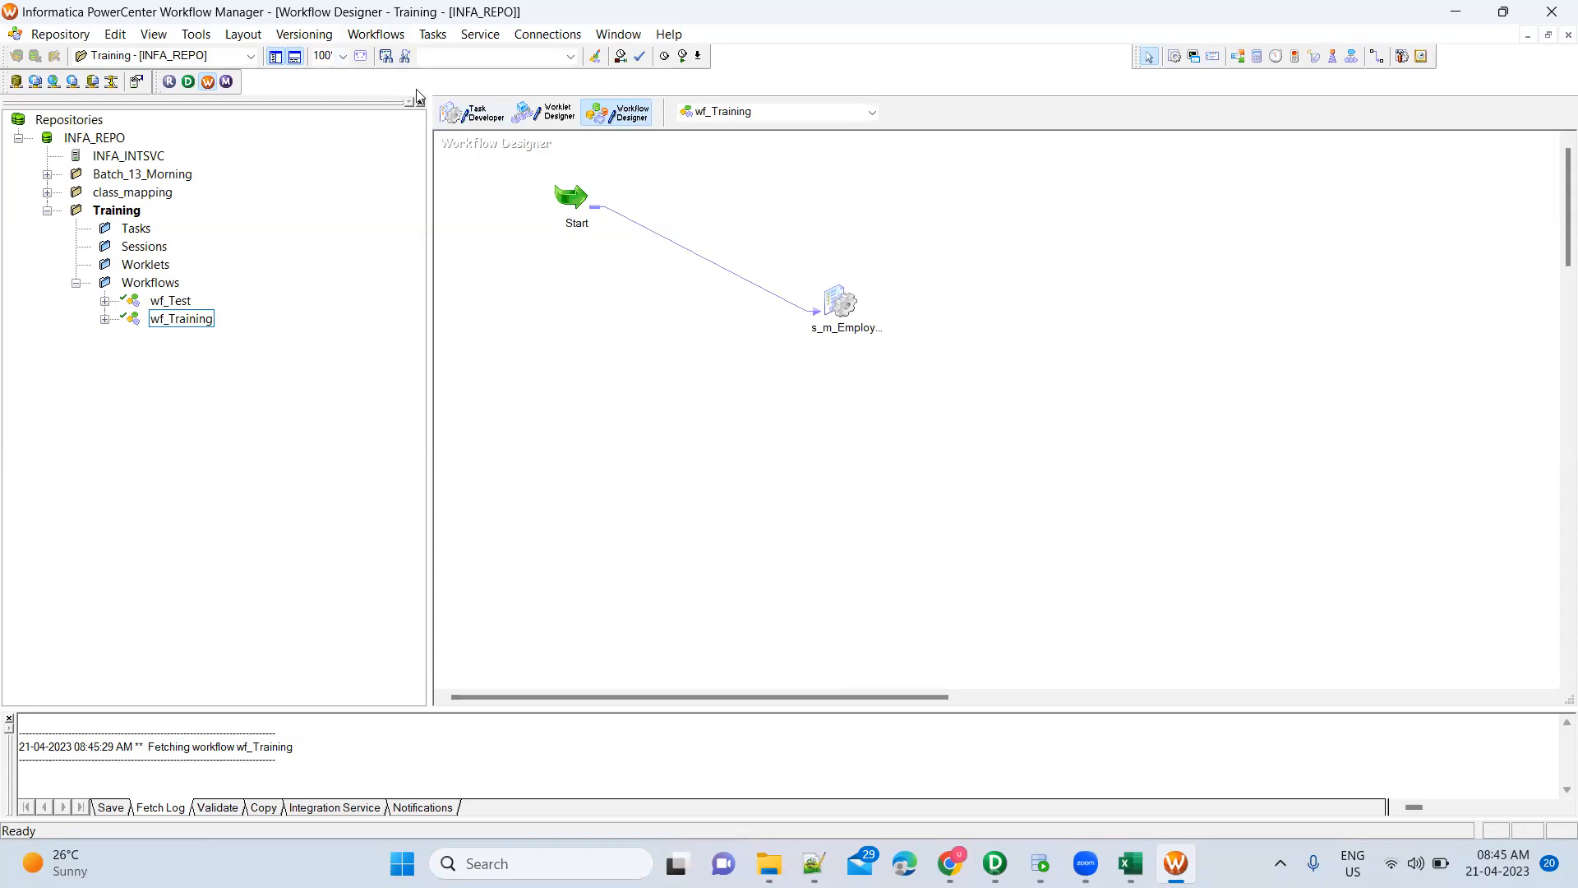
pyautogui.click(375, 34)
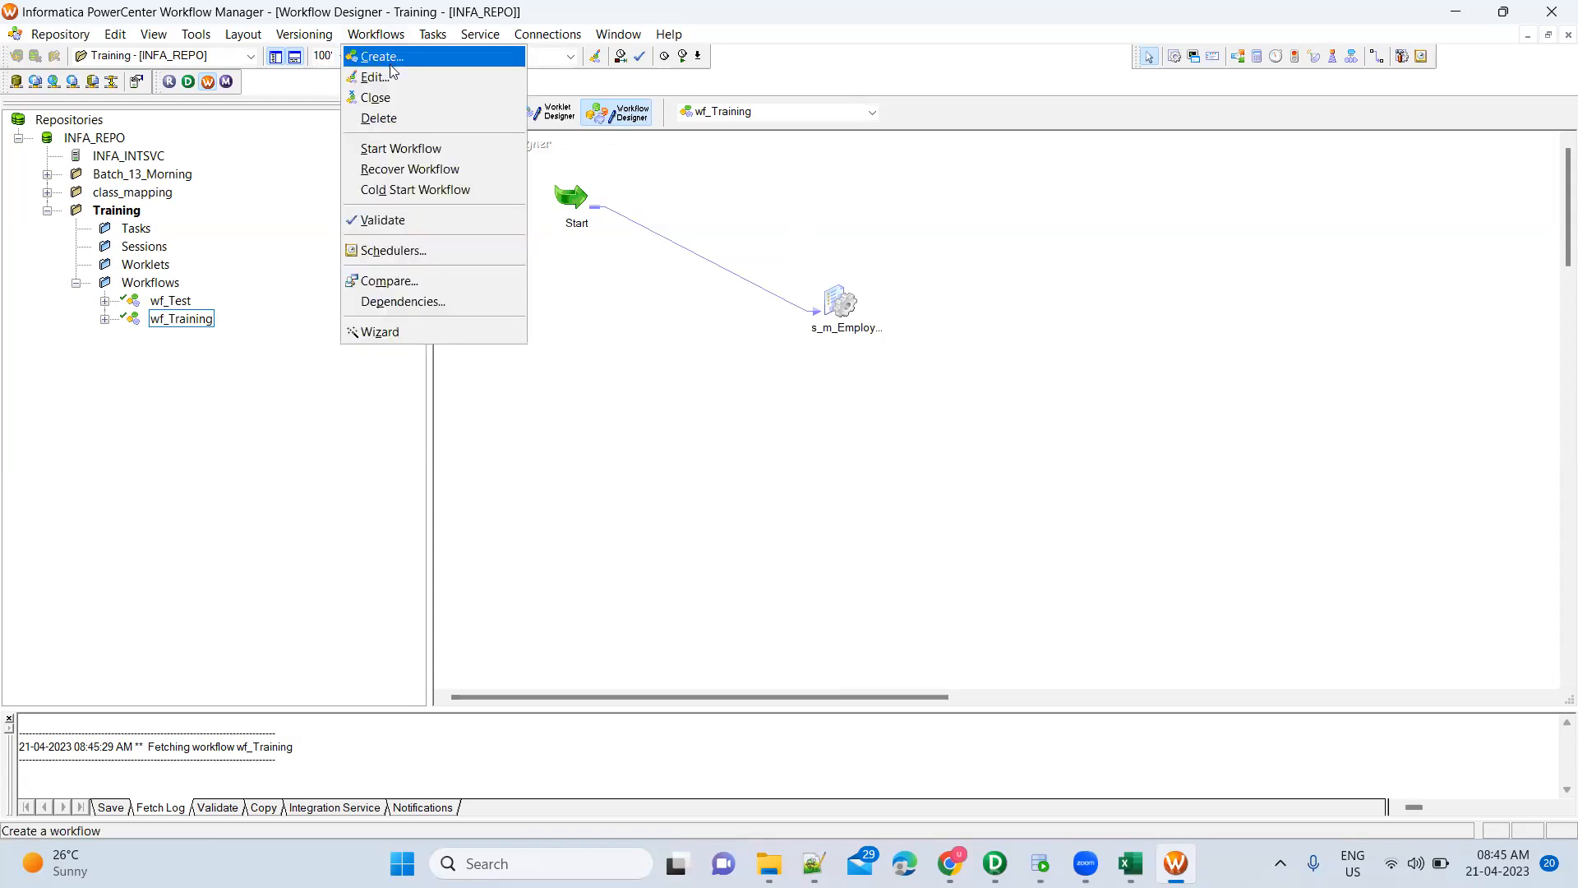
# Create workflow wf_Training_Batch2 running on integration service INFA_INTSVC
pyautogui.click(390, 64)
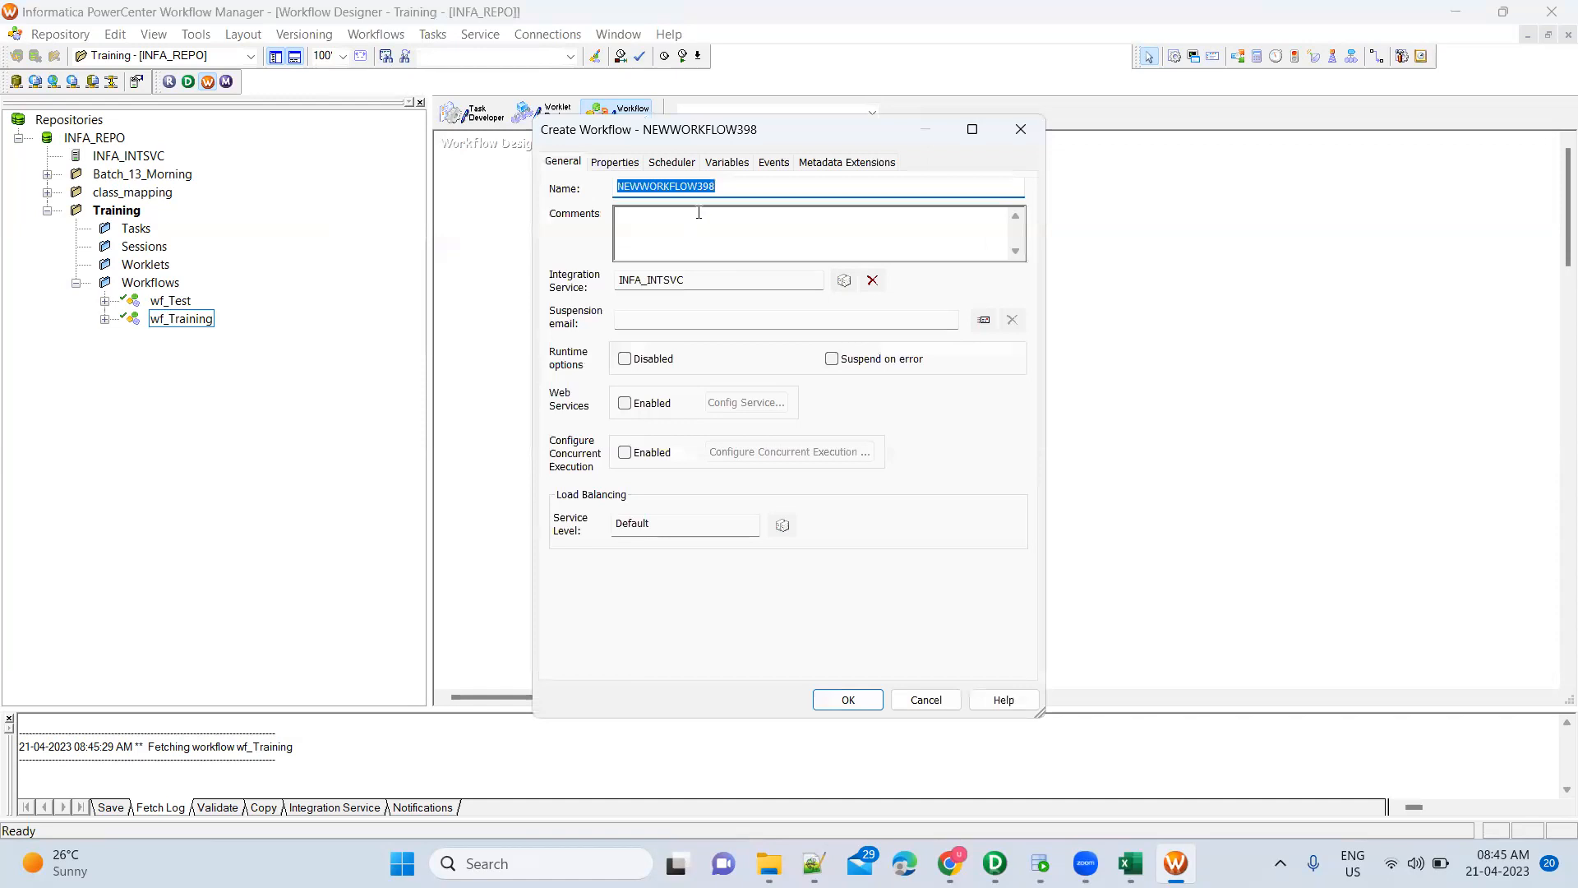
pyautogui.write('wf')
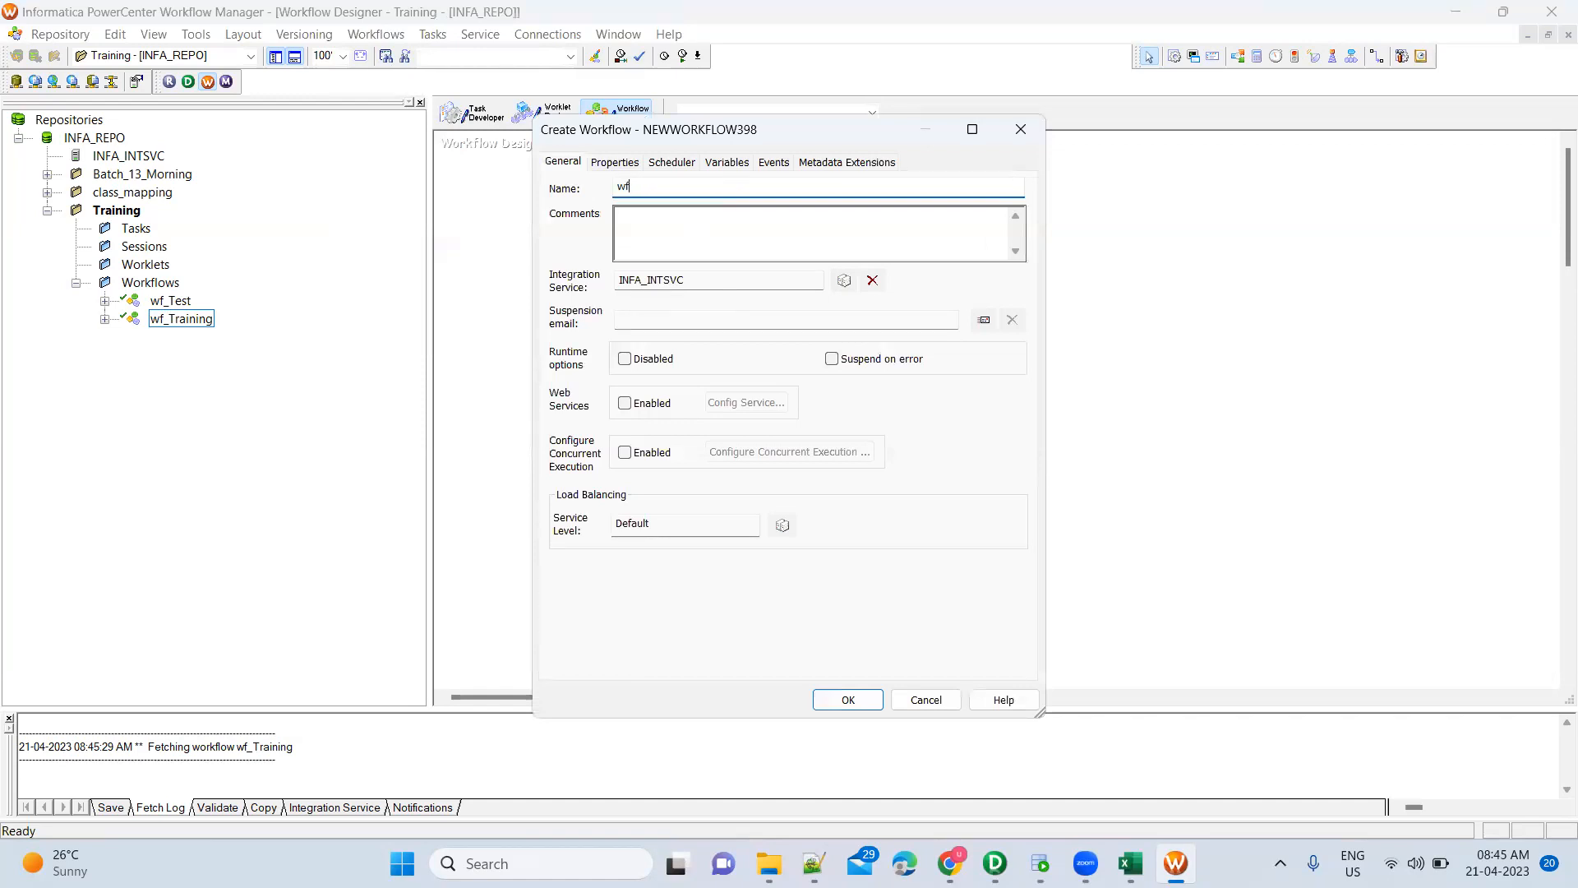
pyautogui.write('_Training_Batch2')
pyautogui.click(844, 280)
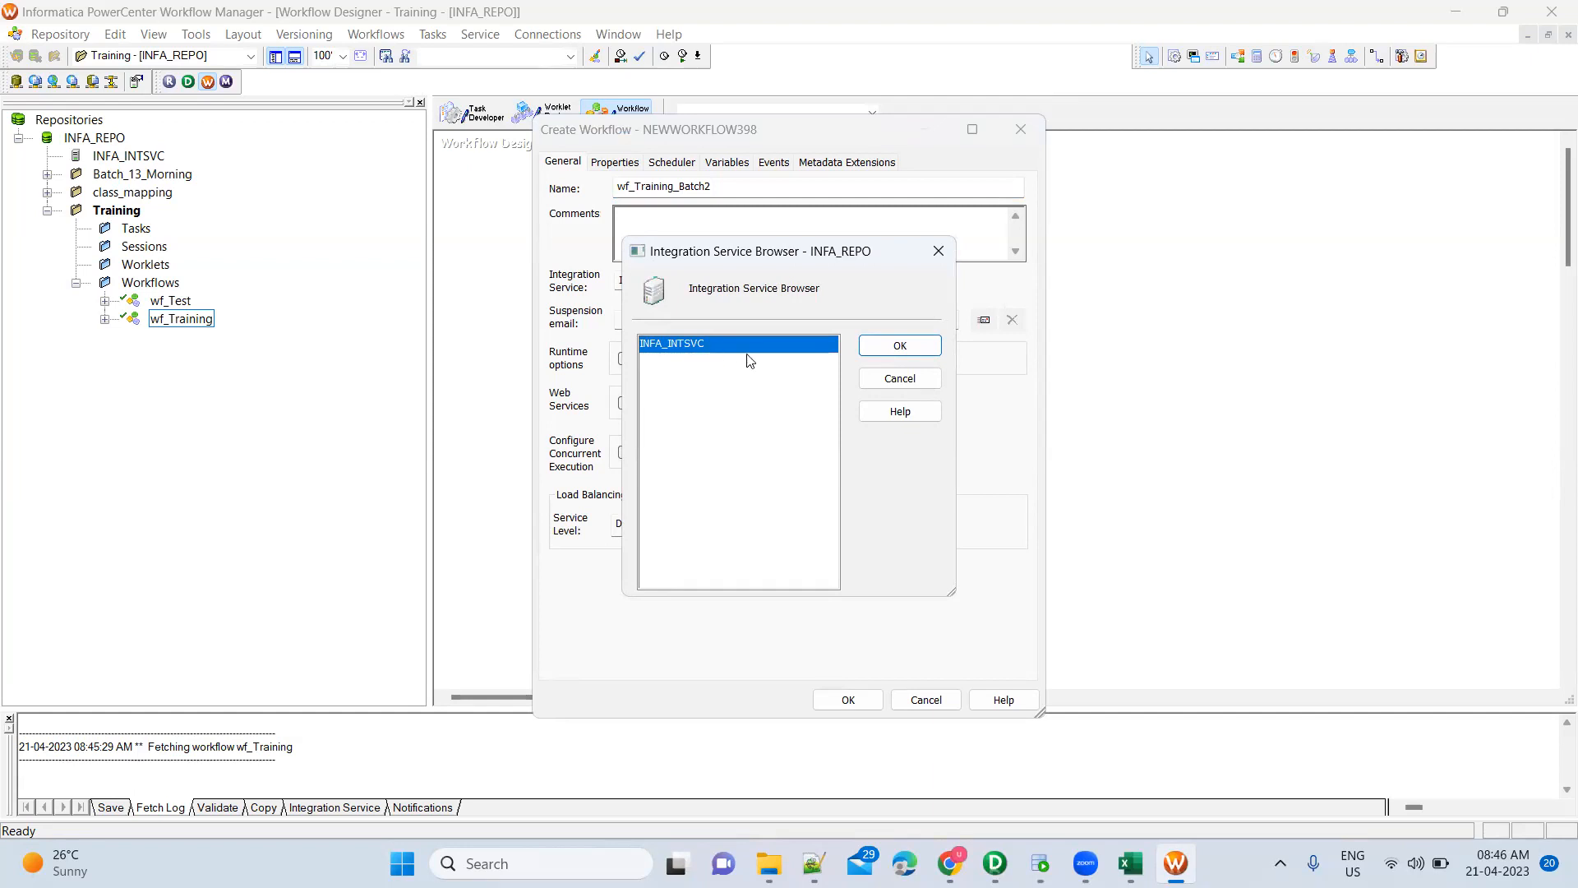
pyautogui.click(882, 383)
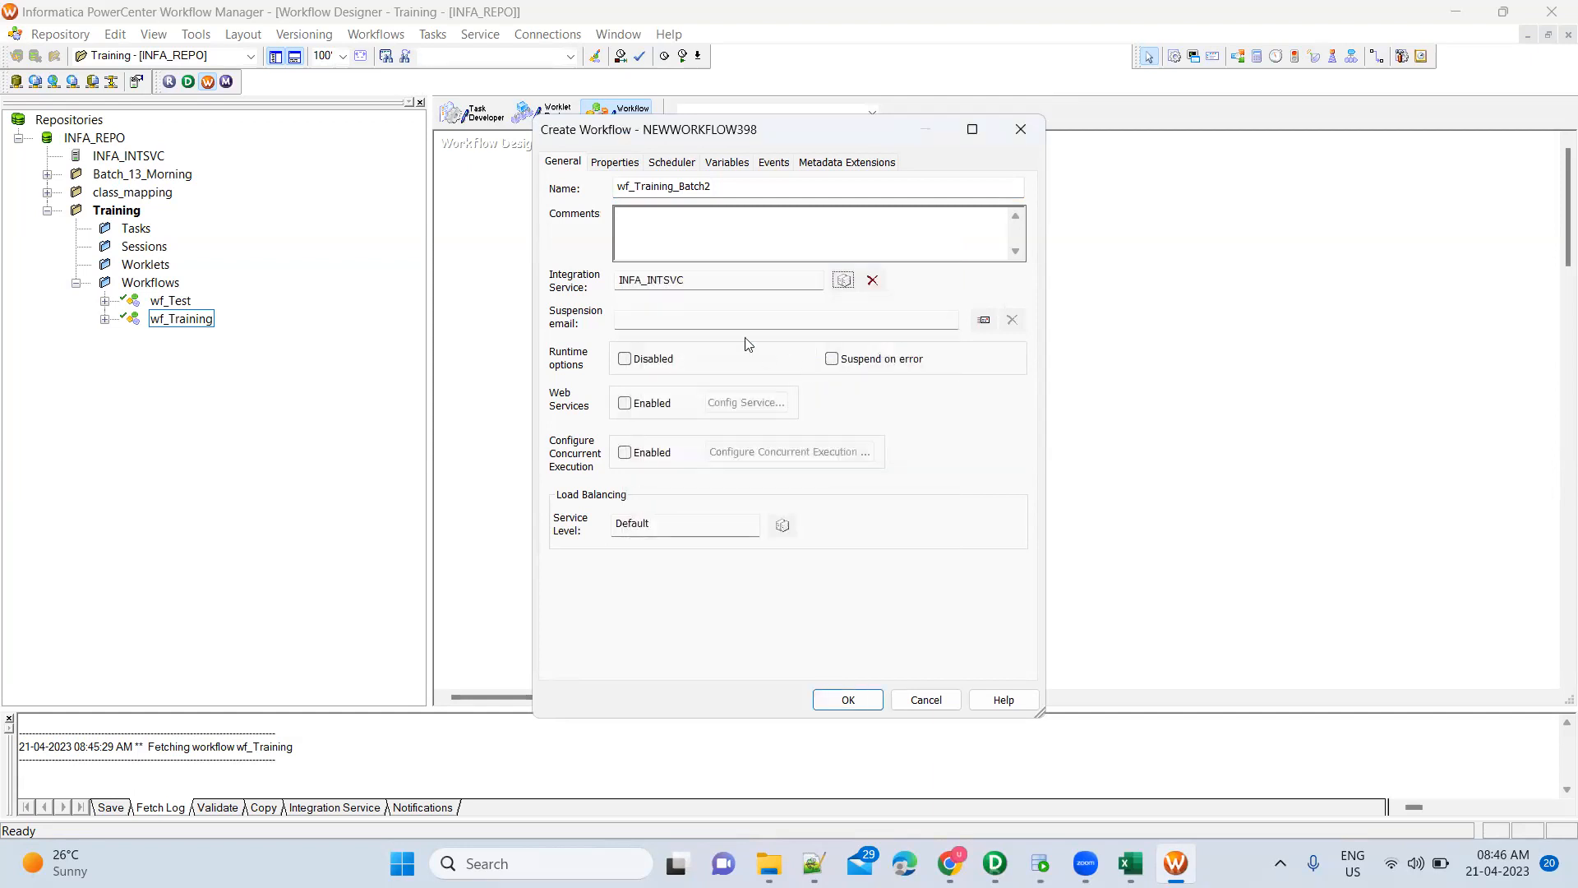
pyautogui.click(844, 281)
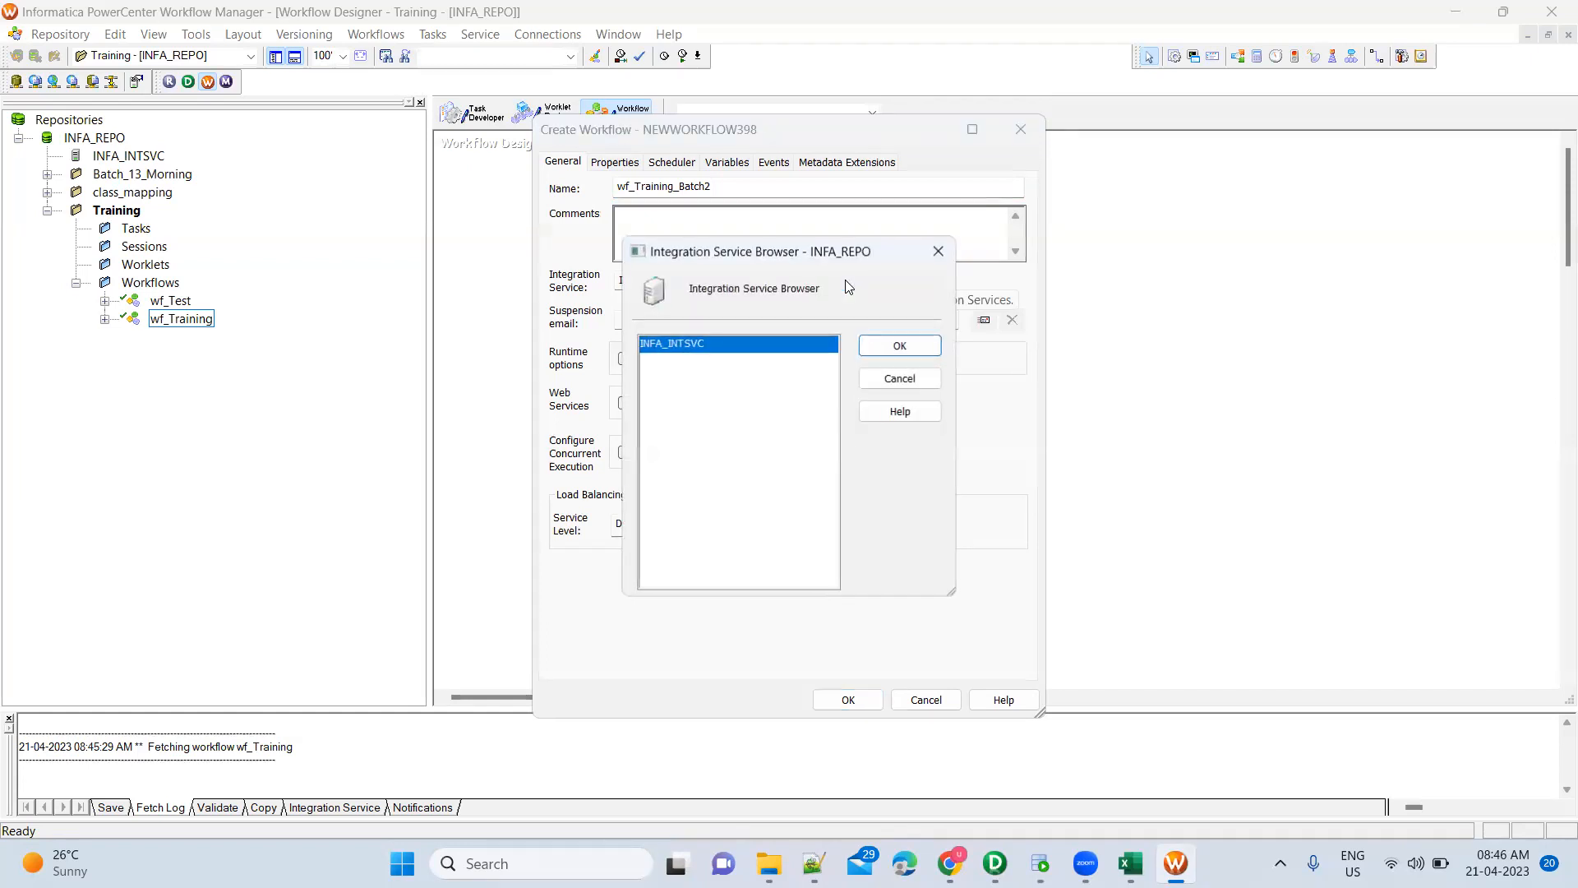
pyautogui.press('Return')
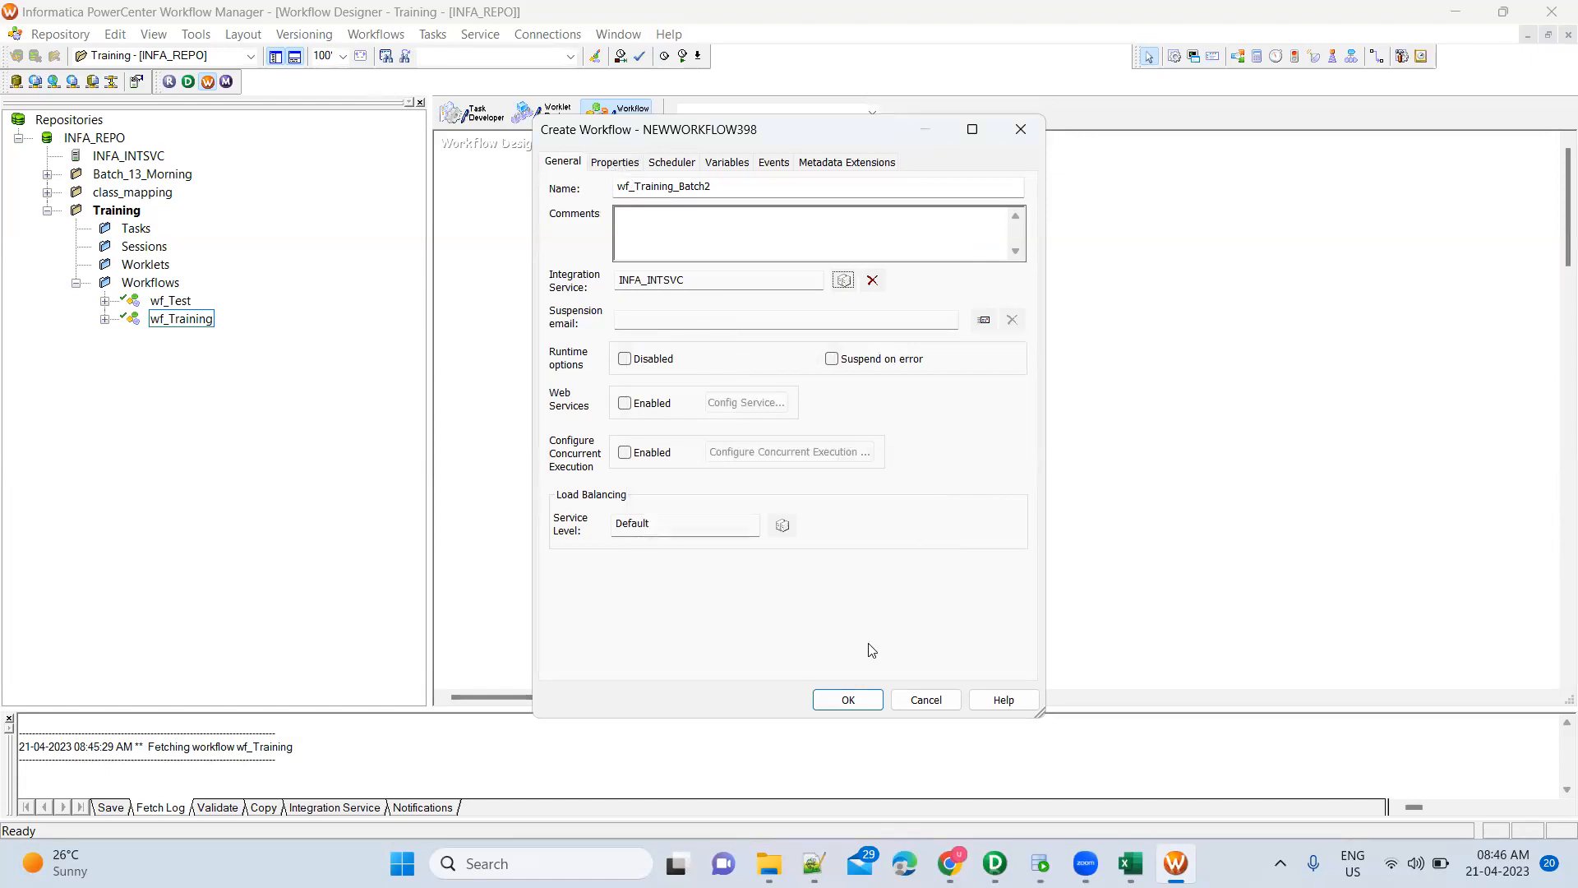
pyautogui.click(851, 700)
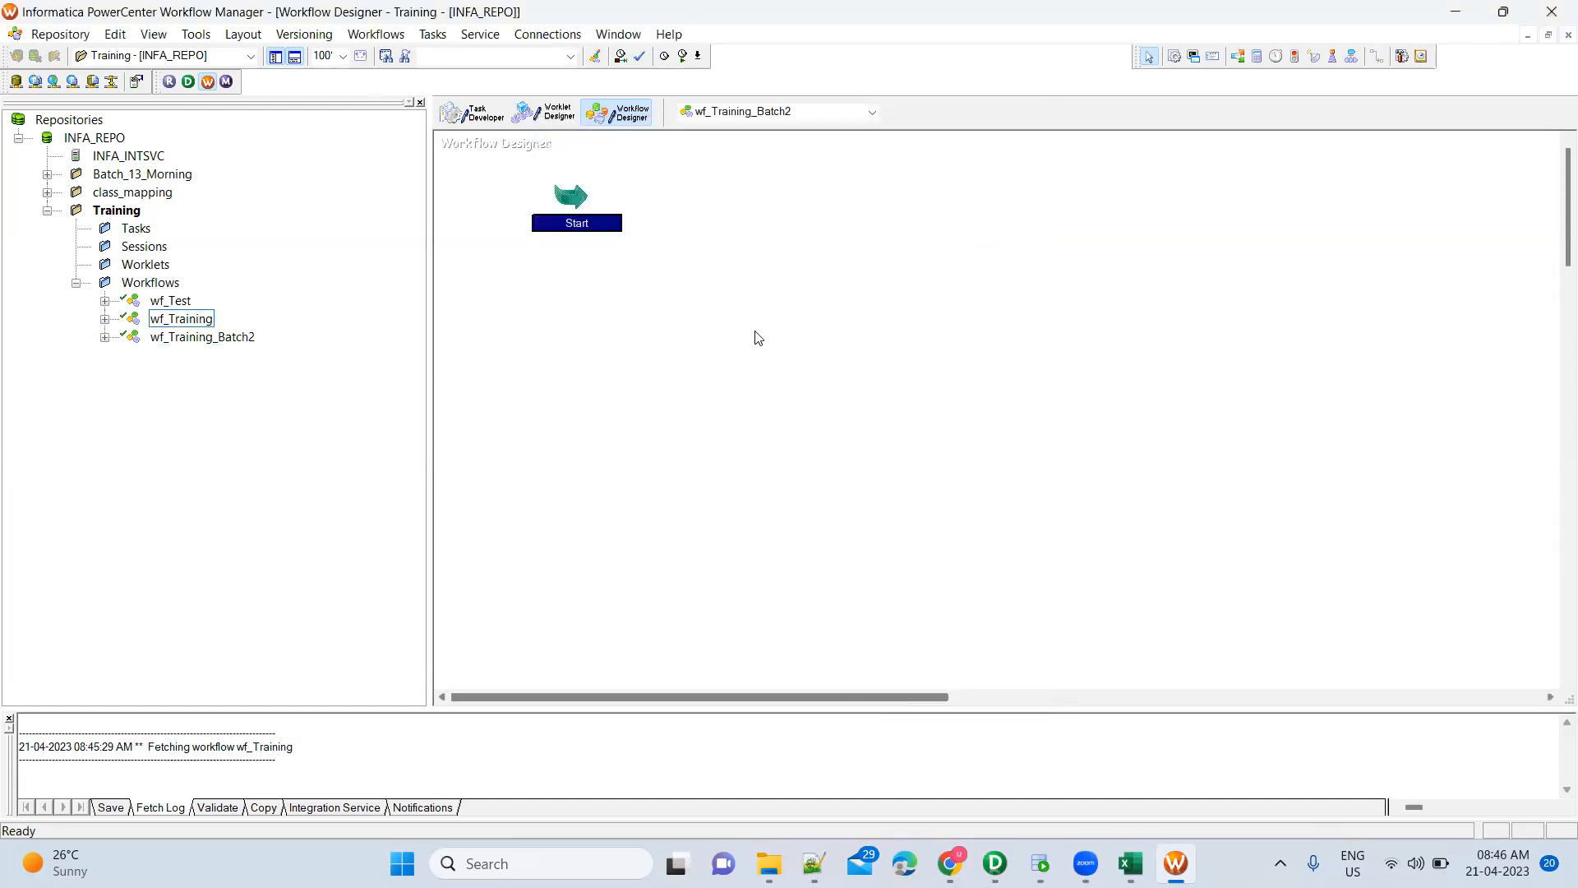
# Select wf_Training_Batch2 and place a new Session task on its canvas
pyautogui.click(225, 340)
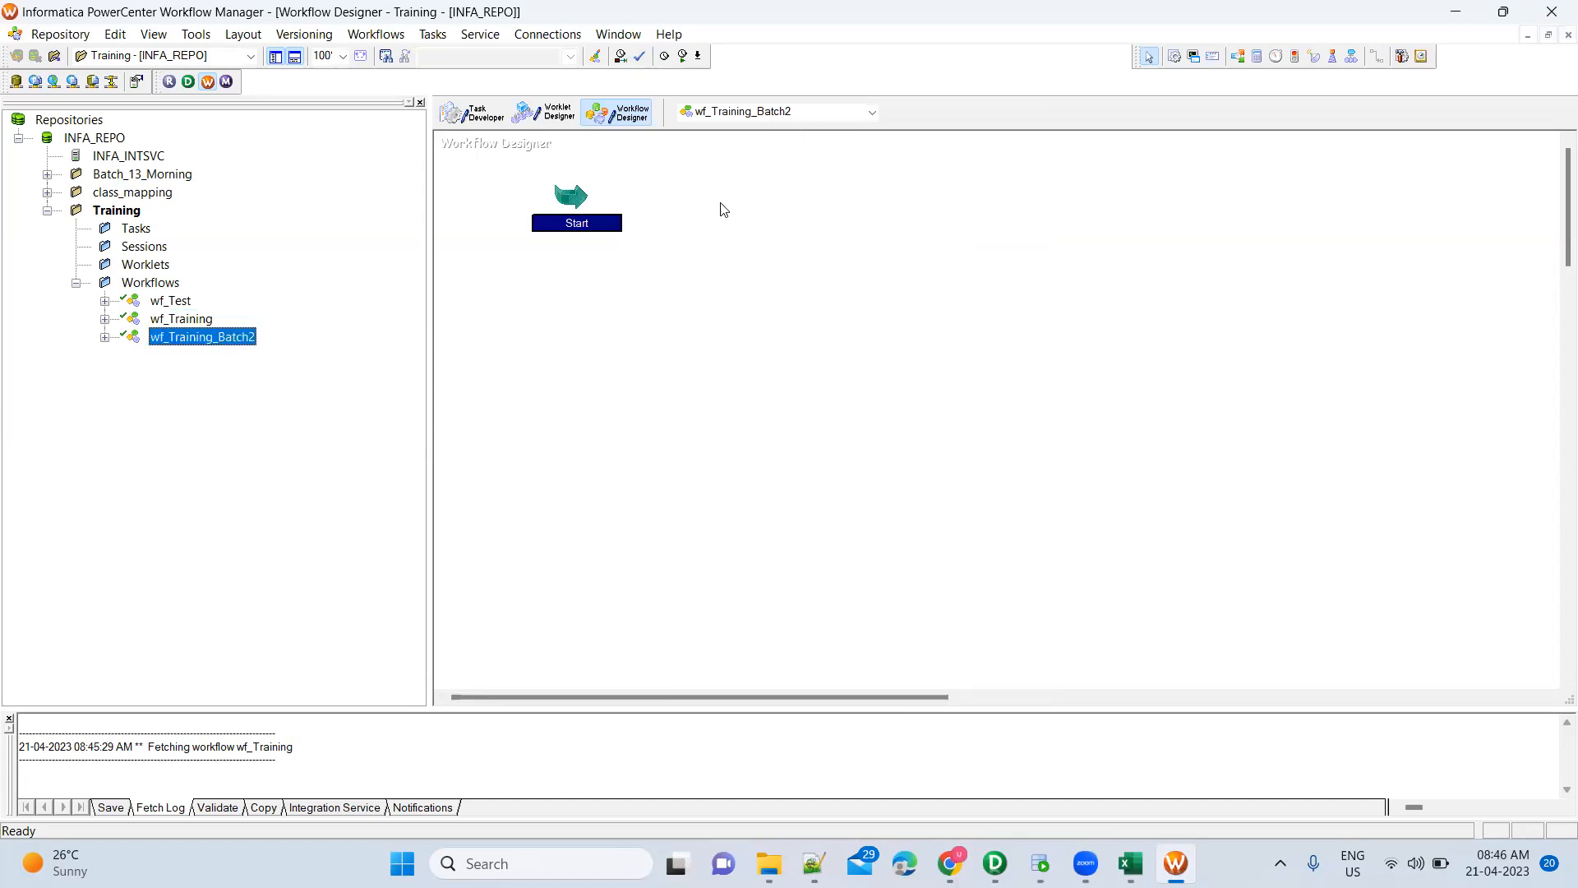
pyautogui.click(699, 236)
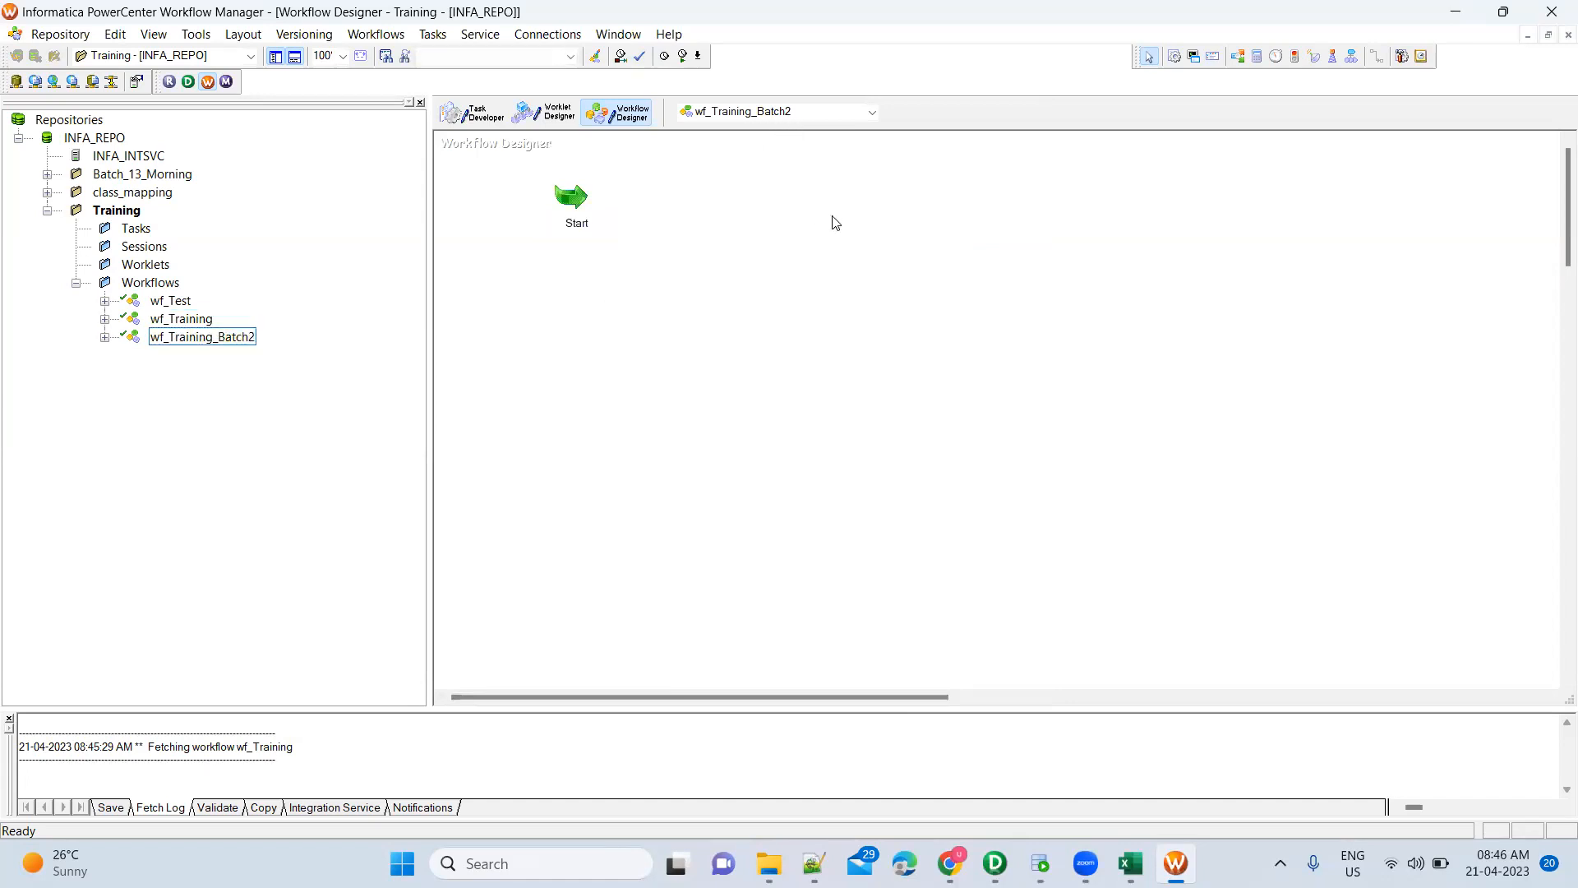
pyautogui.hotkey('alt', 'Tab')
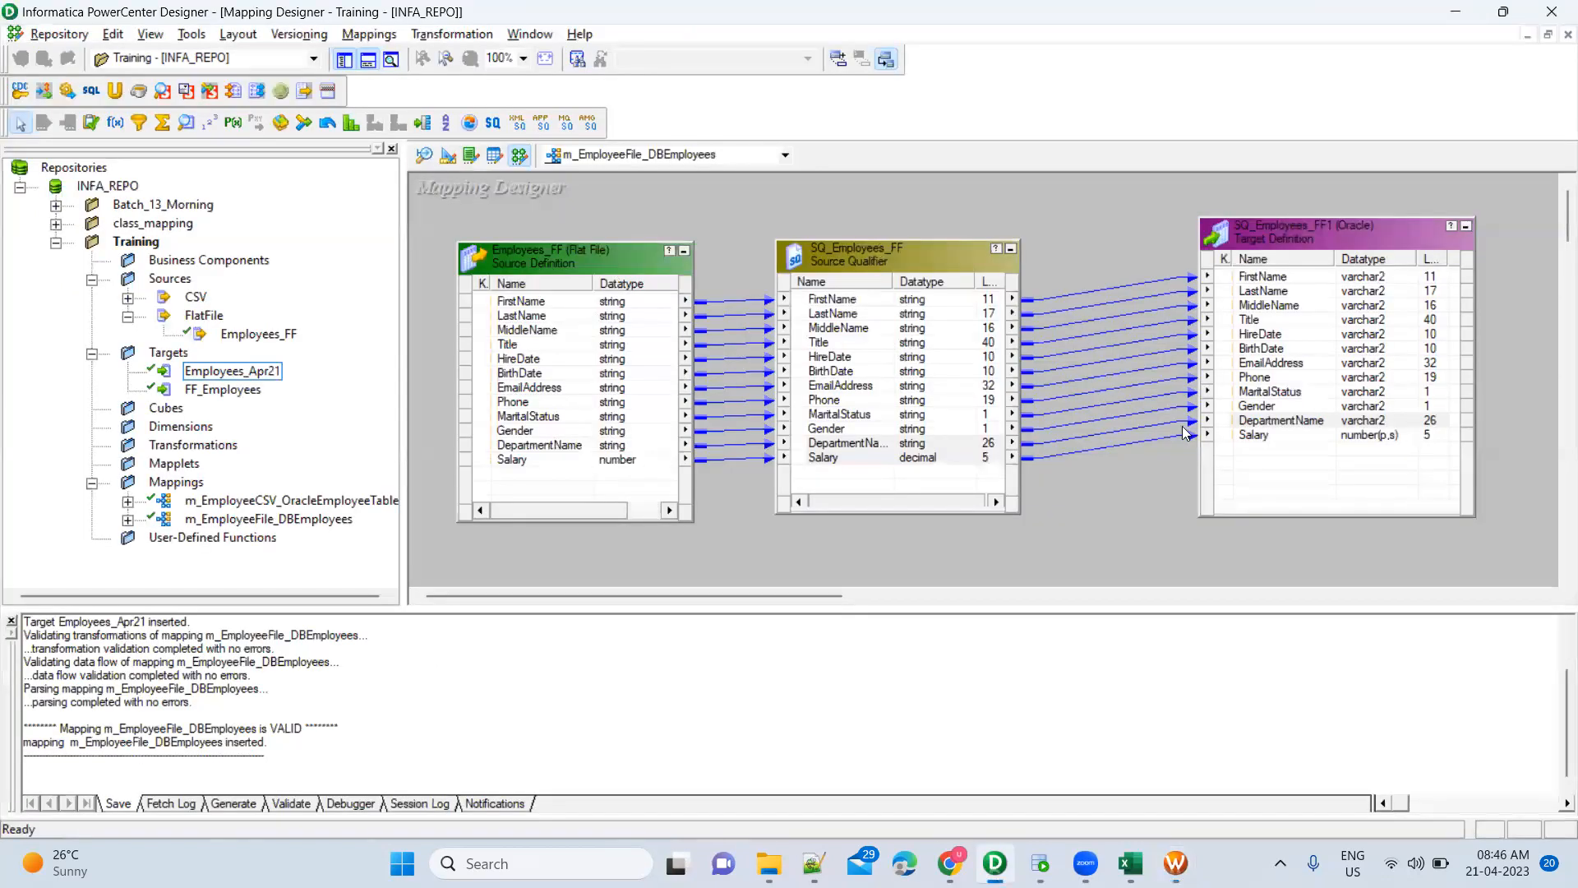
pyautogui.hotkey('alt', 'Tab')
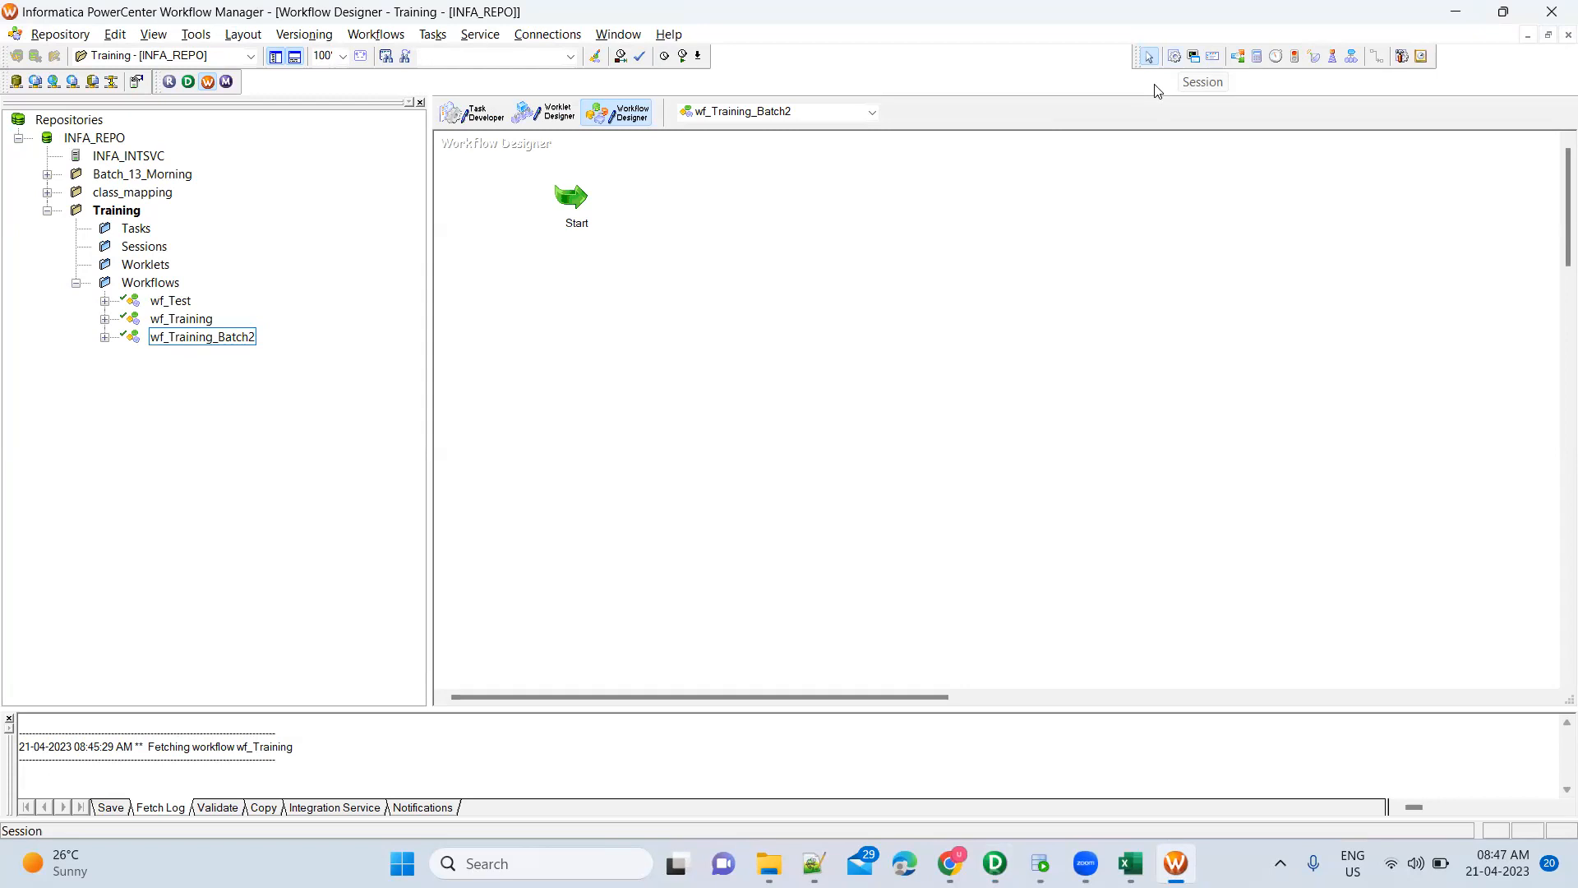
pyautogui.click(1174, 56)
pyautogui.click(782, 305)
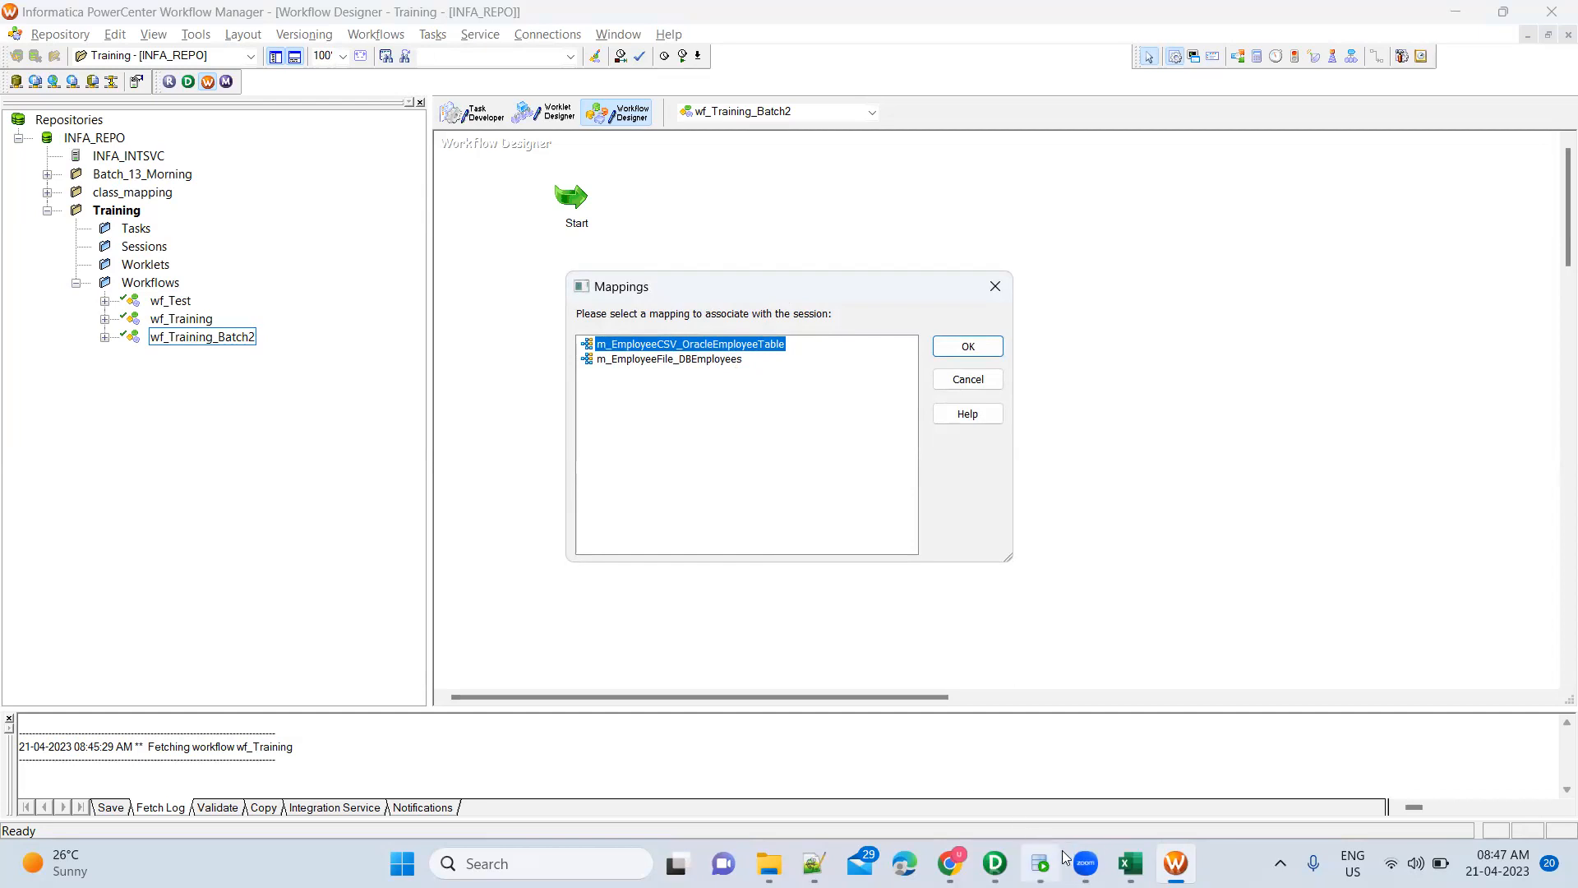
# Create the session from mapping m_EmployeeFile_DBEmployees and open its Edit Tasks settings
pyautogui.click(994, 863)
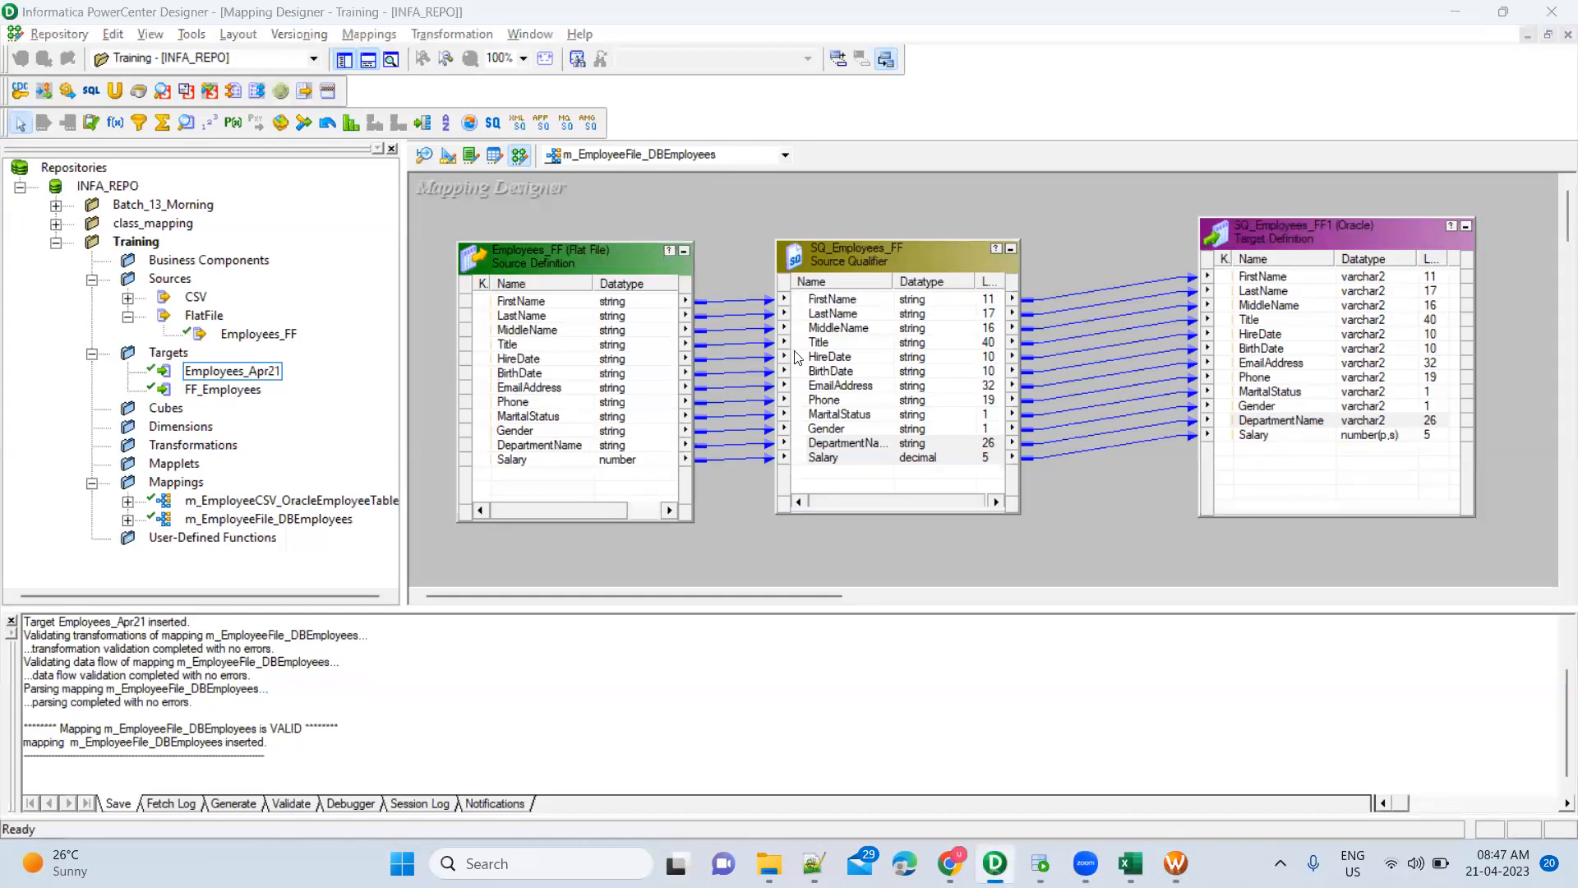
pyautogui.hotkey('alt', 'Tab')
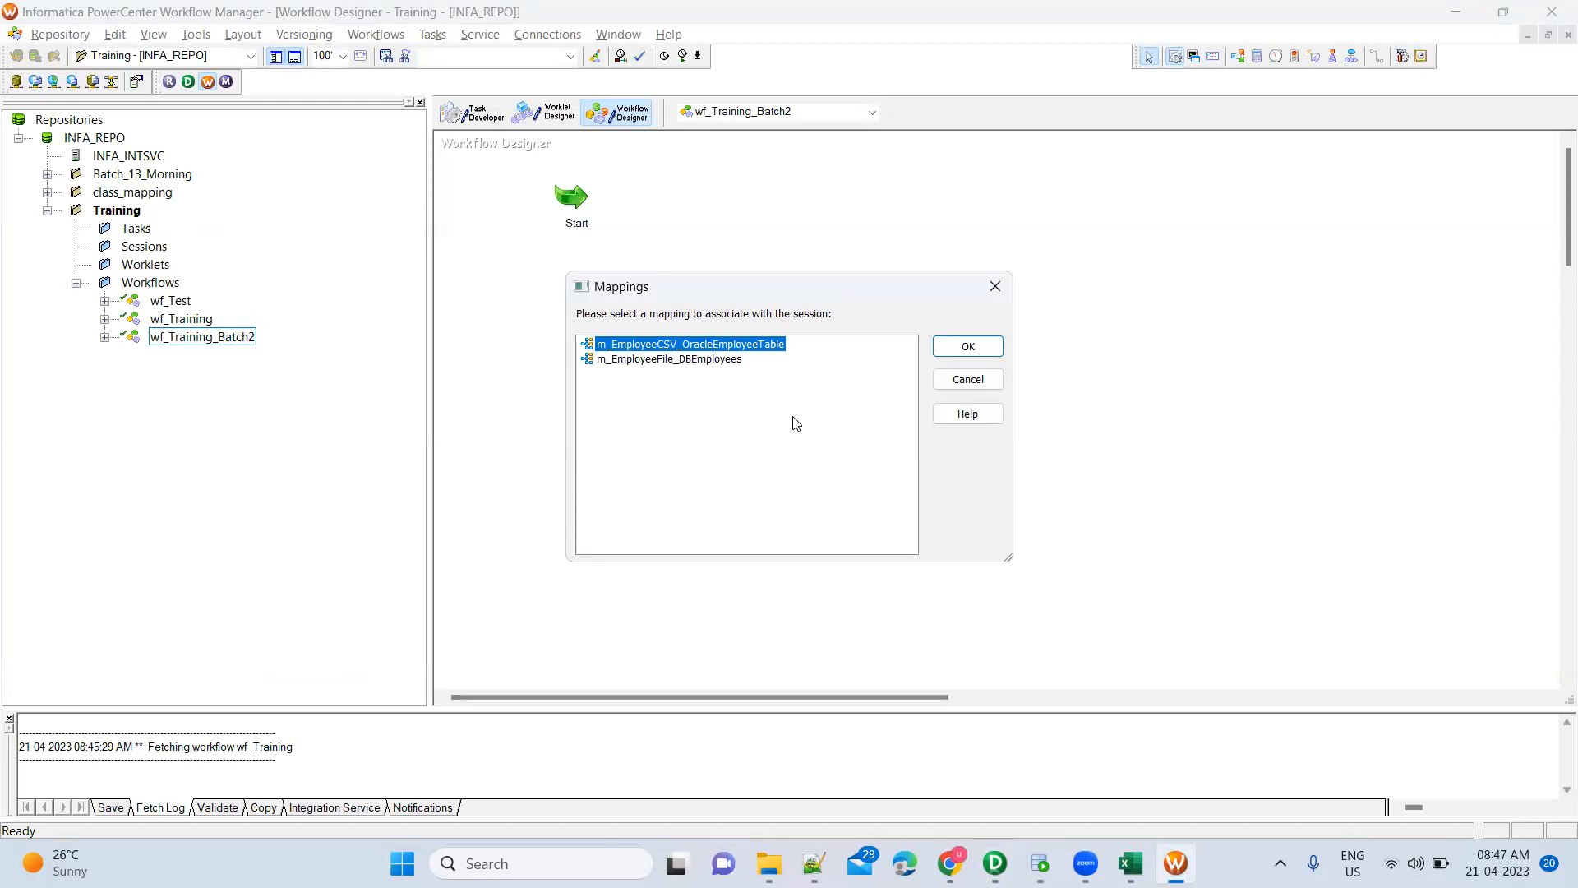
pyautogui.click(729, 360)
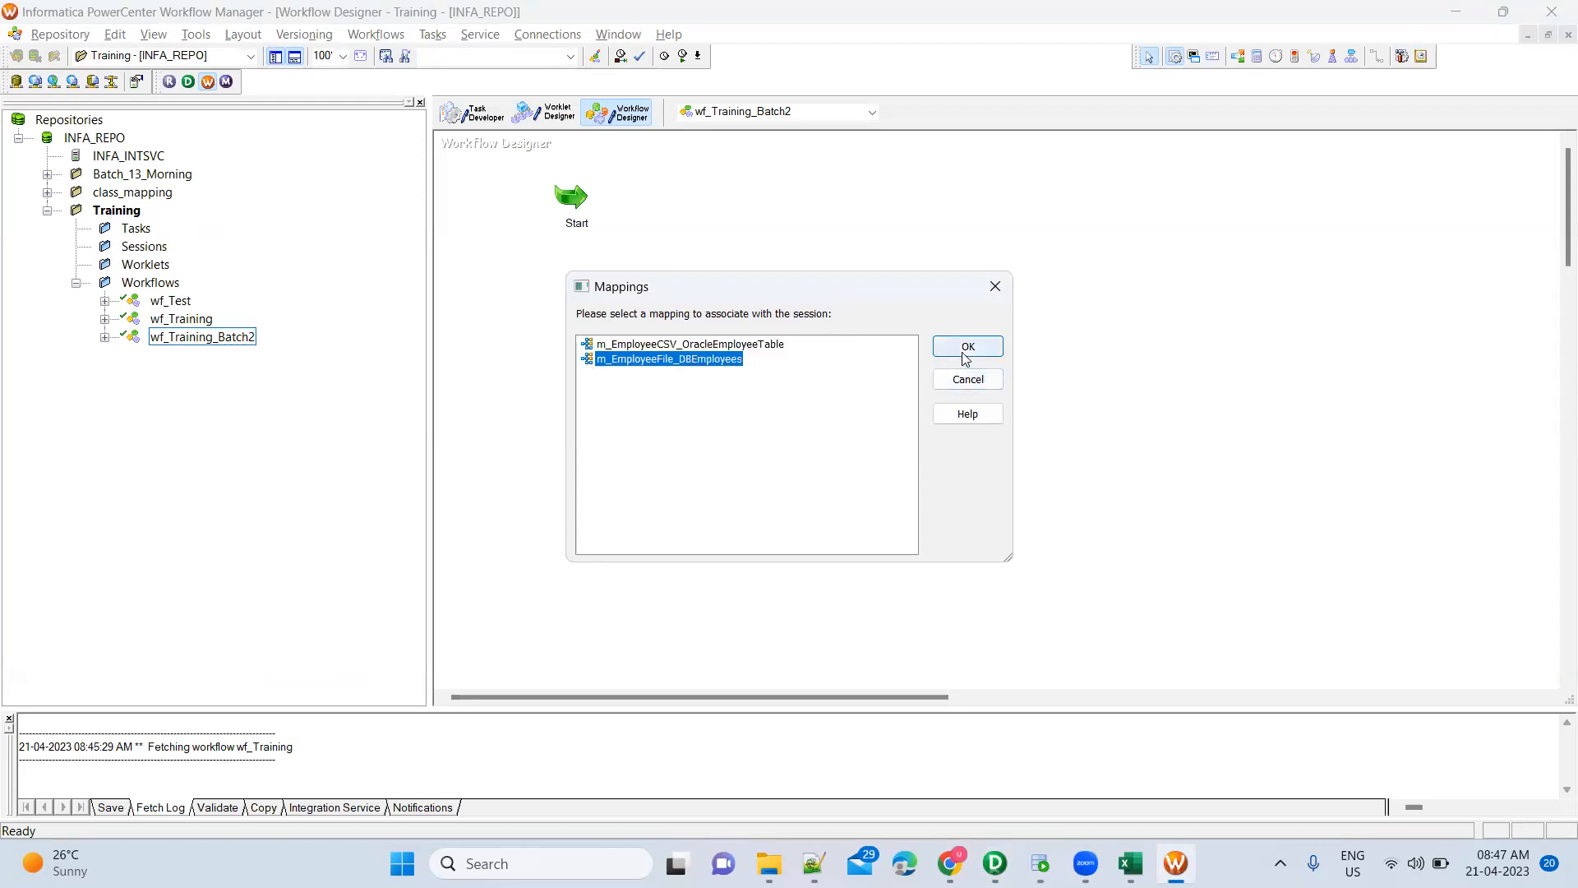
pyautogui.click(993, 350)
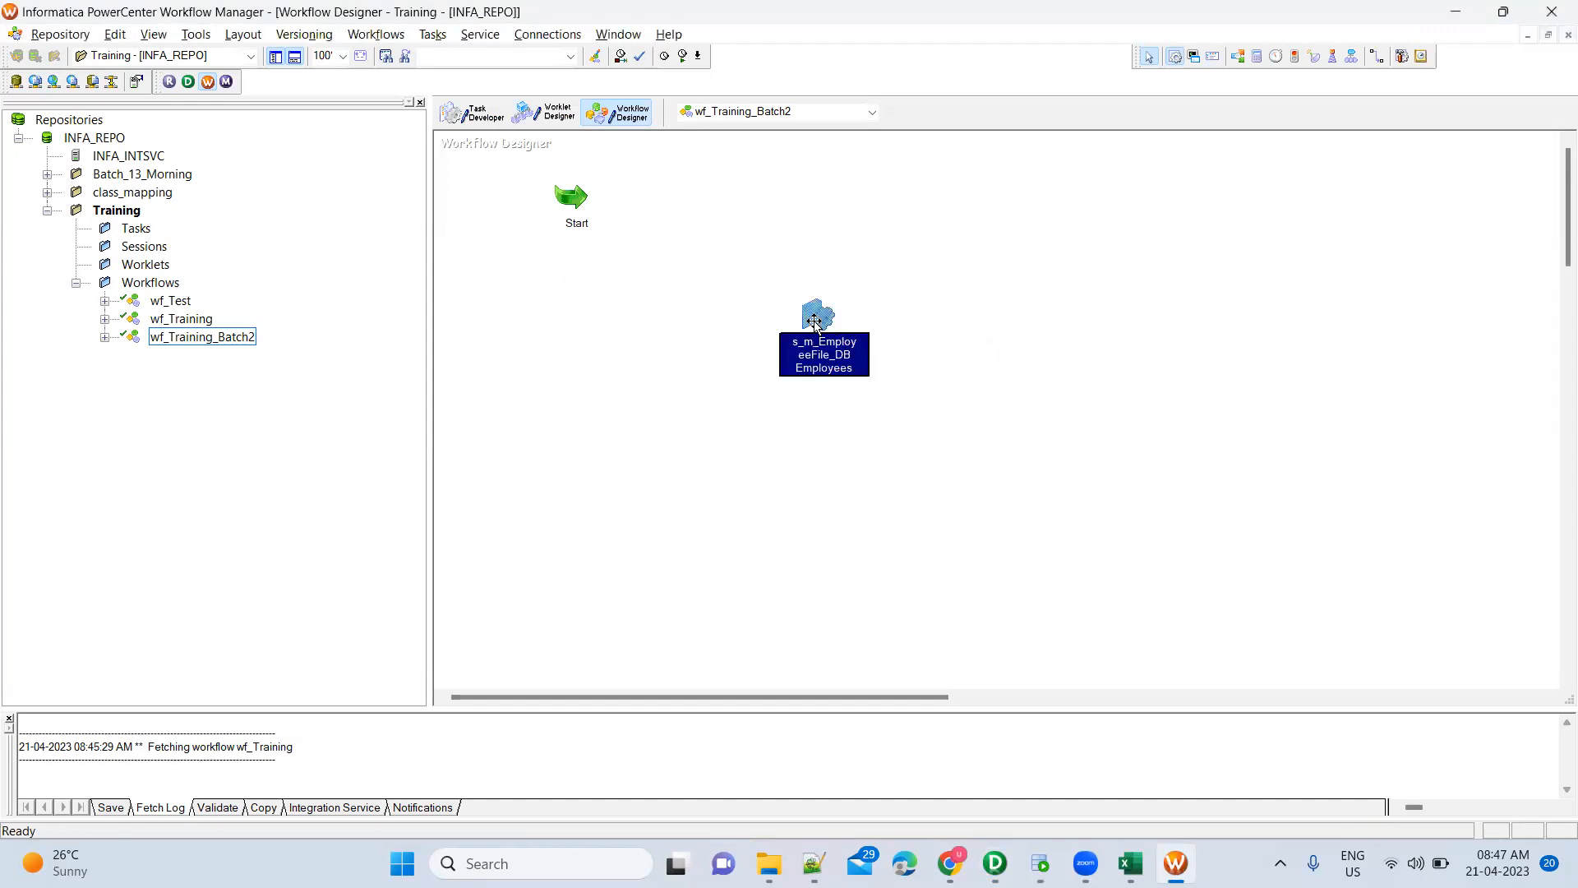
pyautogui.doubleClick(813, 319)
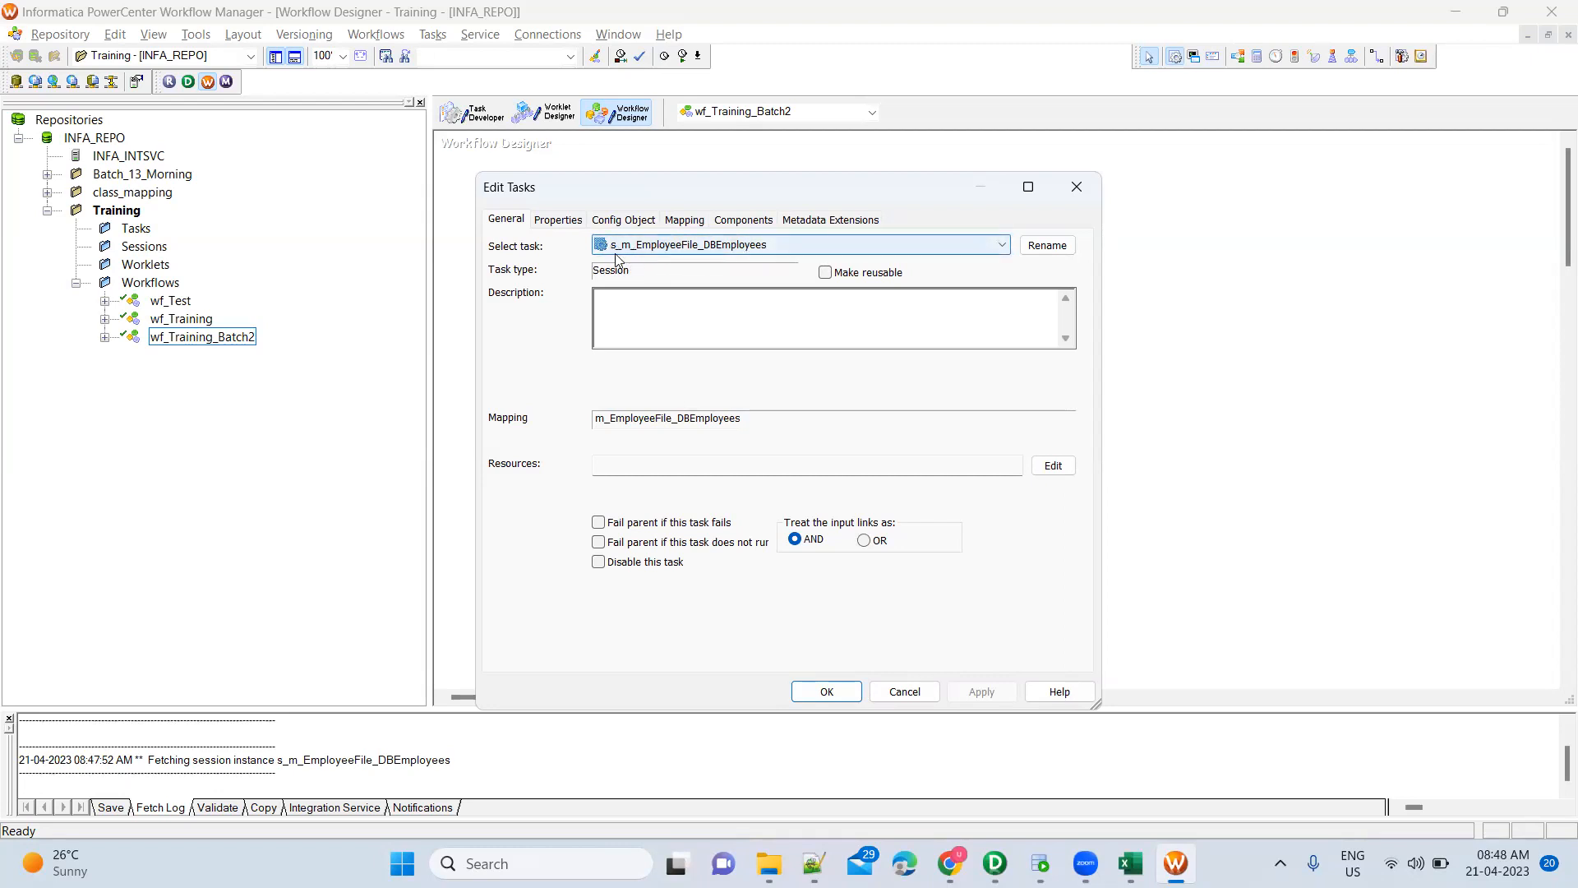
# Keep the session name unchanged and glance at its Mapping tab before closing
pyautogui.click(1047, 245)
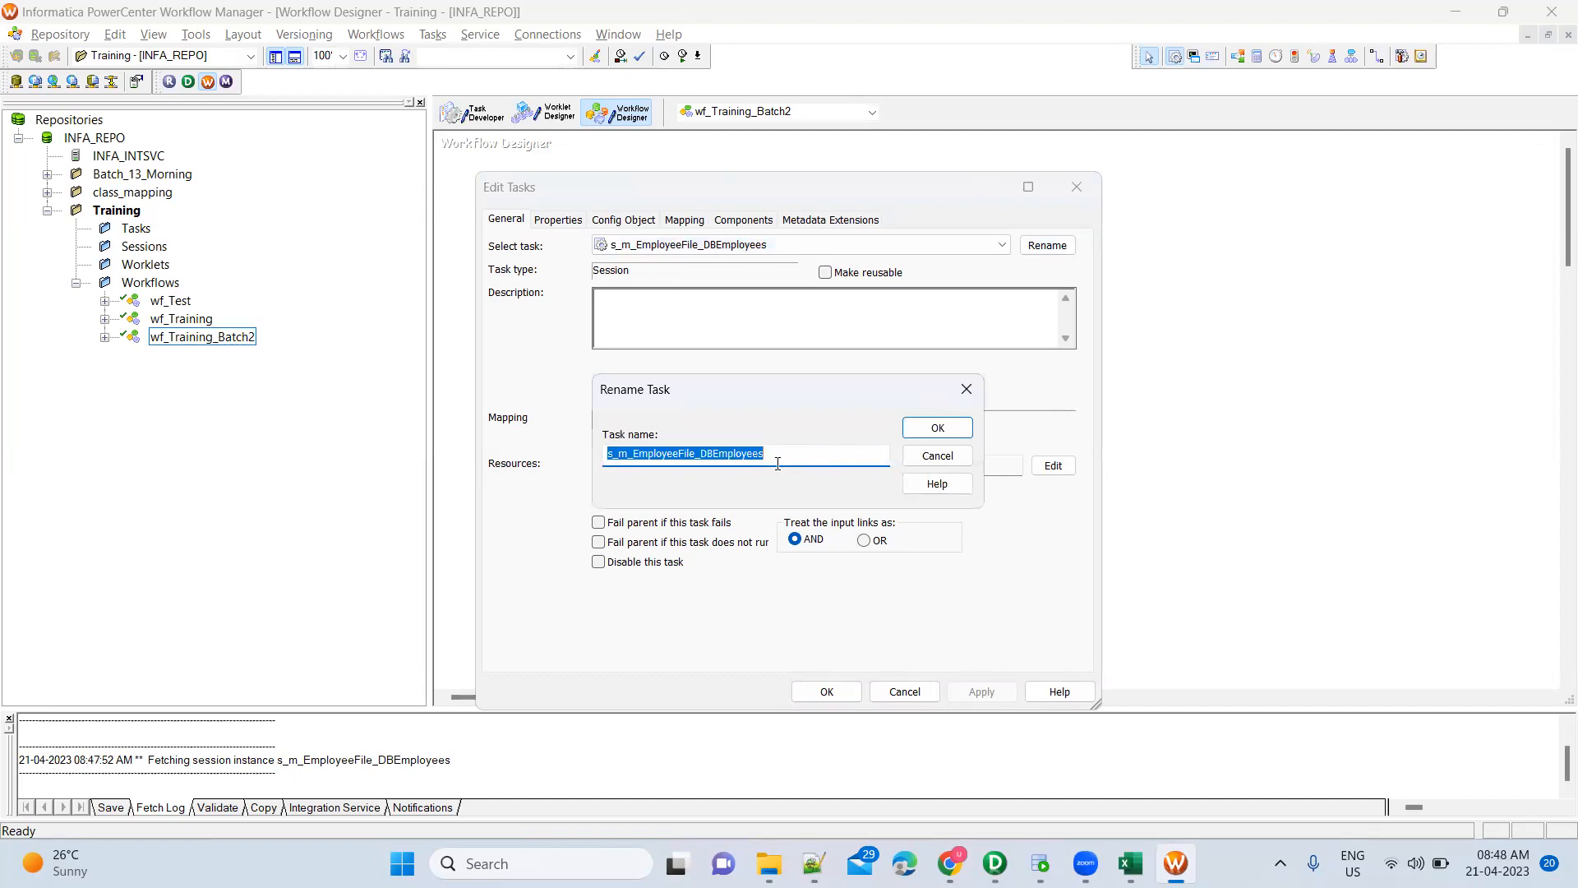
pyautogui.press('Escape')
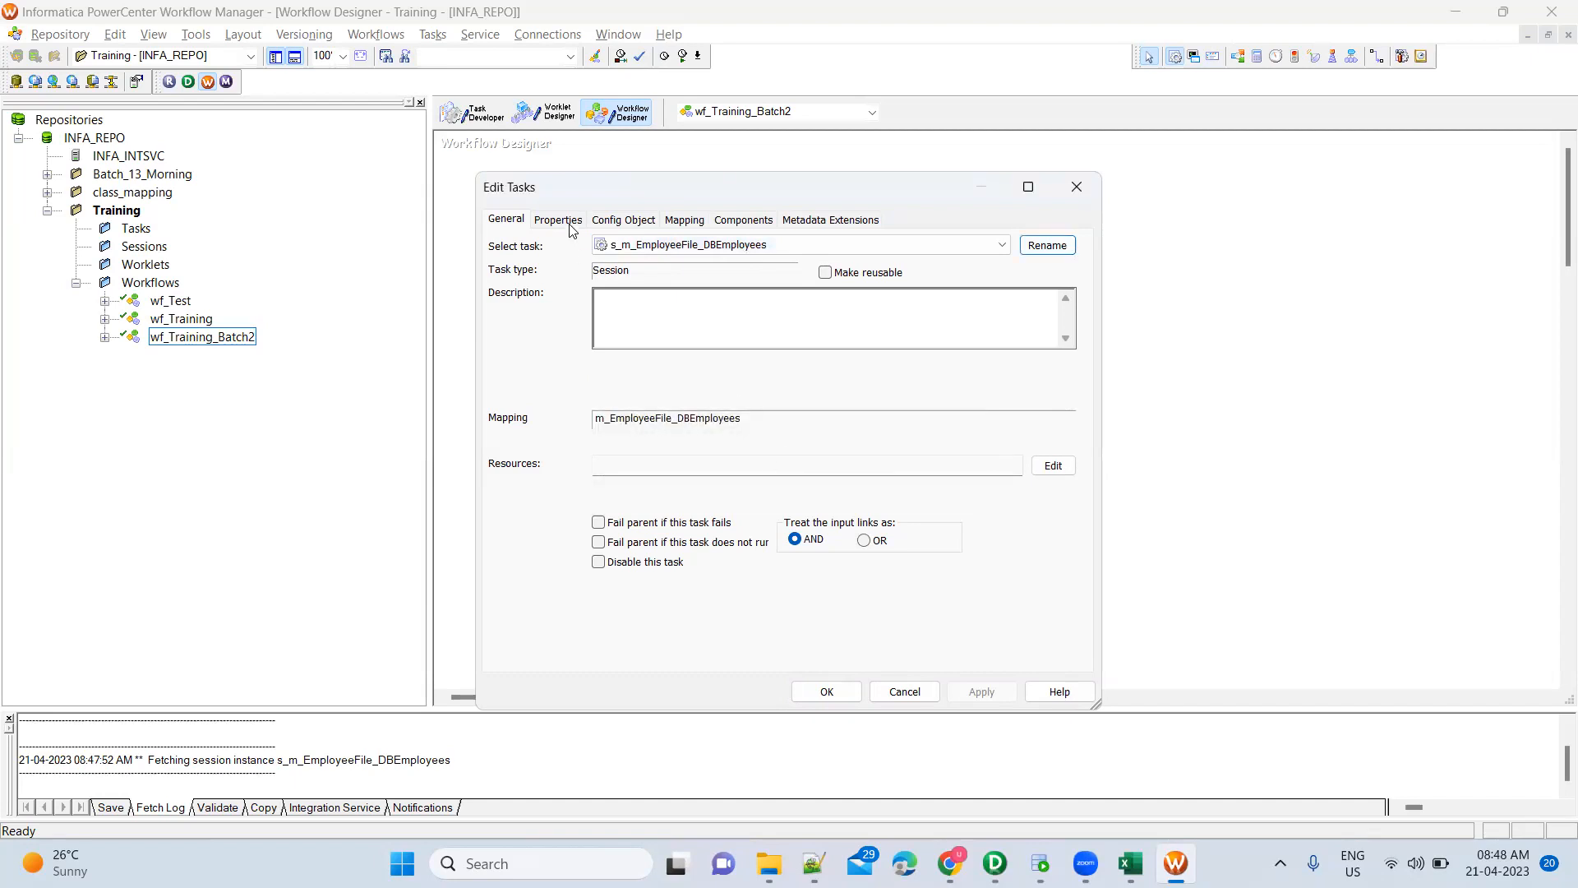
pyautogui.click(686, 220)
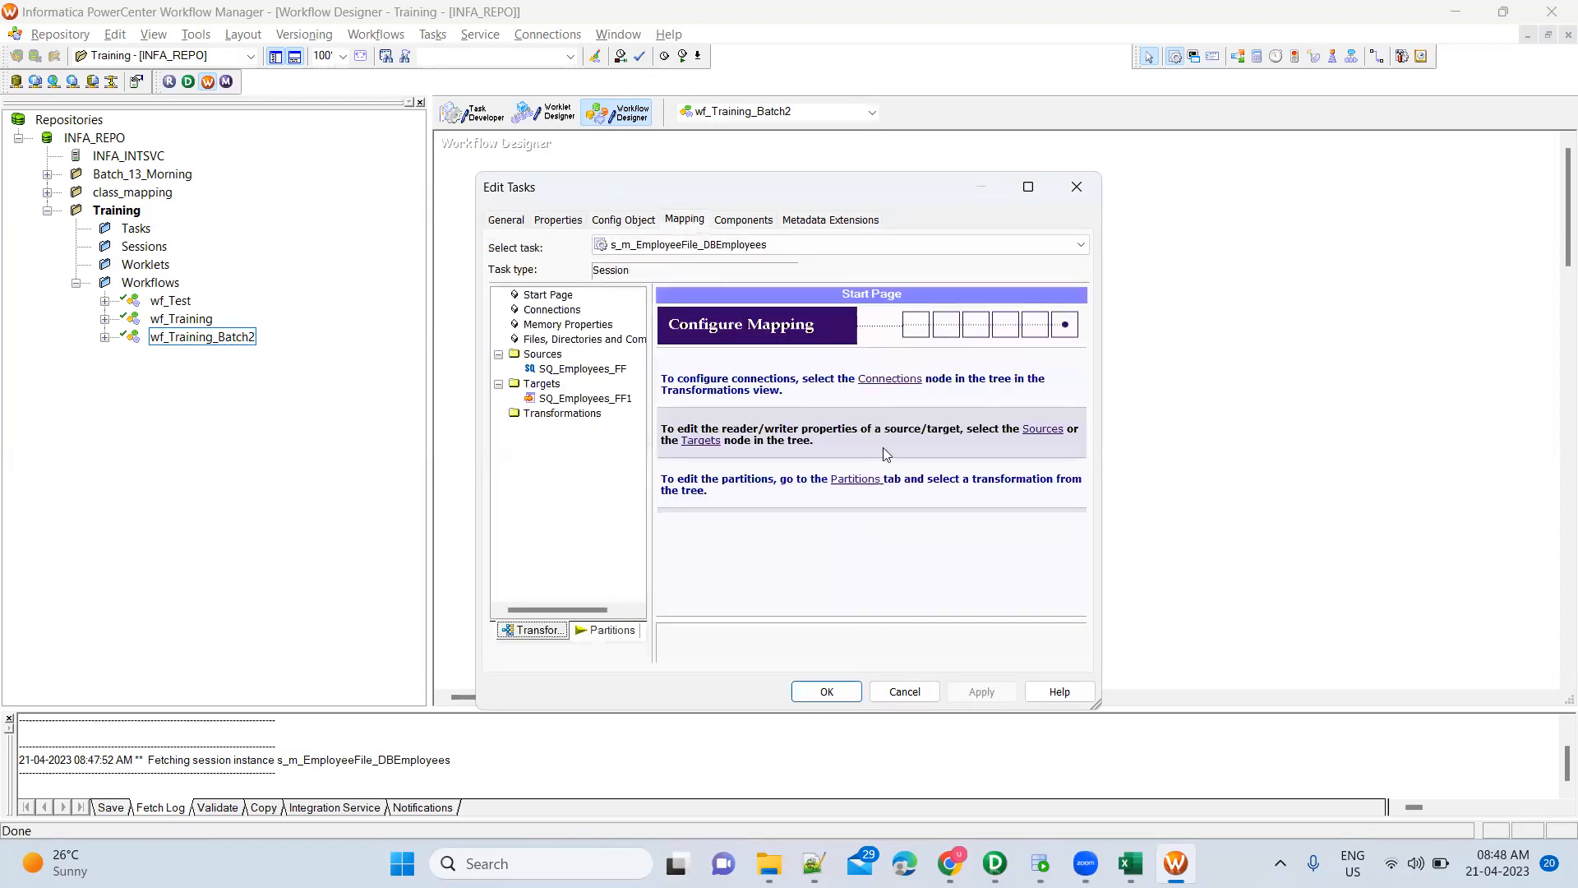
pyautogui.press('Escape')
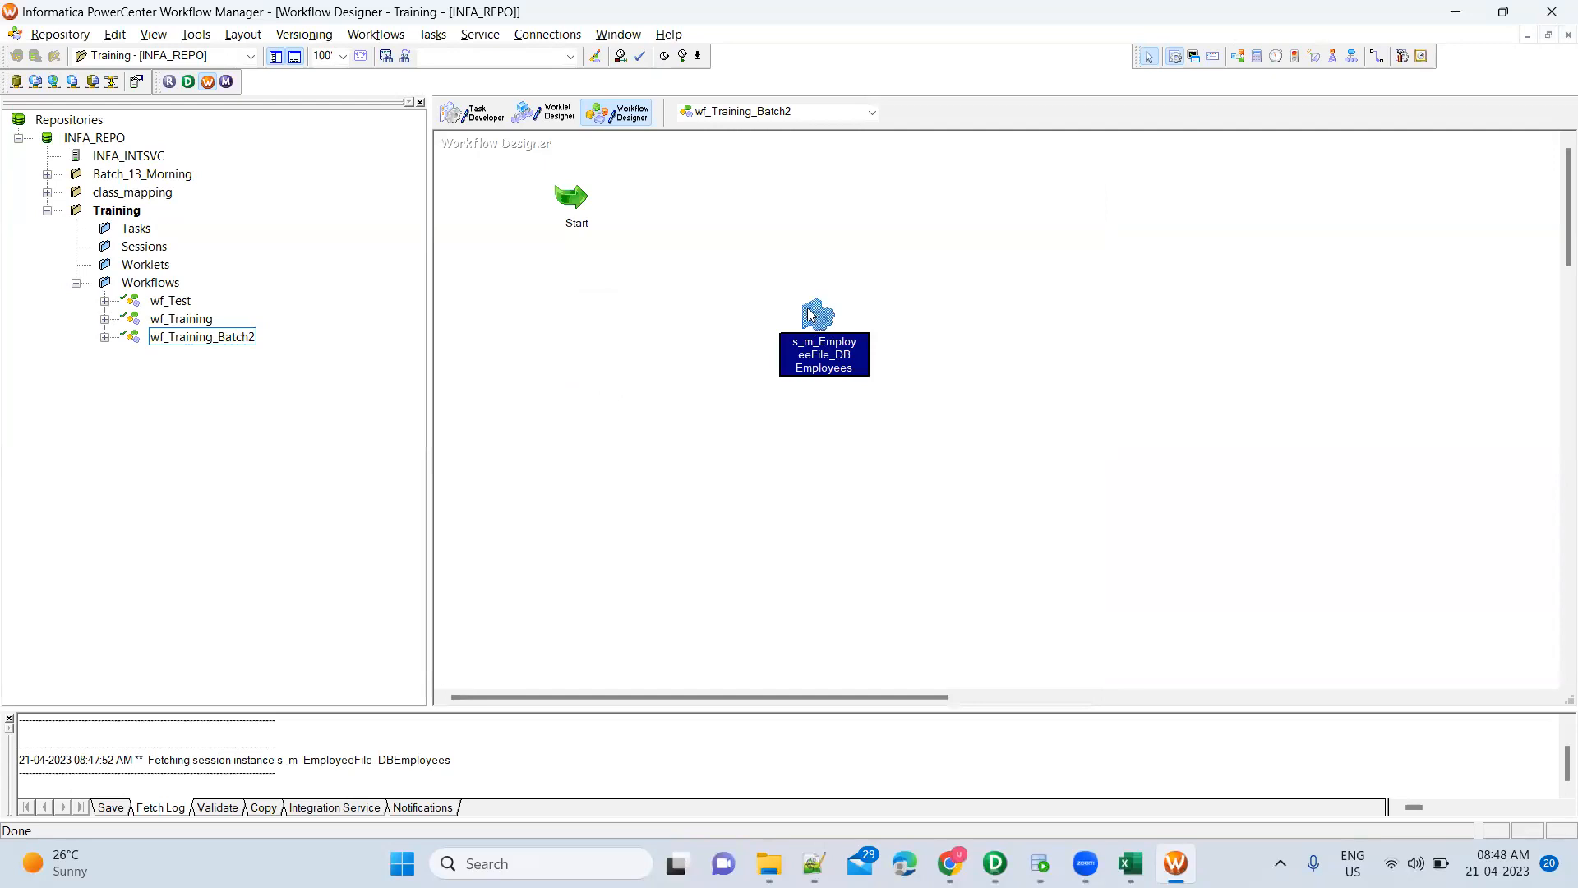
# Review the session's source, target and transformation settings for SQ_Employees_FF, then close
pyautogui.doubleClick(809, 307)
pyautogui.click(695, 222)
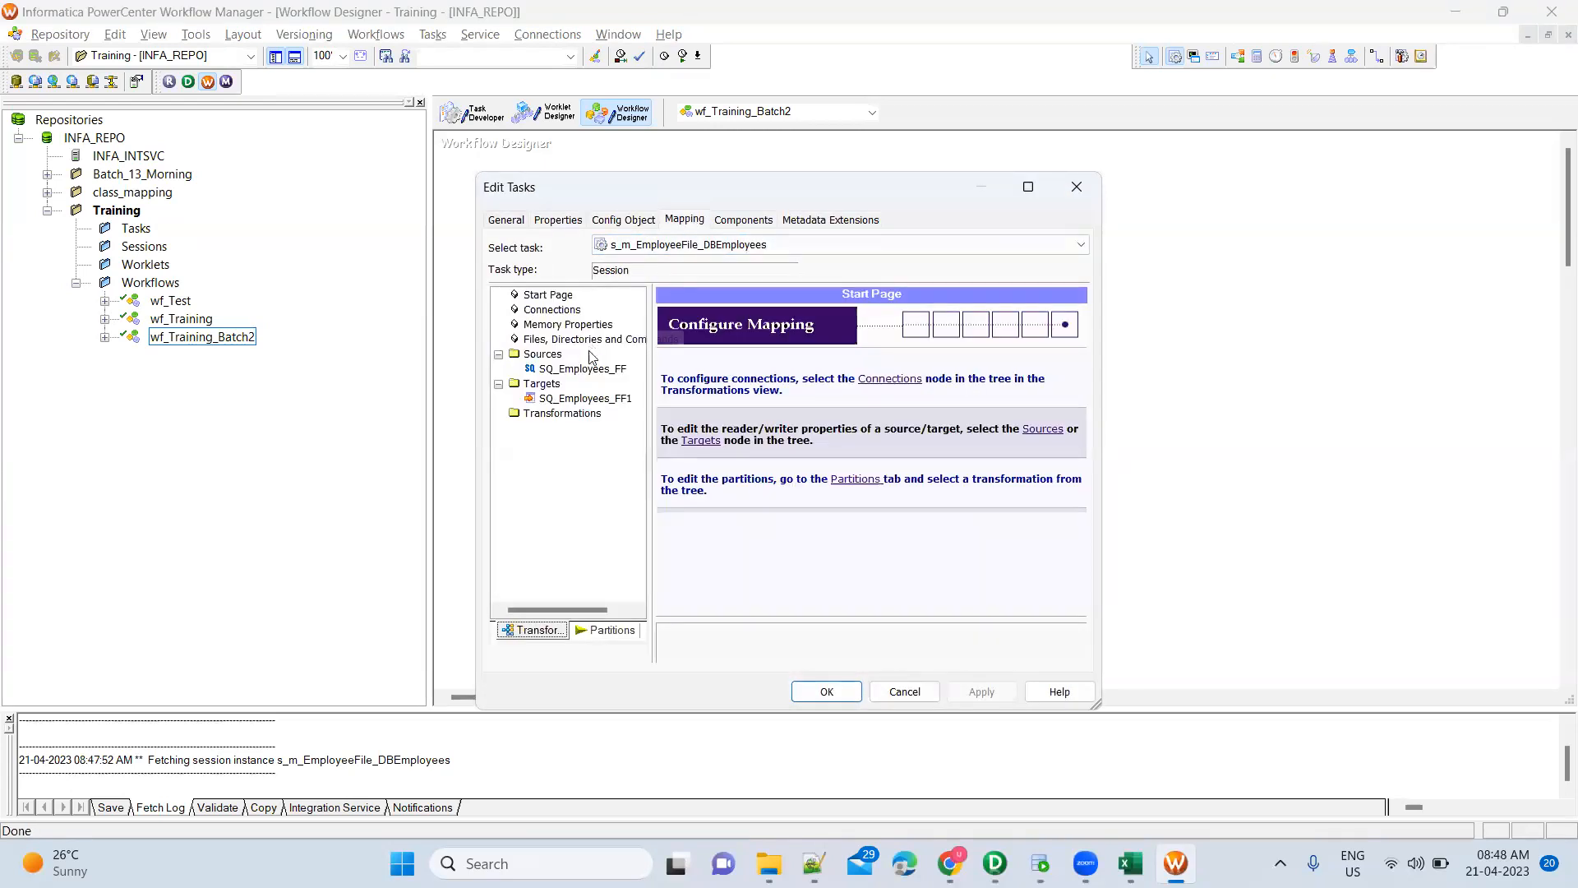
pyautogui.click(544, 354)
pyautogui.click(543, 387)
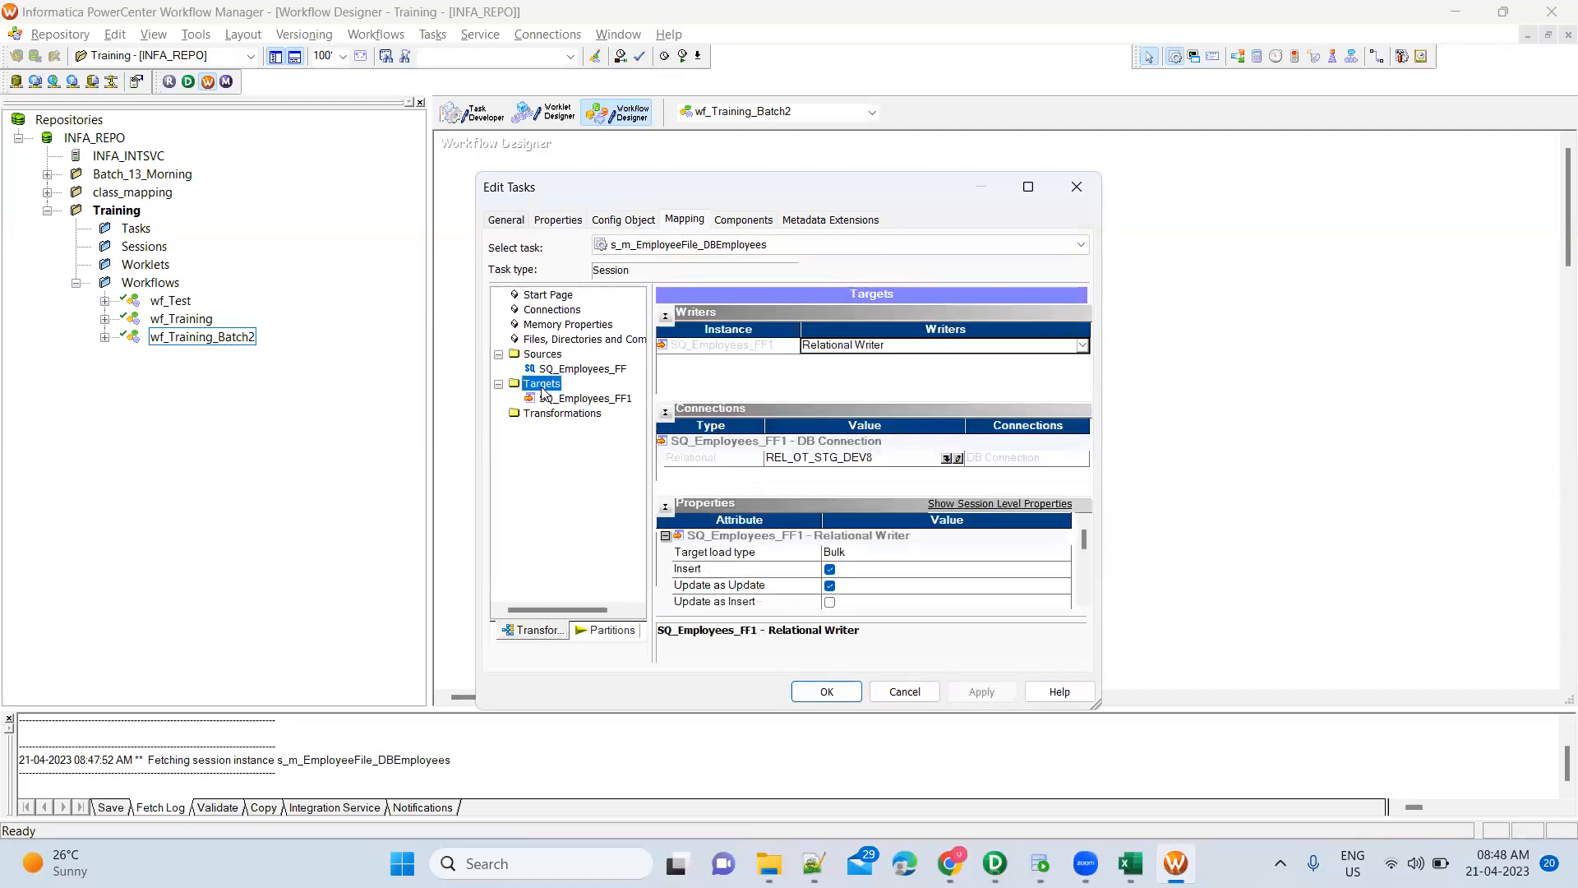
pyautogui.click(541, 415)
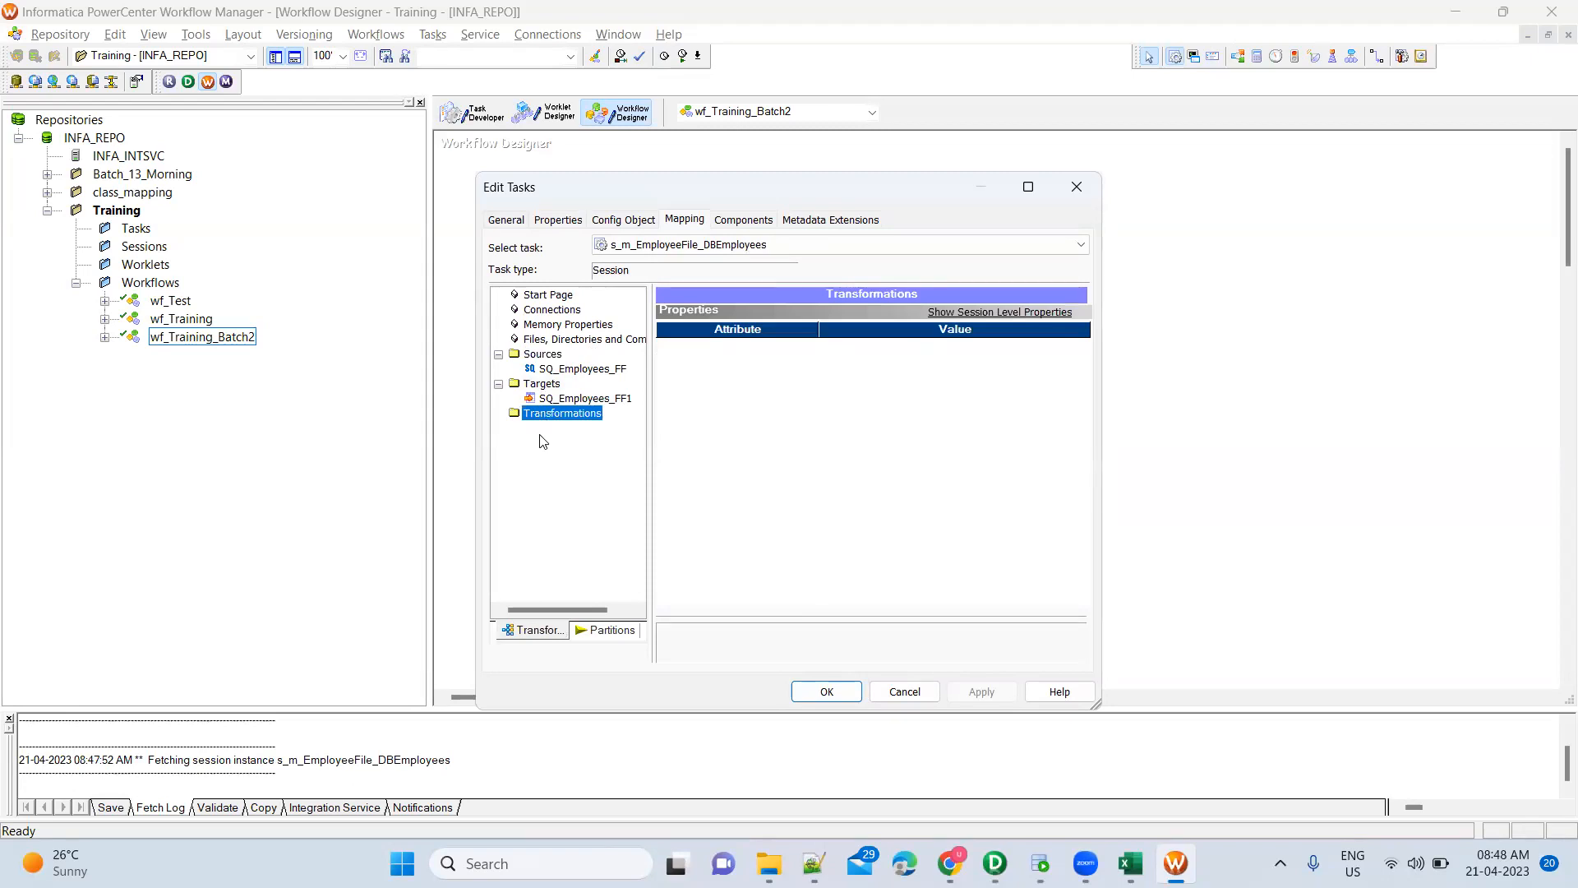
pyautogui.click(556, 370)
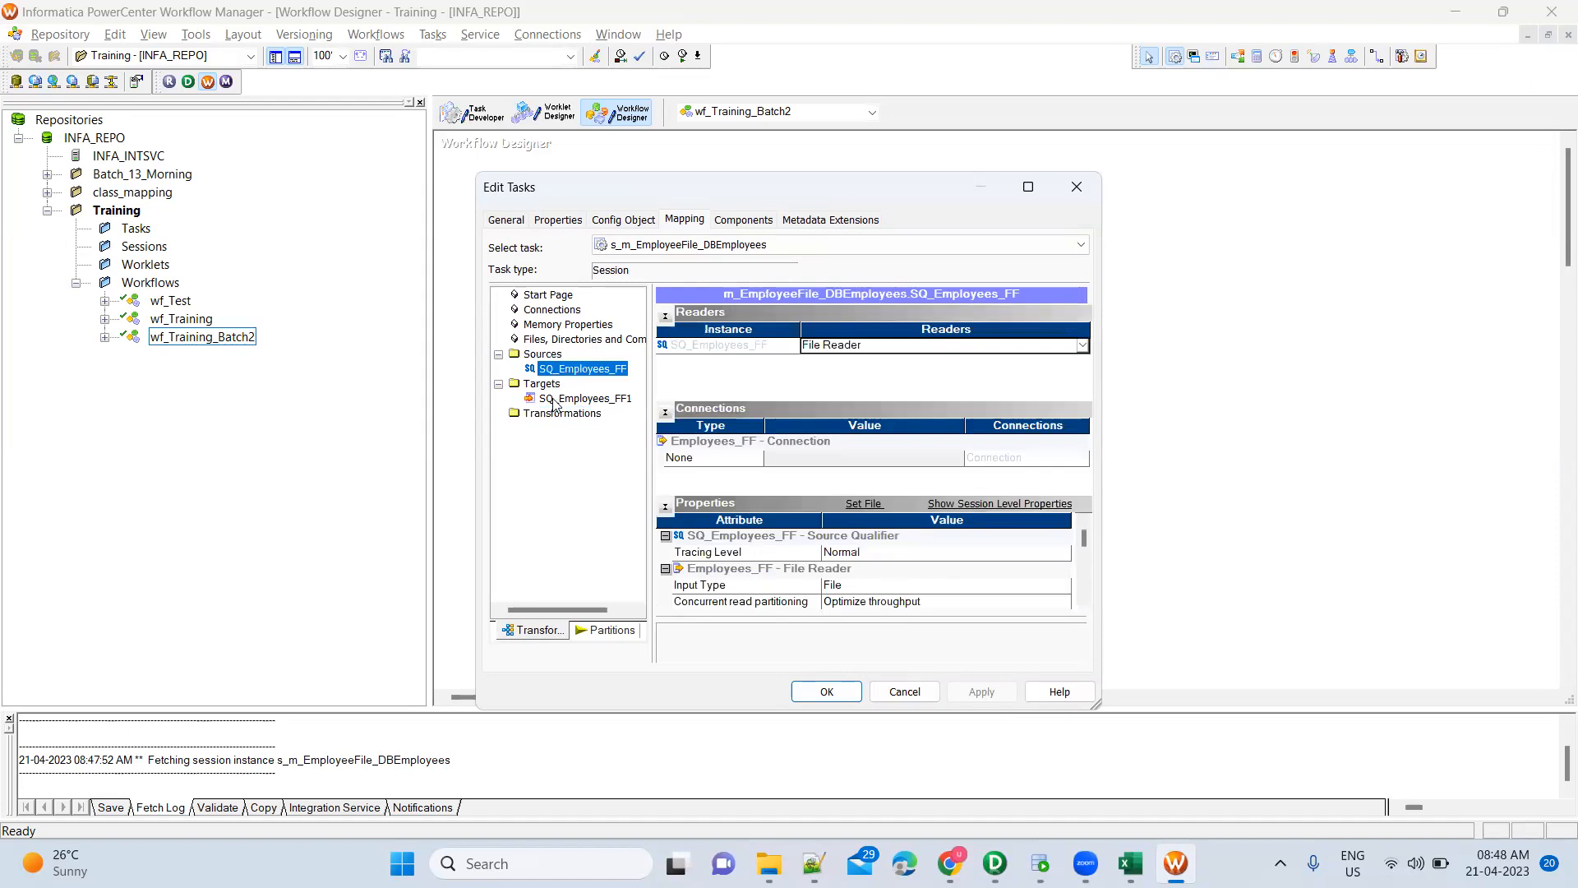
pyautogui.click(567, 398)
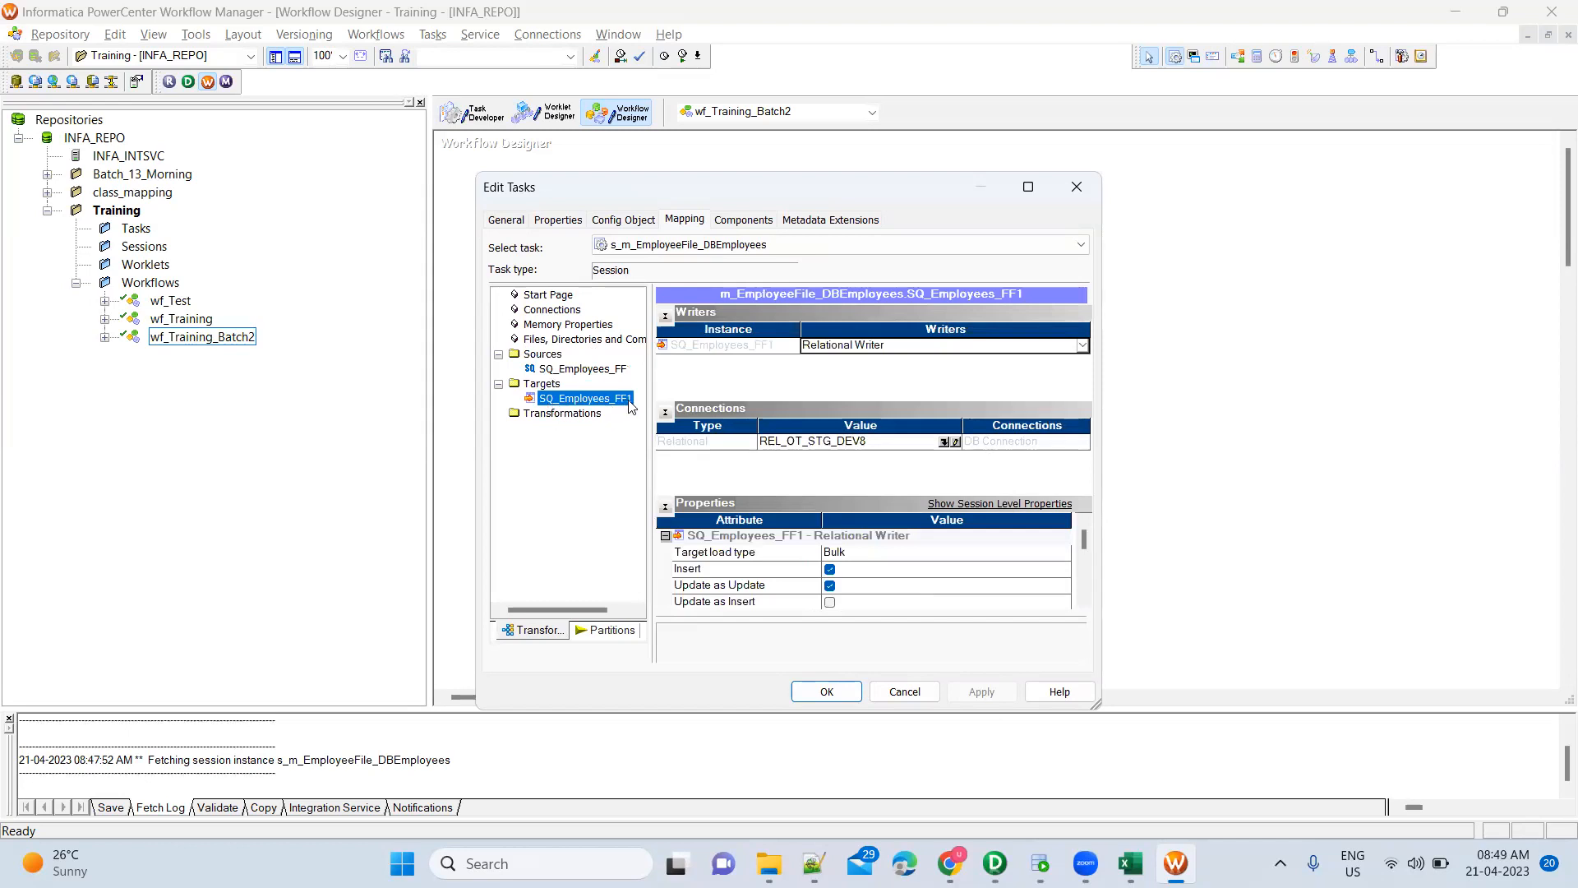
pyautogui.press('Escape')
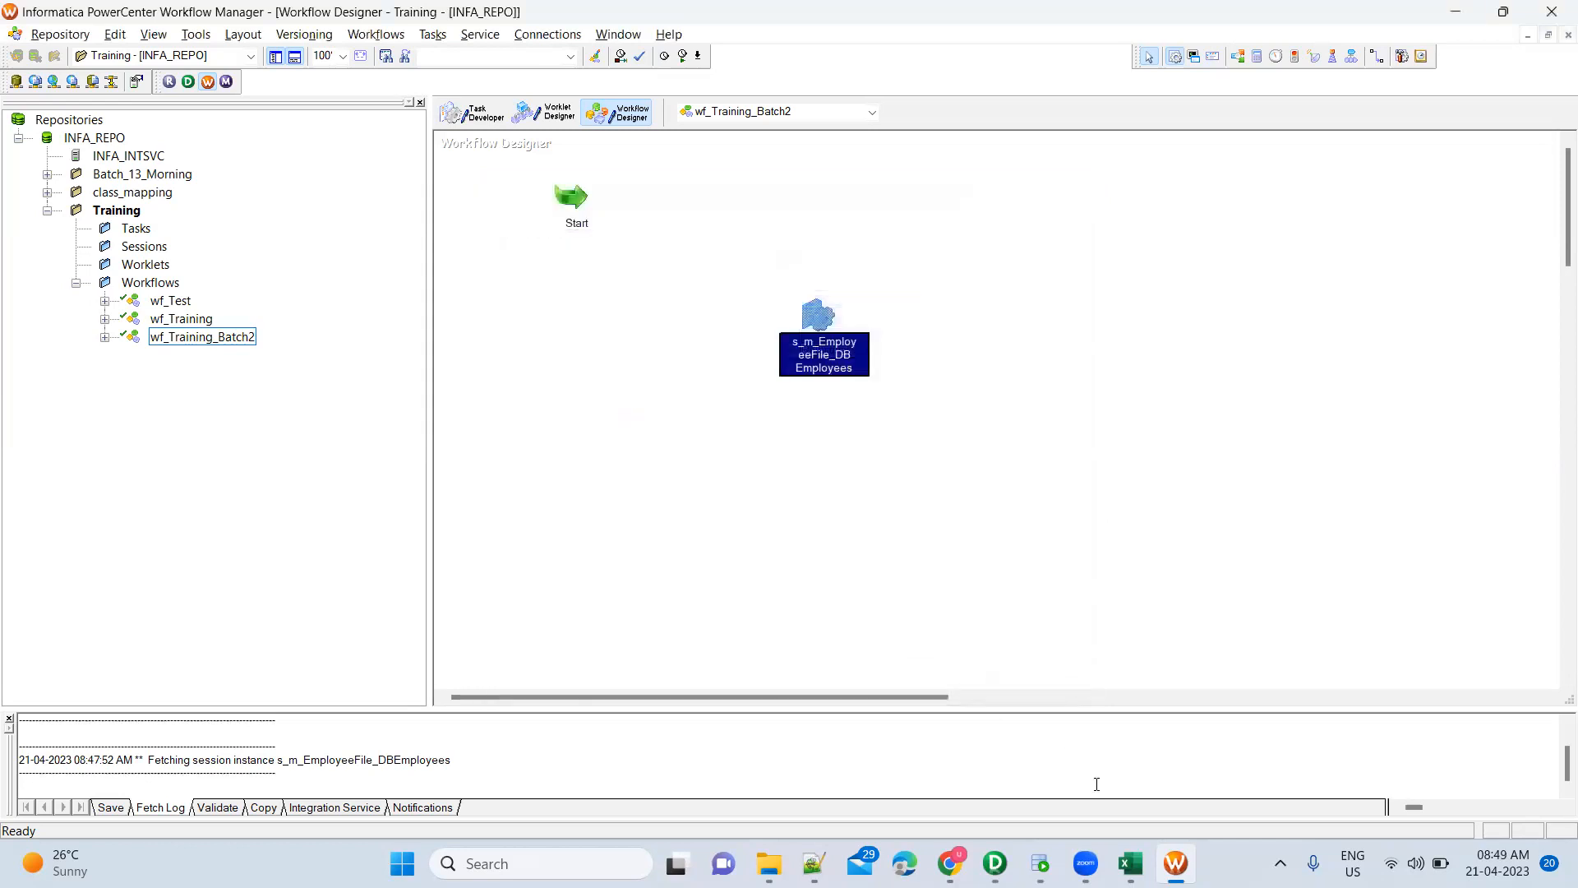
# Rename the mapping's target instance to TGT_Employees_Apr21 and apply the change
pyautogui.click(995, 864)
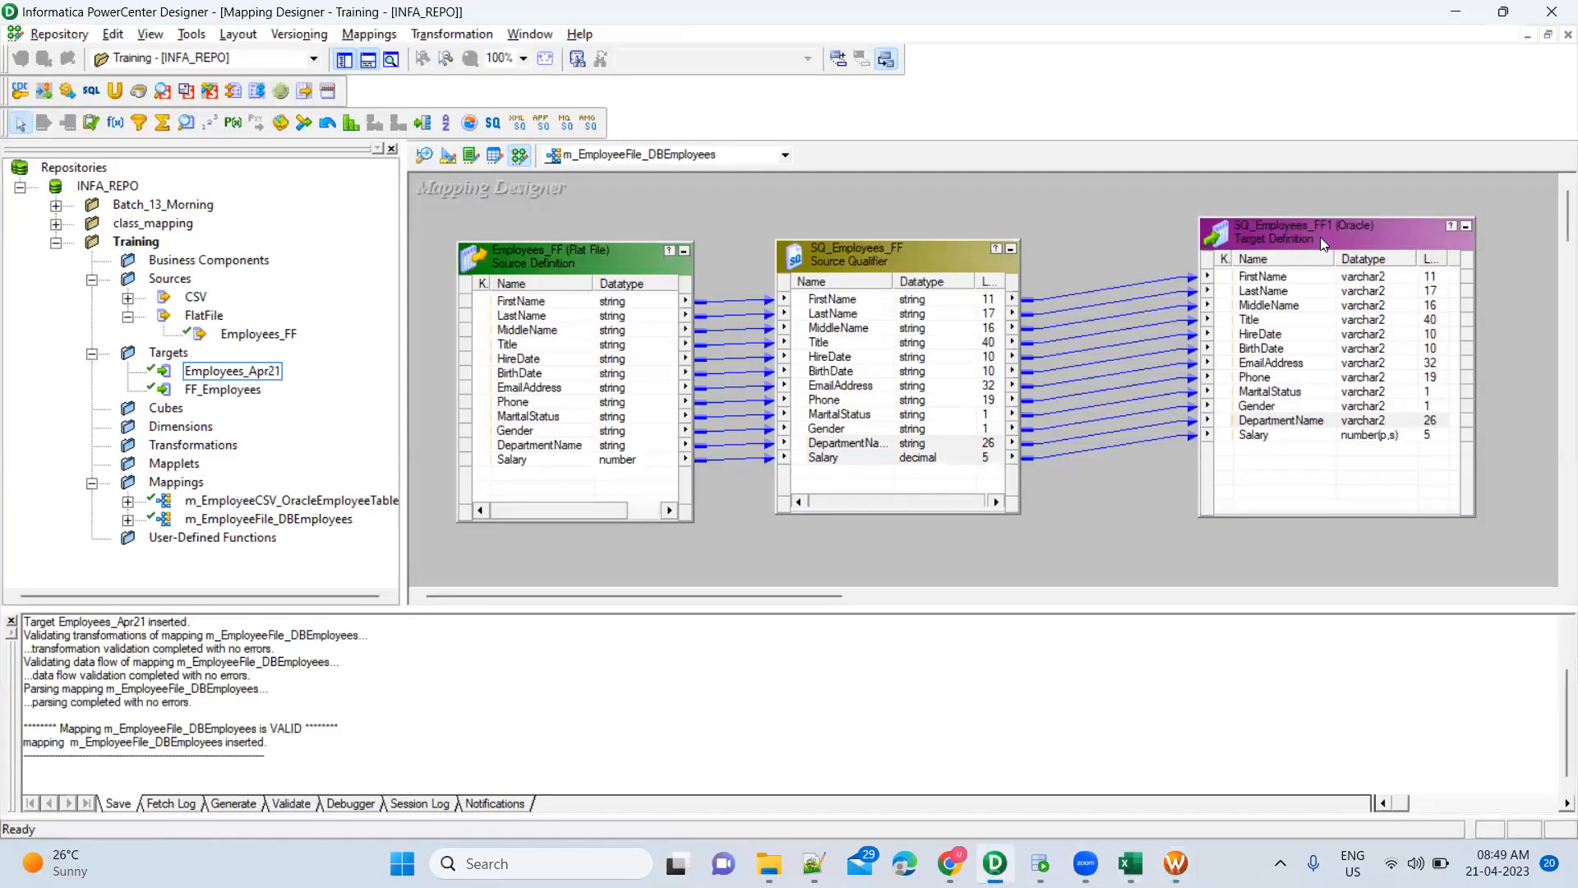
pyautogui.doubleClick(1320, 237)
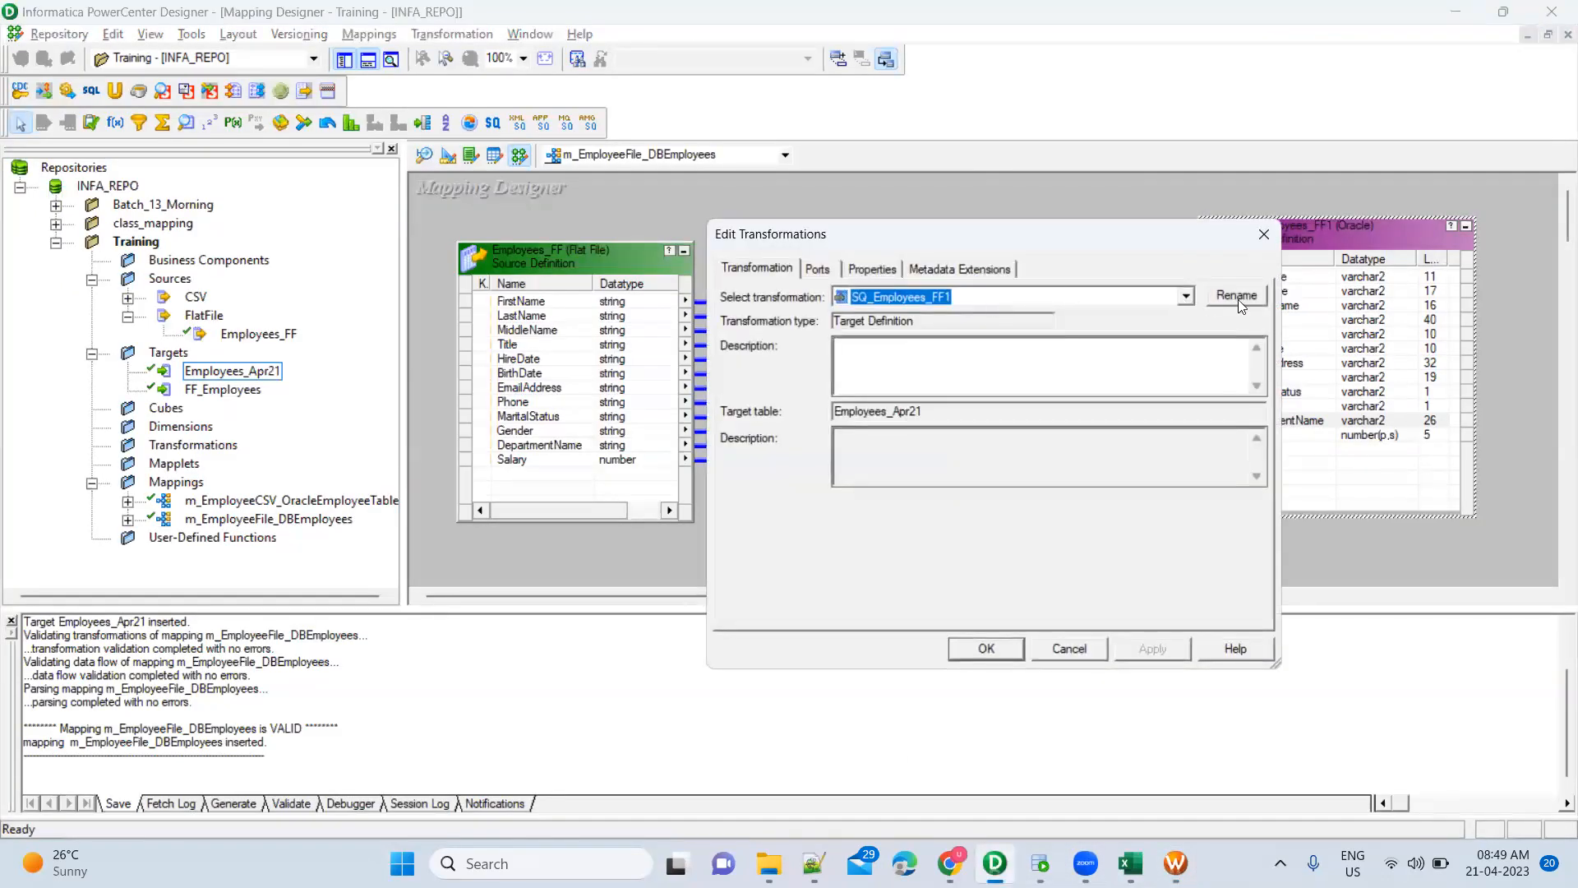
pyautogui.click(1238, 296)
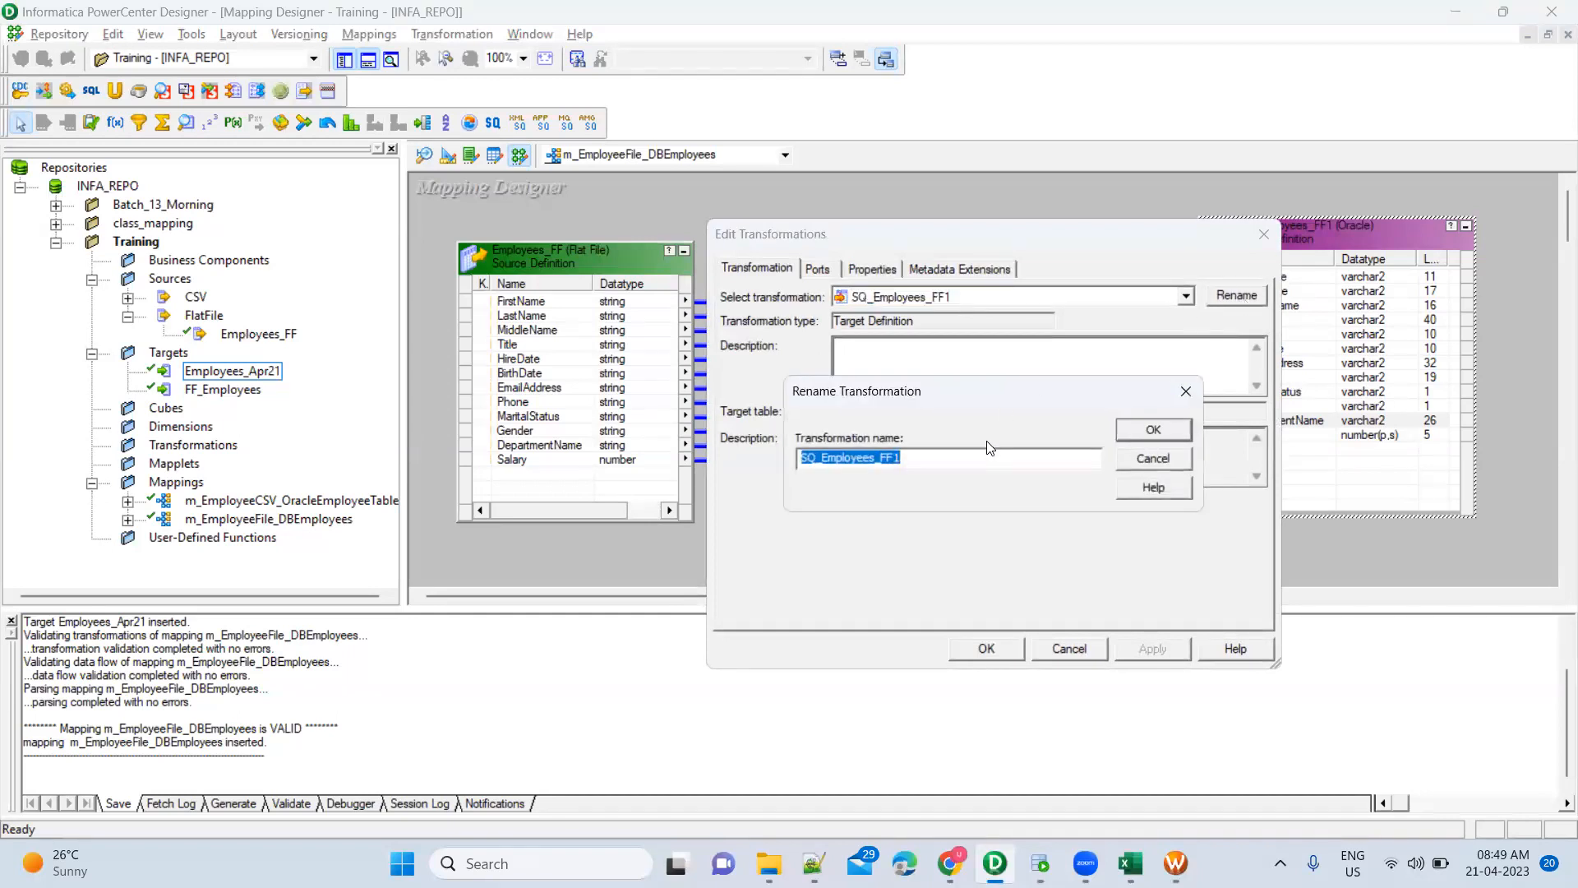
pyautogui.write('TGT_')
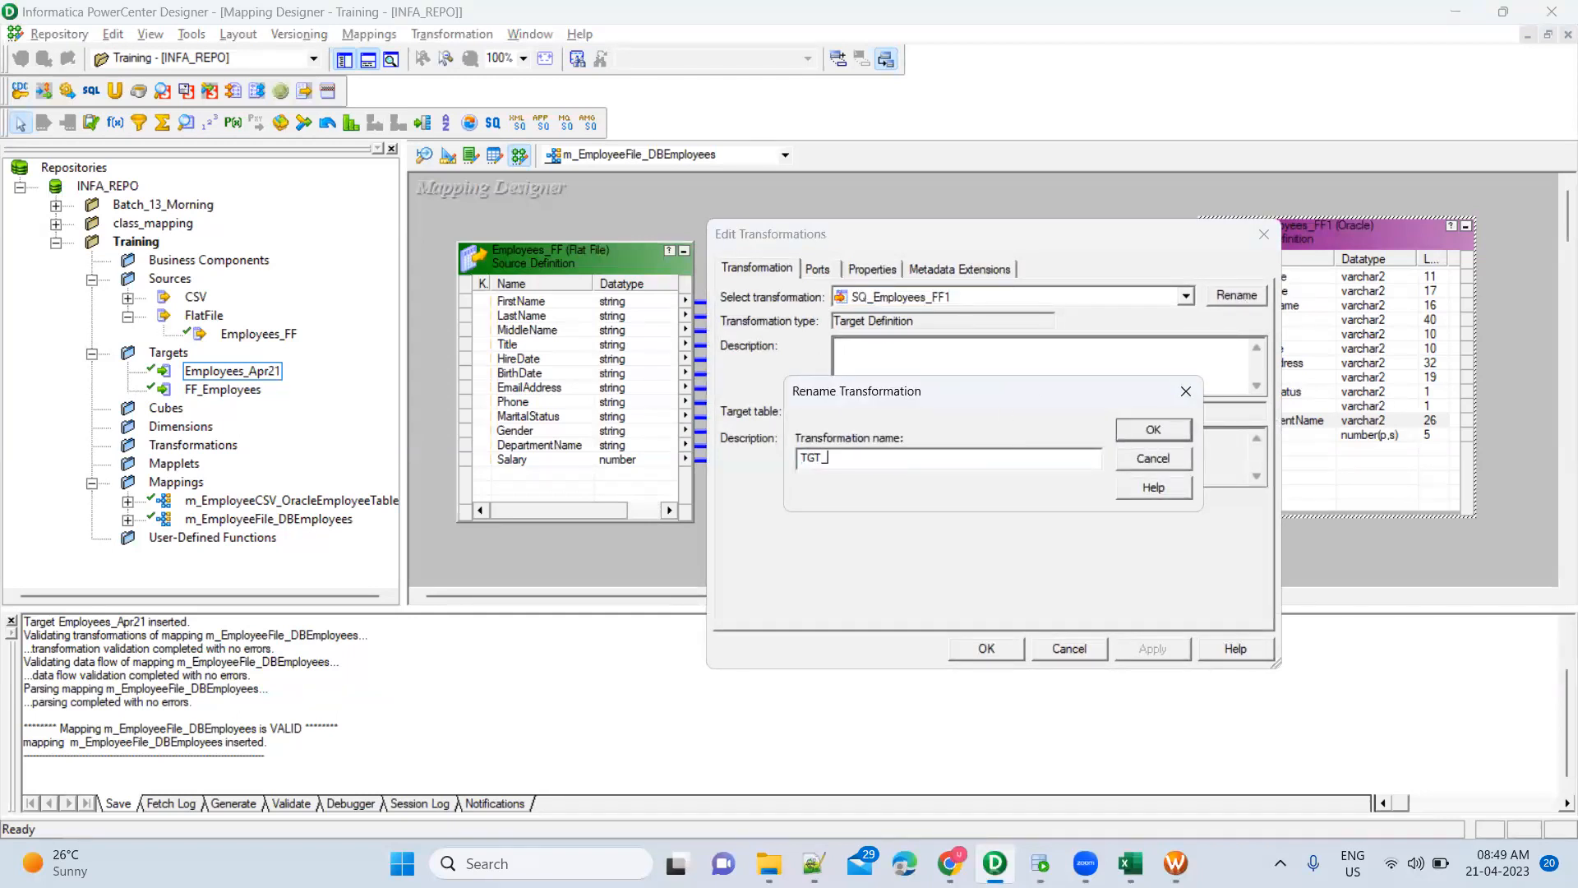
pyautogui.write('Employees_Apr21')
pyautogui.click(1153, 434)
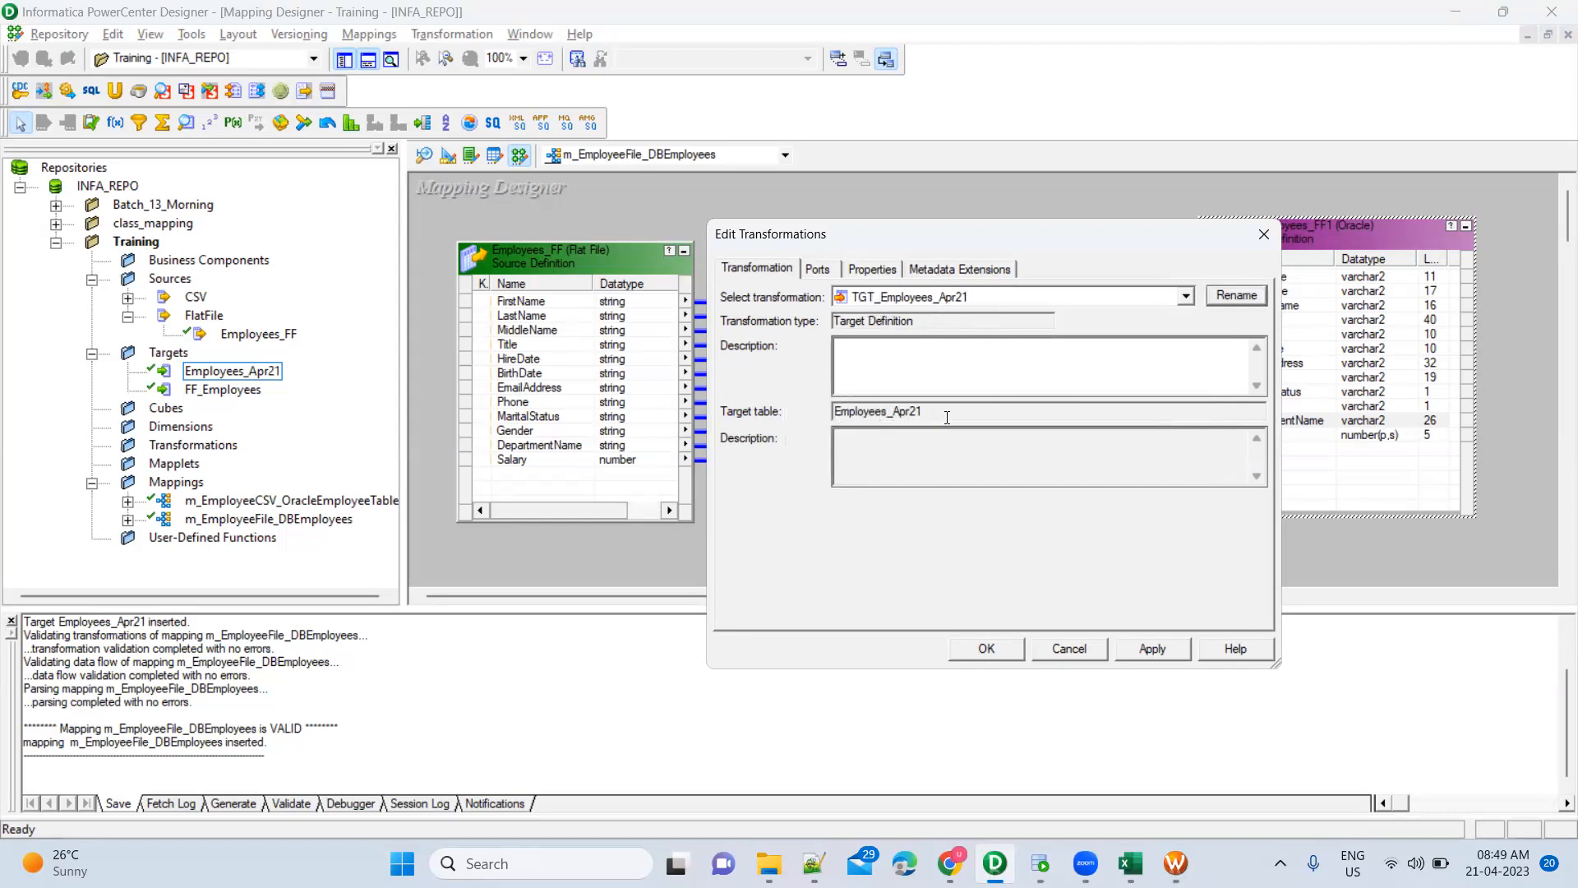
pyautogui.click(1040, 863)
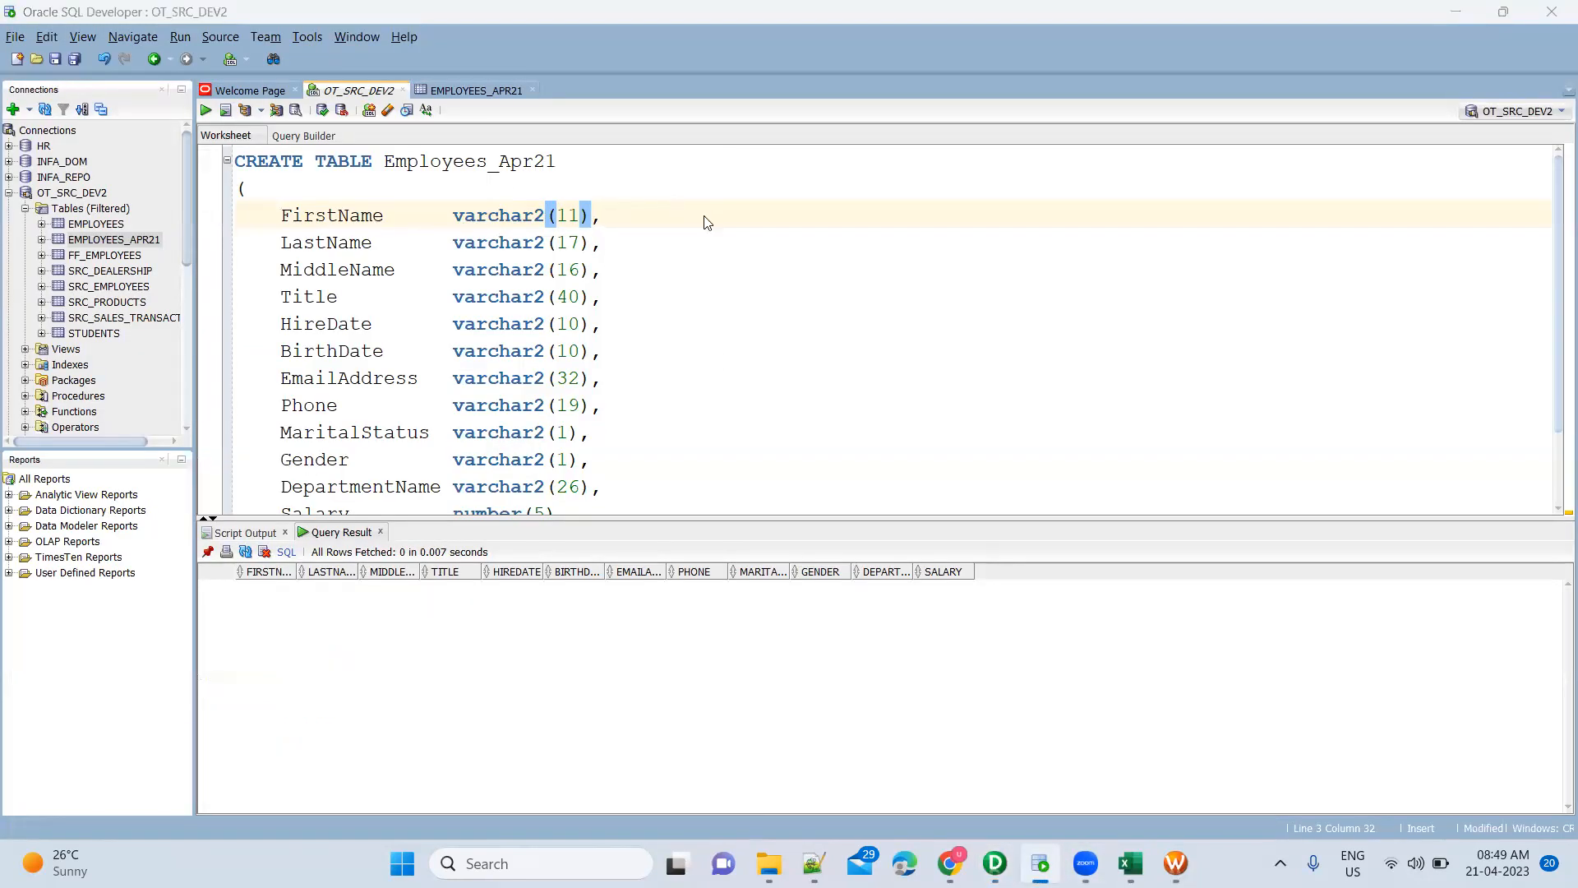
pyautogui.hotkey('alt', 'Tab')
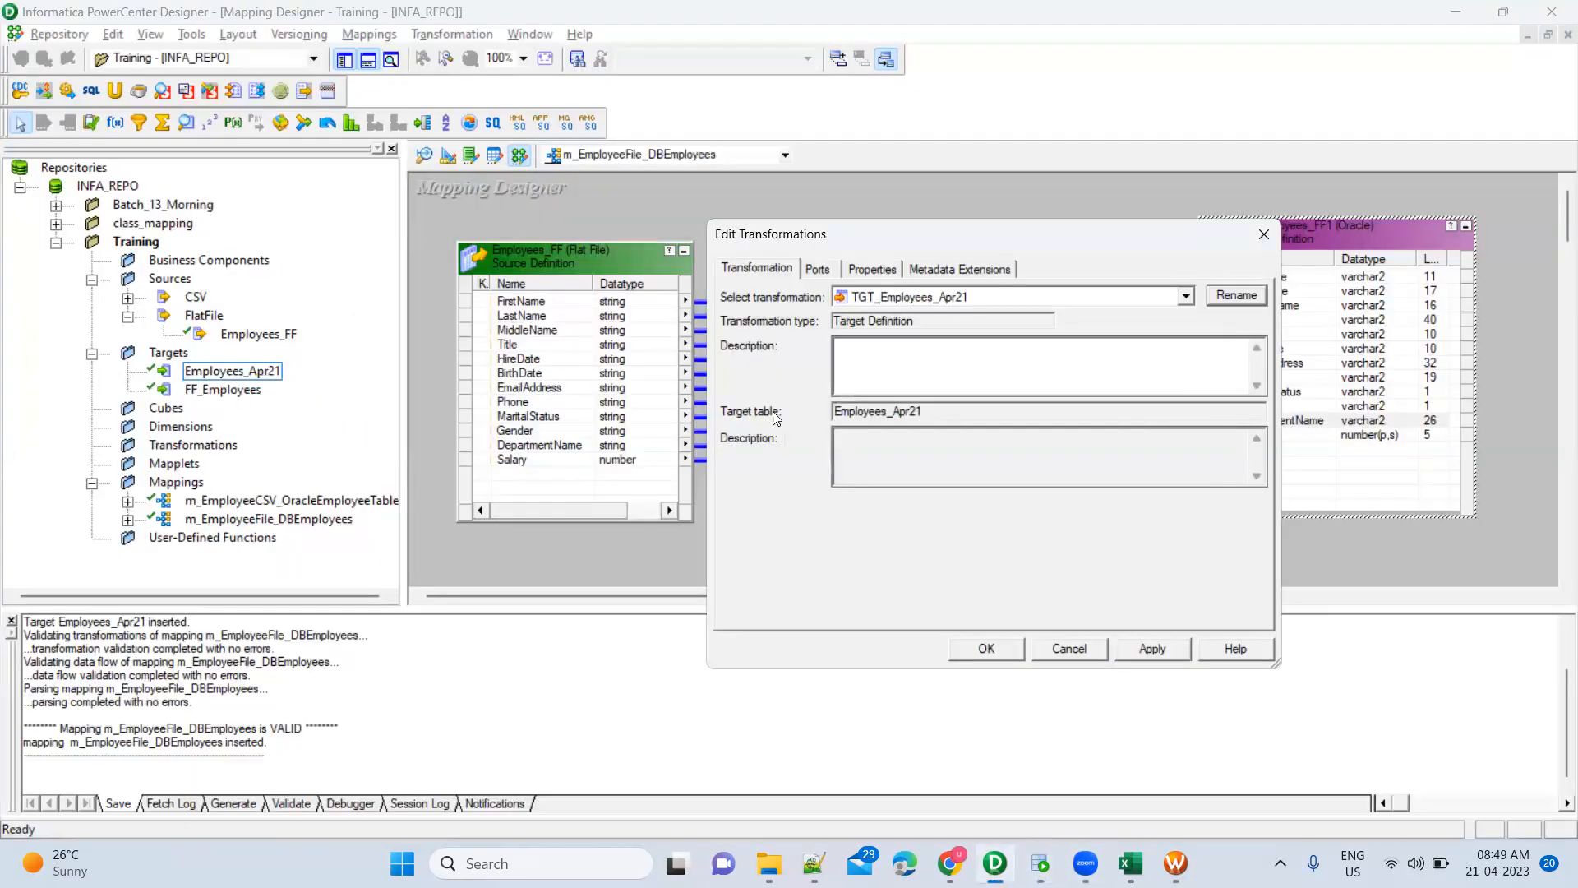
pyautogui.click(1142, 646)
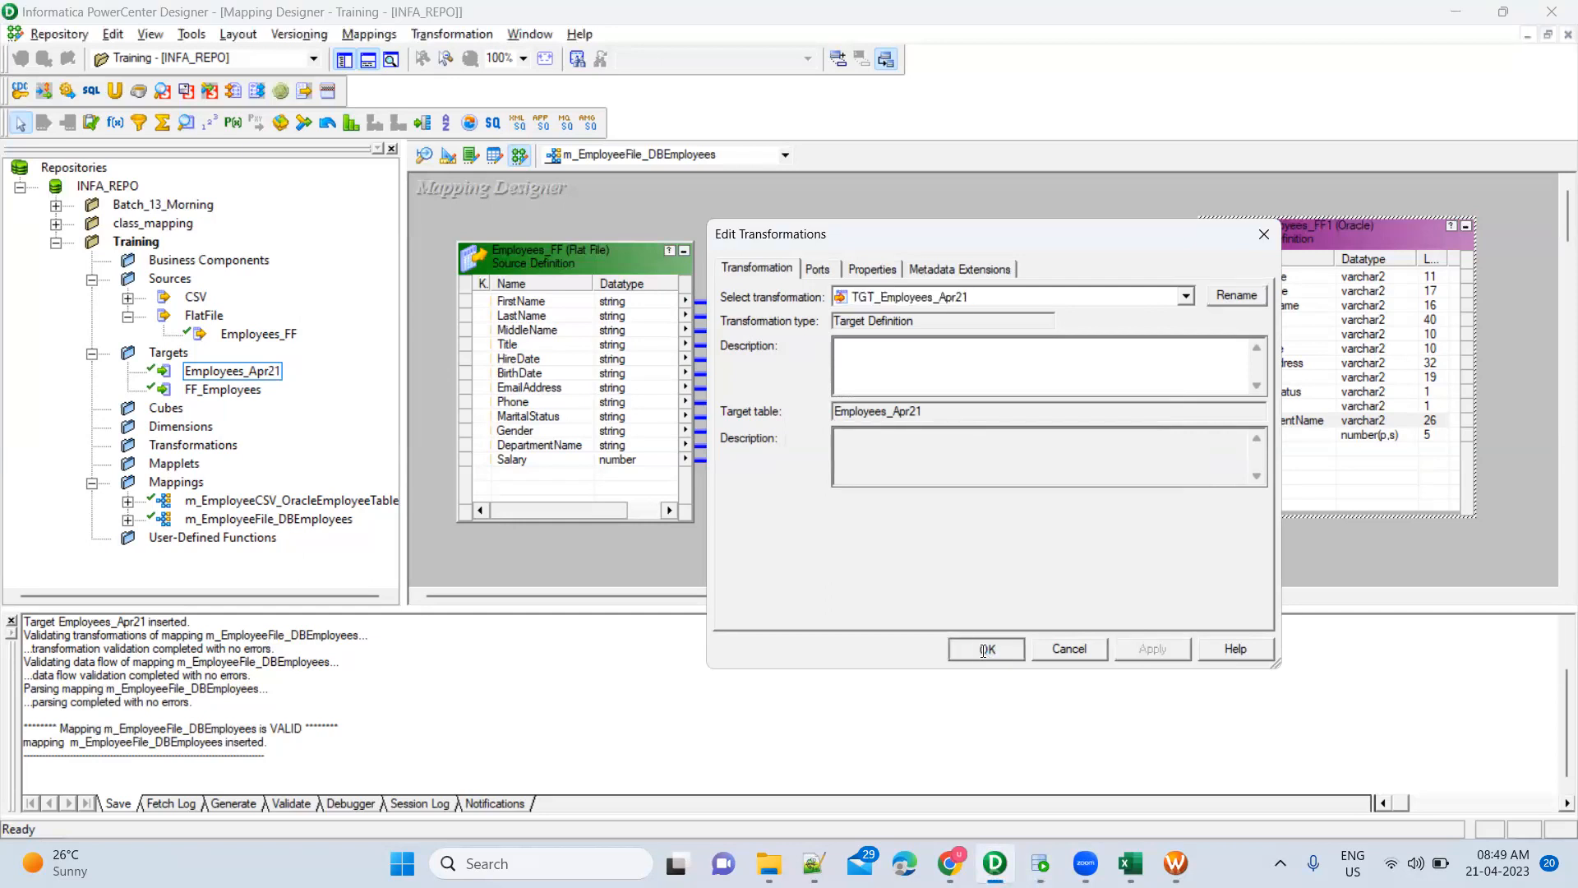
pyautogui.click(984, 650)
# Save the updated mapping to the repository and check its validation messages
pyautogui.moveTo(1175, 863)
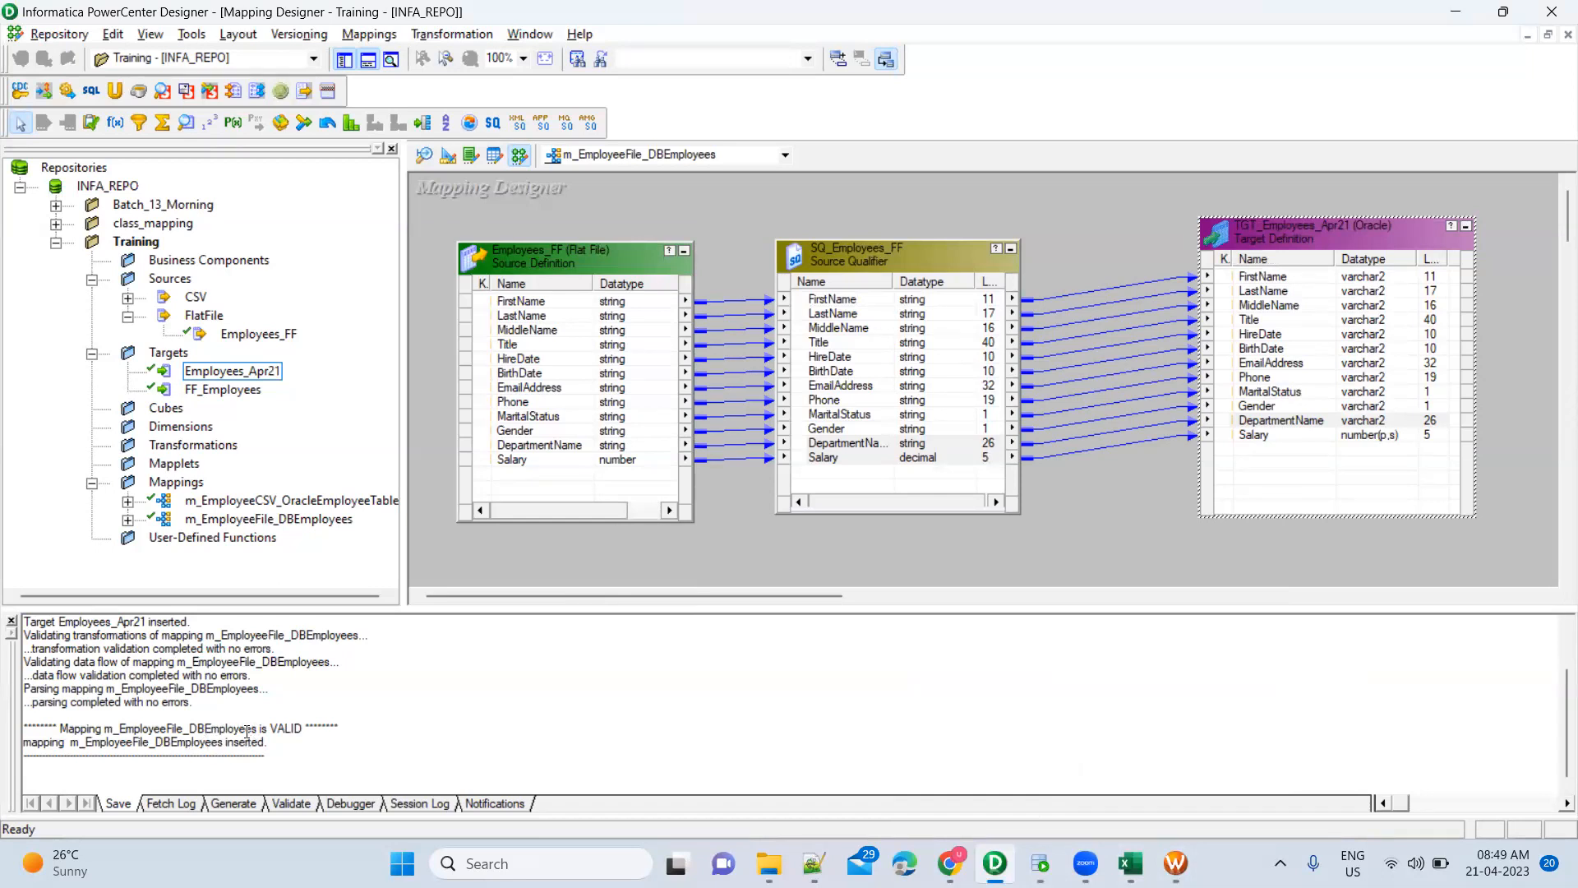
pyautogui.hotkey('ctrl', 's')
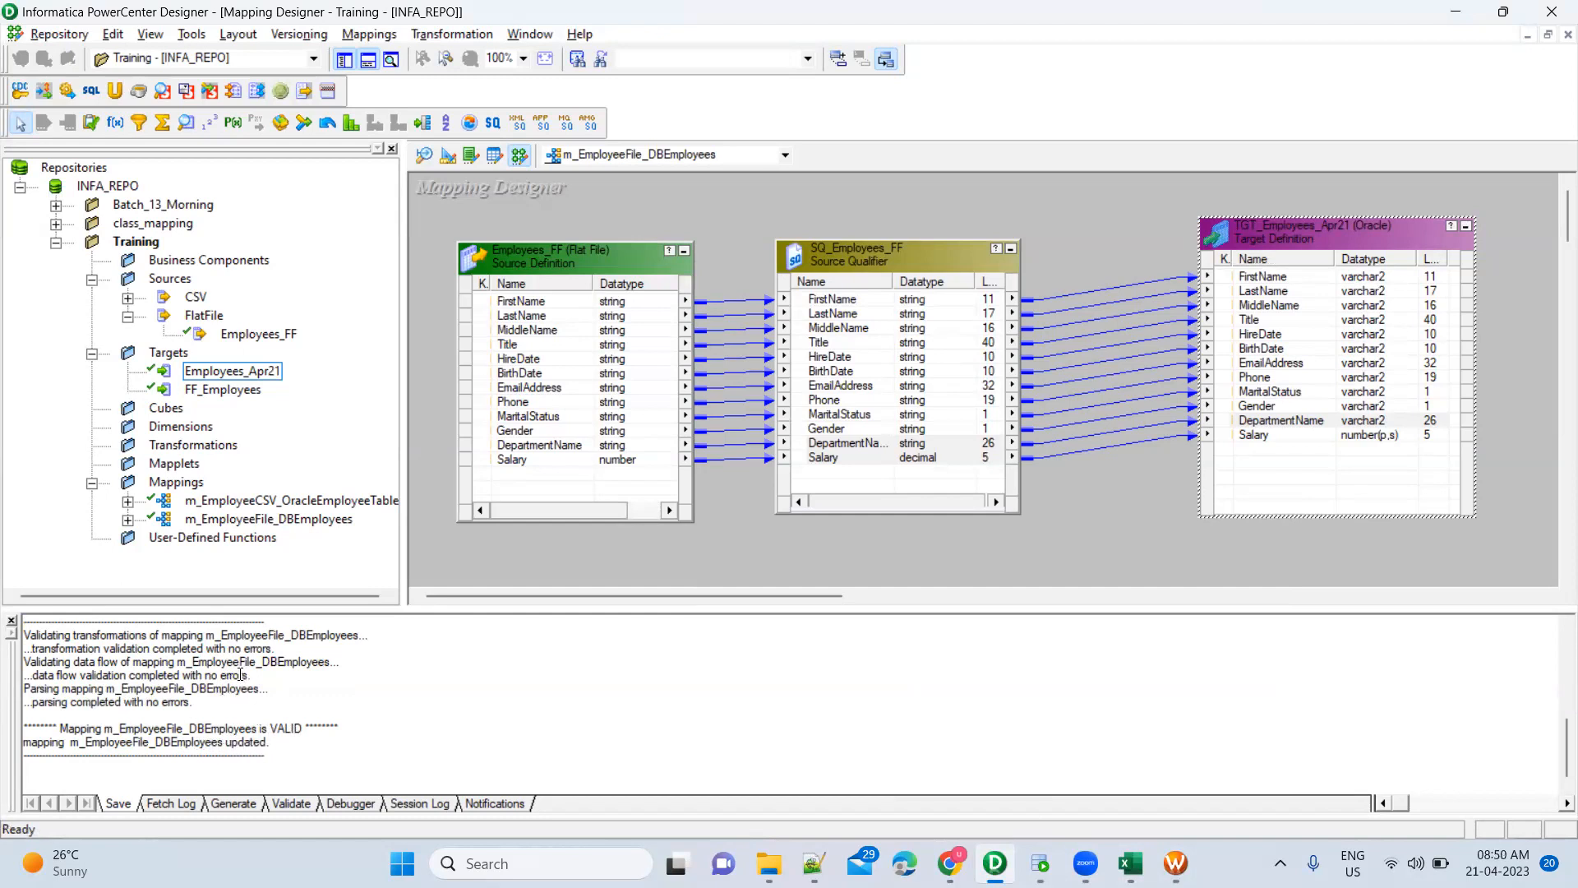
pyautogui.moveTo(191, 703); pyautogui.dragTo(29, 638)
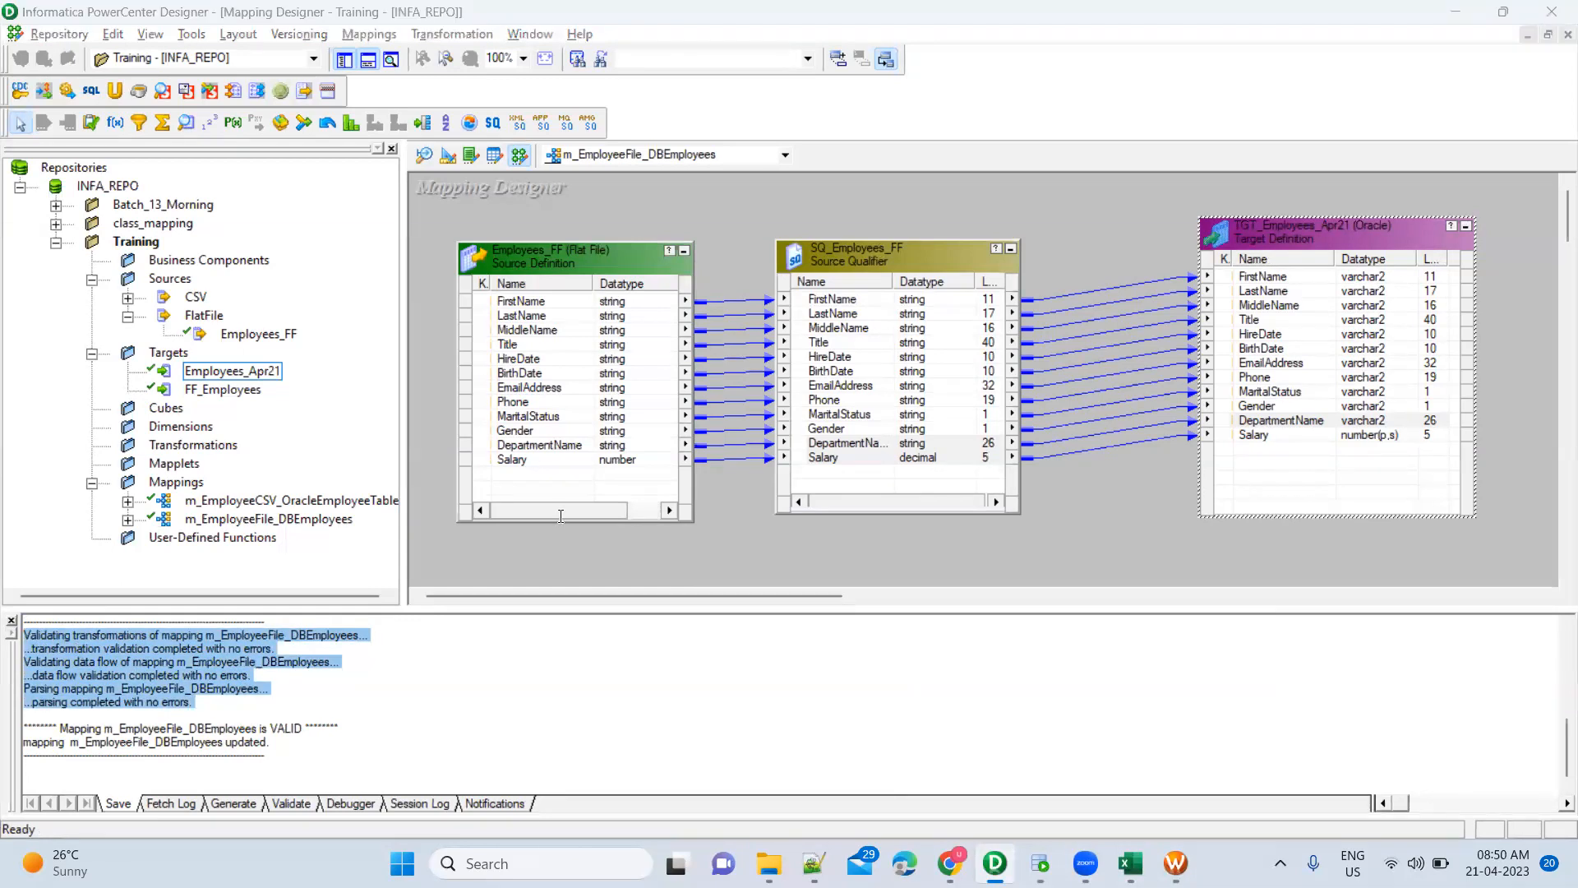
pyautogui.hotkey('alt', 'Tab')
pyautogui.hotkey('alt', 'Tab')
pyautogui.hotkey('alt', 'Tab')
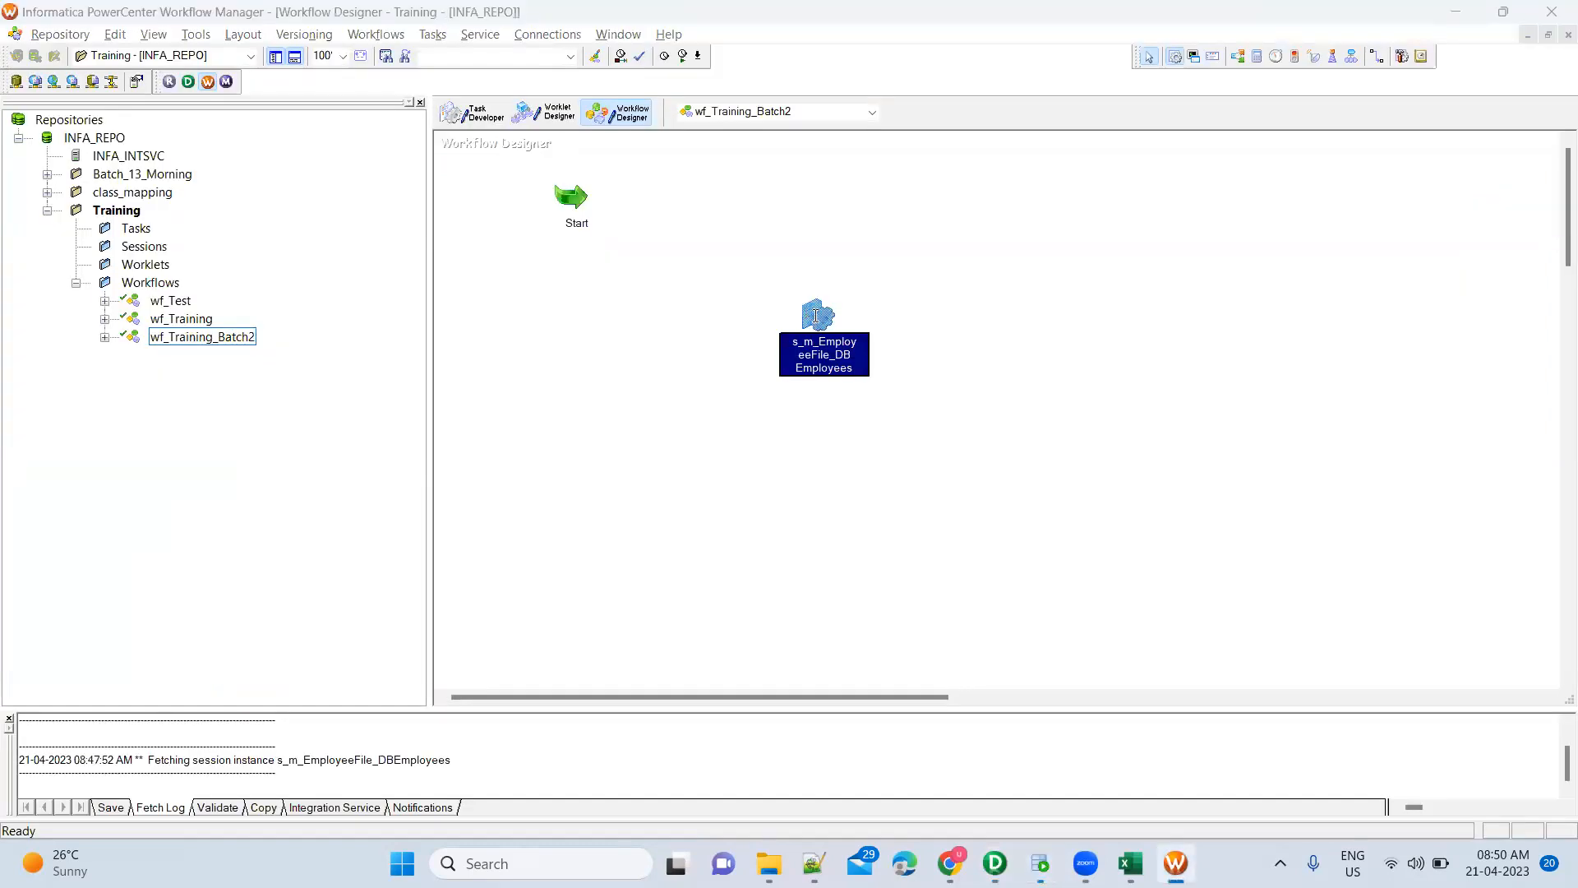
# Check the session's mapping targets, then run Refresh Mapping on s_m_EmployeeFile_DBEmployees
pyautogui.doubleClick(816, 320)
pyautogui.click(684, 220)
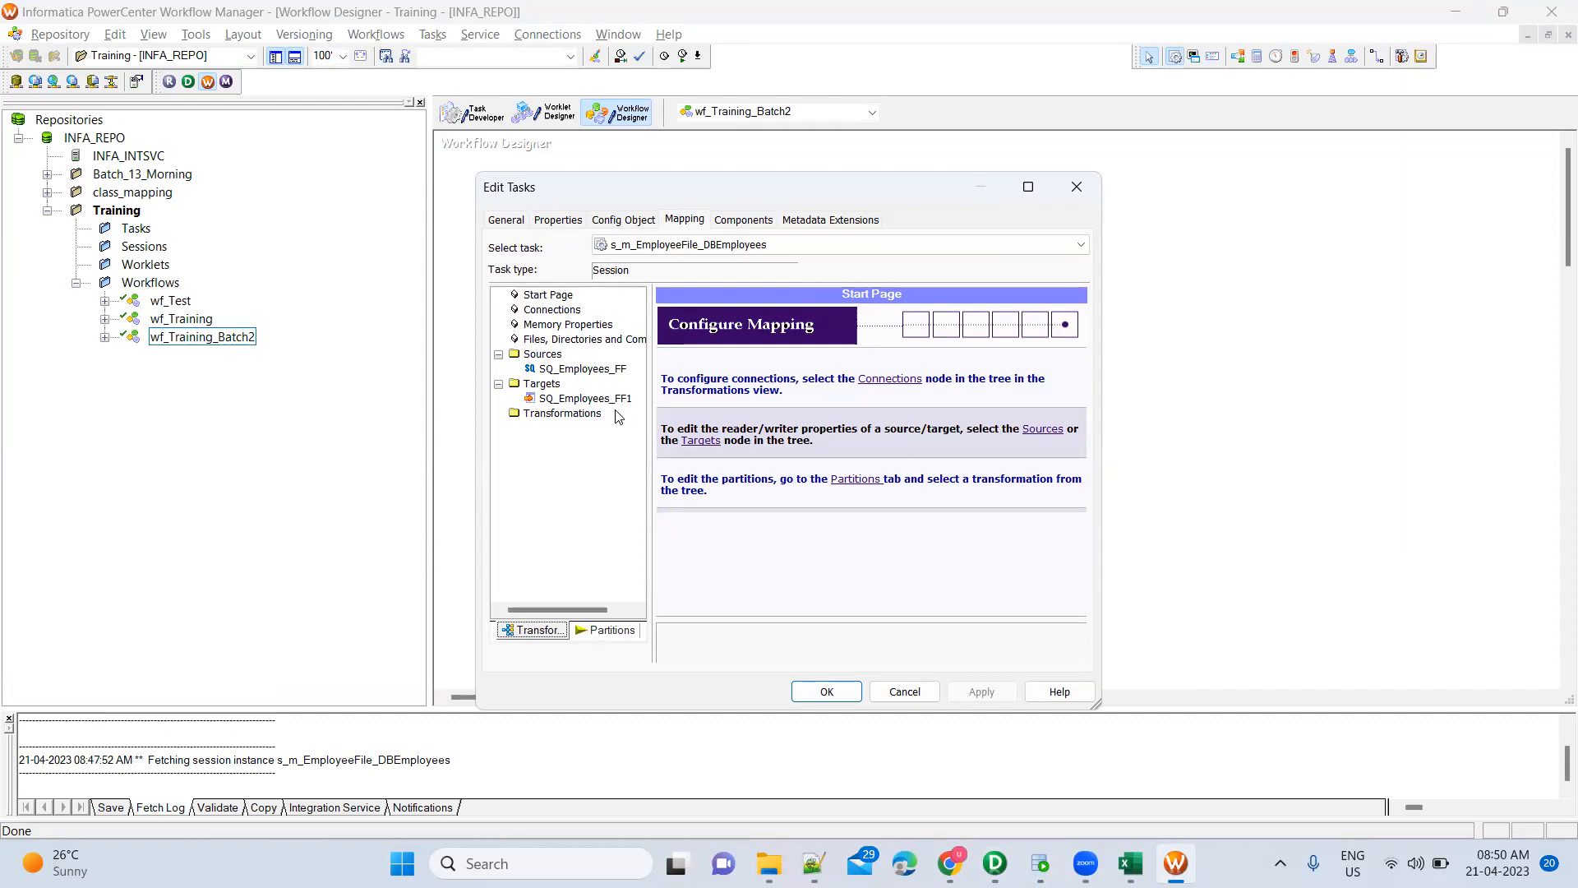
pyautogui.press('Escape')
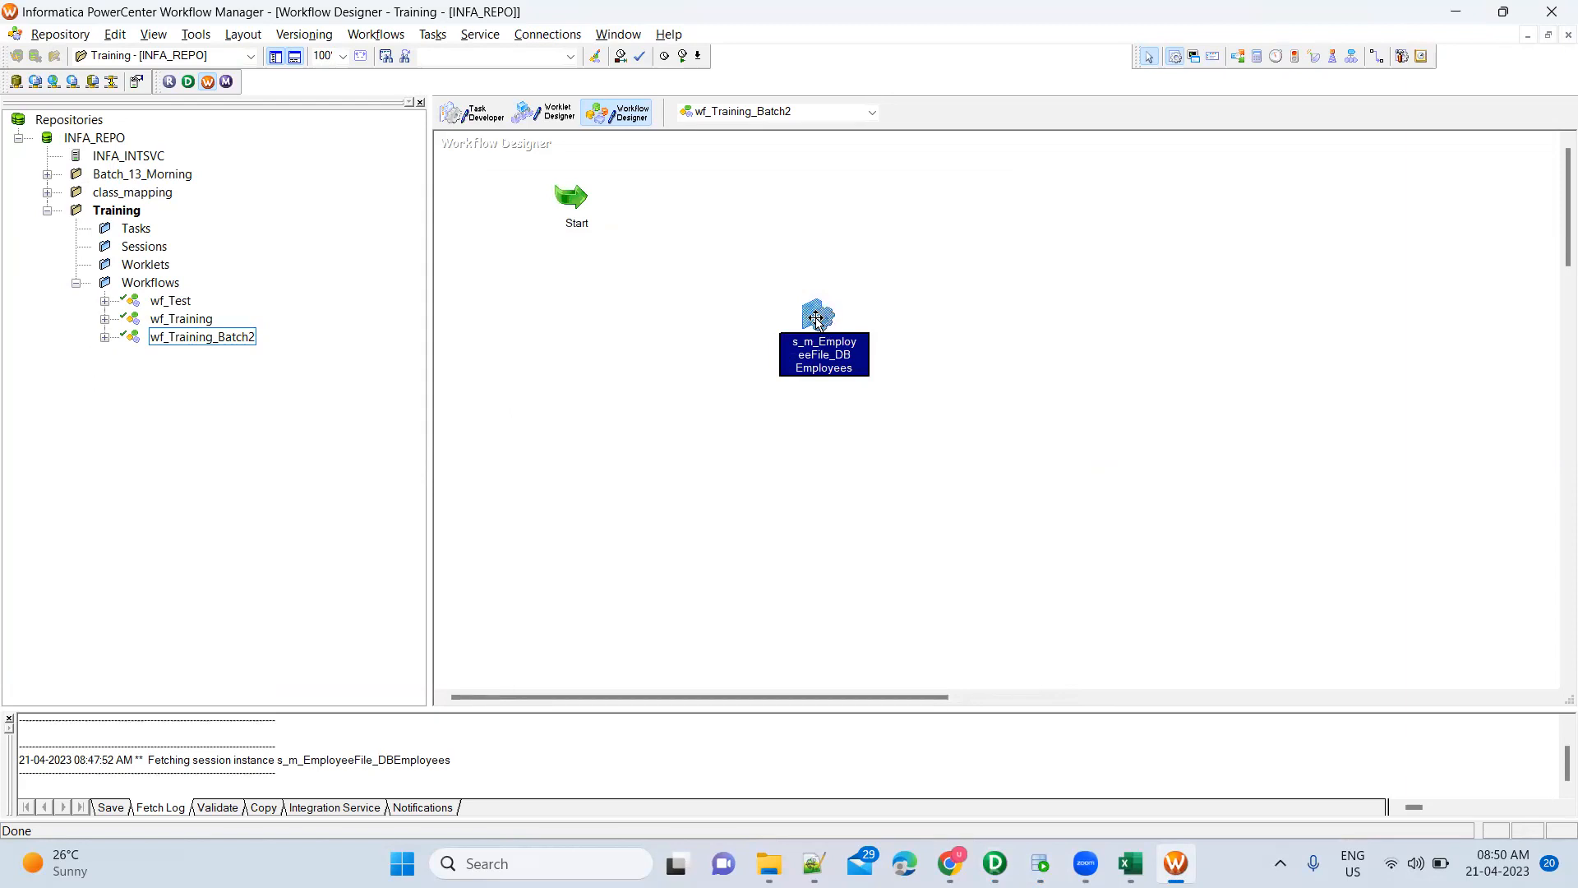
pyautogui.rightClick(816, 320)
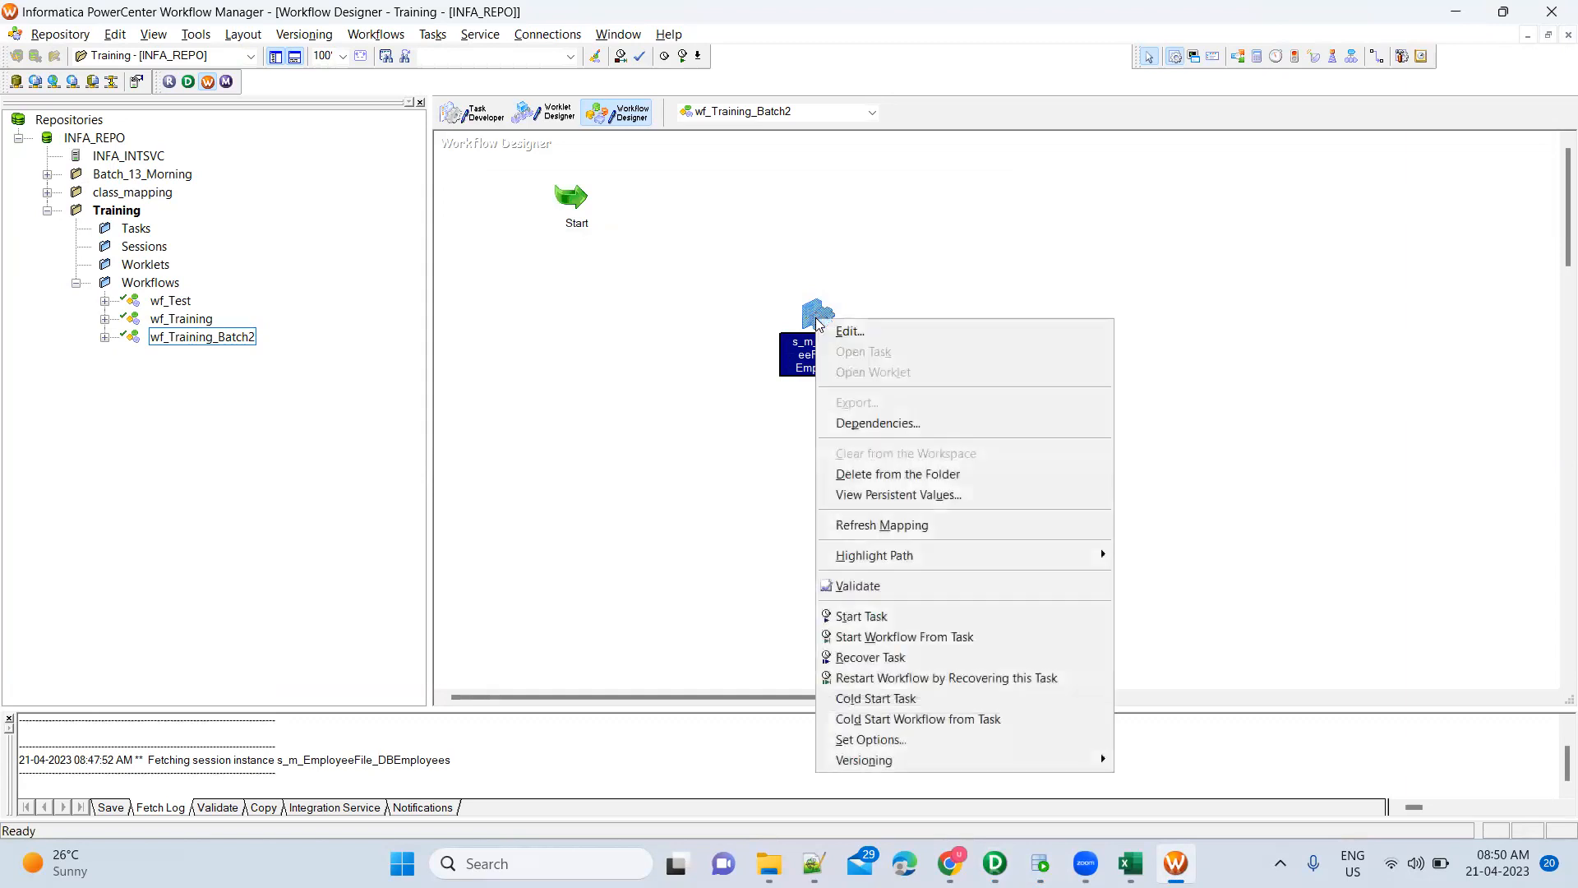
pyautogui.click(872, 531)
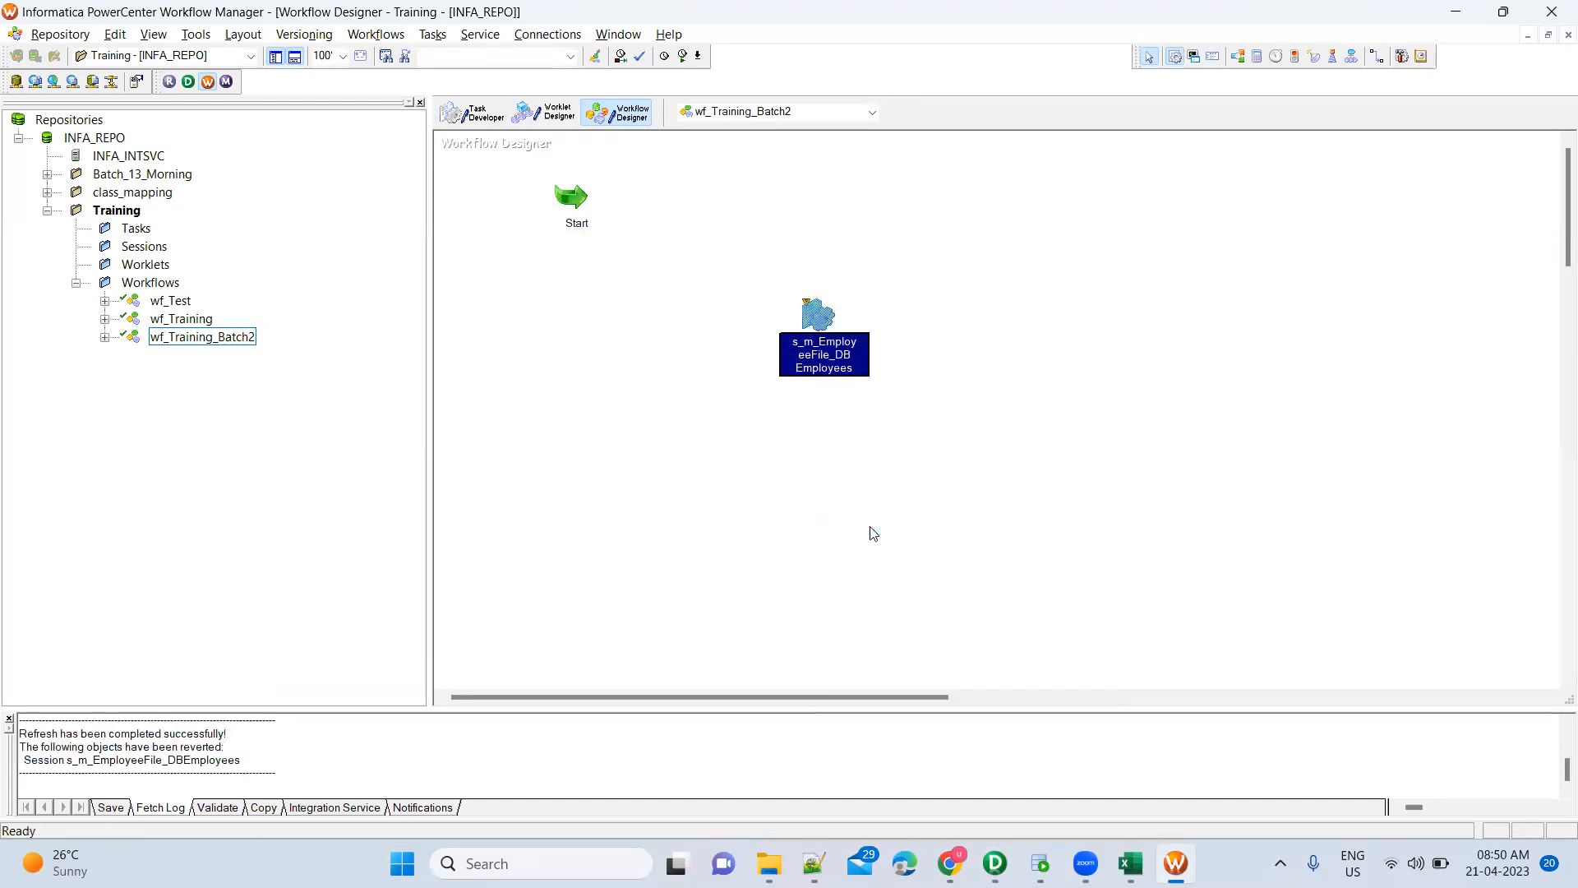
# Verify the session's Mapping target is TGT_Employees_Apr21, then save wf_Training_Batch2, which is reported invalid
pyautogui.doubleClick(818, 316)
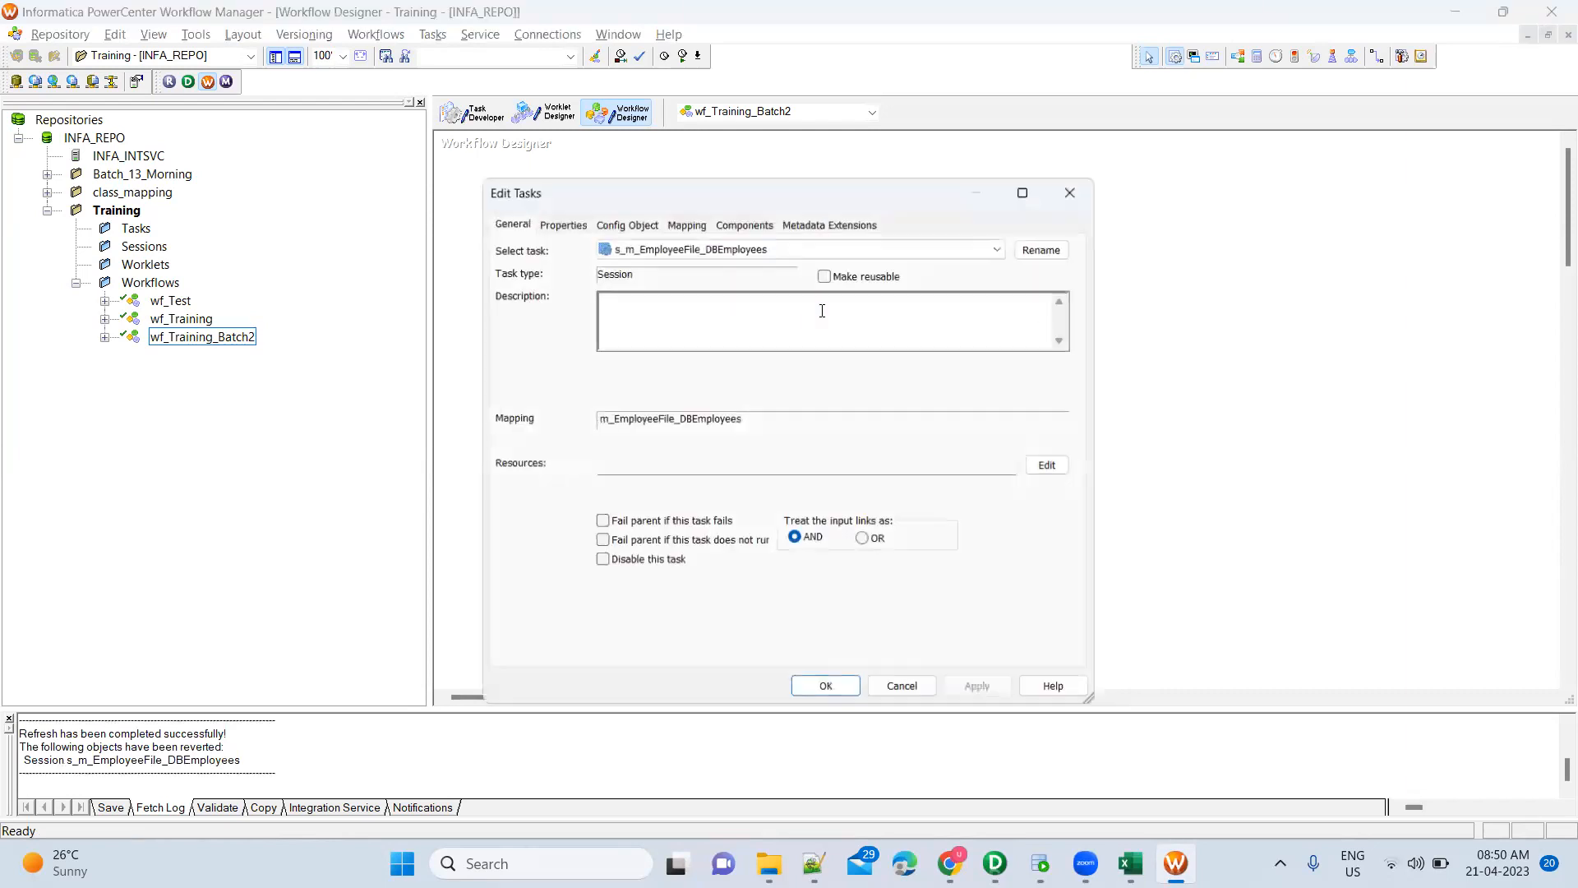
pyautogui.click(703, 222)
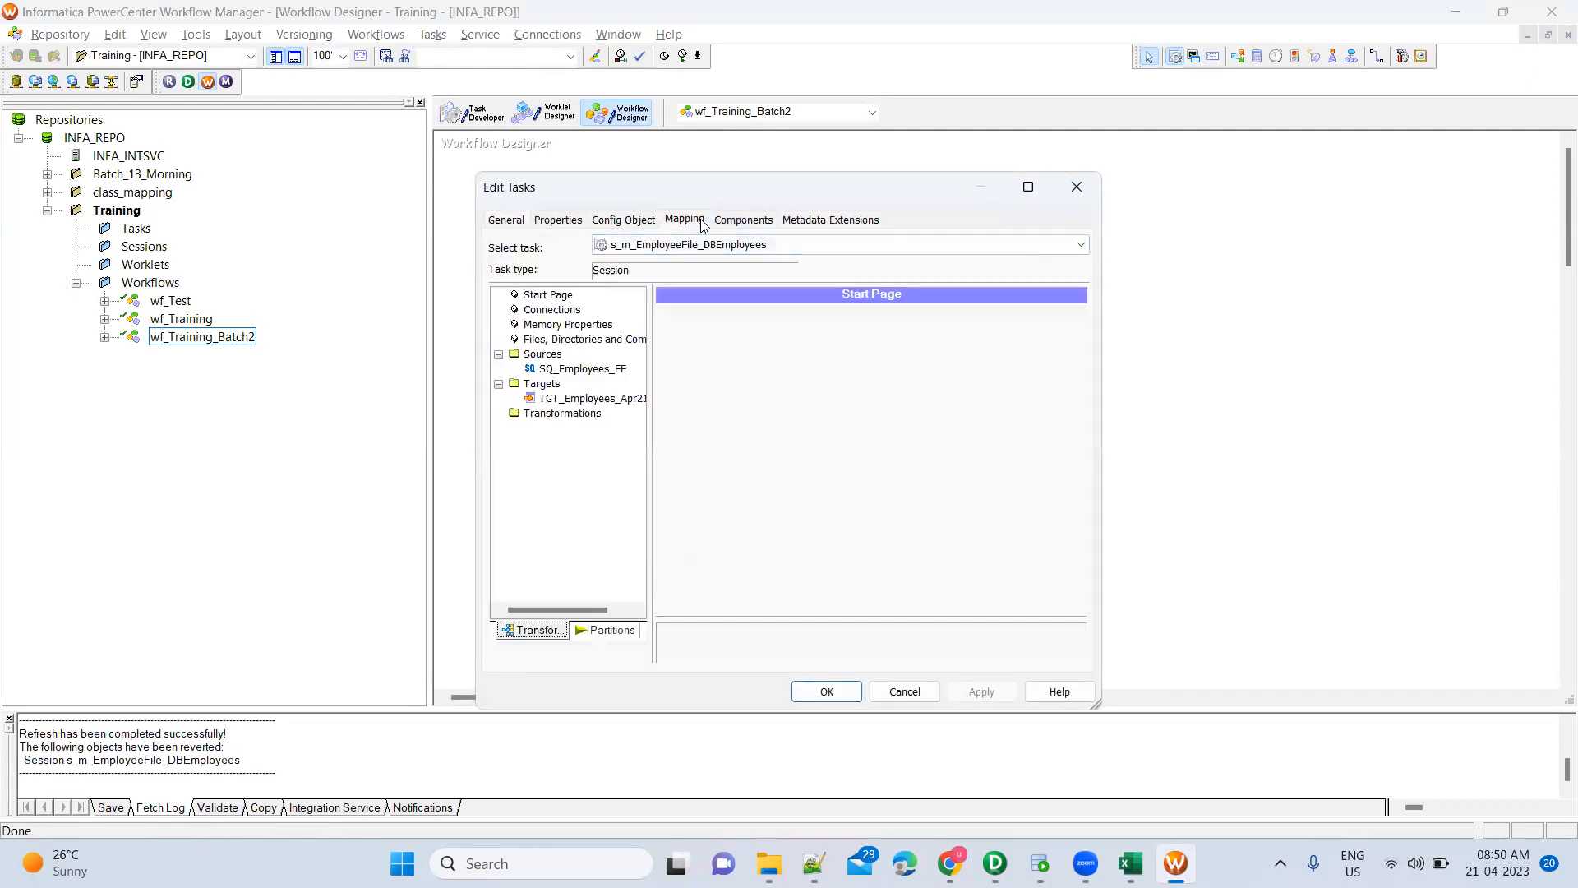
pyautogui.click(613, 402)
pyautogui.click(614, 402)
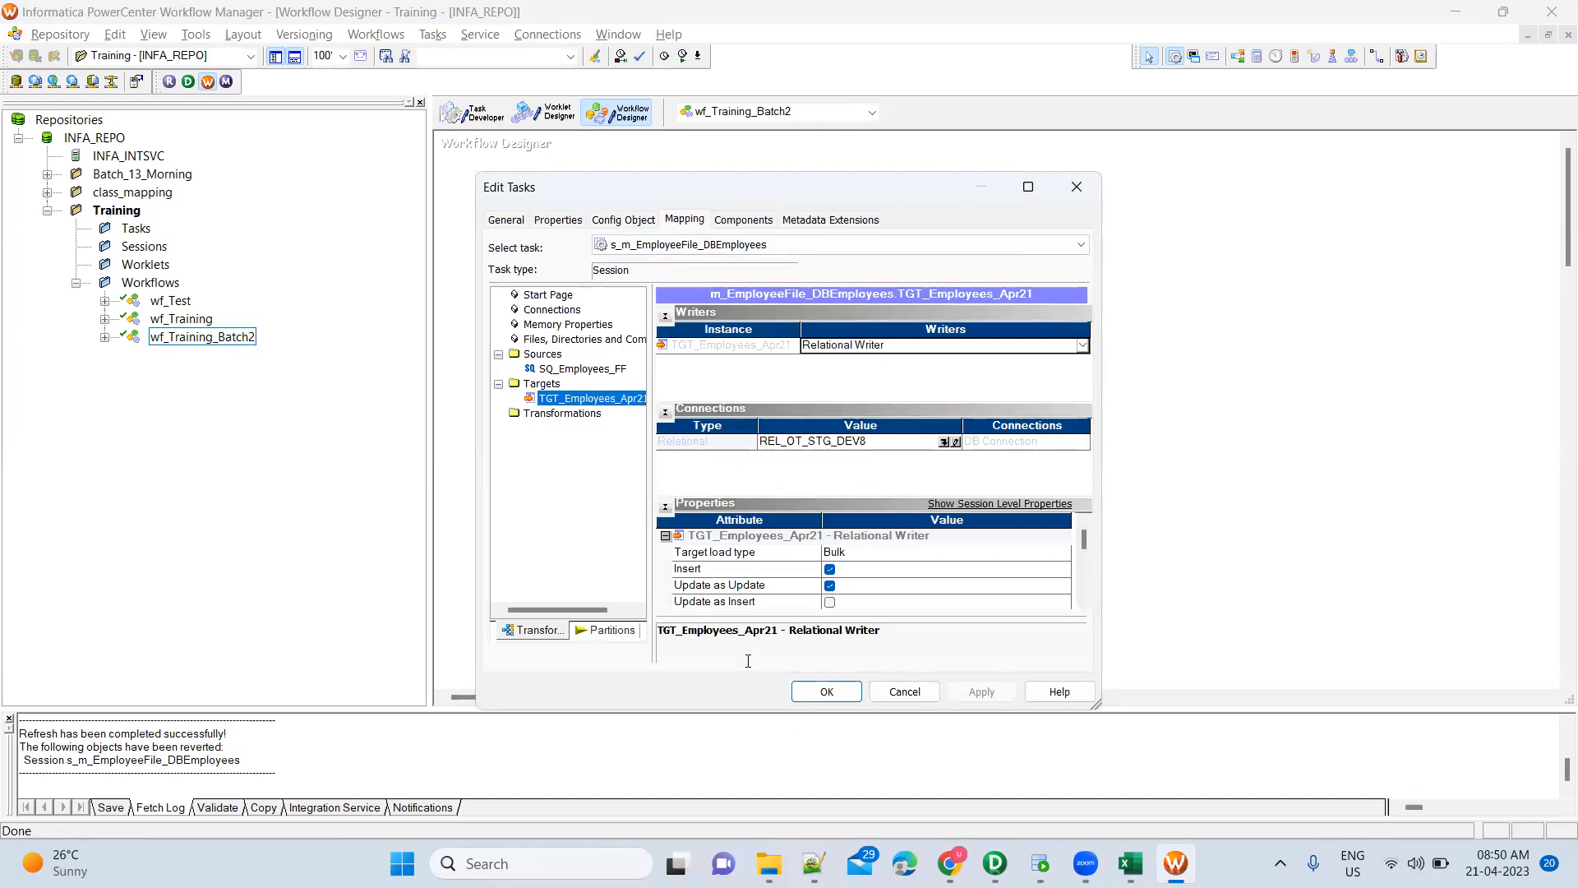
pyautogui.click(812, 691)
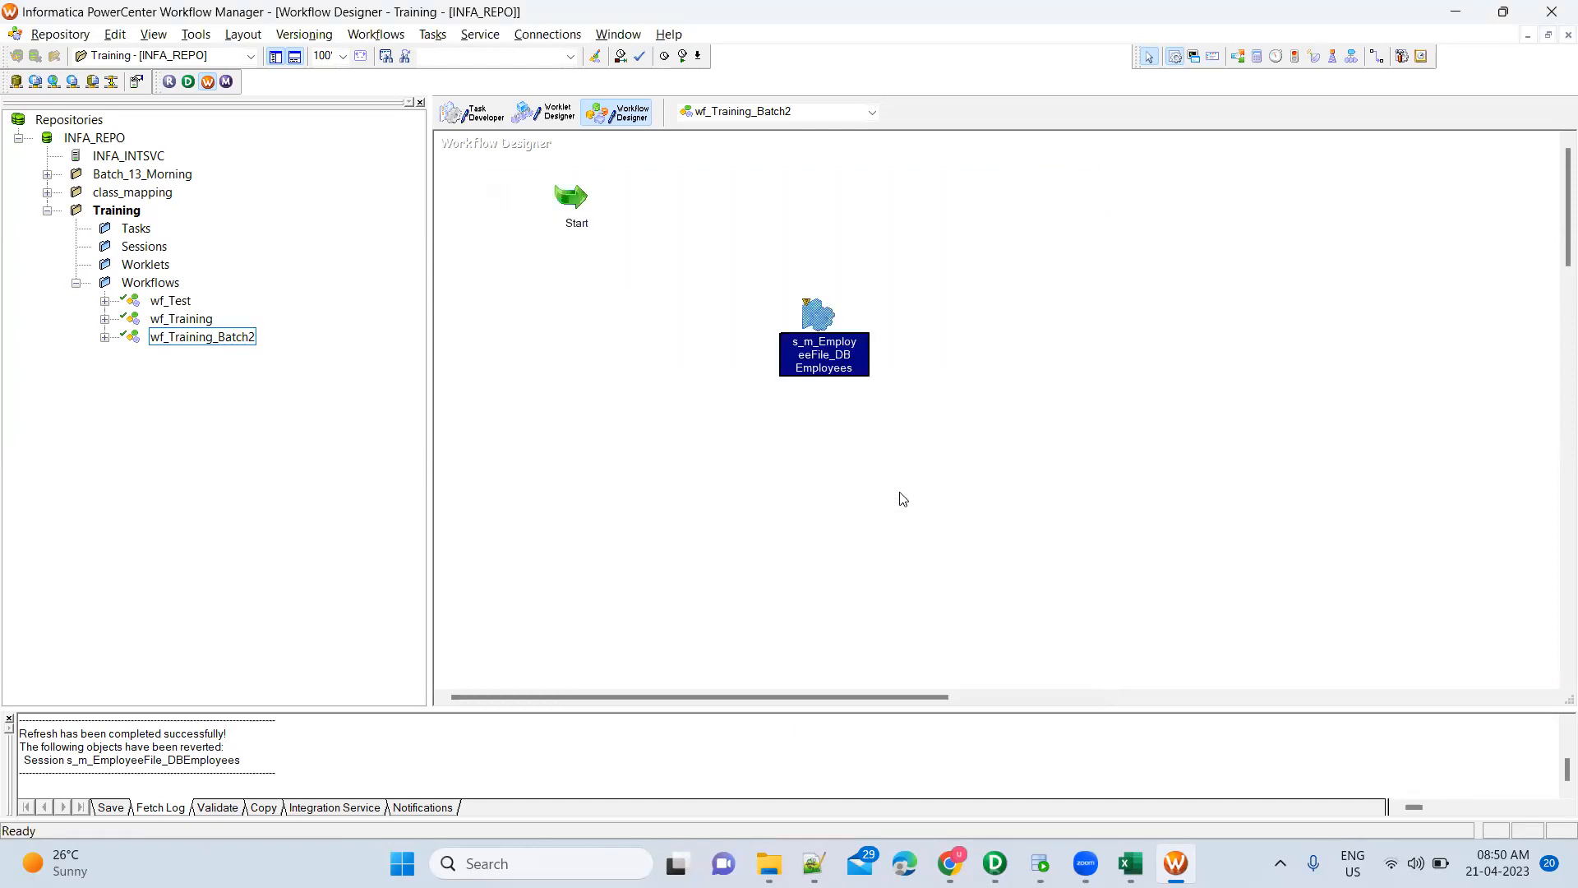
pyautogui.hotkey('ctrl', 's')
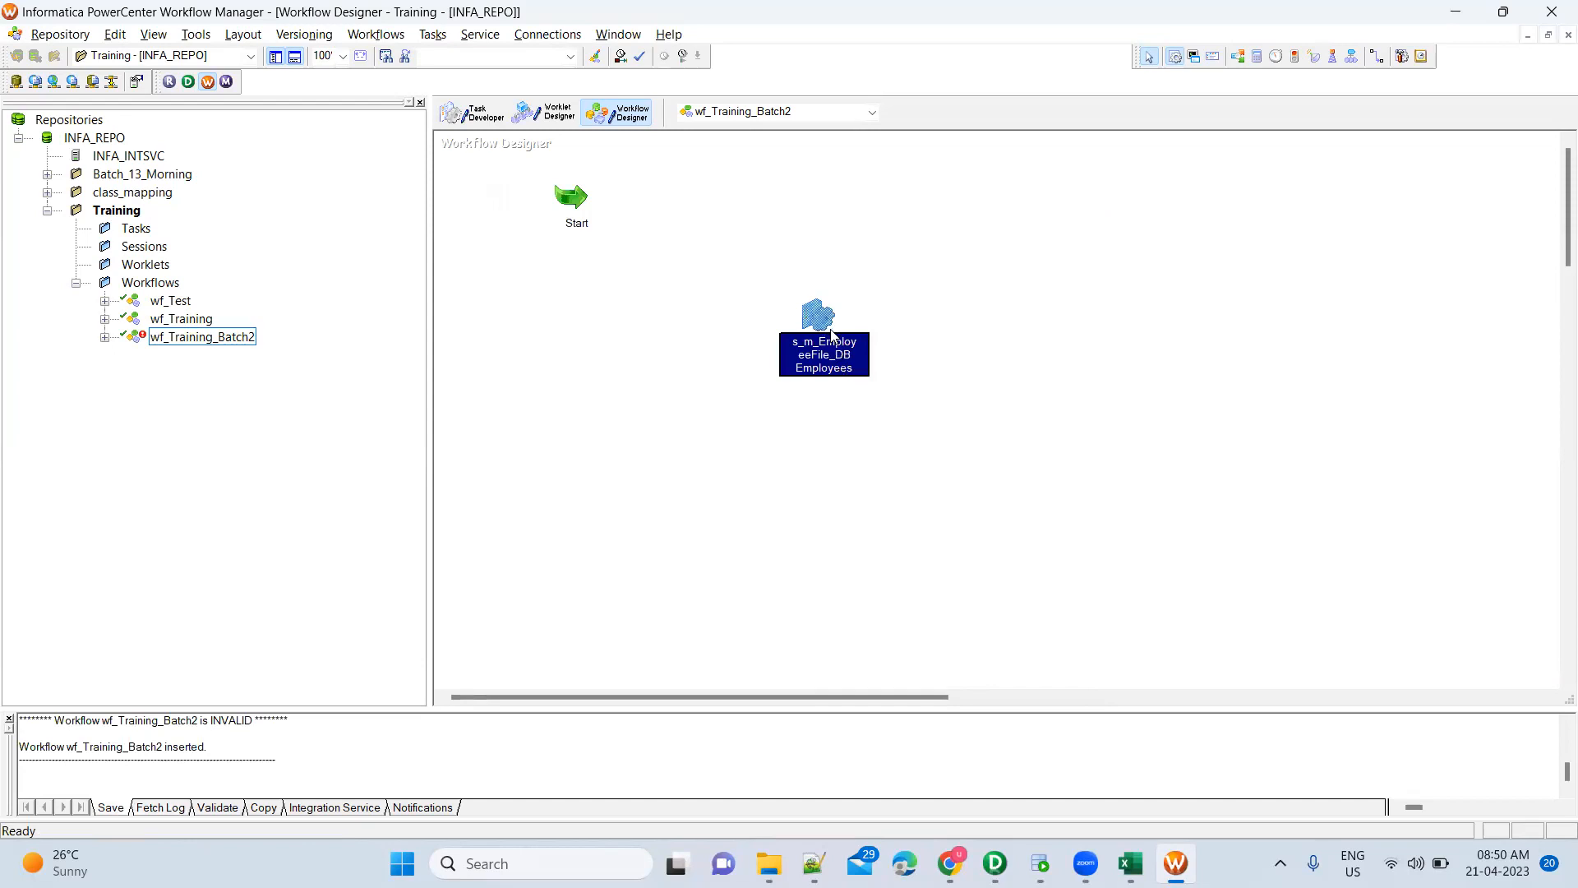
pyautogui.moveTo(826, 318)
# Link Start to session s_m_EmployeeFile_DBEmployees, save wf_Training_Batch2, and enlarge the output log
pyautogui.click(1102, 247)
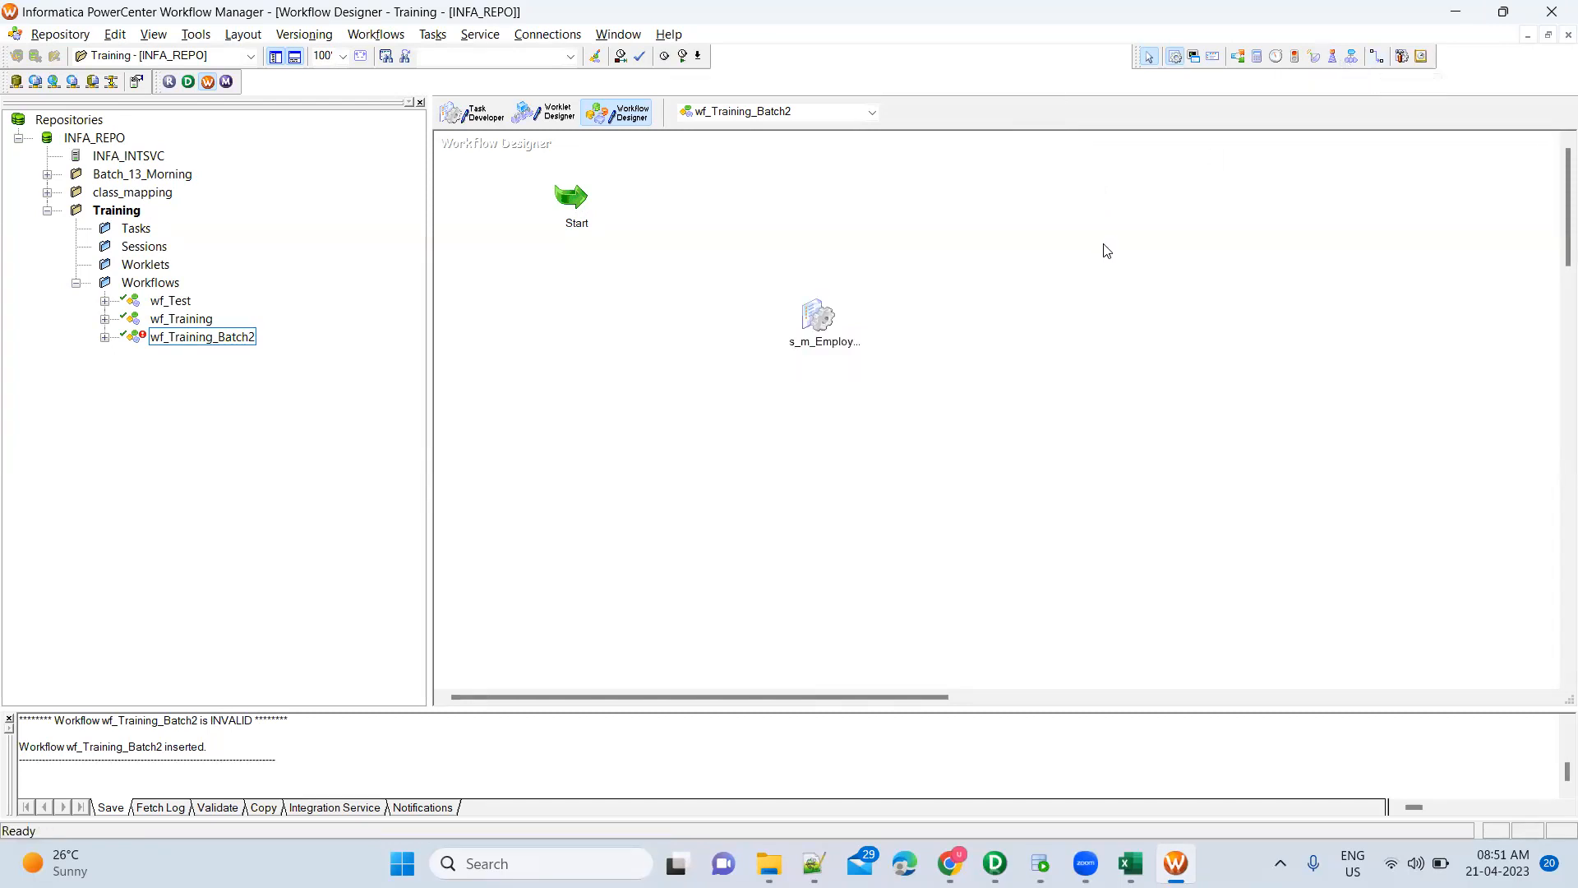
pyautogui.click(1378, 58)
pyautogui.moveTo(578, 195); pyautogui.dragTo(814, 303)
pyautogui.hotkey('ctrl', 's')
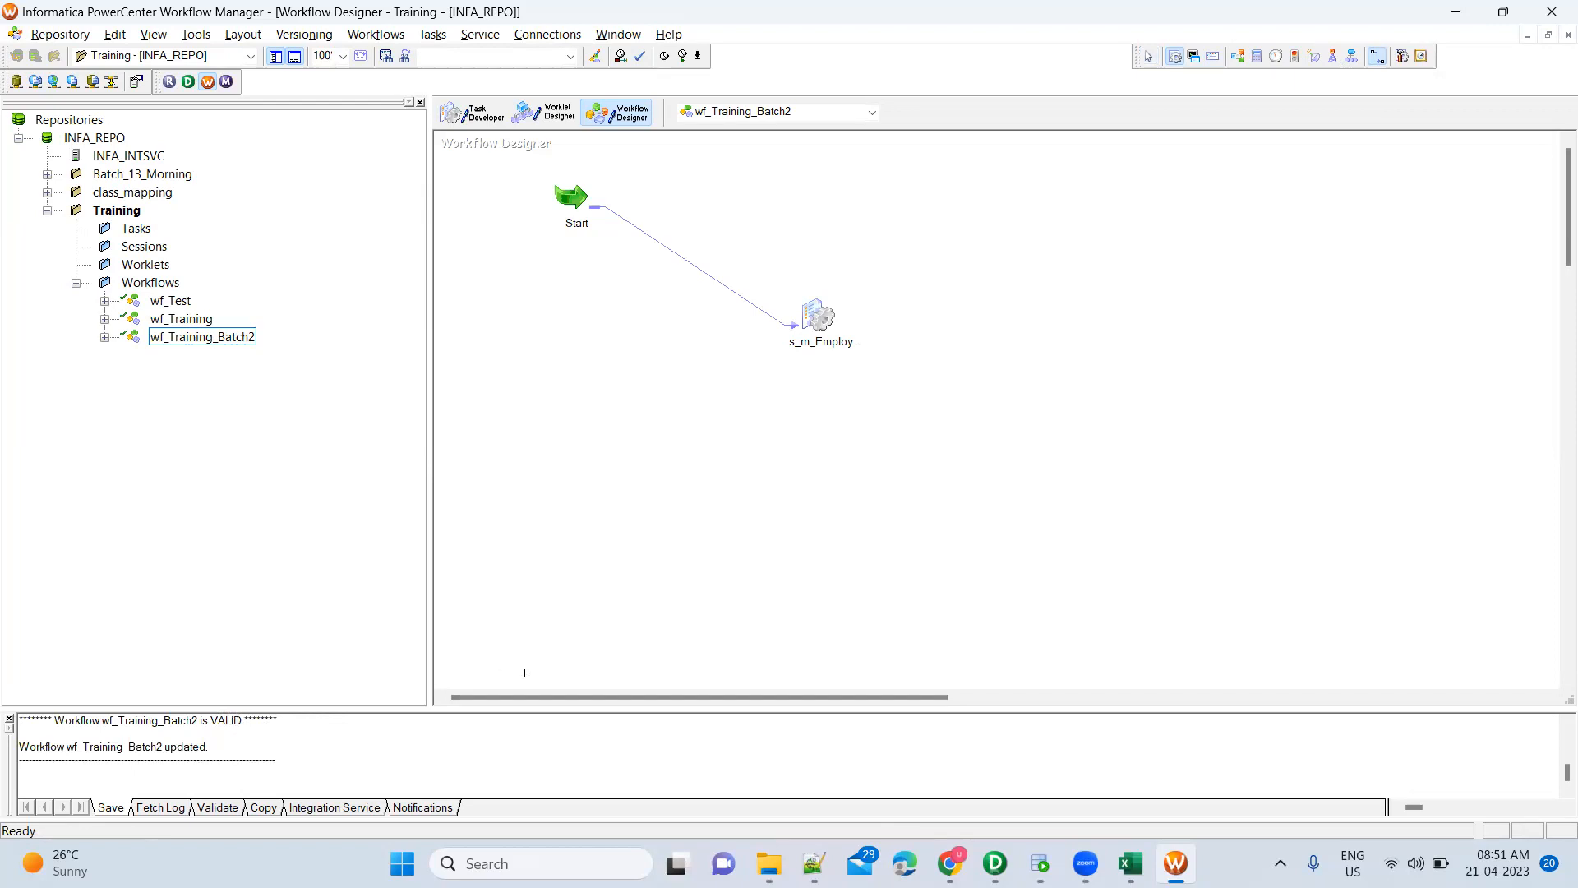
pyautogui.moveTo(532, 709); pyautogui.dragTo(543, 575)
pyautogui.scroll(5, 335, 723)
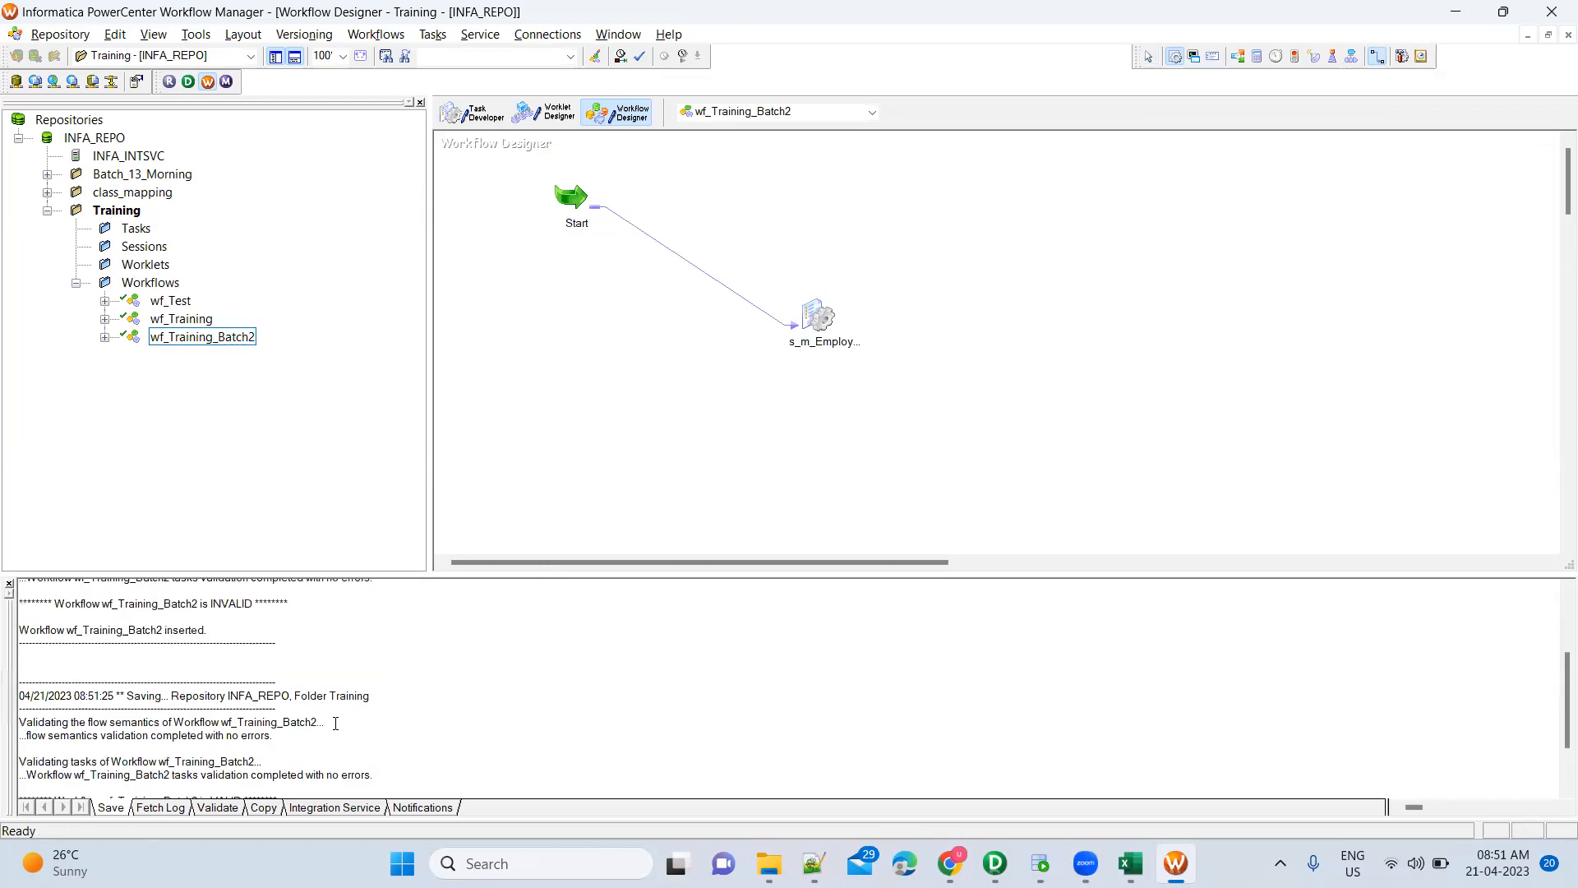
# Review the INVALID, Start-link and task validation messages in the output log, then exit Link Task mode
pyautogui.doubleClick(232, 605)
pyautogui.scroll(2, 246, 616)
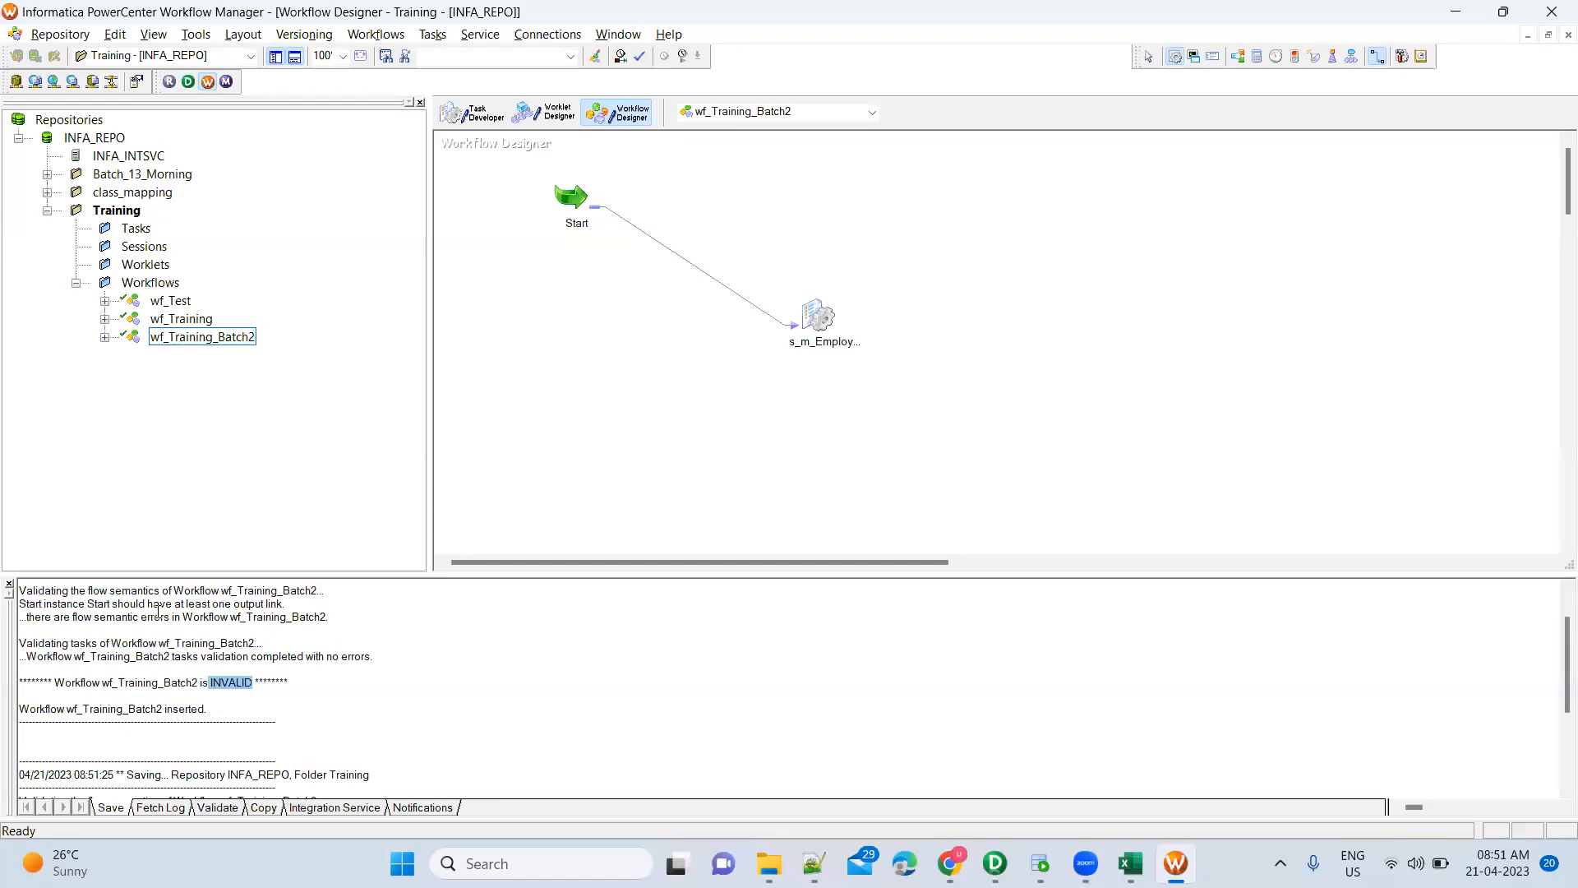
pyautogui.moveTo(73, 605); pyautogui.dragTo(295, 606)
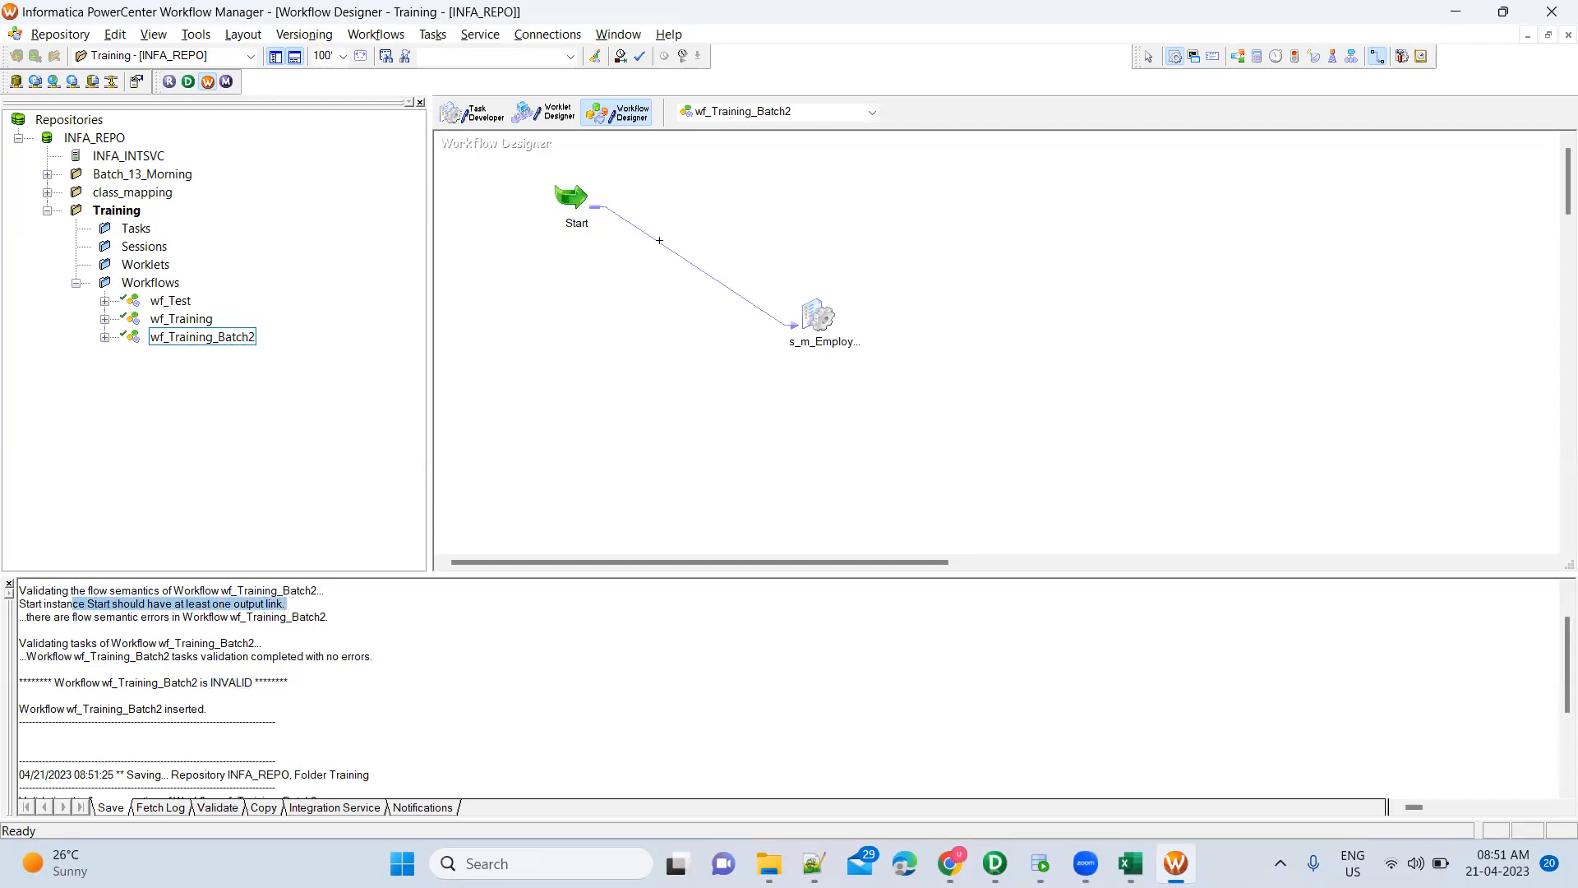
pyautogui.click(305, 612)
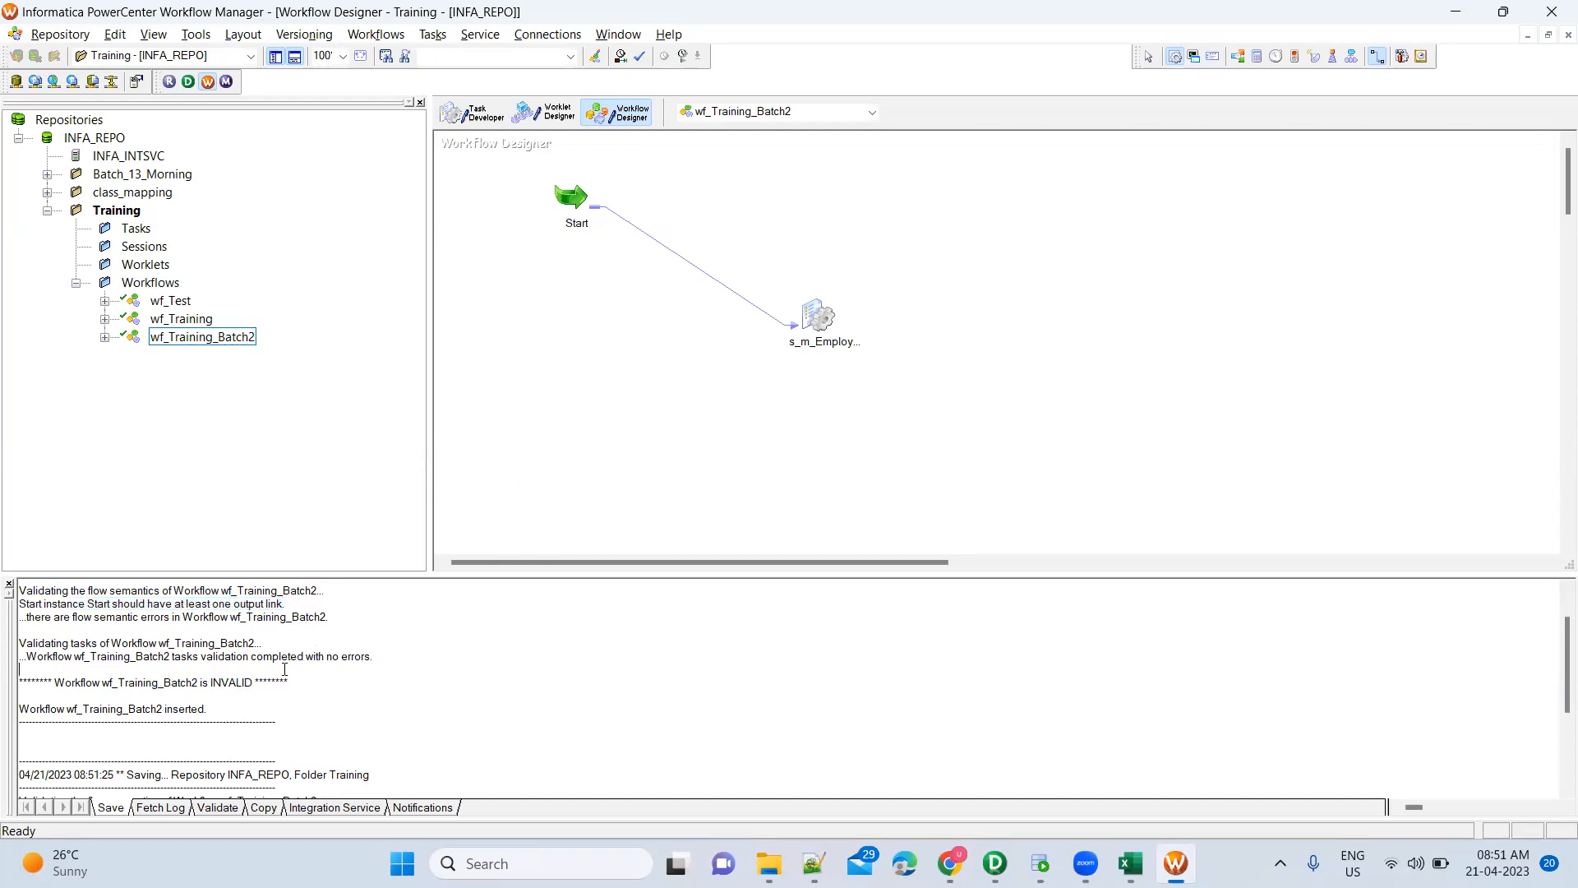
pyautogui.moveTo(229, 590); pyautogui.dragTo(273, 640)
pyautogui.scroll(-2, 274, 641)
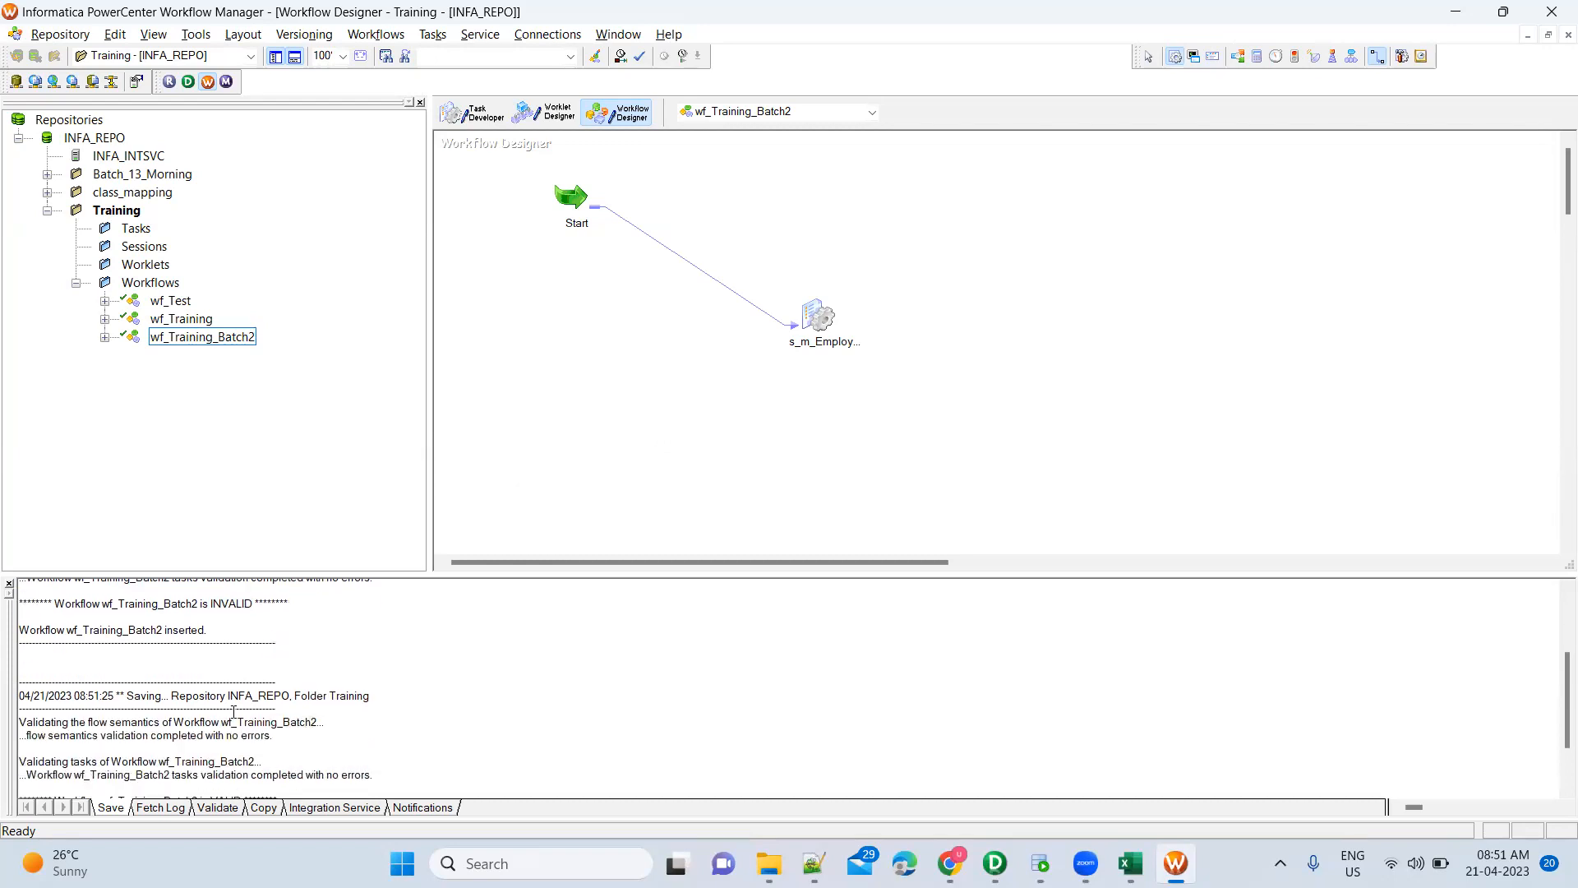
pyautogui.moveTo(204, 732); pyautogui.dragTo(240, 775)
pyautogui.click(251, 774)
pyautogui.scroll(-2, 264, 770)
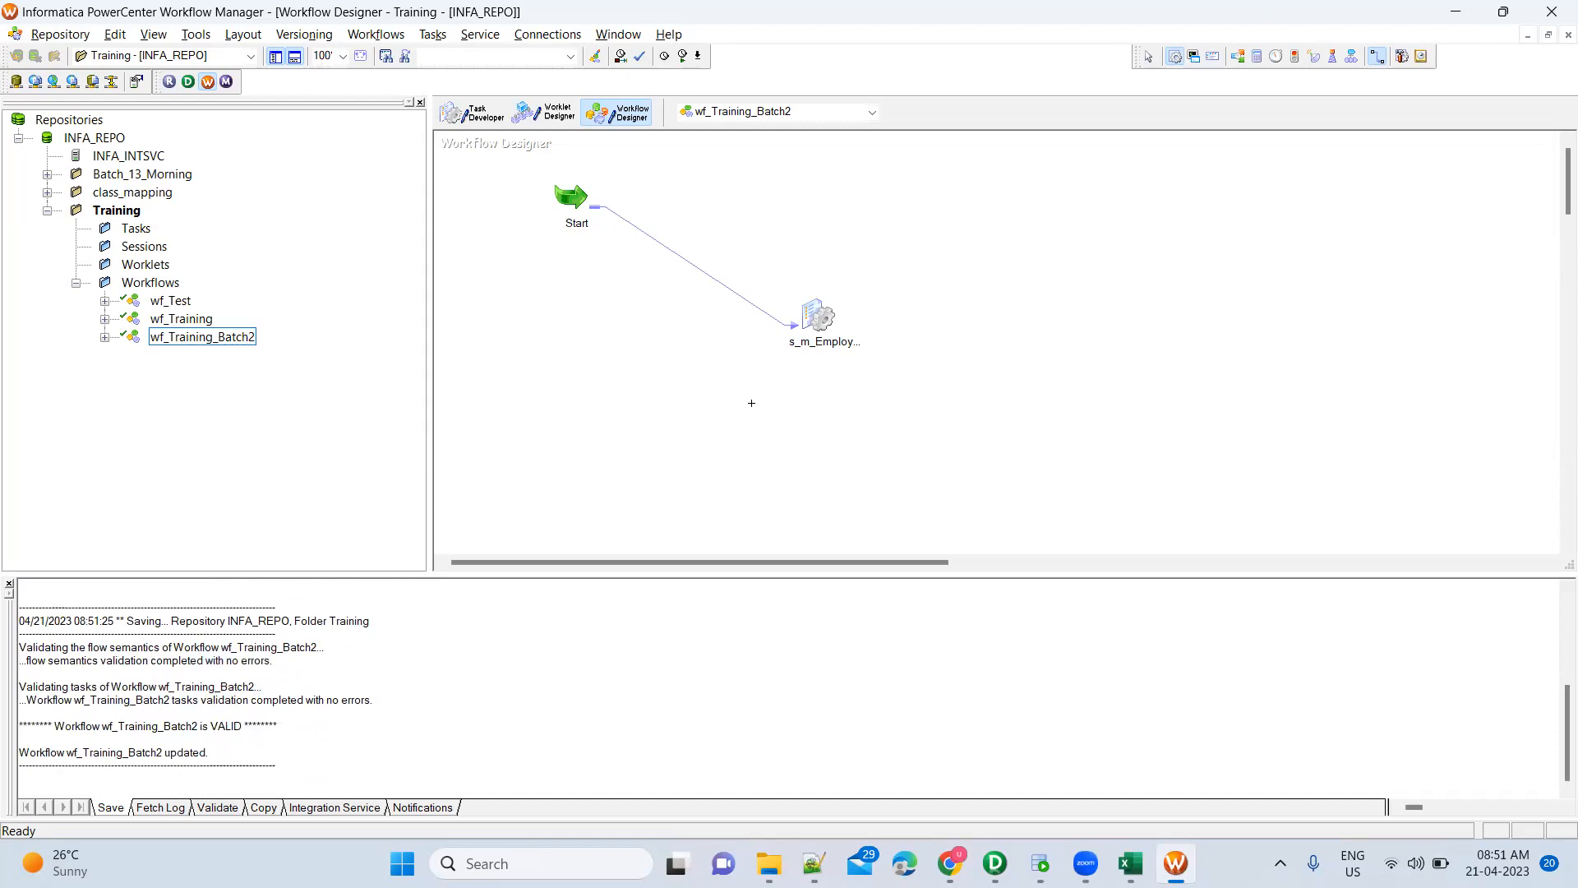
pyautogui.moveTo(815, 310)
pyautogui.press('Escape')
# Check SQ_Employees_FF's source file directory and Employees.csv filename in the session's Mapping properties
pyautogui.doubleClick(819, 321)
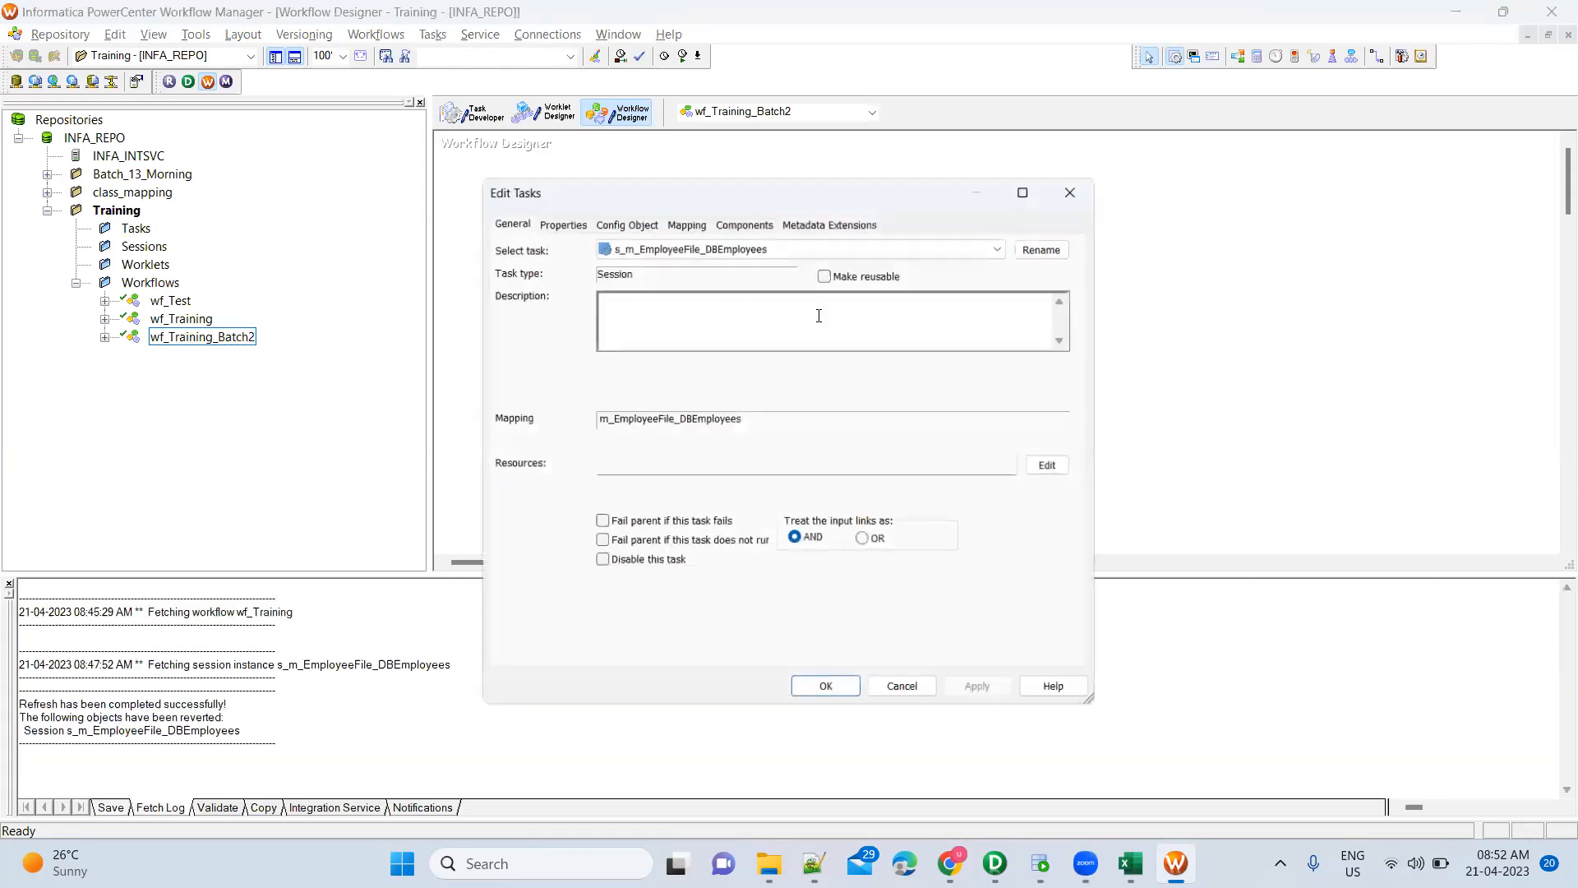
pyautogui.click(689, 220)
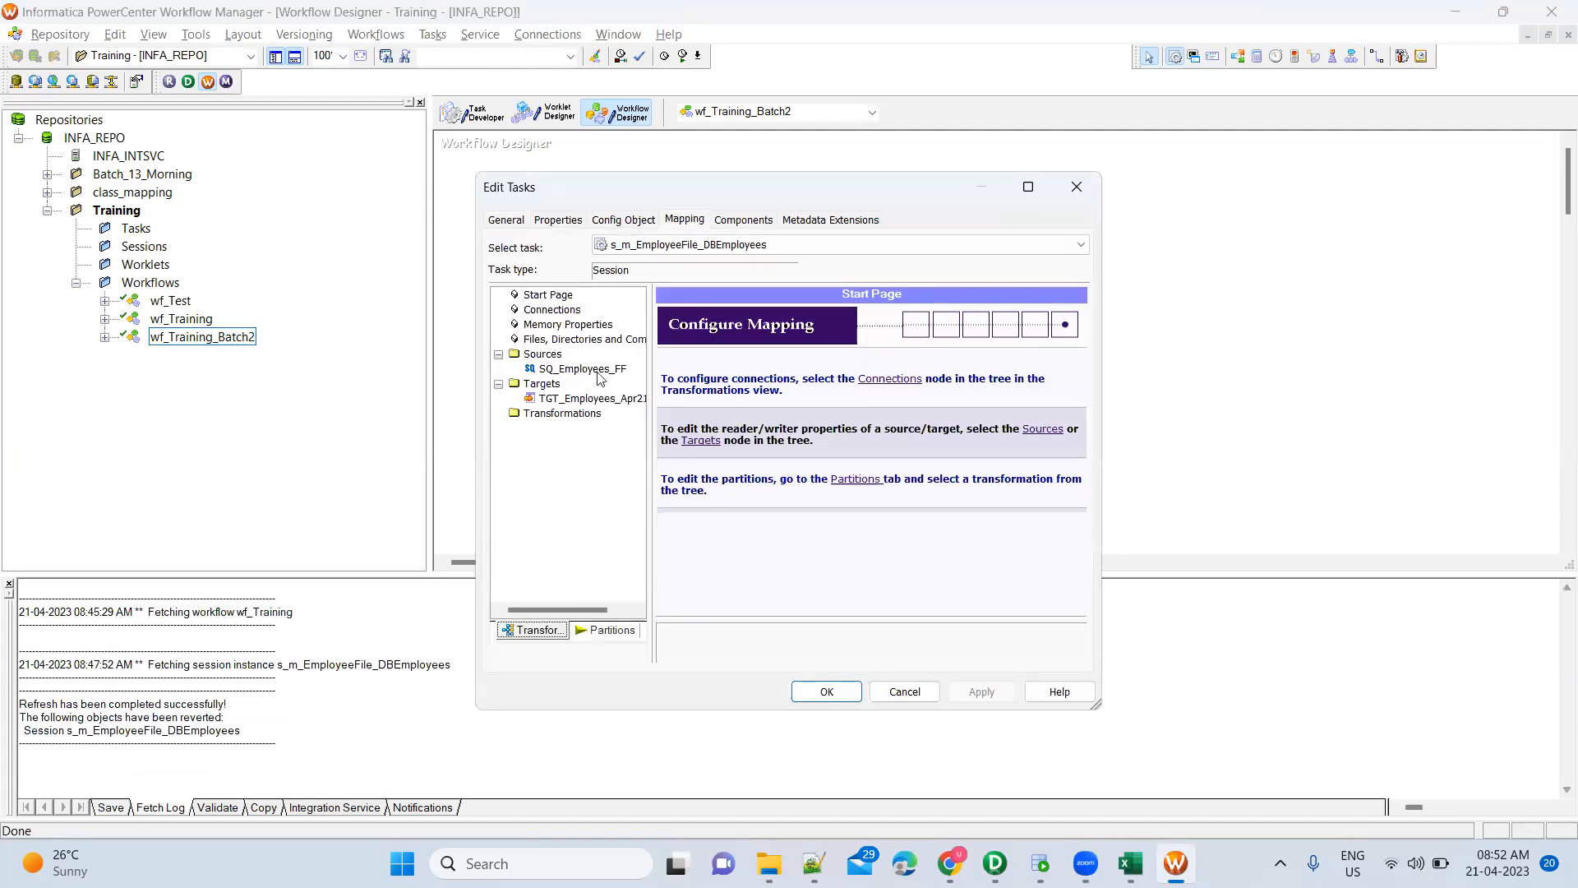
pyautogui.click(598, 371)
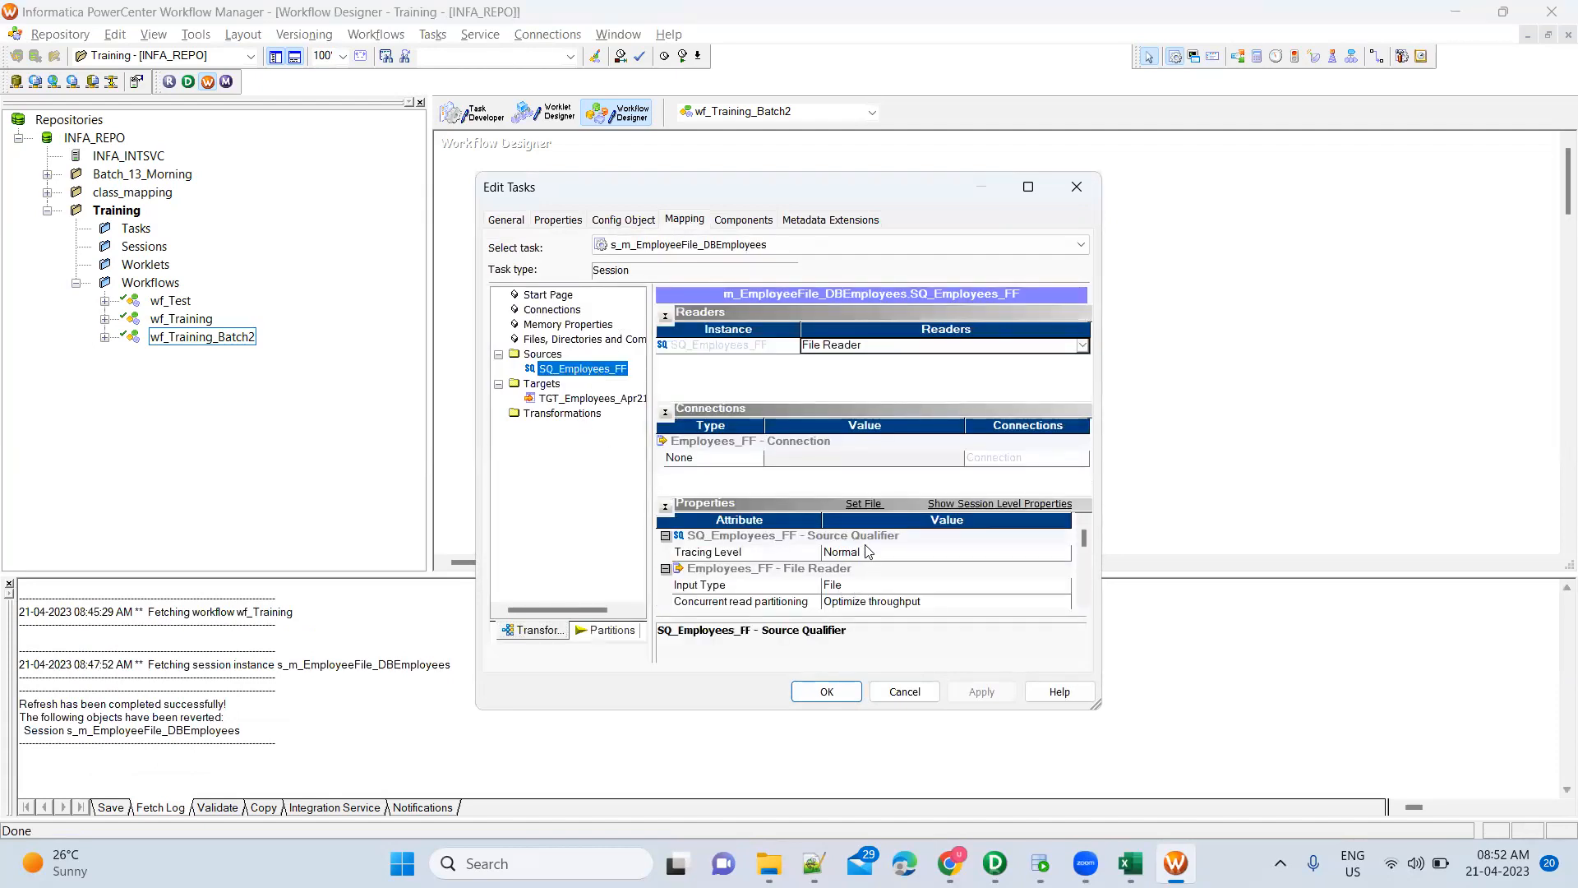
pyautogui.click(1084, 605)
pyautogui.click(1083, 605)
pyautogui.click(1083, 605)
pyautogui.click(1083, 605)
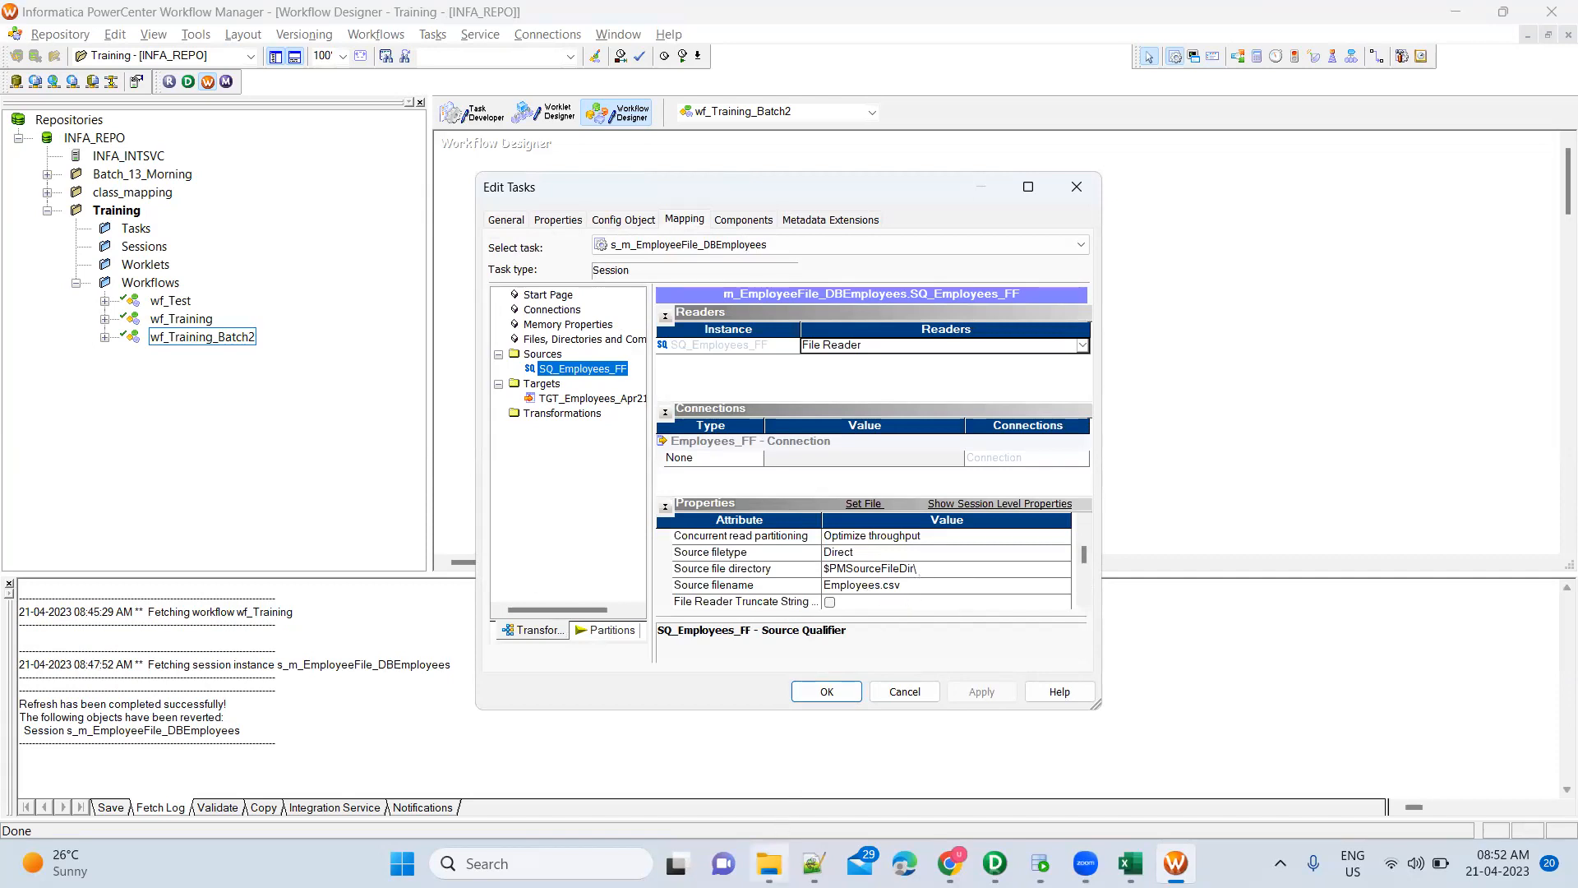
pyautogui.click(770, 864)
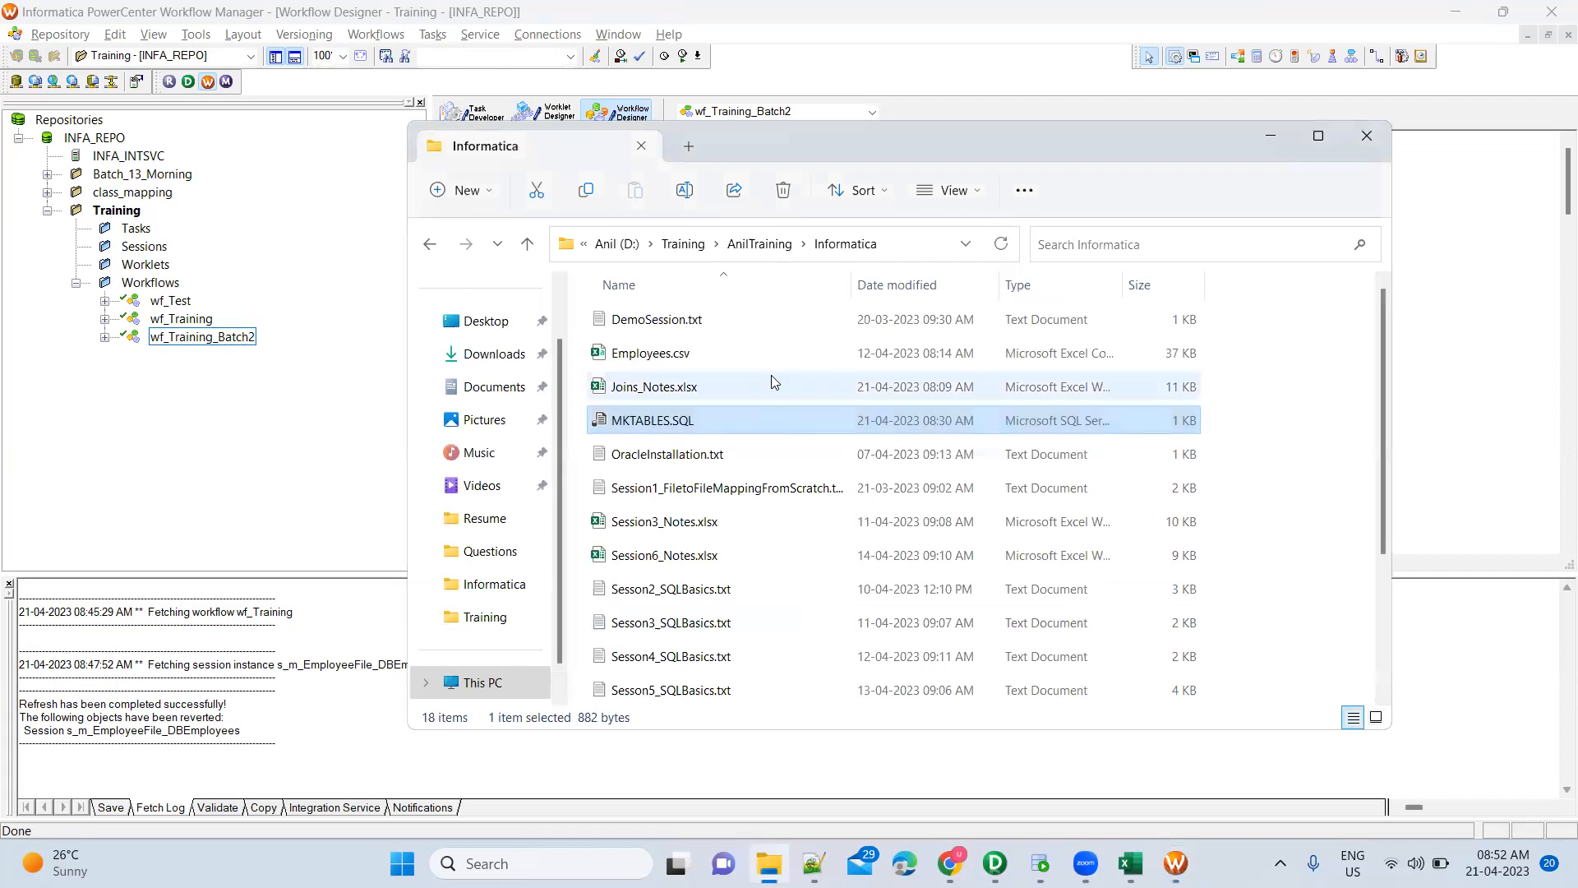
# Navigate to D:\Training\Informatica\Software\InformaticaInstallation in File Explorer
pyautogui.click(628, 245)
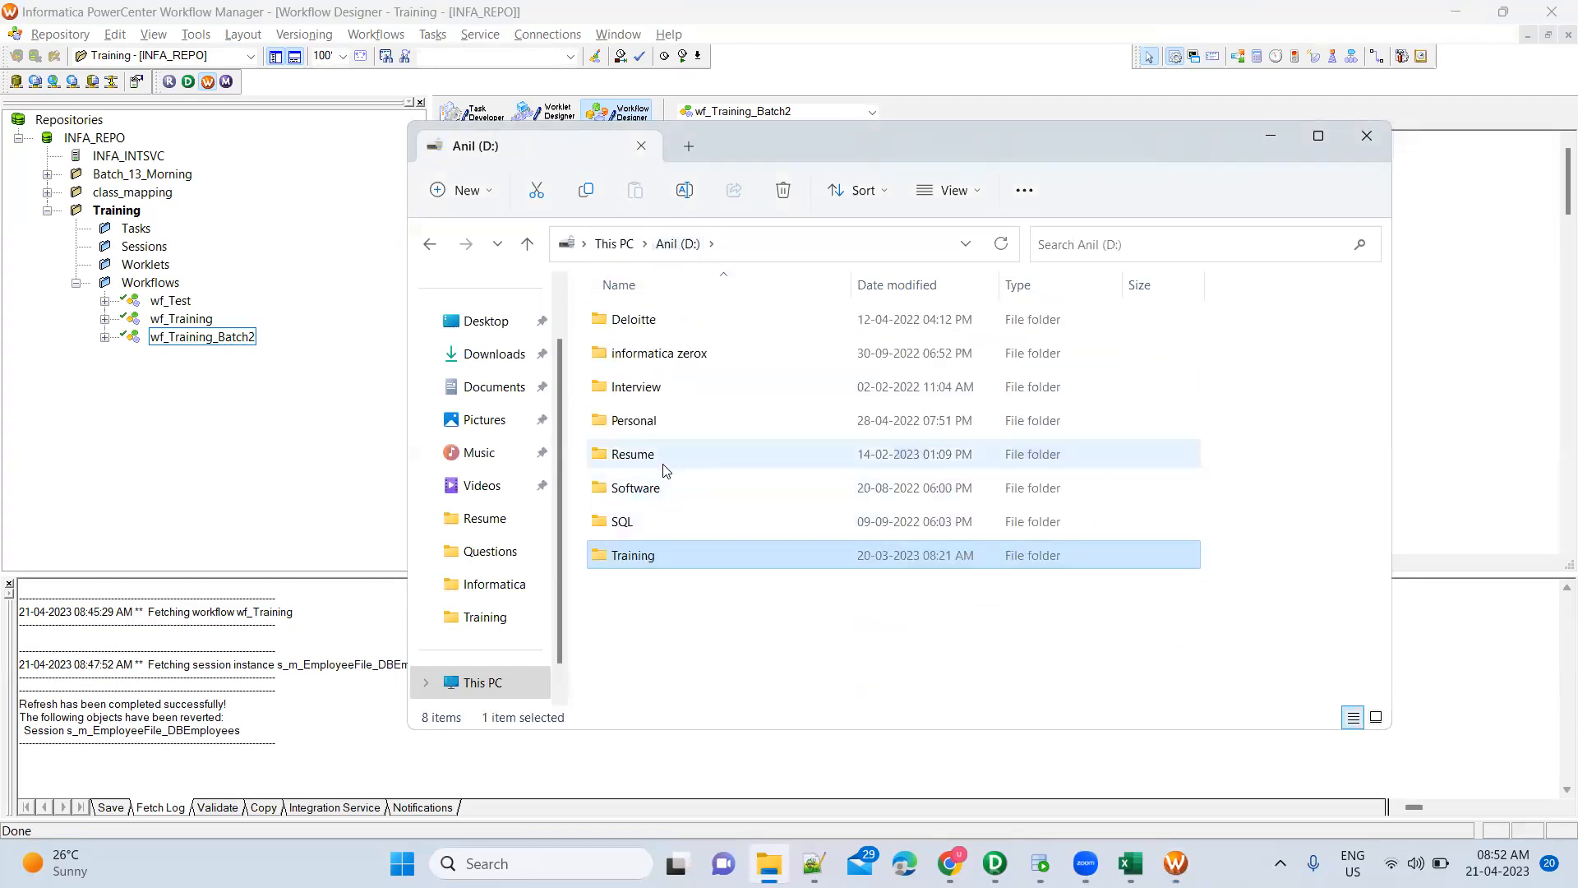
pyautogui.doubleClick(663, 489)
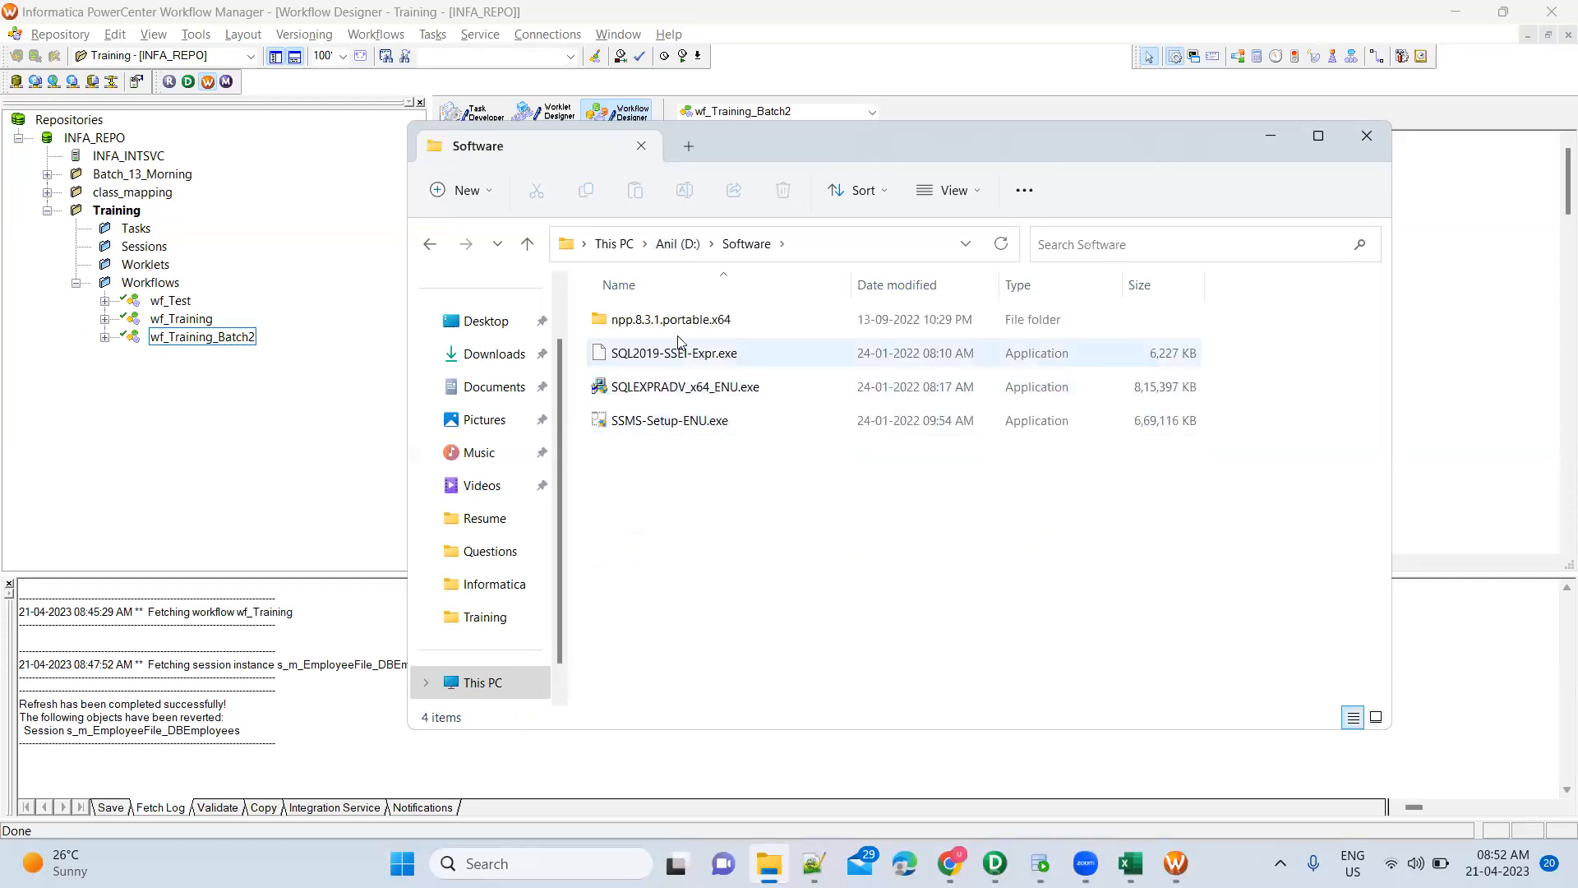
pyautogui.click(677, 245)
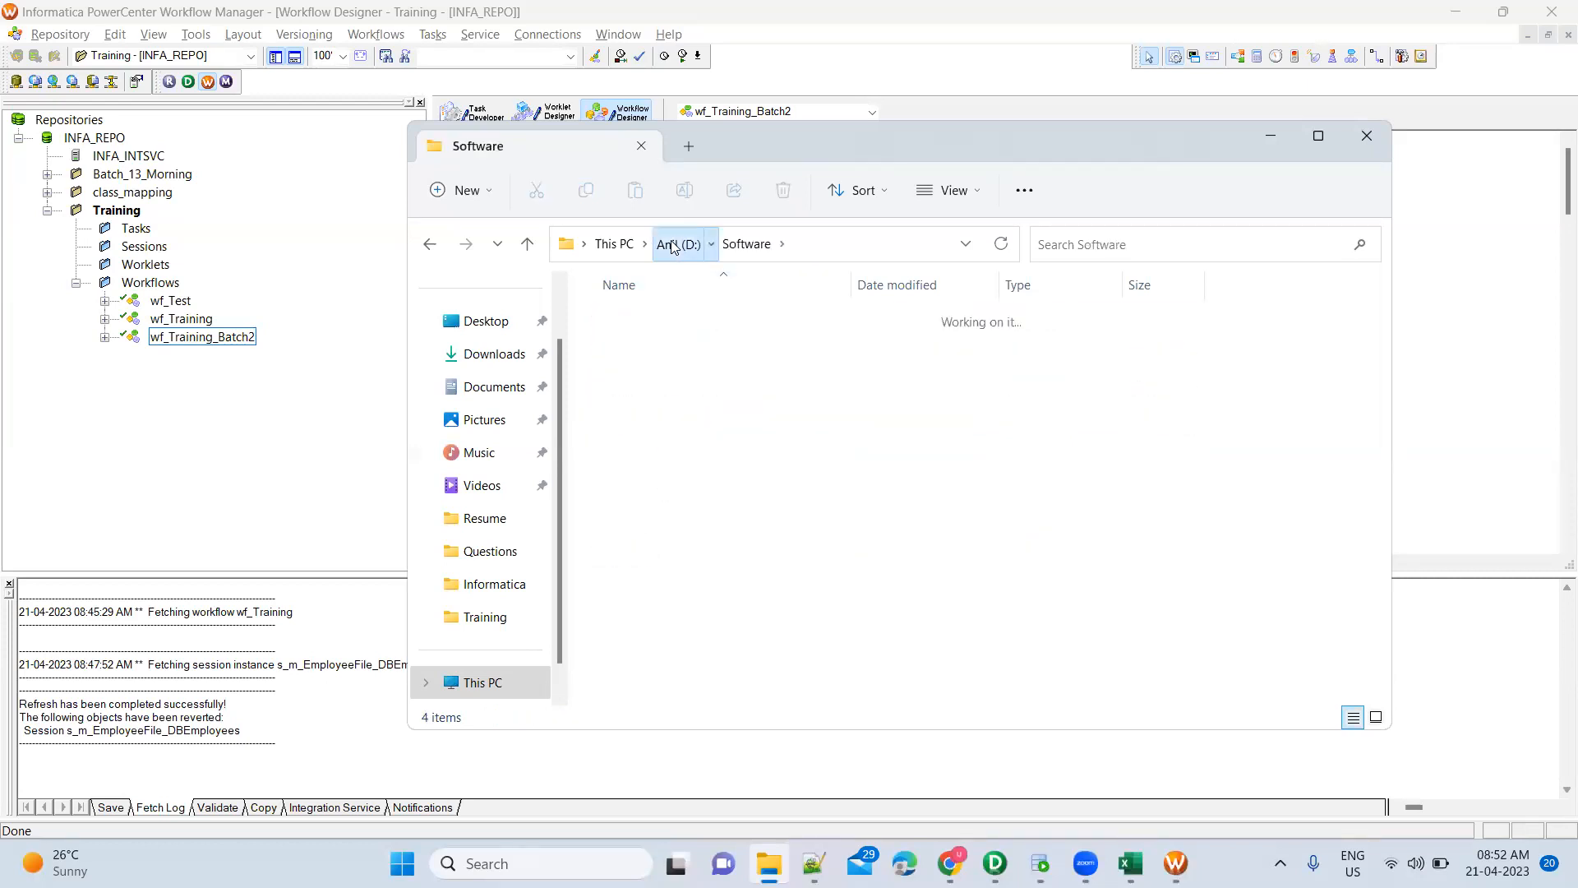
pyautogui.doubleClick(646, 555)
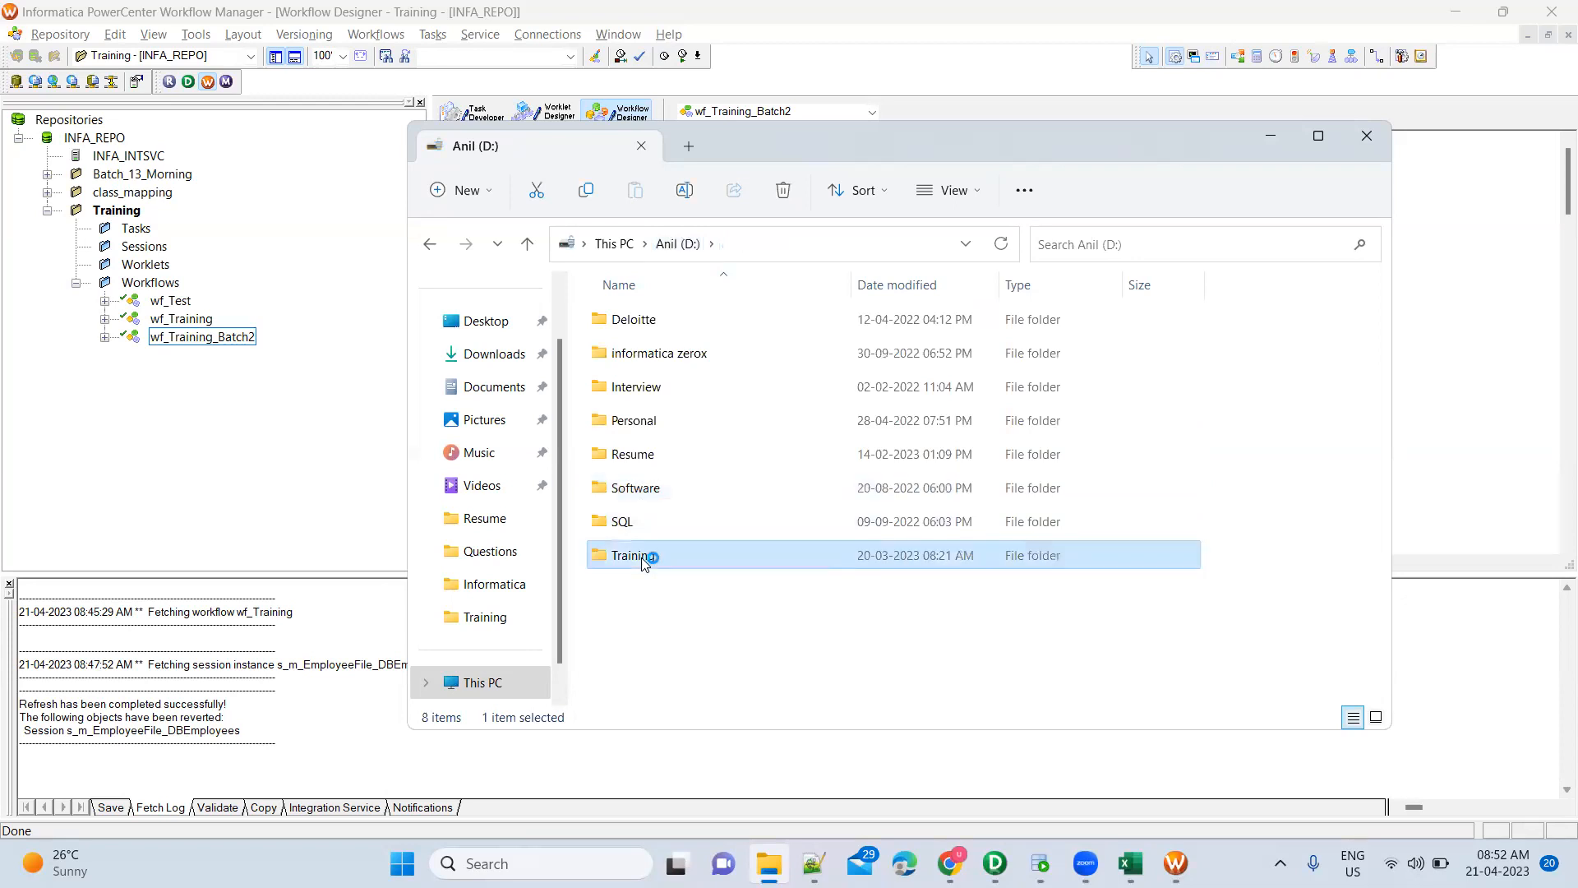
pyautogui.doubleClick(658, 421)
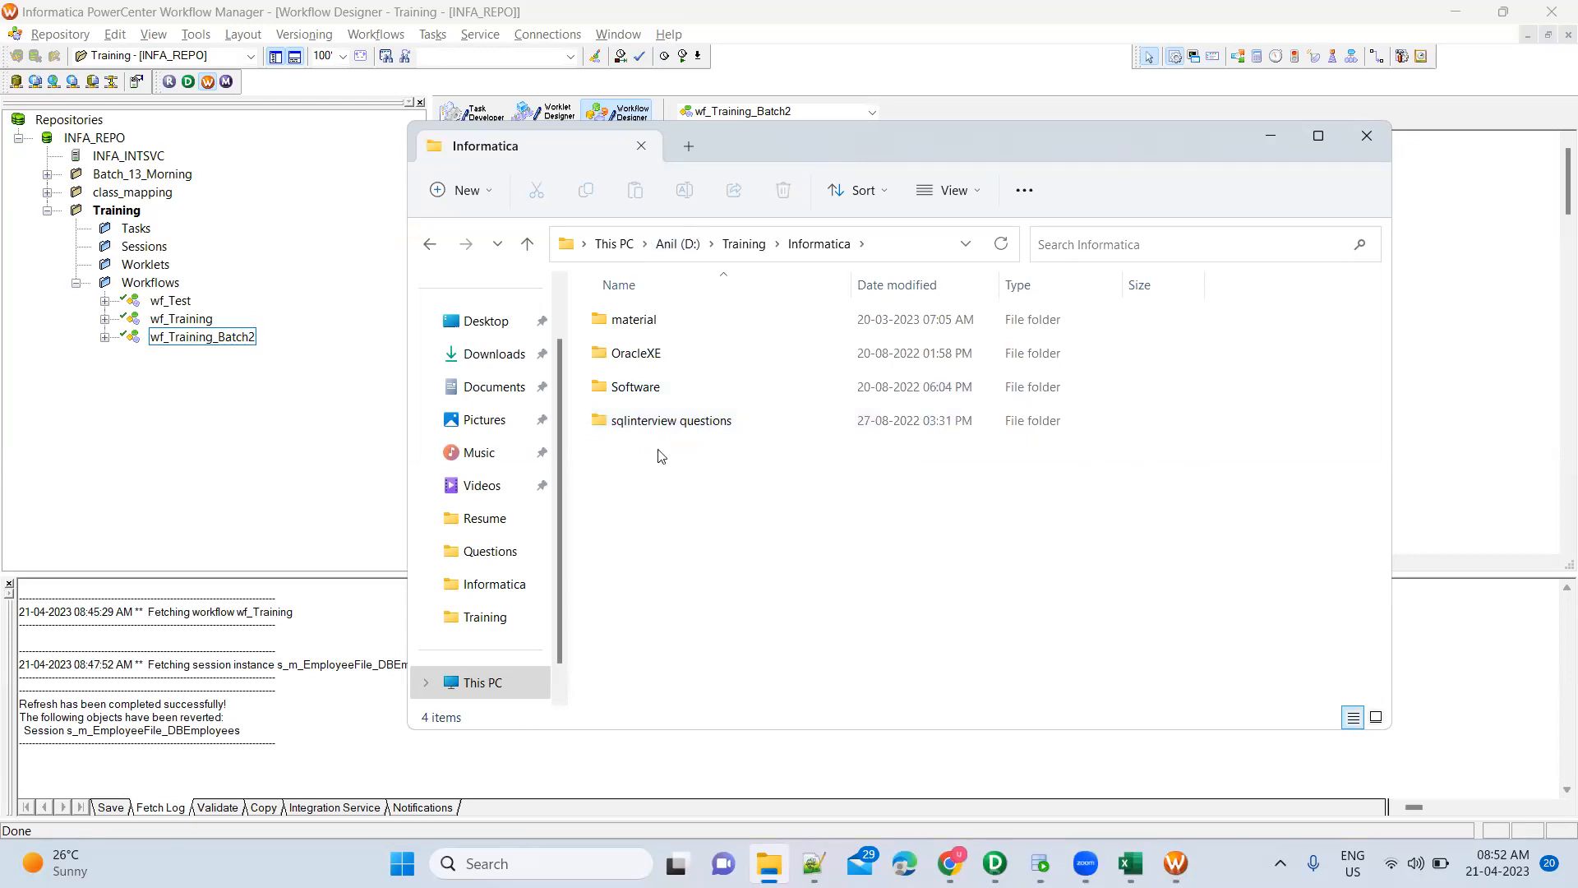
pyautogui.doubleClick(658, 388)
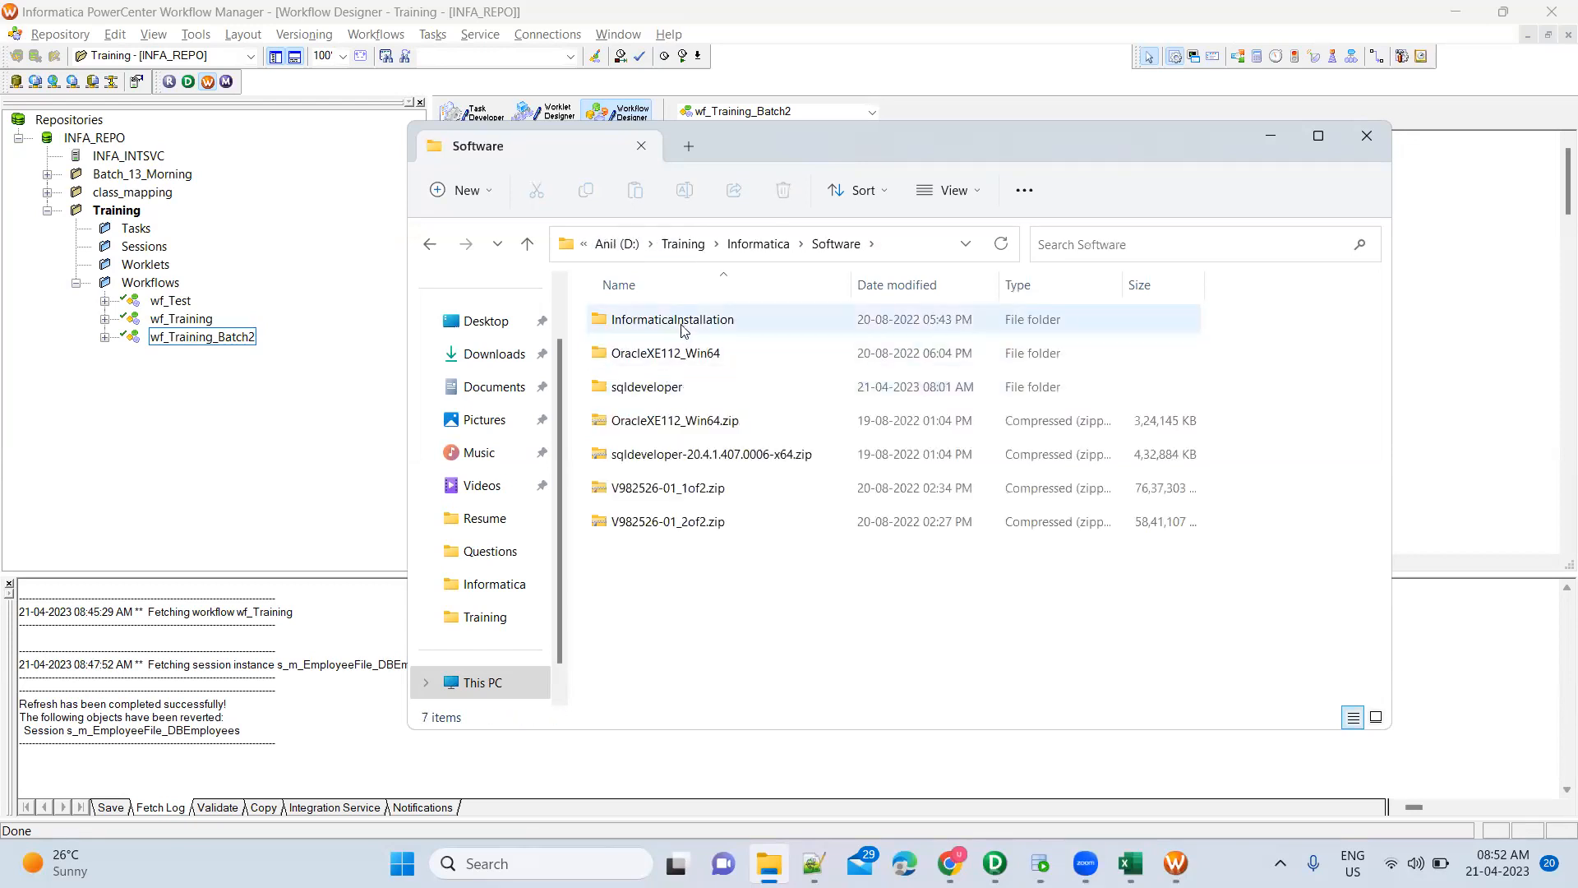
pyautogui.doubleClick(681, 327)
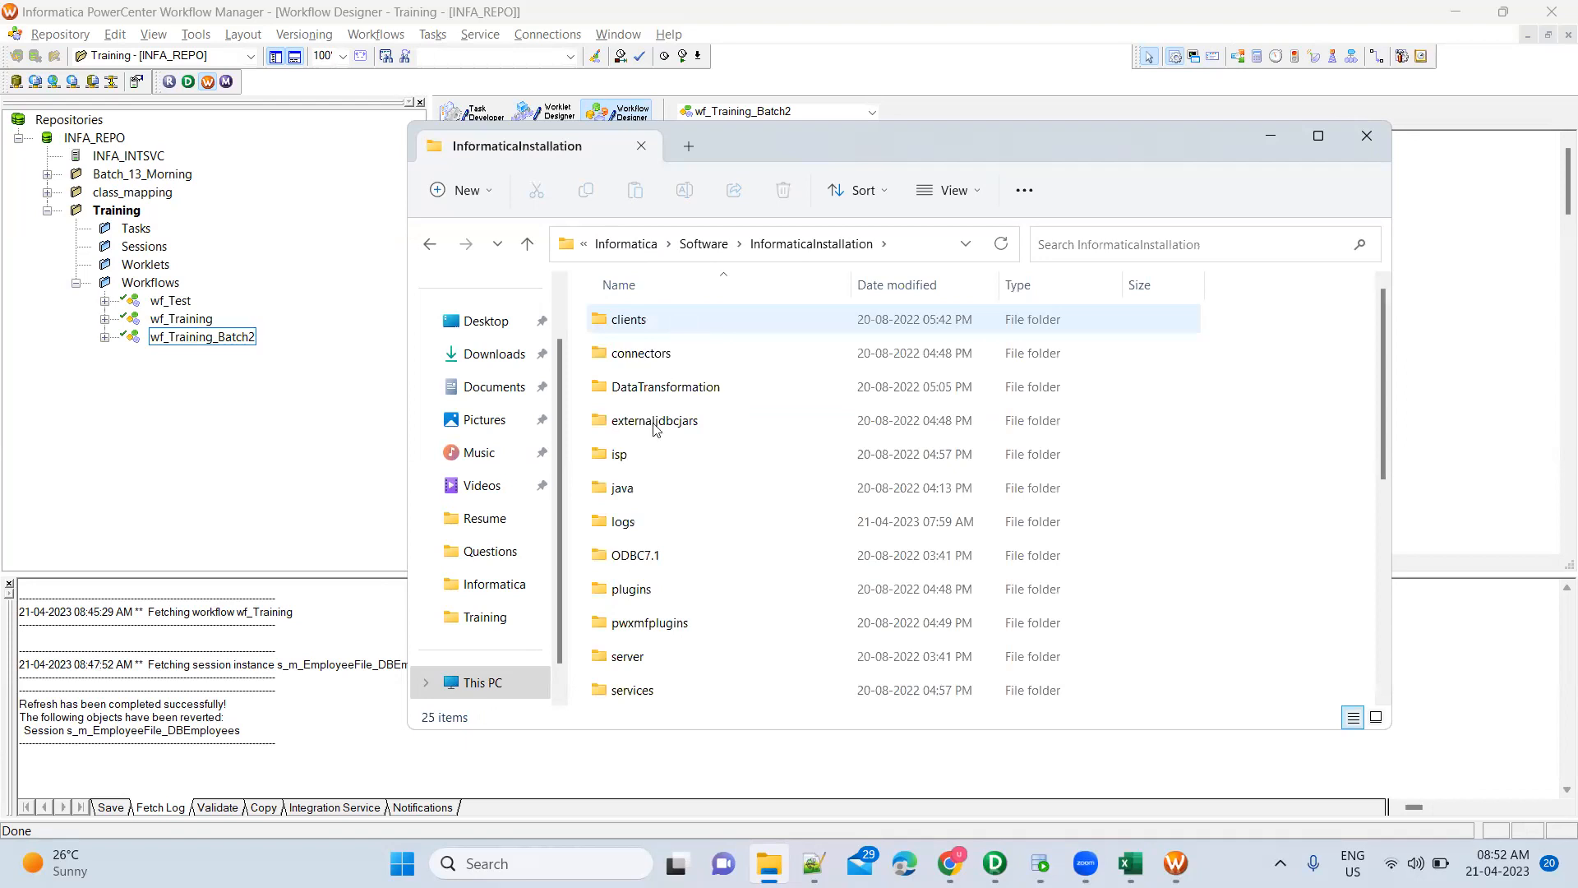
# Browse the installation folders, search for 'srcfiles', and close File Explorer
pyautogui.press('s')
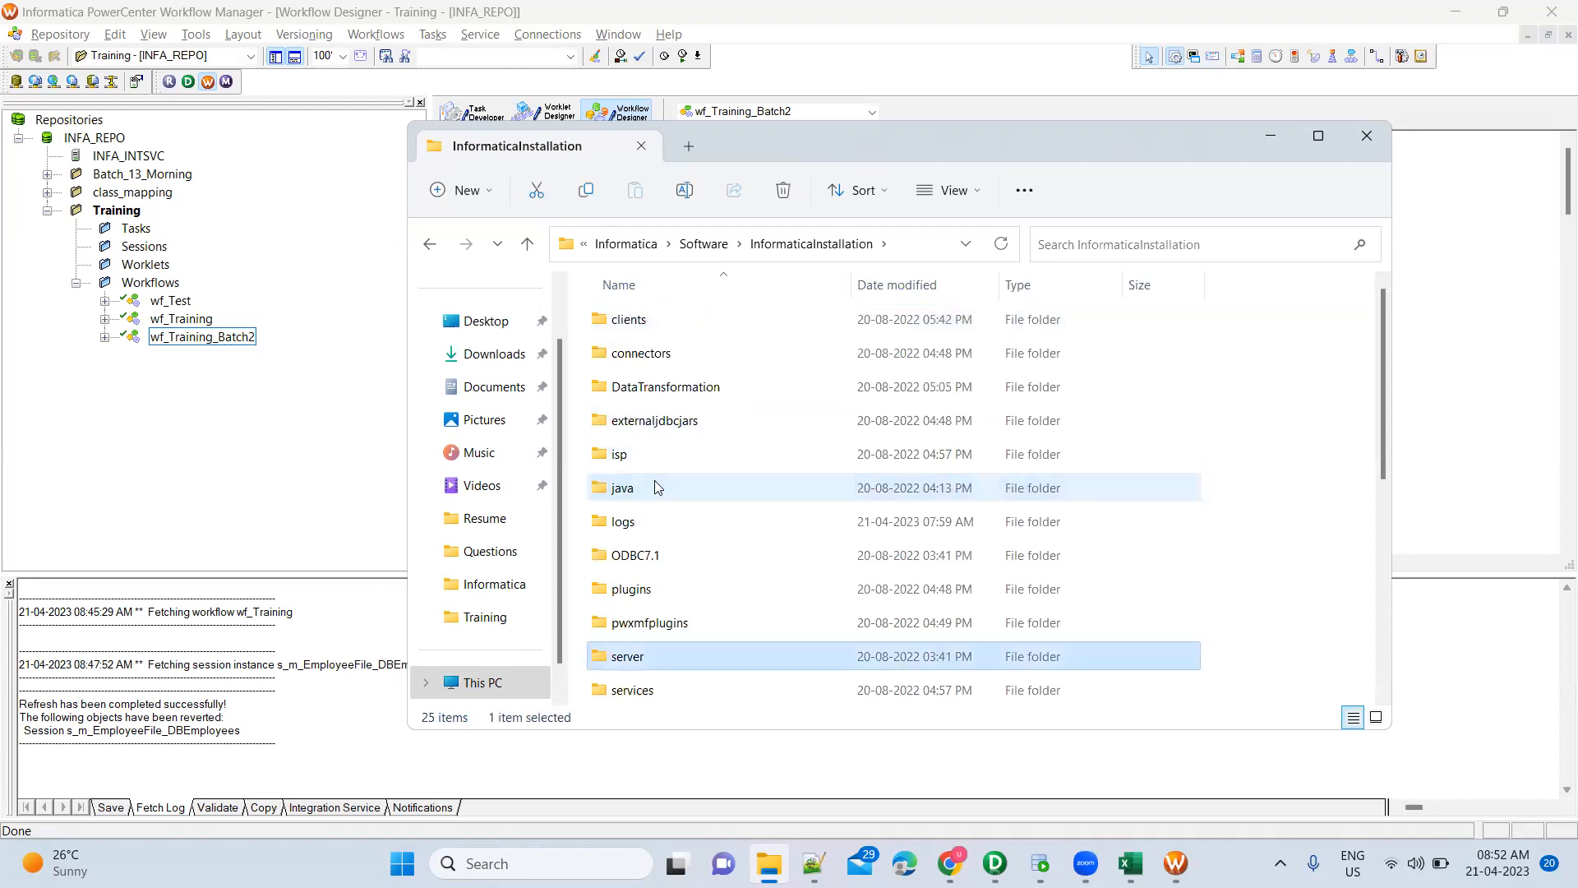
pyautogui.scroll(-4, 658, 487)
pyautogui.press('s')
pyautogui.press('s')
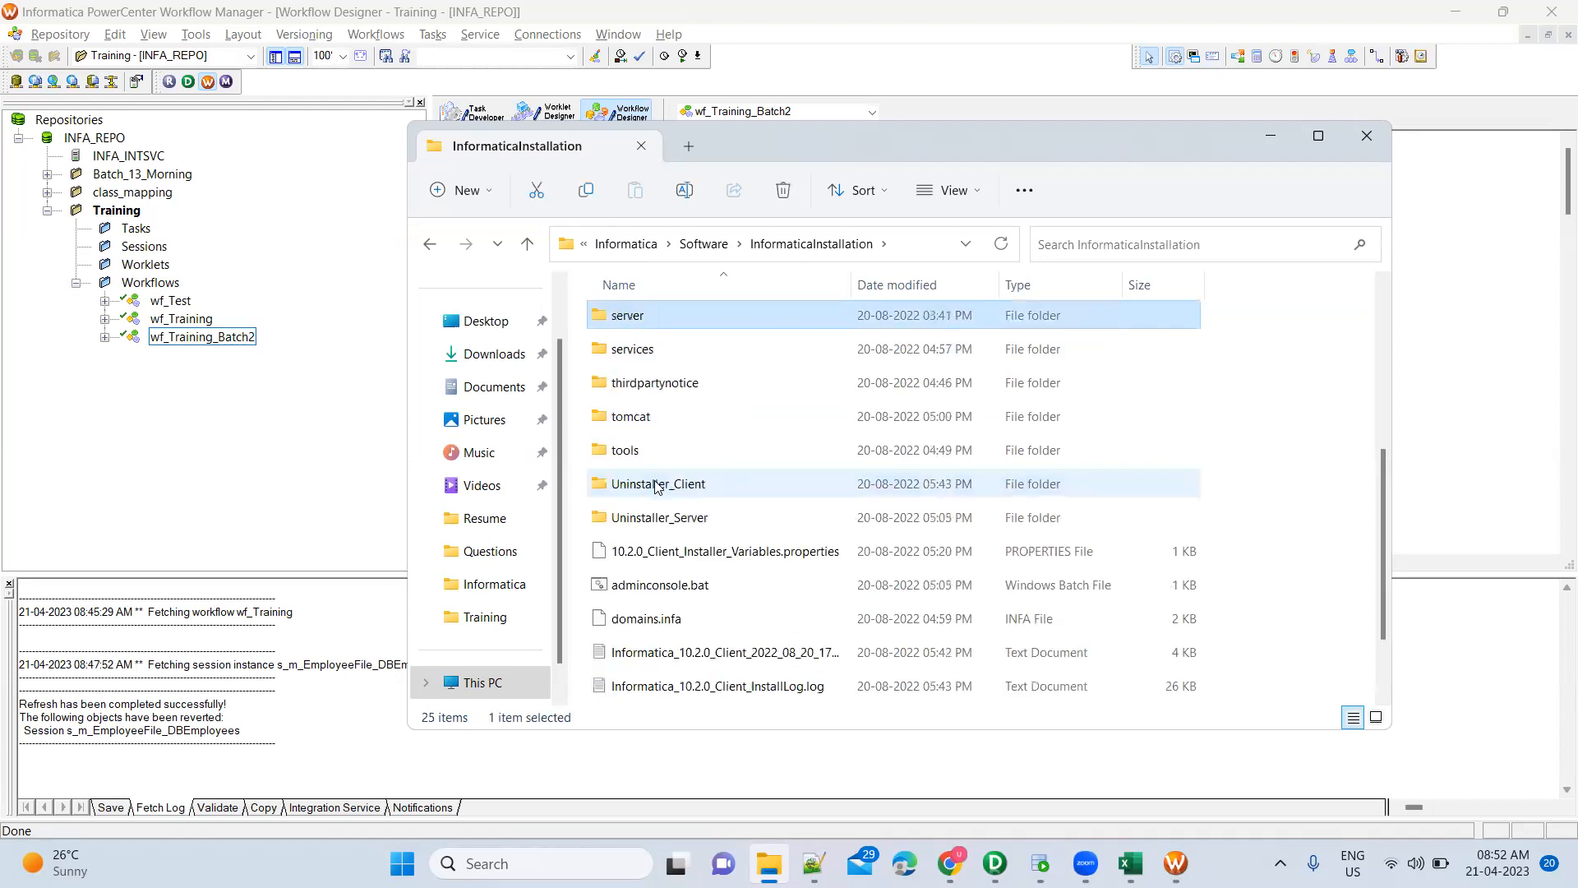
pyautogui.scroll(4, 693, 427)
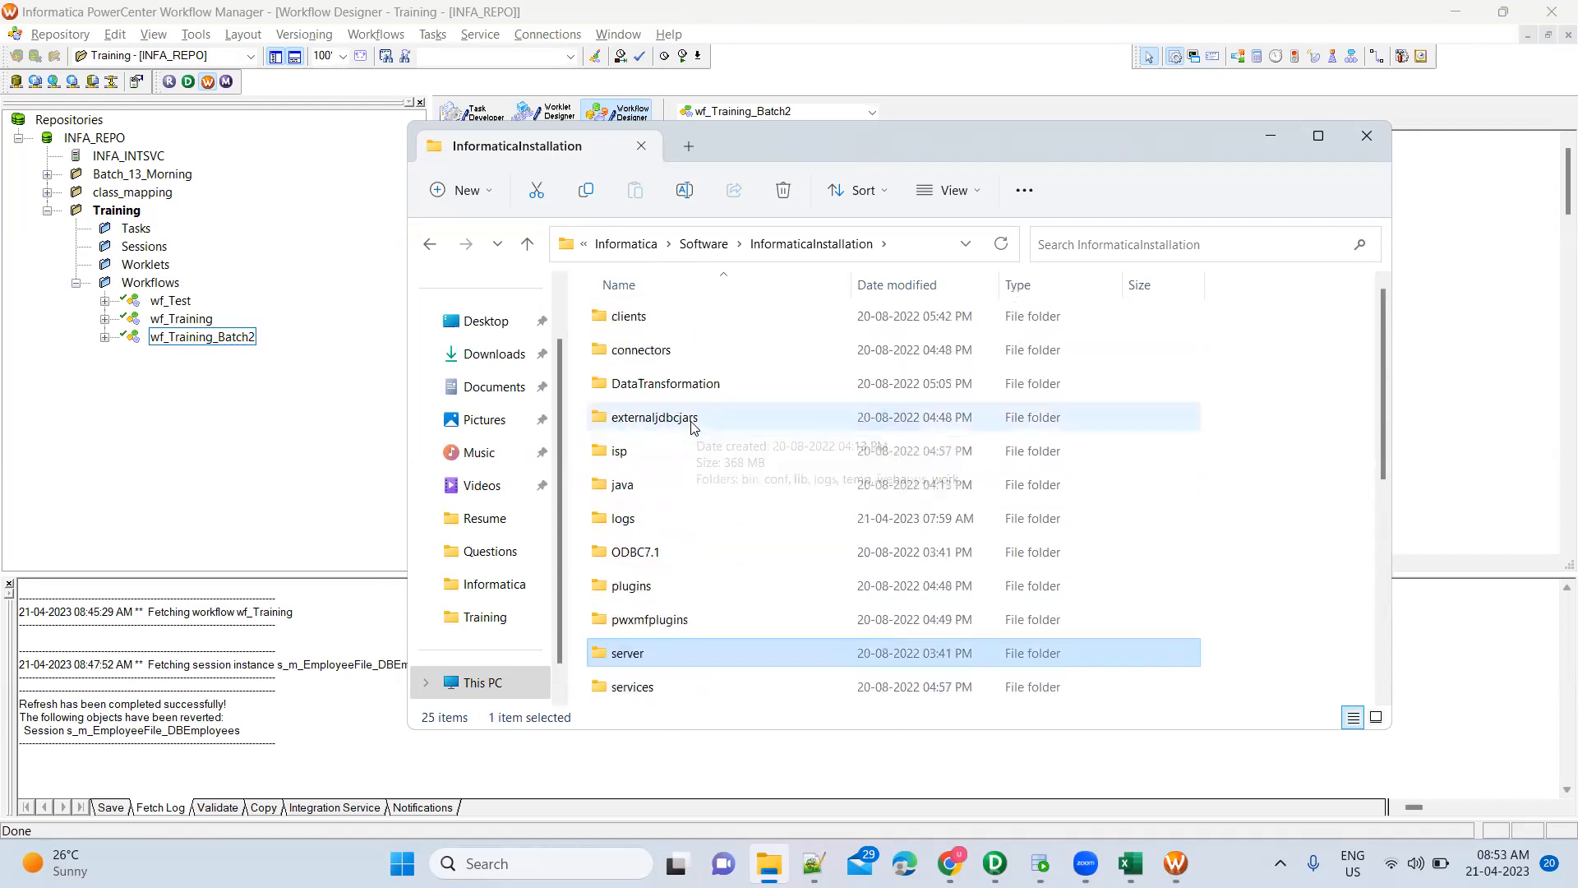
pyautogui.scroll(-3, 693, 428)
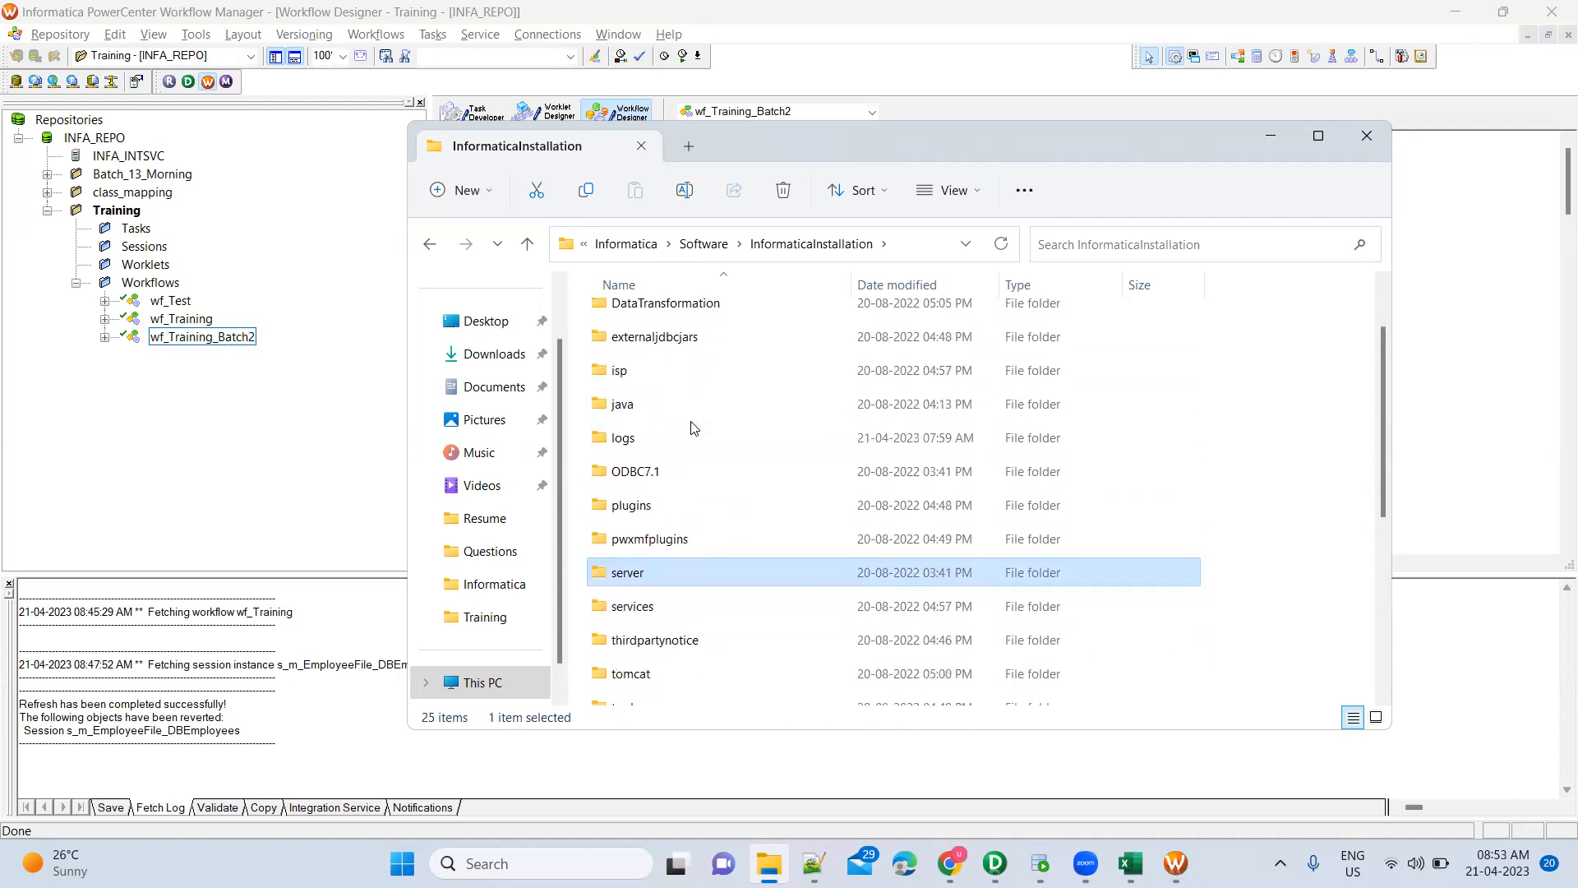
pyautogui.scroll(-1, 692, 423)
pyautogui.scroll(4, 693, 423)
pyautogui.click(1177, 242)
pyautogui.write('srcfiles')
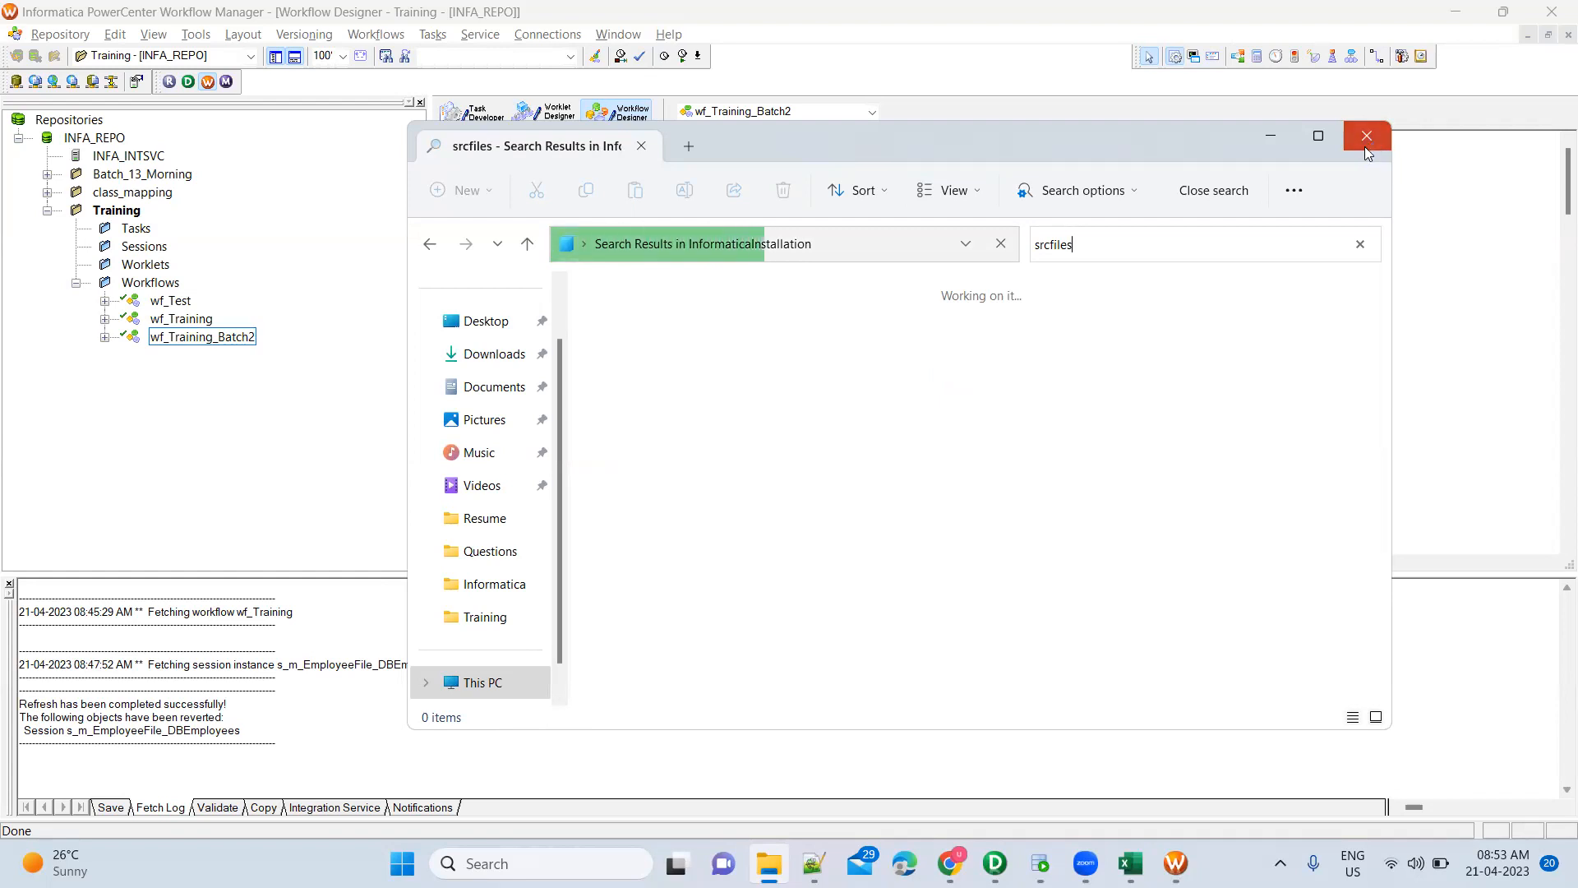
pyautogui.click(1364, 147)
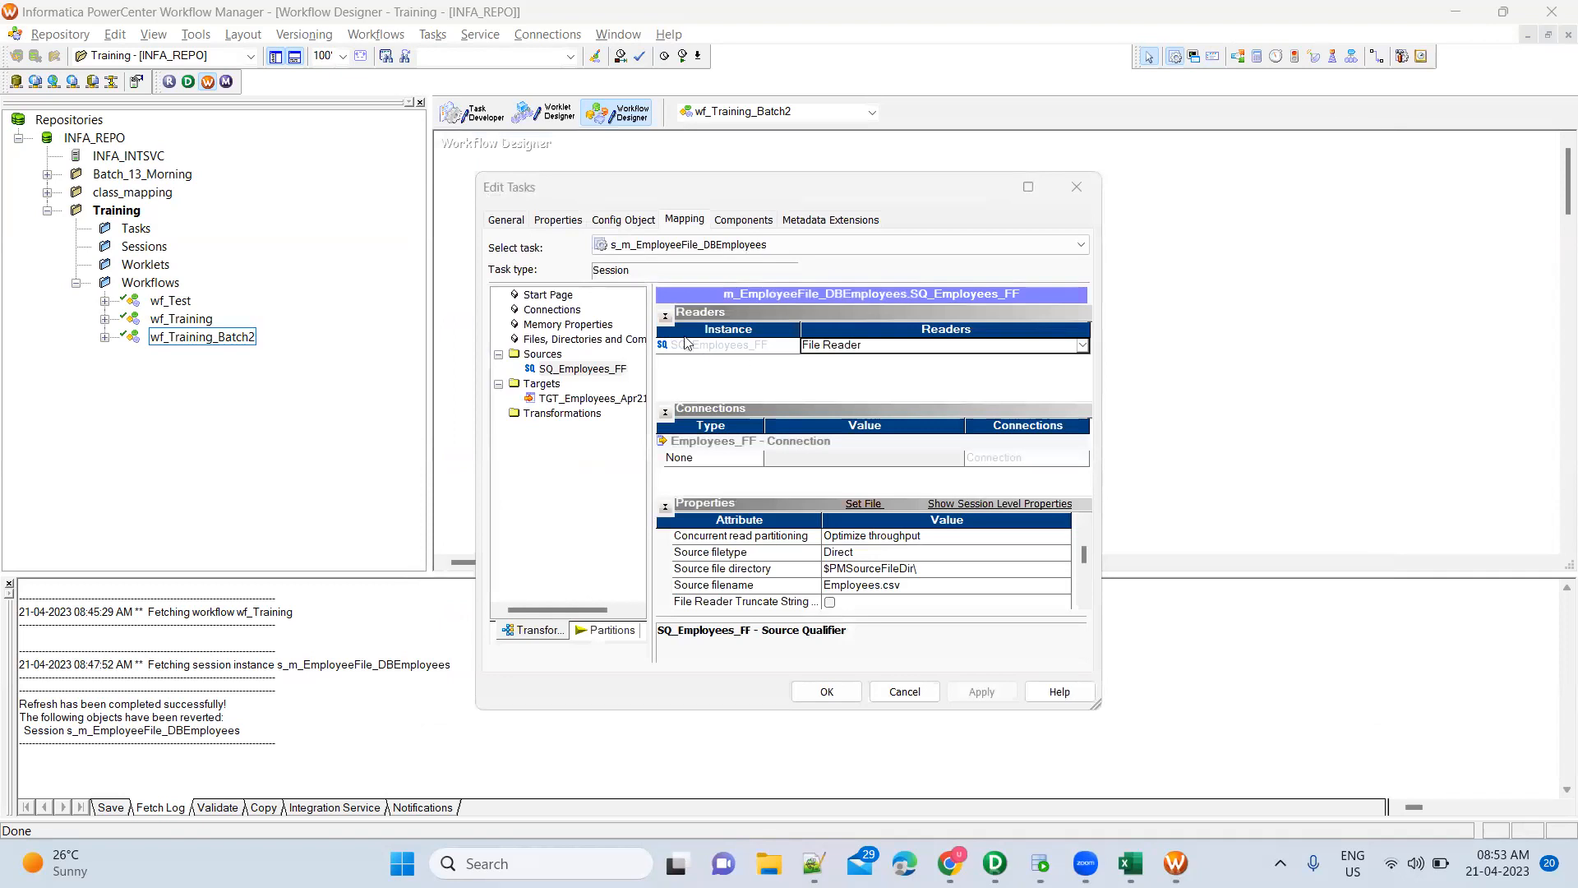
# Close the session settings without changes and open the older wf_Training workflow
pyautogui.click(1075, 178)
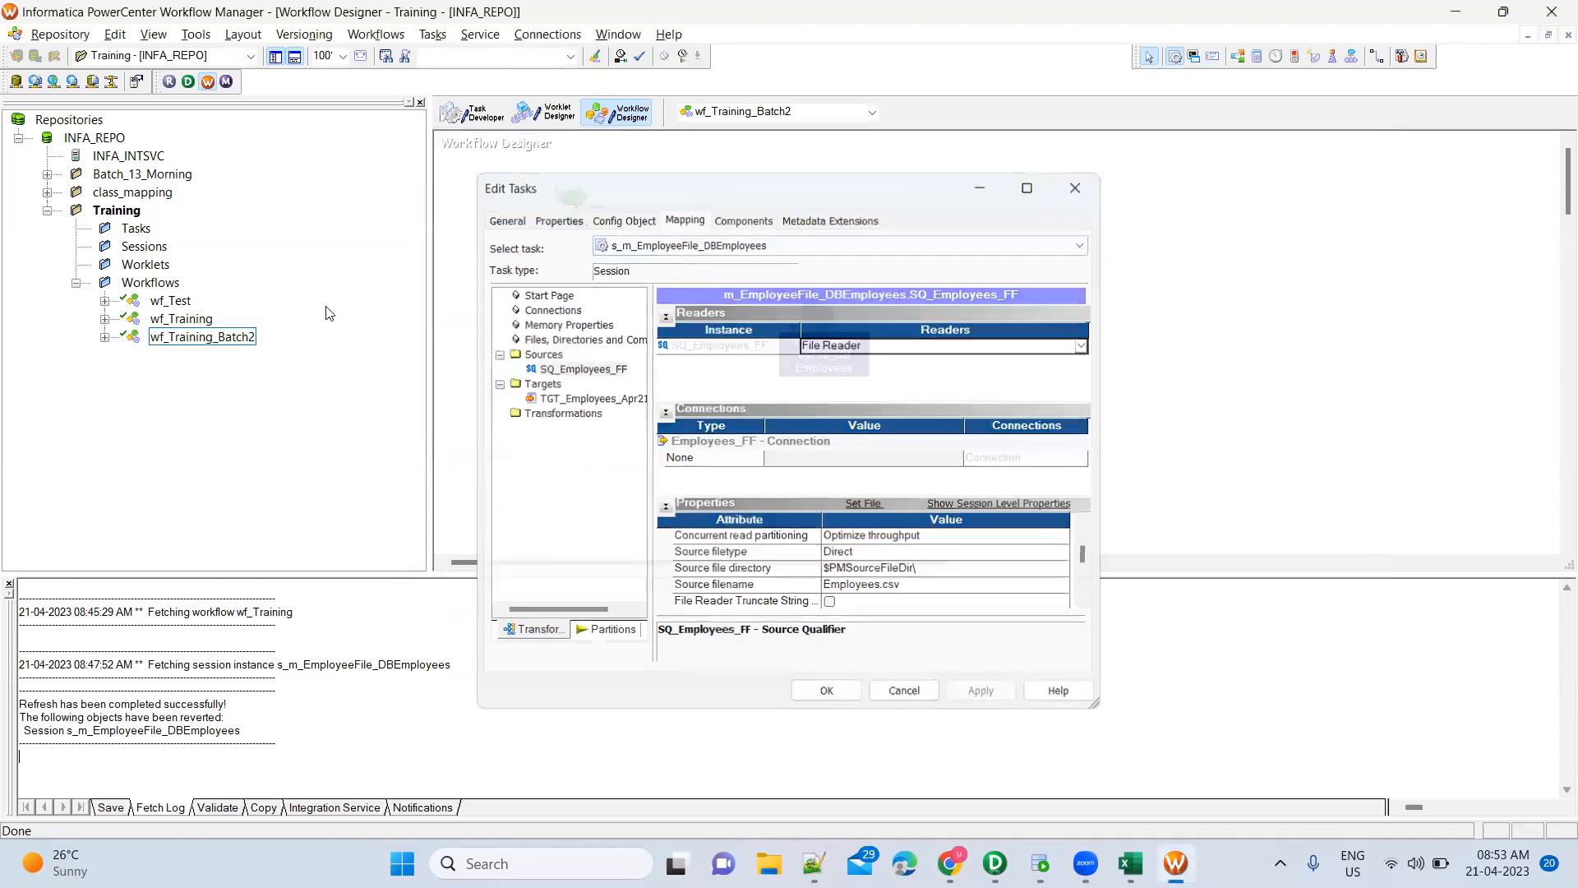
pyautogui.doubleClick(189, 327)
pyautogui.rightClick(190, 329)
pyautogui.click(248, 391)
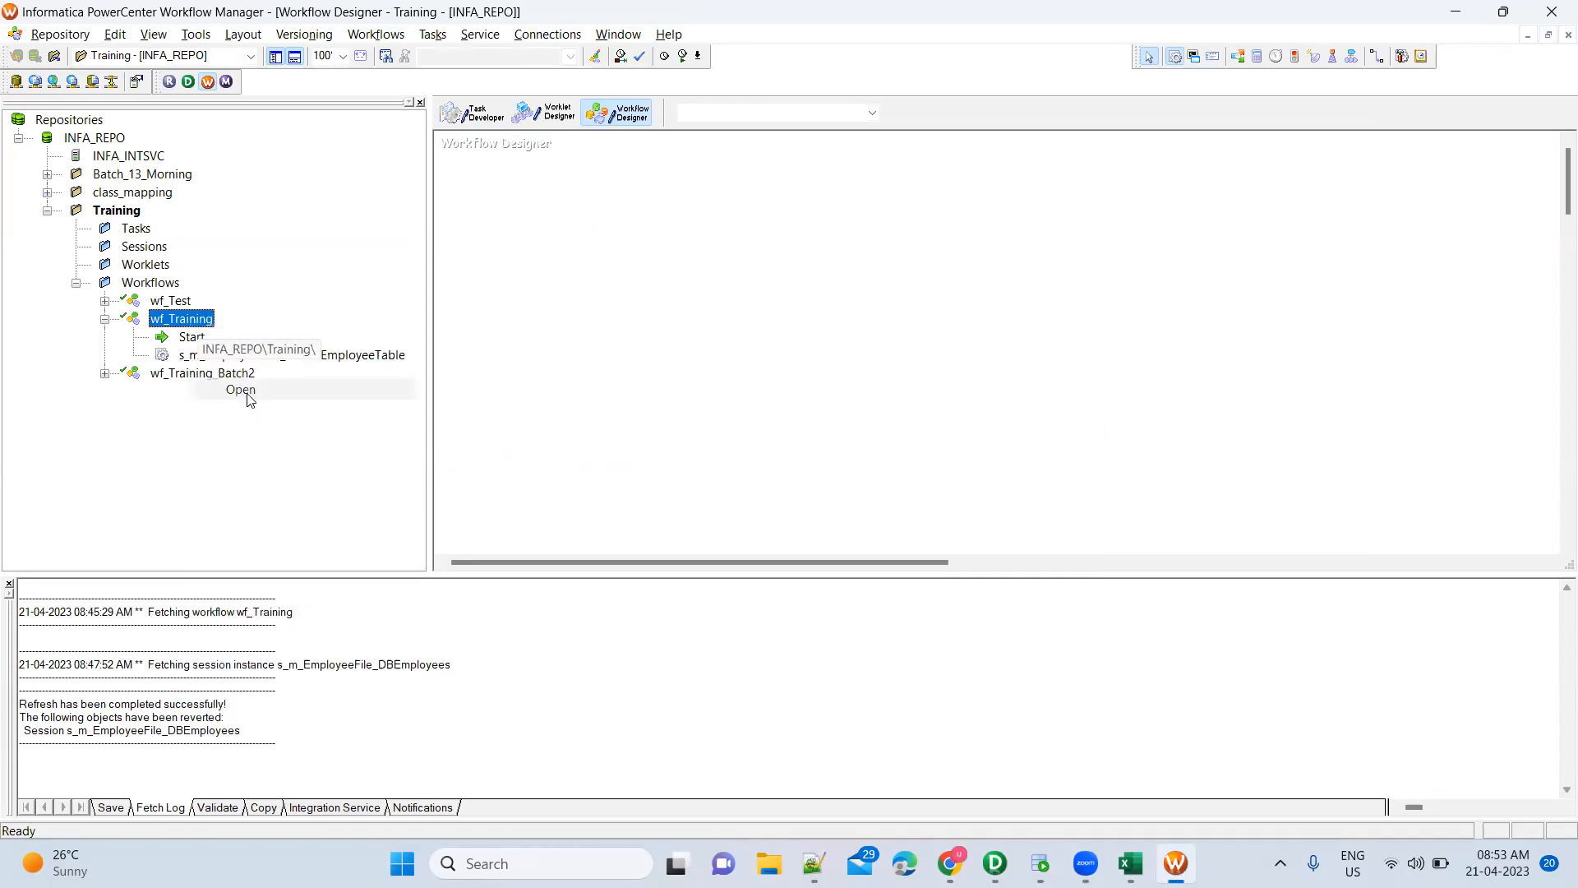
# Confirm the wf_Training session's SQ_Employees source reads Training\Employees.csv, then open File Explorer
pyautogui.doubleClick(830, 311)
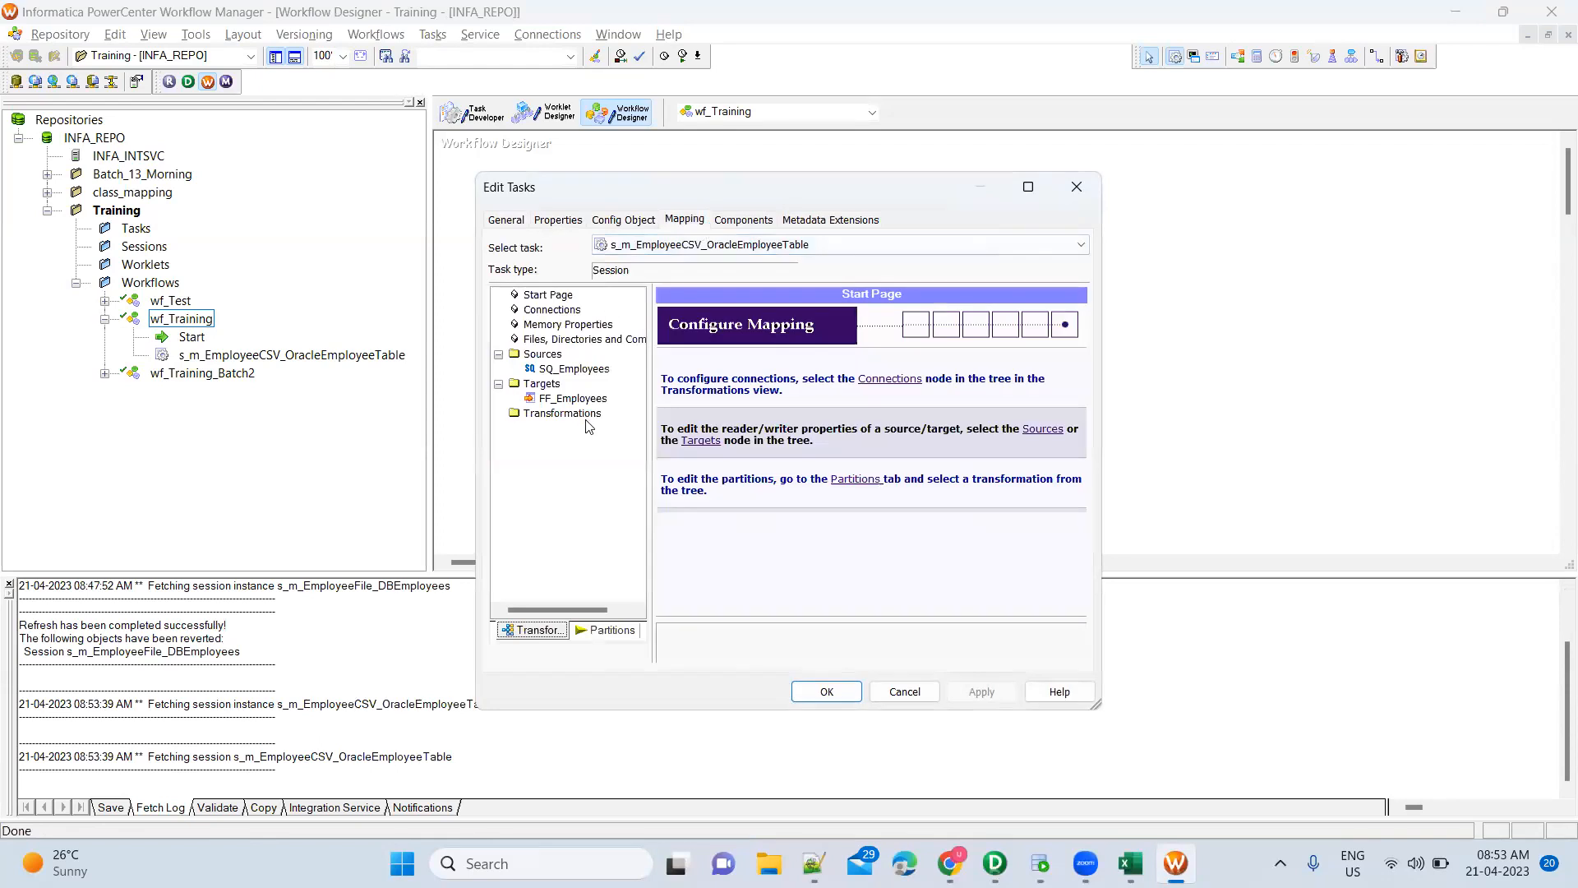
pyautogui.click(593, 369)
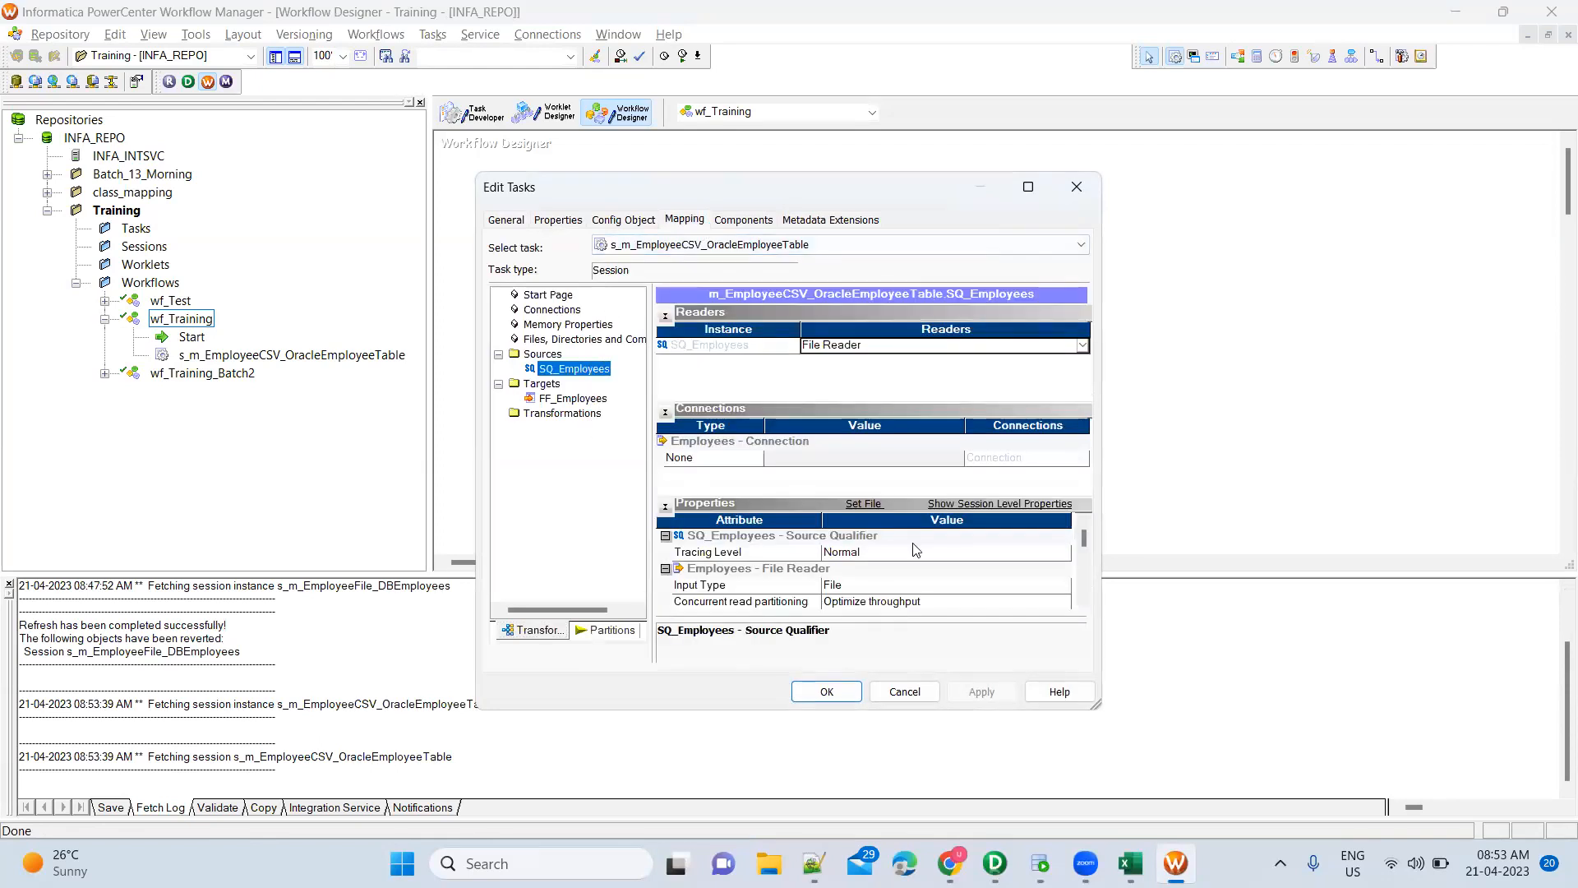
pyautogui.scroll(-2, 887, 576)
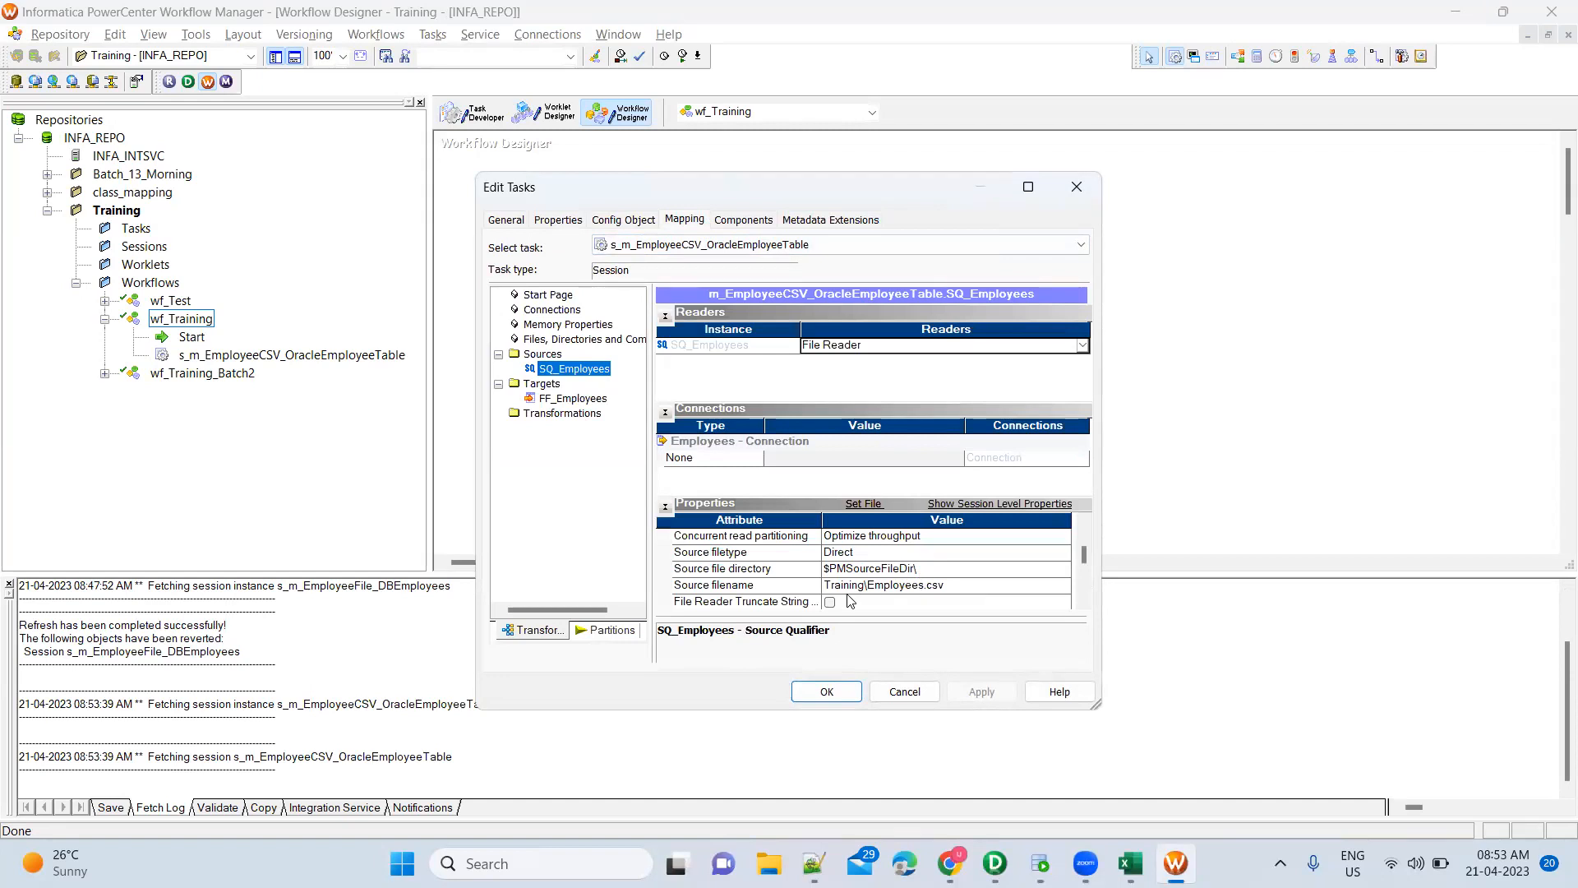
pyautogui.click(827, 691)
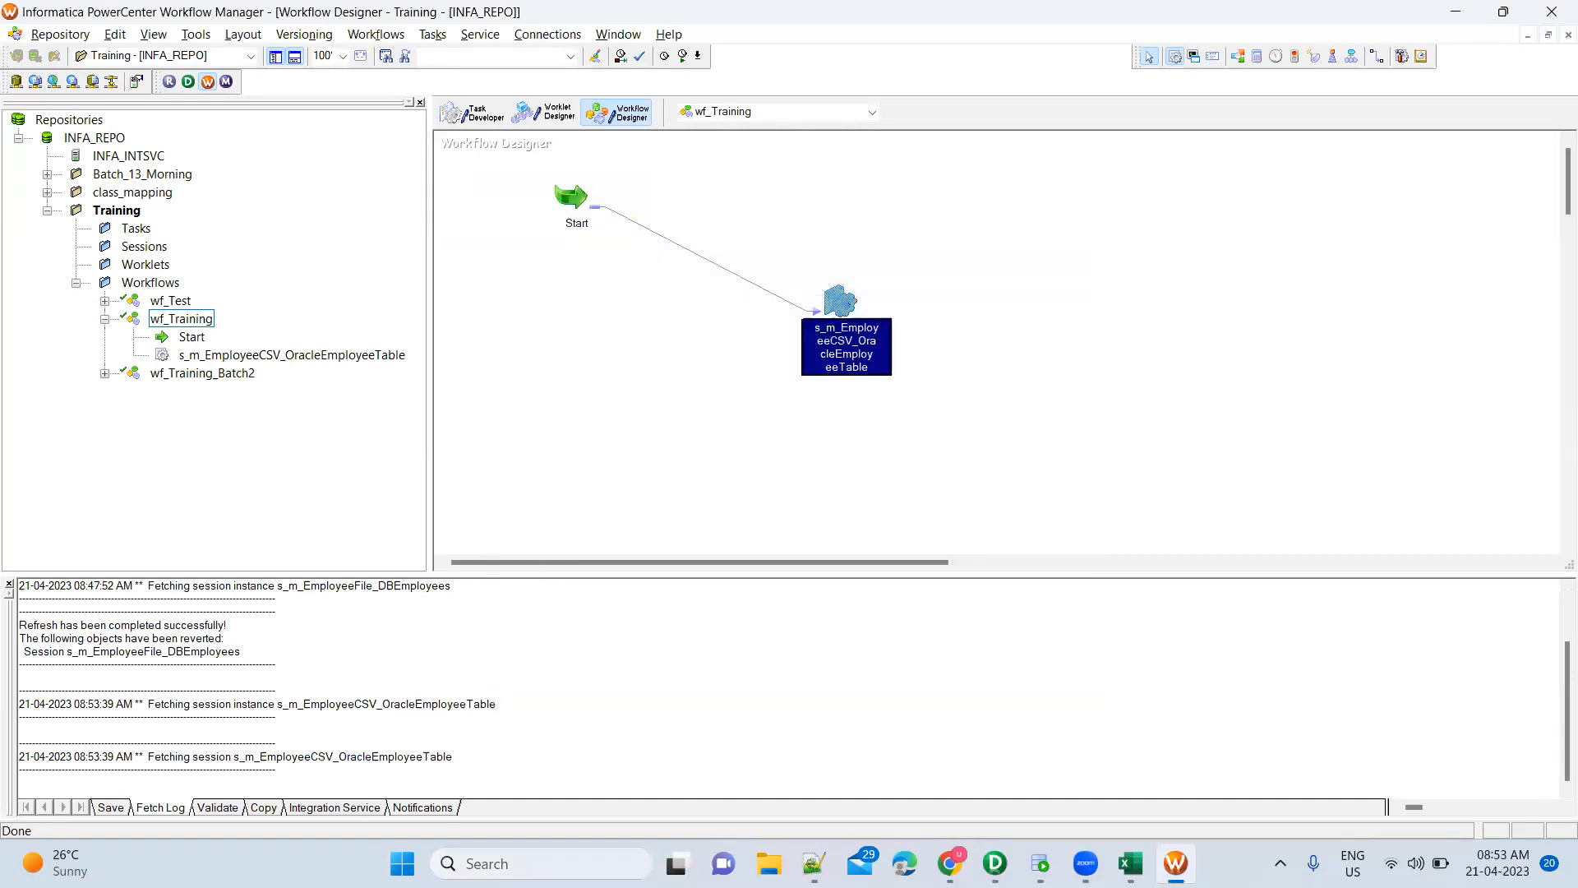
pyautogui.press('super+e')
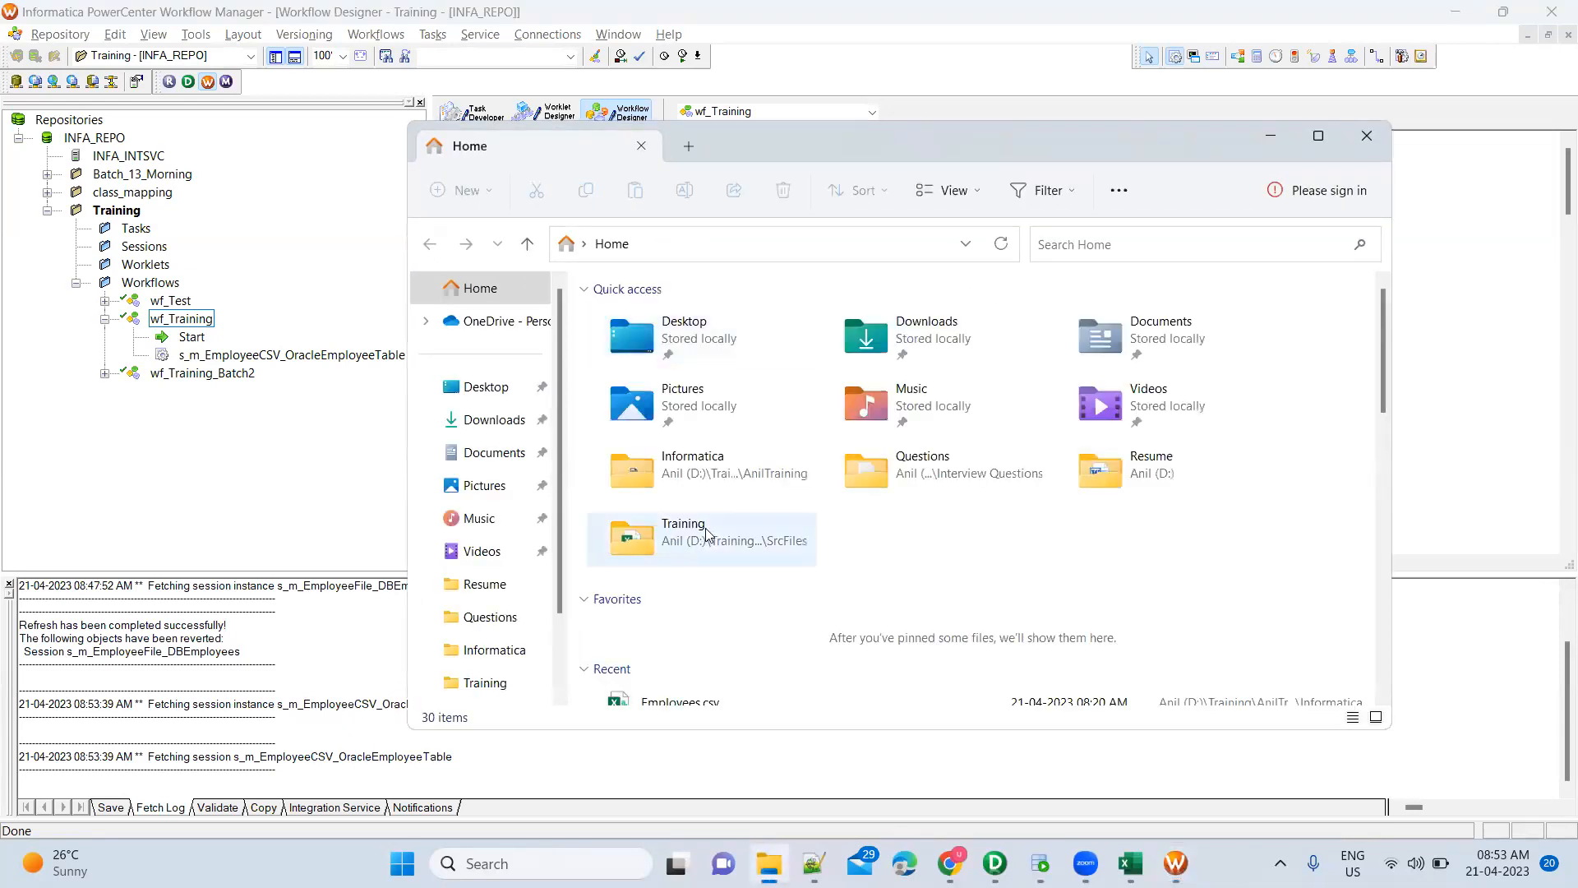
# Navigate through Informatica\Software\InformaticaInstallation\server to the infa_shared folder
pyautogui.doubleClick(716, 482)
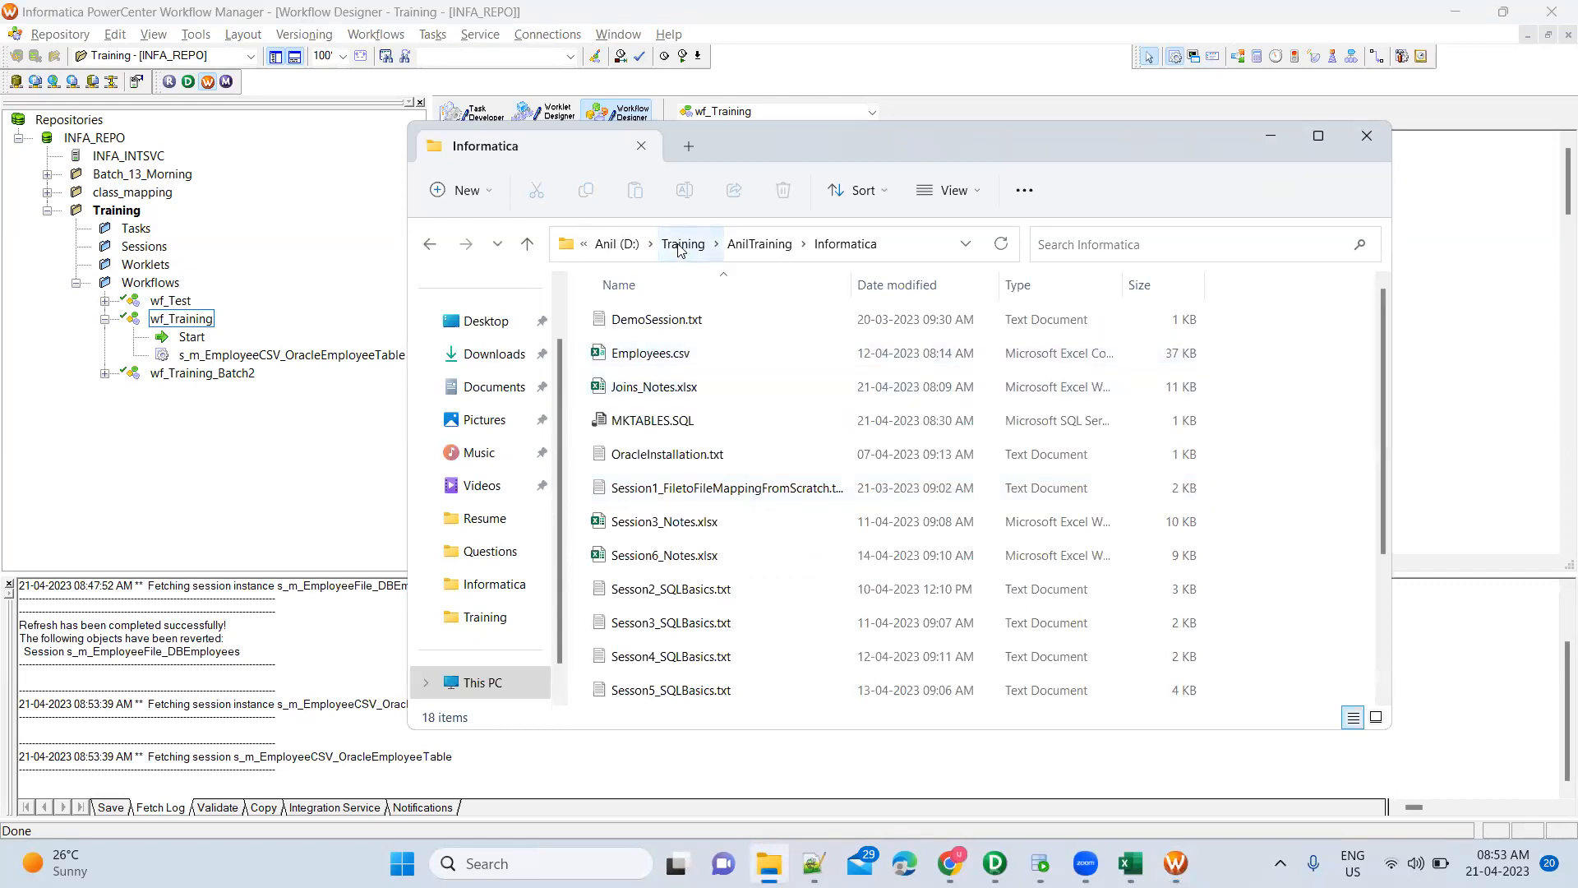
pyautogui.click(680, 244)
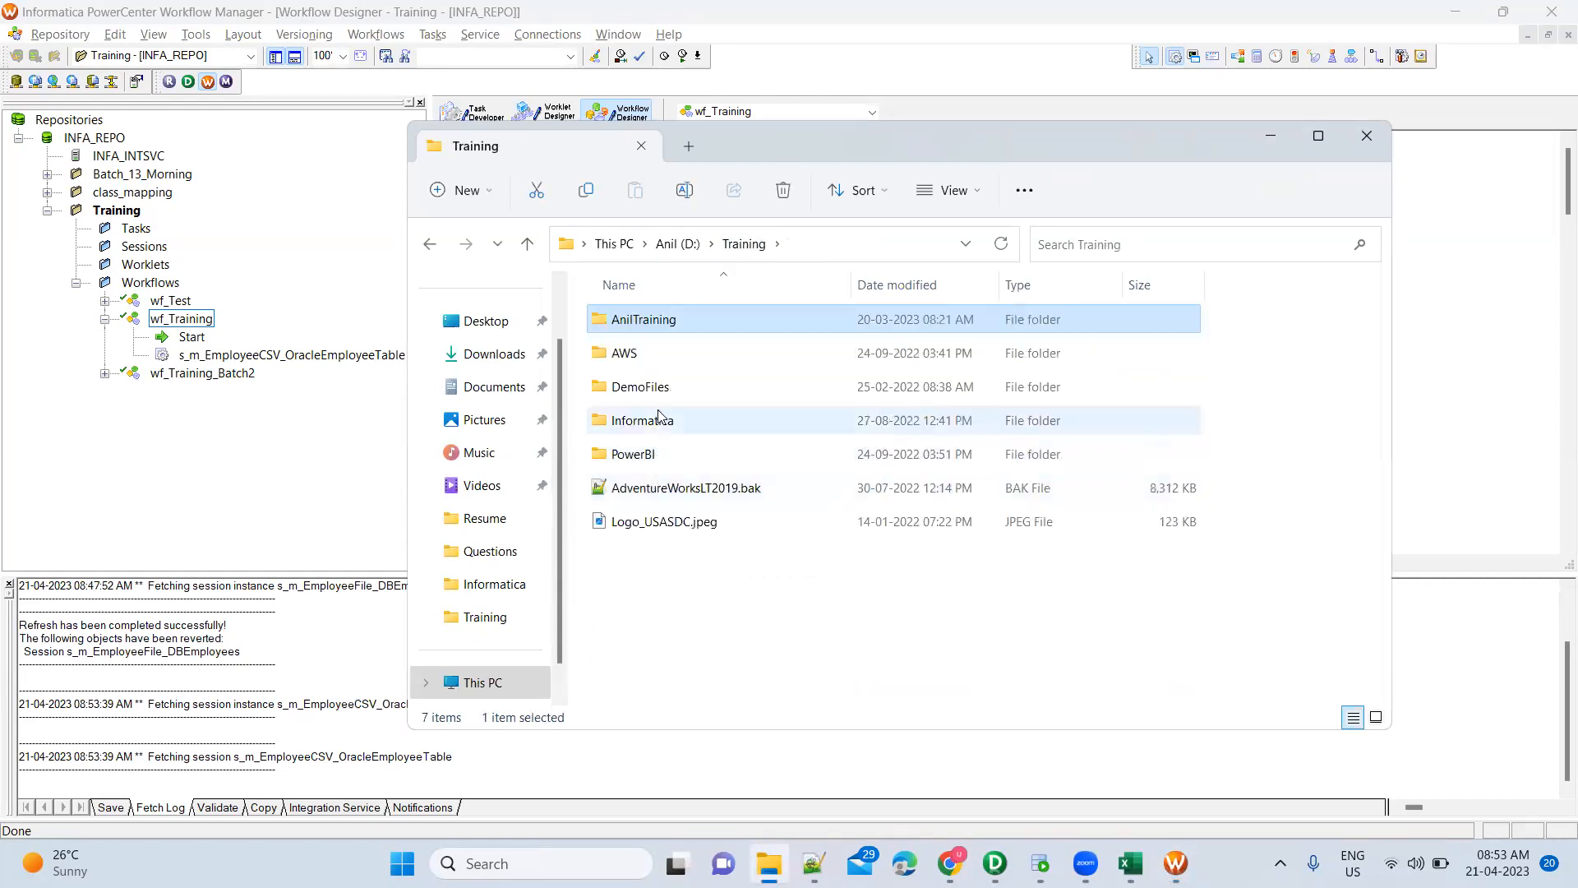
pyautogui.doubleClick(660, 426)
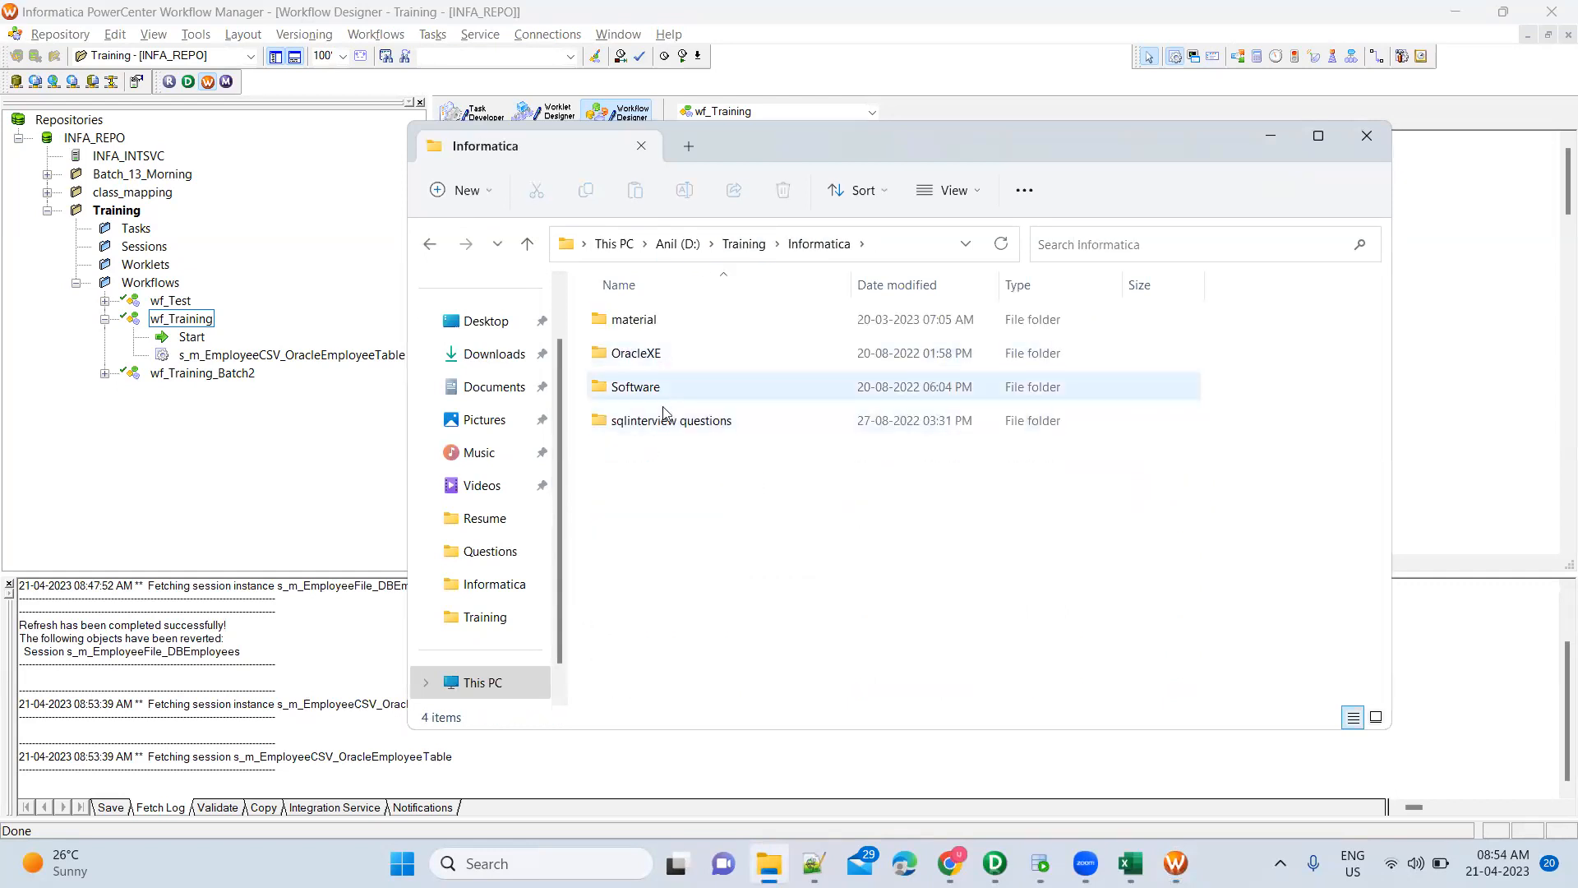
pyautogui.doubleClick(664, 395)
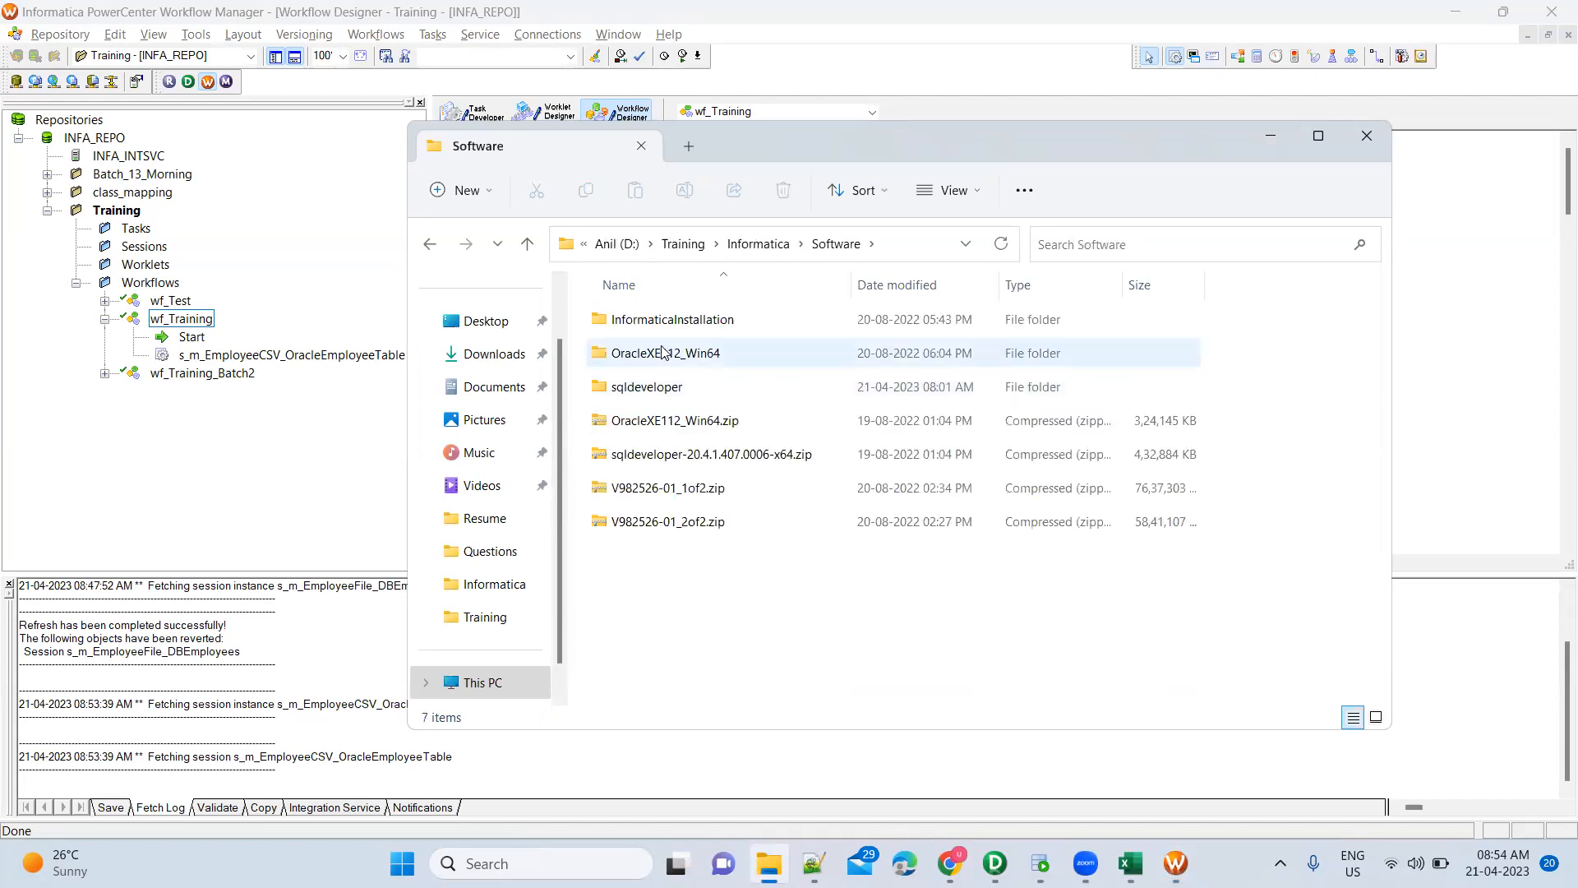
pyautogui.doubleClick(664, 326)
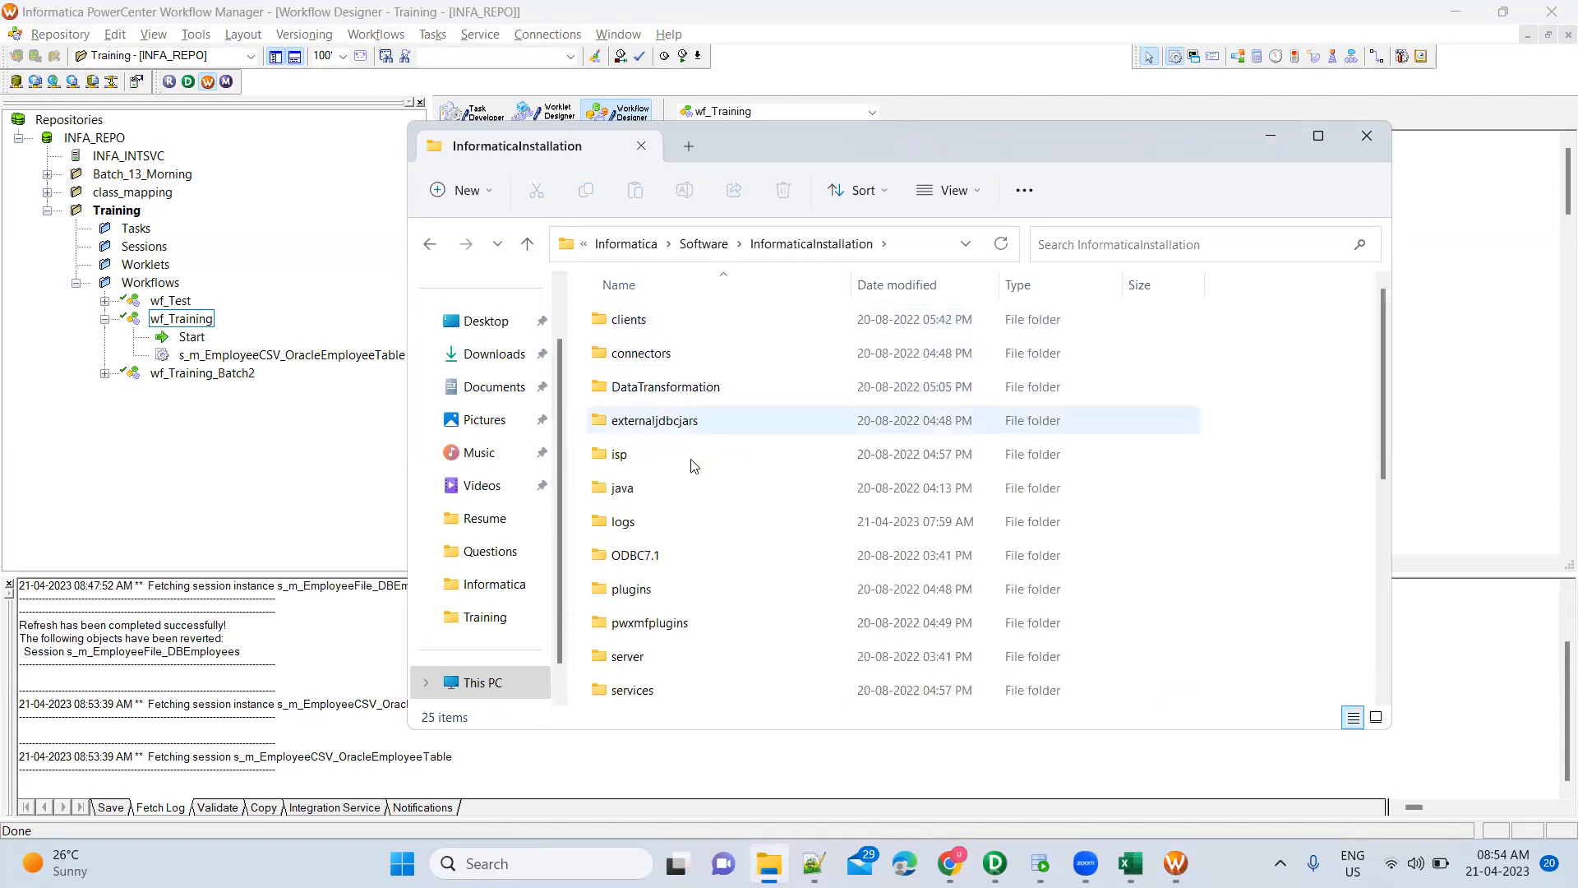
pyautogui.scroll(-3, 694, 483)
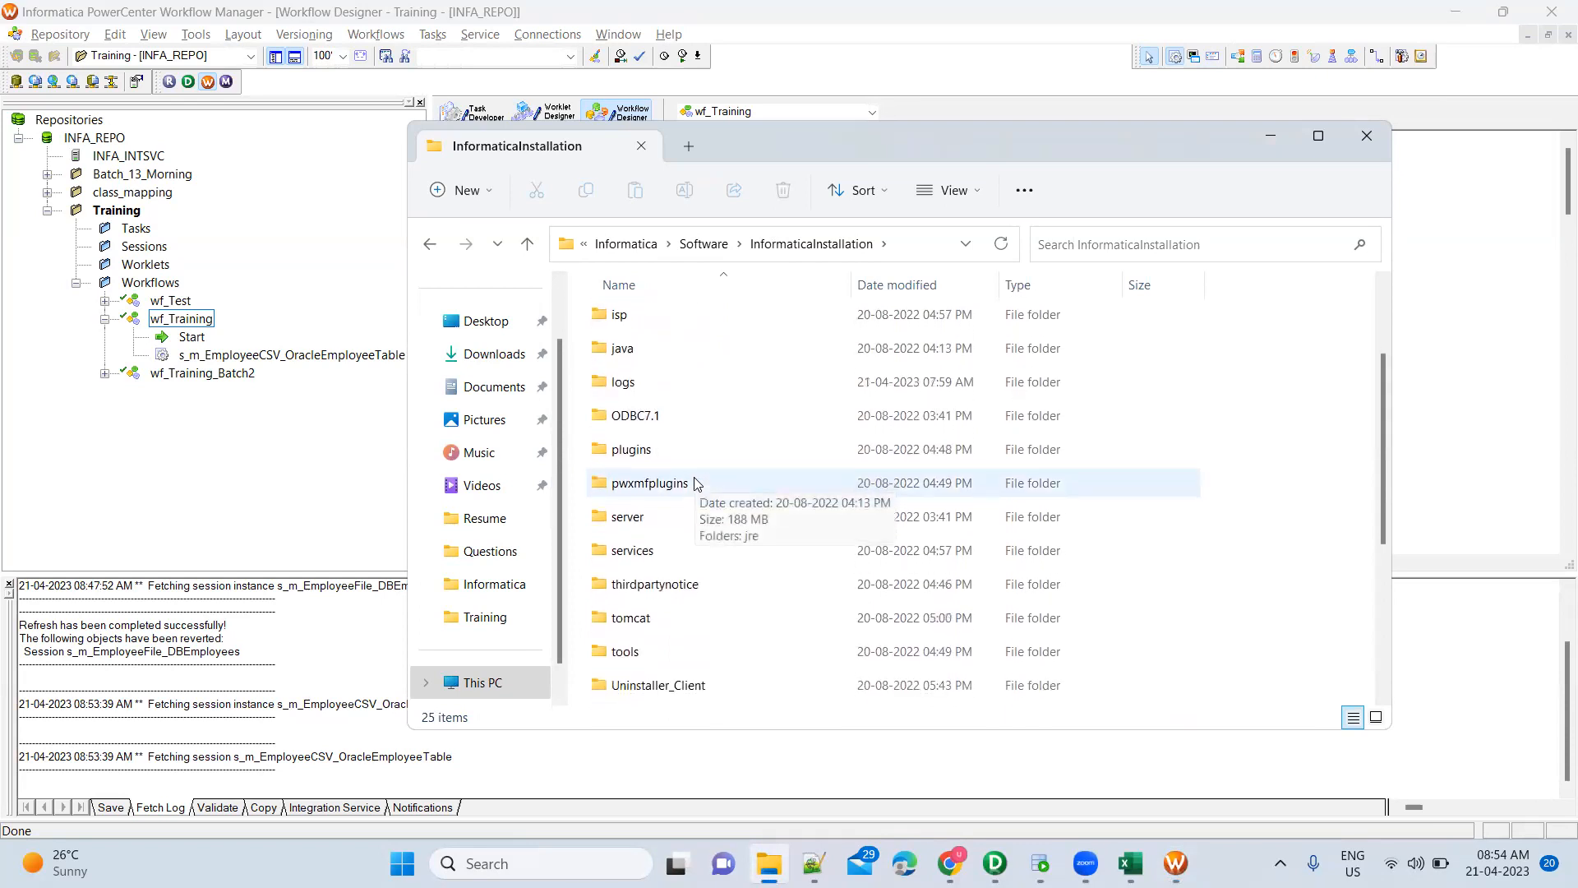
pyautogui.doubleClick(670, 516)
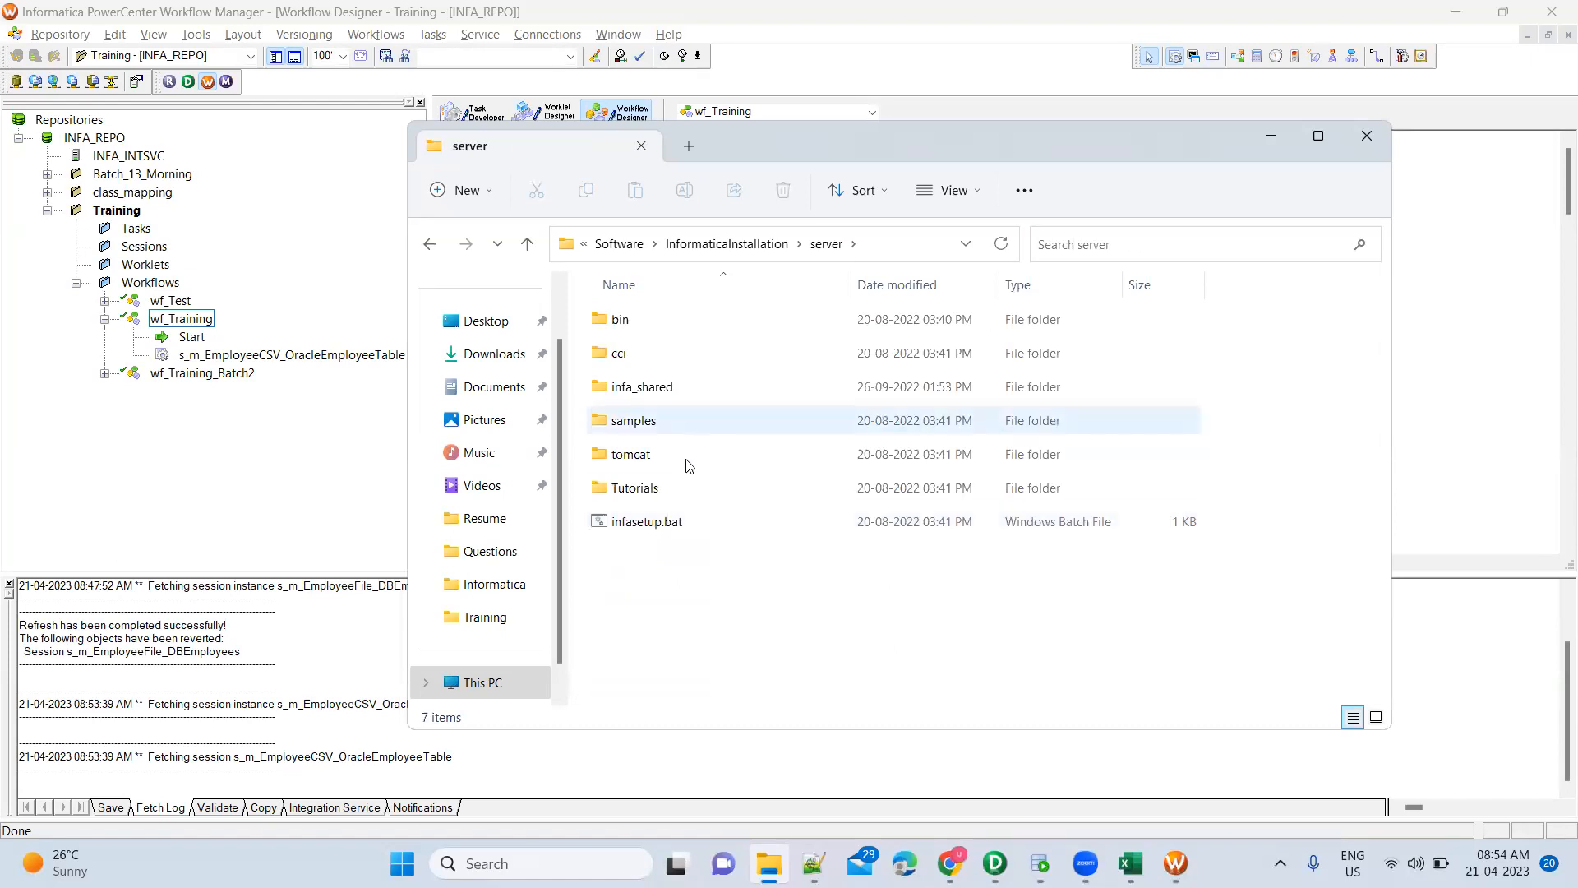
pyautogui.doubleClick(688, 398)
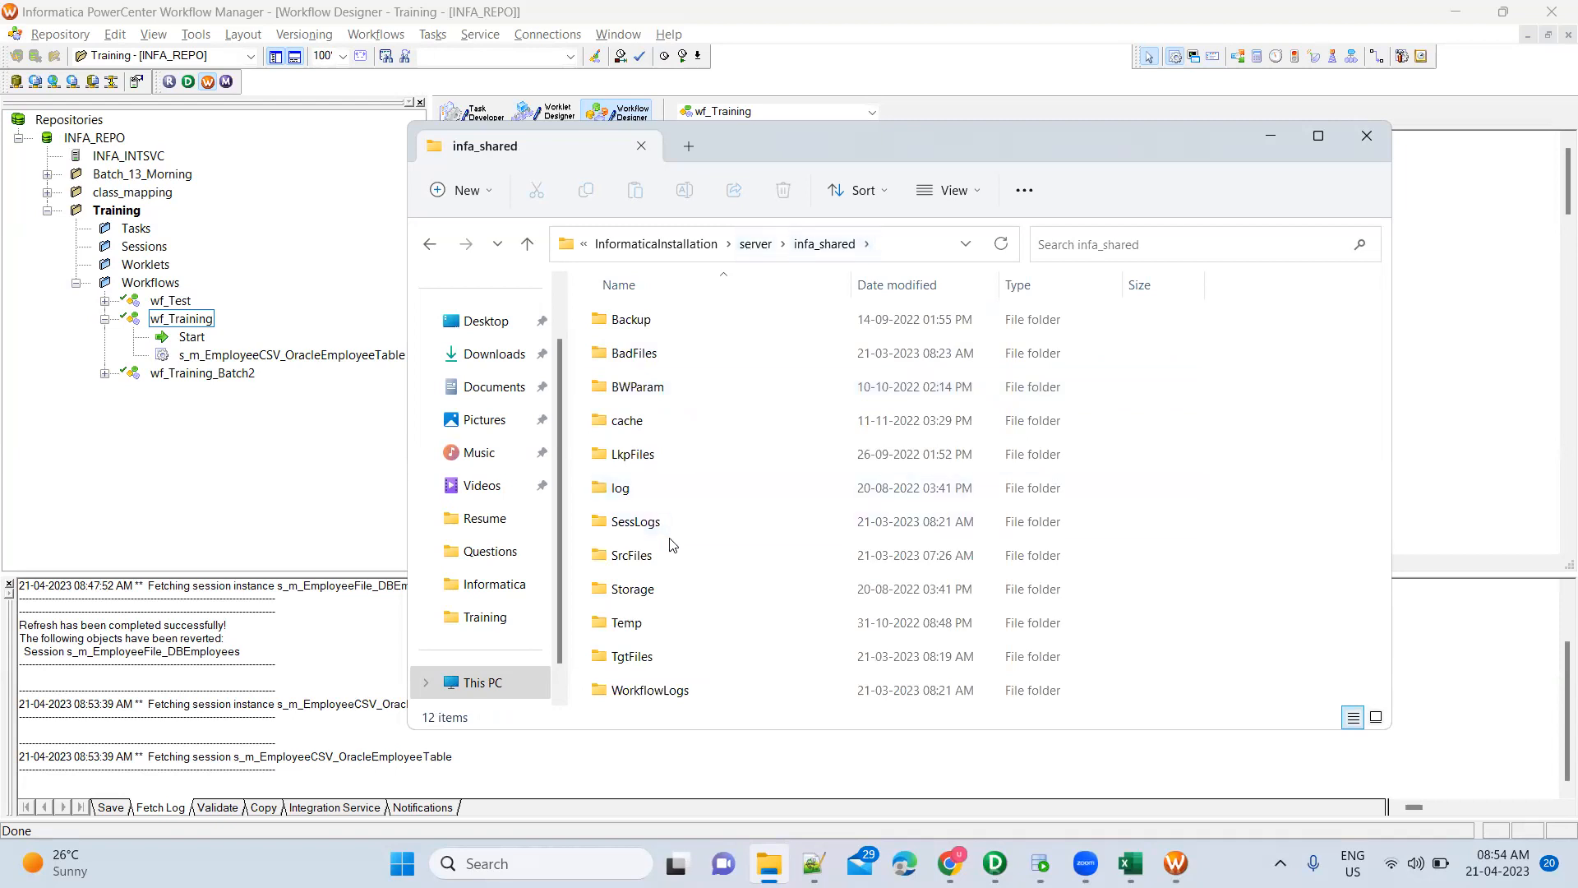
# Open SrcFiles\Training and delete its TgtFiles subfolder
pyautogui.click(676, 564)
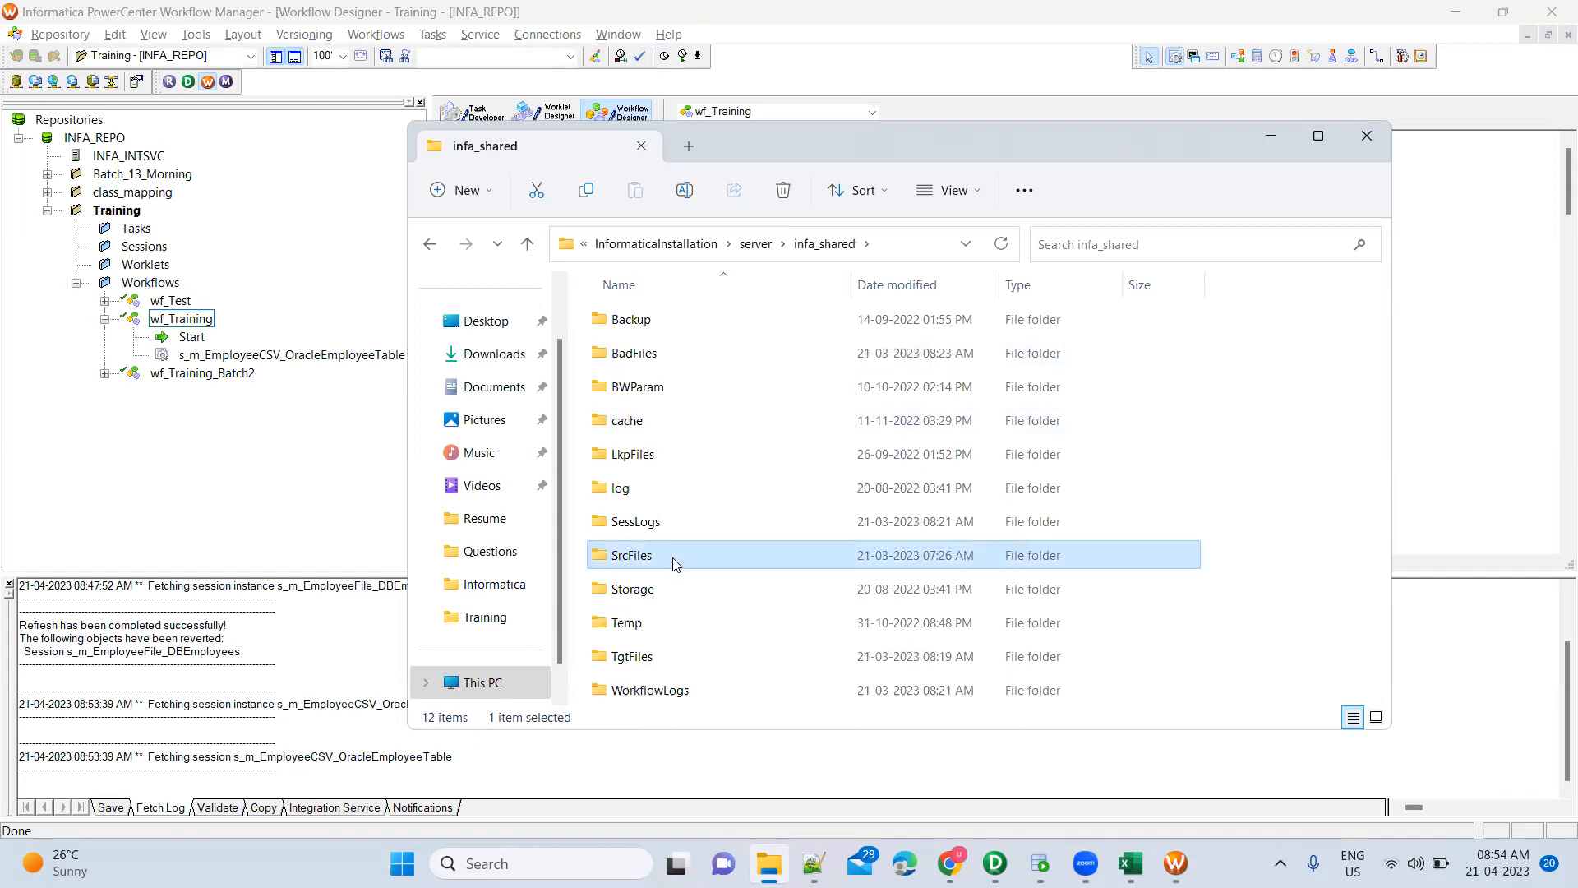
pyautogui.press('Down')
pyautogui.press('Down')
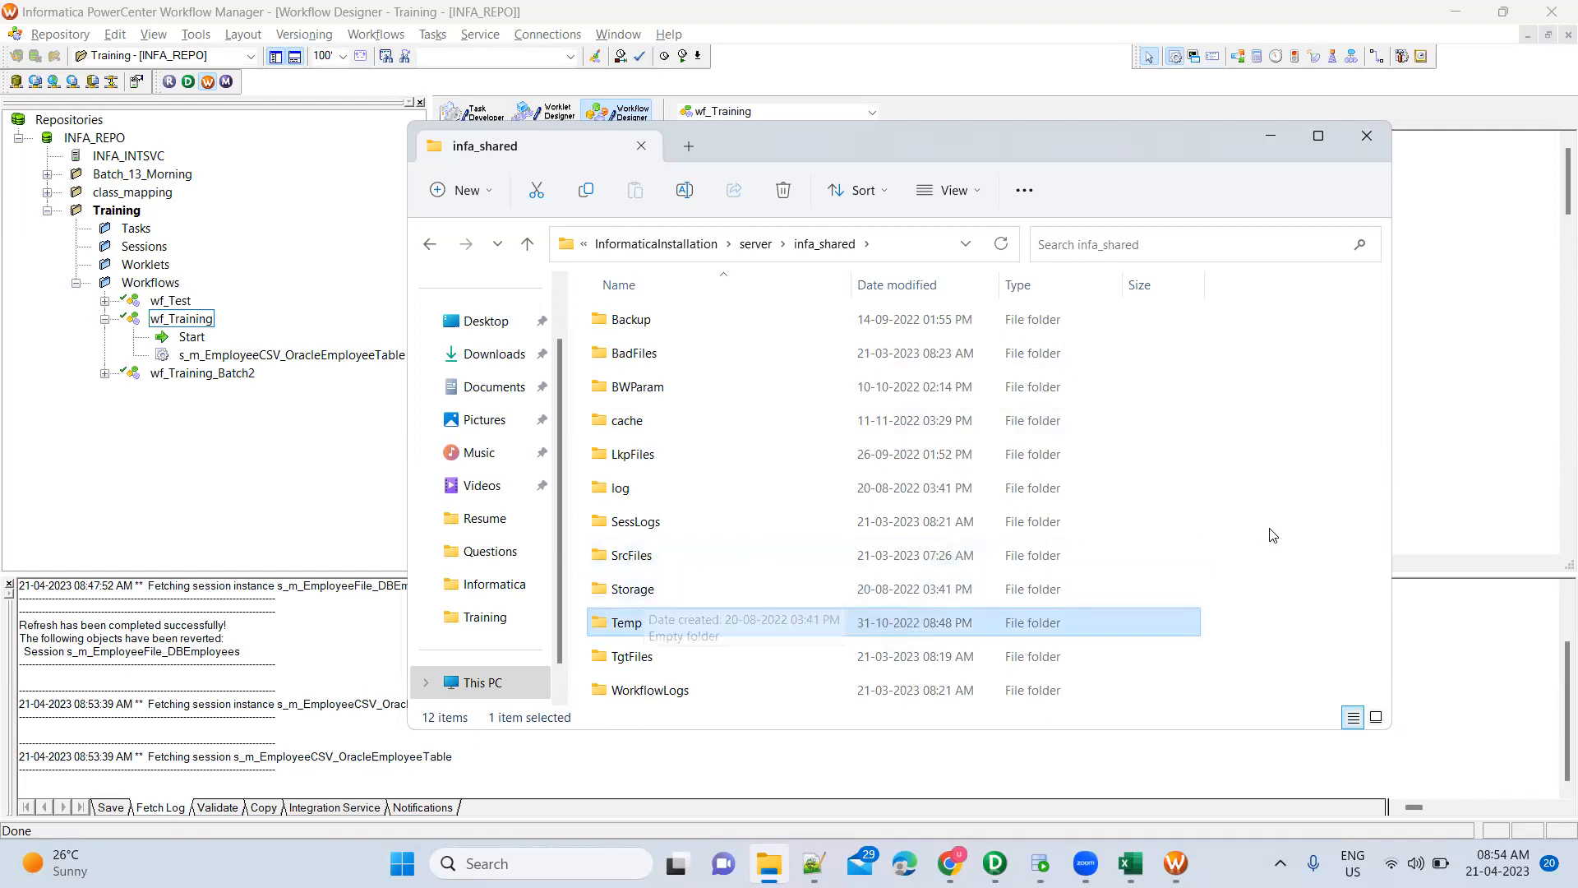
pyautogui.click(1324, 570)
pyautogui.doubleClick(765, 555)
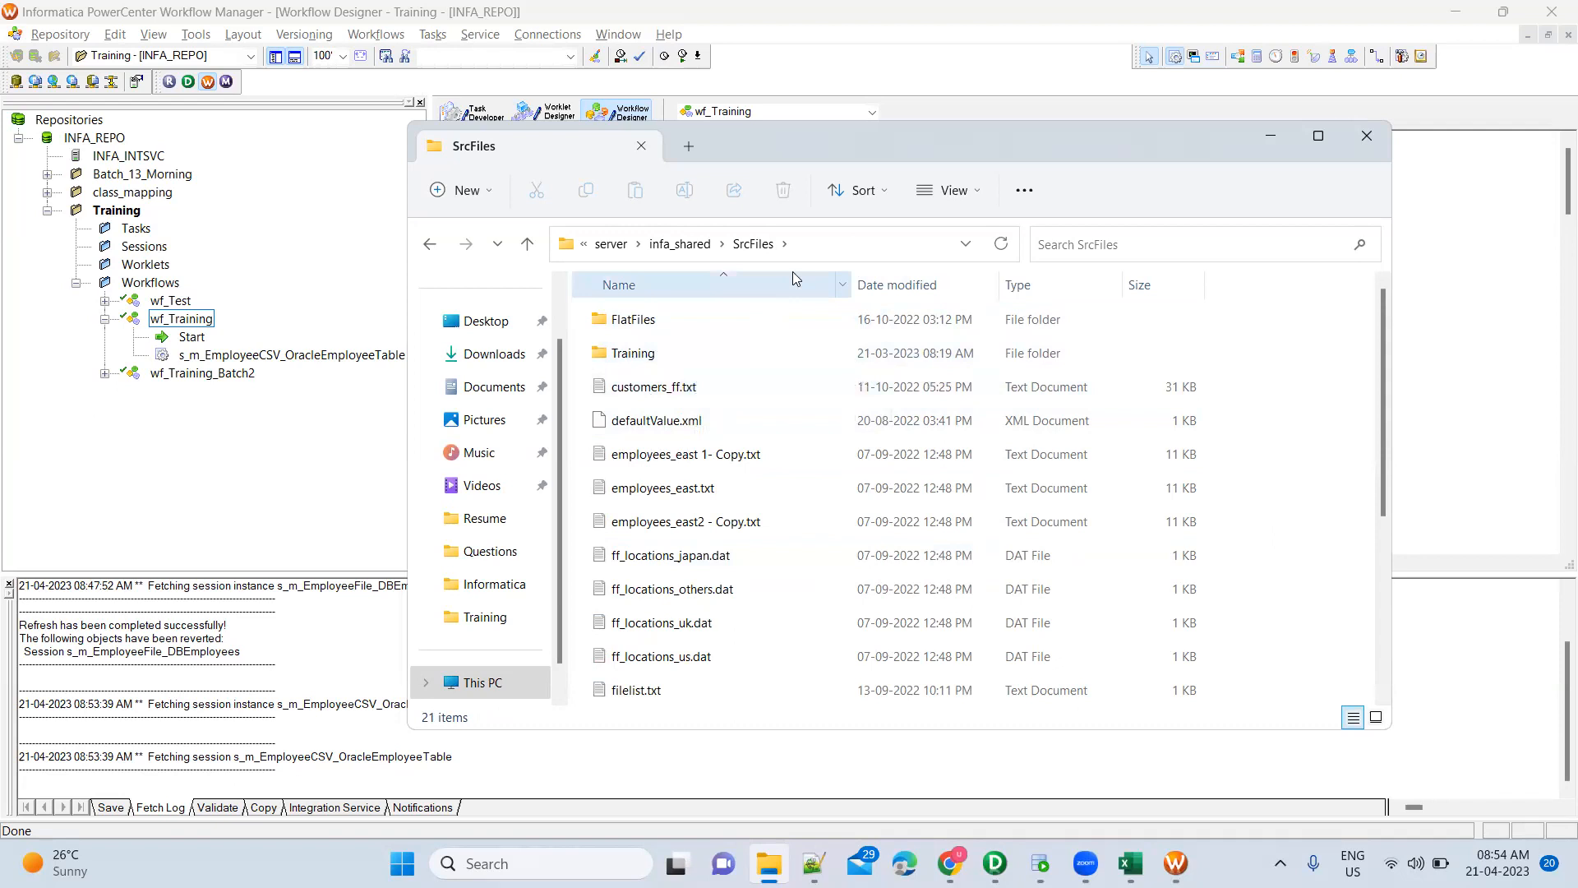
pyautogui.doubleClick(710, 369)
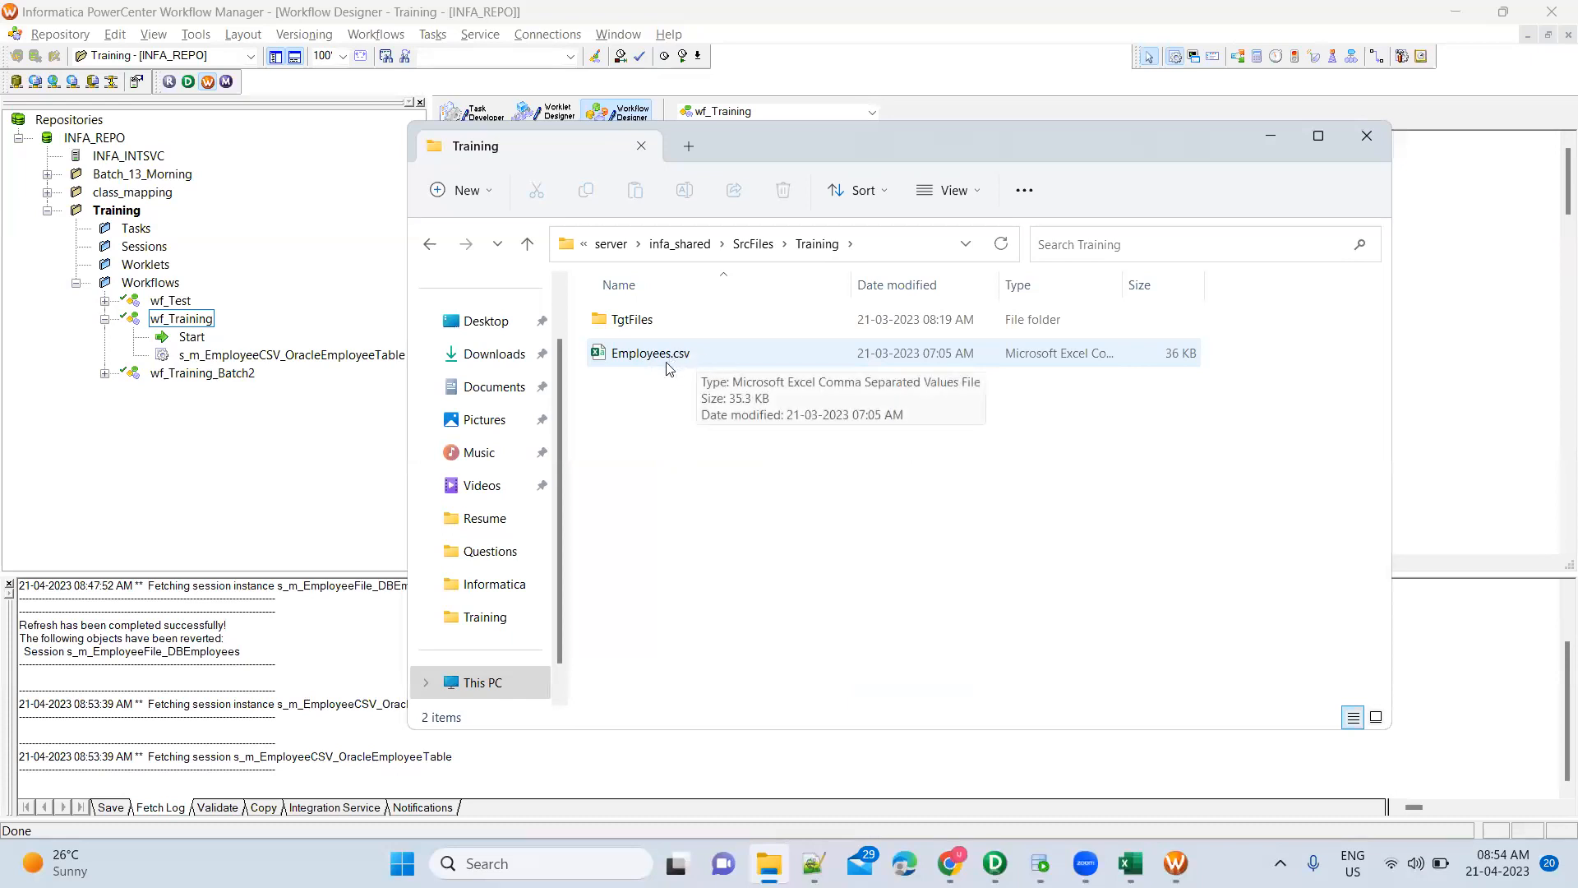
pyautogui.click(690, 320)
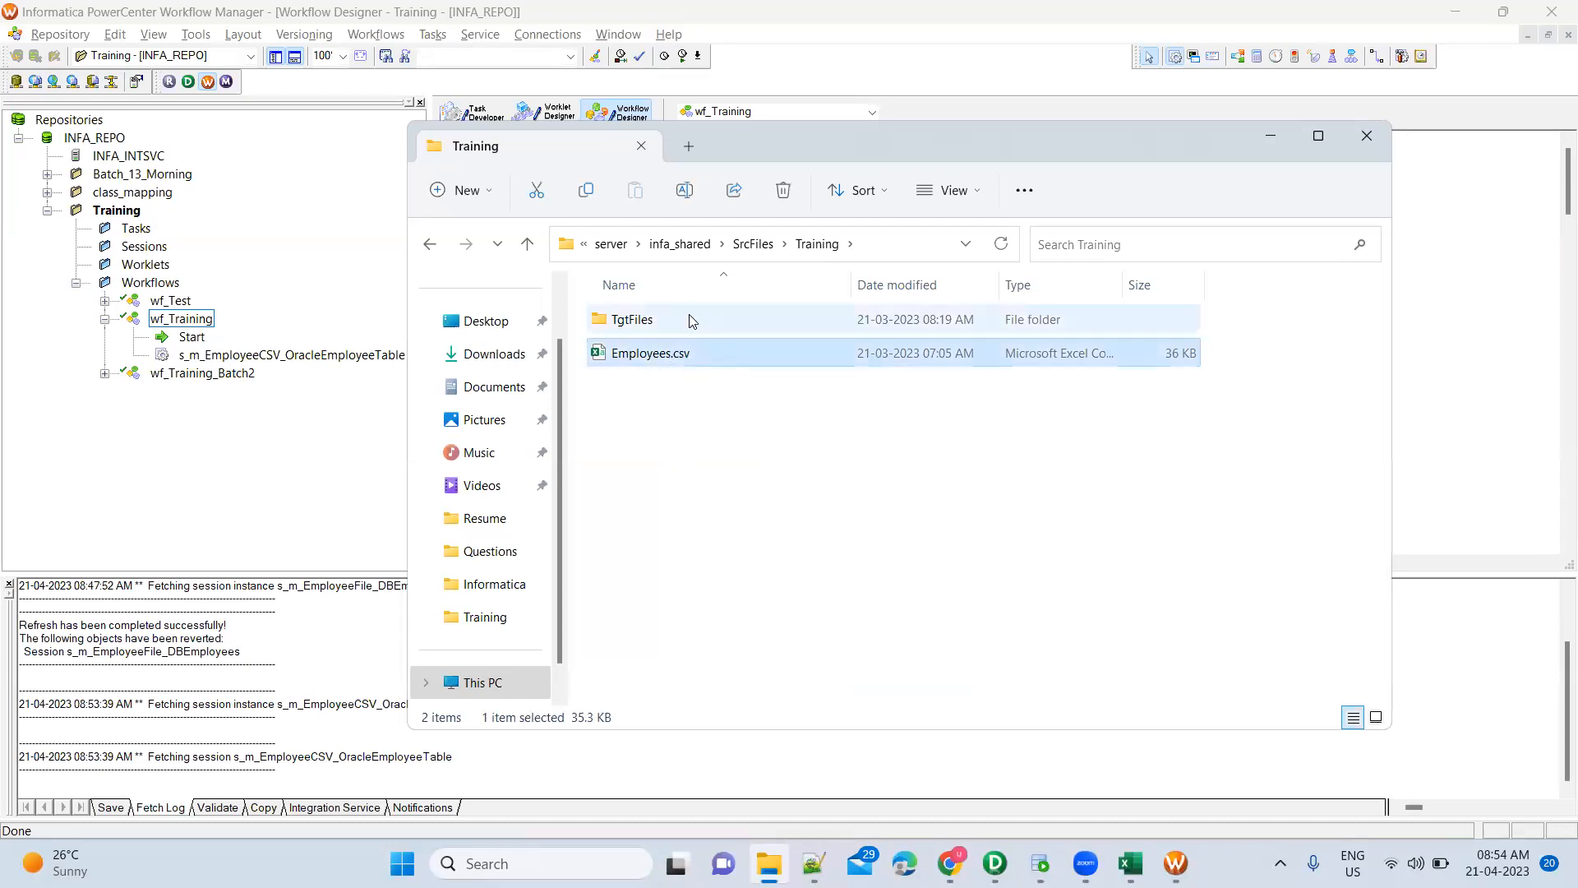
pyautogui.press('Delete')
# Confirm TgtFiles deletion and close Employees.csv in Excel without saving
pyautogui.press('Return')
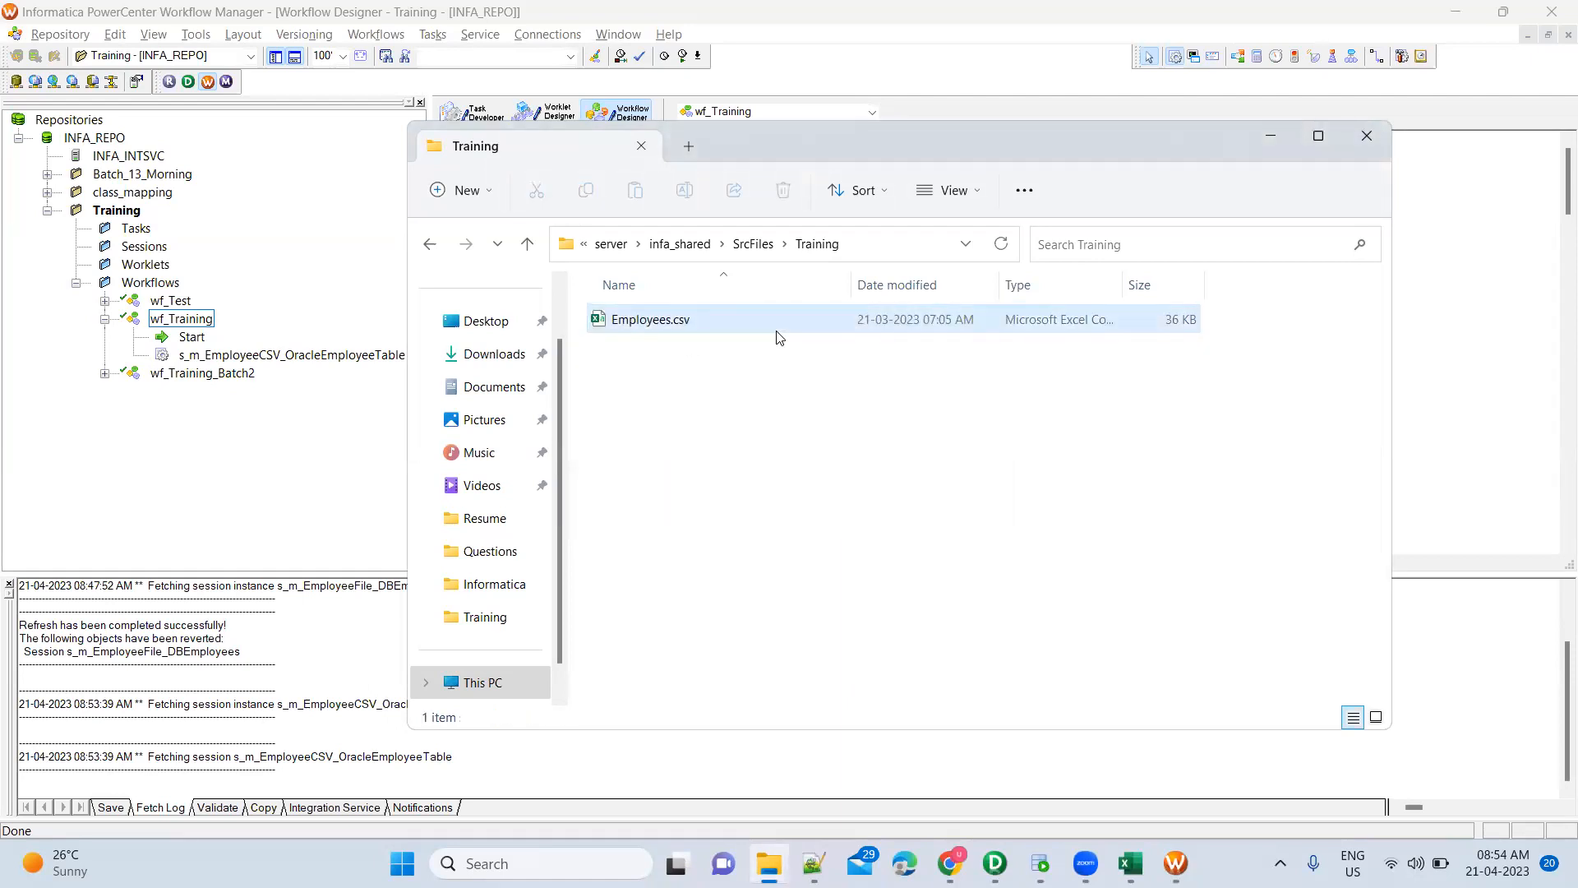
pyautogui.click(1131, 864)
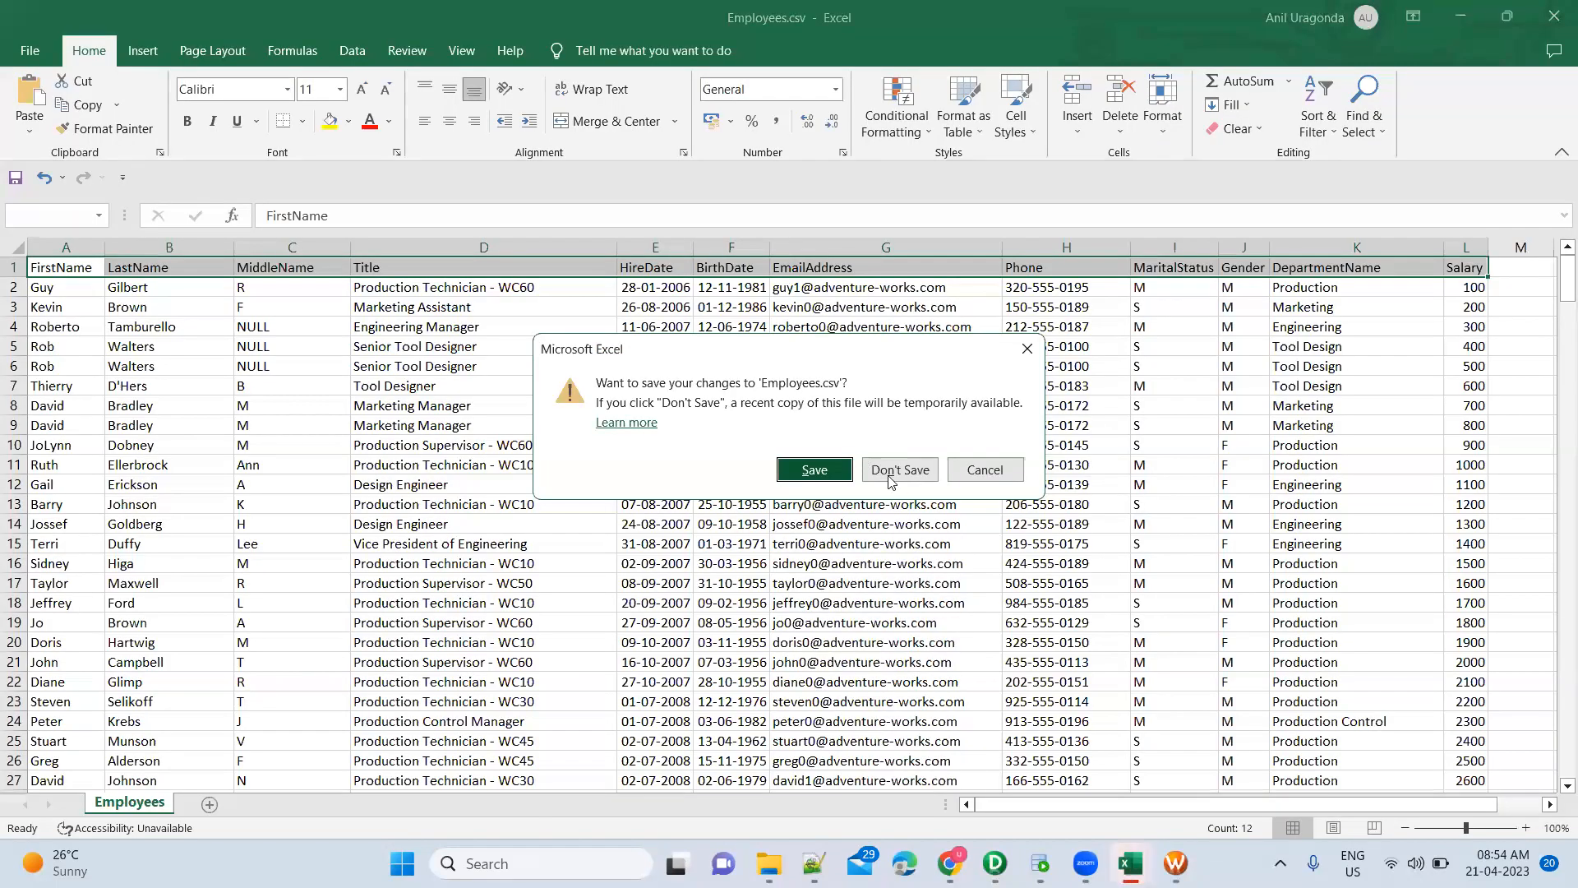
pyautogui.click(890, 470)
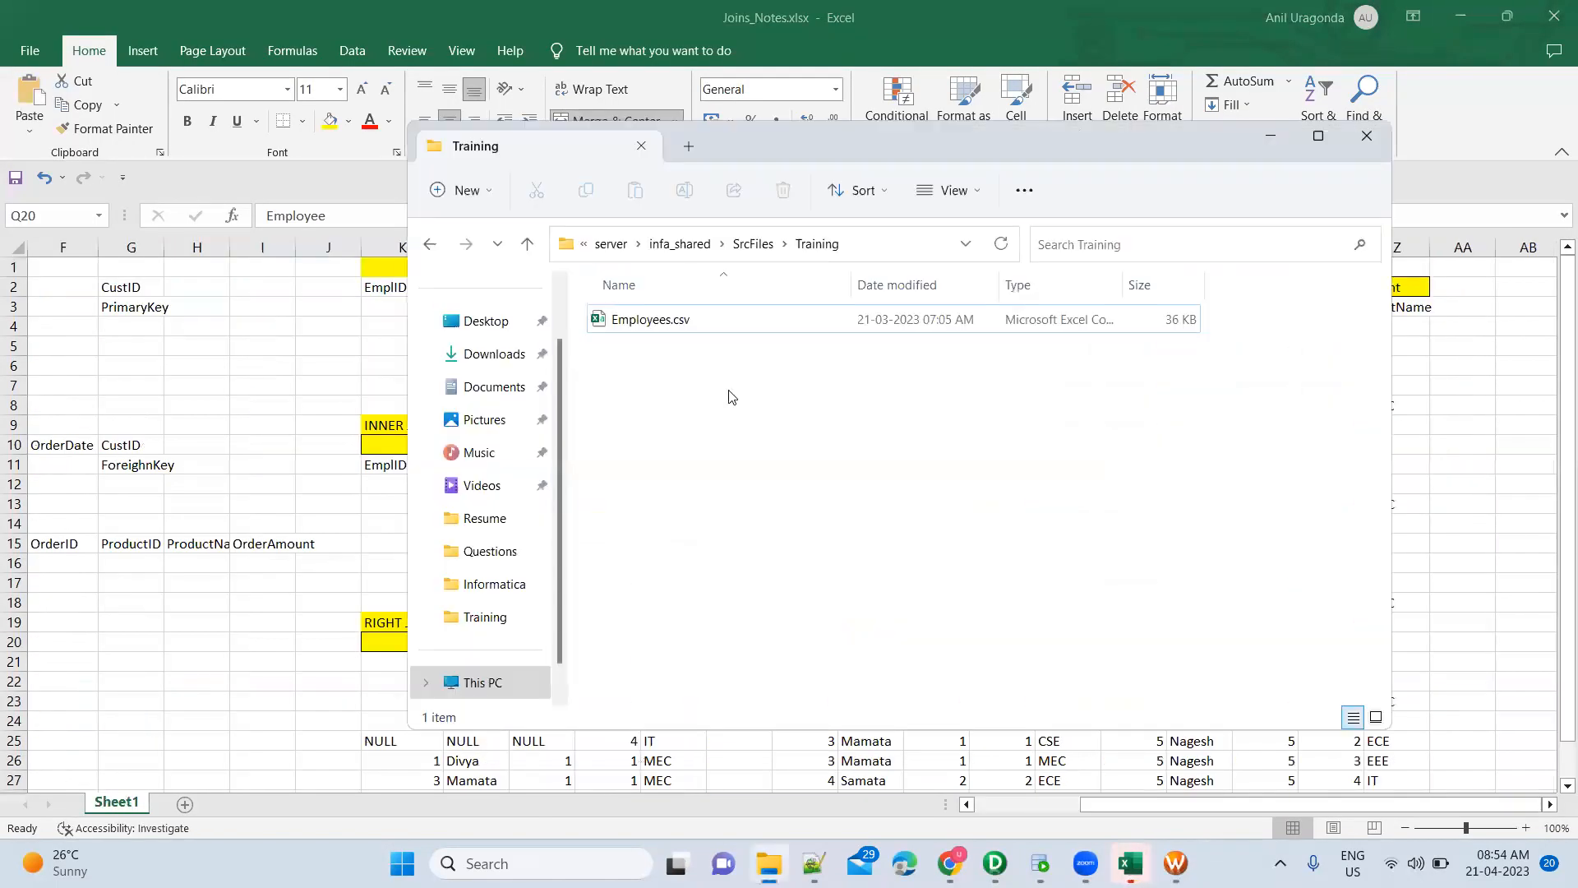
# Reopen Employees.csv briefly, close it, and permanently delete it from the Training folder
pyautogui.click(703, 325)
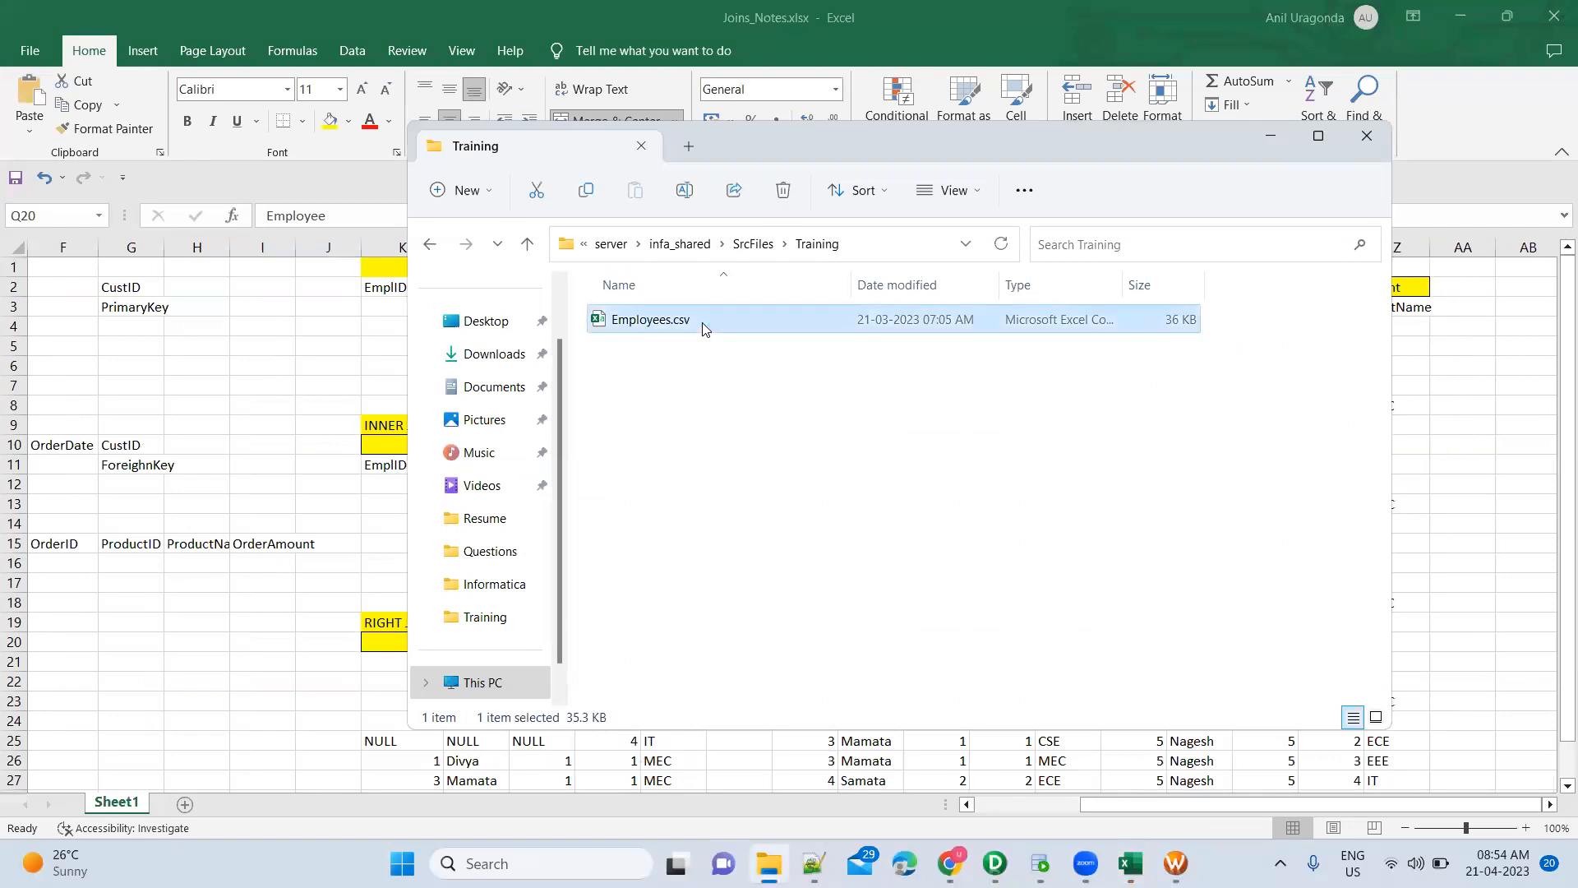
pyautogui.doubleClick(702, 322)
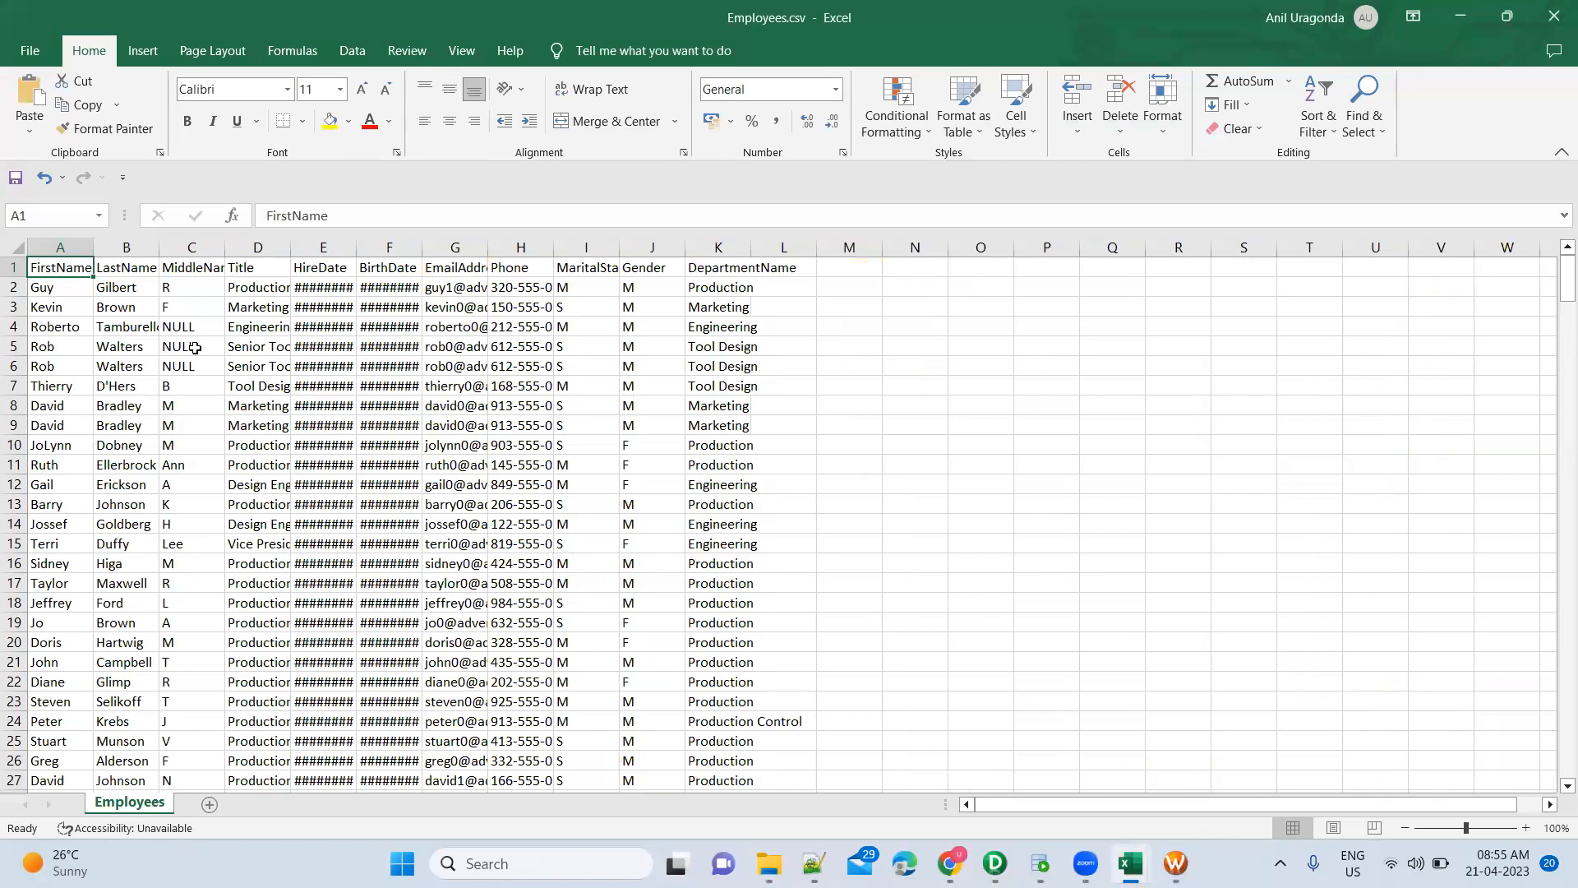
pyautogui.click(716, 275)
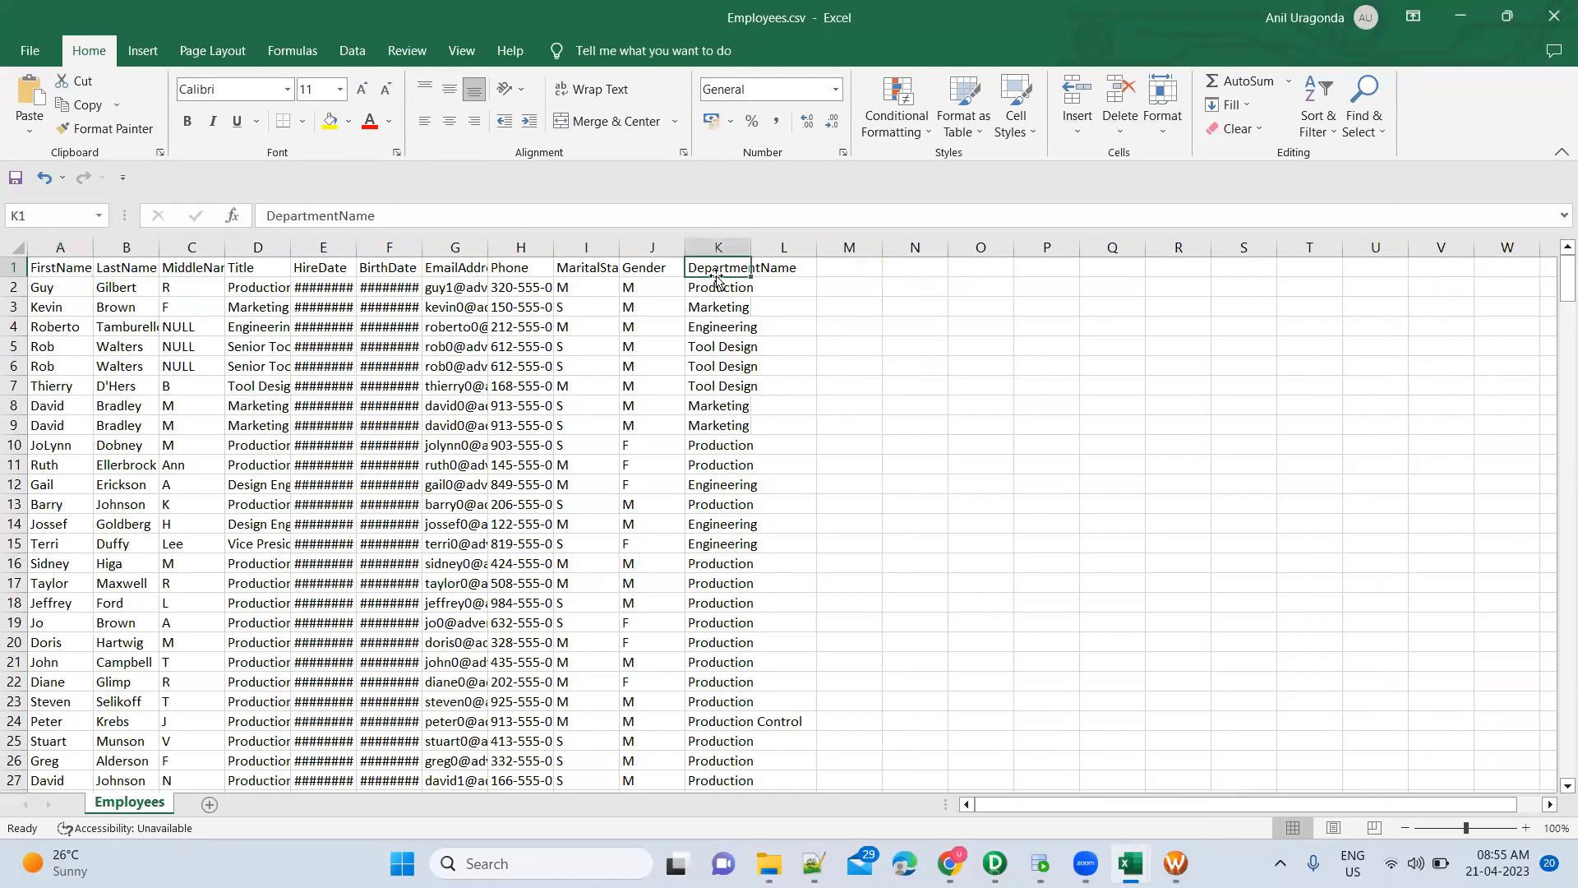
pyautogui.click(1550, 18)
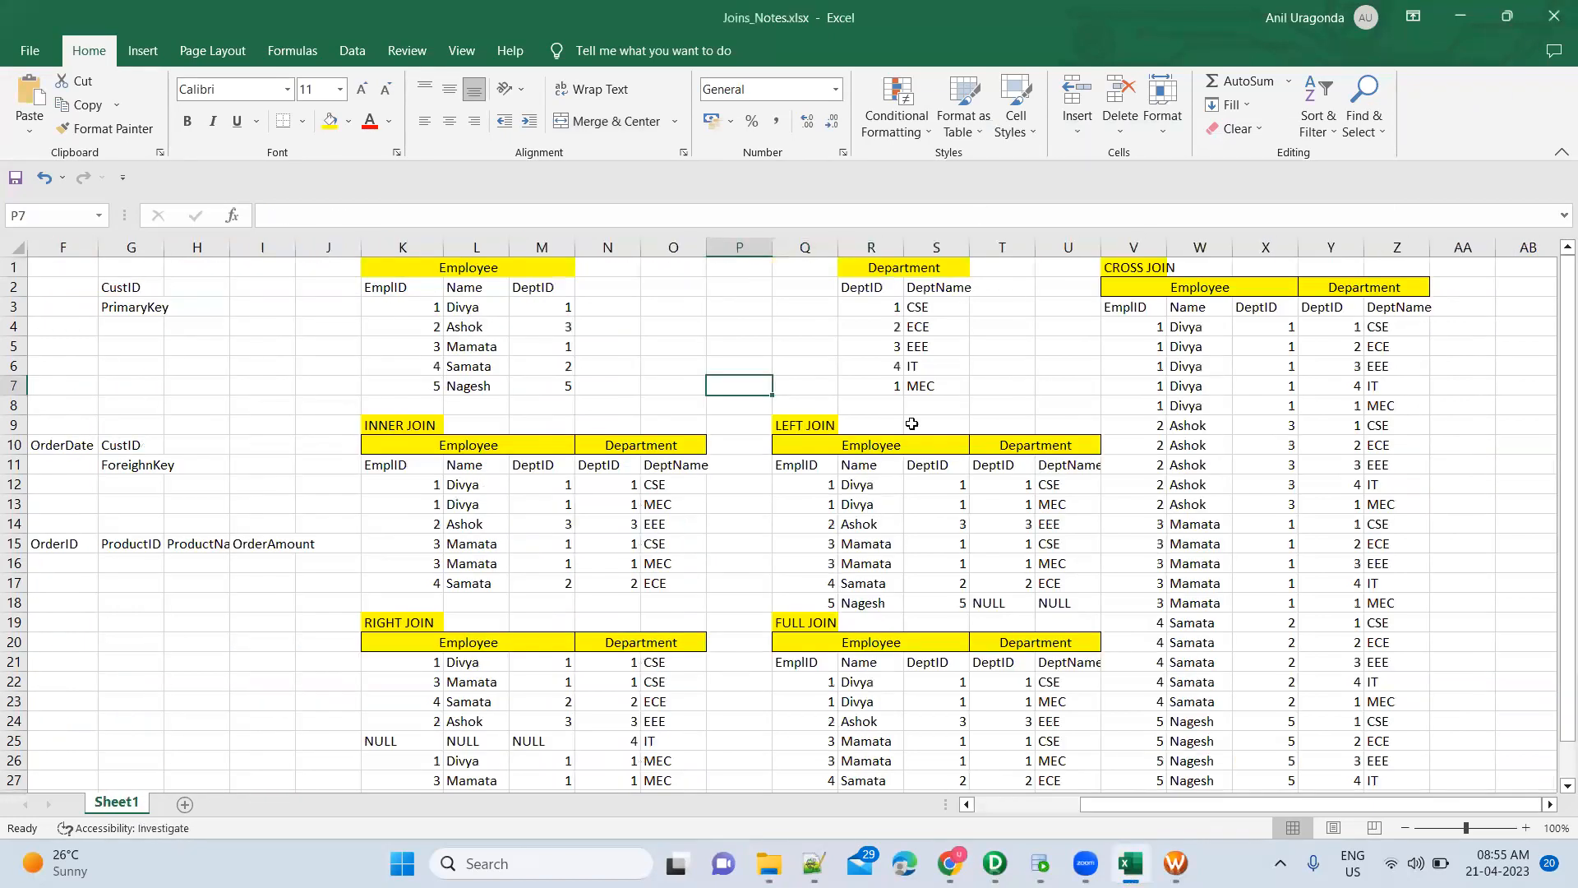
pyautogui.hotkey('alt', 'Tab')
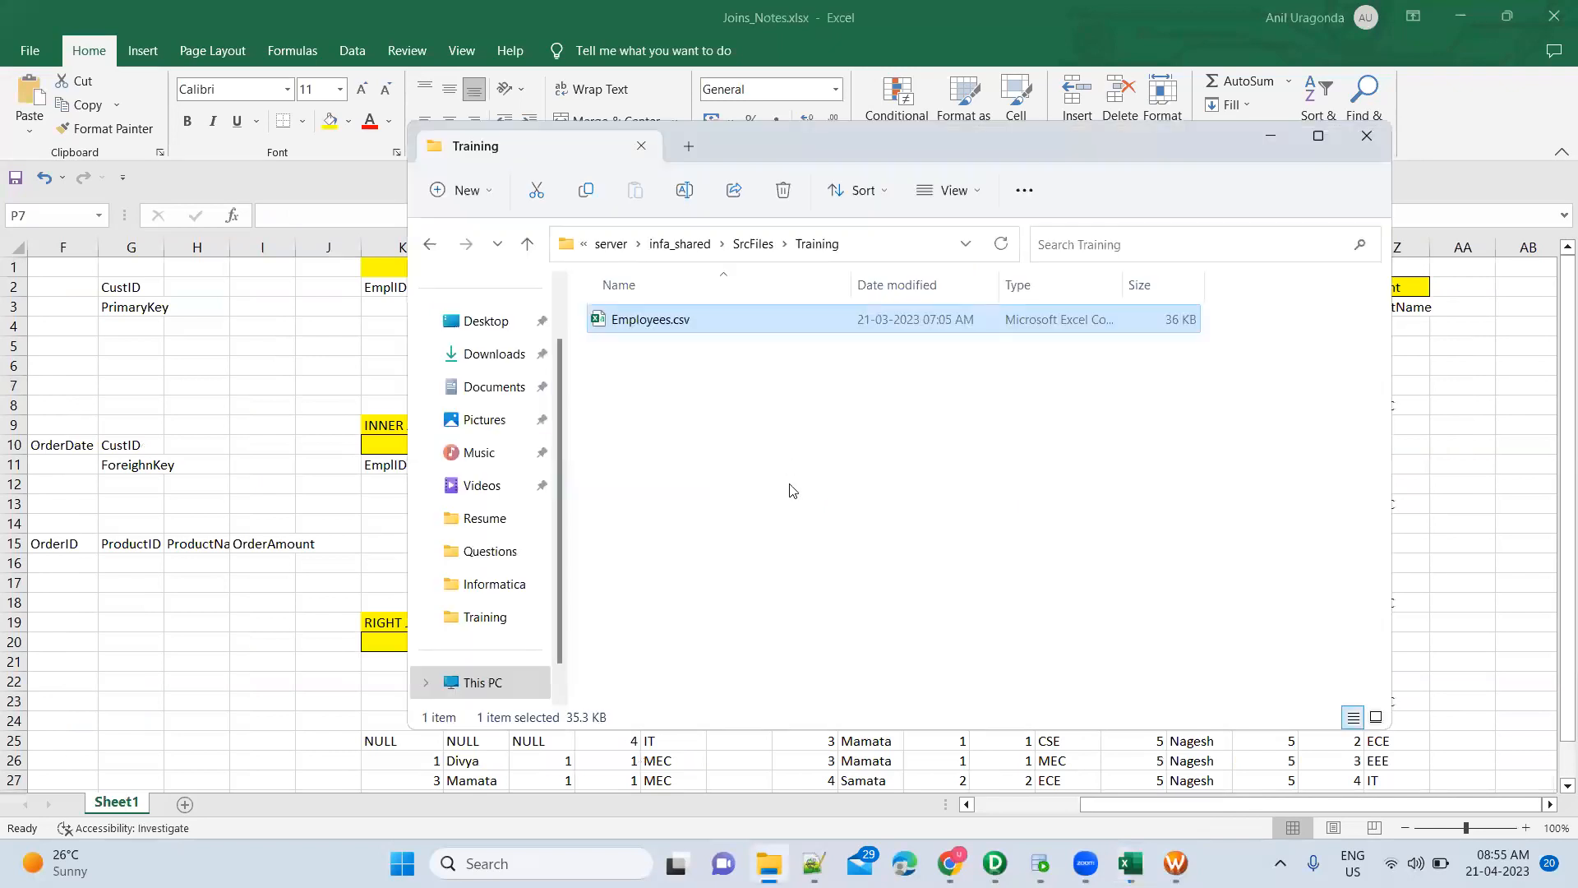
pyautogui.hotkey('shift', 'Delete')
# Confirm the permanent deletion of Employees.csv and open a new File Explorer window
pyautogui.press('Return')
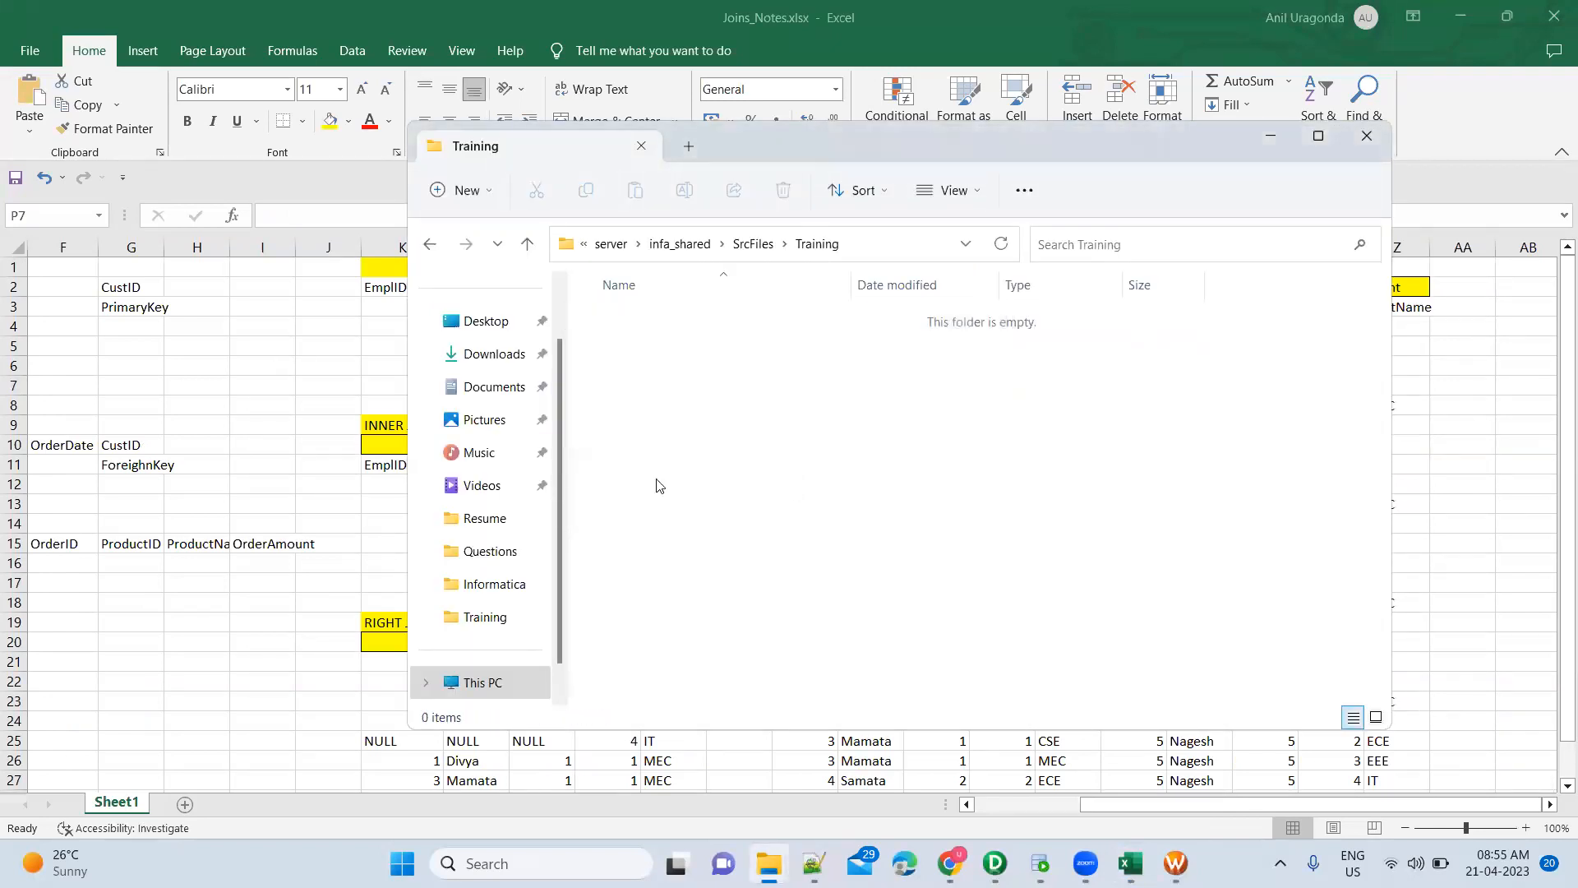
pyautogui.press('super+e')
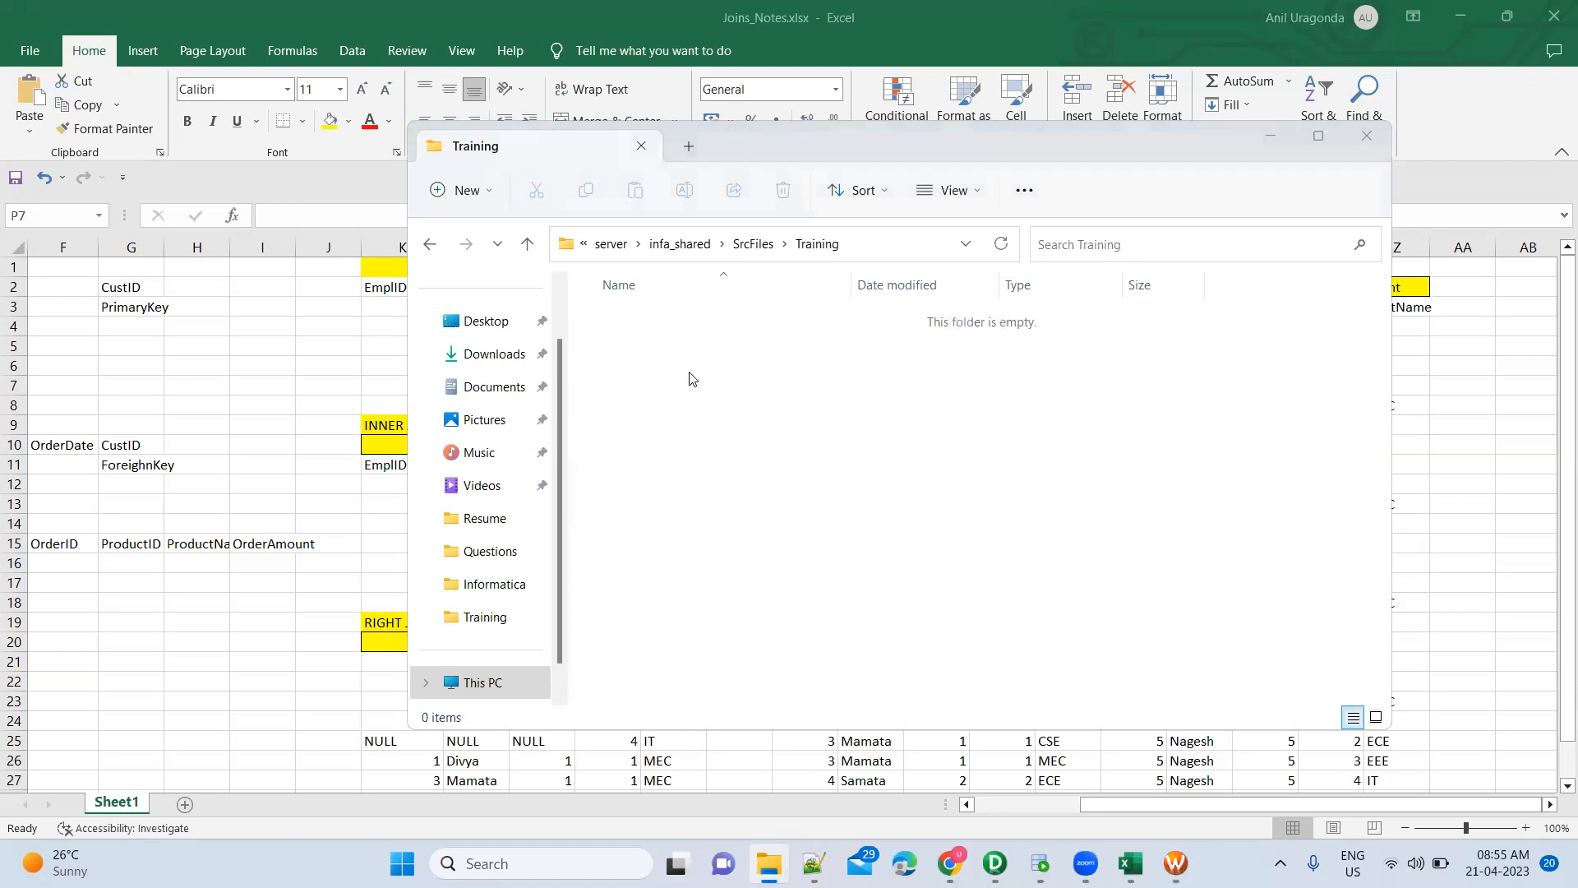
pyautogui.scroll(-3, 789, 670)
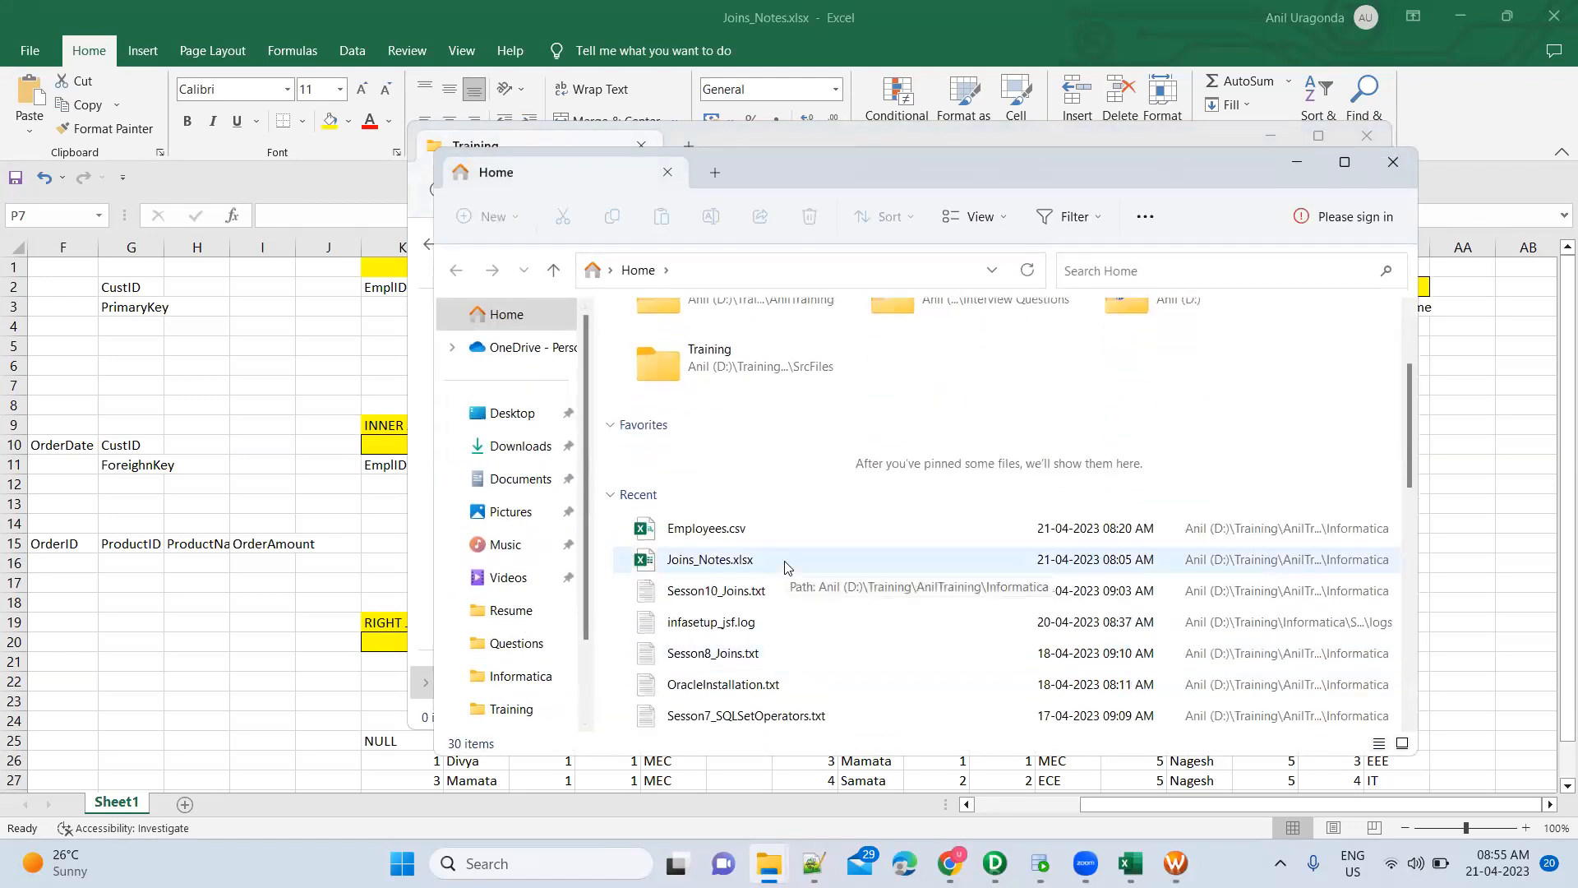
pyautogui.scroll(-3, 785, 567)
pyautogui.scroll(-3, 785, 567)
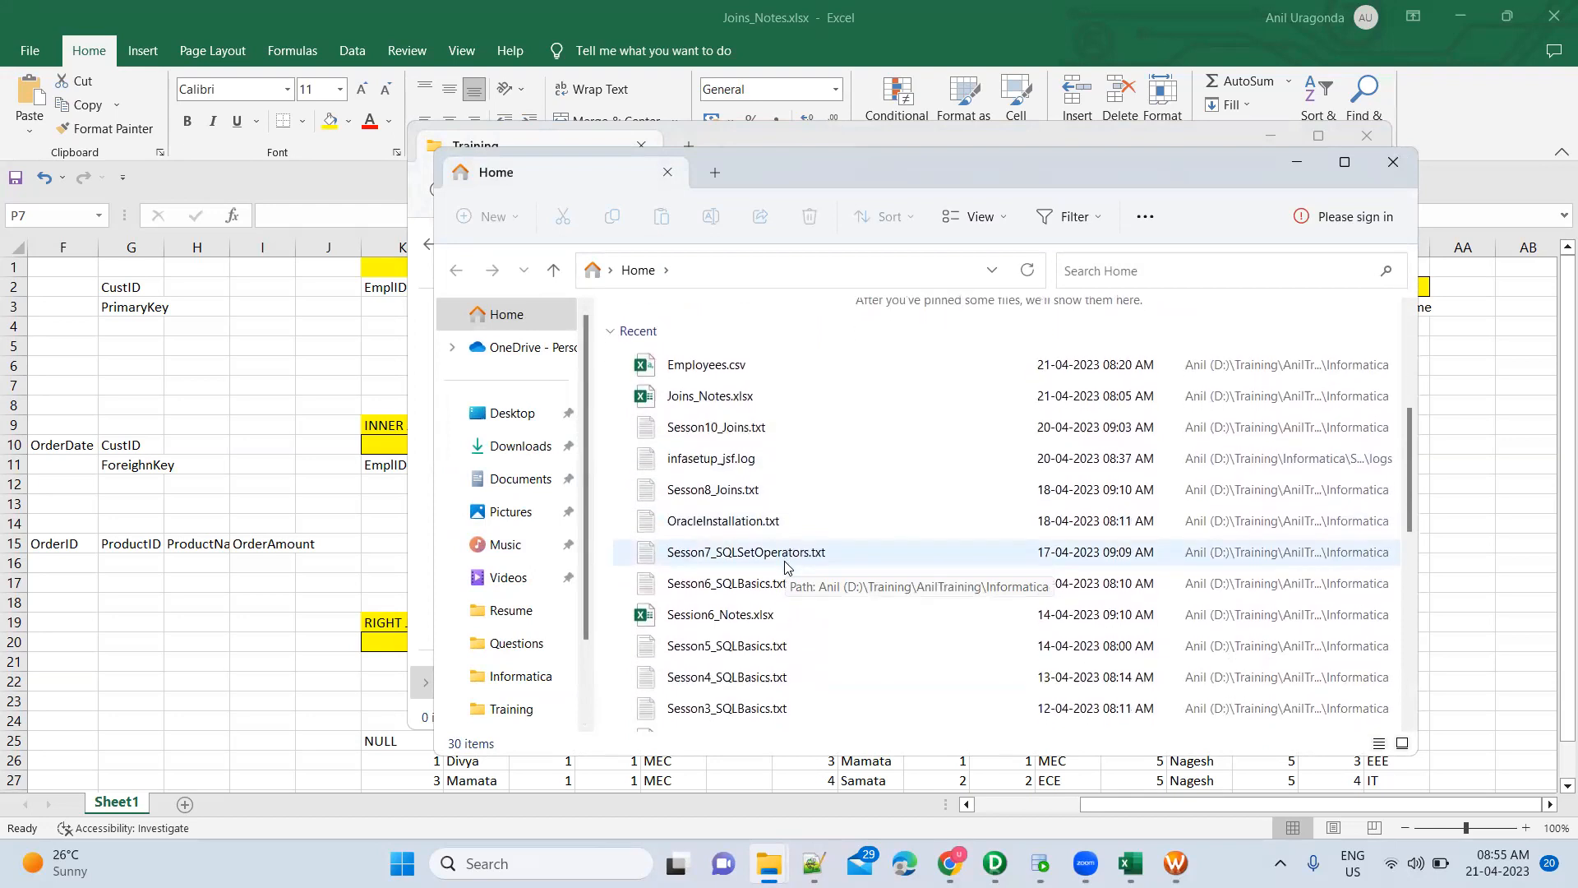
pyautogui.scroll(-2, 785, 568)
pyautogui.scroll(3, 781, 535)
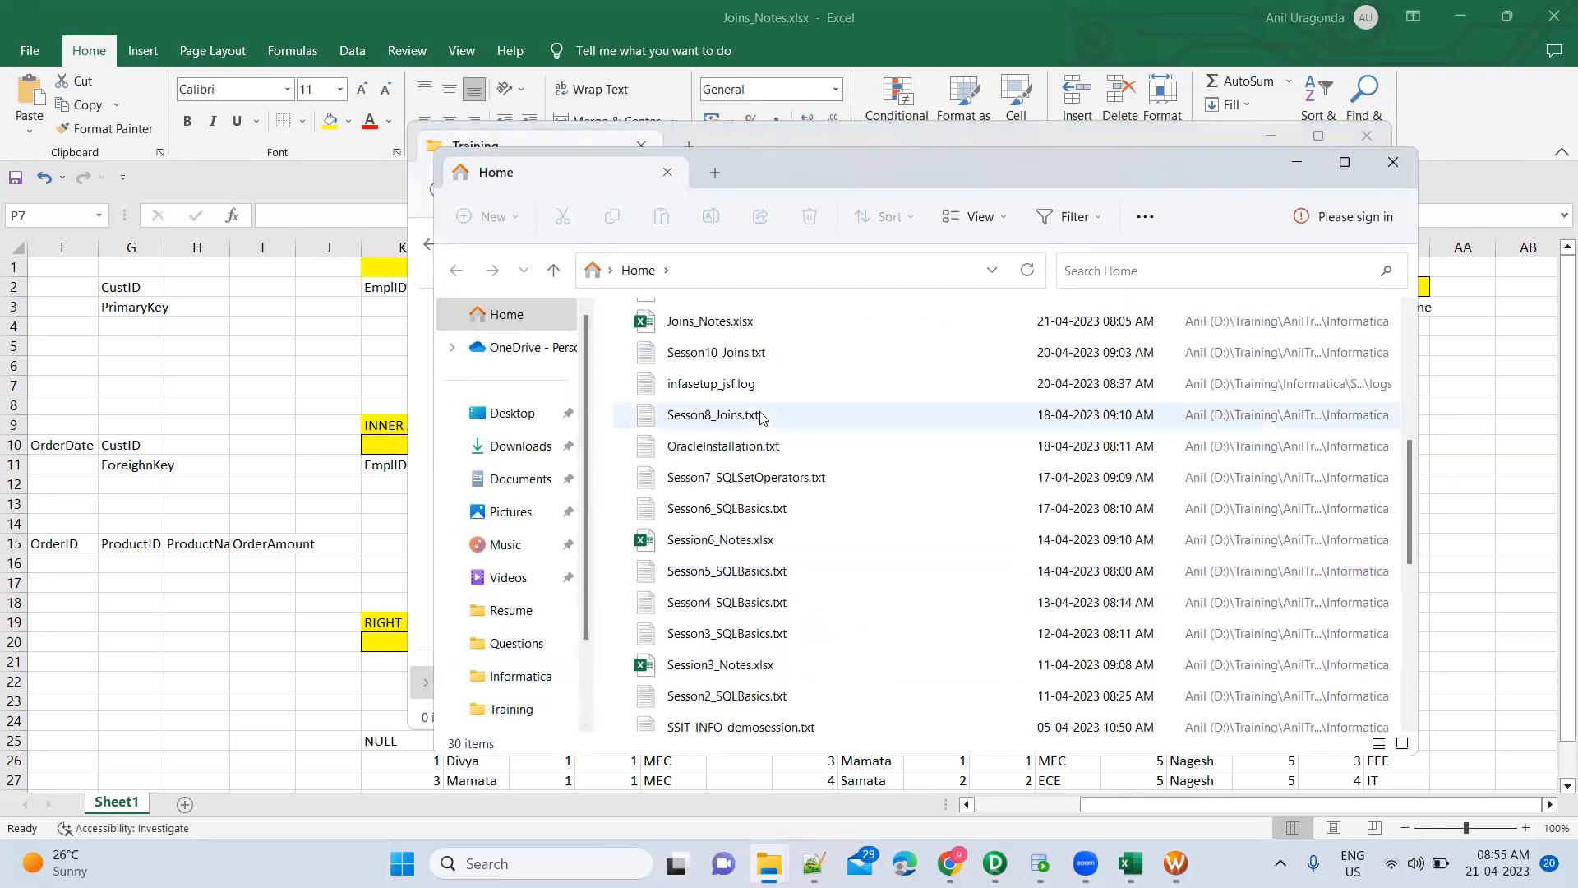
pyautogui.scroll(5, 801, 527)
# Find the original Employees.csv in the training Informatica folder, check its Salary values, and close it
pyautogui.doubleClick(771, 571)
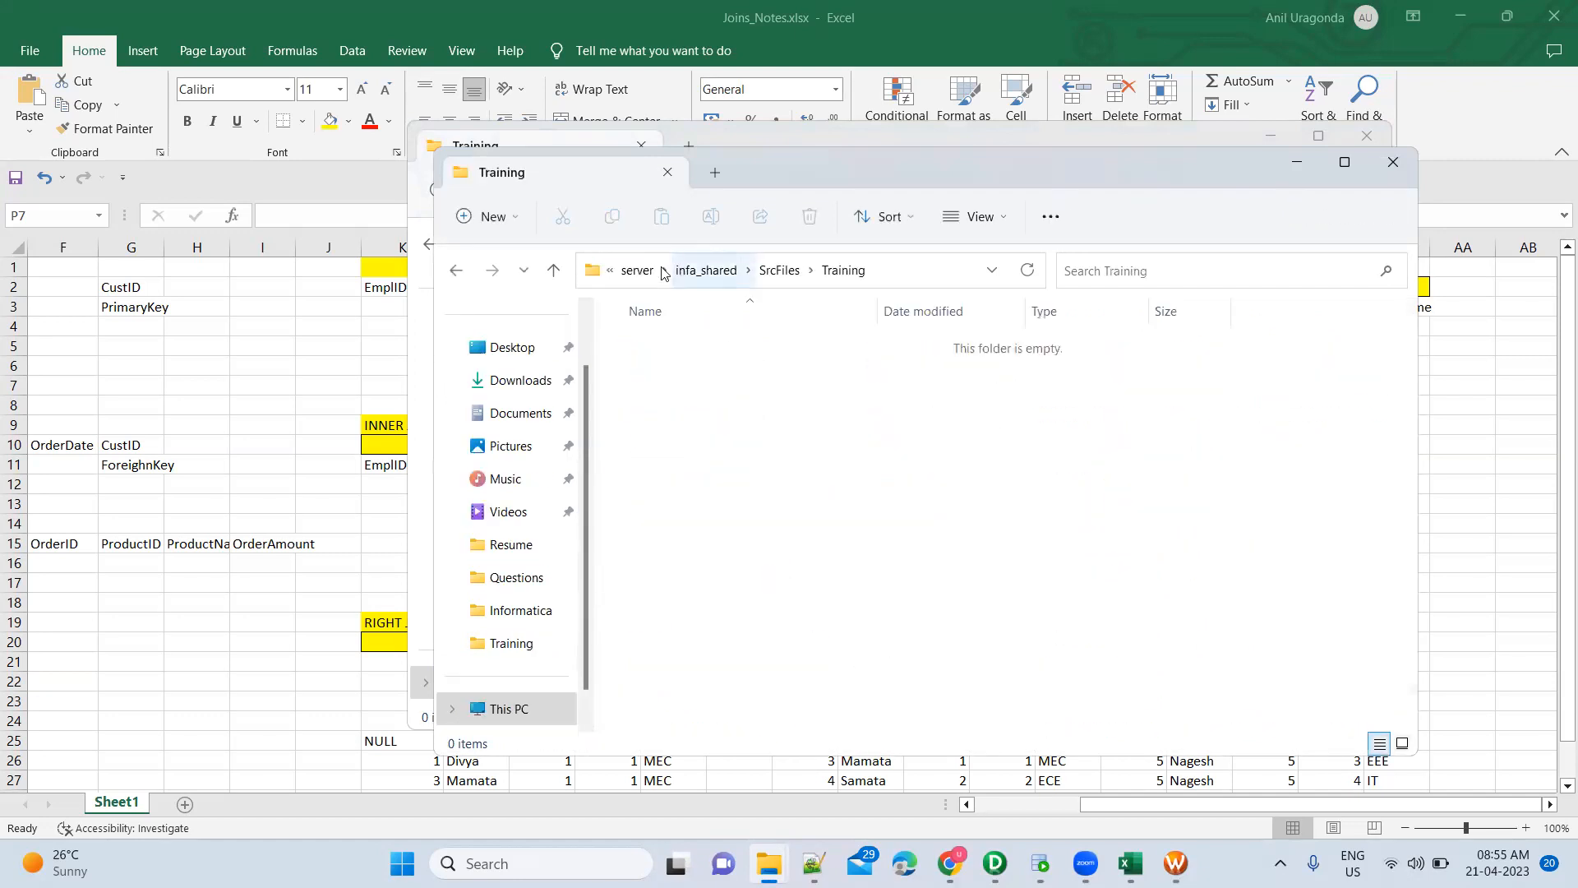
pyautogui.click(638, 270)
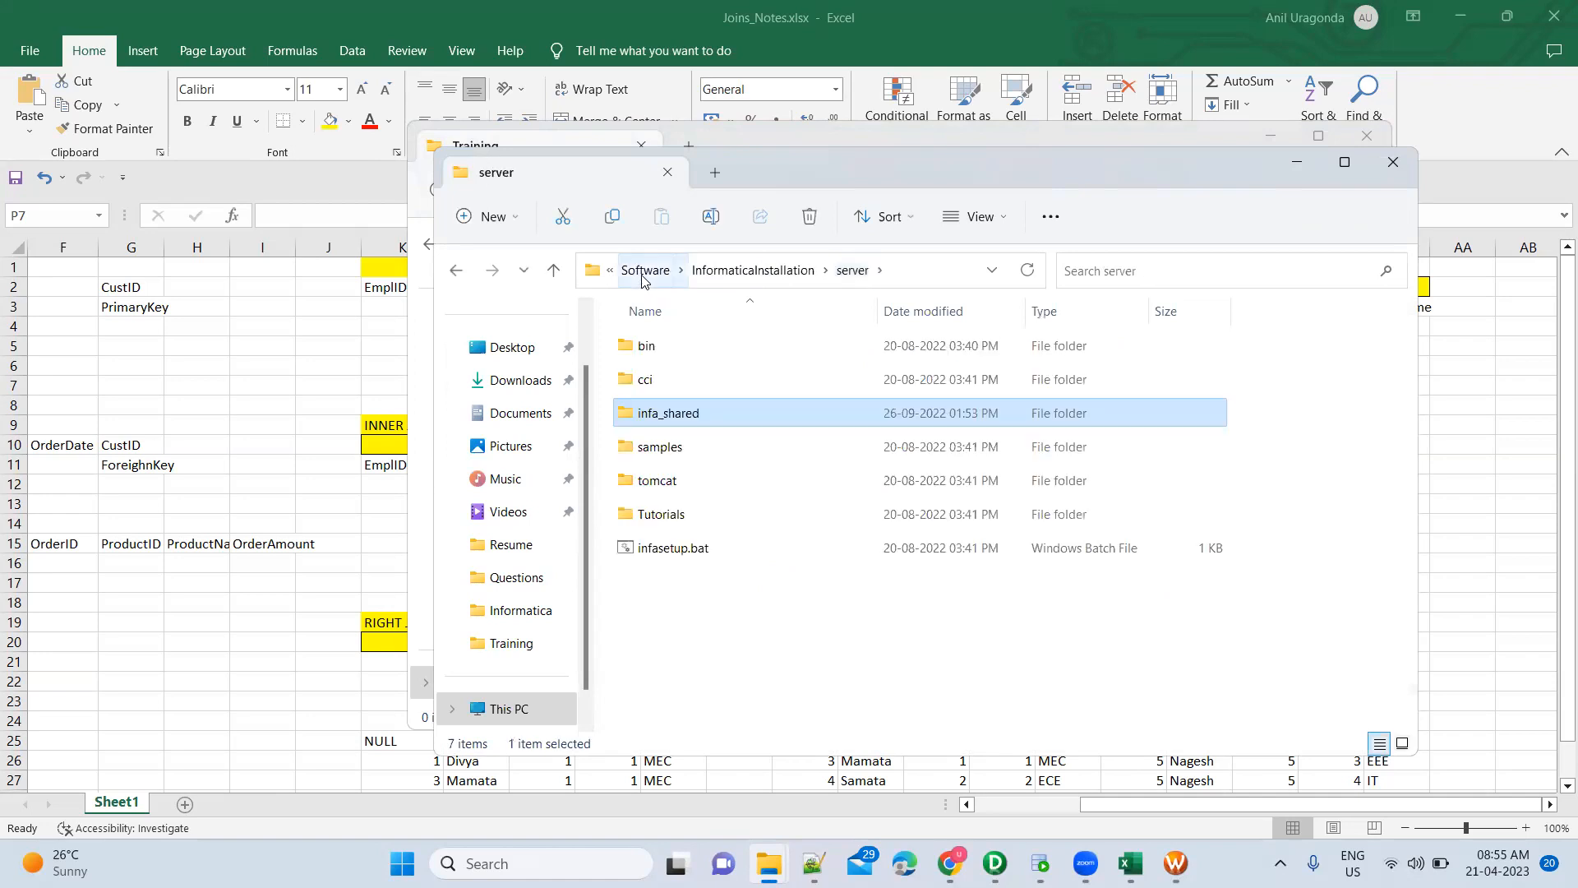
pyautogui.click(642, 270)
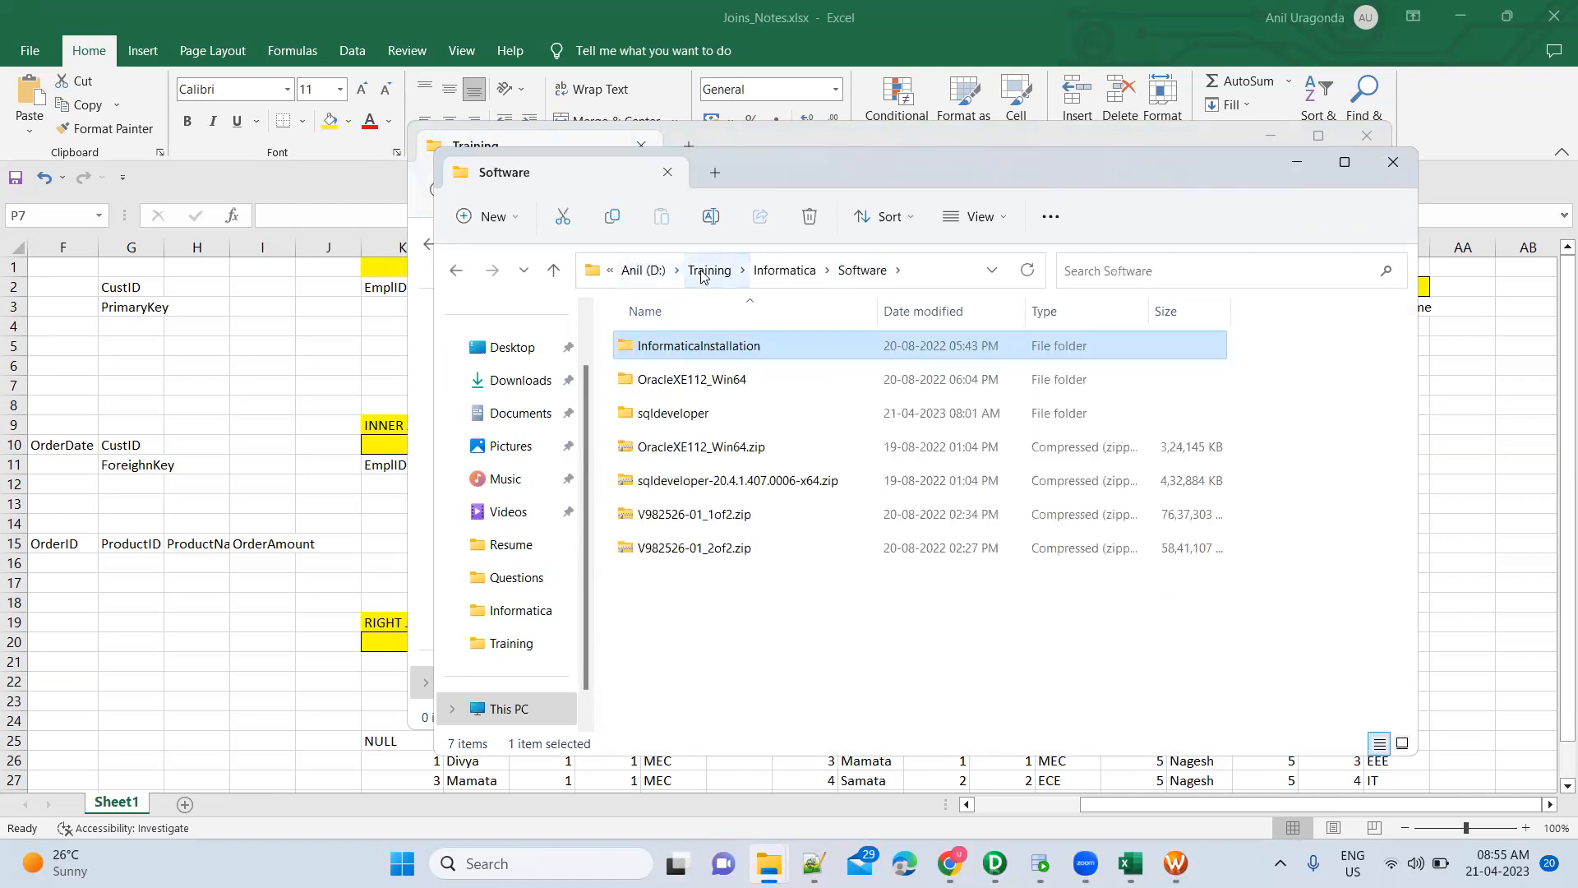
pyautogui.click(699, 276)
pyautogui.doubleClick(679, 348)
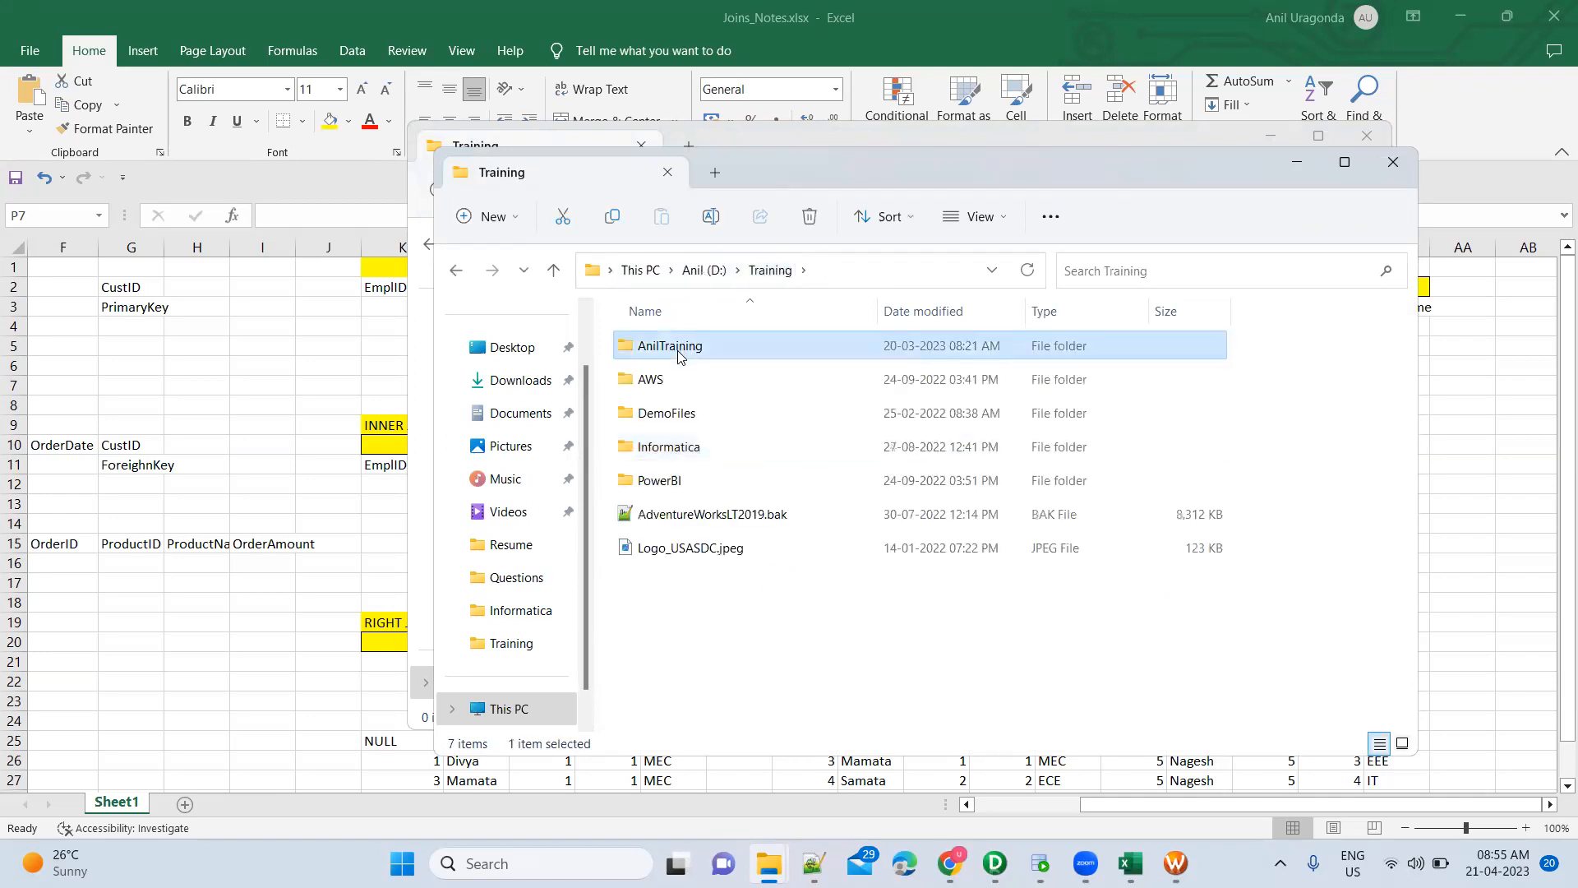
pyautogui.doubleClick(696, 382)
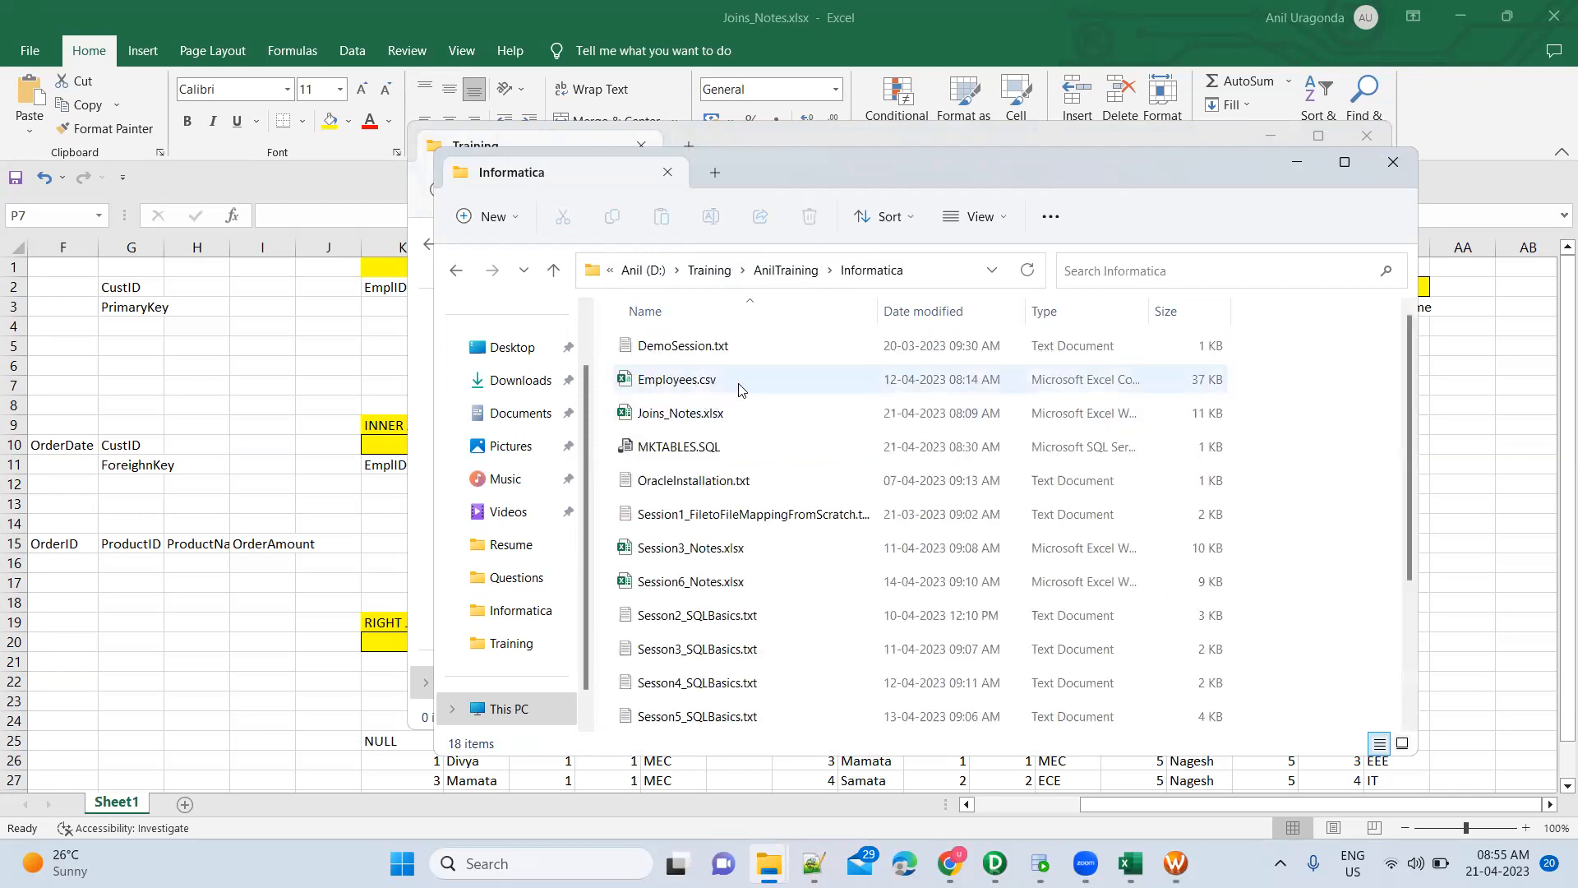
pyautogui.click(738, 389)
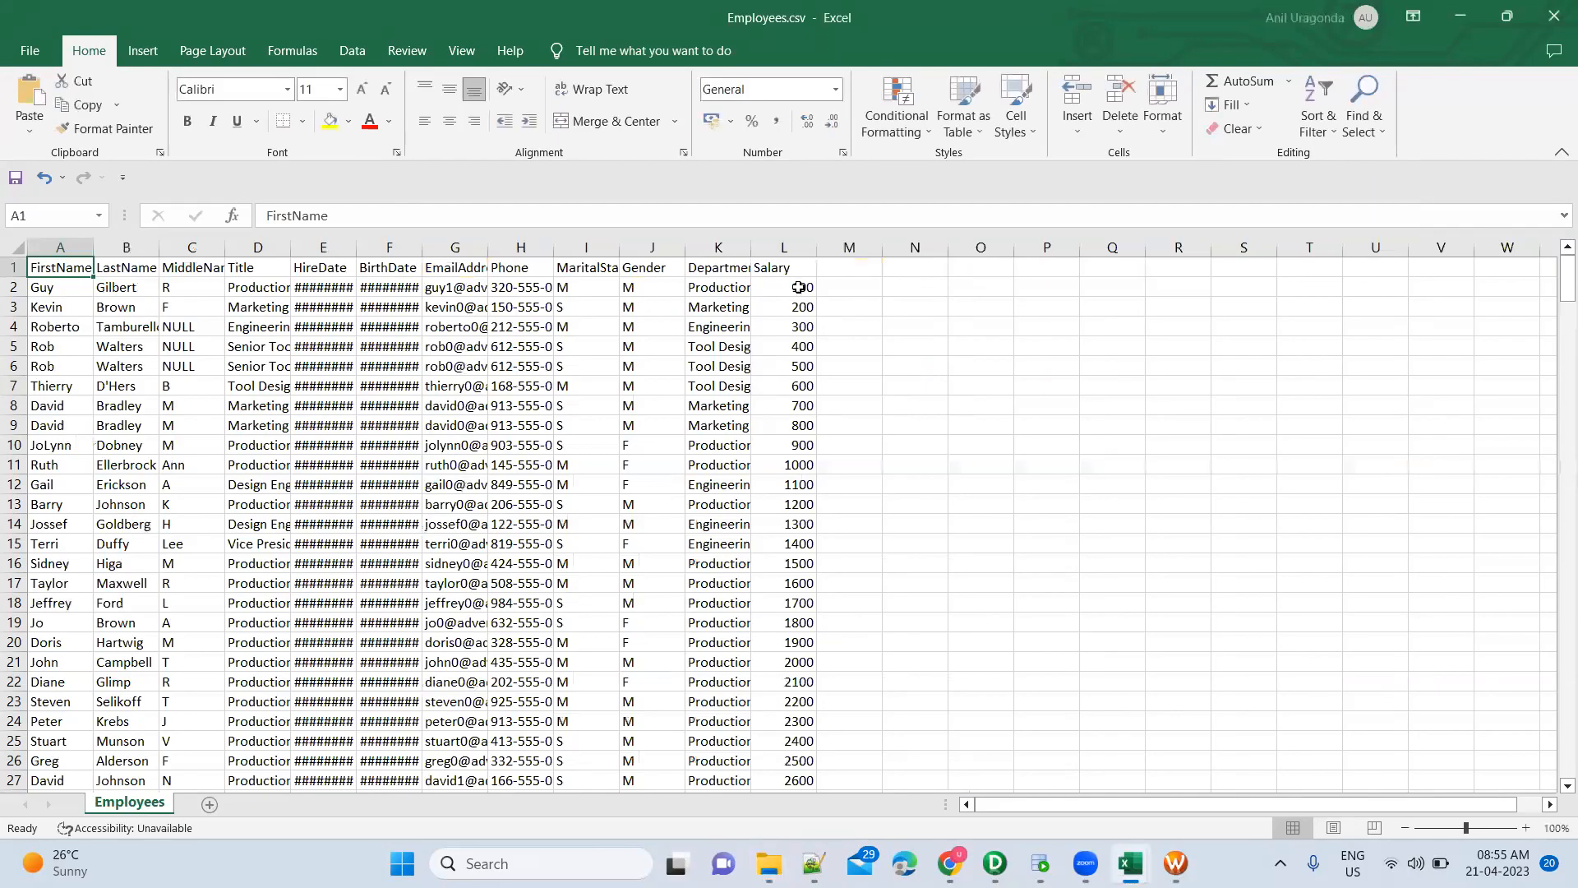
pyautogui.click(798, 287)
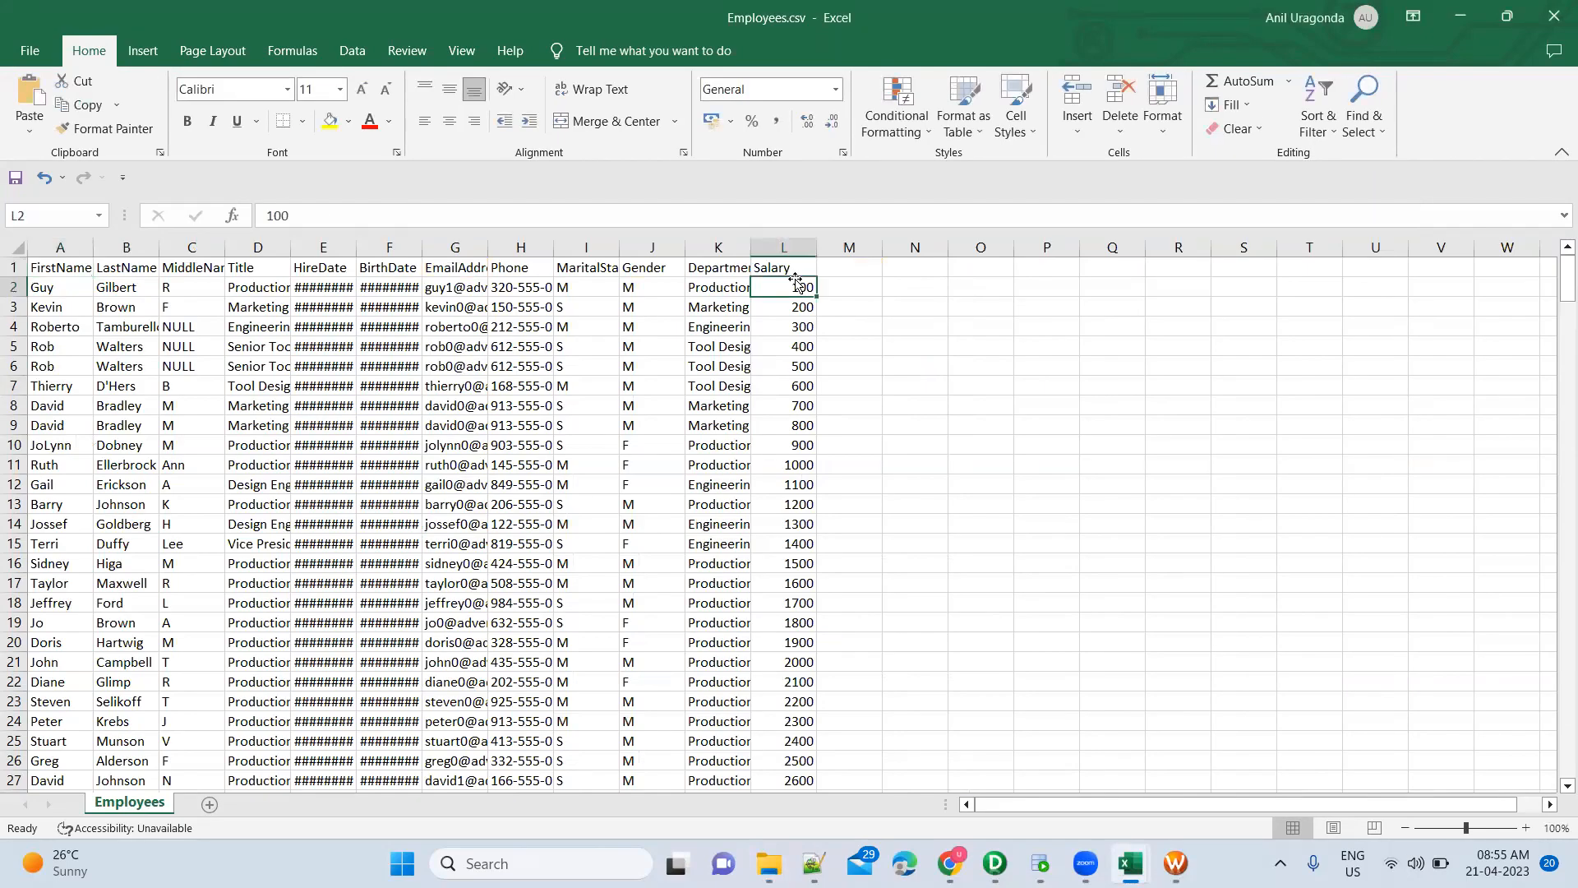
pyautogui.click(1554, 16)
pyautogui.click(768, 863)
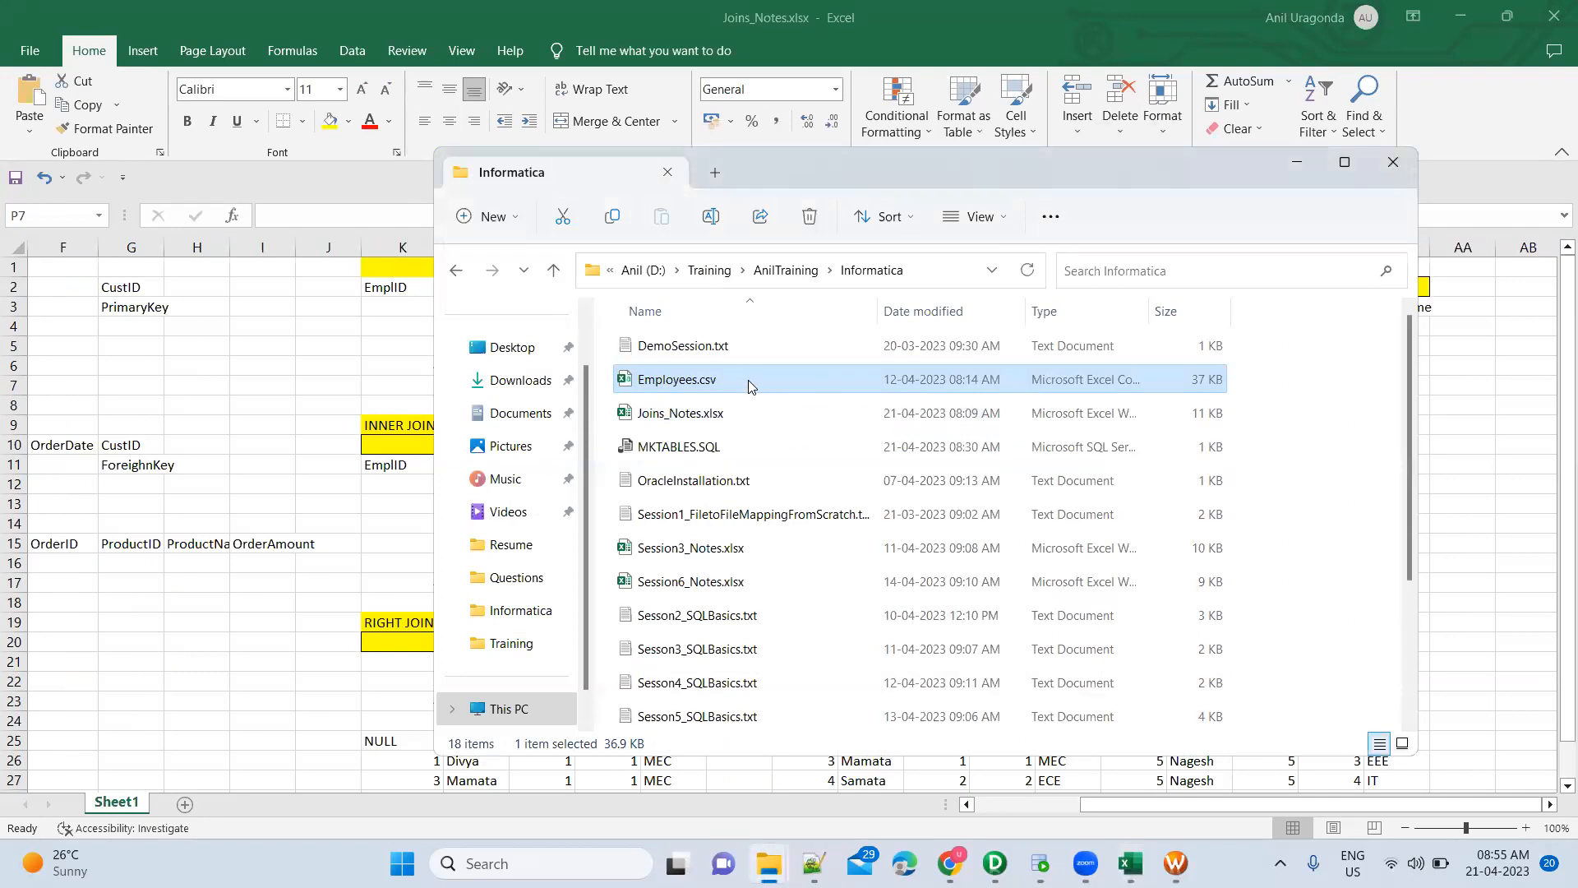
# Copy the original Employees.csv file
pyautogui.rightClick(753, 384)
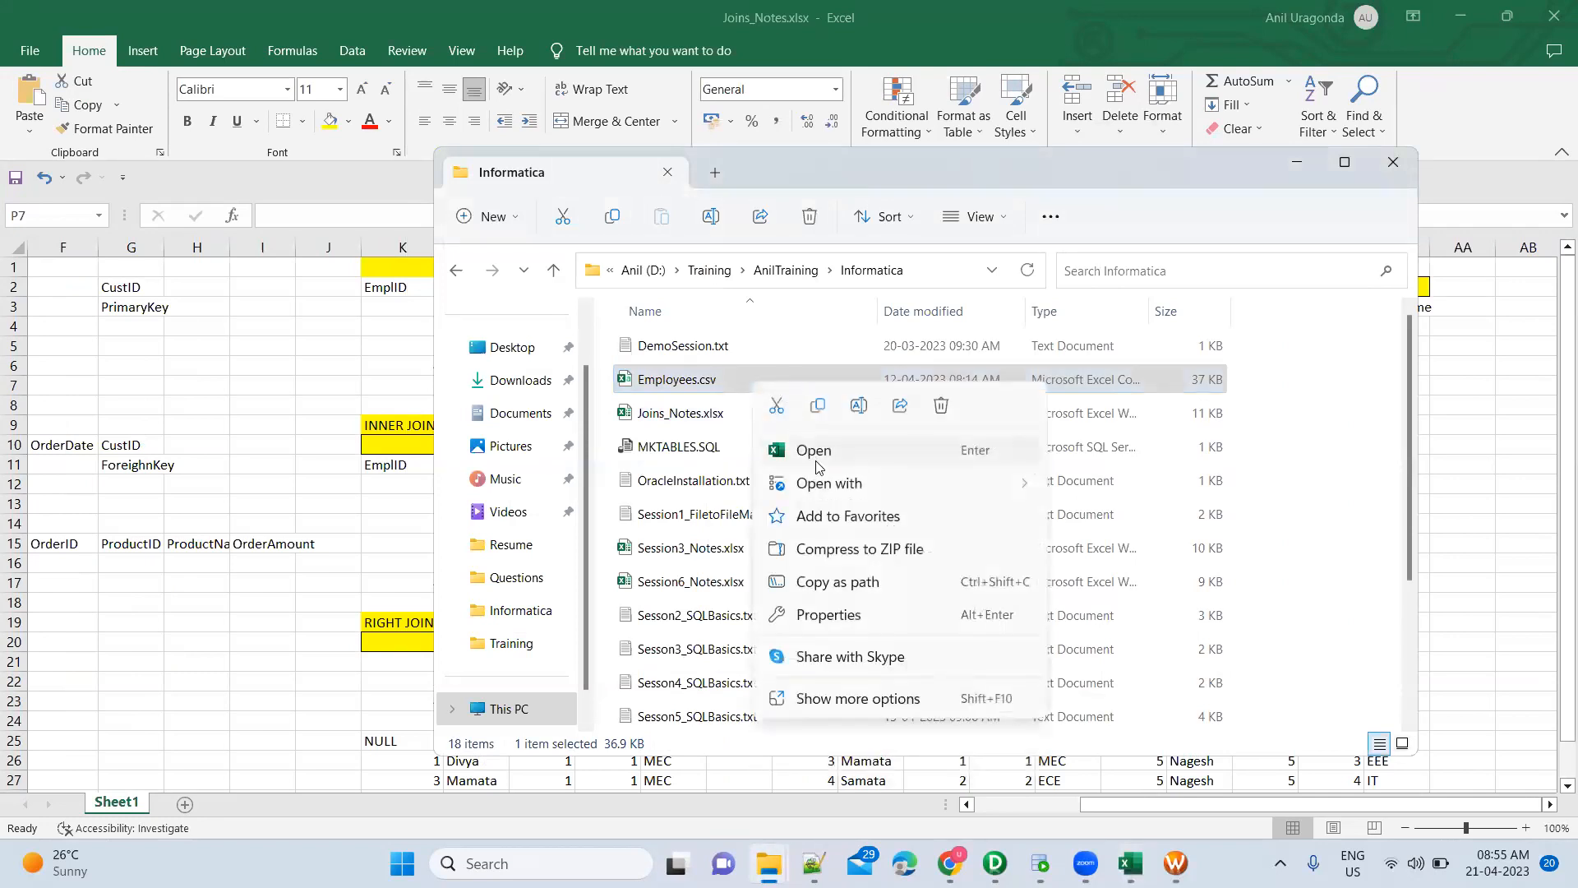
pyautogui.moveTo(822, 477)
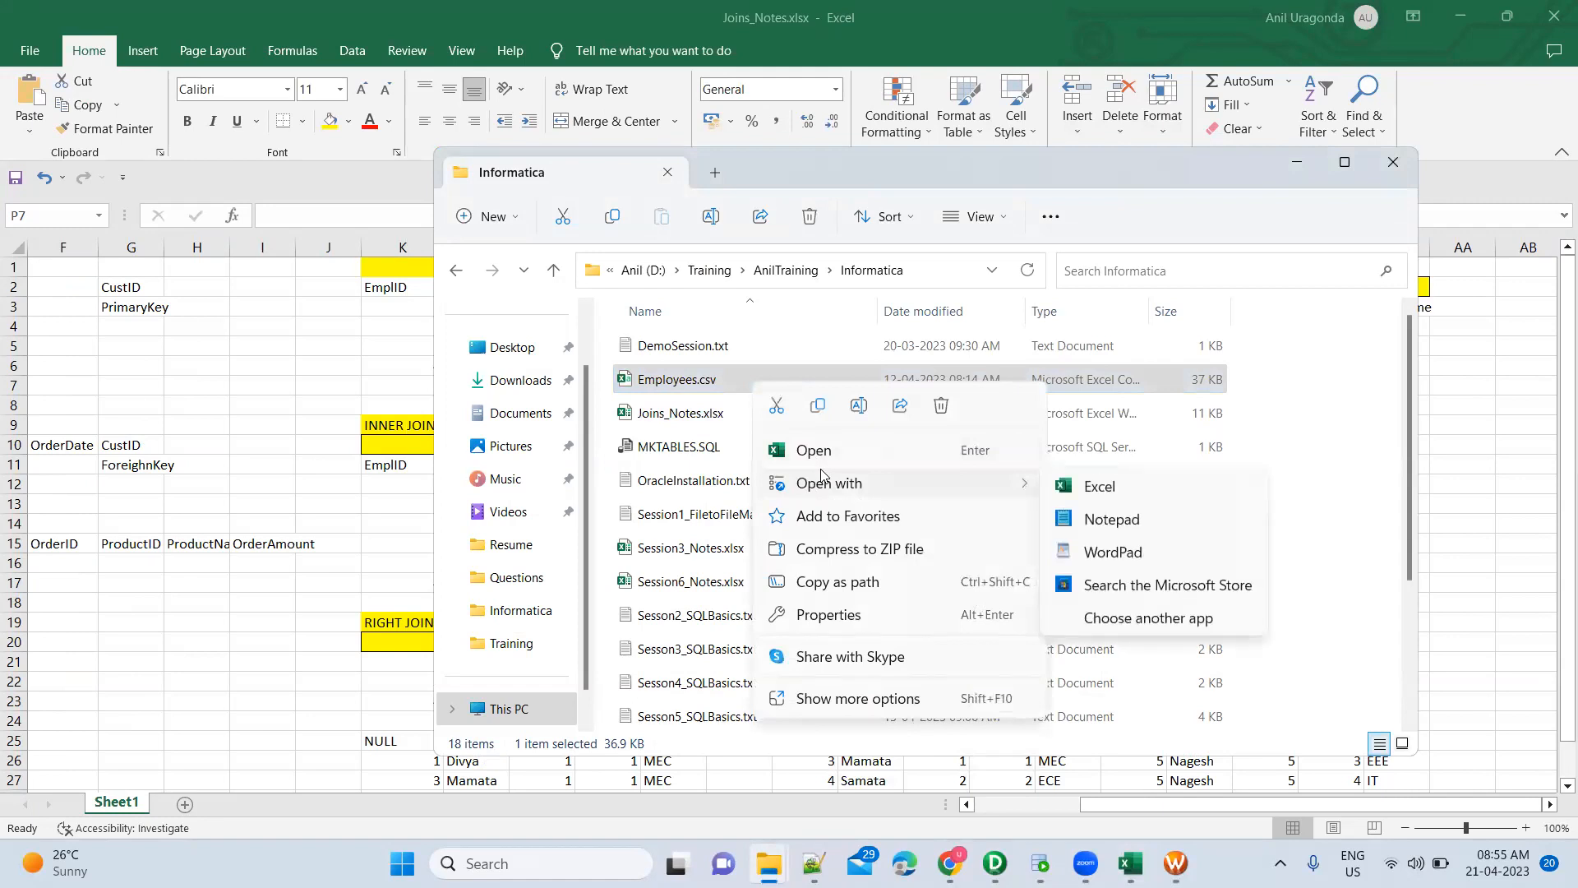
pyautogui.click(848, 700)
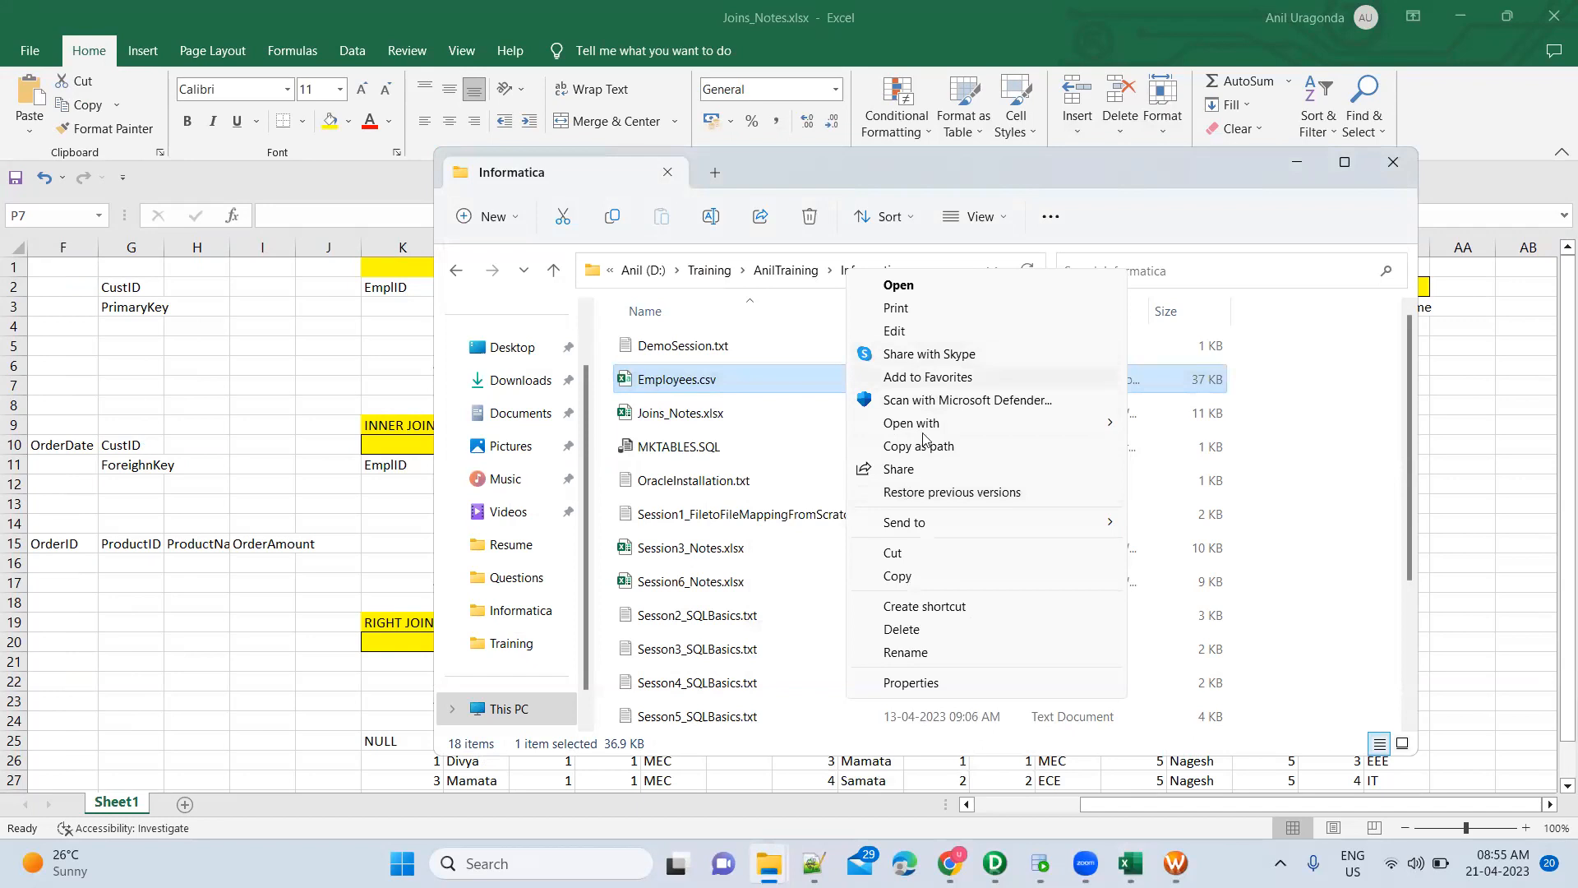
pyautogui.click(921, 585)
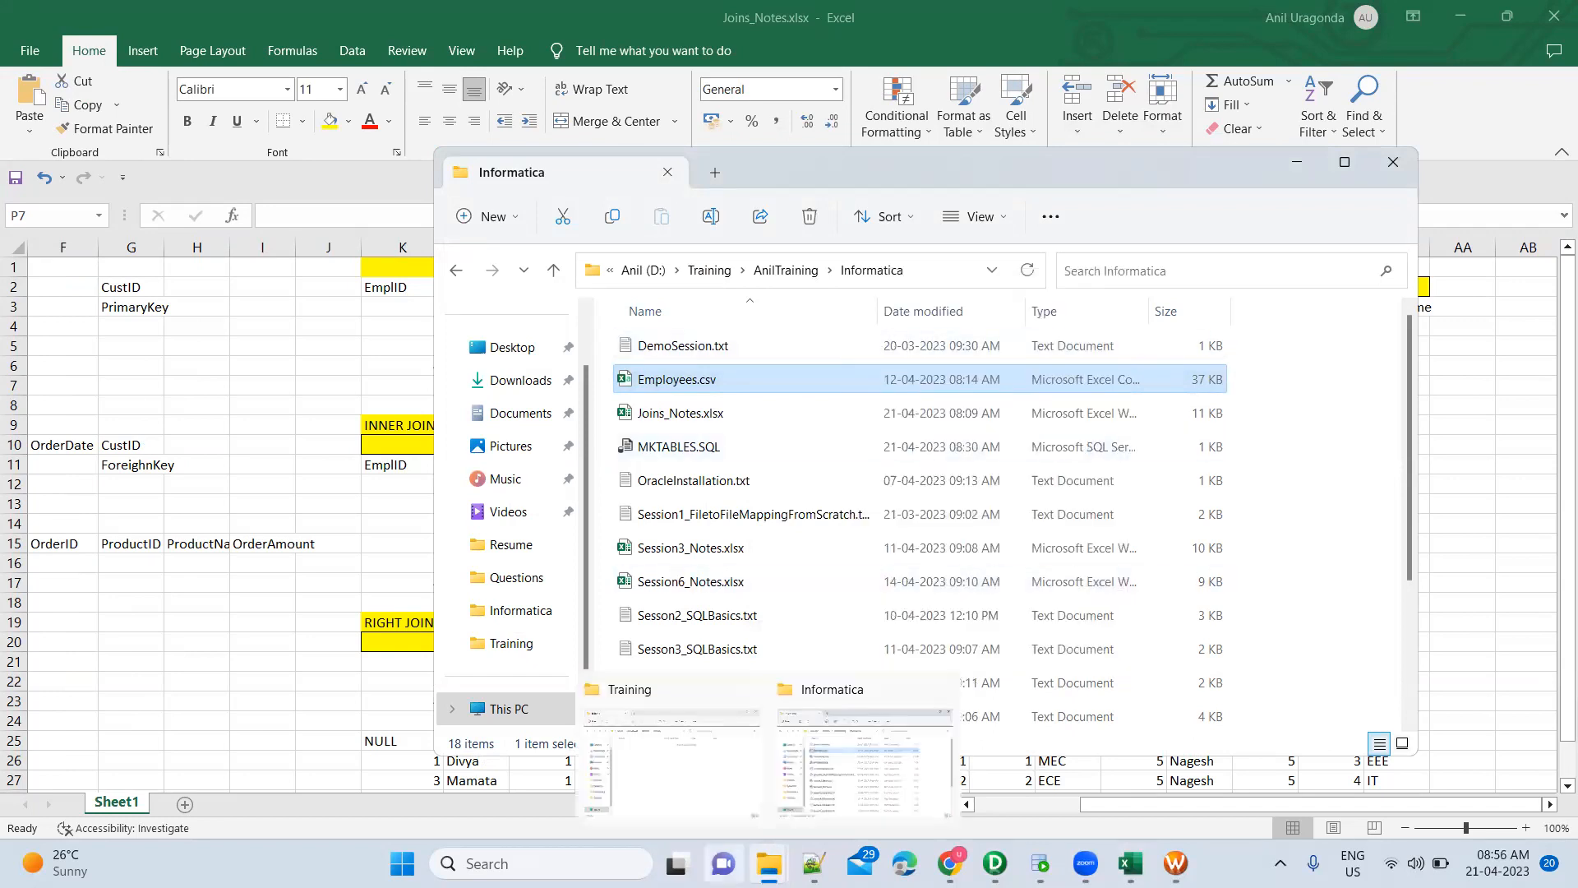
# Paste Employees.csv into the empty infa_shared\SrcFiles\Training folder and return to Workflow Manager
pyautogui.moveTo(769, 863)
pyautogui.click(703, 758)
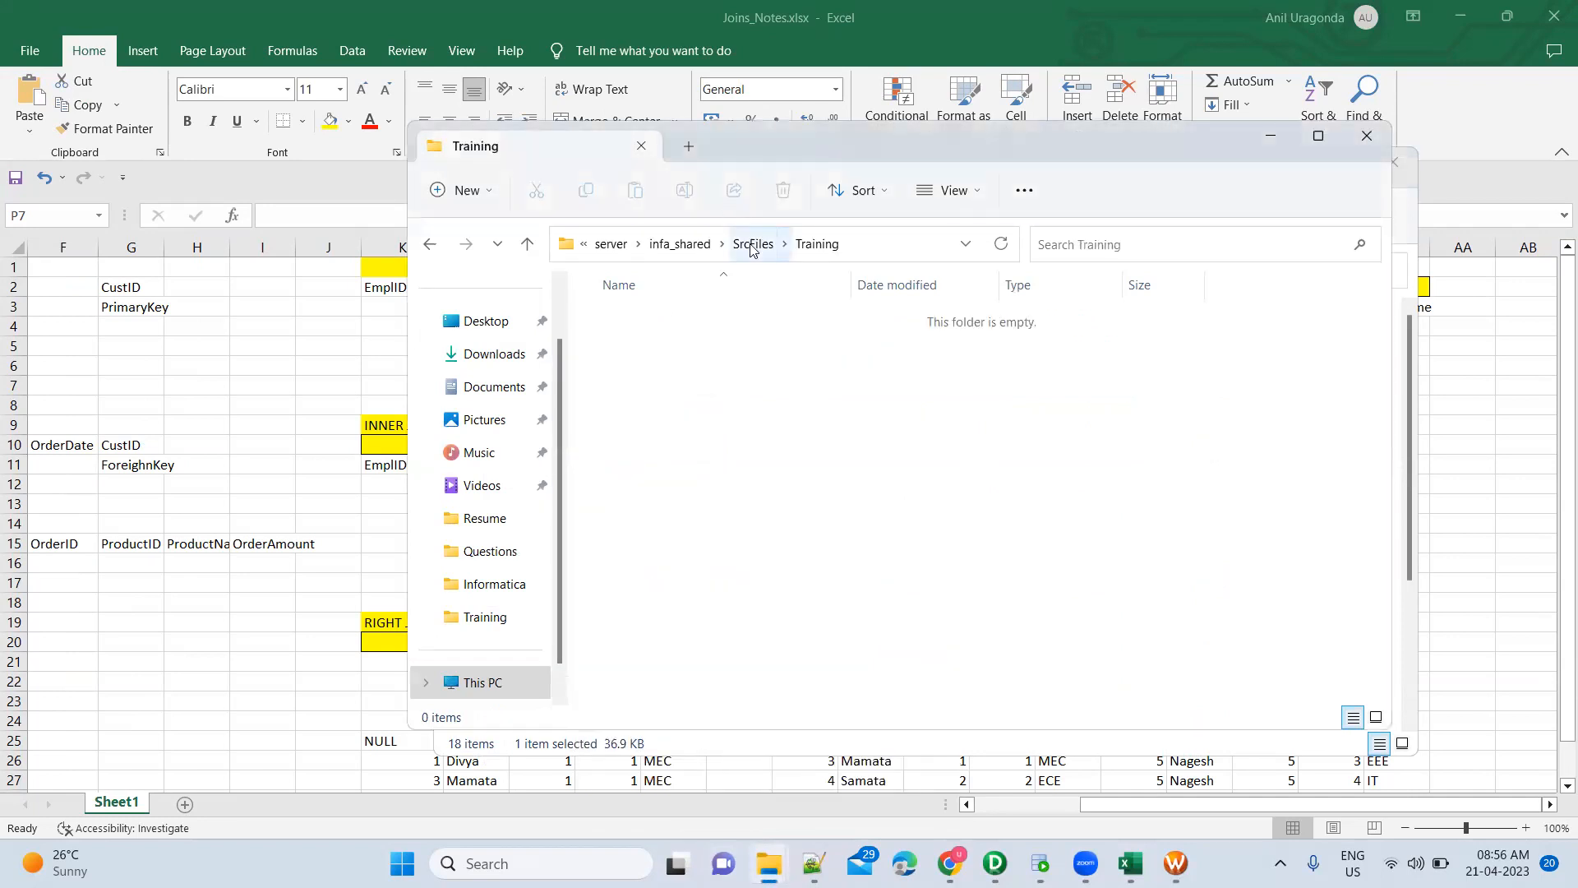
pyautogui.click(748, 250)
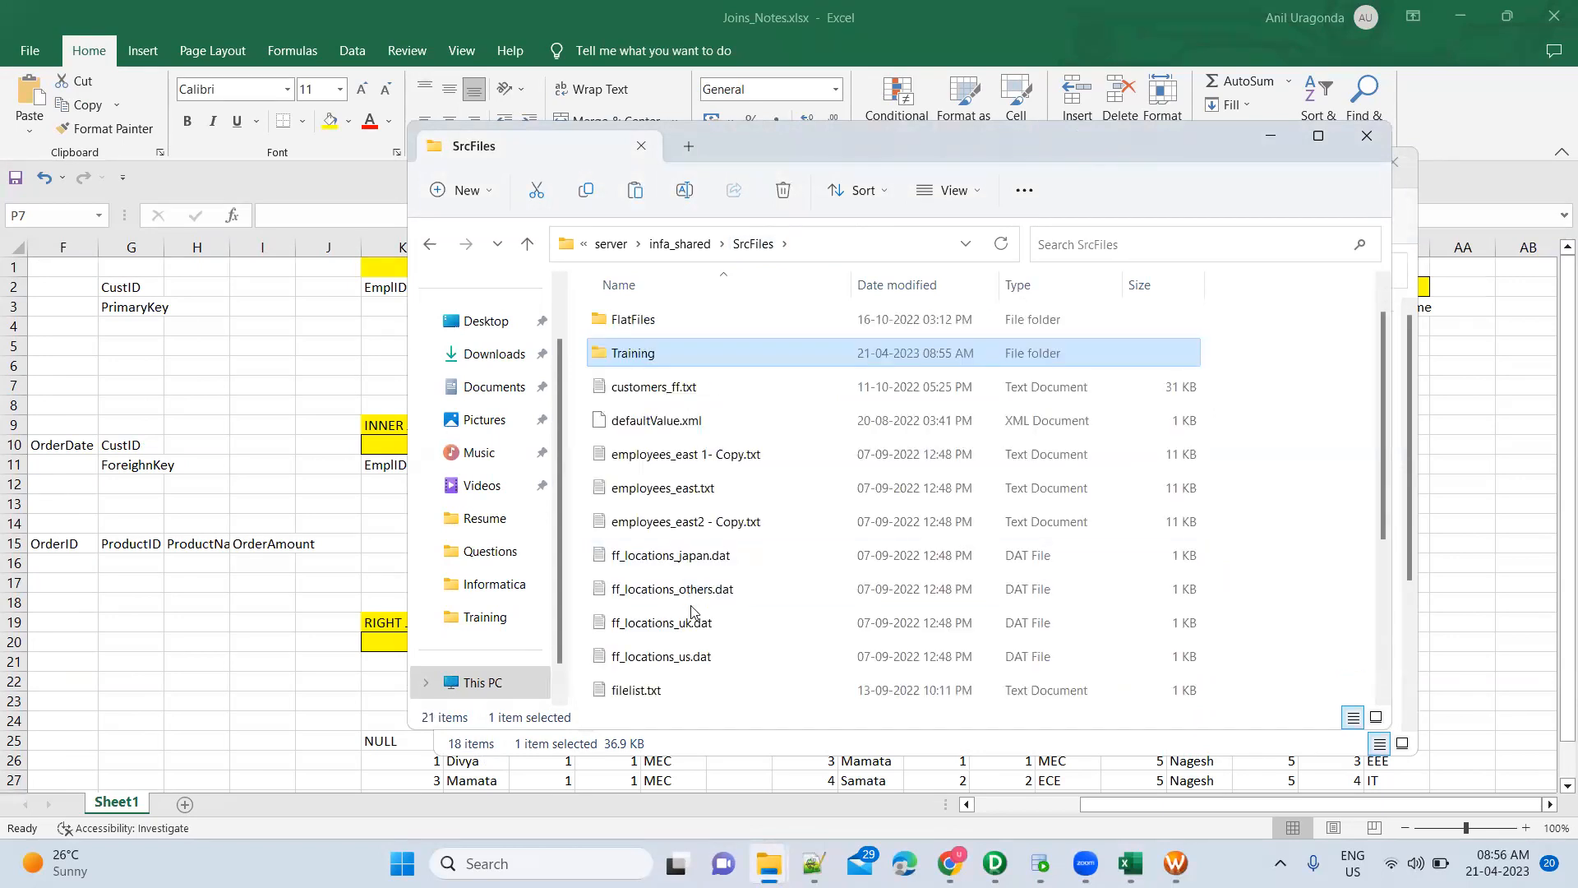
pyautogui.scroll(-3, 692, 602)
pyautogui.scroll(1, 691, 609)
pyautogui.scroll(2, 691, 610)
pyautogui.doubleClick(676, 355)
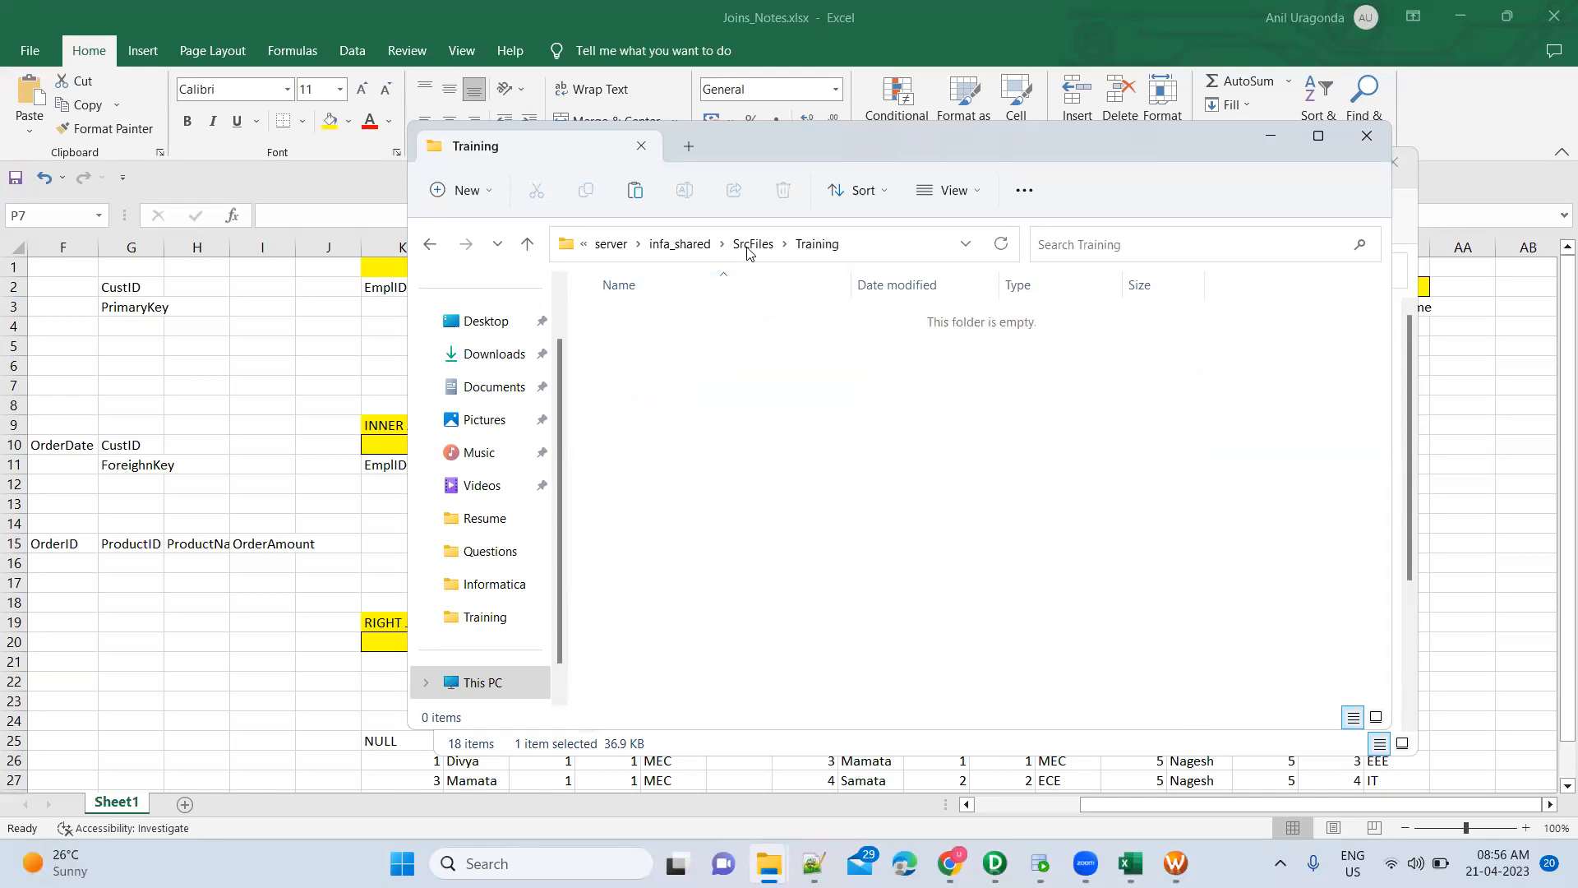
pyautogui.rightClick(735, 458)
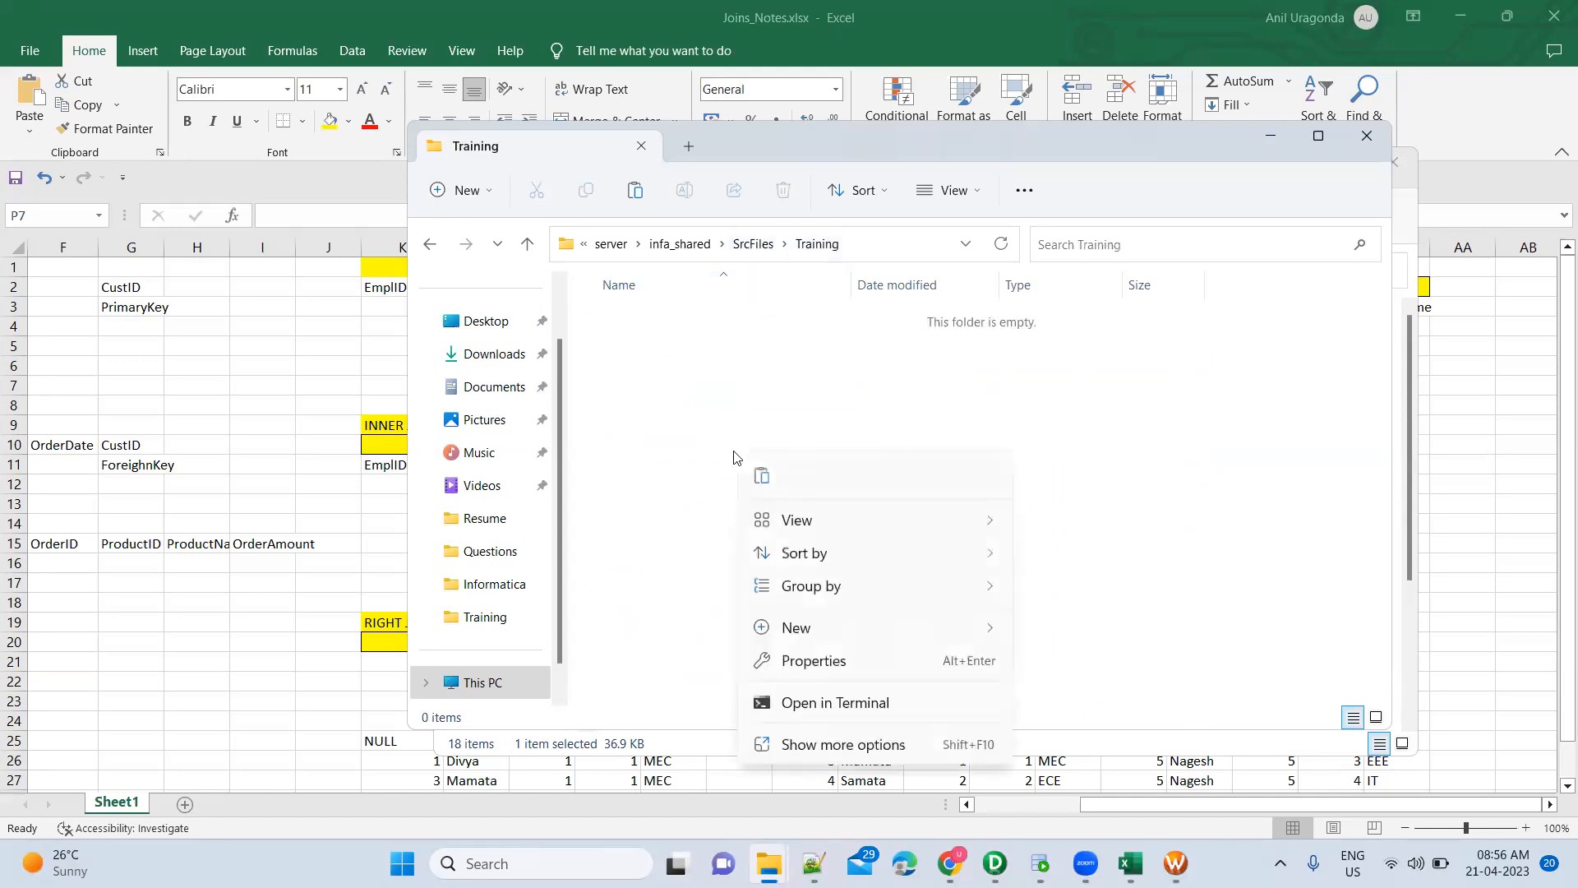
pyautogui.click(807, 746)
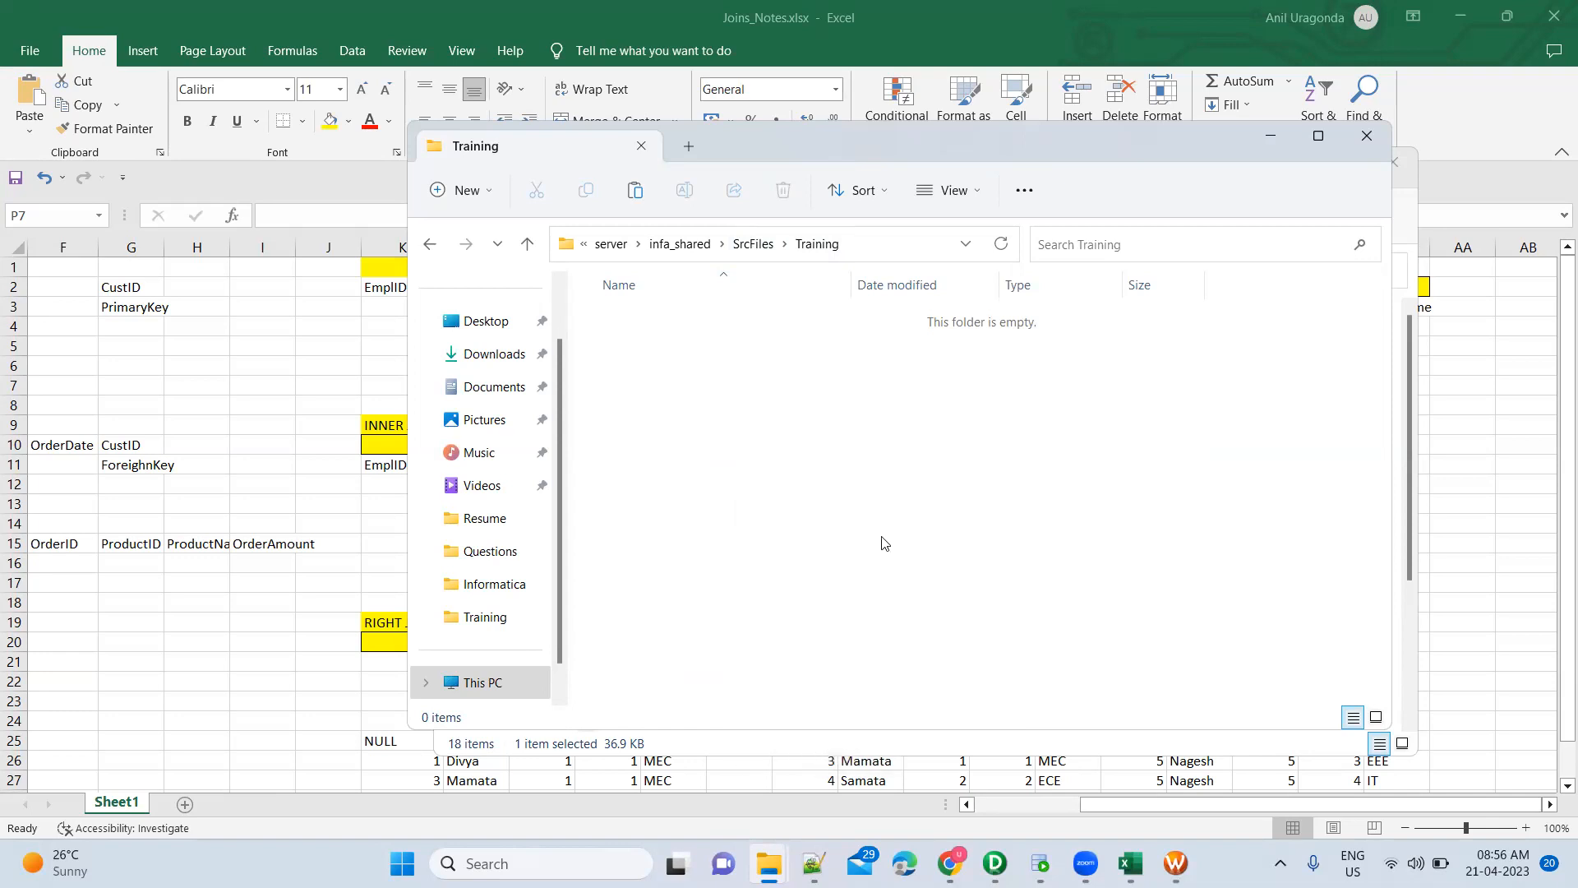
pyautogui.click(897, 588)
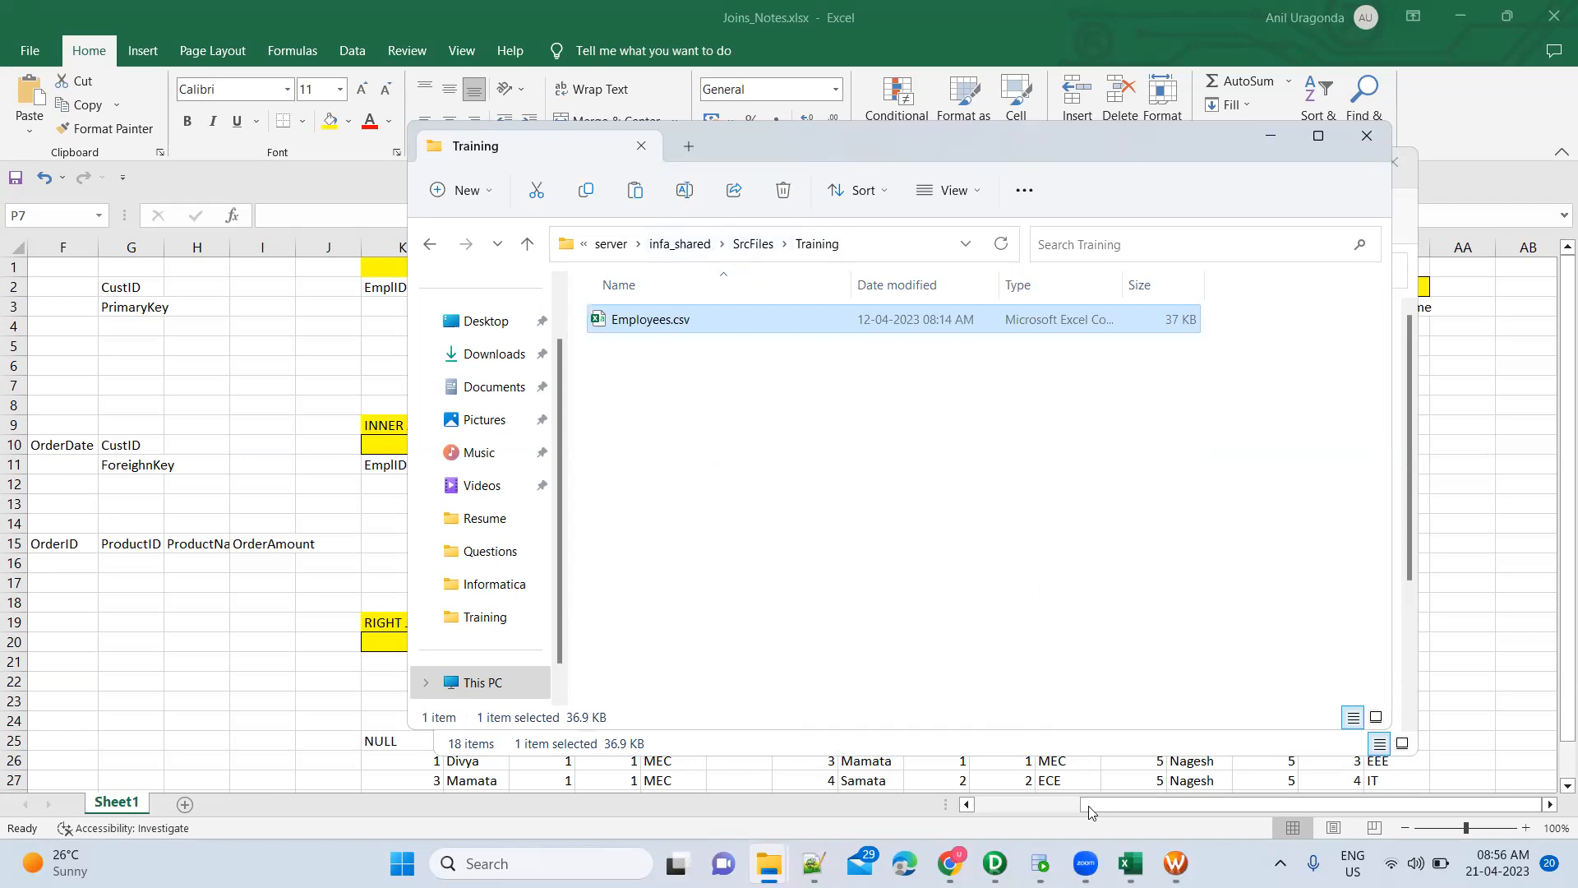
pyautogui.moveTo(1175, 864)
pyautogui.click(1120, 695)
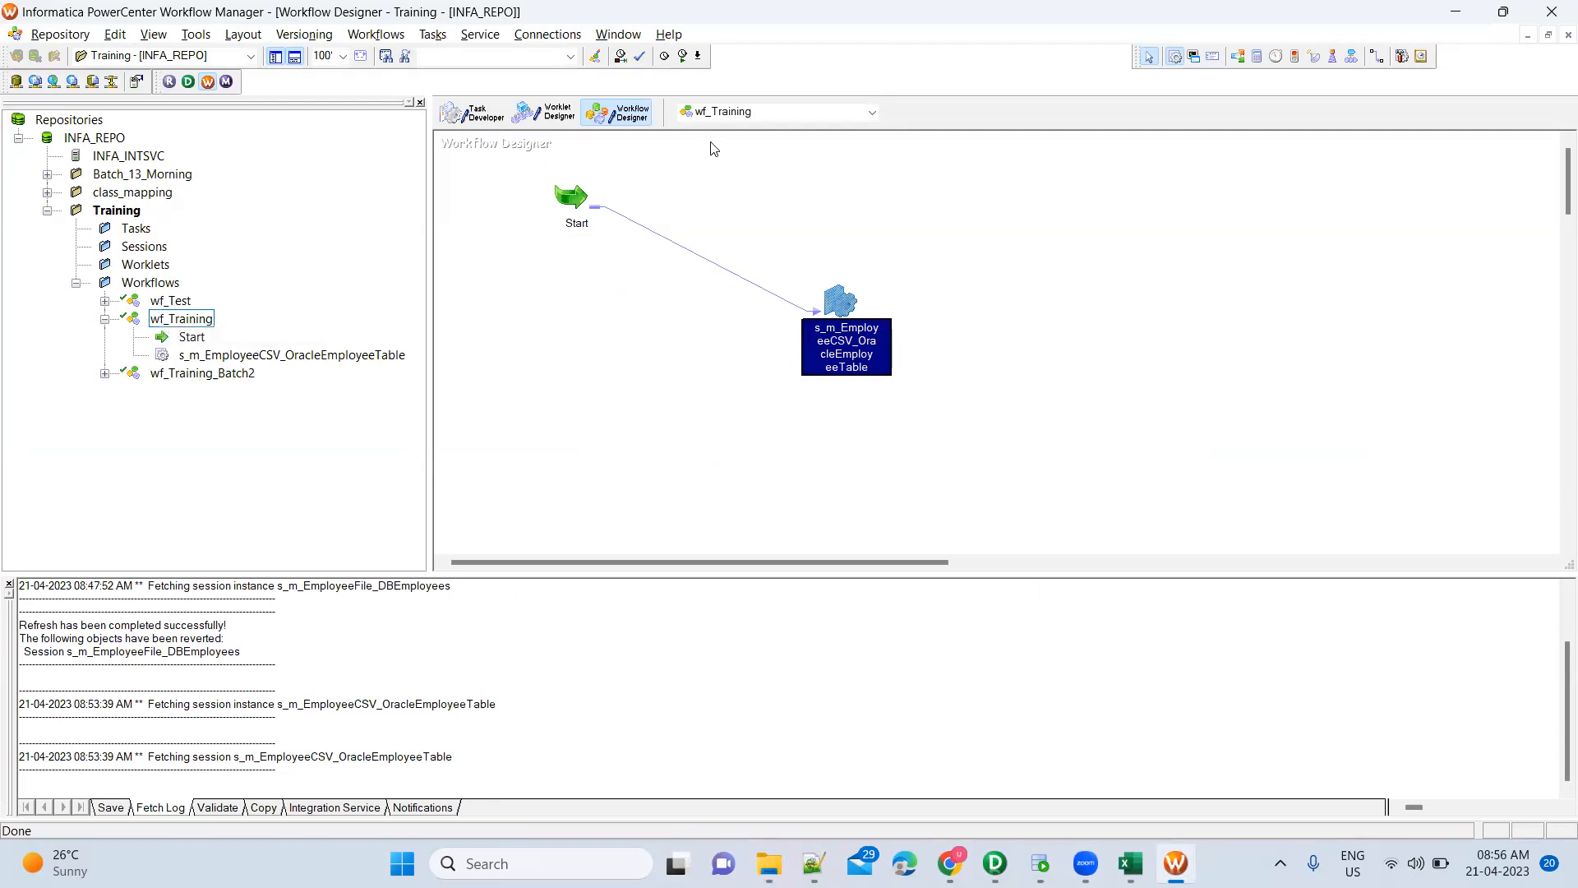
# Open wf_Training_Batch2 and review the SQ_Employees_FF source file directory and filename in its session
pyautogui.rightClick(238, 374)
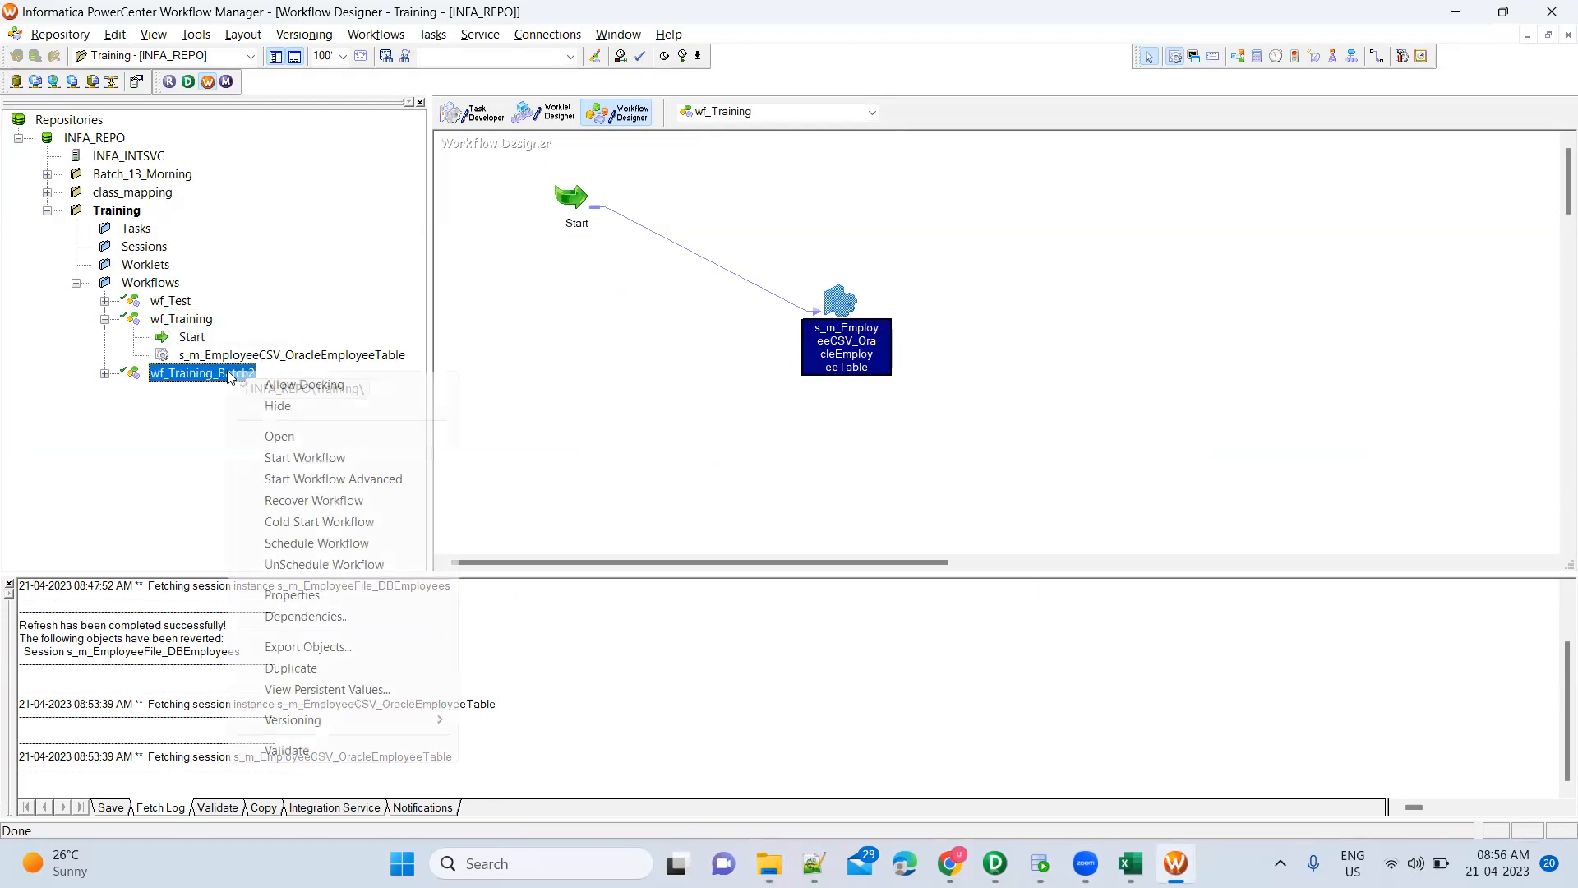
pyautogui.press('Return')
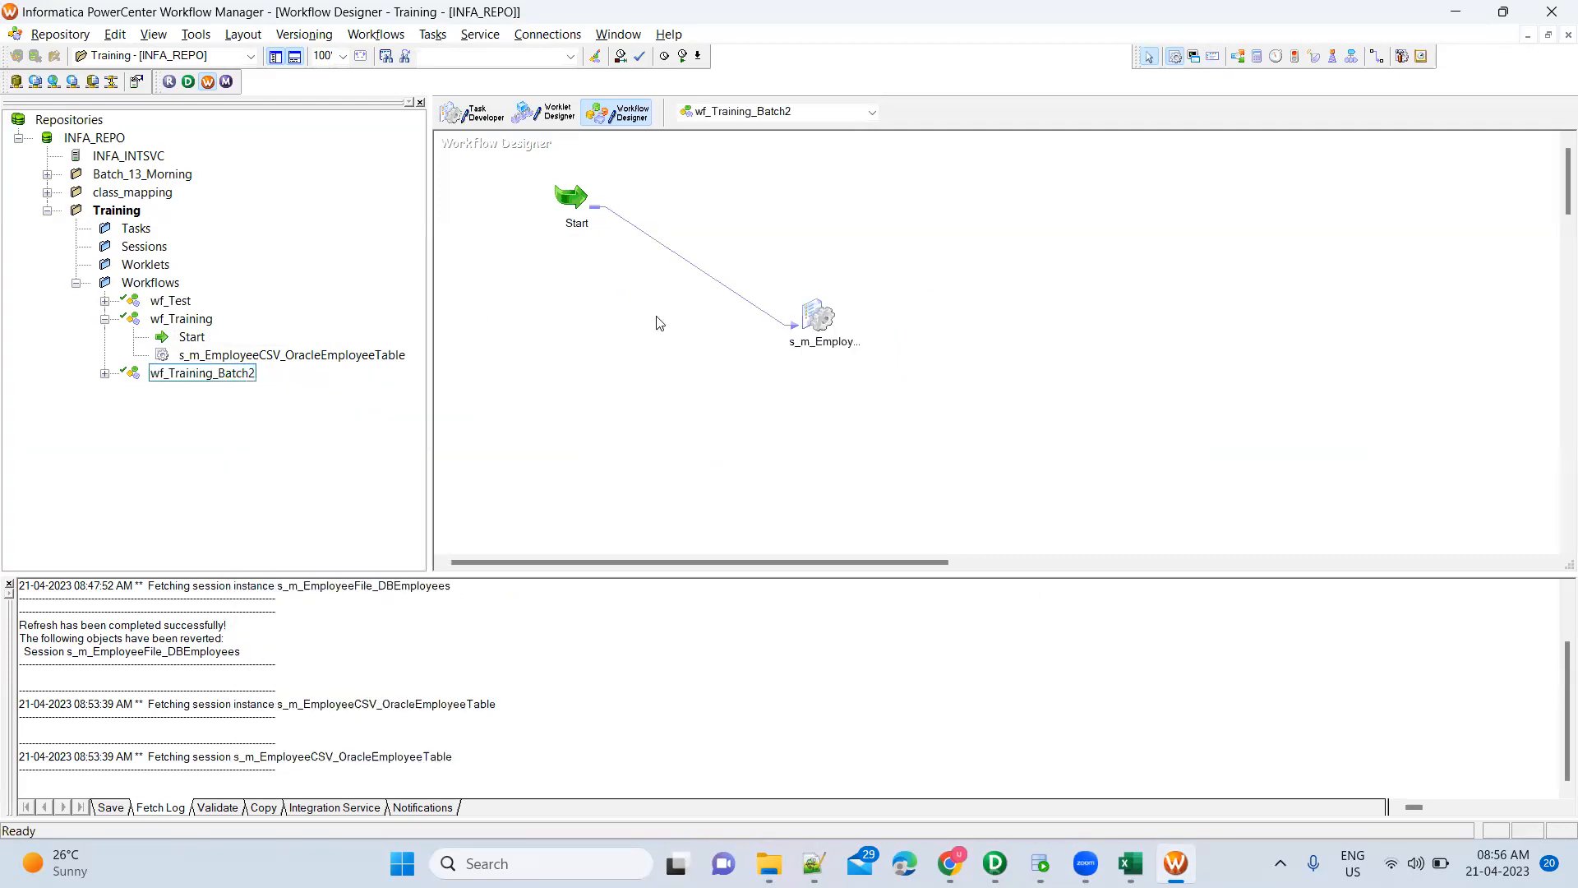
pyautogui.doubleClick(819, 317)
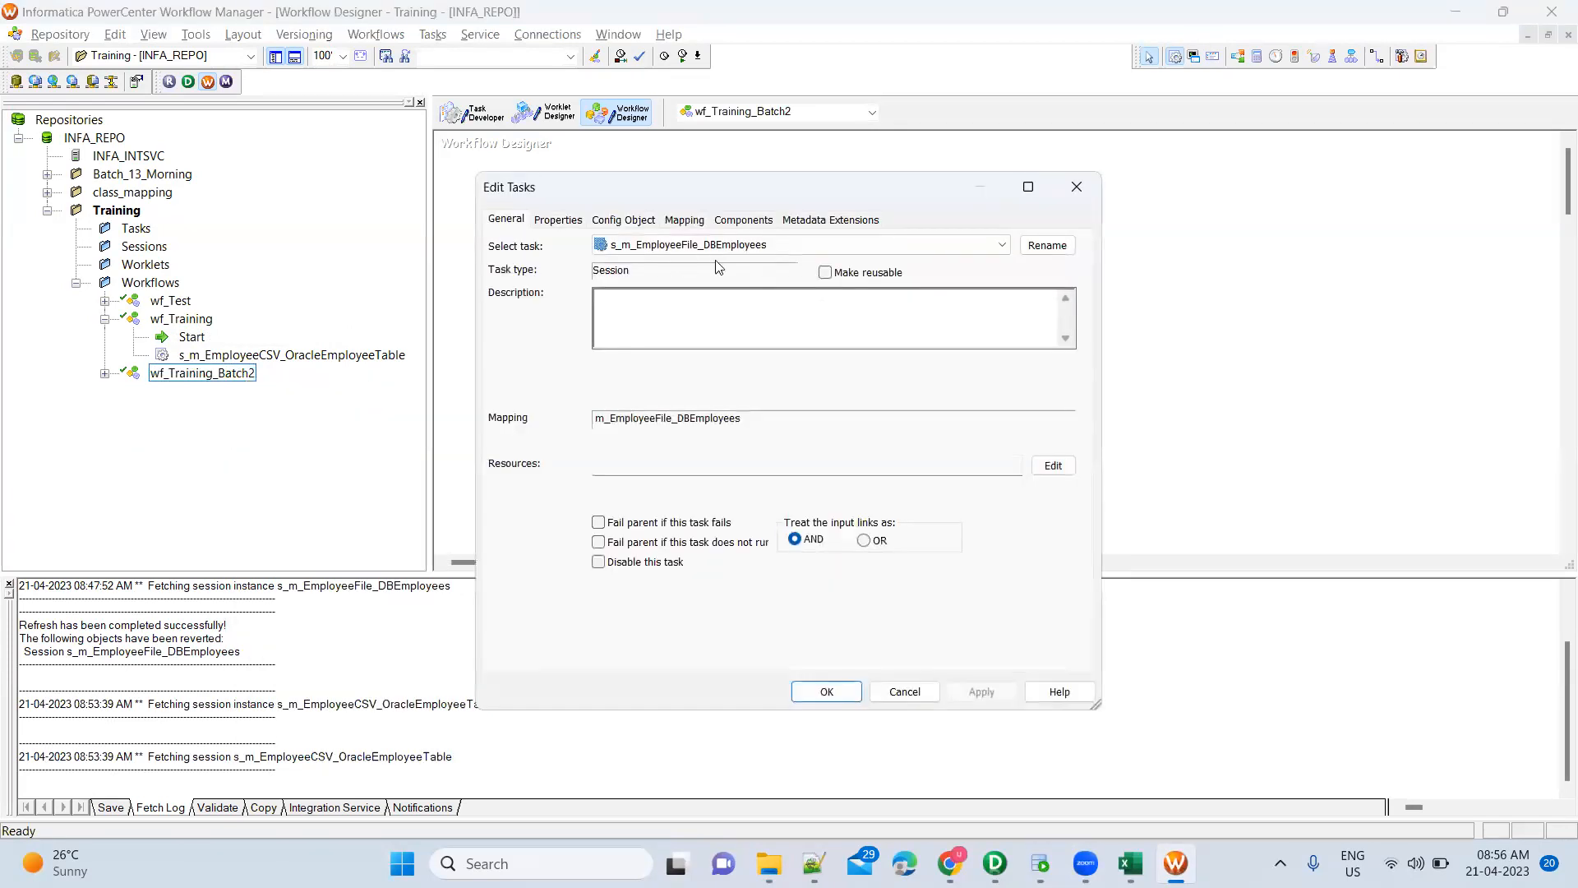
pyautogui.click(684, 221)
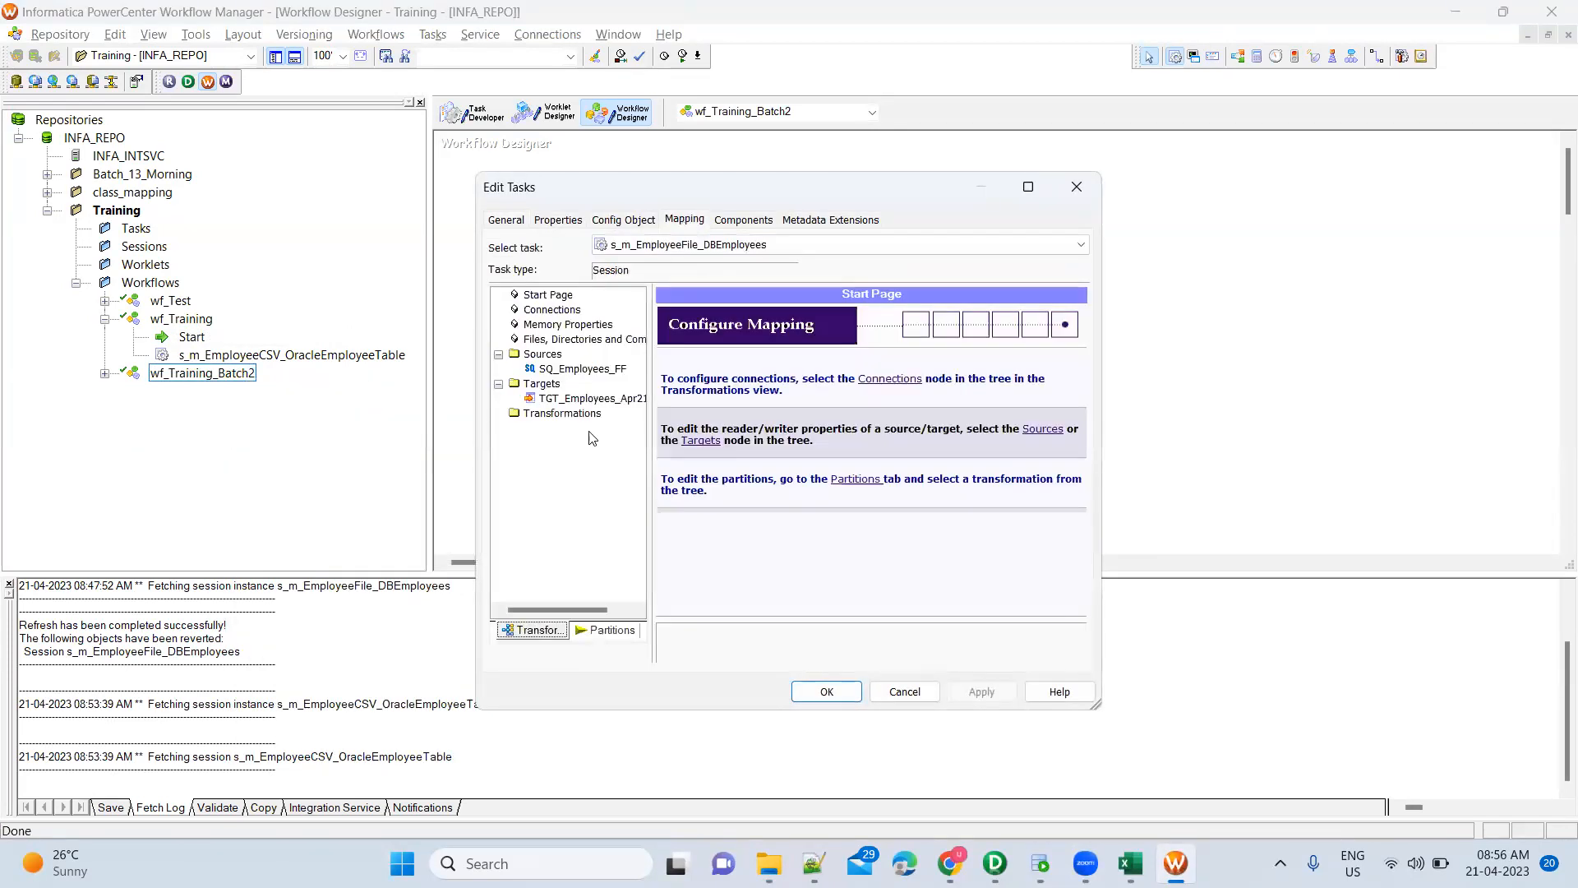
pyautogui.click(592, 369)
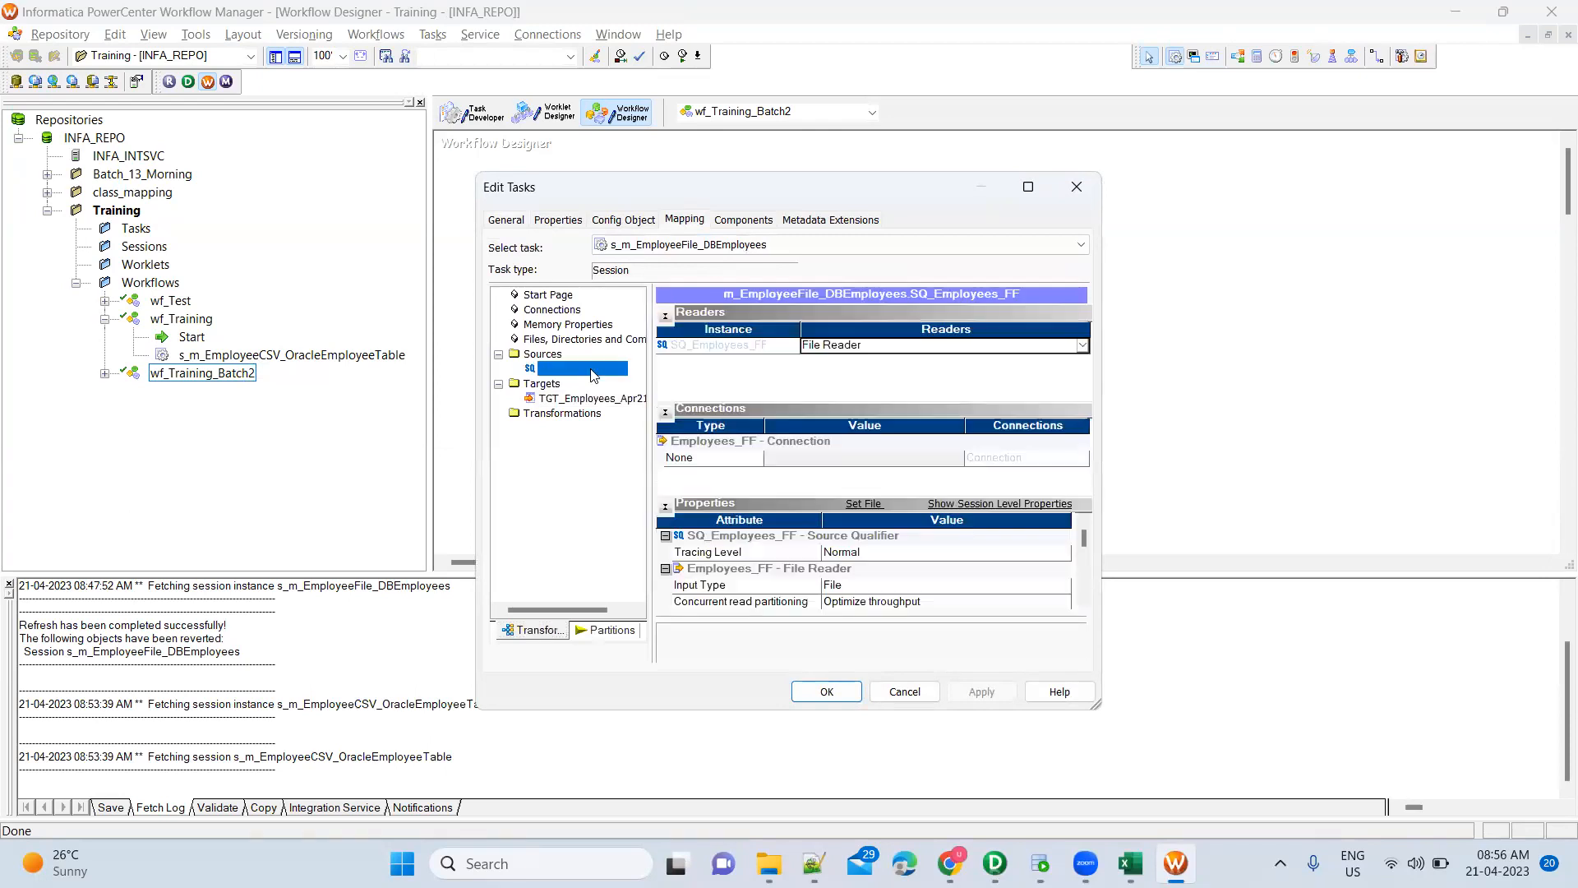
pyautogui.click(1085, 605)
pyautogui.click(1085, 605)
pyautogui.click(1085, 605)
pyautogui.click(1085, 605)
pyautogui.click(1085, 605)
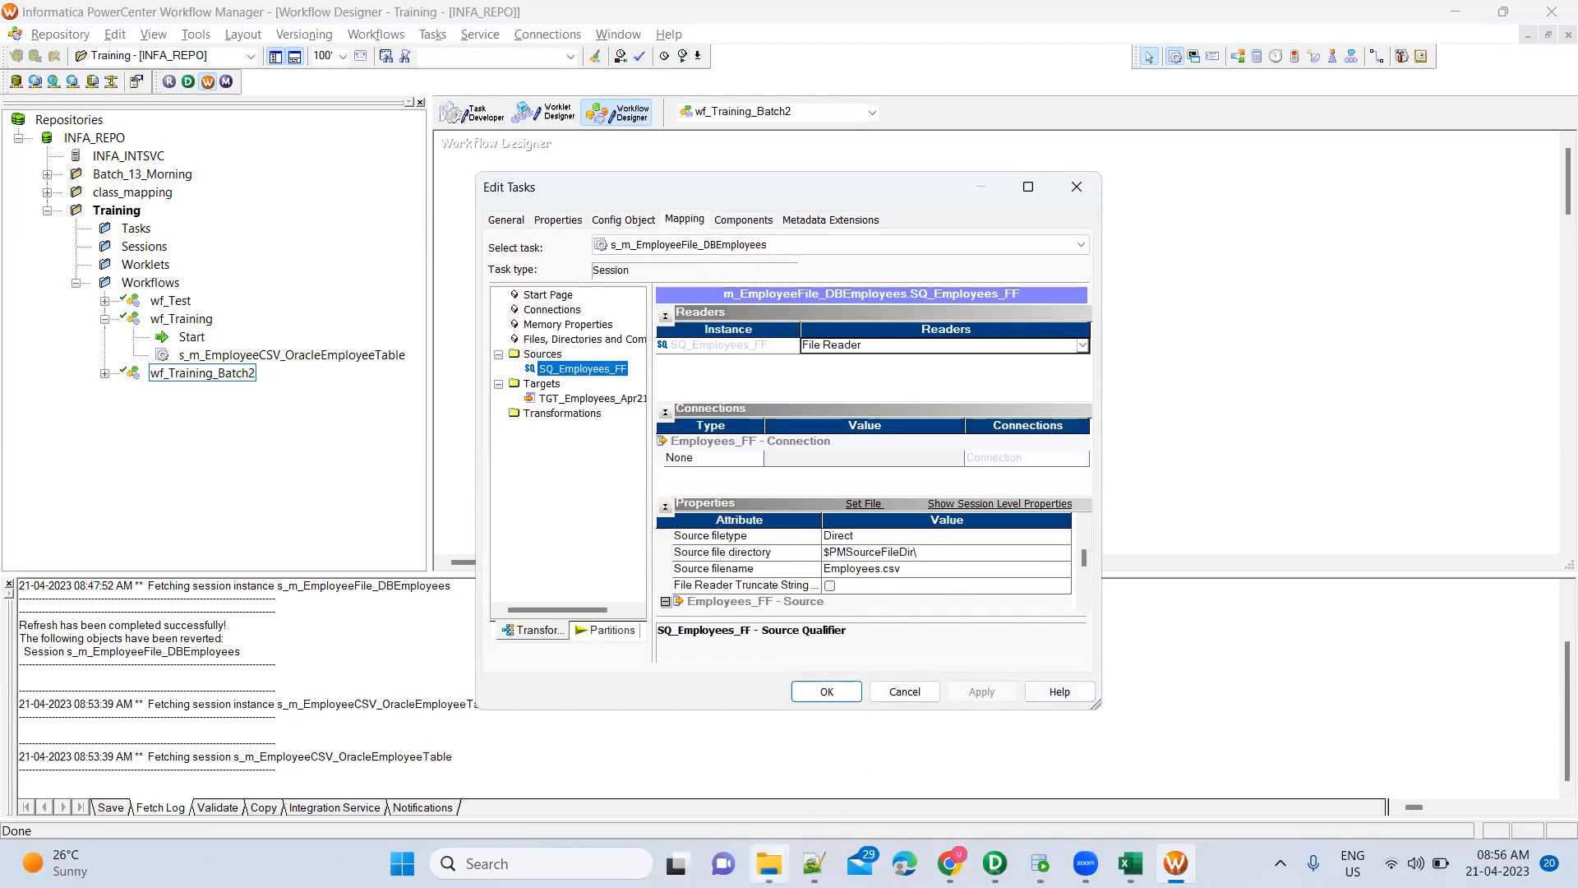
# In File Explorer, close the Informatica window and move from the Training window up to SrcFiles
pyautogui.moveTo(769, 863)
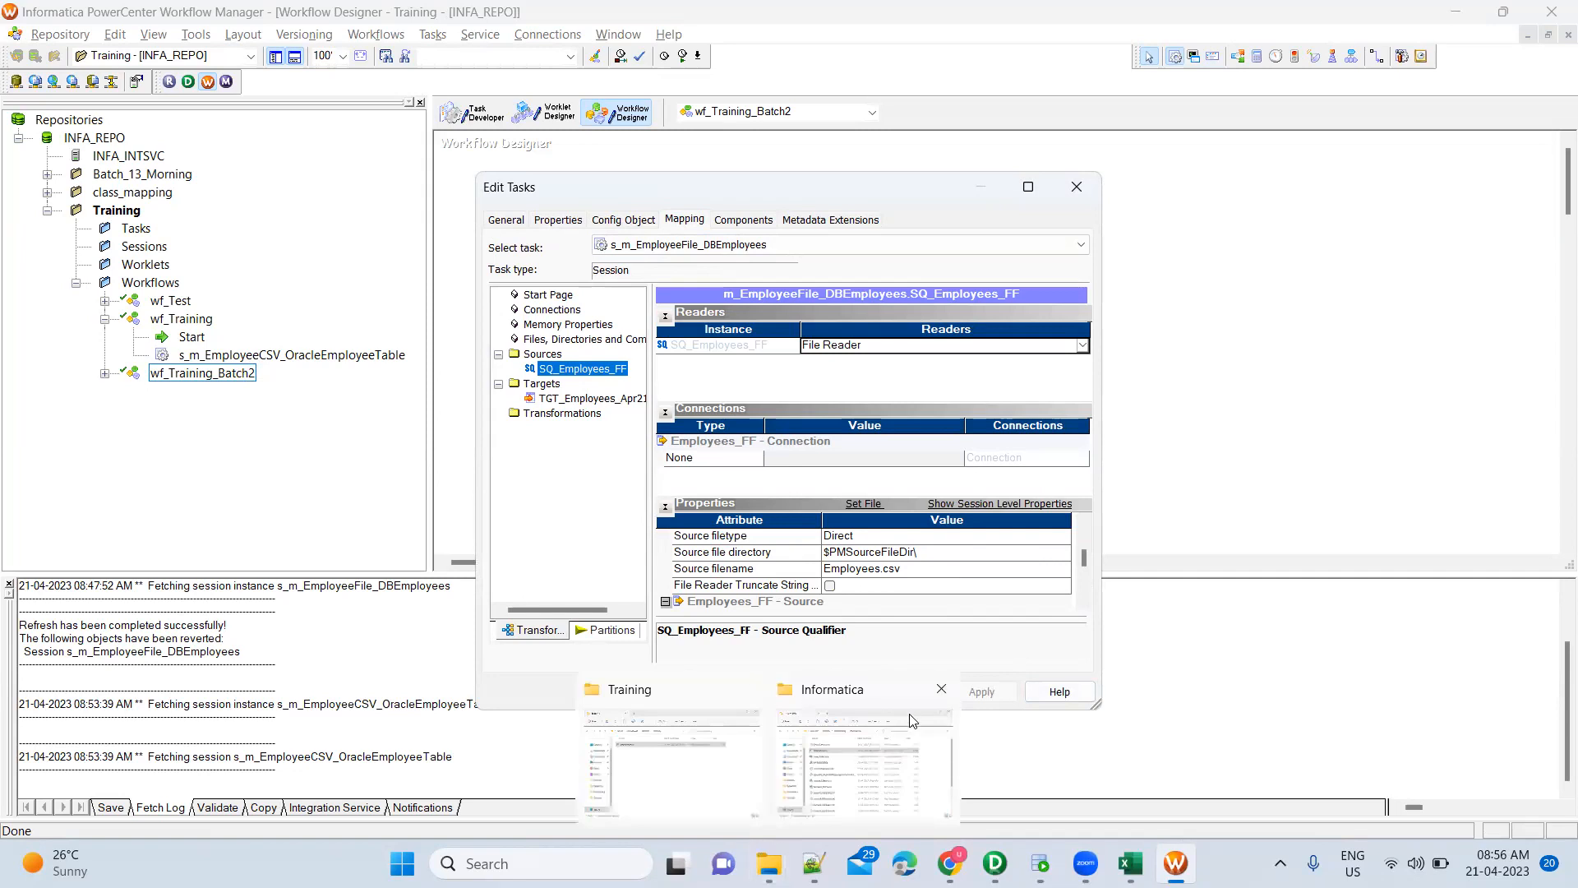
pyautogui.click(941, 689)
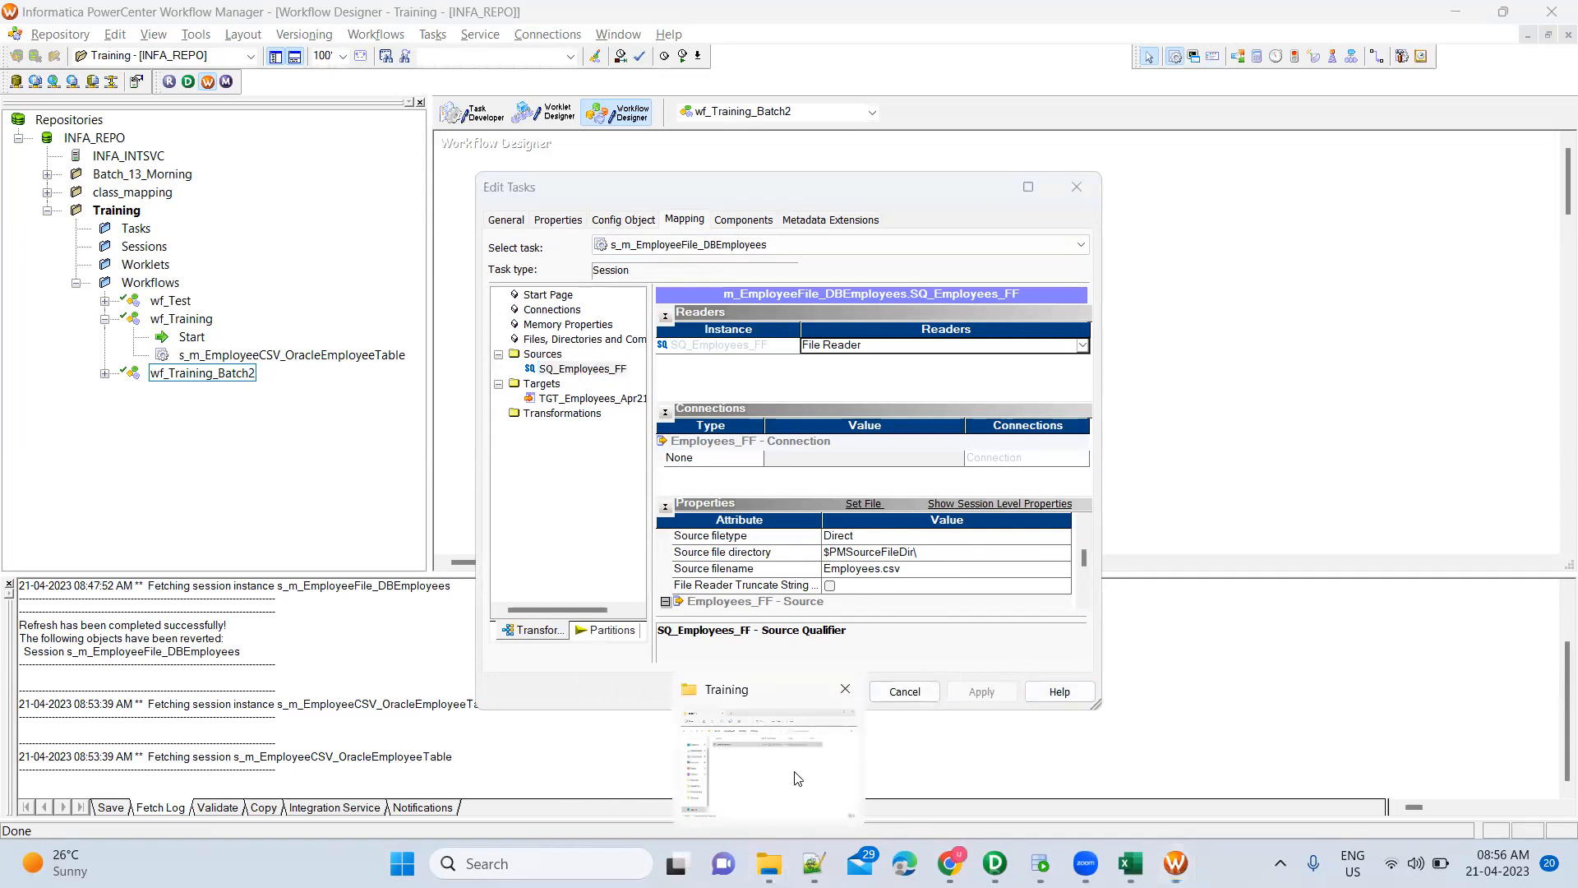
pyautogui.click(796, 777)
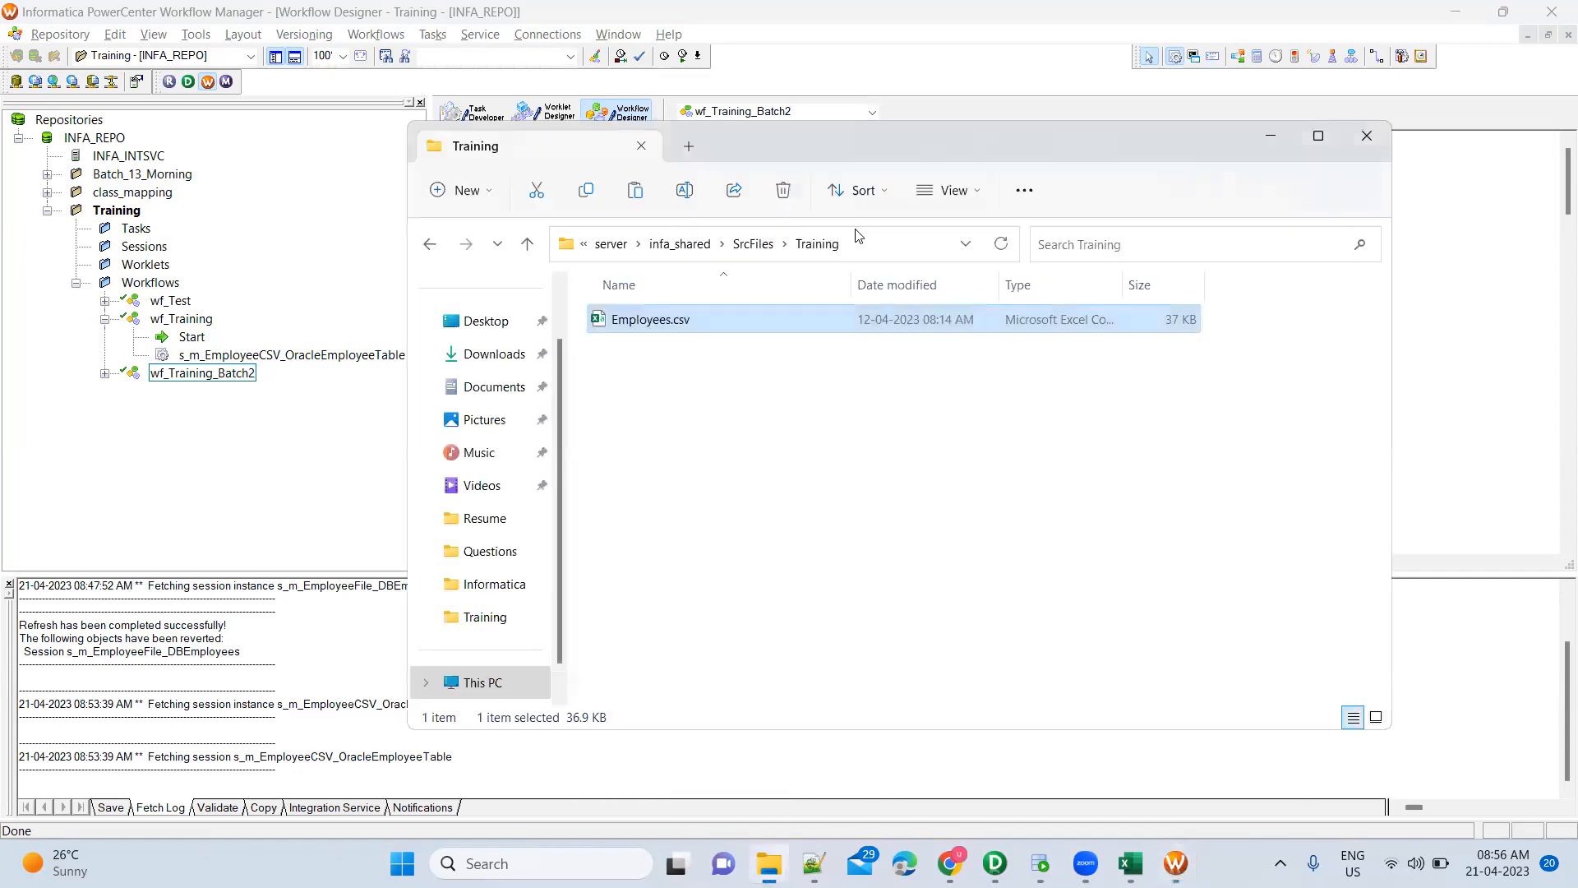
pyautogui.click(741, 246)
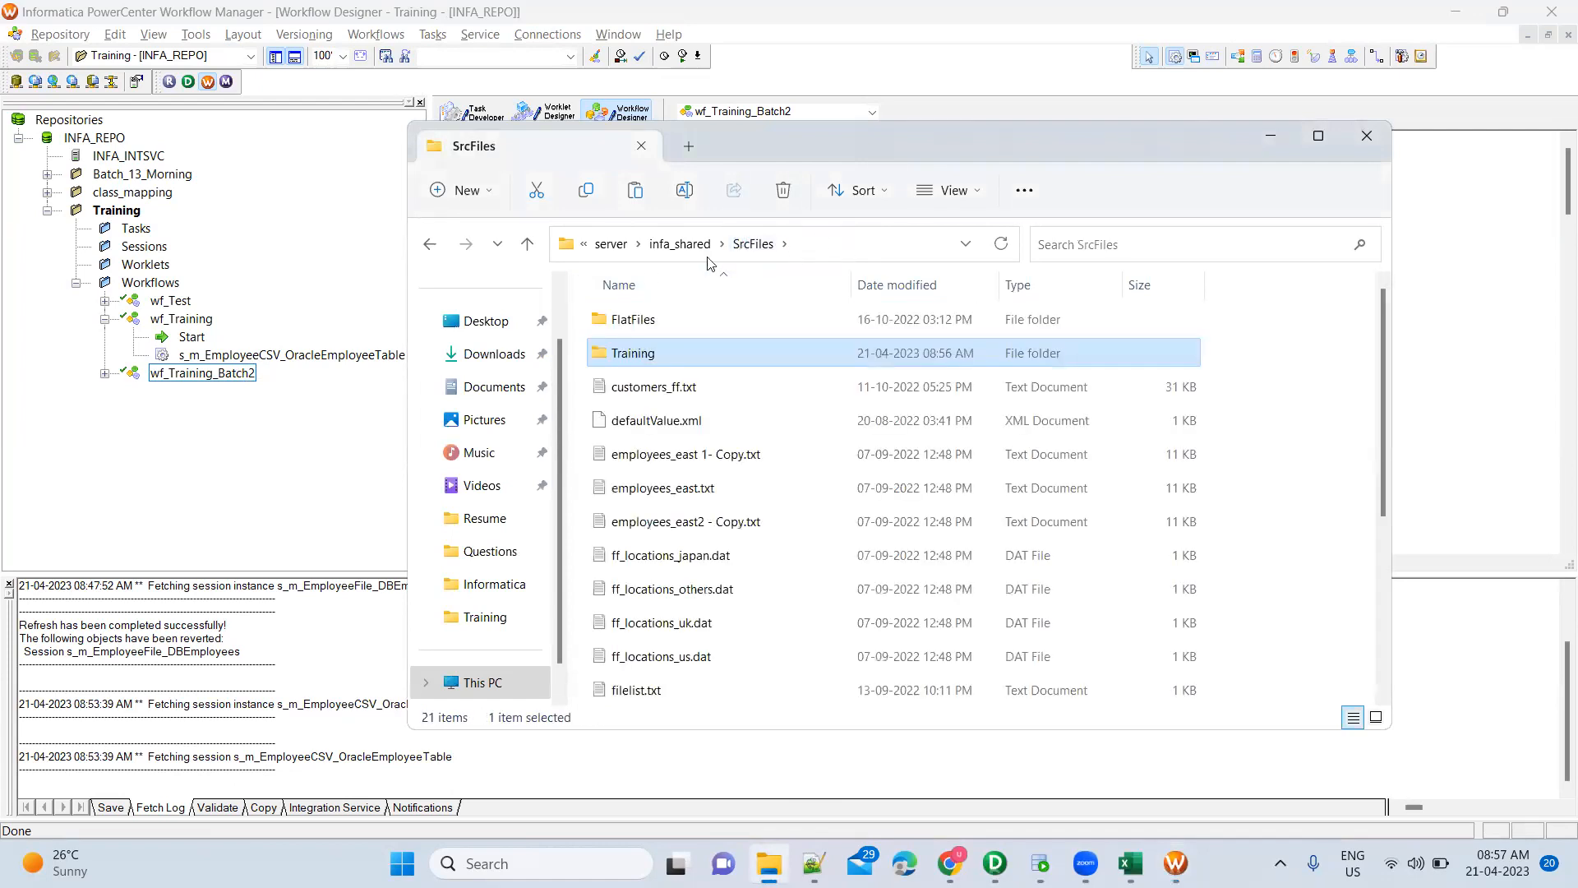
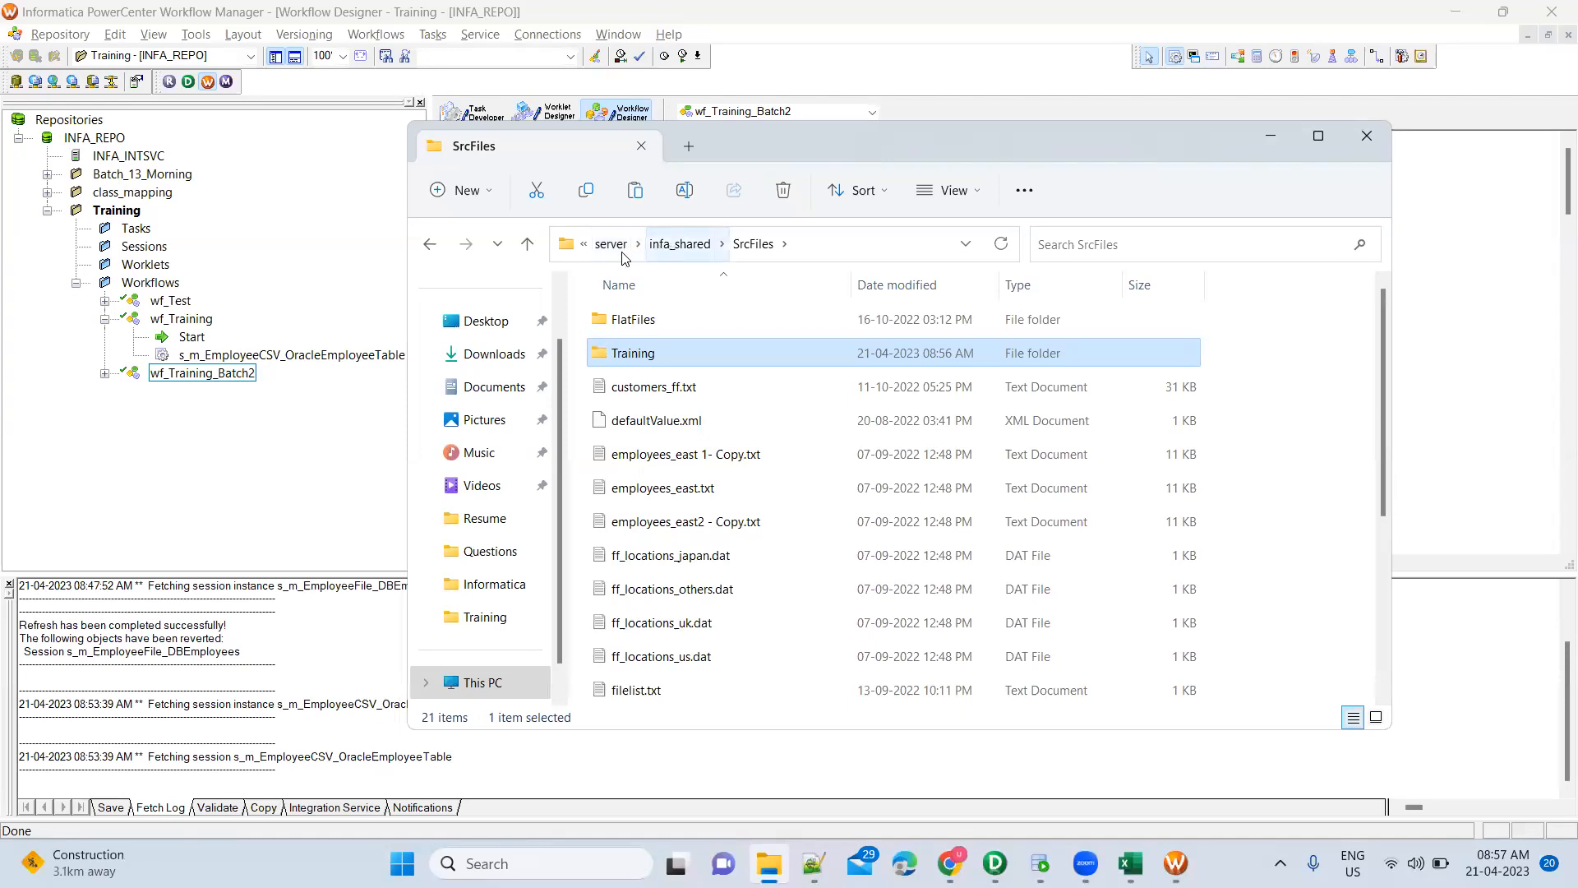
# Open the Training folder under SrcFiles to confirm it holds Employees.csv
pyautogui.click(843, 246)
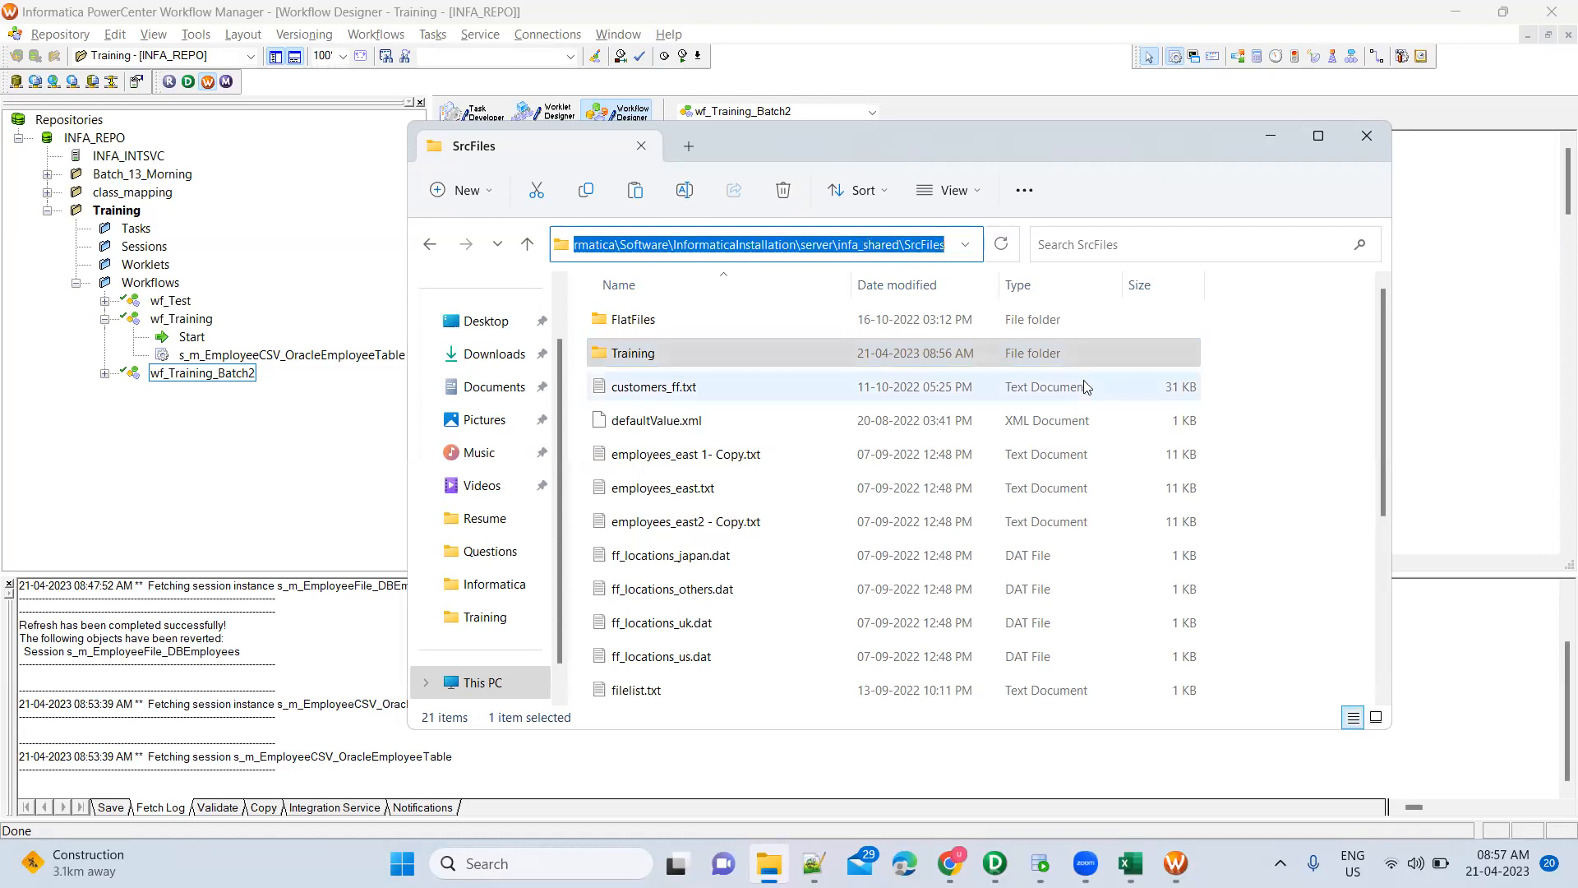
pyautogui.click(1271, 386)
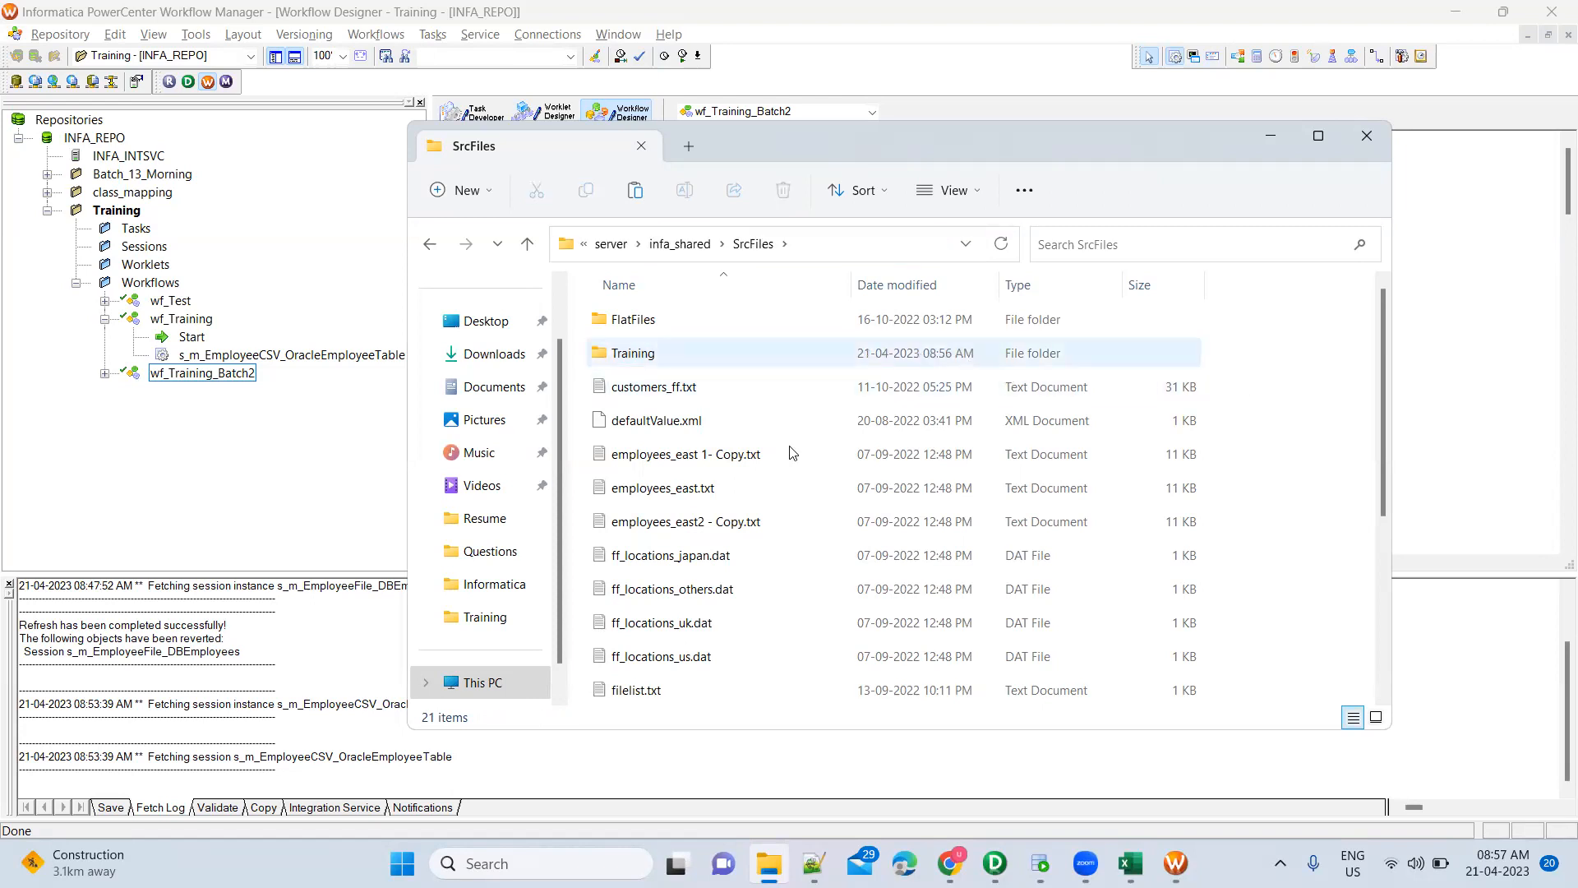
pyautogui.click(767, 354)
pyautogui.doubleClick(766, 350)
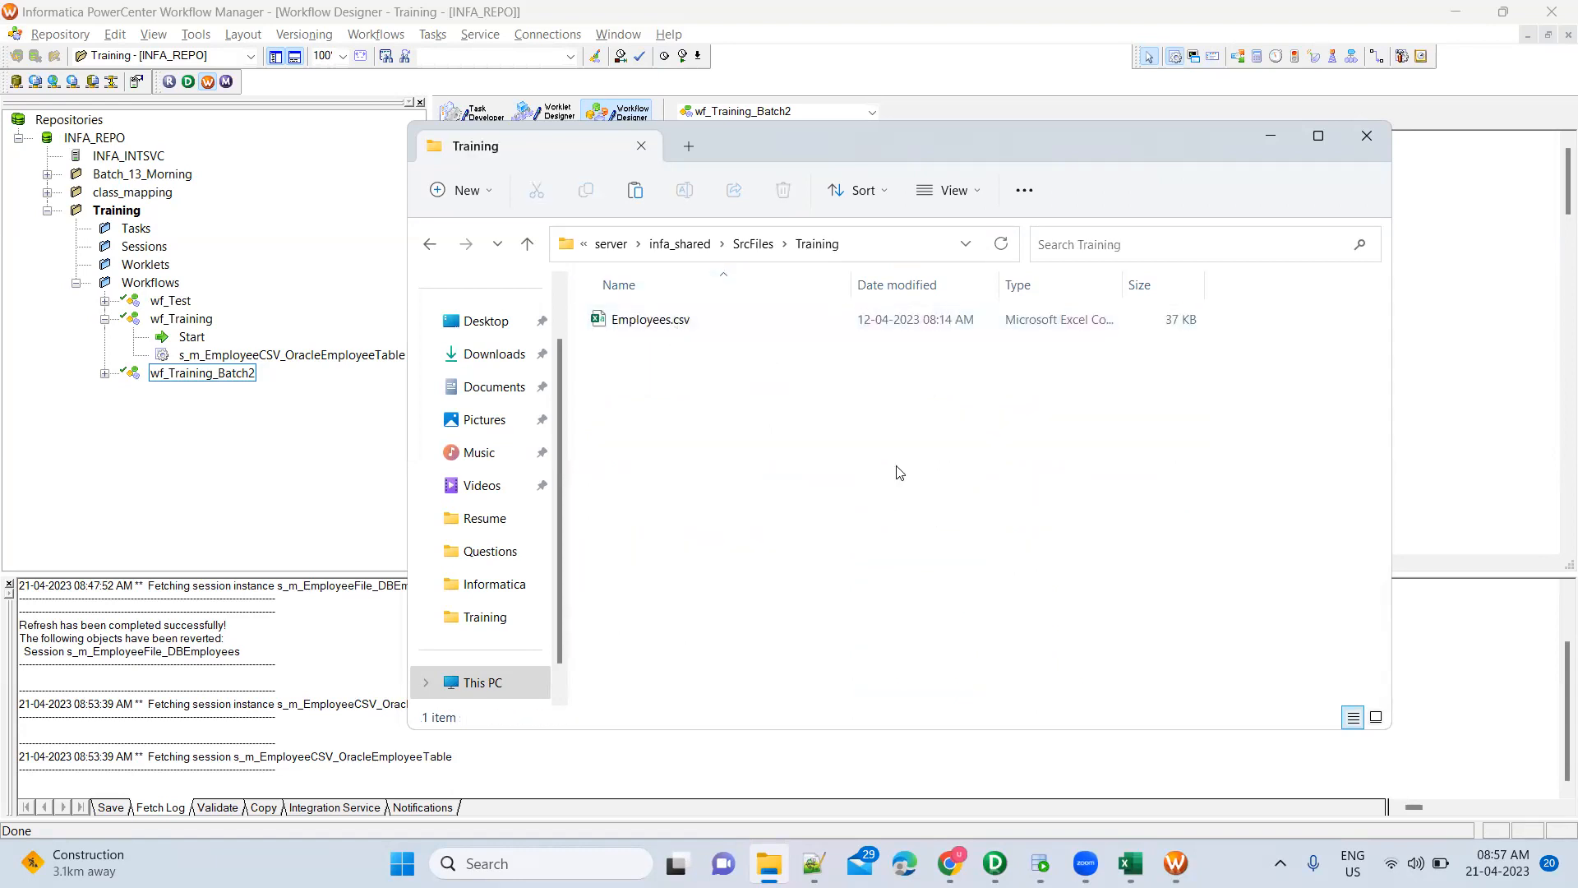
# Go back up to SrcFiles, leave the Training name unchanged, and return to the Edit Tasks dialog
pyautogui.hotkey('alt', 'Tab')
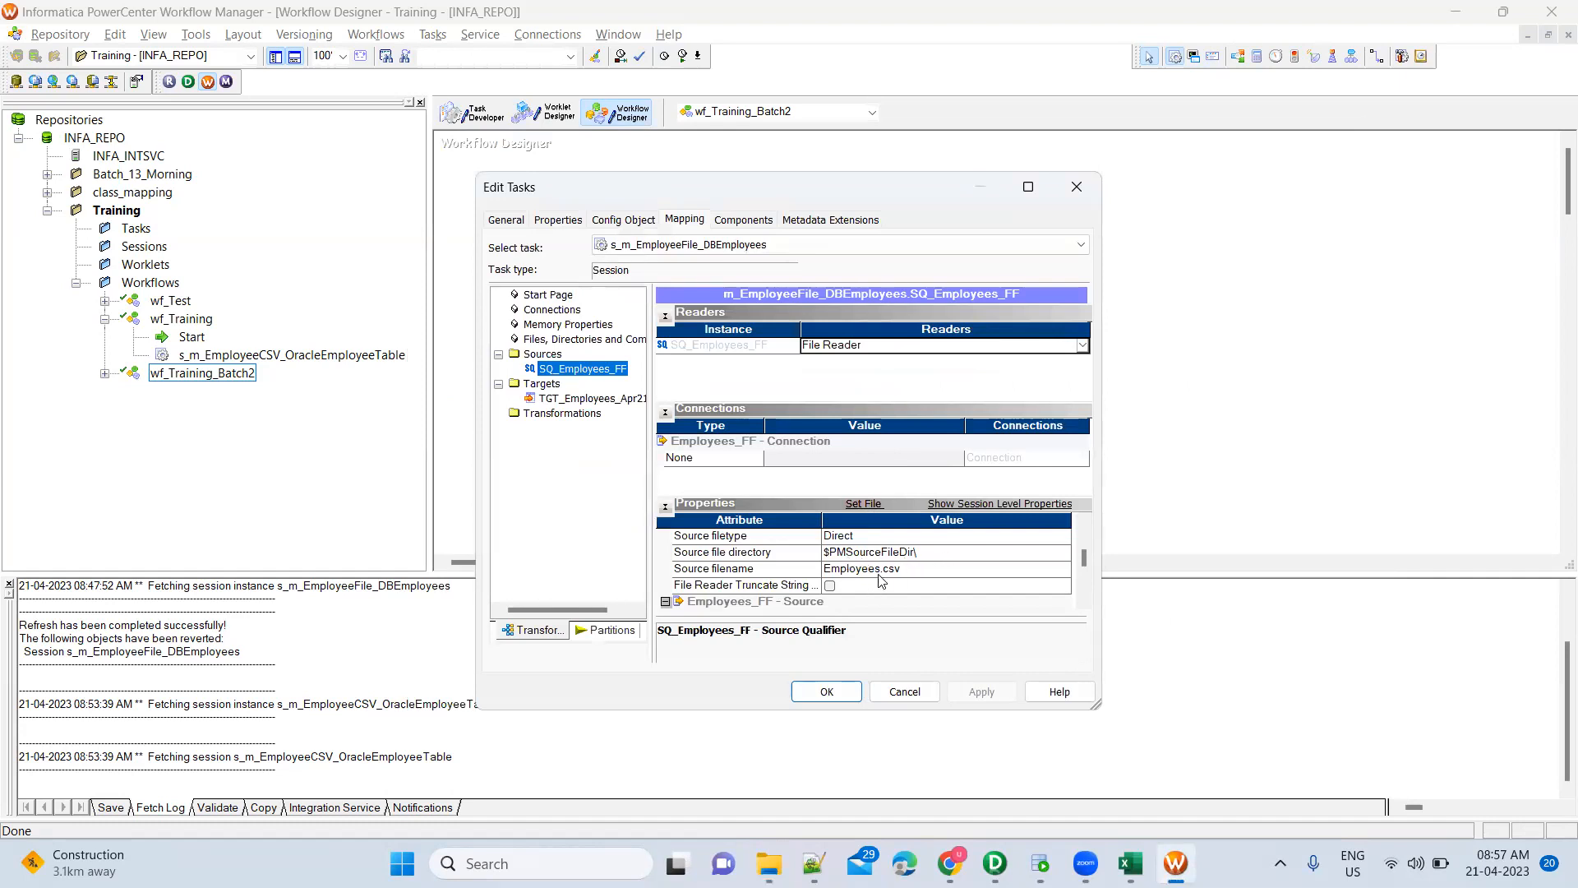
pyautogui.hotkey('alt', 'Tab')
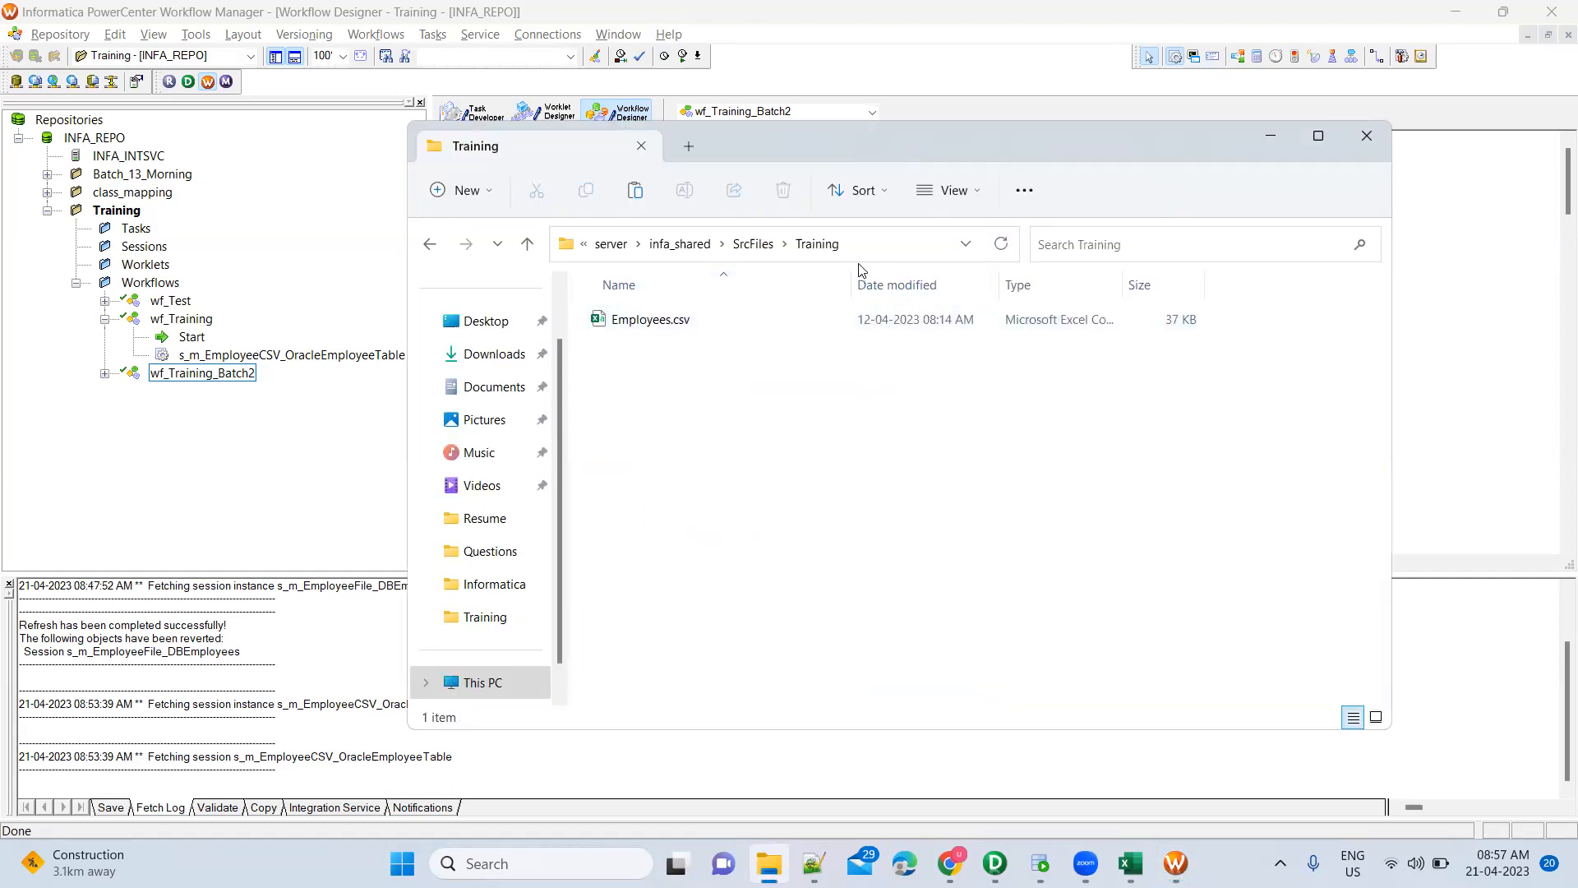
pyautogui.click(750, 247)
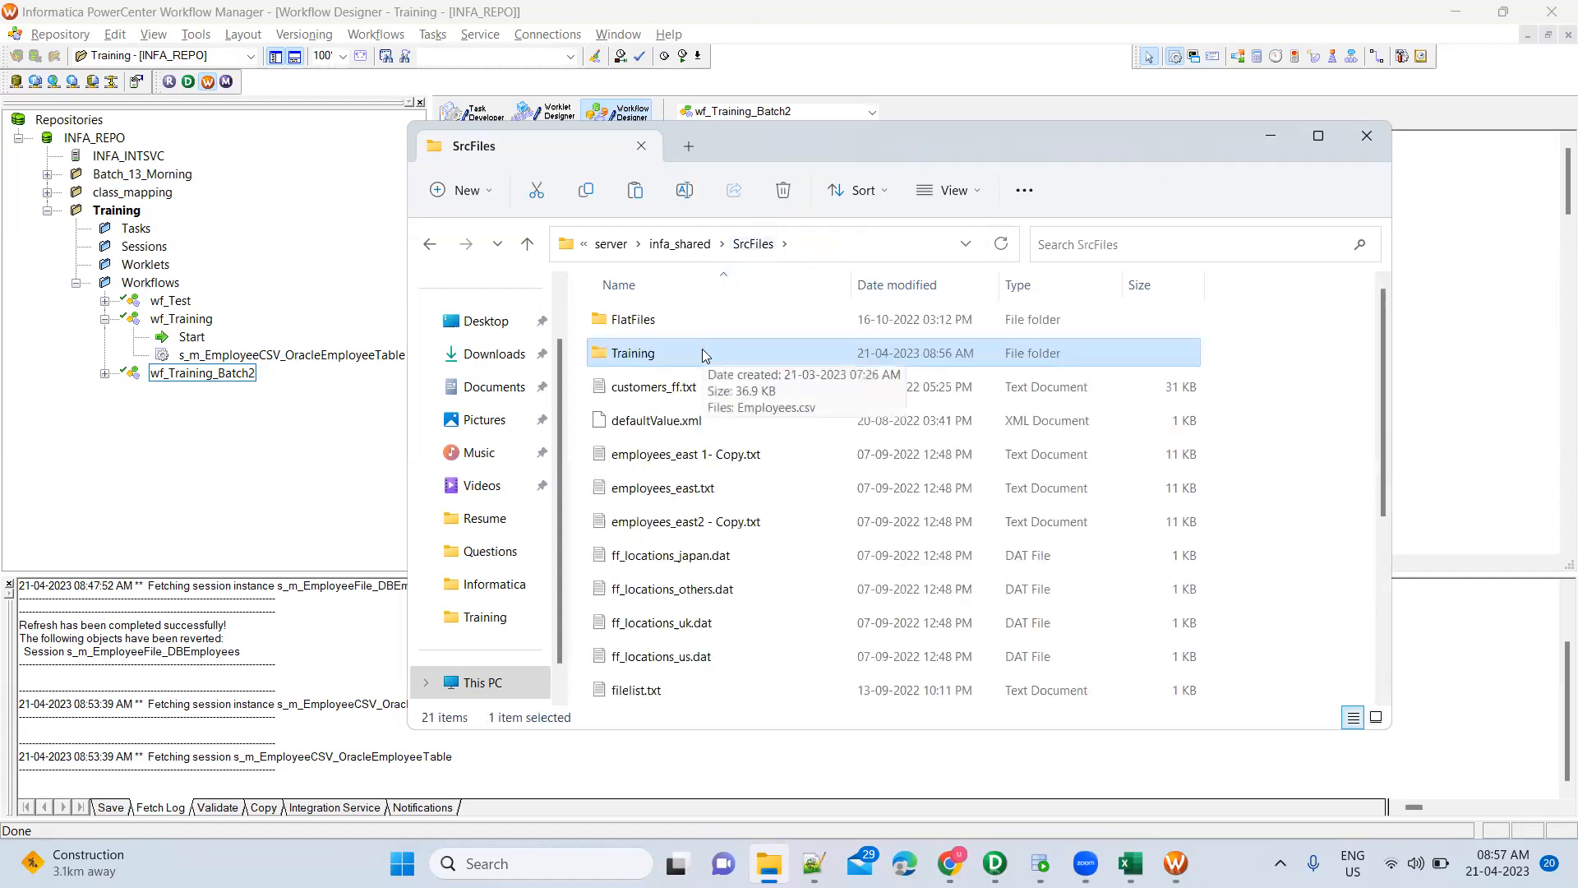
pyautogui.press('F2')
pyautogui.hotkey('ctrl', 'c')
pyautogui.press('alt')
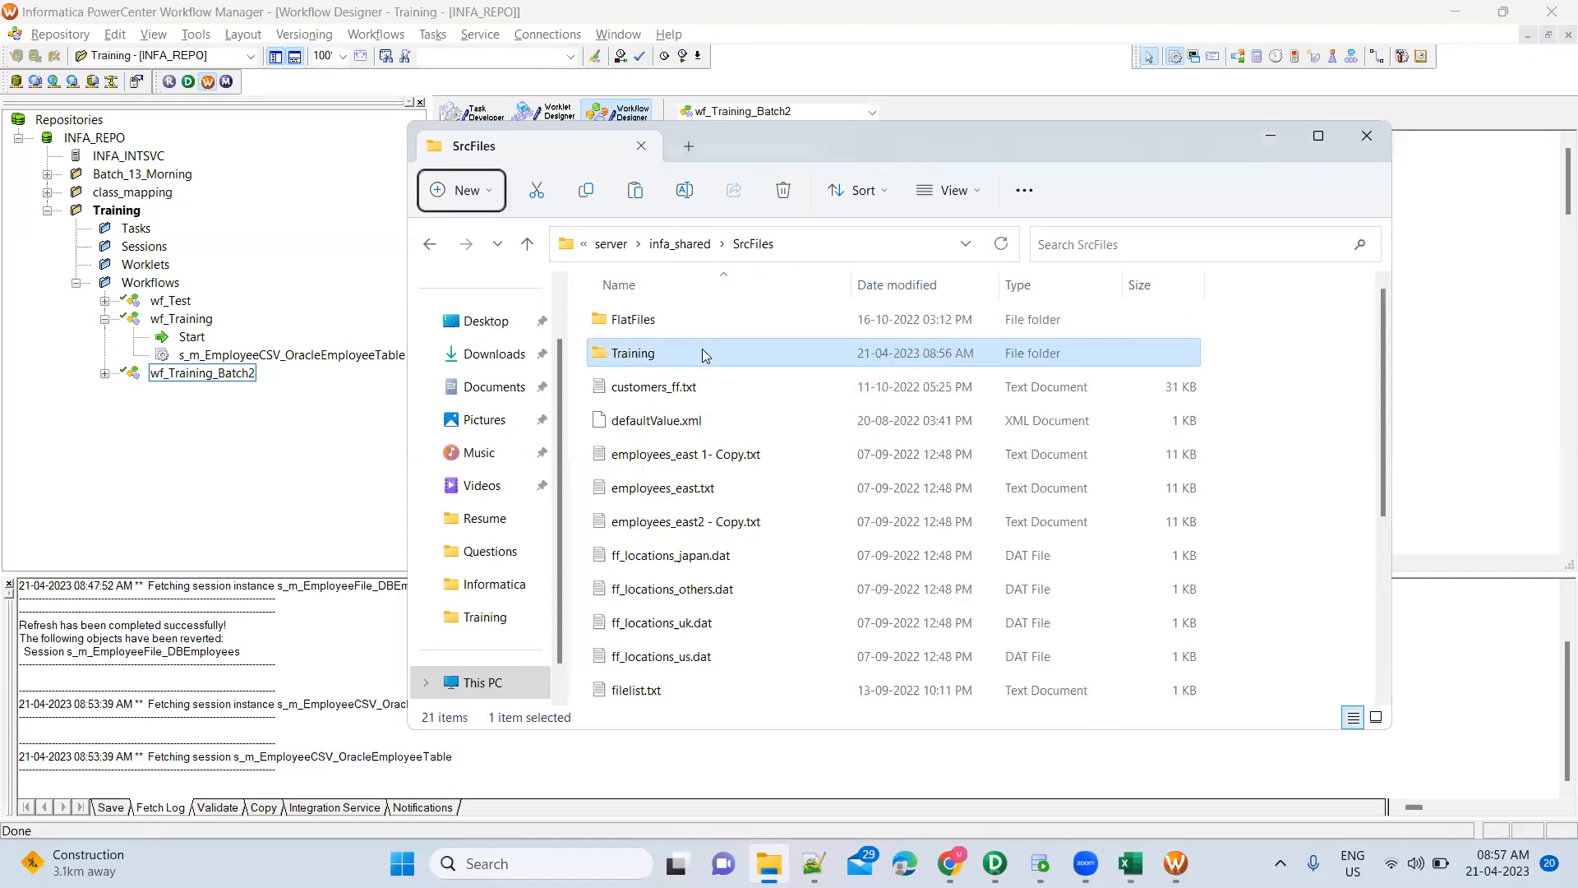
pyautogui.hotkey('alt', 'Tab')
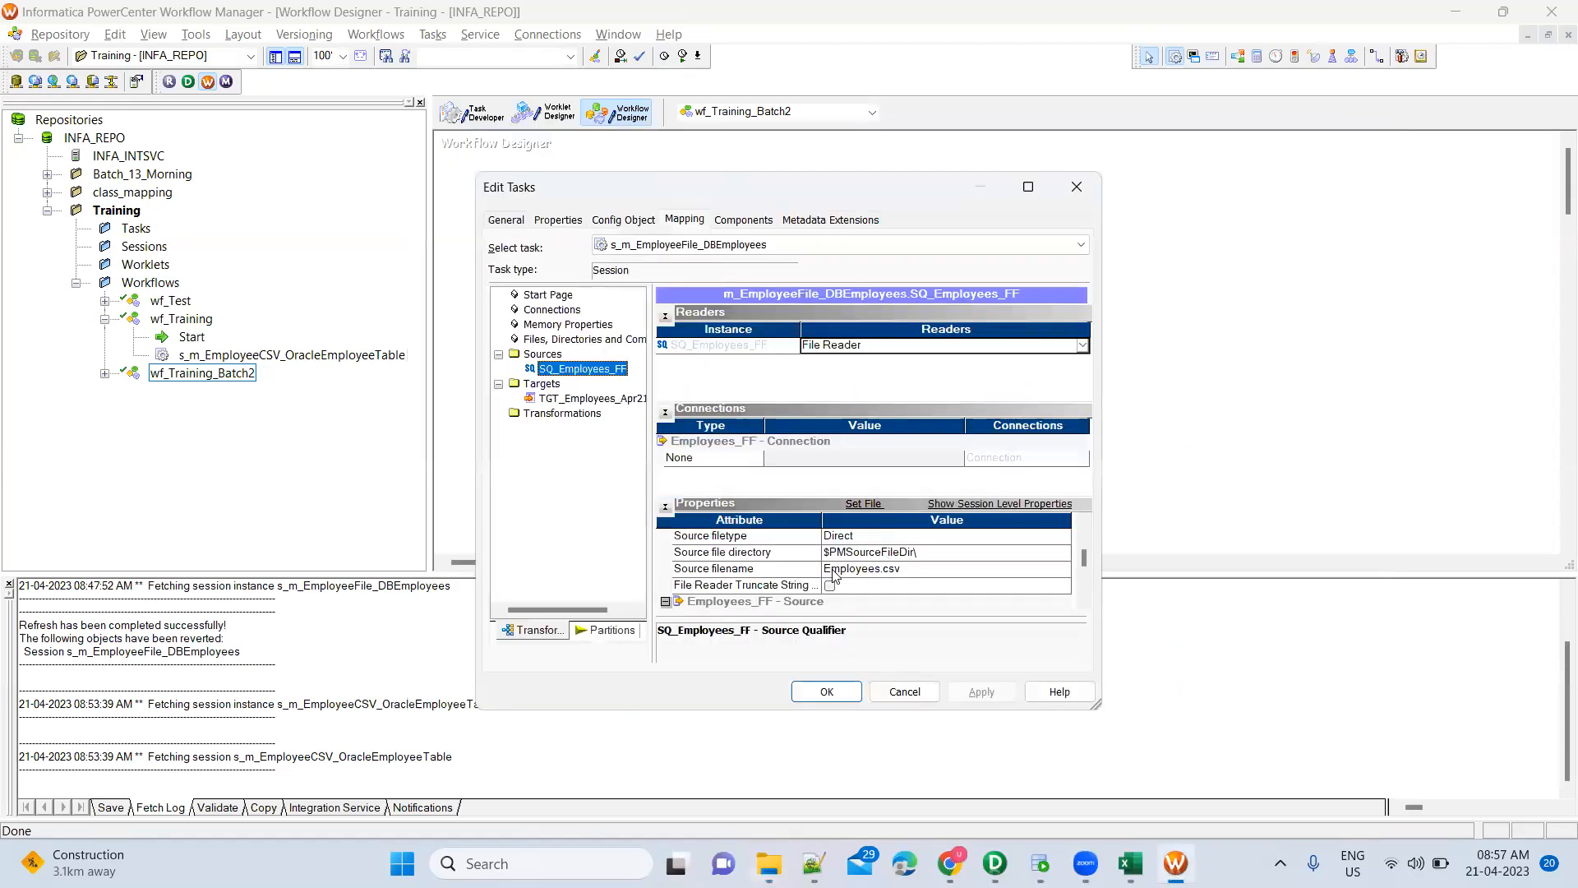
# Set the Source filename to Training\Employees.csv, with $PMSourceFileDir\ as the source directory
pyautogui.click(834, 569)
pyautogui.hotkey('ctrl', 'v')
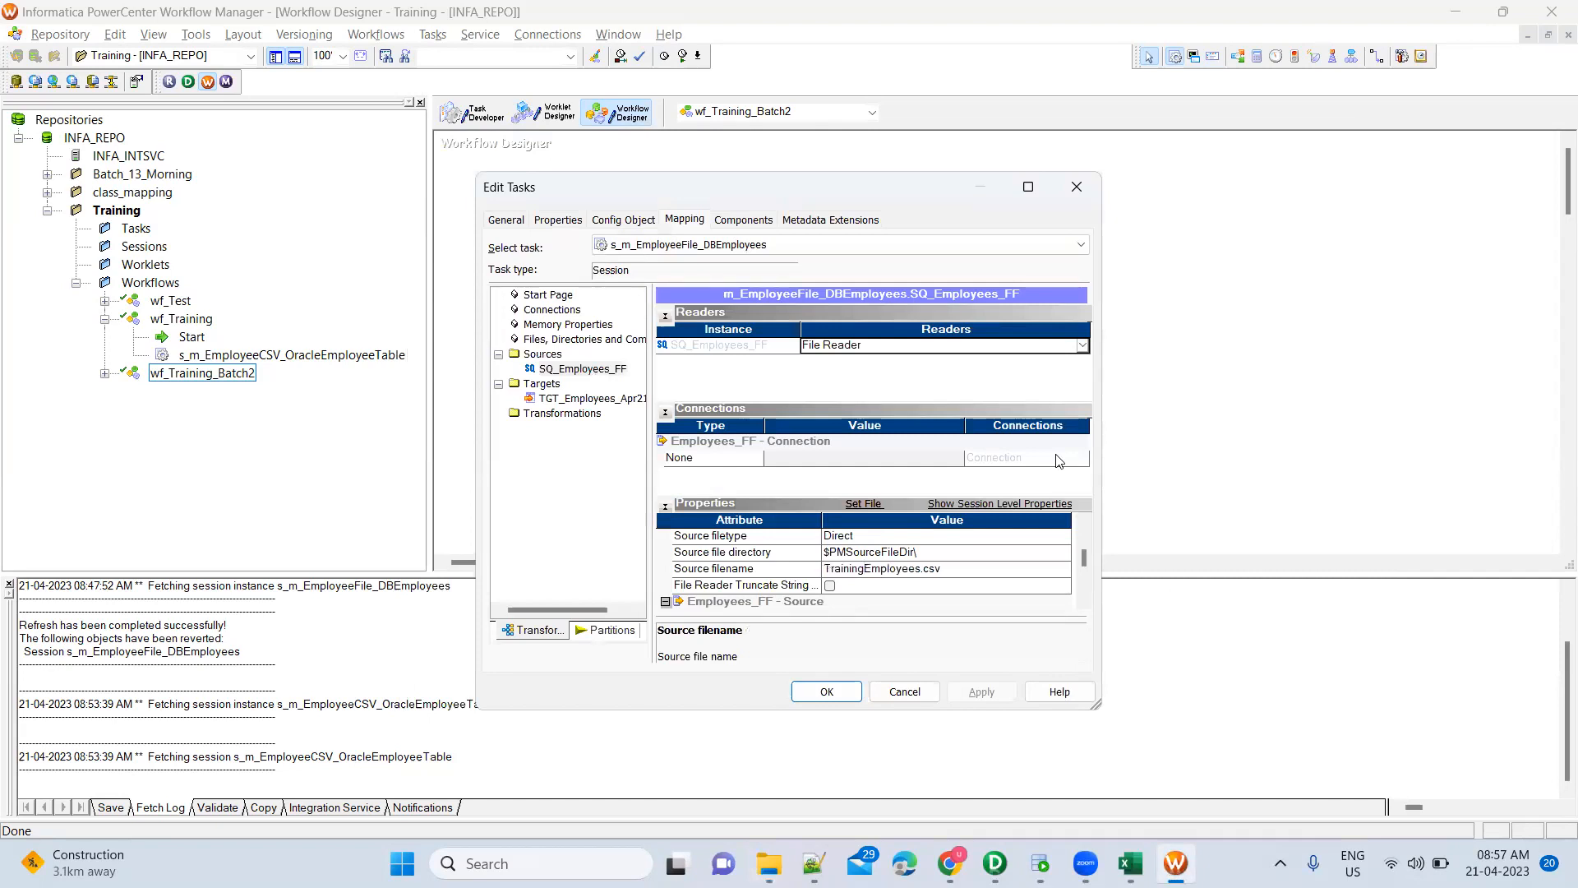
pyautogui.write('\\')
pyautogui.click(1084, 602)
pyautogui.click(1084, 602)
pyautogui.click(1084, 602)
pyautogui.click(1084, 602)
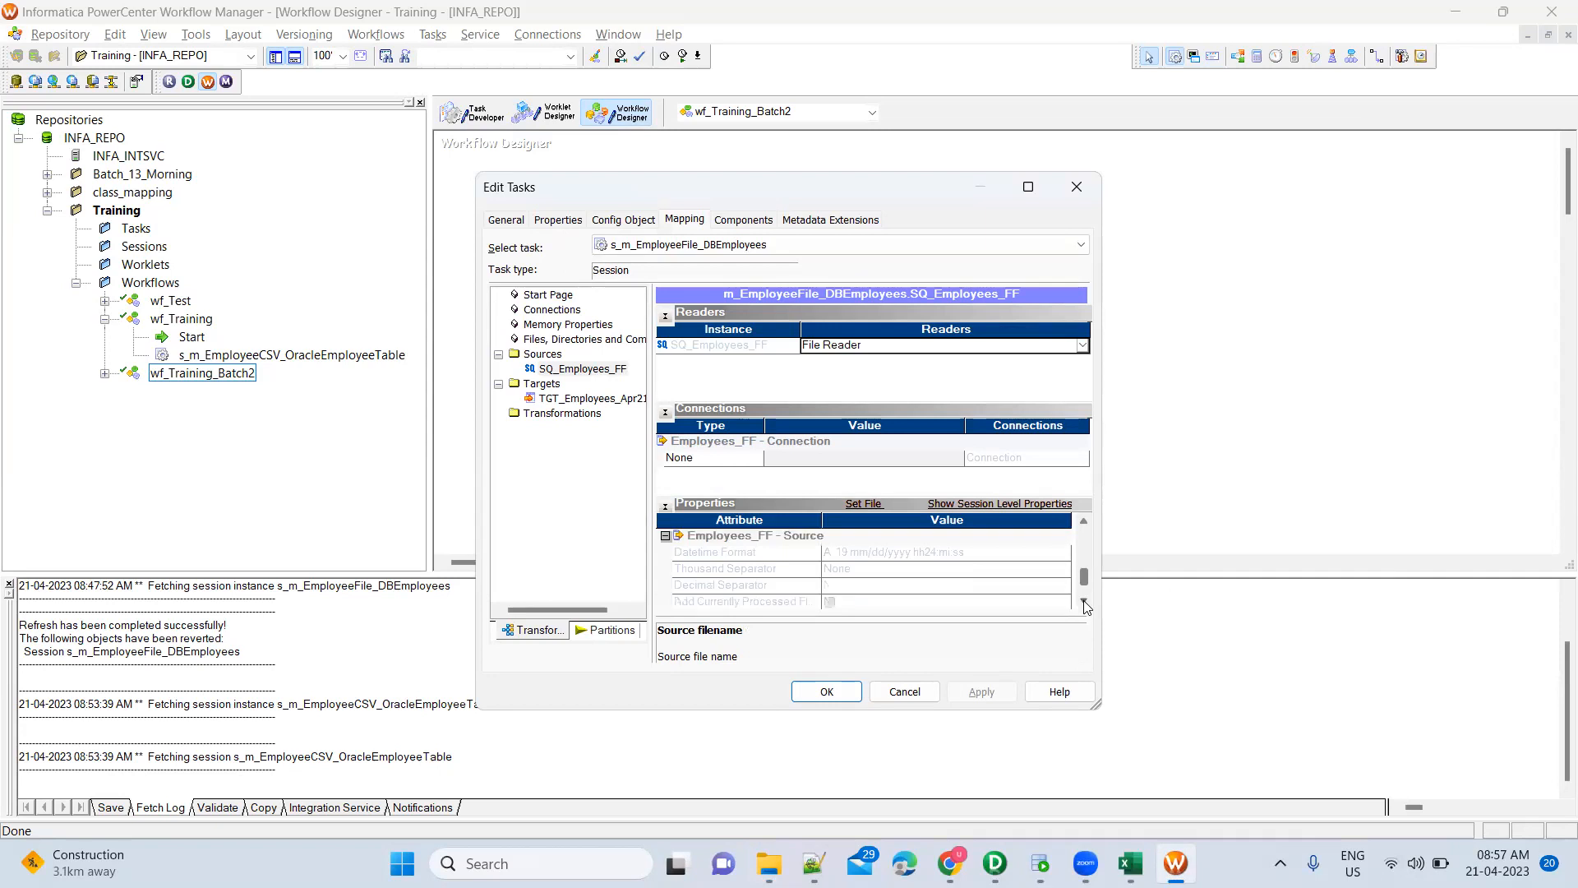
pyautogui.click(1083, 520)
pyautogui.click(1084, 525)
pyautogui.click(1085, 525)
pyautogui.click(1084, 525)
pyautogui.click(945, 555)
pyautogui.write('\\')
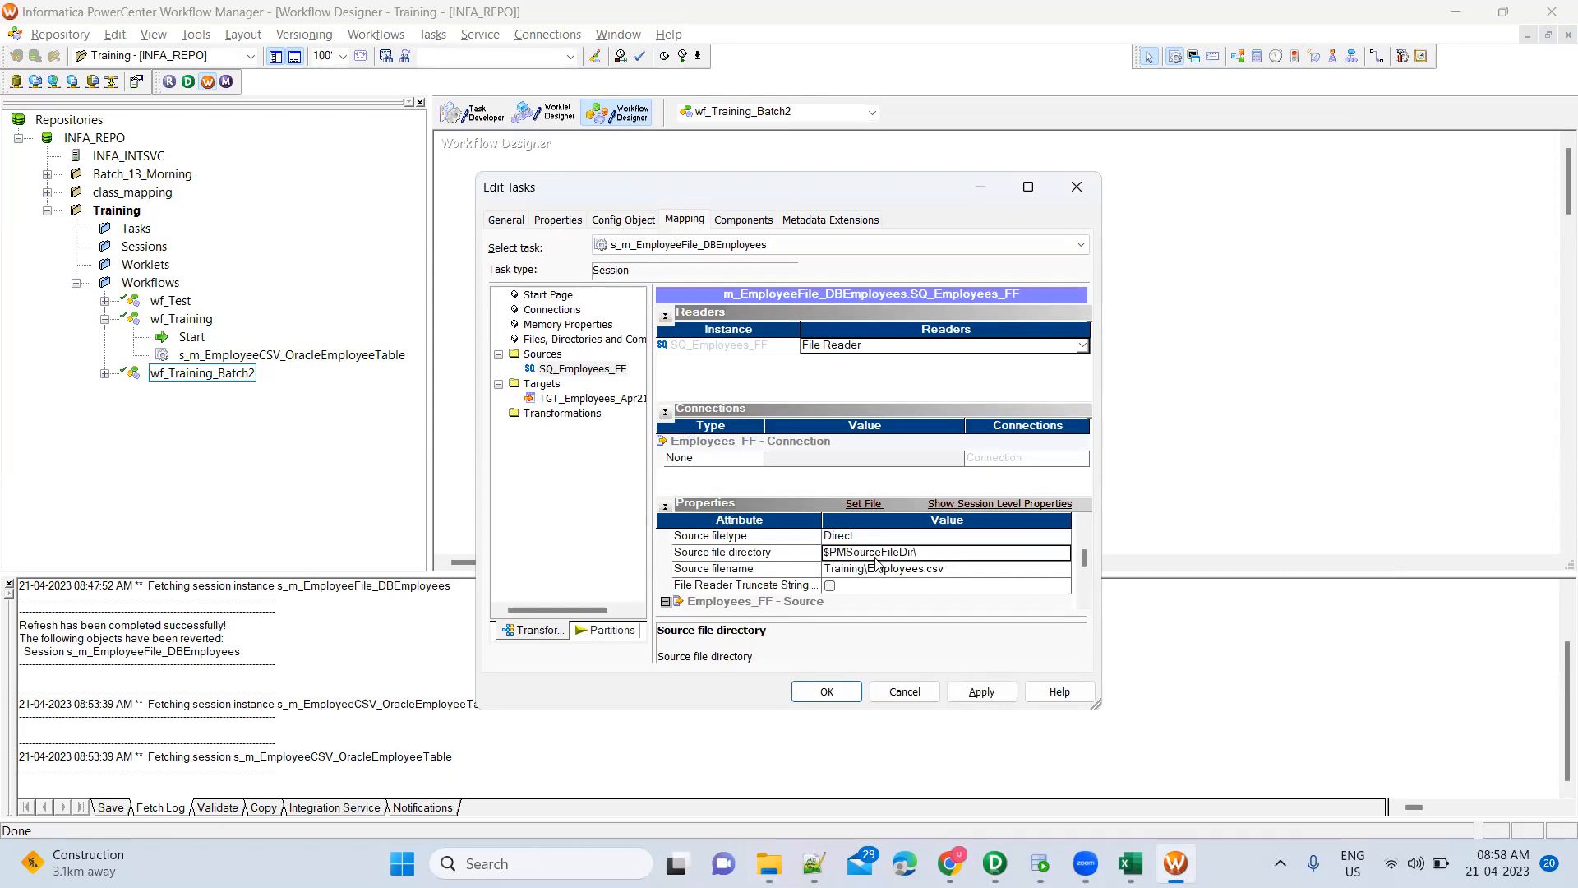
# Recheck Employees.csv in SrcFiles\Training, then apply and save the session's source settings
pyautogui.moveTo(776, 855)
pyautogui.click(769, 768)
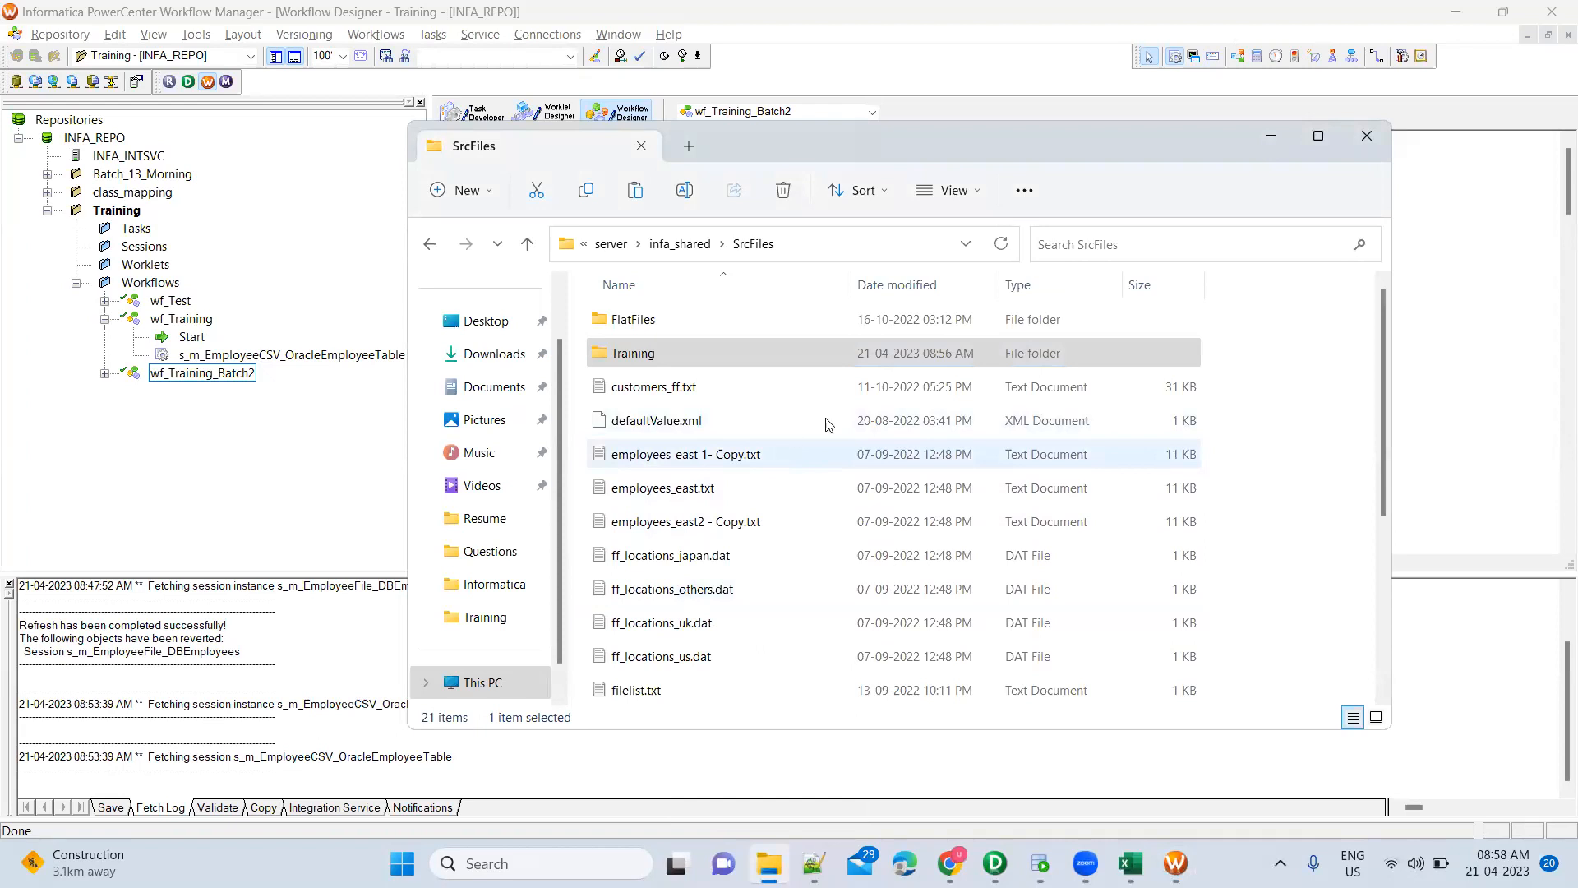
pyautogui.hotkey('alt', 'Tab')
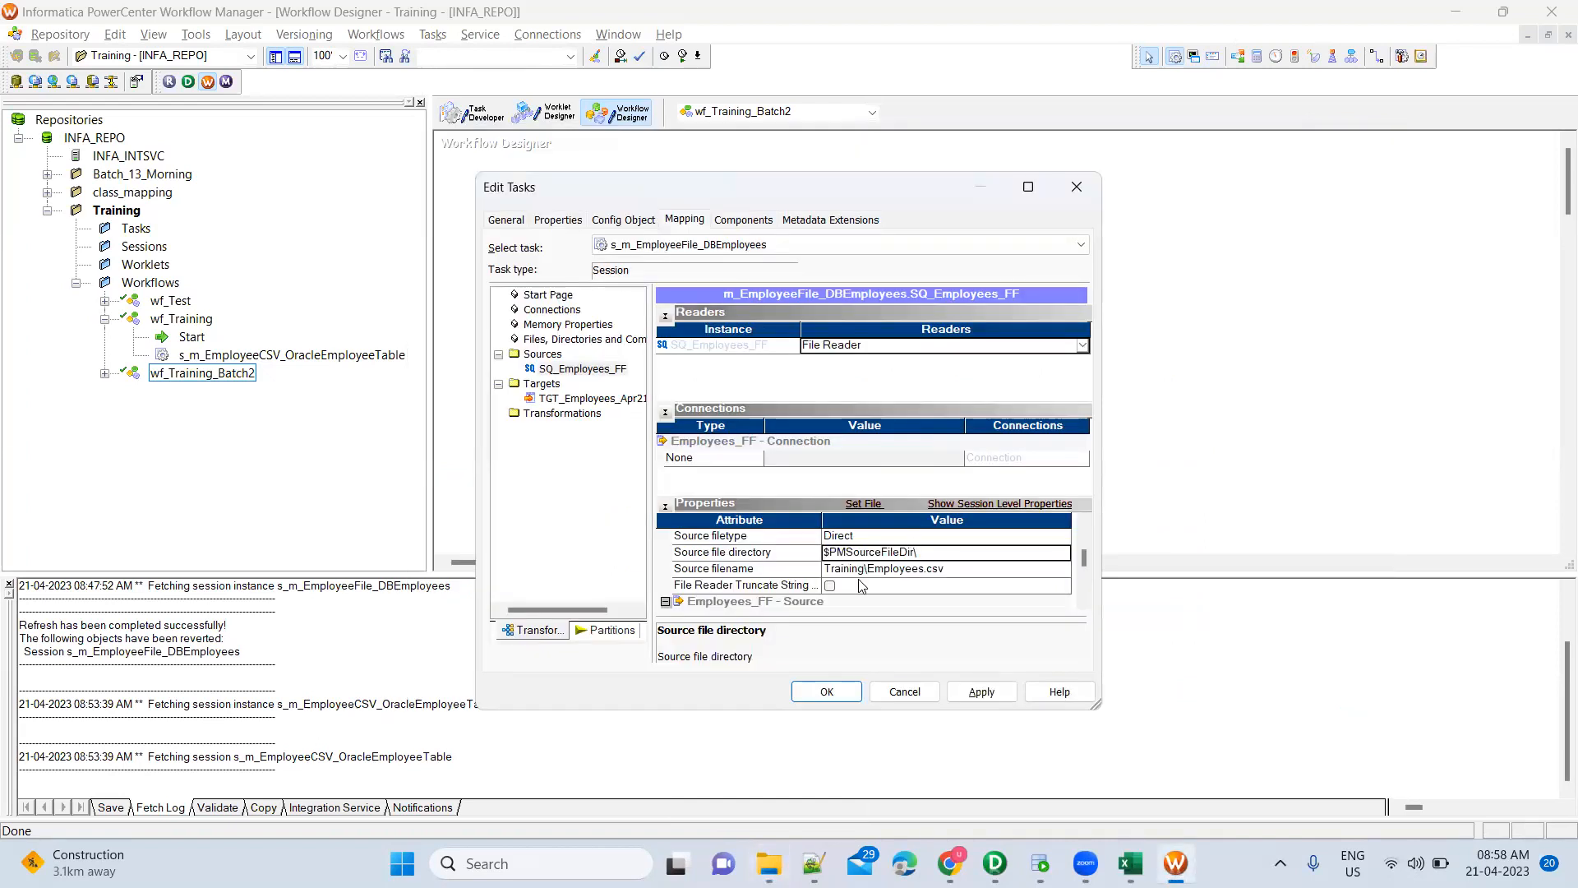
pyautogui.hotkey('alt', 'Tab')
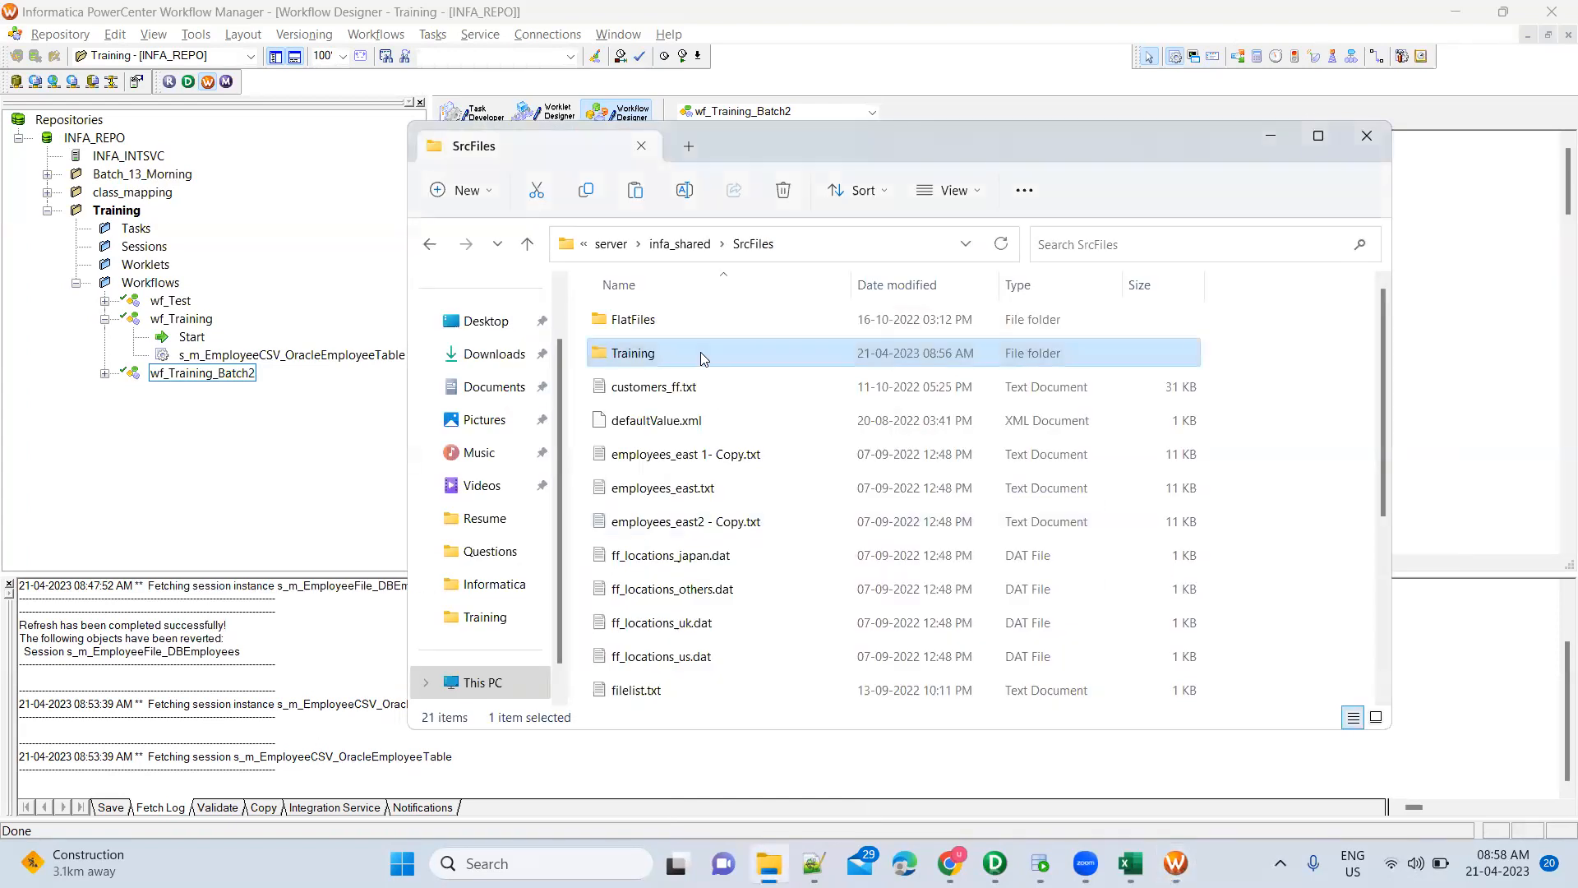
pyautogui.doubleClick(700, 352)
pyautogui.hotkey('alt', 'Tab')
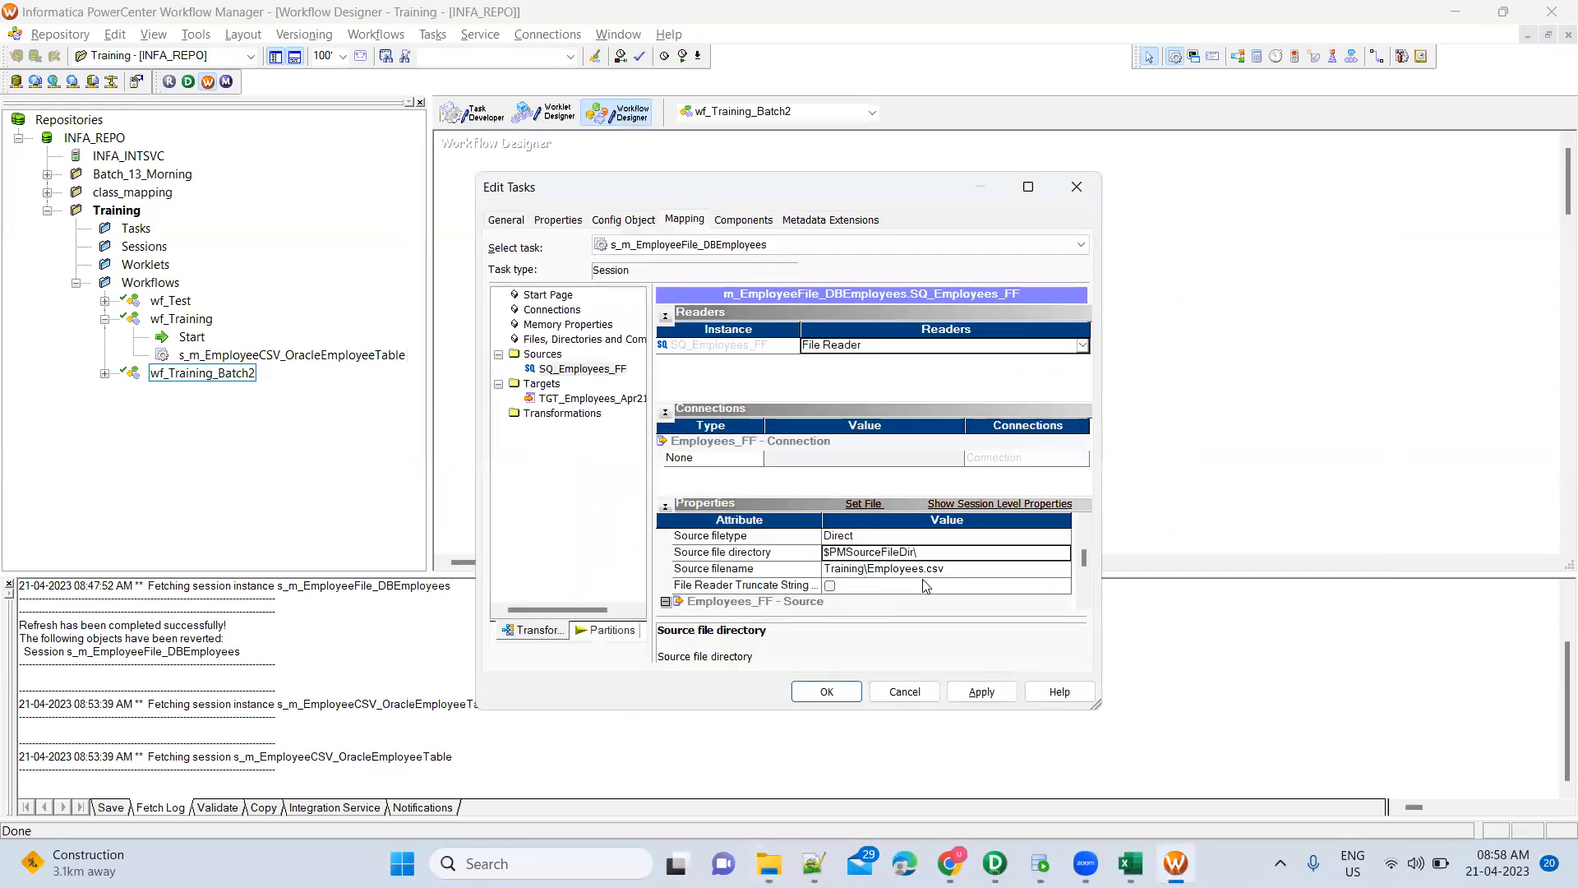
pyautogui.click(976, 697)
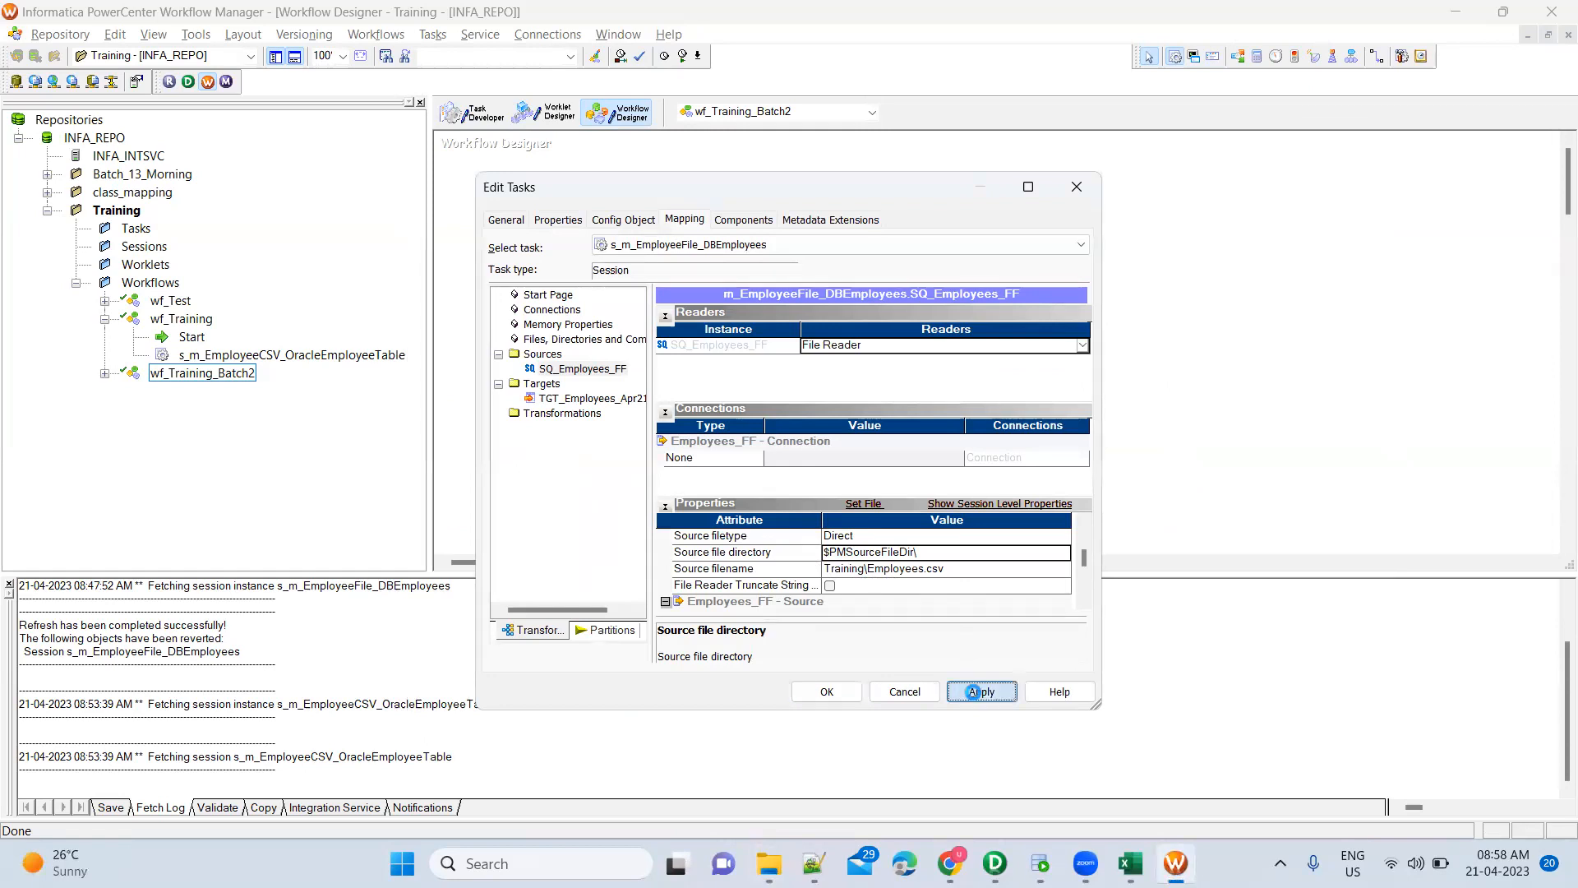
pyautogui.click(830, 693)
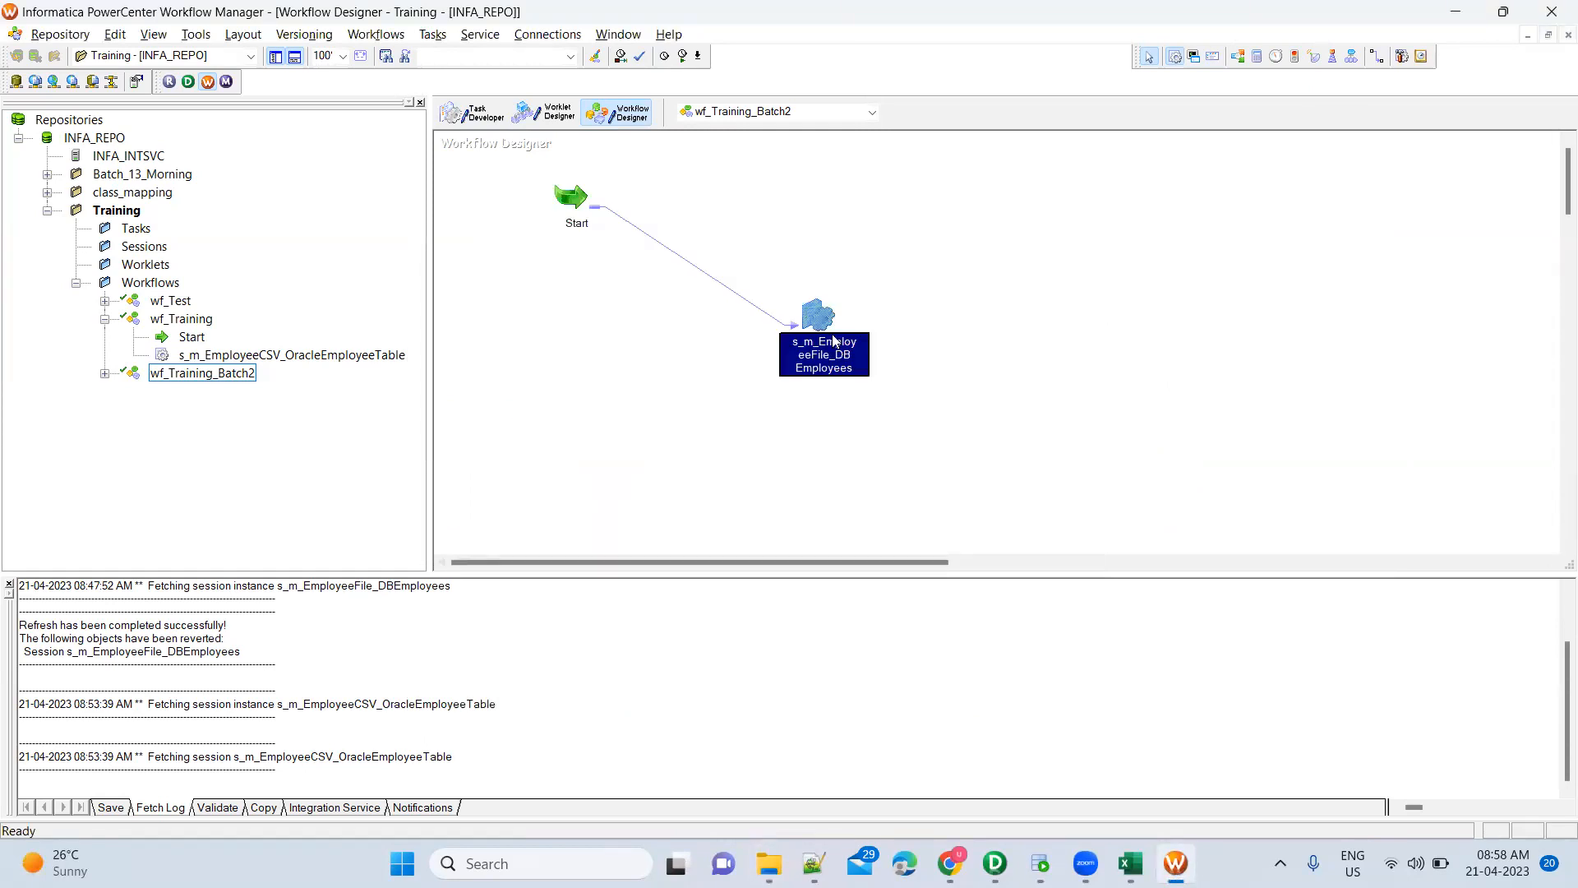
# In the session's Mapping settings, browse relational connections for the TGT_Employees_Apr21 target
pyautogui.doubleClick(820, 321)
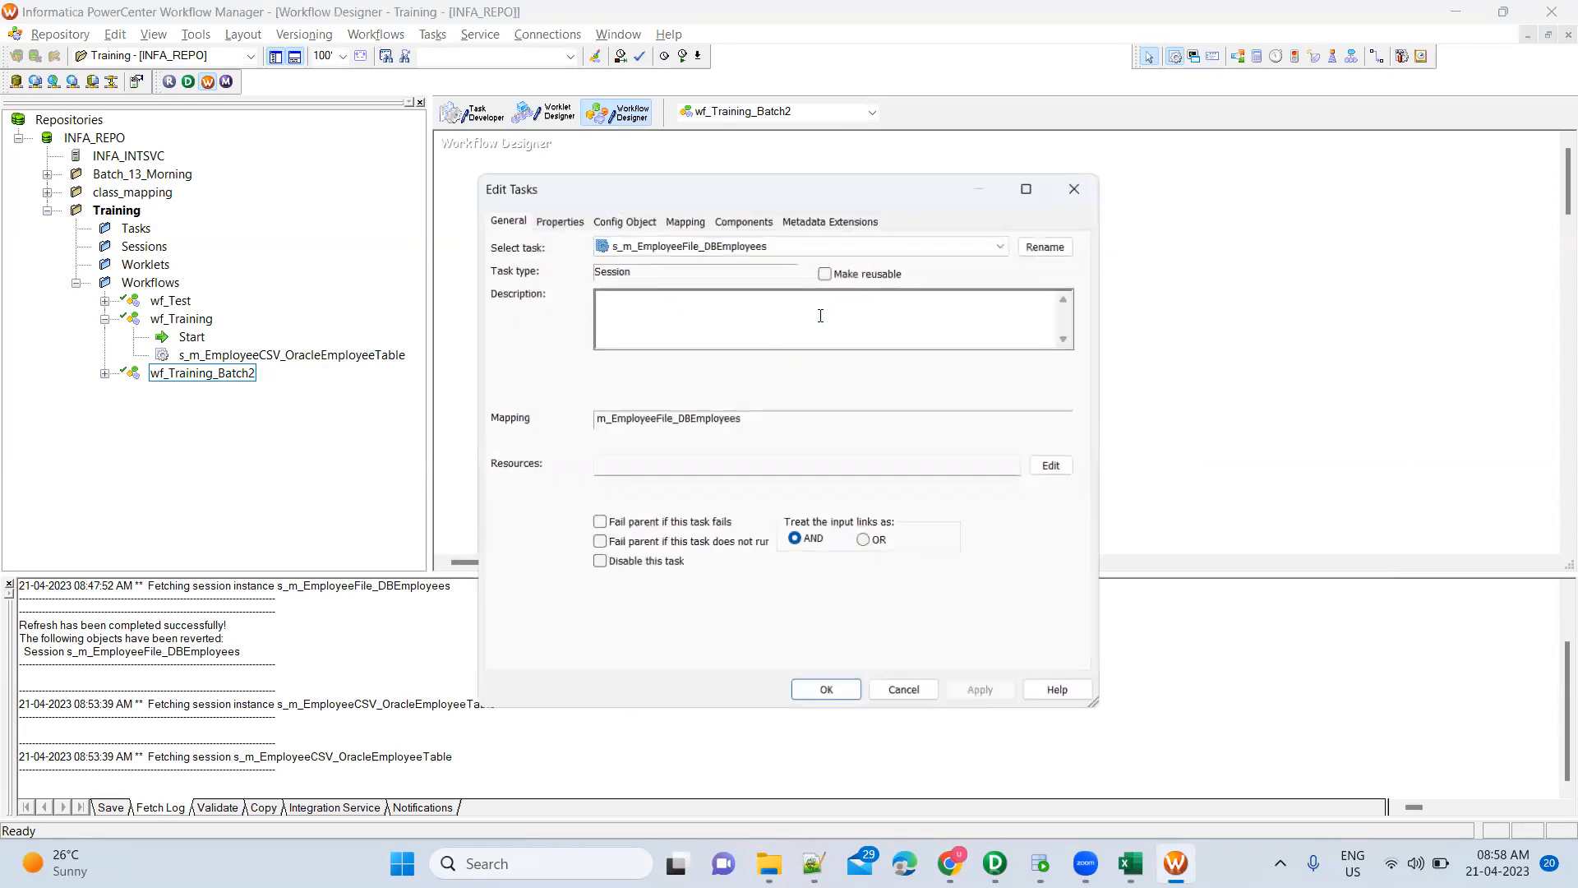
pyautogui.click(685, 220)
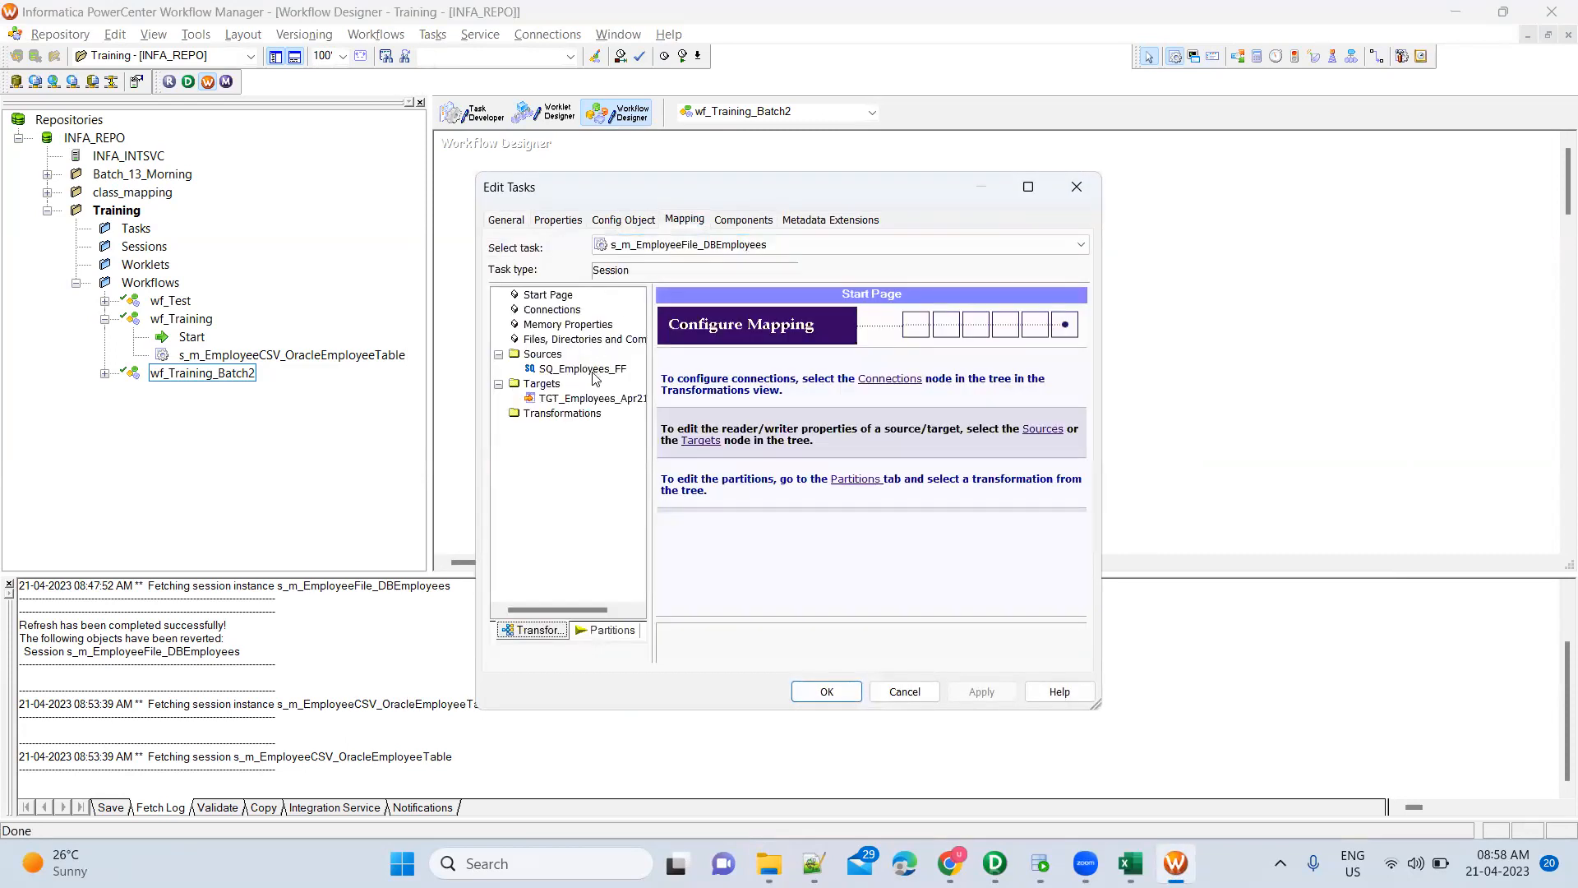
pyautogui.click(596, 370)
pyautogui.click(604, 399)
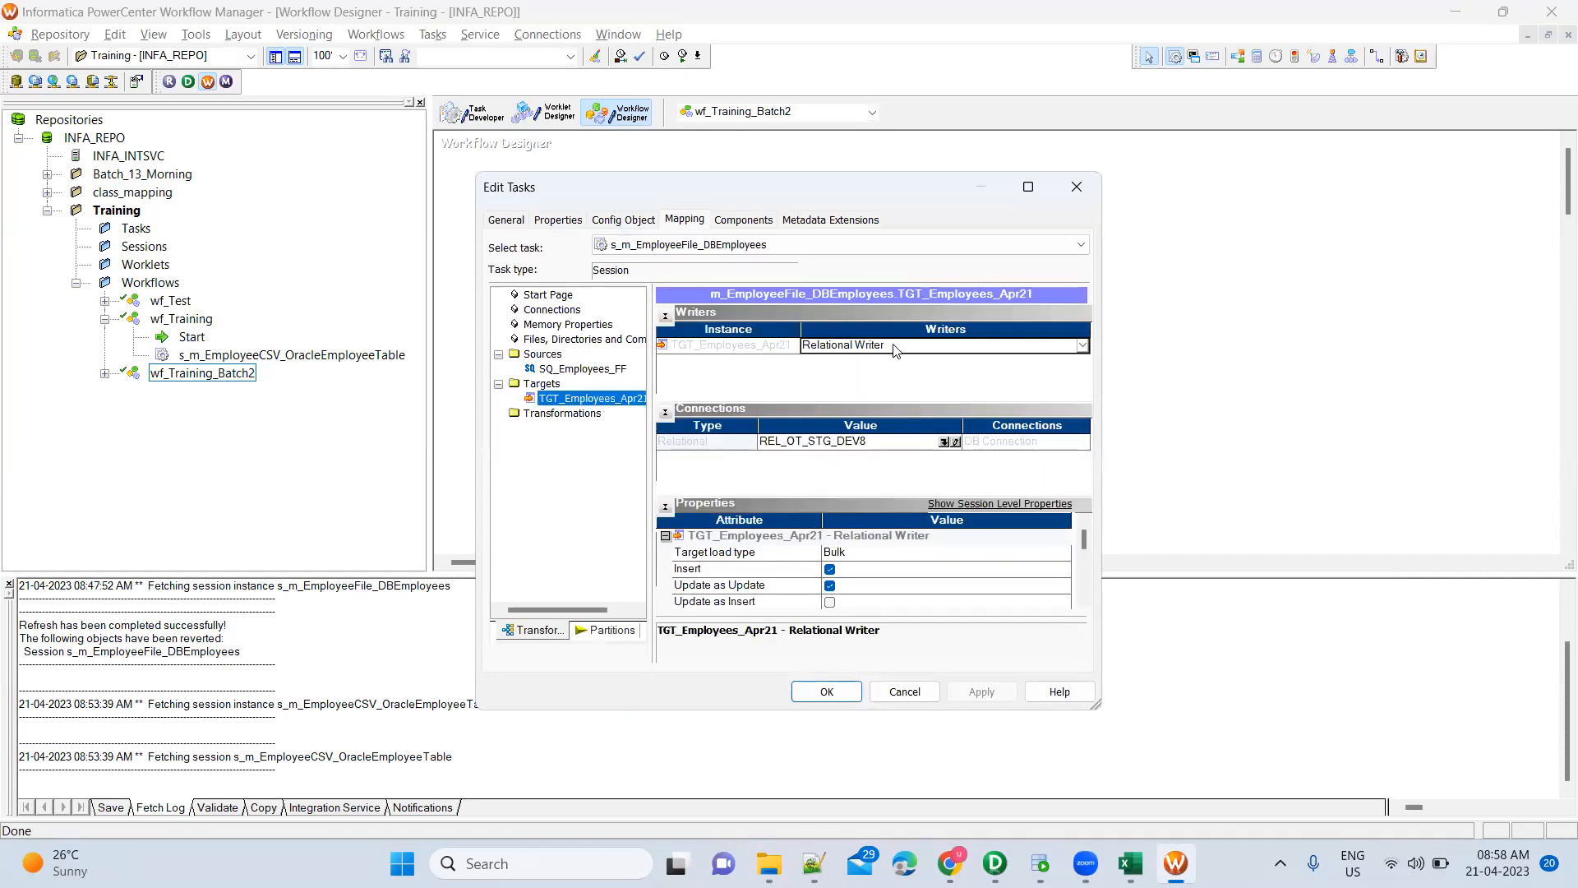
pyautogui.click(944, 444)
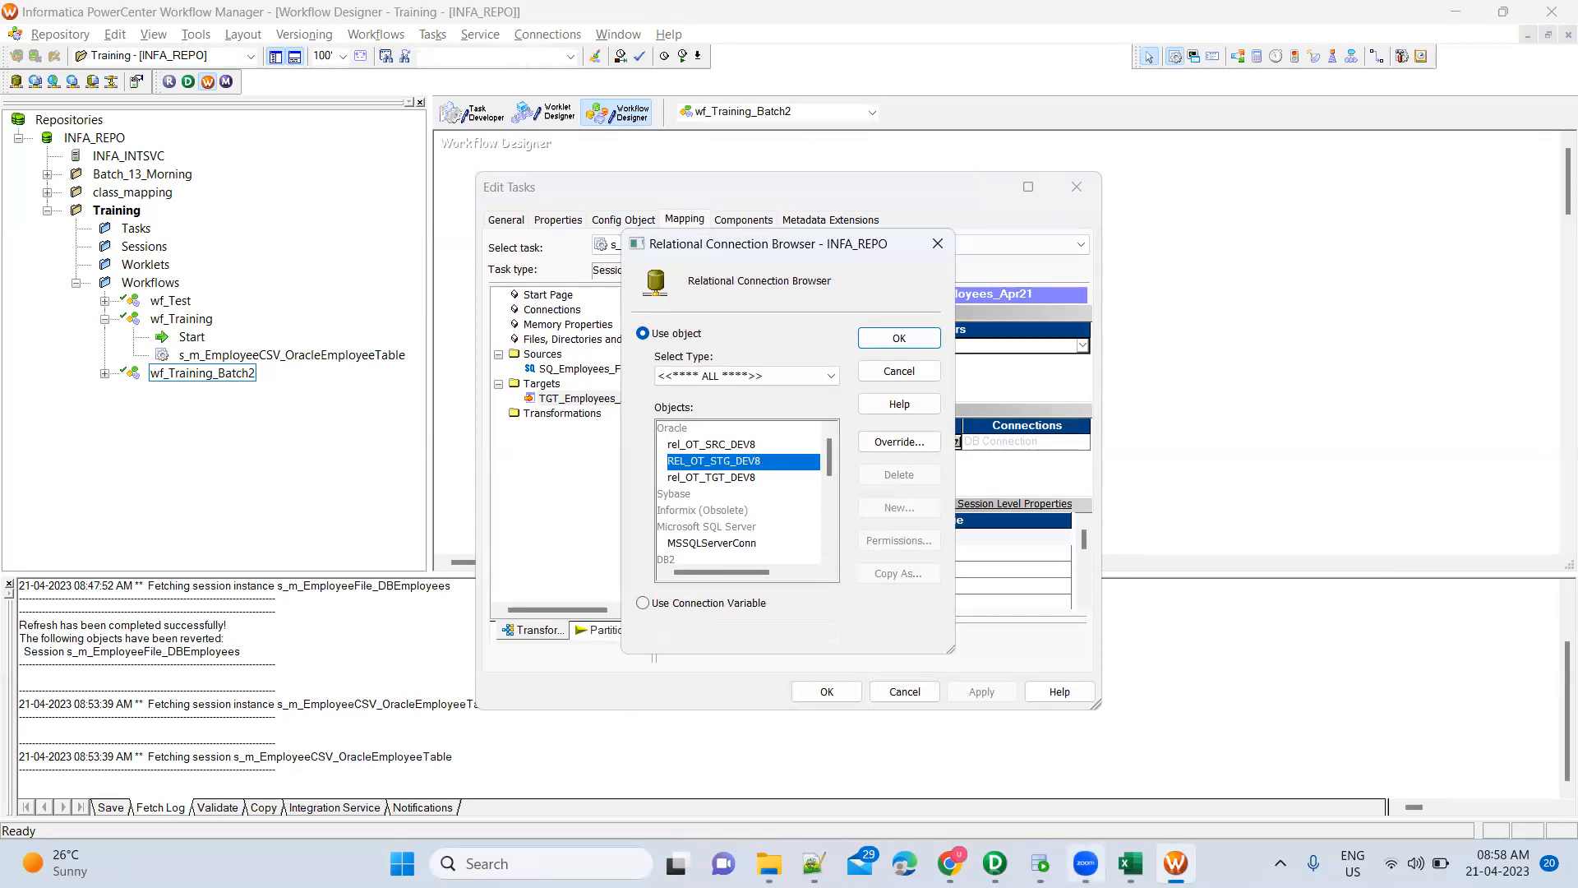
# After checking SQL Developer's connections, assign rel_OT_SRC_DEV8 to the target and close the session settings
pyautogui.click(1043, 864)
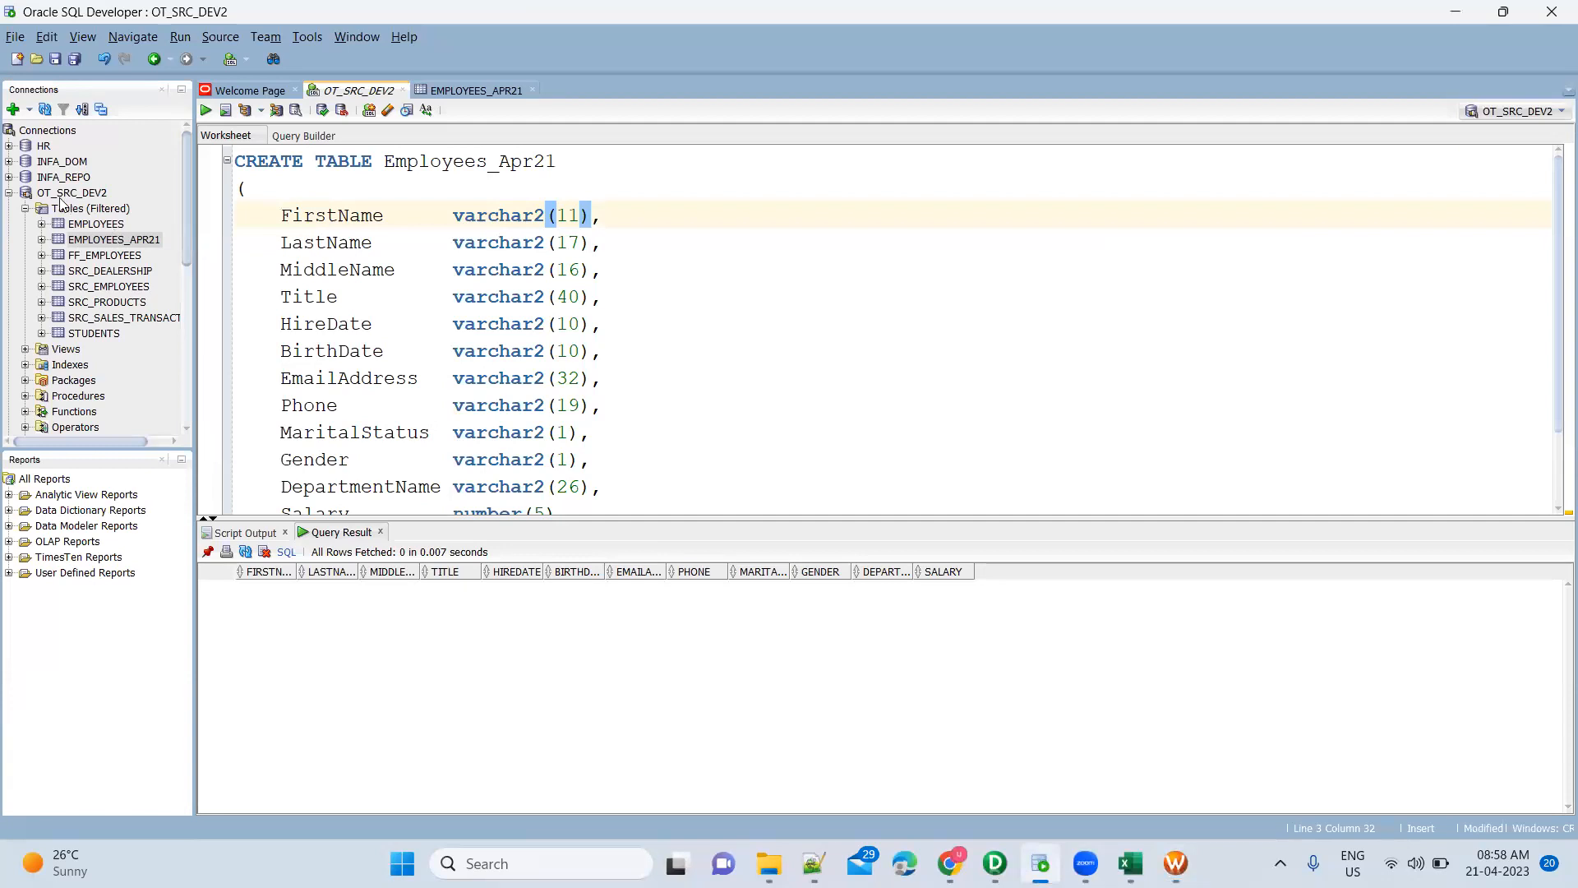
pyautogui.click(9, 194)
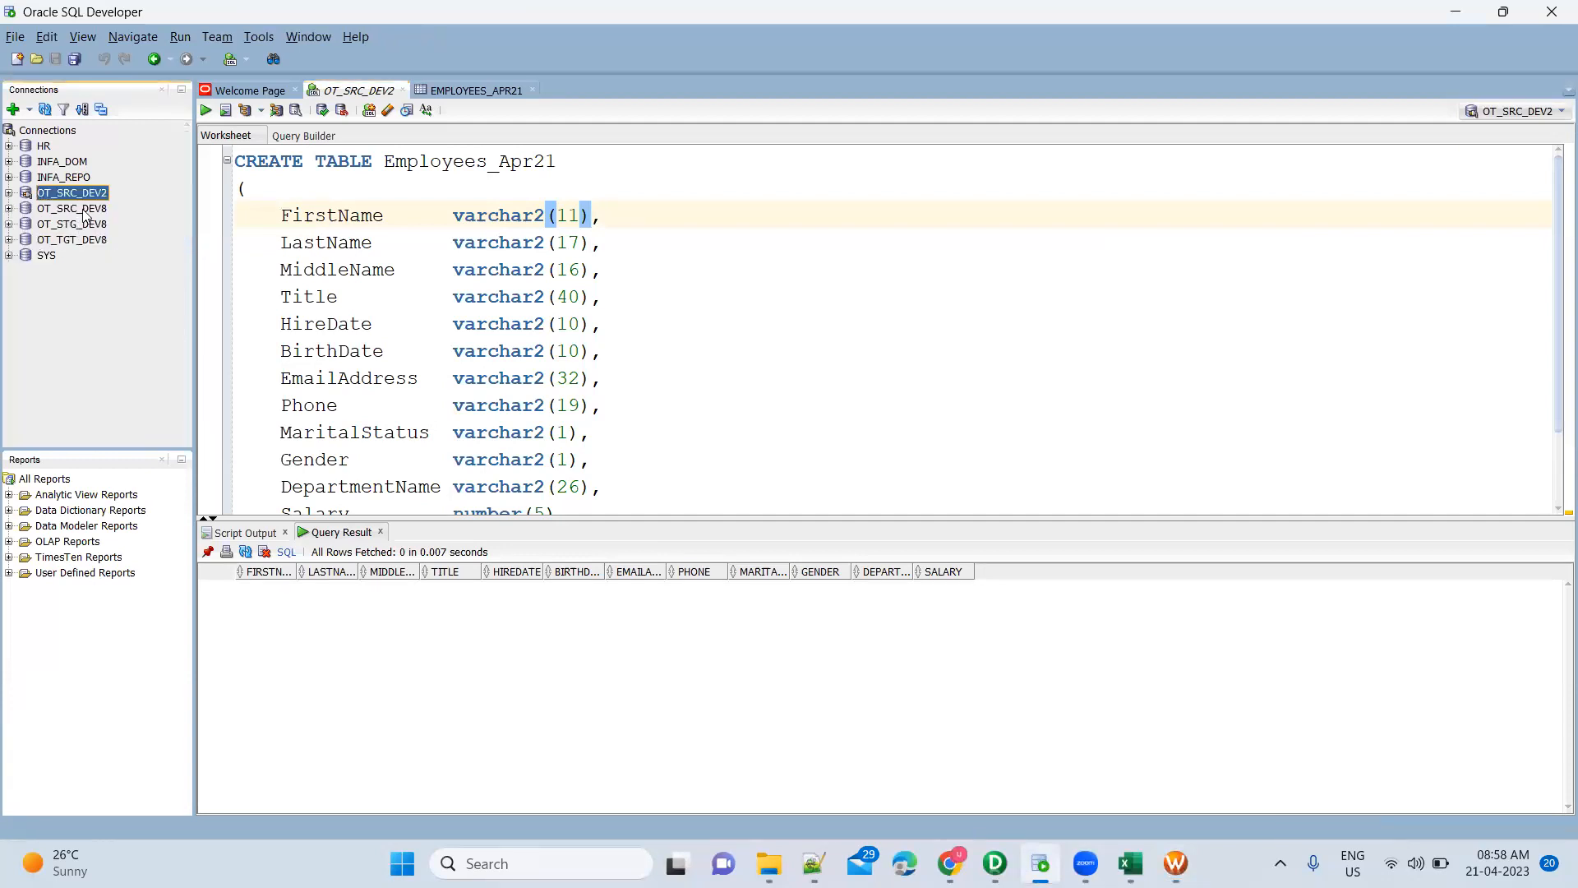
pyautogui.hotkey('alt', 'Tab')
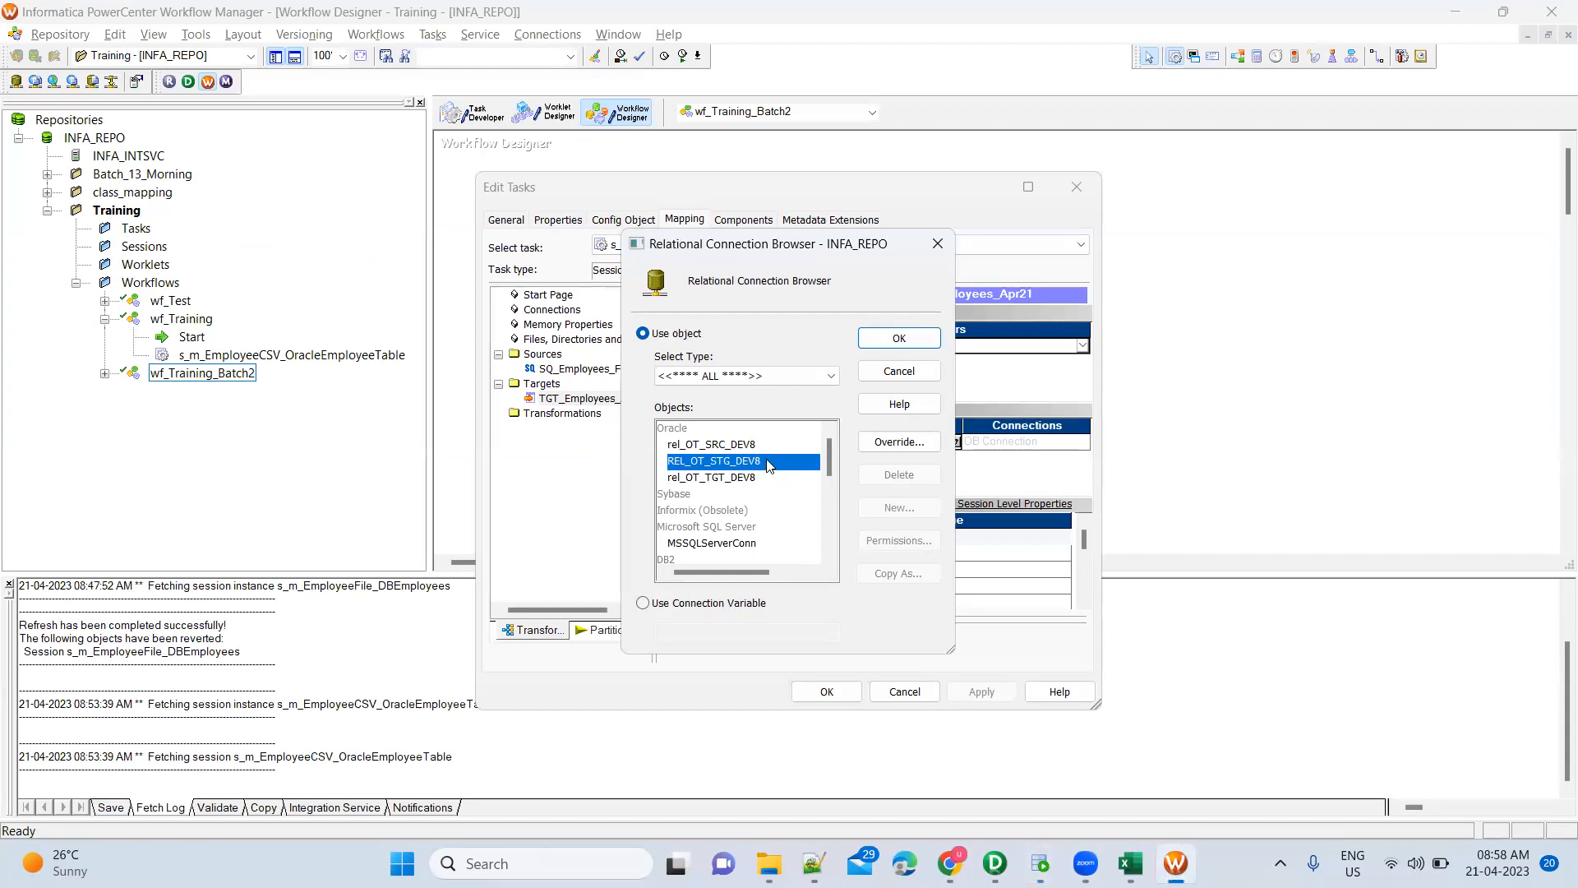
pyautogui.click(749, 479)
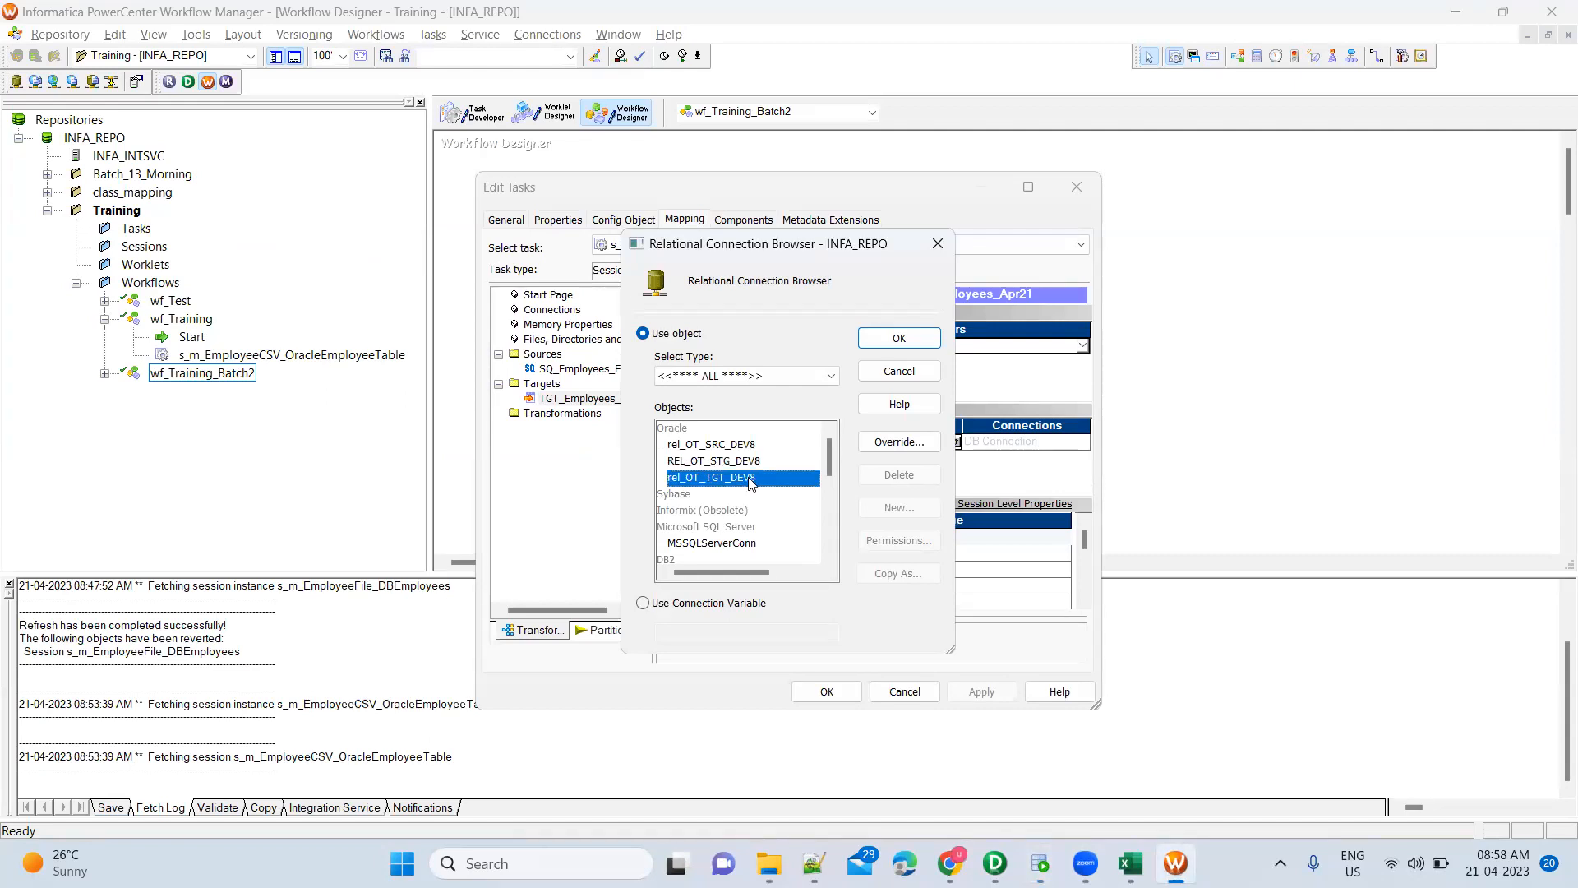
pyautogui.click(750, 446)
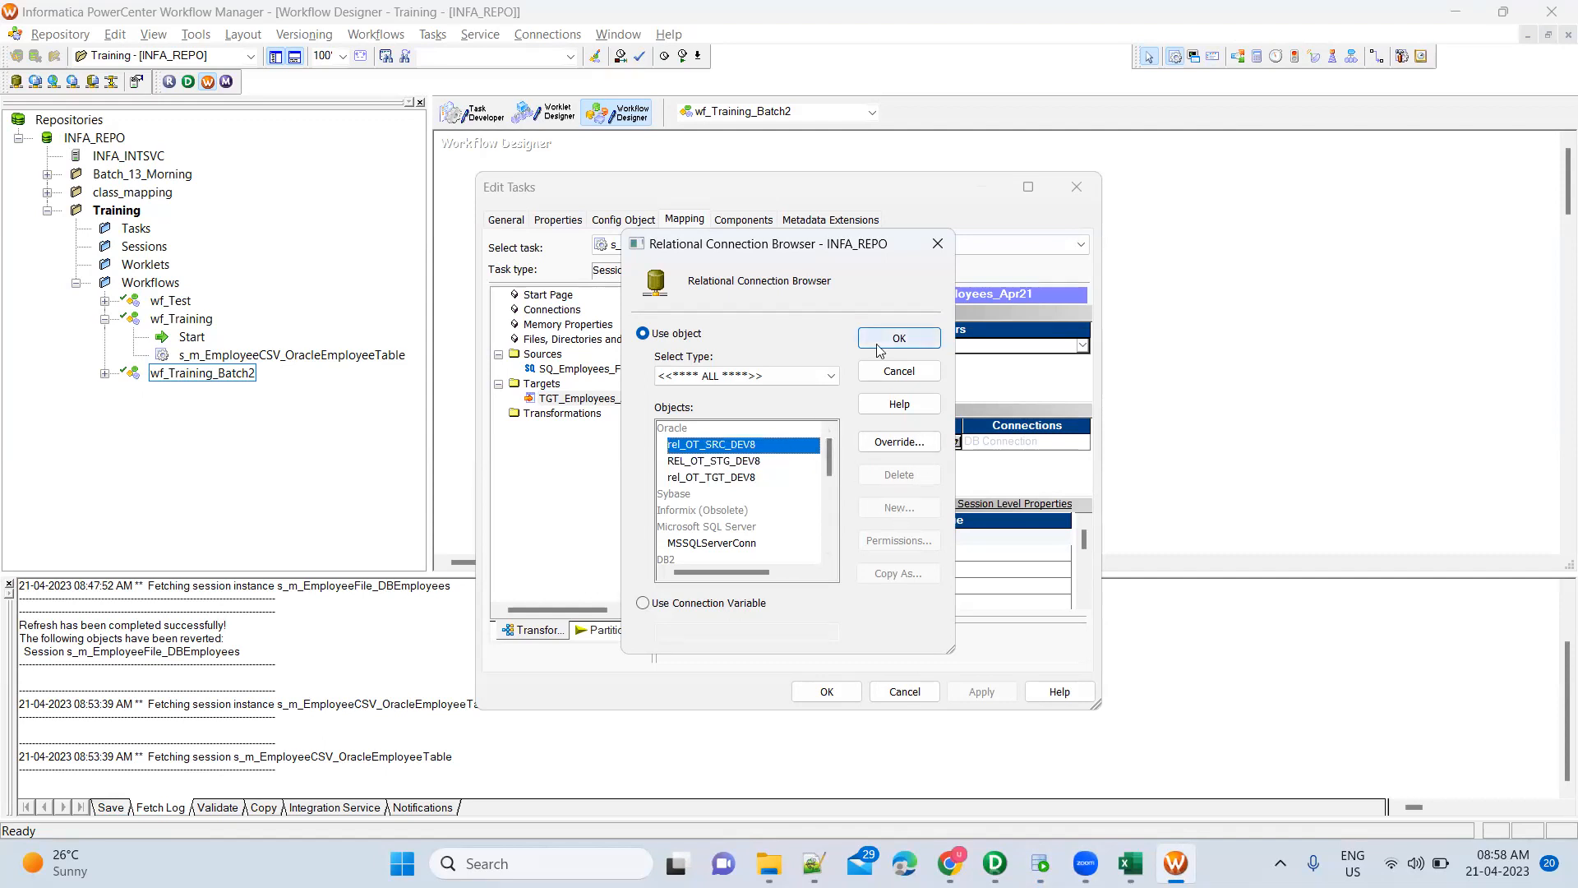
pyautogui.click(911, 373)
pyautogui.press('Escape')
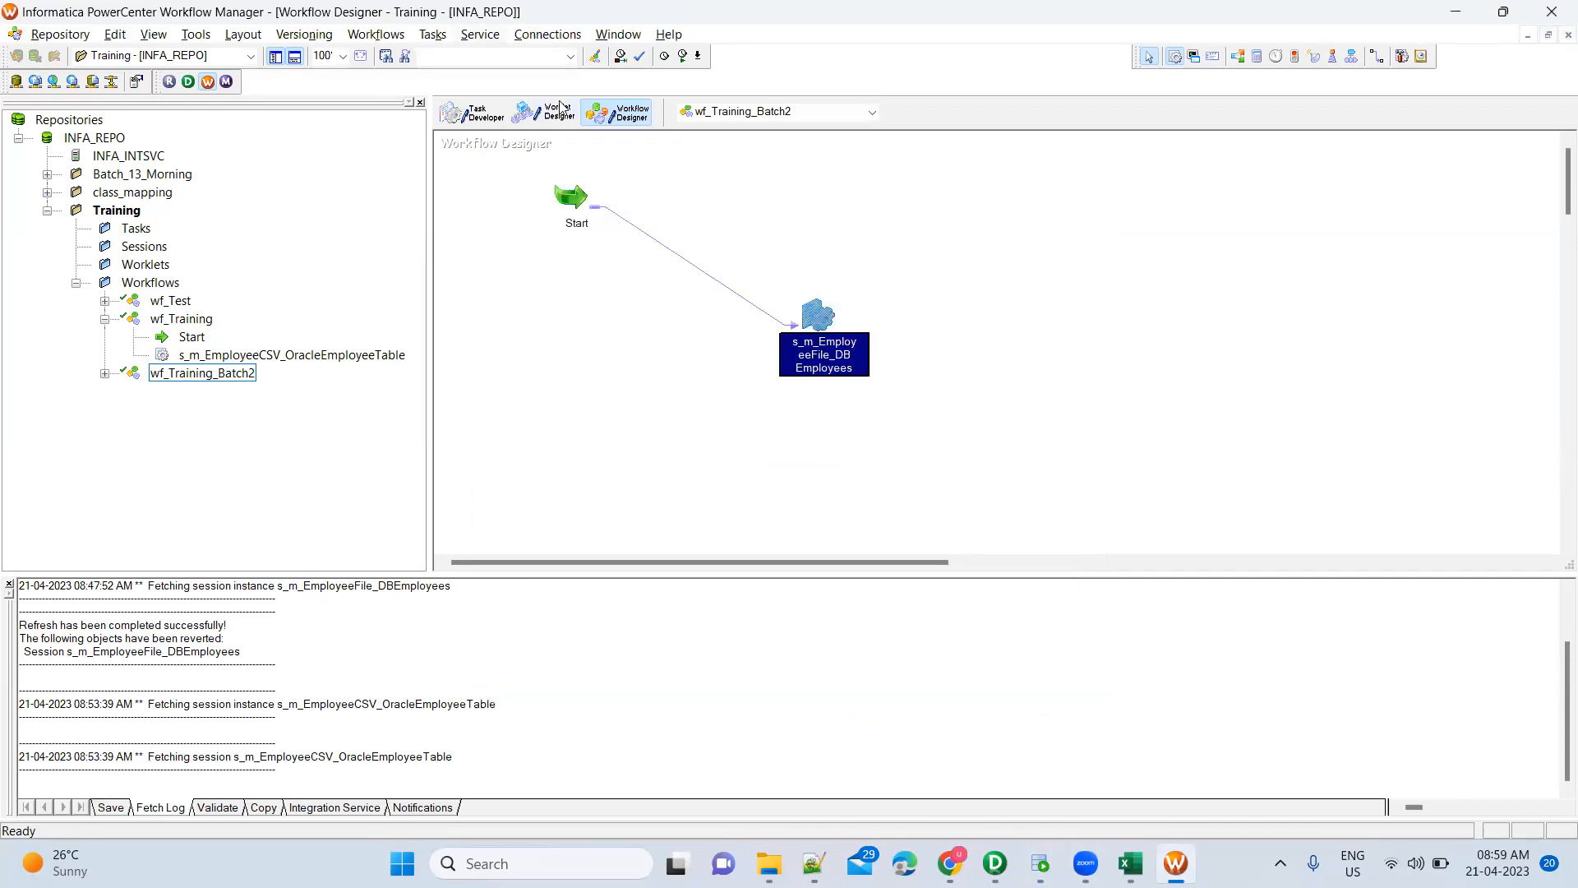
# Review the REL_OT_STG_DEV8, rel_OT_TGT_DEV8 and rel_OT_SRC_DEV8 relational connections, then reopen the browser
pyautogui.click(702, 203)
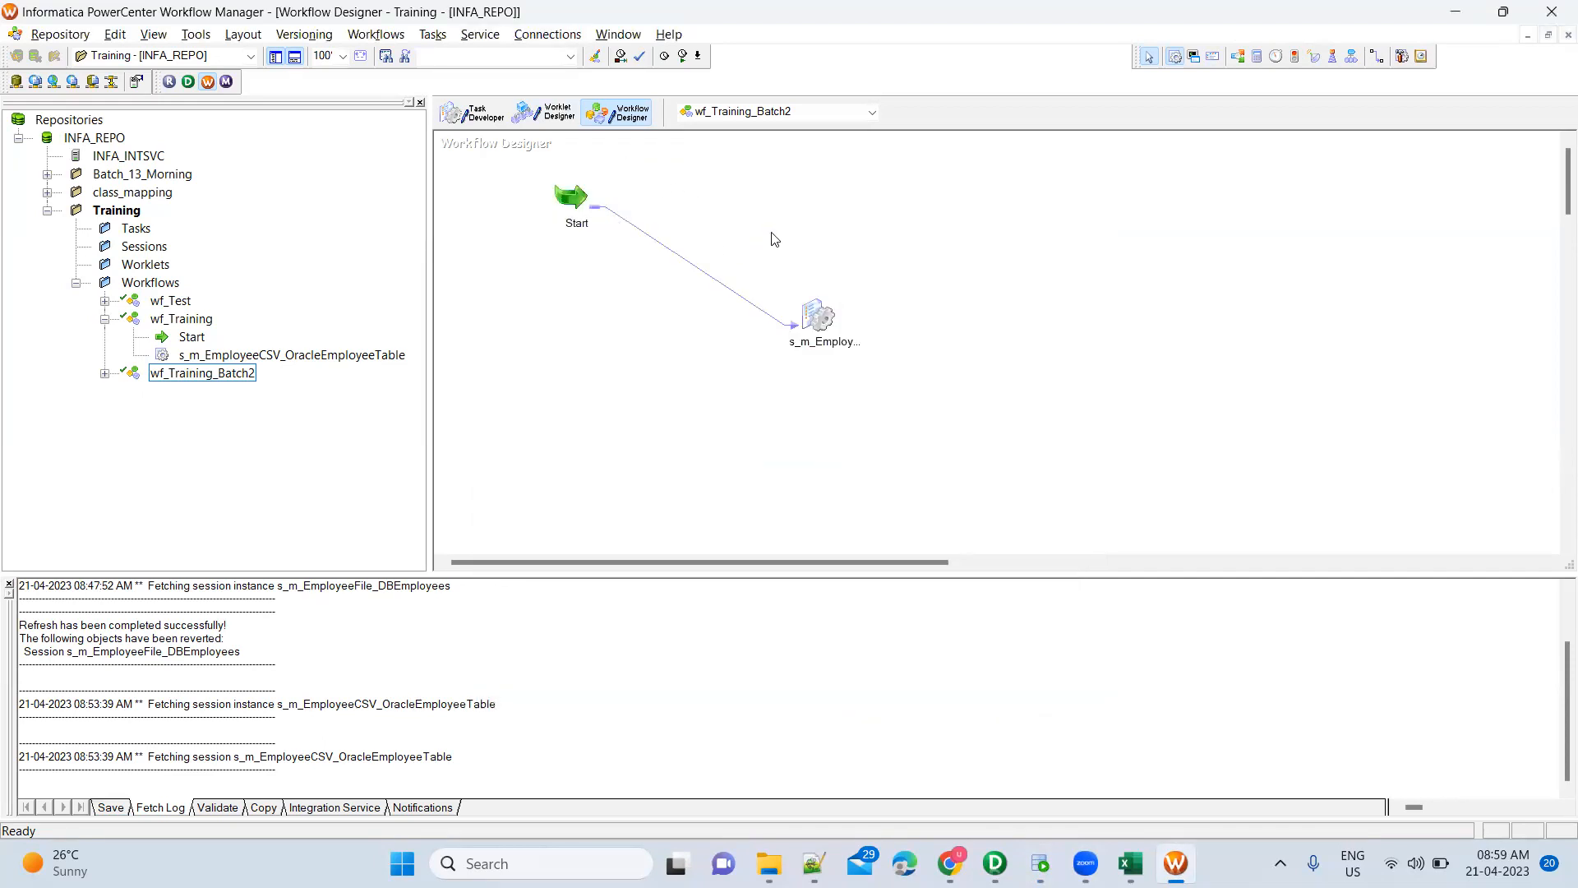
pyautogui.click(547, 34)
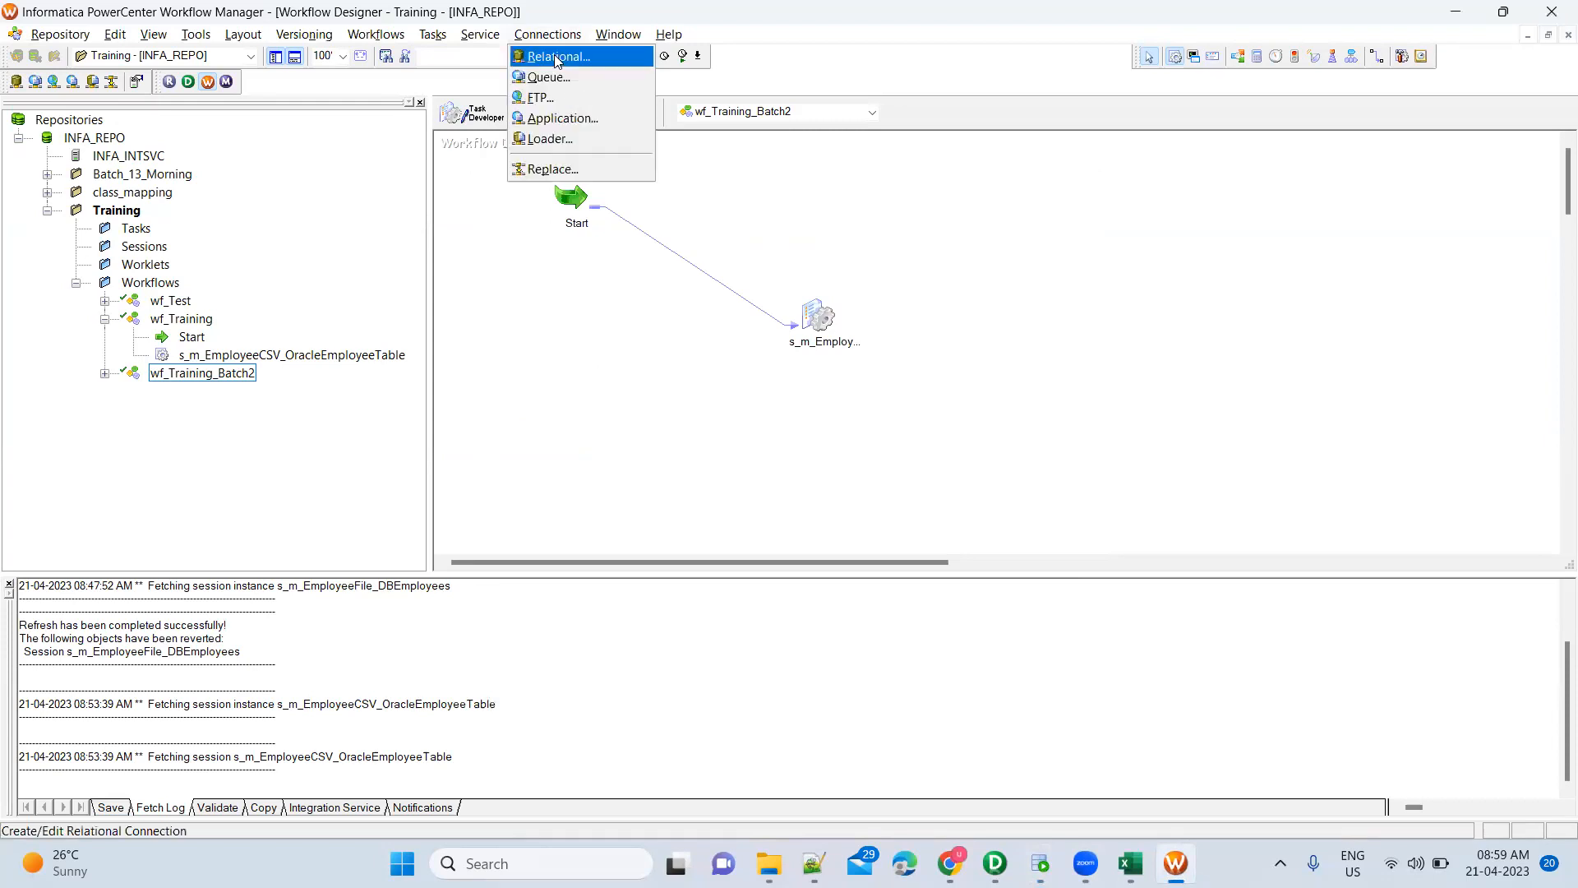
pyautogui.click(559, 58)
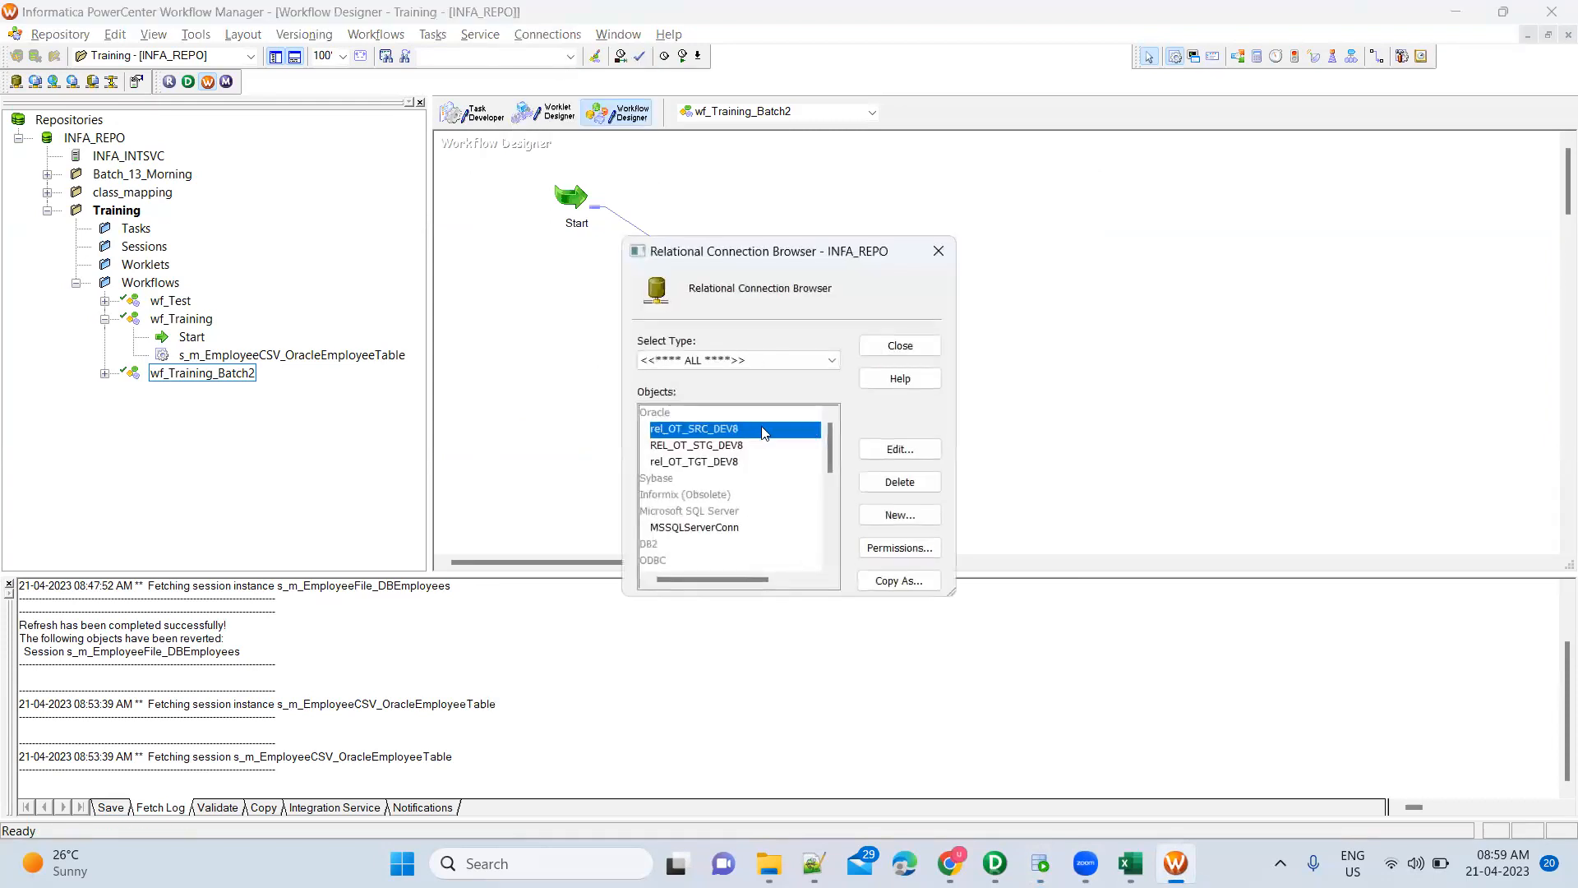
pyautogui.click(744, 445)
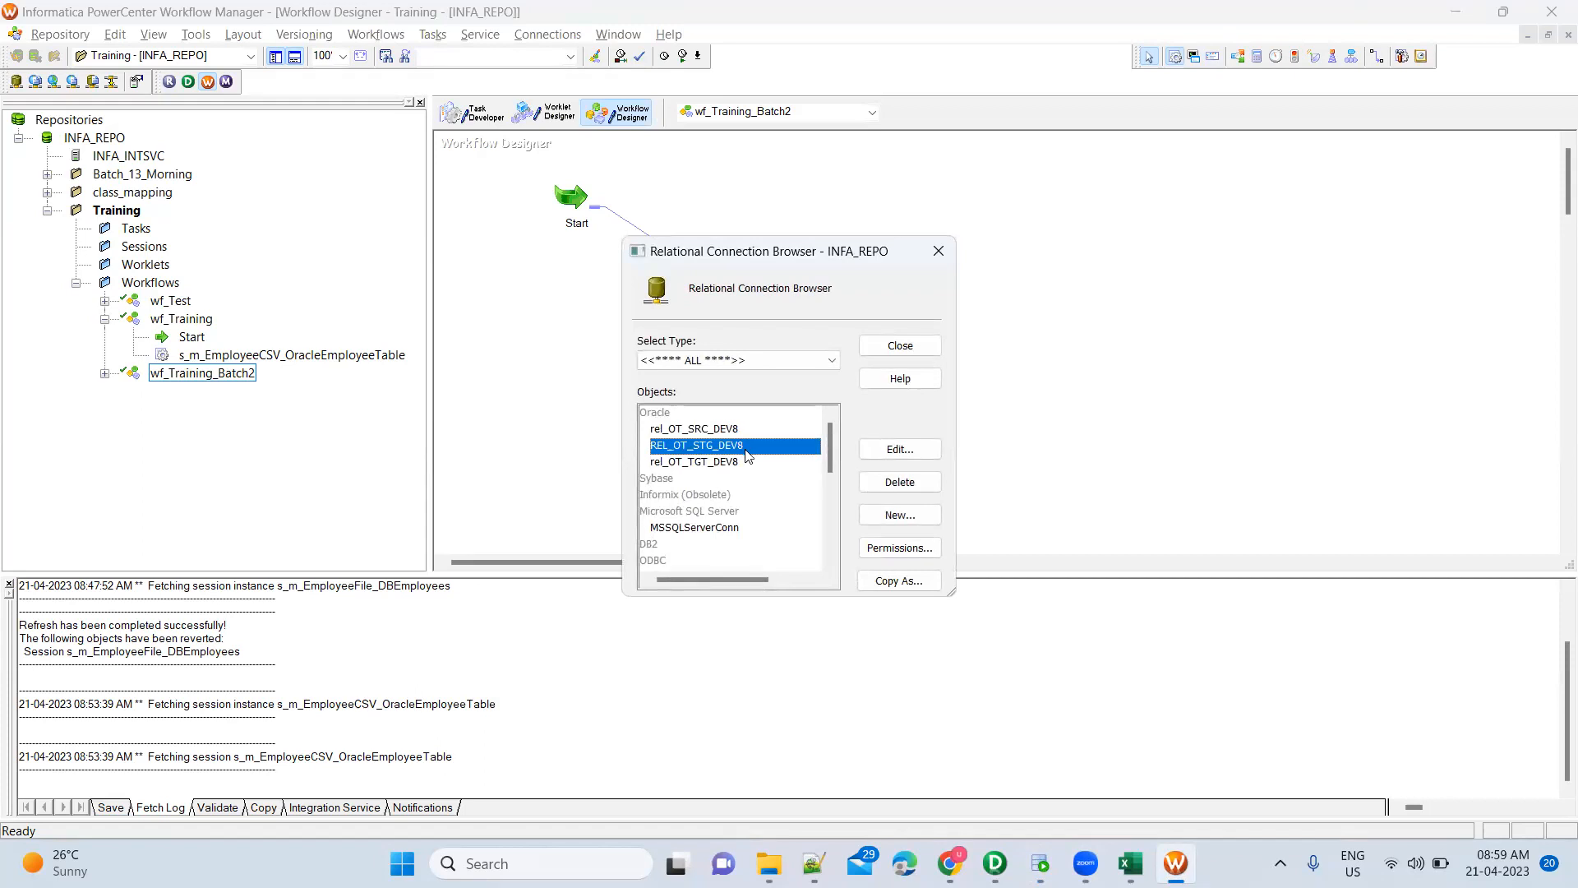
pyautogui.click(746, 465)
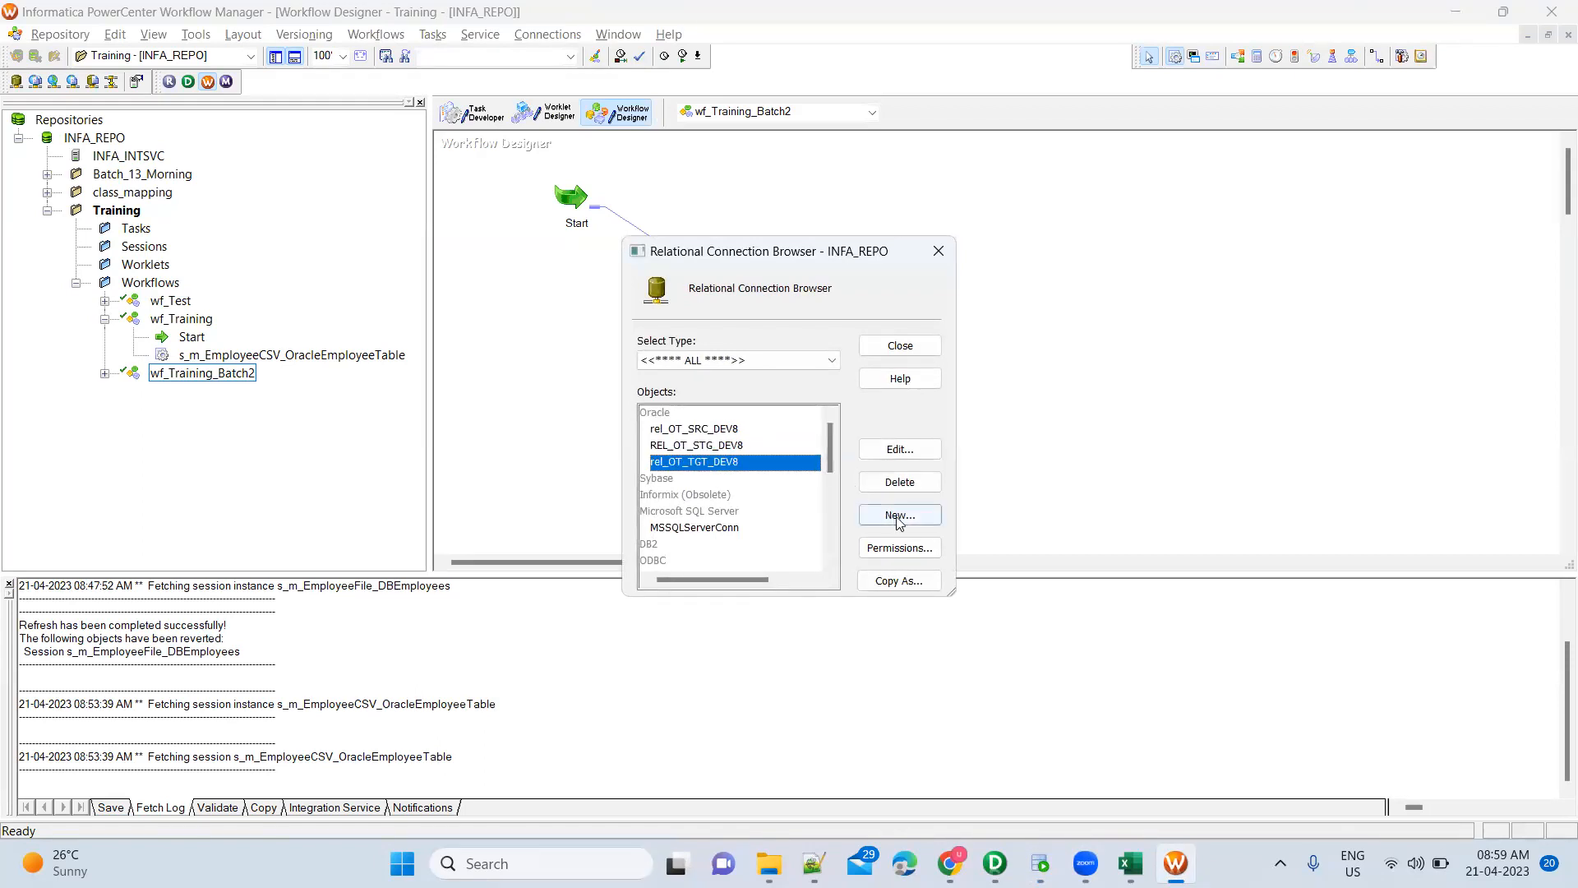
pyautogui.click(729, 432)
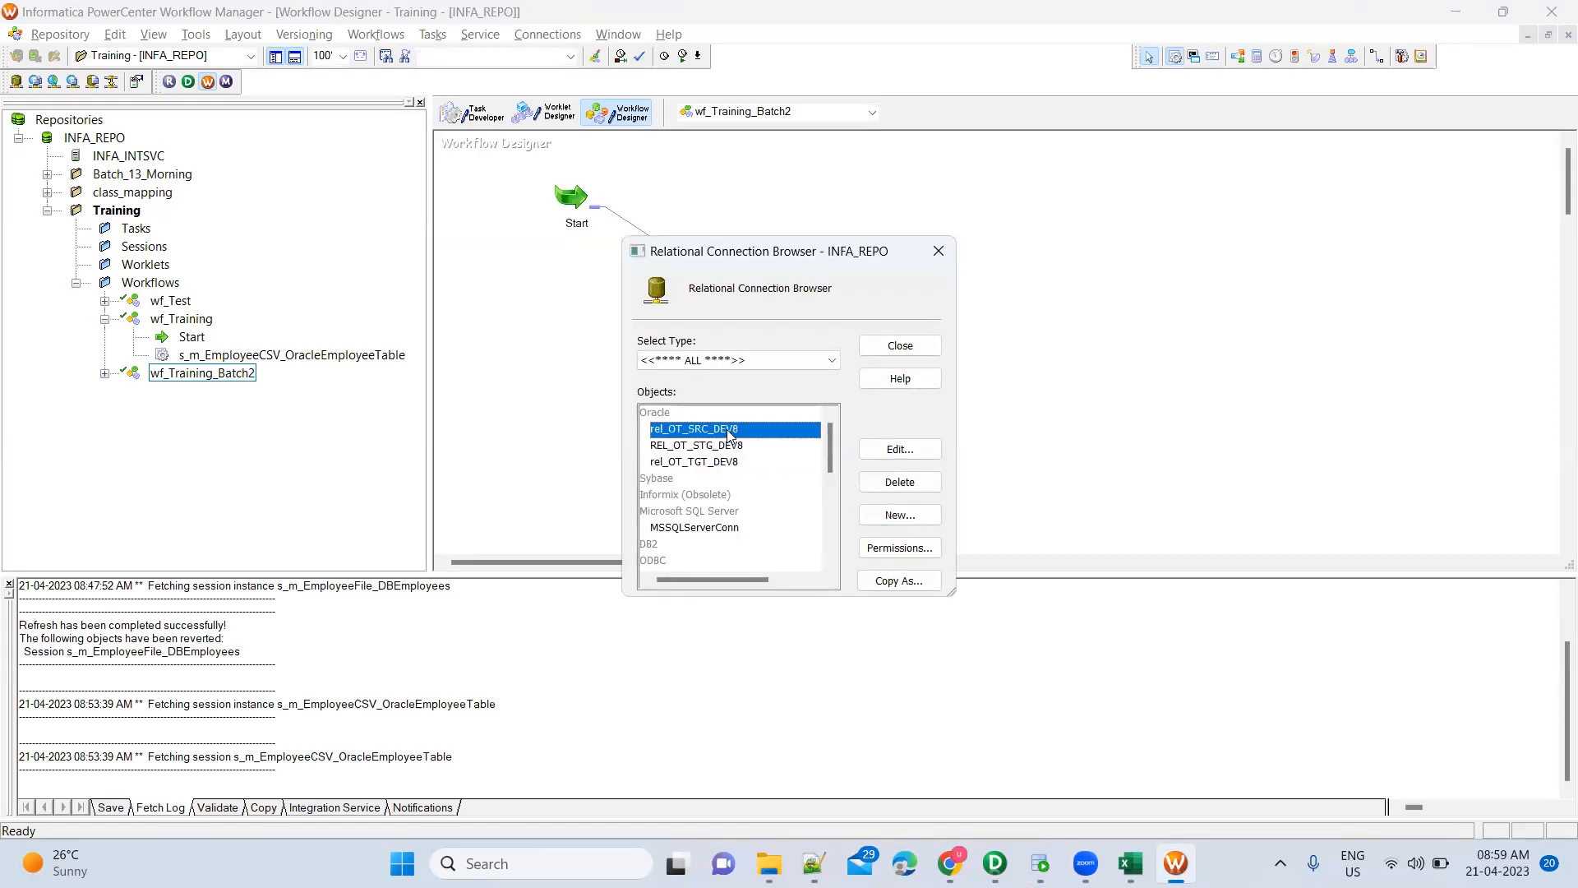
pyautogui.click(885, 451)
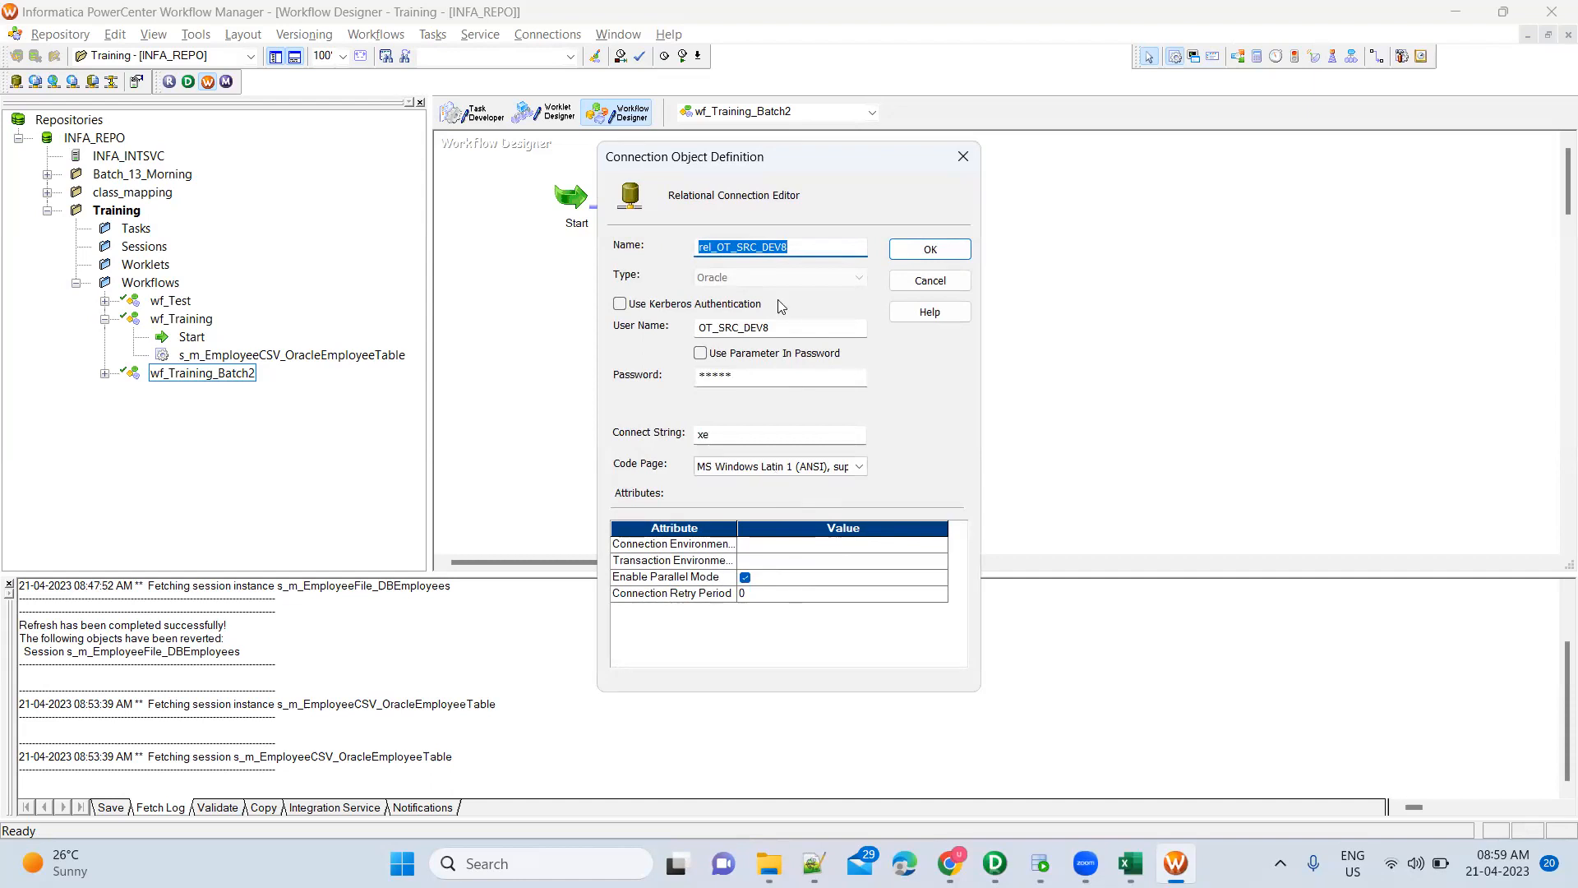
pyautogui.click(930, 280)
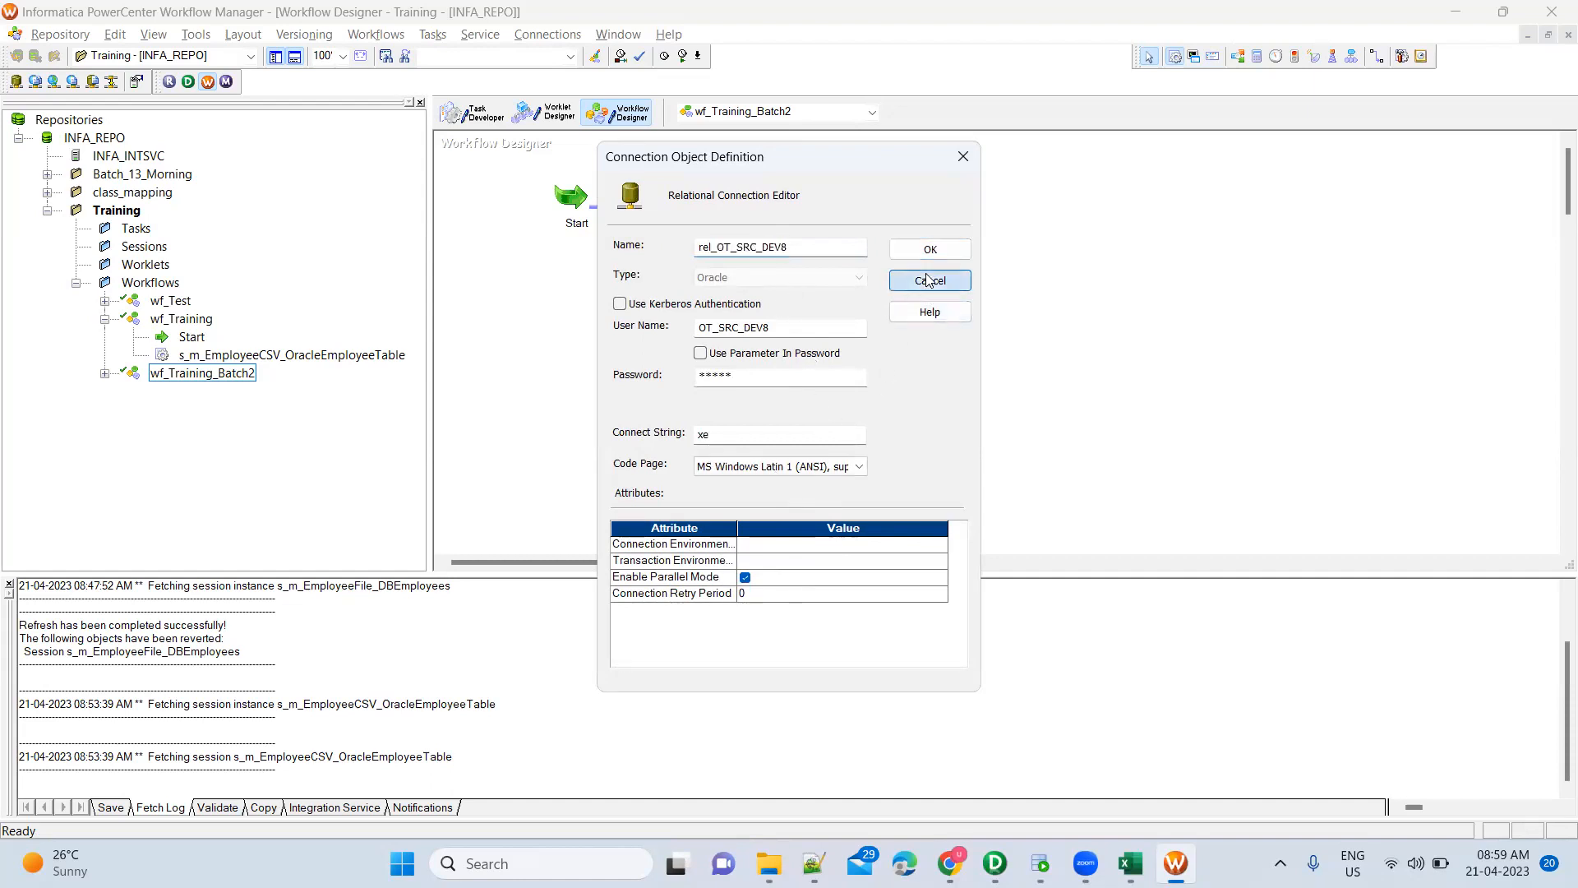
pyautogui.press('Escape')
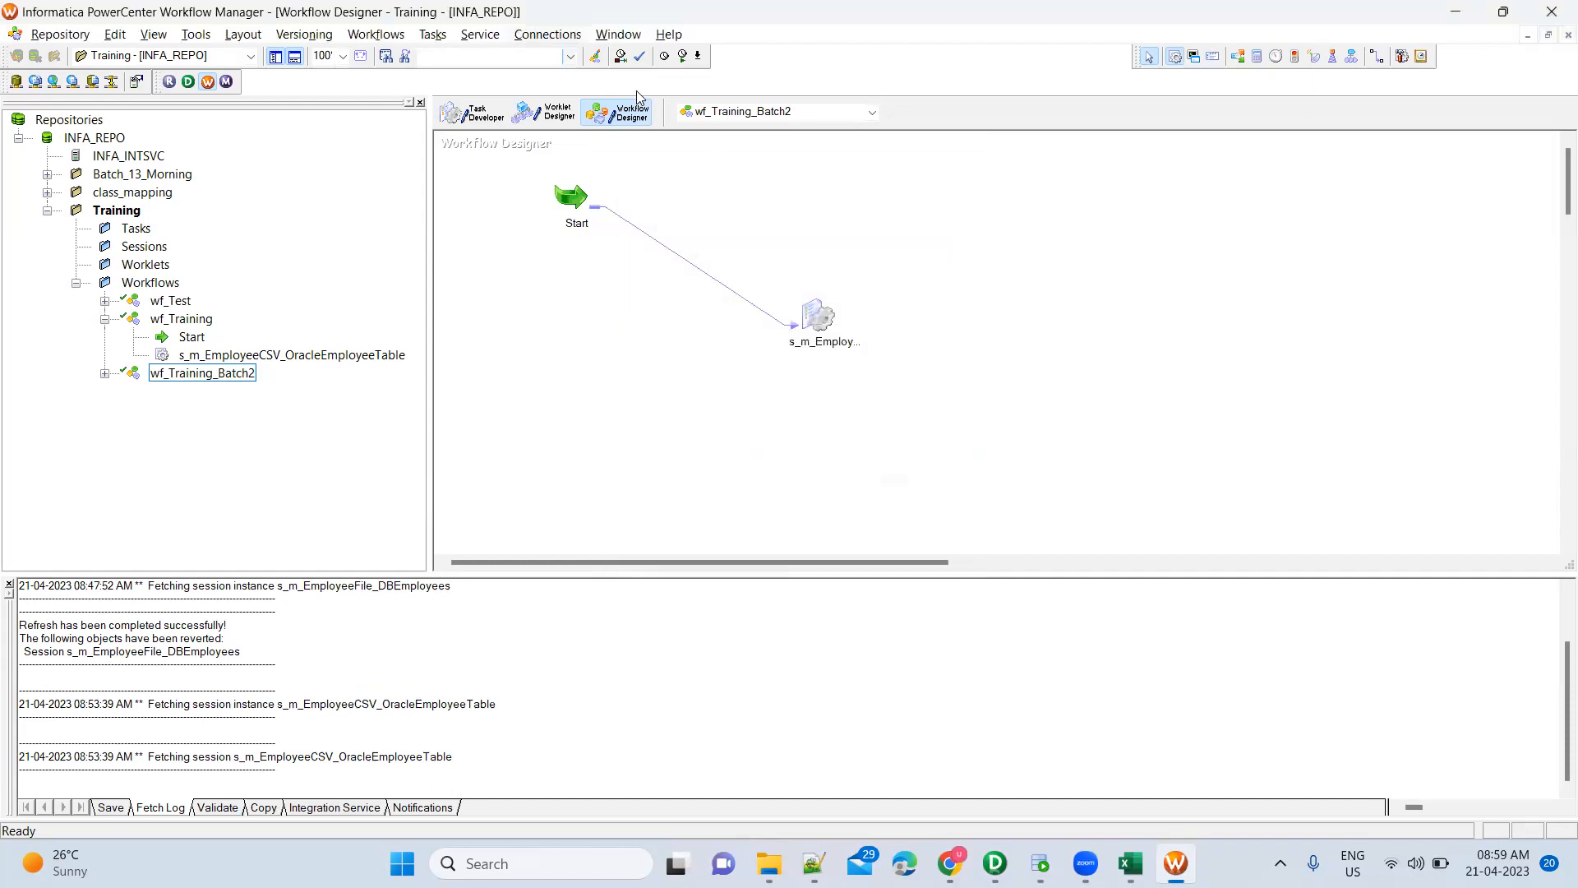
pyautogui.click(548, 33)
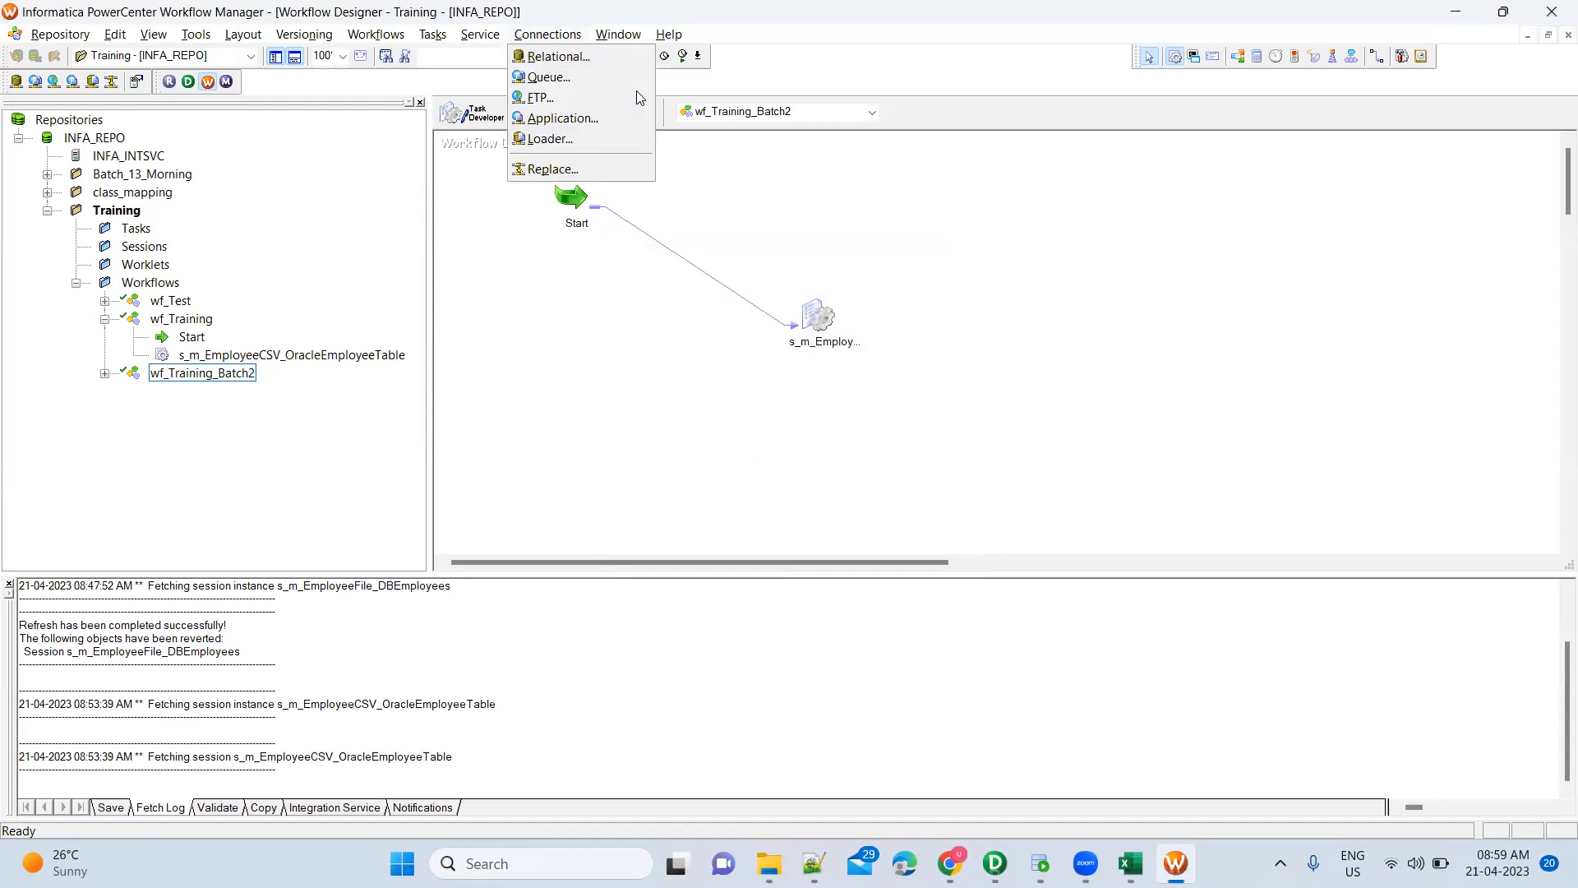
pyautogui.click(567, 57)
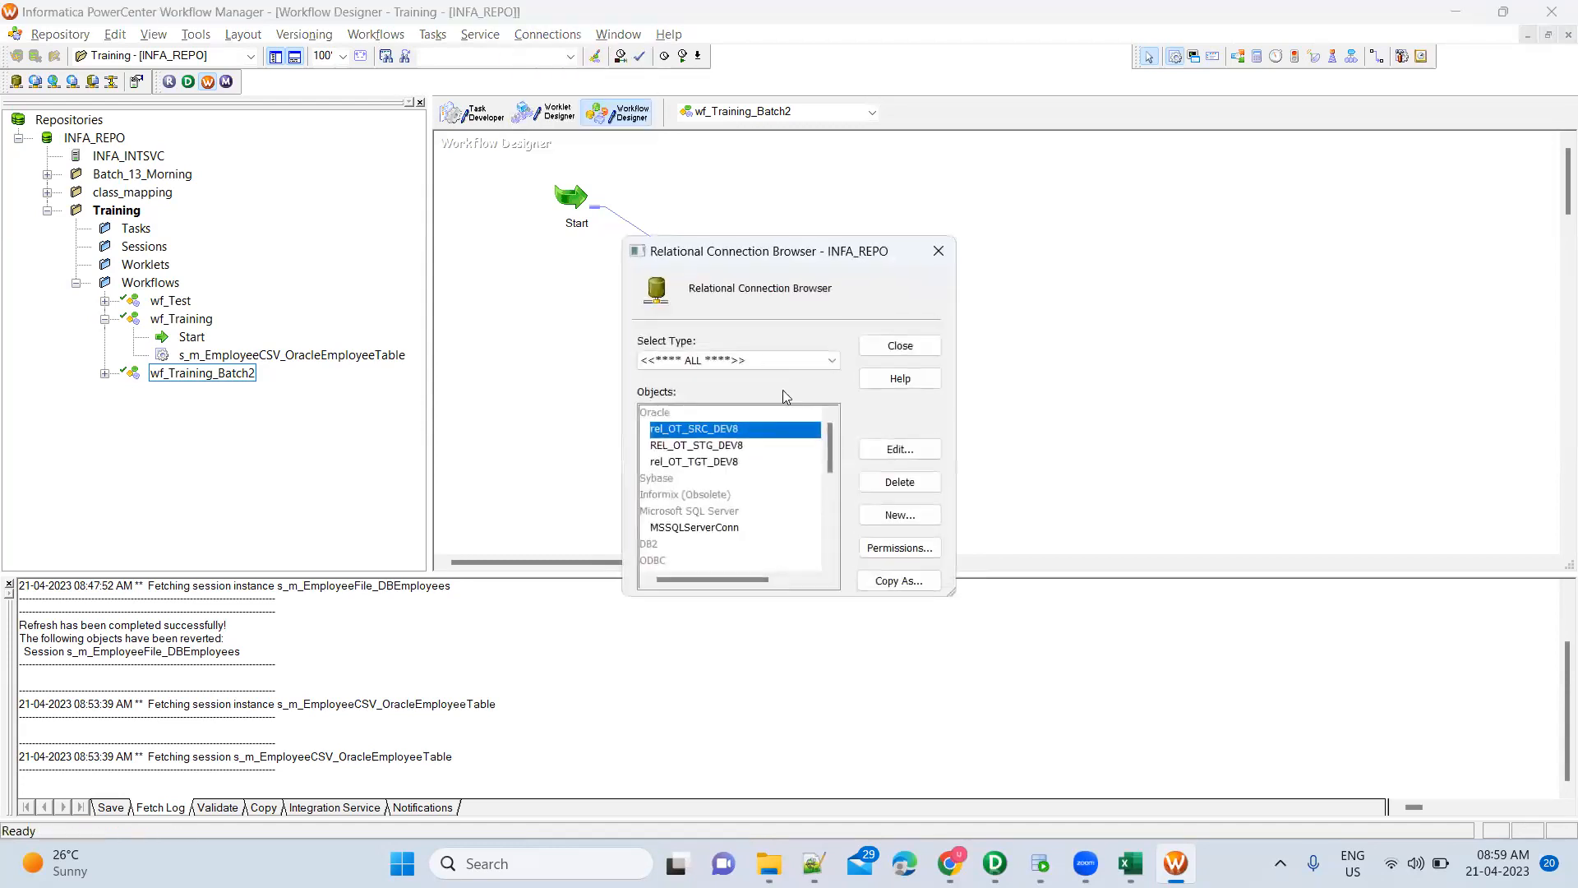
# Begin a new relational connection of subtype Oracle, then bring SQL Developer forward
pyautogui.click(898, 515)
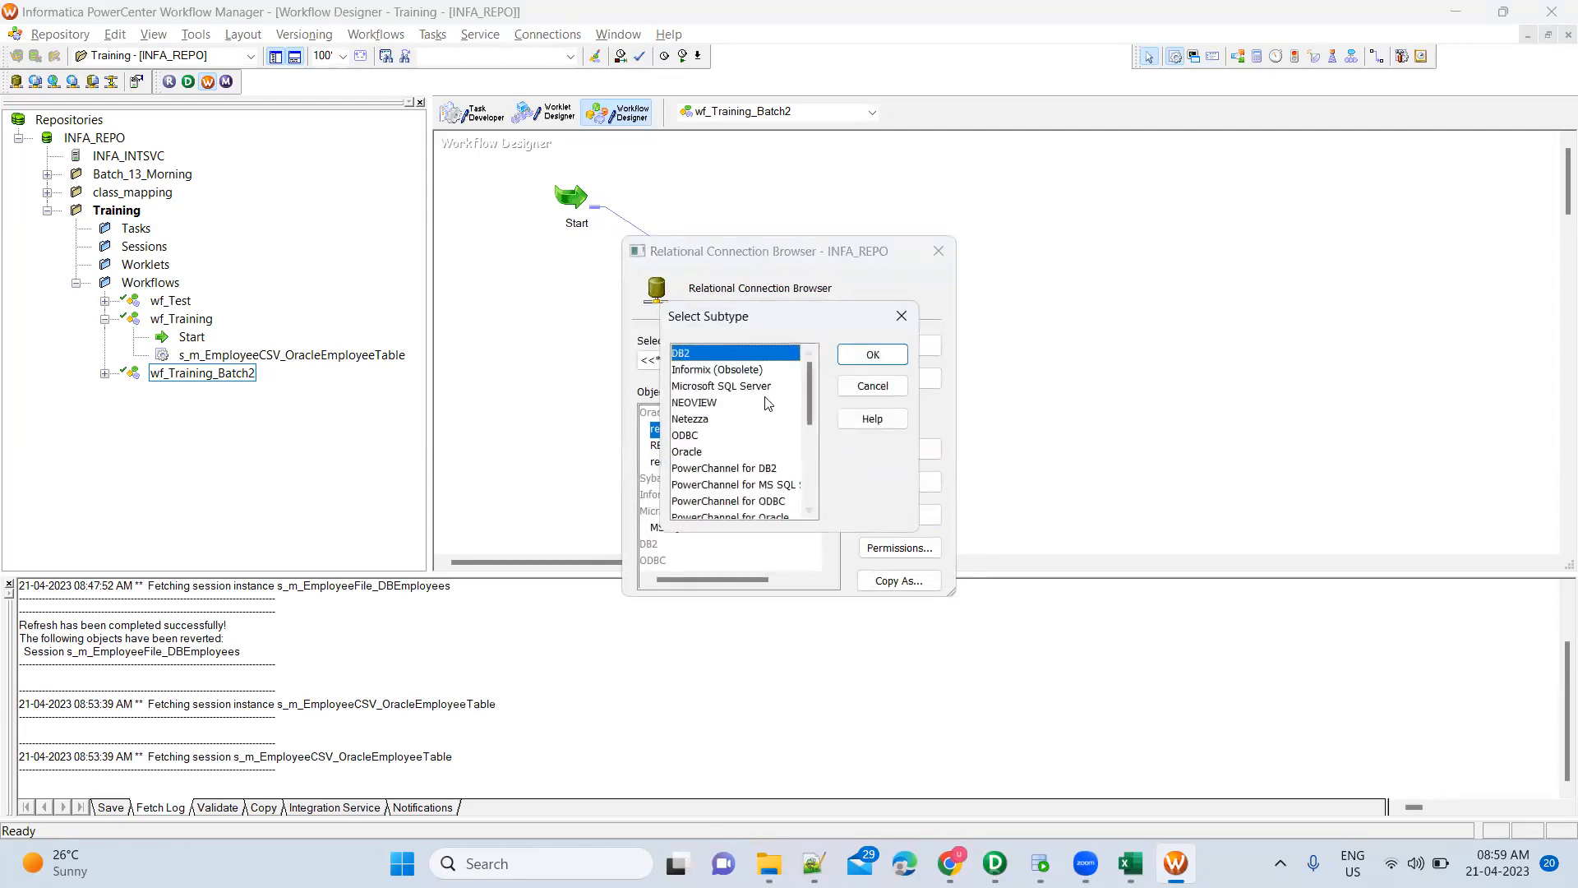
pyautogui.click(723, 454)
pyautogui.scroll(-4, 723, 455)
pyautogui.scroll(4, 723, 455)
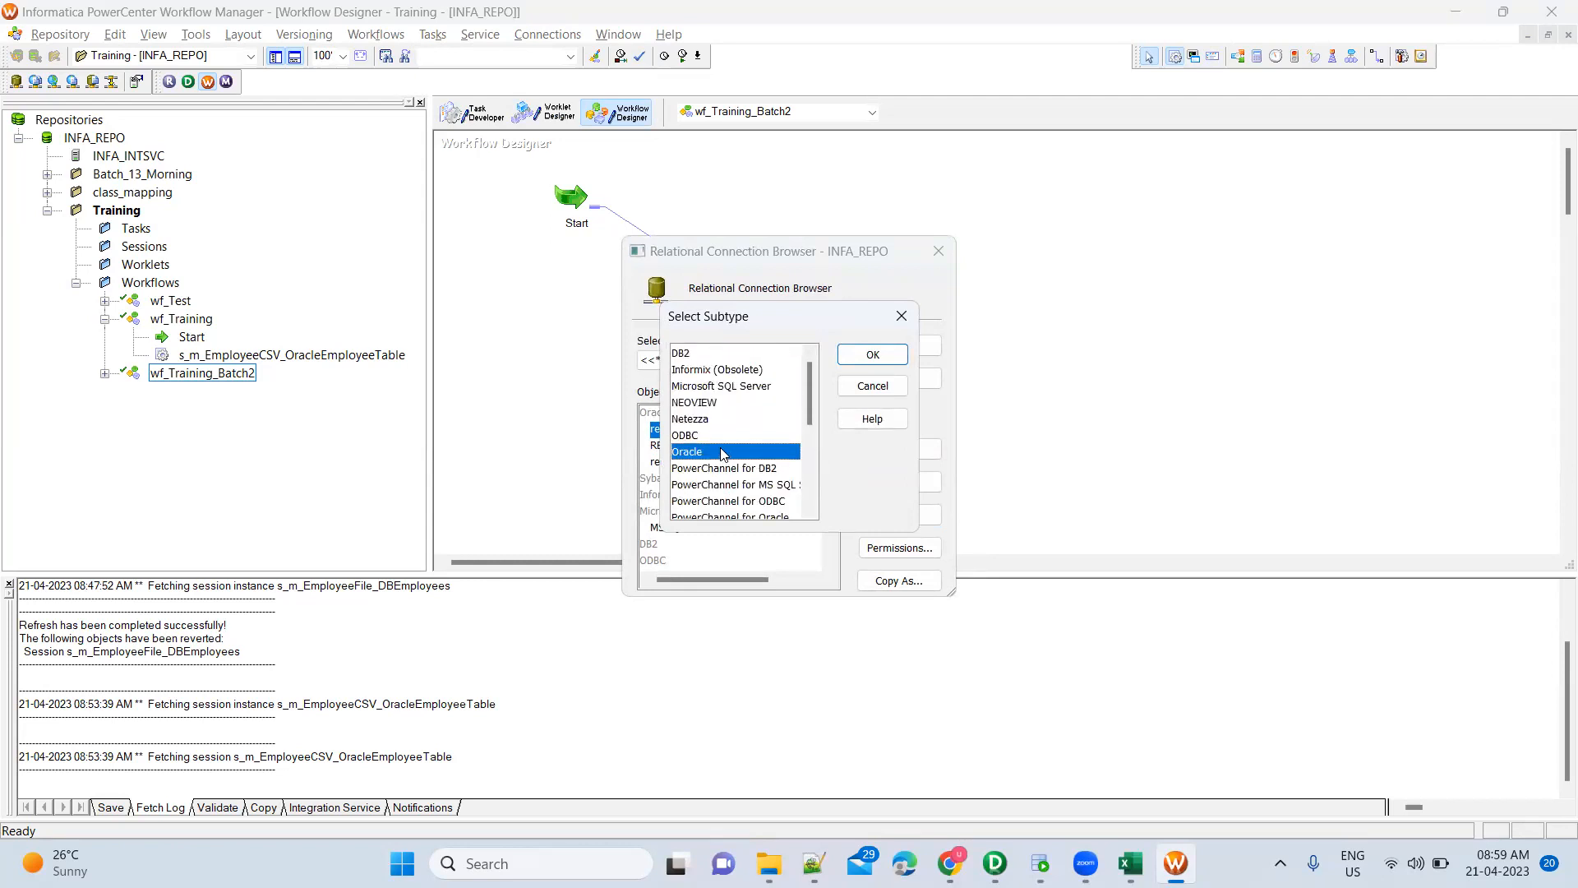
pyautogui.click(873, 354)
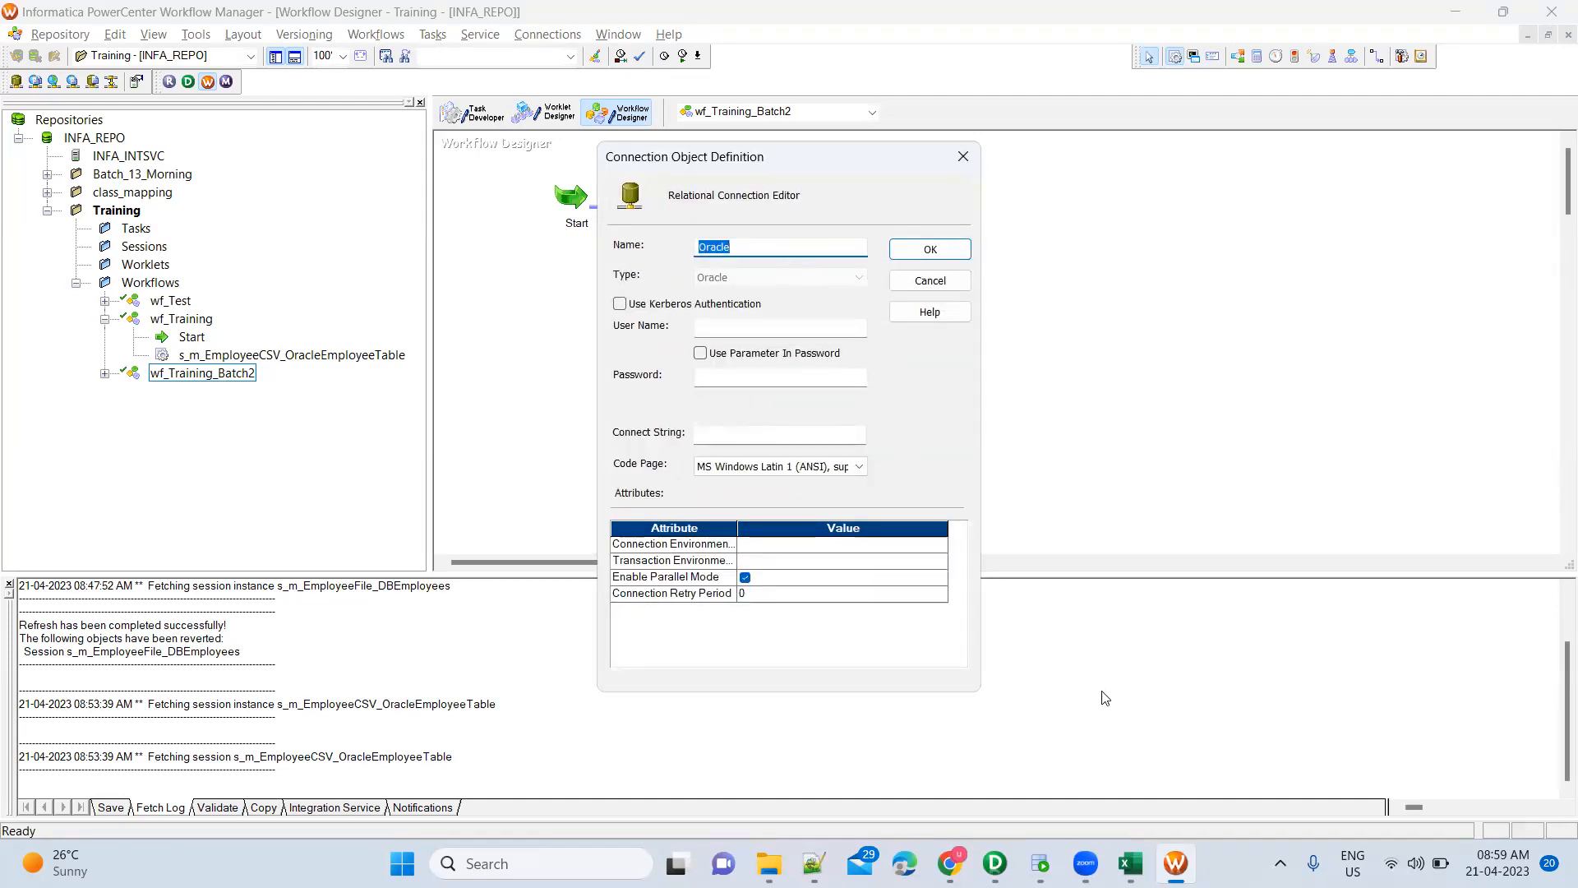
pyautogui.click(1039, 863)
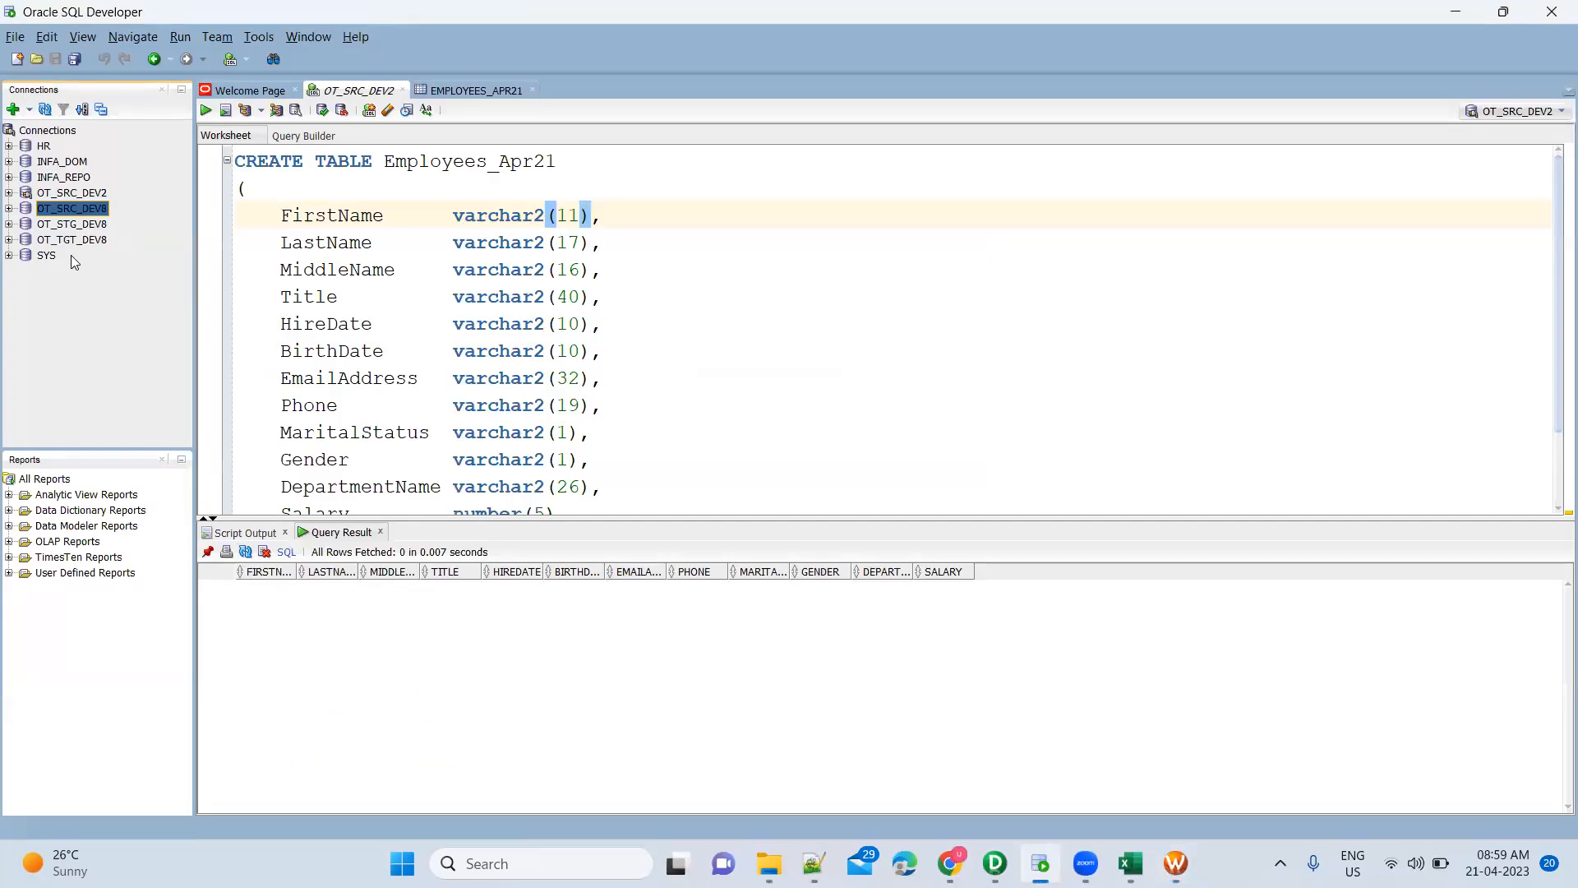
# Name the new connection Oracle_OT_SRC_DEV2, matching SQL Developer's OT_SRC_DEV2 connection
pyautogui.hotkey('alt', 'Tab')
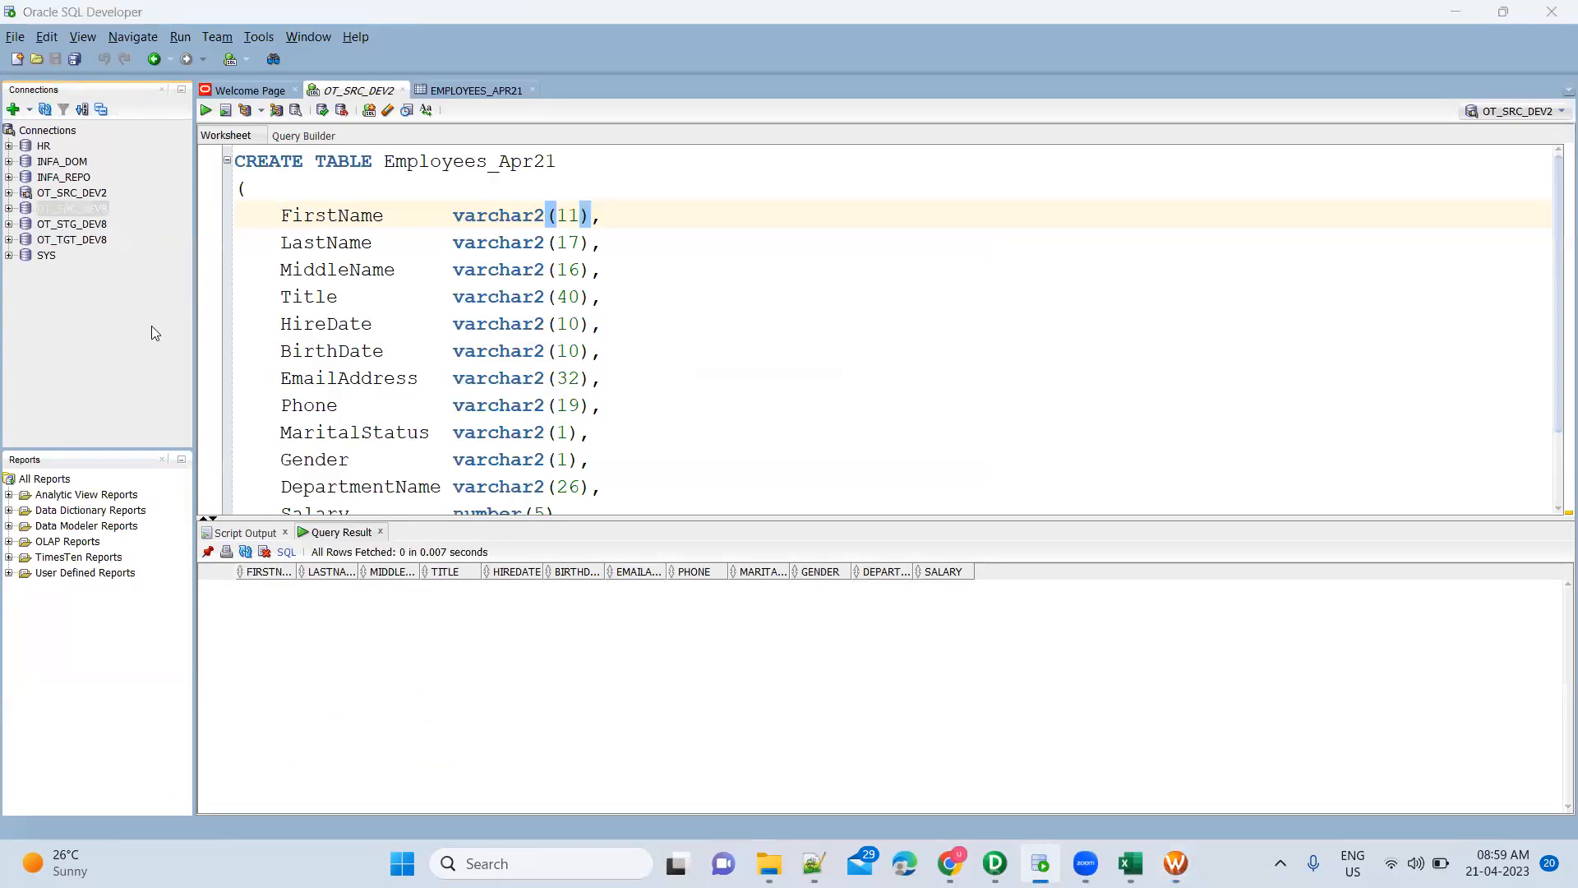
pyautogui.write('OT_SRC')
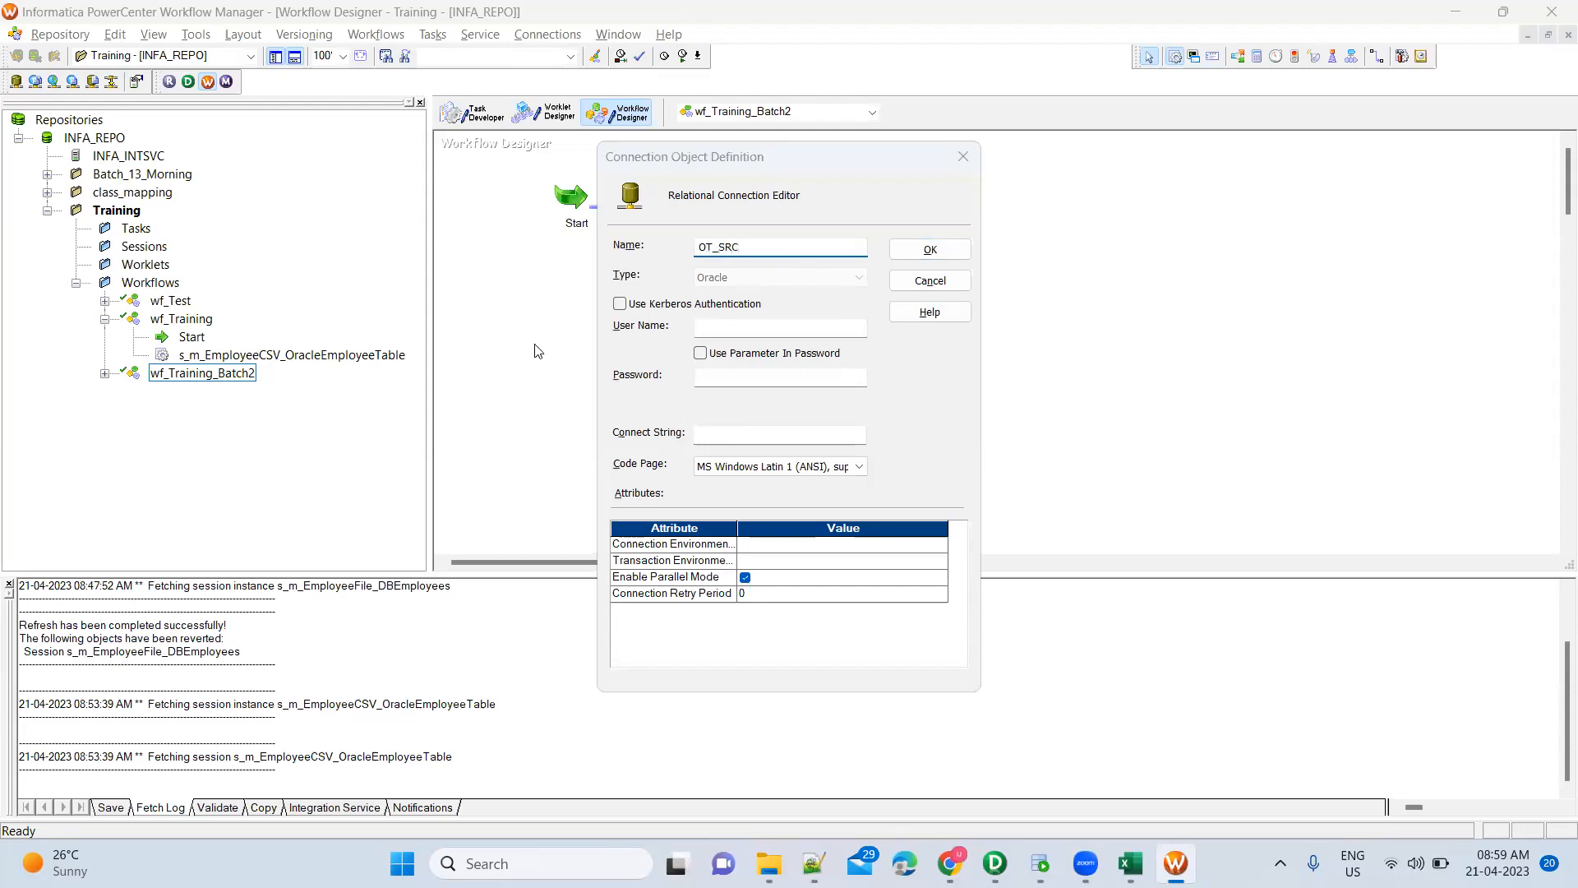
pyautogui.hotkey('alt', 'Tab')
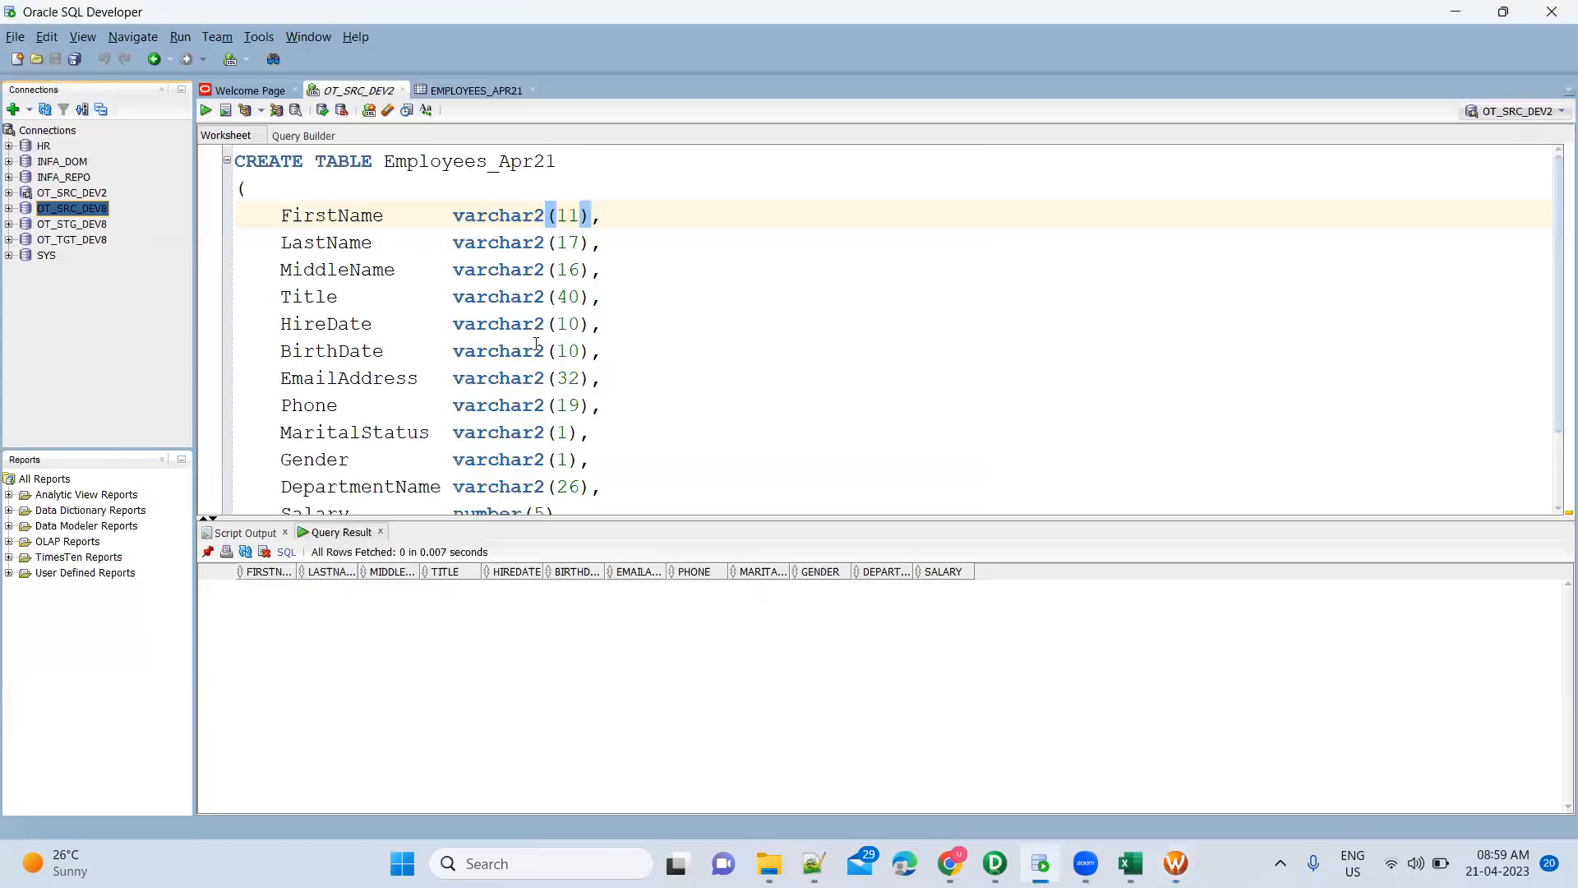
pyautogui.hotkey('alt', 'Tab')
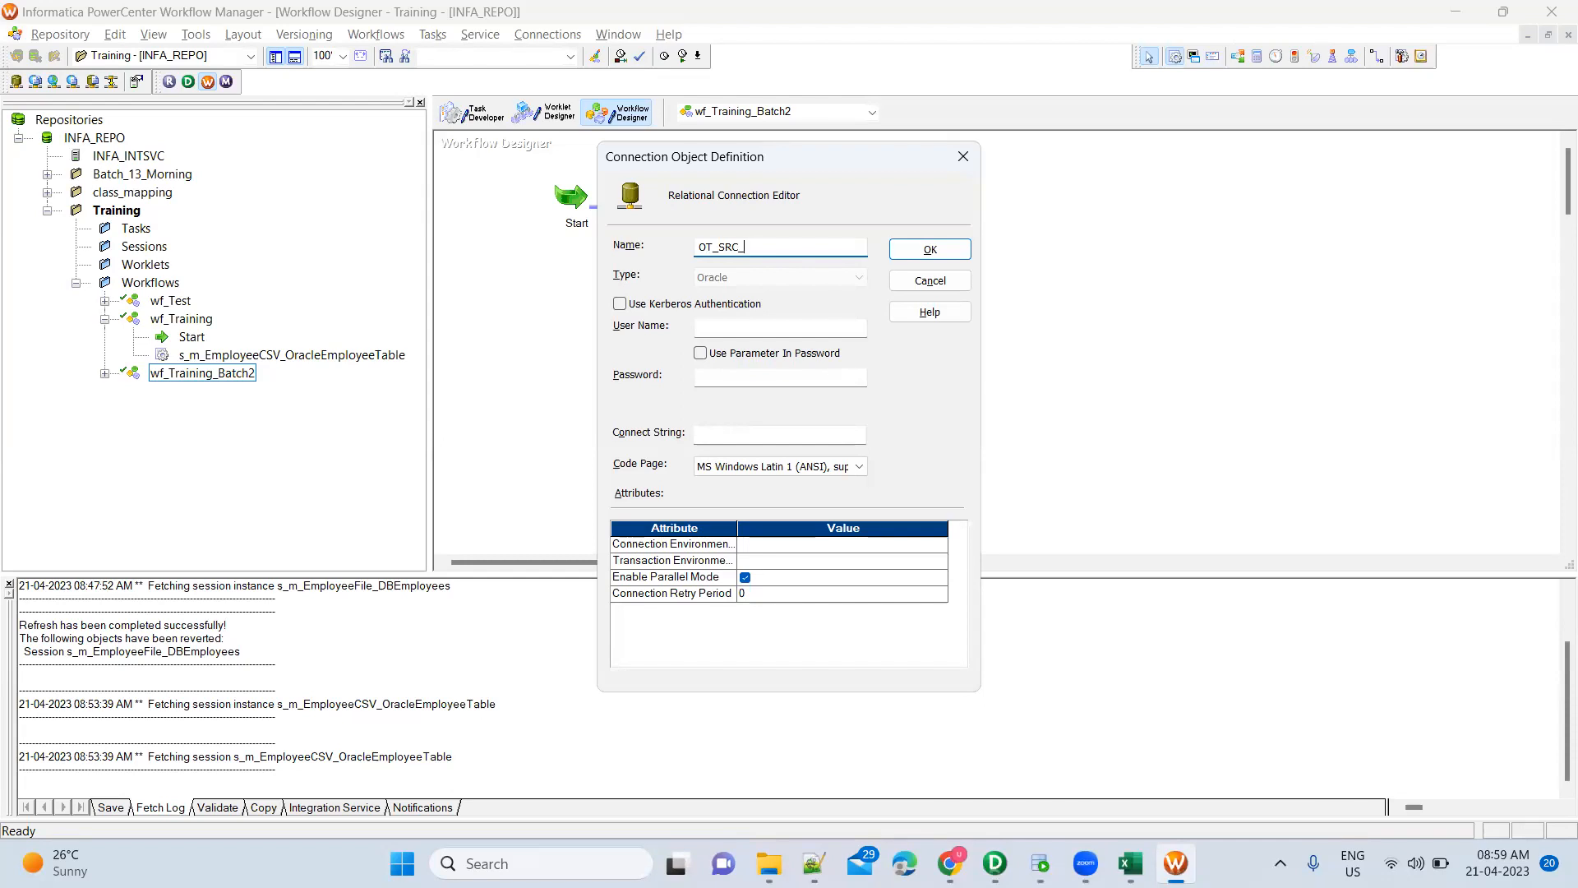
pyautogui.hotkey('alt', 'Tab')
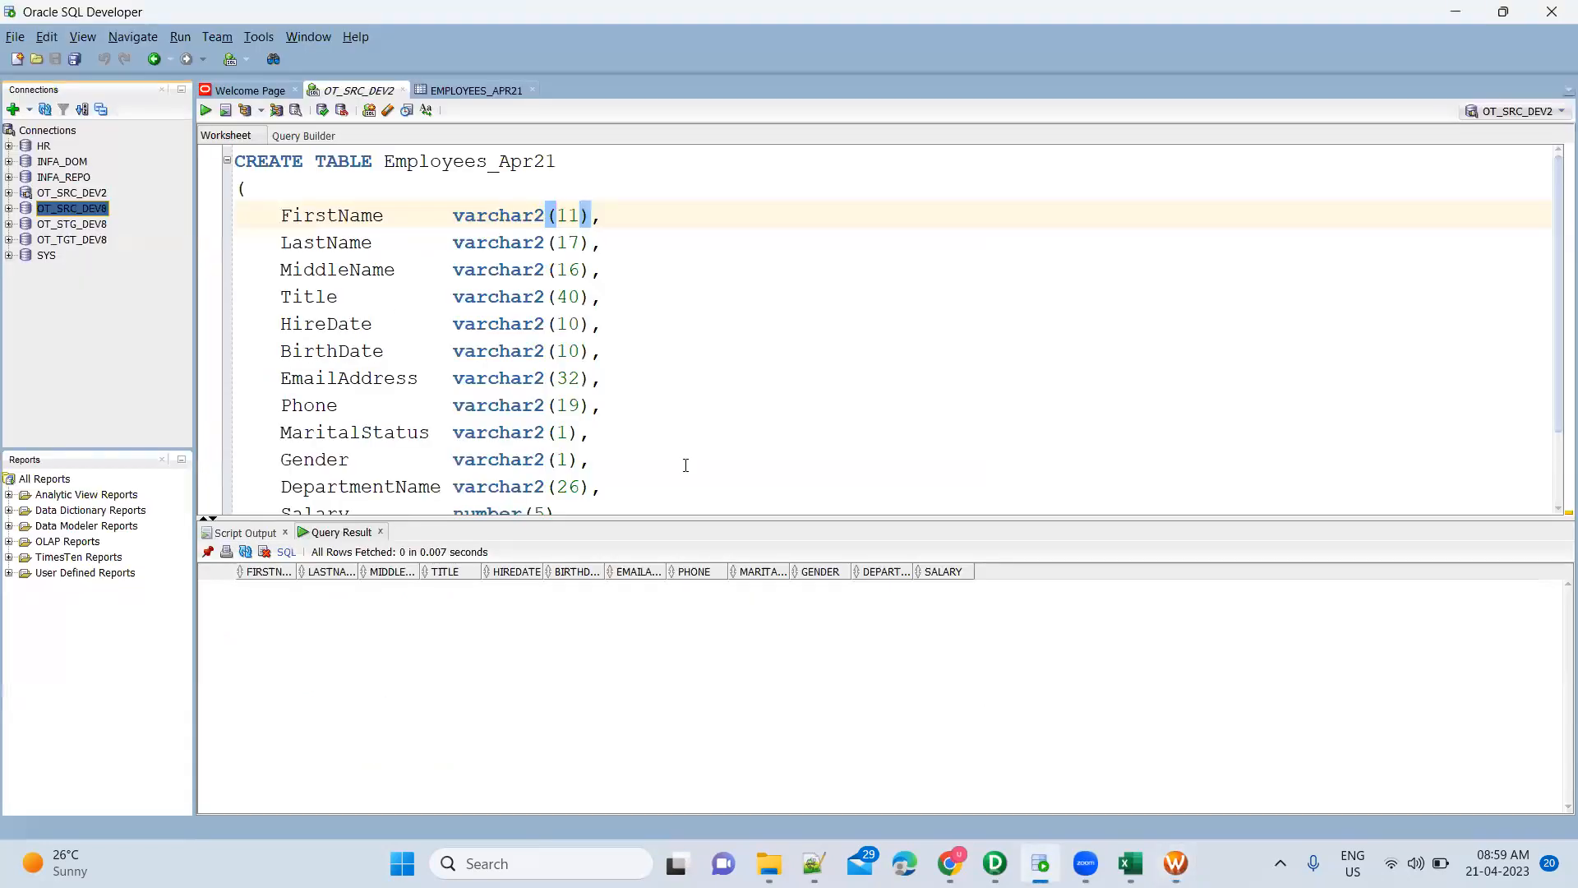
pyautogui.hotkey('alt', 'Tab')
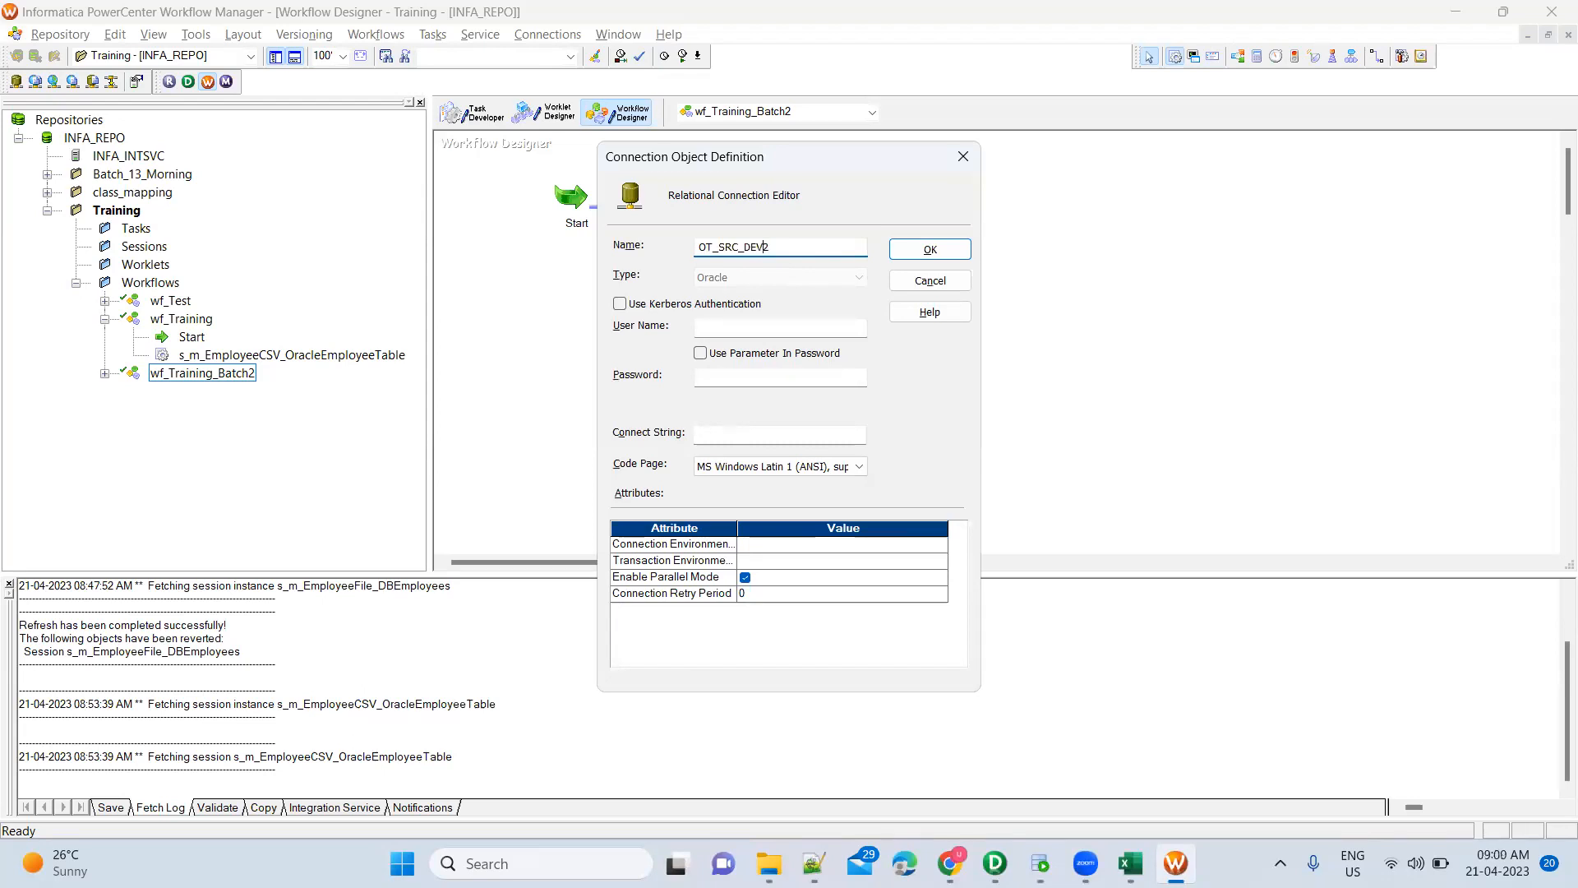
pyautogui.click(701, 247)
pyautogui.write('Oracle_')
pyautogui.hotkey('alt', 'Tab')
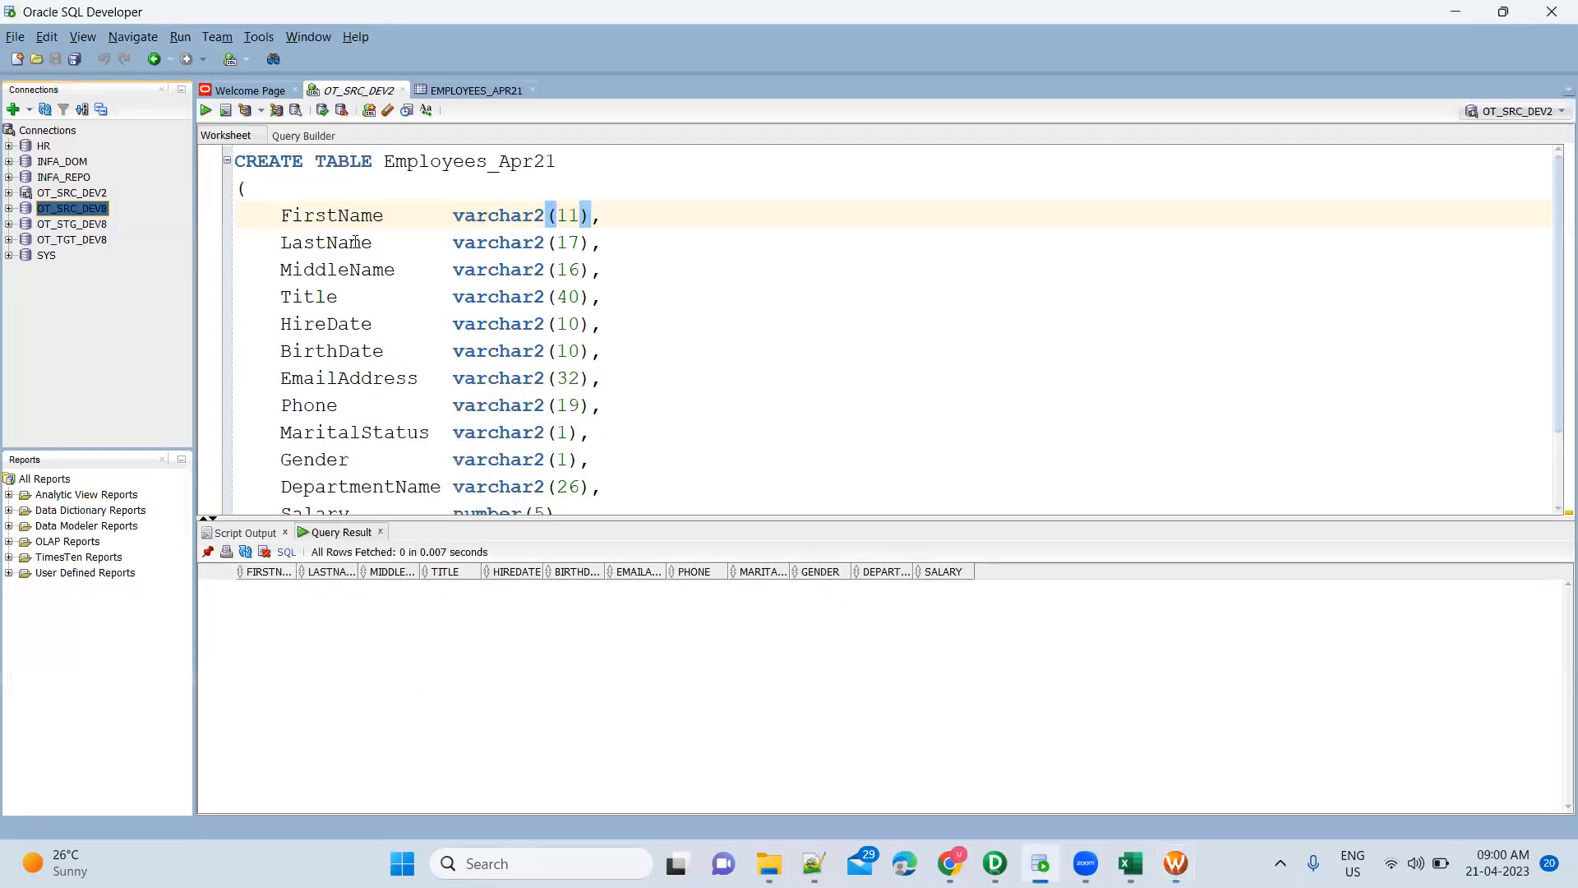
pyautogui.click(92, 195)
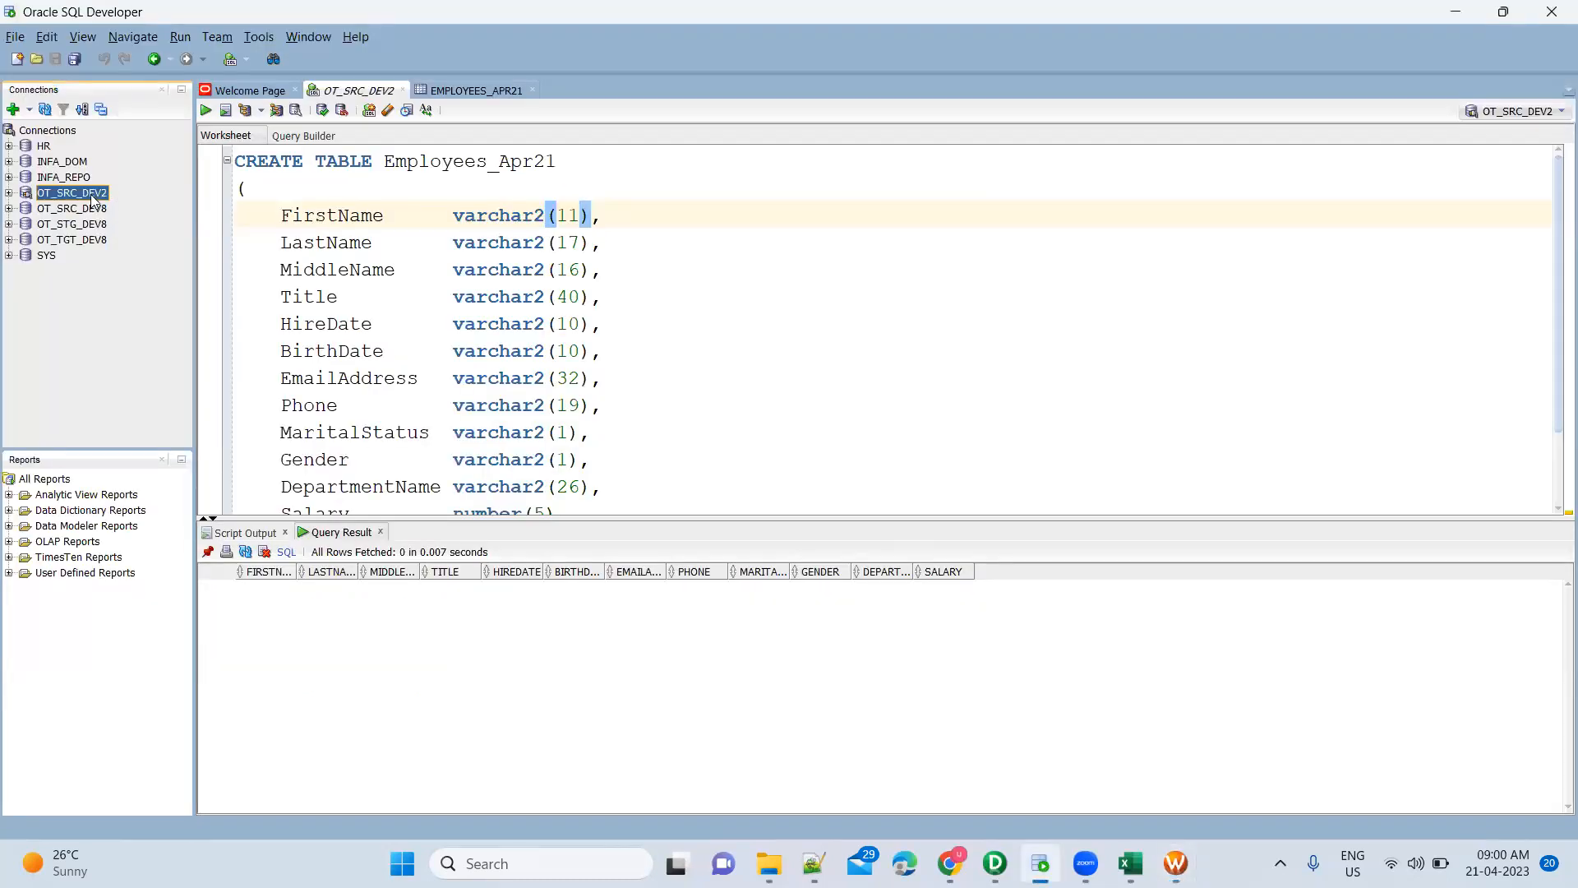
# Copy the username from SQL Developer's OT_SRC_DEV2 properties into the new connection's User Name
pyautogui.rightClick(93, 197)
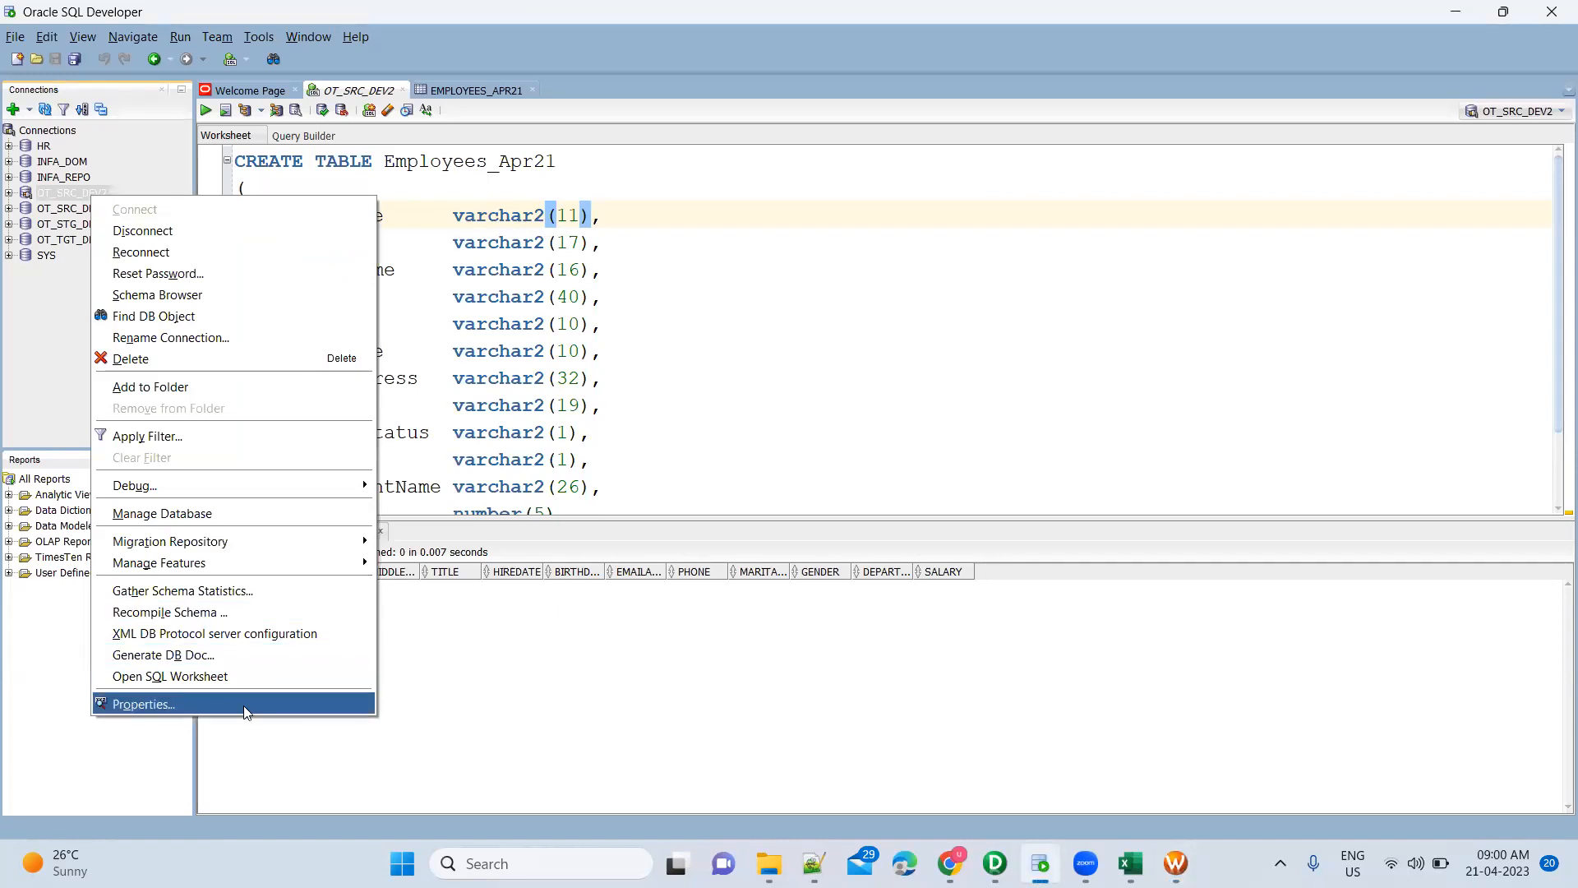
pyautogui.press('Return')
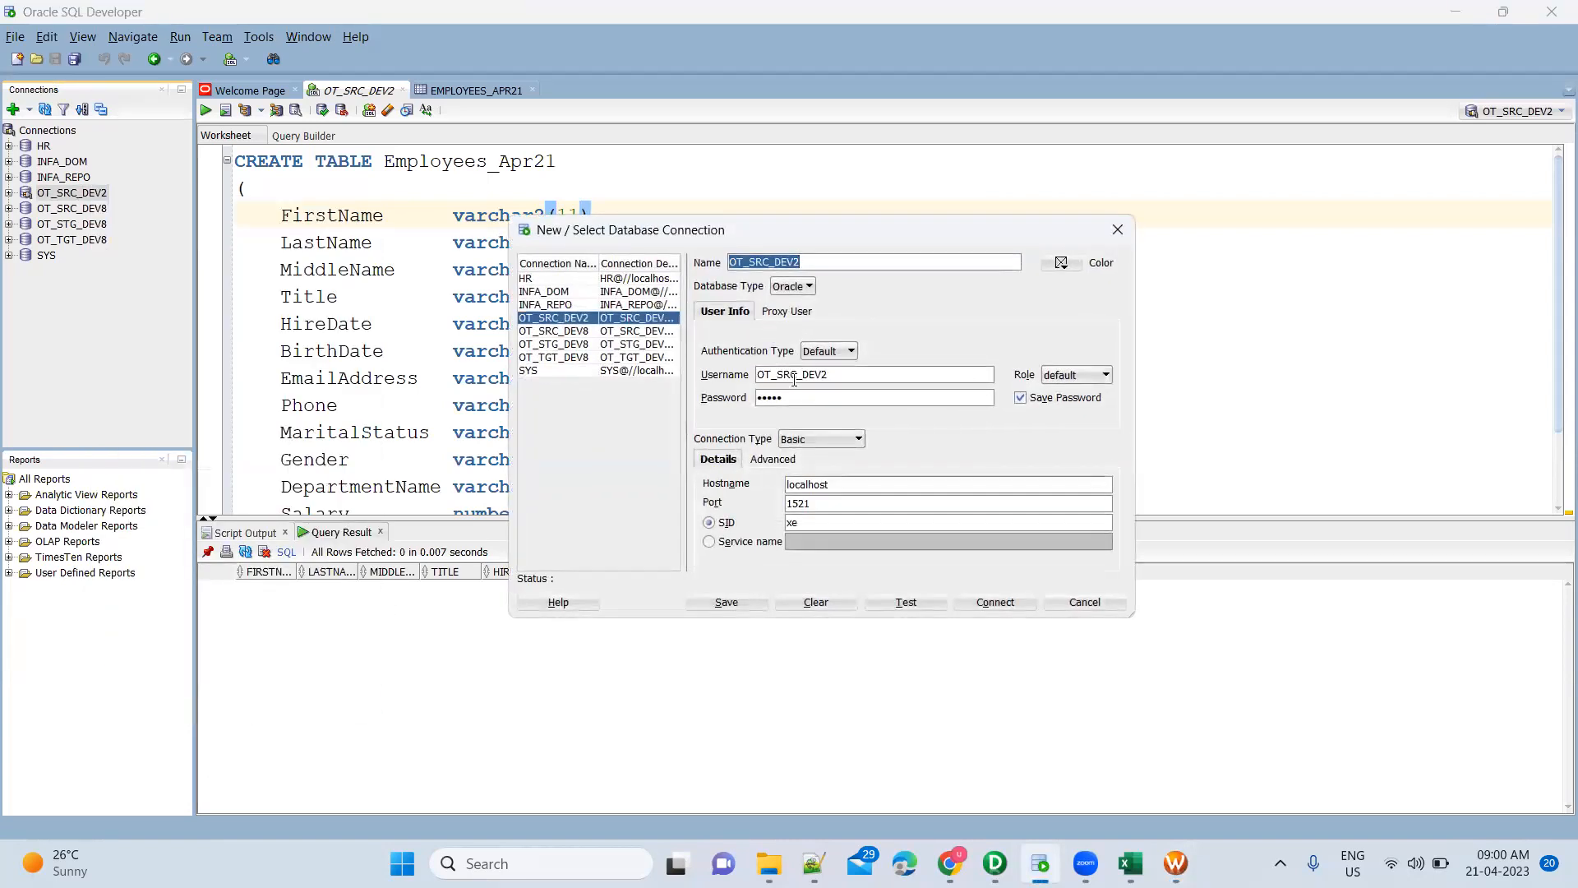
pyautogui.click(841, 373)
pyautogui.doubleClick(842, 373)
pyautogui.hotkey('ctrl', 'c')
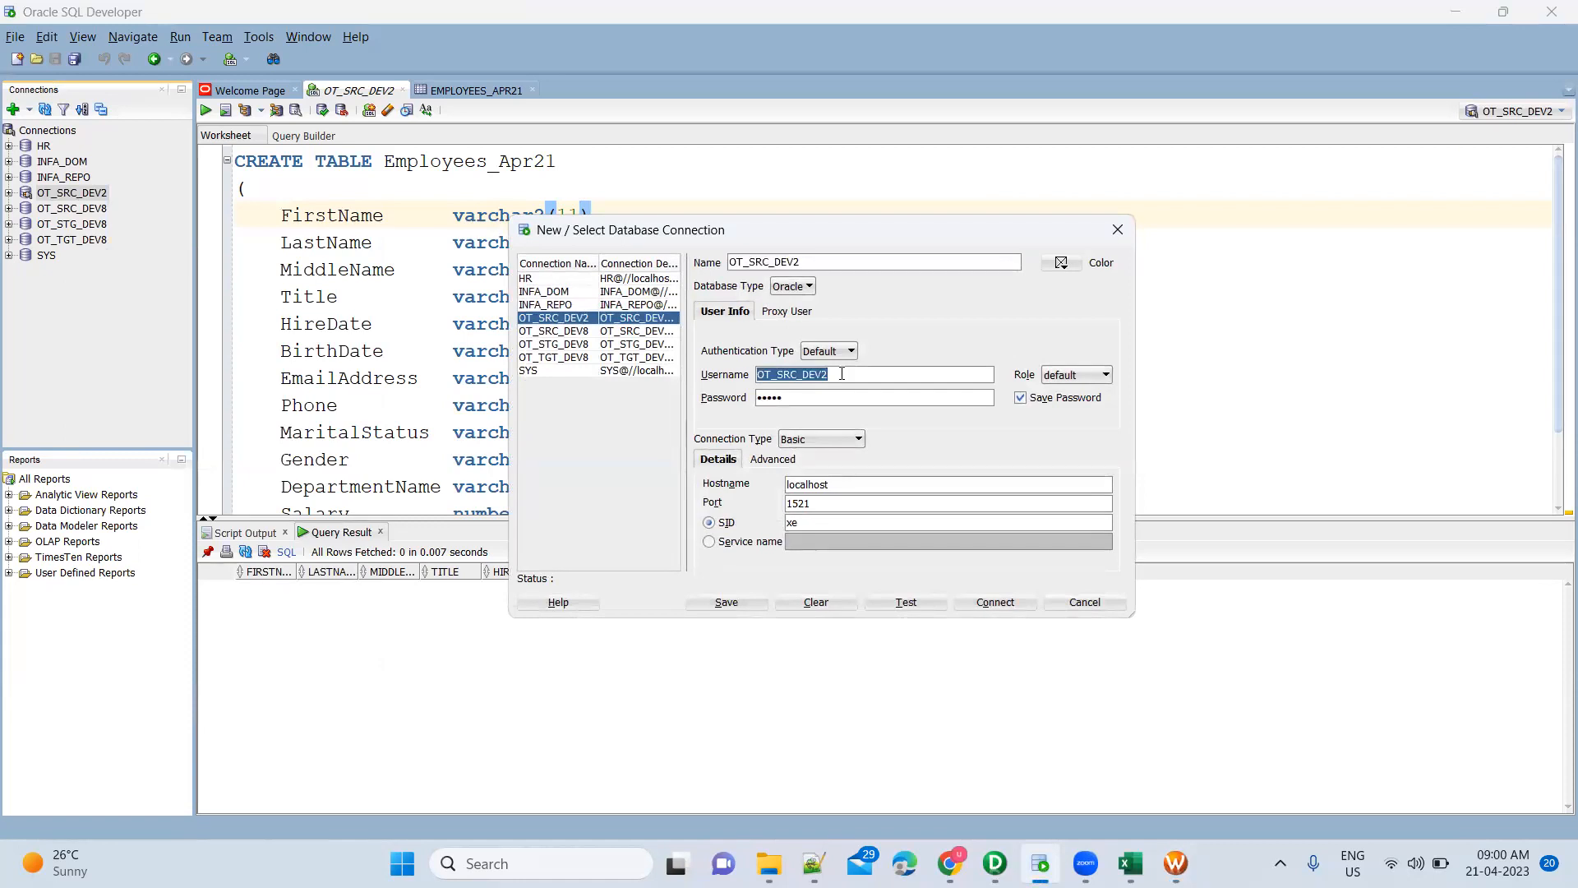
pyautogui.hotkey('alt', 'Tab')
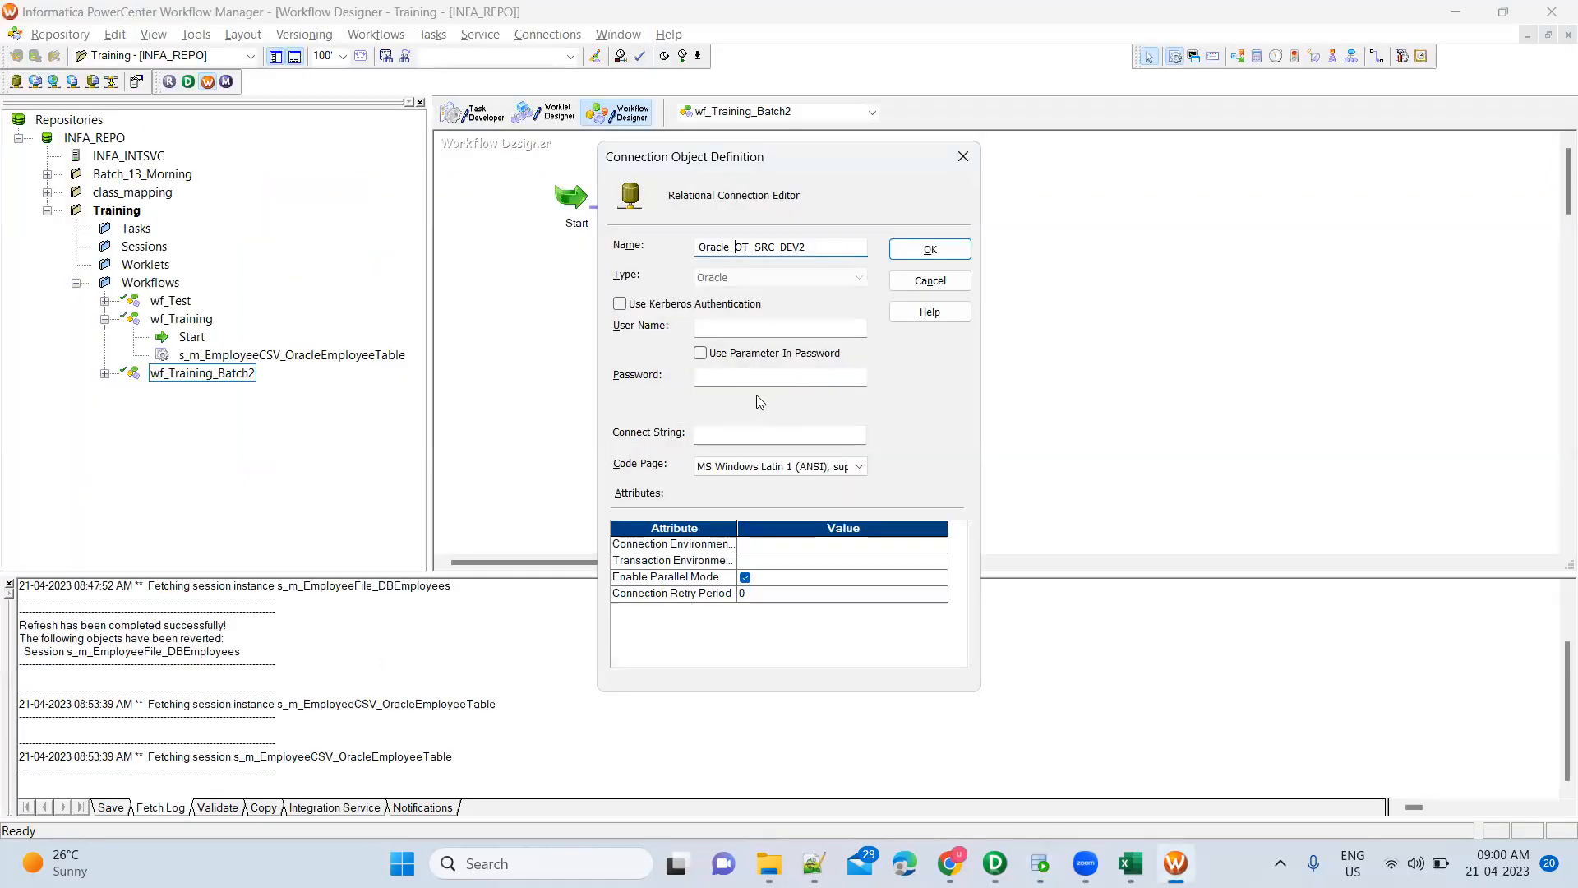
pyautogui.click(758, 327)
pyautogui.hotkey('ctrl', 'v')
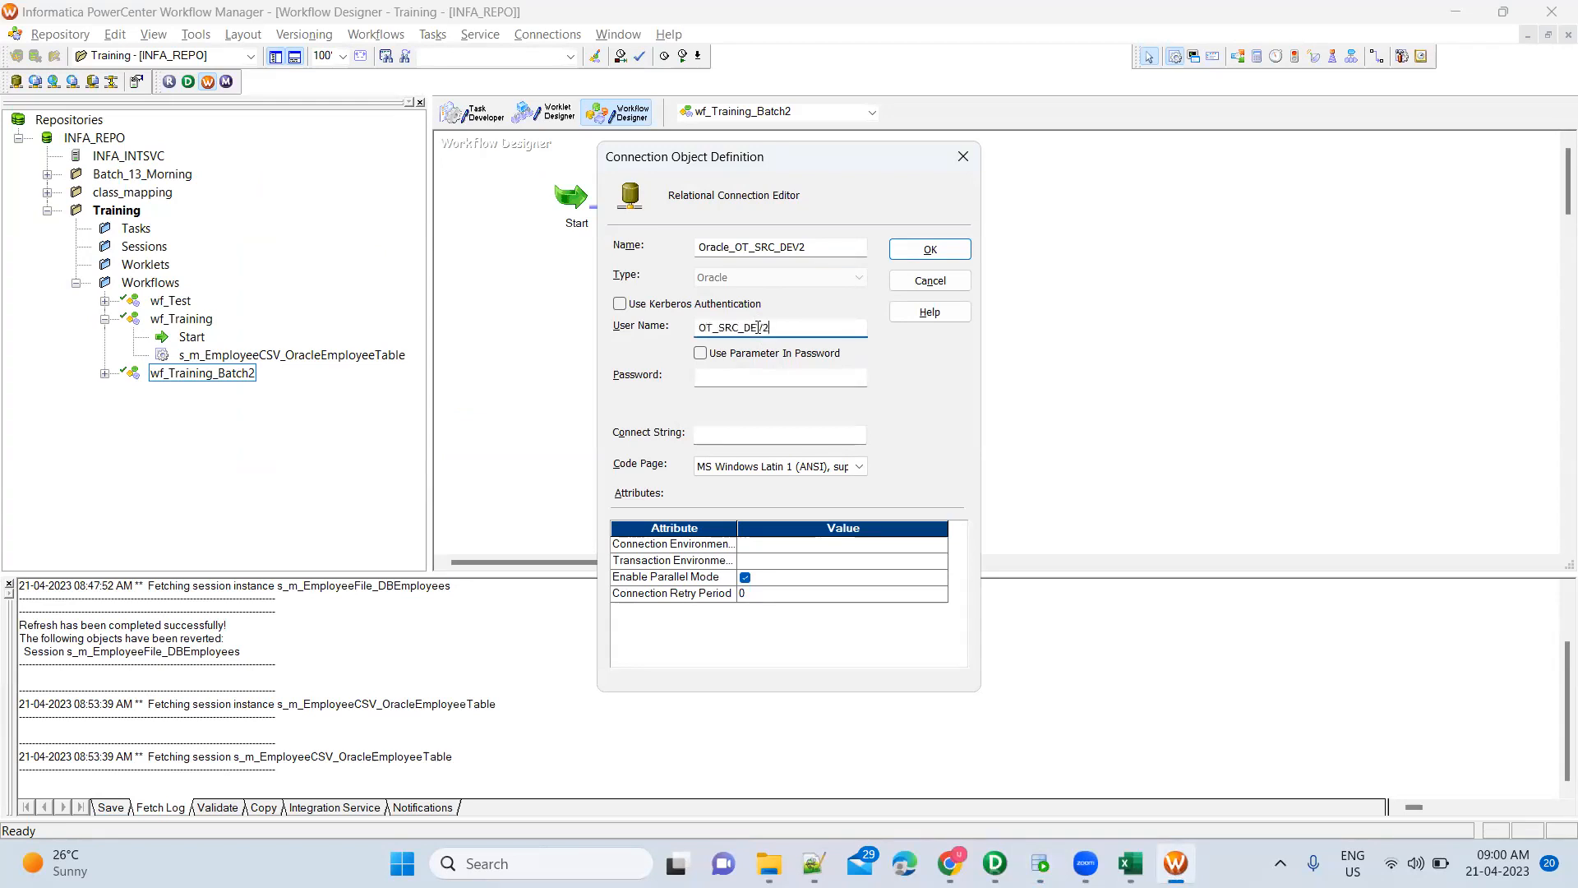
# Enter the password and connect string xe, then save the Oracle_OT_SRC_DEV2 connection
pyautogui.click(732, 382)
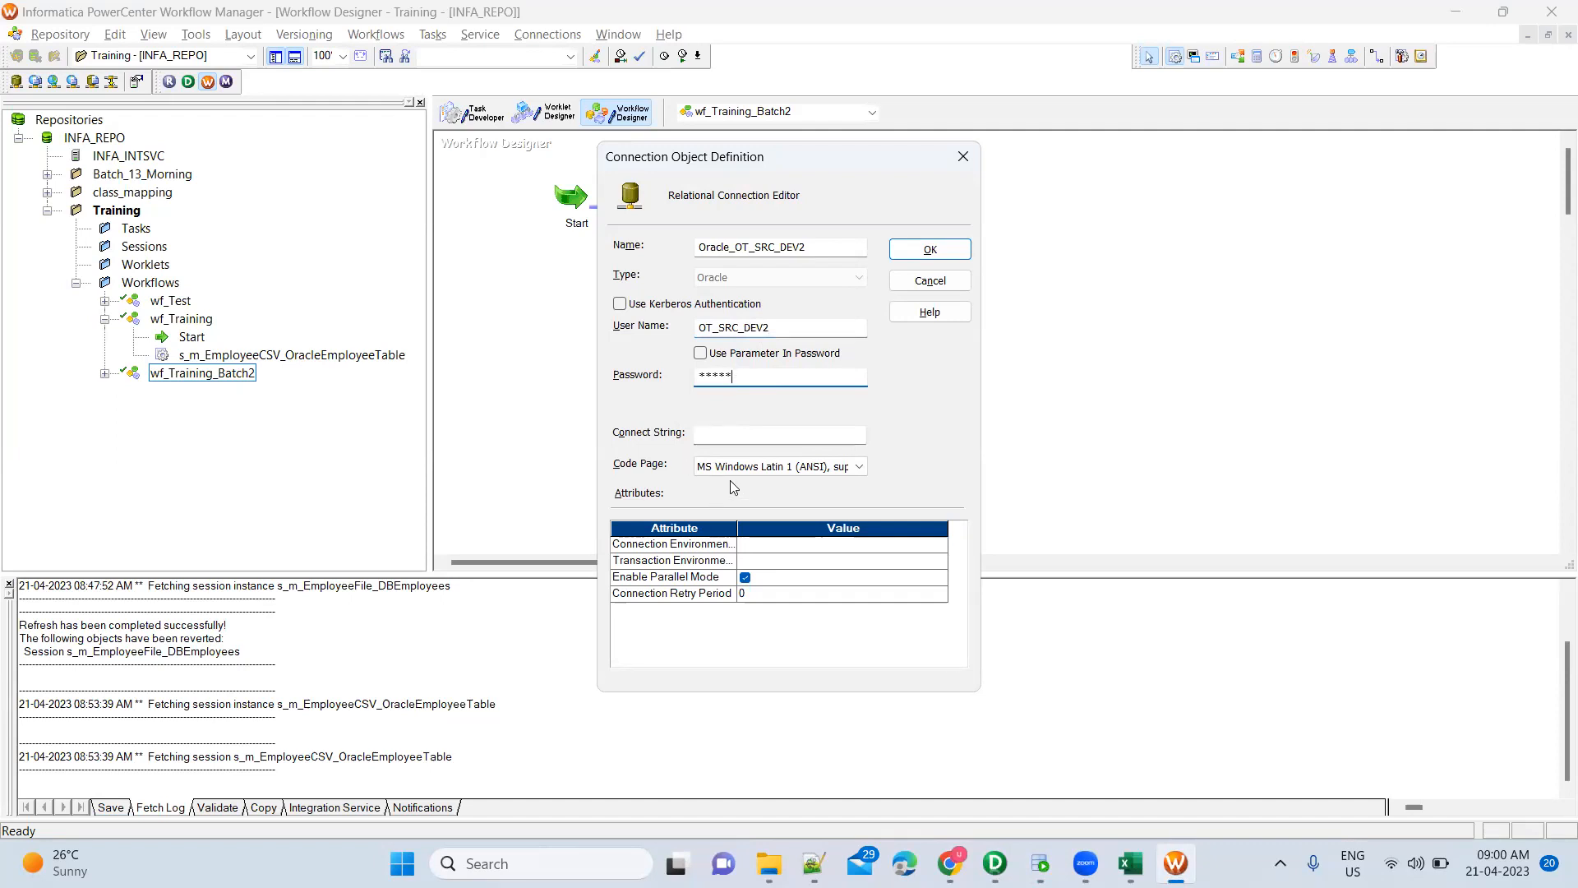
pyautogui.click(733, 435)
pyautogui.write('xe')
pyautogui.hotkey('alt', 'Tab')
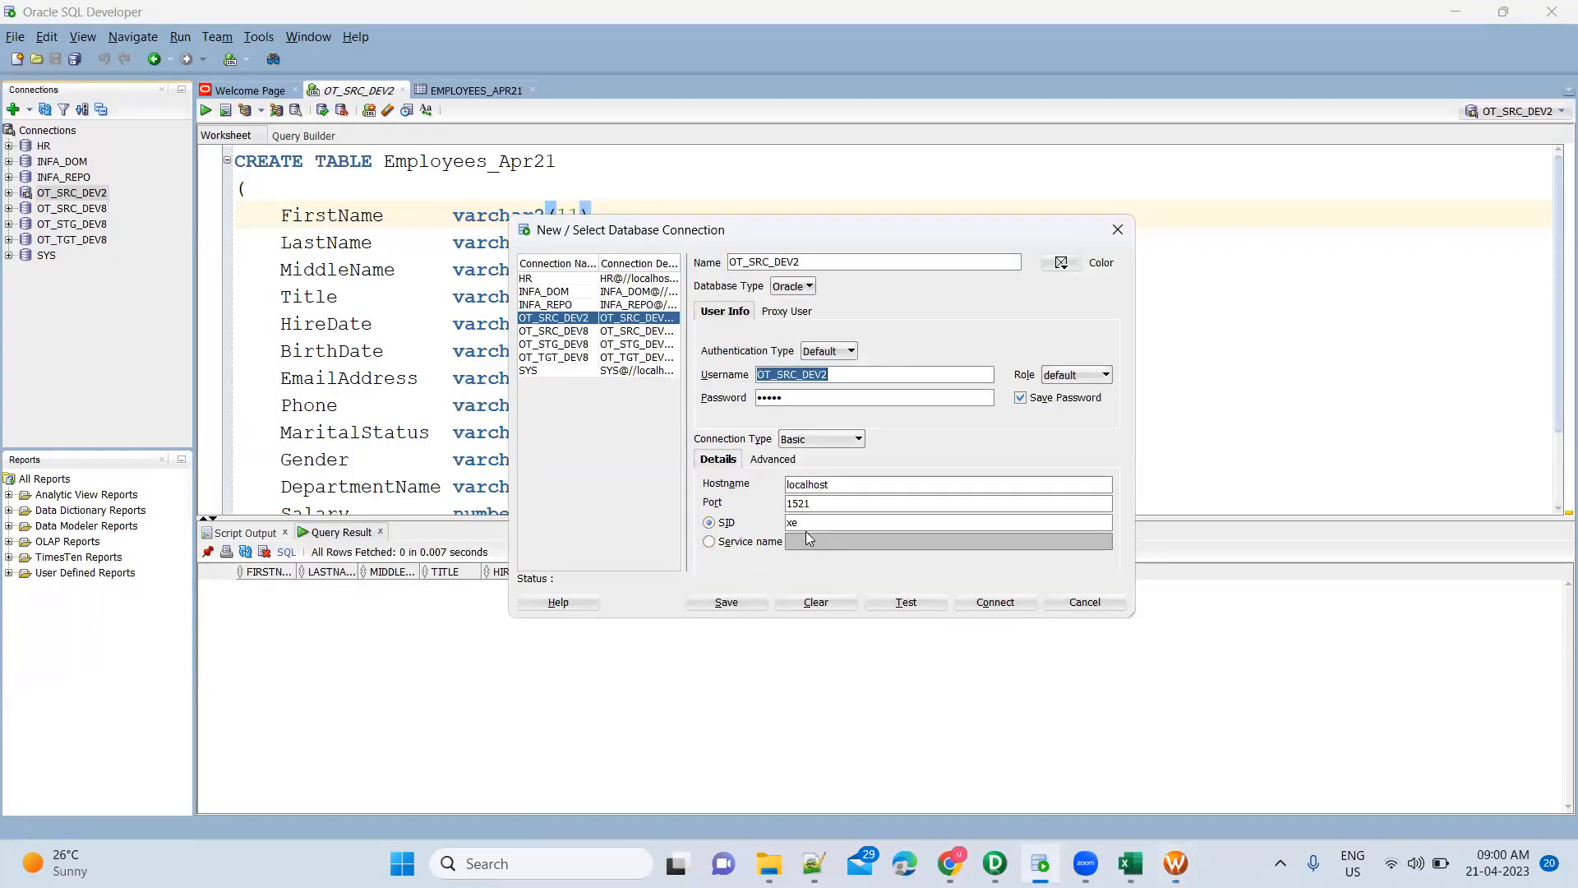
pyautogui.hotkey('alt', 'Tab')
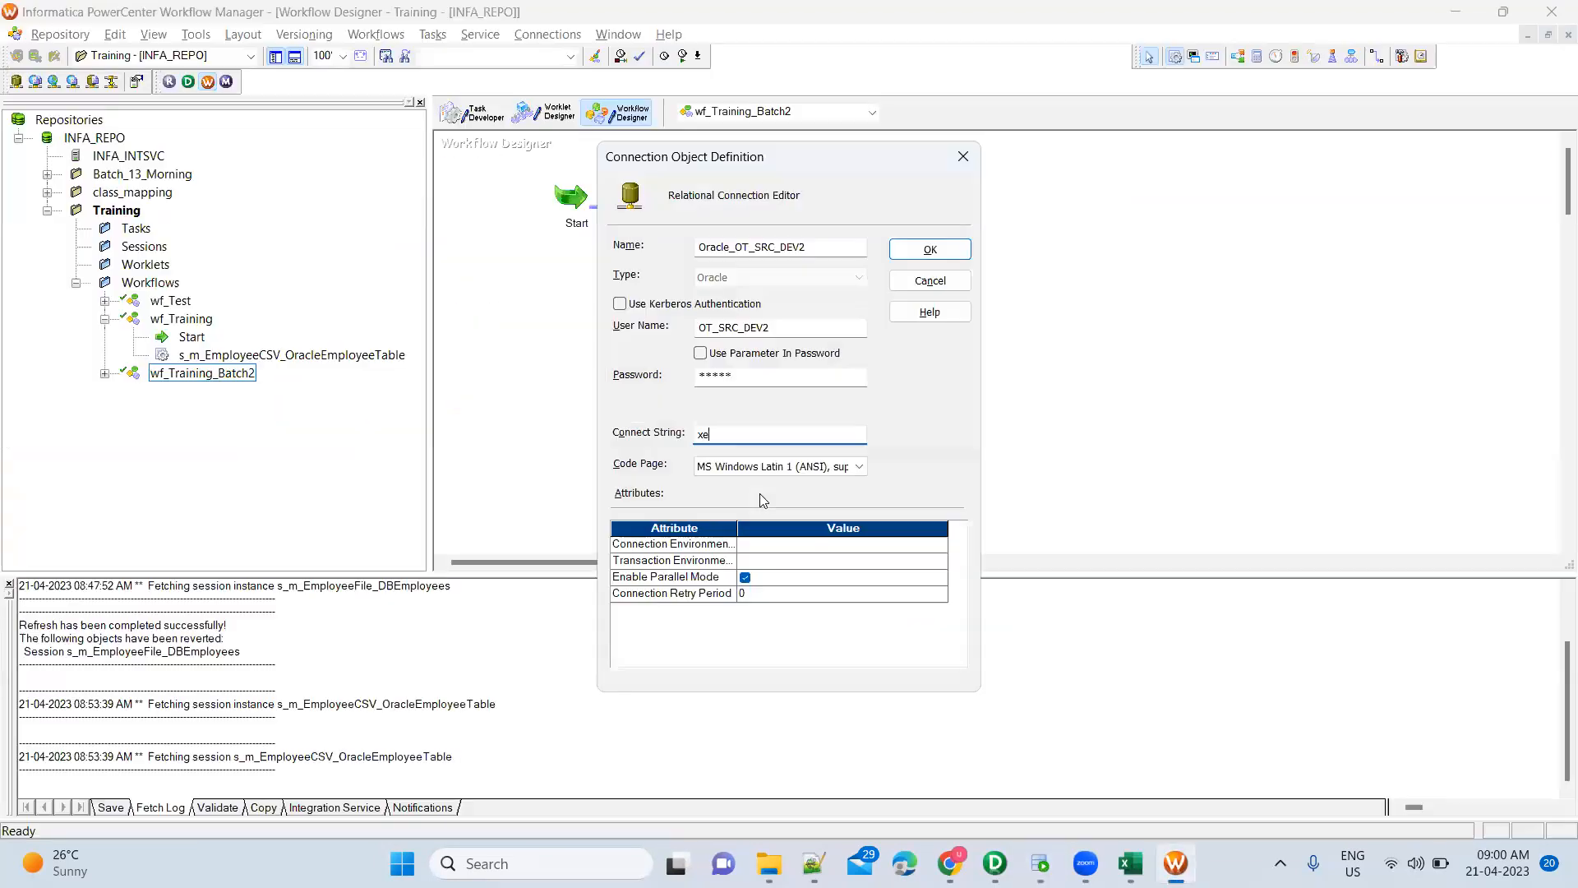
pyautogui.click(924, 250)
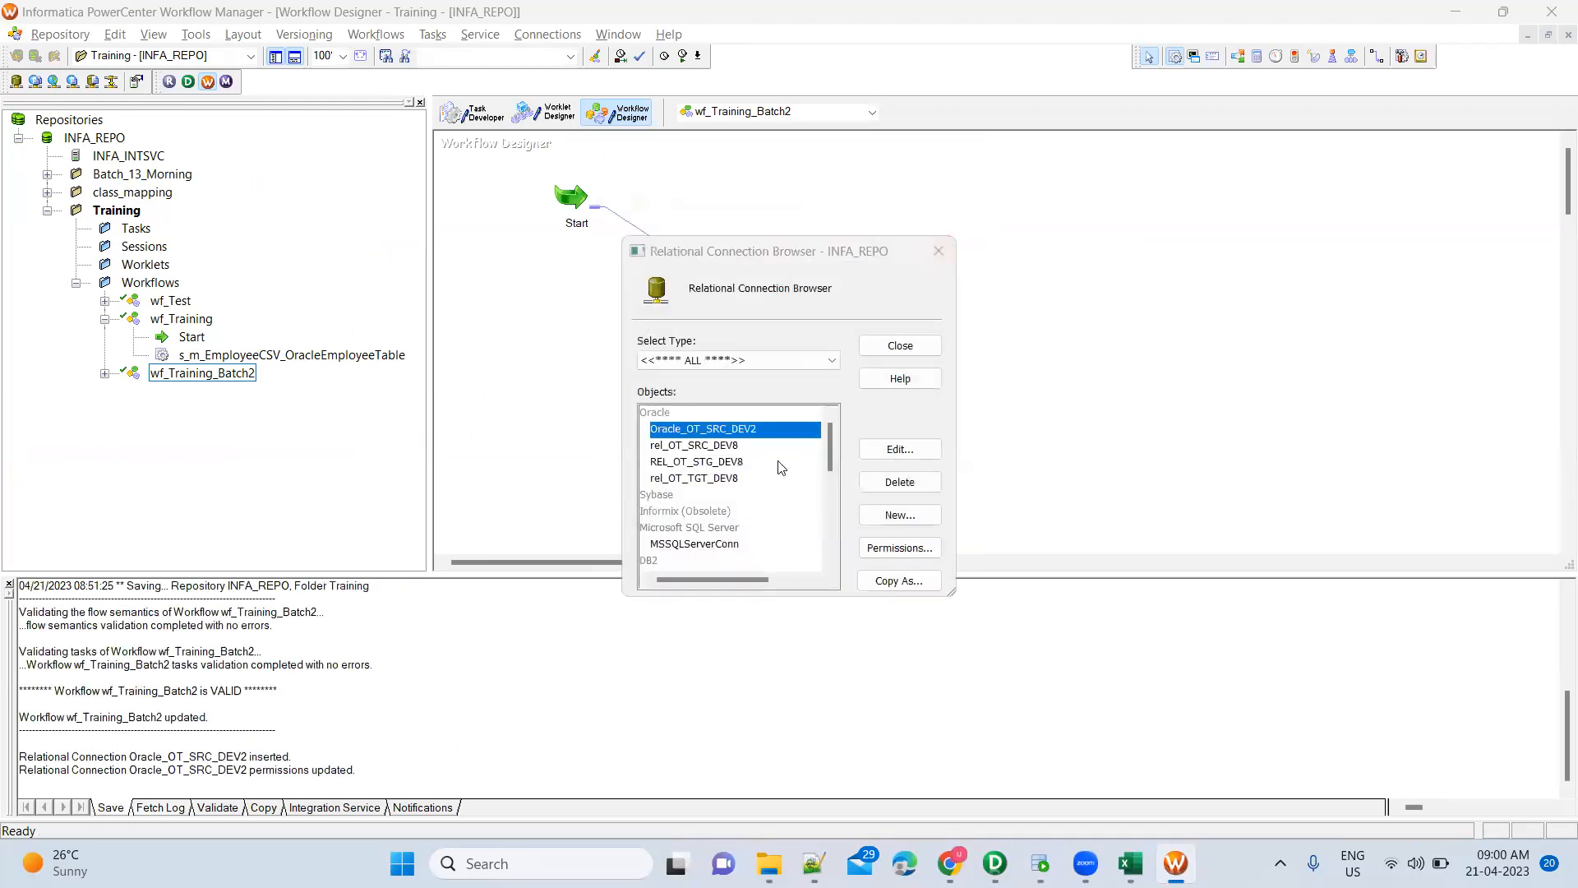
# Reassign the session's TGT_Employees_Apr21 target connection from REL_OT_STG_DEV8 to Oracle_OT_SRC_DEV2
pyautogui.click(930, 348)
pyautogui.click(818, 313)
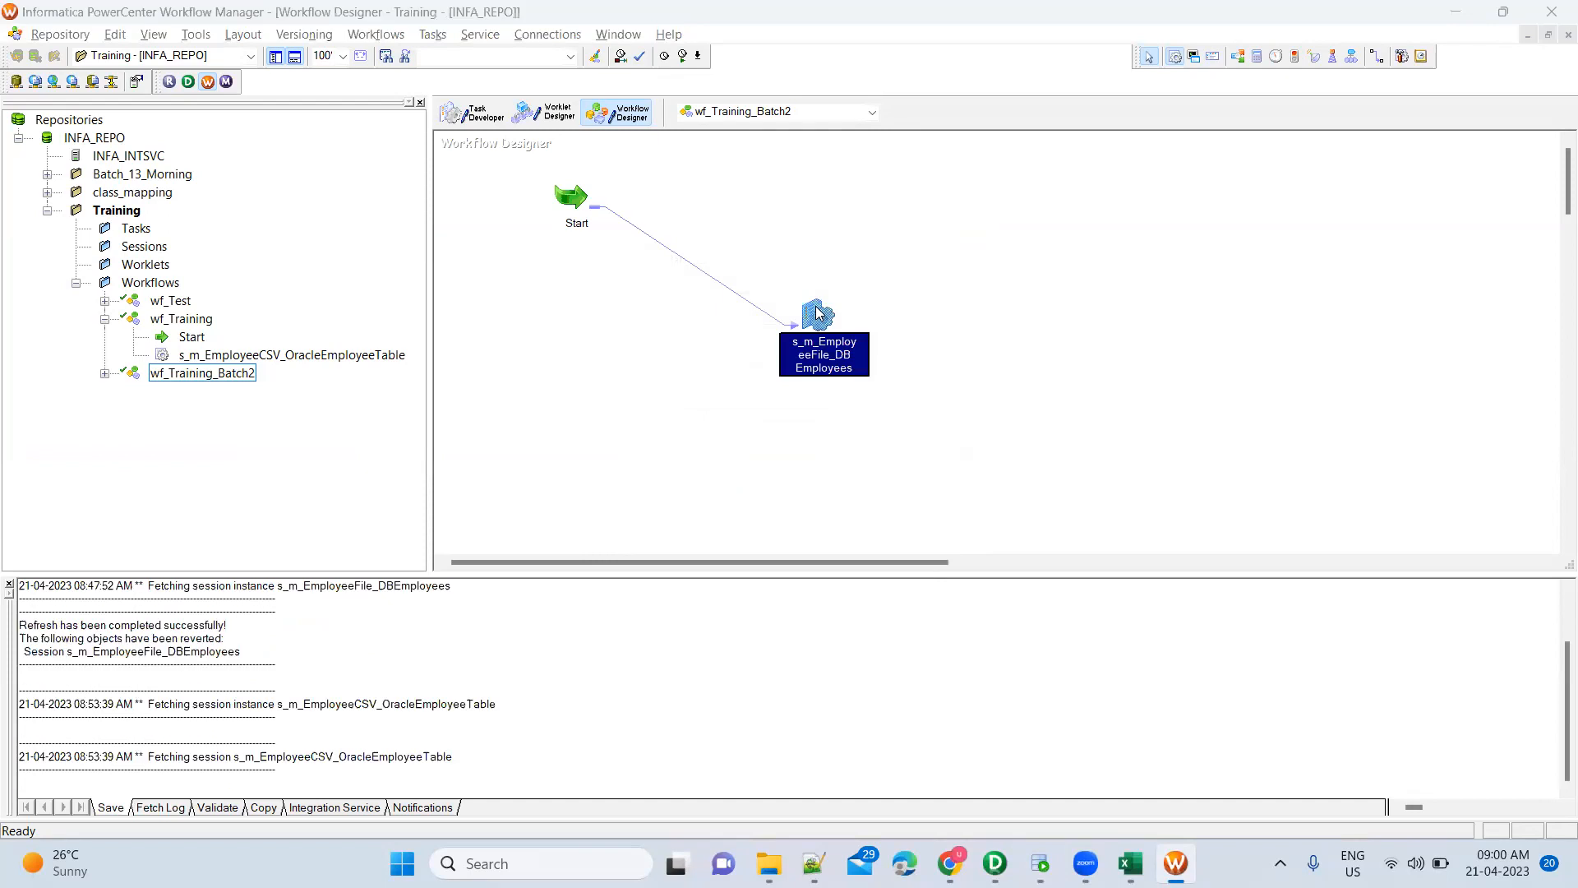
pyautogui.doubleClick(818, 313)
pyautogui.click(685, 219)
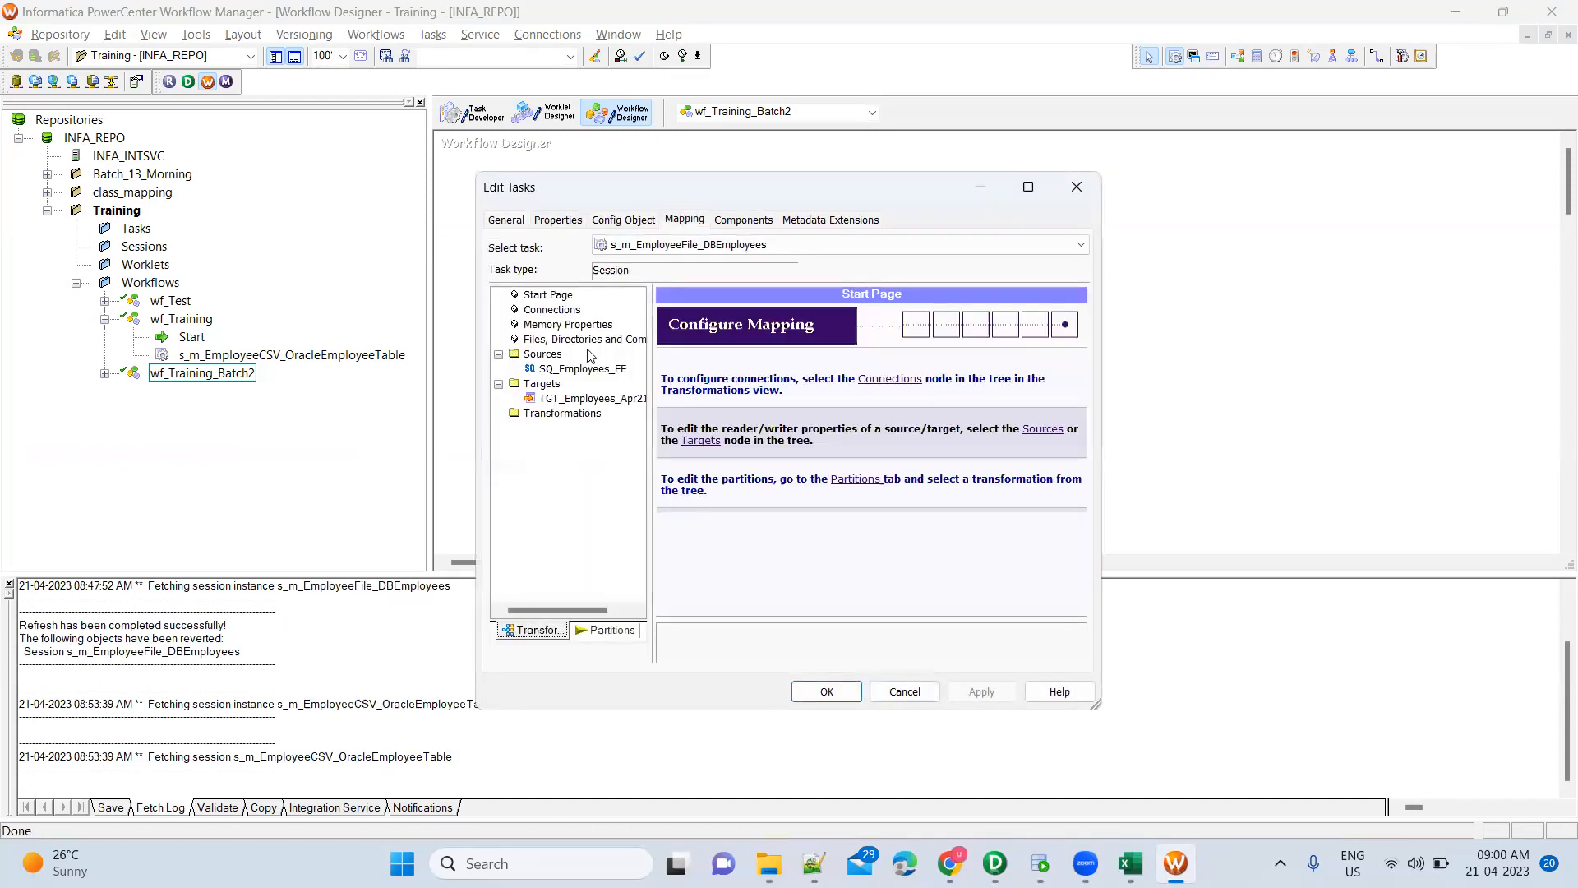
pyautogui.click(585, 398)
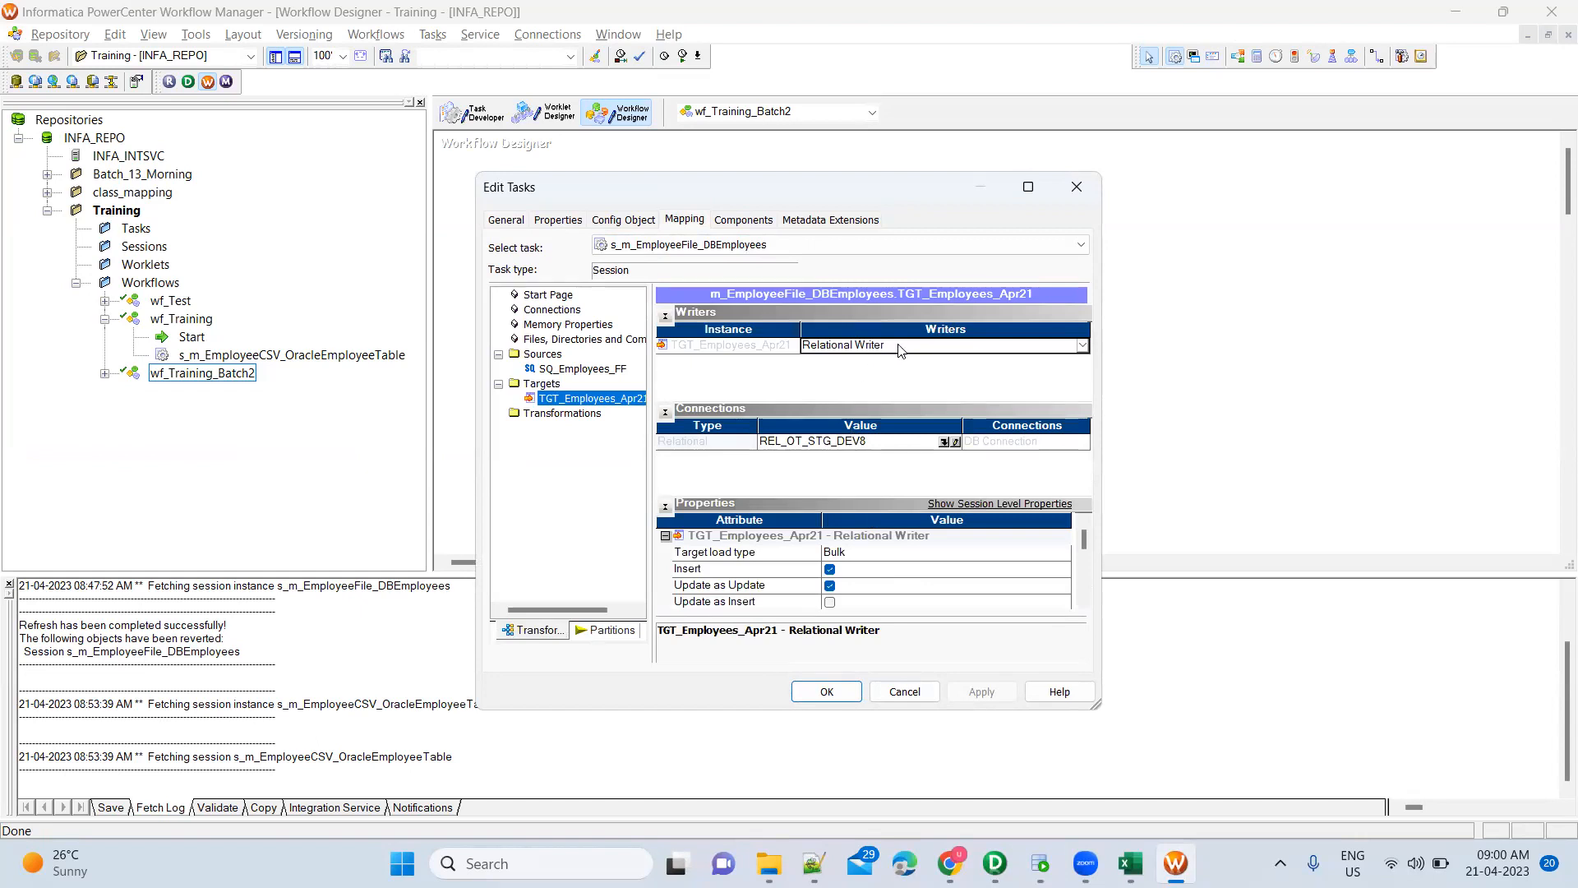
pyautogui.click(1084, 346)
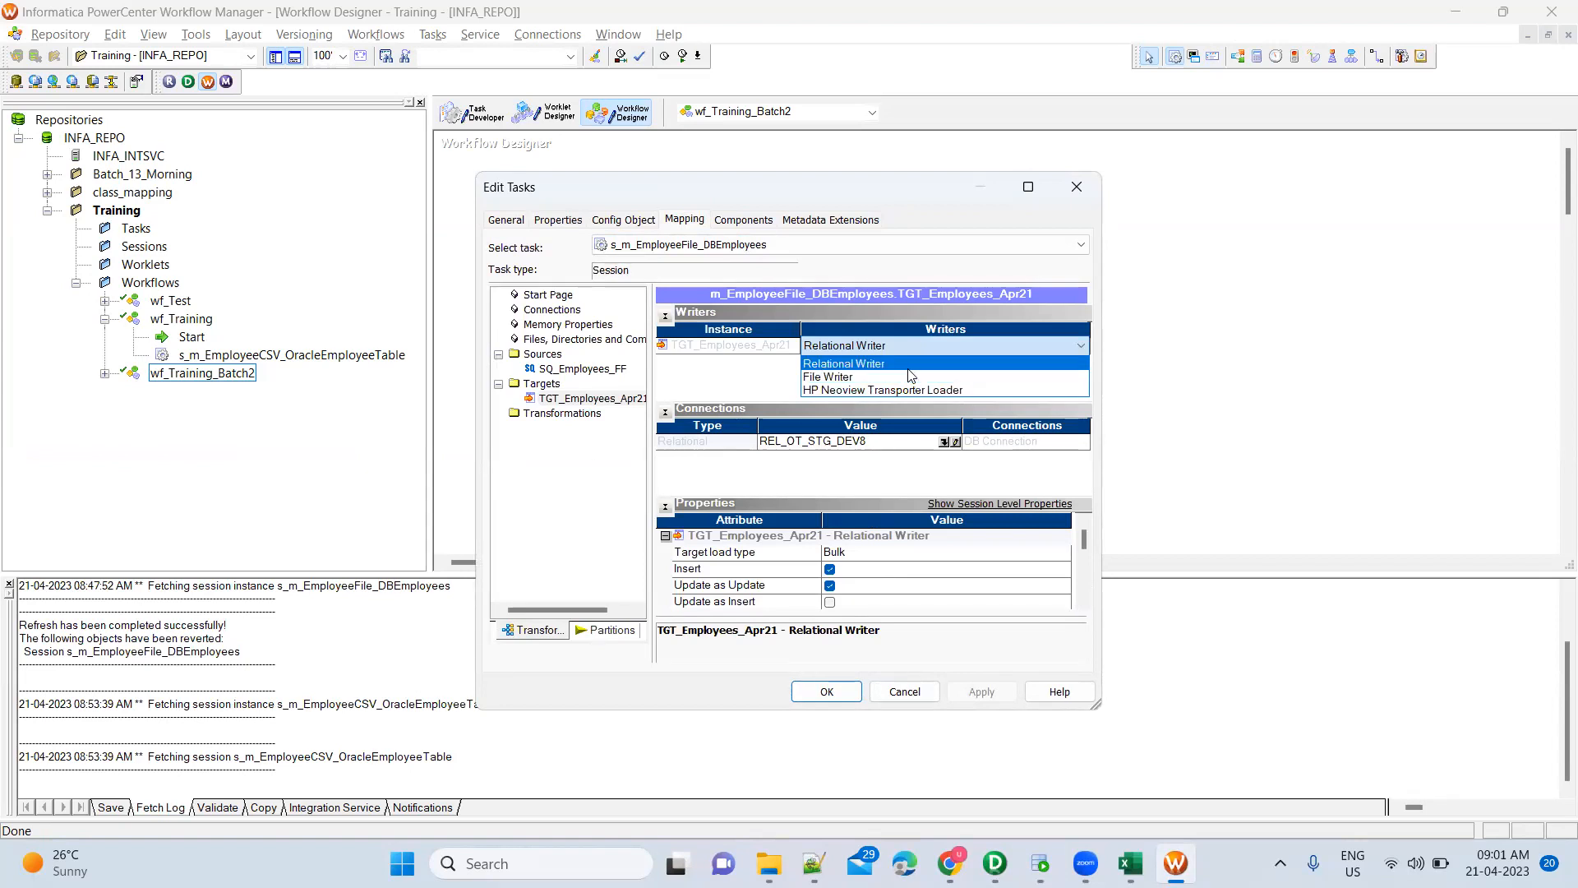
pyautogui.click(909, 369)
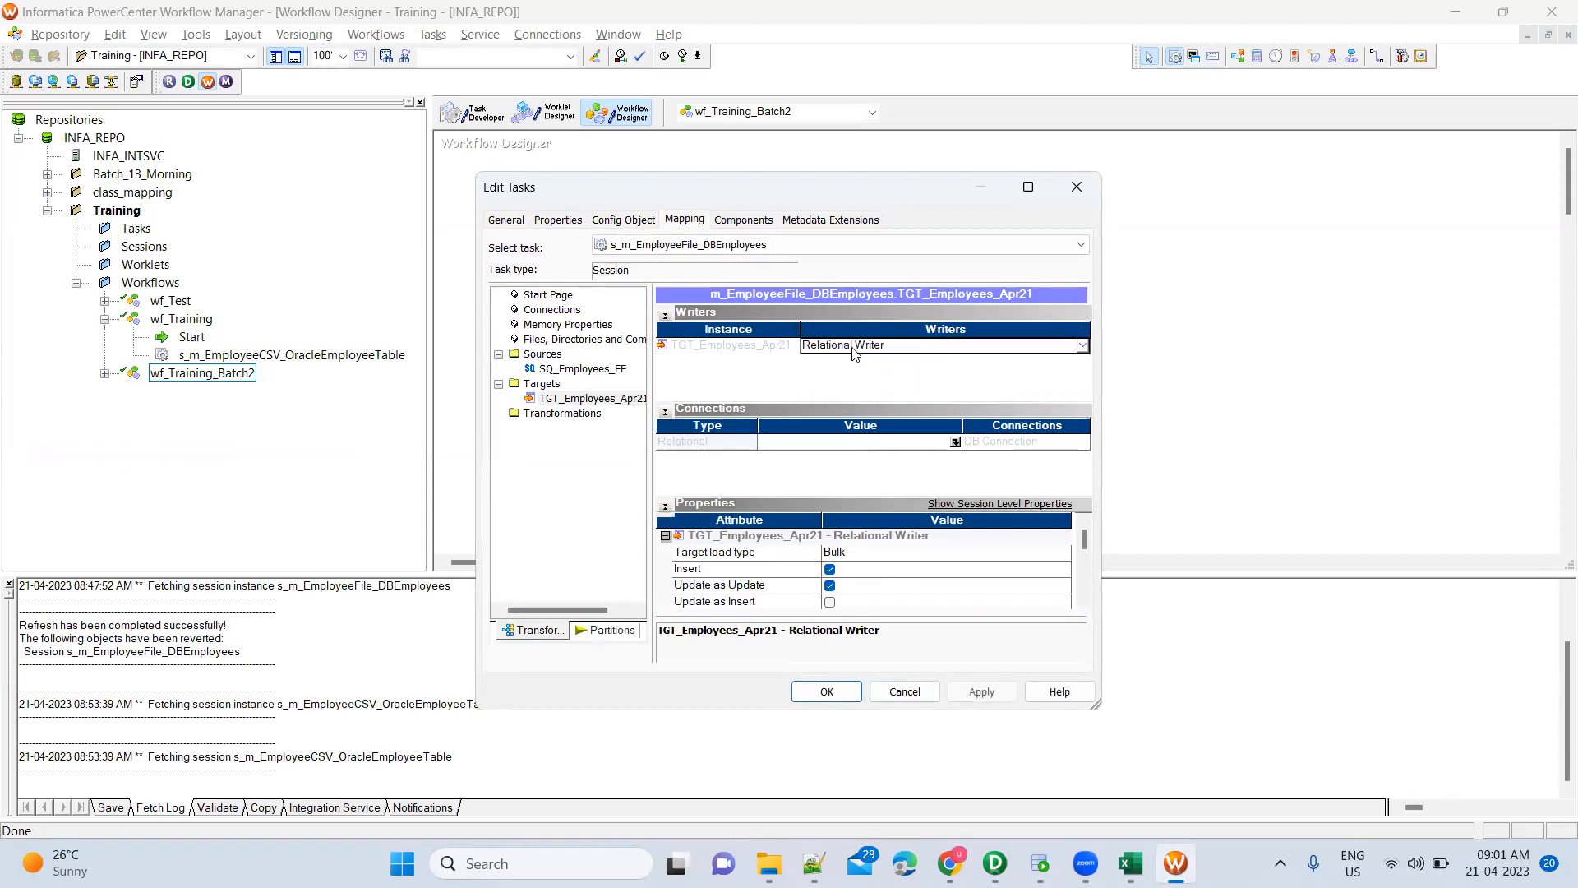
pyautogui.click(954, 443)
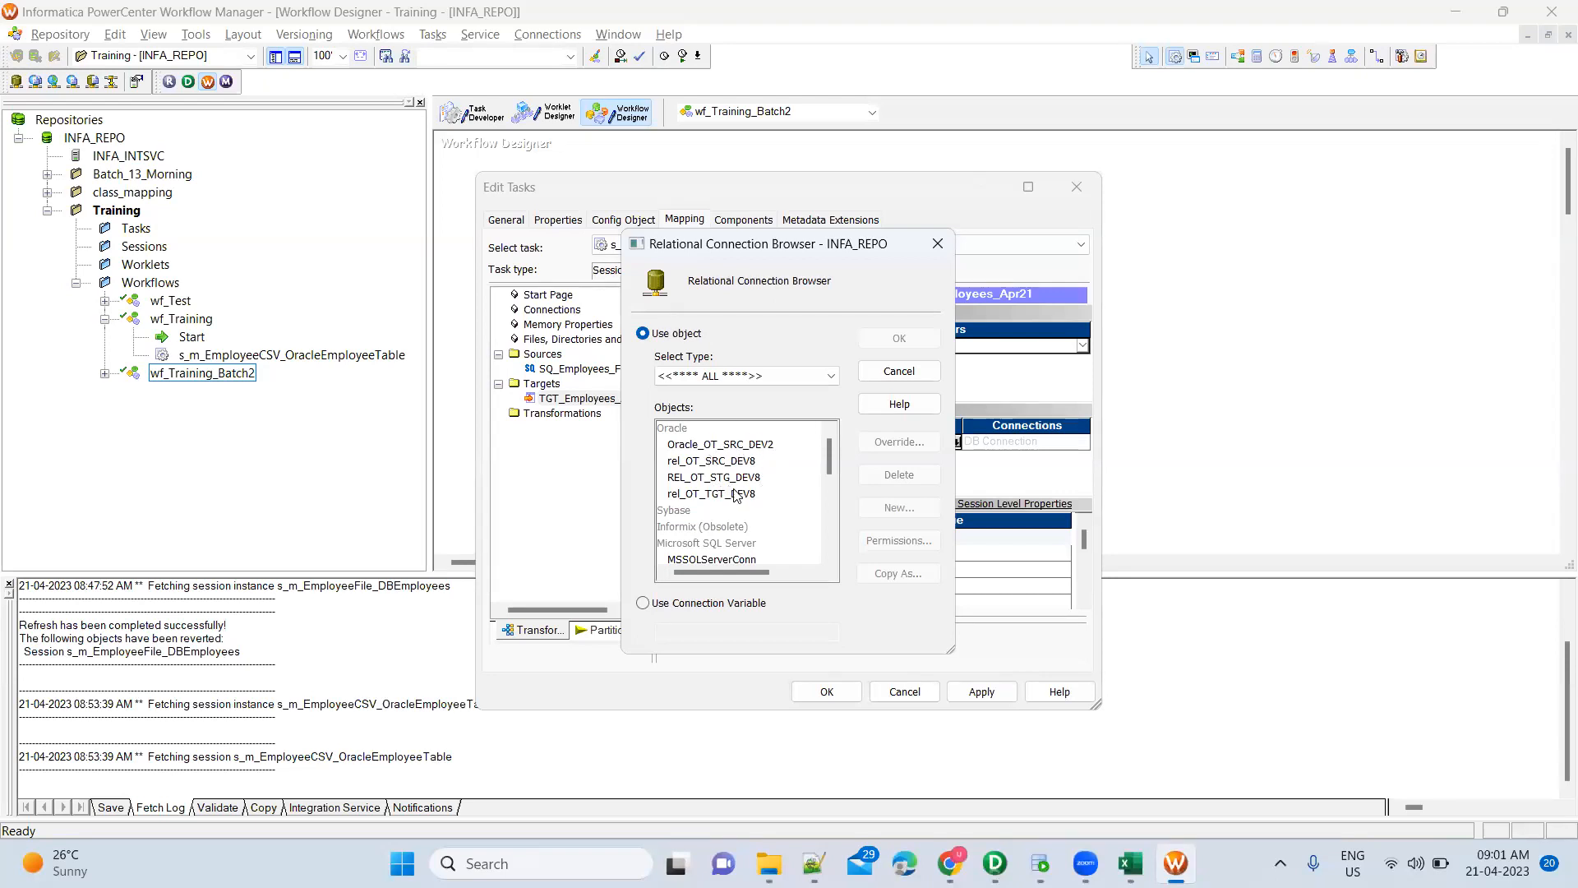
pyautogui.click(743, 447)
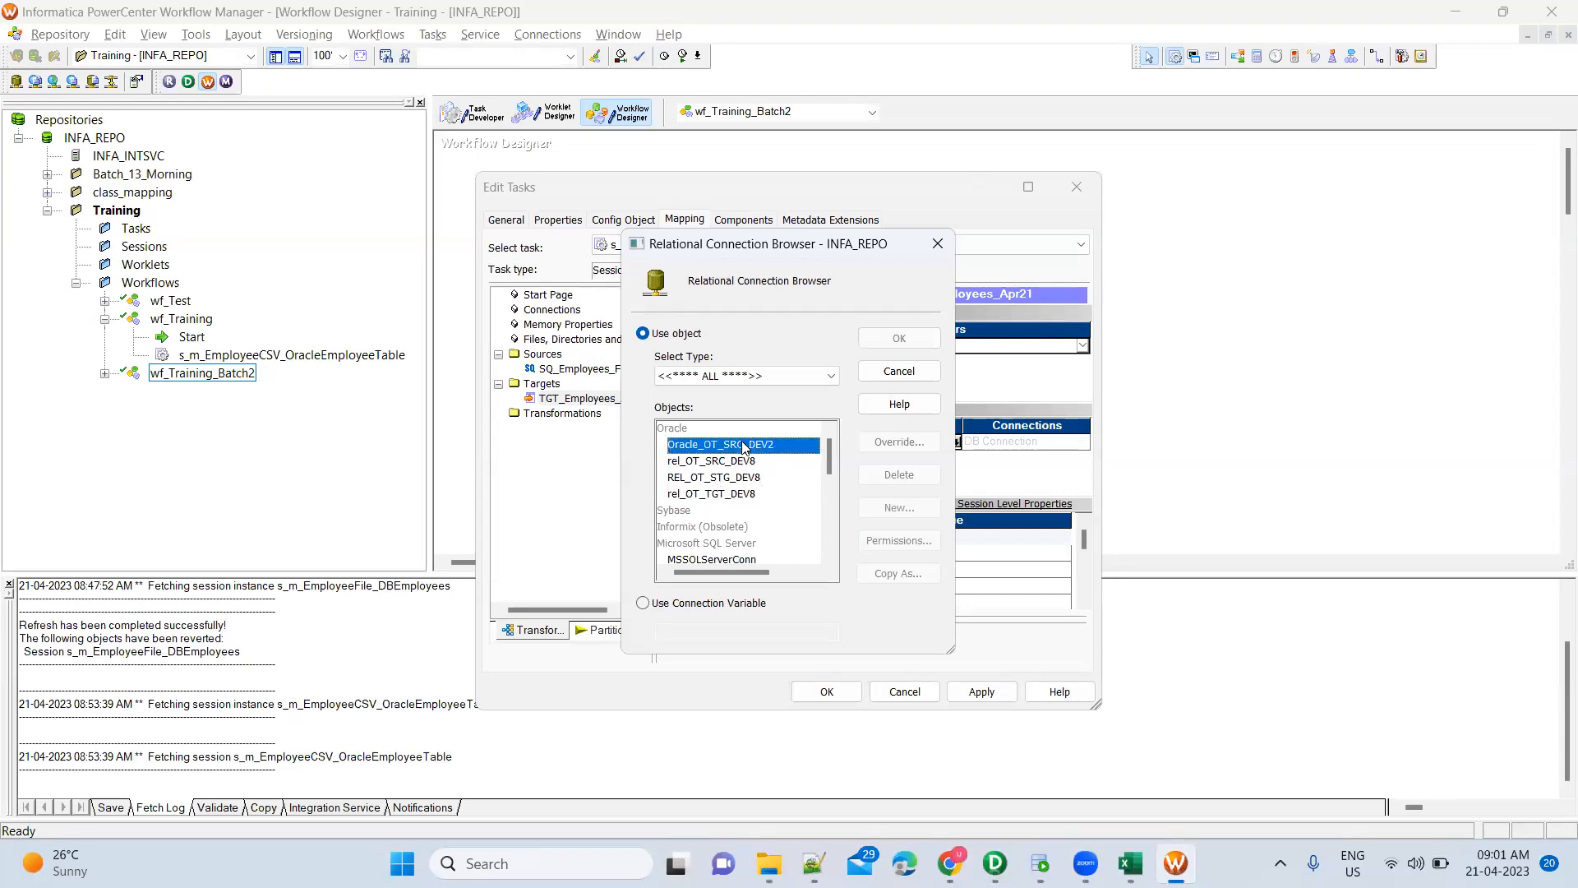
pyautogui.click(899, 340)
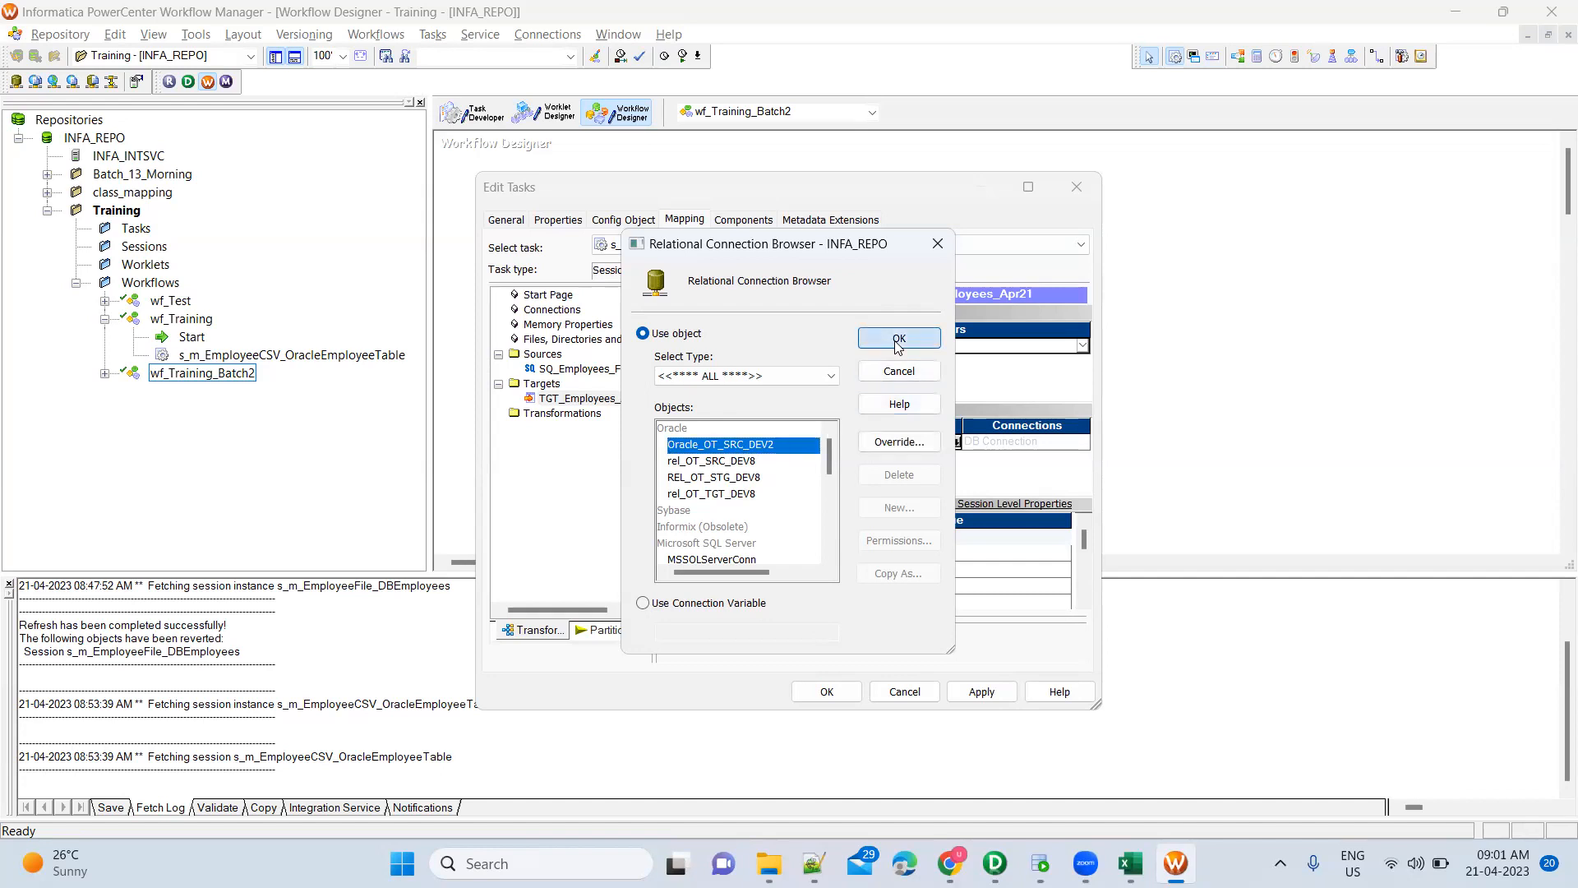
# Change the TGT_Employees_Apr21 target load type from Bulk to Normal
pyautogui.scroll(-1, 862, 593)
pyautogui.scroll(1, 861, 592)
pyautogui.click(862, 556)
pyautogui.click(861, 556)
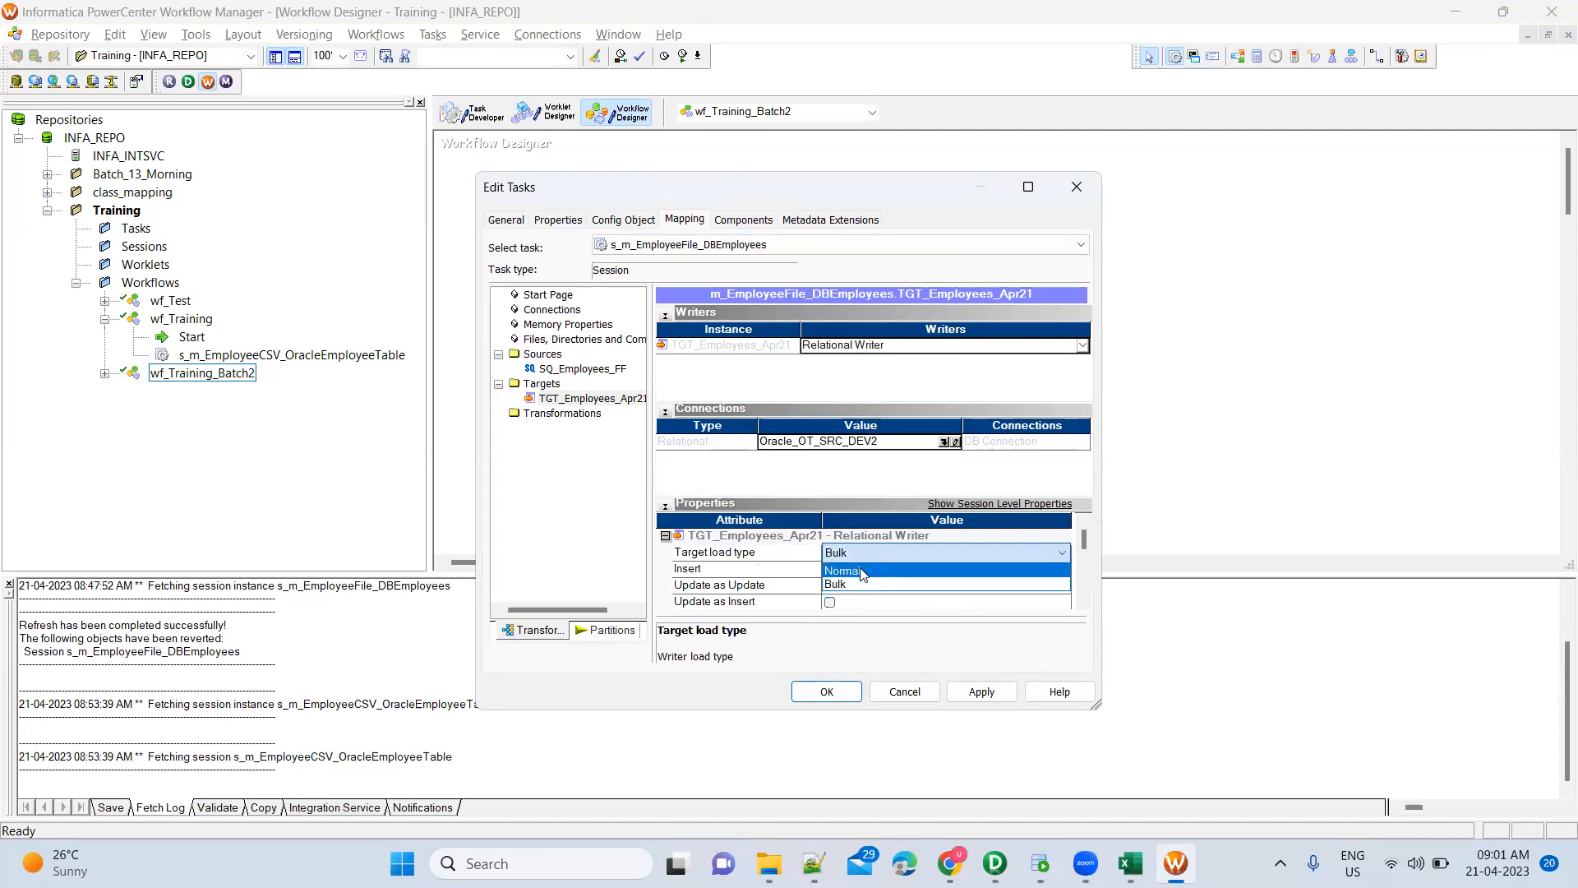
pyautogui.click(886, 472)
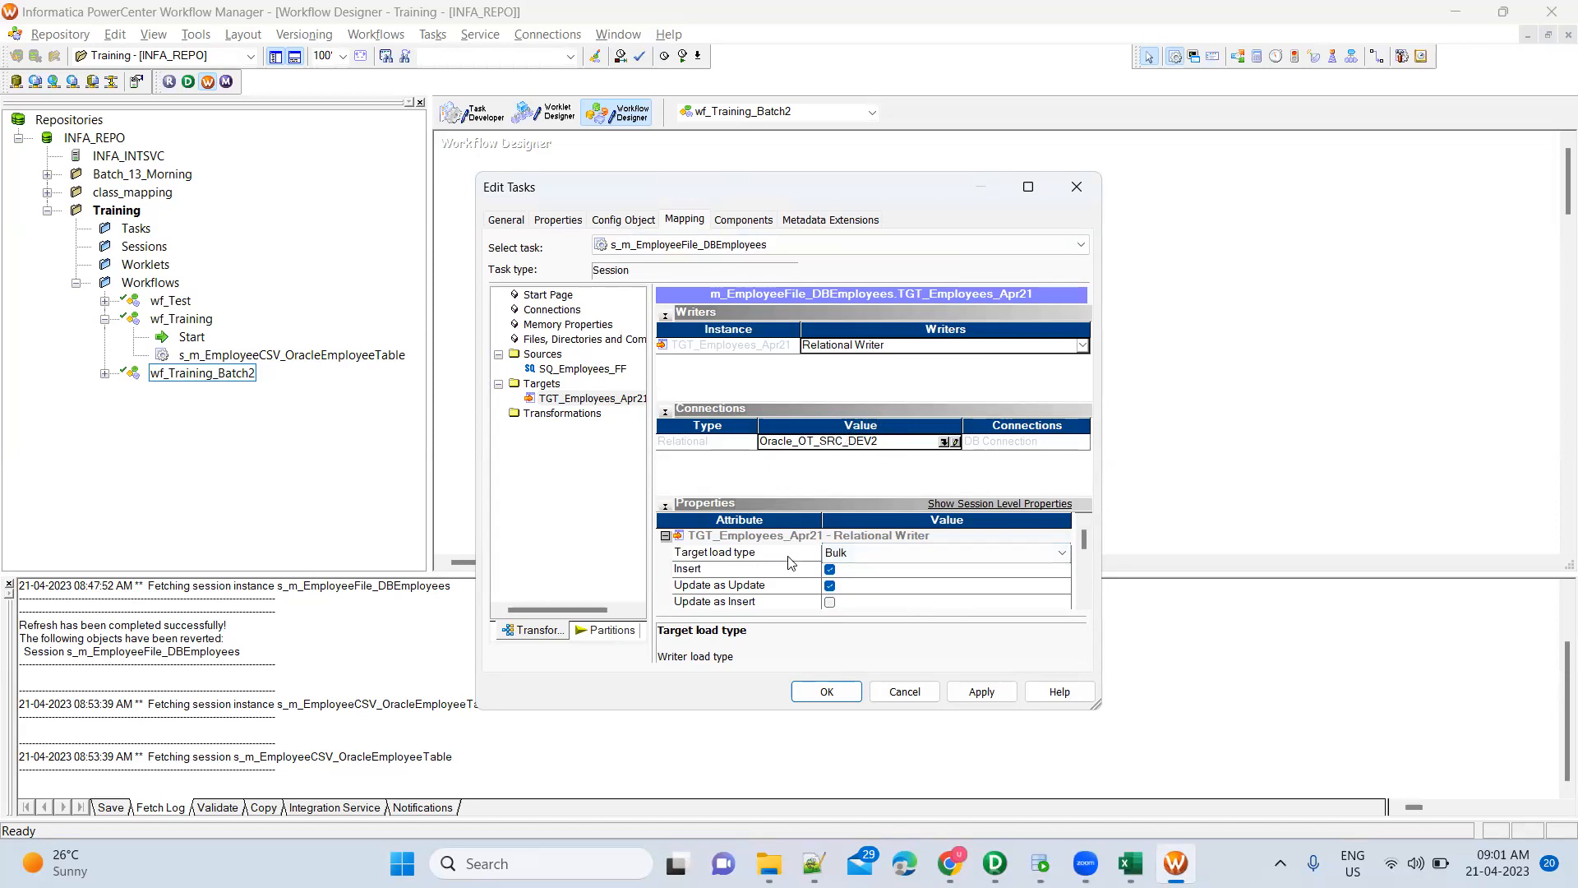
pyautogui.click(828, 554)
pyautogui.click(858, 556)
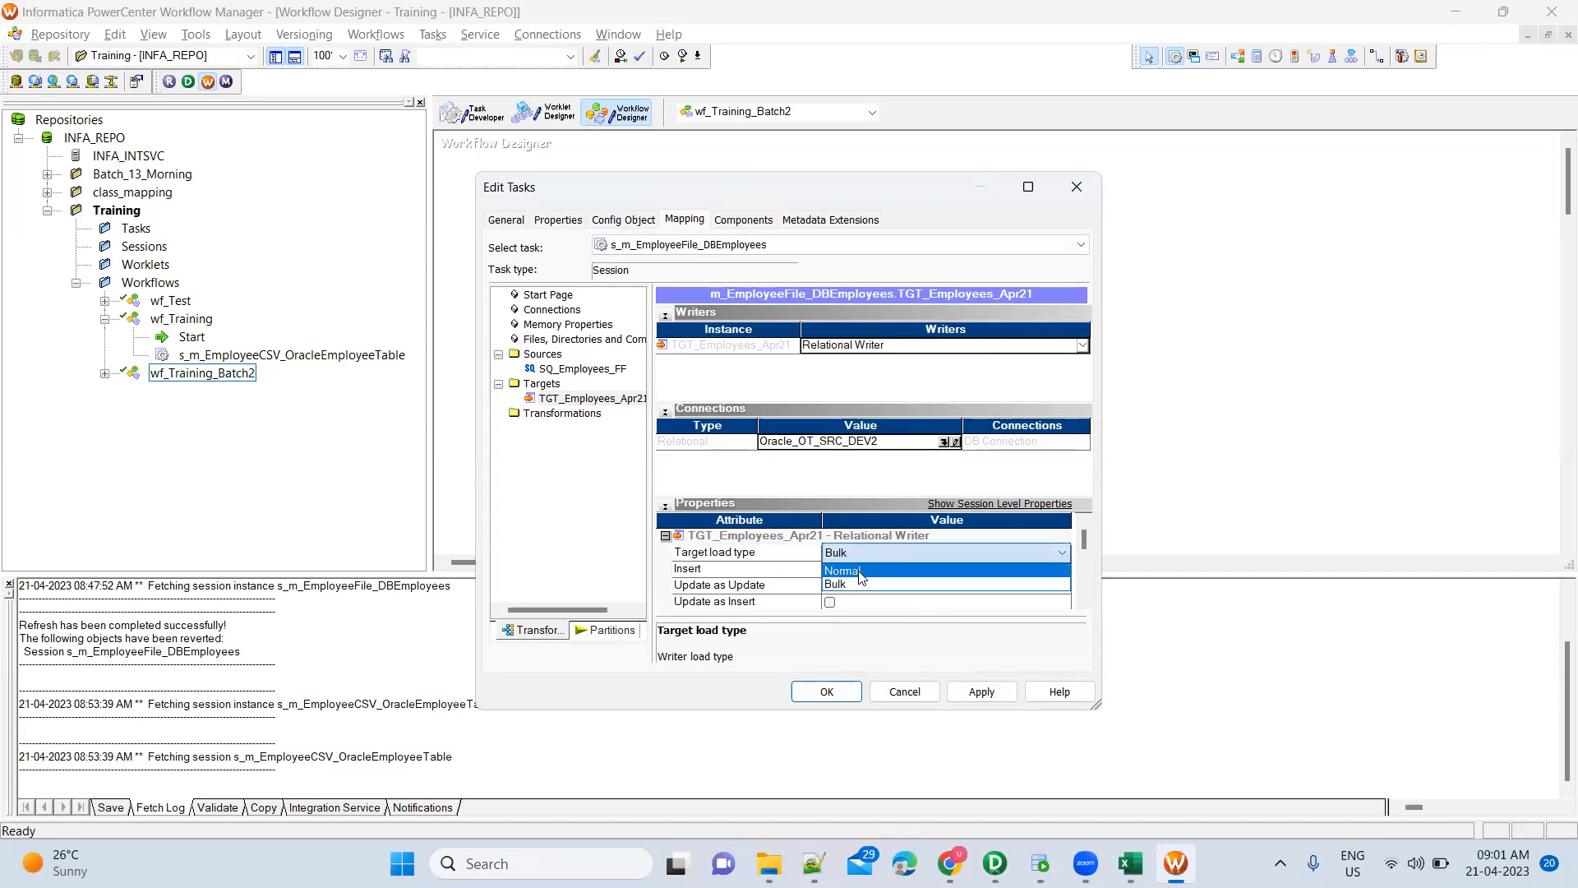
pyautogui.click(861, 577)
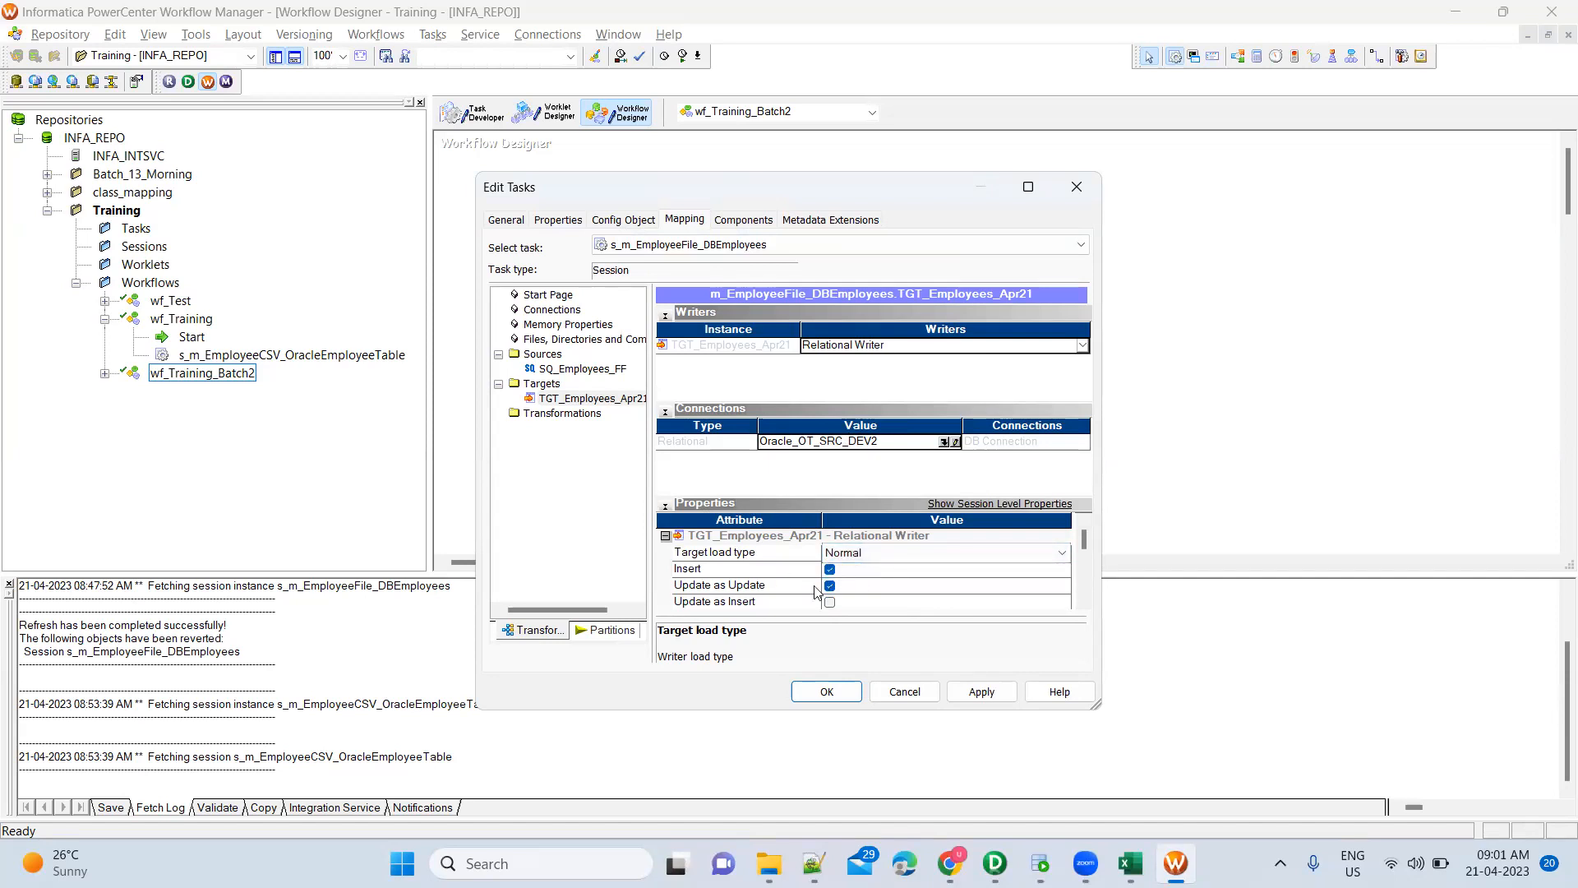
# Inspect the target's Target Table Name property, then switch to PowerCenter Designer
pyautogui.scroll(-2, 855, 595)
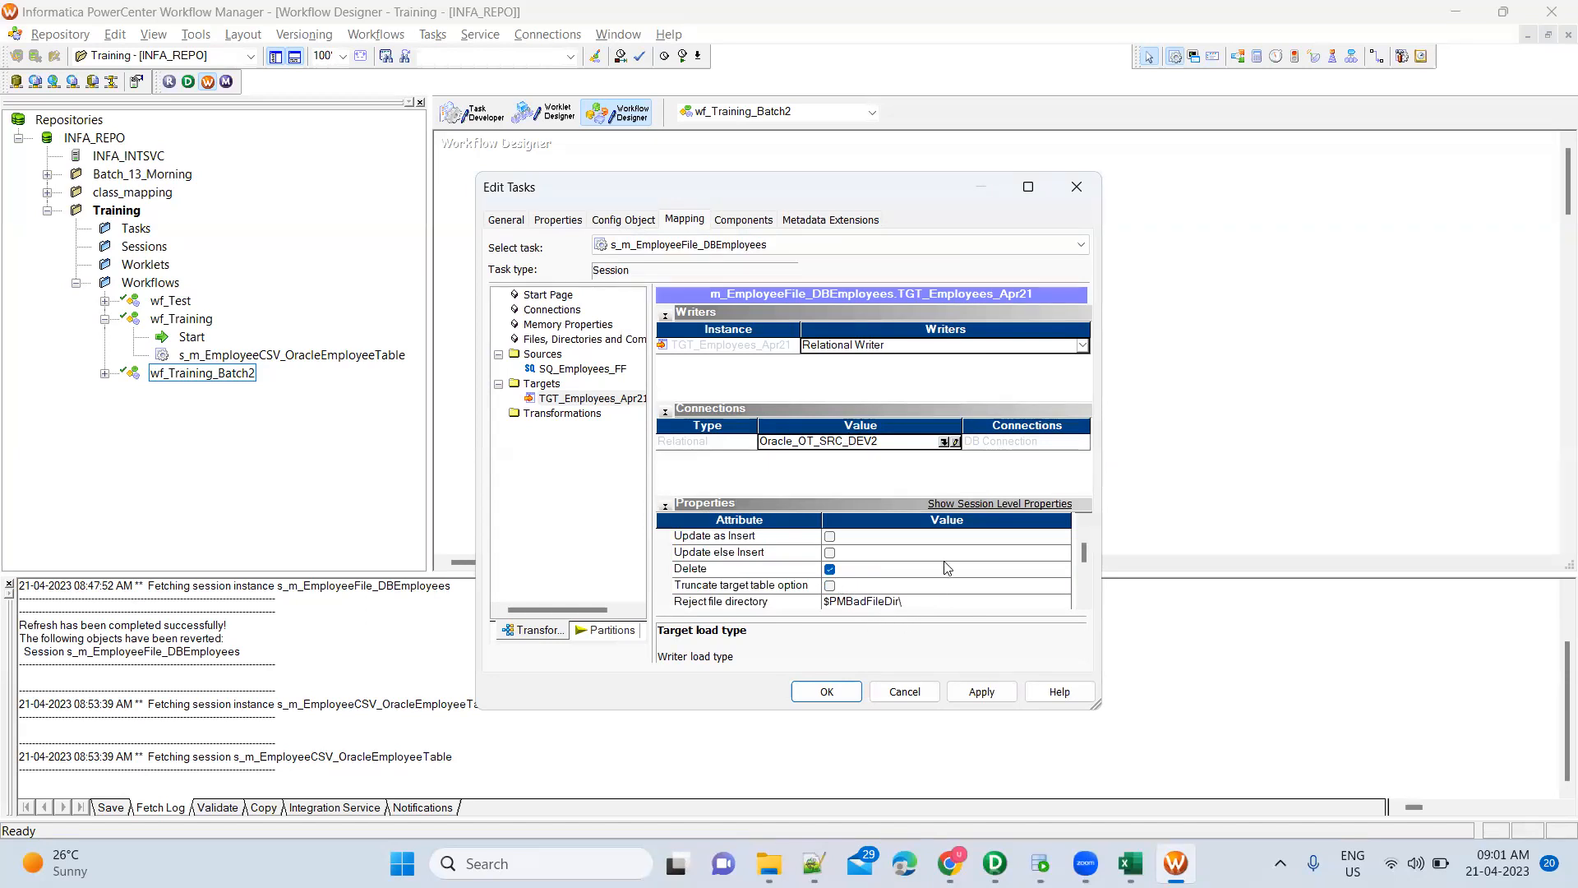
pyautogui.scroll(2, 948, 567)
pyautogui.scroll(-5, 876, 606)
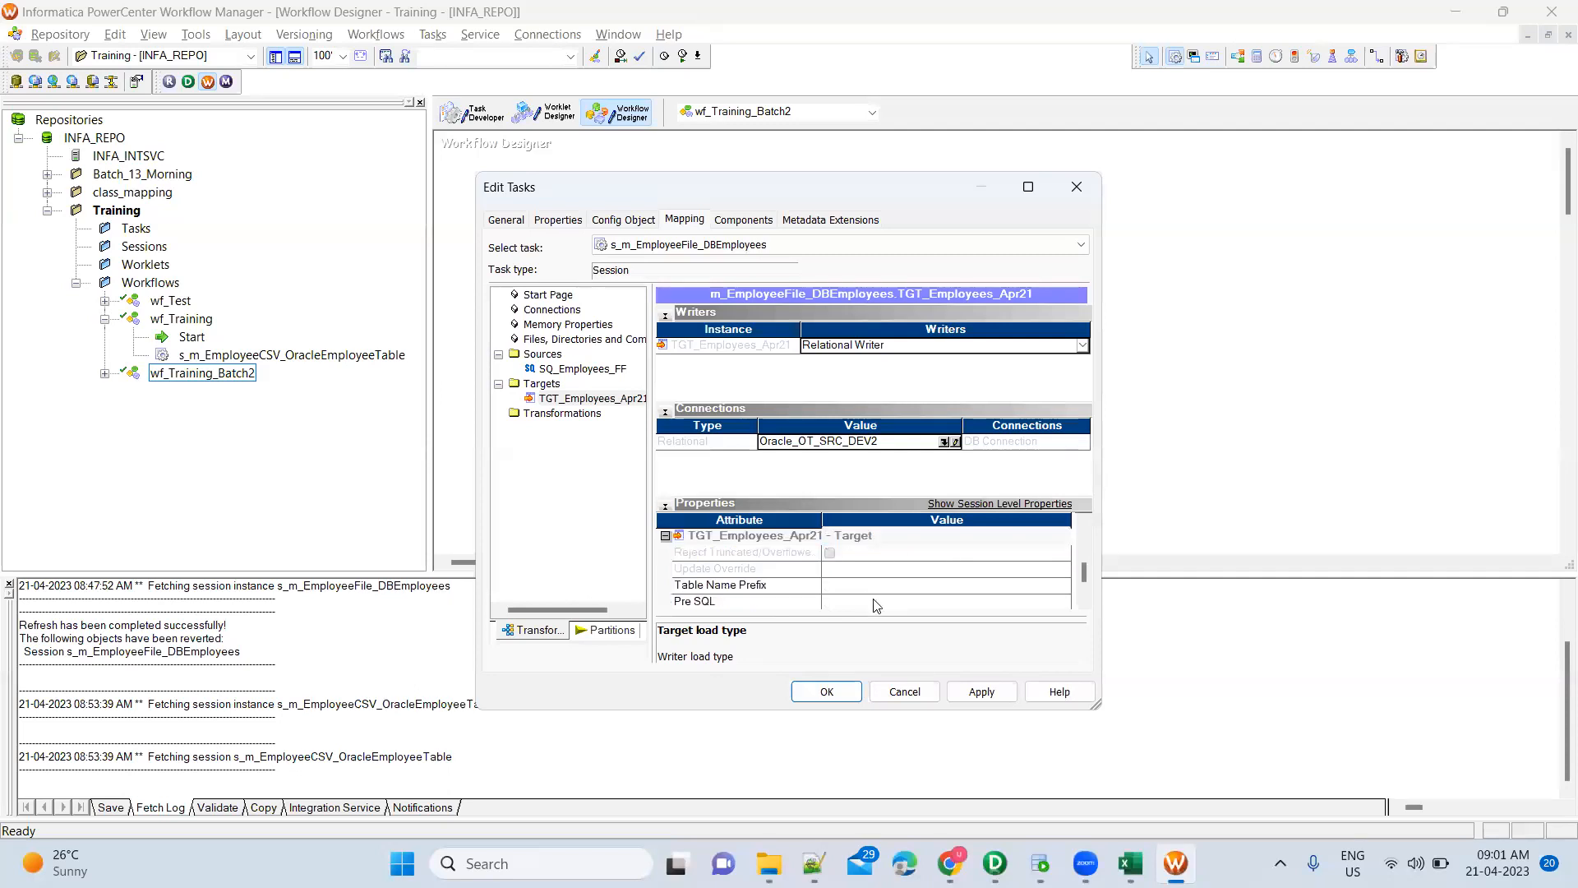
pyautogui.scroll(-1, 876, 606)
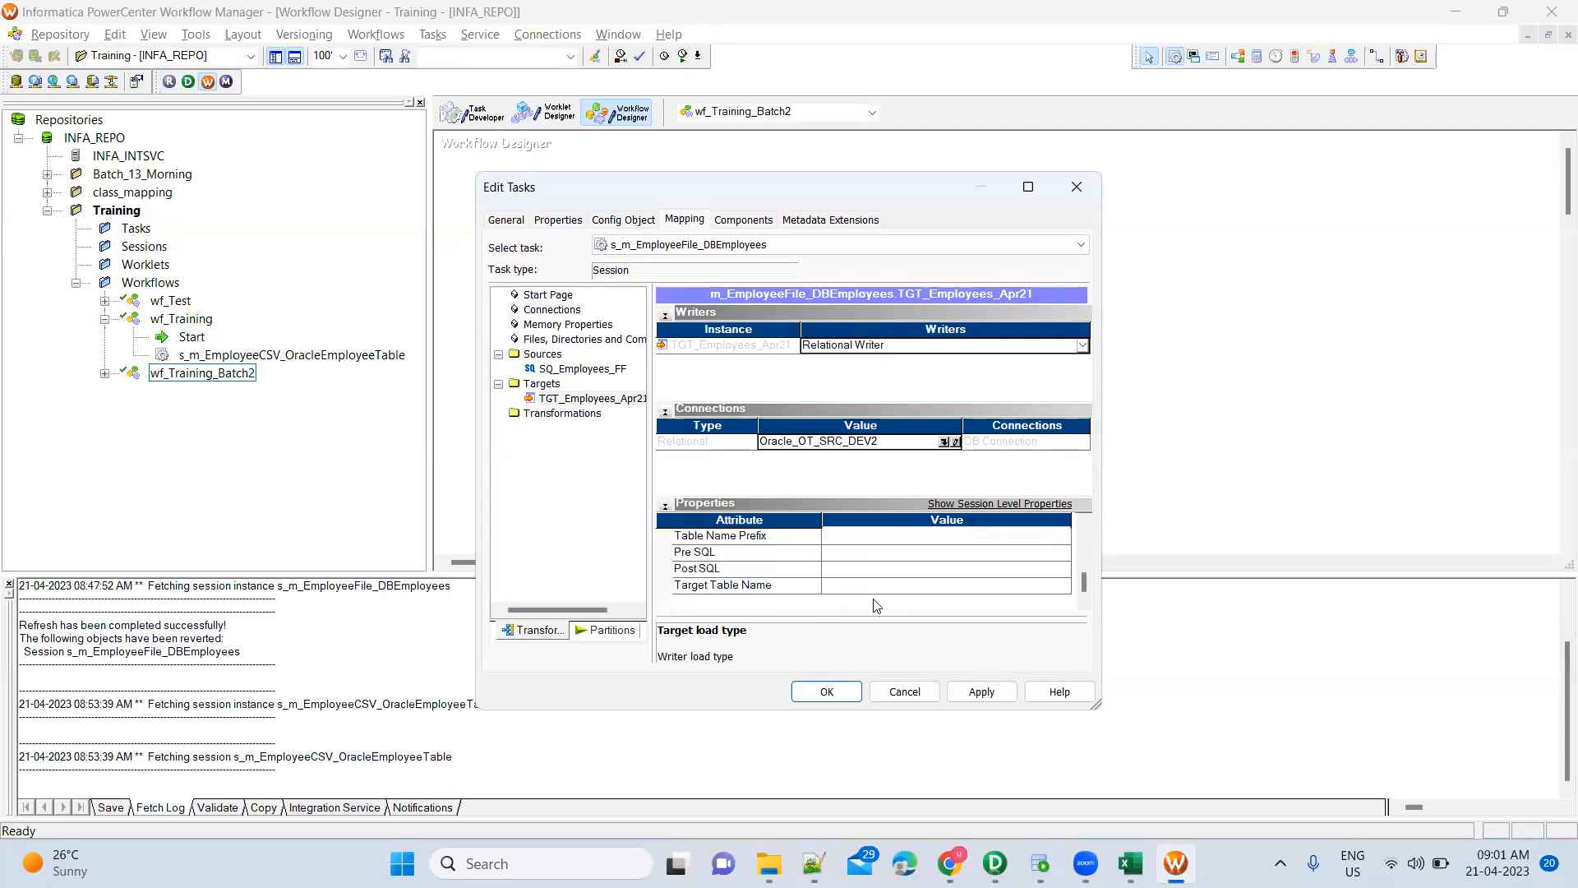
pyautogui.click(787, 588)
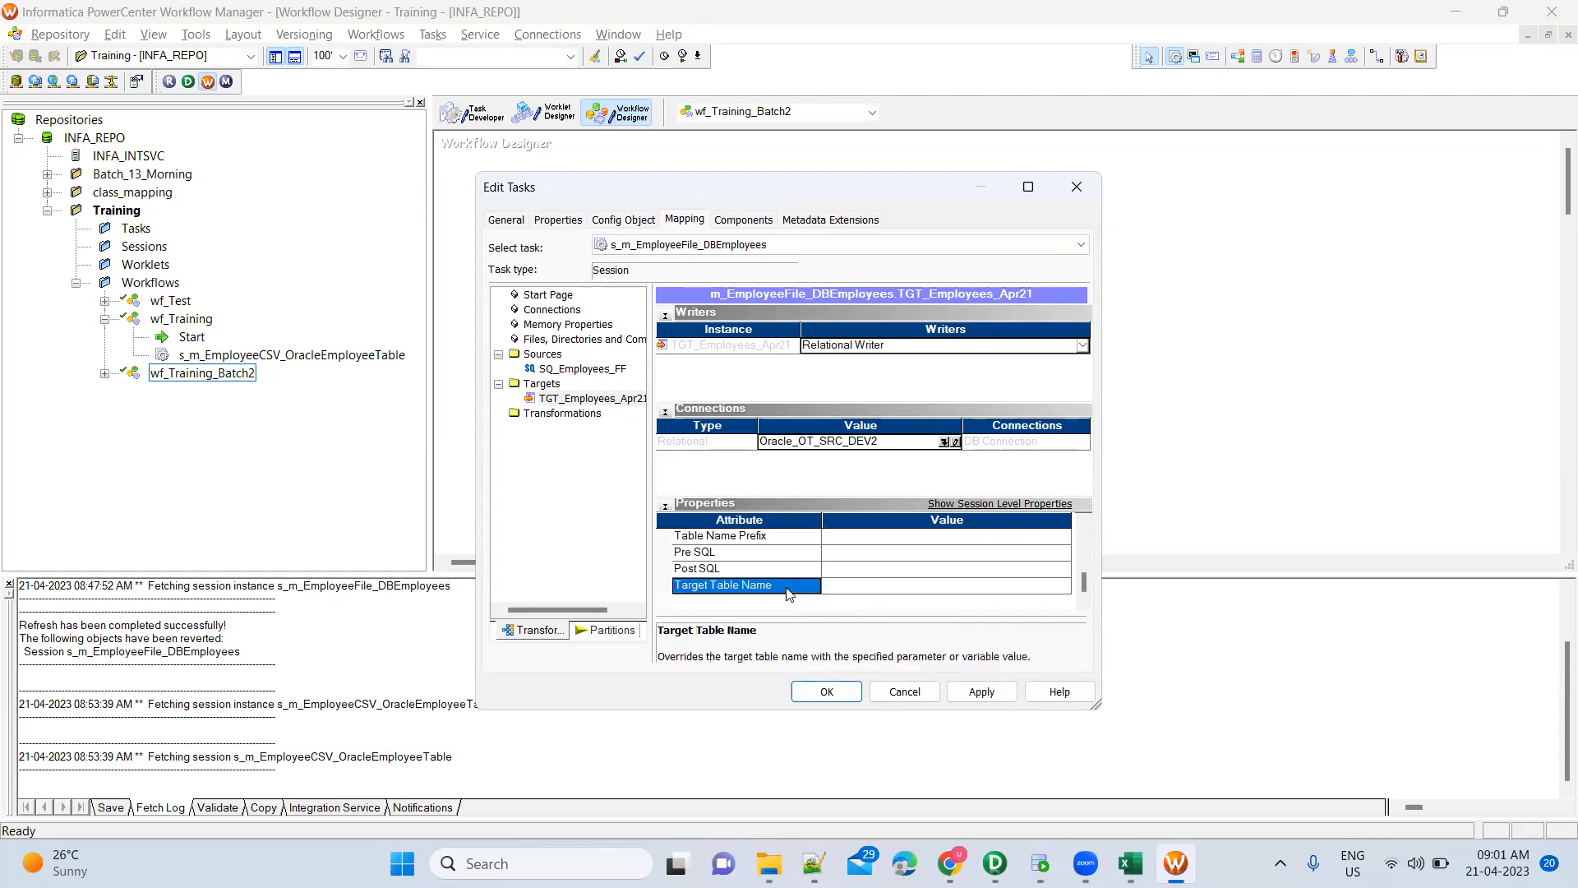
pyautogui.click(851, 590)
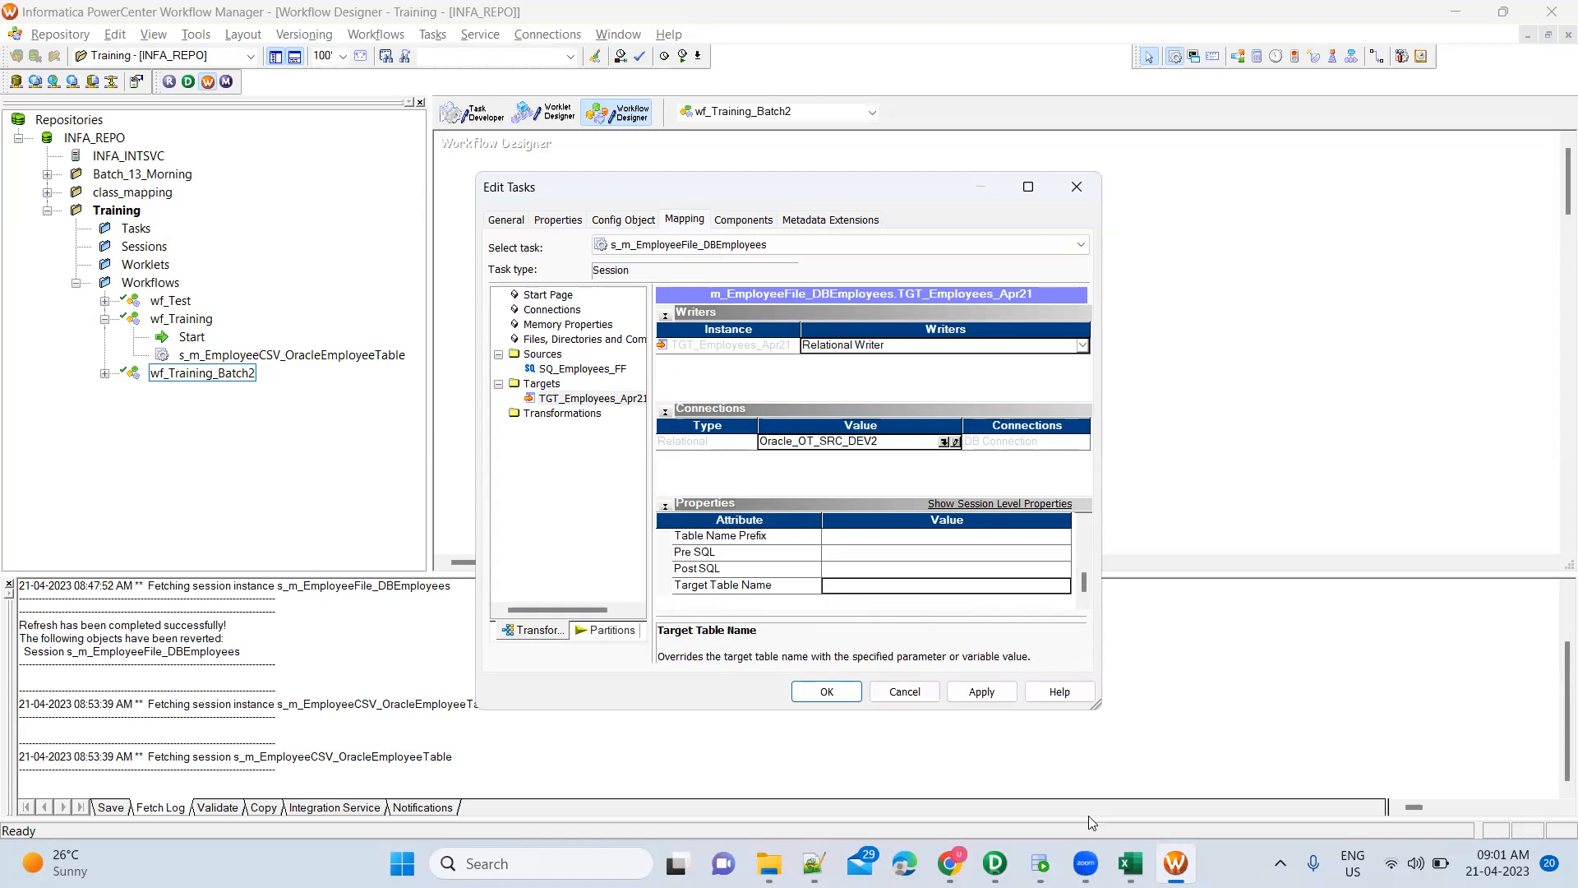
pyautogui.click(995, 863)
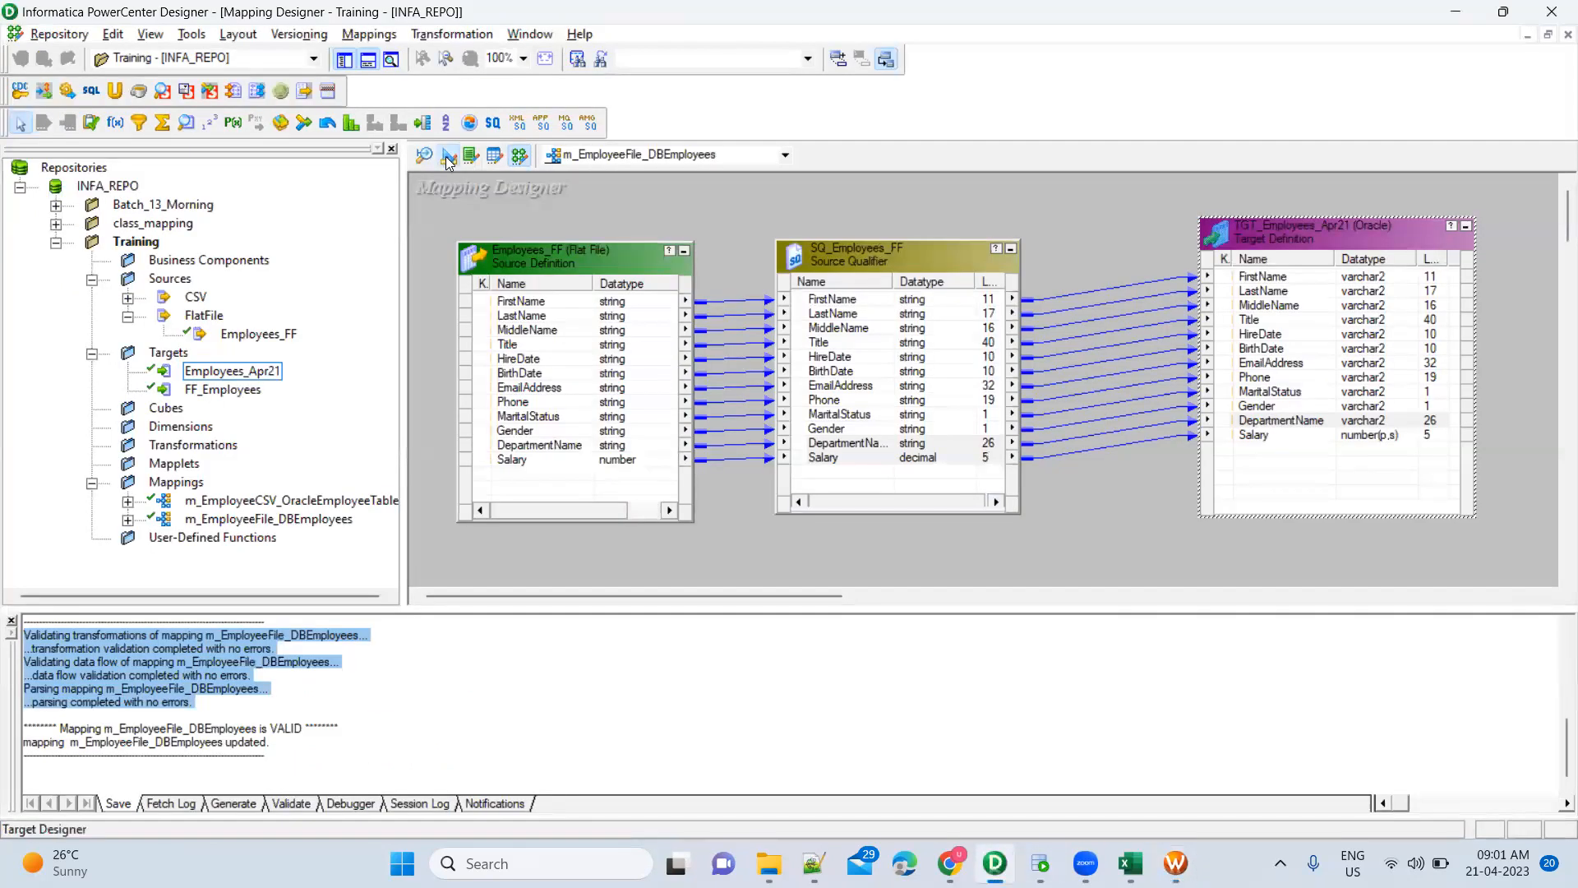
# Inspect Employees_Apr21 in Target Designer and TGT_Employees_Apr21 in the mapping unchanged, then return to Workflow Manager
pyautogui.click(448, 158)
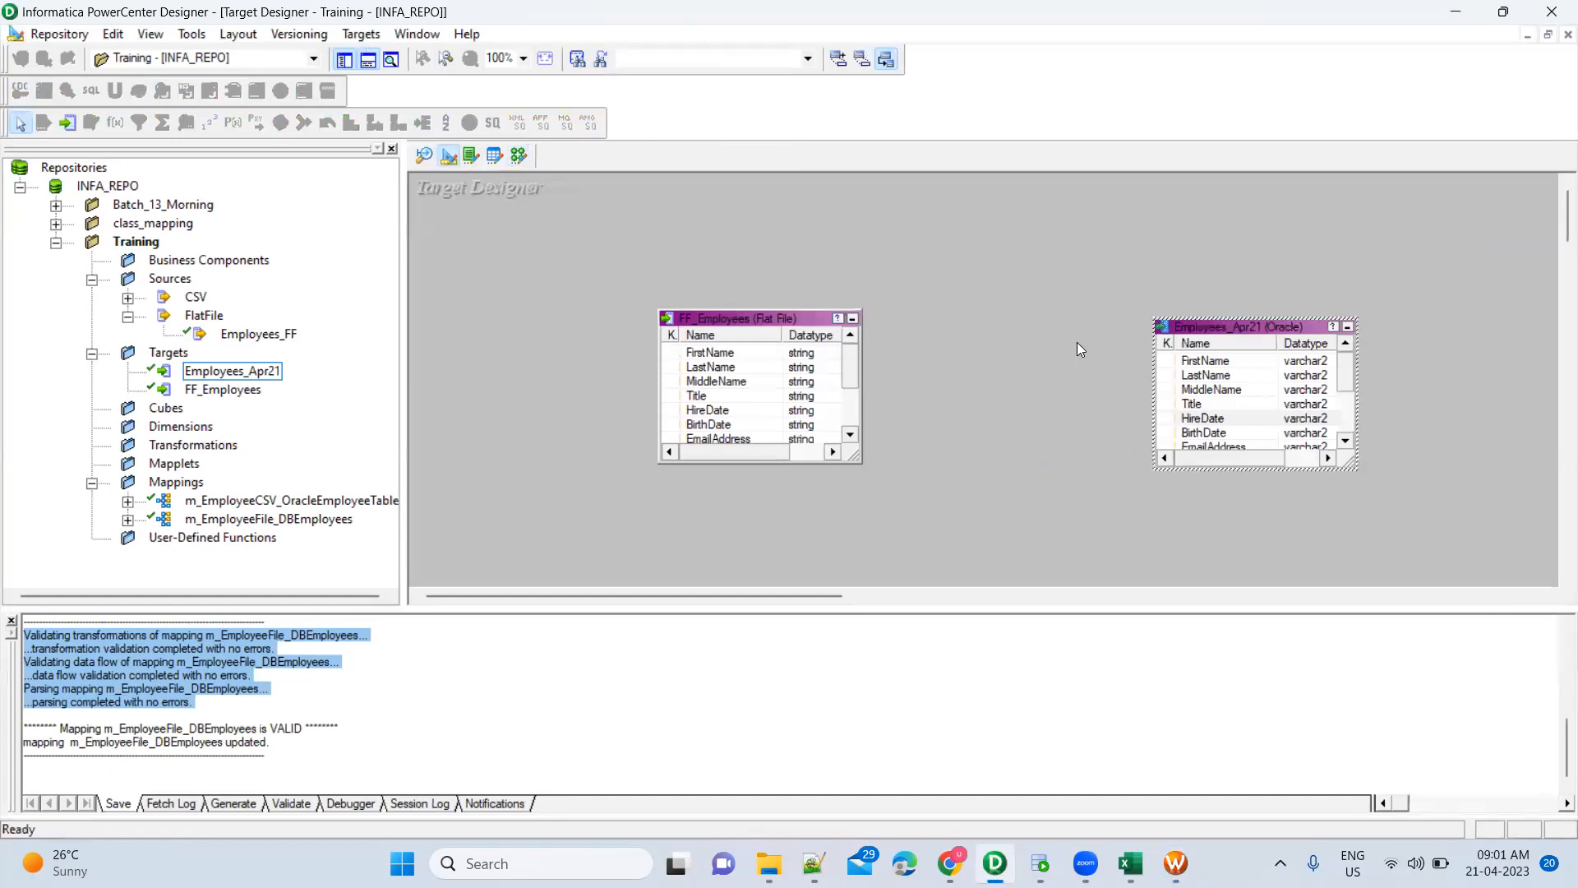
pyautogui.doubleClick(1283, 328)
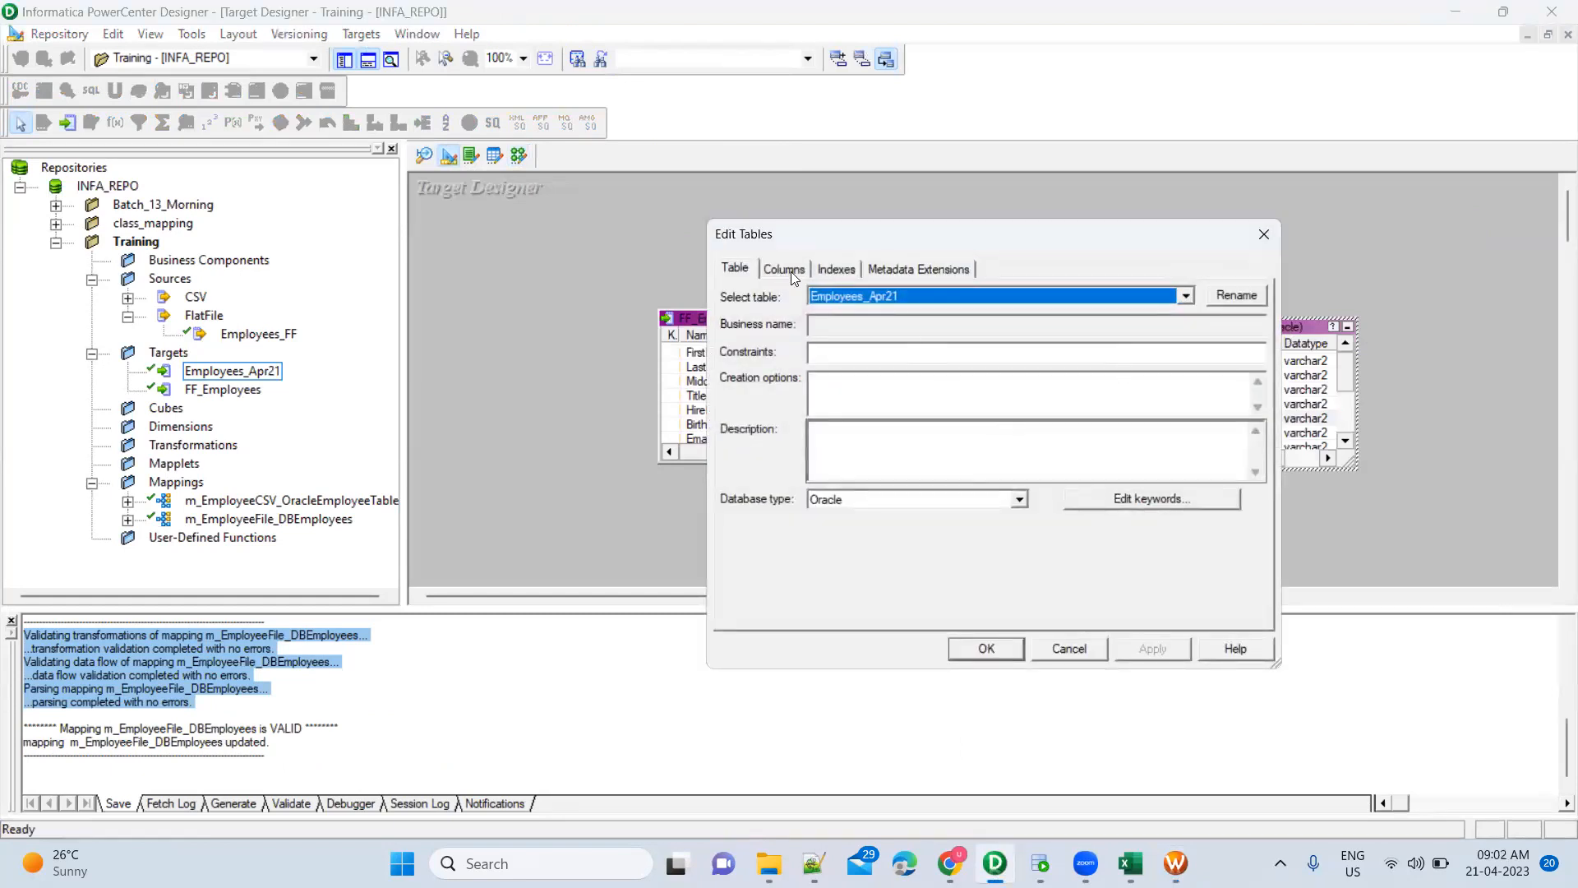
pyautogui.click(1070, 647)
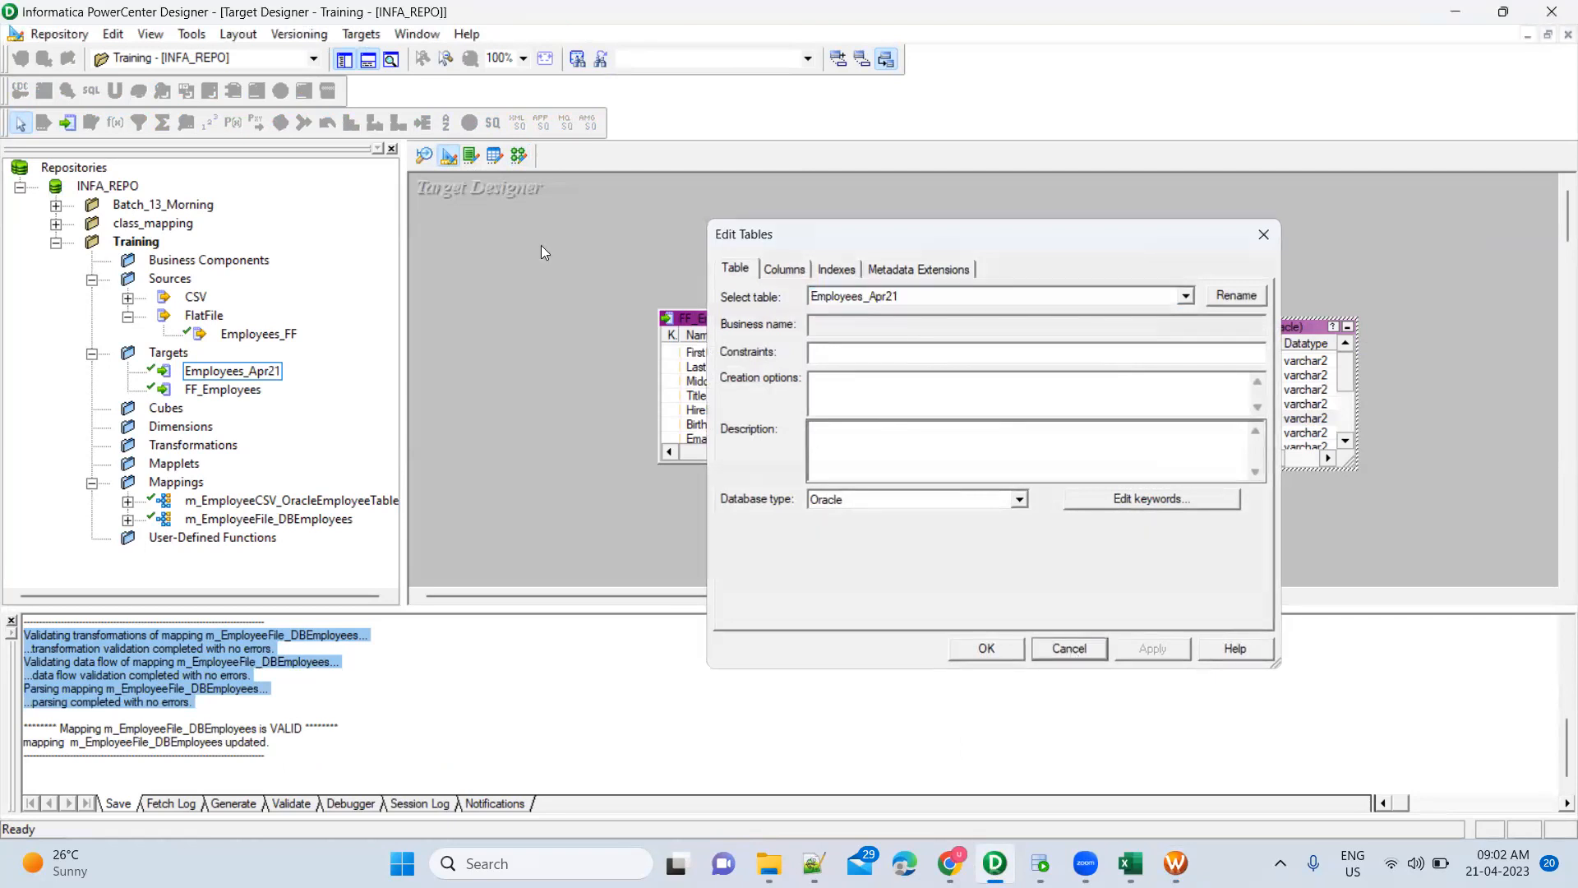
pyautogui.click(518, 156)
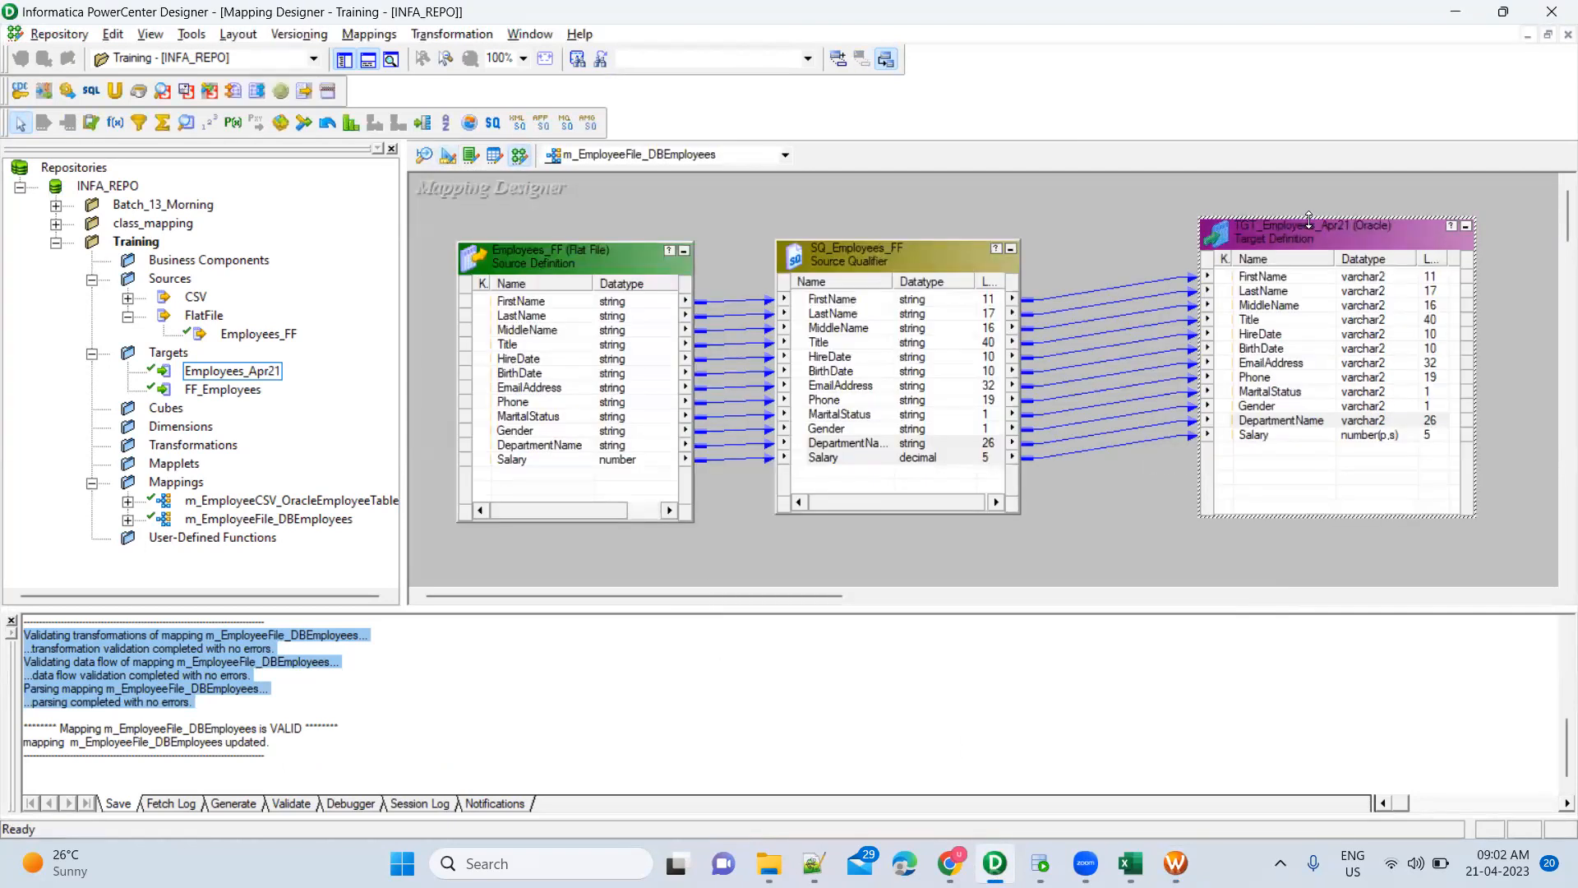
pyautogui.doubleClick(1316, 242)
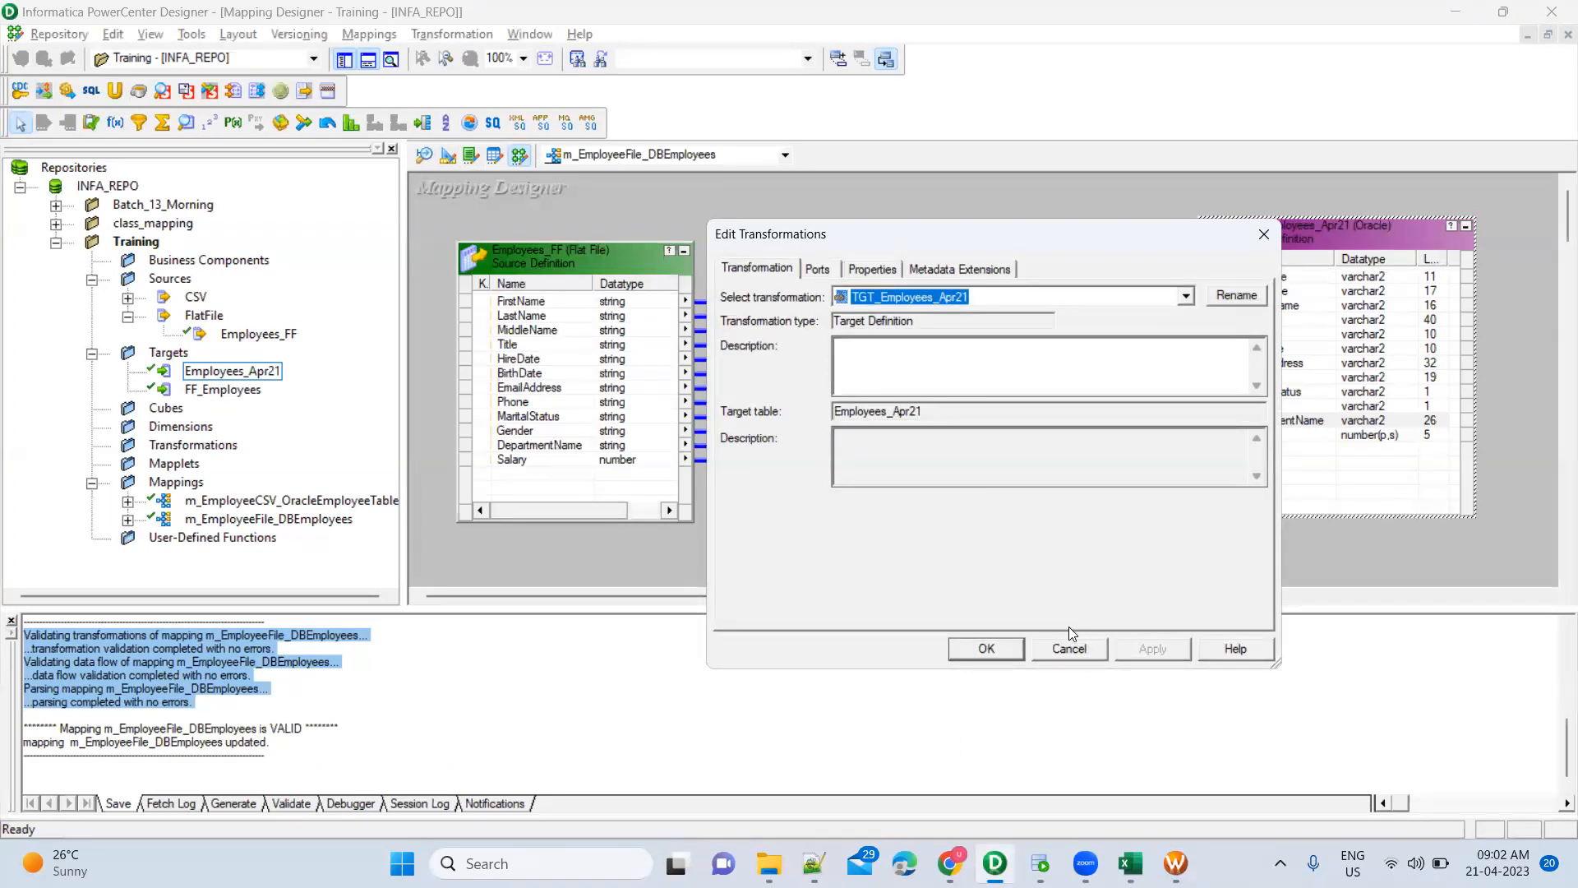
pyautogui.click(1071, 649)
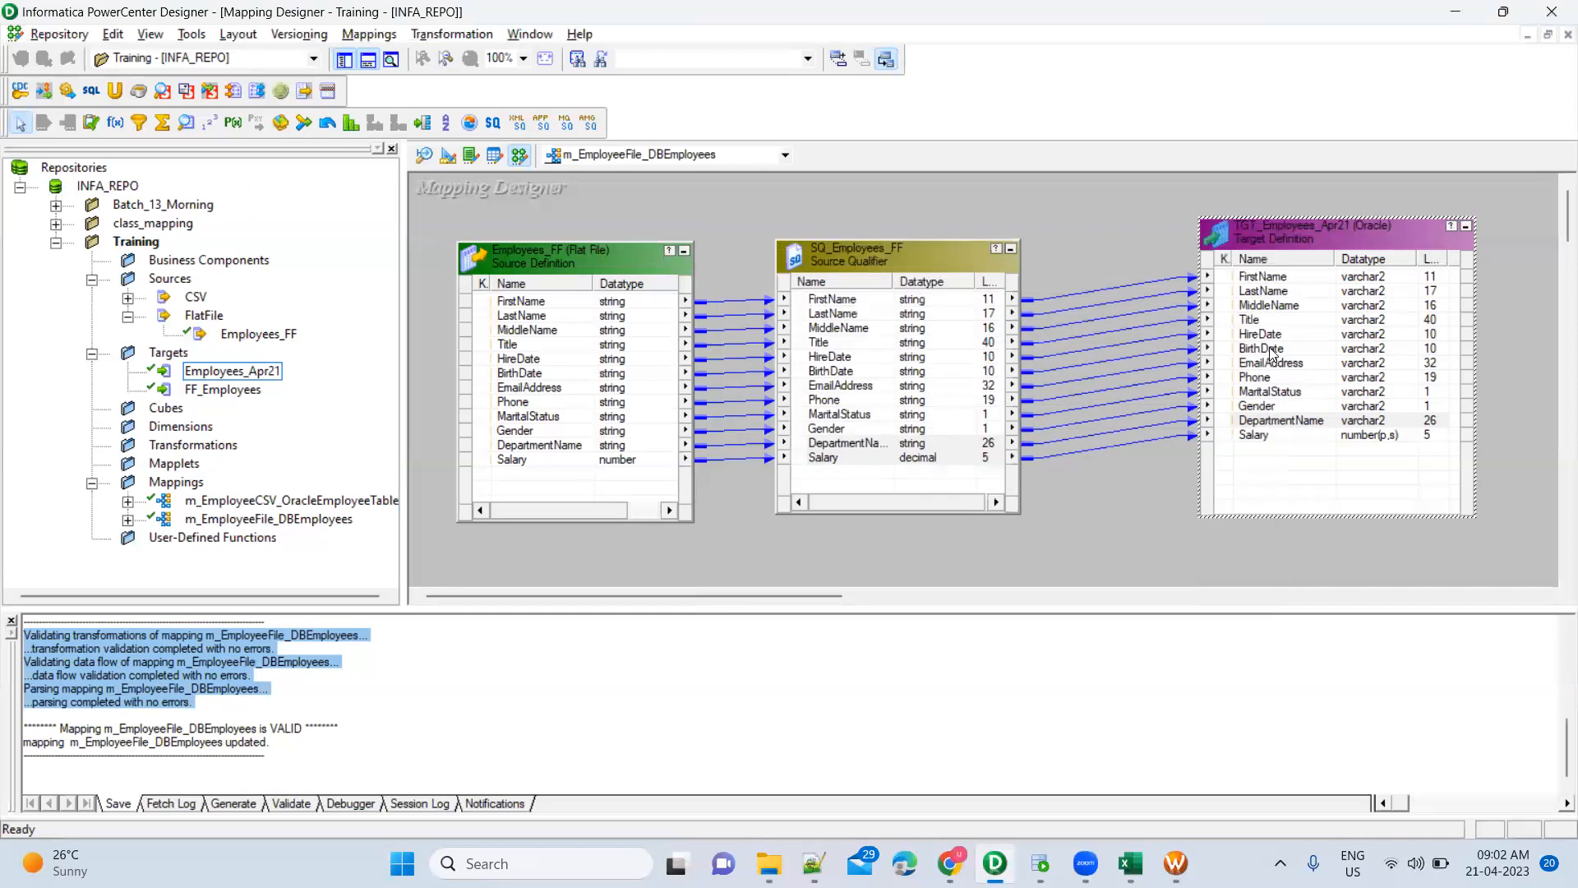
pyautogui.hotkey('alt', 'Tab')
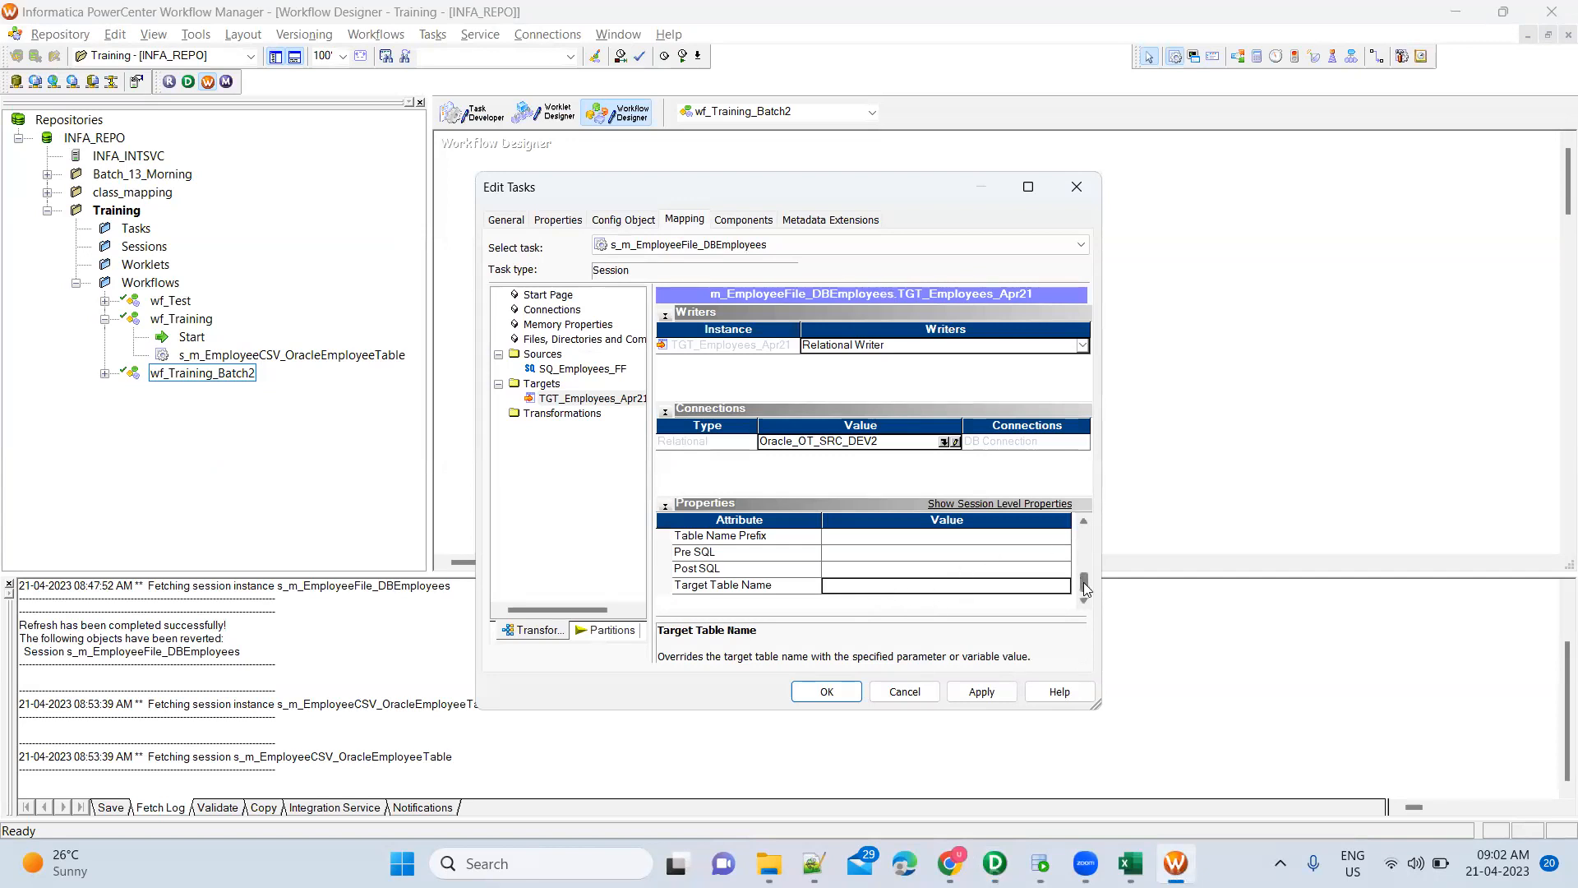
# Apply the session's target changes, confirm its settings, then switch to Oracle SQL Developer
pyautogui.moveTo(1084, 587); pyautogui.dragTo(1084, 538)
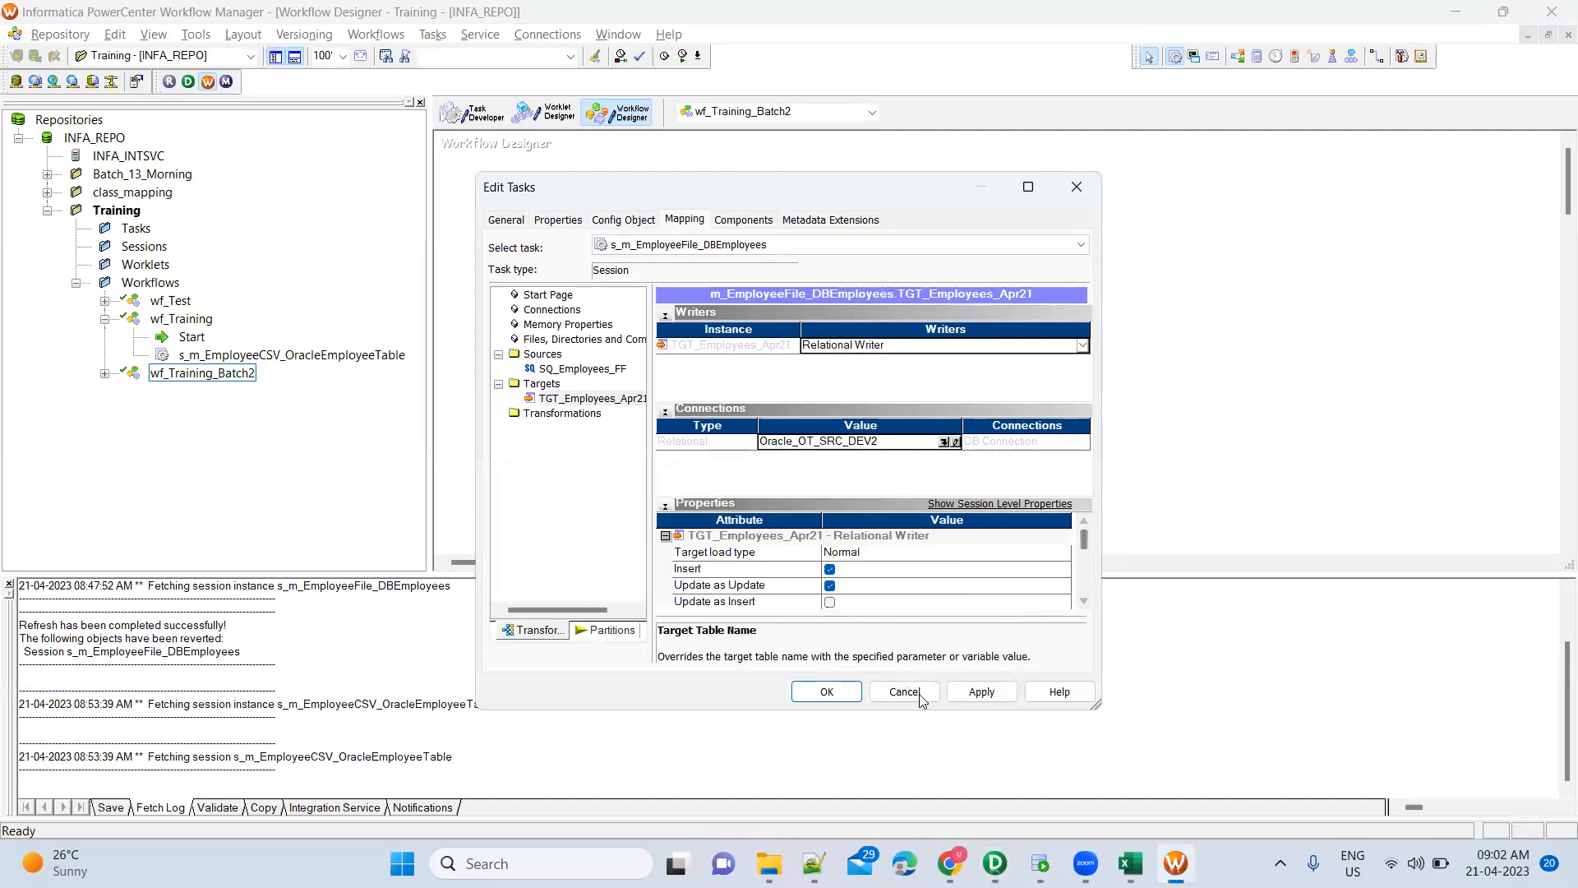
pyautogui.click(968, 701)
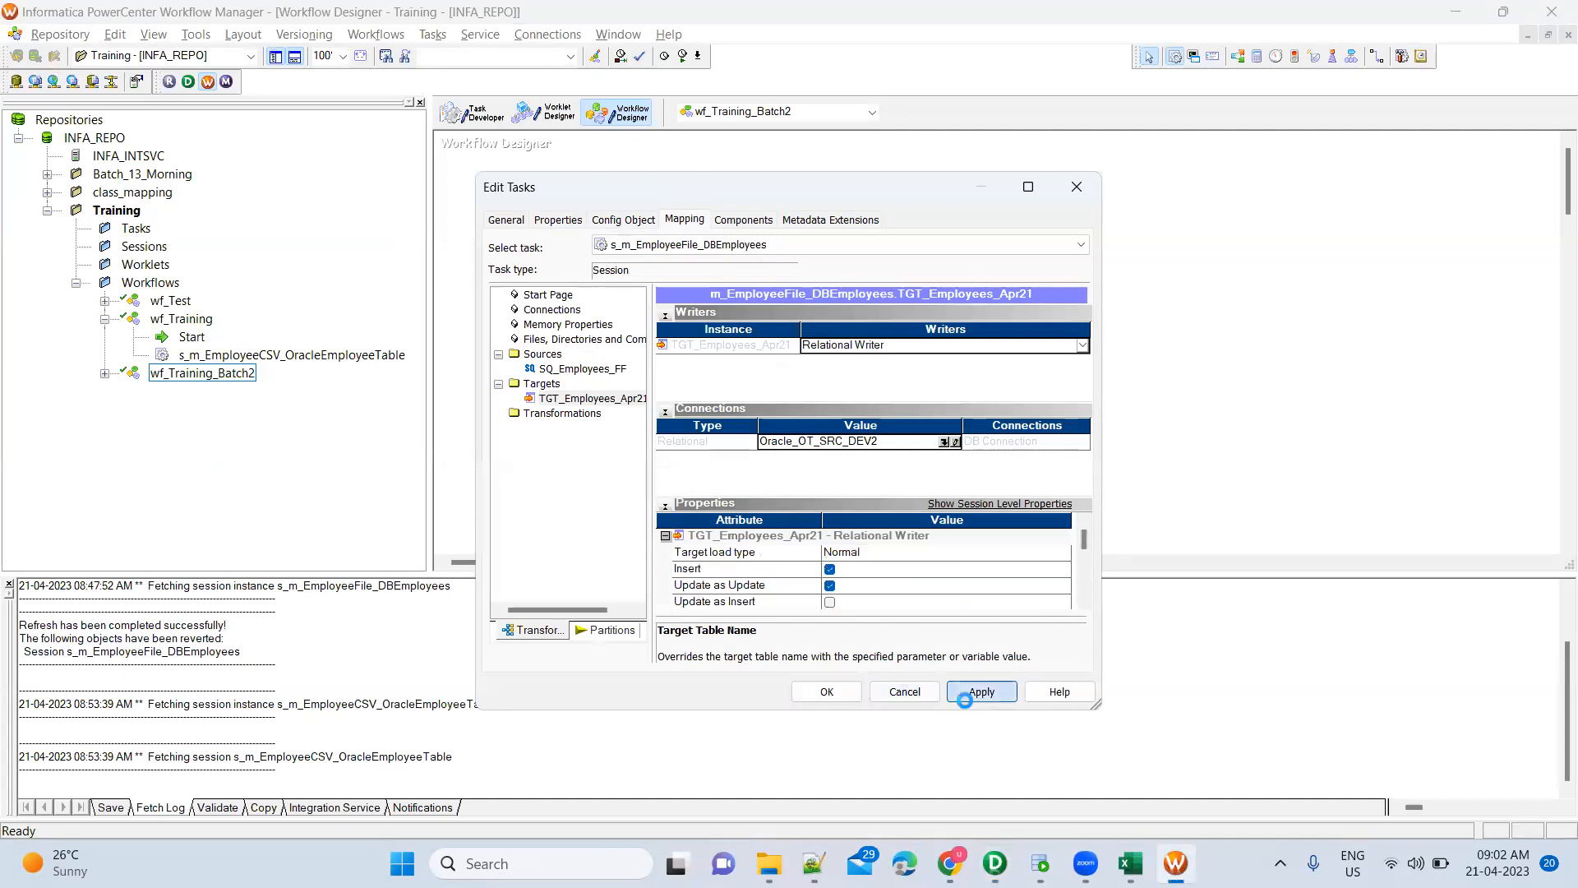
pyautogui.click(825, 692)
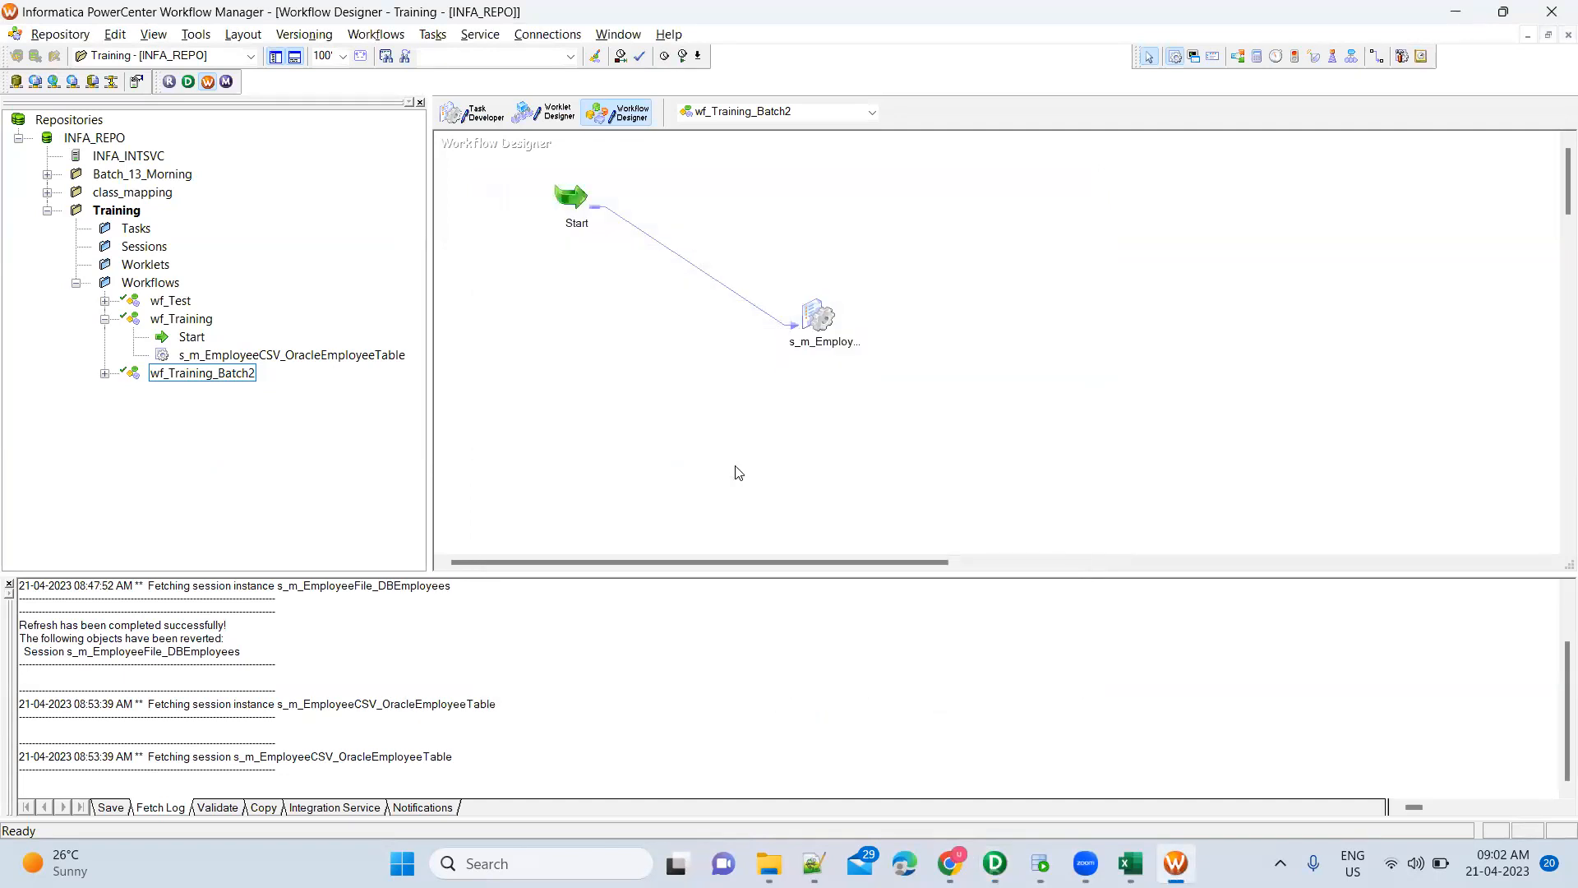
pyautogui.click(1040, 864)
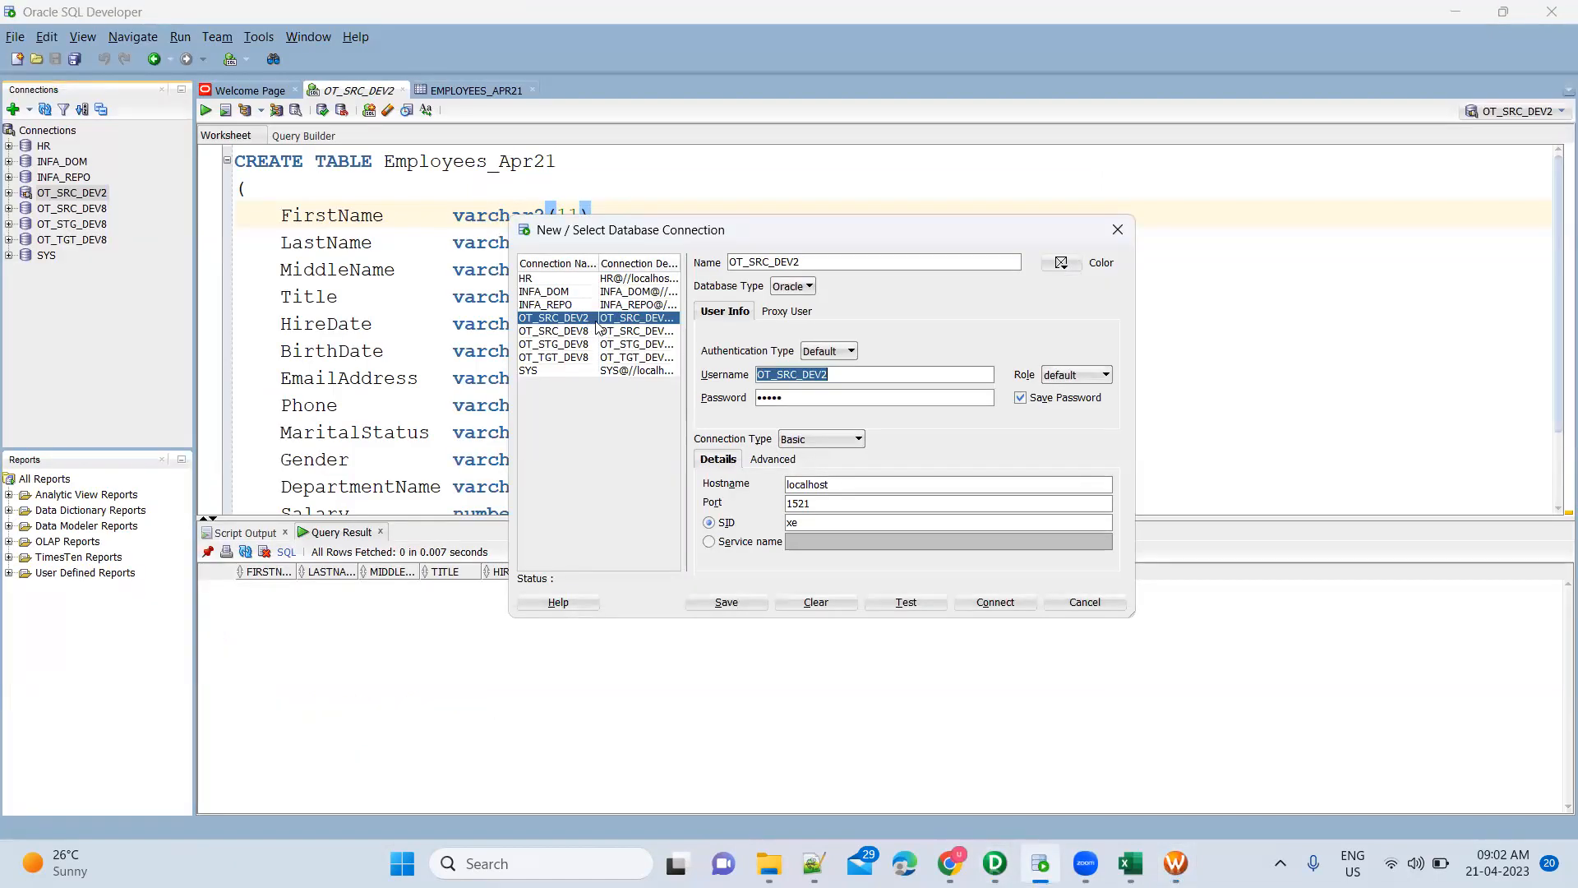
# Check OT_SRC_DEV2's connection (localhost, port 1521, SID xe), then return to Workflow Manager
pyautogui.hotkey('alt', 'Tab')
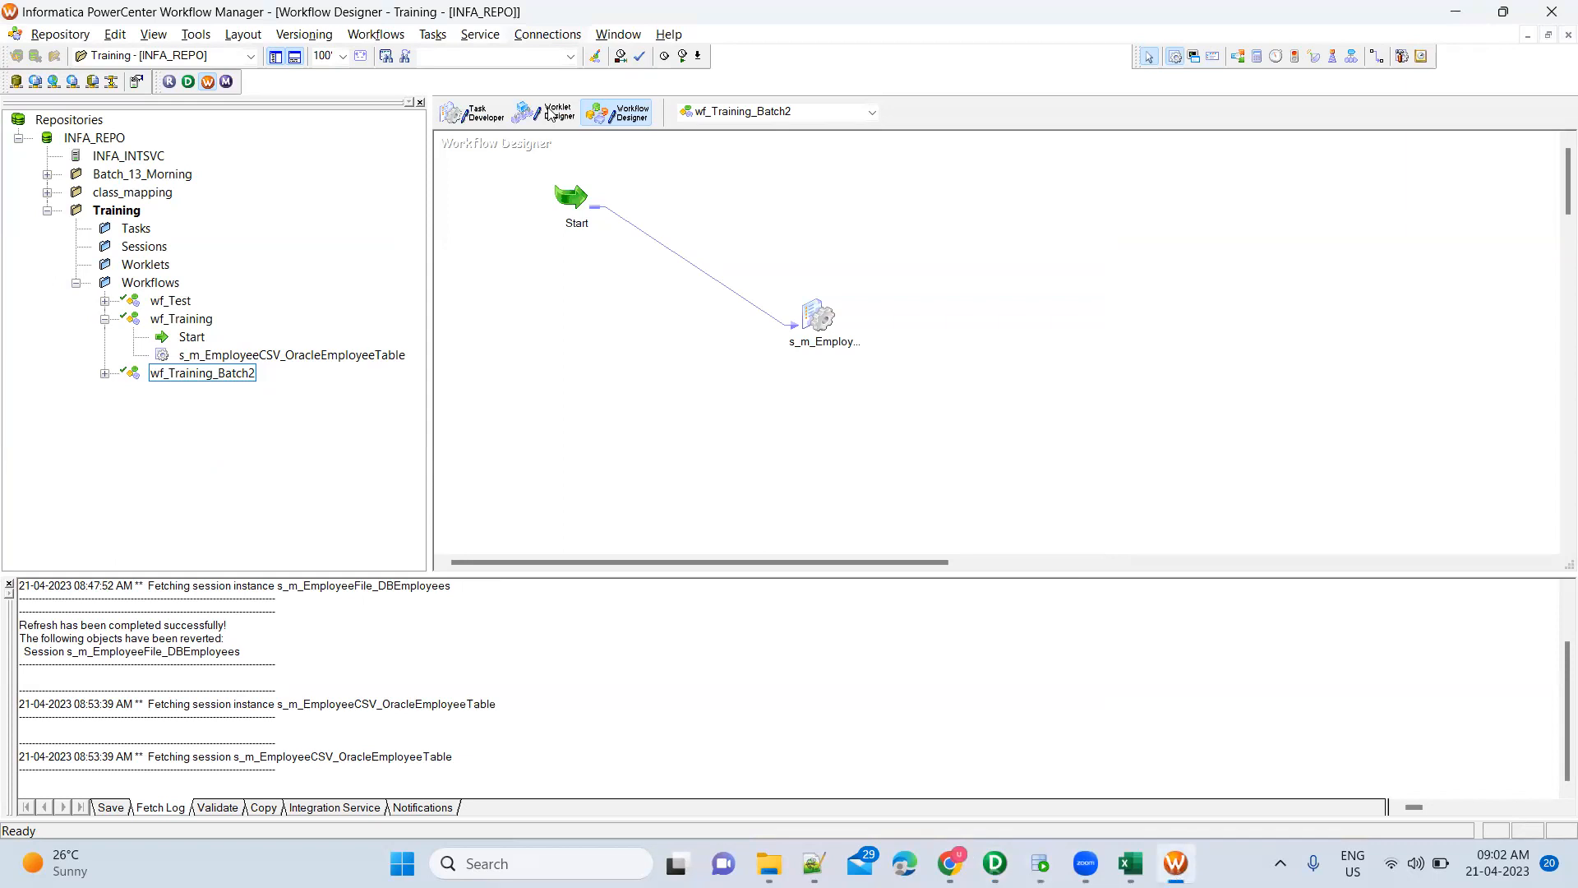
pyautogui.click(547, 34)
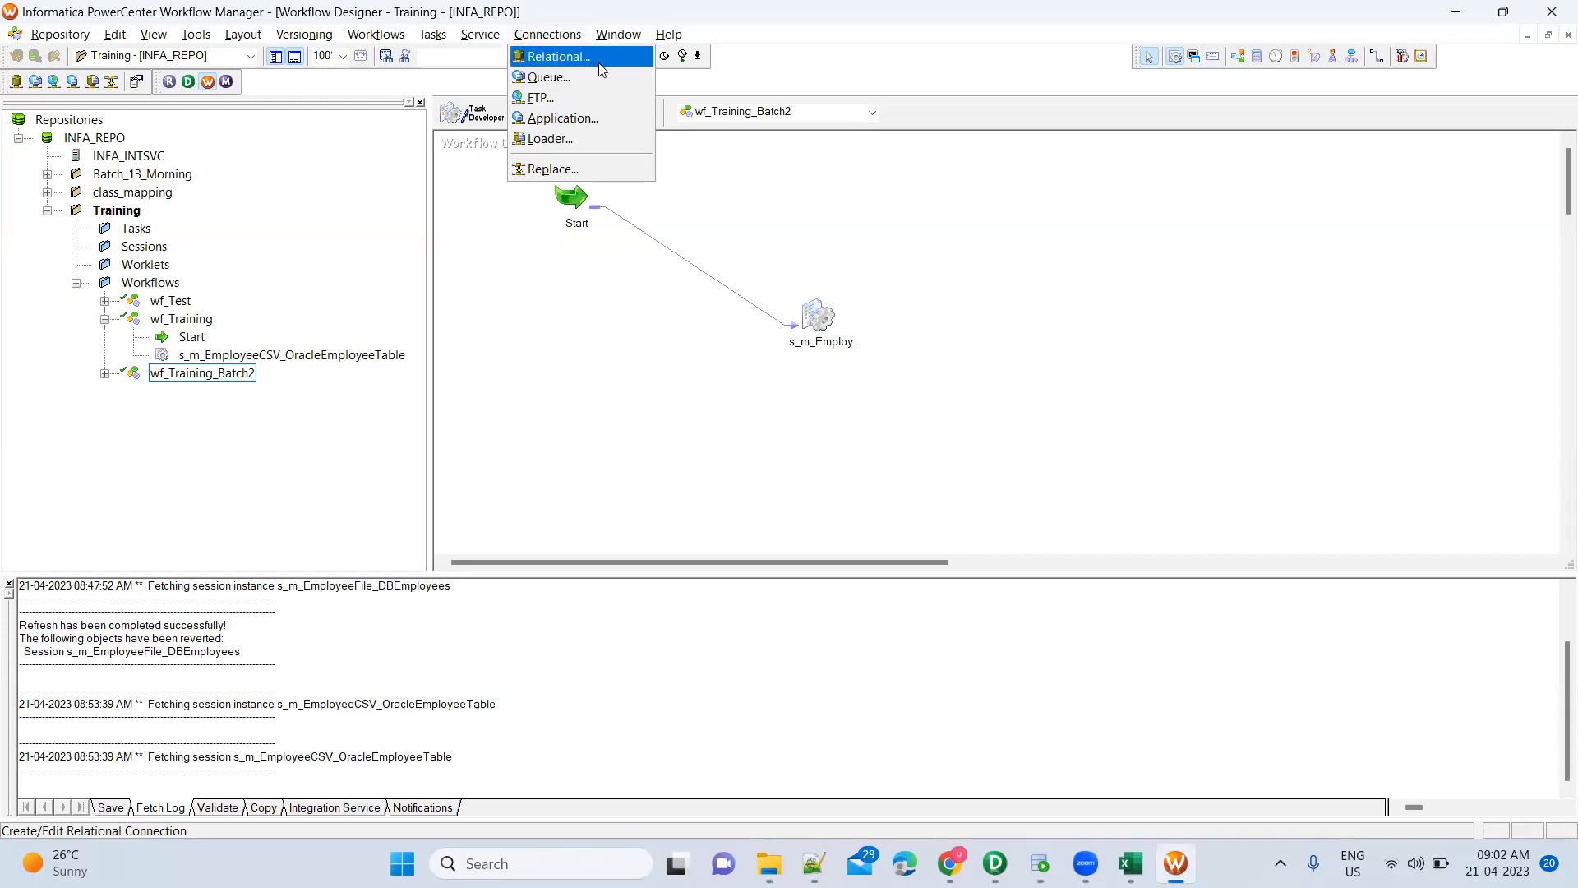
pyautogui.click(603, 70)
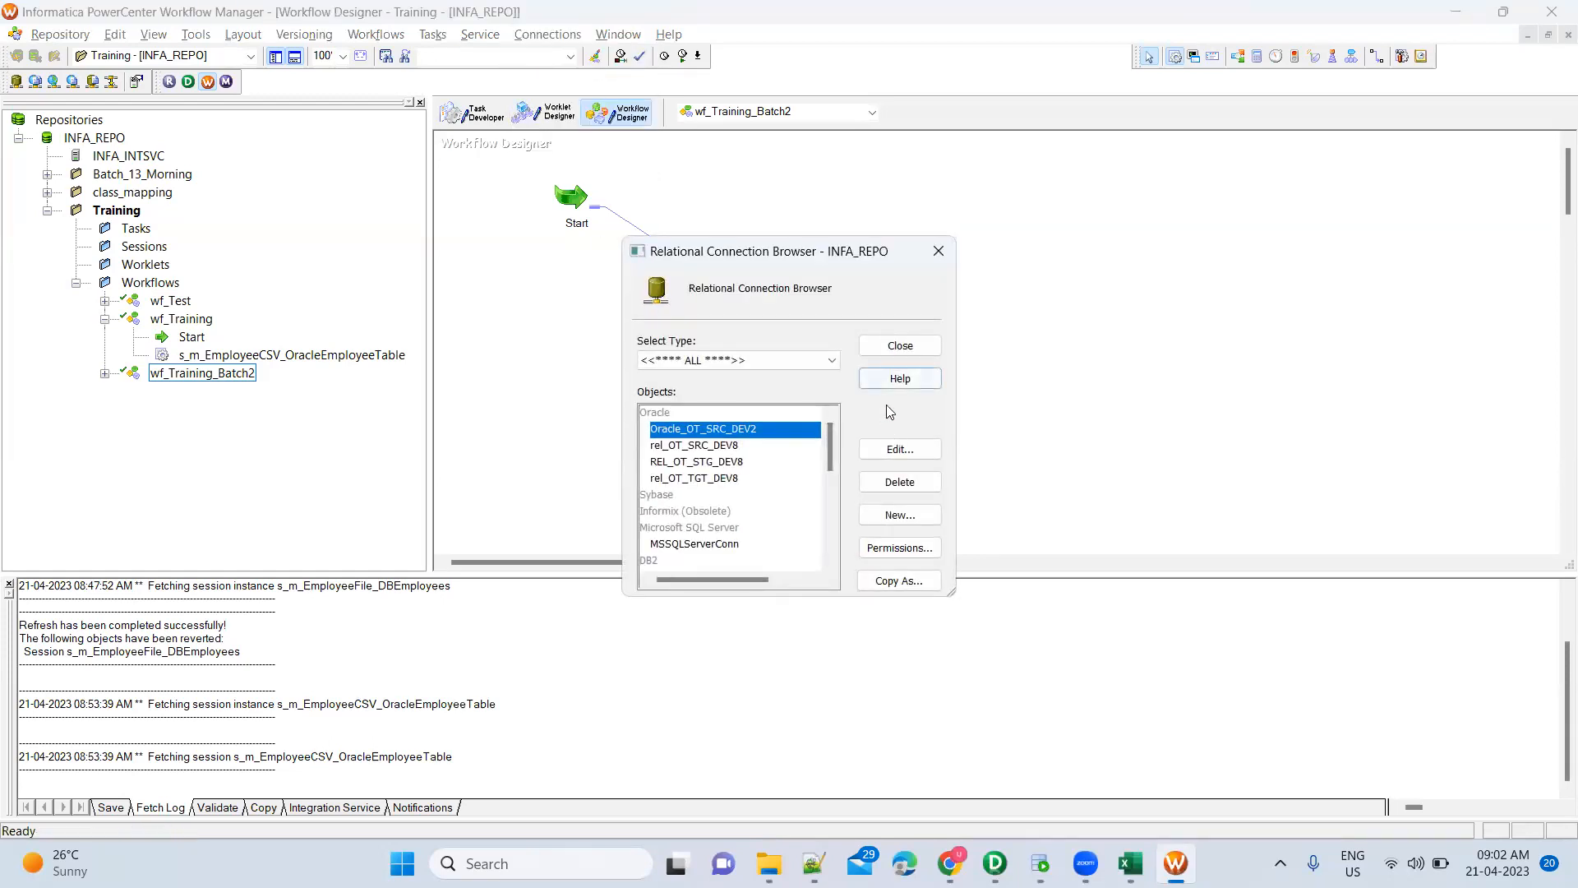
pyautogui.click(891, 519)
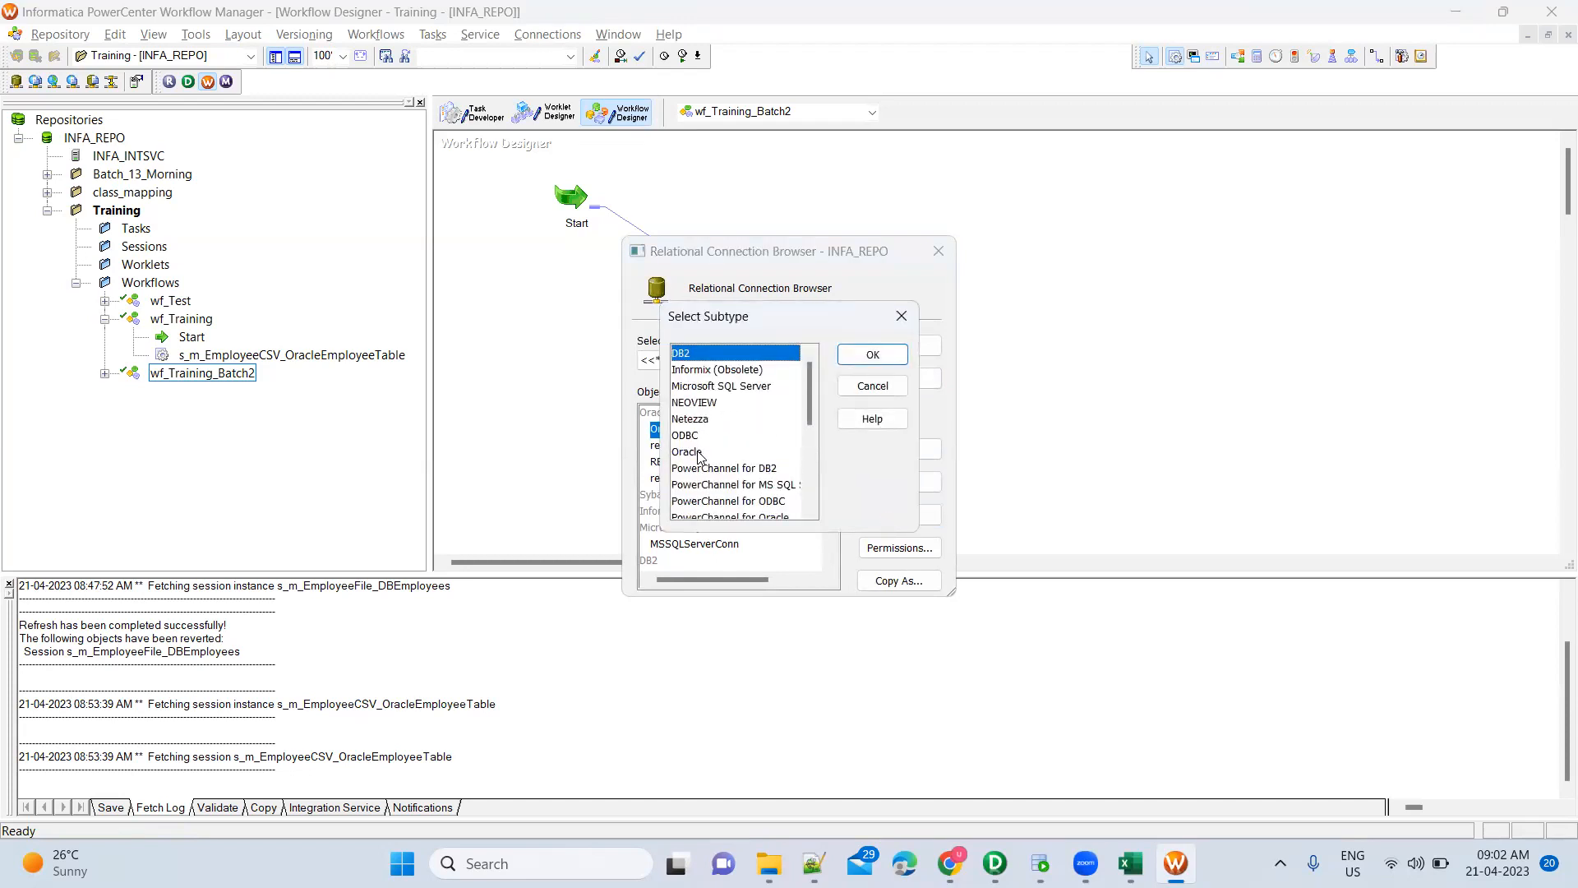
pyautogui.click(699, 454)
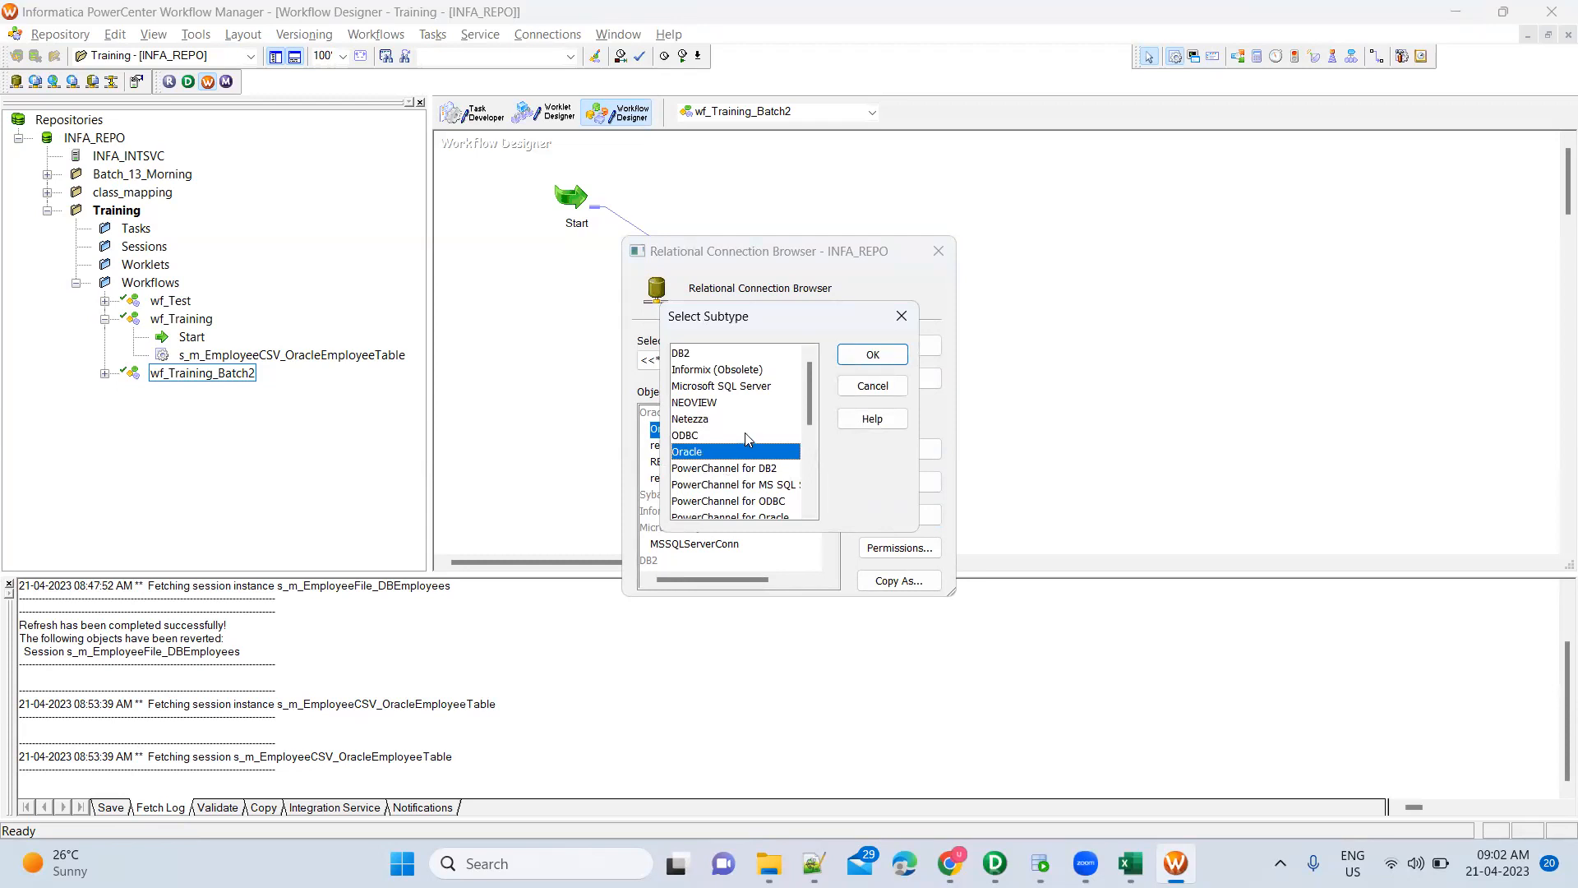
pyautogui.click(865, 363)
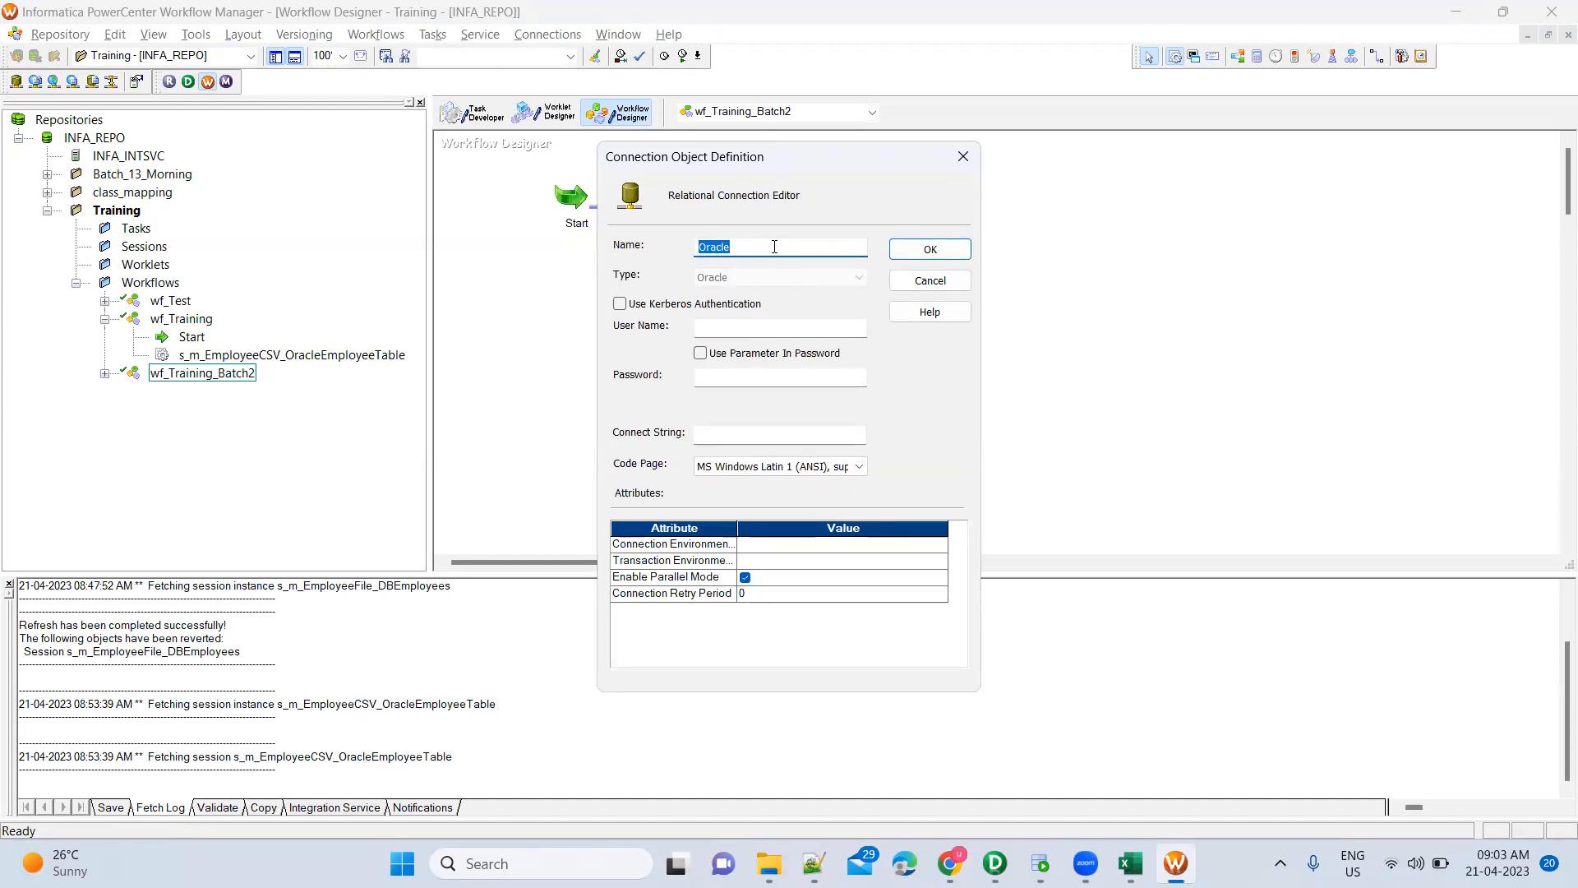
pyautogui.click(743, 329)
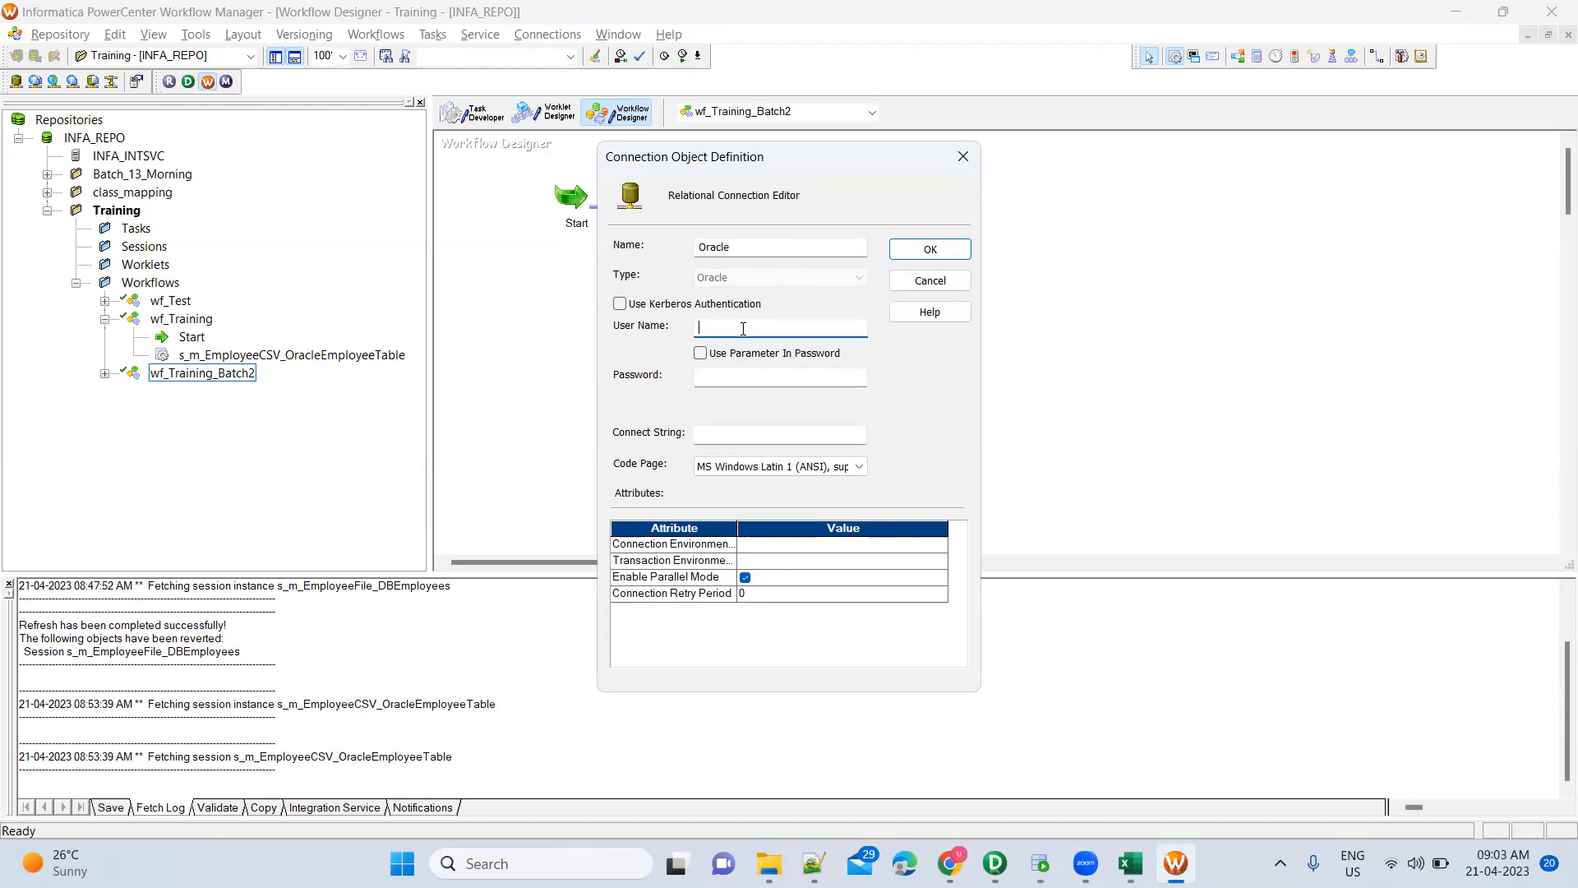
pyautogui.click(737, 375)
pyautogui.click(725, 435)
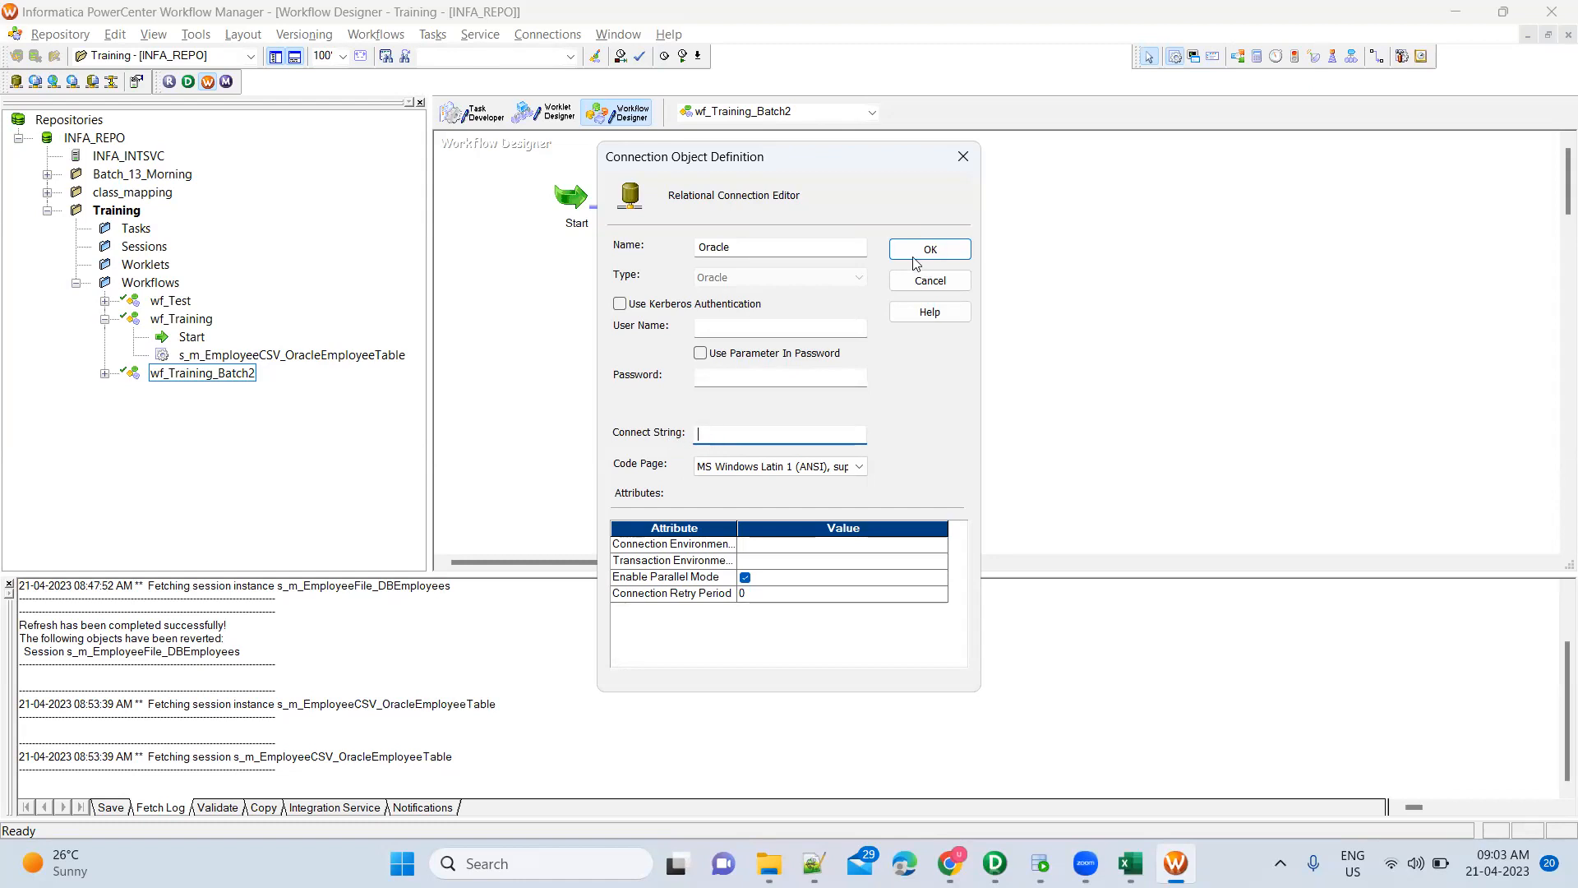
pyautogui.click(963, 156)
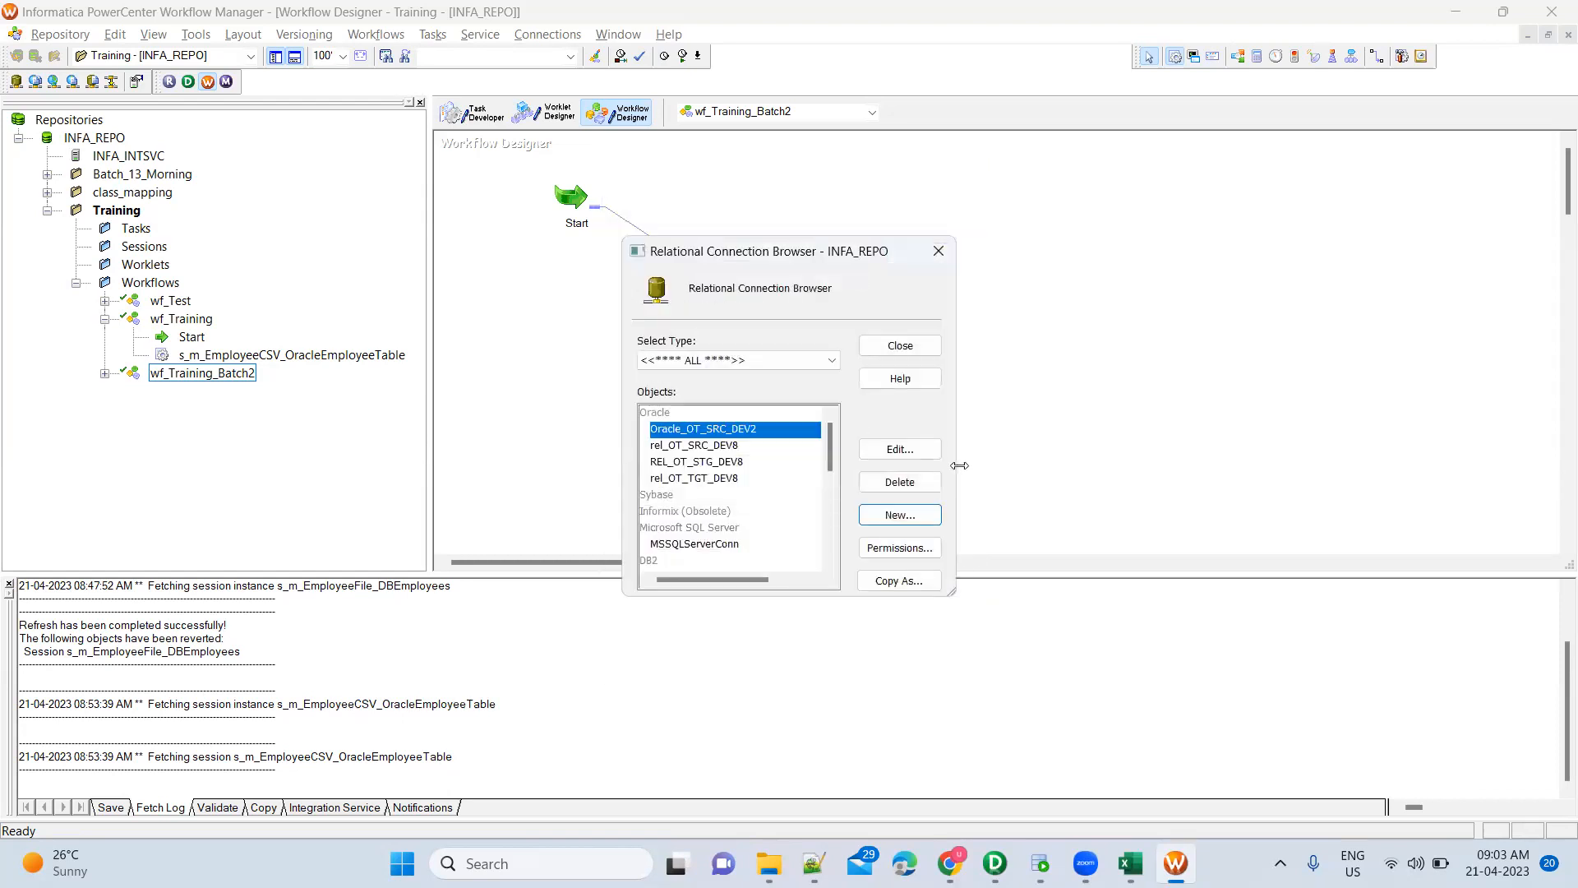
pyautogui.click(938, 252)
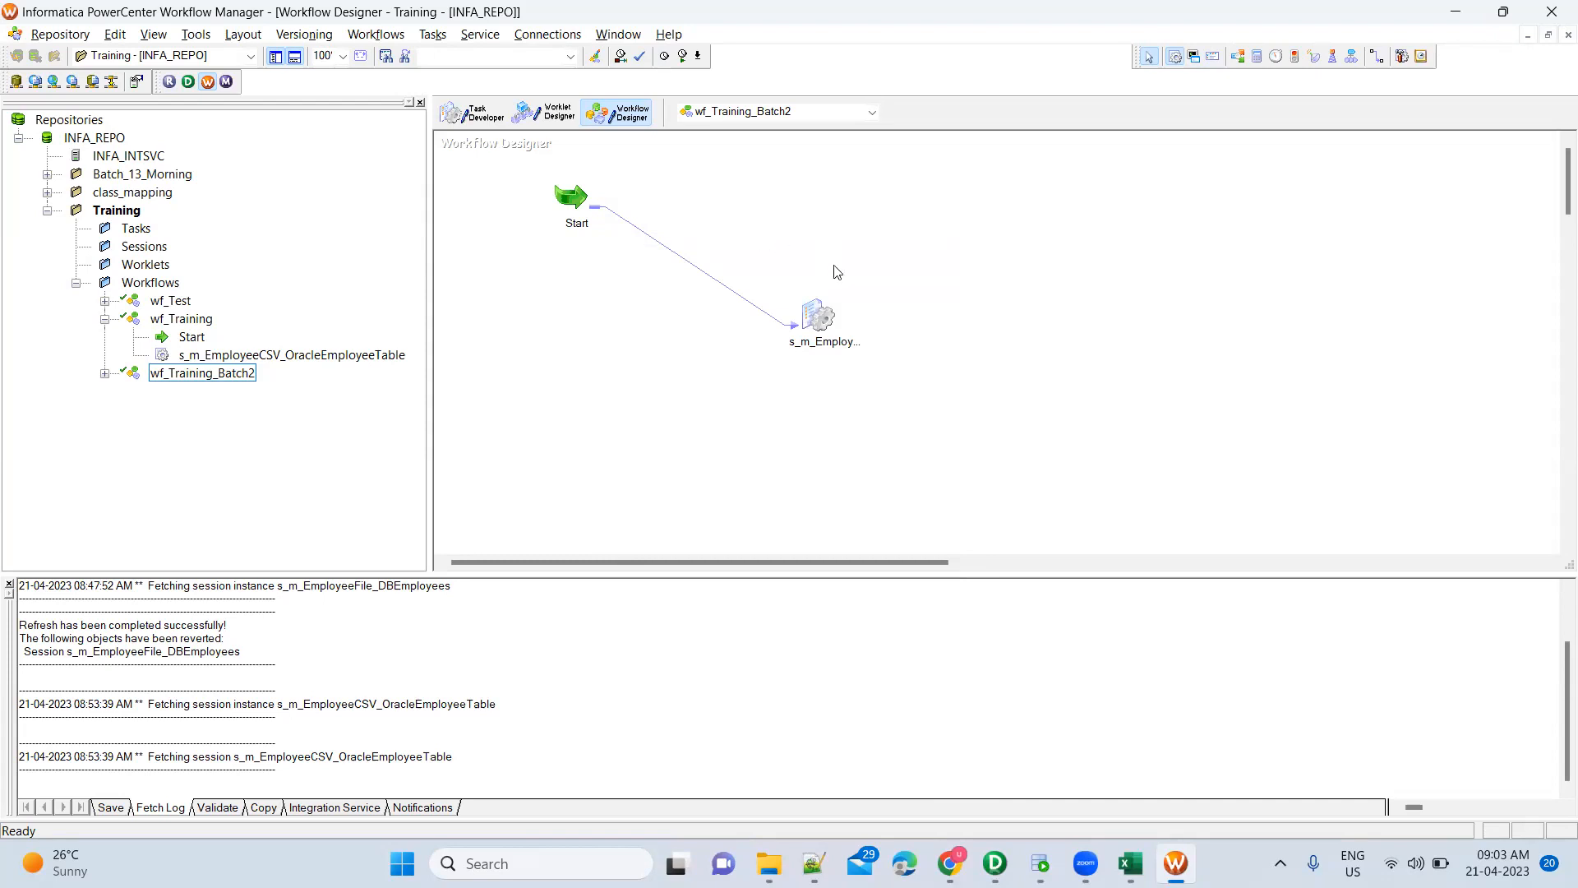
pyautogui.doubleClick(816, 312)
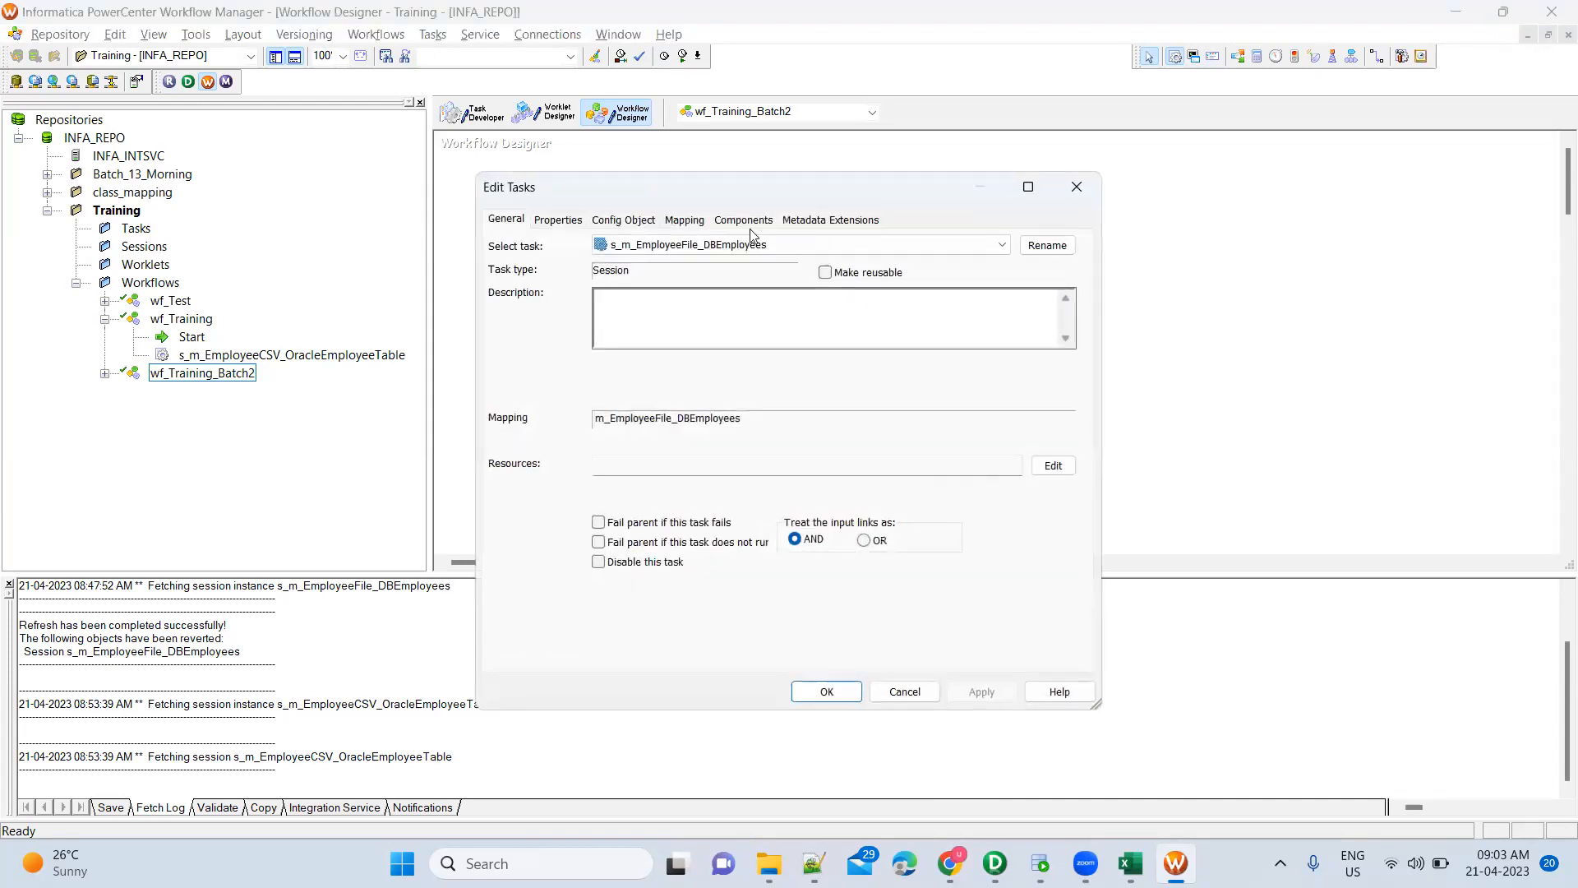
pyautogui.click(675, 223)
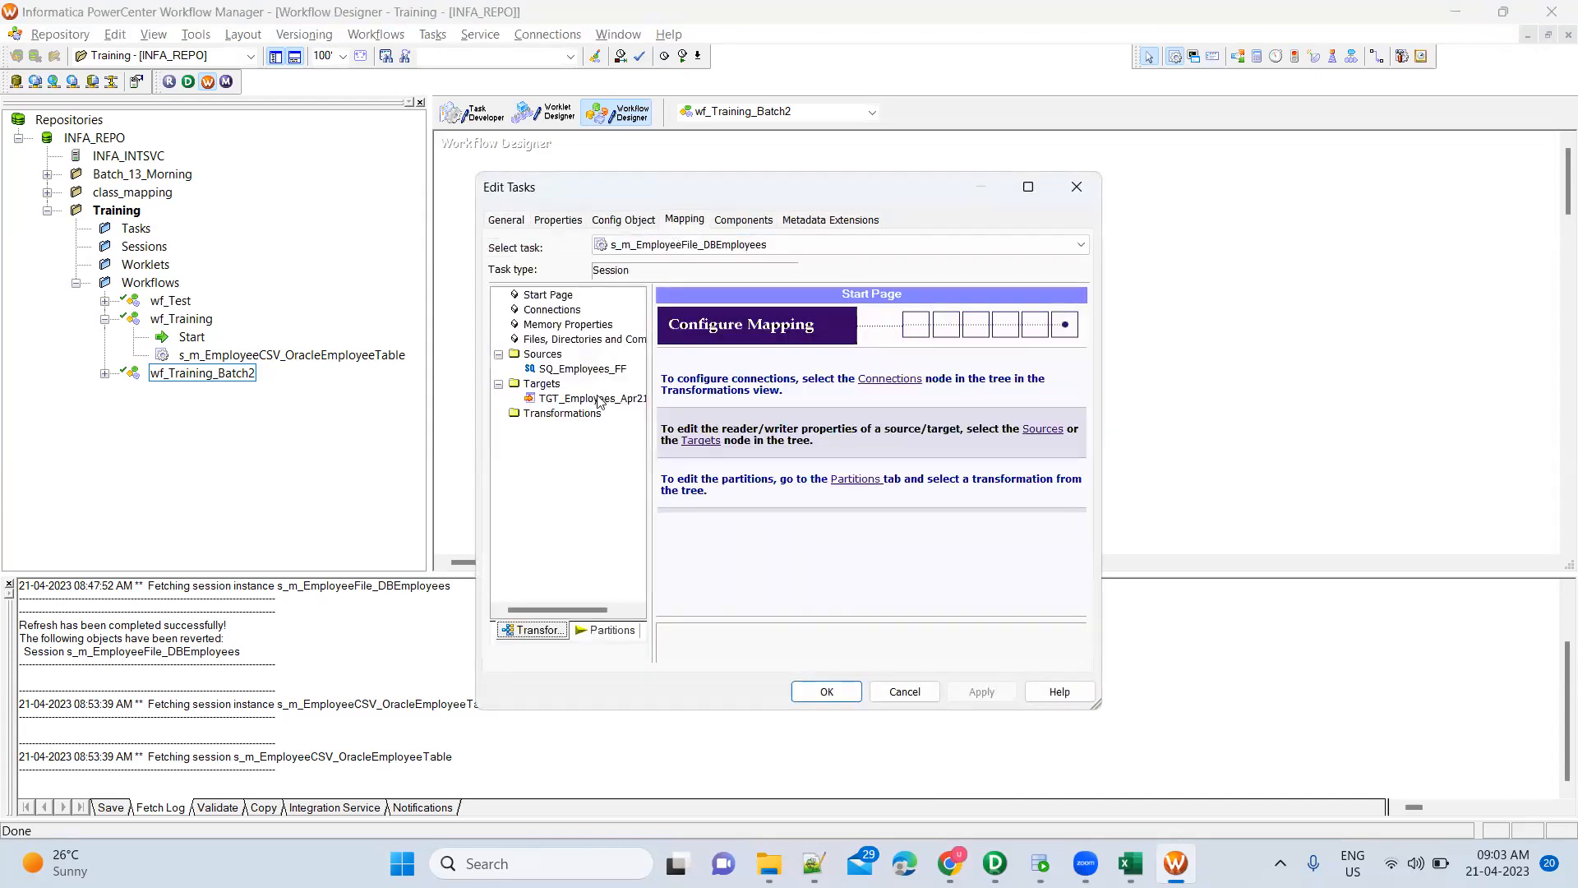
pyautogui.click(598, 400)
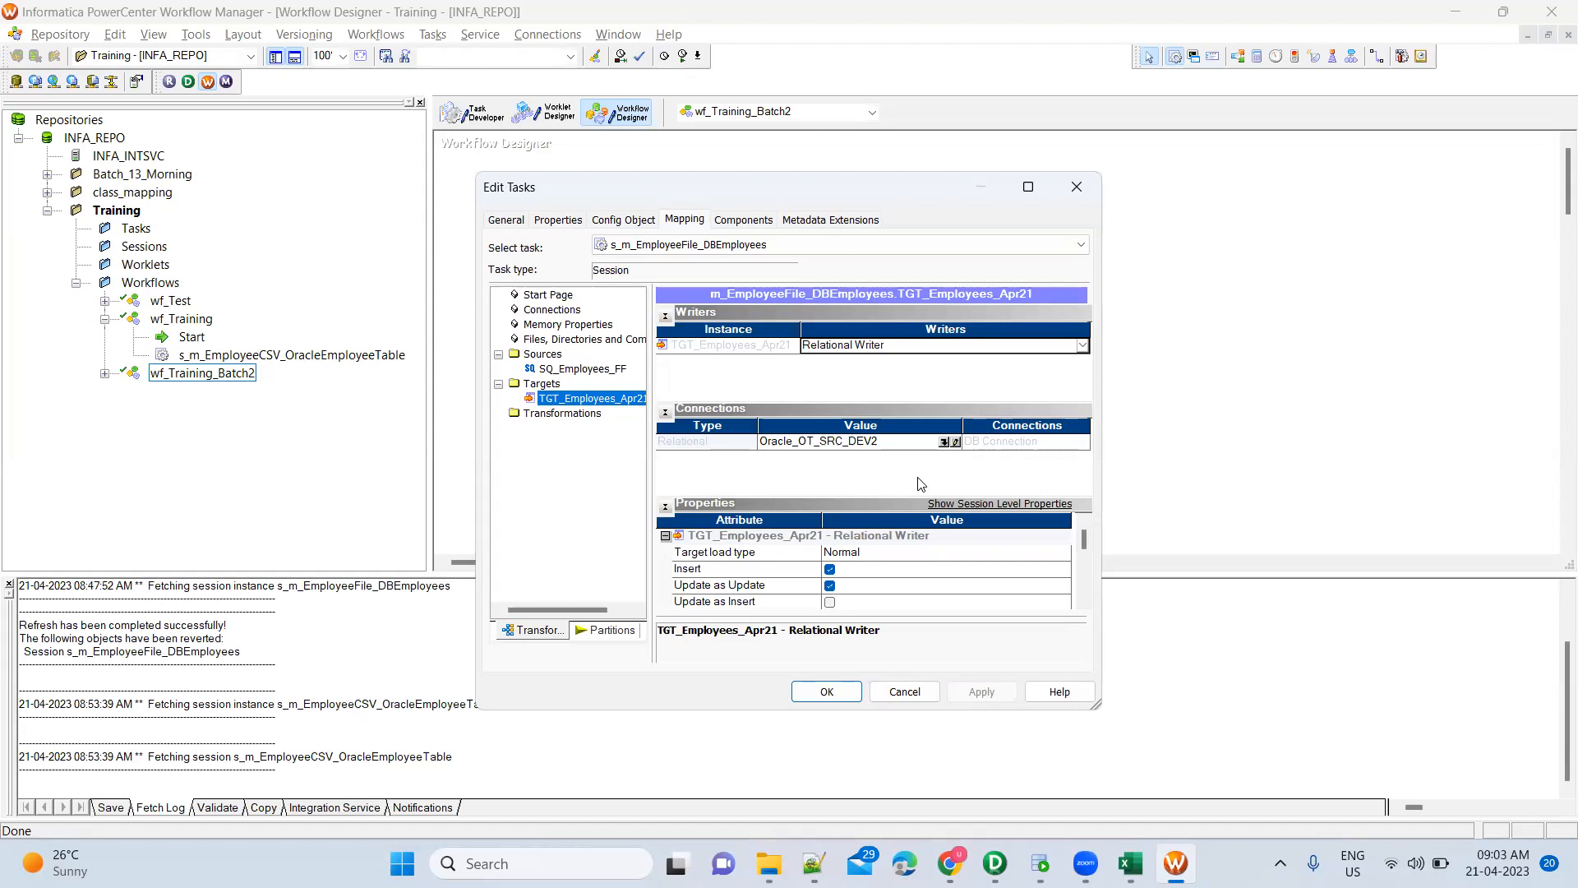
pyautogui.click(945, 443)
pyautogui.click(945, 443)
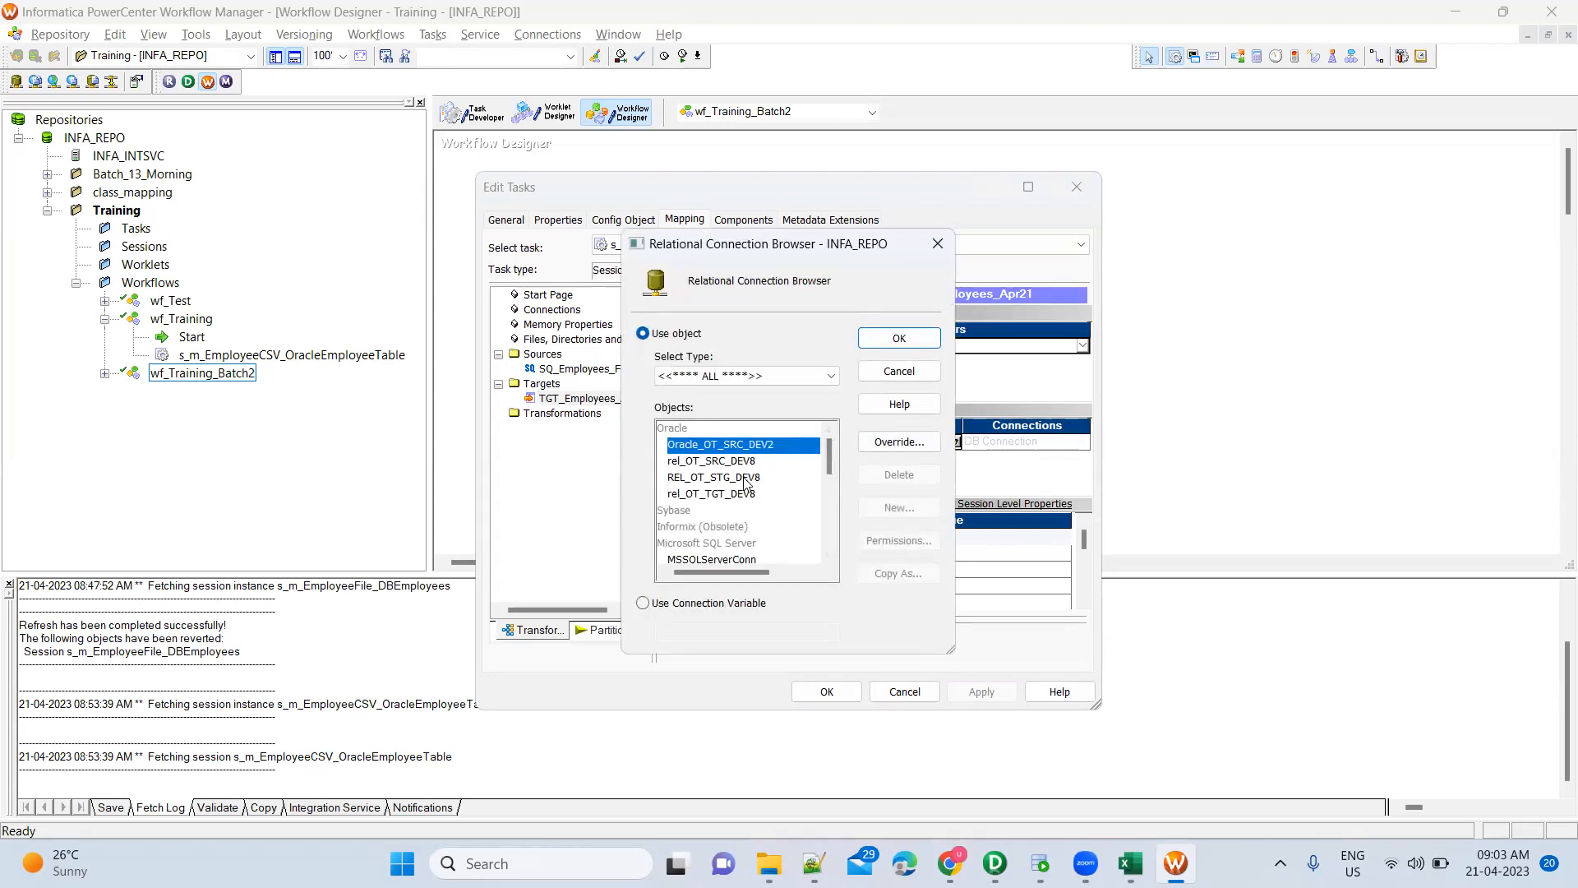
pyautogui.click(902, 372)
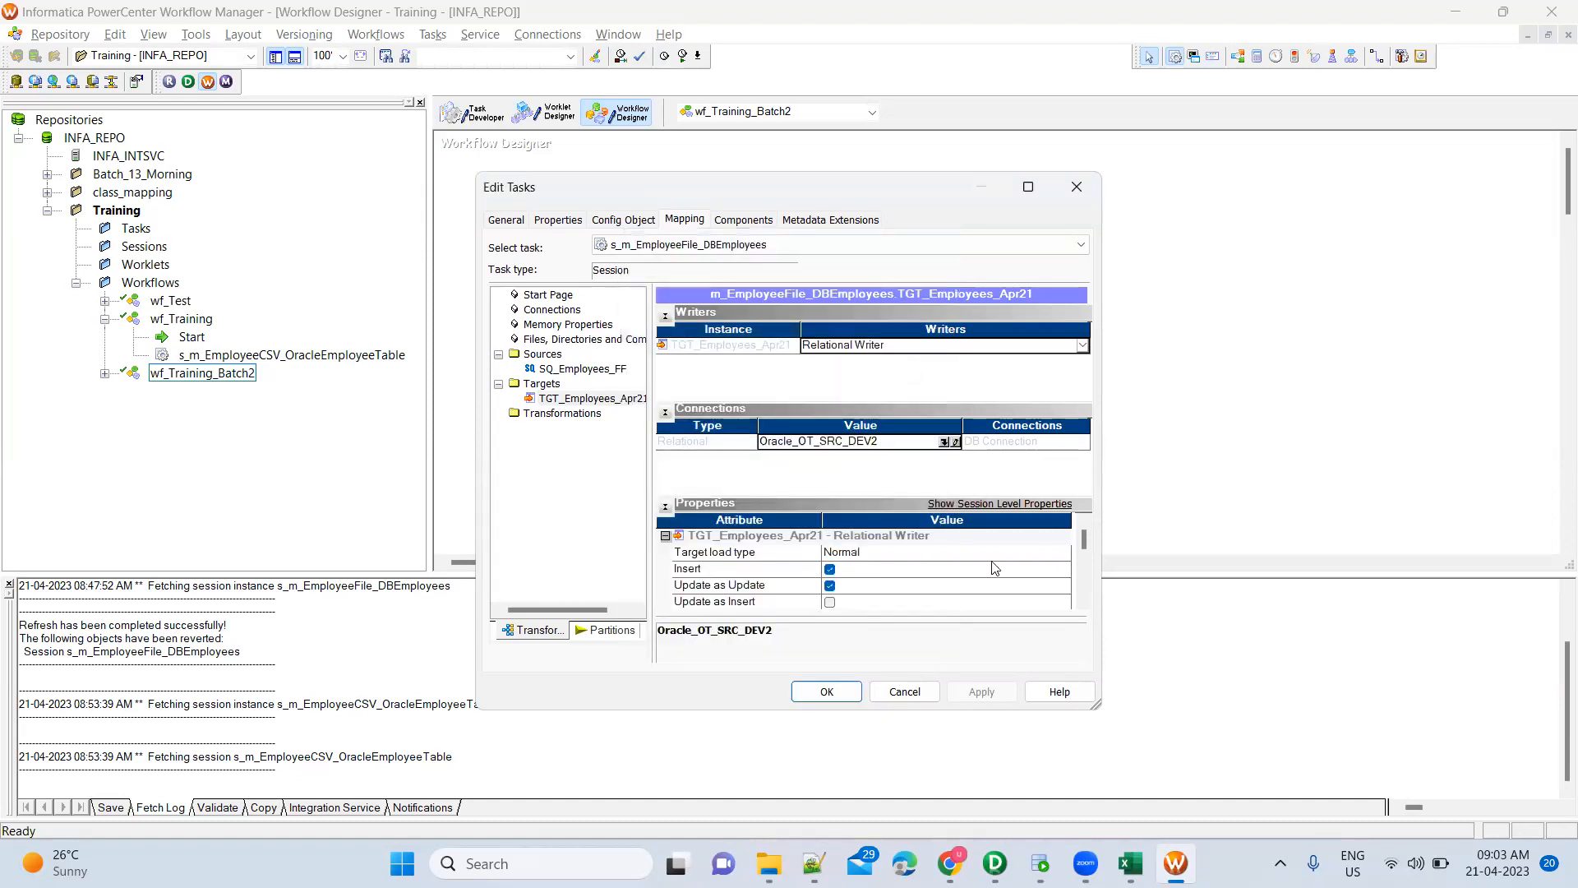
pyautogui.click(856, 695)
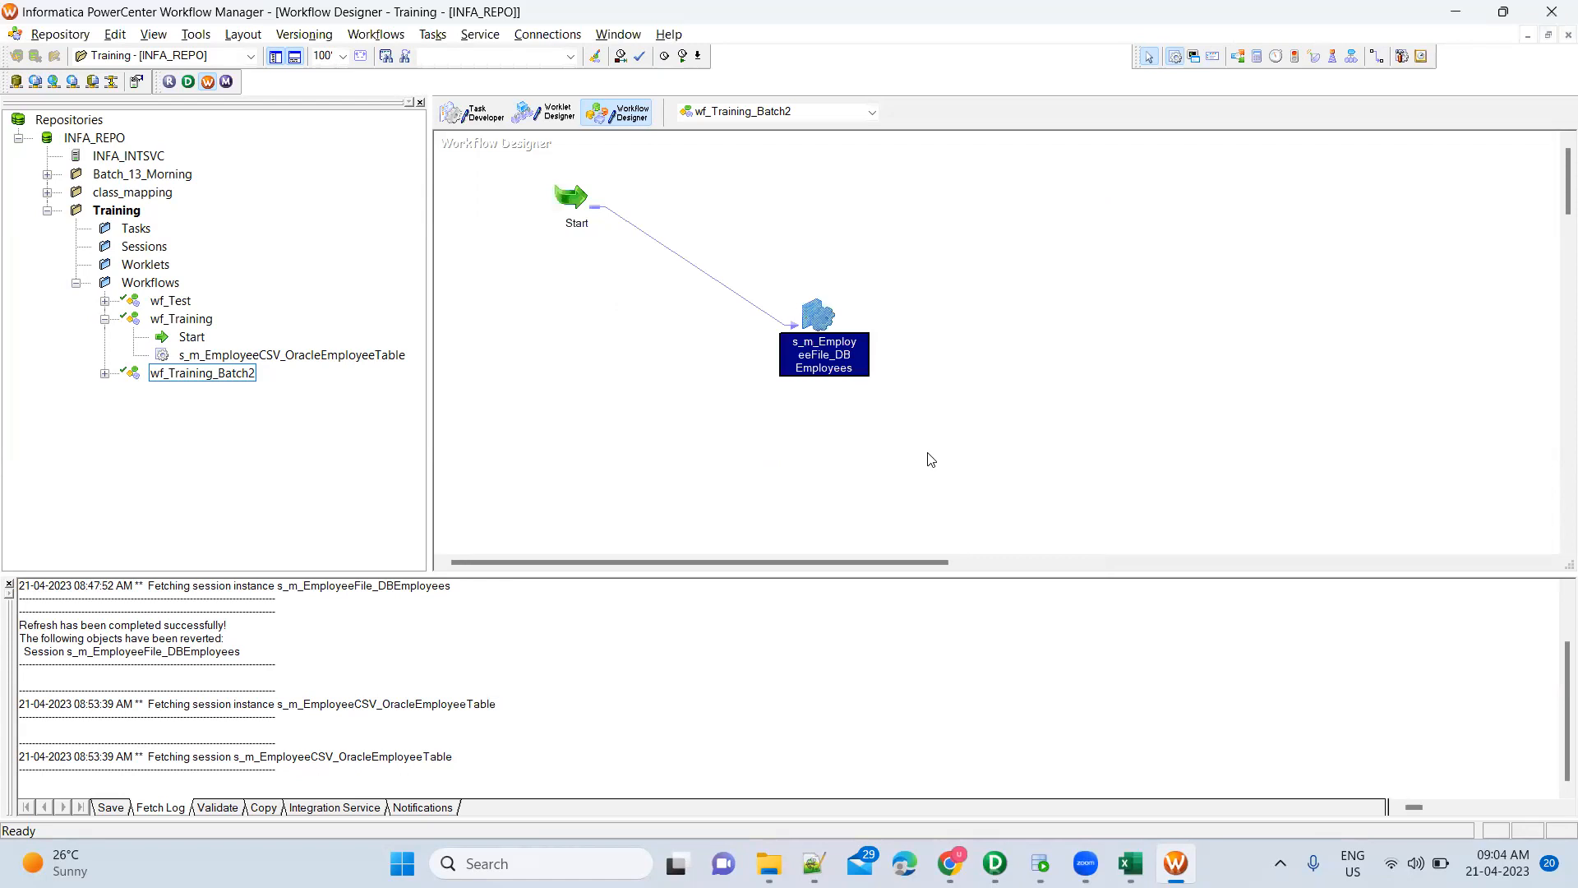
# Validate wf_Training_Batch2 via Workflows > Validate and save it with Ctrl+S
pyautogui.click(658, 327)
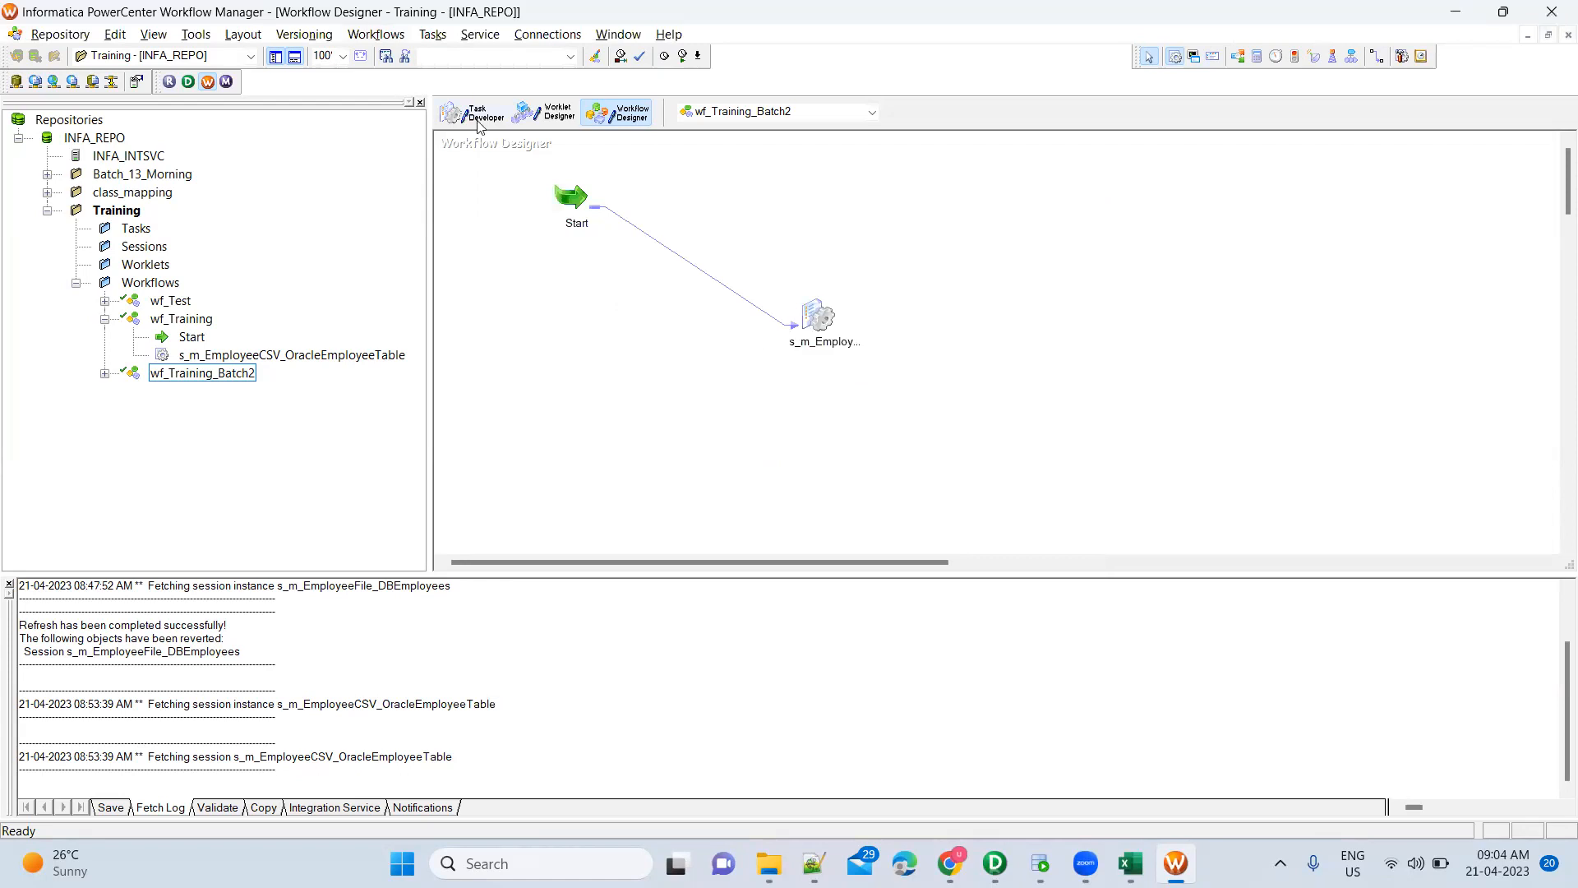
pyautogui.click(376, 34)
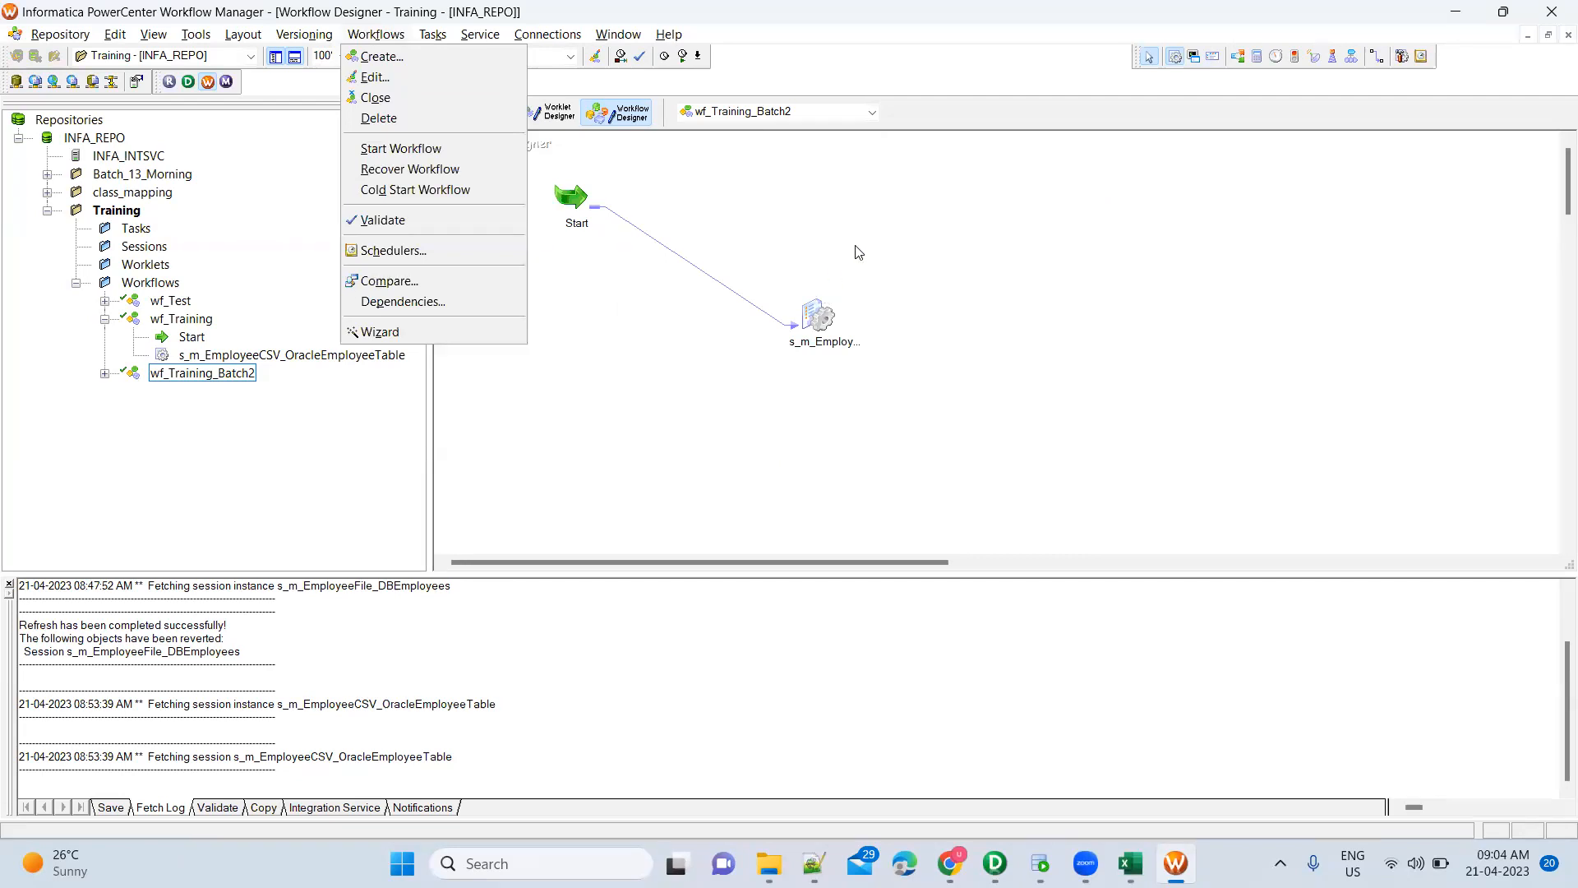
pyautogui.click(508, 220)
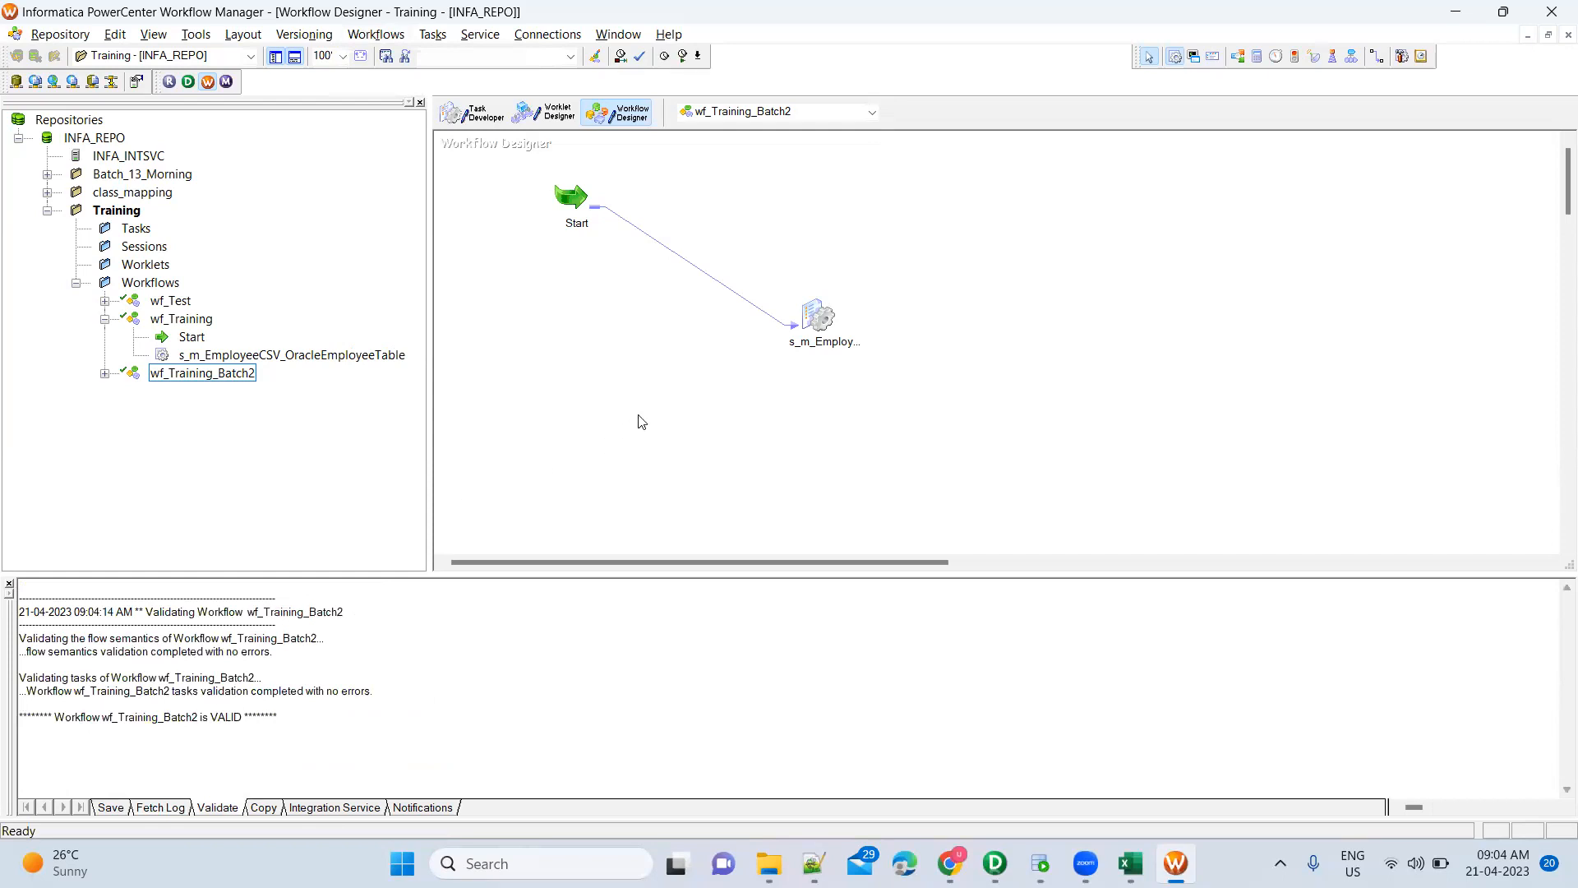
pyautogui.hotkey('ctrl', 's')
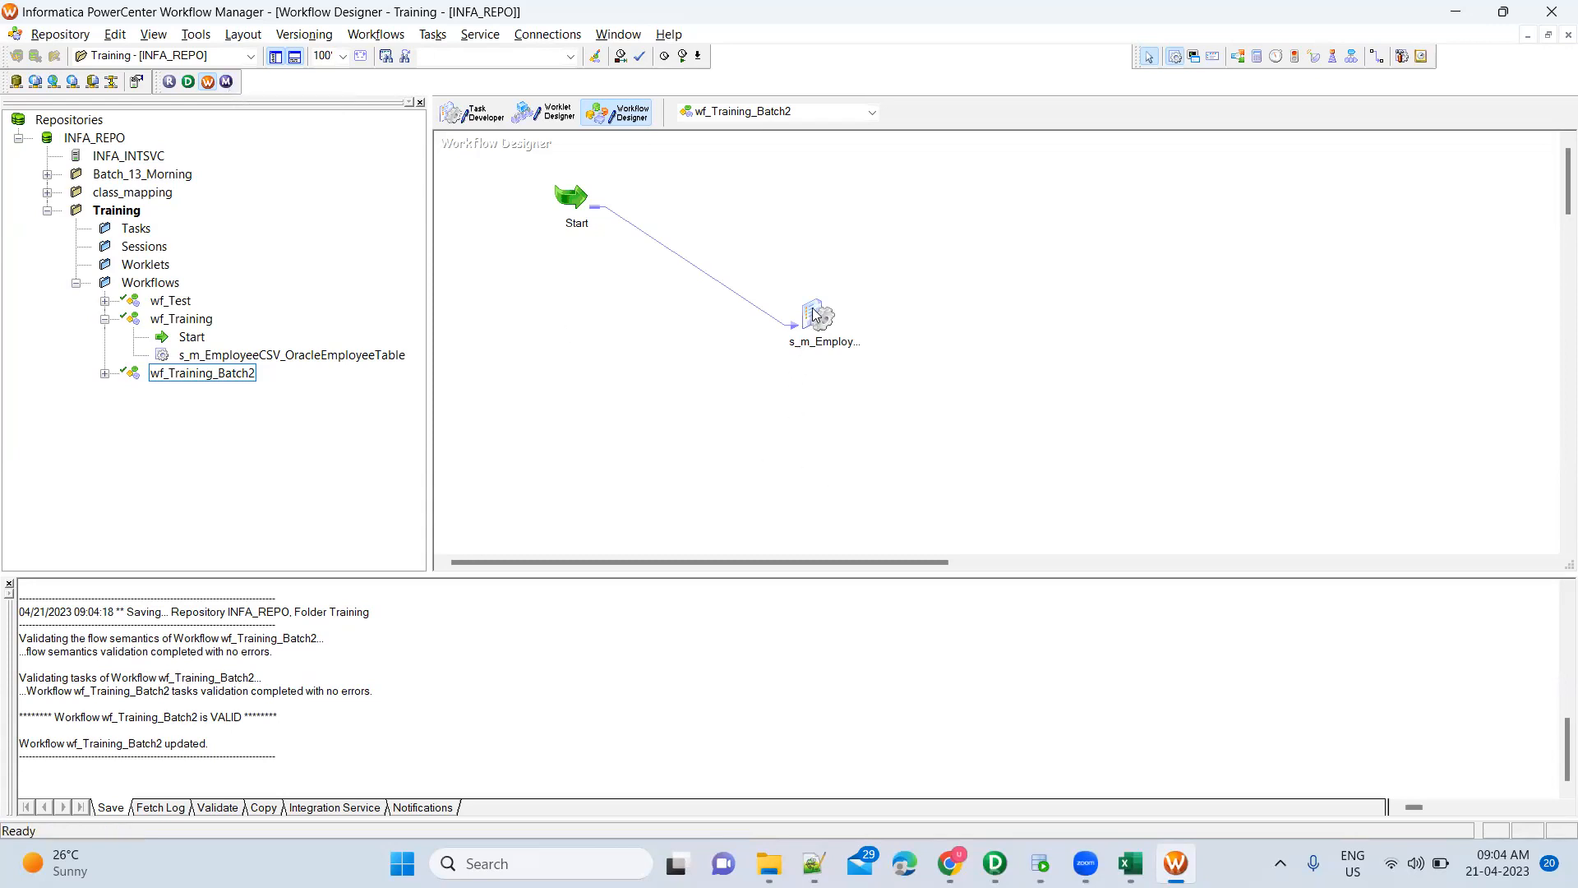
# Open the canvas workflow context menu twice, dismissing it each time without choosing
pyautogui.rightClick(865, 250)
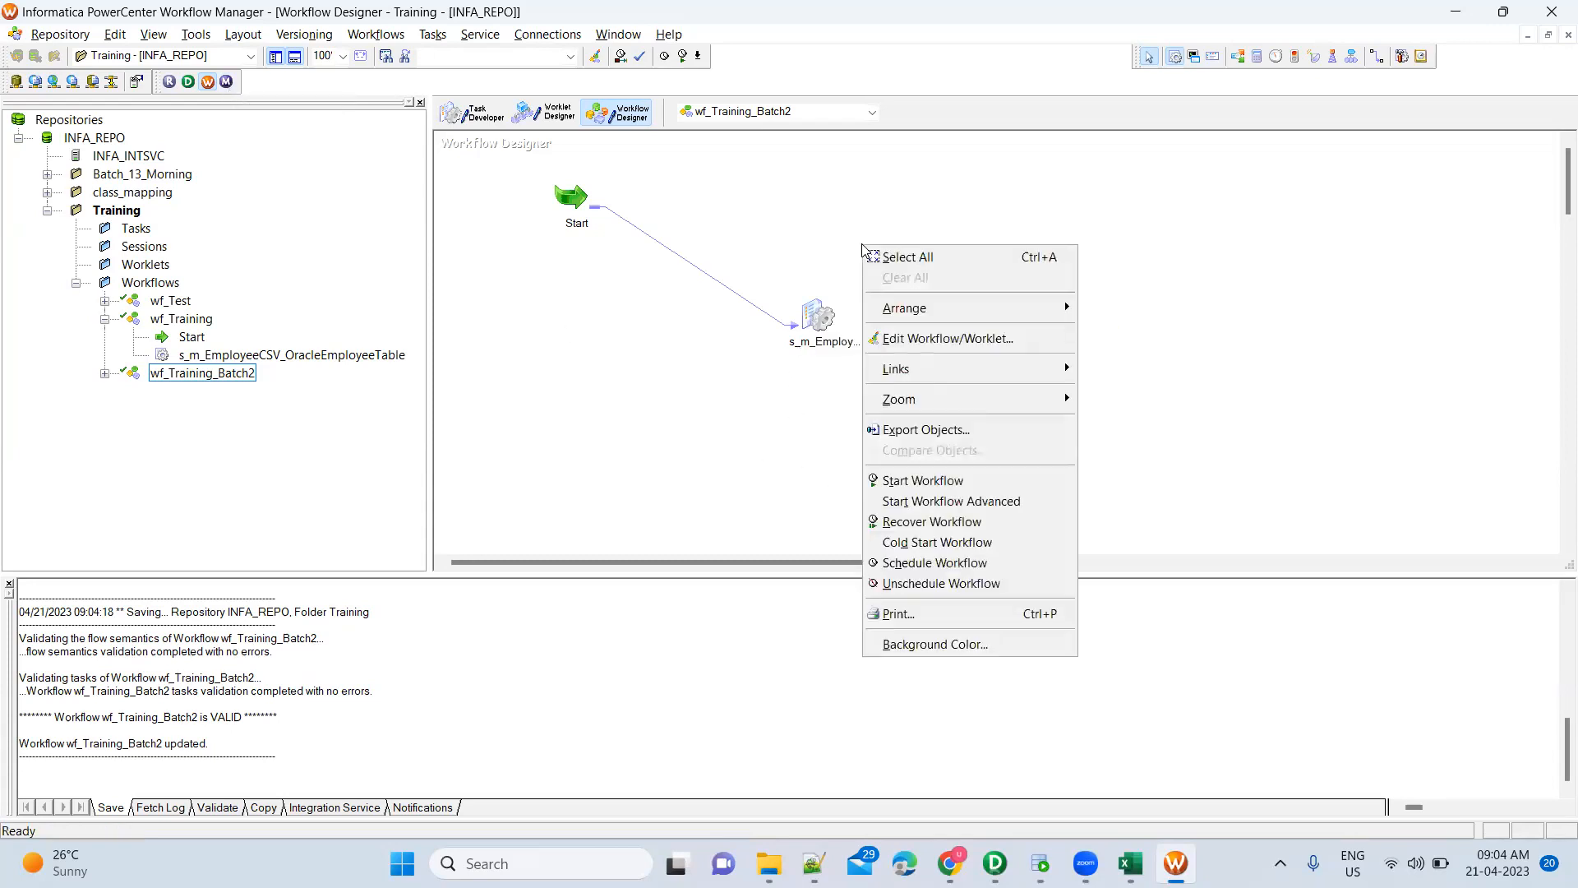
pyautogui.click(808, 236)
pyautogui.rightClick(808, 236)
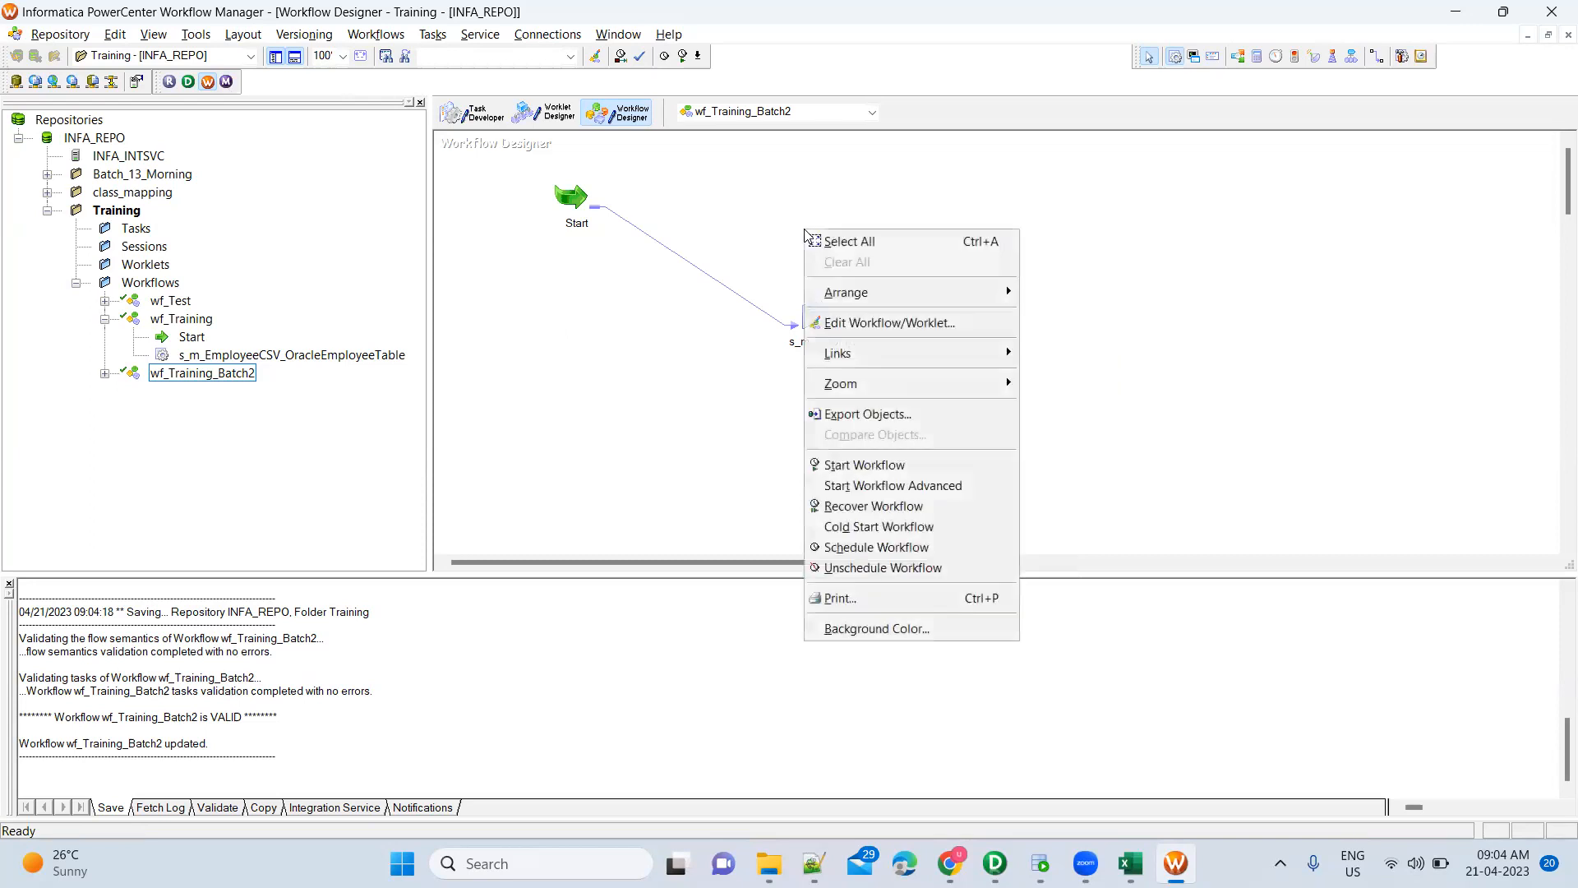
pyautogui.click(740, 215)
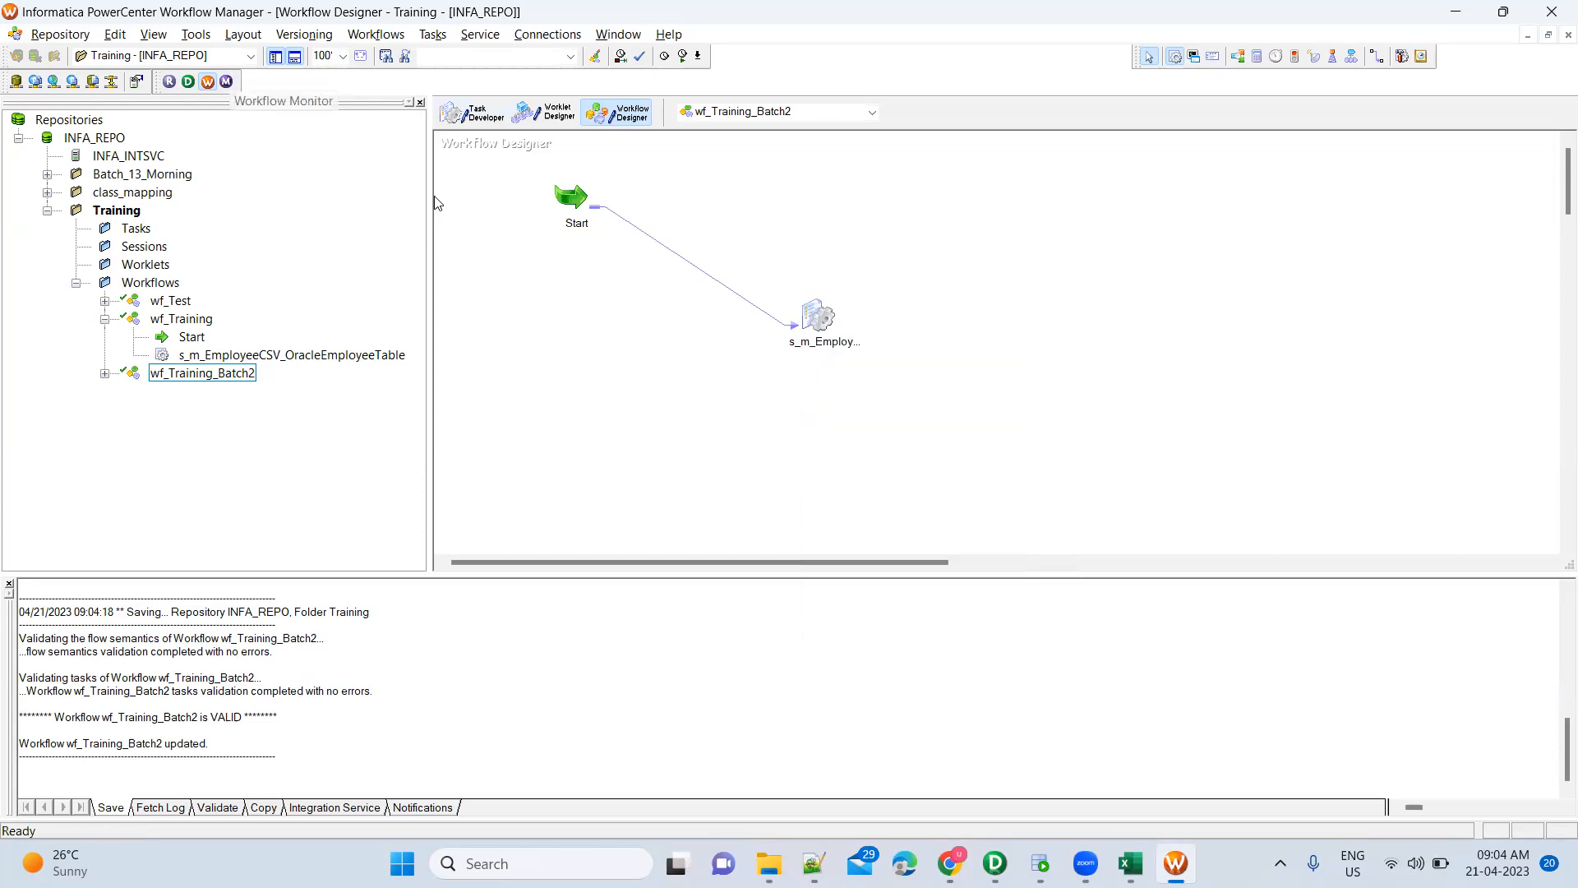
pyautogui.moveTo(1175, 863)
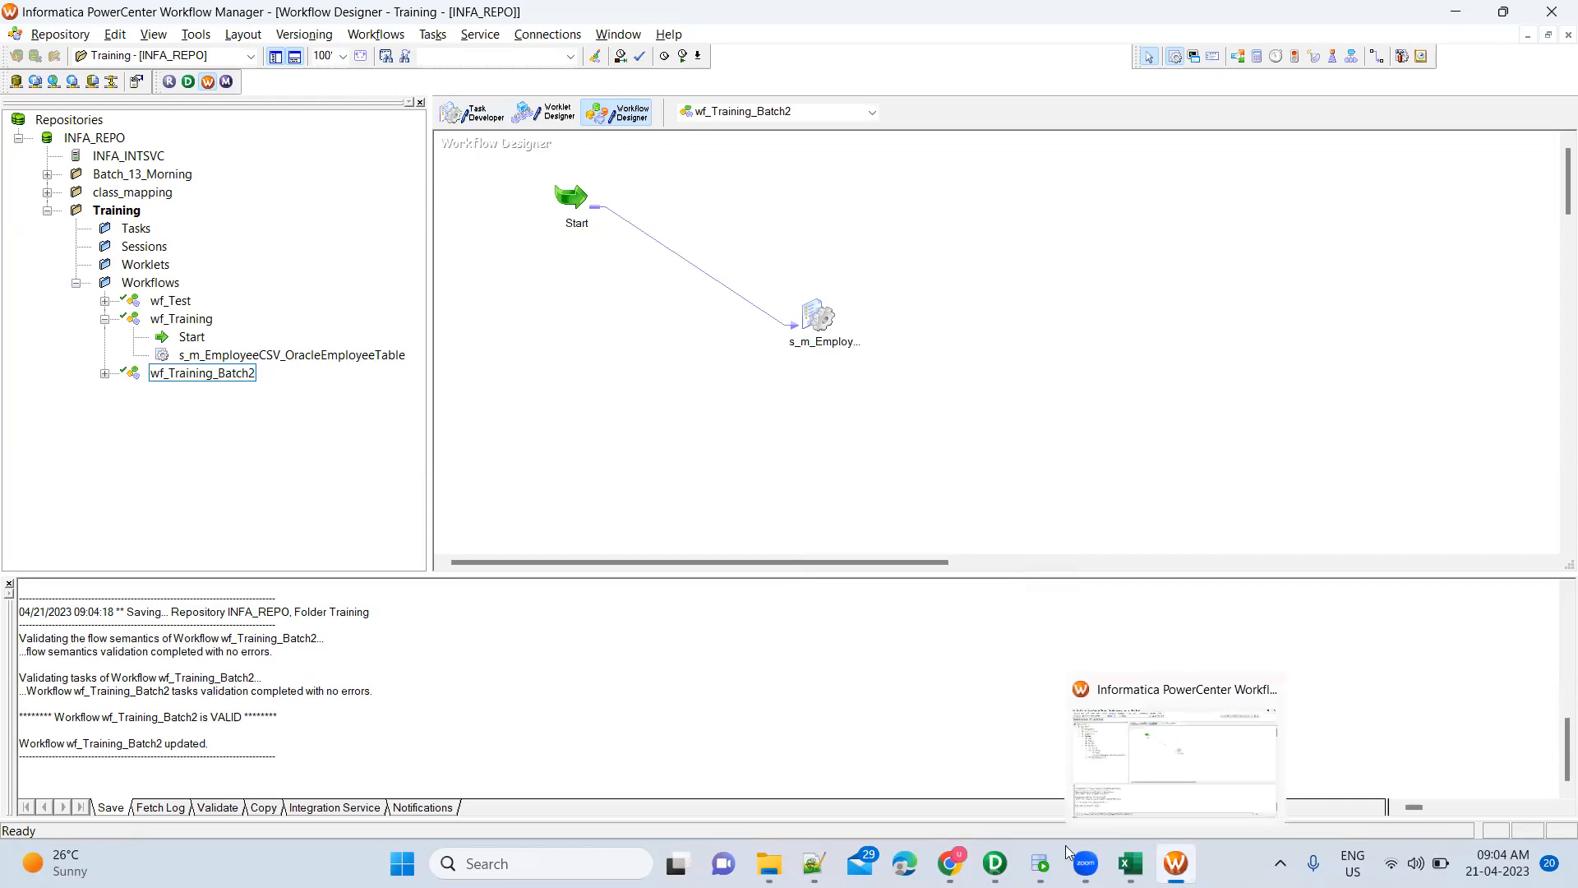
# Start wf_Training_Batch2 and open the s_m_EmployeeFile_DBEmployees run details in Workflow Monitor
pyautogui.rightClick(897, 265)
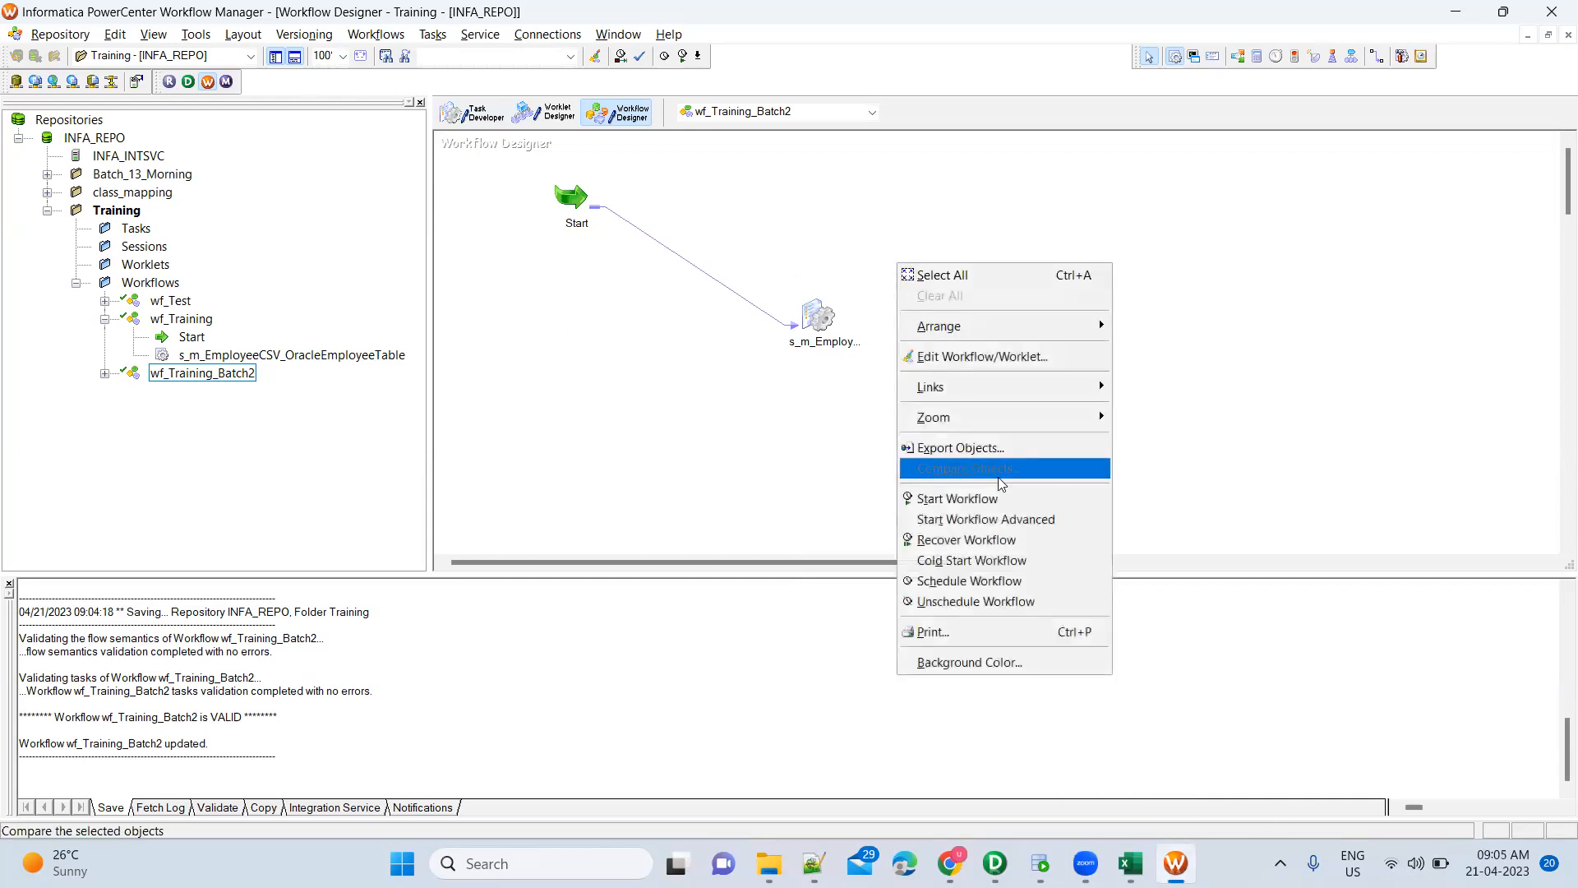
pyautogui.click(1006, 500)
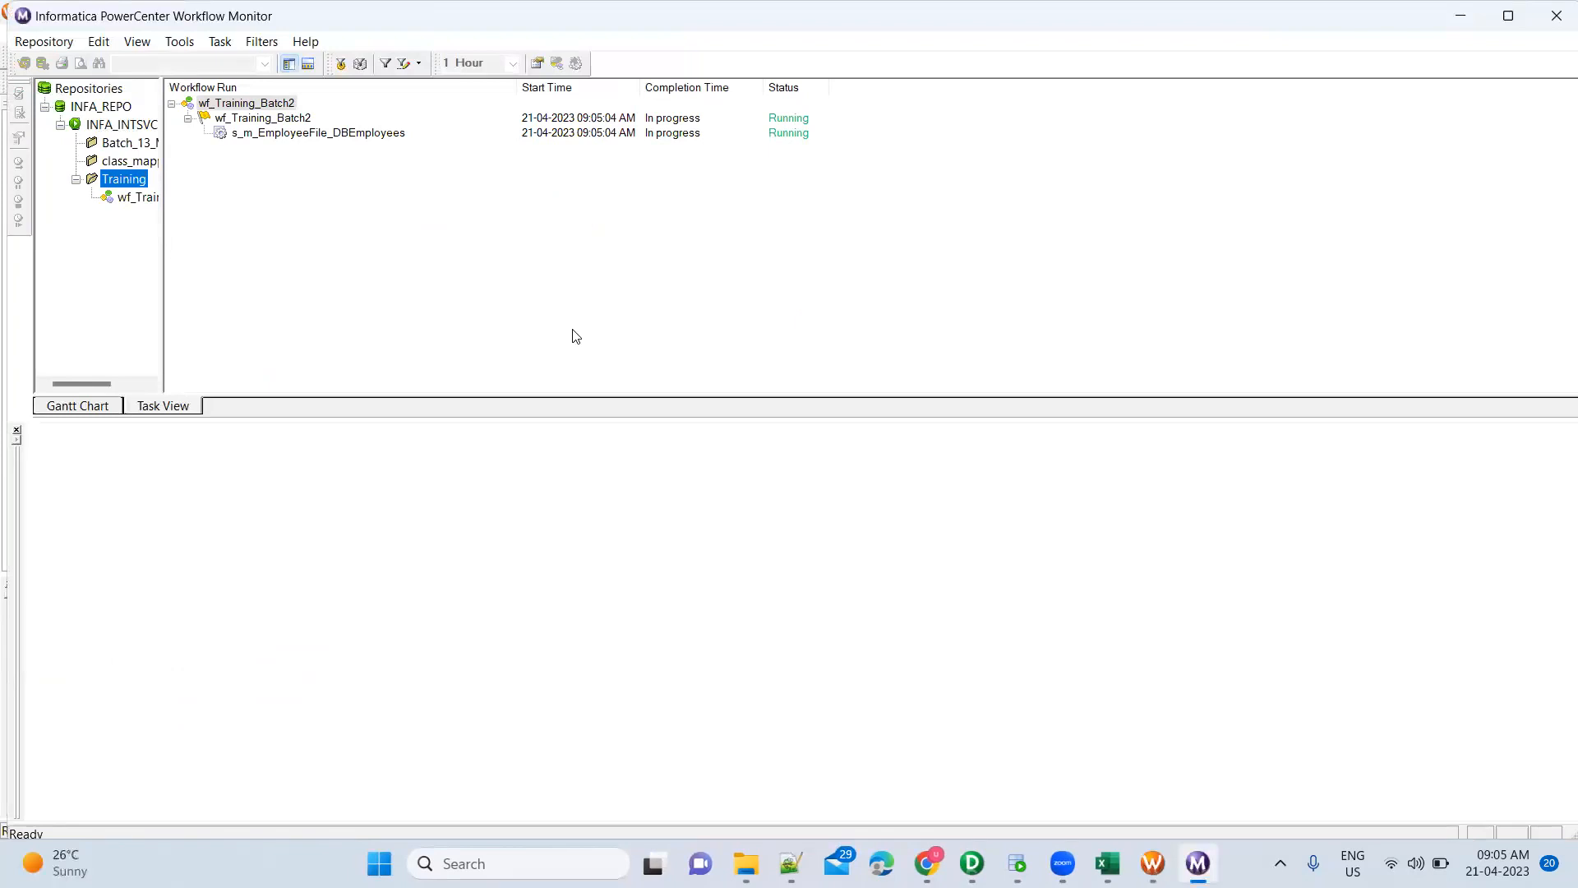
pyautogui.moveTo(163, 233); pyautogui.dragTo(374, 242)
pyautogui.click(169, 197)
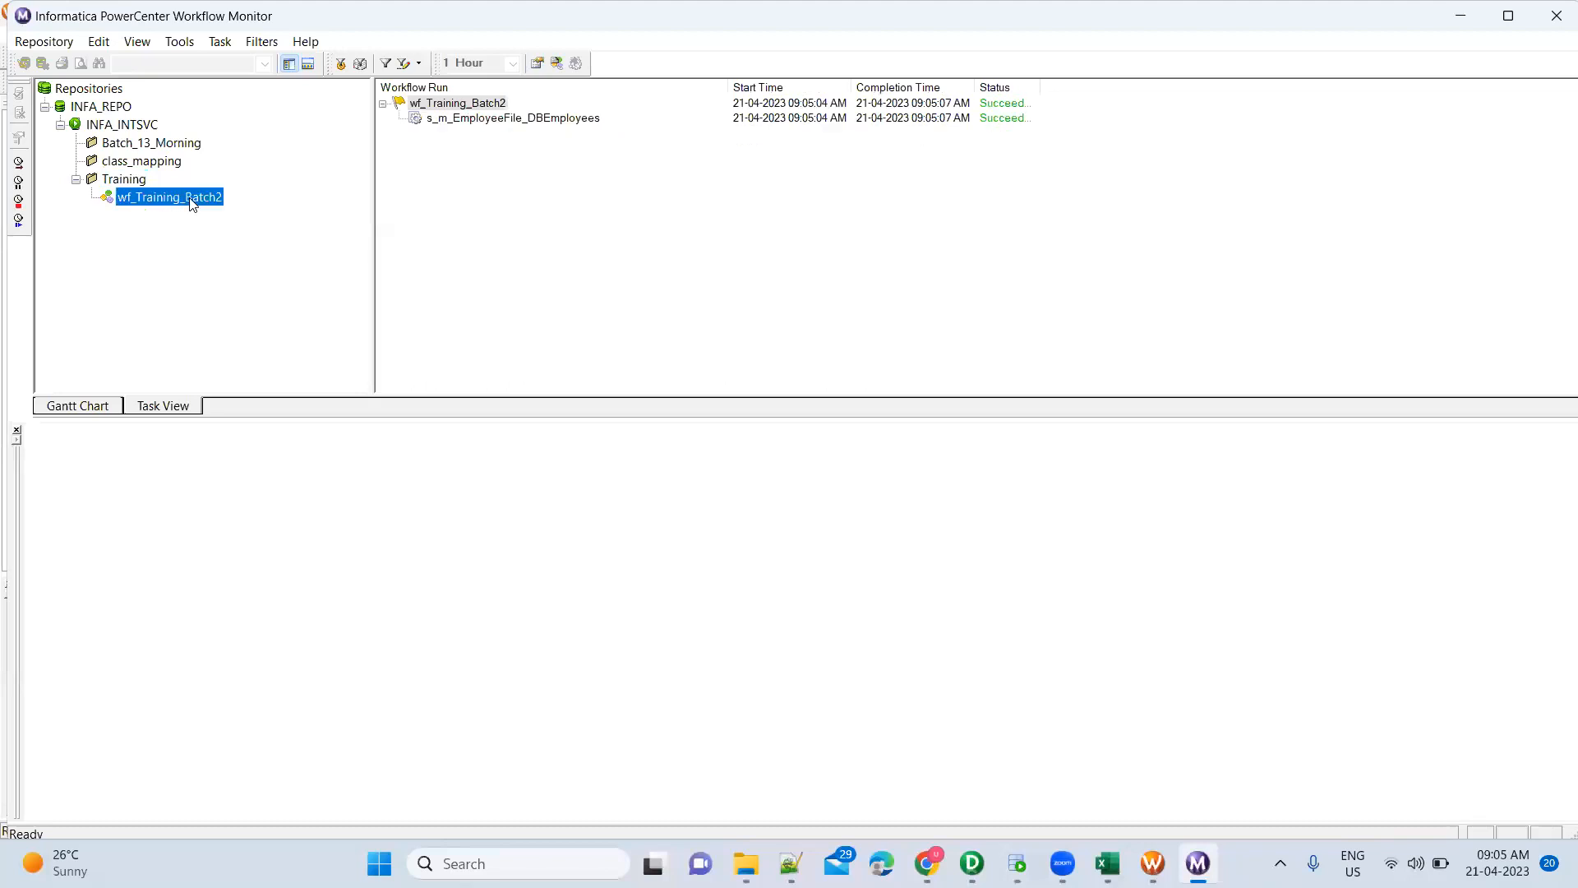
pyautogui.click(465, 105)
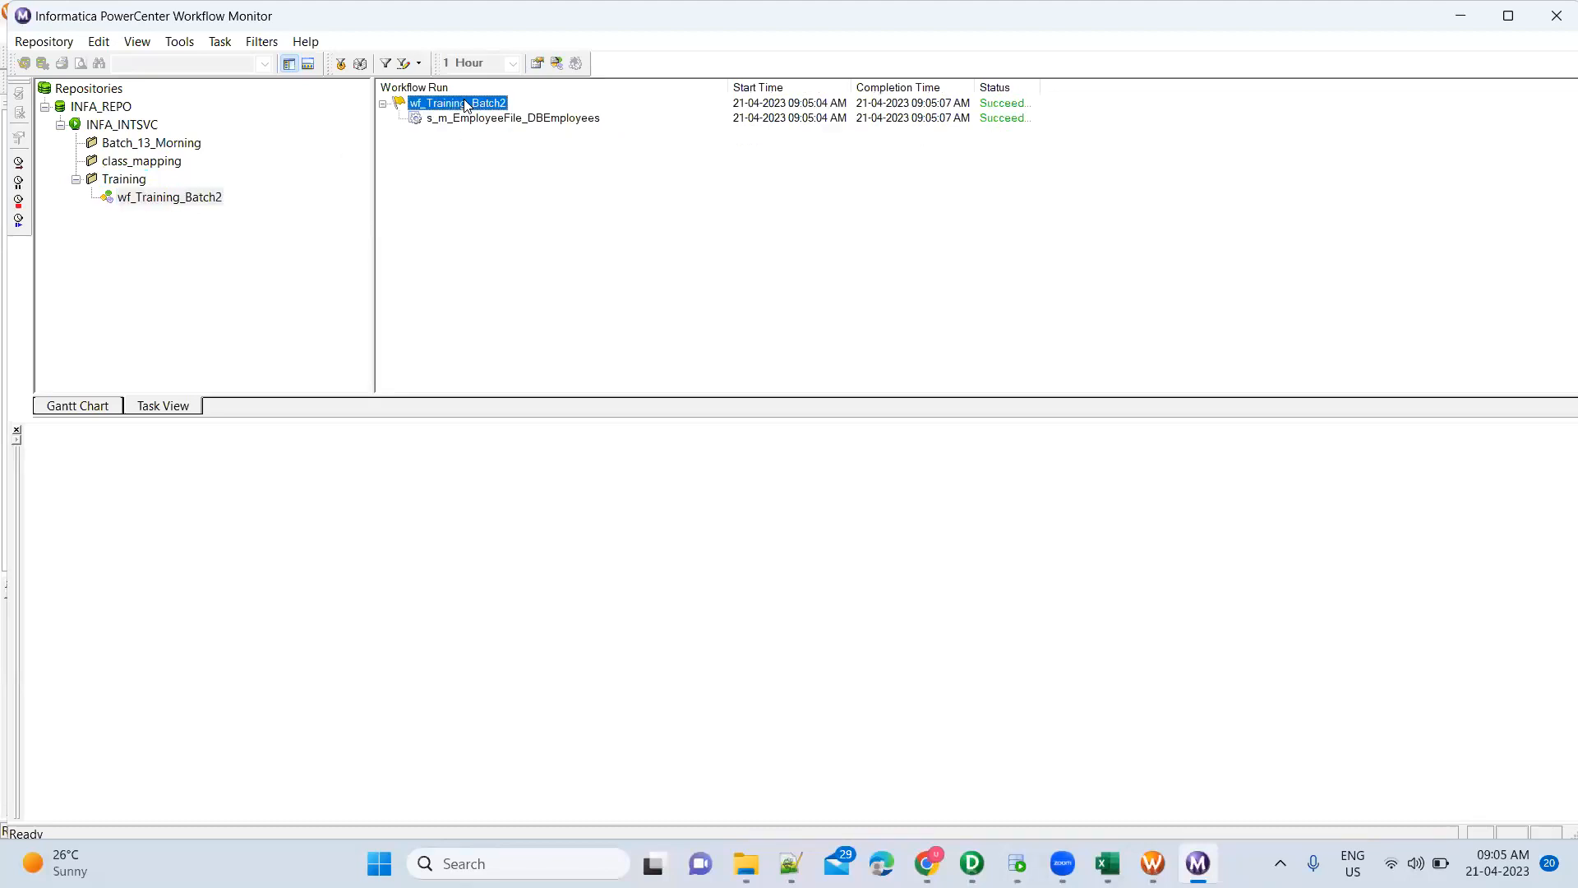
pyautogui.click(548, 120)
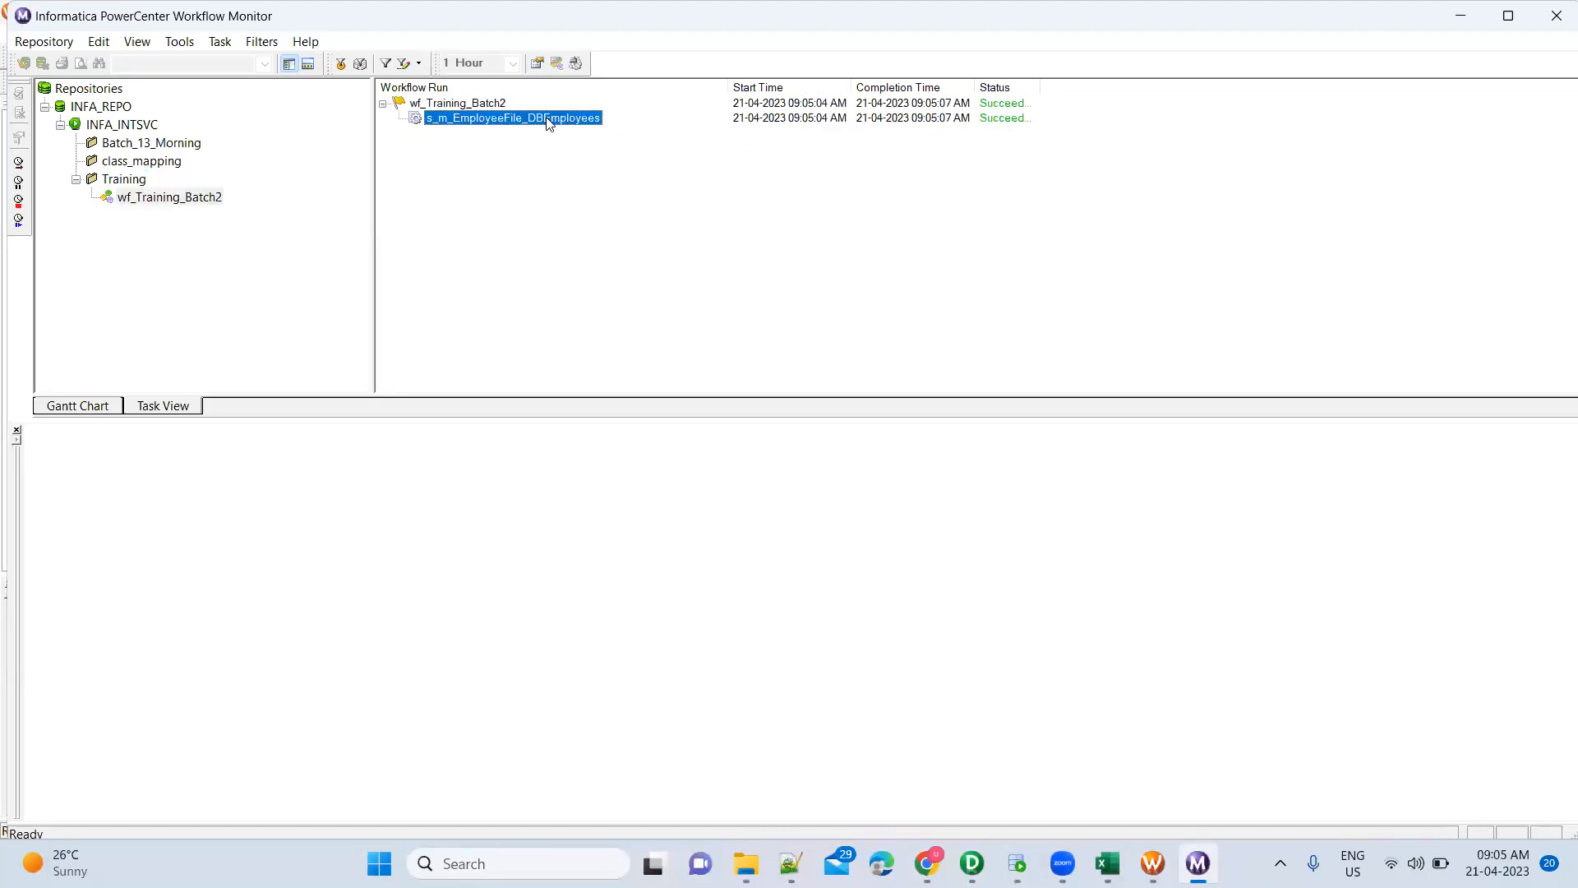
pyautogui.doubleClick(588, 120)
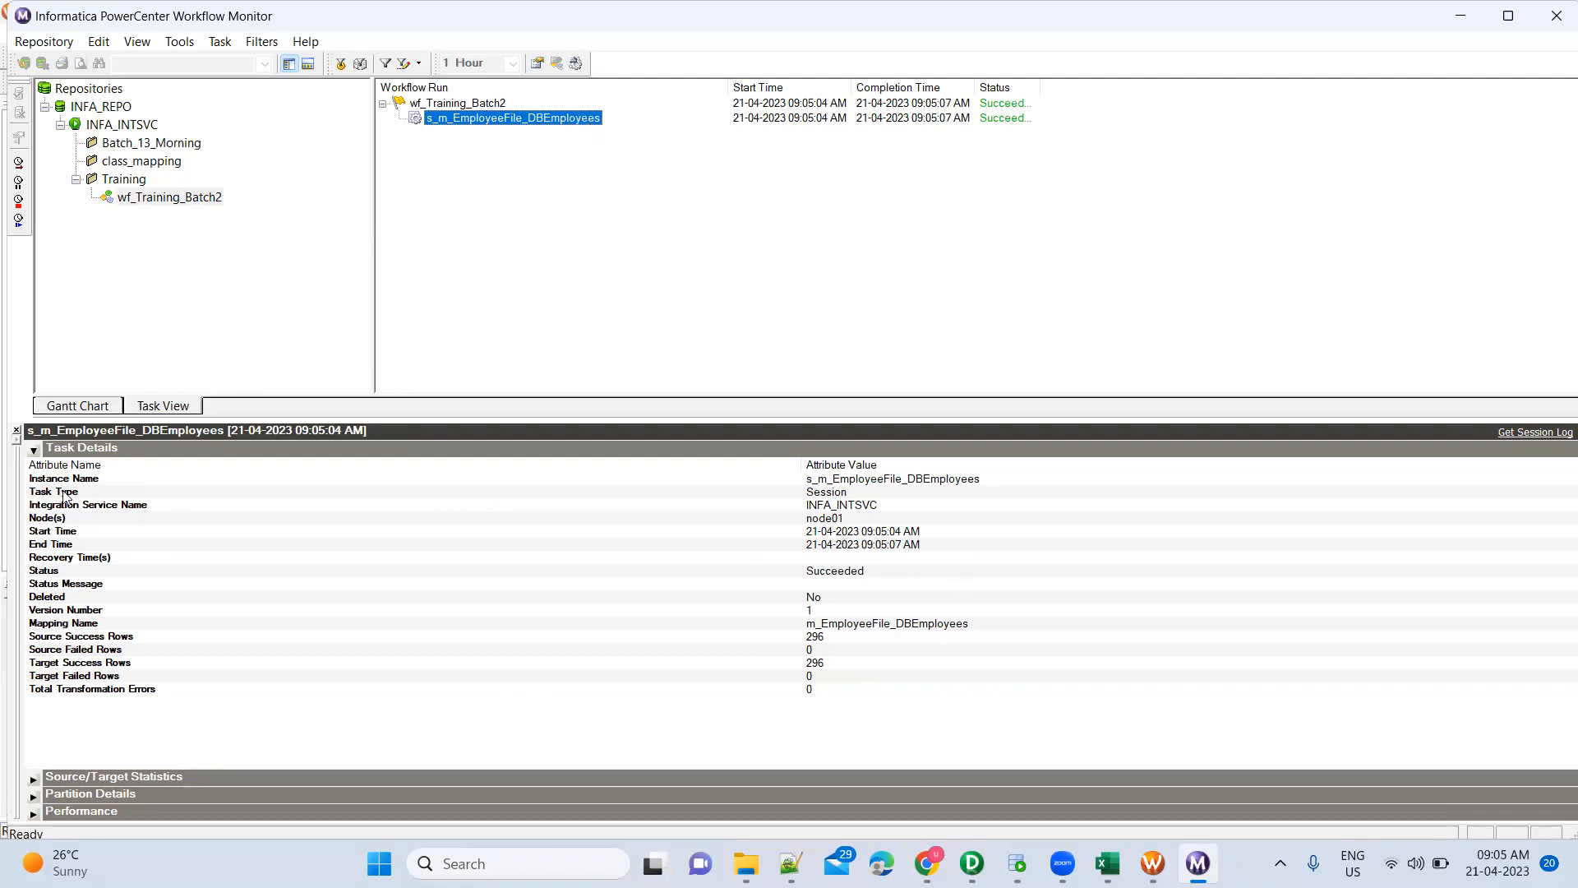
# Compare SQ_Employees_FF and target statistics: 296 applied rows each, 0 rejected, 59792 bytes
pyautogui.click(33, 451)
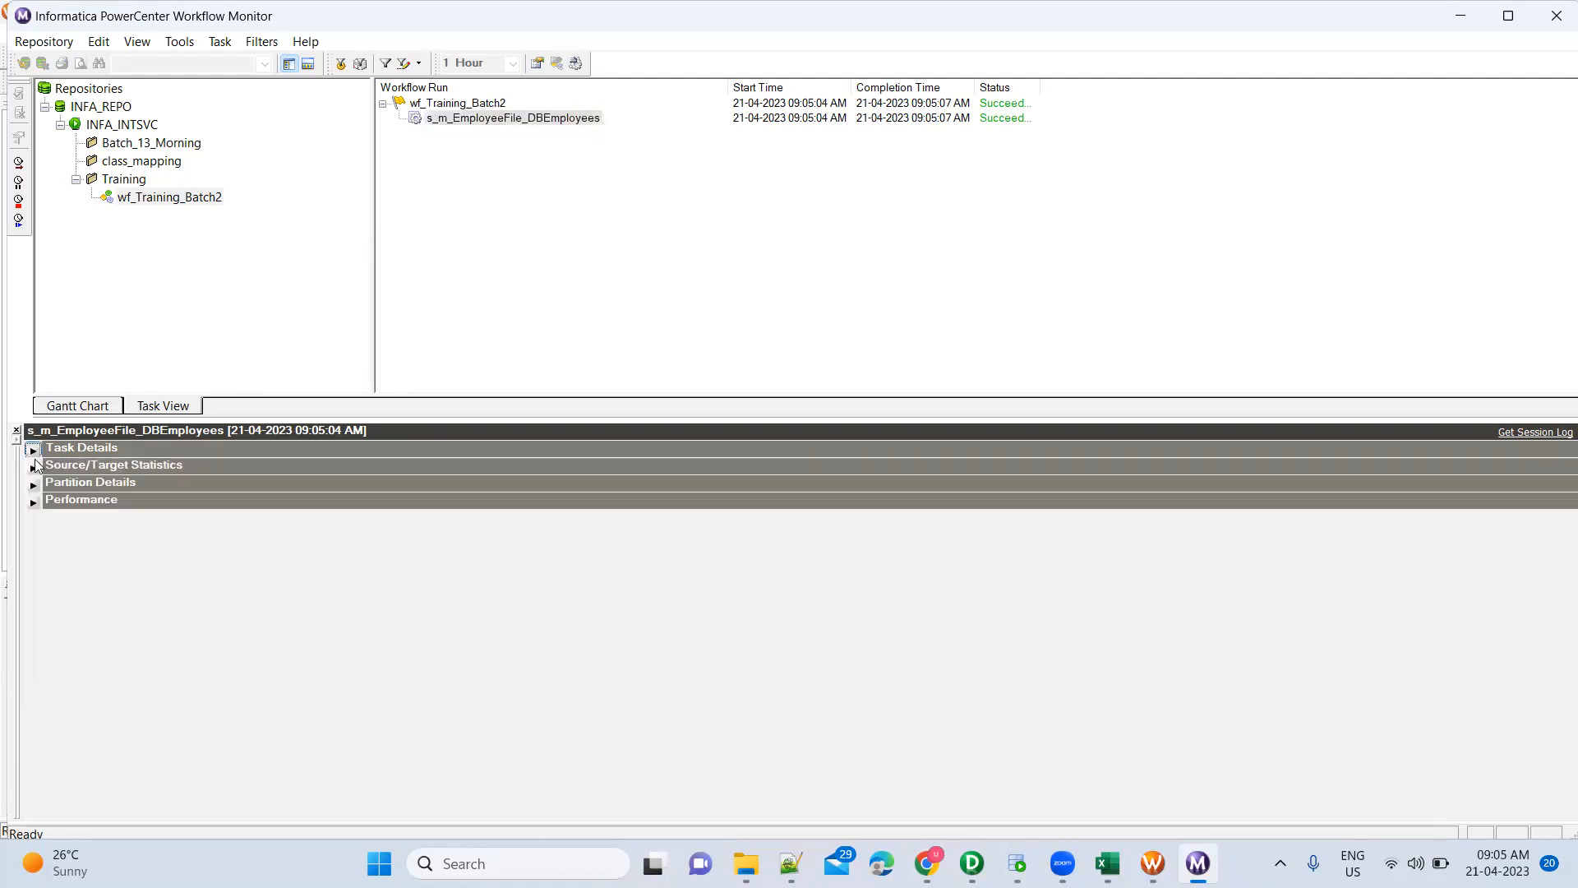
pyautogui.click(33, 467)
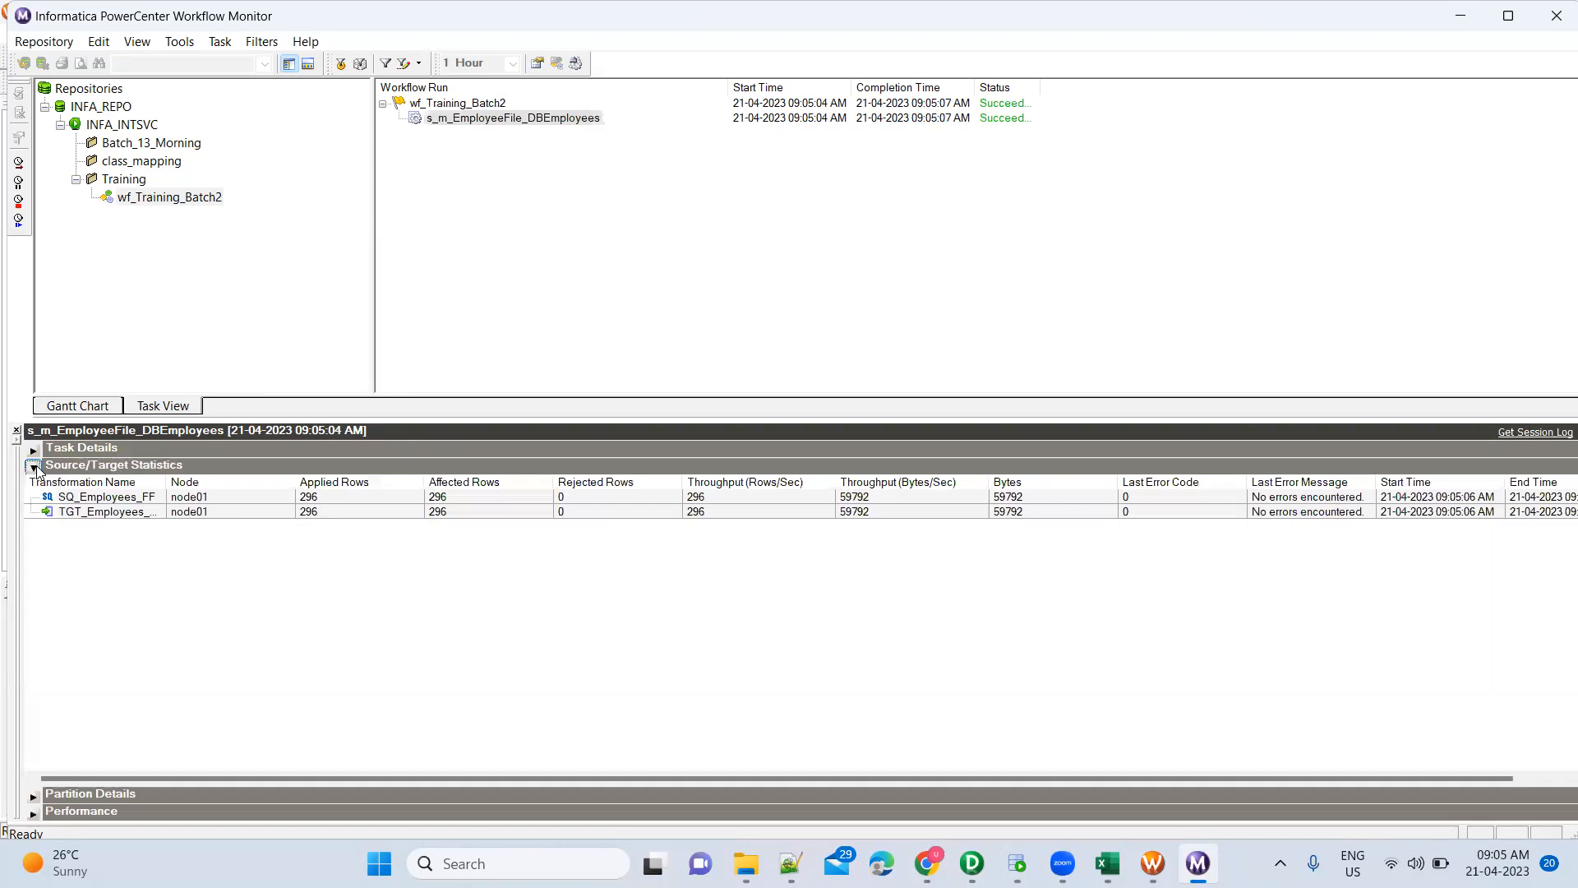
pyautogui.click(130, 498)
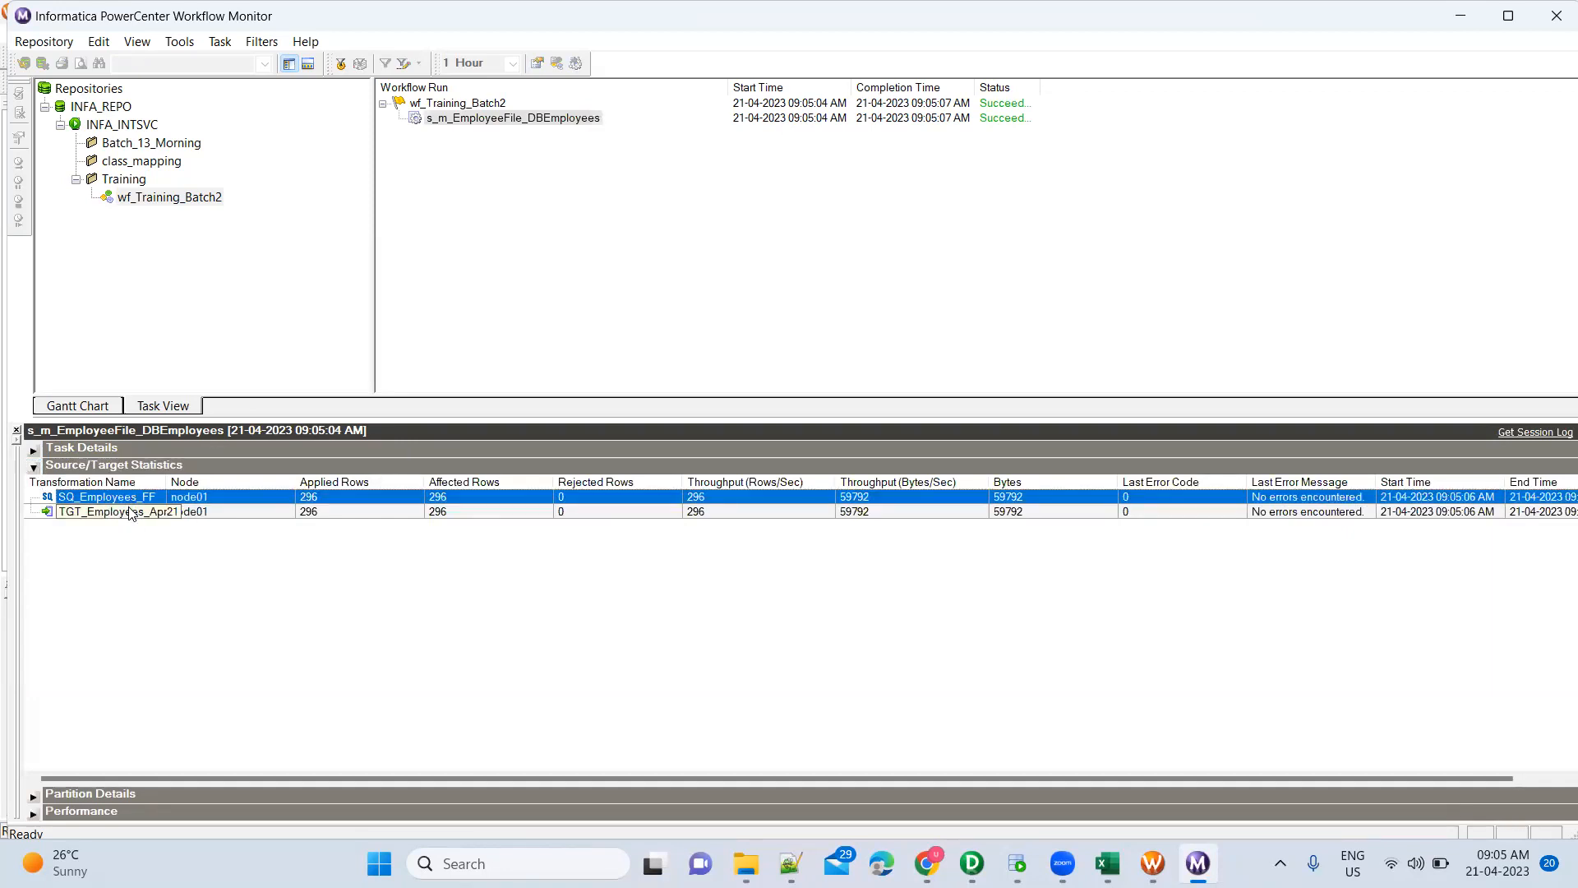
pyautogui.click(133, 512)
pyautogui.click(138, 498)
pyautogui.click(383, 512)
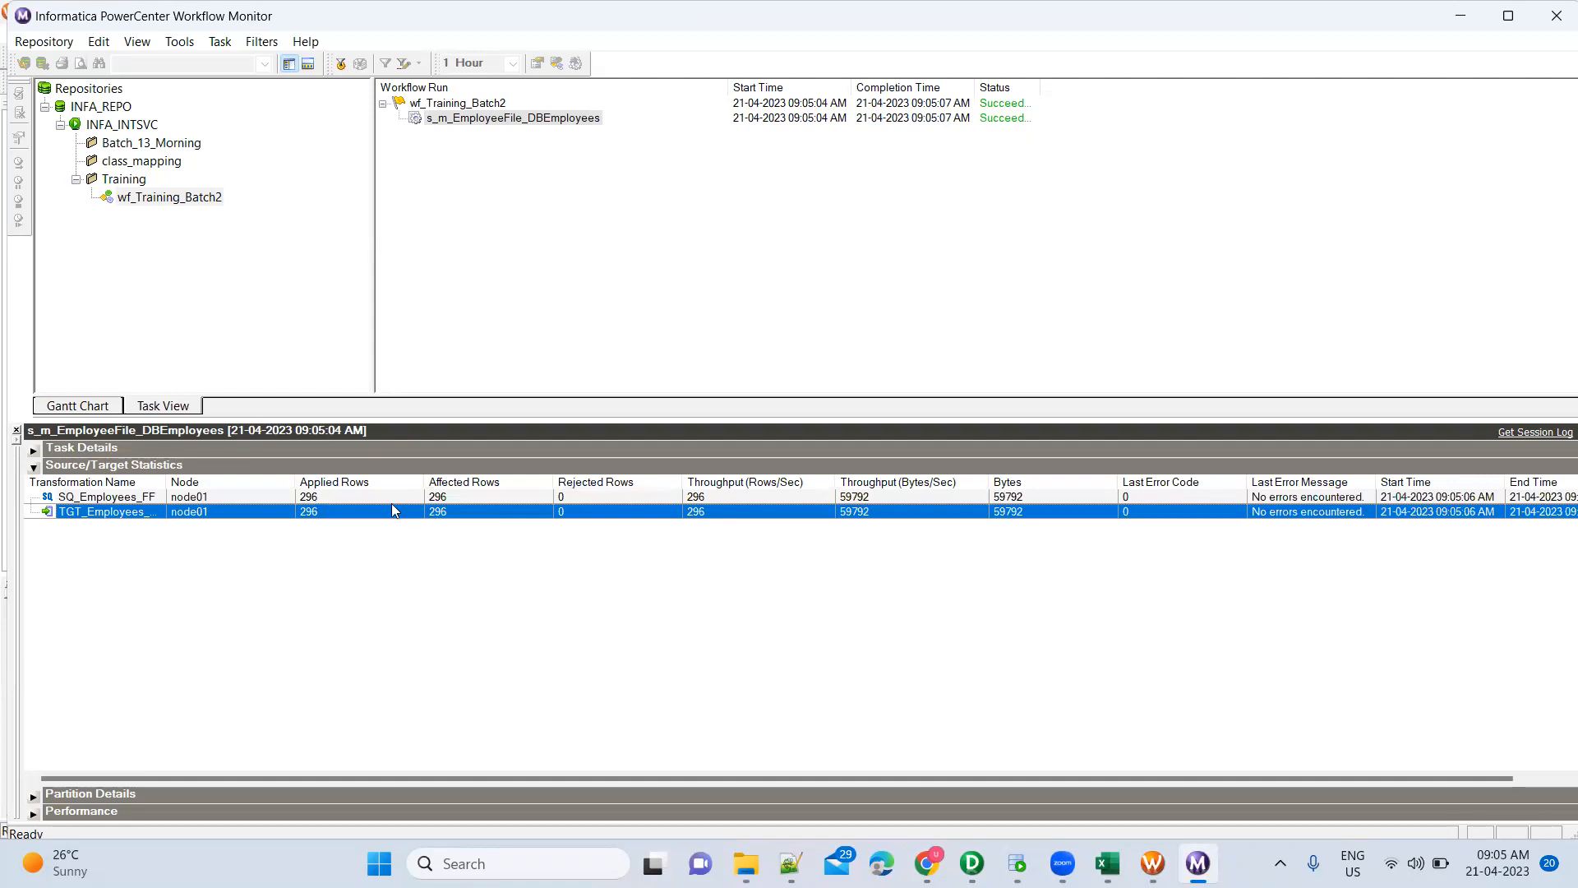
pyautogui.click(383, 496)
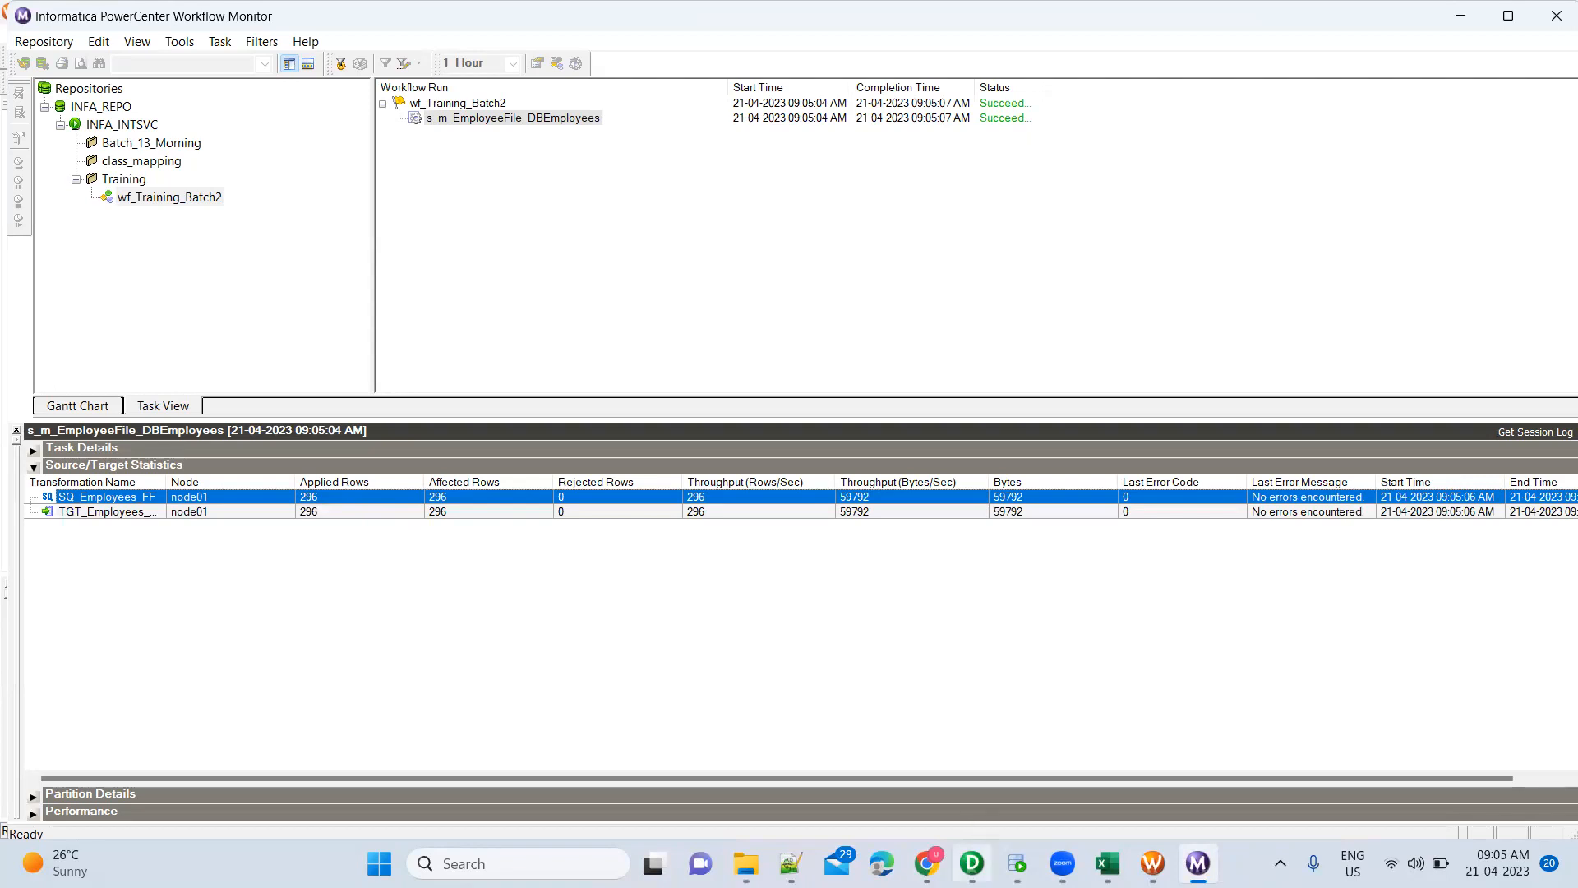
pyautogui.click(971, 863)
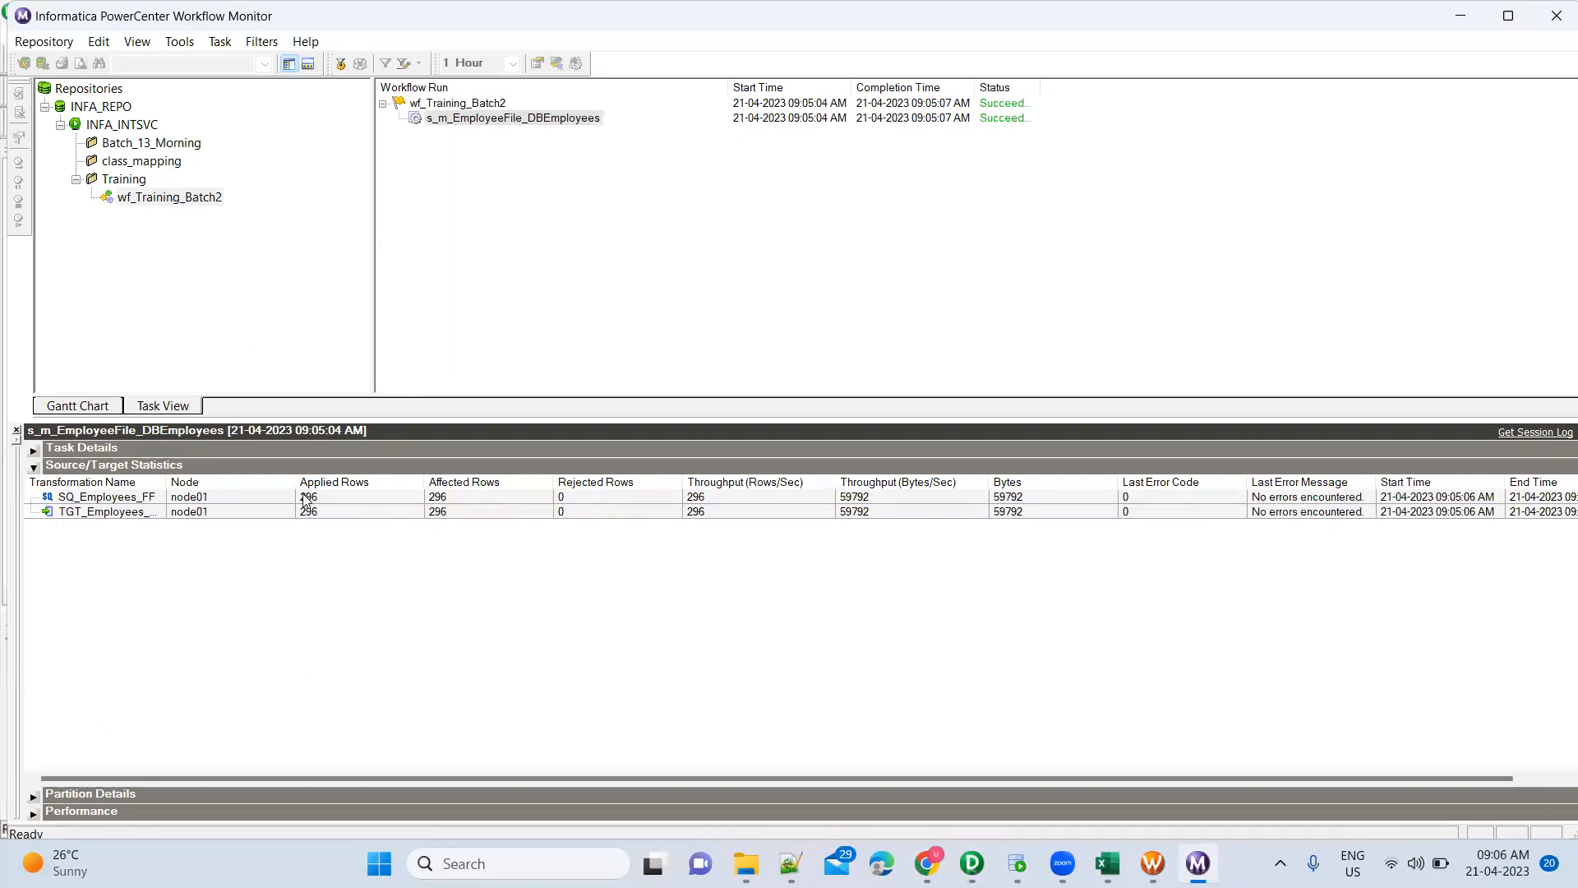
pyautogui.click(350, 500)
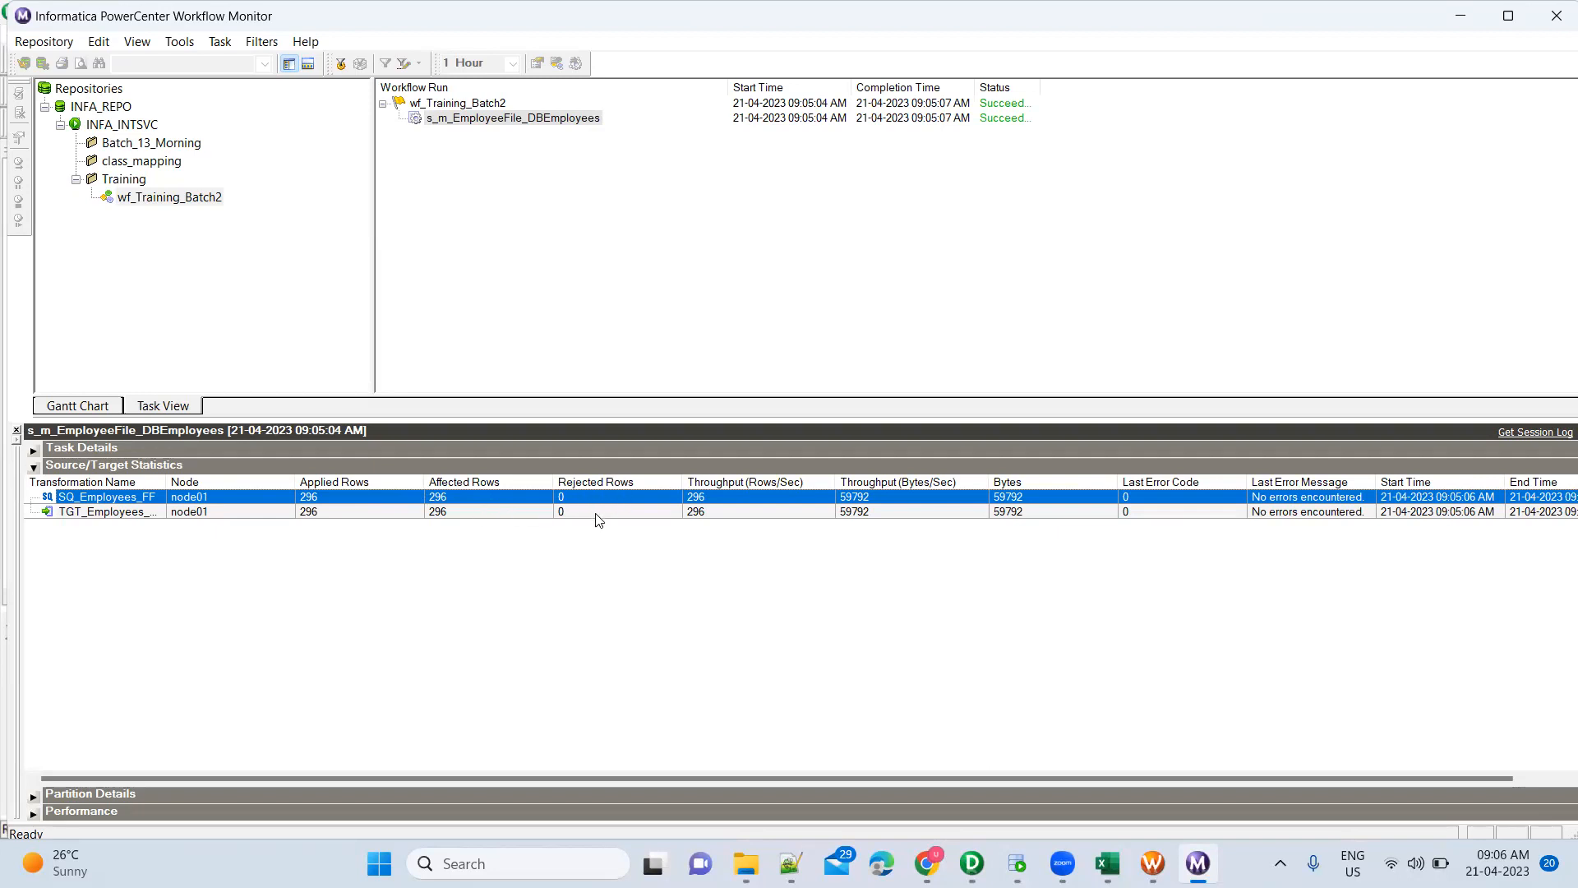
pyautogui.click(332, 513)
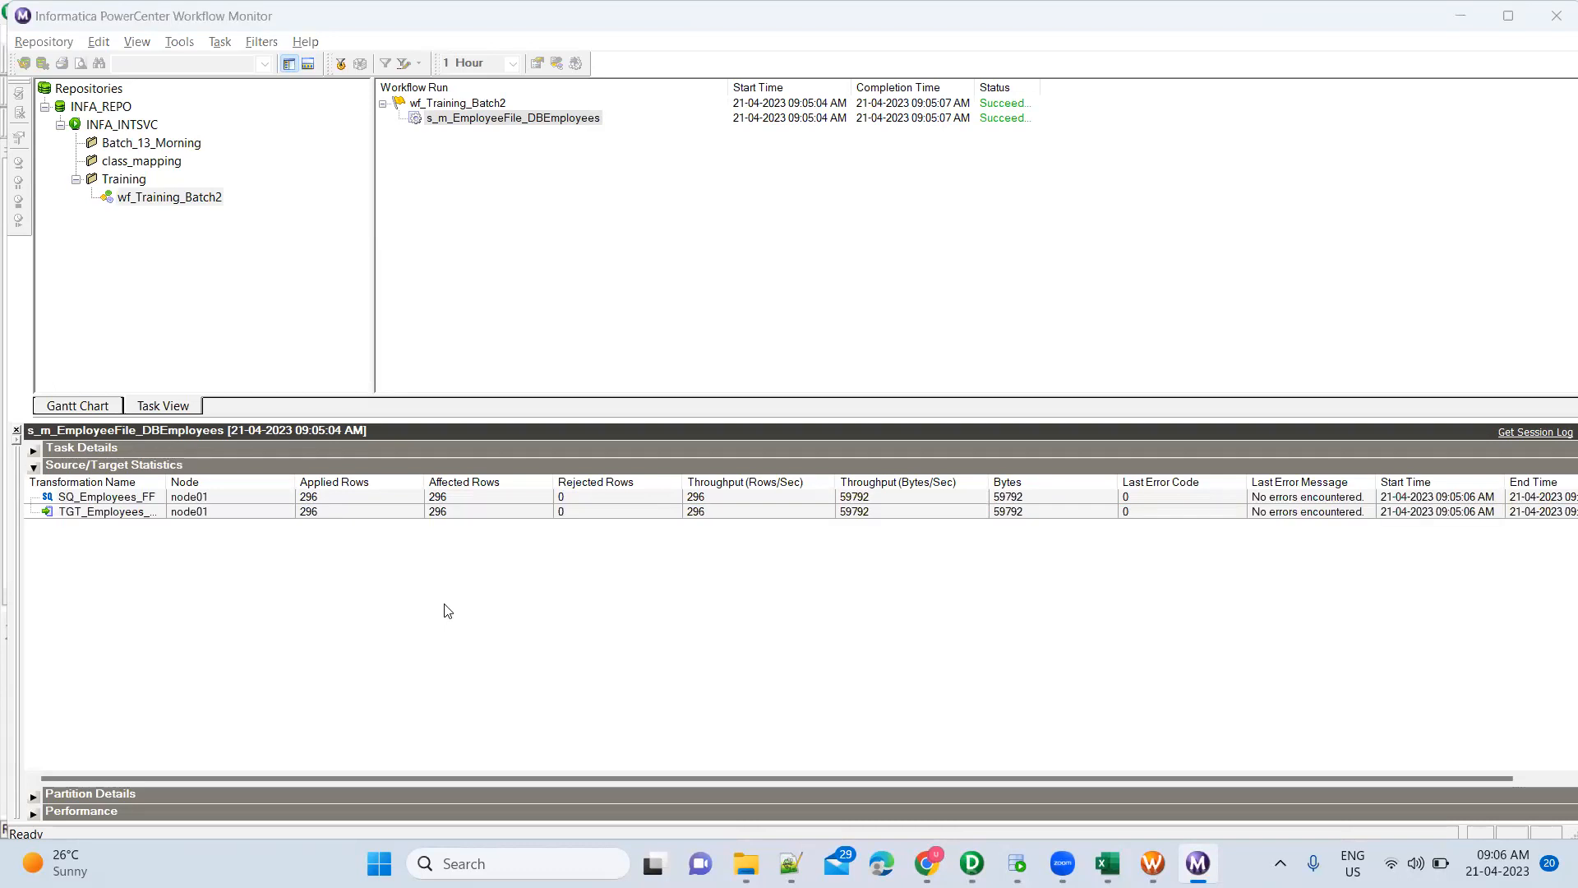
# Glance at the m_EmployeeFile_DBEmployees mapping in Designer, then bring Oracle SQL Developer forward
pyautogui.hotkey('alt', 'Tab')
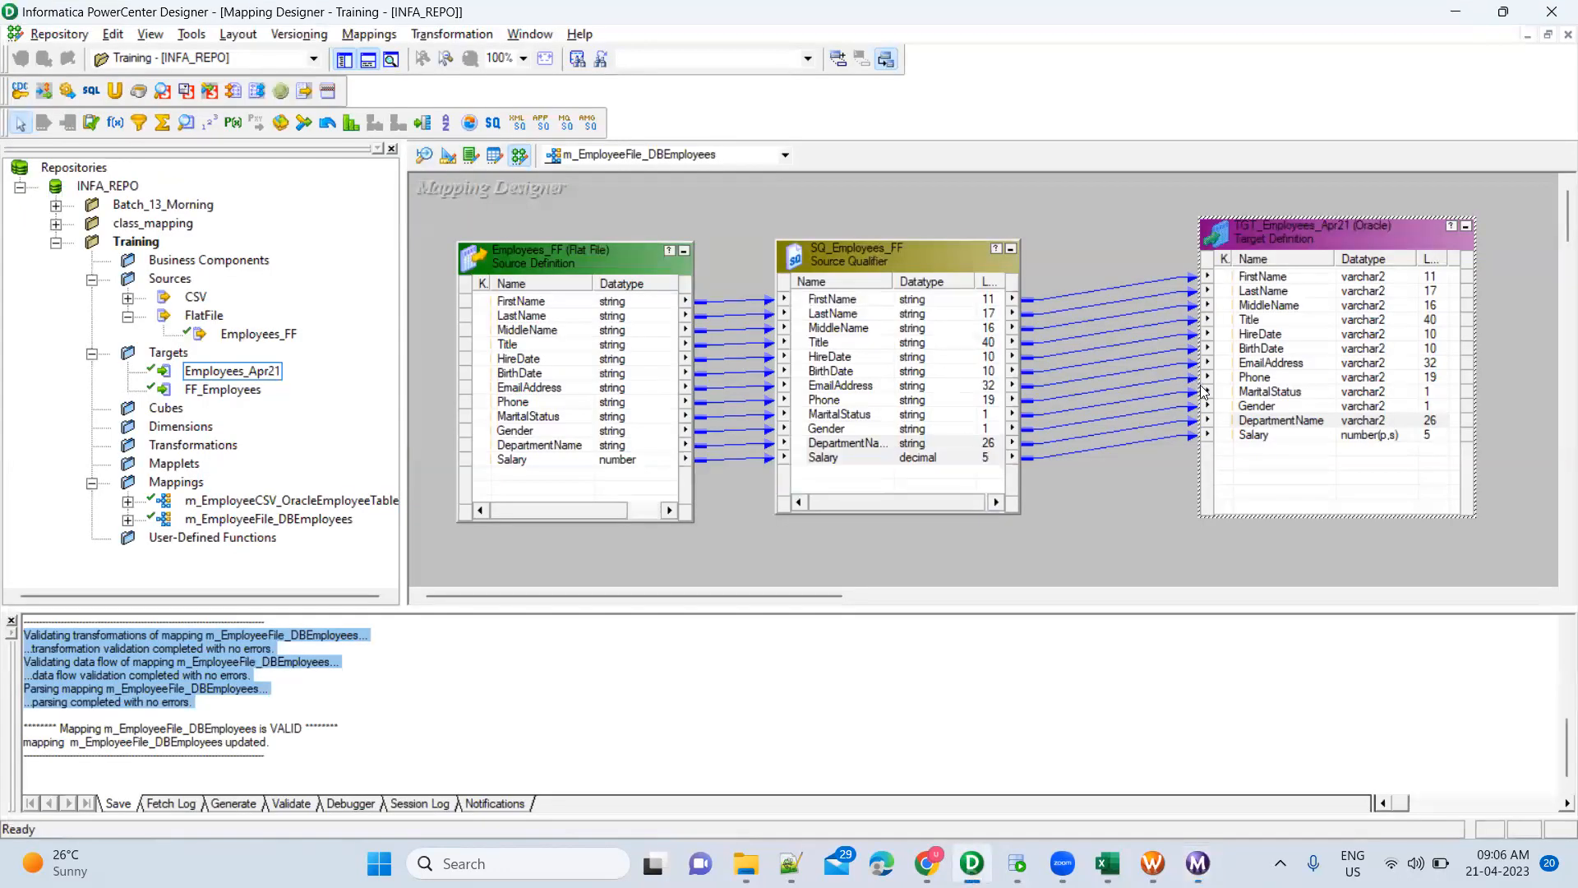
pyautogui.hotkey('alt', 'Tab')
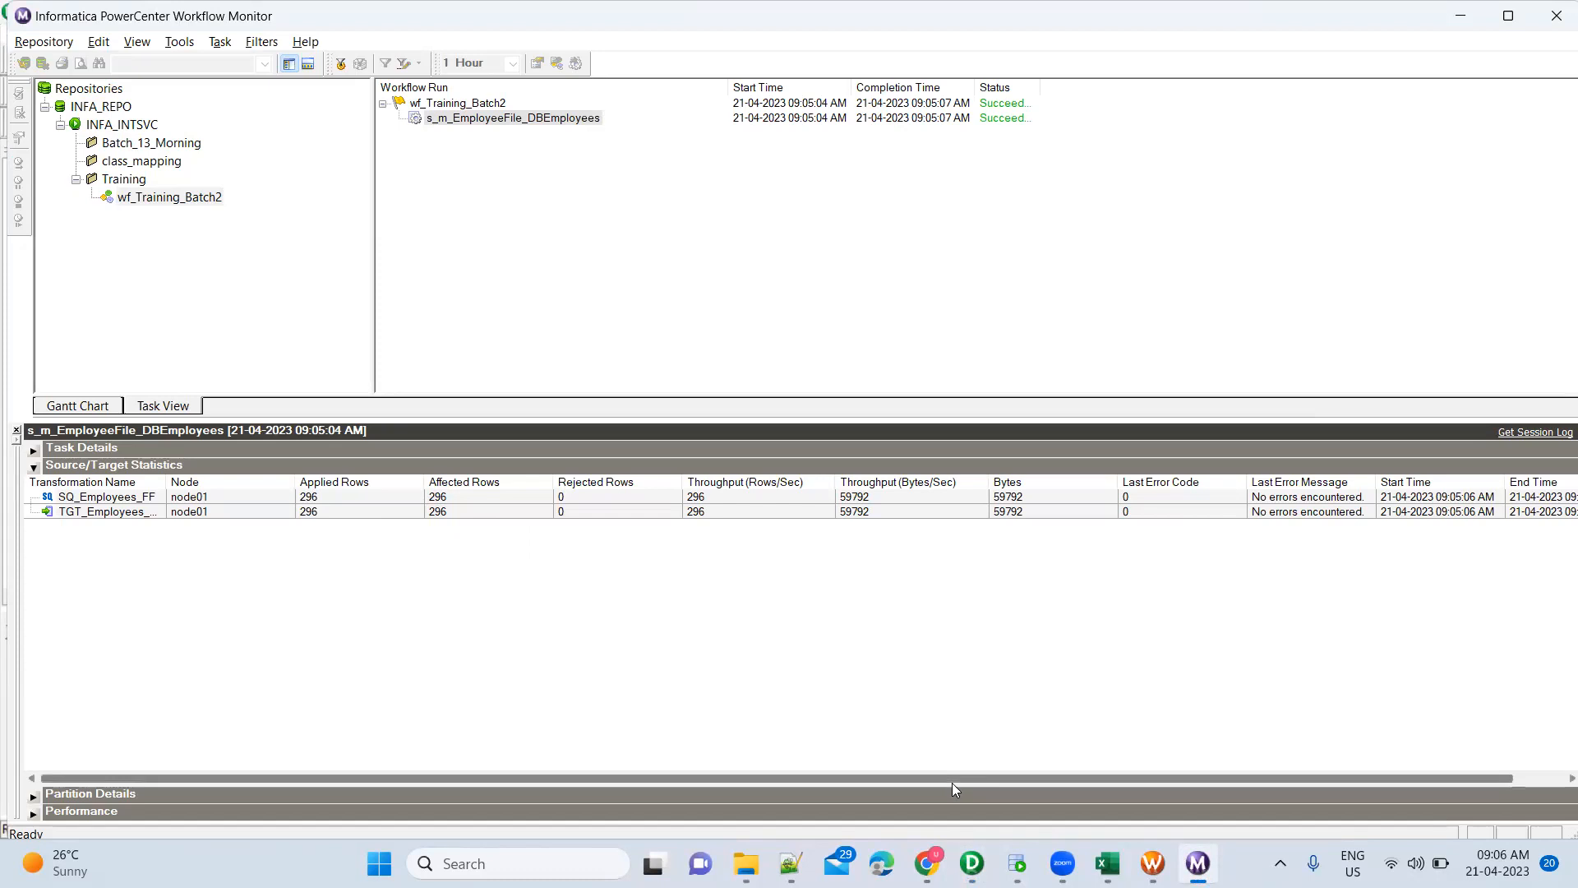
pyautogui.moveTo(1017, 863)
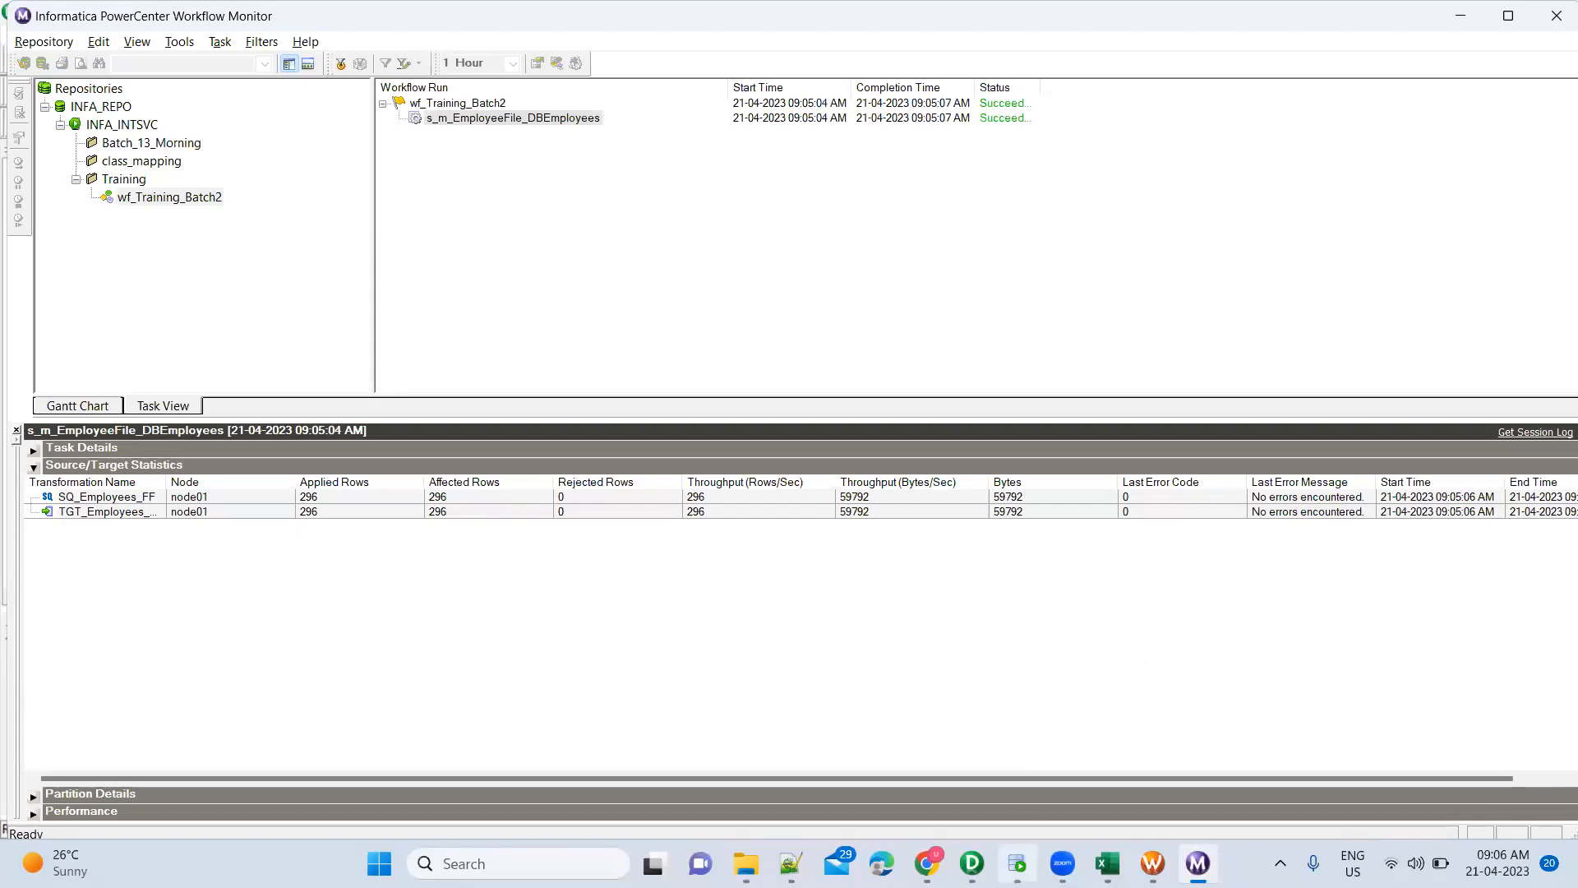
pyautogui.click(1016, 863)
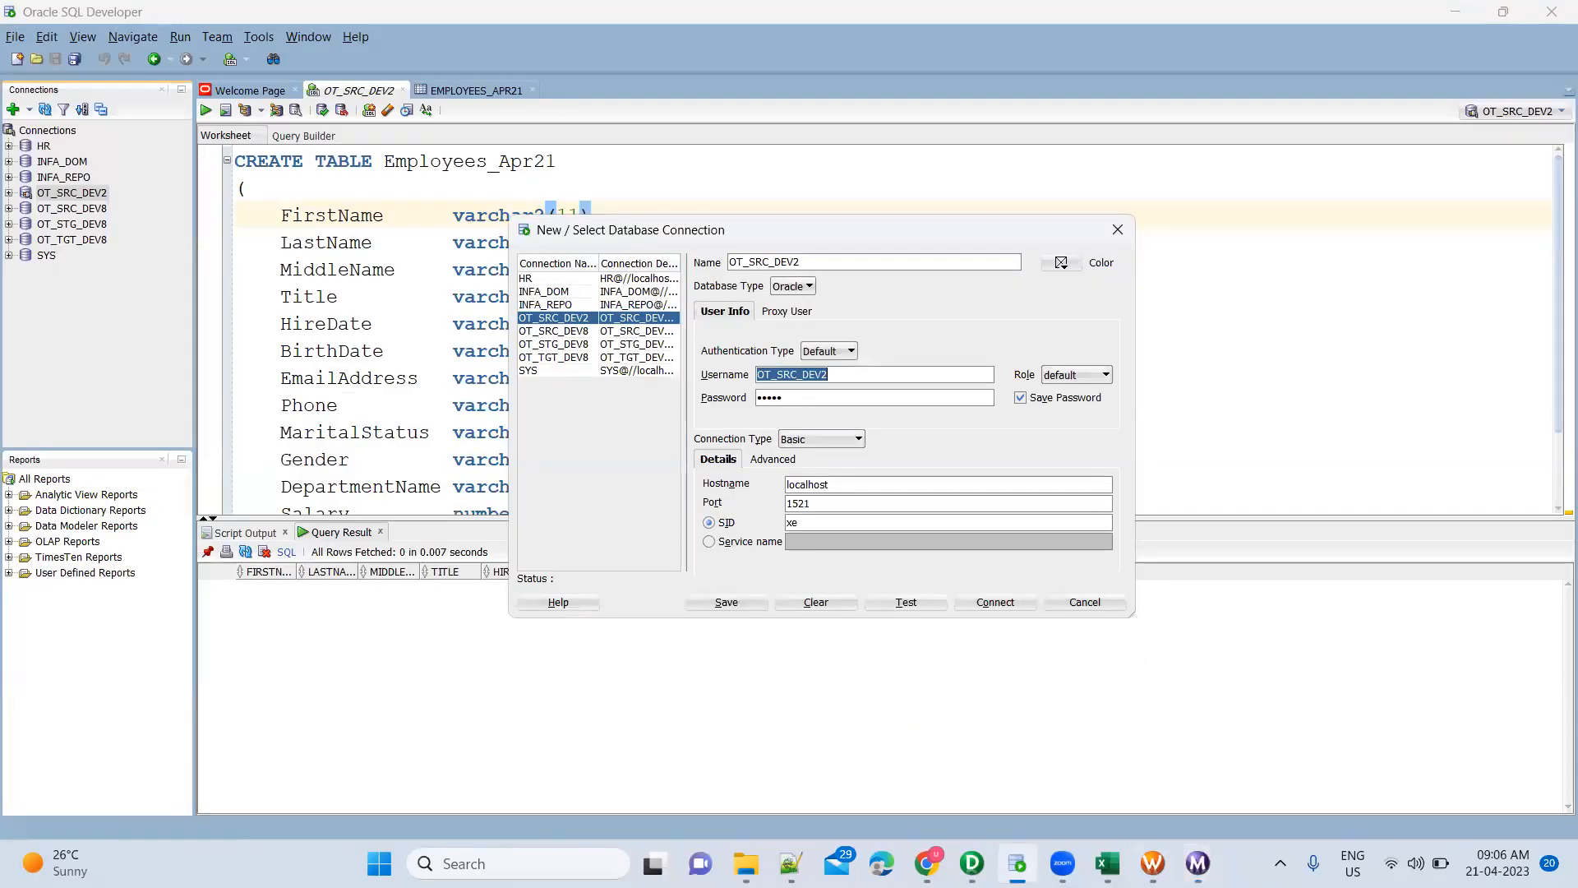
# Verify TGT_Employees_Apr21 writes through Oracle_OT_SRC_DEV2 in the session's Mapping settings, then switch to SQL Developer
pyautogui.moveTo(1153, 863)
pyautogui.click(1071, 740)
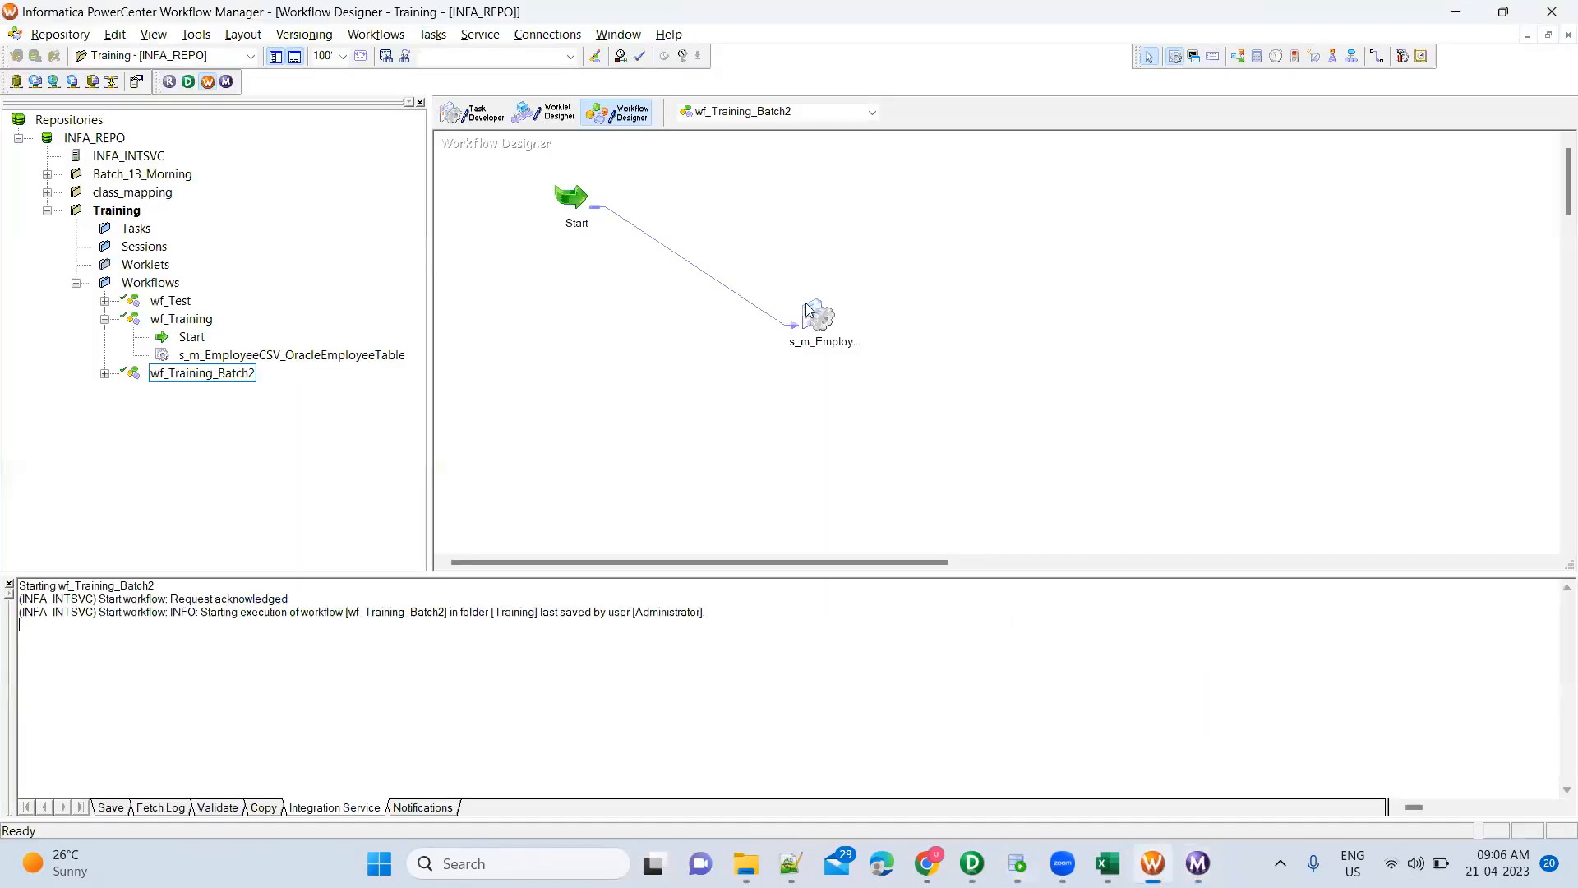
pyautogui.doubleClick(820, 326)
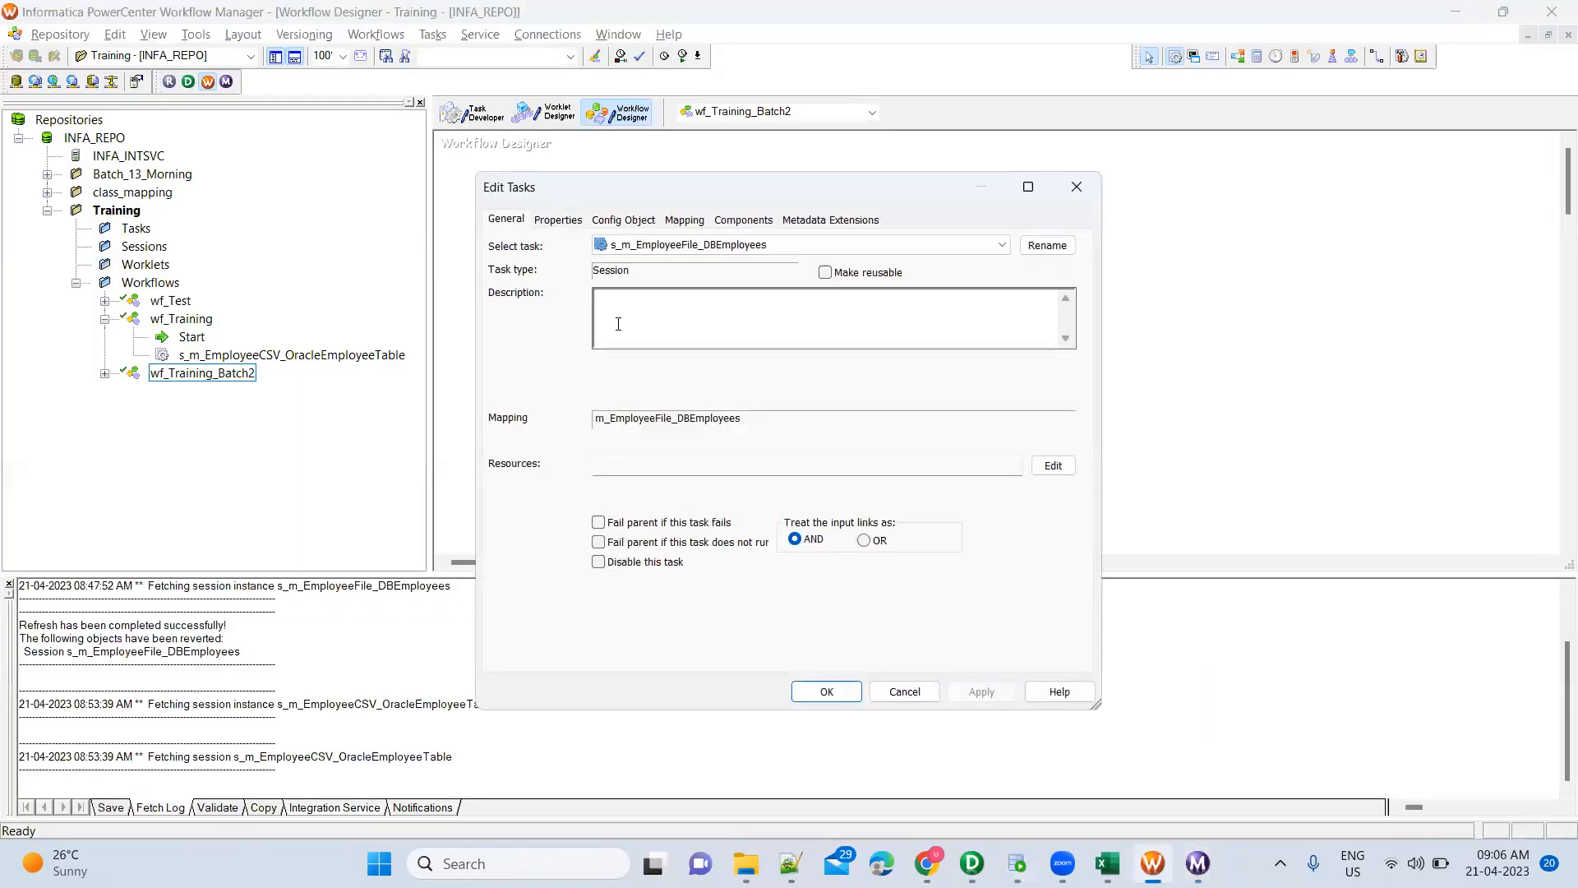
pyautogui.click(685, 218)
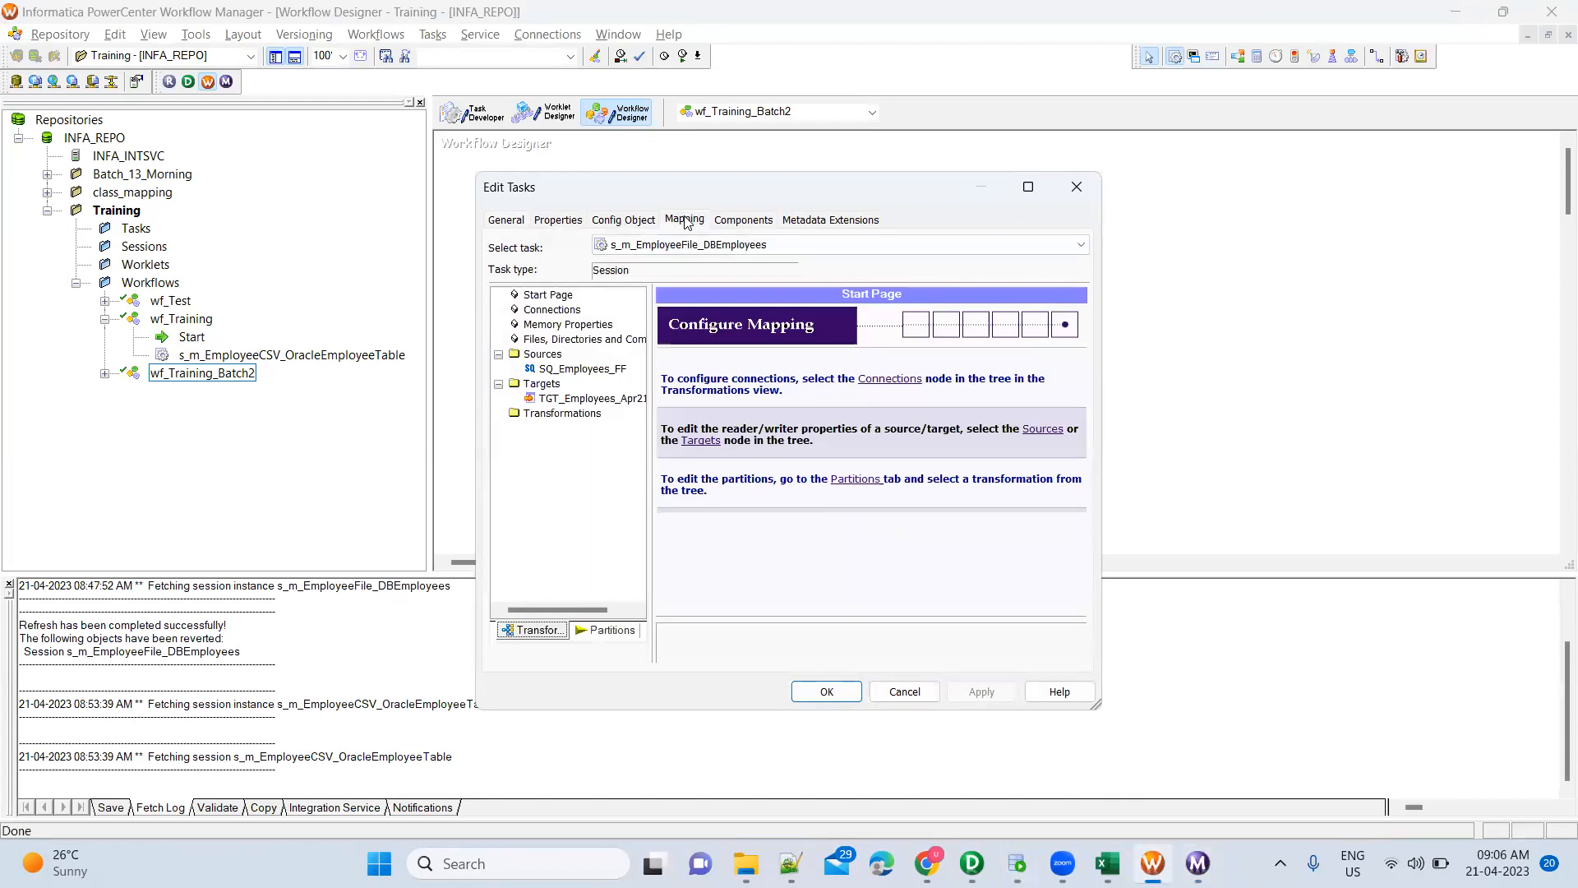
pyautogui.click(603, 401)
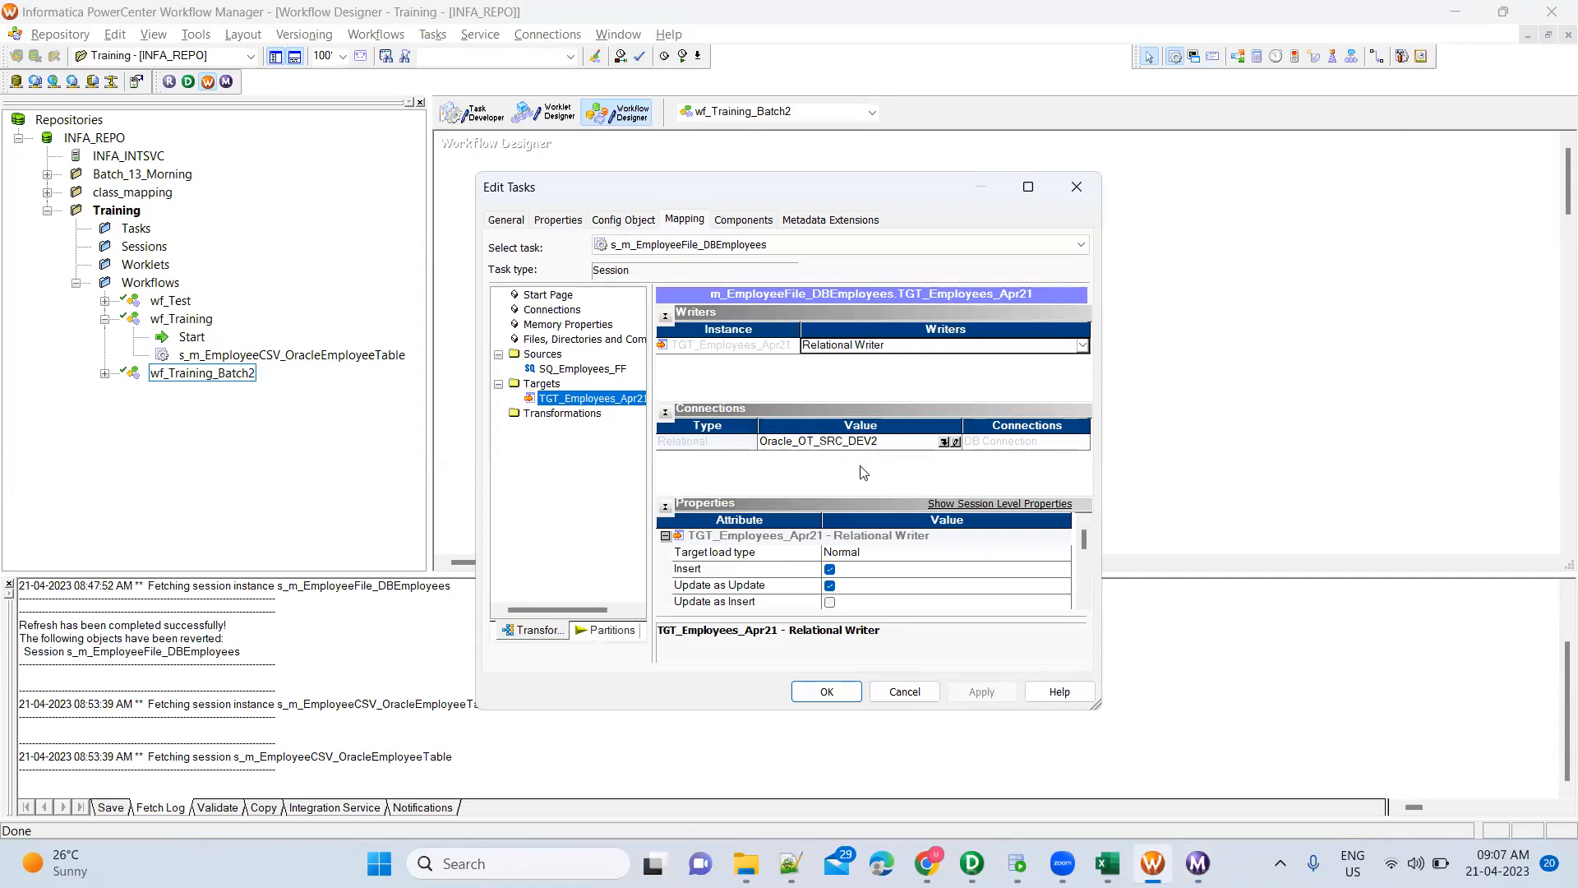
pyautogui.hotkey('alt', 'Tab')
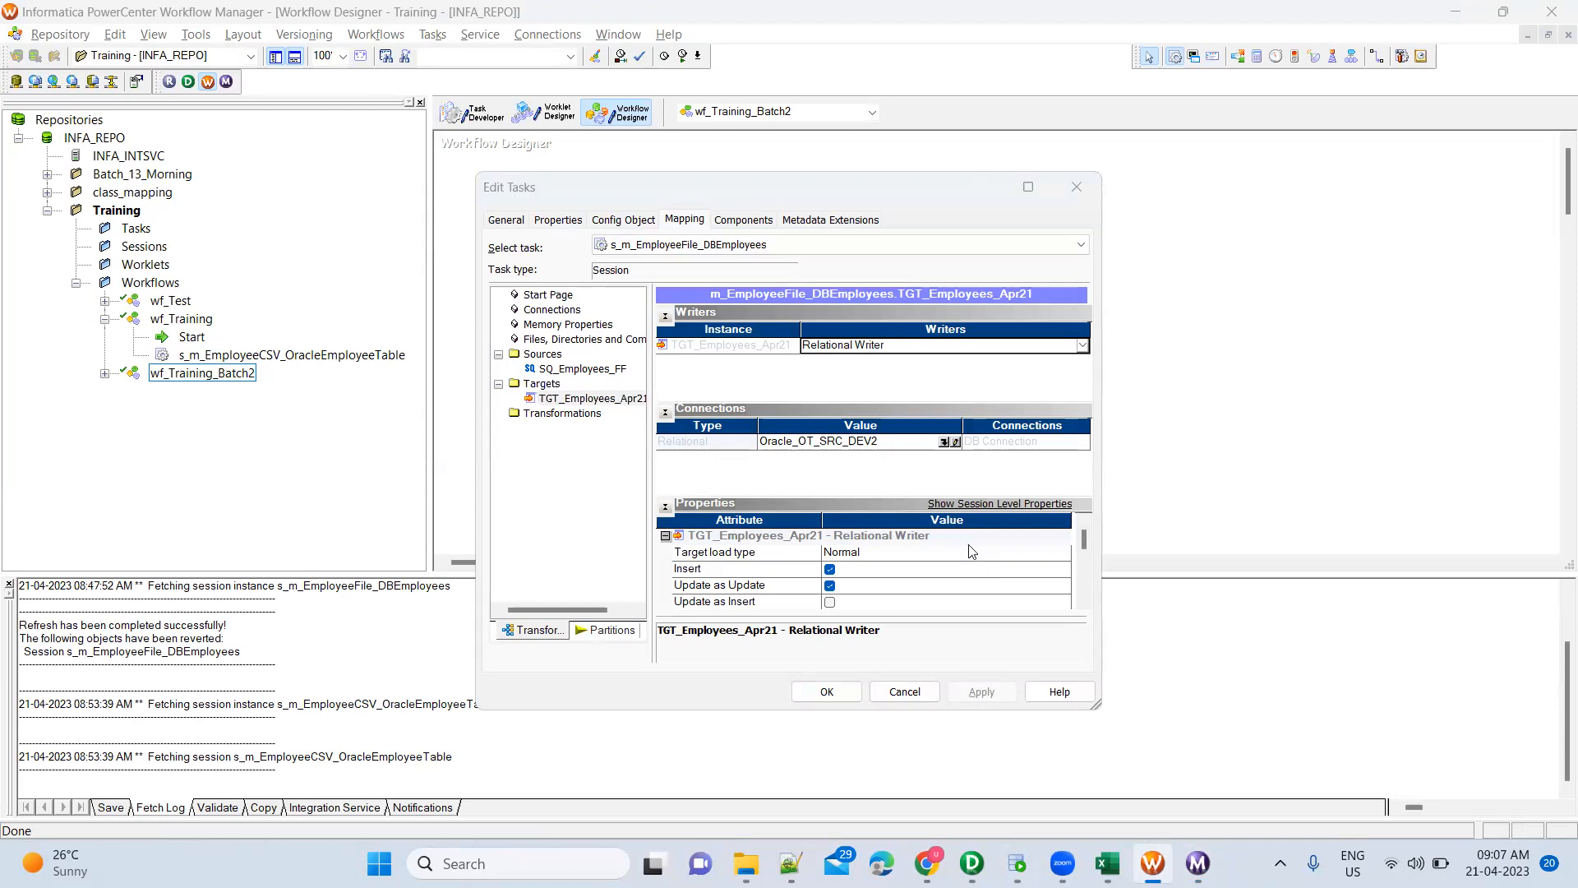
pyautogui.press('Escape')
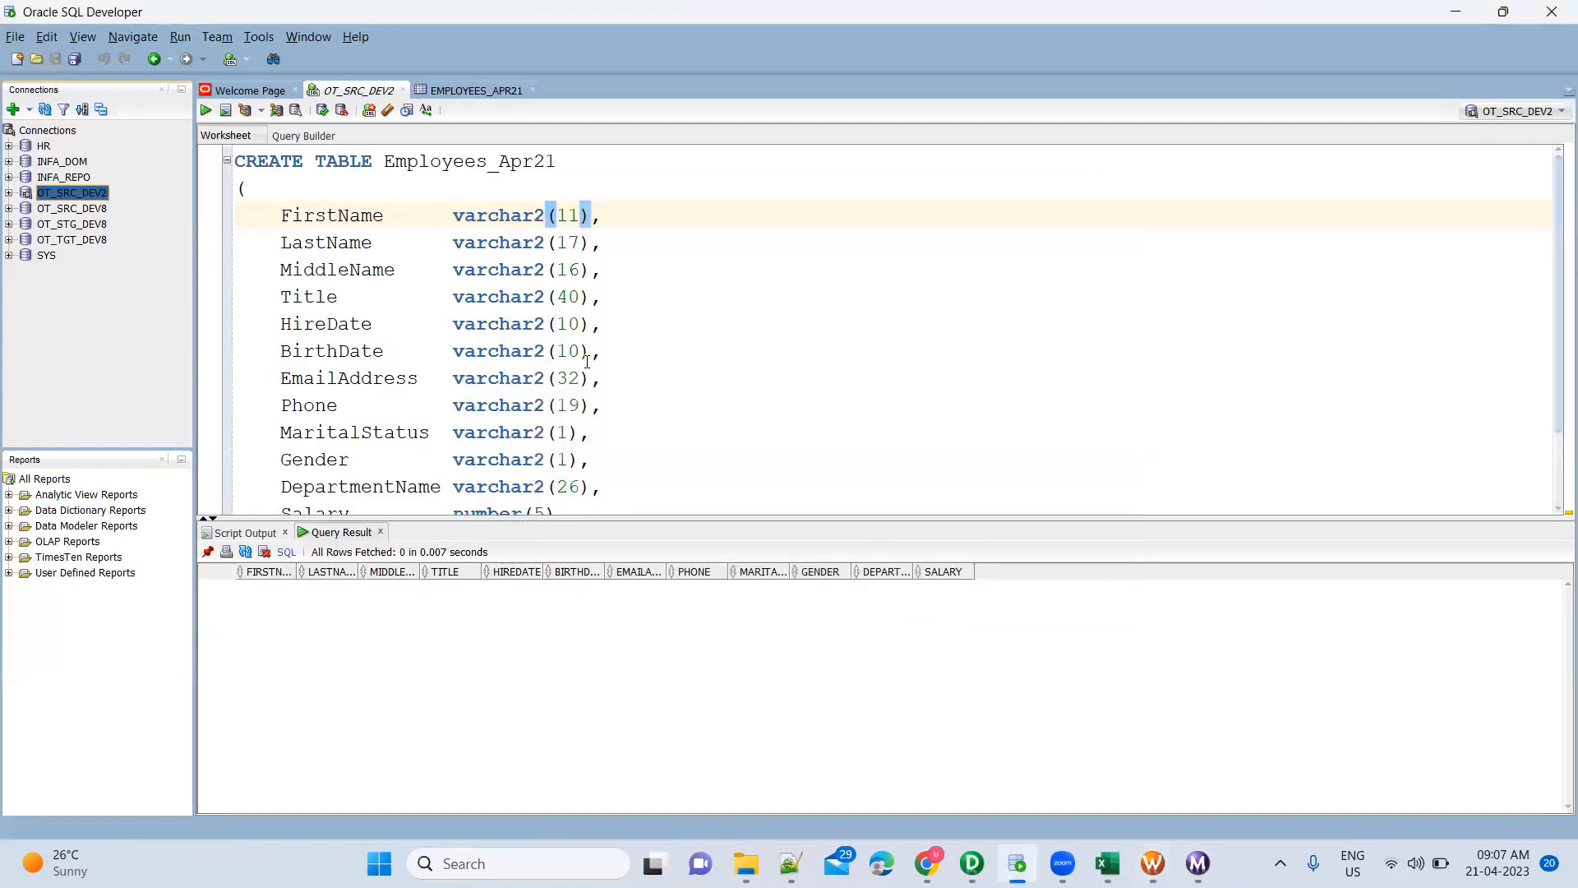
# Rerun SELECT * FROM Employees_Apr21 and scroll the results to confirm 296 rows
pyautogui.scroll(-2, 587, 359)
pyautogui.click(541, 499)
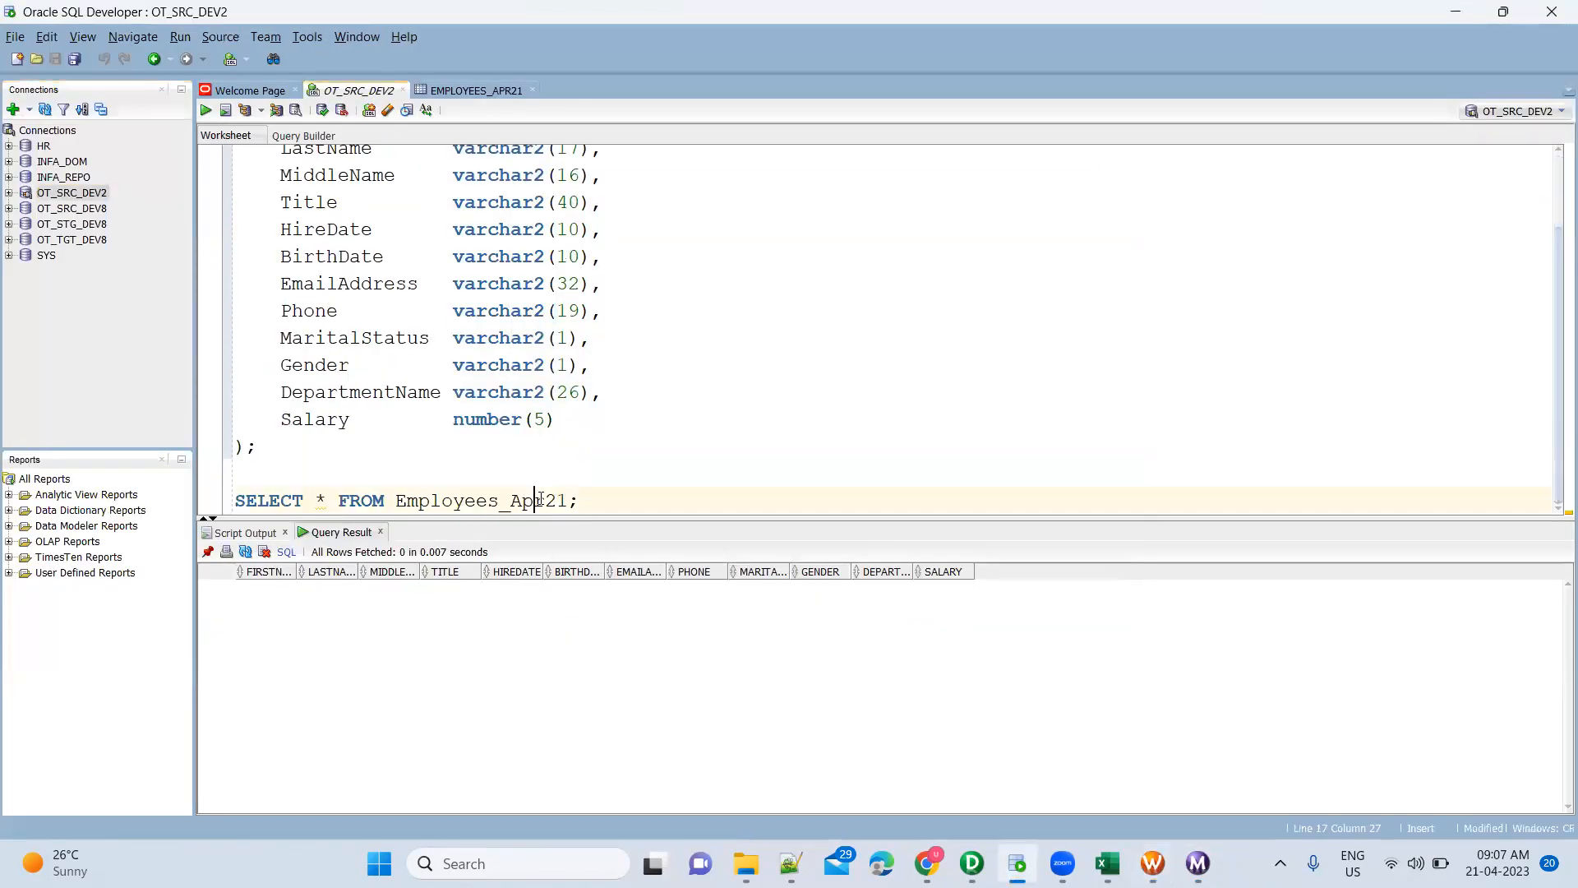
pyautogui.tripleClick(541, 499)
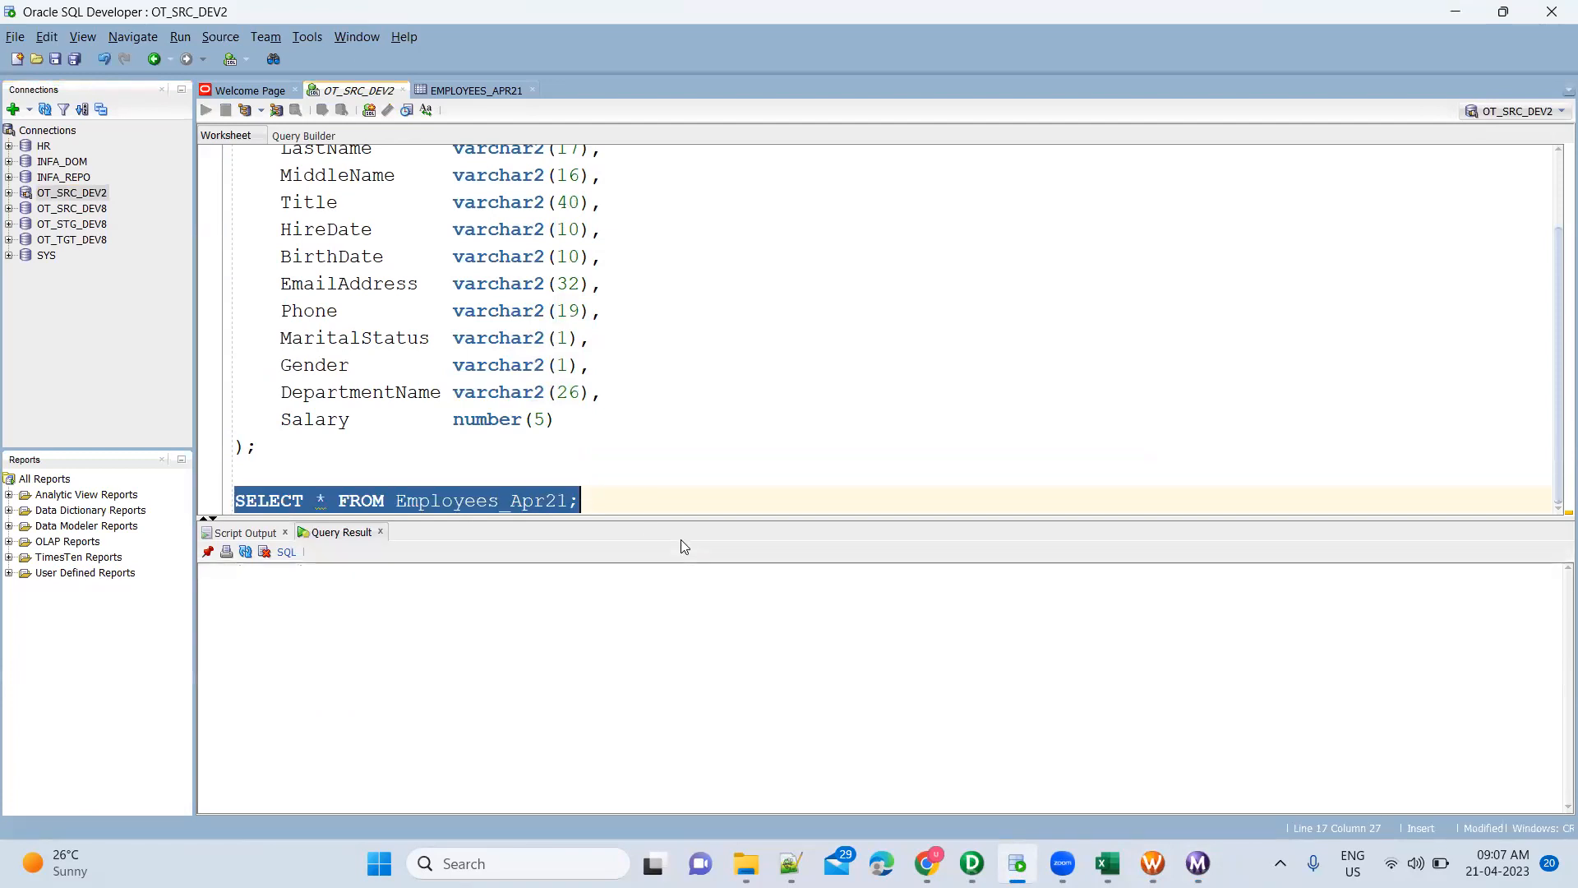
pyautogui.hotkey('ctrl', 'Return')
pyautogui.click(751, 707)
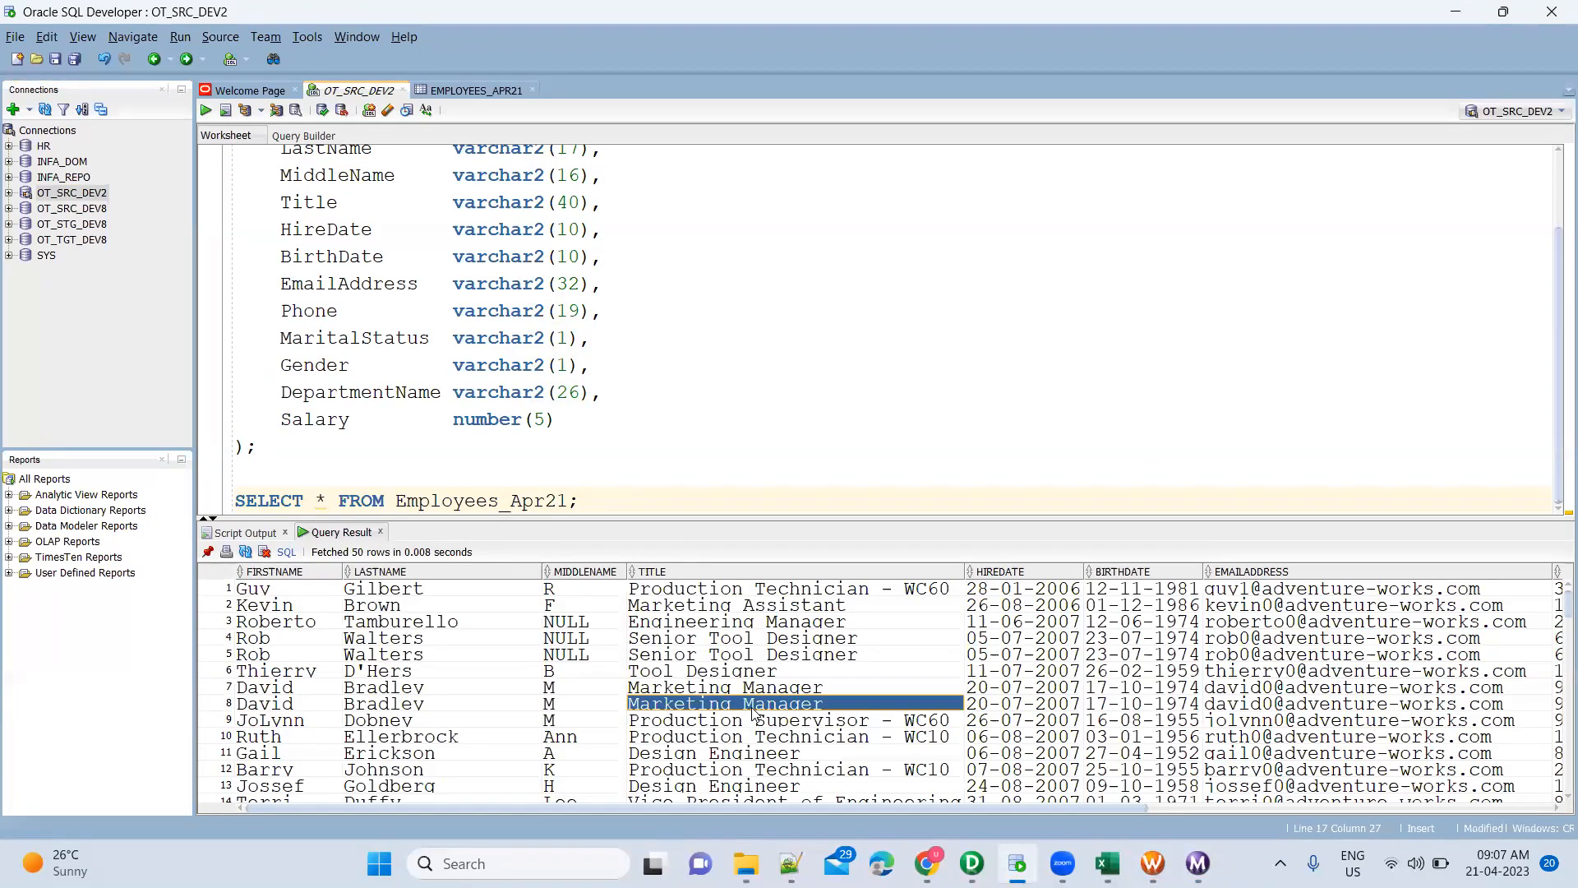
pyautogui.scroll(-20, 752, 712)
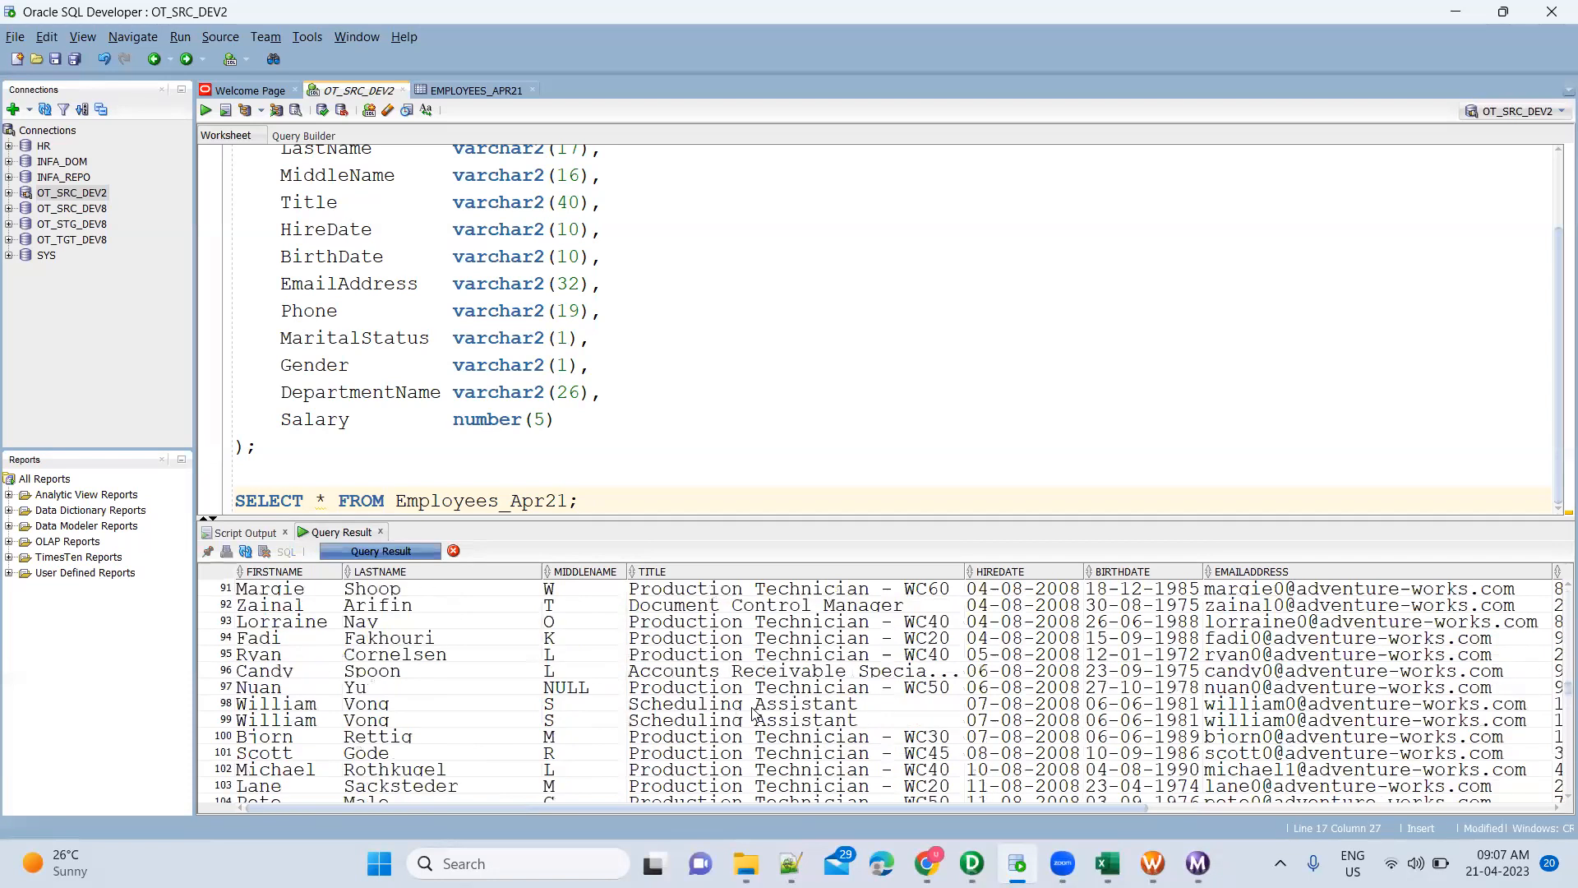
pyautogui.scroll(-20, 752, 711)
pyautogui.scroll(-20, 754, 714)
pyautogui.click(1314, 687)
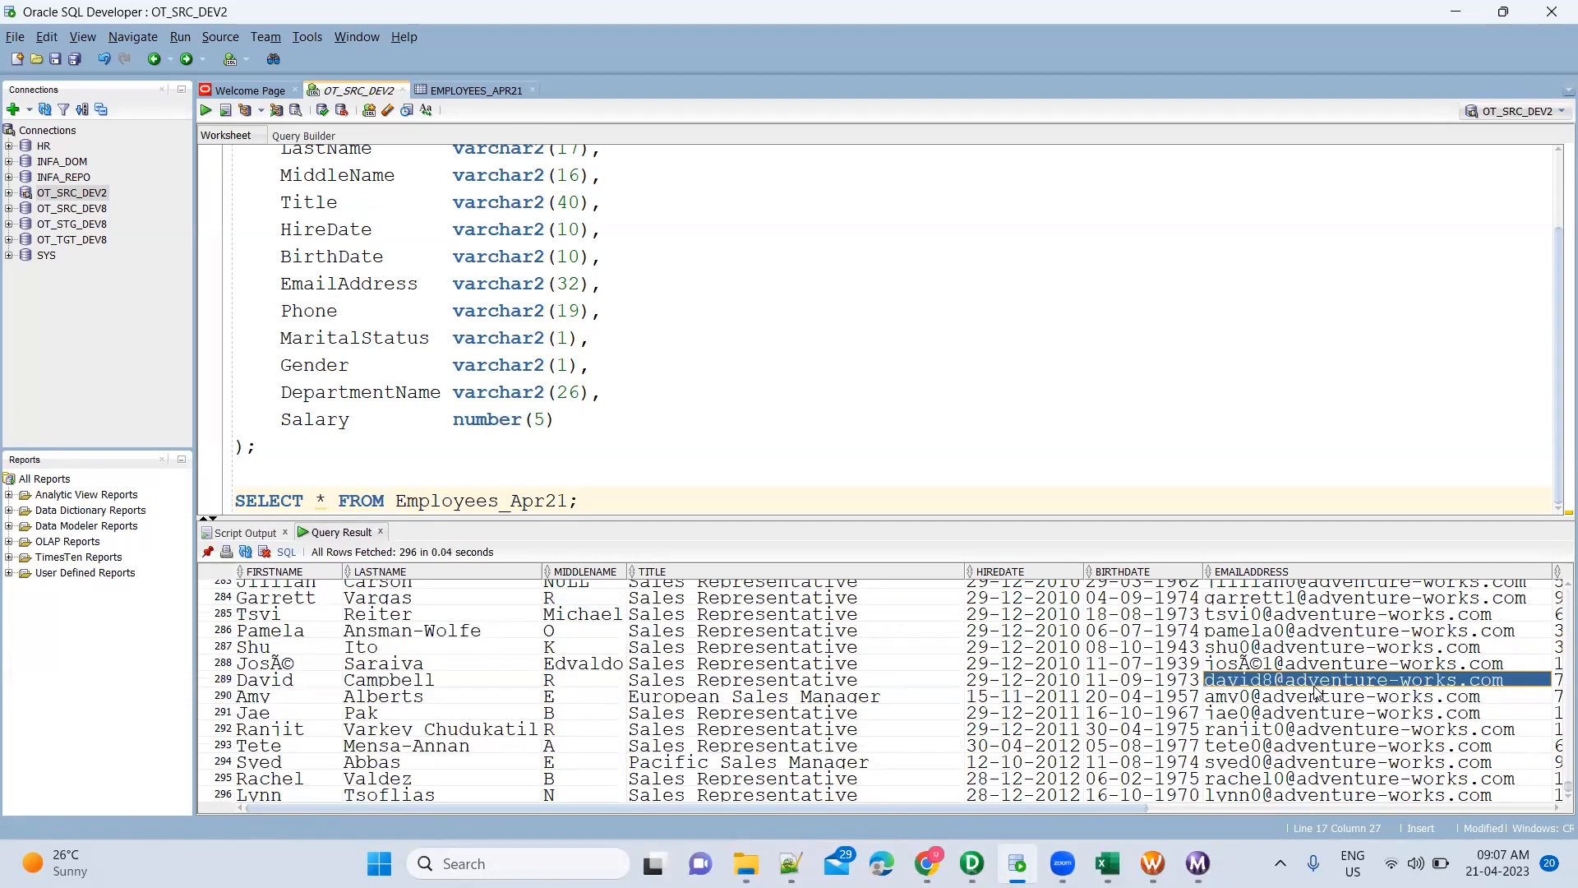
pyautogui.scroll(20, 1315, 693)
pyautogui.scroll(20, 1315, 693)
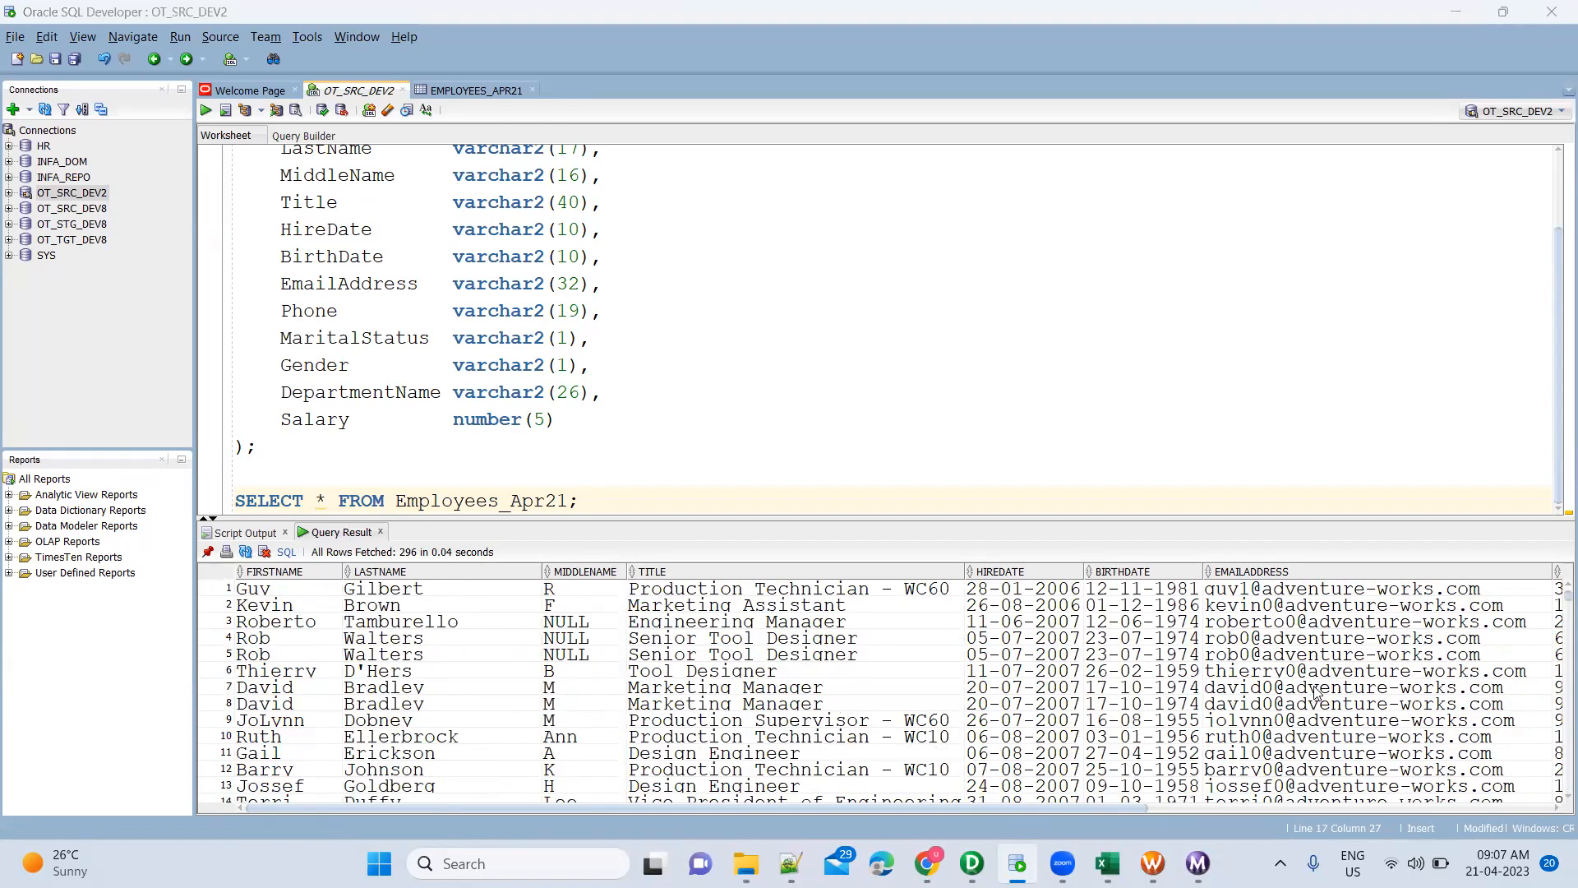
pyautogui.hotkey('alt', 'Tab')
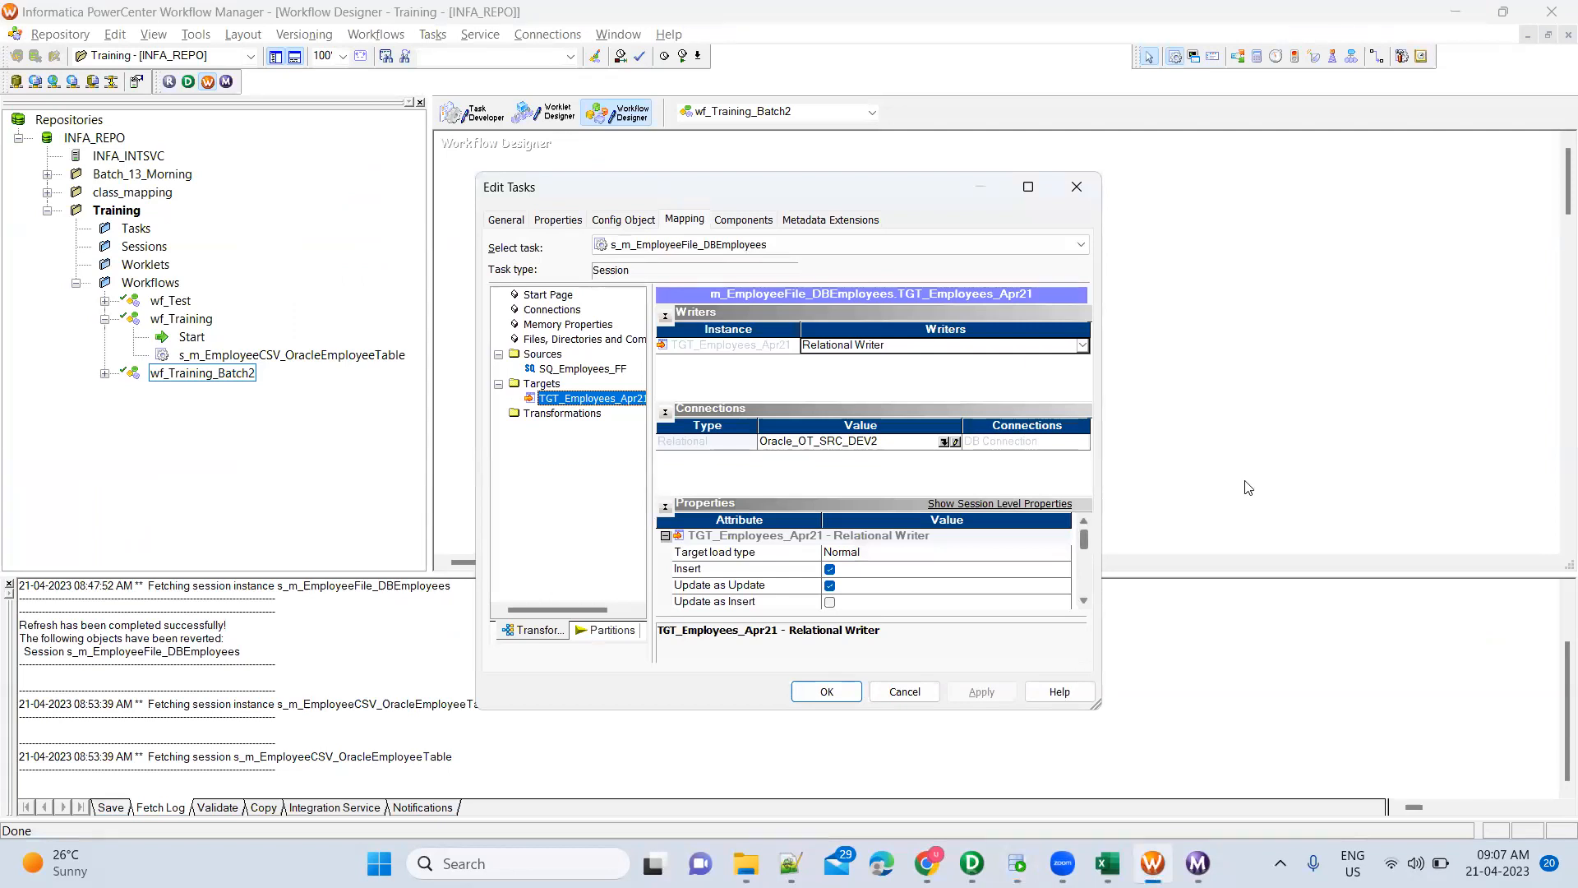
# Close the session's Edit Tasks window and switch to PowerCenter Designer
pyautogui.press('Escape')
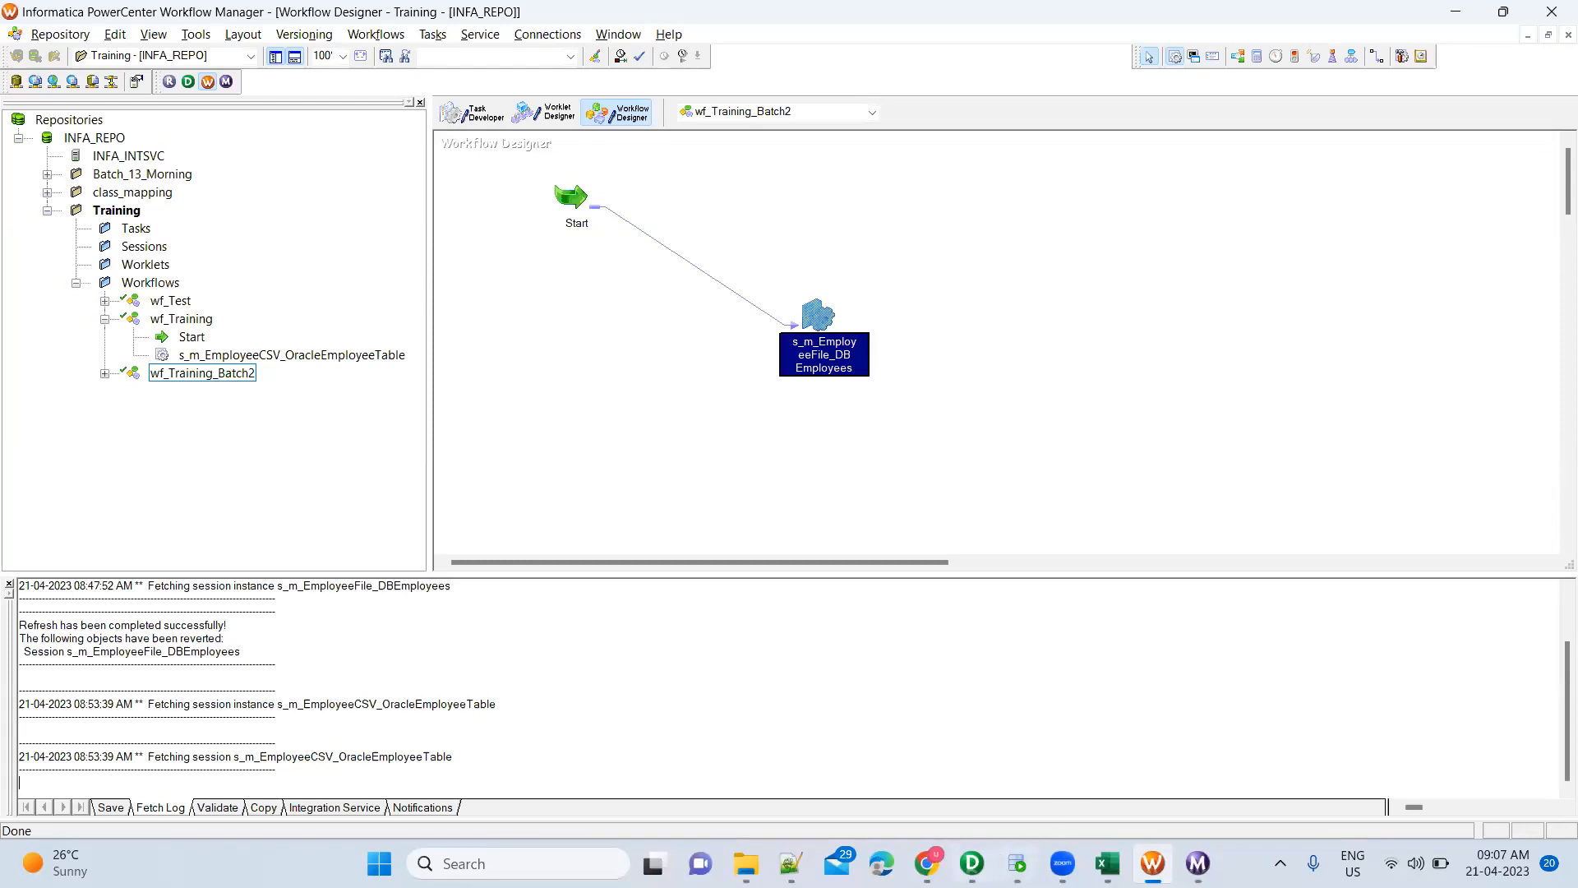
pyautogui.click(973, 863)
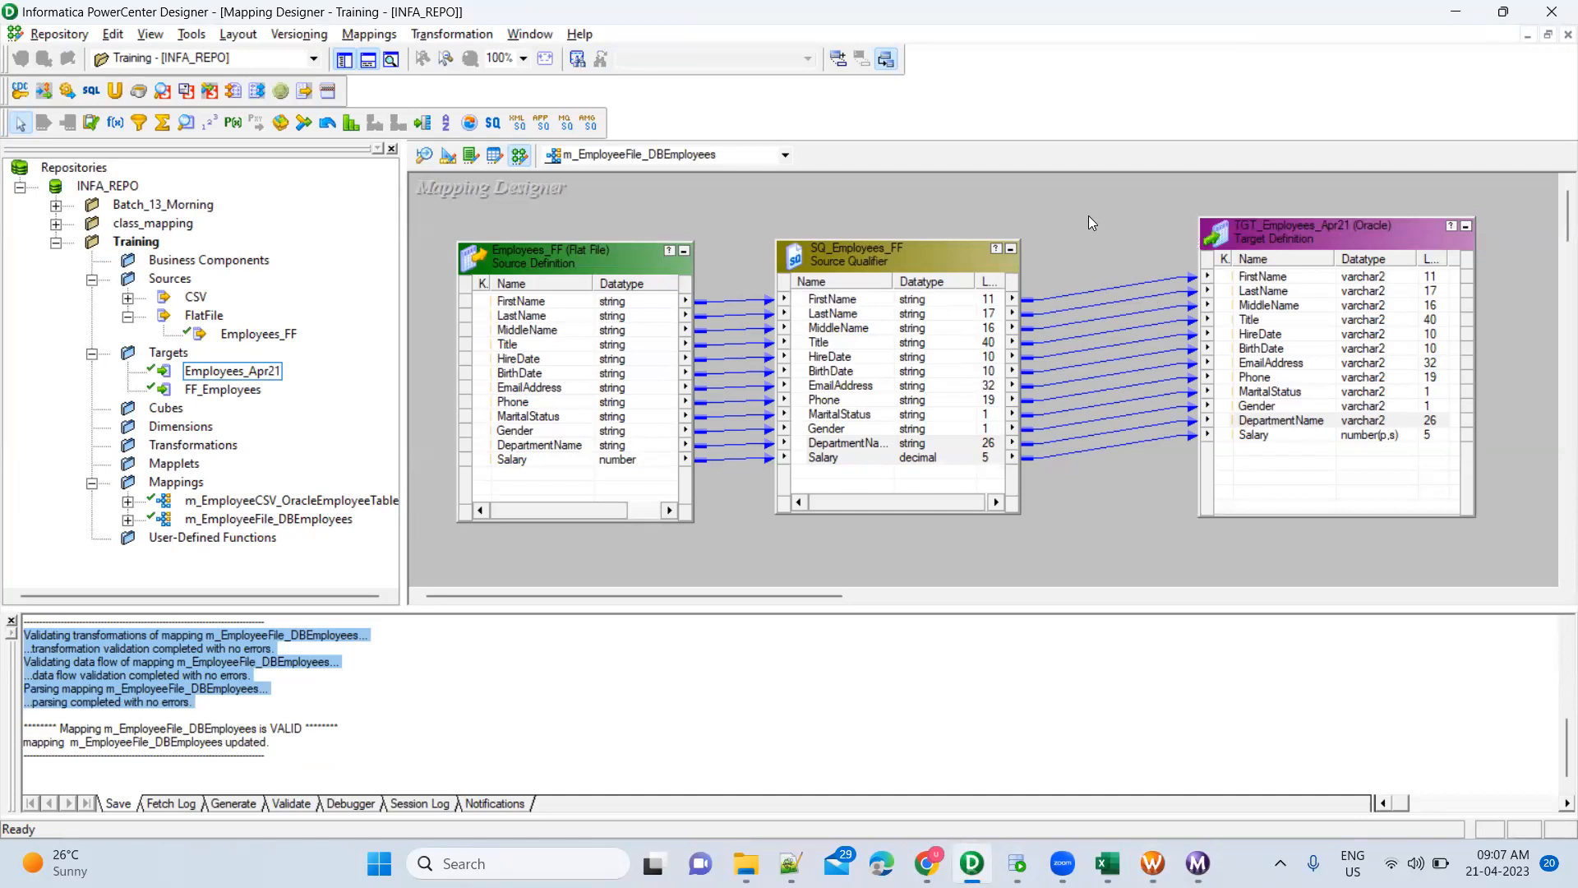
pyautogui.moveTo(1090, 221); pyautogui.dragTo(1105, 520)
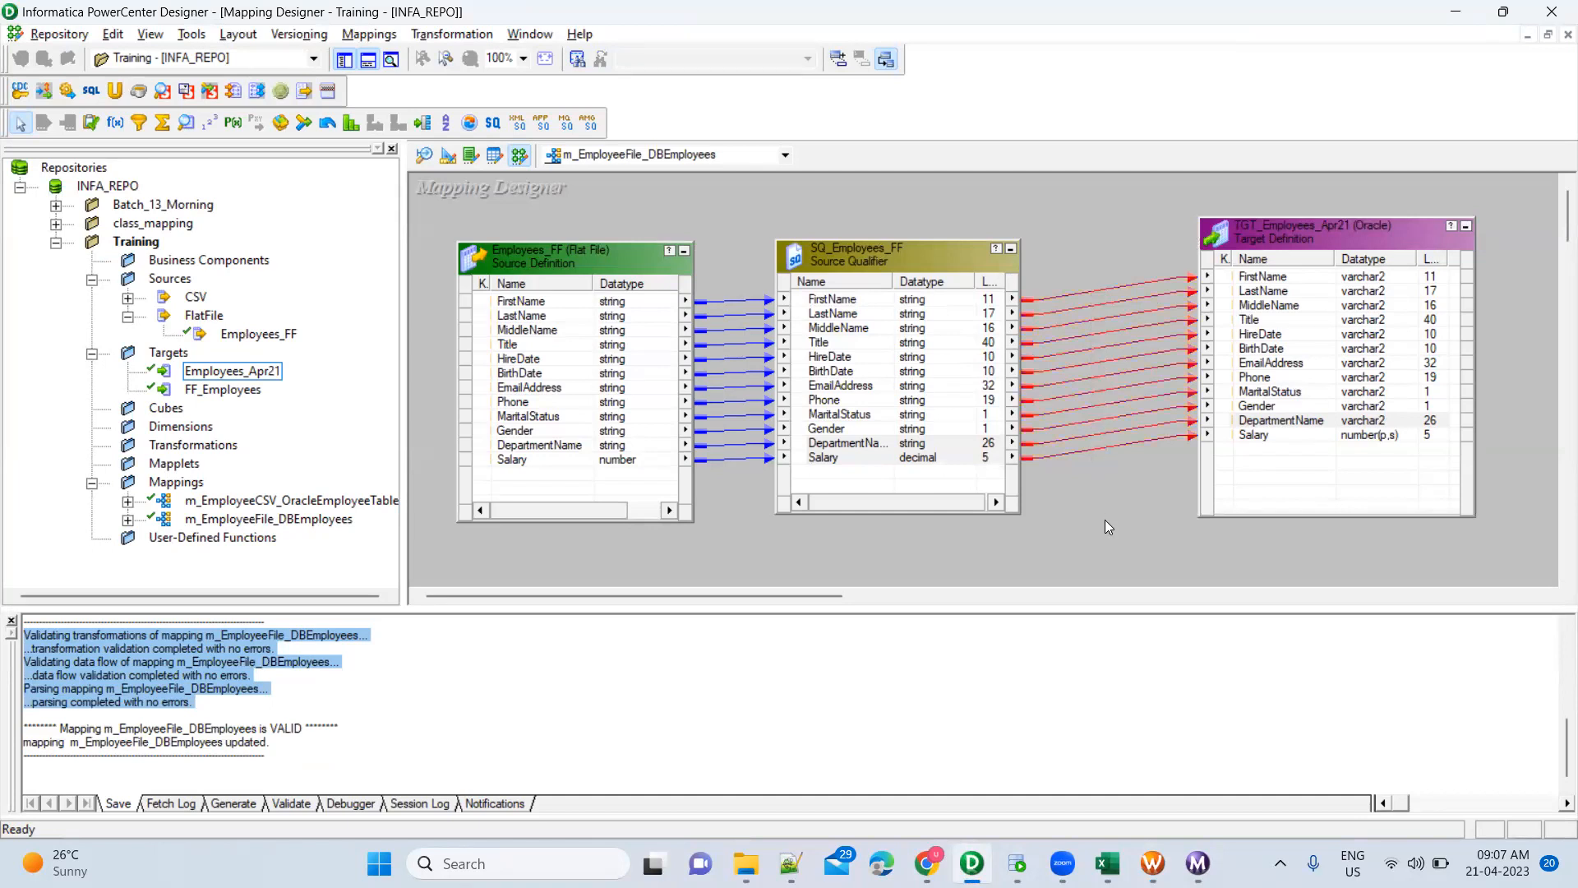
pyautogui.moveTo(1070, 209); pyautogui.dragTo(1162, 558)
pyautogui.click(743, 245)
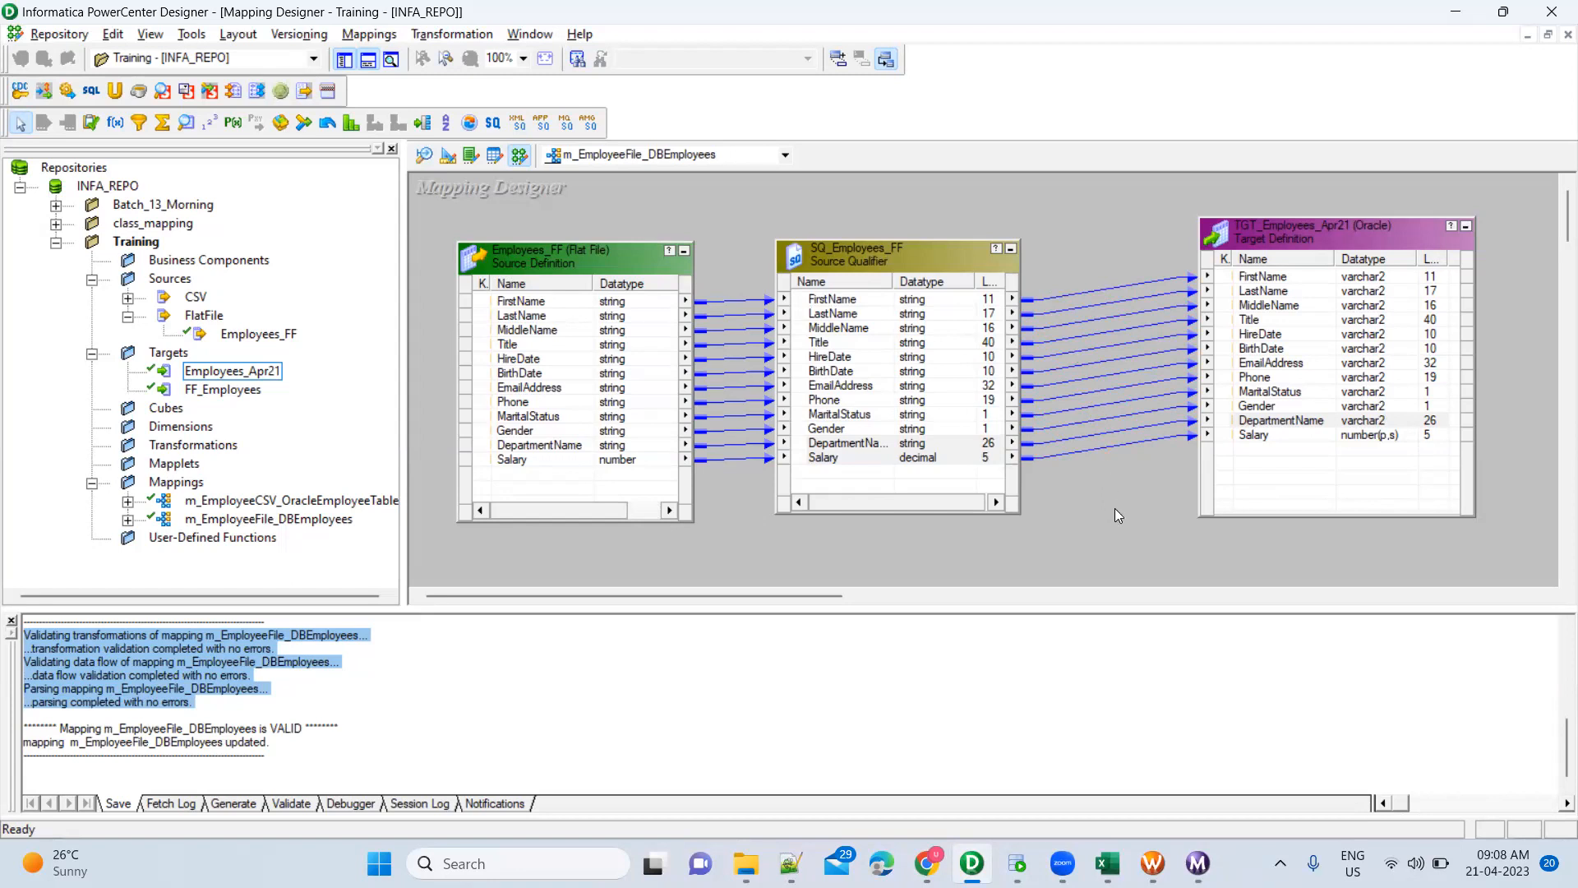
# Check Workflow Monitor shows 296 rows applied to the target, then return to SQL Developer
pyautogui.moveTo(1153, 863)
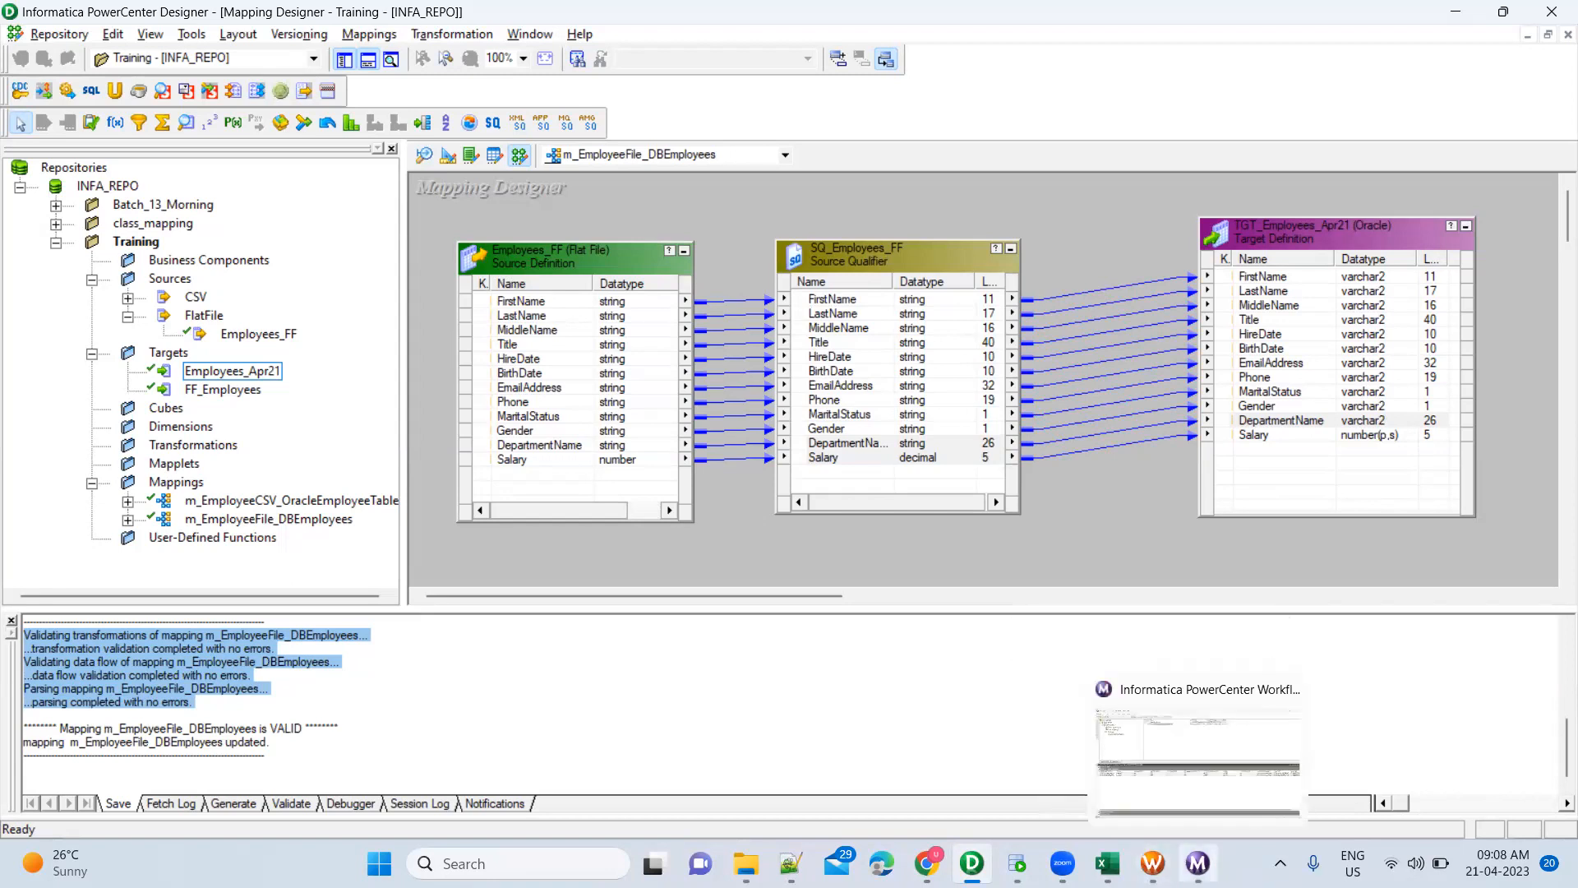
pyautogui.click(1197, 863)
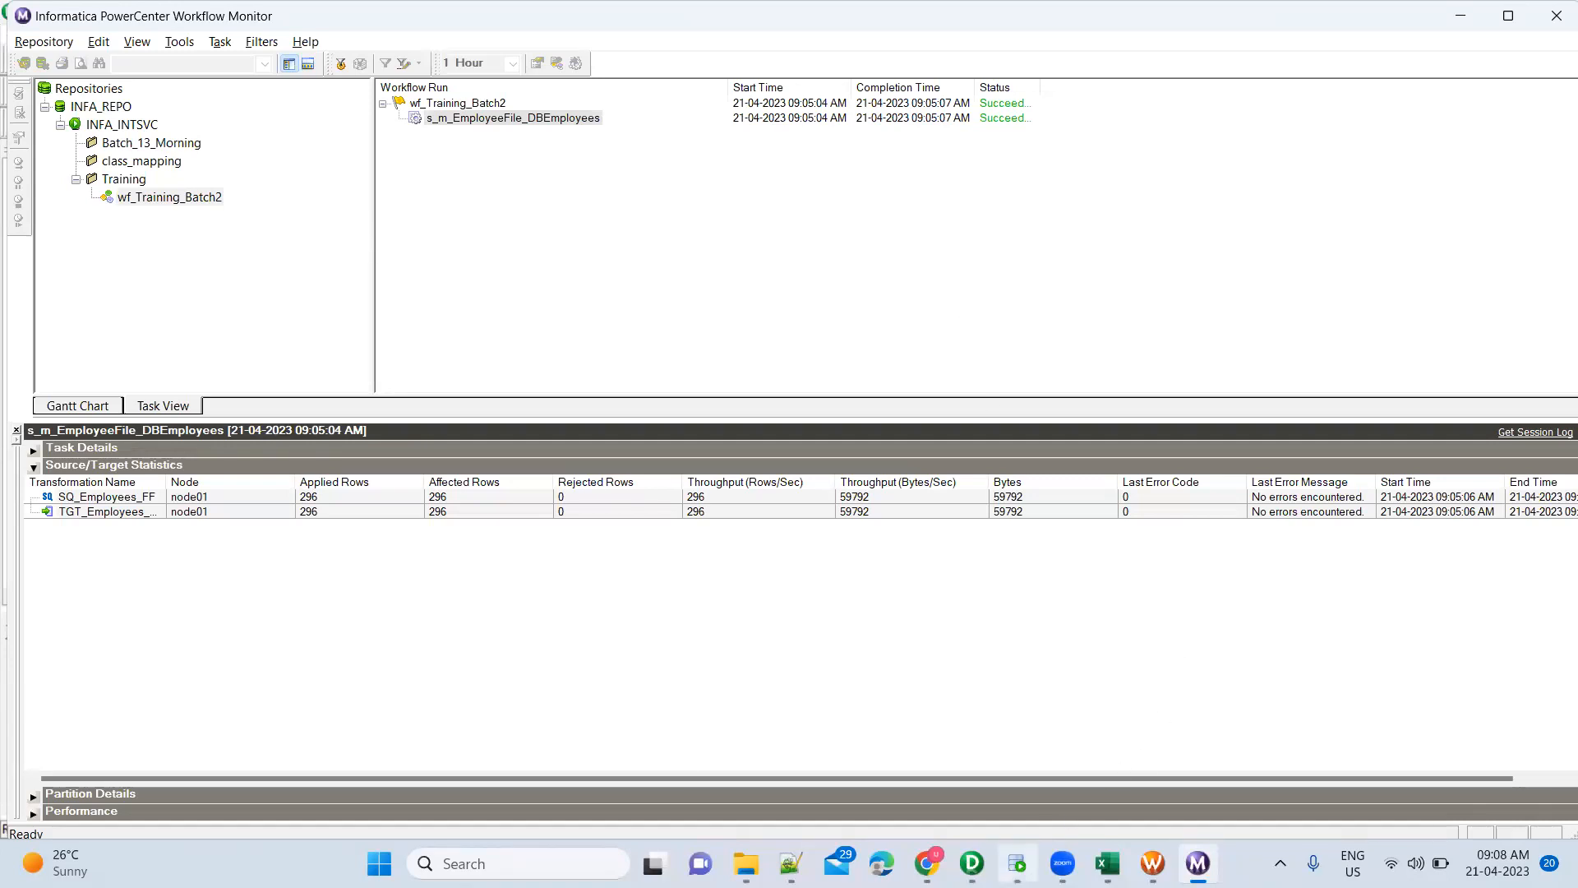
pyautogui.click(1017, 863)
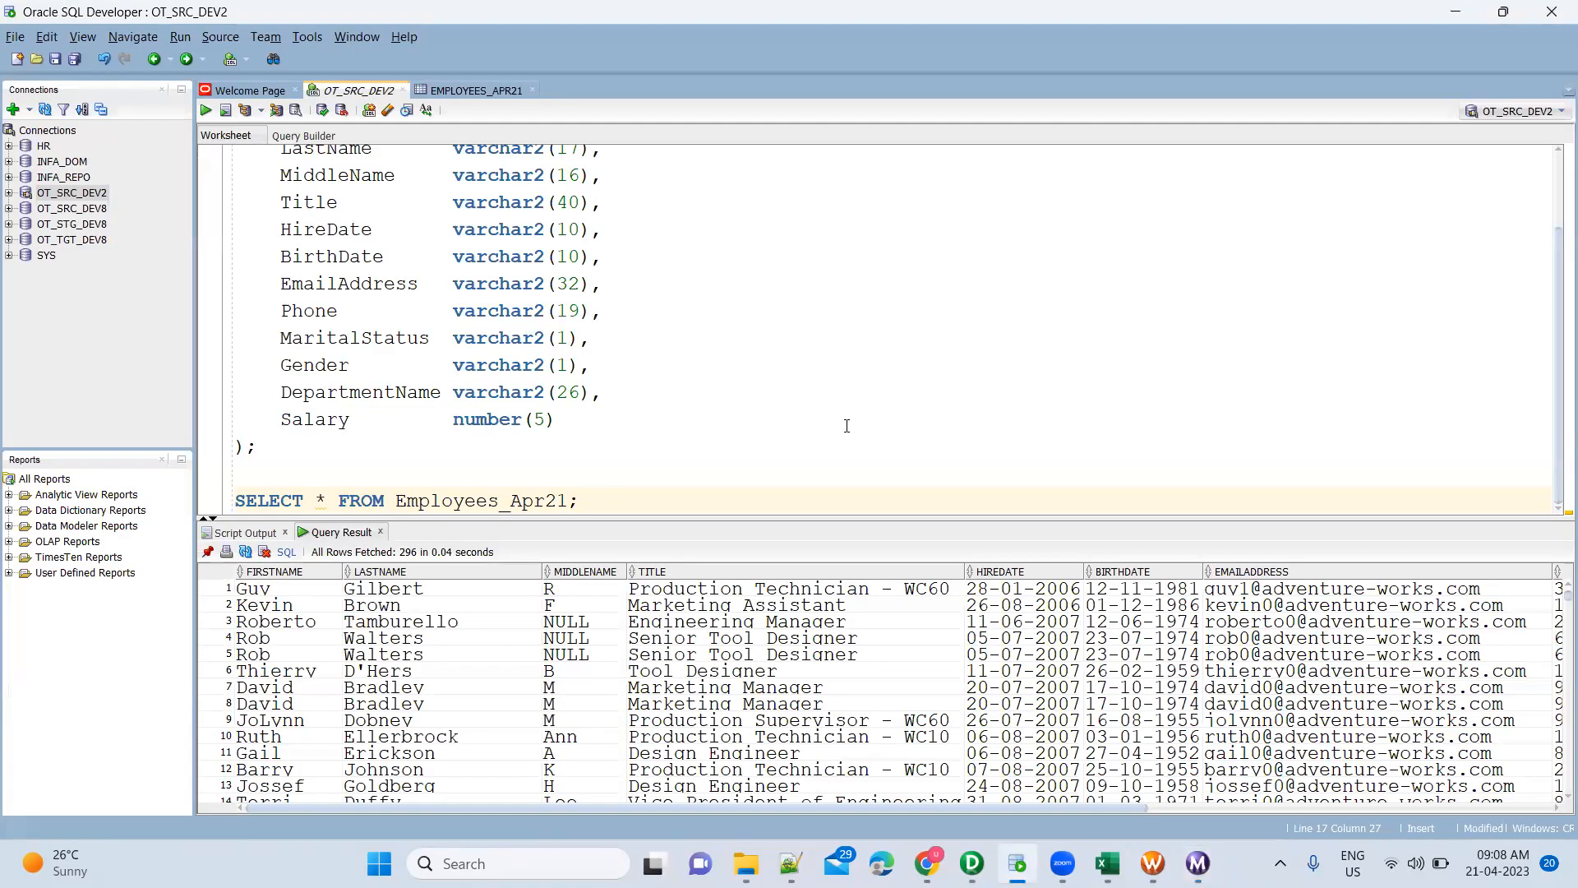
# Check the 296 rows fetched from Employees_Apr21, then return to PowerCenter Designer
pyautogui.click(558, 496)
pyautogui.click(973, 864)
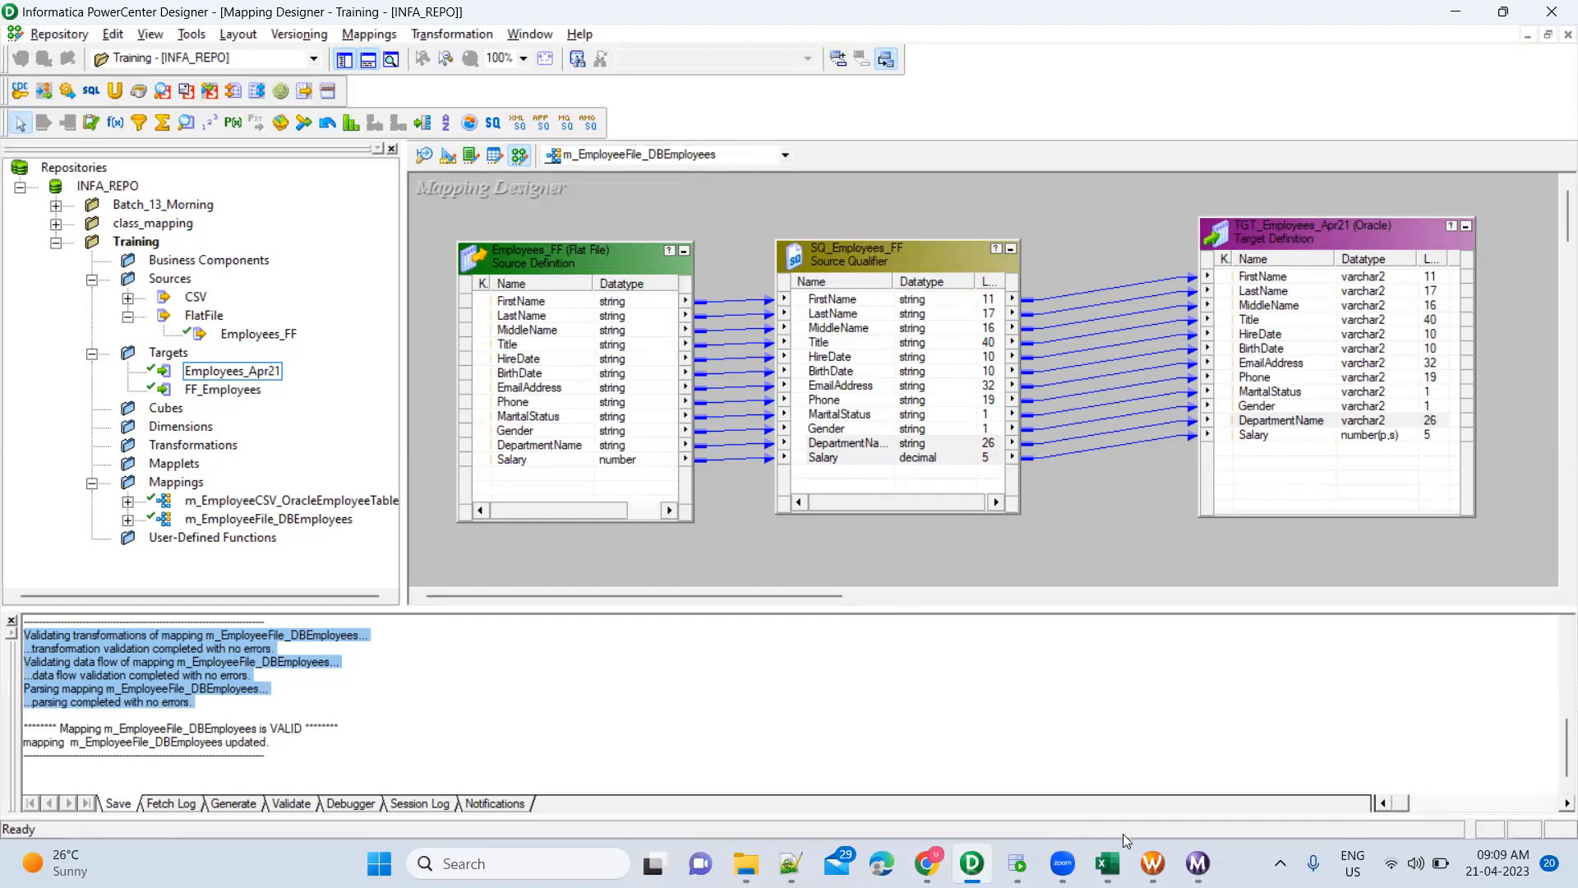
# Cycle from Designer through Workflow Manager to bring Oracle SQL Developer to the front
pyautogui.hotkey('alt', 'Tab')
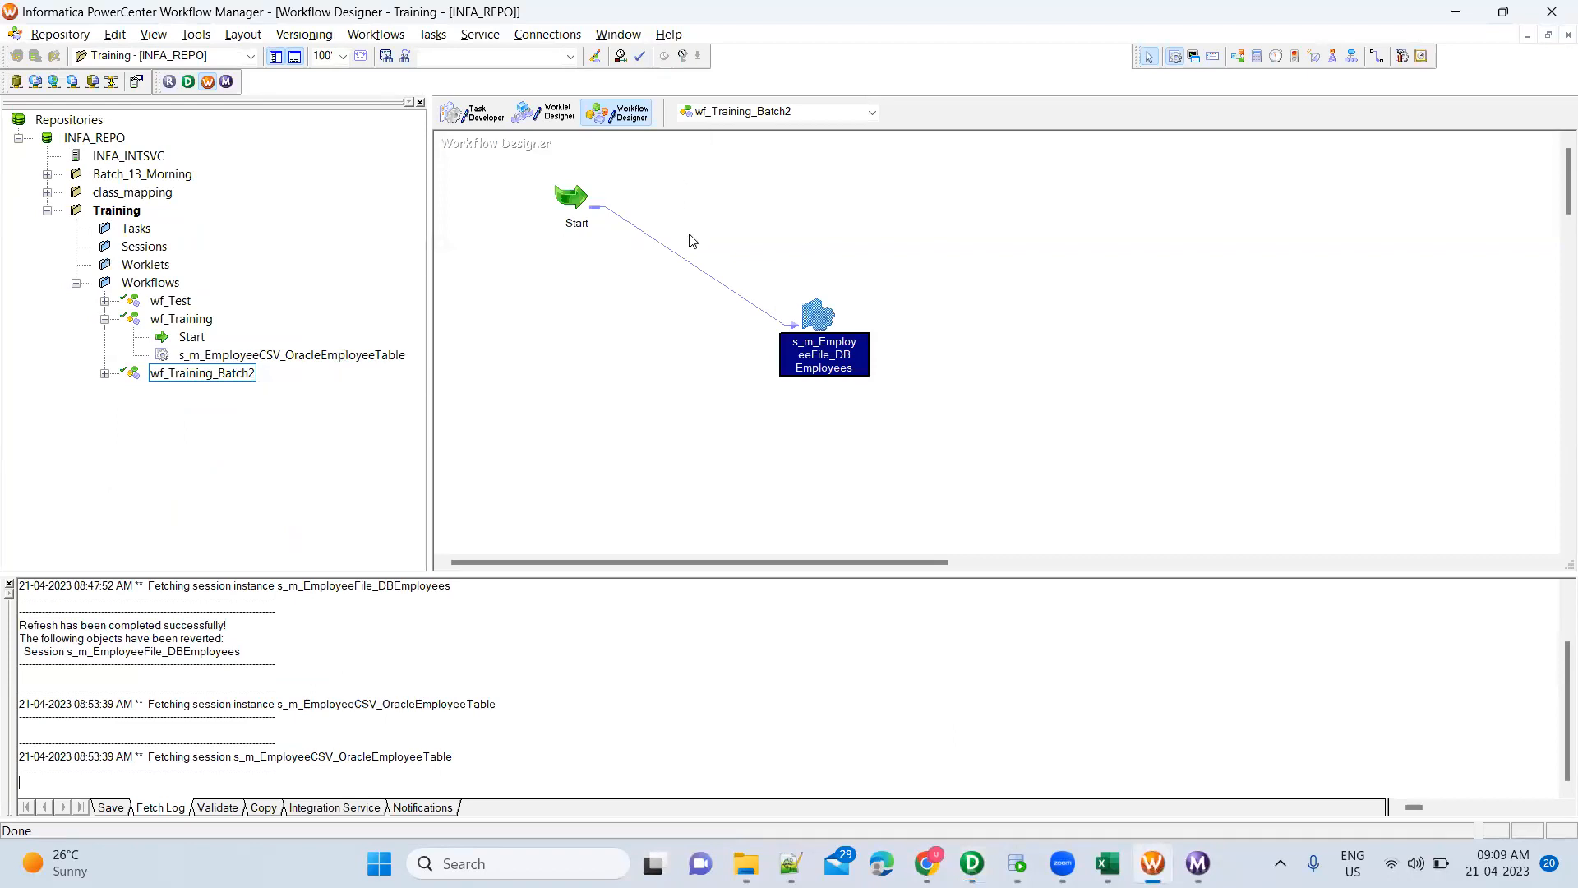
pyautogui.hotkey('alt', 'Tab')
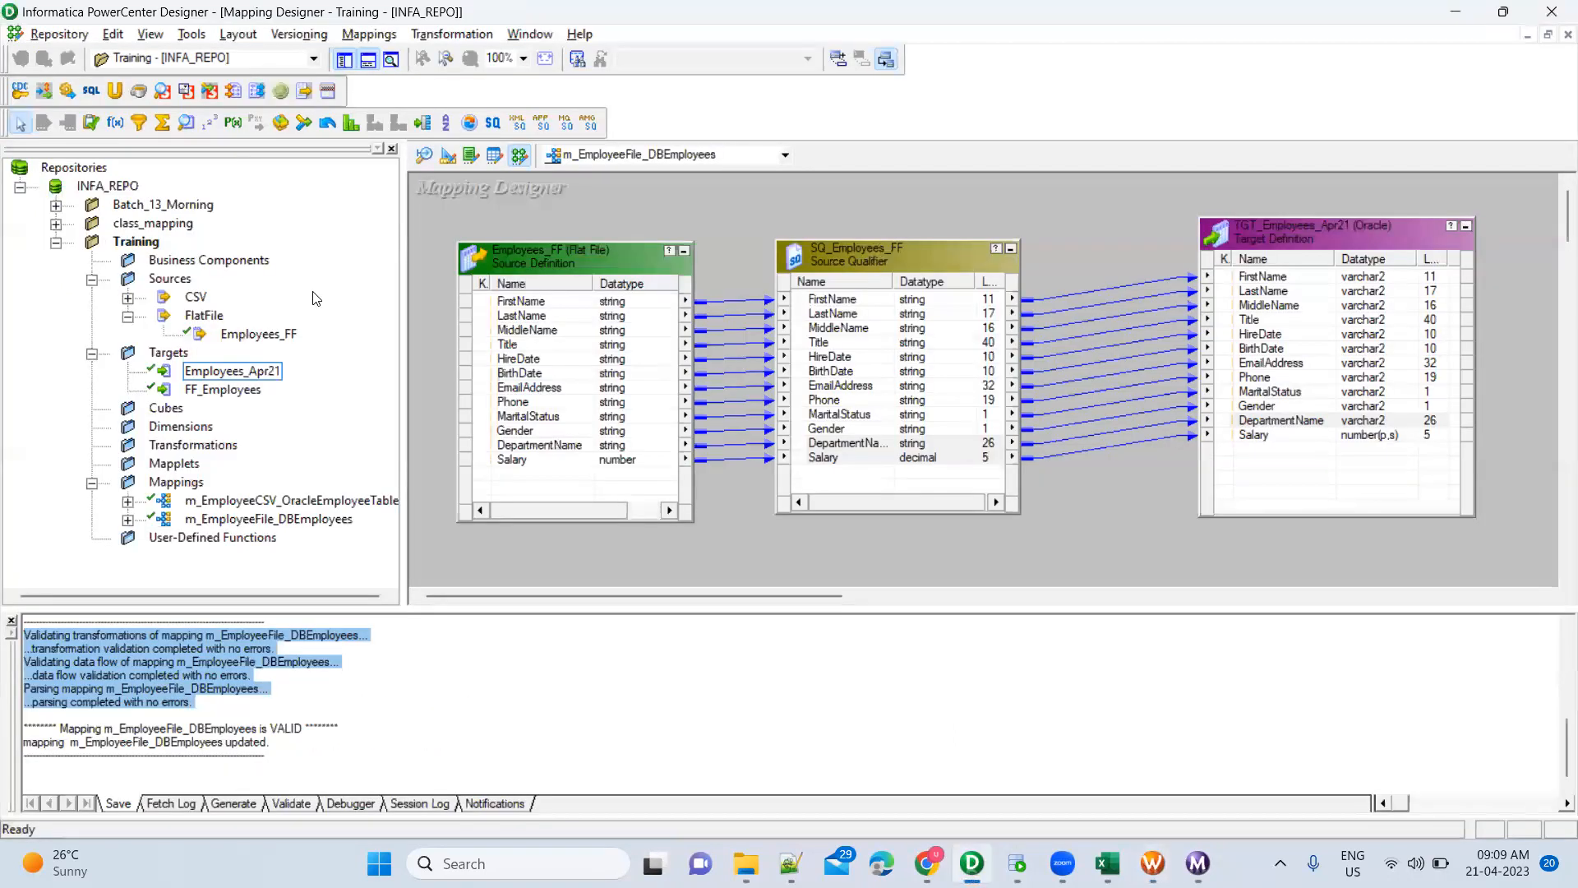
pyautogui.hotkey('alt', 'Tab')
pyautogui.press('Tab')
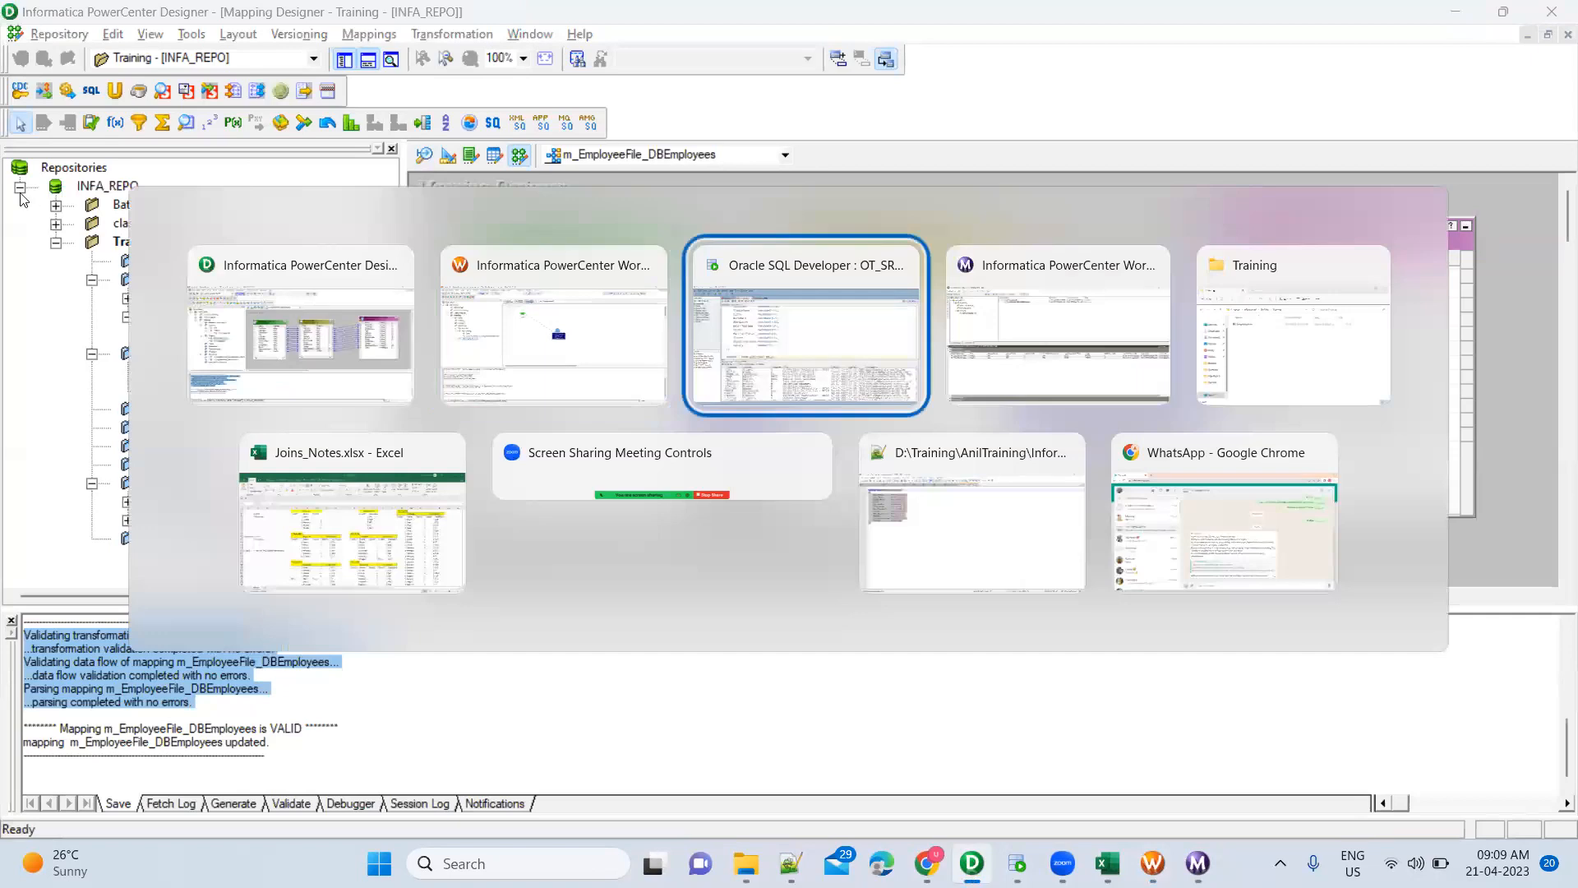
pyautogui.hotkey('alt', 'Tab')
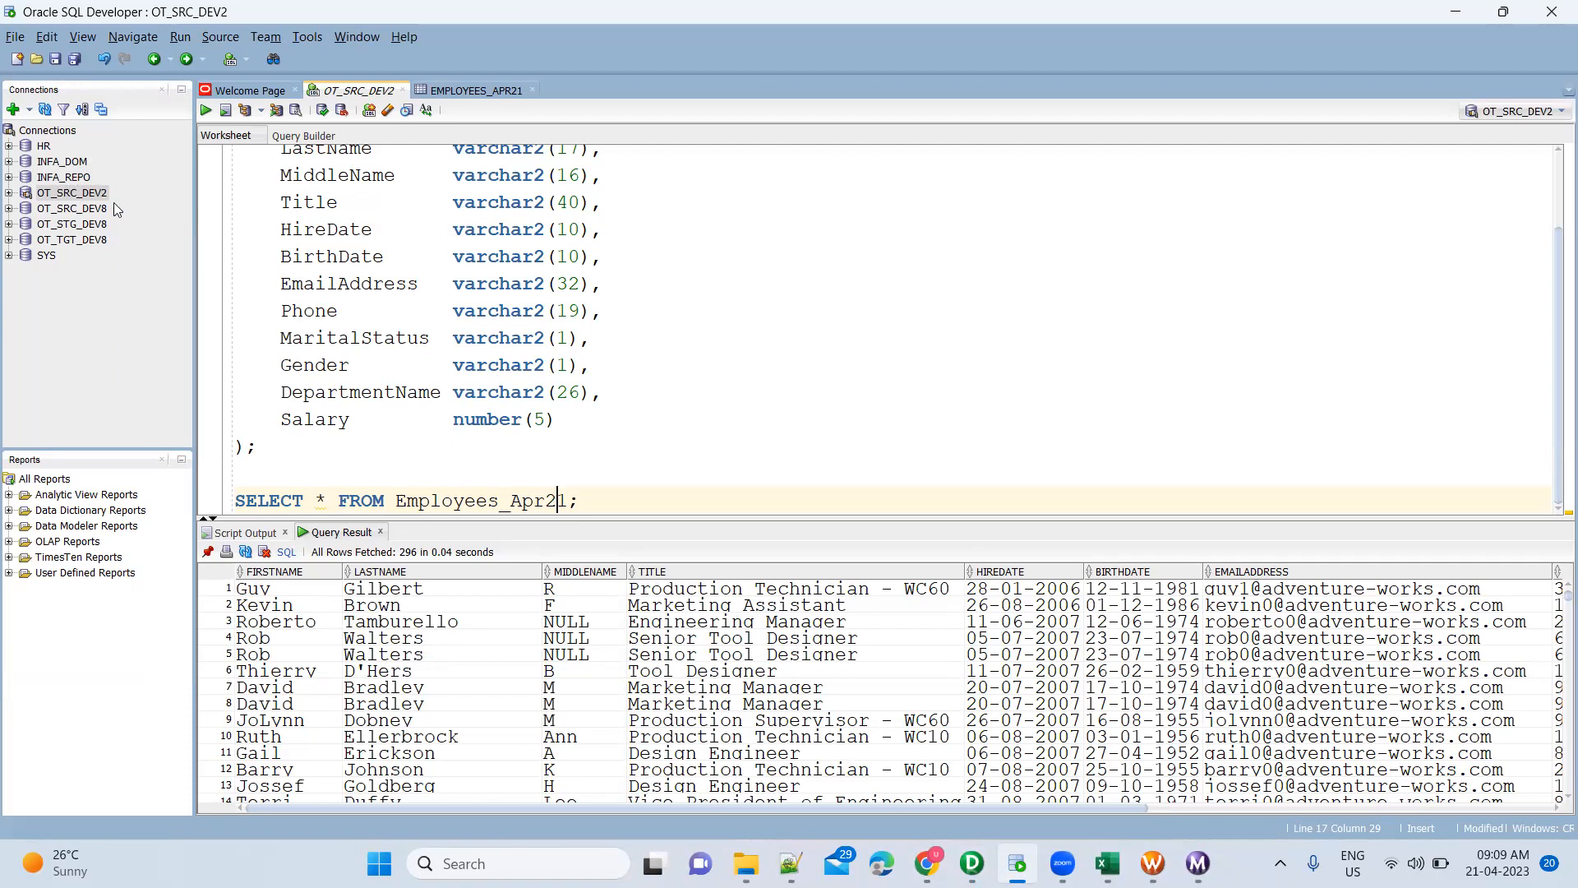
# Expand the SYS connection and start a new user from Other Users
pyautogui.click(10, 256)
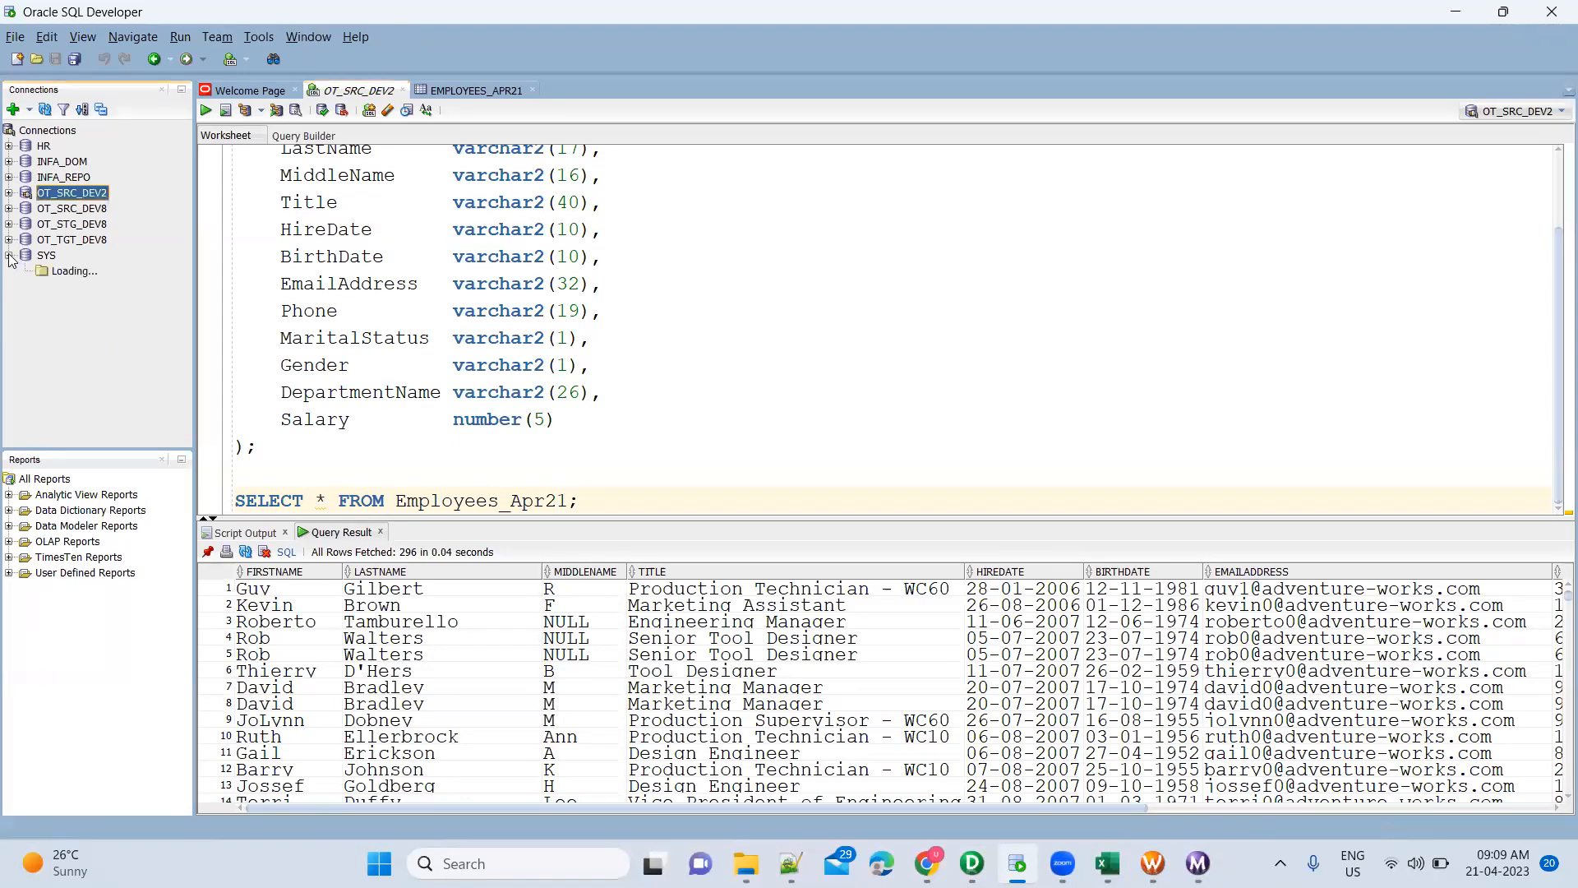
pyautogui.scroll(-5, 102, 338)
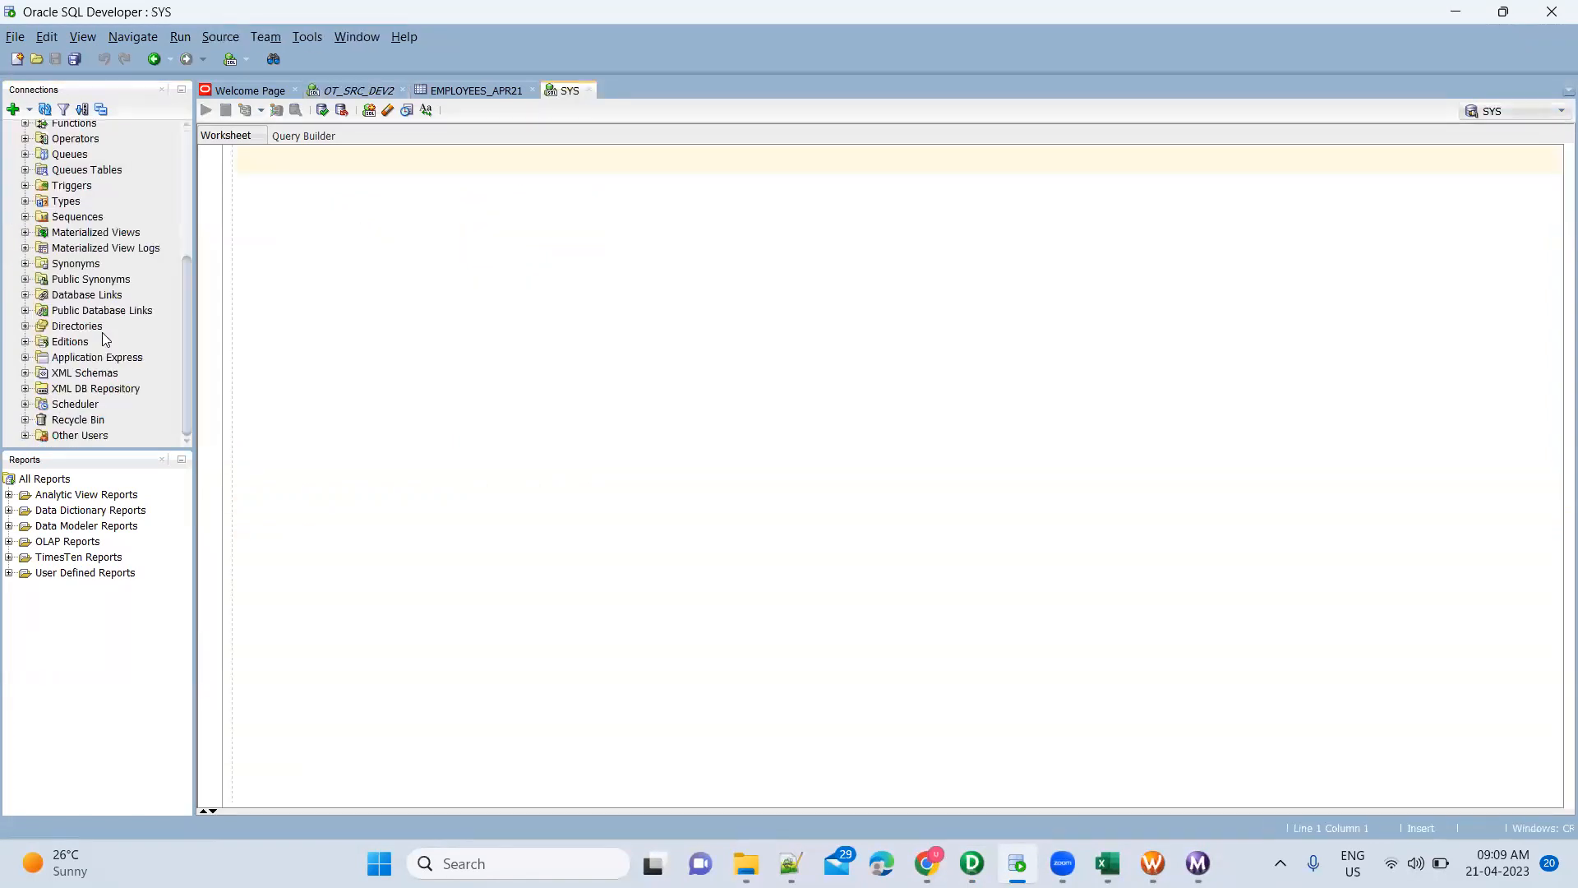
pyautogui.rightClick(93, 437)
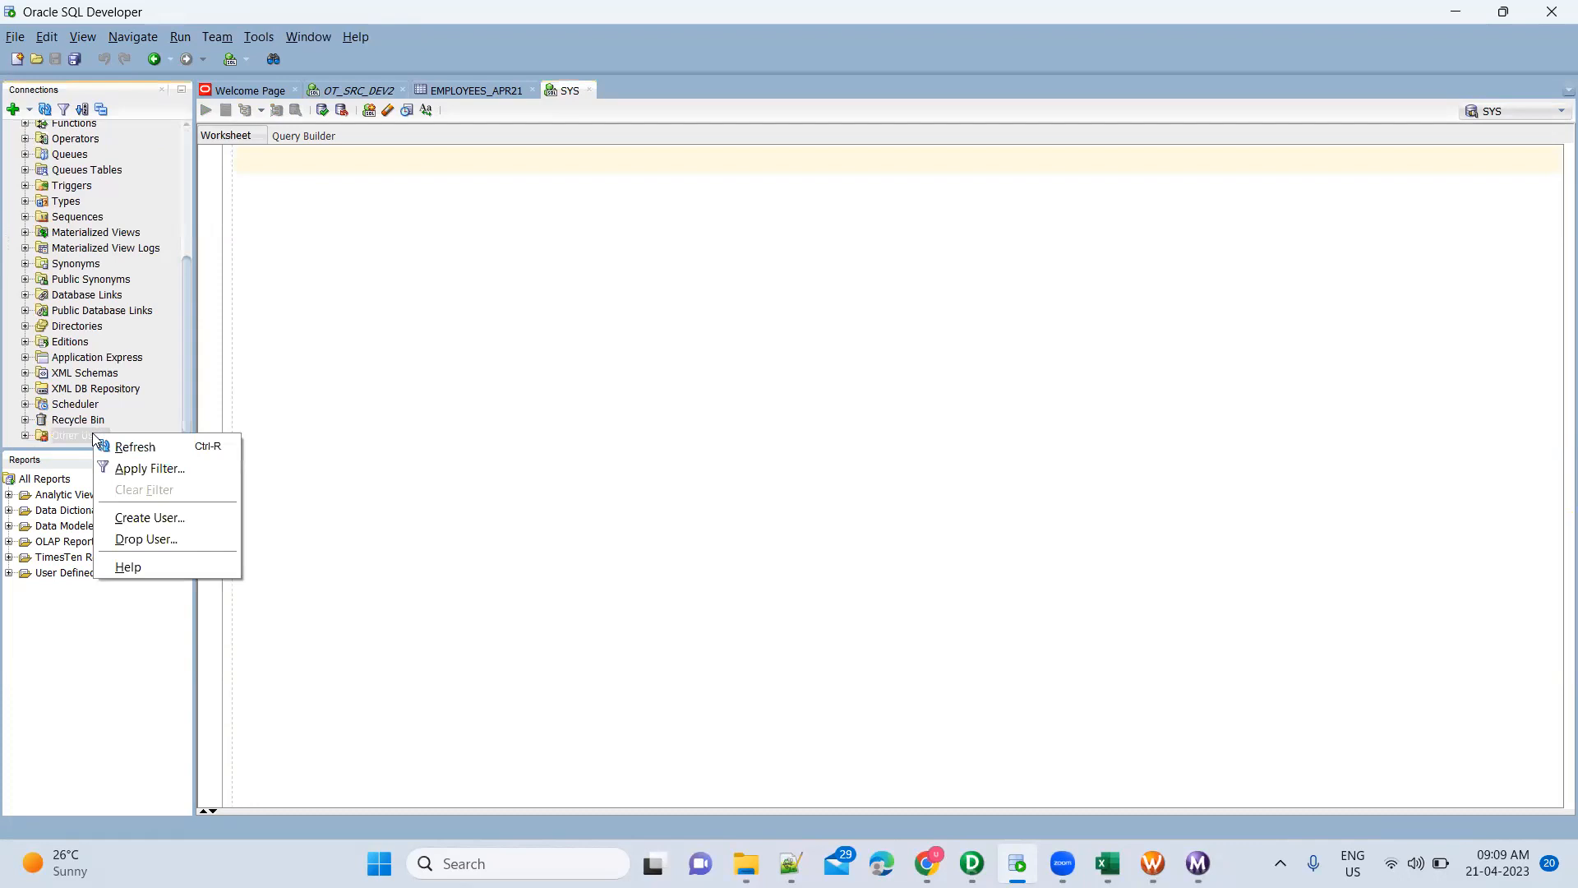
pyautogui.click(150, 518)
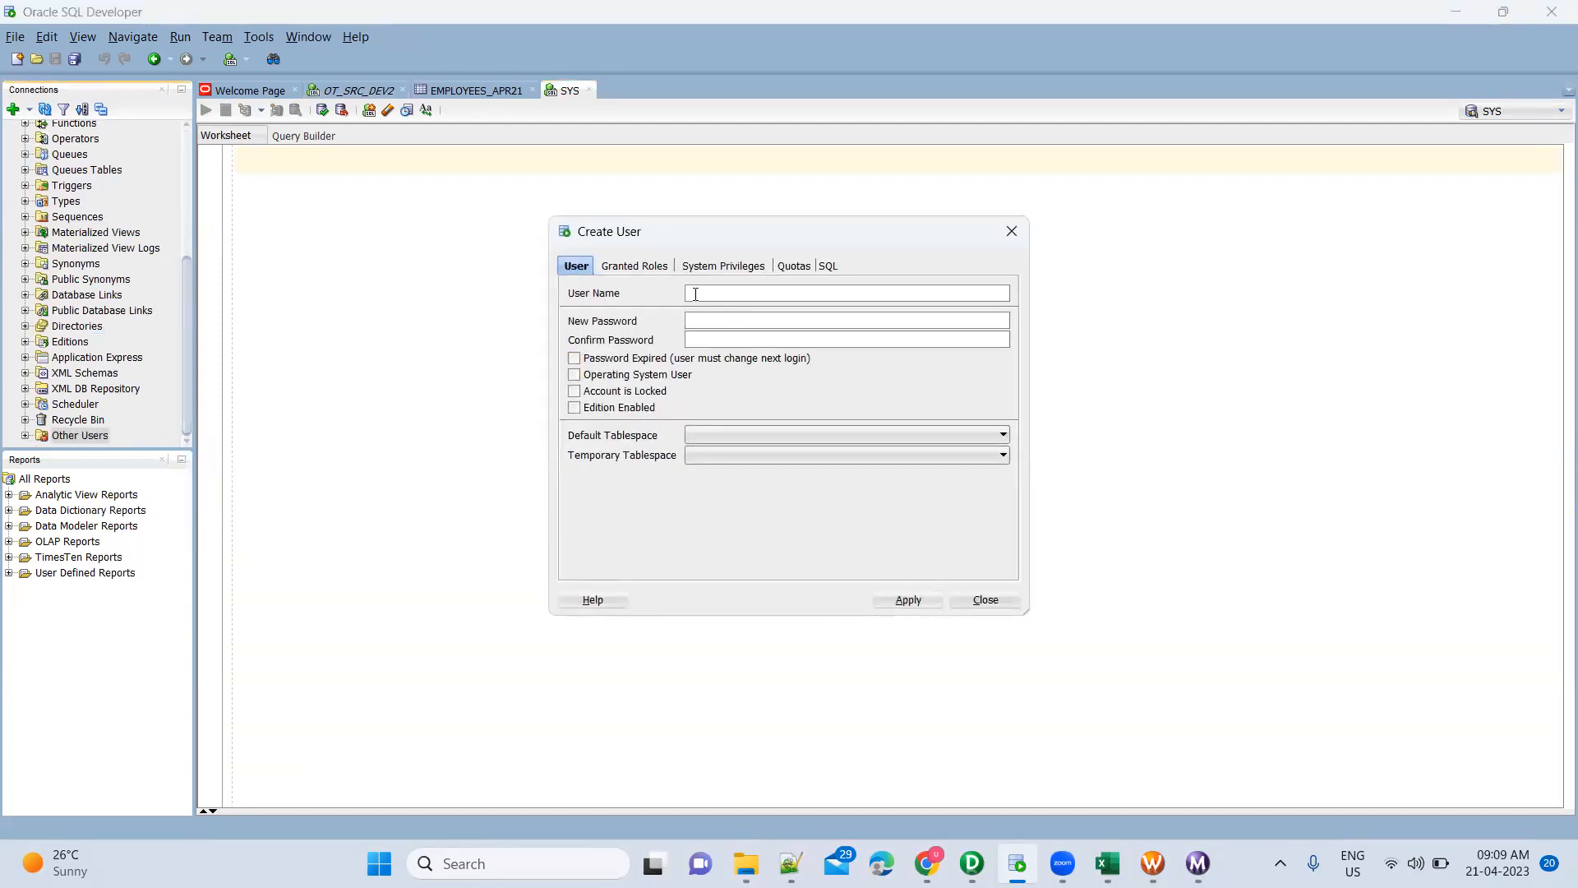
# Look over the default and temporary tablespace lists, leaving both unchanged
pyautogui.click(727, 434)
pyautogui.click(638, 506)
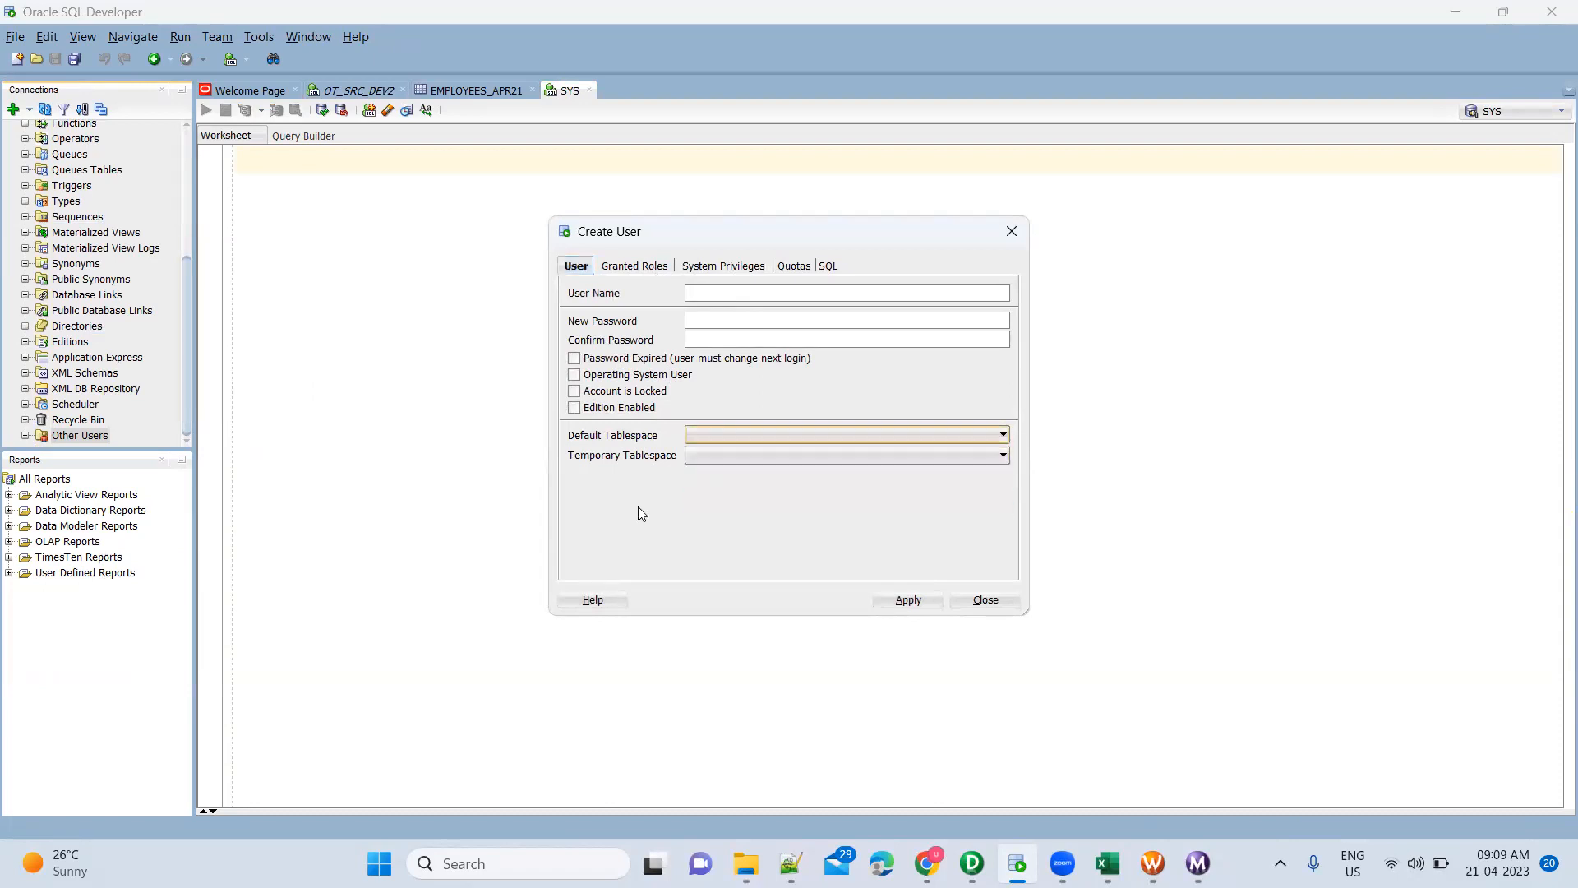
pyautogui.click(725, 455)
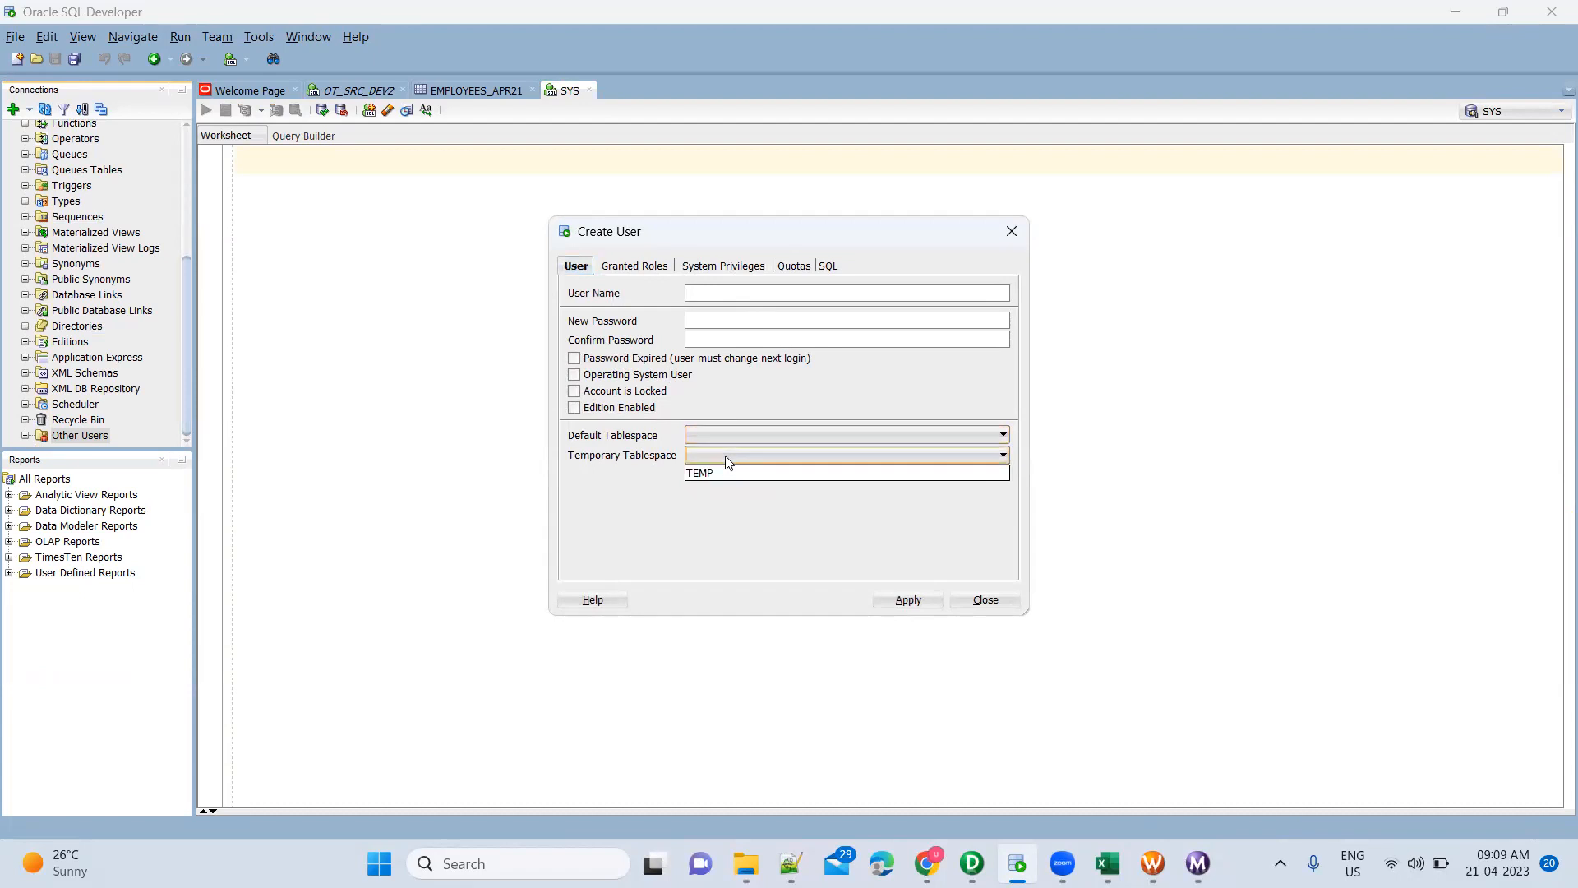
pyautogui.click(626, 501)
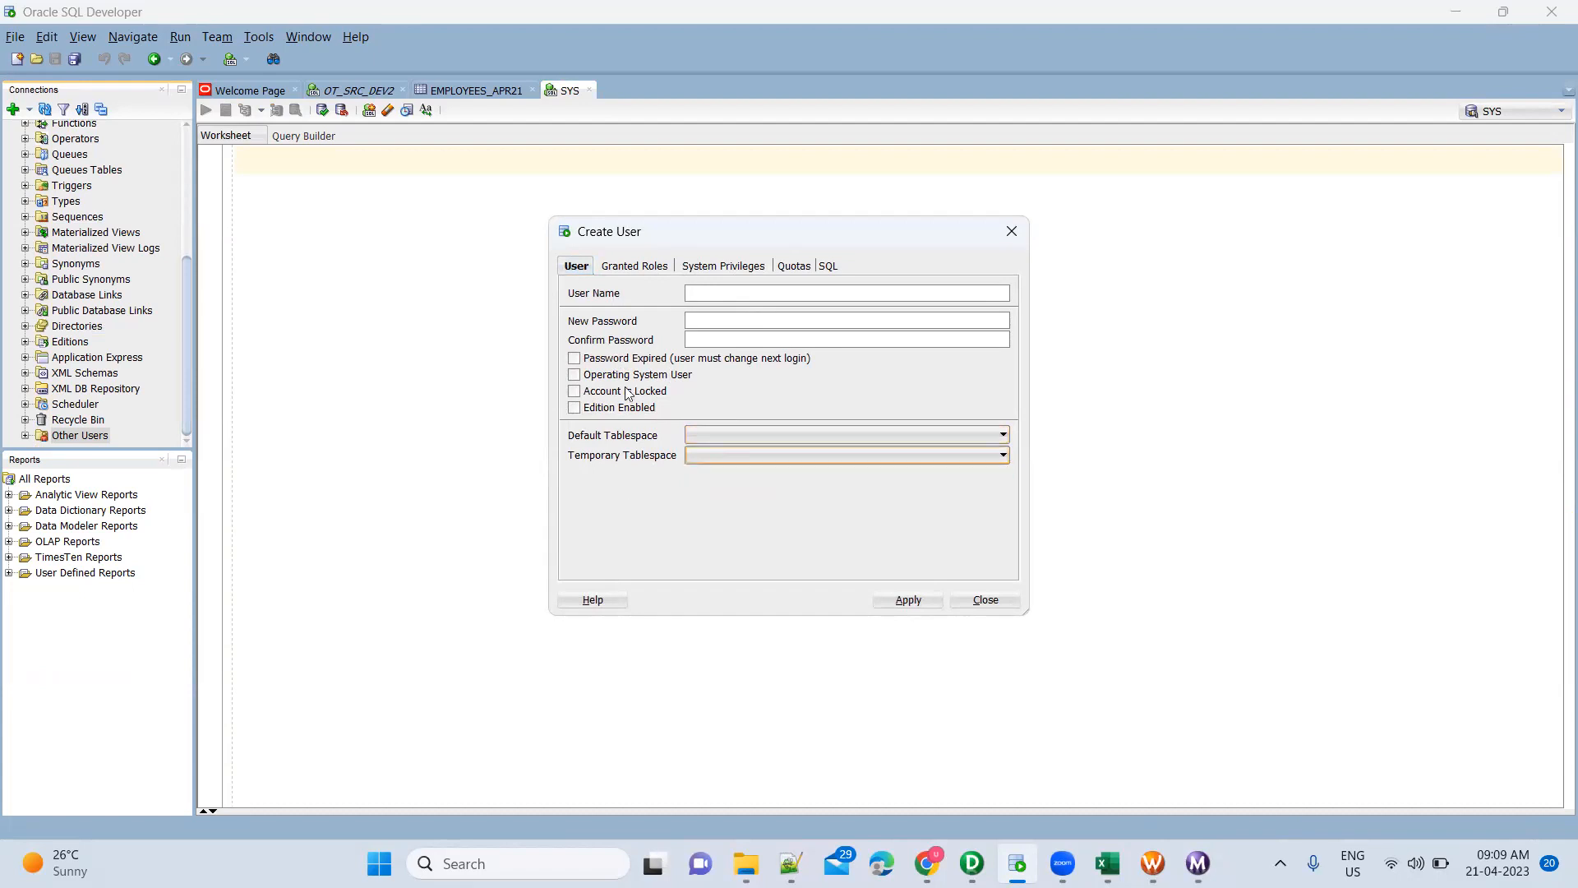
# Browse the Granted Roles and System Privileges lists, then close the form without creating a user
pyautogui.click(649, 274)
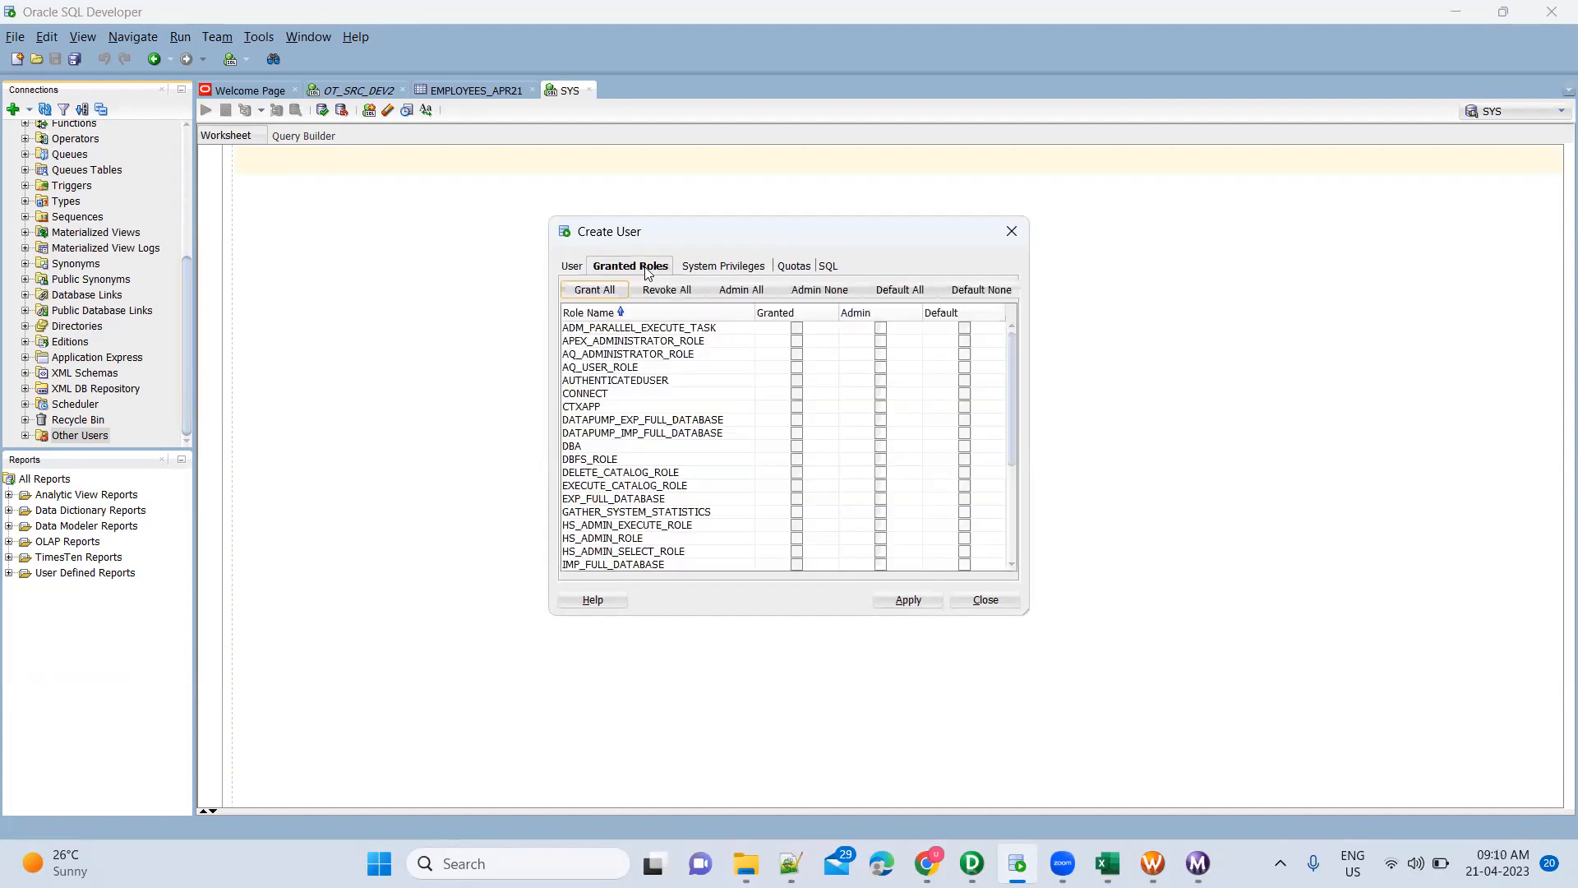
pyautogui.click(716, 274)
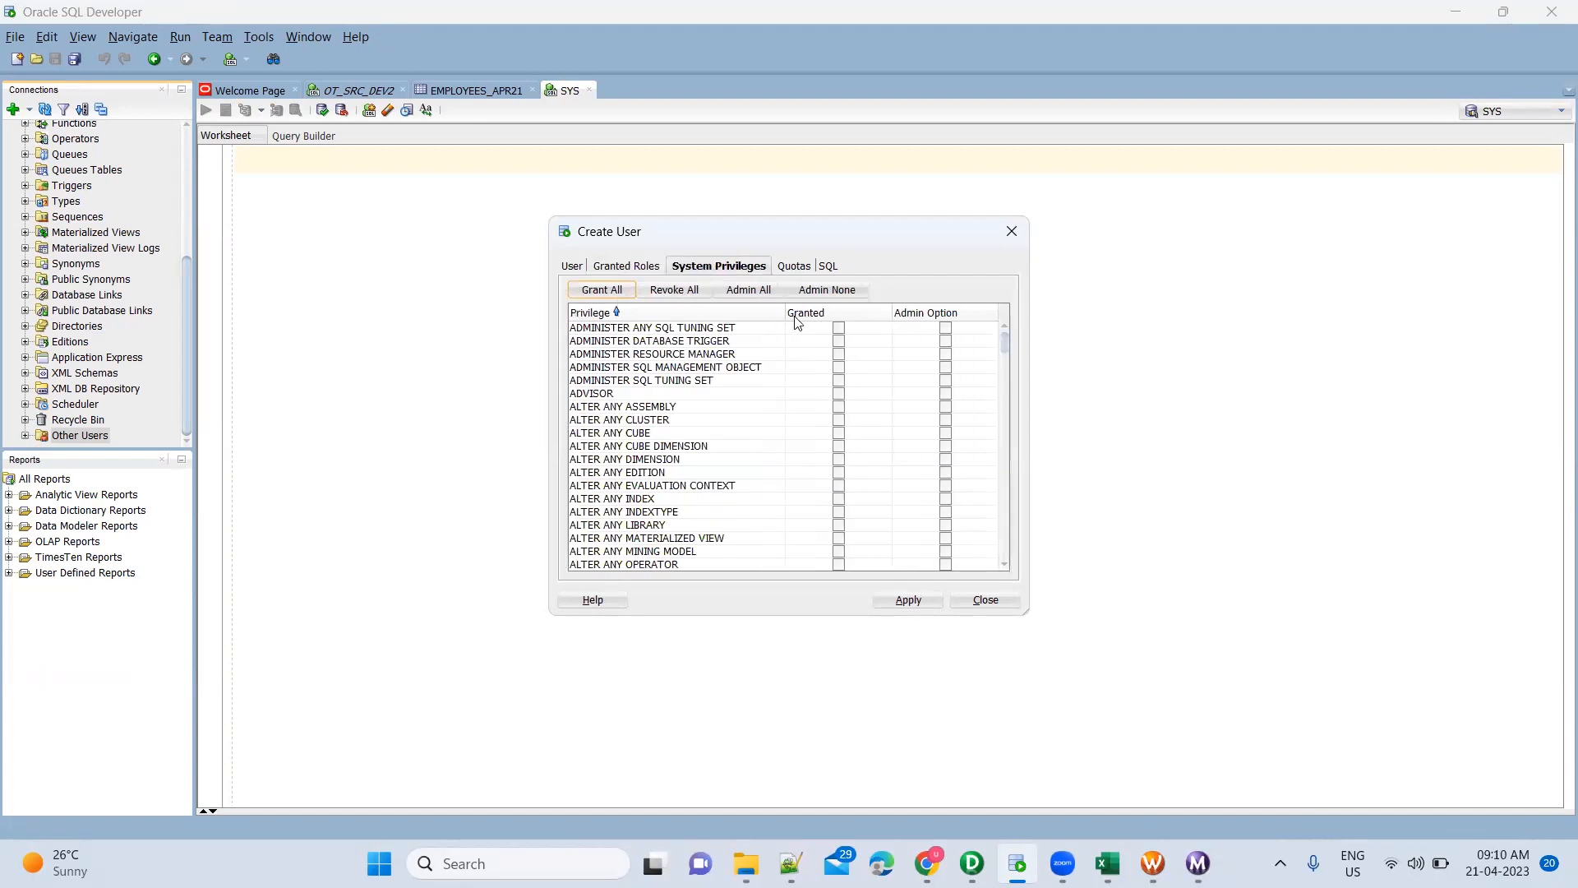
pyautogui.scroll(-20, 790, 501)
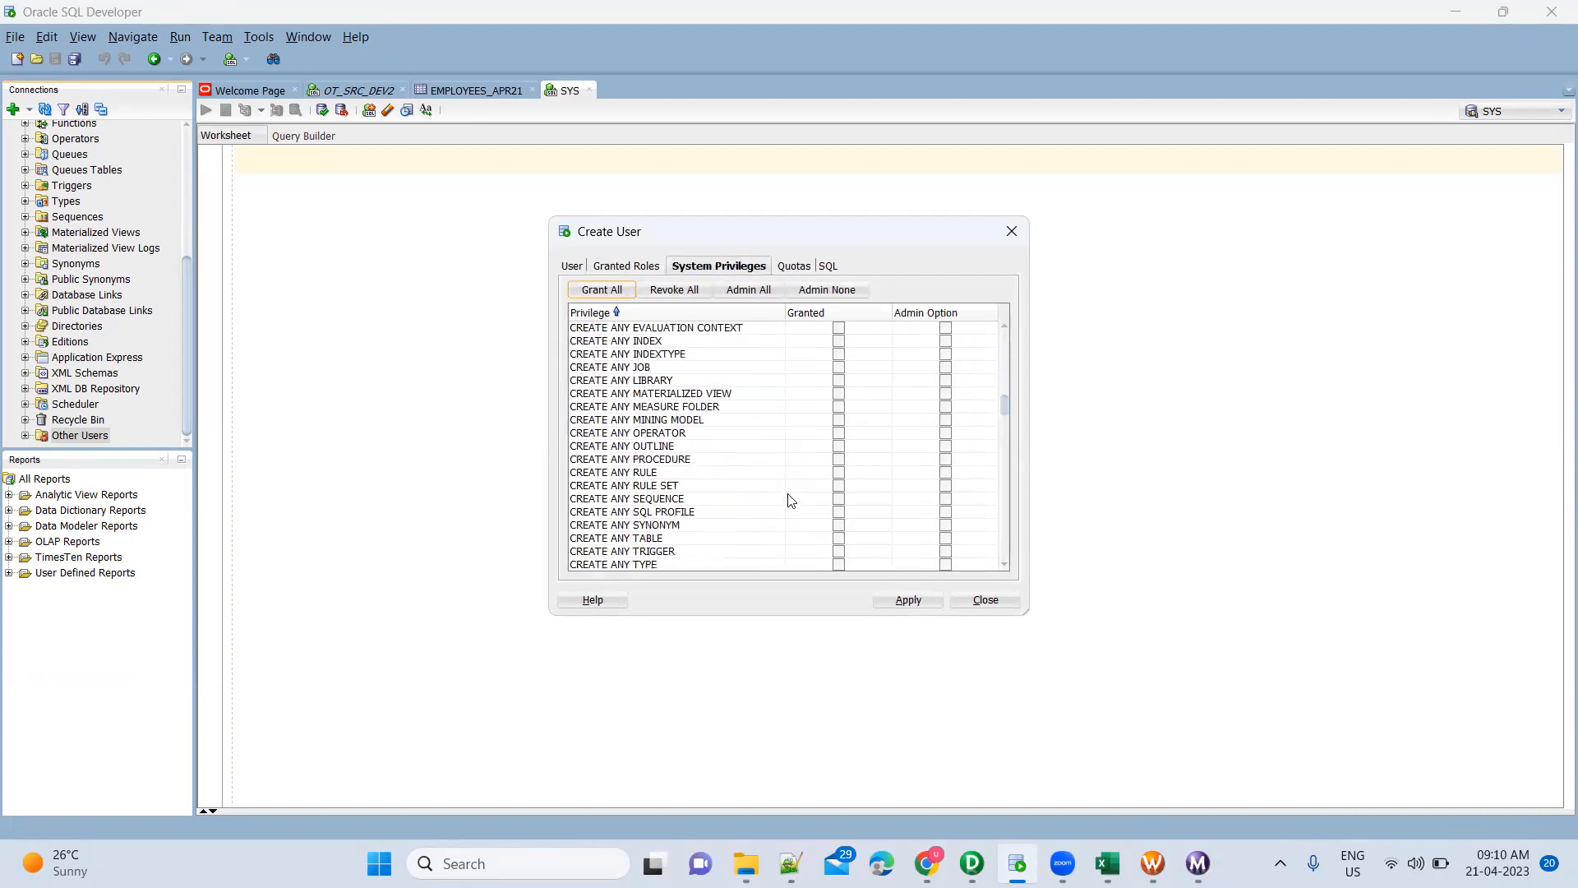
pyautogui.scroll(-20, 790, 501)
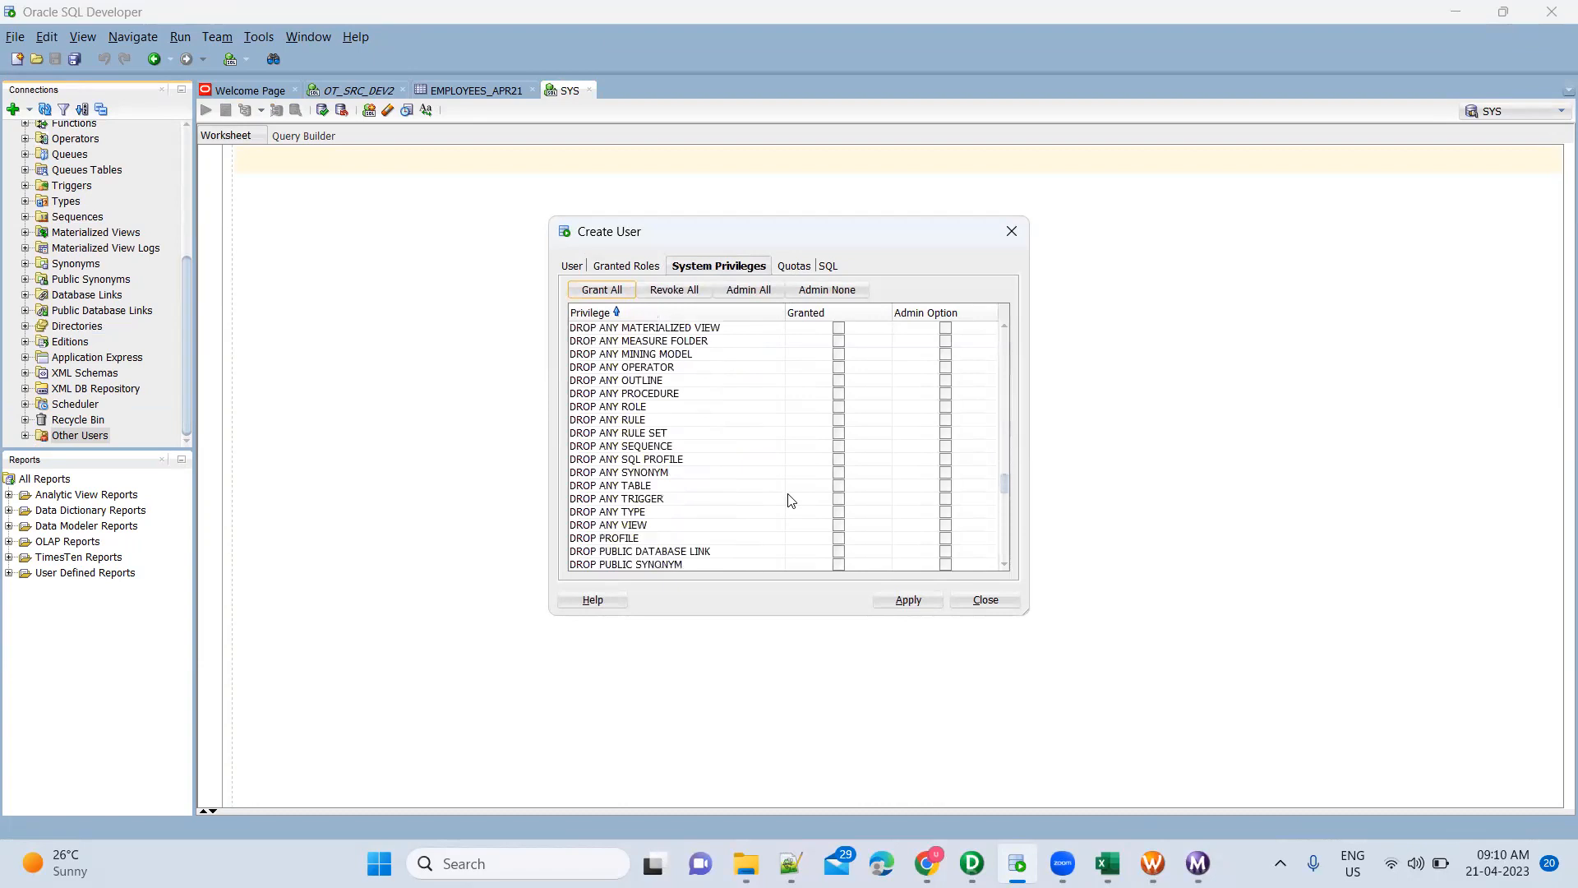
pyautogui.scroll(-20, 790, 500)
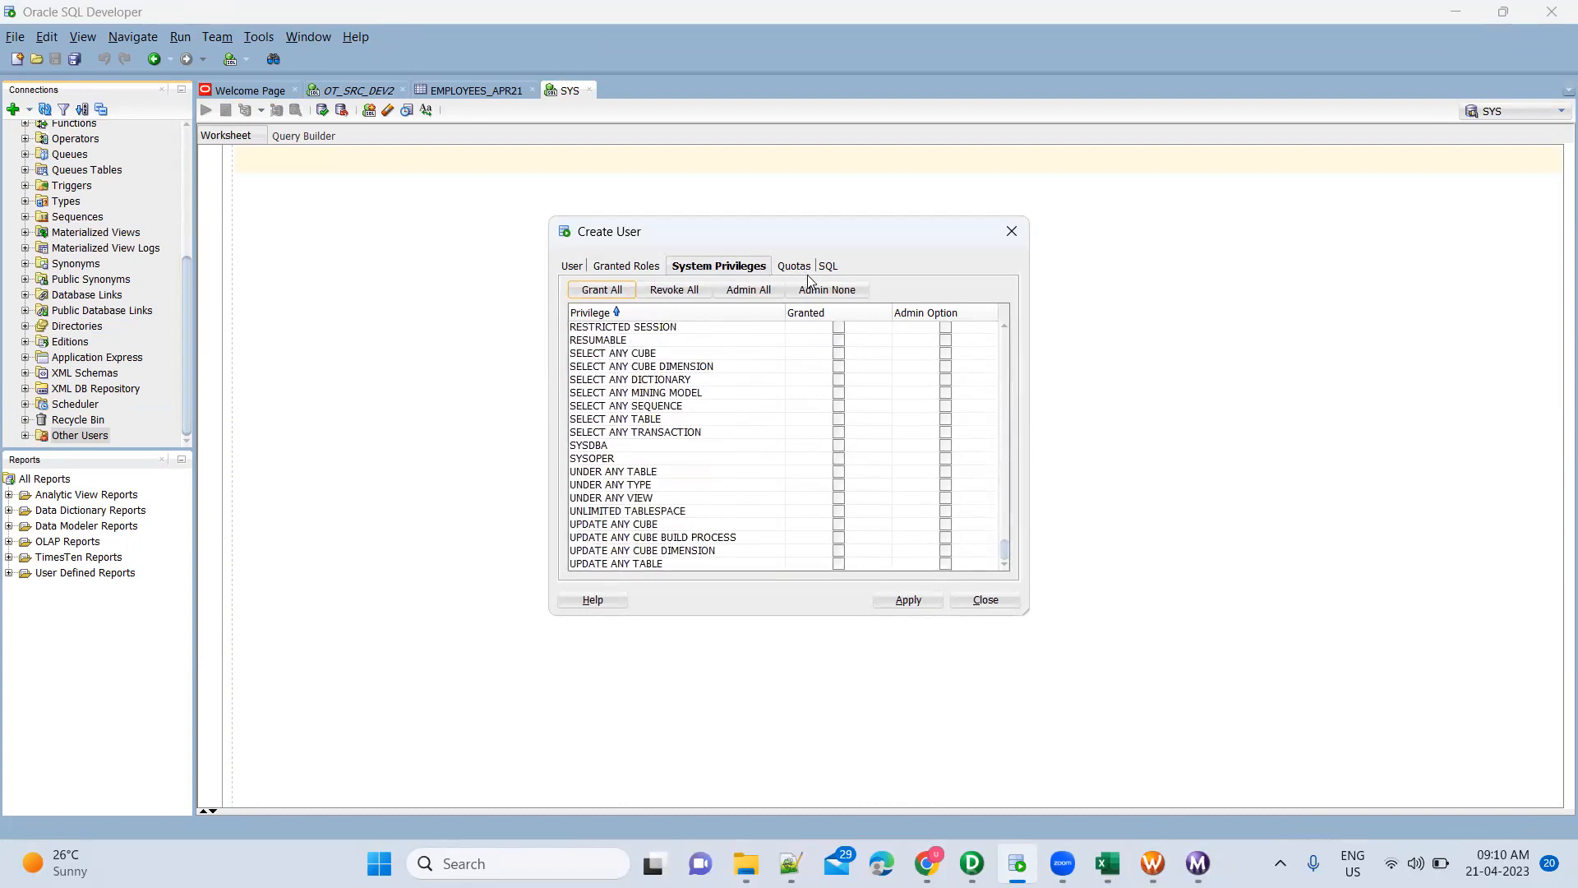
pyautogui.click(968, 603)
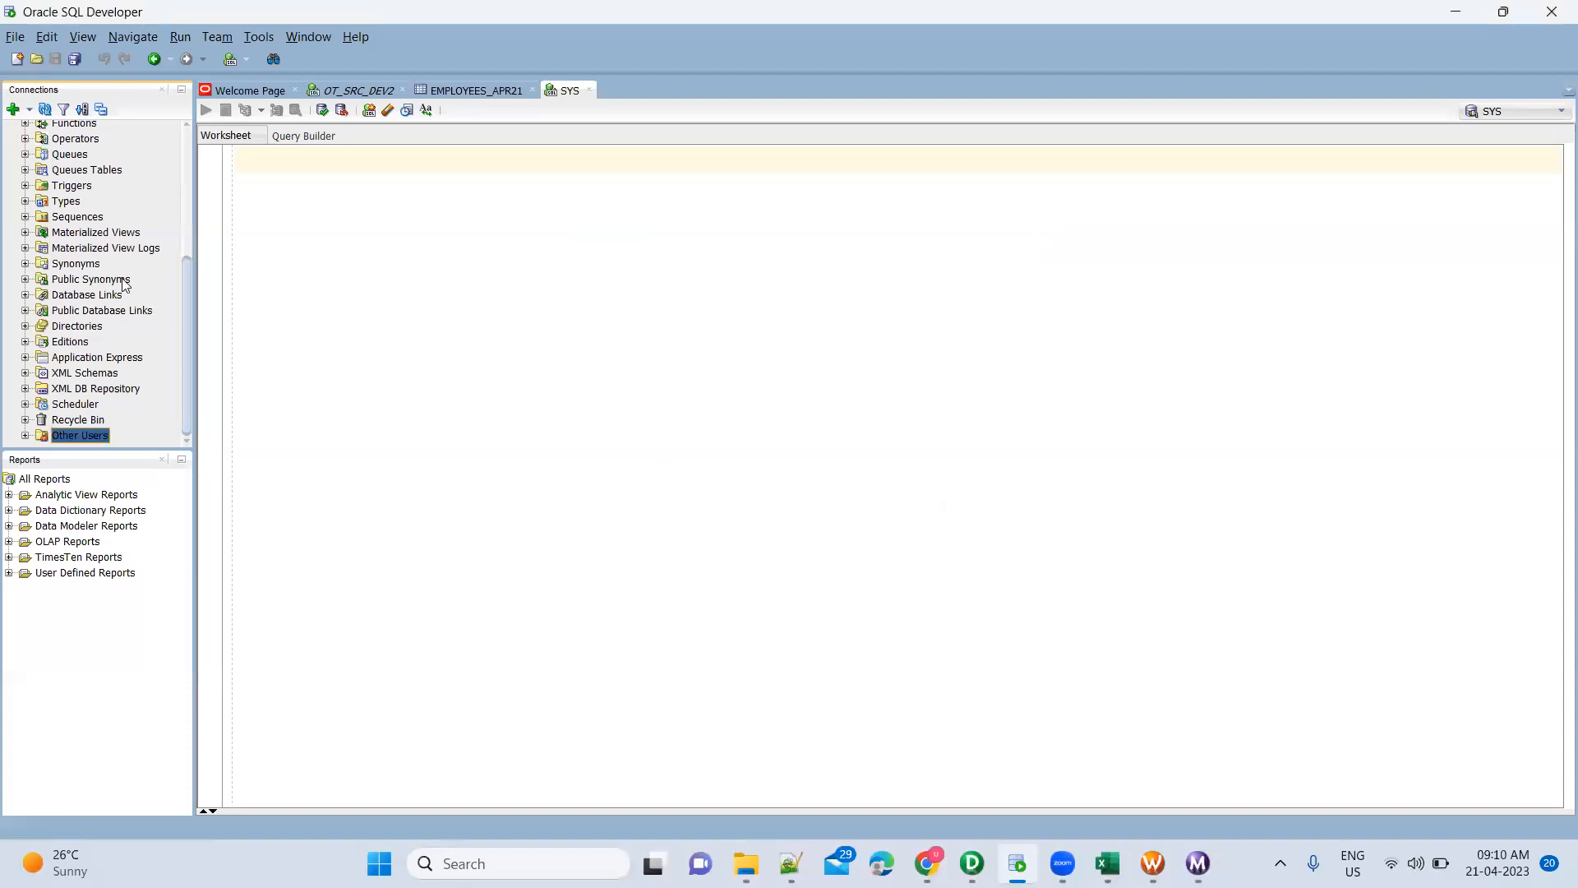
# Collapse the SYS connection and finish back in PowerCenter Designer
pyautogui.scroll(5, 122, 278)
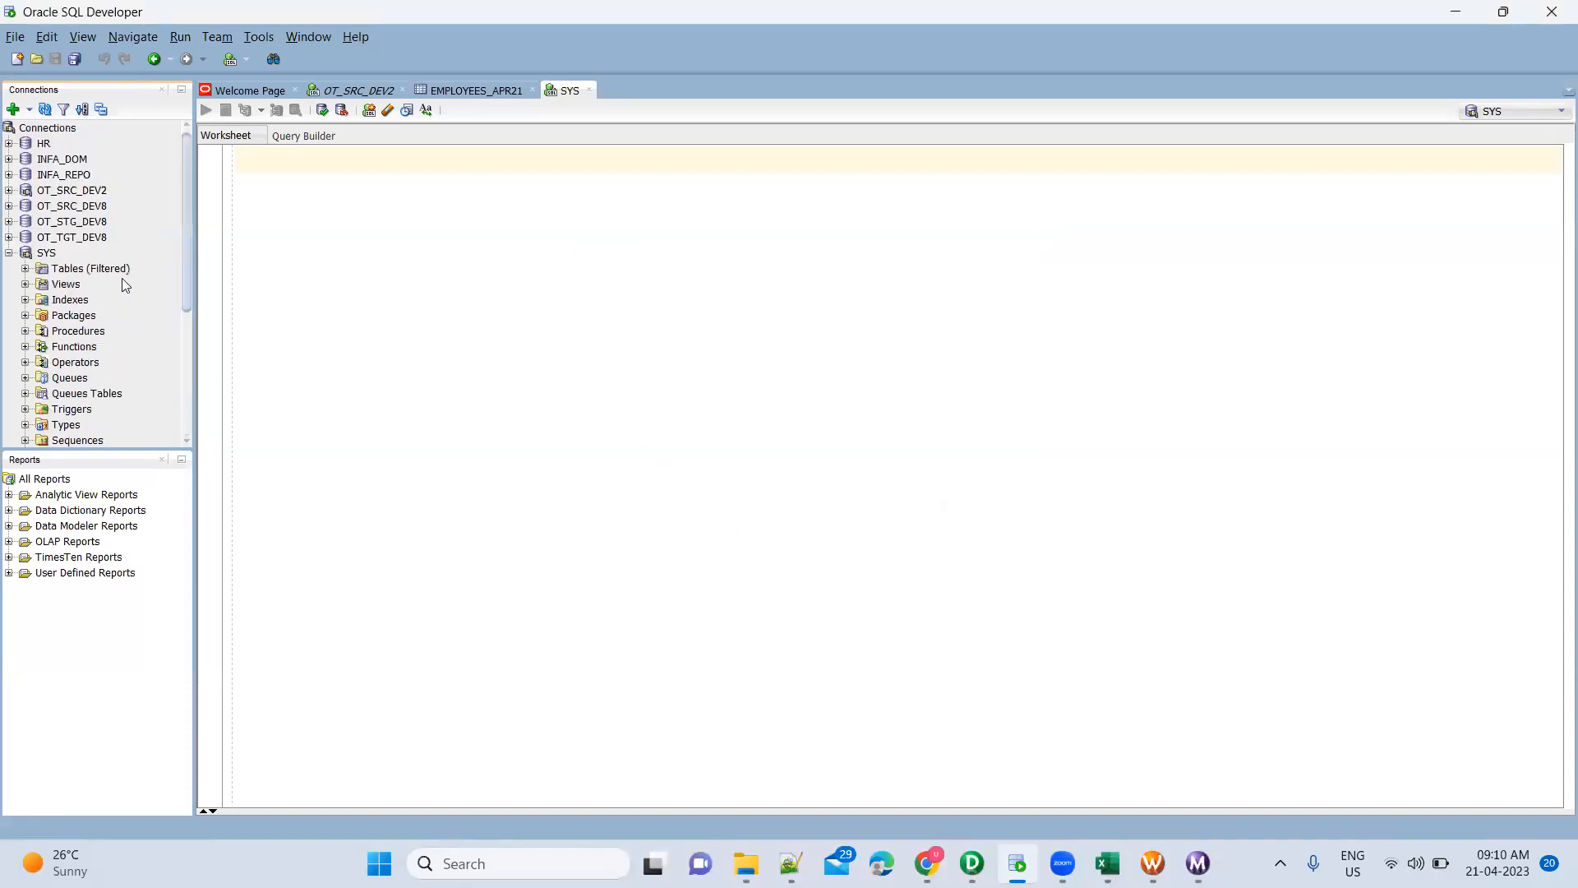
pyautogui.click(9, 253)
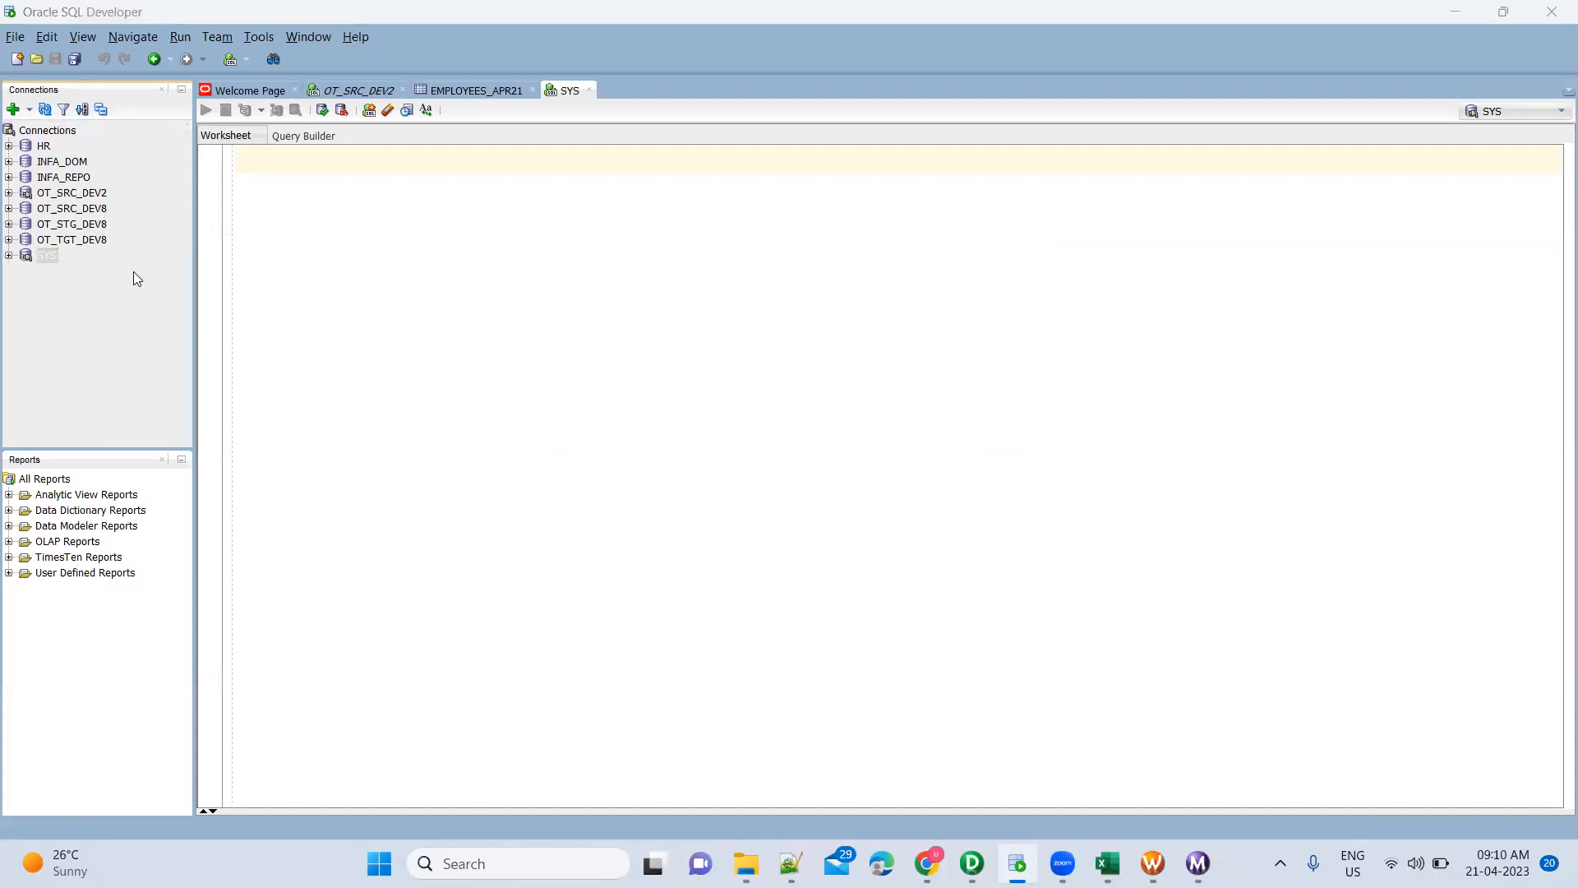
pyautogui.hotkey('alt', 'Tab')
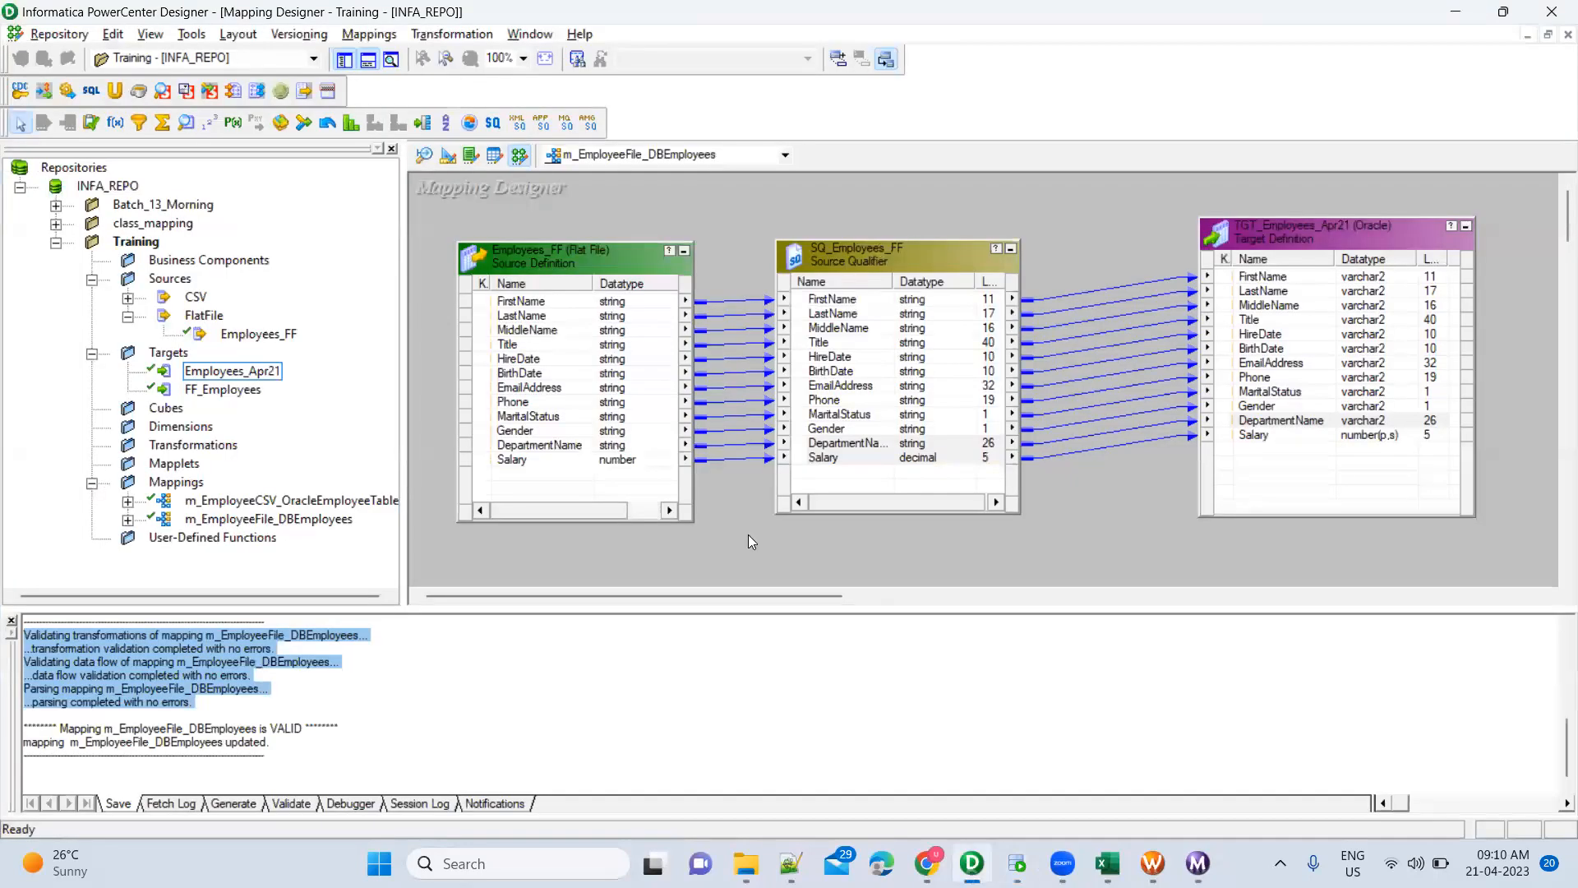
pyautogui.hotkey('alt', 'Tab')
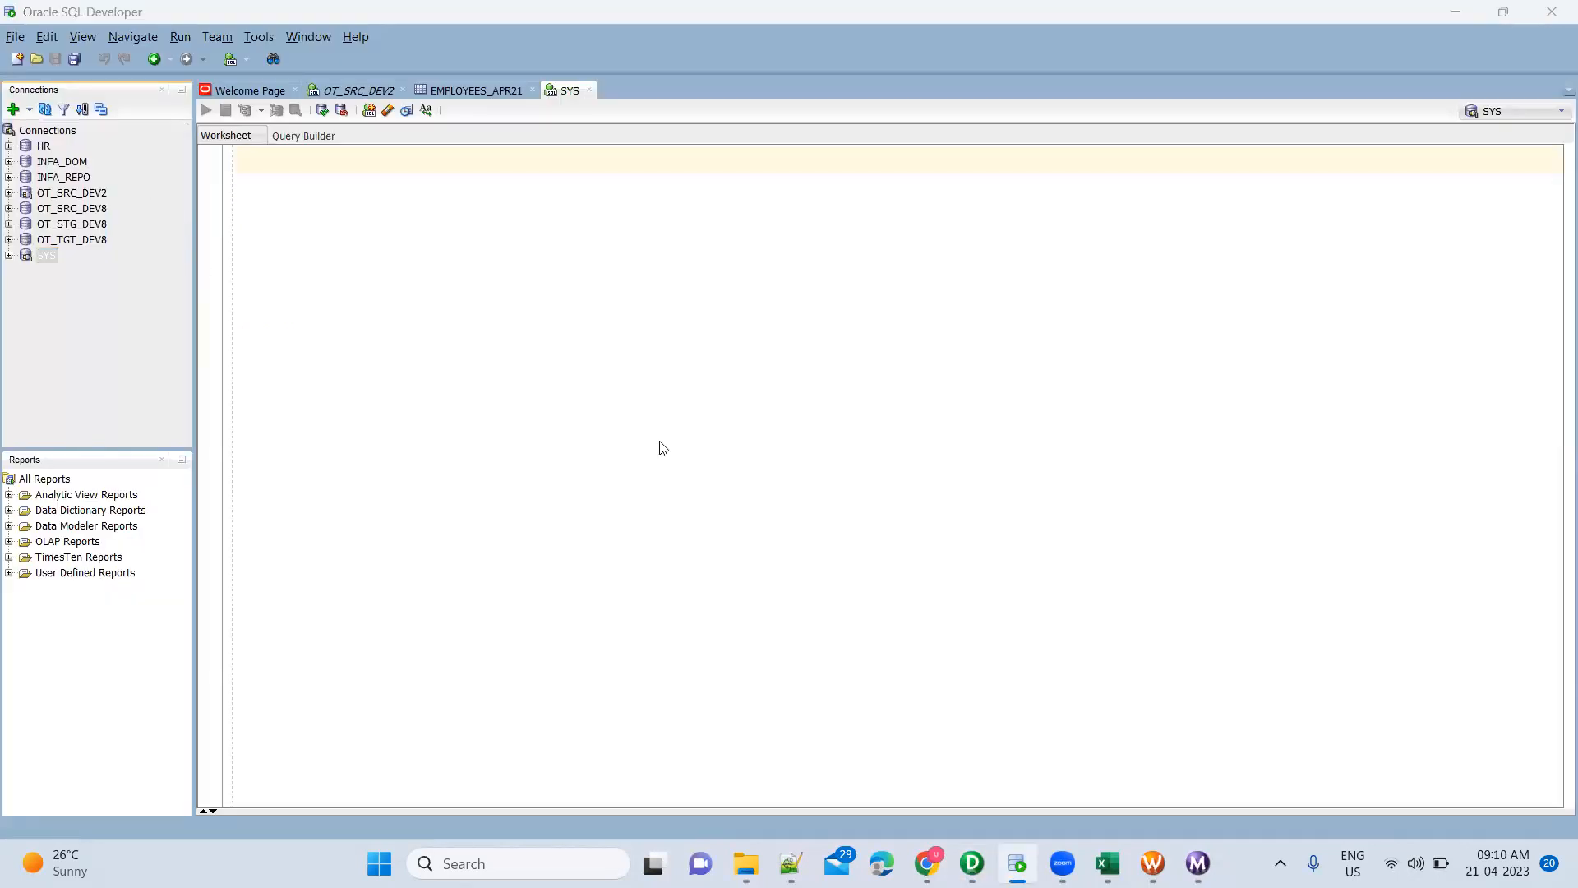
pyautogui.hotkey('alt', 'Tab')
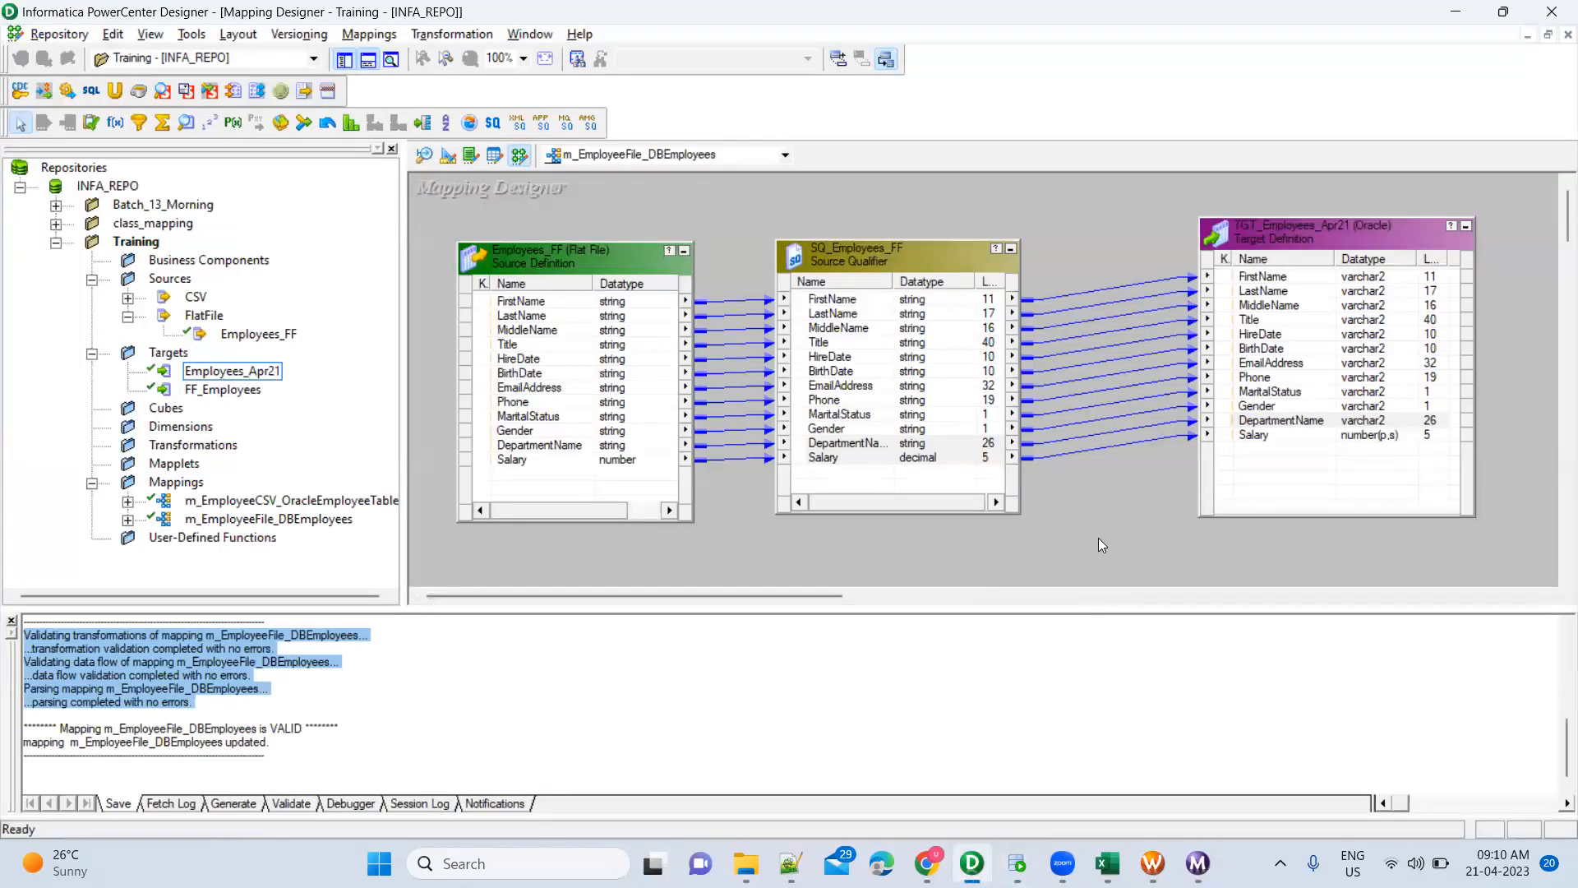